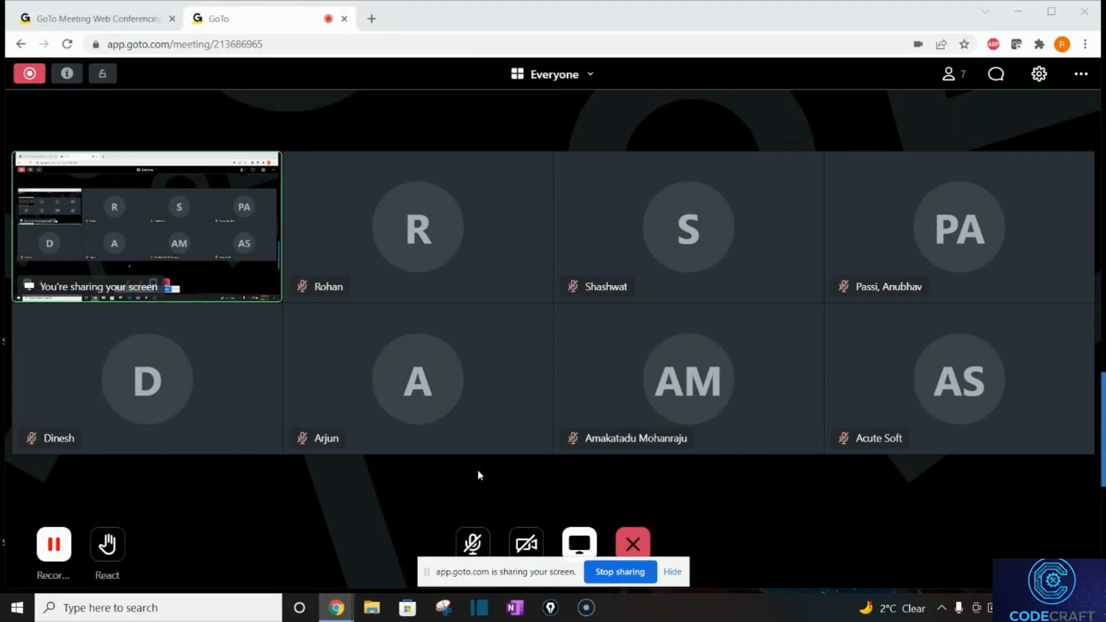
Turn on the meeting microphone and open drive.google.com in a new browser tab
left_click(471, 542)
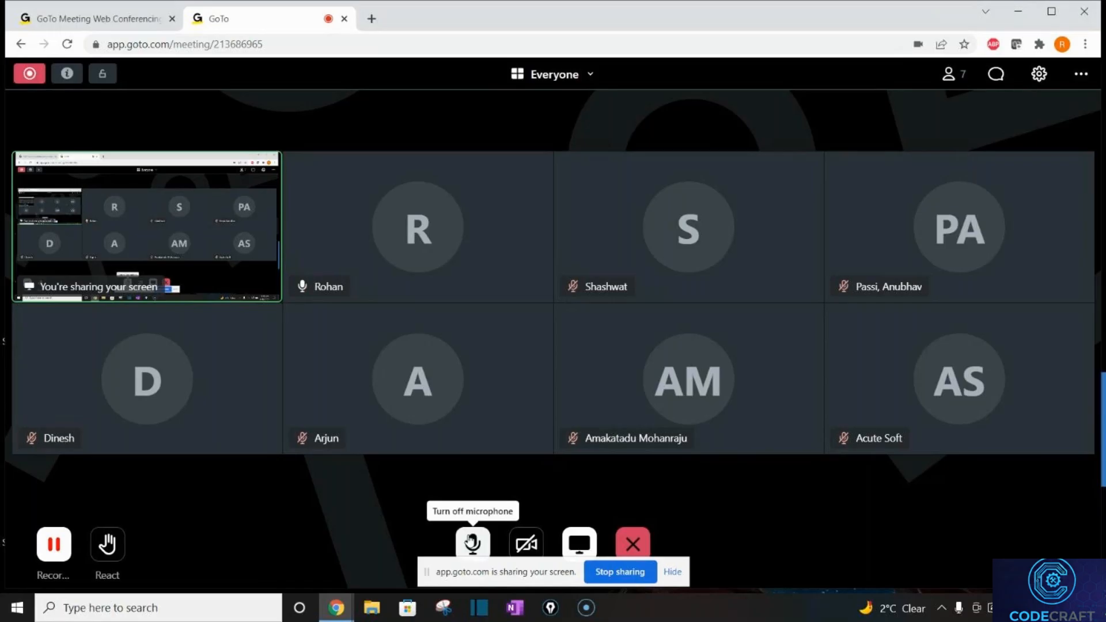
left_click(380, 18)
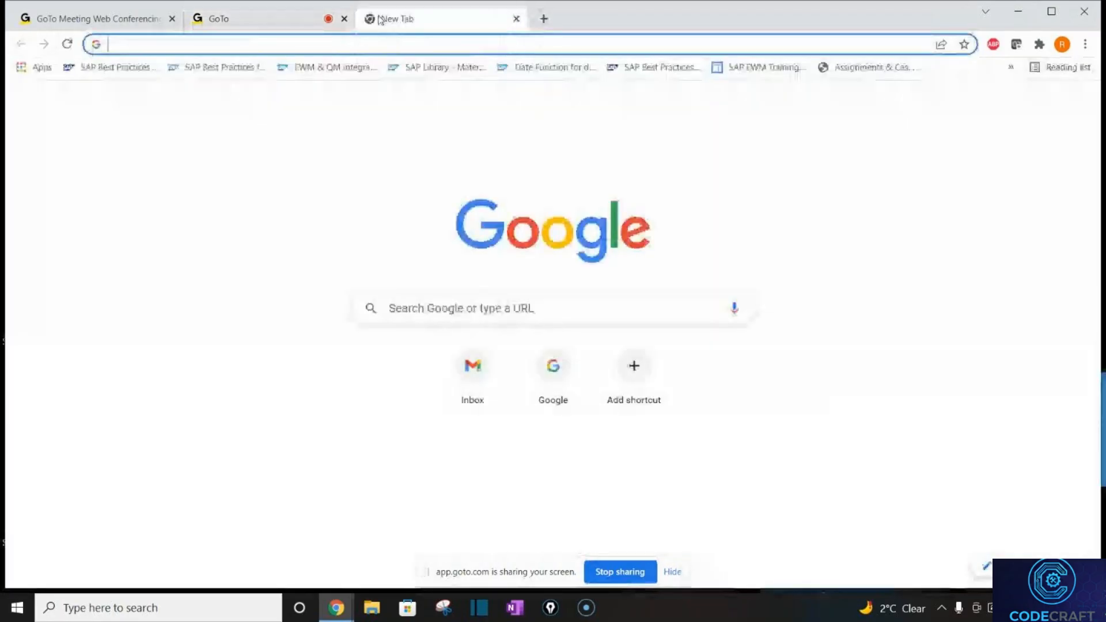
type("drive.google.com")
key("Return")
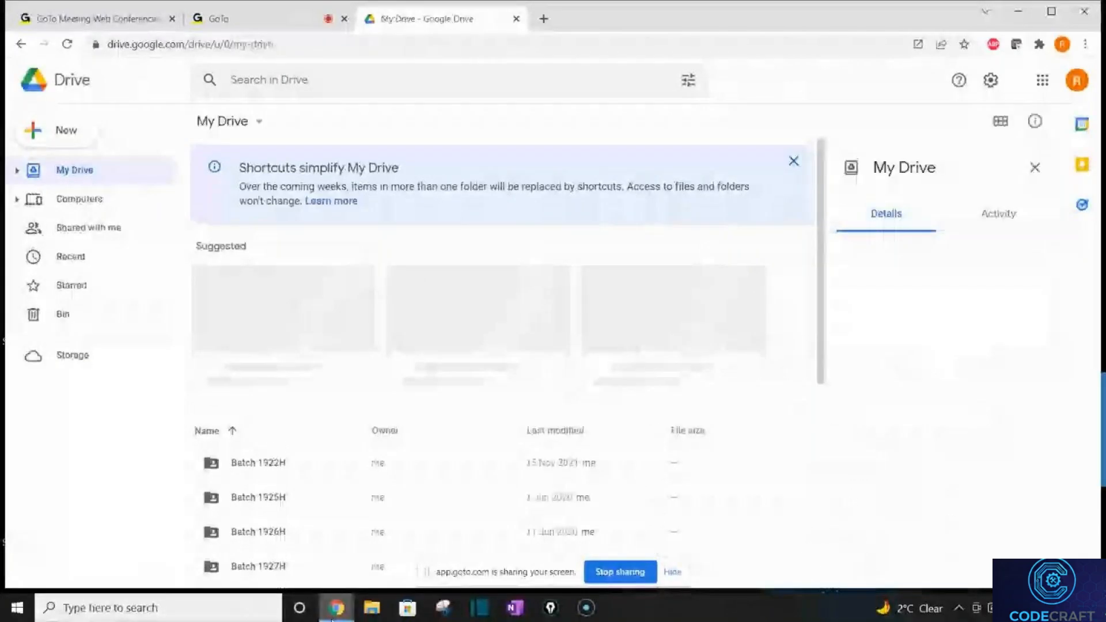
Return to the GoTo meeting and mute the microphone
left_click(258, 18)
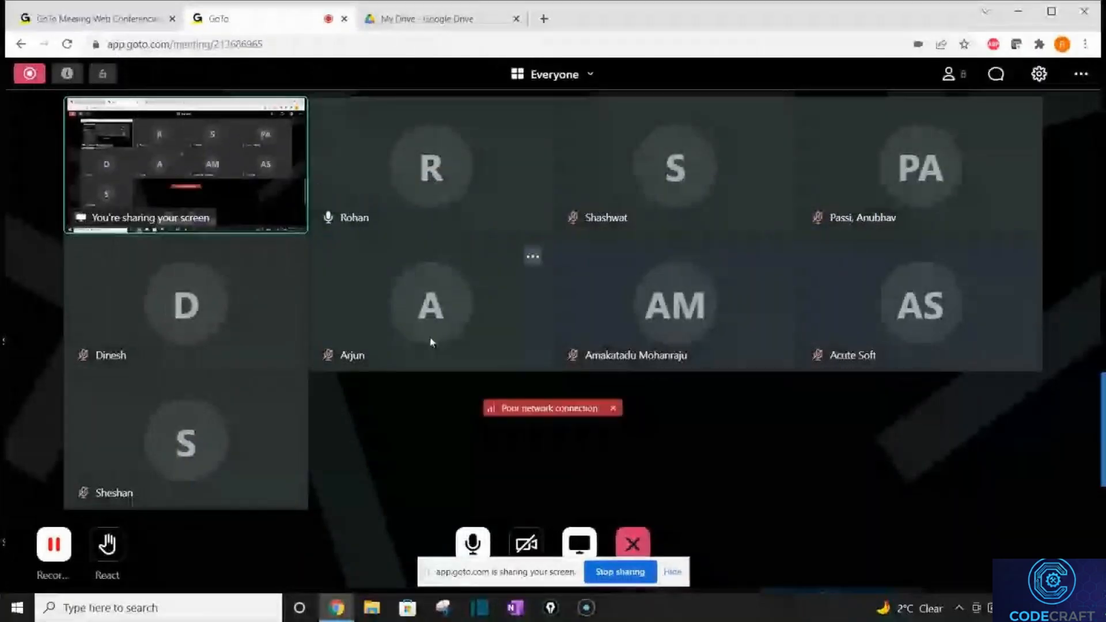
left_click(474, 547)
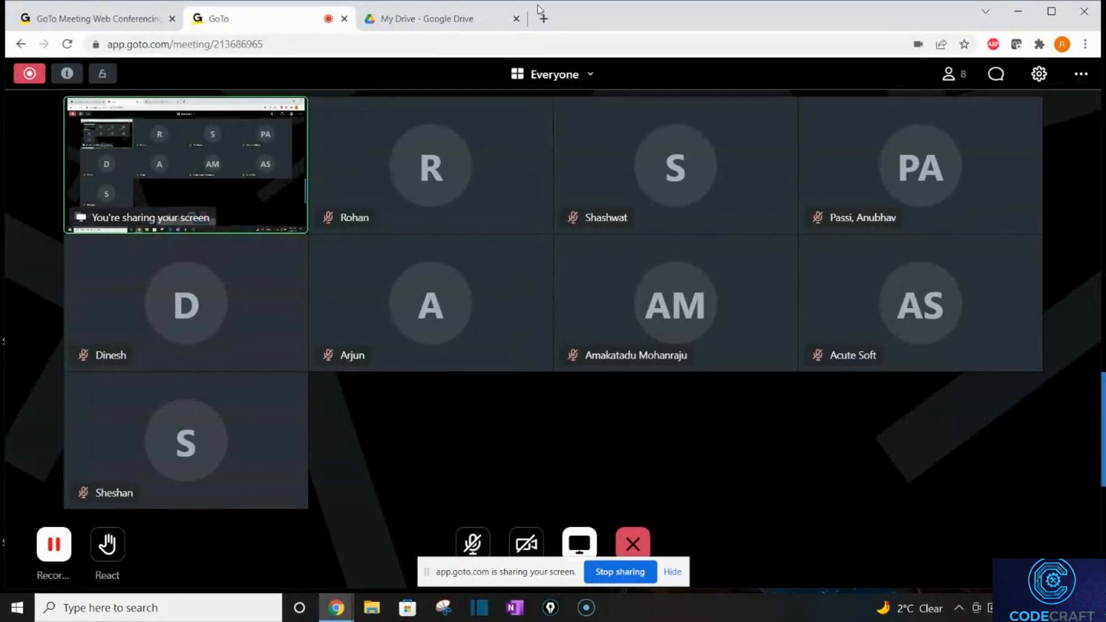
left_click(472, 542)
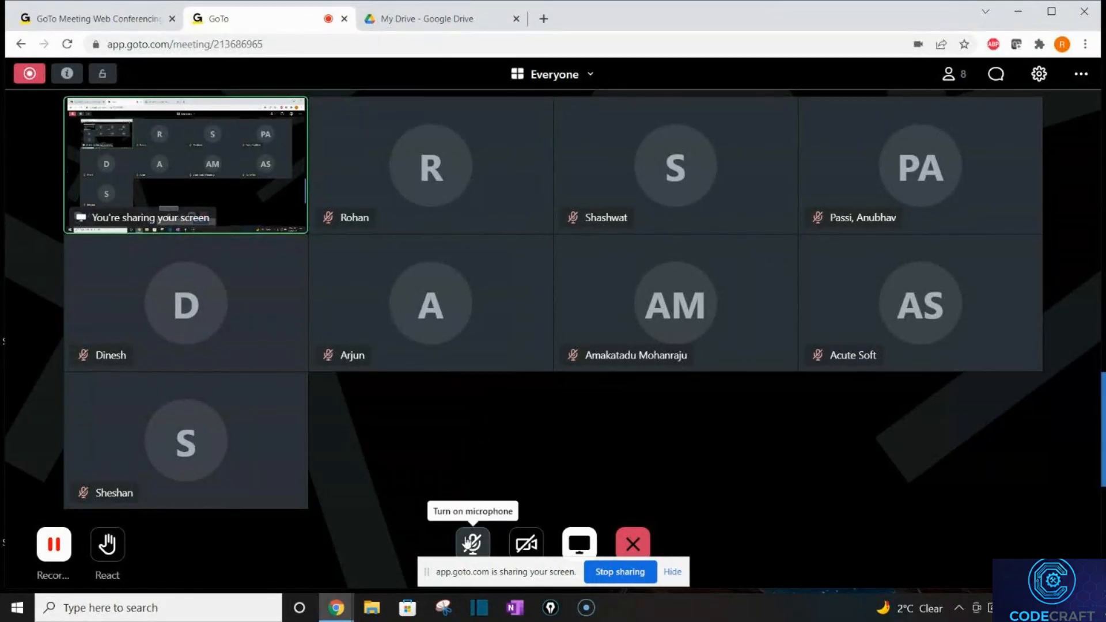
Open 1935H Warehouse Datasheet.xlsx from Google Drive, hide the screen-sharing notice and display the Unit 4 sheet
left_click(385, 19)
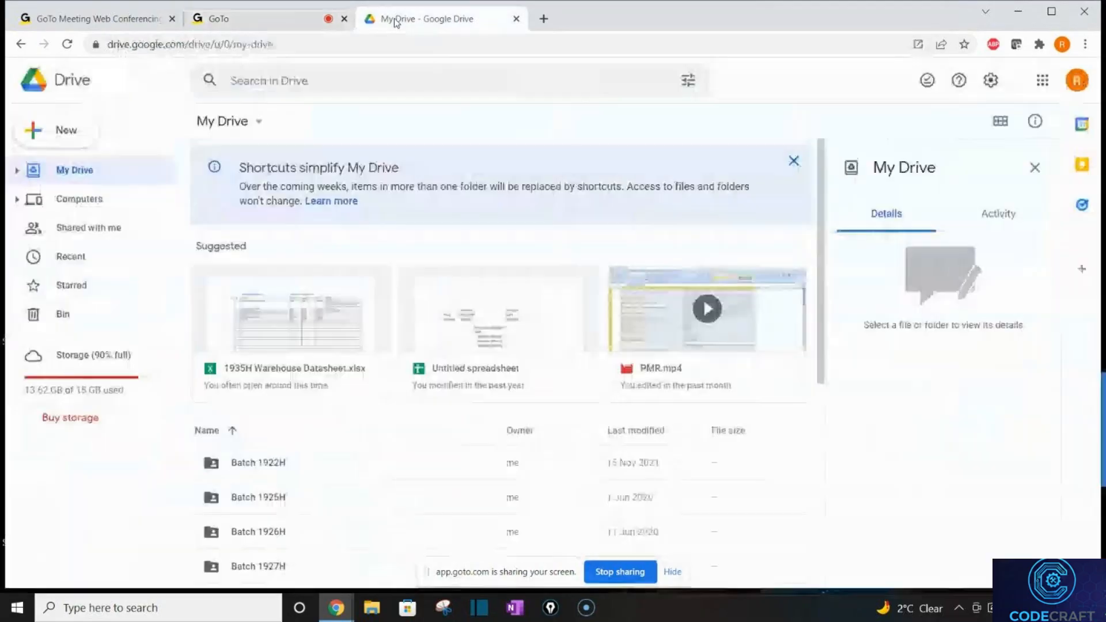
left_click(273, 337)
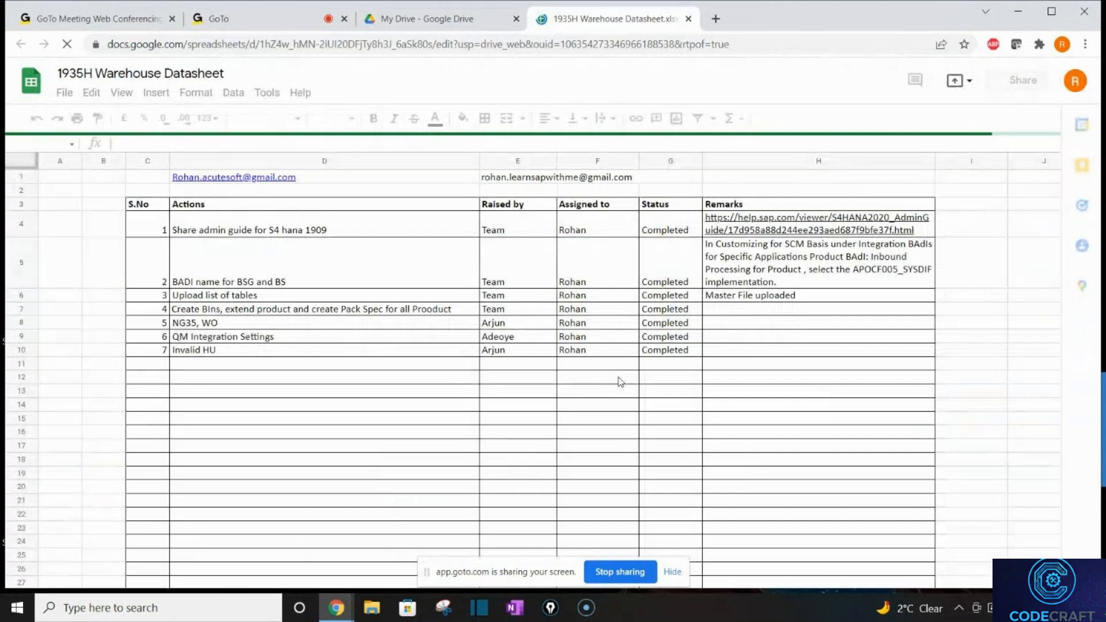
left_click(673, 573)
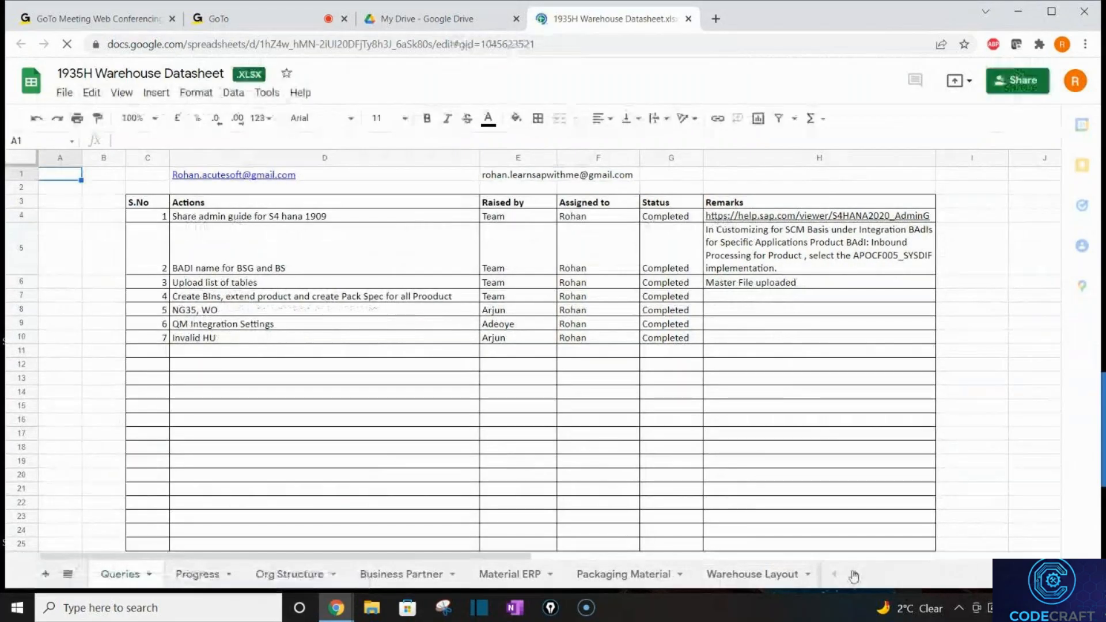
left_click(855, 575)
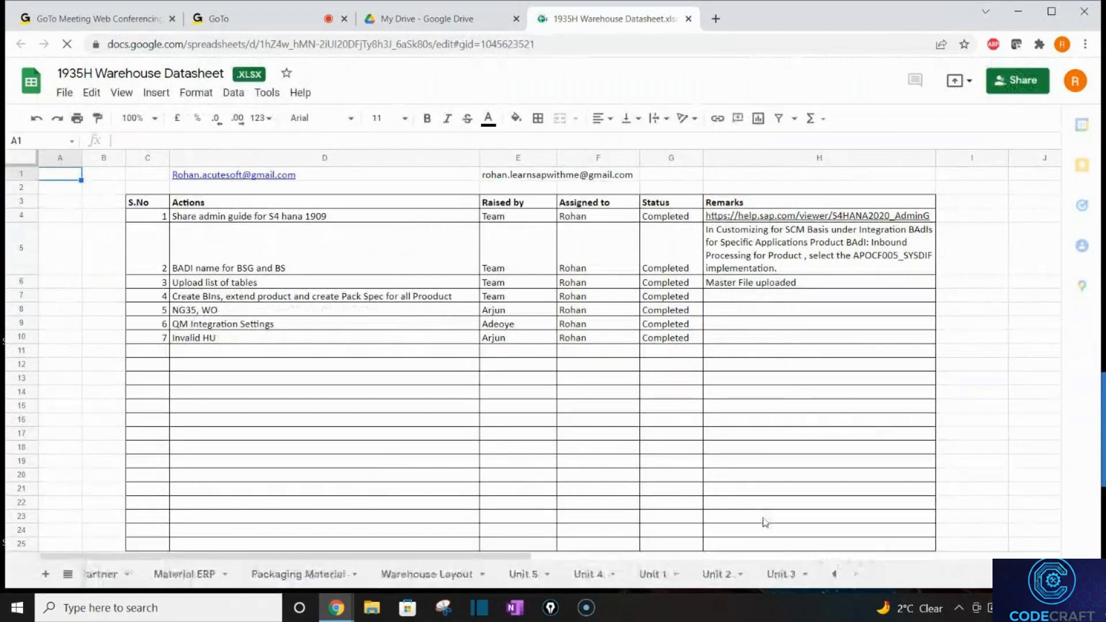
left_click(594, 574)
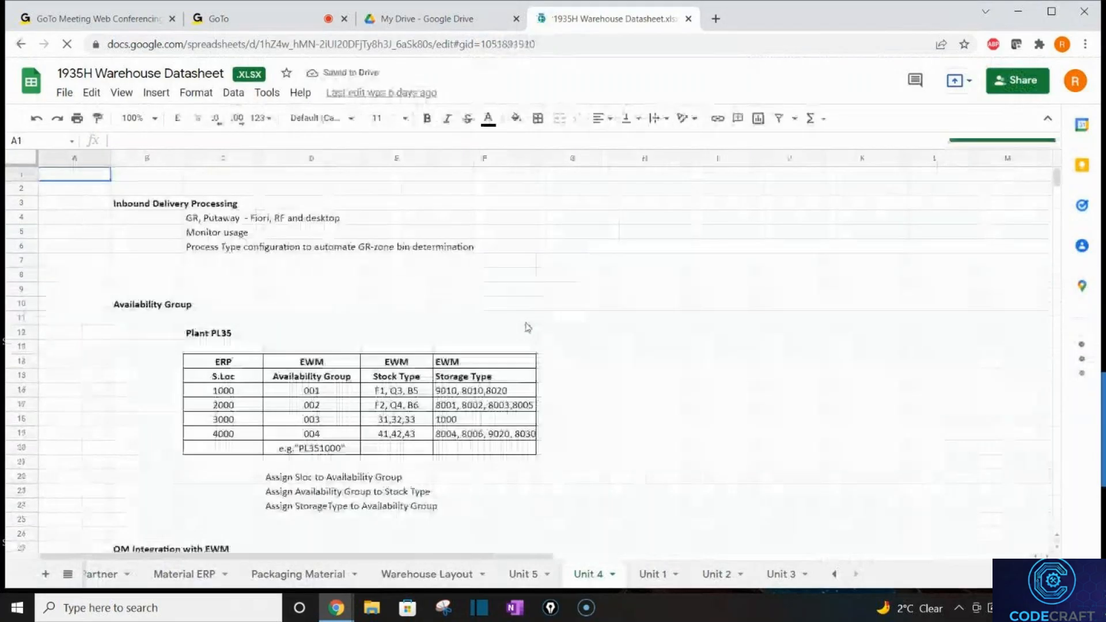
Review the Unit 4 notes from the Availability Group section through Putaway Strategy and Bin Determination down to the Bulk Structure table
left_click(593, 501)
key("Page_Down")
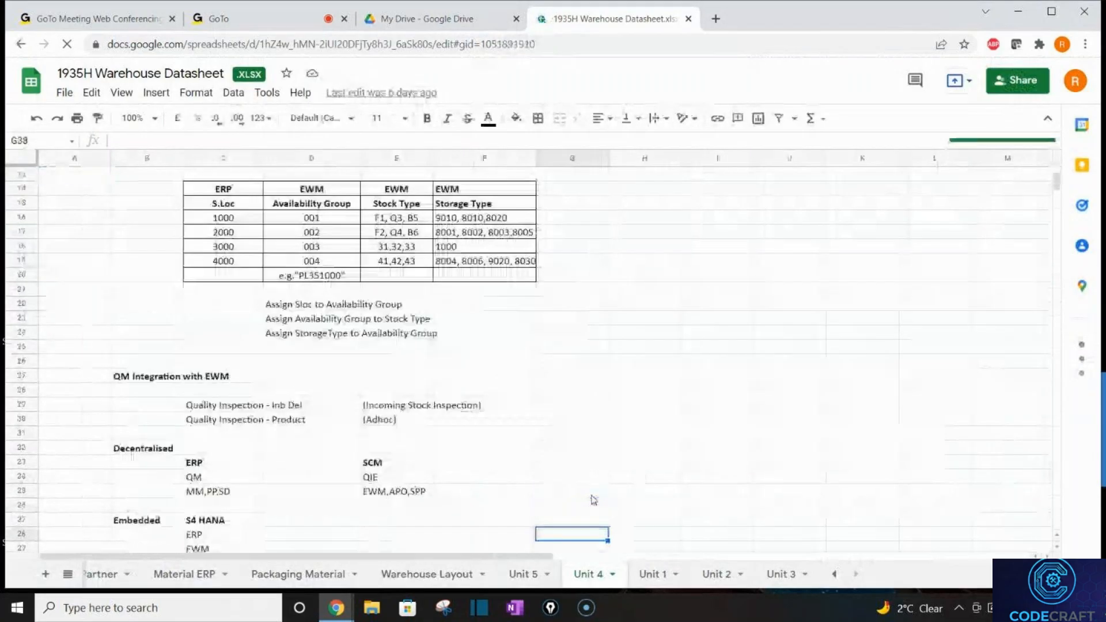
key("Page_Down")
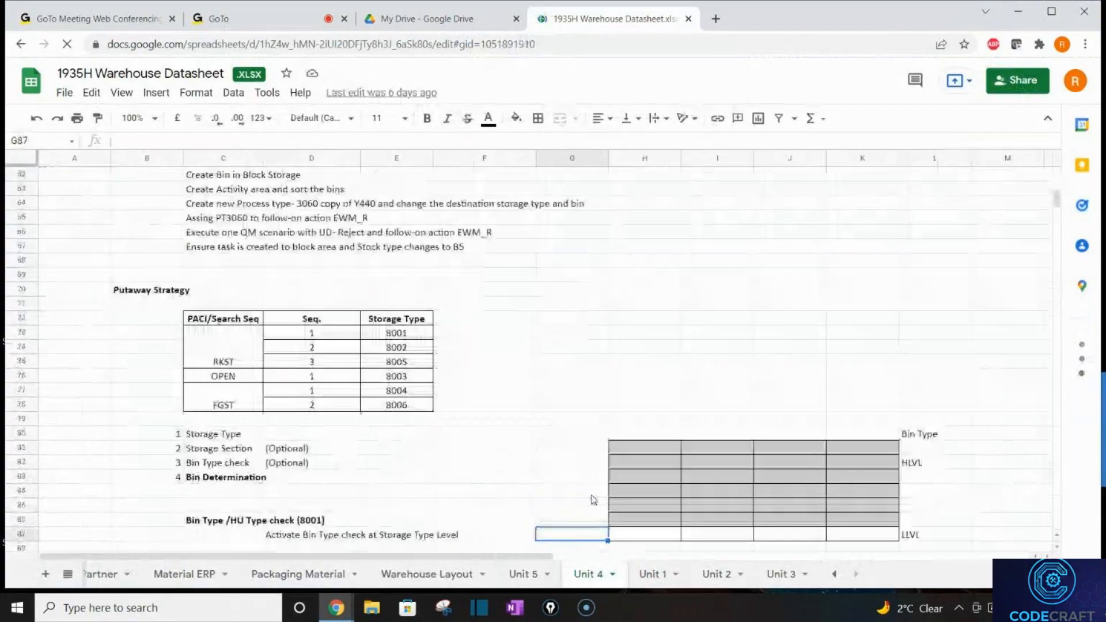
key("Page_Down")
key("Page_Down")
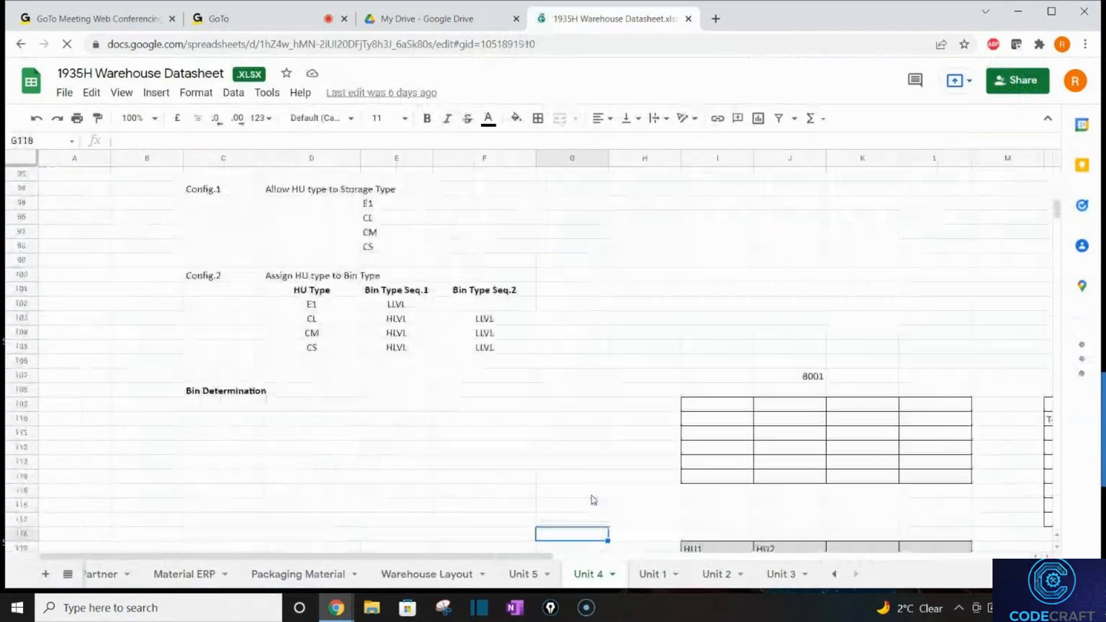
key("Page_Up")
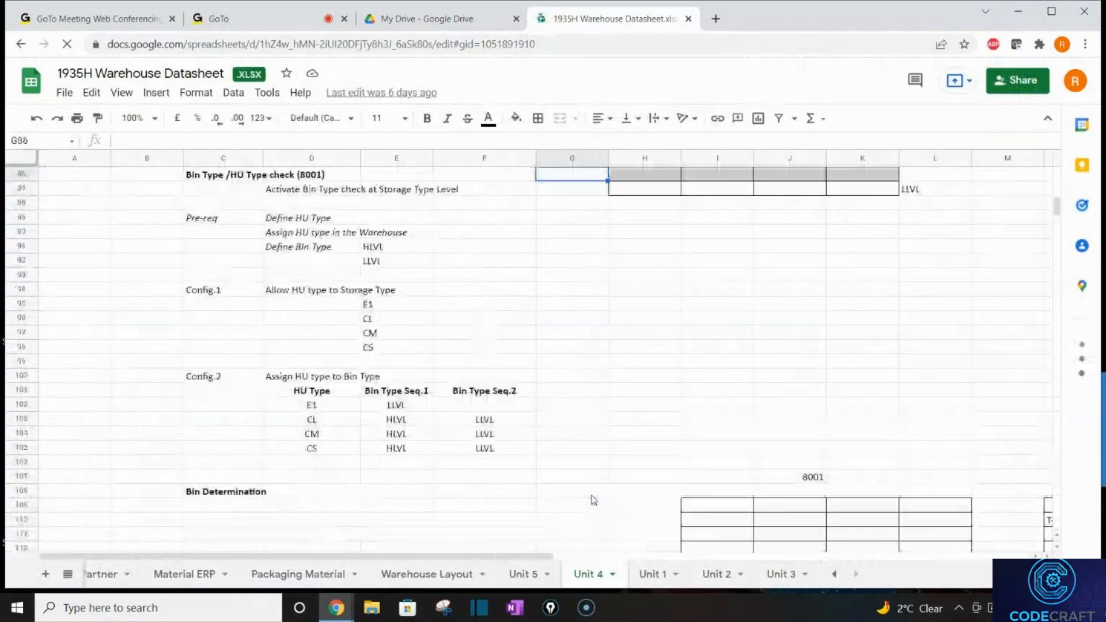
key("Down")
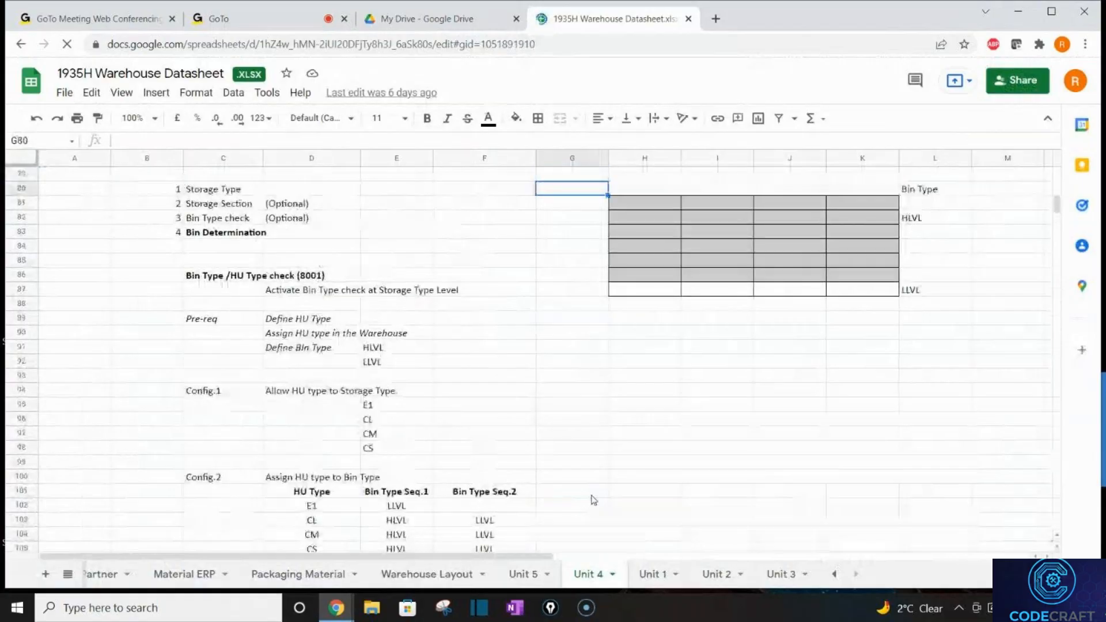
key("Down")
key("Down")
key("Down")
key("Down")
key("Down")
key("Down")
key("Down")
key("Down")
key("Down")
key("Down")
key("Down")
key("Down")
key("Down")
key("Down")
key("Down")
key("Down")
key("Down")
key("Down")
key("Down")
key("Down")
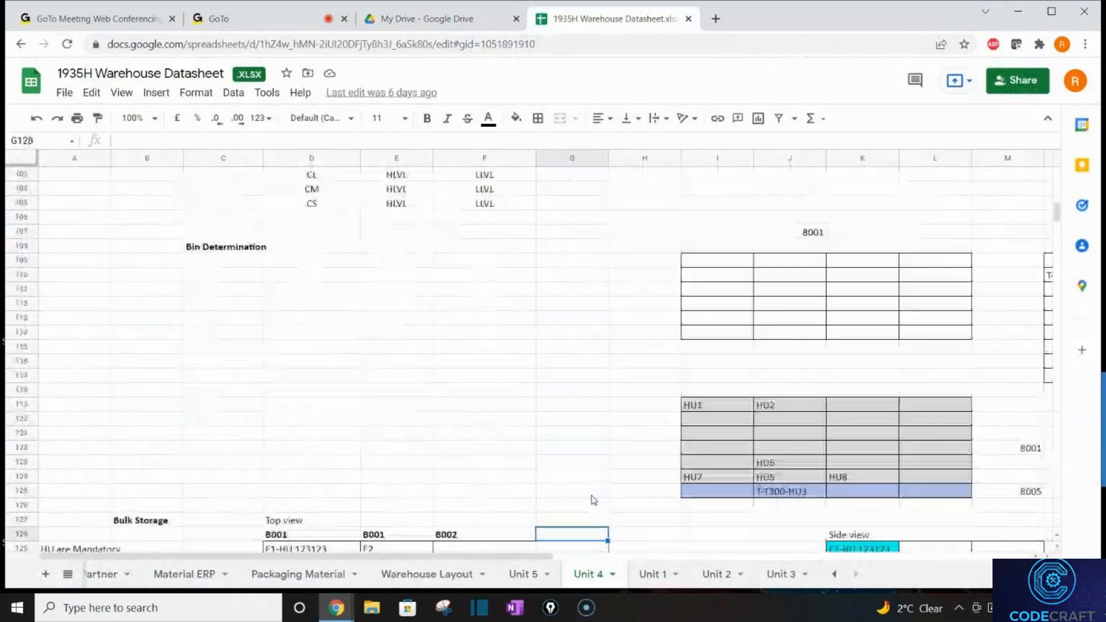
key("Down")
key("Down")
key("Down")
key("Down")
key("Down")
key("Down")
key("Down")
key("Down")
key("Down")
key("Down")
key("Down")
key("Down")
key("Down")
key("Down")
key("Down")
key("Down")
key("Down")
key("Down")
key("Down")
key("Down")
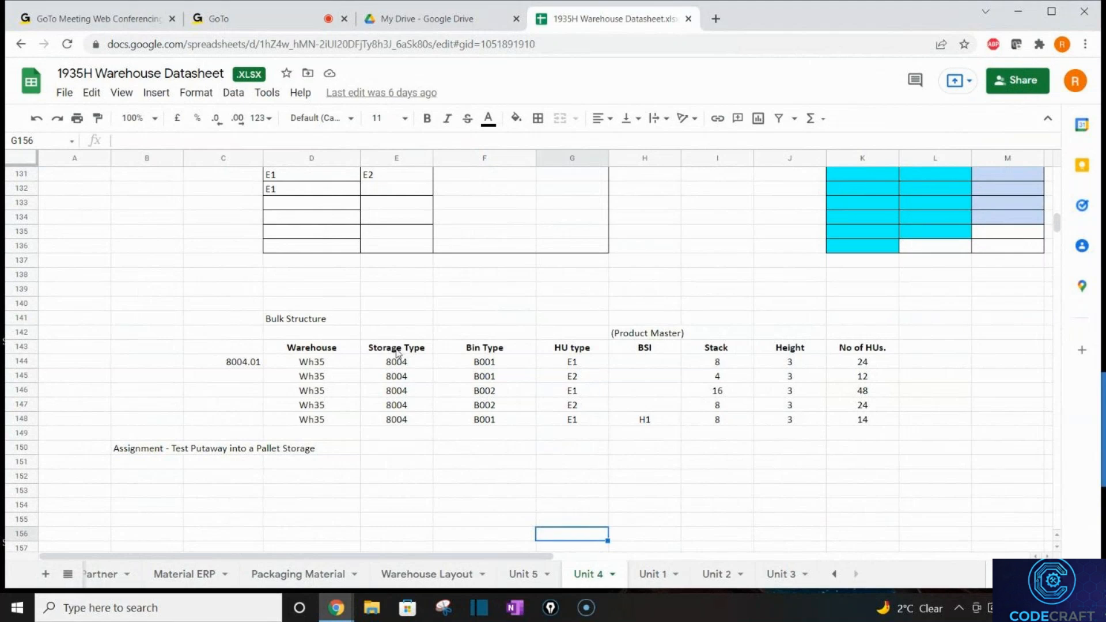
Examine the HU type and Bin Type columns of the Bulk Structure table
left_click(587, 367)
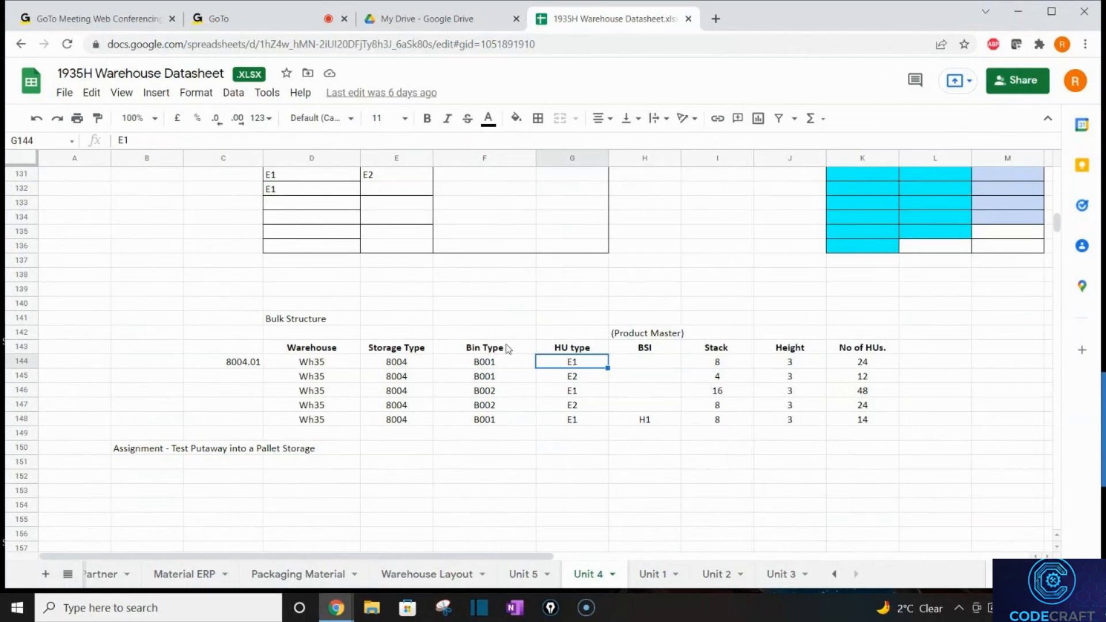
left_click_drag(507, 349, 484, 421)
left_click(481, 406)
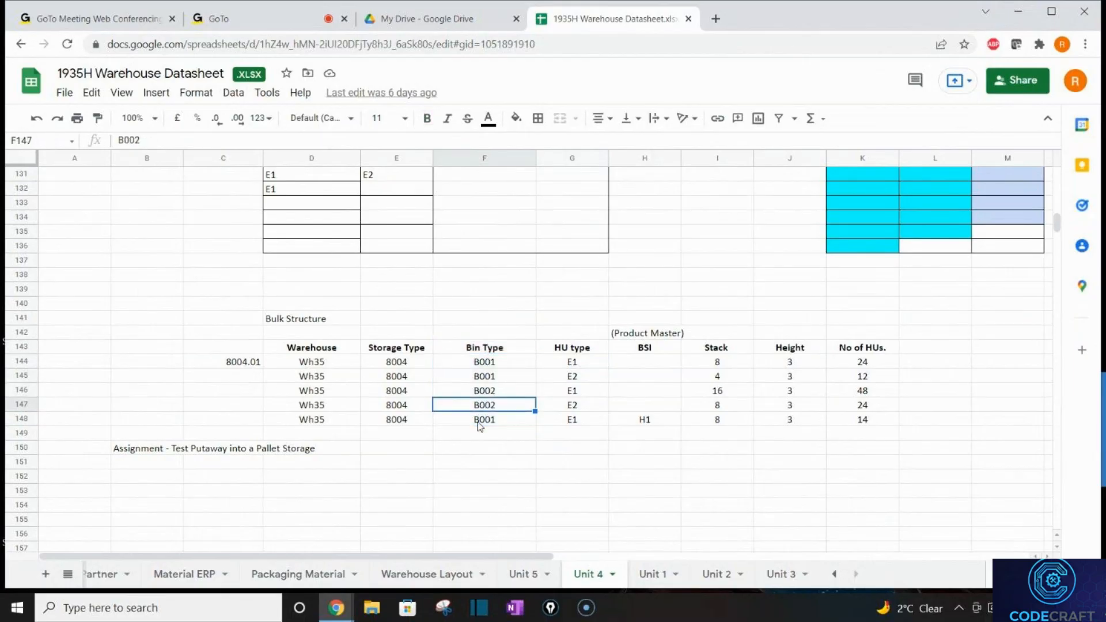
Compare the Bulk Storage top-view and side-view layouts with the Bulk Structure table beneath them
key("Up")
key("Up")
key("Up")
key("Up")
key("Up")
key("Up")
key("Up")
key("Up")
key("Up")
key("Up")
key("Up")
key("Up")
key("Up")
key("Up")
key("Up")
key("Up")
key("Up")
key("Up")
key("Up")
key("Up")
key("Up")
key("Up")
key("Up")
key("Up")
key("Up")
key("Up")
key("Up")
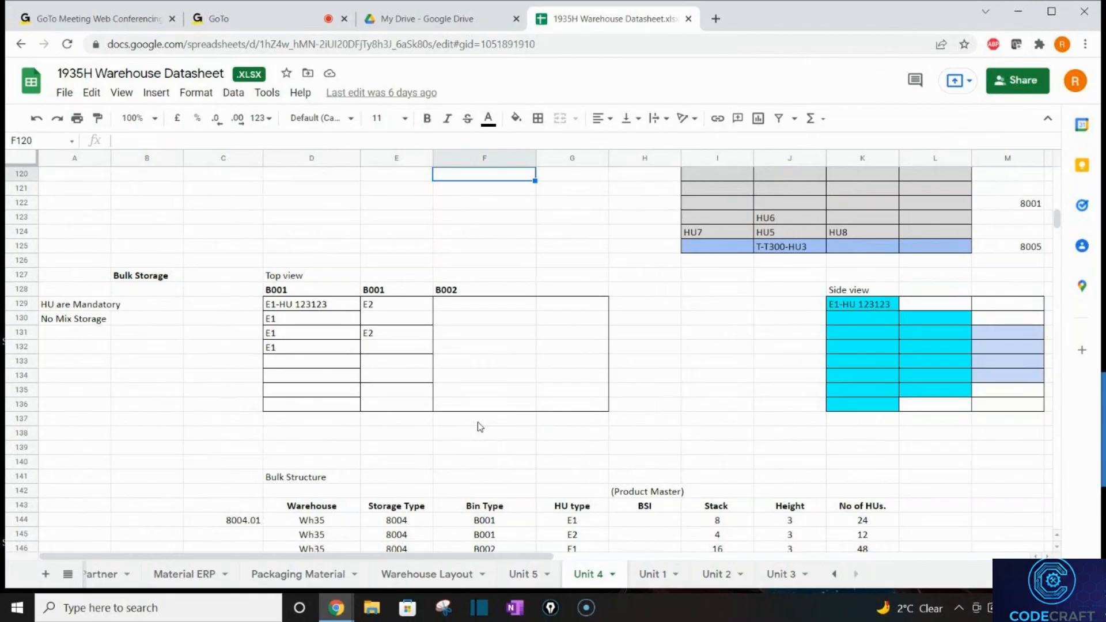
key("Down")
key("Down")
key("Down")
key("Down")
key("Down")
key("Down")
key("Down")
key("Down")
key("Down")
key("Down")
key("Down")
key("Down")
key("Down")
key("Down")
key("Down")
key("Down")
key("Down")
key("Down")
key("Down")
key("Down")
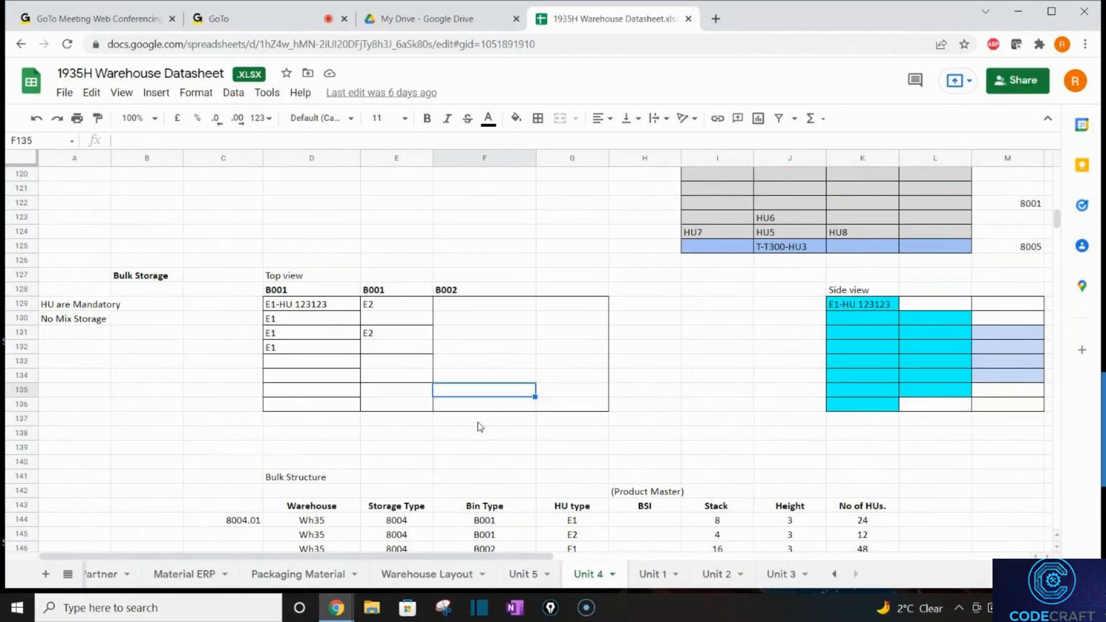
key("Down")
key("Down")
key("Down")
key("Down")
key("Down")
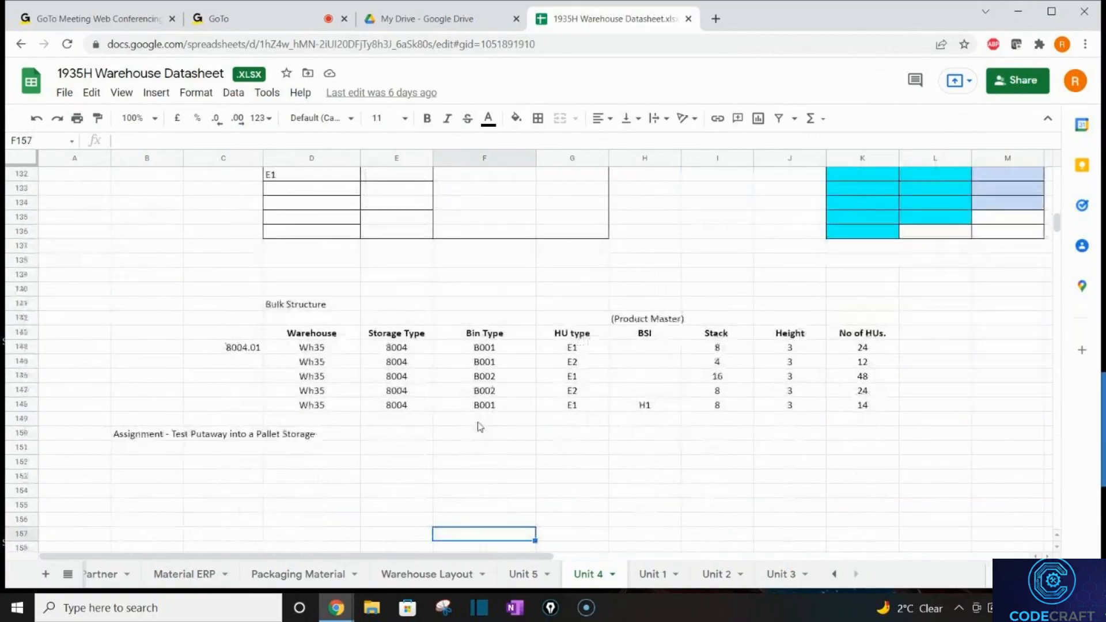
key("Up")
key("Up")
key("Up")
key("Up")
key("Up")
key("Up")
key("Up")
key("Up")
key("Up")
key("Up")
key("Up")
key("Up")
key("Up")
key("Up")
key("Up")
key("Up")
key("Up")
key("Up")
key("Up")
key("Up")
key("Up")
key("Up")
key("Up")
key("Up")
key("Up")
key("Up")
key("Up")
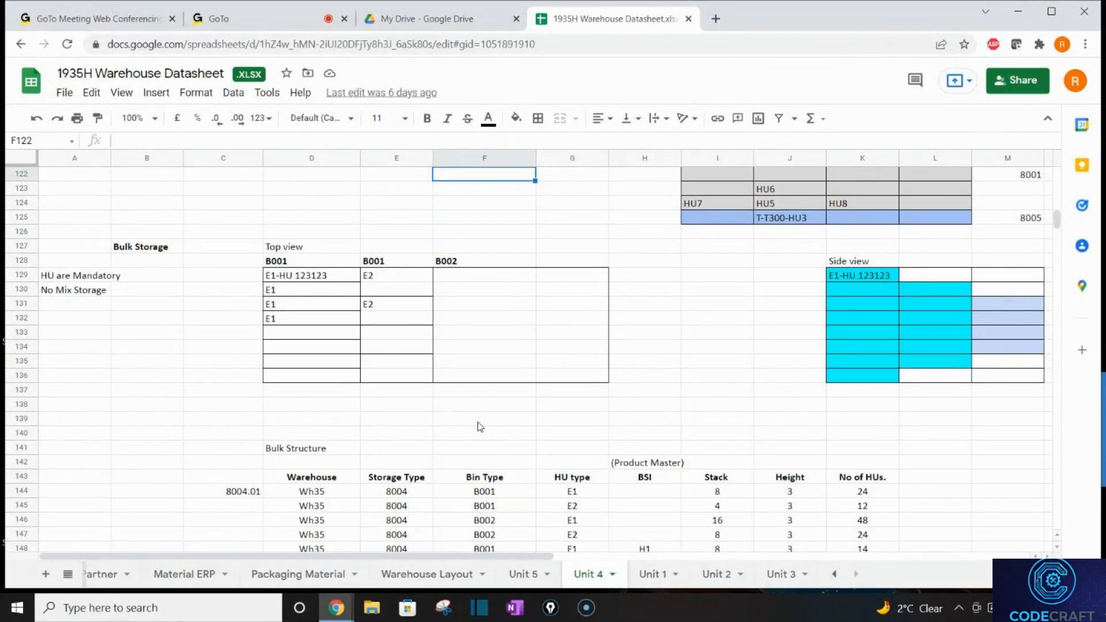
Examine the storage type 8005 row and the Bulk Storage layout below it
left_click(737, 223)
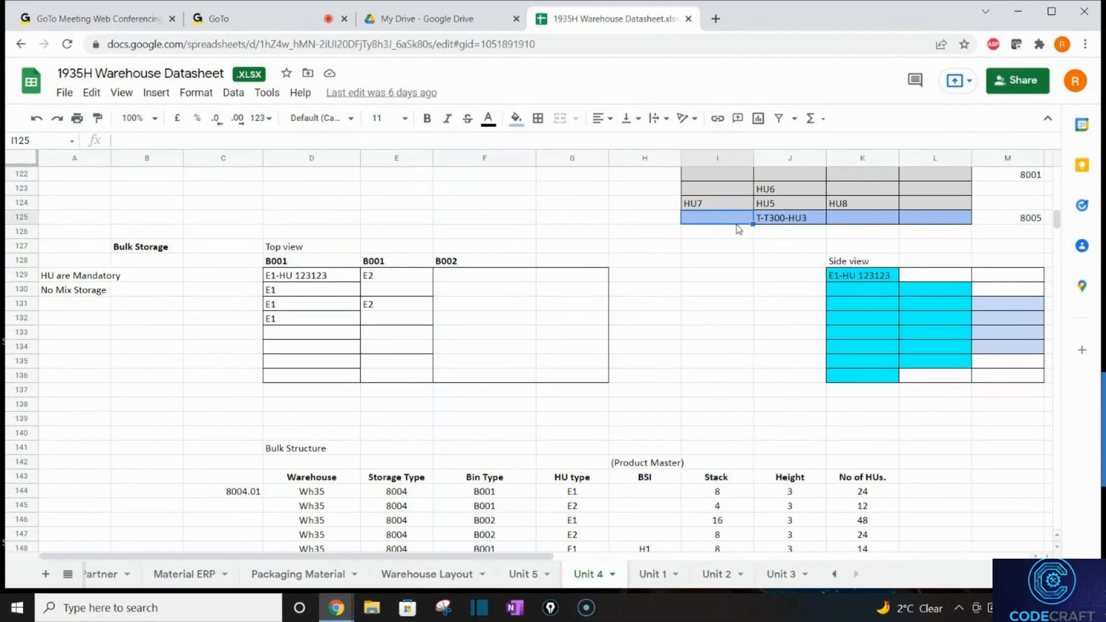
left_click(666, 327)
key("Down")
key("Down")
key("Down")
key("Down")
key("Down")
key("Down")
key("Down")
key("Down")
key("Down")
key("Down")
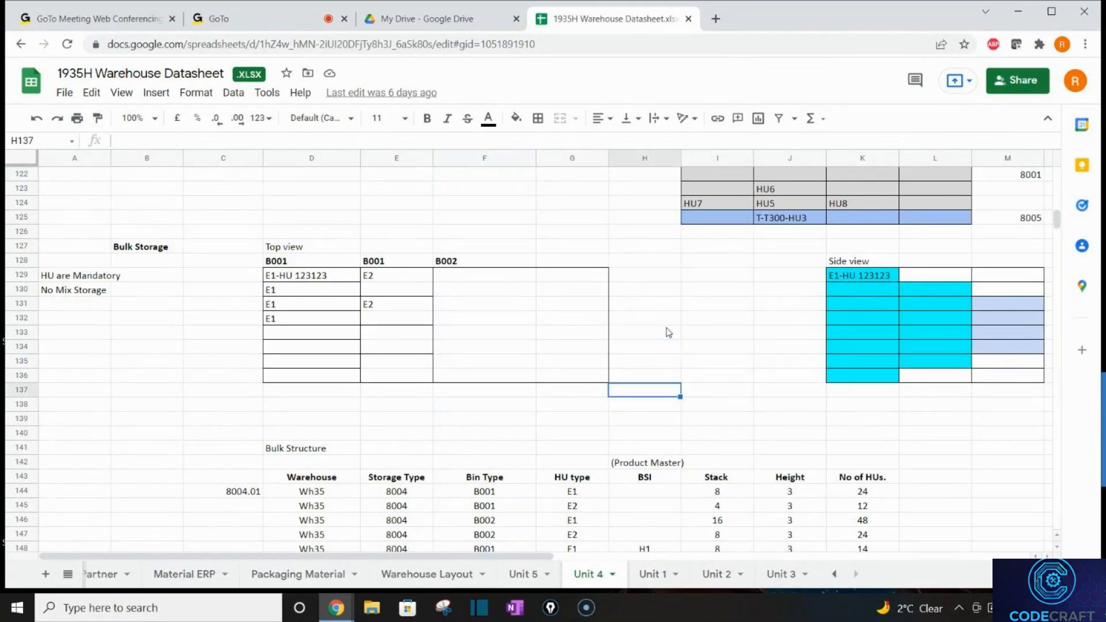
Review the Bulk Structure table and the pallet storage putaway assignment beneath it on the Unit 4 sheet
key("Down")
key("Down")
key("Down")
key("Down")
key("Down")
key("Down")
key("Down")
key("Down")
key("Down")
key("Down")
key("Down")
key("Down")
key("Down")
key("Down")
key("Down")
key("Down")
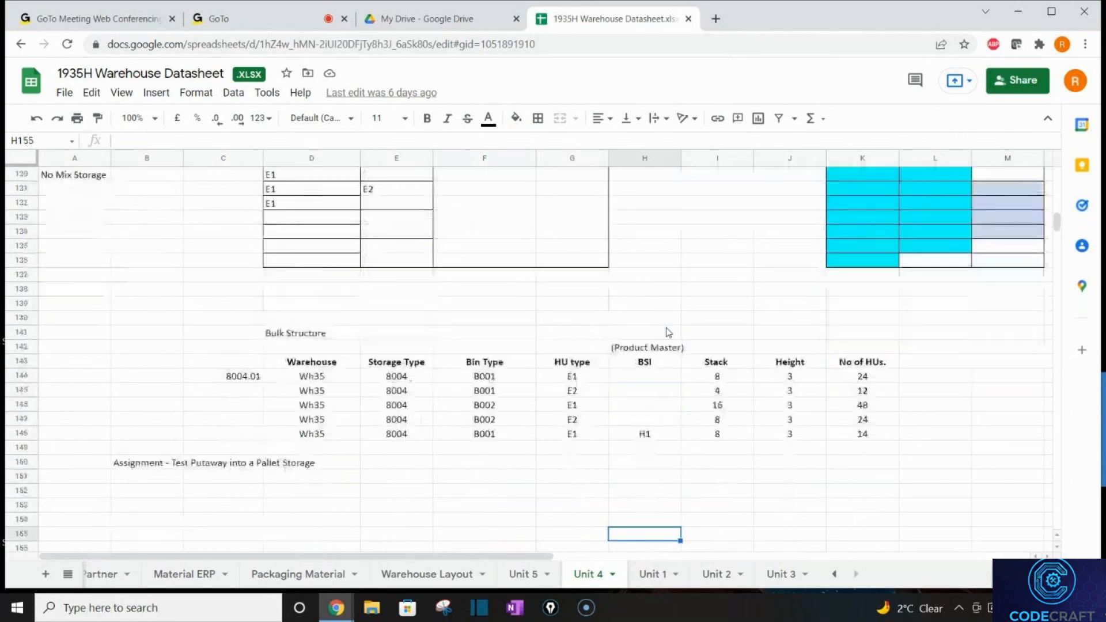
left_click(176, 380)
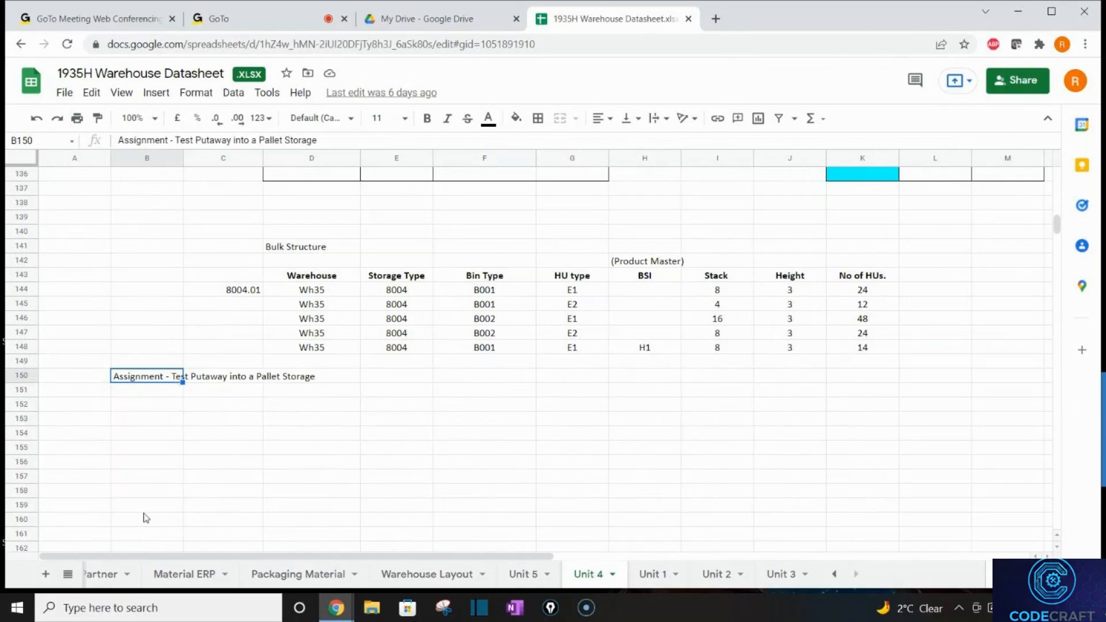
left_click(590, 481)
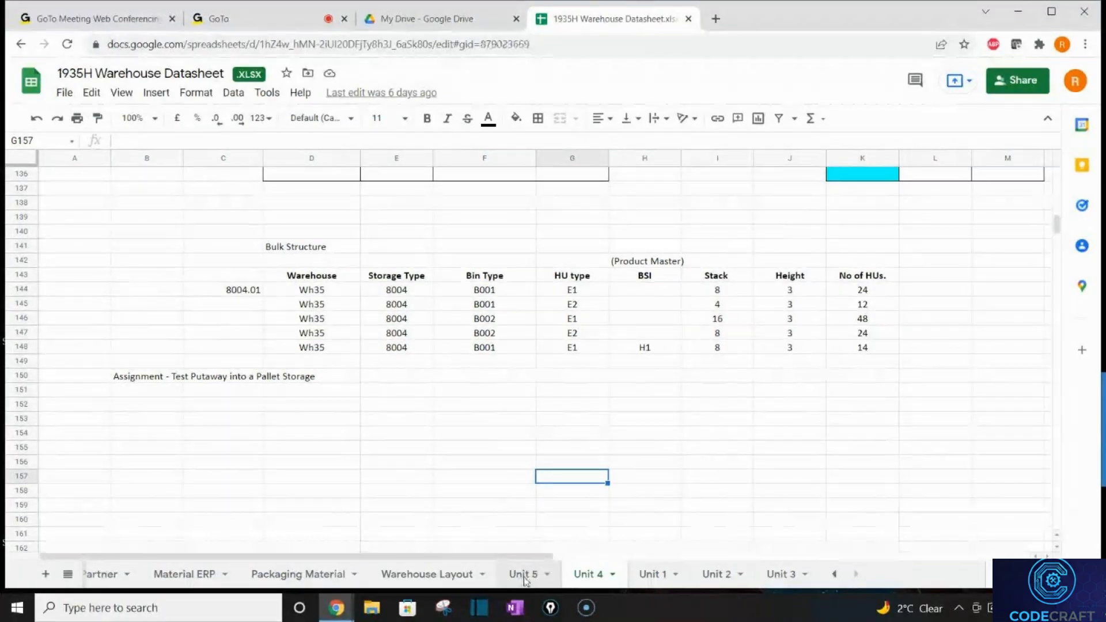
Display the Unit 5 sheet and open the Goods Issue Processes PowerPoint presentation from the Unit 5 folder inside S4 HANA 1909
left_click(524, 575)
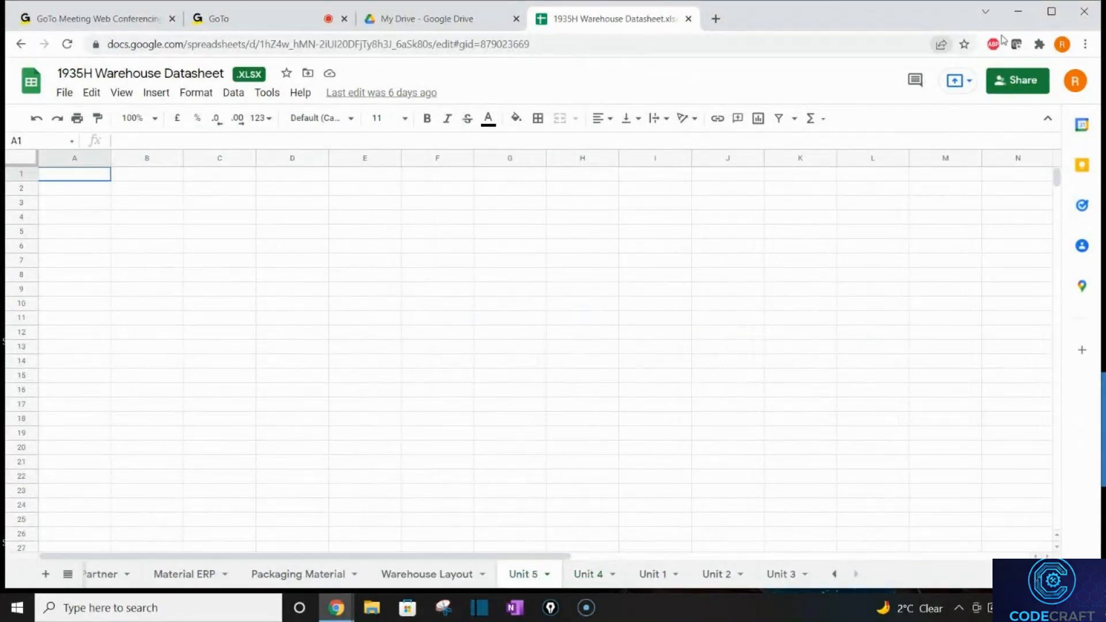
left_click(1028, 9)
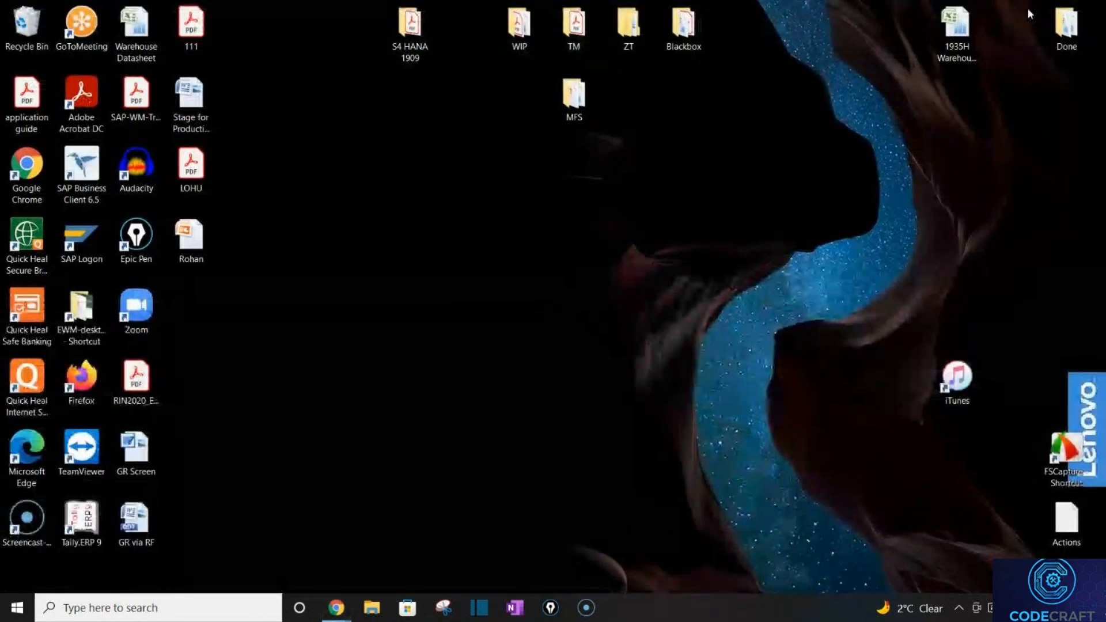
left_click(408, 35)
double_click(409, 35)
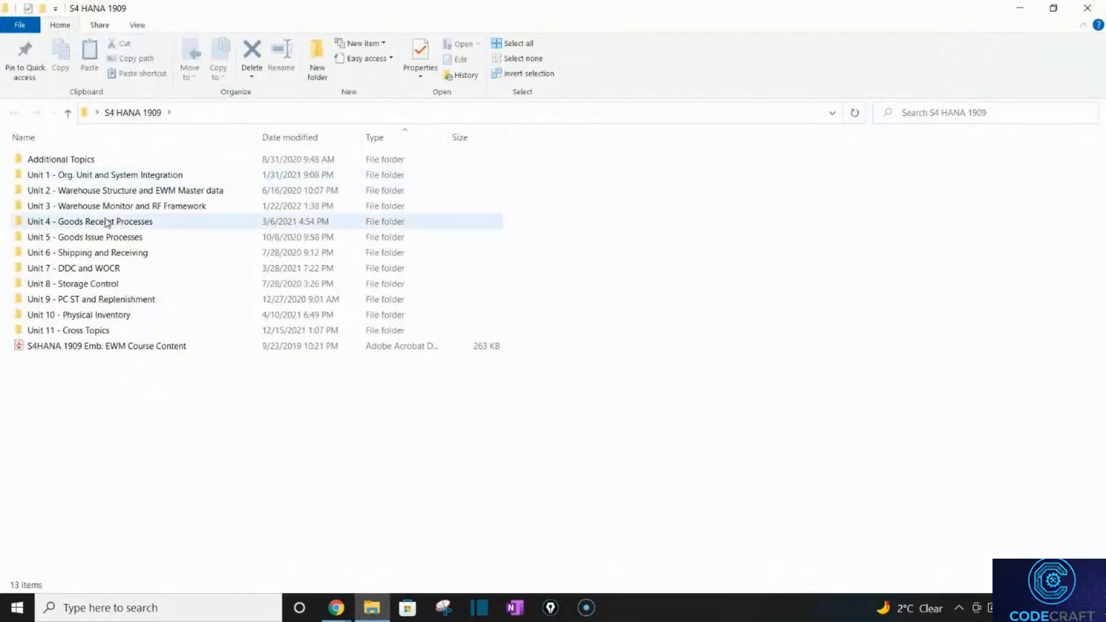
double_click(88, 238)
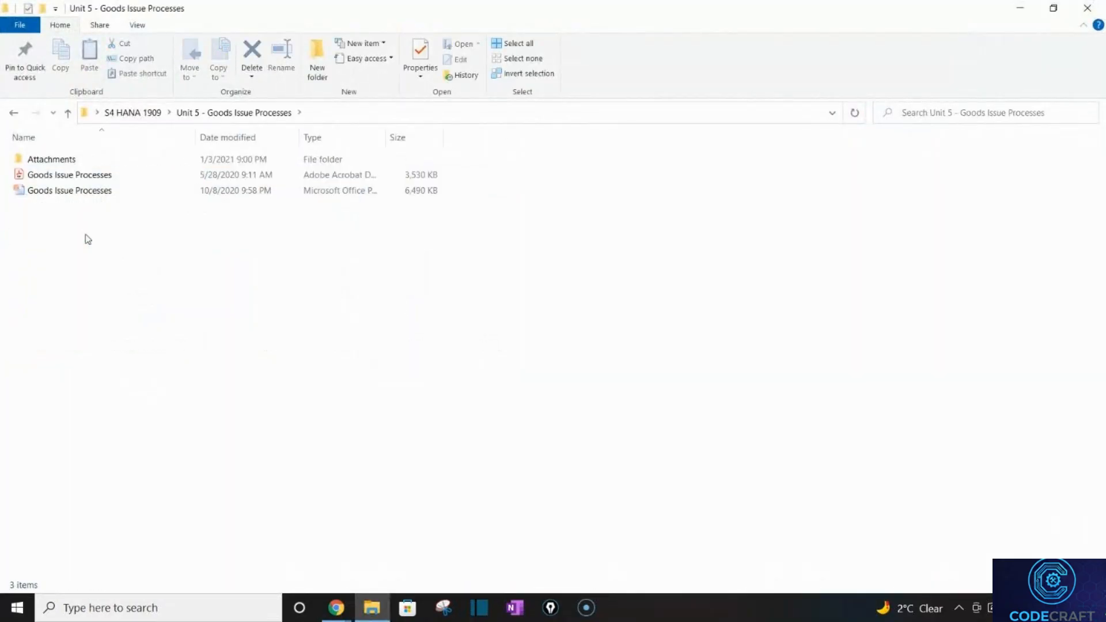
double_click(70, 191)
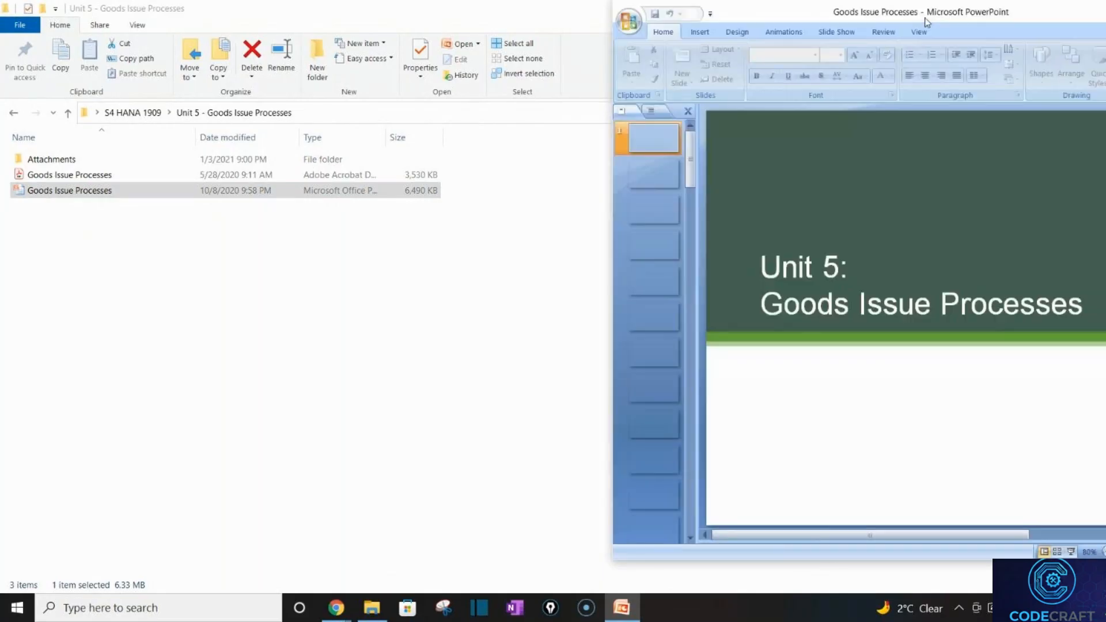
double_click(925, 18)
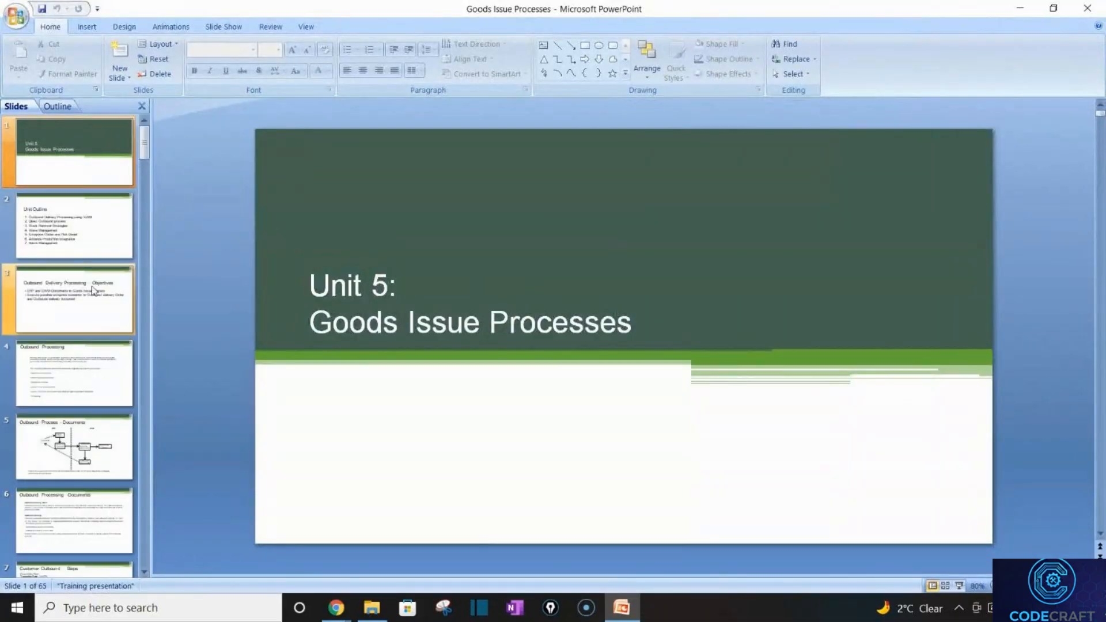
Start the slide show from slide 3, Outbound Delivery Processing : Objectives
left_click(96, 290)
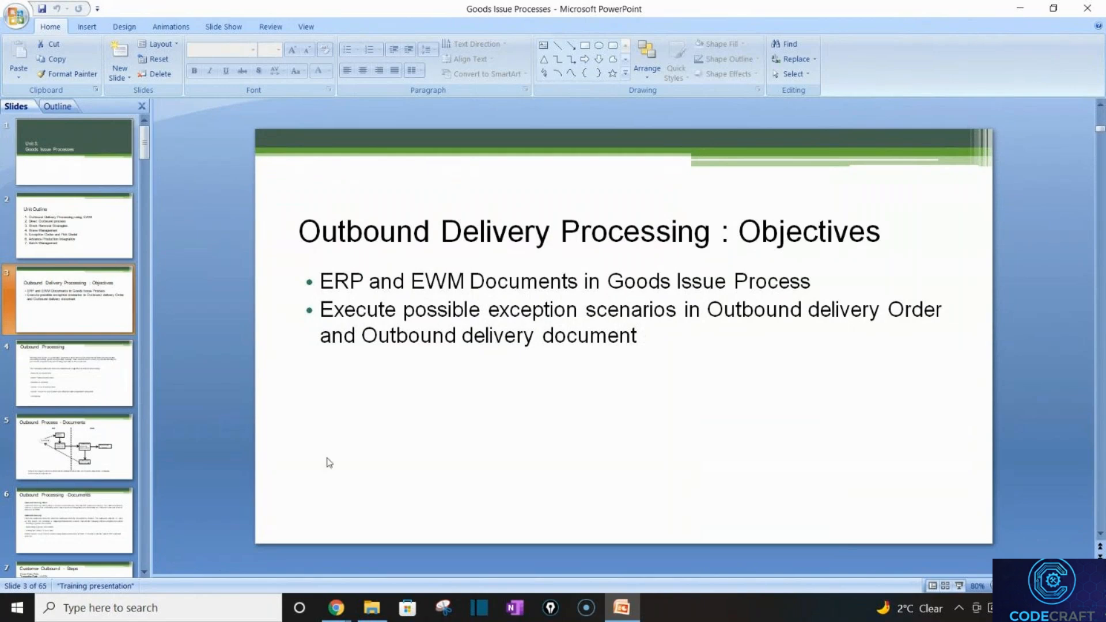
left_click(960, 585)
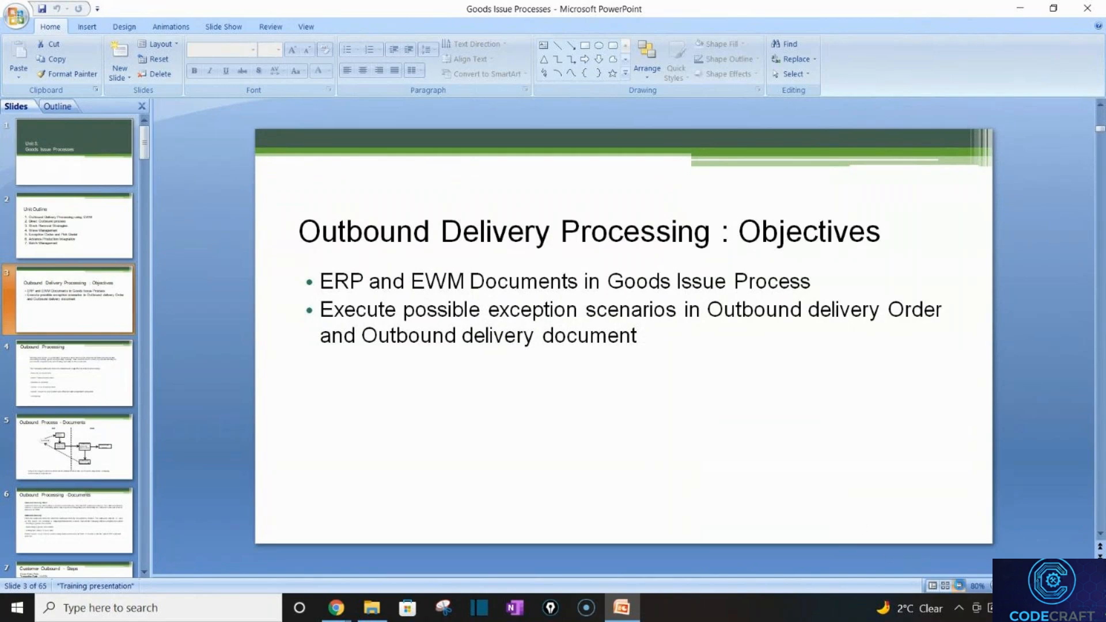
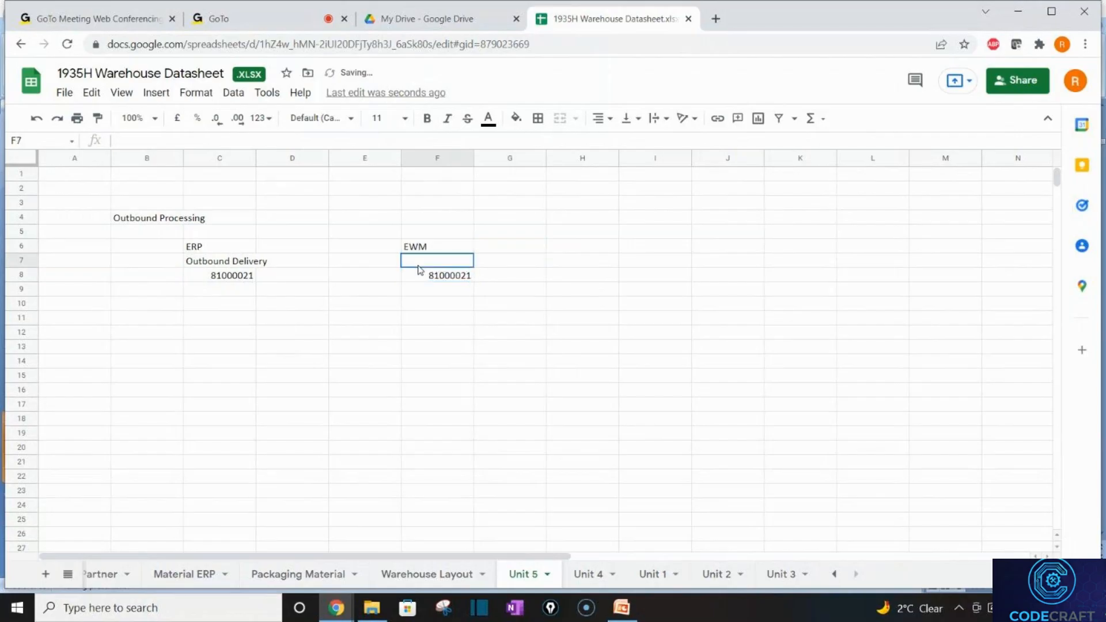
Enter the label "Outbound delivery order" in cell F7 under the EWM heading of the Unit 5 sheet
type("O")
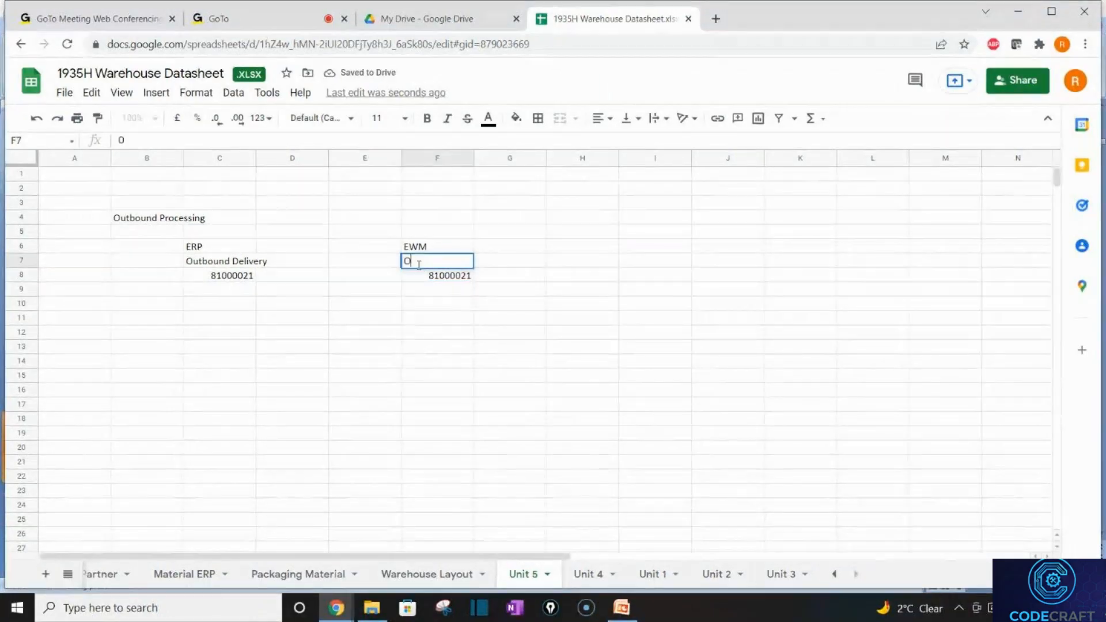
type("utbound delivery")
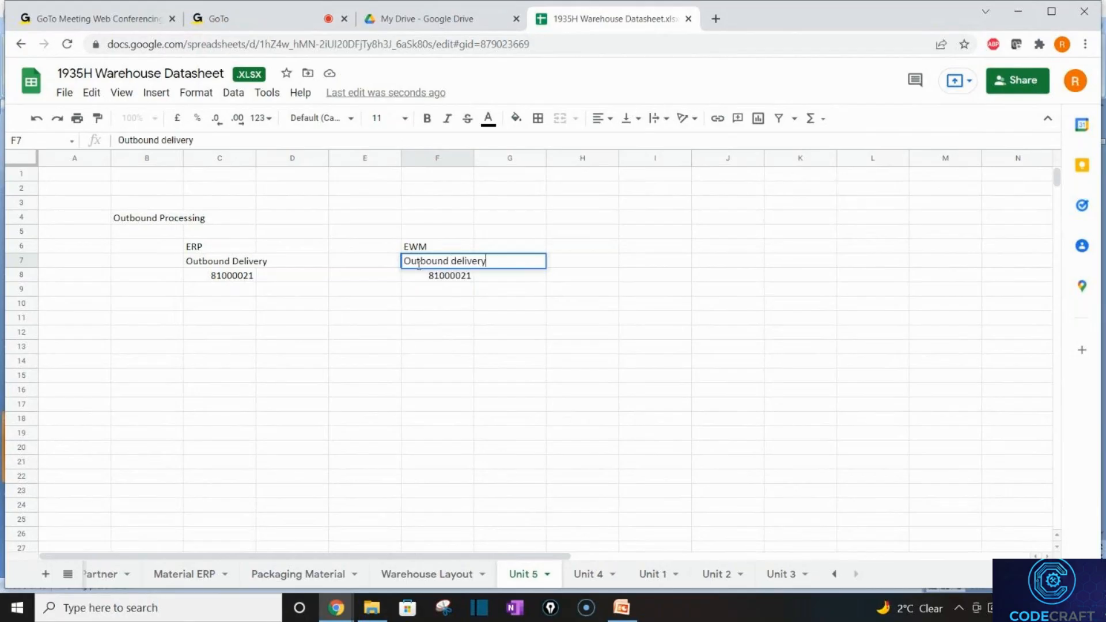
type(" order")
key("Return")
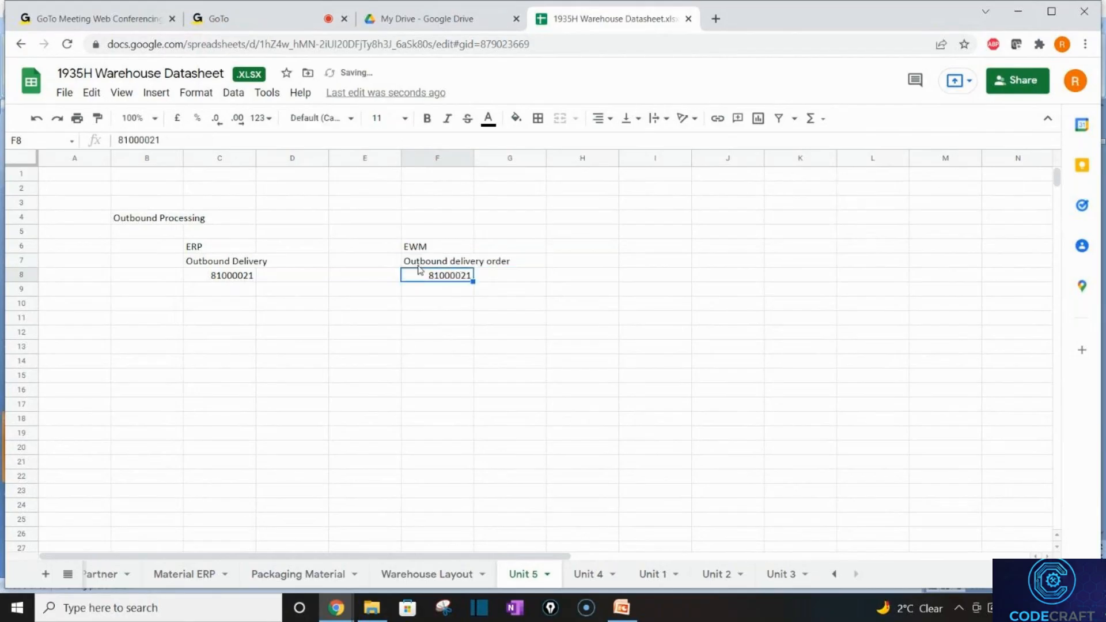
Make the ERP and EWM headings in row 6 bold
left_click(229, 249)
key("shift+Right")
key("shift+Right")
key("shift+Right")
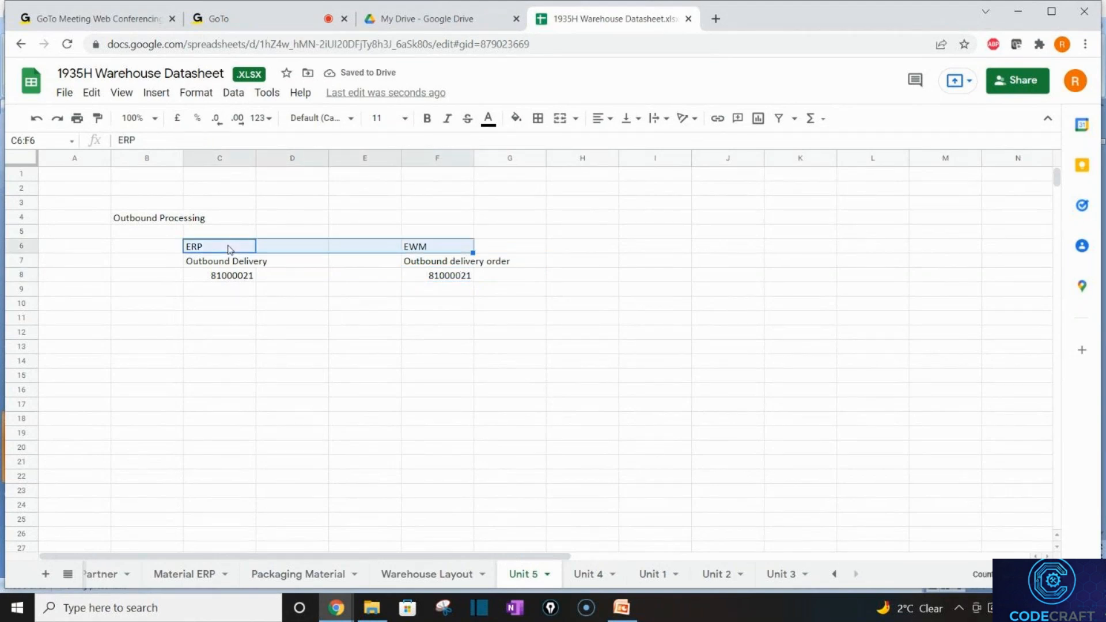
key("ctrl+b")
List the items M-01 and M-02 in cells C9 and C10 below the ERP outbound delivery number
left_click(249, 290)
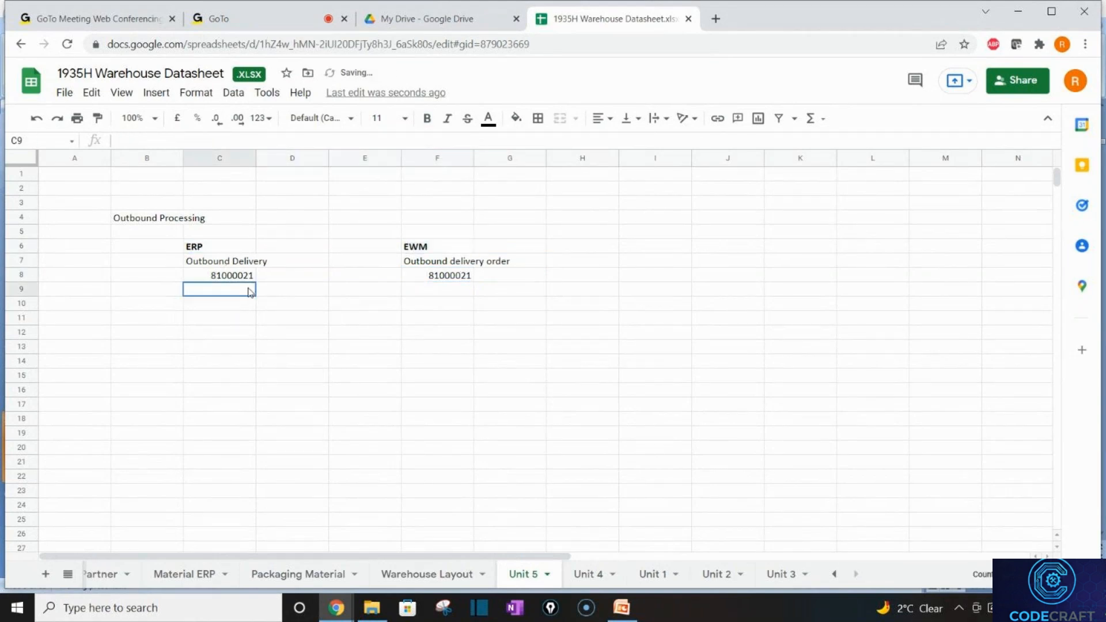
double_click(249, 288)
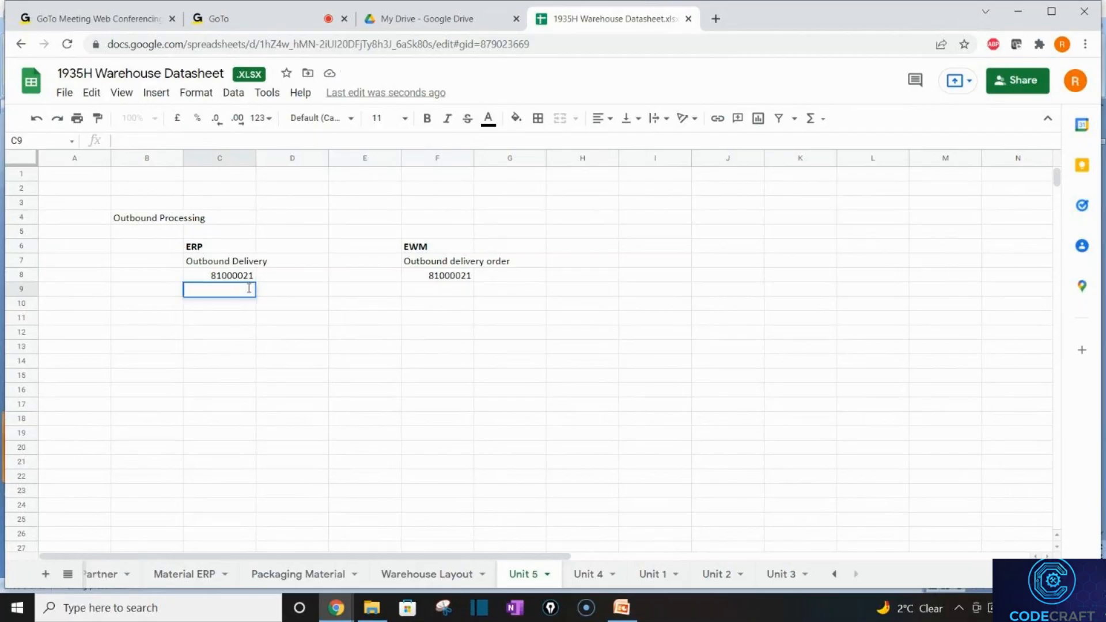
key("Tab")
left_click(249, 292)
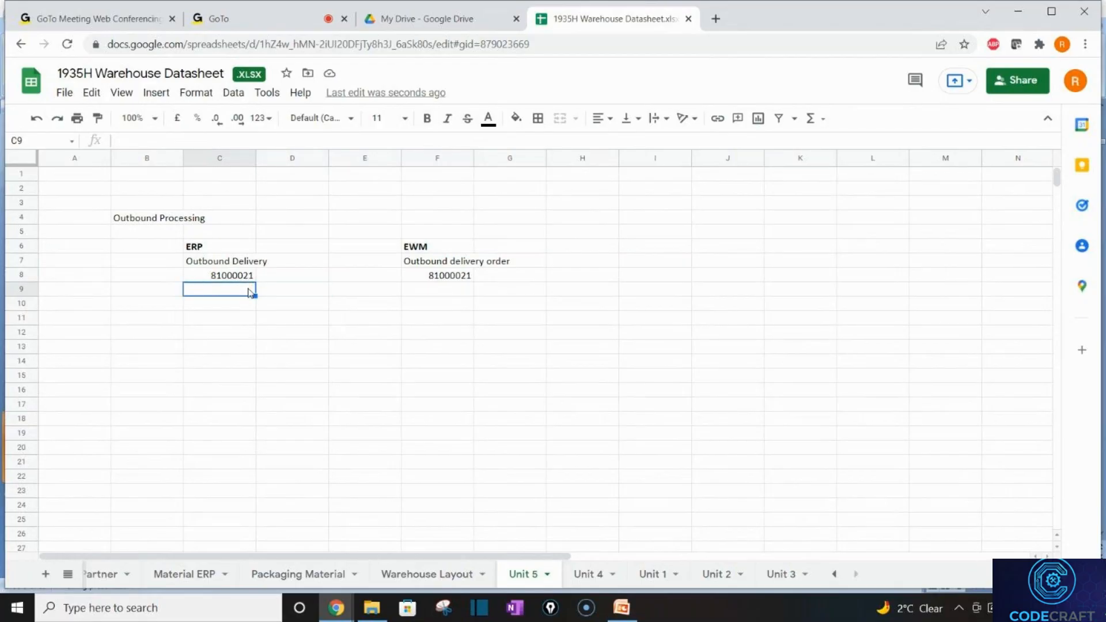
type("M-01")
key("Return")
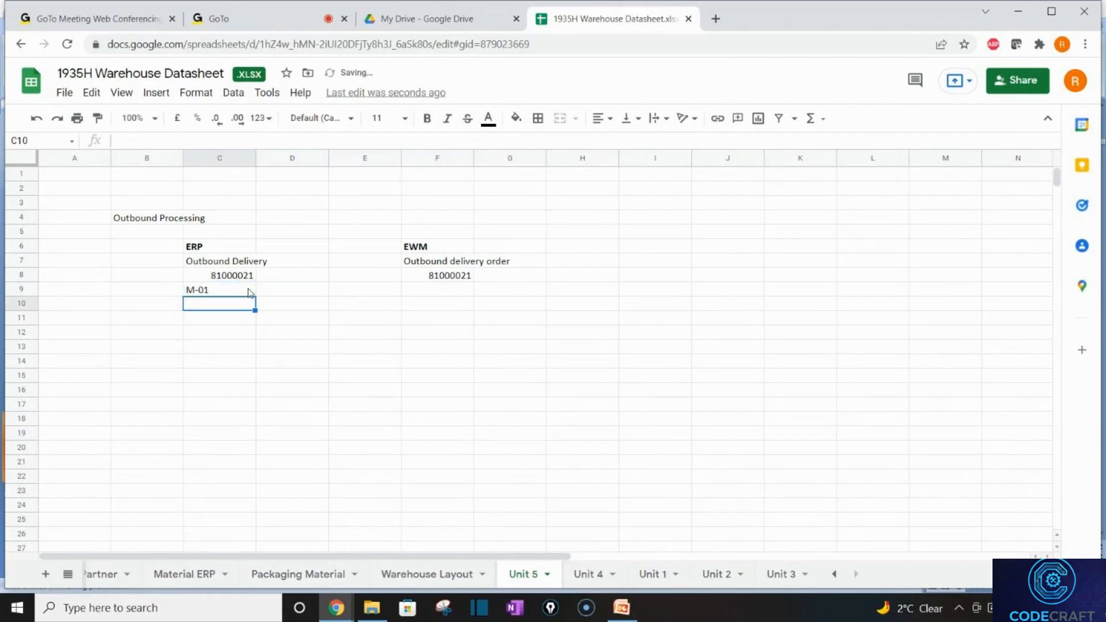
type("M-02")
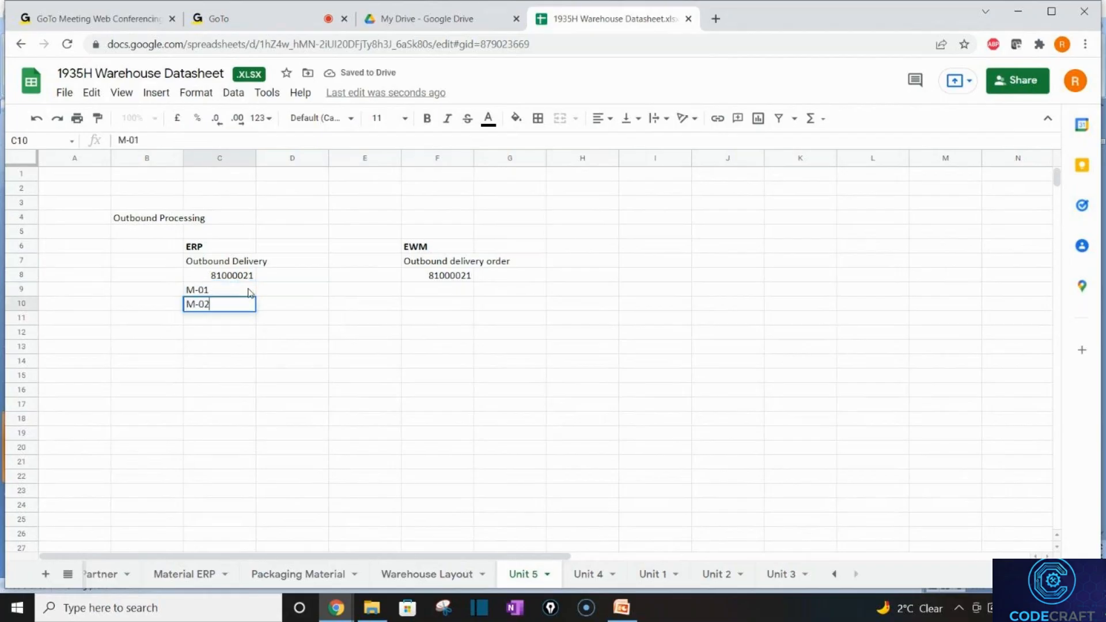
key("Tab")
List the items M-01 and M-02 in cells F9 and F10 below the EWM outbound delivery order number
key("Tab")
key("Tab")
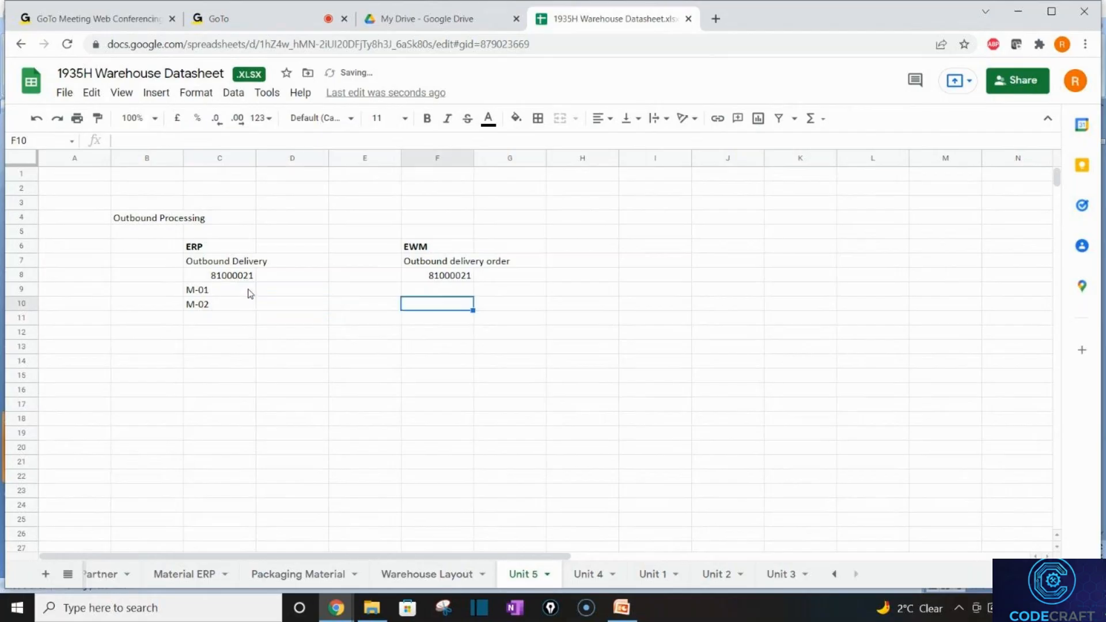
key("Up")
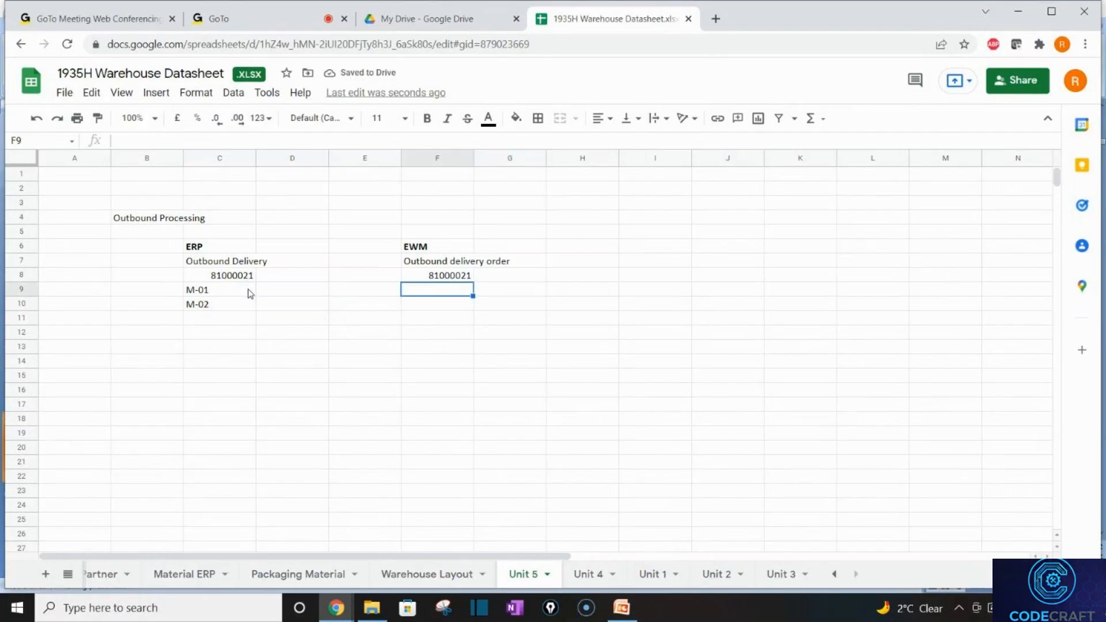
type("M-01")
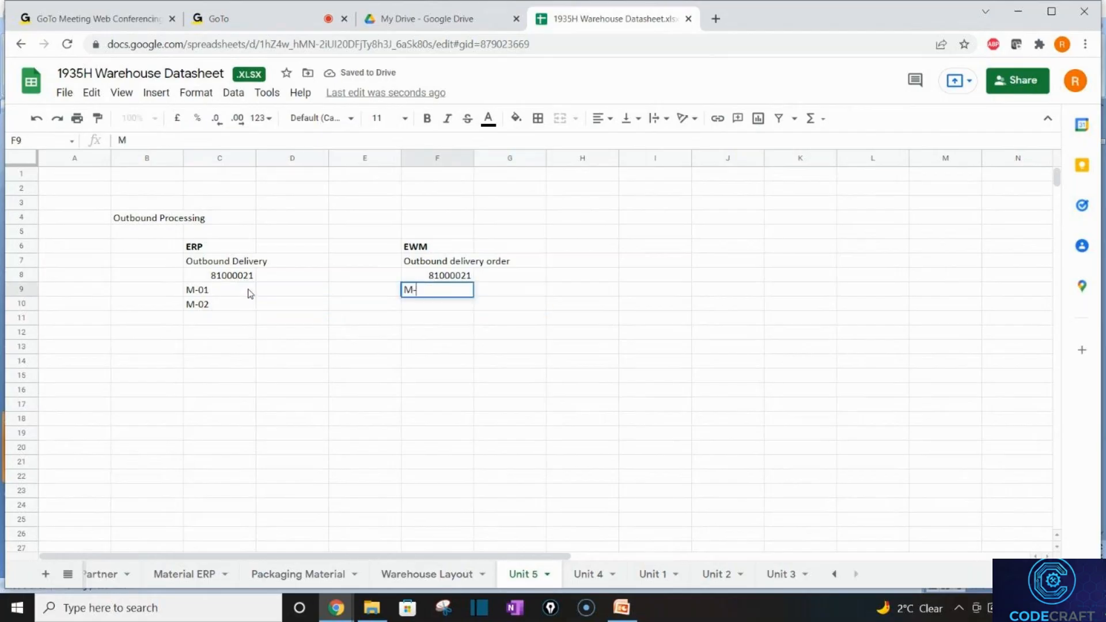
key("Return")
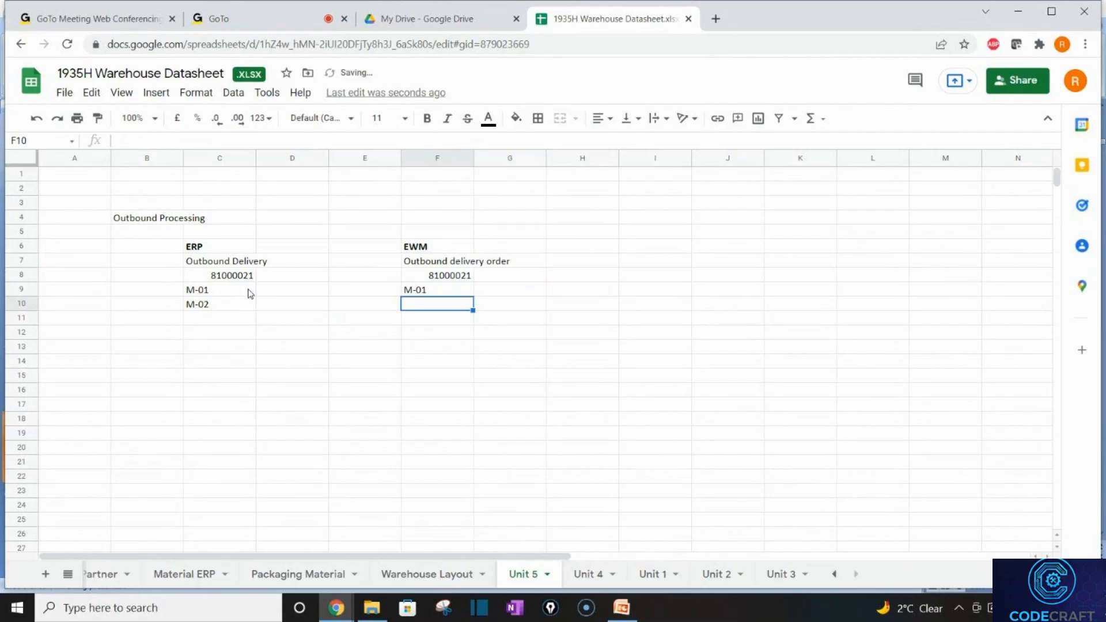
type("M-02")
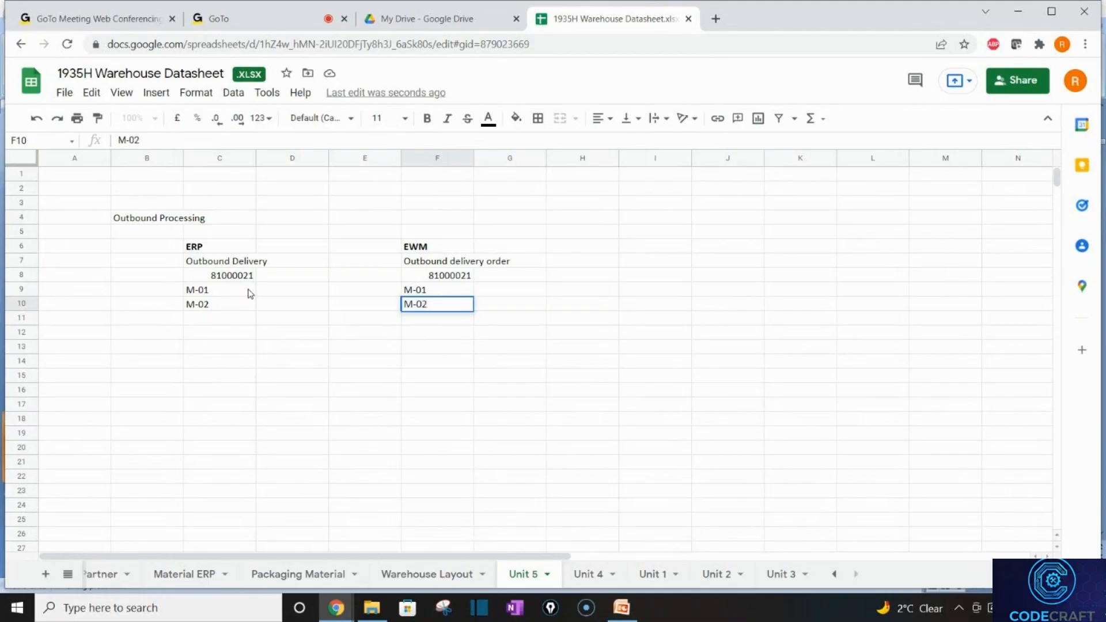
key("Return")
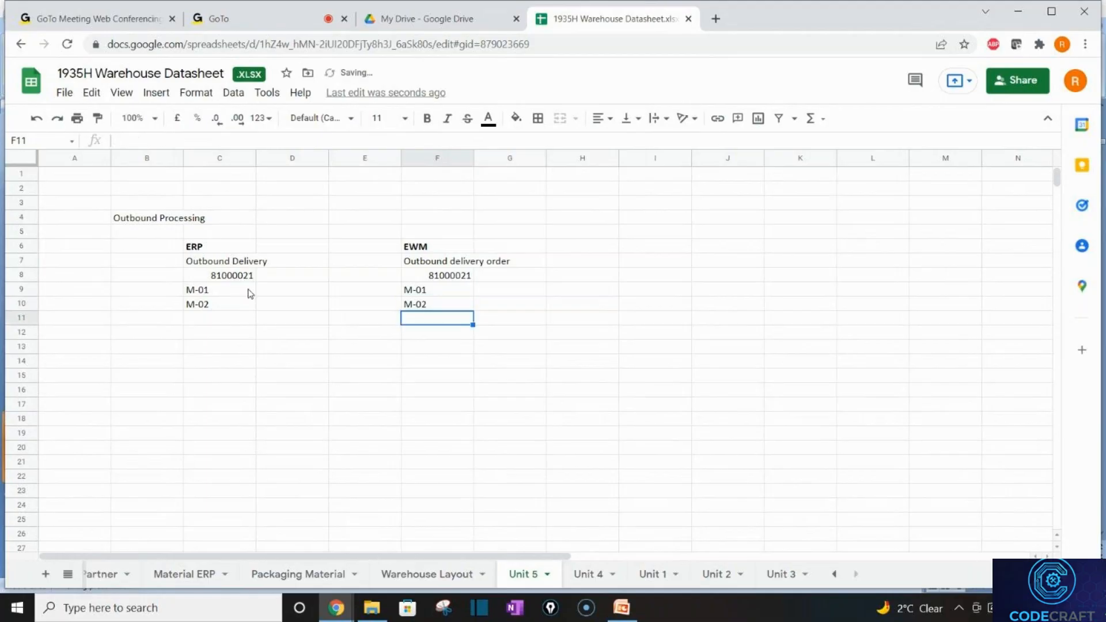
Enter the status "Picking Completed" beside the EWM item M-01 and "Not Started" beside M-02 in column G
left_click(516, 290)
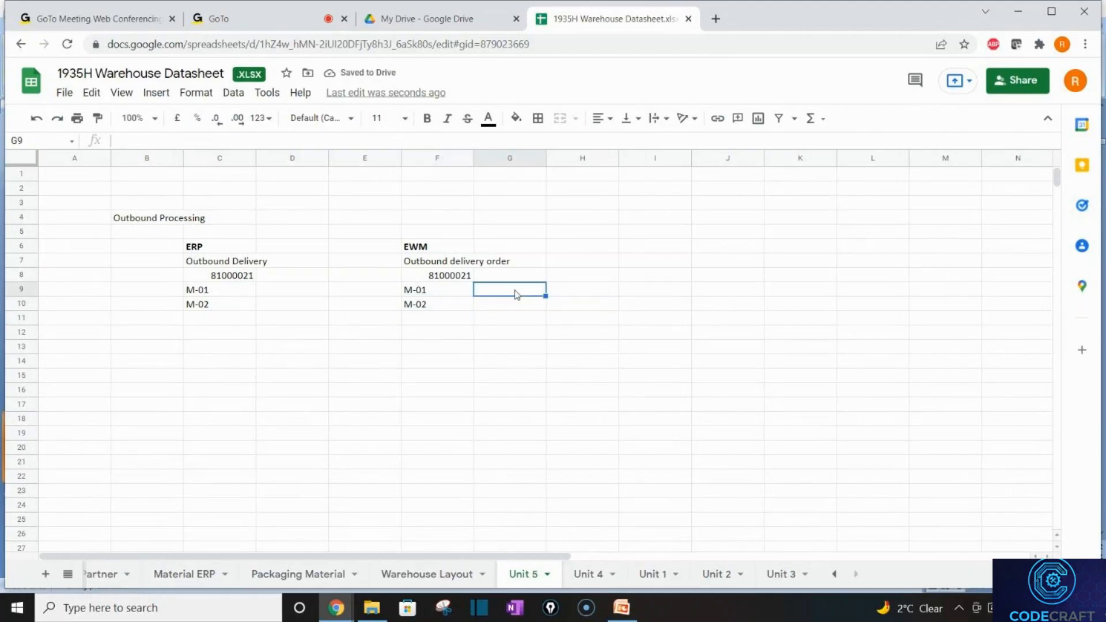
type("Picki")
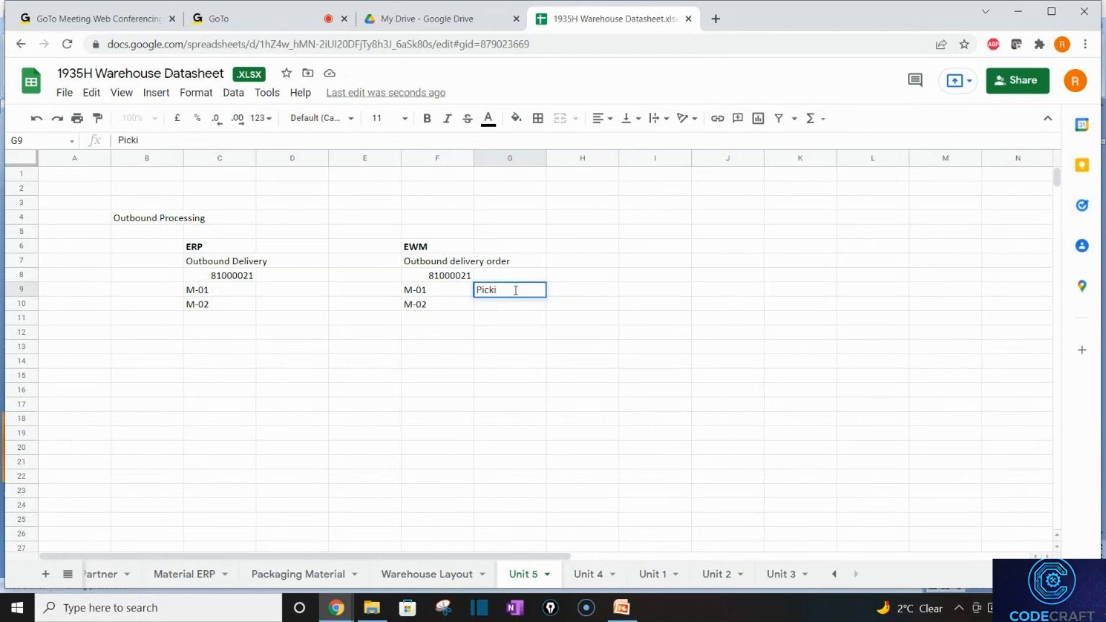
type("ng Complet")
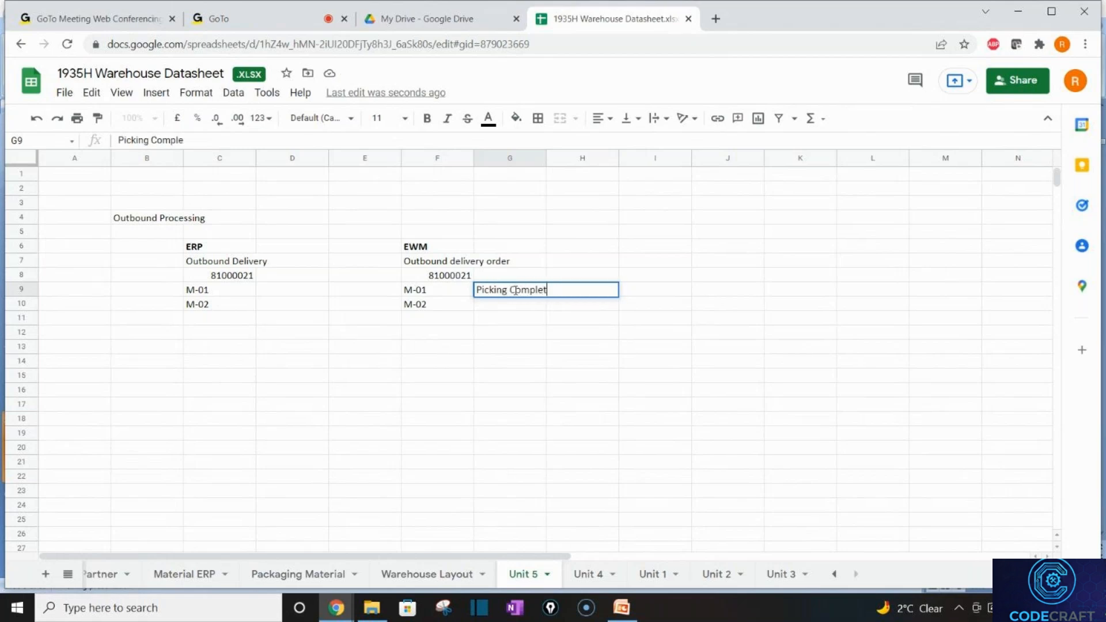
type("ed")
key("Return")
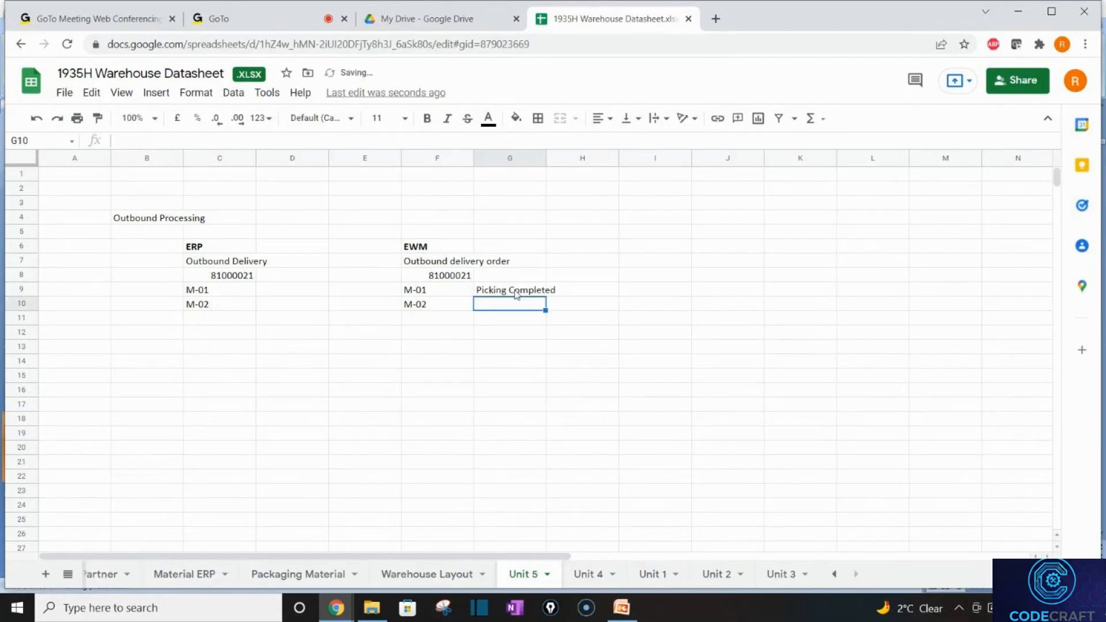
type("Not")
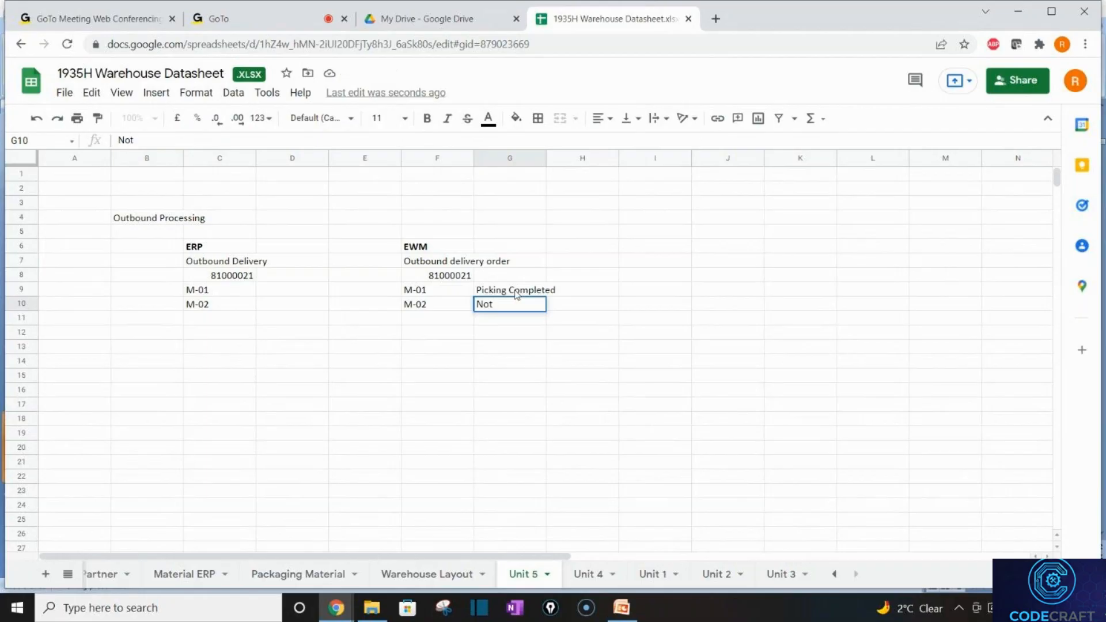
type(" Started")
key("Return")
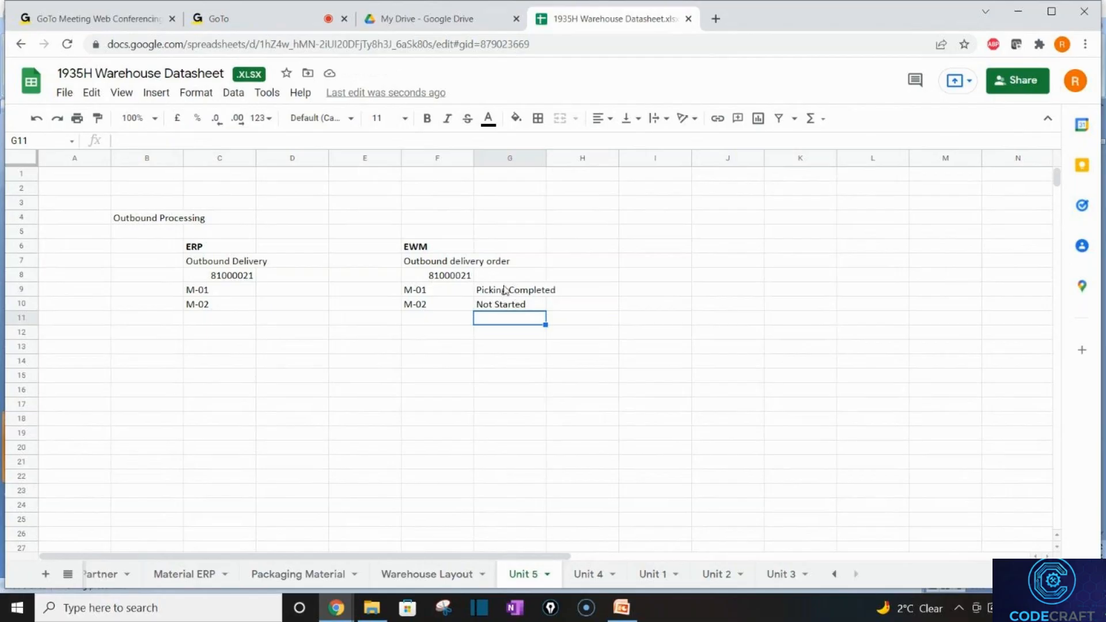
left_click(461, 294)
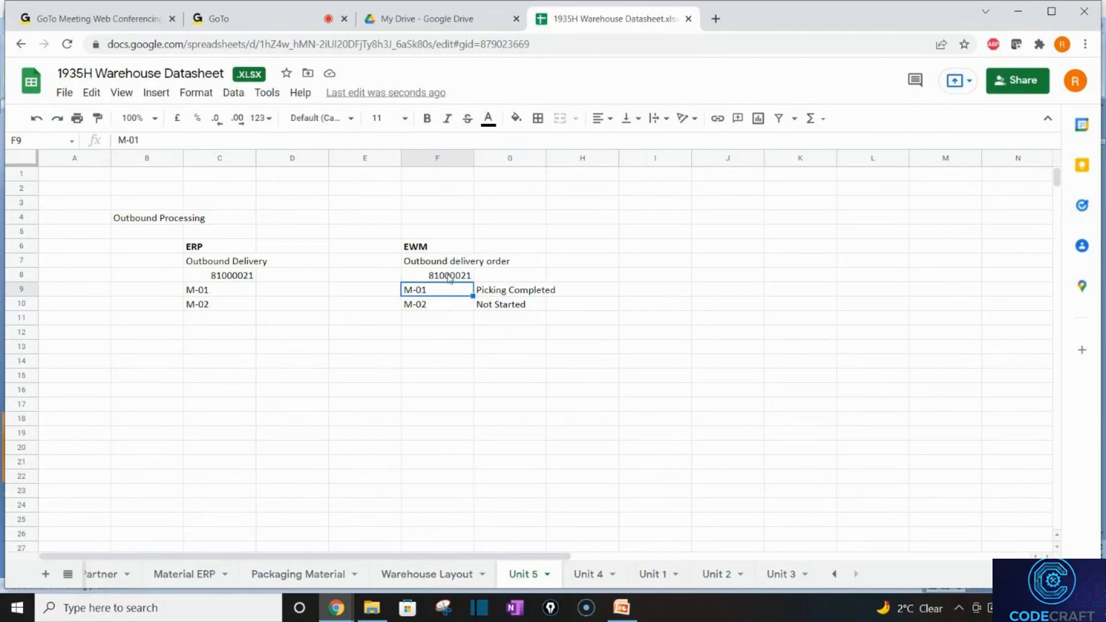
left_click(228, 279)
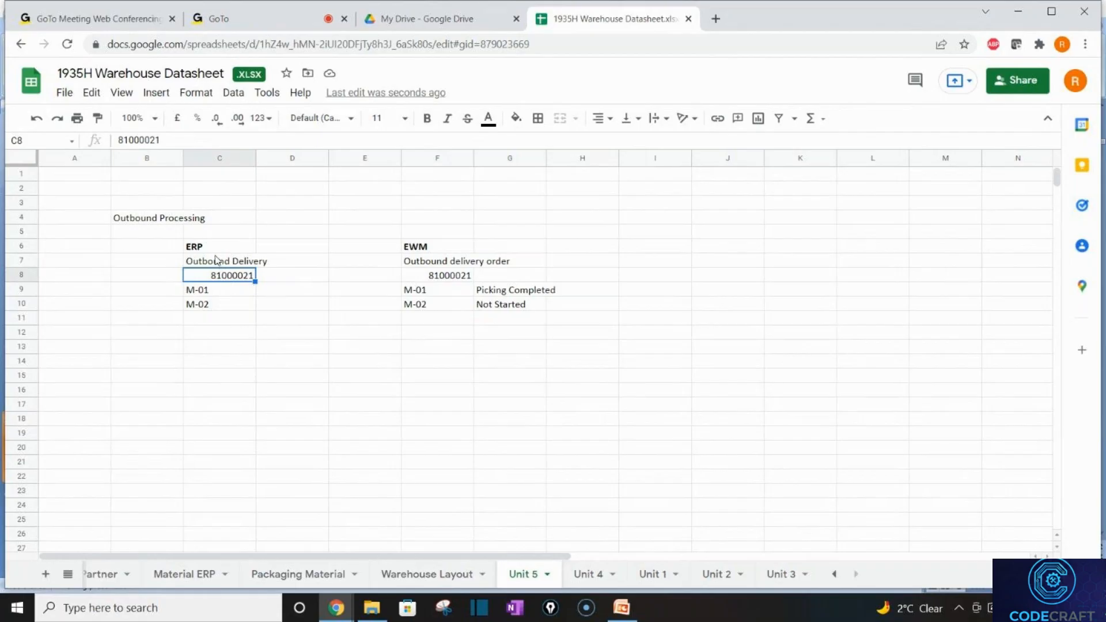
Enter the note "(PGI at Header)" in cell D8 beside the ERP outbound delivery number
left_click(274, 279)
type("(")
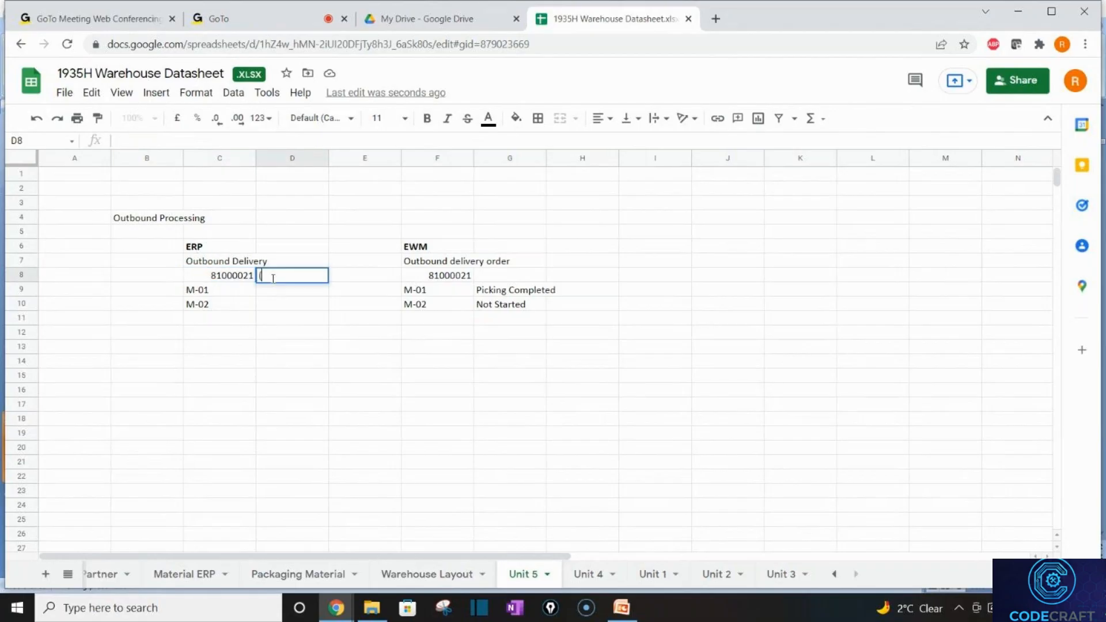
type("PGI at Header")
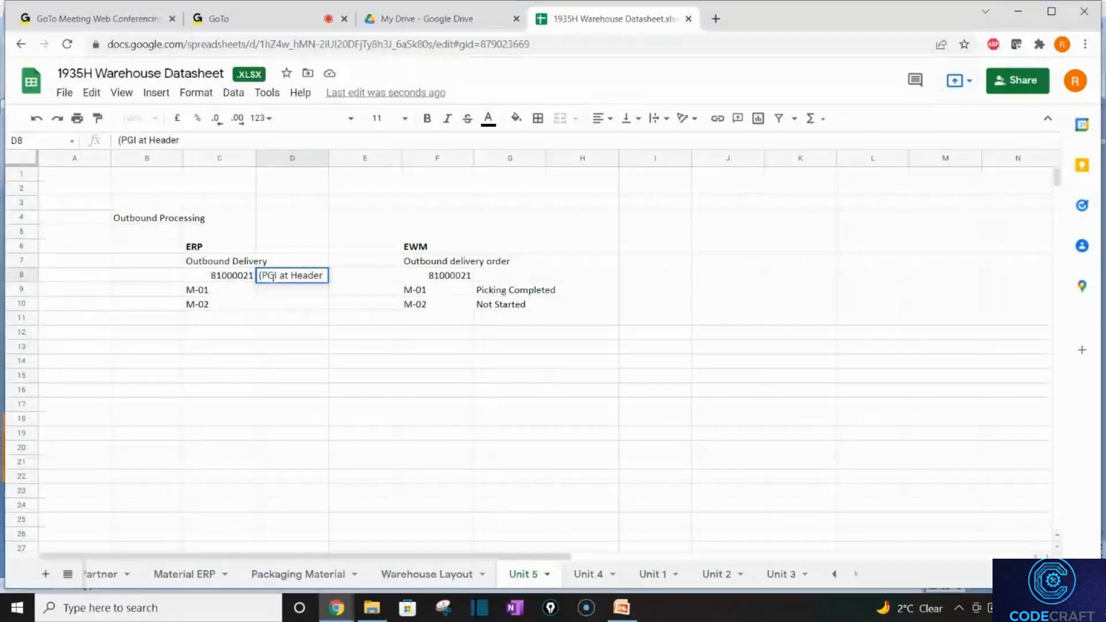
type(")")
key("Return")
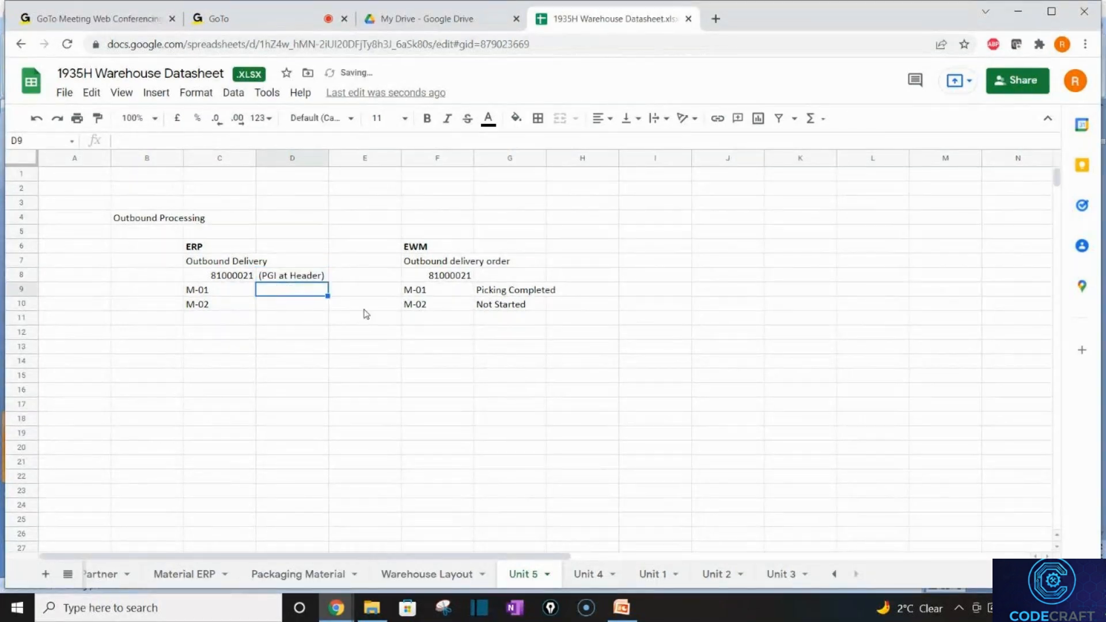
Enter a quantity of 10 for each of the ERP items M-01 and M-02 in cells D9 and D10
left_click(434, 307)
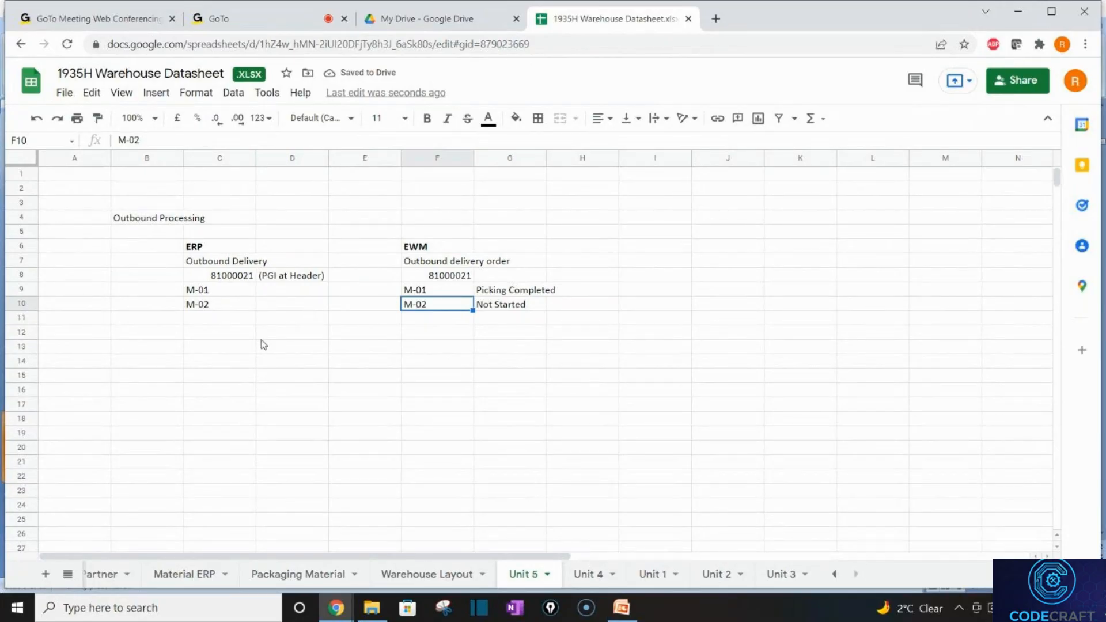
left_click(259, 291)
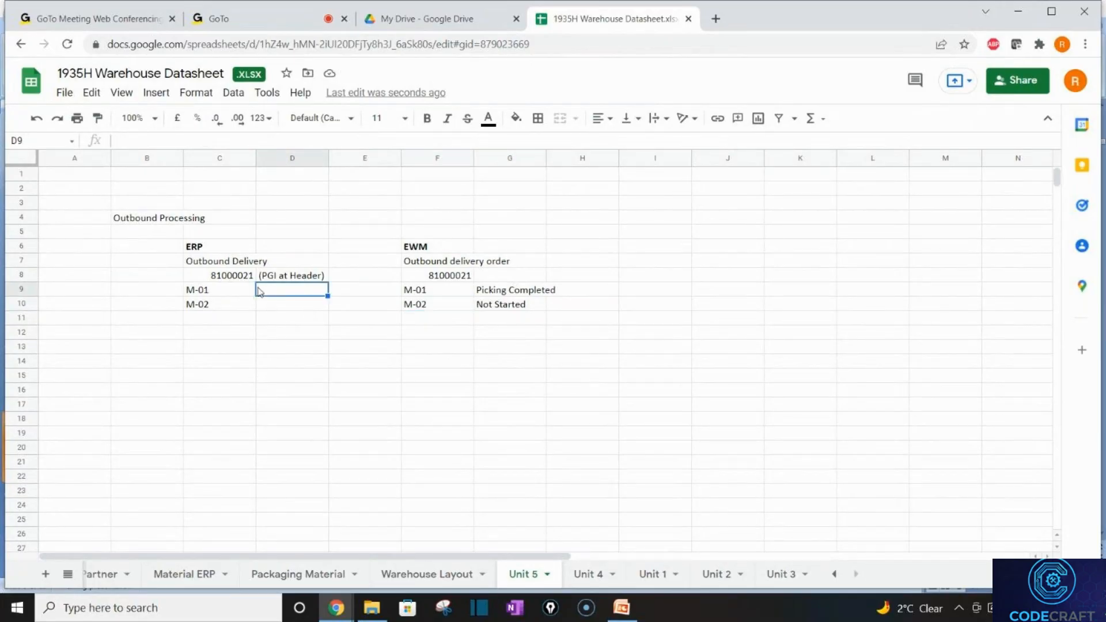
type("10")
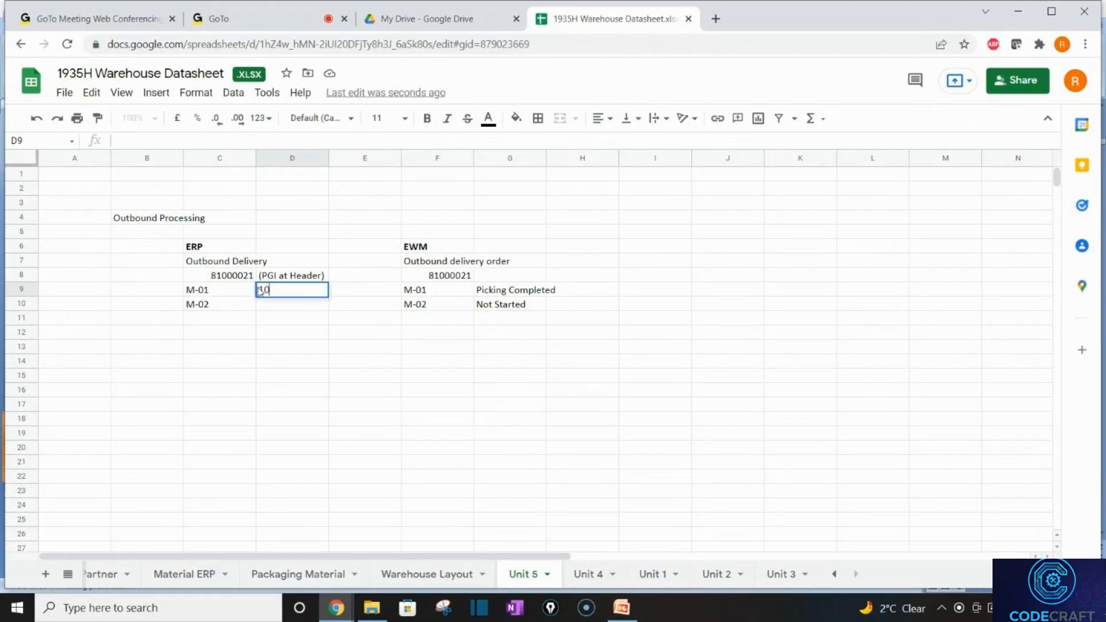
key("Return")
type("10")
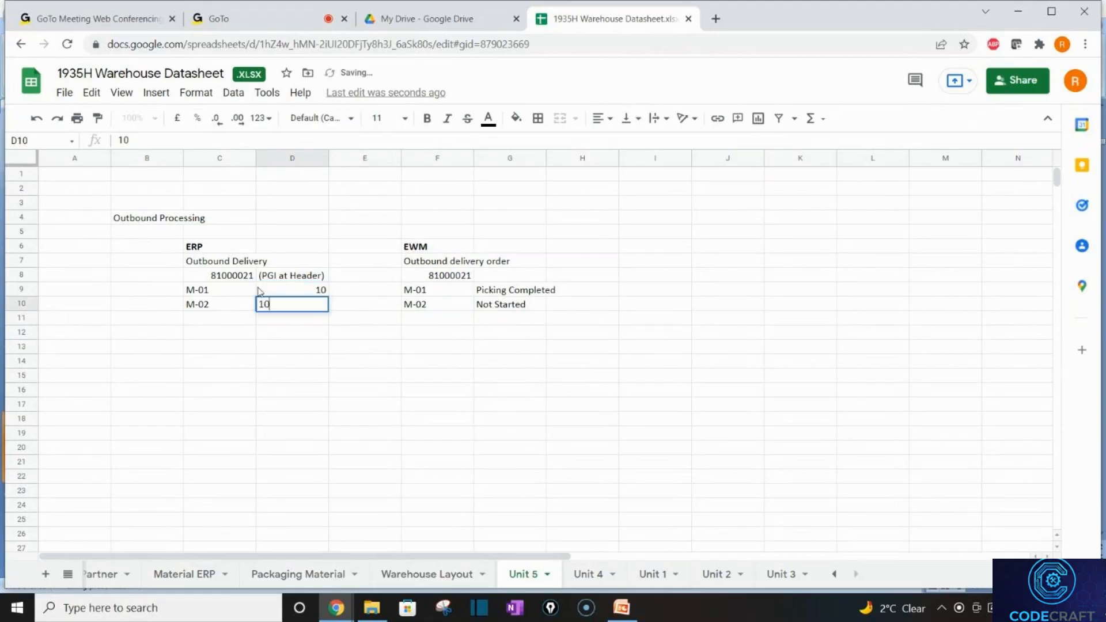
key("Return")
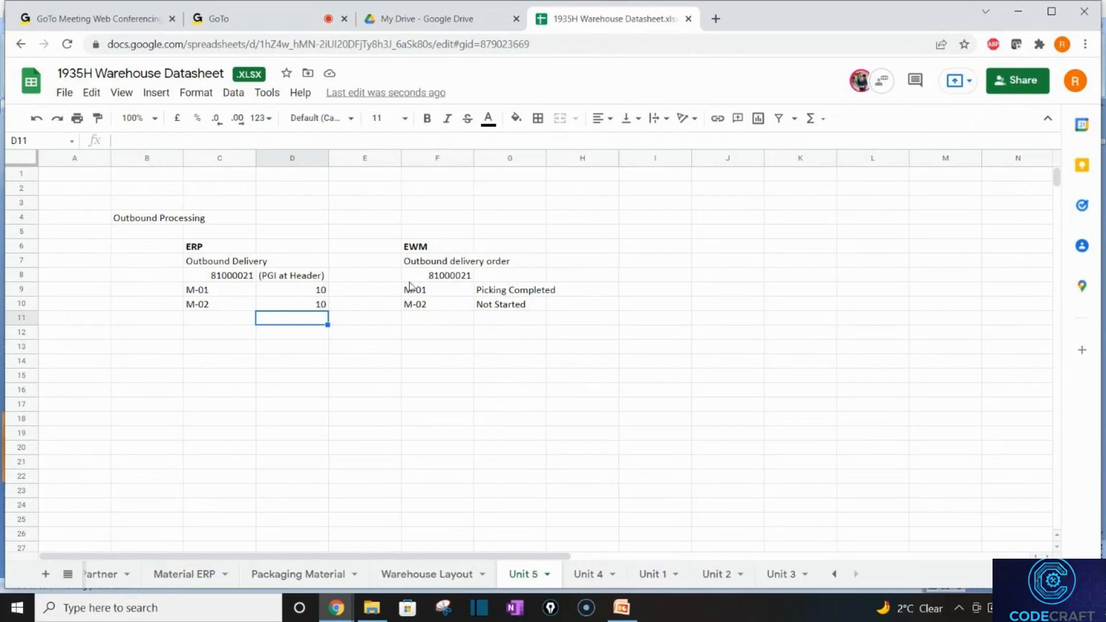
left_click(459, 279)
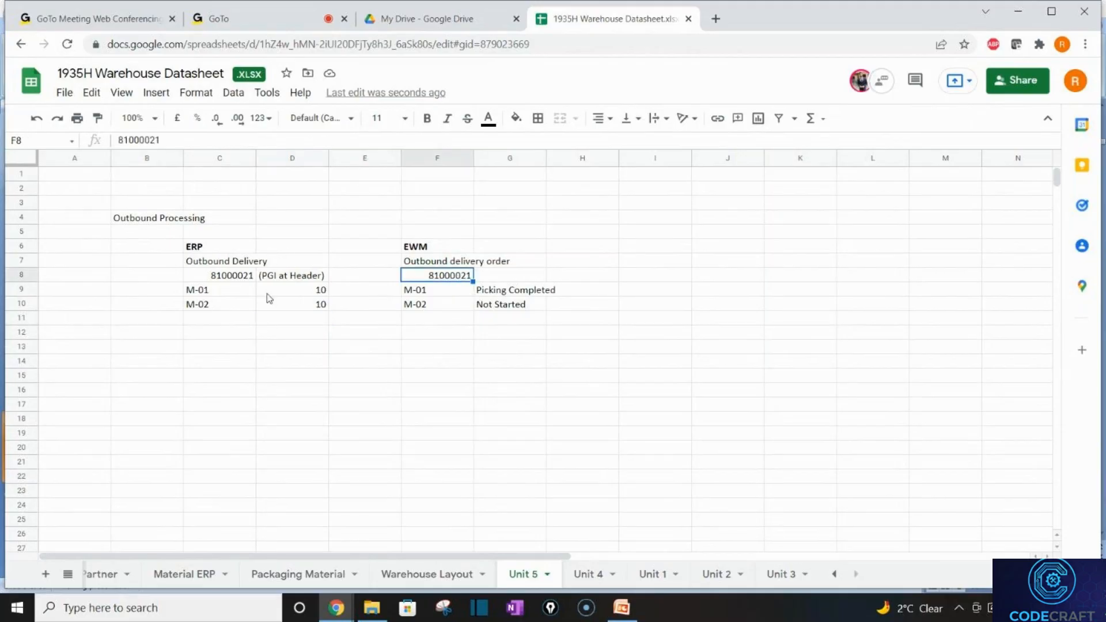
left_click(241, 276)
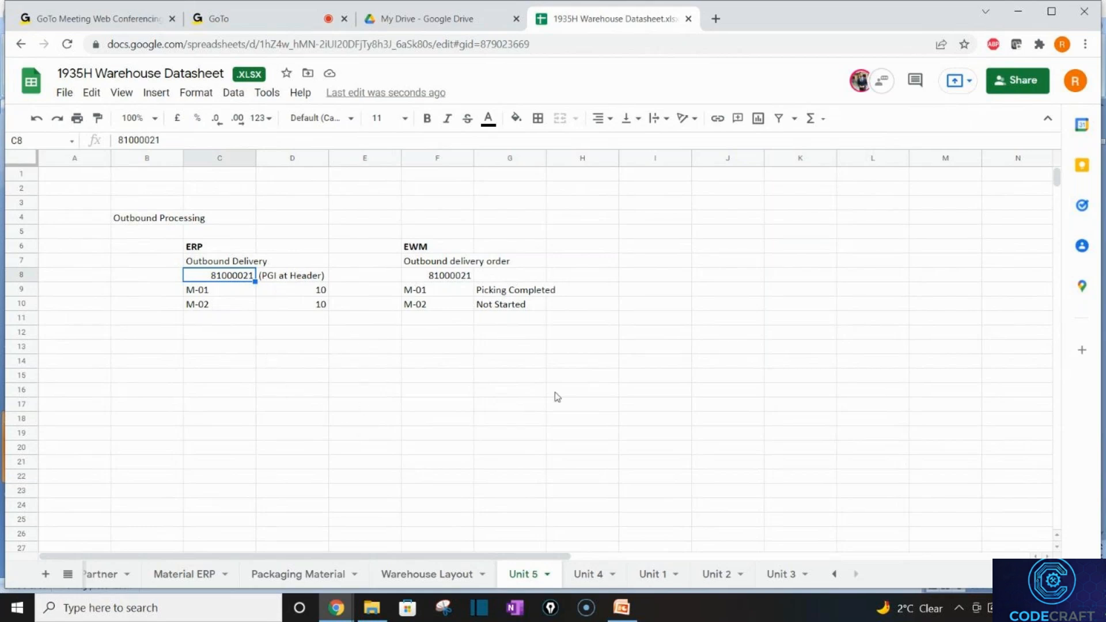
left_click(656, 320)
Enter the label "Splitting" in cell E12 below the two delivery blocks
left_click(360, 337)
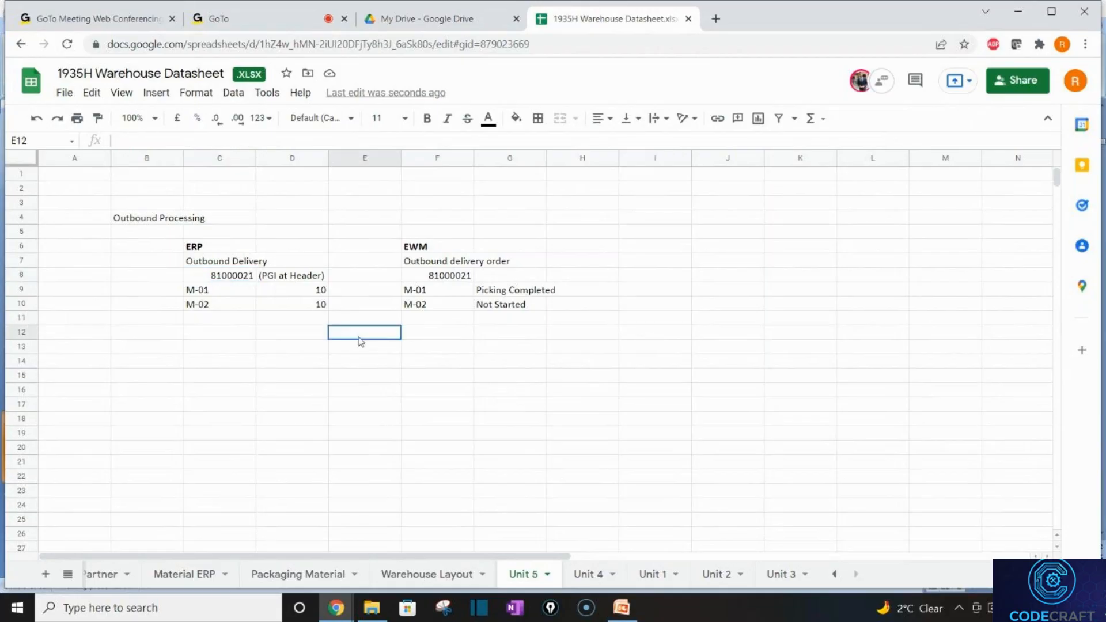
type("Spli")
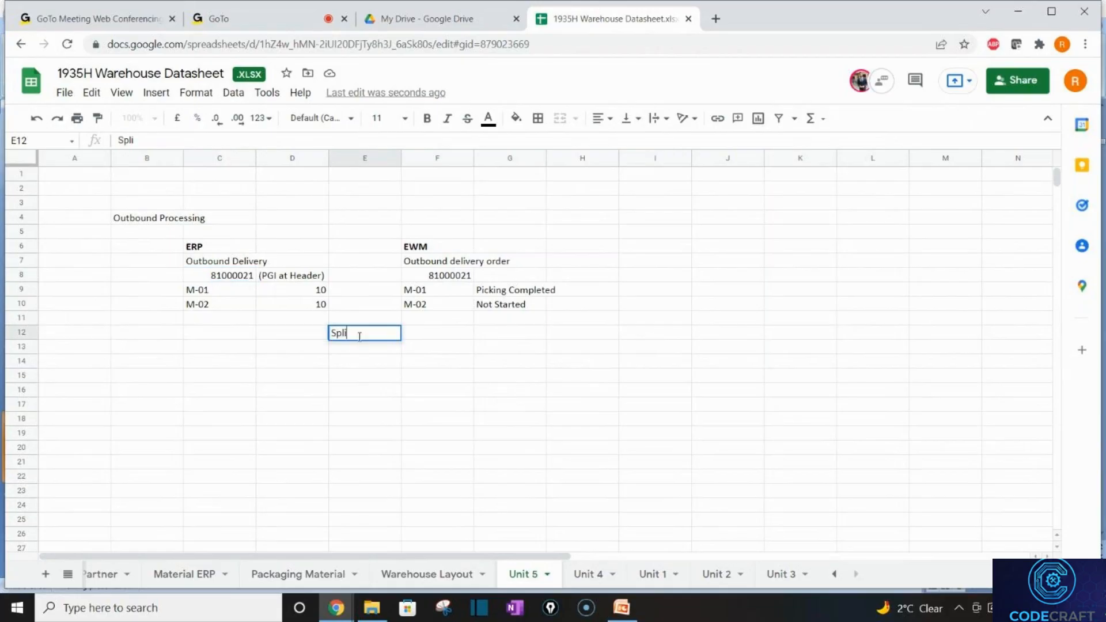
type("tting")
key("Return")
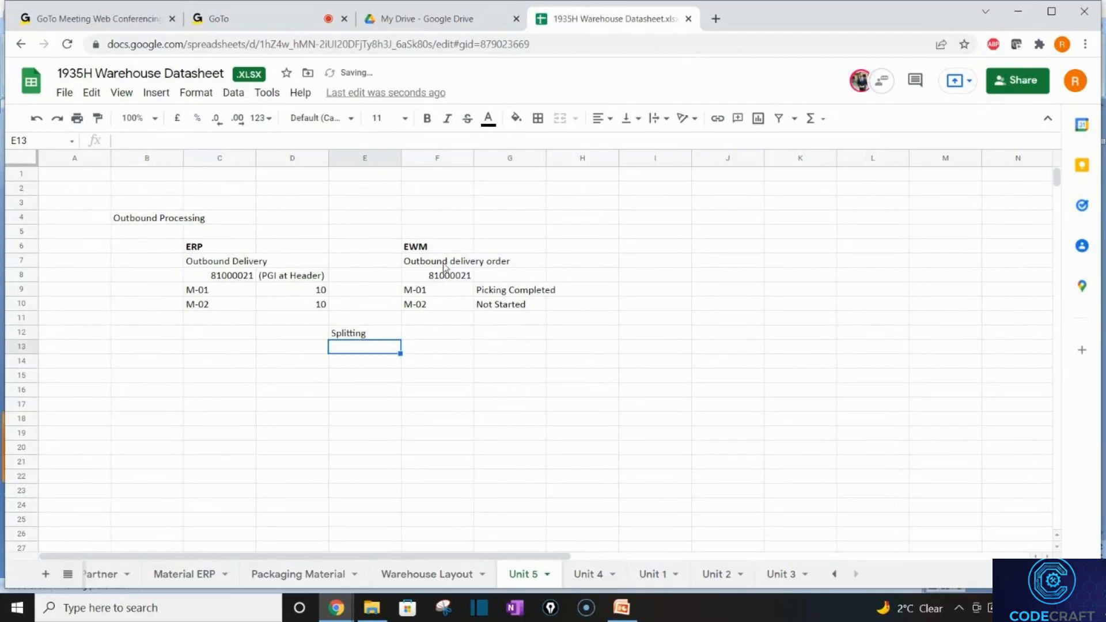
Copy the EWM delivery order number with its items and statuses from F8:G11 to the block starting at F13
left_click(429, 279)
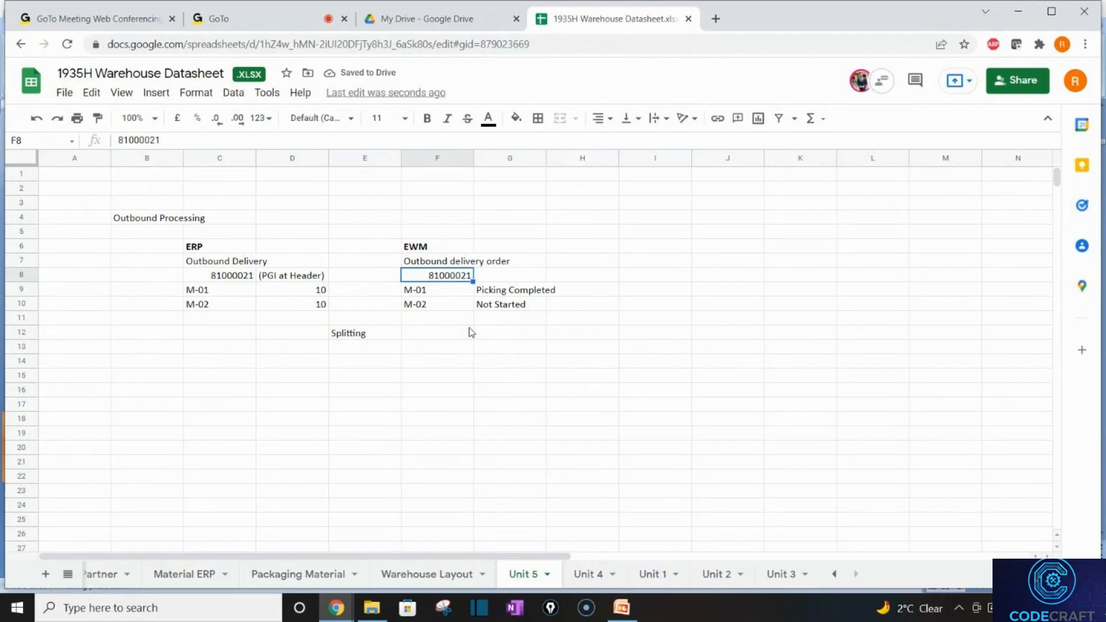
key("shift+Right")
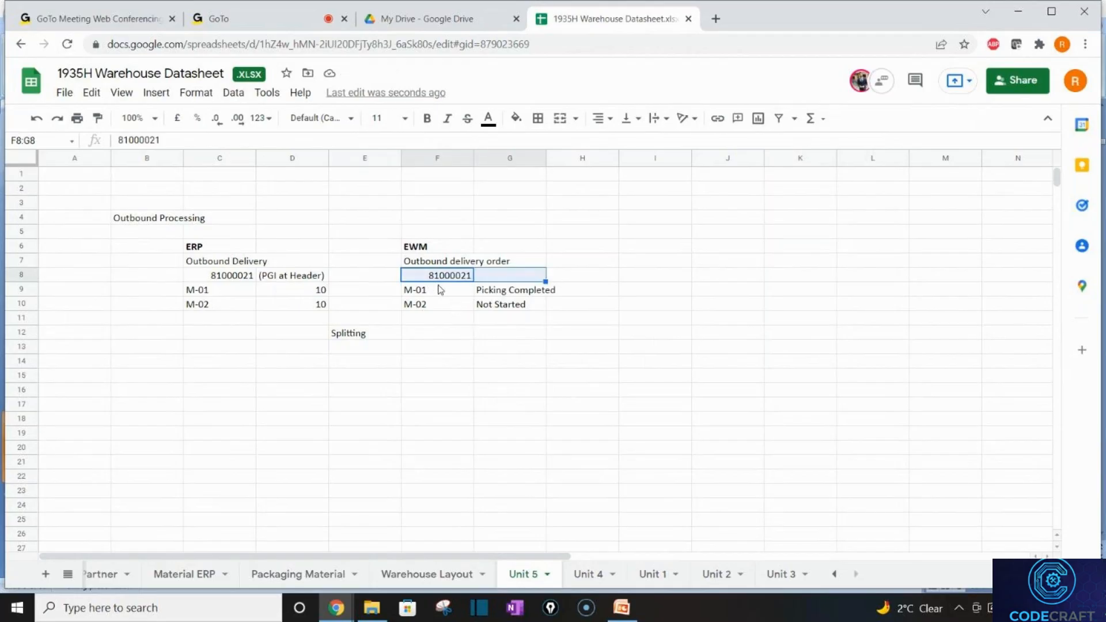
key("shift+Down")
key("shift+Down")
key("shift+Down")
key("ctrl+c")
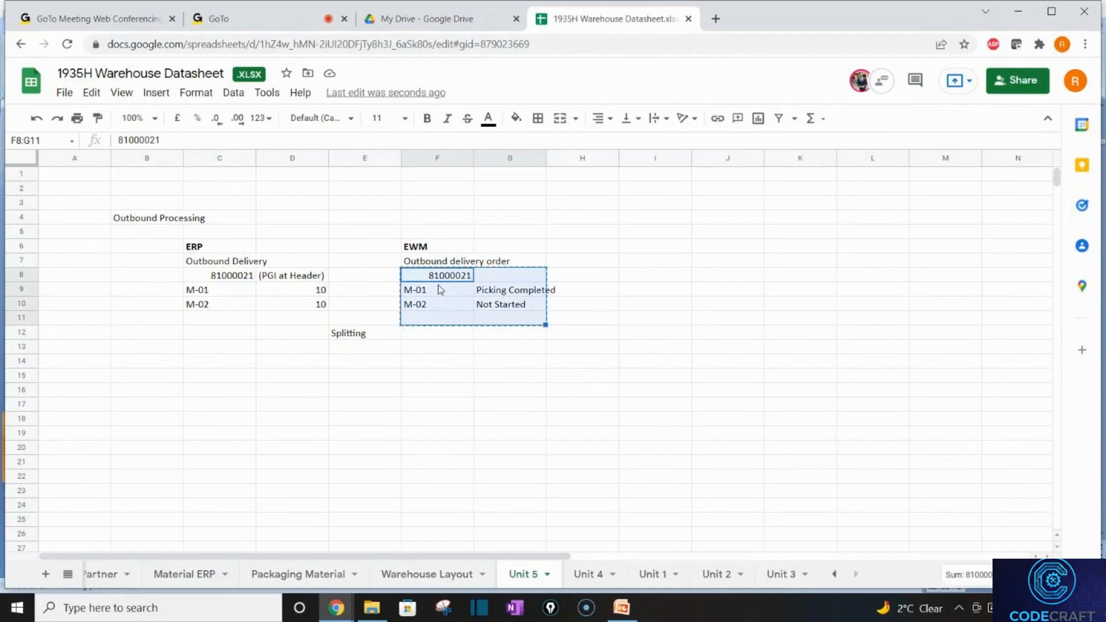
left_click(434, 349)
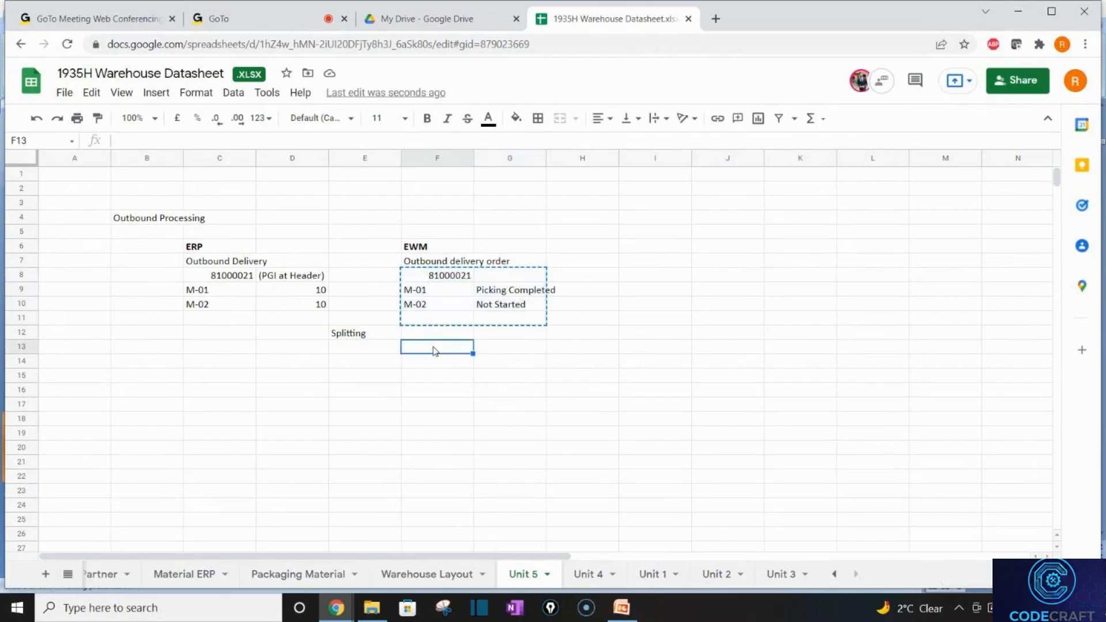
key("ctrl+v")
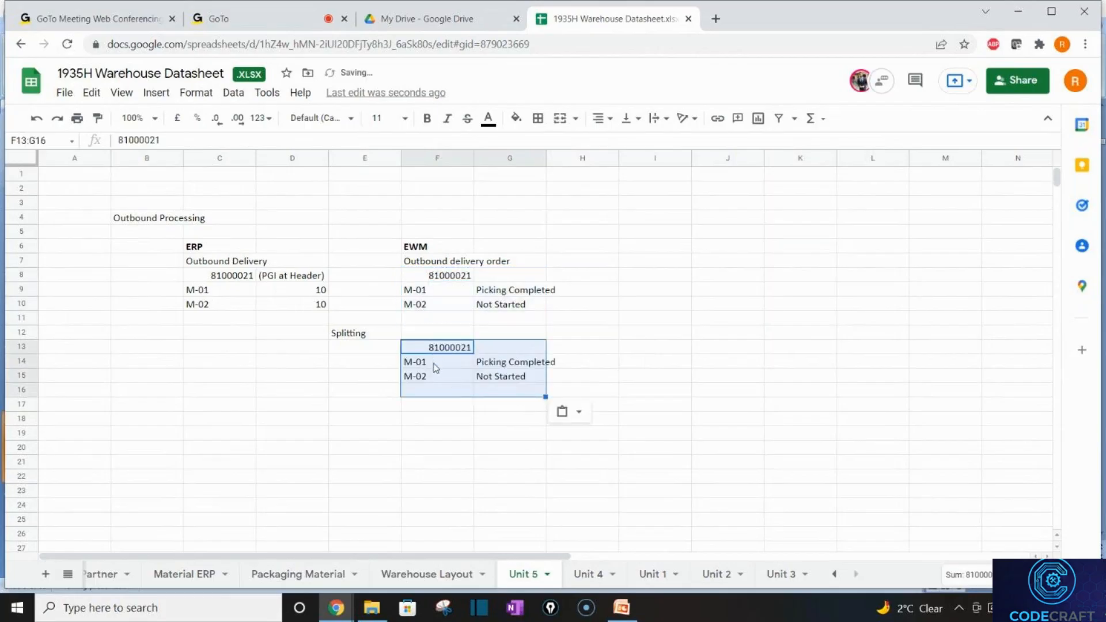
Enter the heading "Outbound delivery" in cell F12 above the copied EWM block
left_click(436, 368)
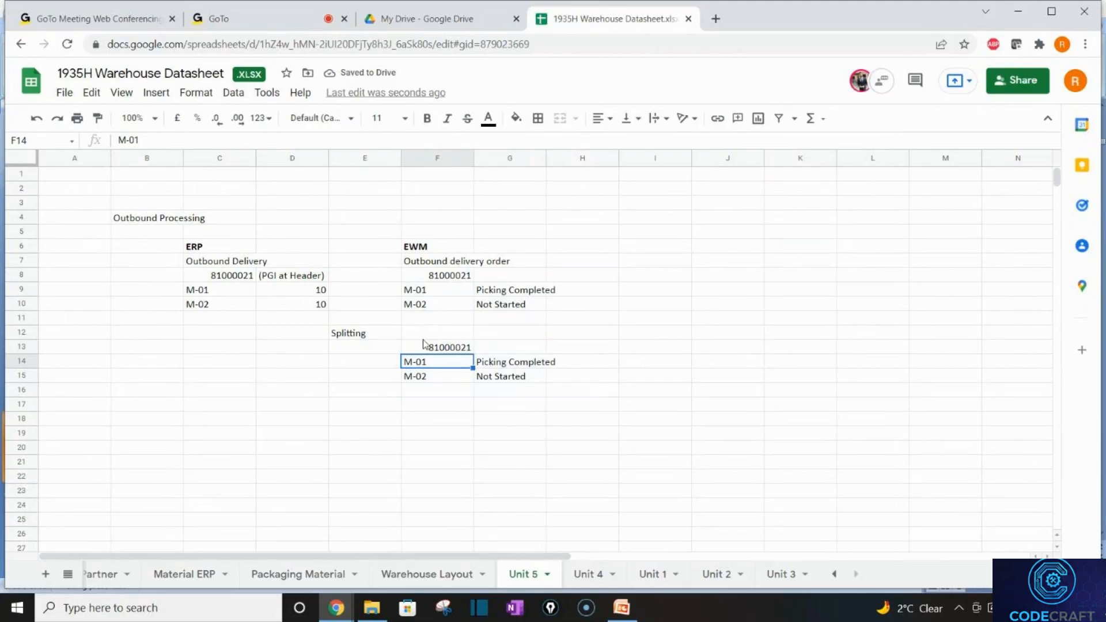
left_click(422, 337)
type("Outboun")
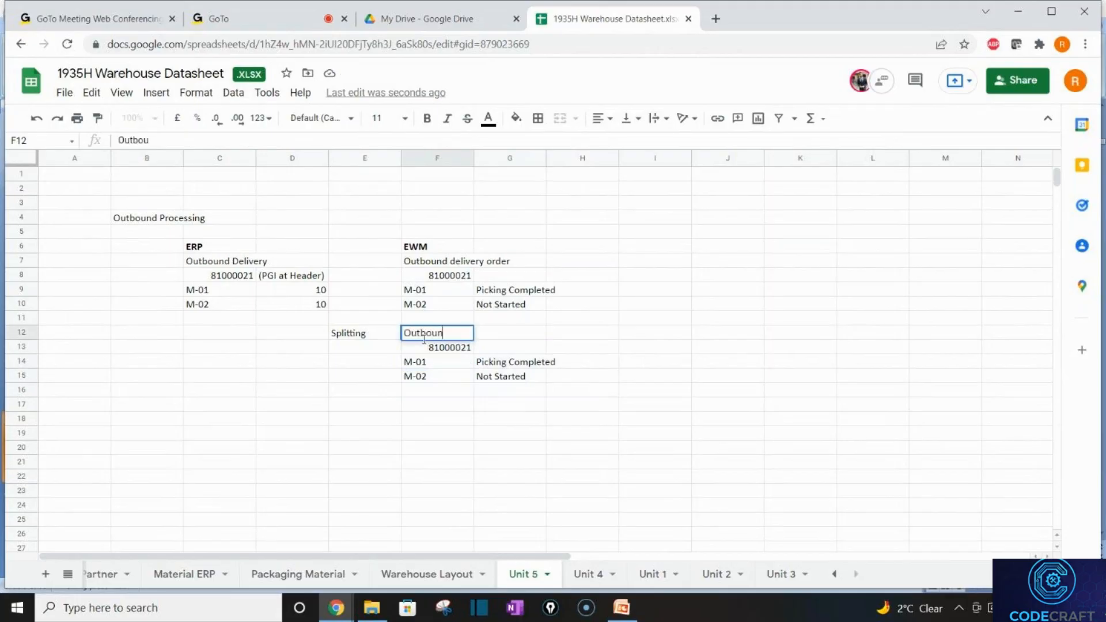
type("d delive")
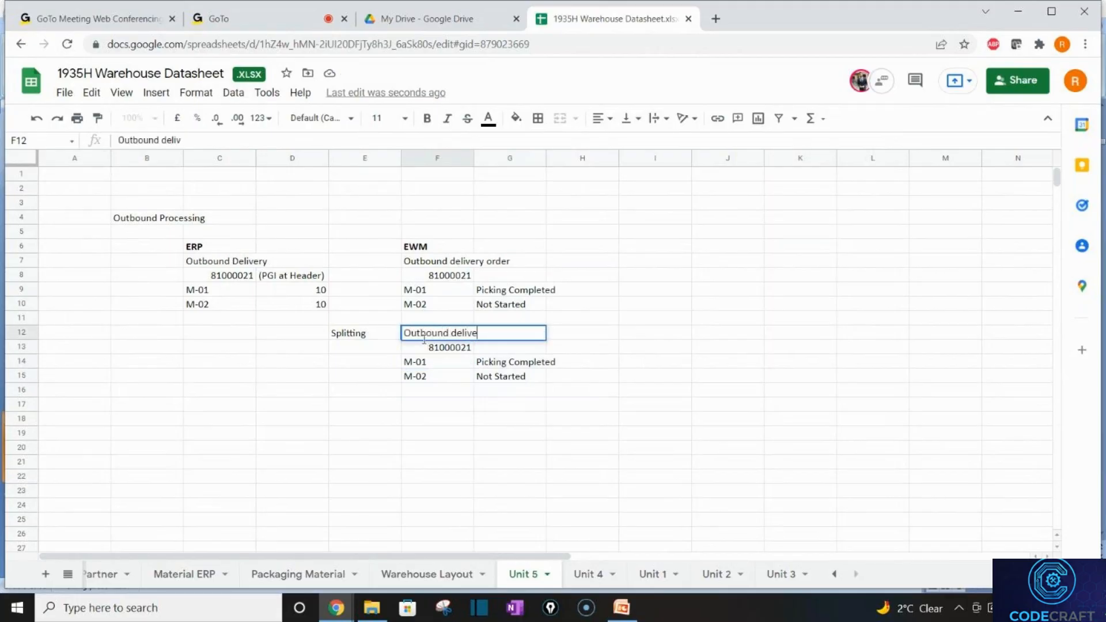
type("ry")
left_click(455, 266)
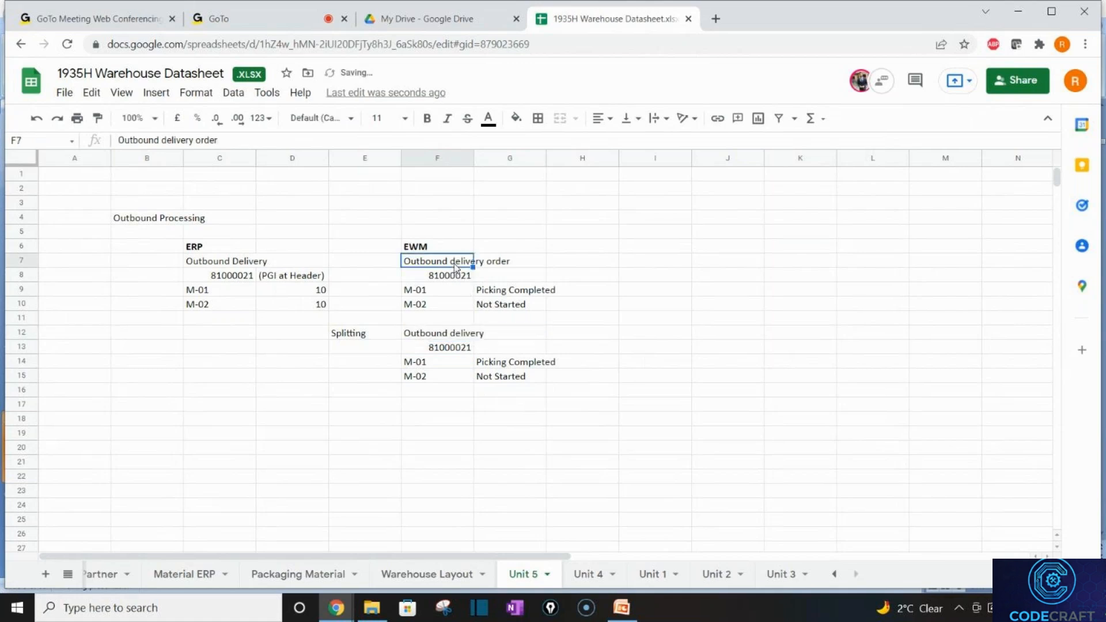
left_click(442, 340)
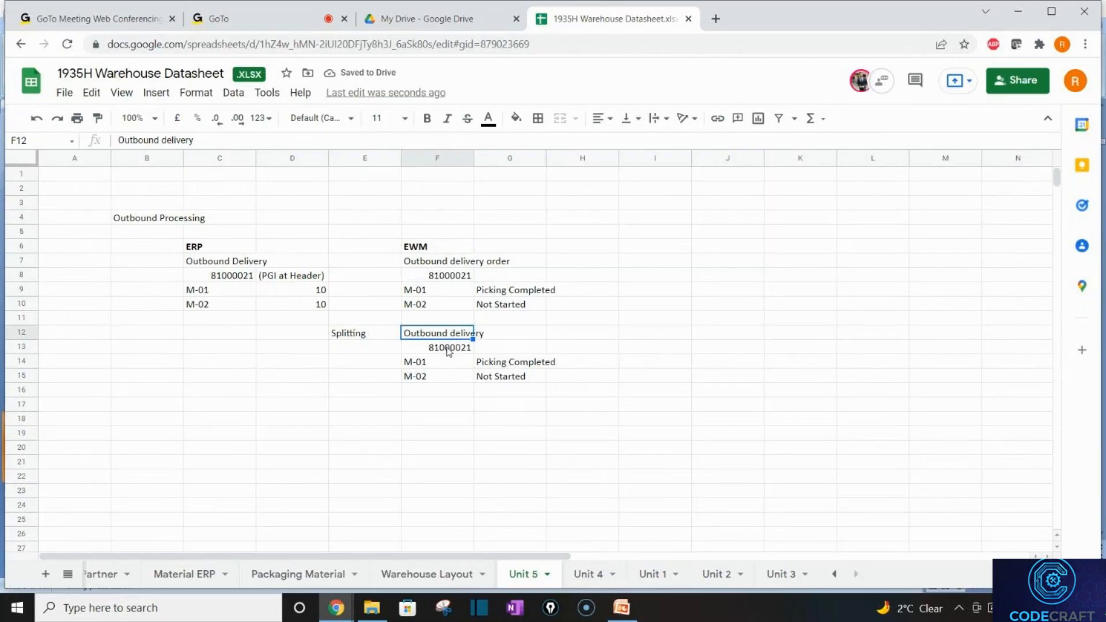
Replace the copied document number in F13 with the outbound delivery number 100000012
left_click(445, 347)
type("100000012")
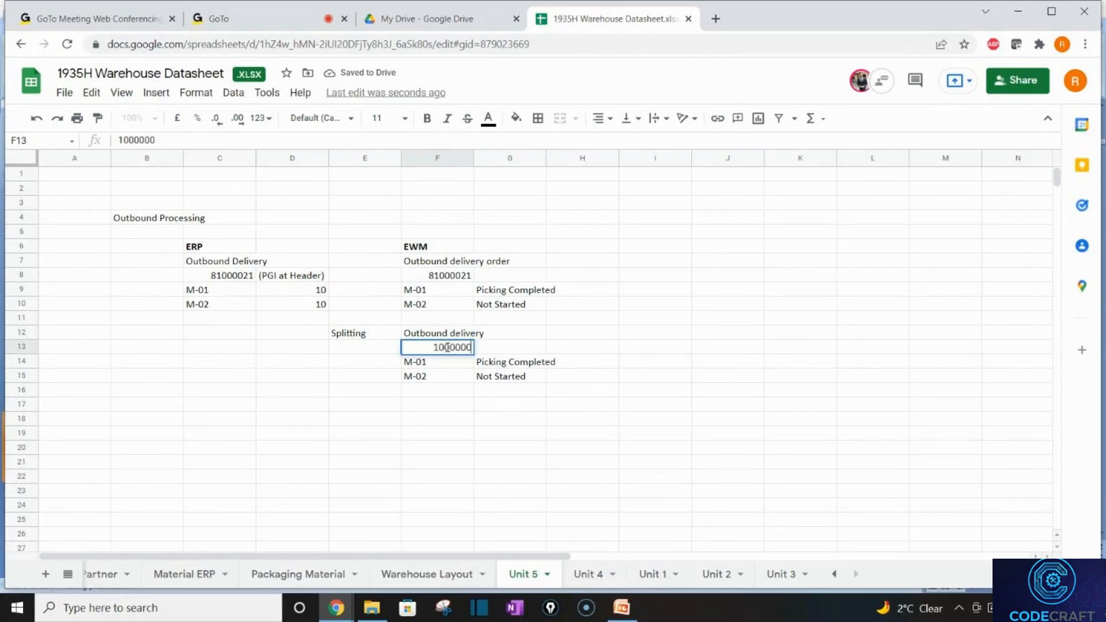
key("Return")
Clear the M-02 item and its status from row 15 of the split EWM outbound delivery
left_click(434, 376)
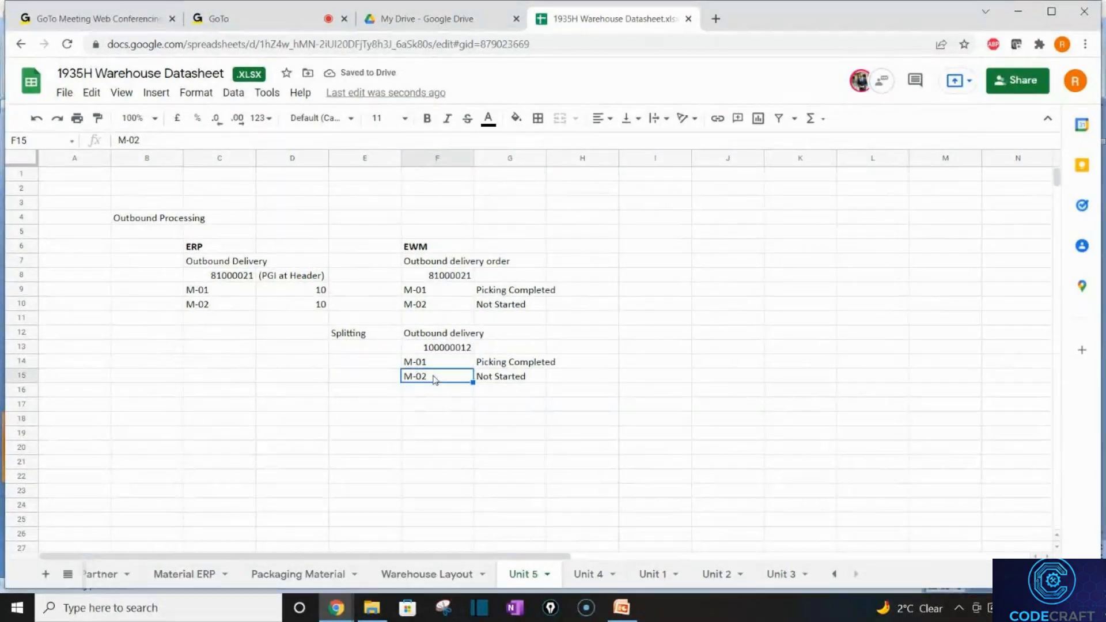
key("shift+Right")
key("shift+Right")
key("Delete")
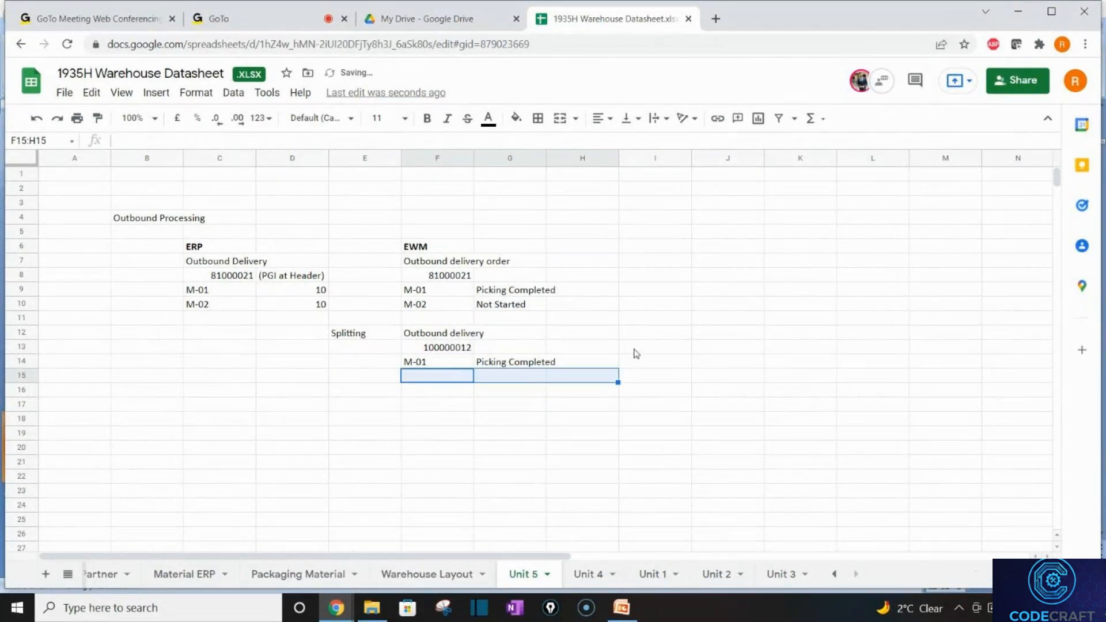
Enter the status "GI completed" in cell I14 for item M-01 of the EWM outbound delivery
left_click(640, 366)
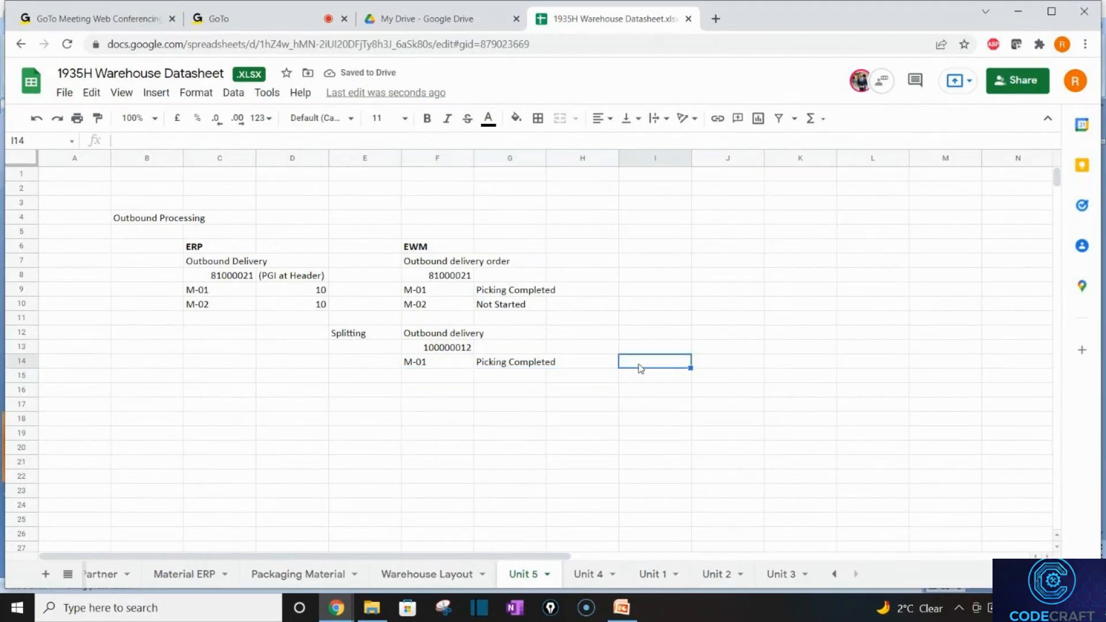
type("Godd")
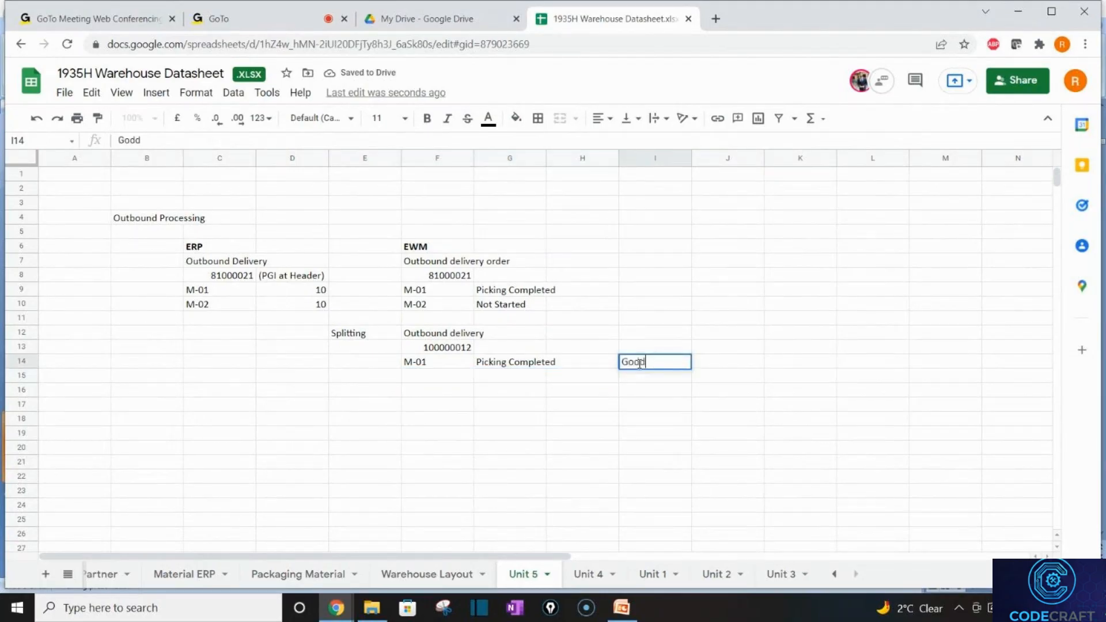
key("BackSpace")
key("BackSpace")
key("BackSpace")
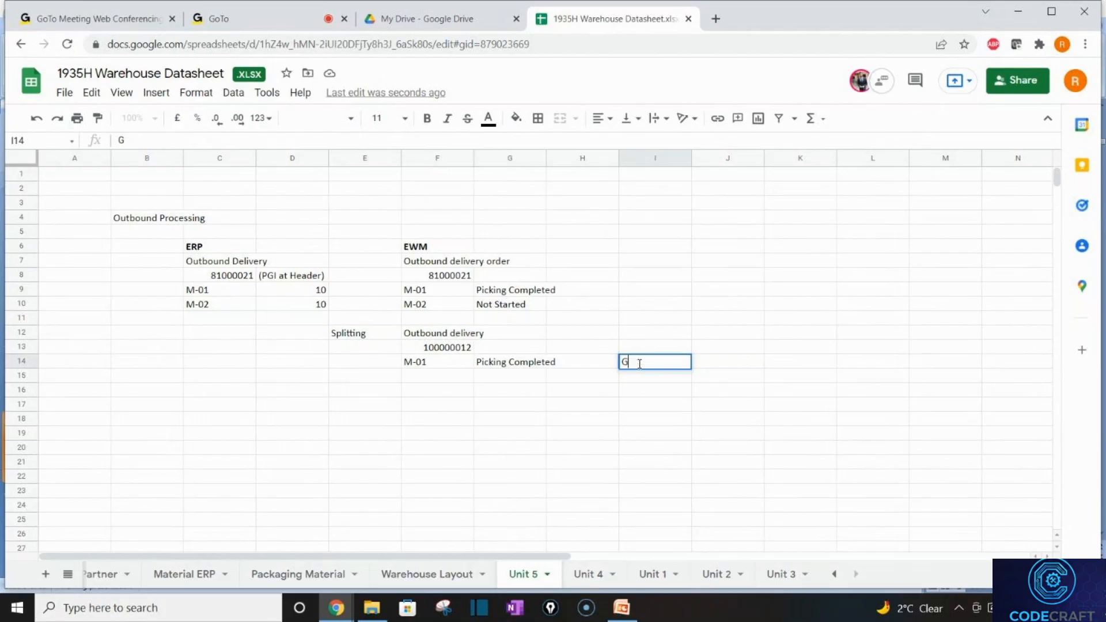
type("I completed")
key("Return")
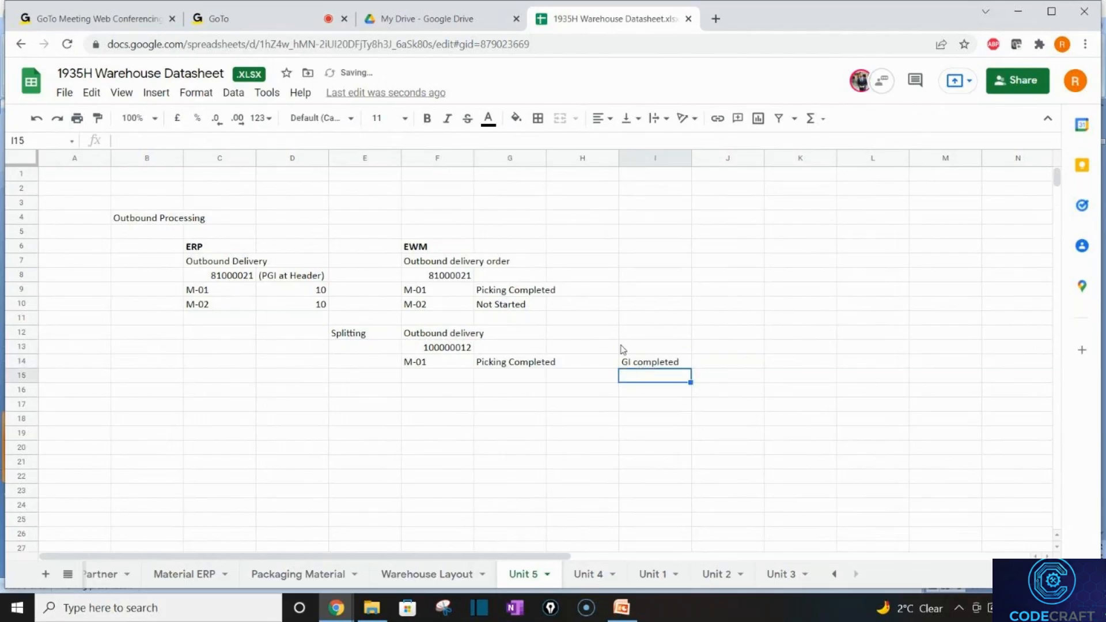
Copy the EWM outbound delivery number from F13 to cell C13 on the ERP side
left_click(442, 349)
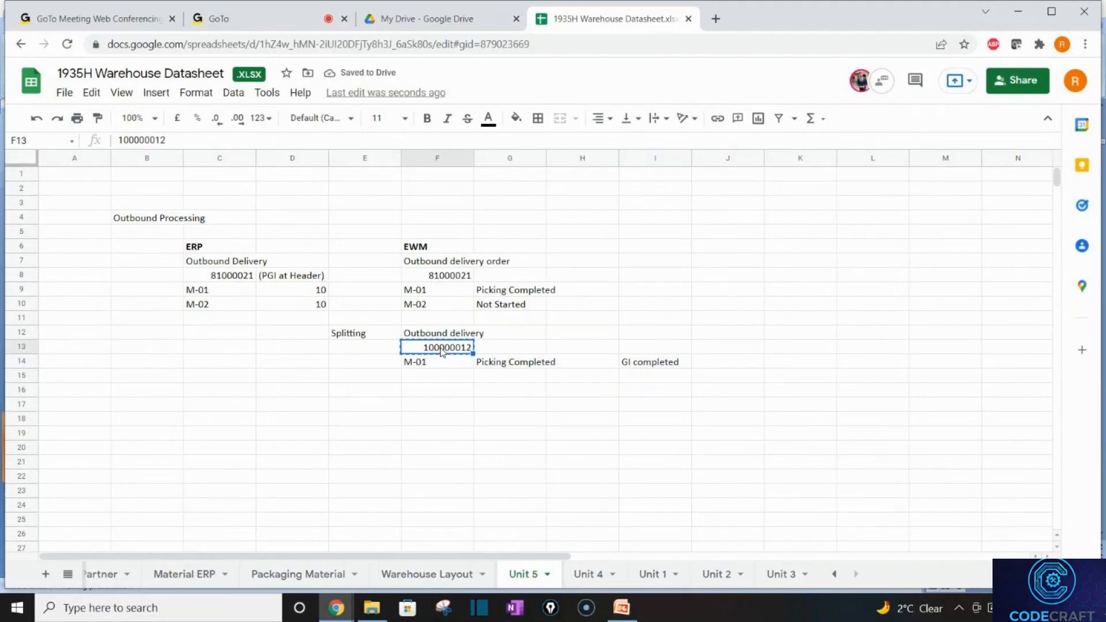
key("ctrl+c")
left_click(230, 350)
key("ctrl+v")
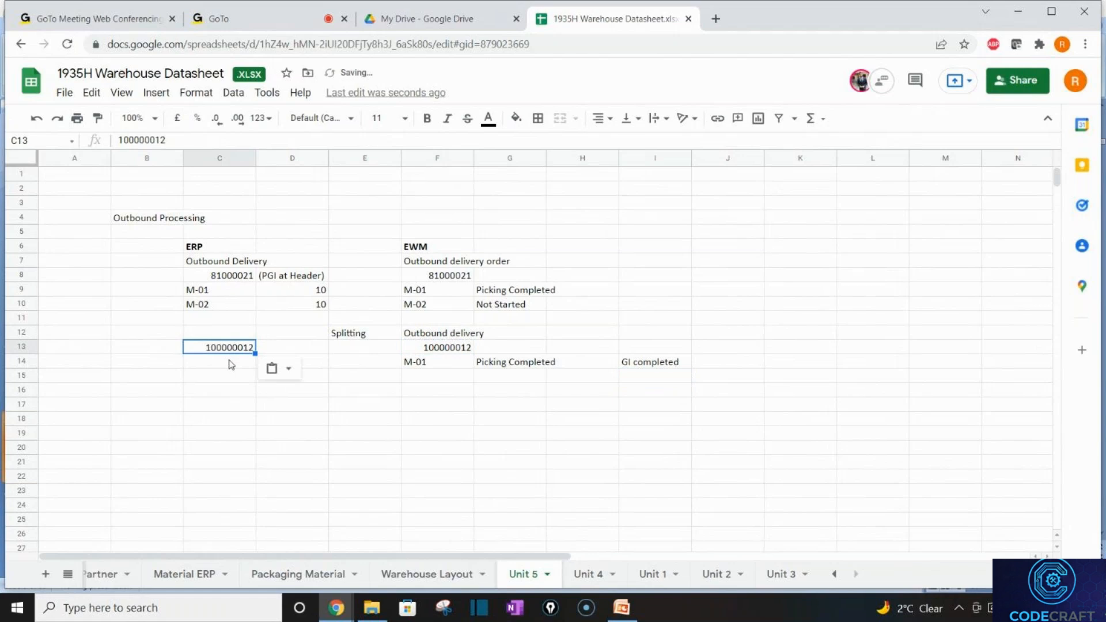
List item M-01 in C14 with a quantity of 10 in D14 below the new ERP delivery number
left_click(231, 364)
type("M-01")
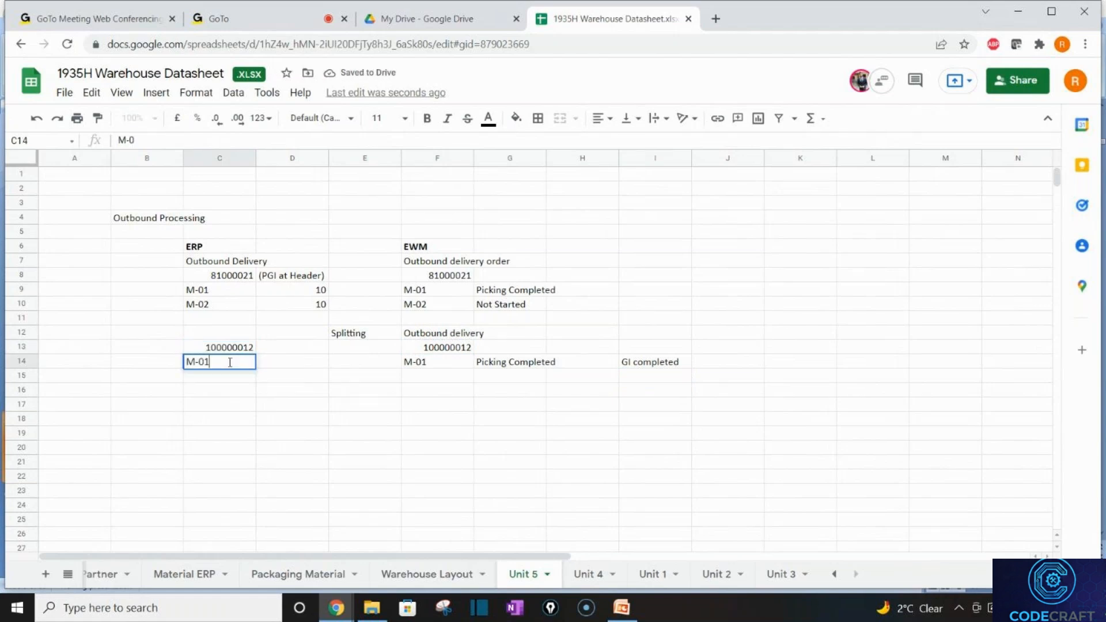
key("Tab")
type("10")
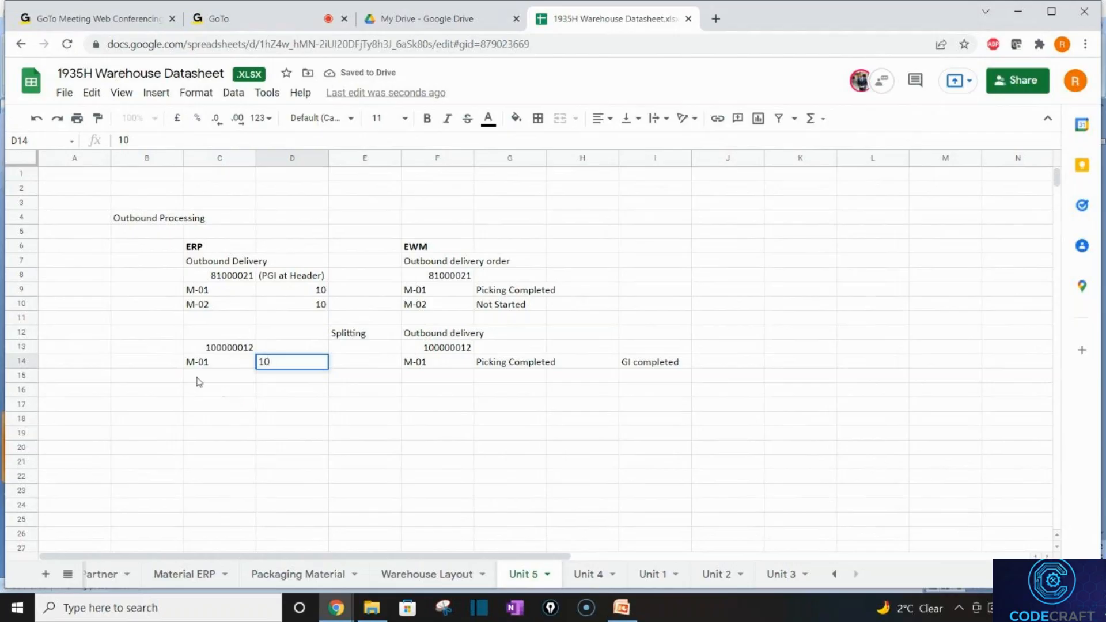
left_click(154, 366)
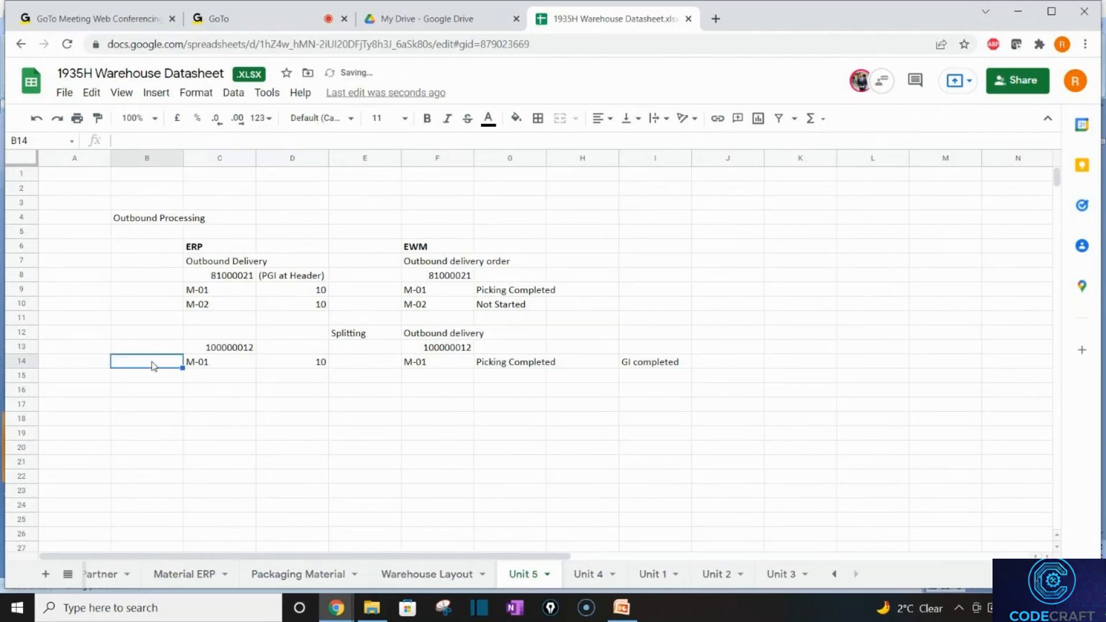
Make the "Splitting" label in cell E12 bold
left_click(365, 342)
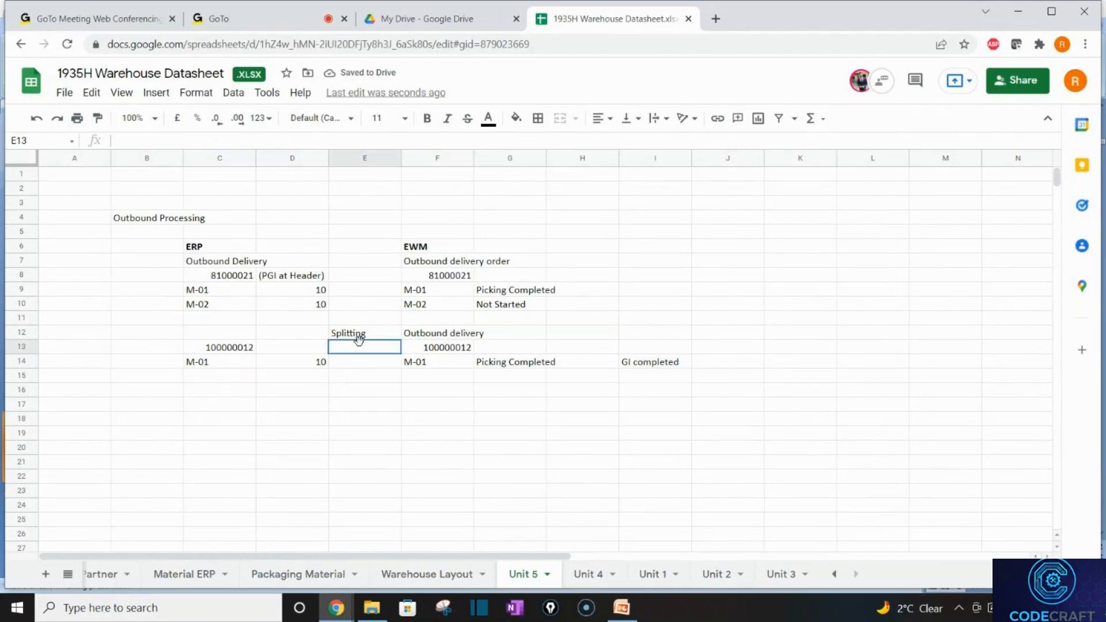
left_click(366, 338)
key("ctrl+b")
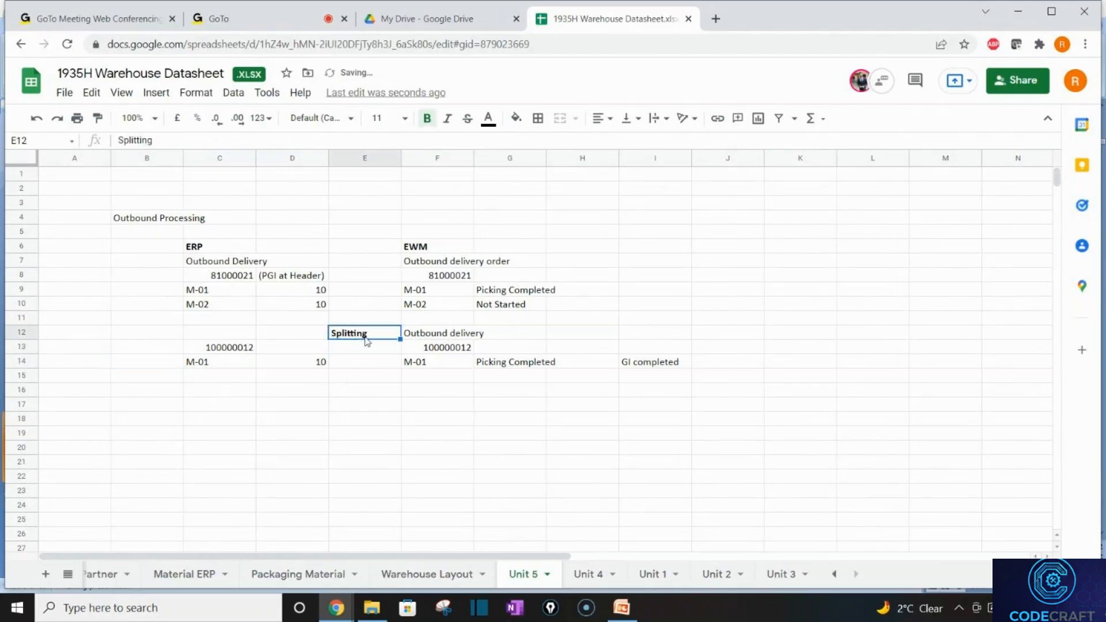
Enter the status "PGI Posted" in cell B14 beside item M-01 of the split ERP delivery
left_click(147, 366)
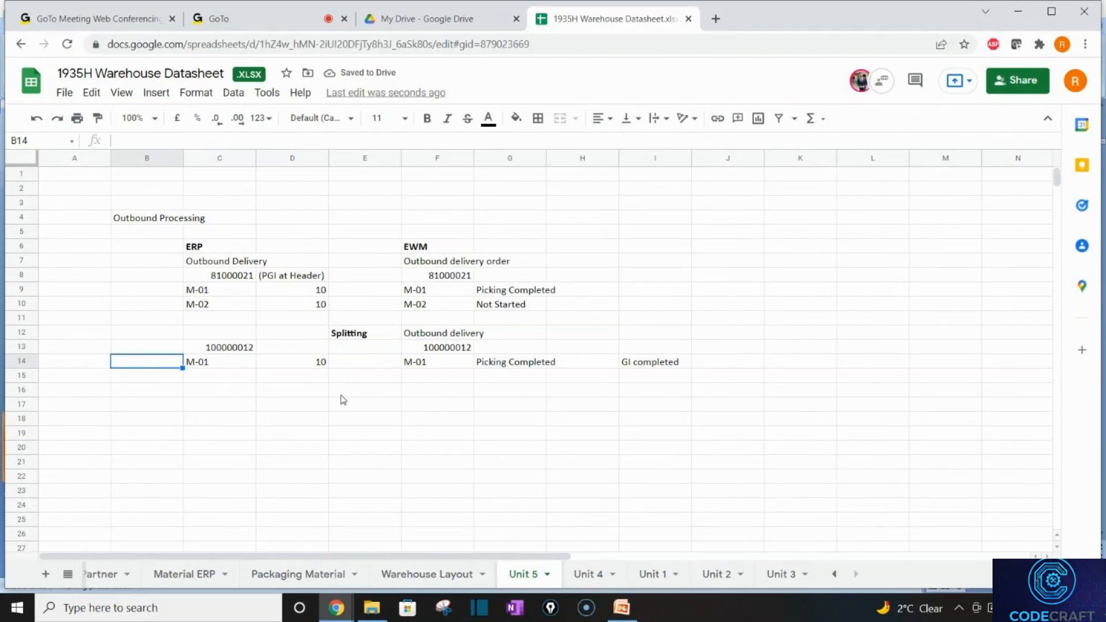
left_click(314, 363)
left_click(151, 363)
type("PGI ")
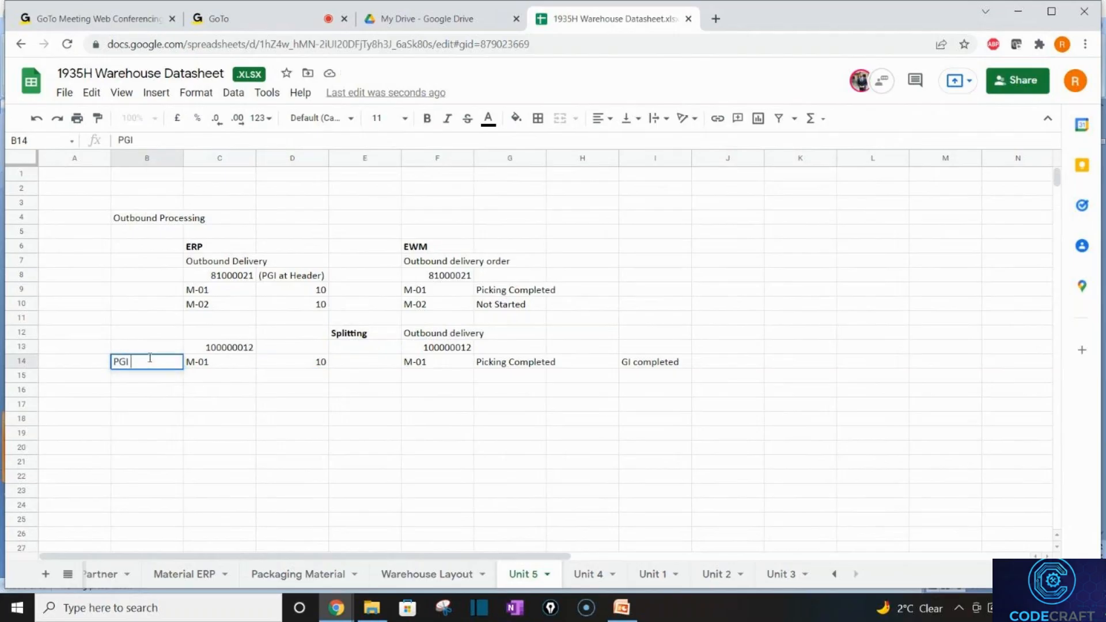
type("Posted")
key("Return")
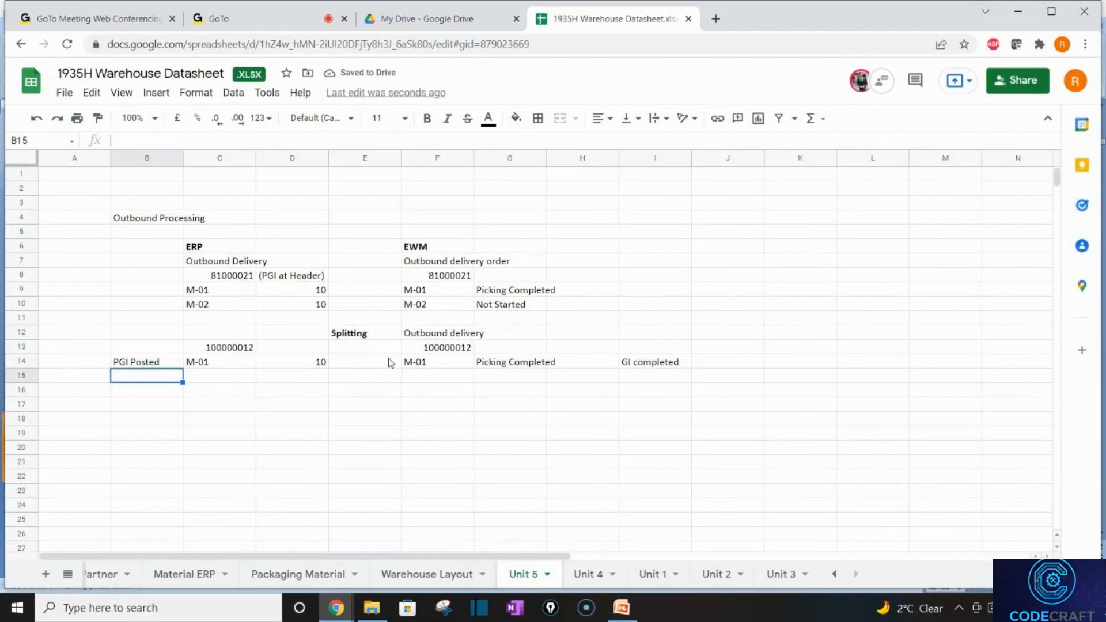
left_click(437, 337)
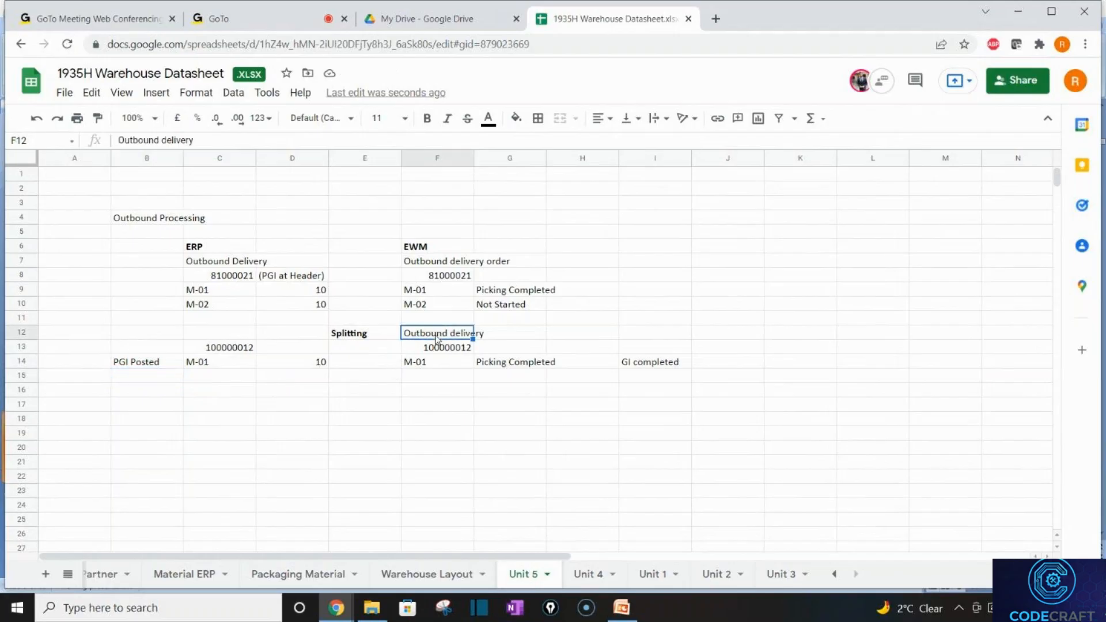
left_click(445, 346)
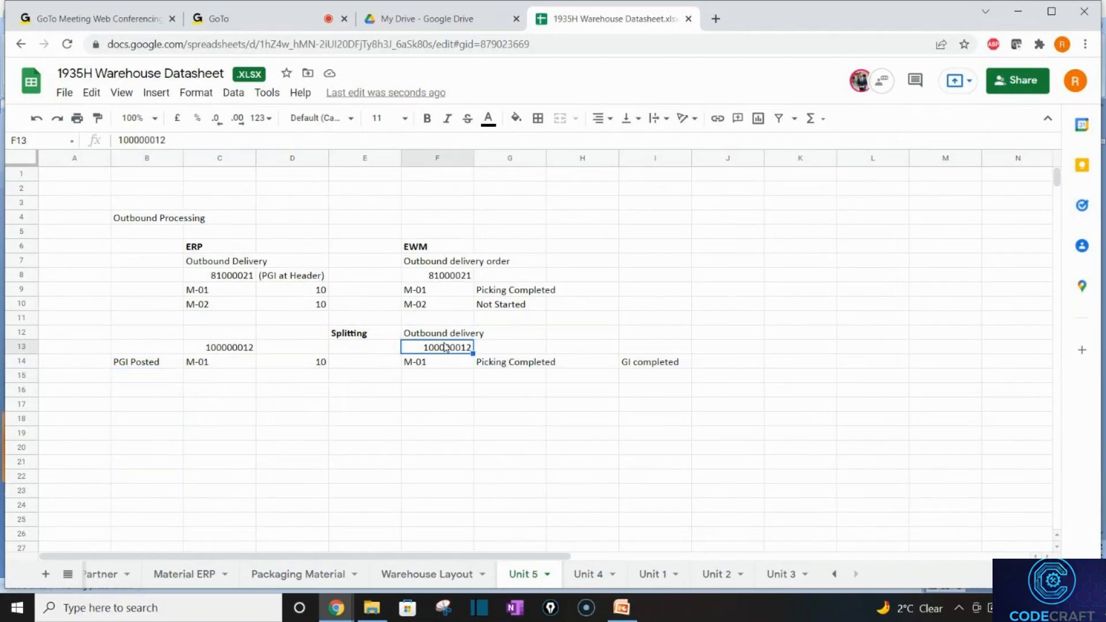
left_click(310, 365)
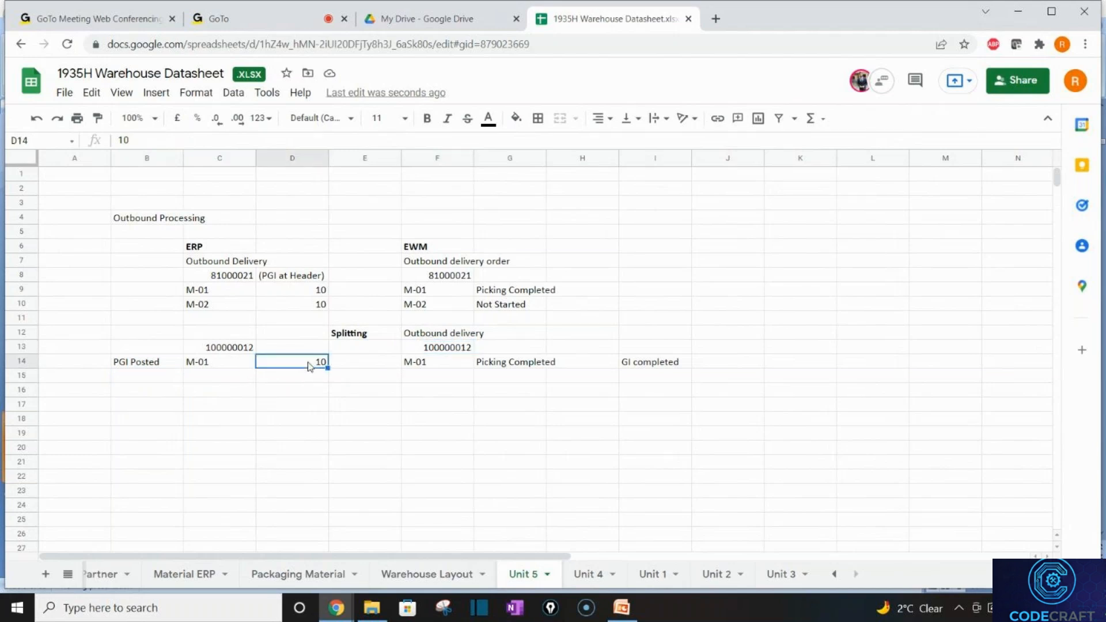
left_click(215, 353)
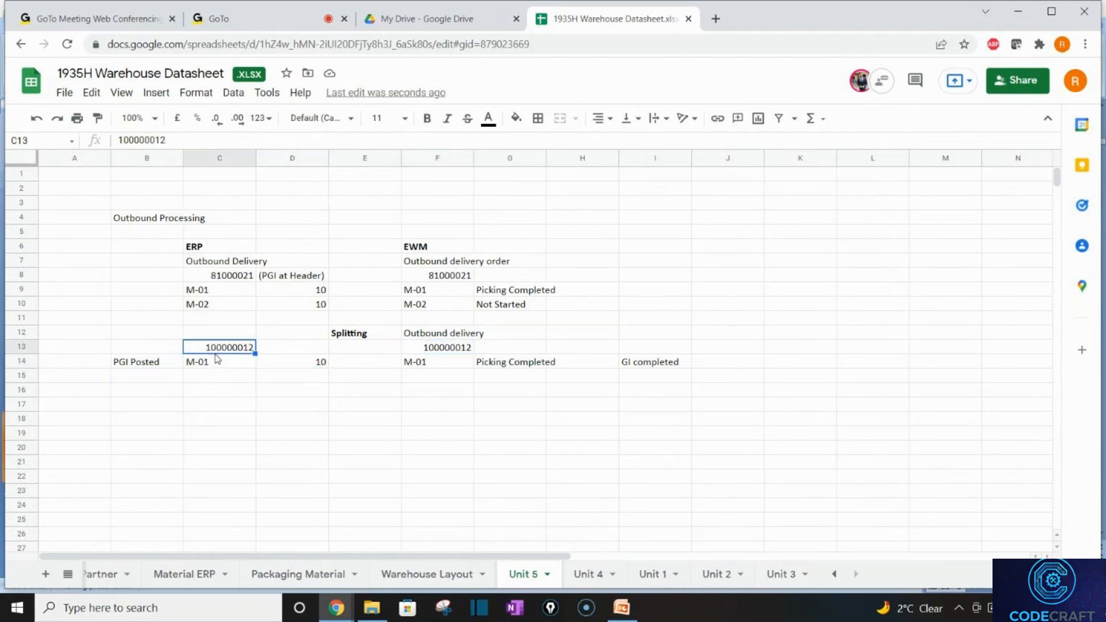
Copy the original ERP outbound delivery number from C8 to cell C15
left_click(221, 278)
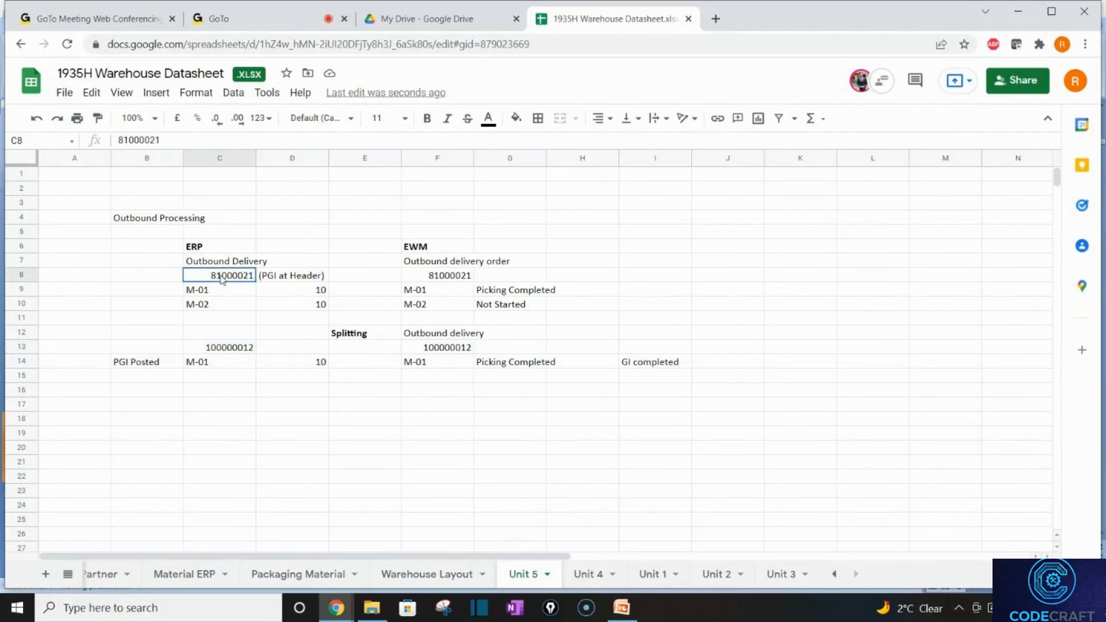
key("ctrl+c")
left_click(237, 379)
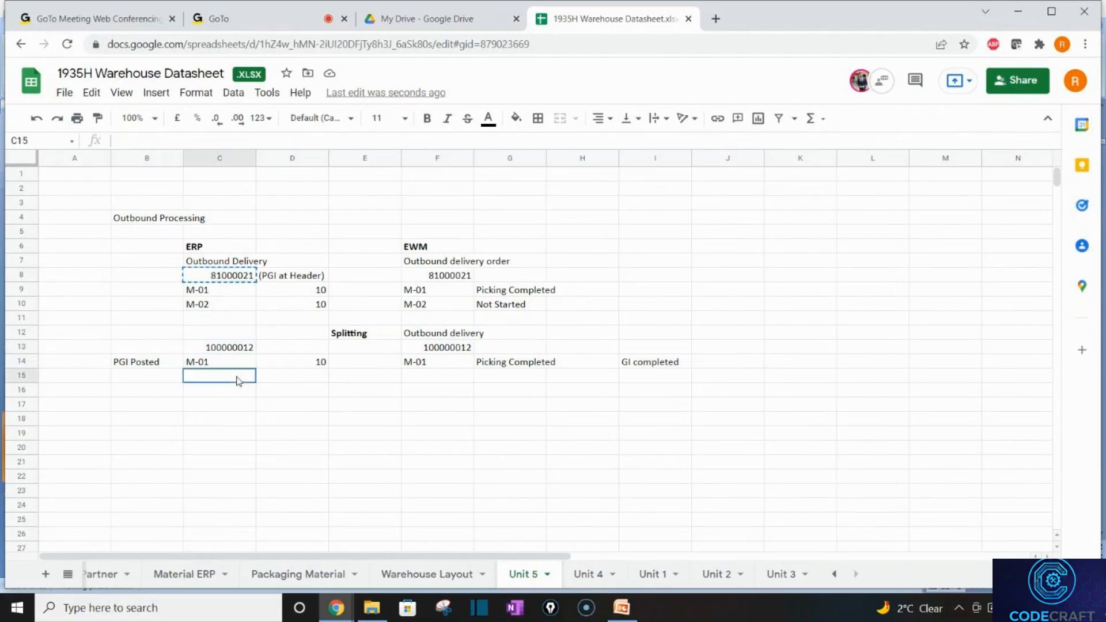
key("ctrl+v")
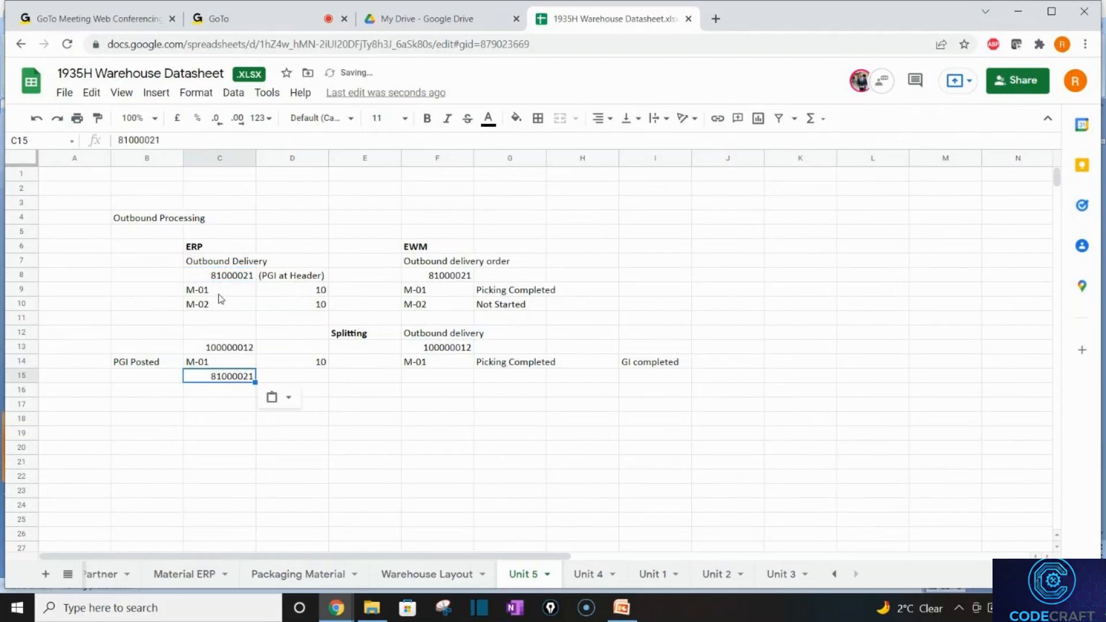
Copy the M-01 and M-02 items with quantities from C9:D10 to C16, and set M-01's quantity in D16 to 0
left_click_drag(218, 294, 294, 304)
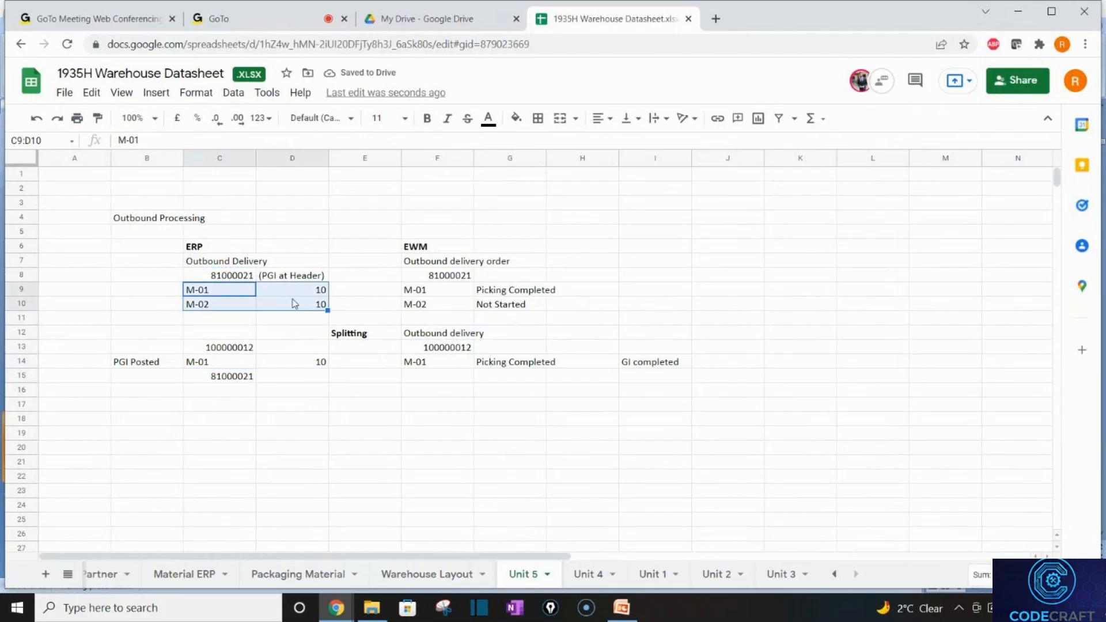
key("ctrl+c")
left_click(247, 386)
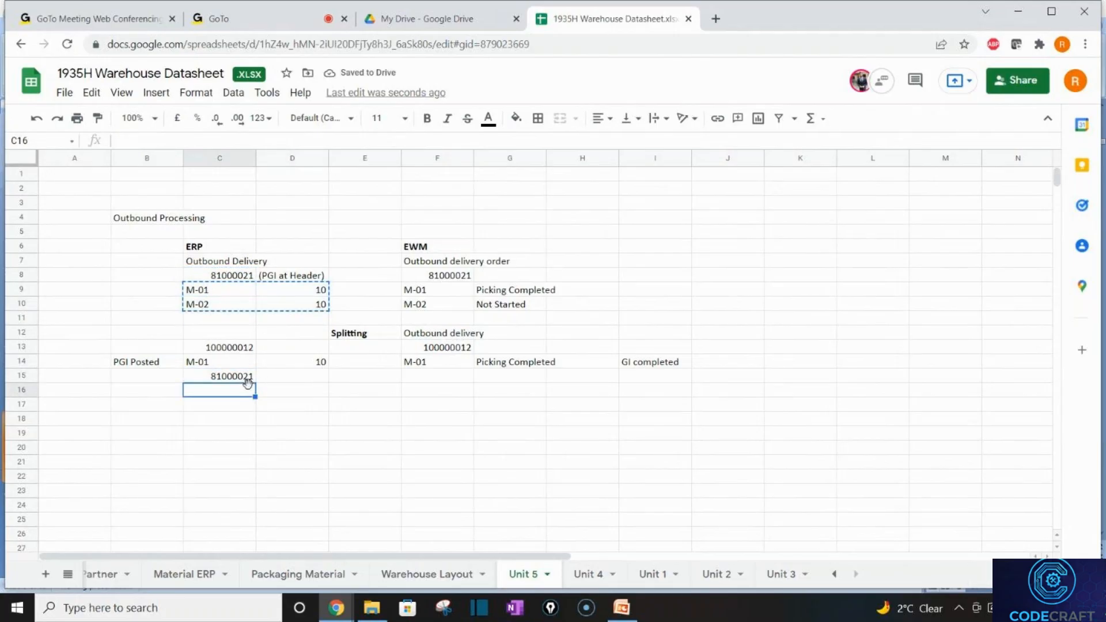
key("ctrl+v")
left_click(321, 391)
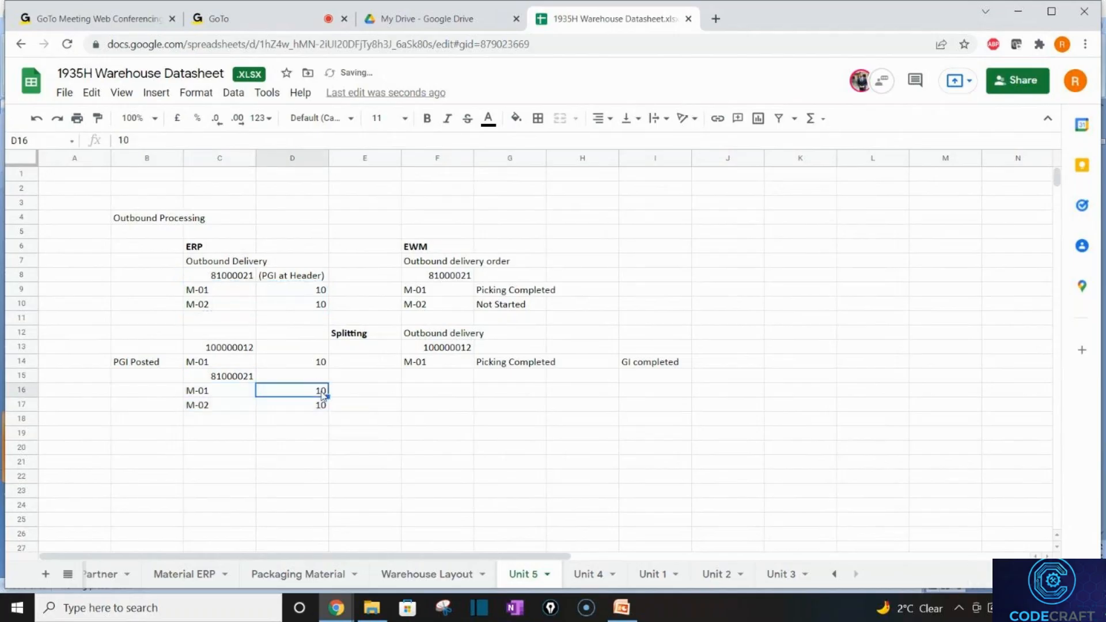
type("0")
key("Return")
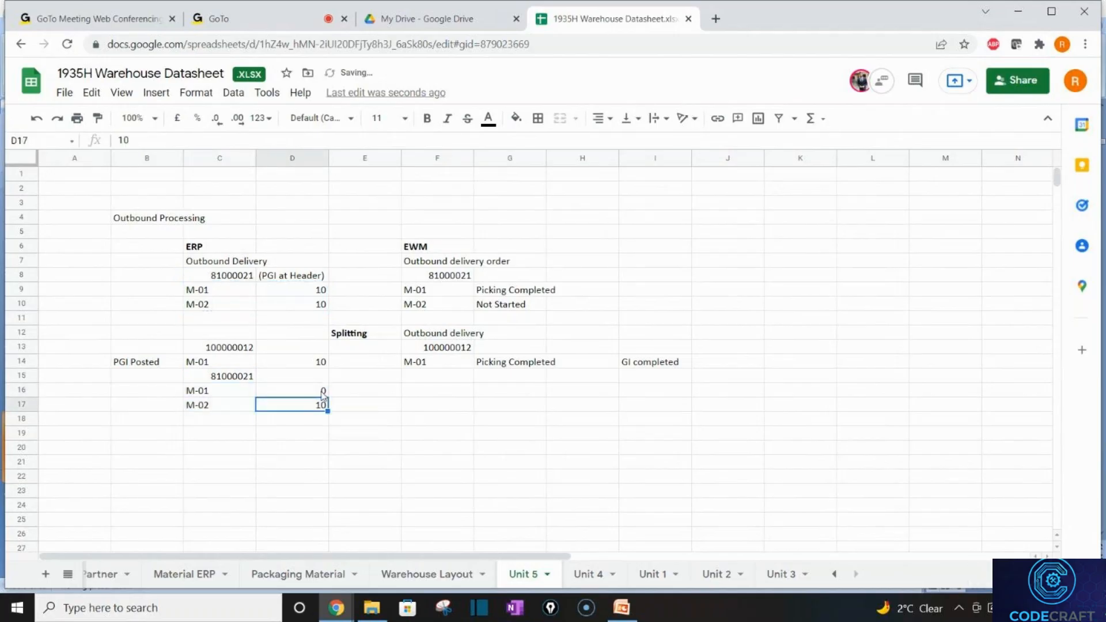
left_click(322, 392)
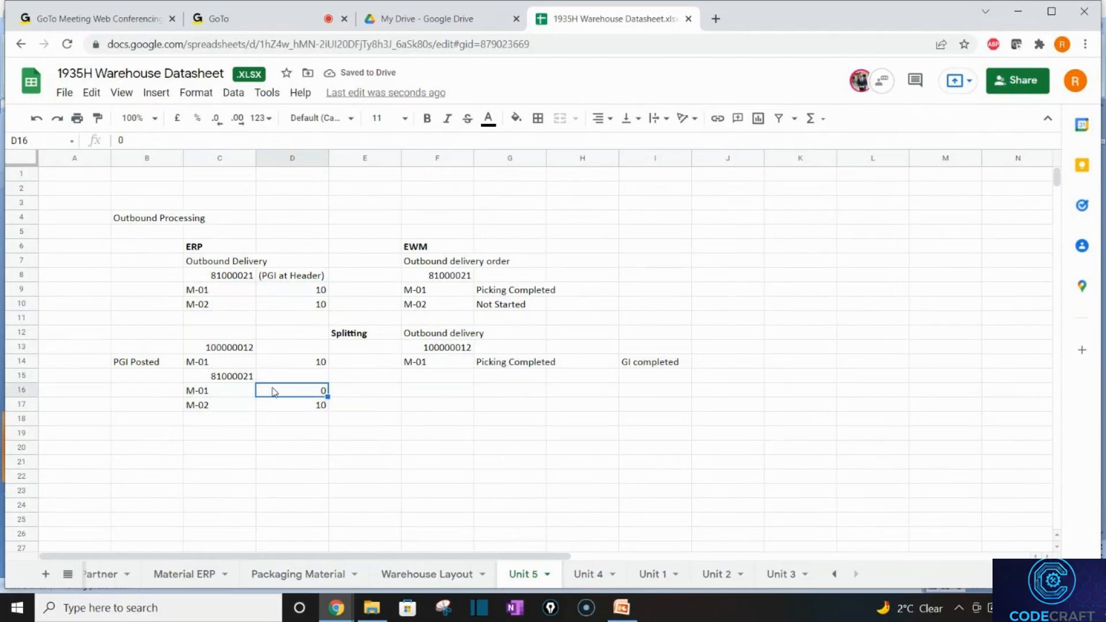
left_click(251, 363)
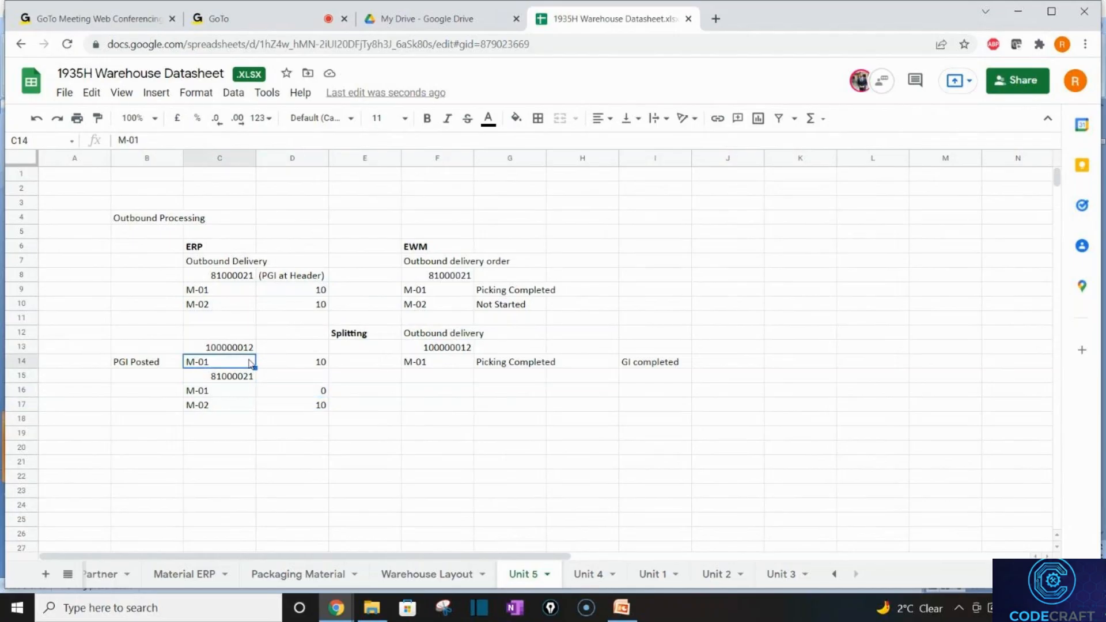
left_click(152, 363)
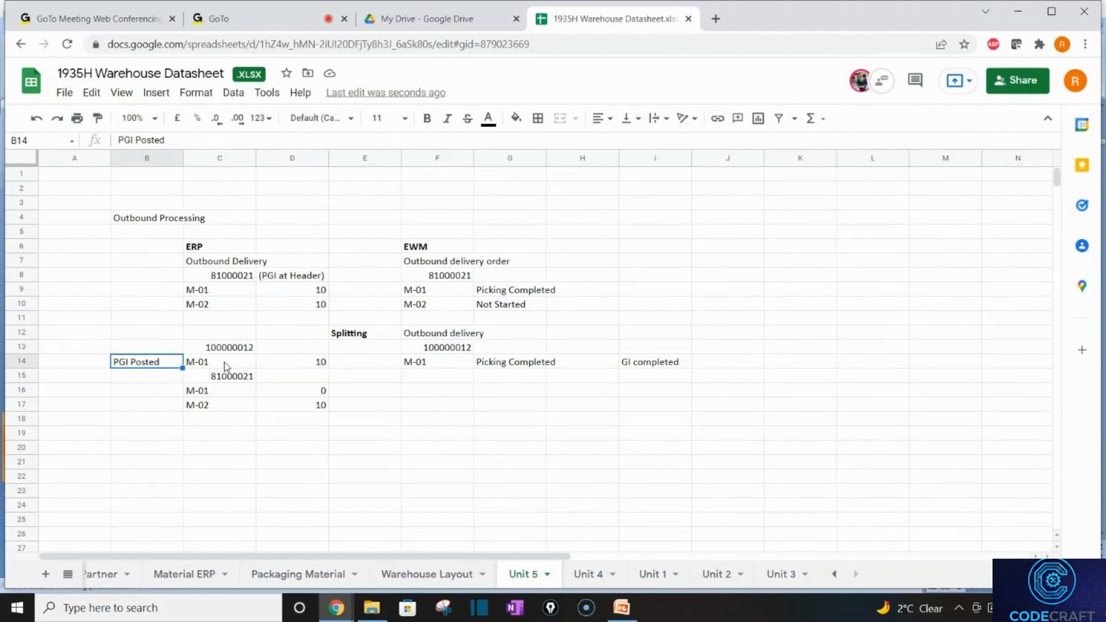
left_click(445, 279)
left_click(440, 337)
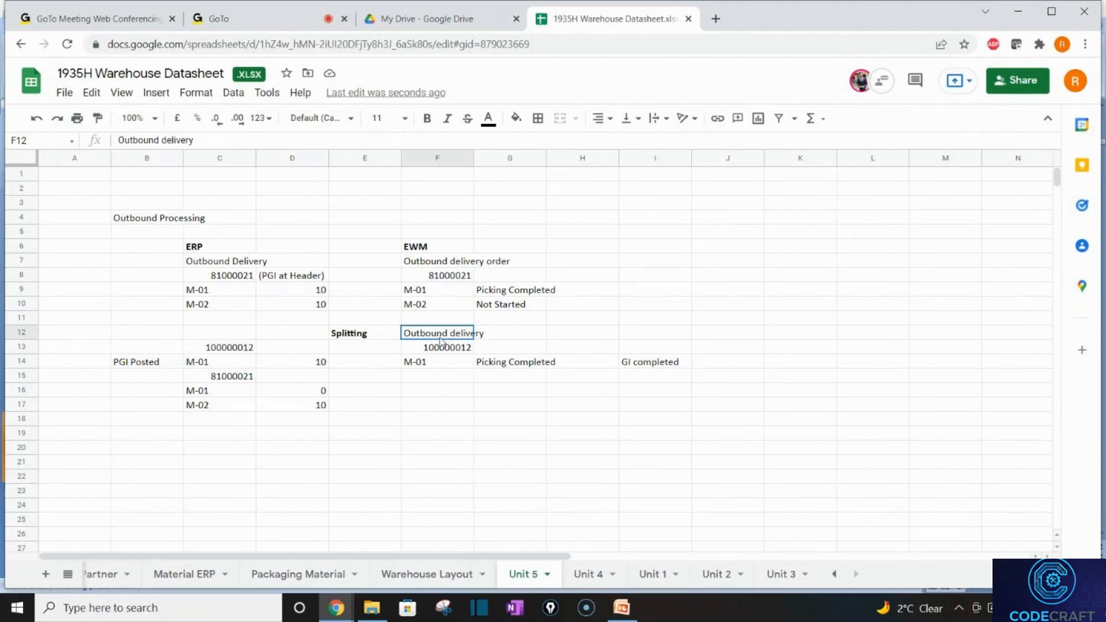
left_click(443, 350)
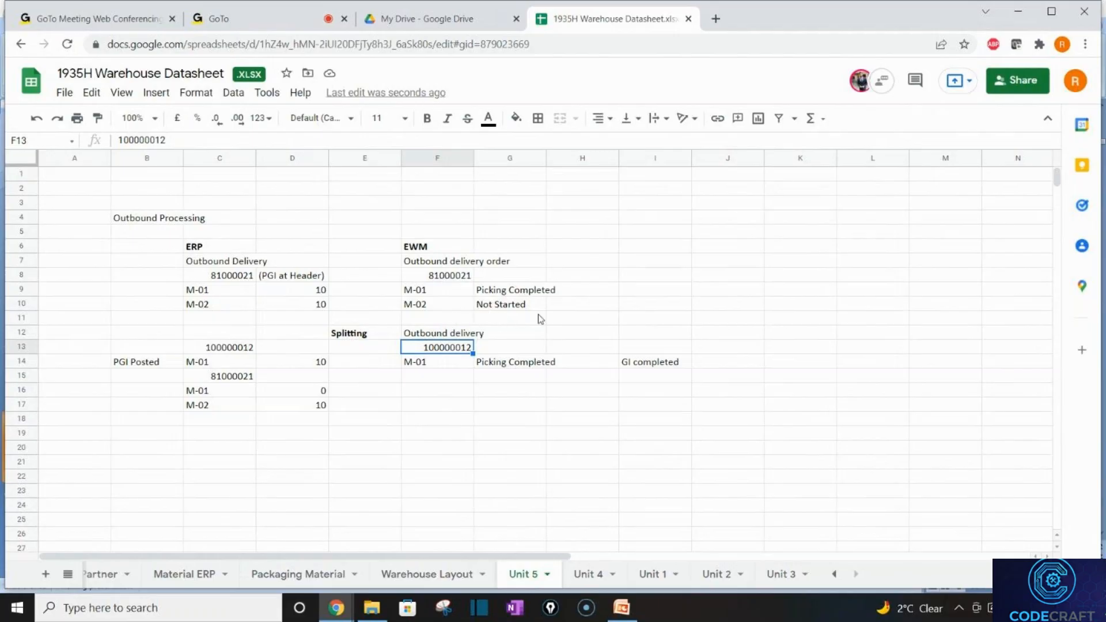
Change the M-02 status in cell G10 of the EWM outbound delivery order to "Picking Completed"
left_click(518, 310)
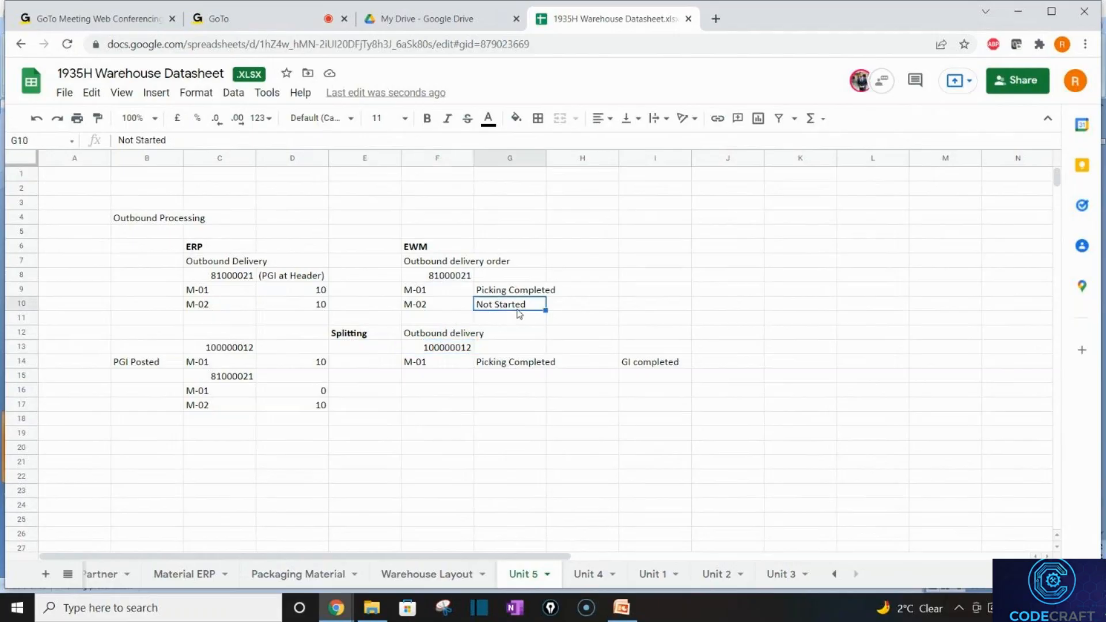
type("P")
key("Return")
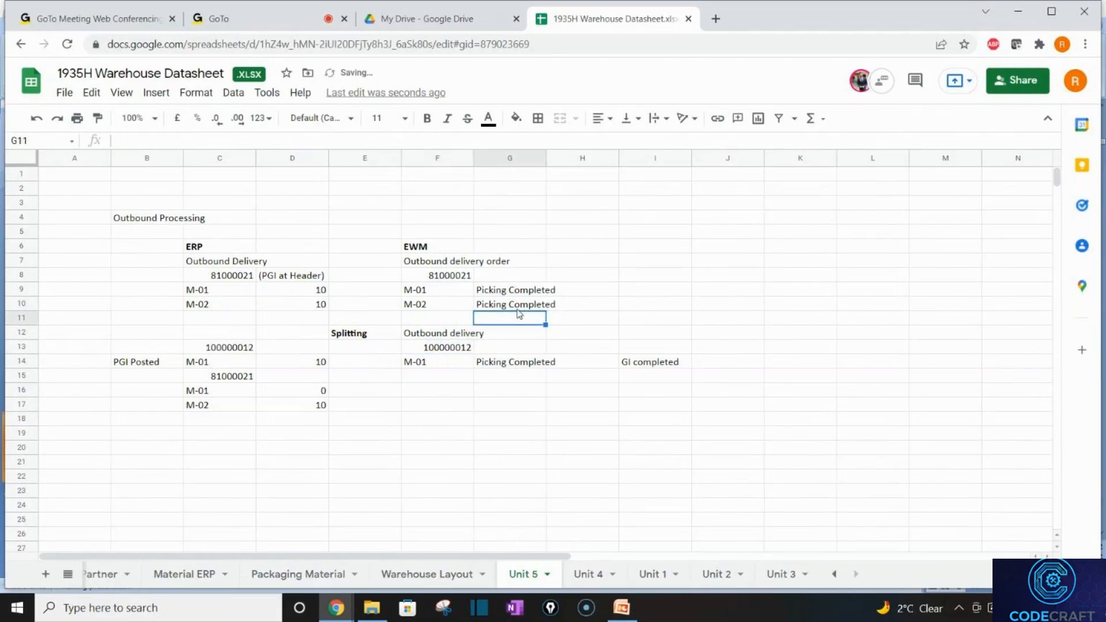
Copy the EWM outbound delivery number from F13 to F18 and change its last digit to 3
left_click(459, 339)
left_click(461, 351)
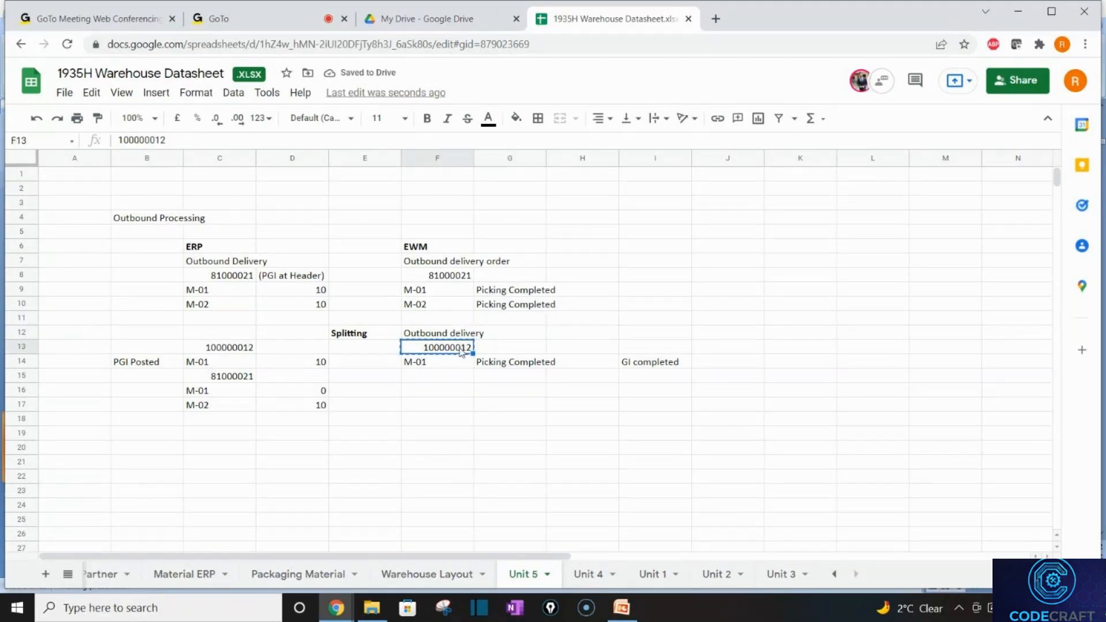
left_click(461, 418)
key("ctrl+v")
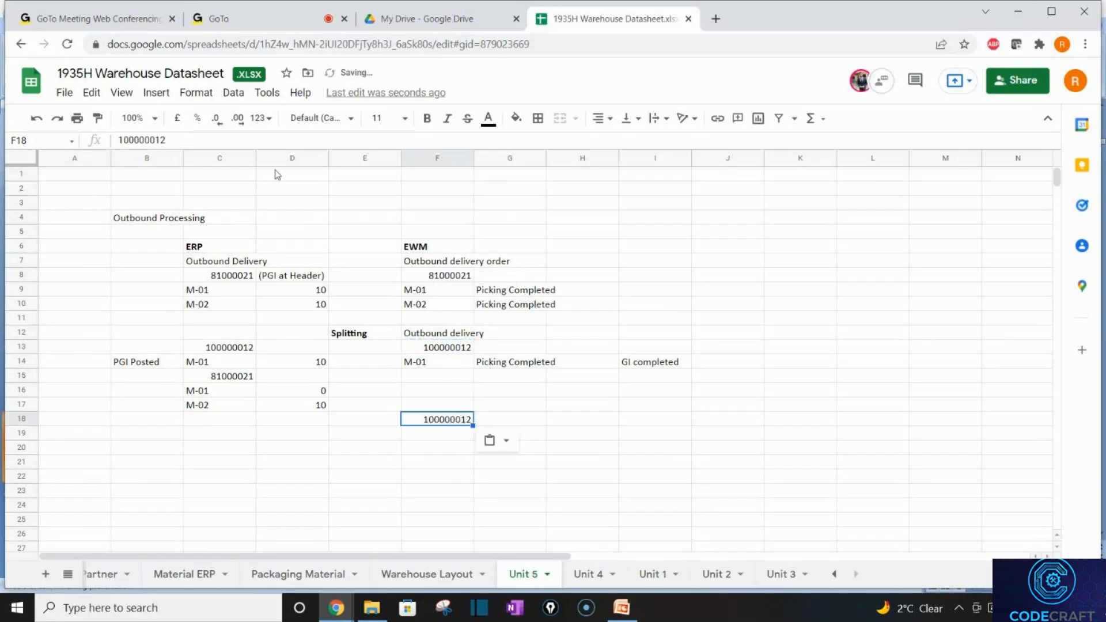
left_click(184, 138)
key("BackSpace")
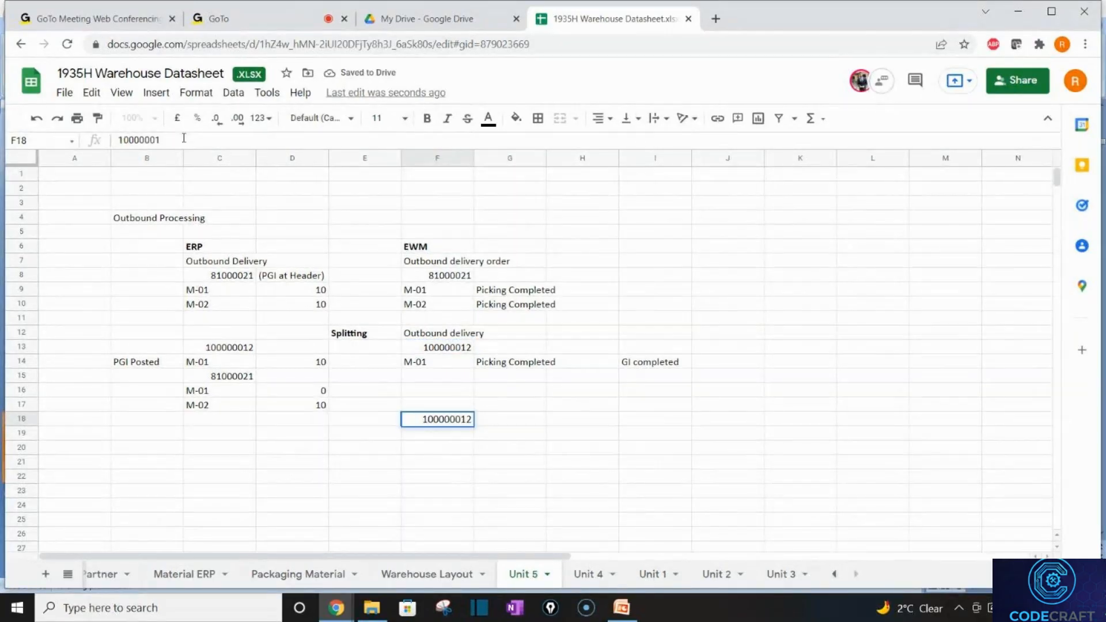
type("3")
key("Return")
List item M-02 in F19 and copy the "Picking Completed" and "GI completed" statuses from row 14 beside it
type("M")
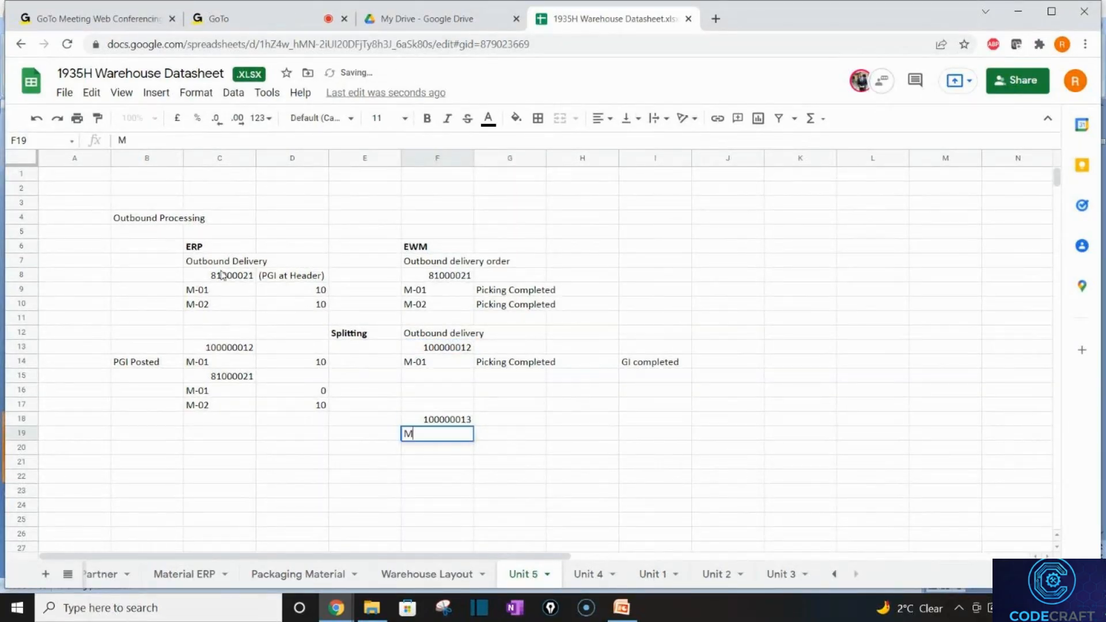
type("-02")
left_click(498, 369)
key("shift+Right")
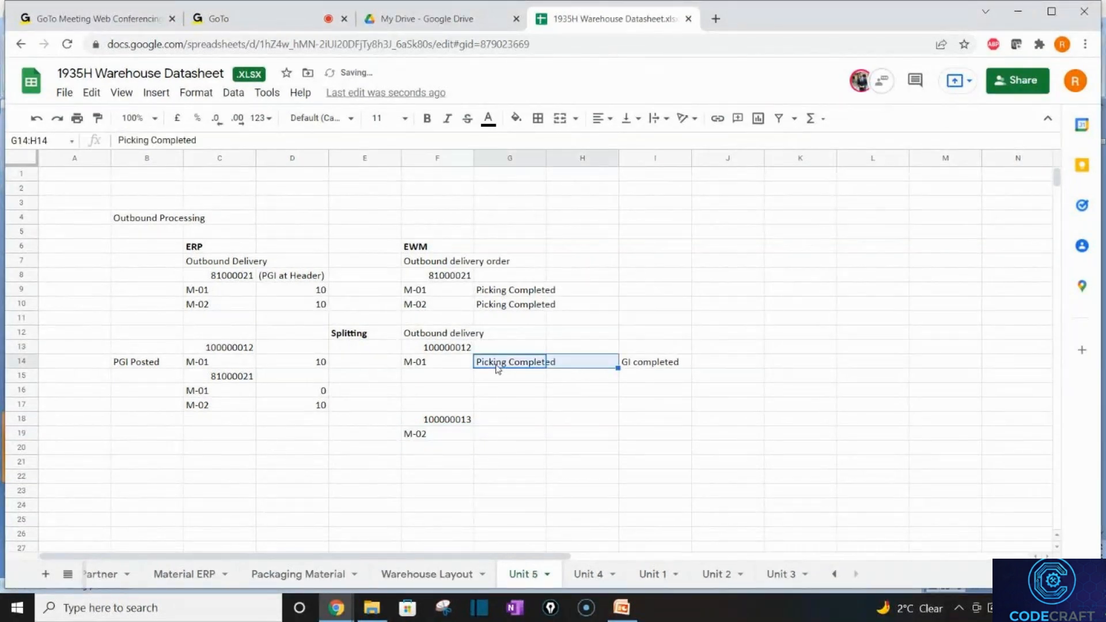
key("shift+Right")
key("ctrl+c")
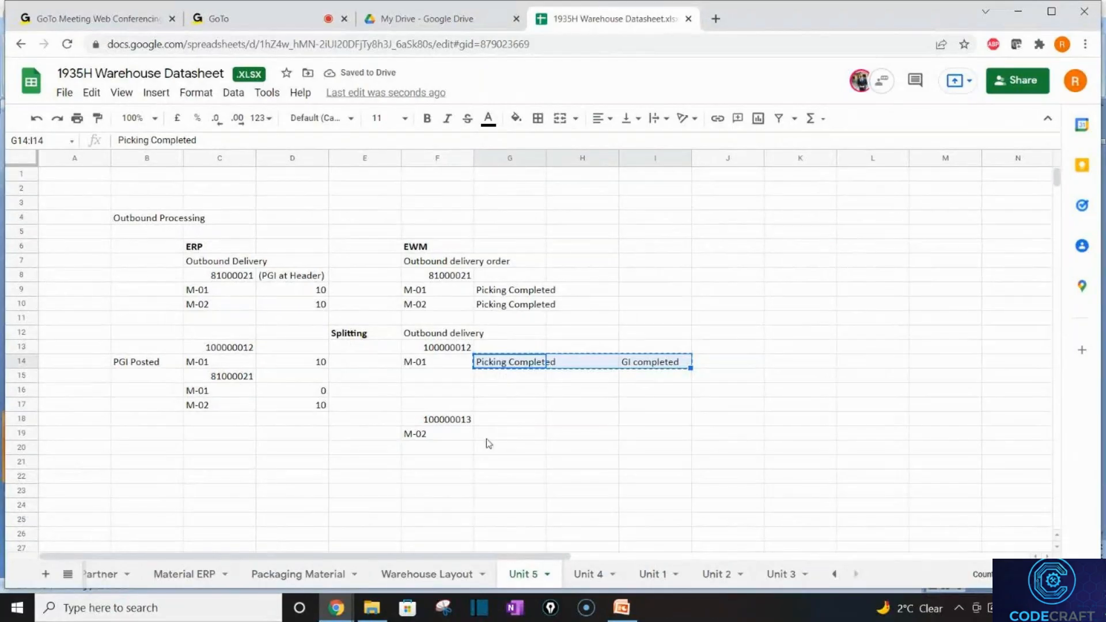
left_click(488, 436)
key("ctrl+v")
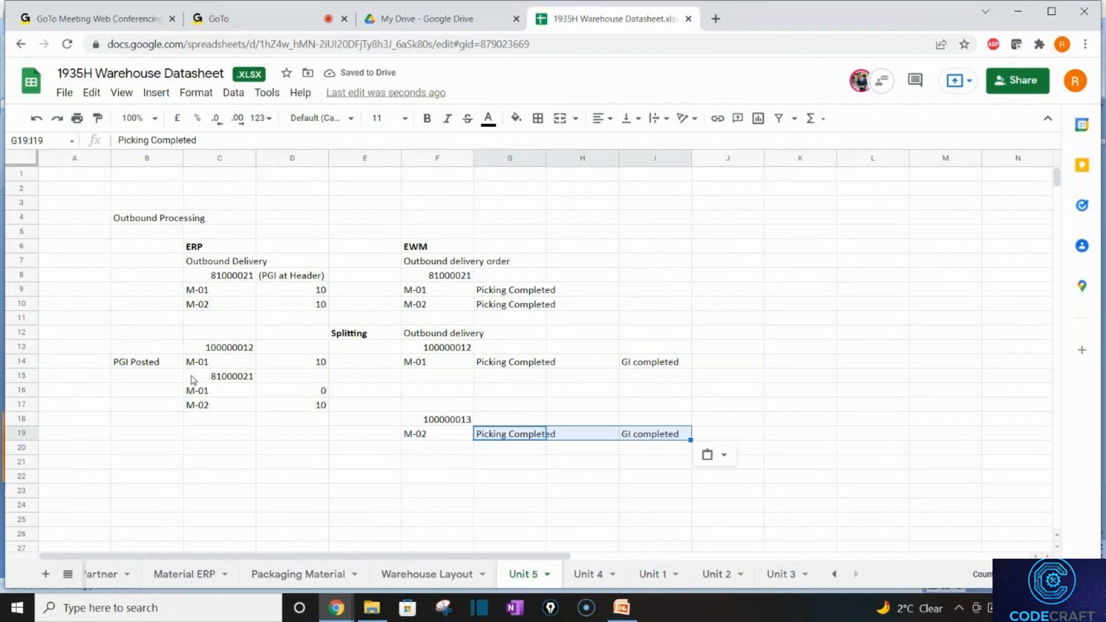
Copy the original ERP delivery block from C15:D17 to C21, and set M-02's quantity in D23 to 0
left_click_drag(195, 381, 297, 407)
key("ctrl+c")
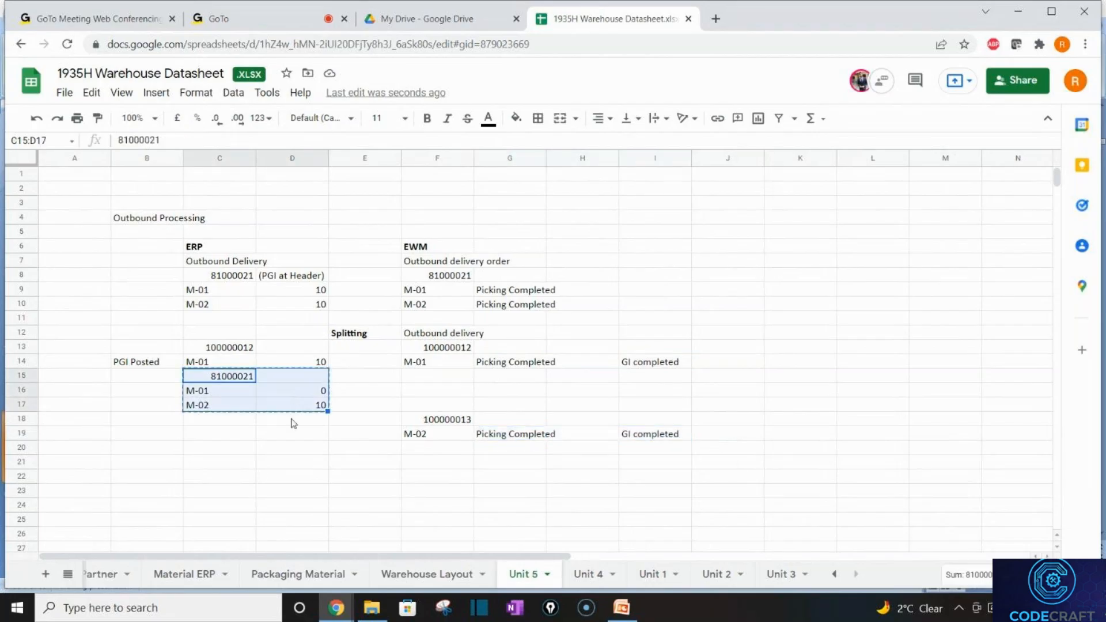
left_click(213, 466)
key("ctrl+v")
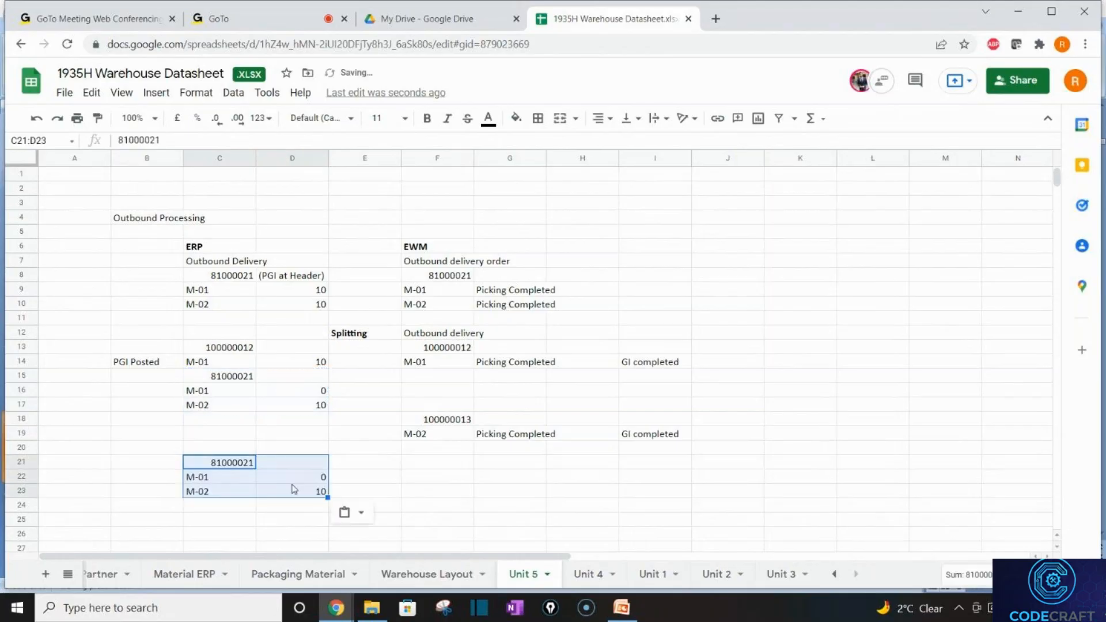
left_click(300, 493)
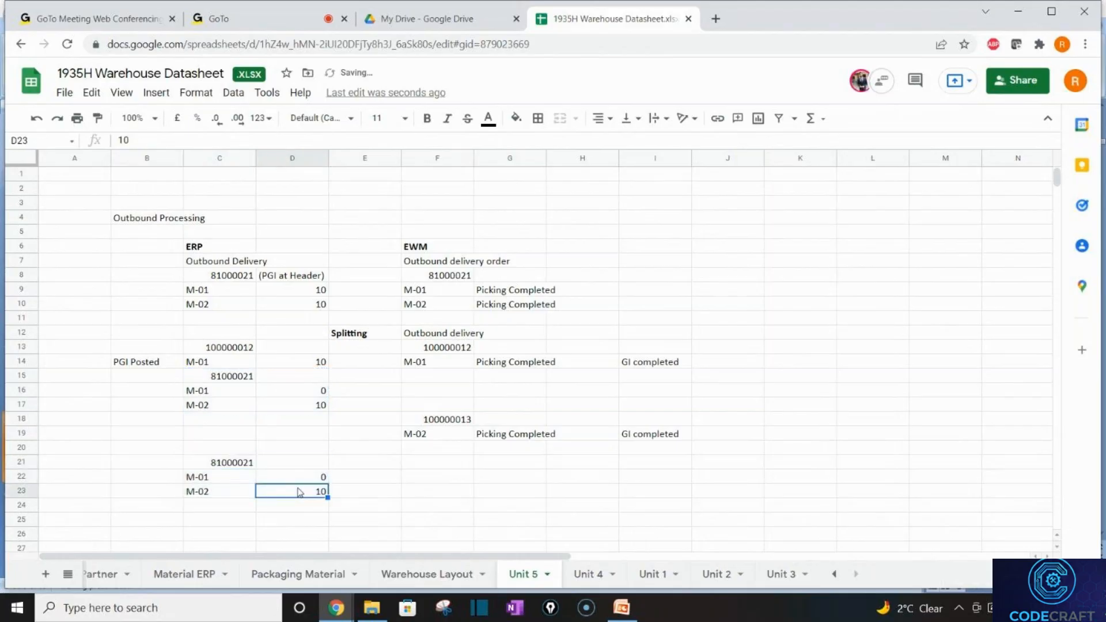
type("0")
Copy the split ERP delivery block for M-01 from C13:D14 to C19
left_click(229, 335)
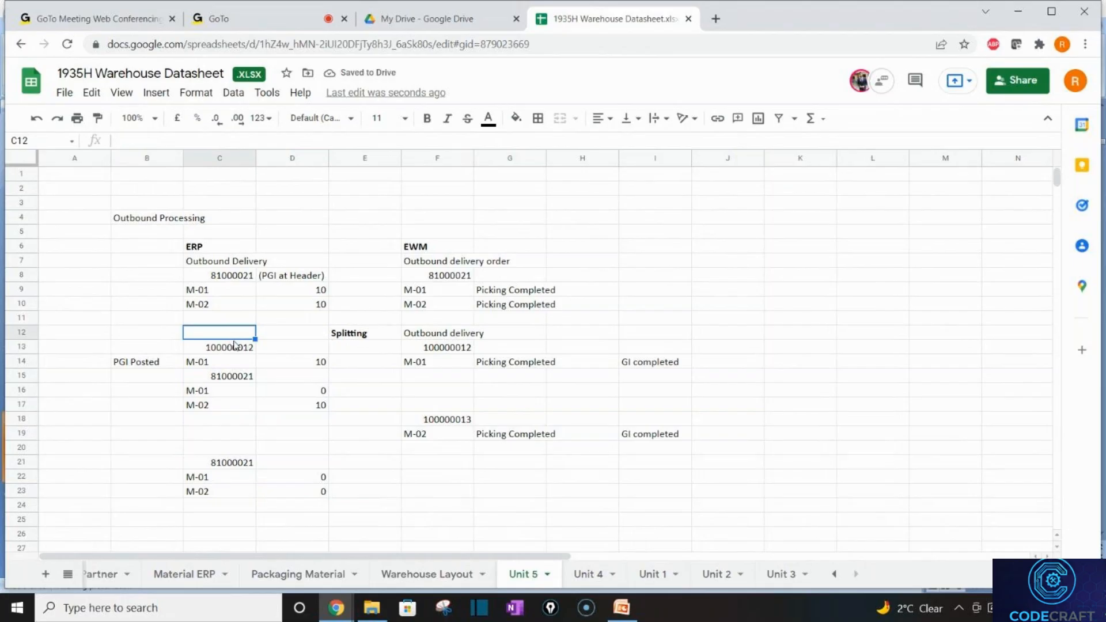
left_click(238, 348)
key("shift+Right")
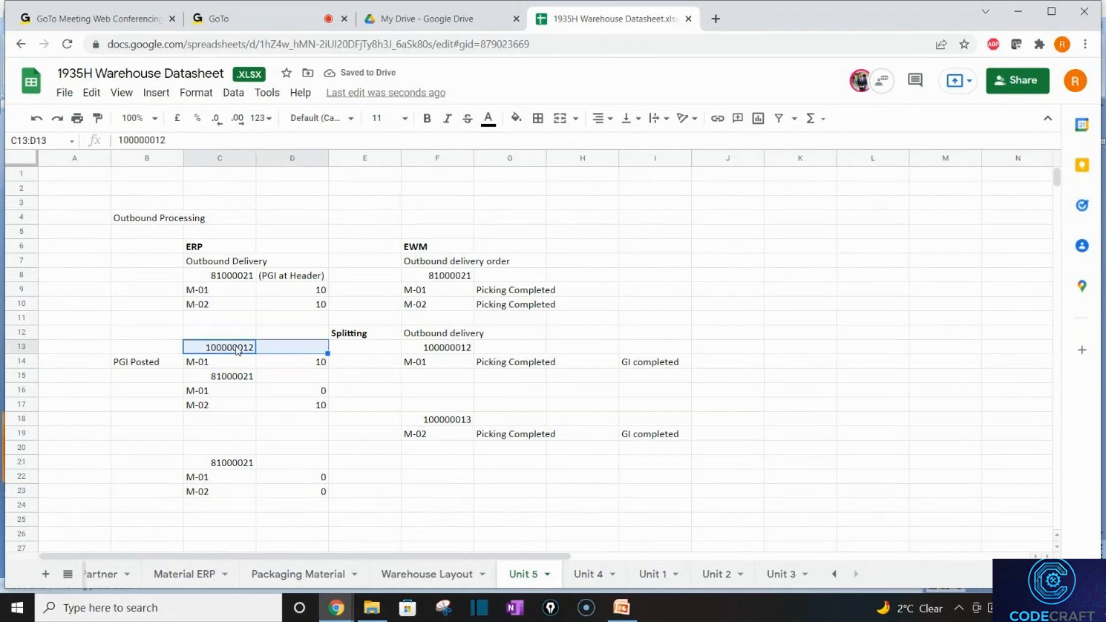
key("shift+Down")
key("ctrl+c")
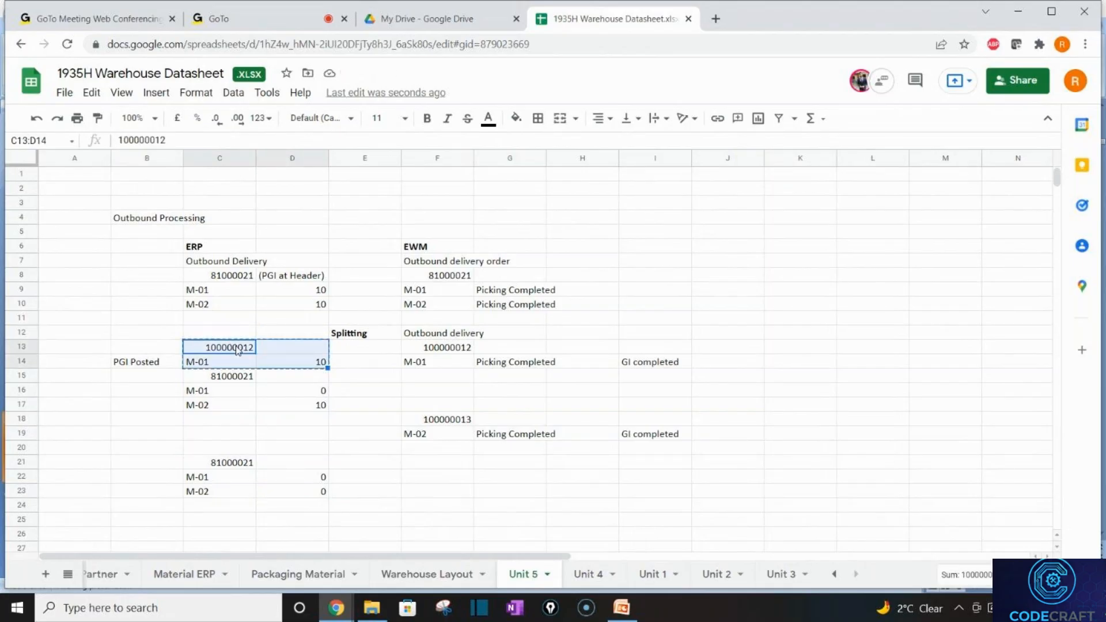
left_click(225, 419)
left_click(229, 433)
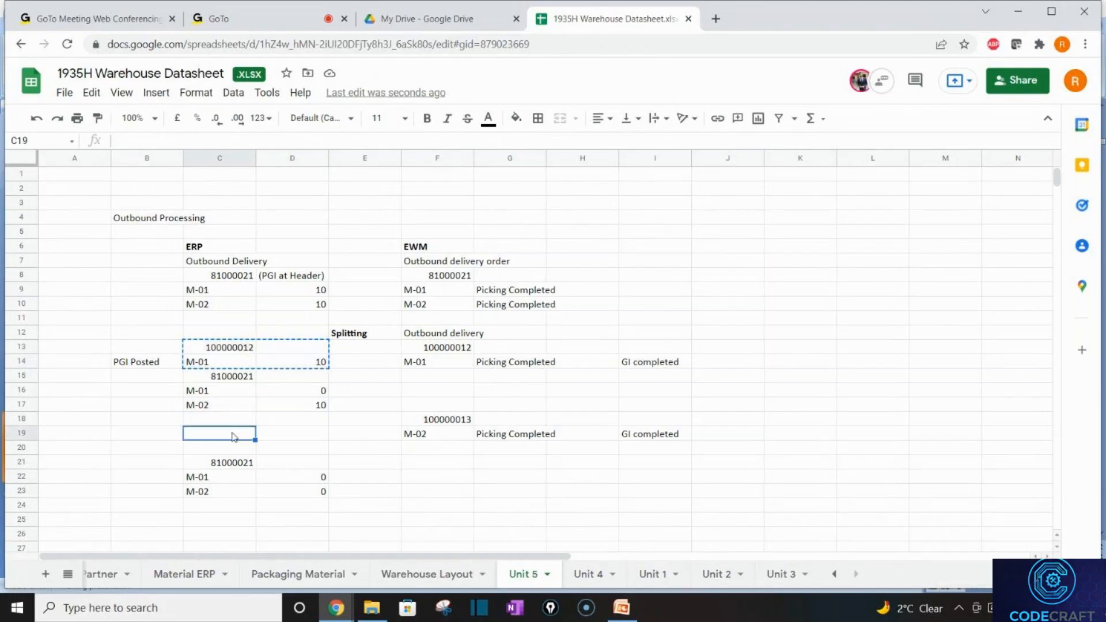
key("ctrl+v")
Change the last digit of the copied ERP delivery number in C19 to 3
left_click(245, 434)
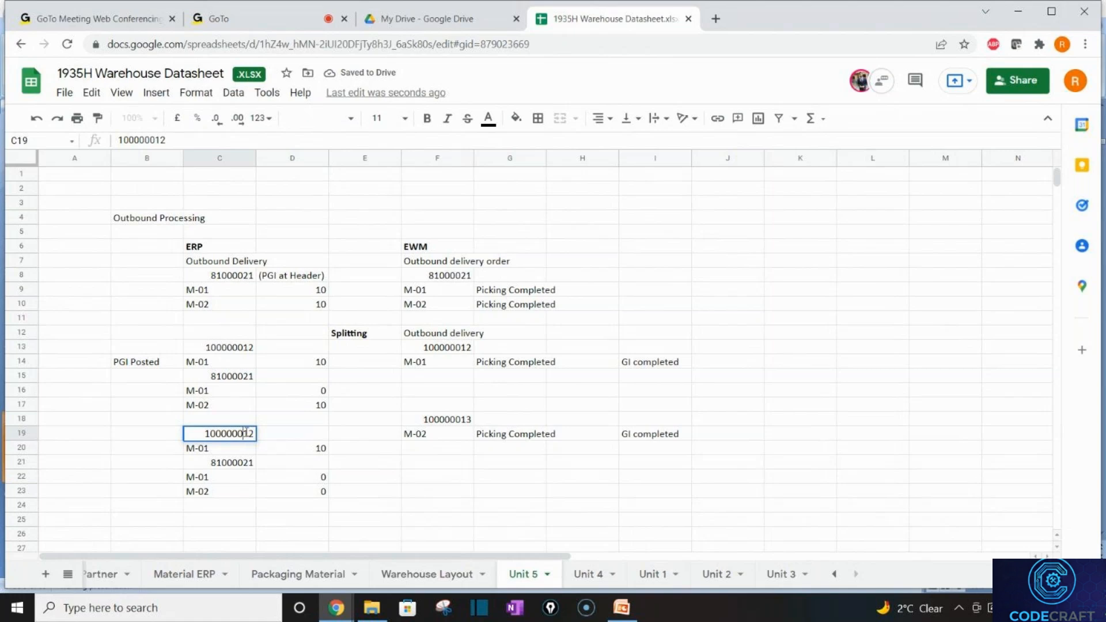
key("BackSpace")
type("3")
left_click(166, 440)
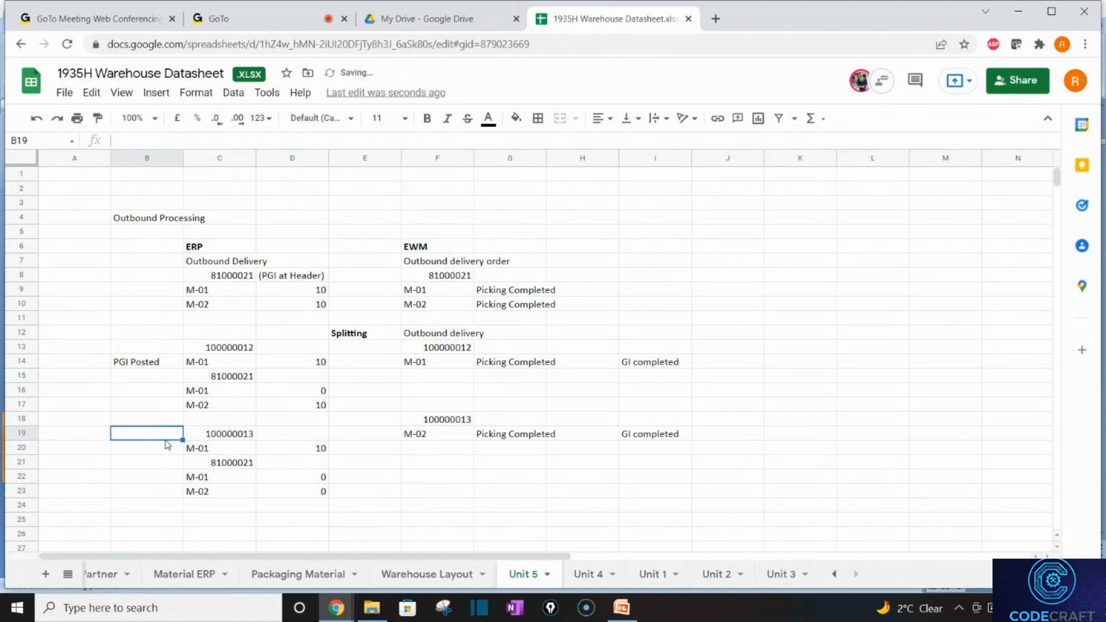
Enter the note "PGI Posted" in B20 beside the second split ERP delivery
left_click(162, 450)
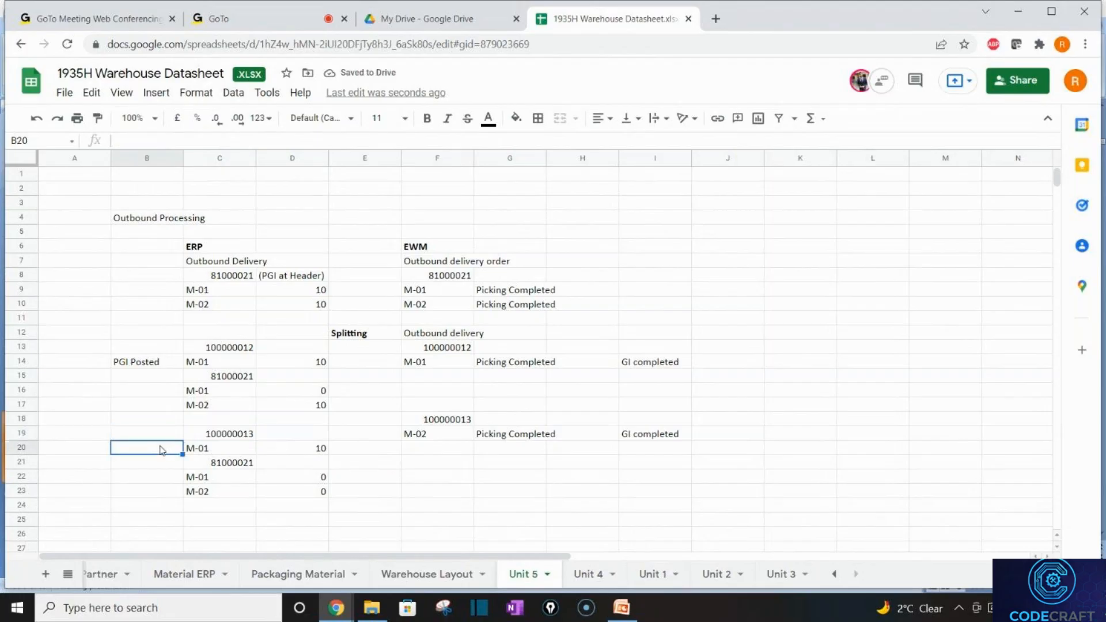
type("PGI ")
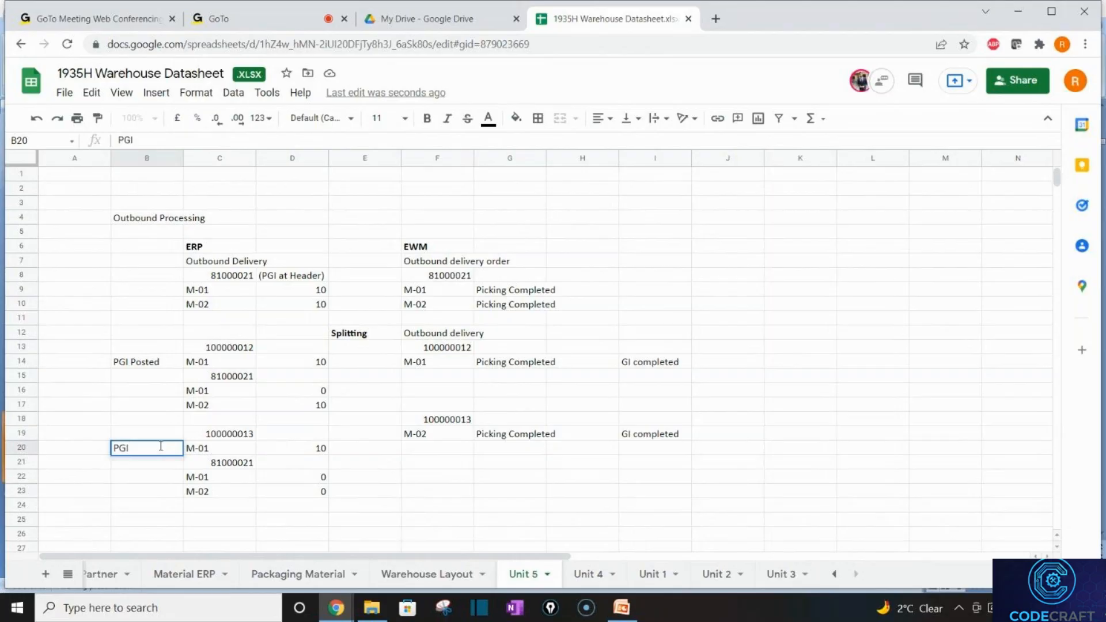
type("Posted")
key("Return")
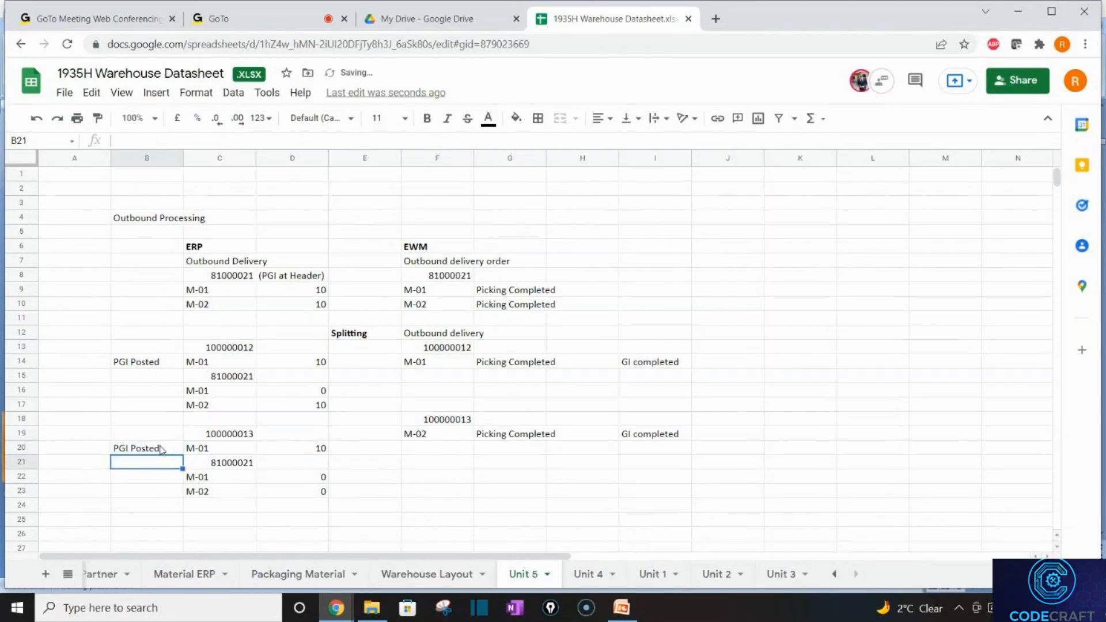
left_click(384, 443)
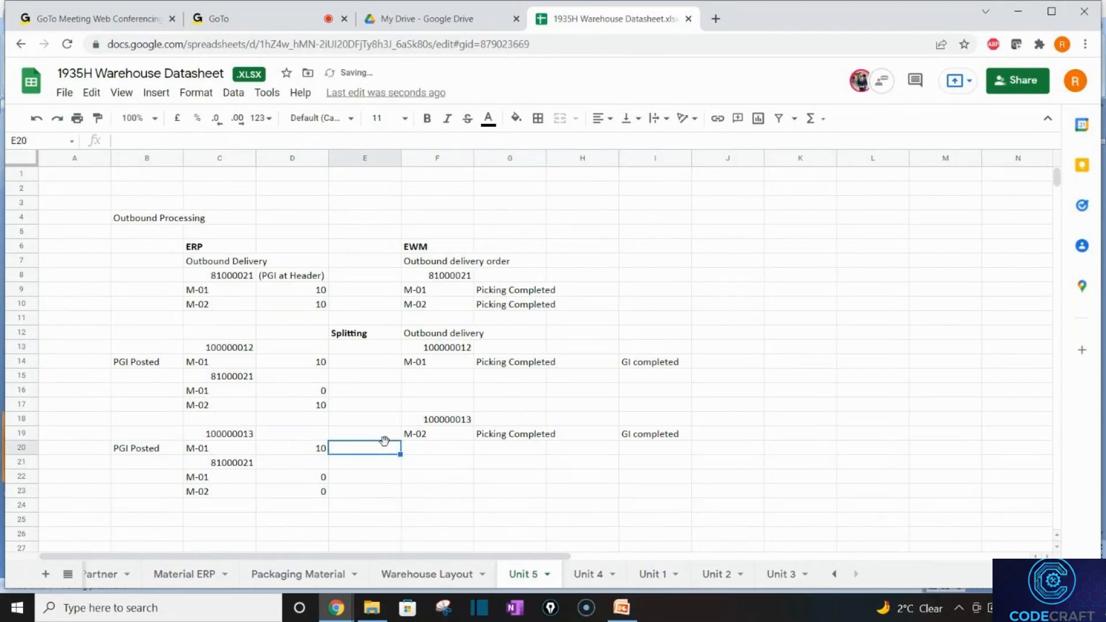
Make the "Outbound Processing" heading in B4 bold
left_click(162, 222)
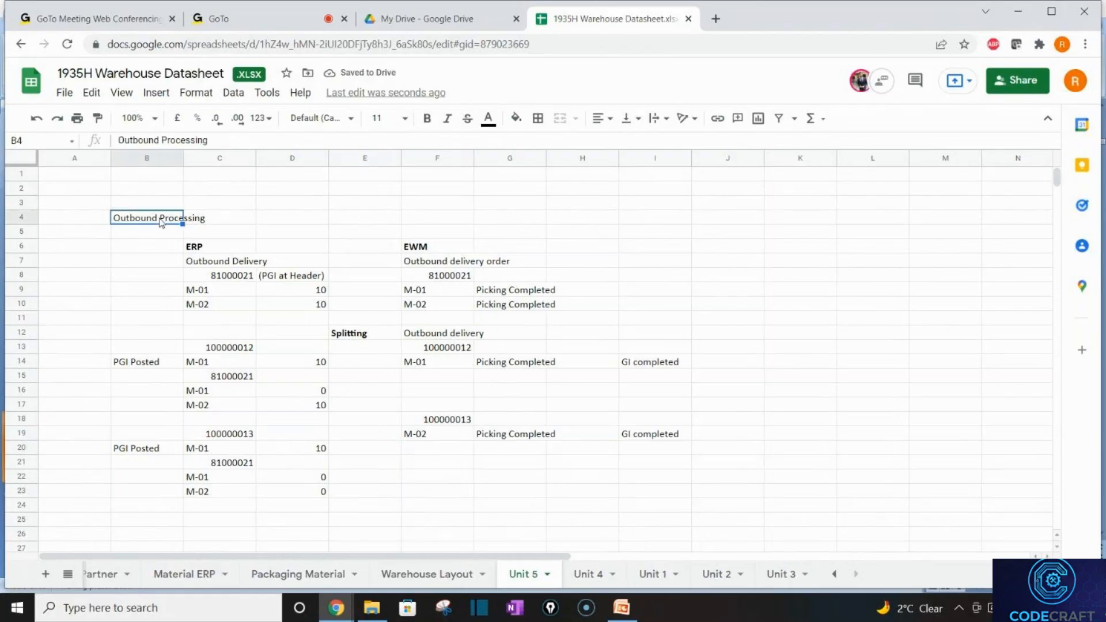
key("ctrl+b")
left_click(349, 381)
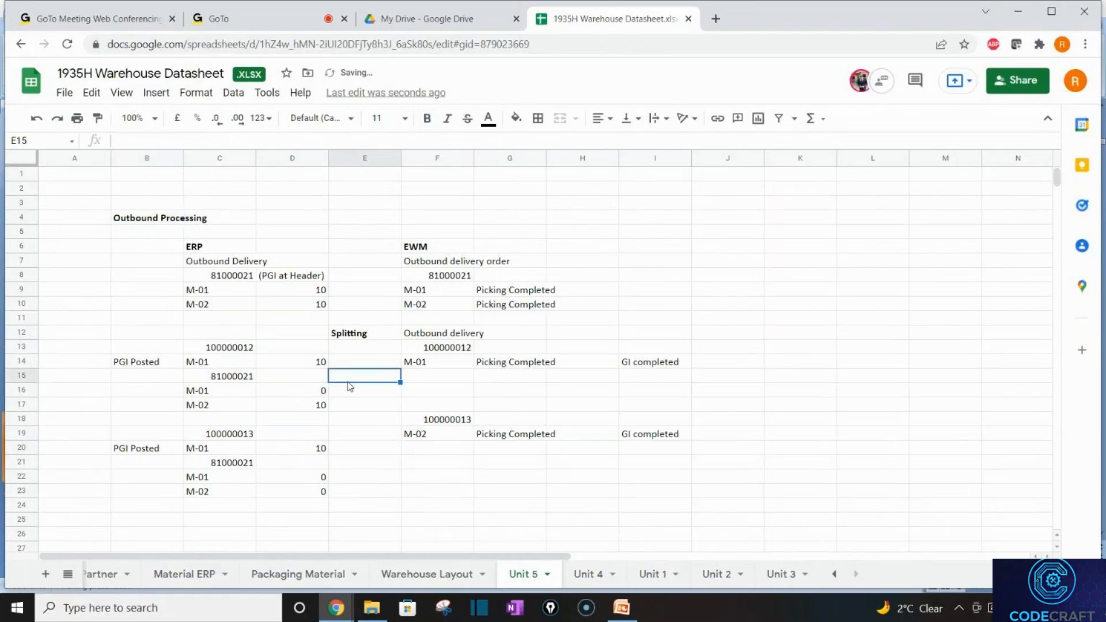
key("Down")
key("Down")
key("Down")
key("Down")
key("Down")
key("Down")
key("Down")
key("Down")
key("Down")
key("Down")
key("Down")
key("Down")
key("Down")
key("Down")
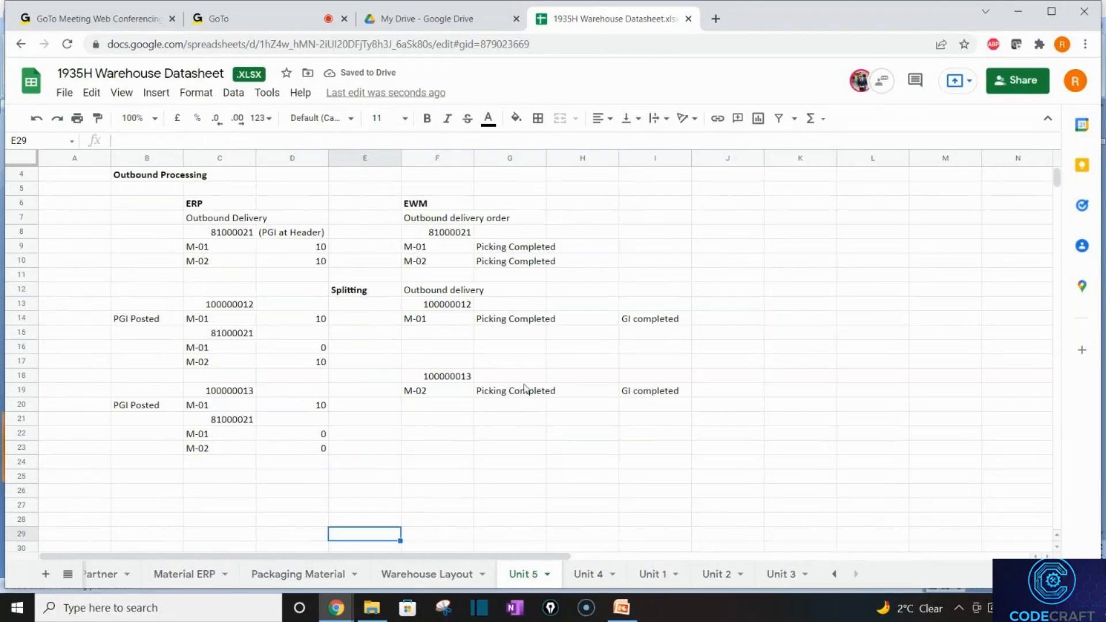
left_click(429, 317)
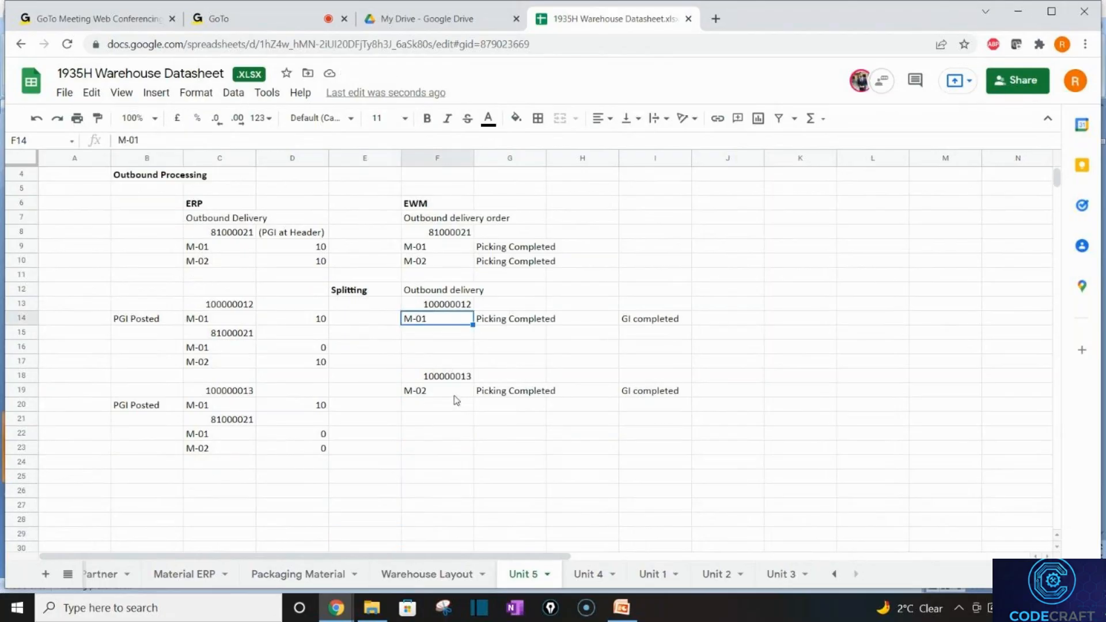
left_click(455, 397)
left_click(437, 292)
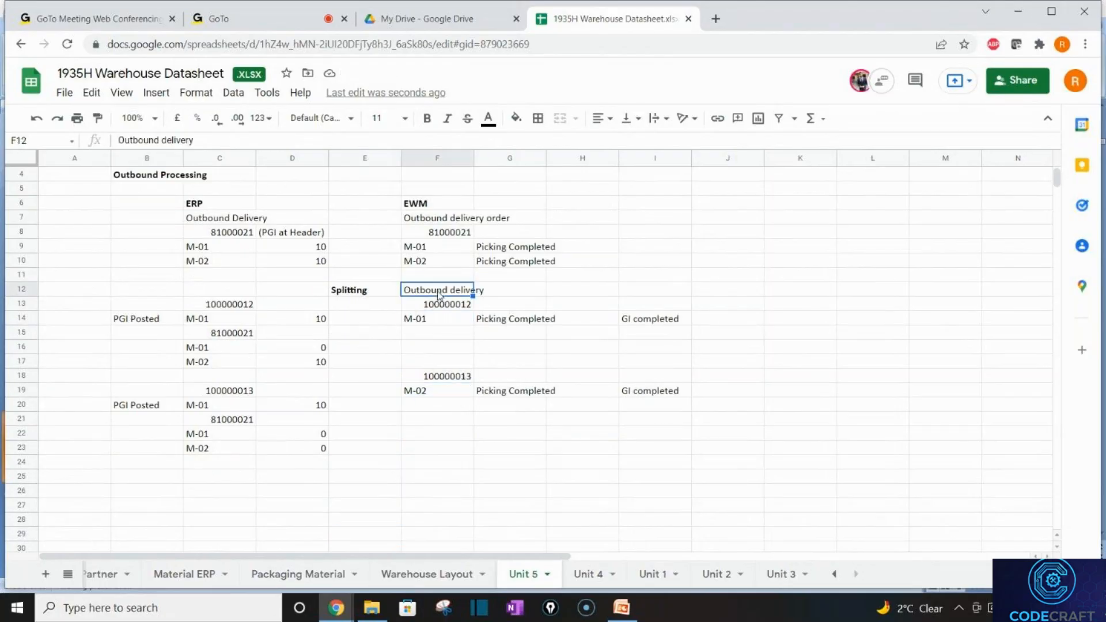
key("ctrl+c")
left_click(454, 364)
left_click(455, 381, "shift")
key("ctrl+b")
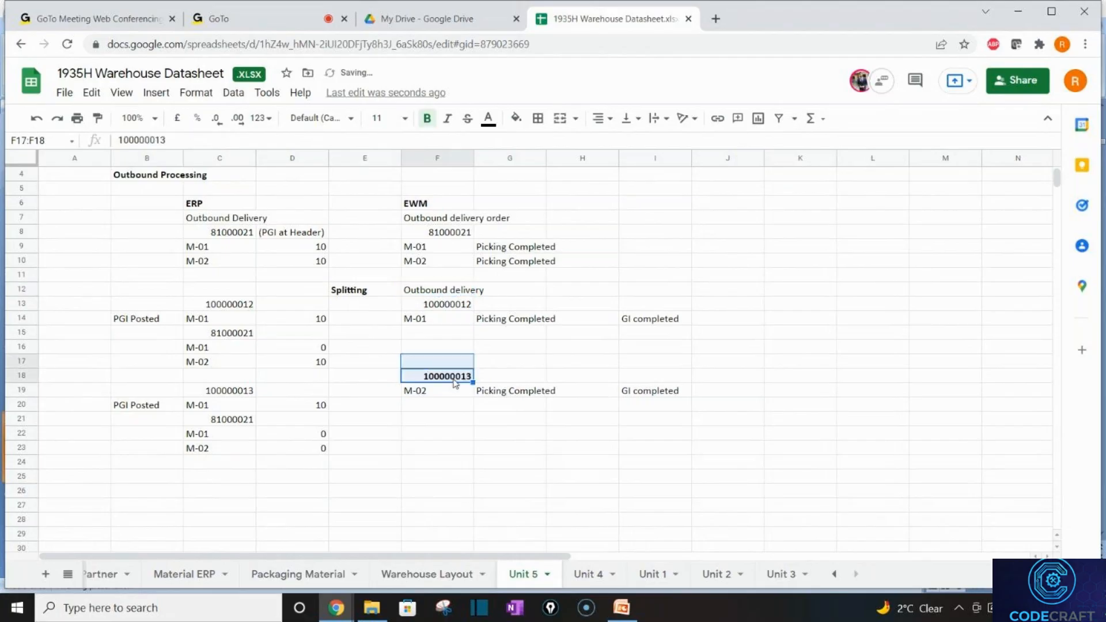
key("ctrl+b")
left_click(456, 365)
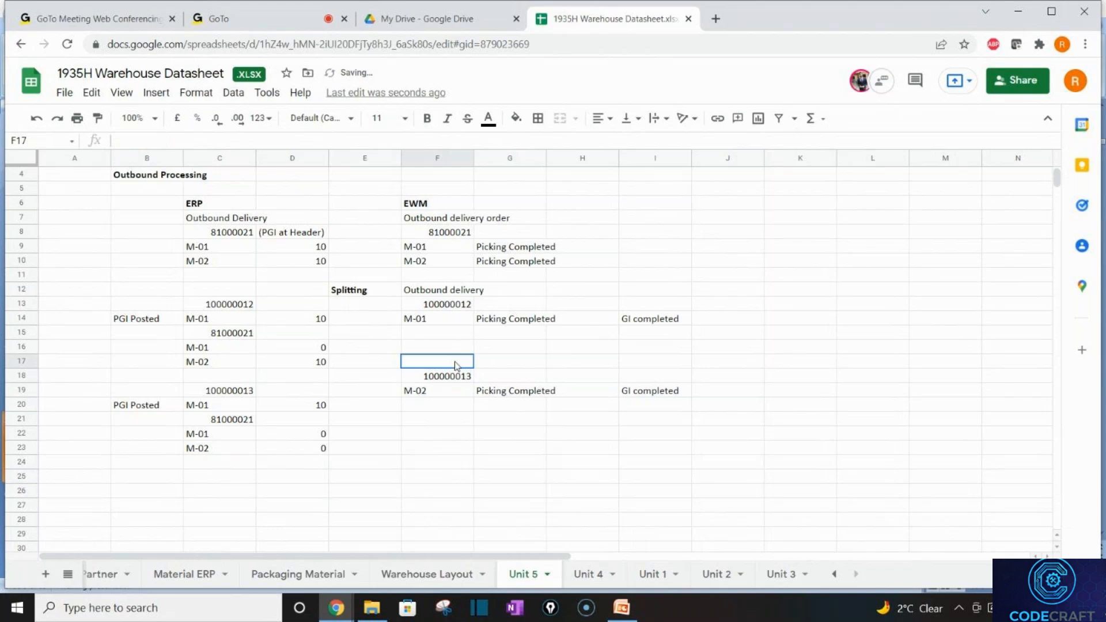
key("ctrl+b")
Copy the "Outbound delivery" label from F12 to F17 above the second EWM delivery number
left_click(449, 292)
key("ctrl+c")
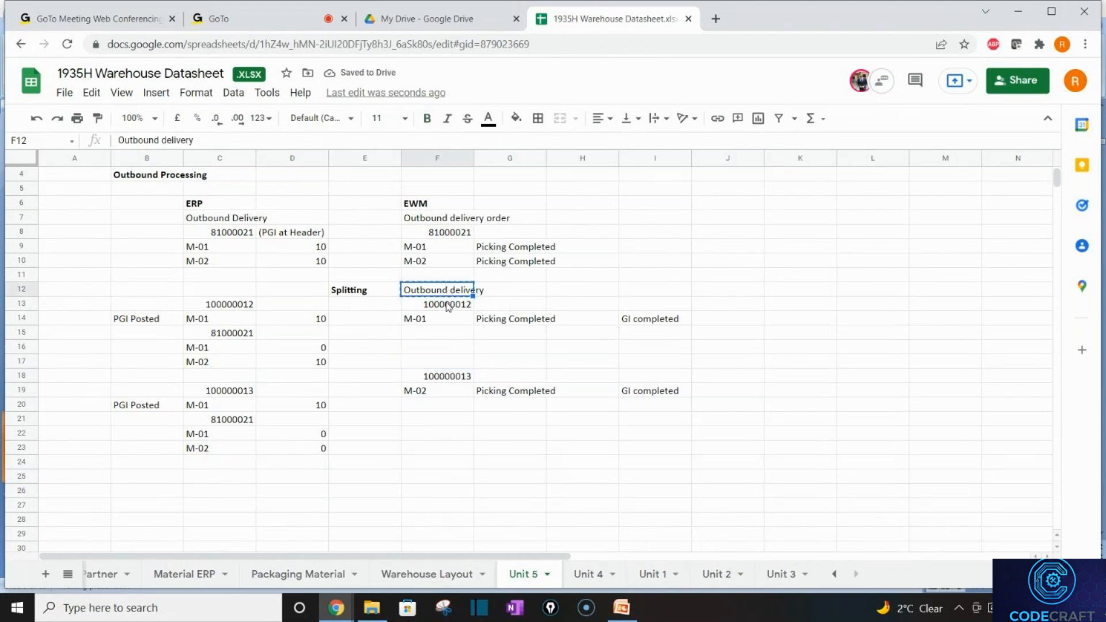
left_click(441, 362)
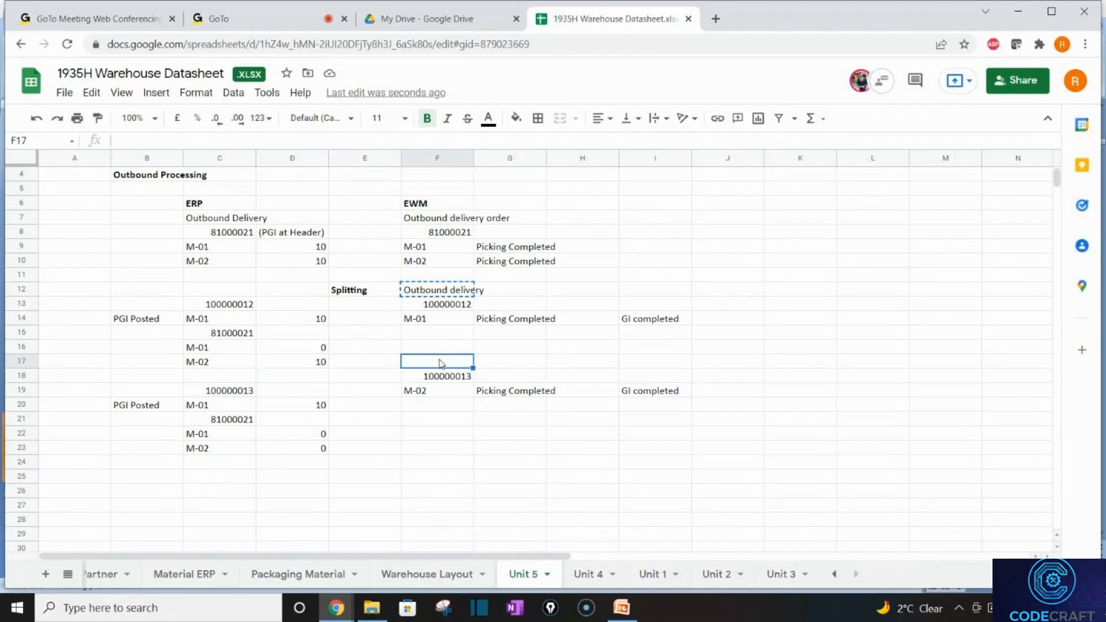
key("ctrl+v")
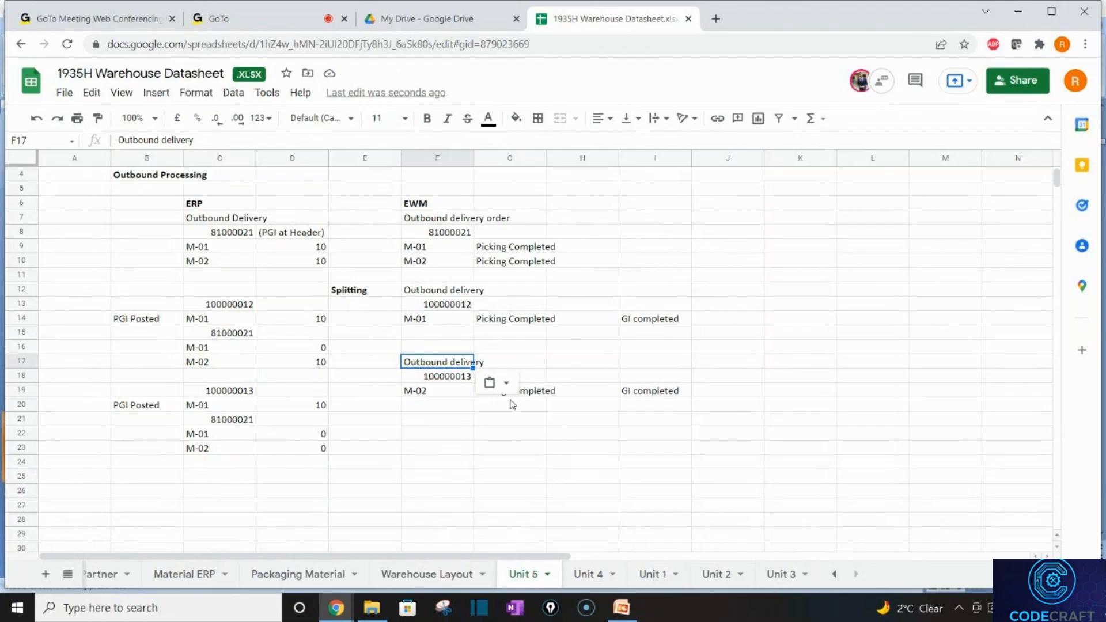
left_click(500, 466)
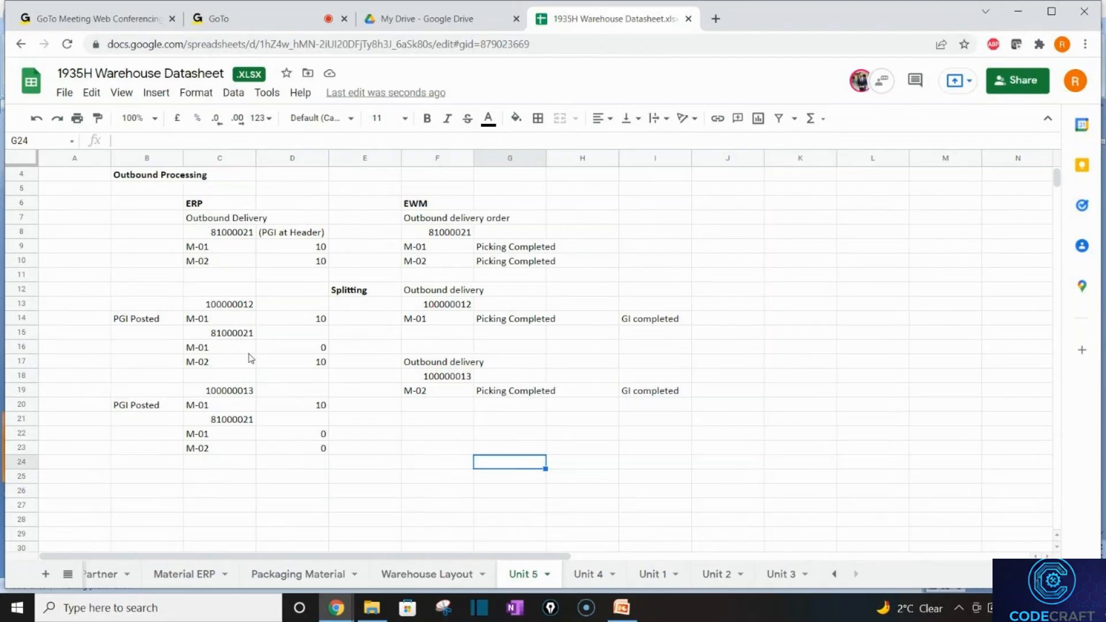
Examine the delivery numbers and item quantities of the original and split ERP deliveries in rows 13 to 23
left_click(233, 424)
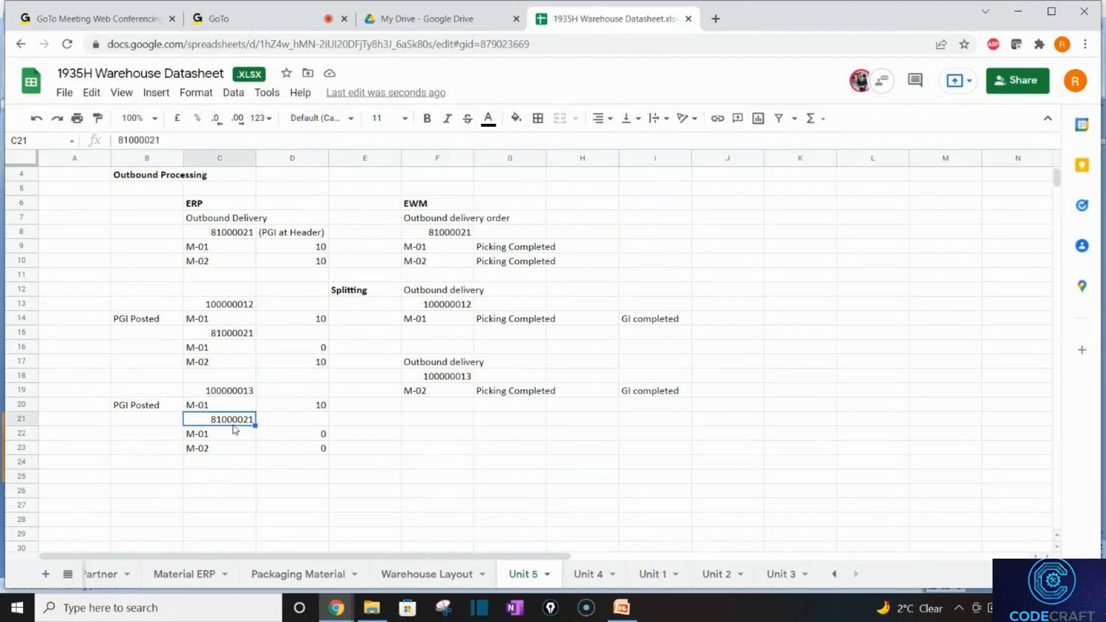
left_click(230, 393)
left_click(311, 437)
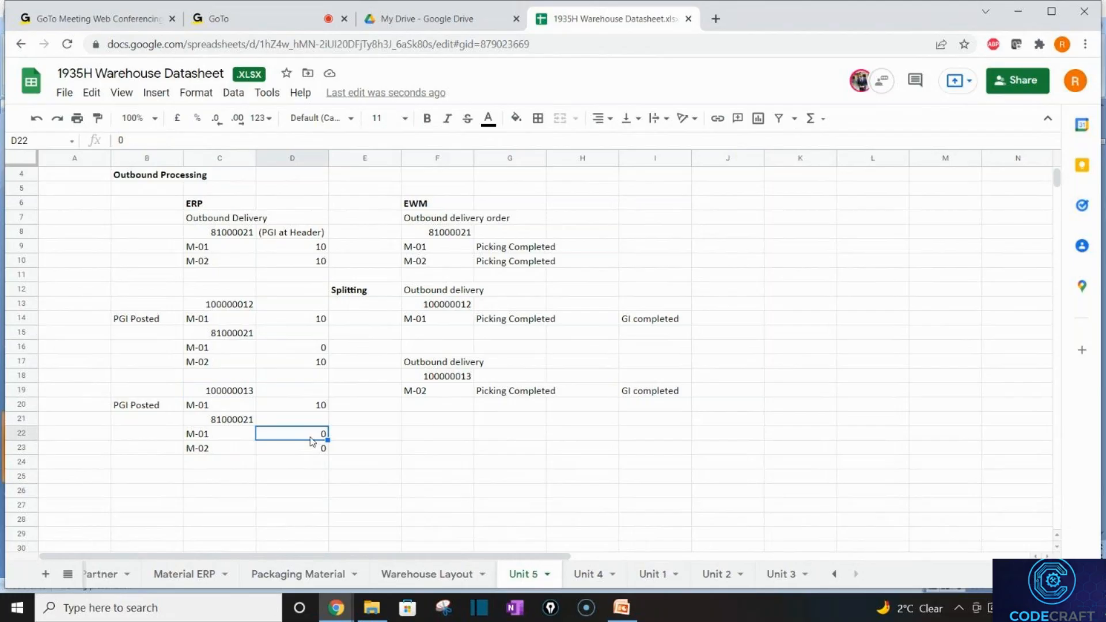
left_click(305, 453)
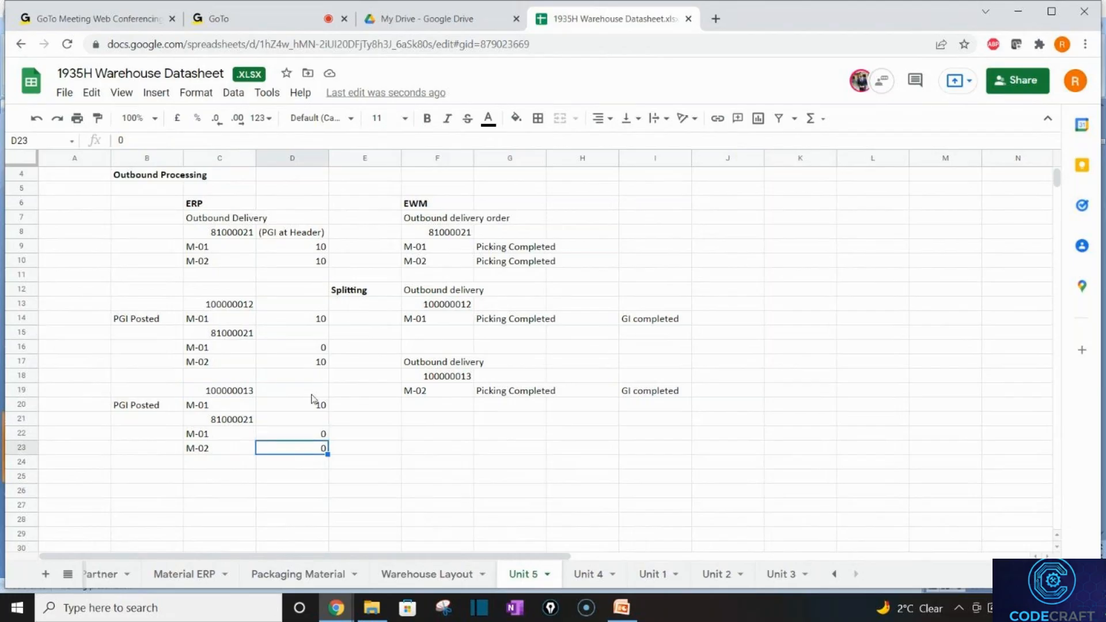
left_click(223, 387)
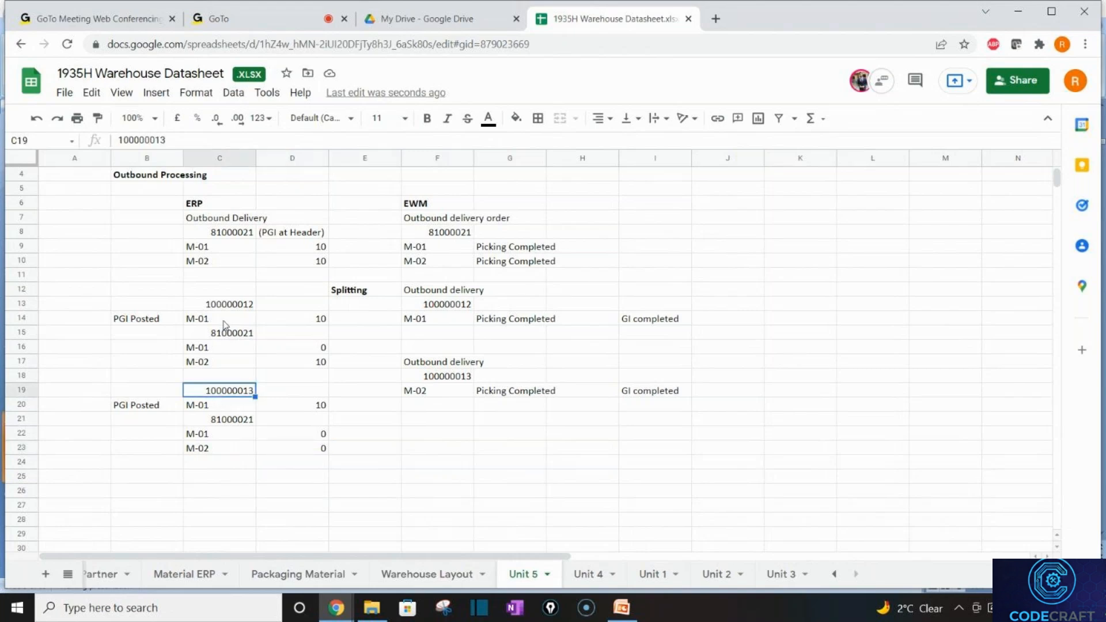
left_click(216, 304)
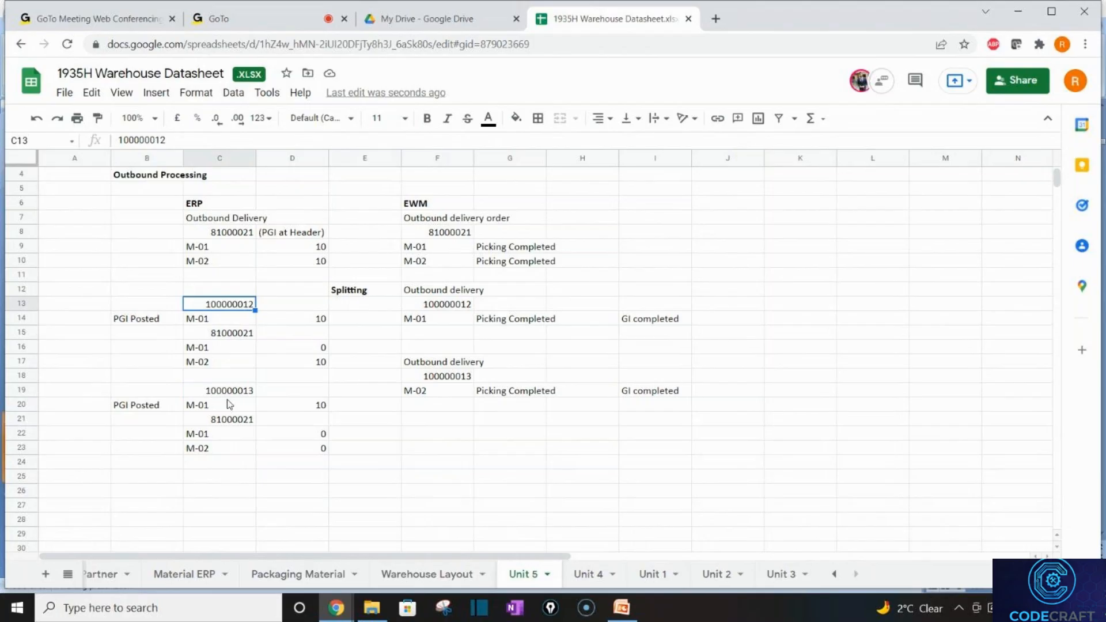
Copy the "Outbound Delivery" label from C7 to B13 and B19 beside the two split ERP delivery numbers
left_click(148, 305)
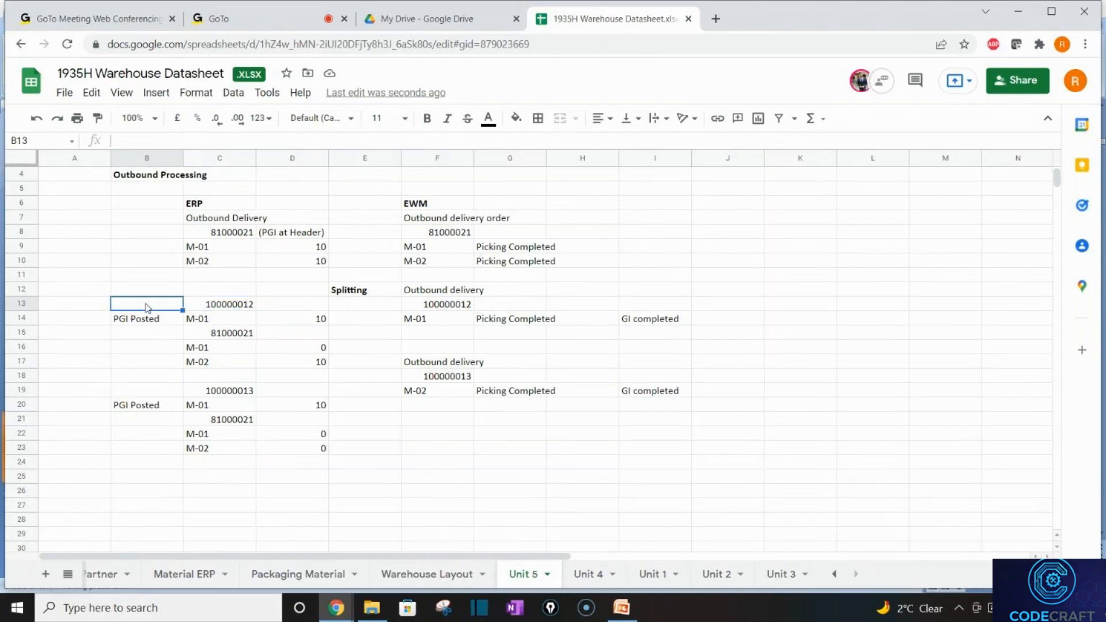
left_click(212, 226)
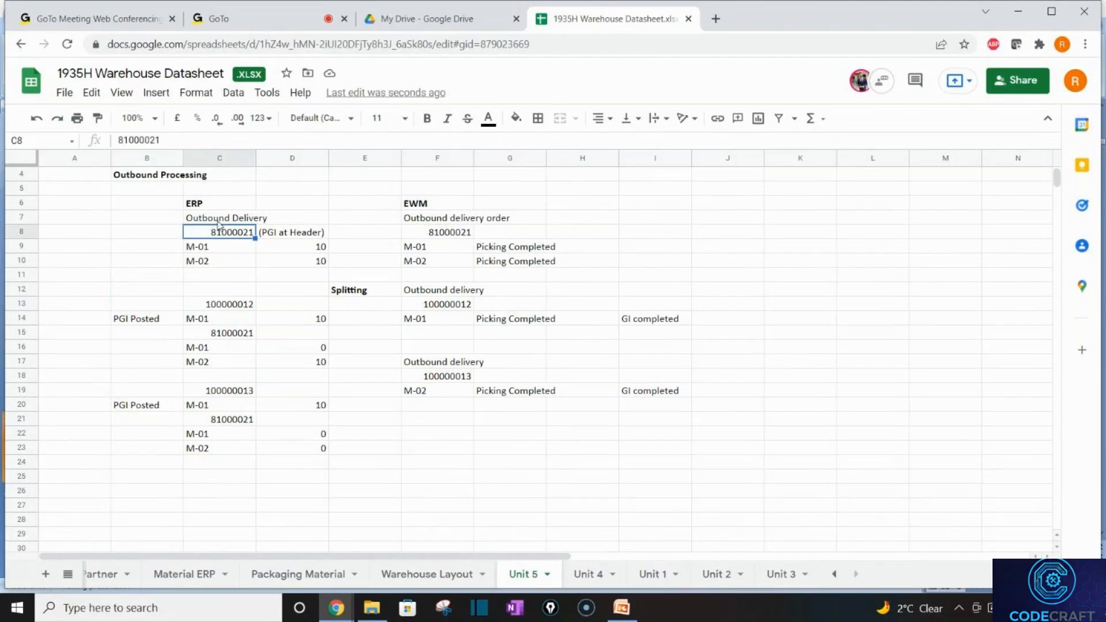
left_click(224, 220)
key("ctrl+c")
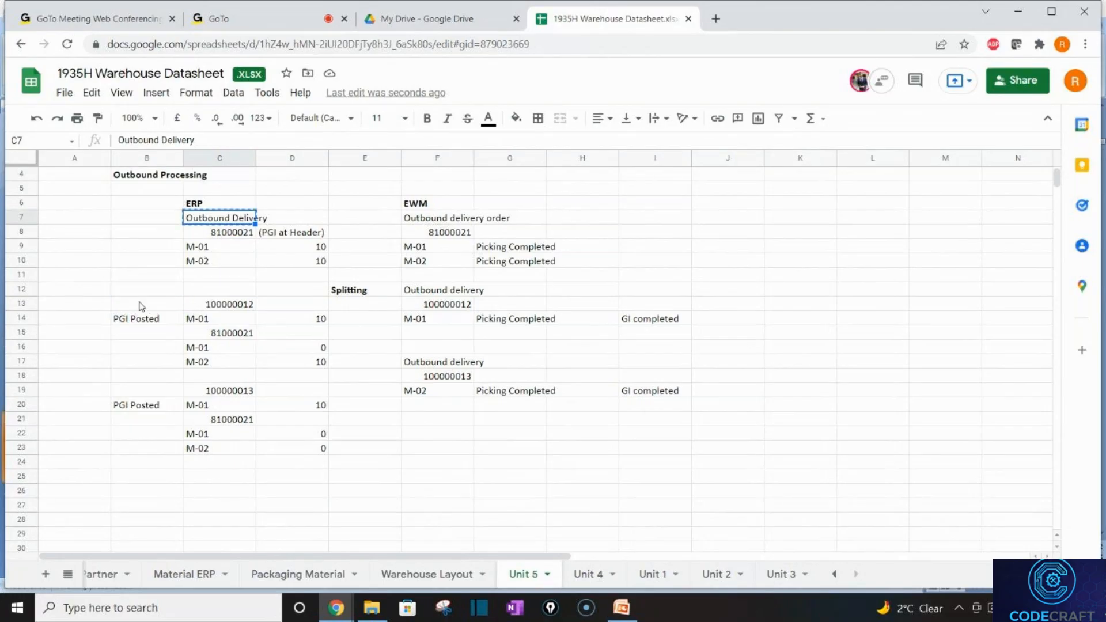
left_click(141, 305)
key("ctrl+v")
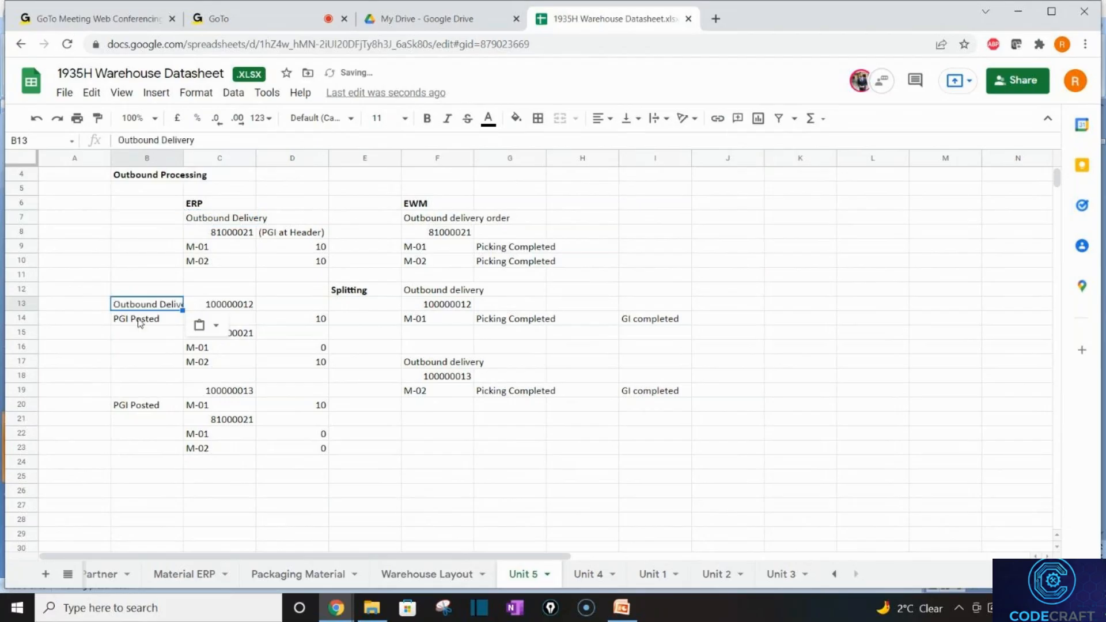
left_click(169, 392)
key("ctrl+v")
left_click(371, 463)
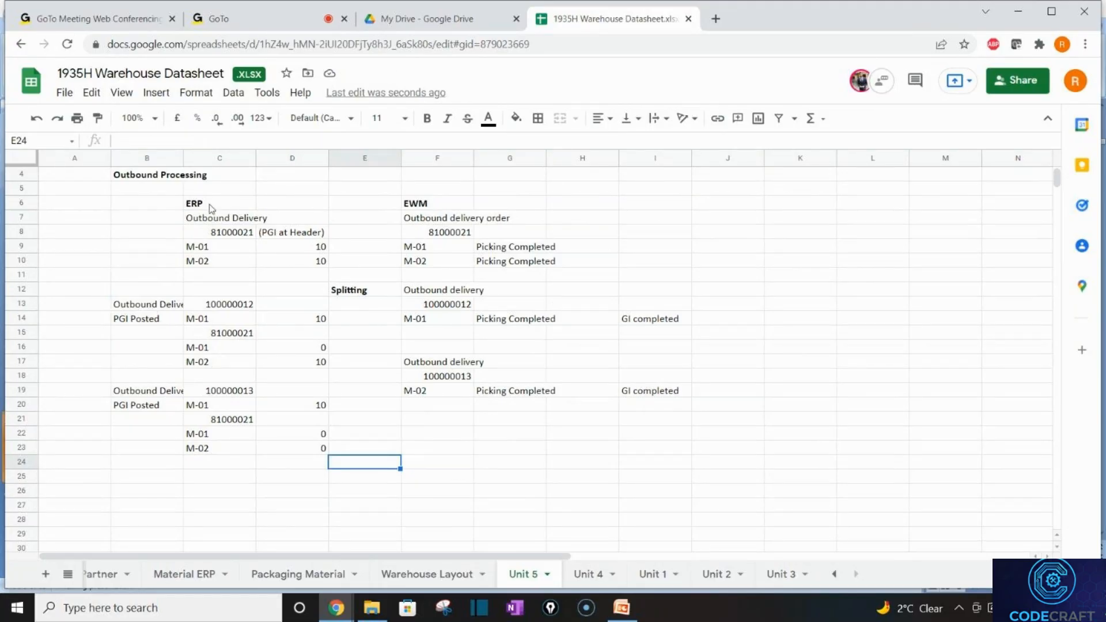
Copy the complete delivery split example in B6:I24 and paste it below, starting at B26
left_click_drag(209, 205, 288, 270)
left_click(161, 215)
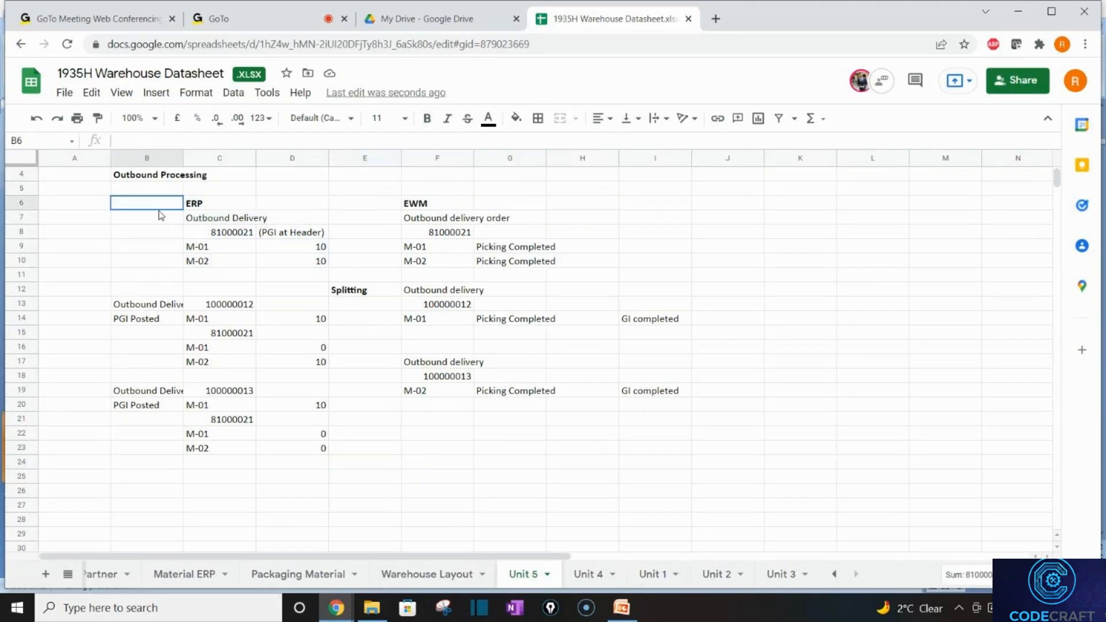
key("shift+Right")
key("shift+Right")
key("shift+Right")
key("shift+Right")
key("shift+Right")
key("shift+Right")
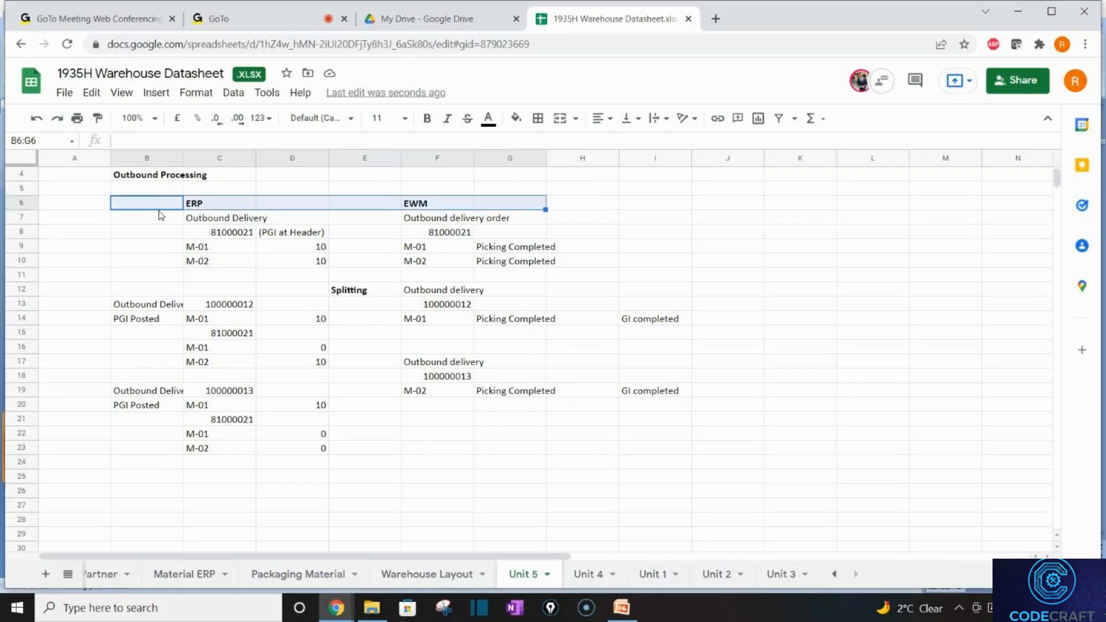
key("shift+Down")
key("shift+Down")
key("shift+Down")
key("shift+Down")
key("shift+Down")
key("shift+Down")
key("shift+Down")
key("shift+Down")
key("shift+Down")
key("shift+Down")
key("shift+Down")
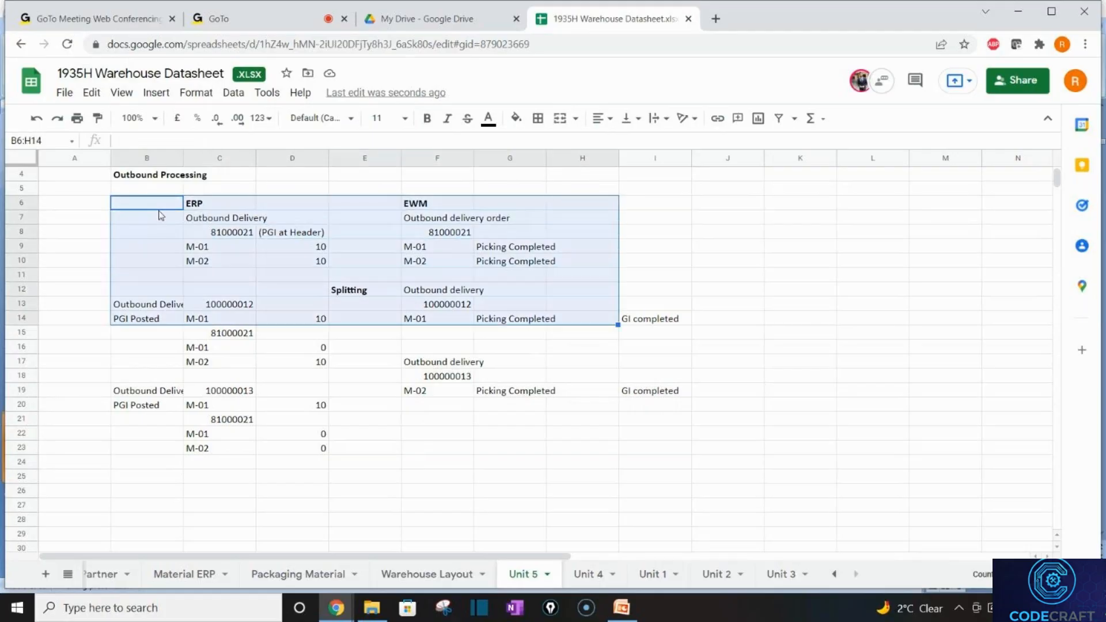
key("shift+Right")
key("shift+Down")
key("shift+Down")
key("shift+Down")
key("shift+Down")
key("shift+Down")
key("shift+Down")
key("shift+Down")
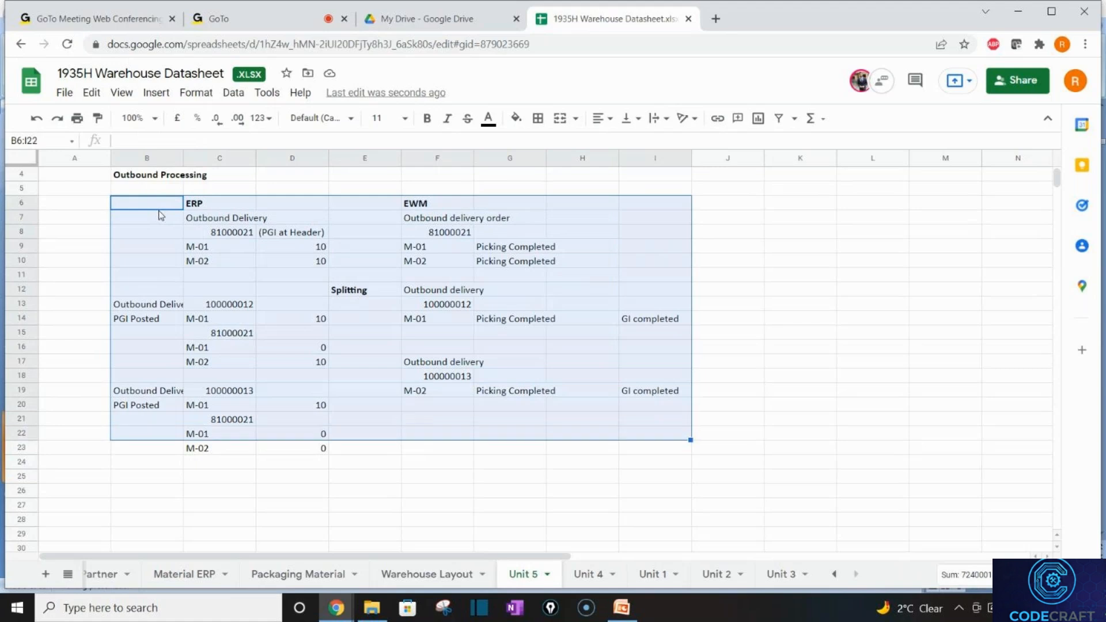
key("ctrl+c")
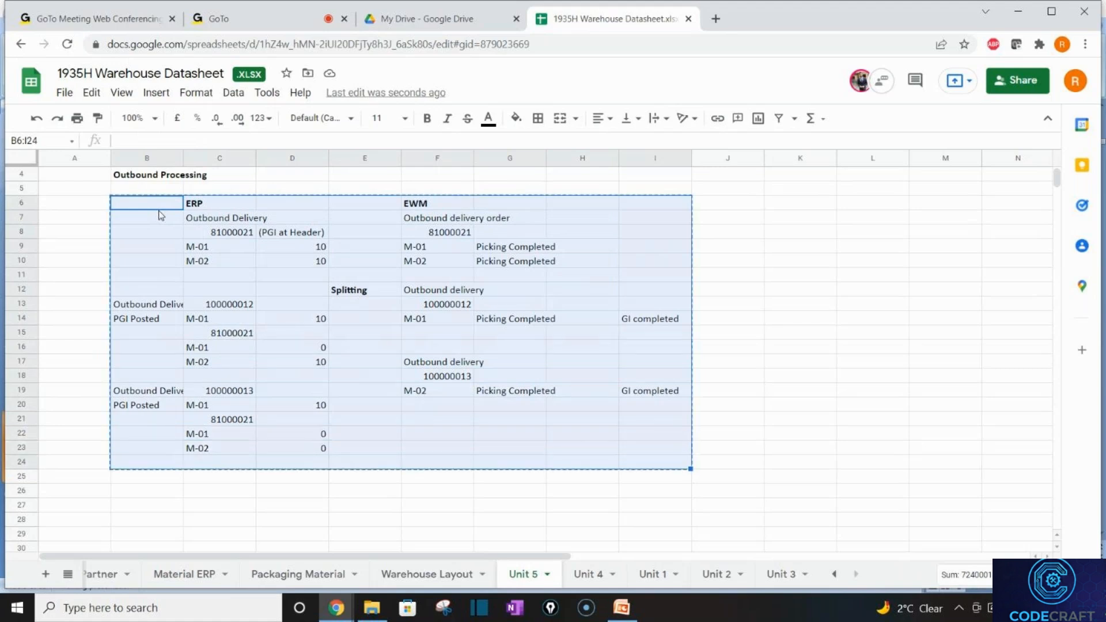
left_click(162, 496)
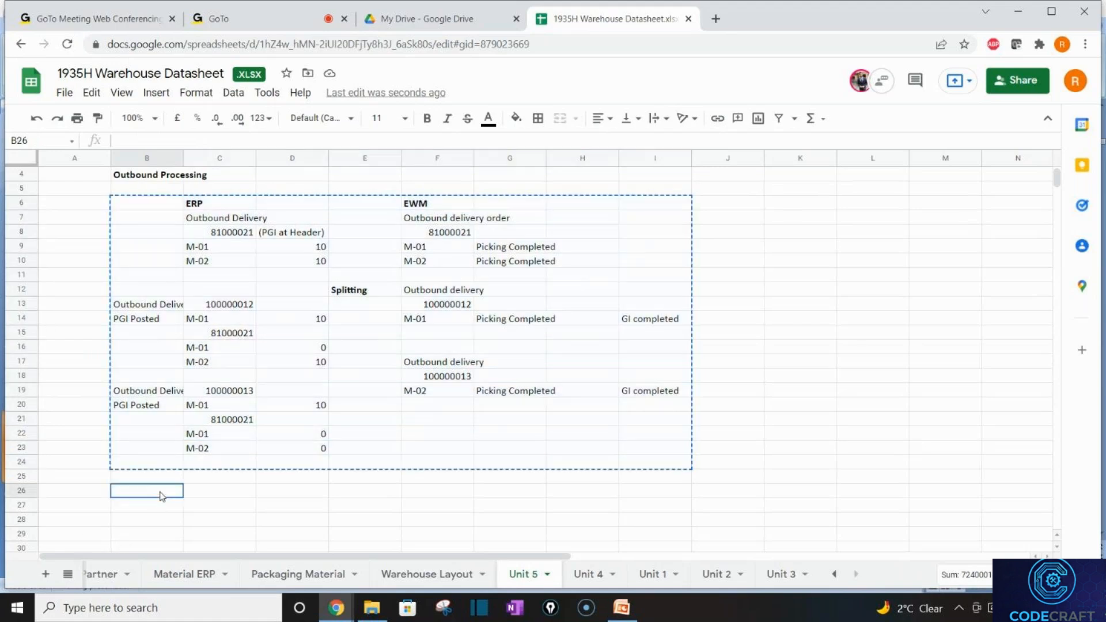
key("ctrl+v")
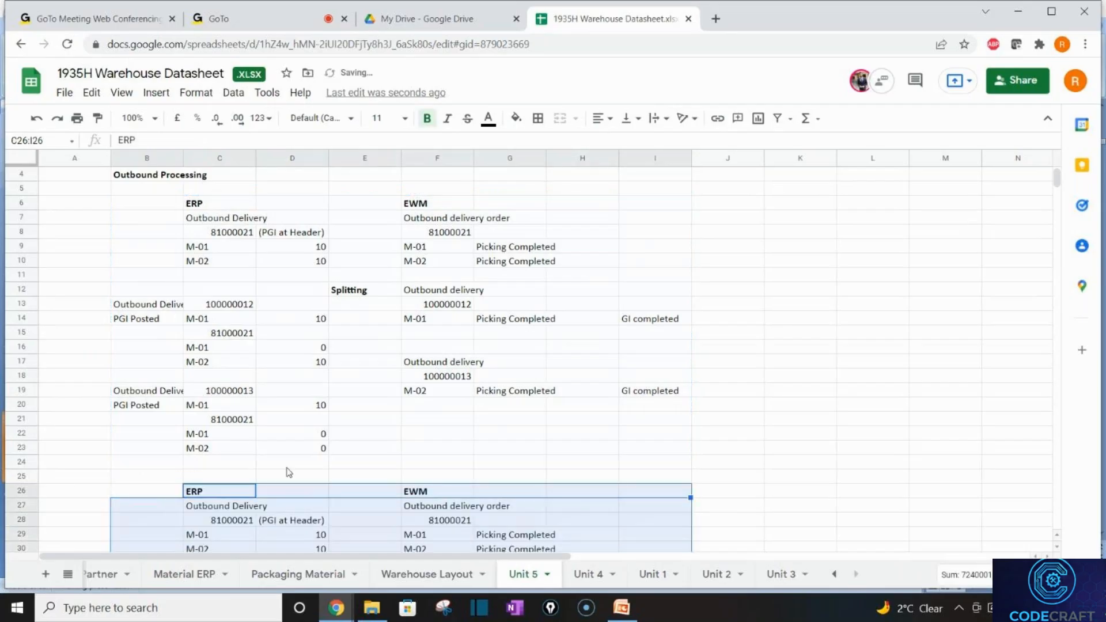
Clear the "Splitting" label from E32 in the copied example
left_click(288, 464)
left_click(325, 528)
key("Down")
key("Down")
key("Down")
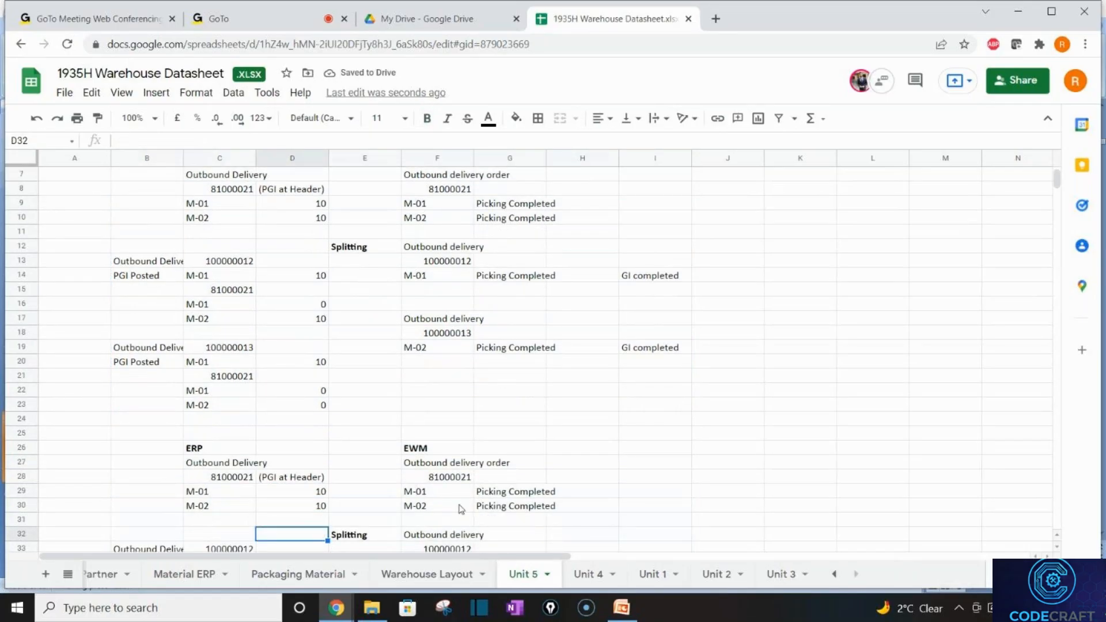
left_click(392, 535)
key("Delete")
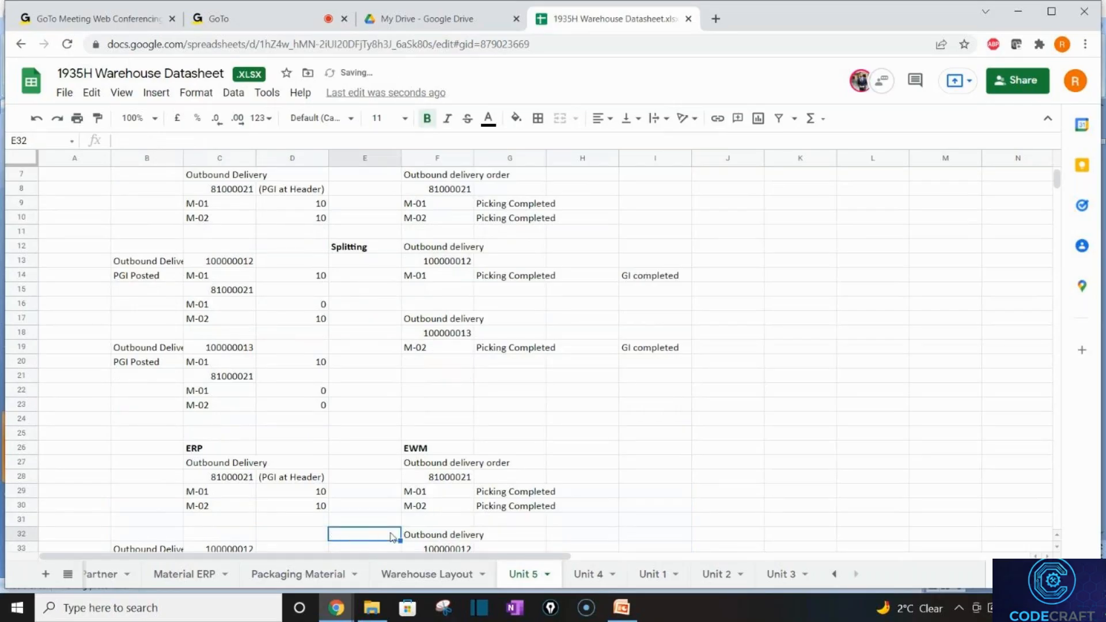
Delete rows 35 to 38 from the copied example
key("Down")
key("Down")
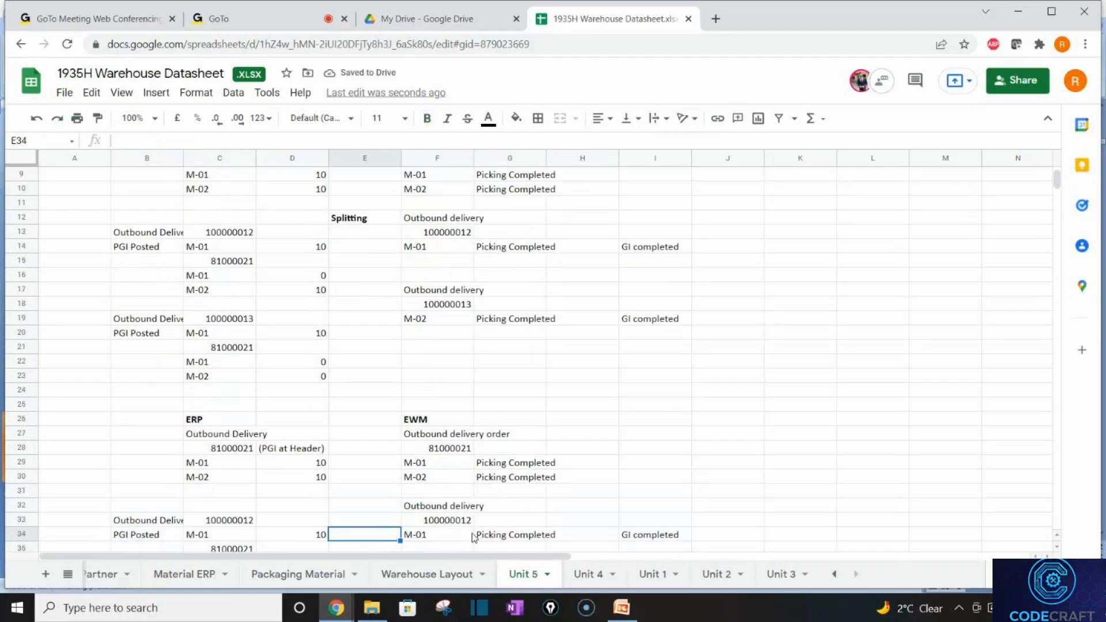
key("Down")
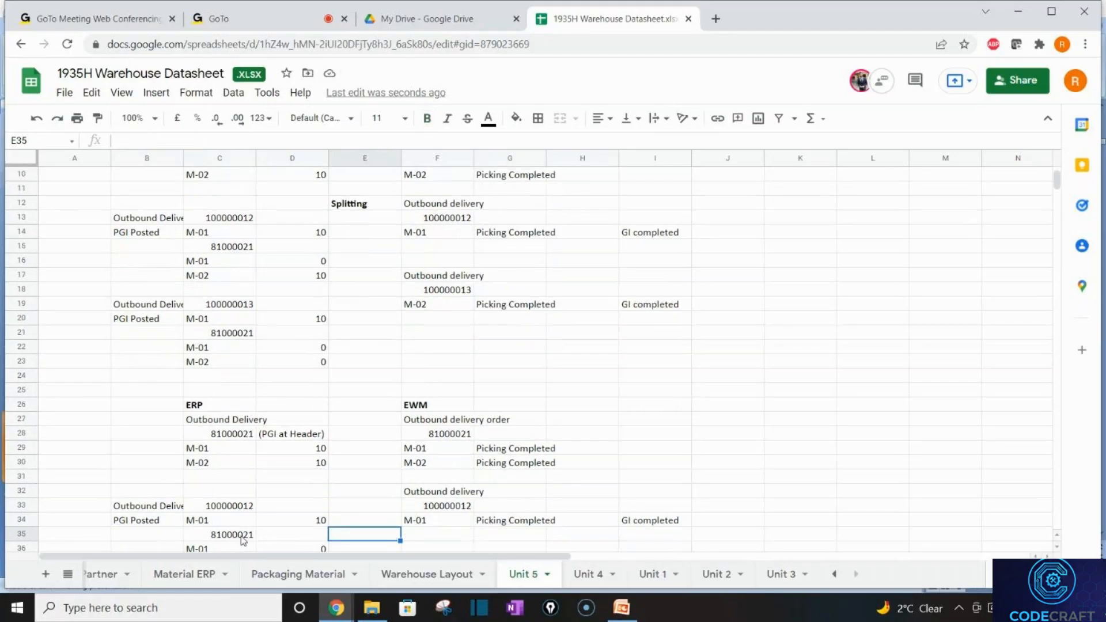
left_click(243, 540)
key("Down")
key("Down")
key("Down")
key("Down")
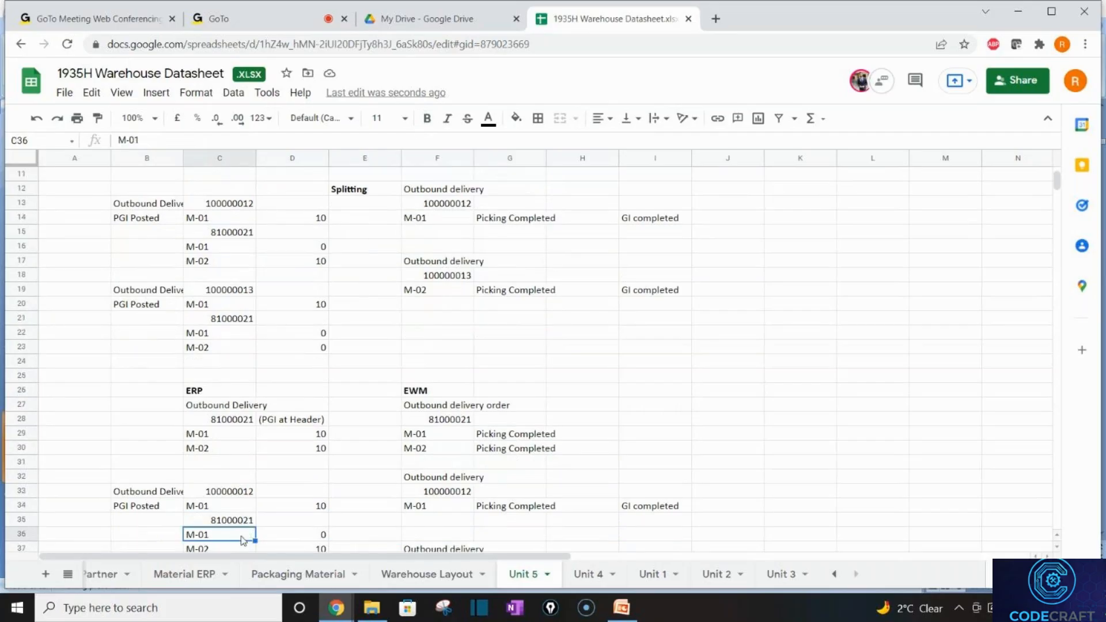
key("Down")
key("Down")
key("Down")
key("Down")
key("Down")
key("Down")
key("Down")
key("Down")
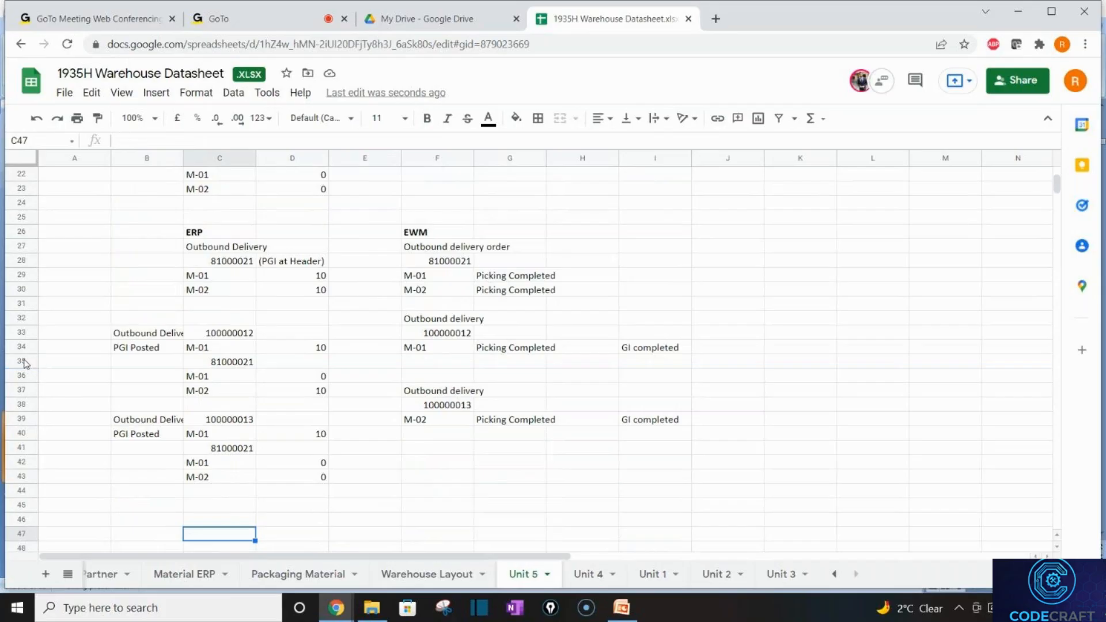
left_click(23, 360)
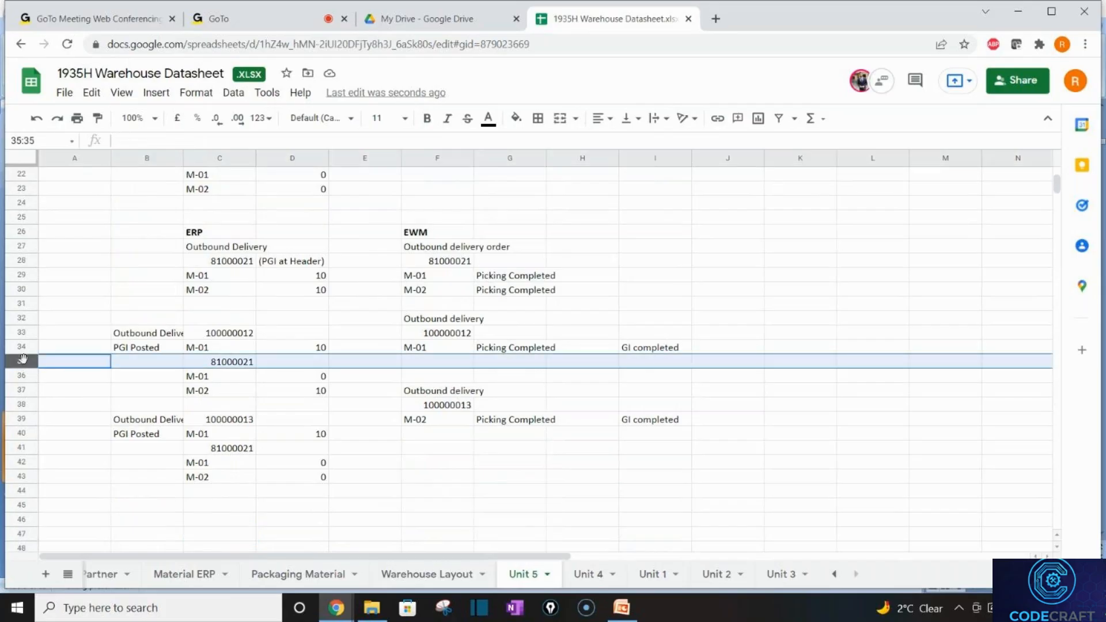
key("shift+Down")
key("shift+Down")
key("shift+Down")
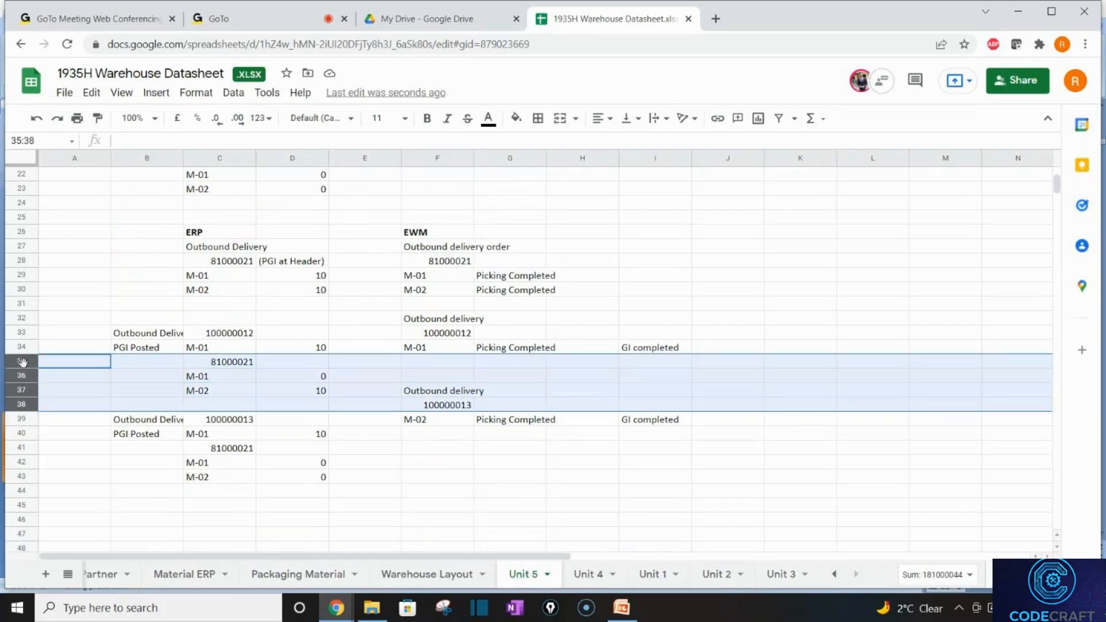
right_click(22, 362)
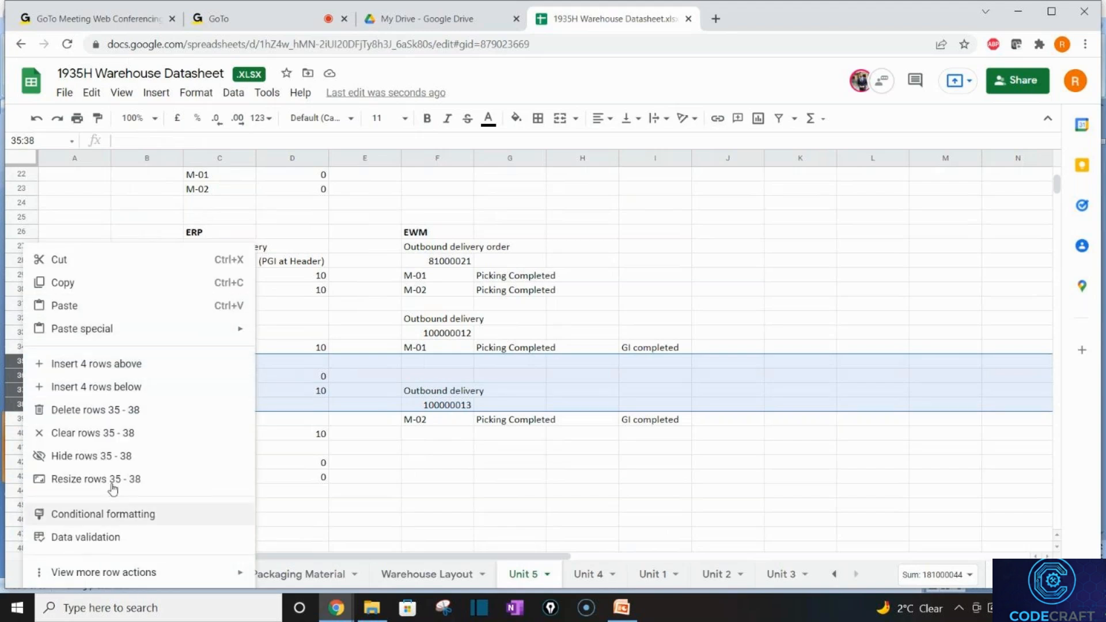
left_click(84, 410)
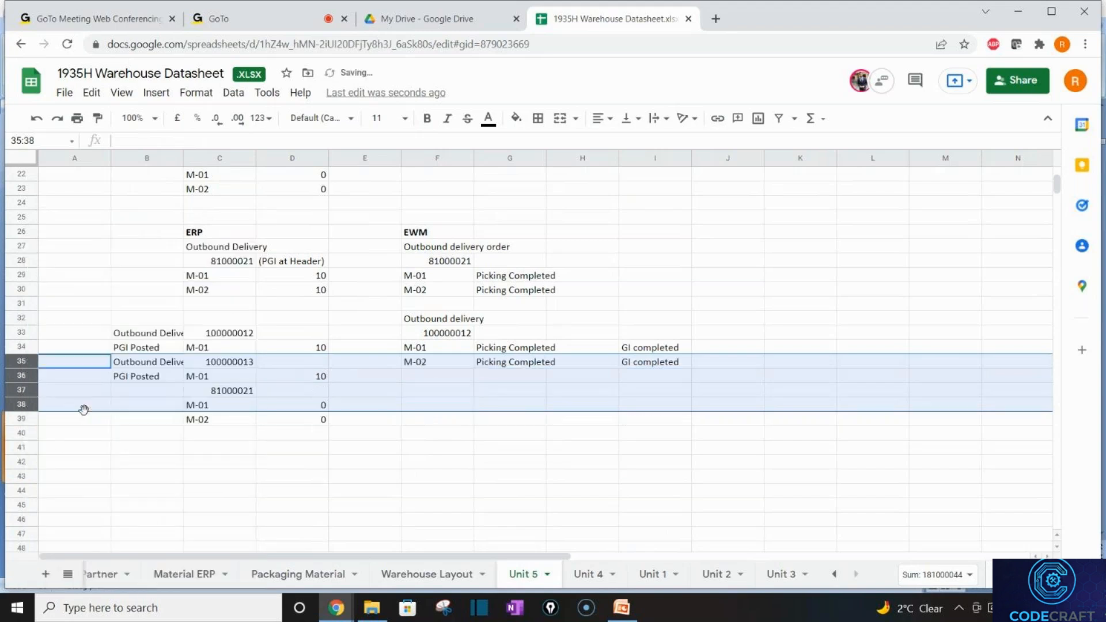
Copy the original ERP delivery number with its M-01 and M-02 items from C37:D39 over the split delivery at C33
left_click(459, 335)
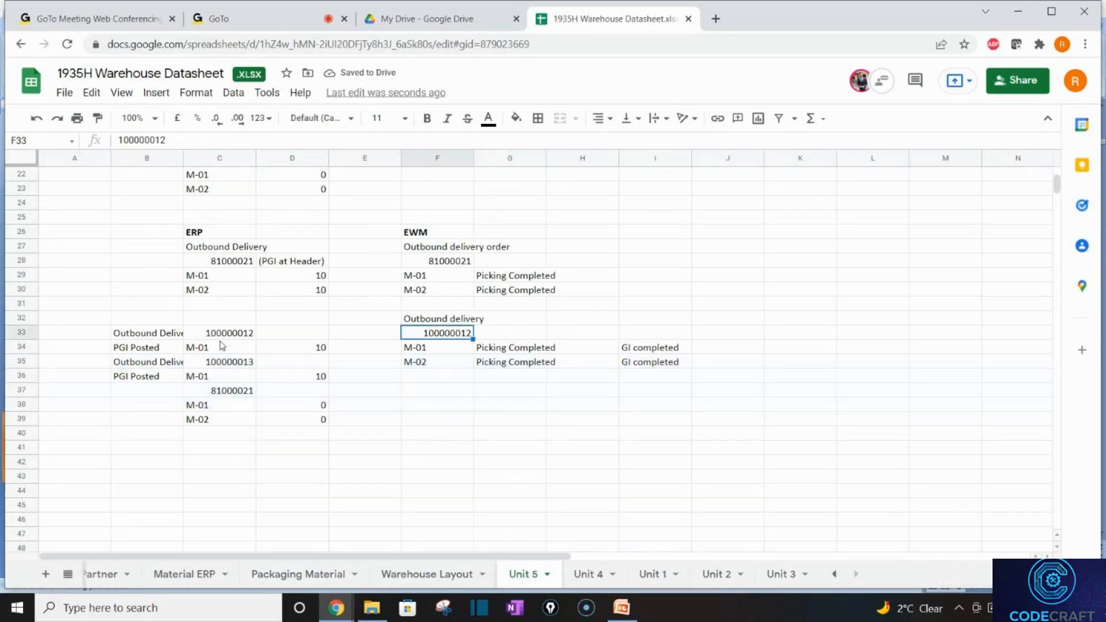
left_click(221, 398)
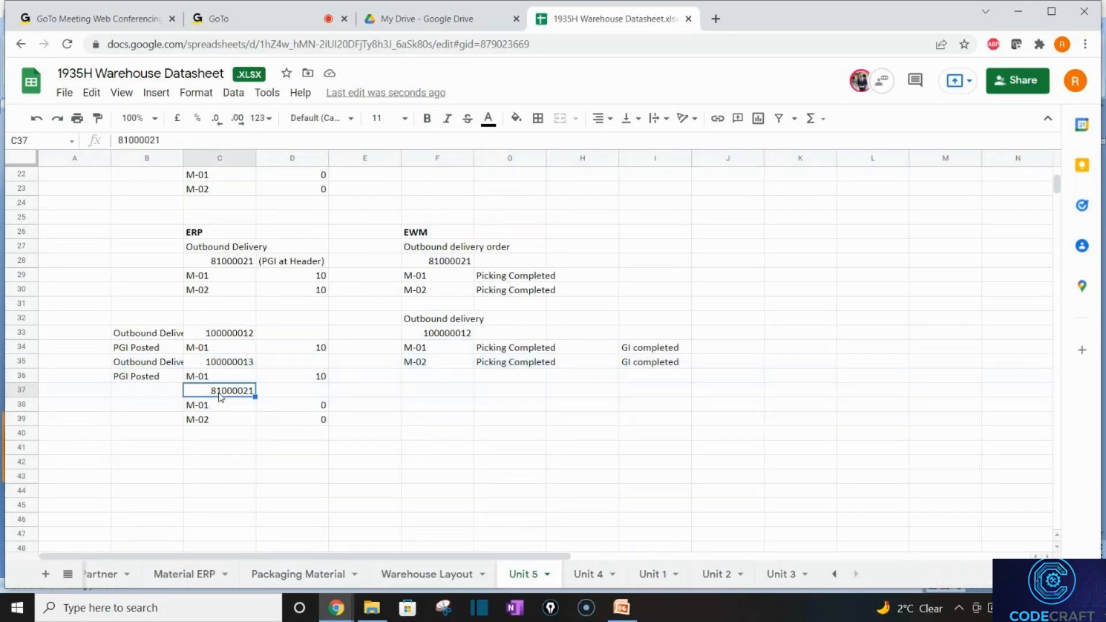
key("shift+Right")
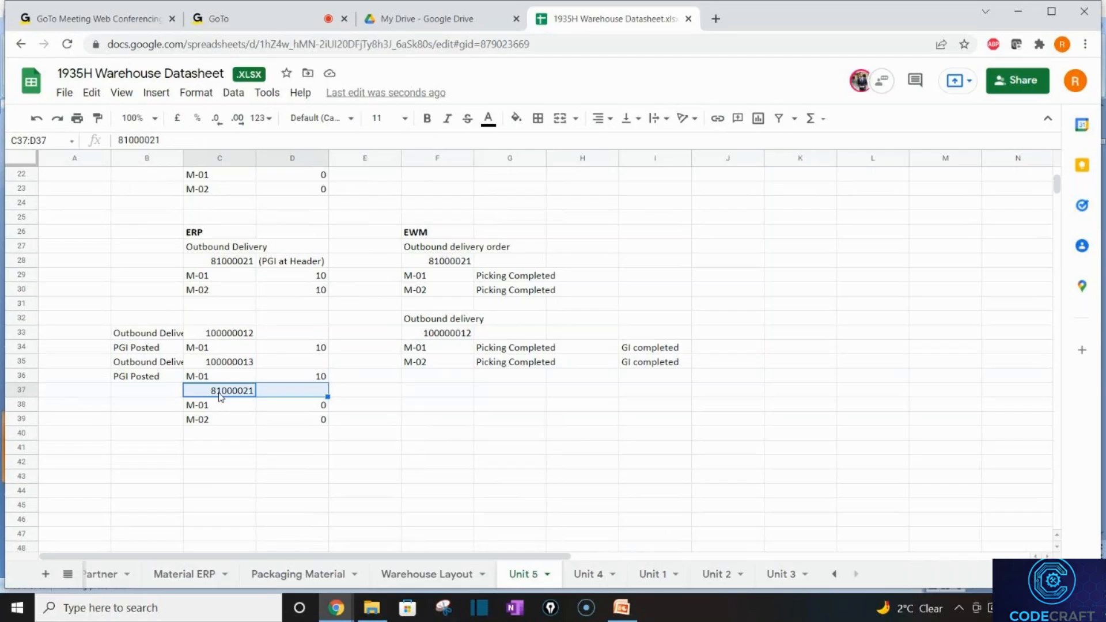
key("shift+Down")
key("shift+Down")
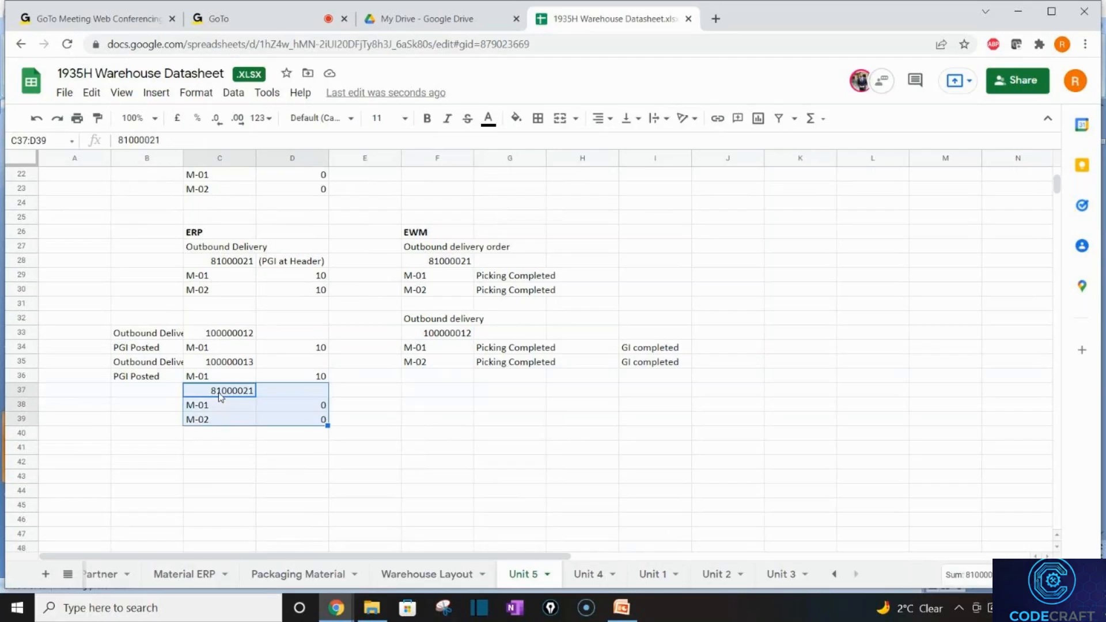
key("ctrl+c")
left_click(236, 338)
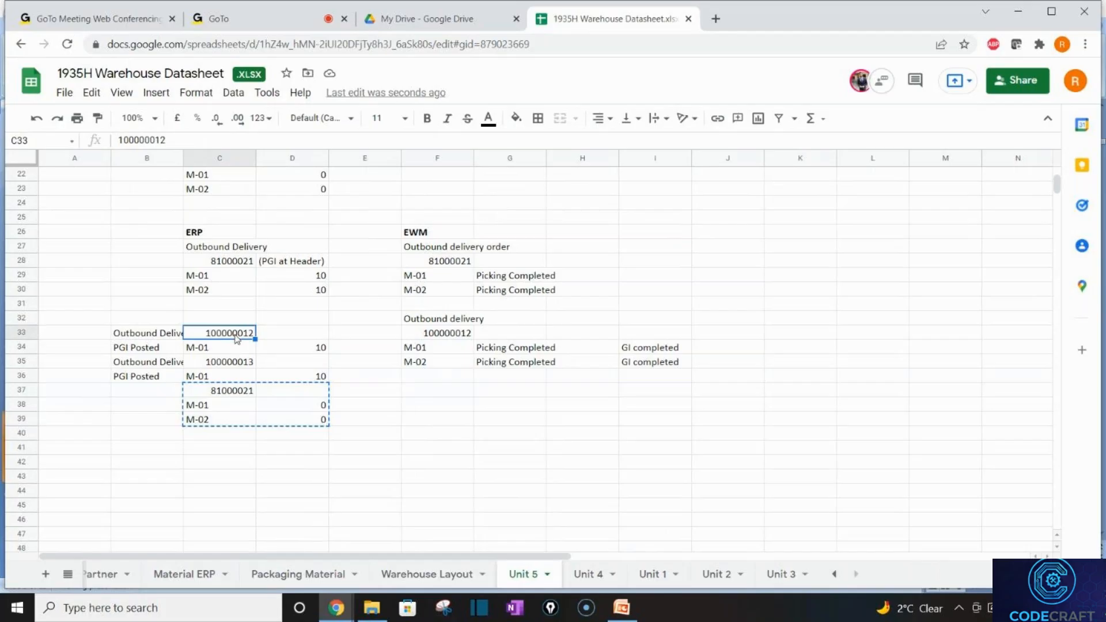
key("ctrl+v")
Clear the leftover split delivery entries in C36:D39 and their labels in B35:B36
left_click(202, 382)
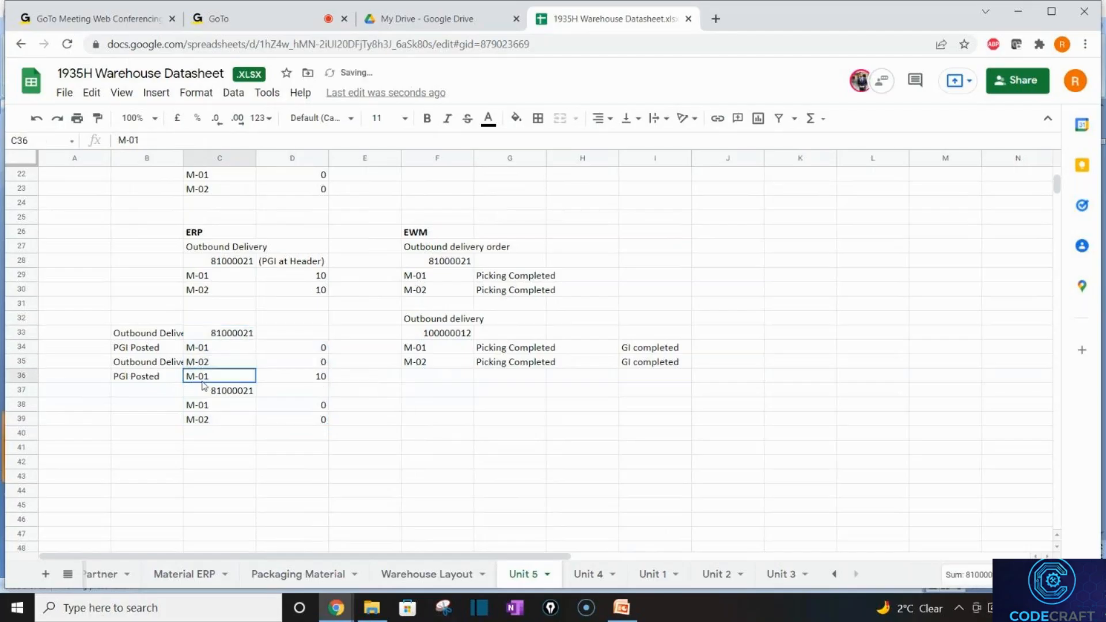
key("shift+Right")
key("shift+Down")
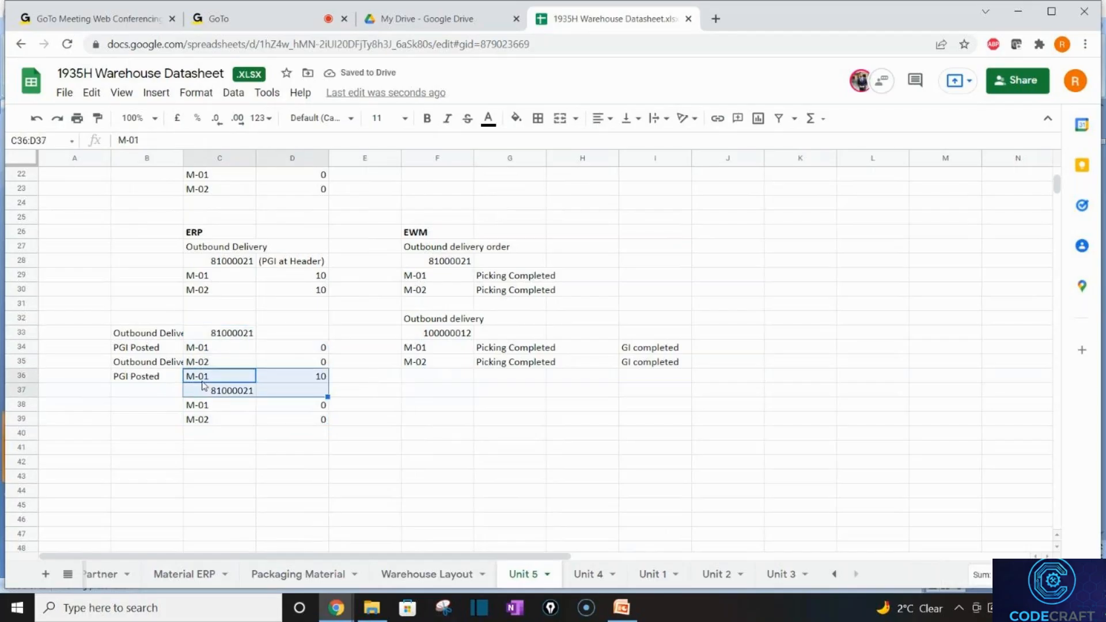
key("shift+Down")
key("shift+Down")
key("Delete")
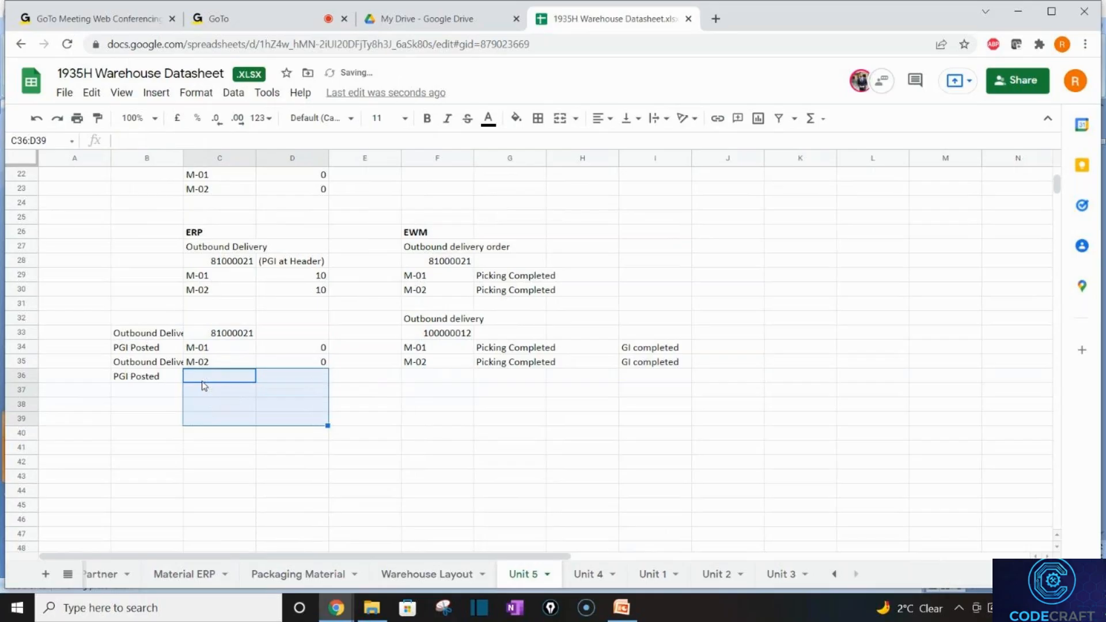
left_click(141, 355)
key("shift+Down")
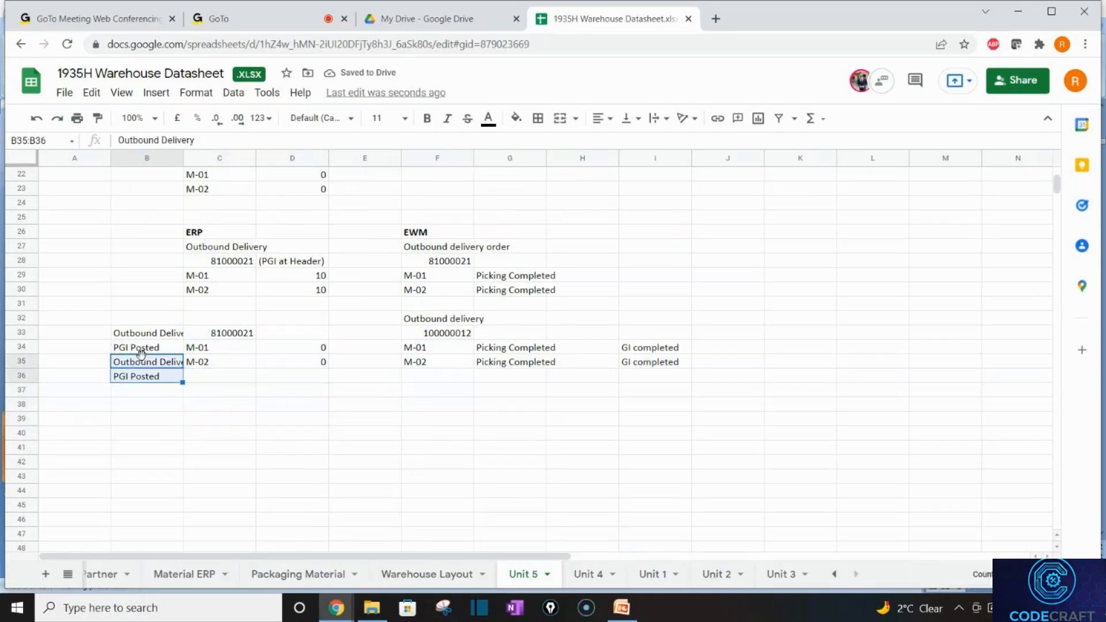
key("Delete")
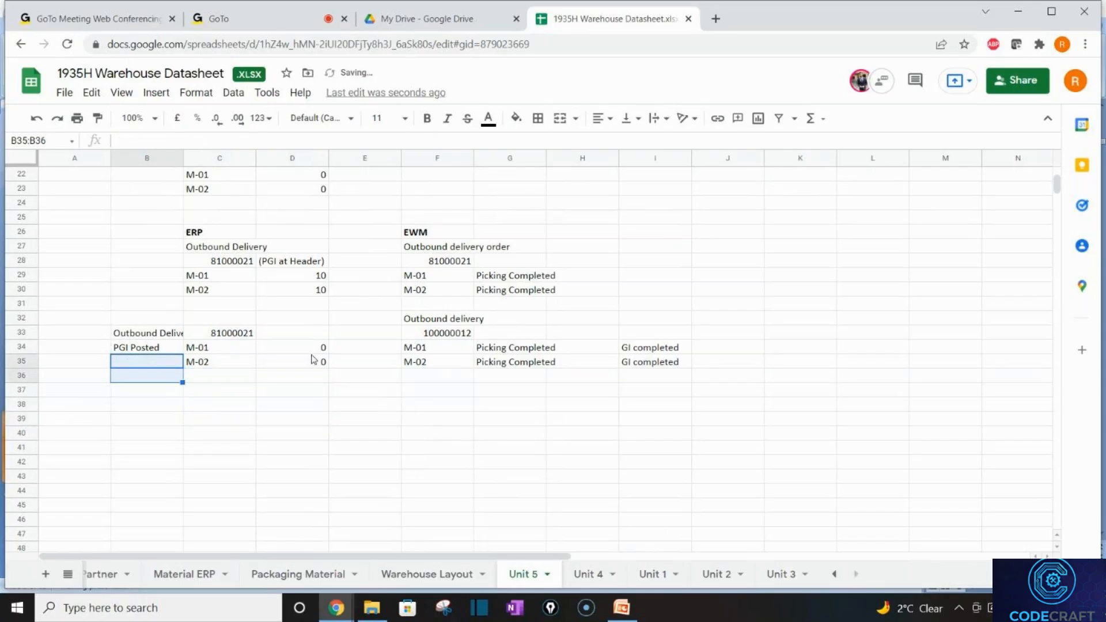
Set the M-01 and M-02 quantities in D34 and D35 to 10 each
left_click(312, 353)
type("10")
key("Return")
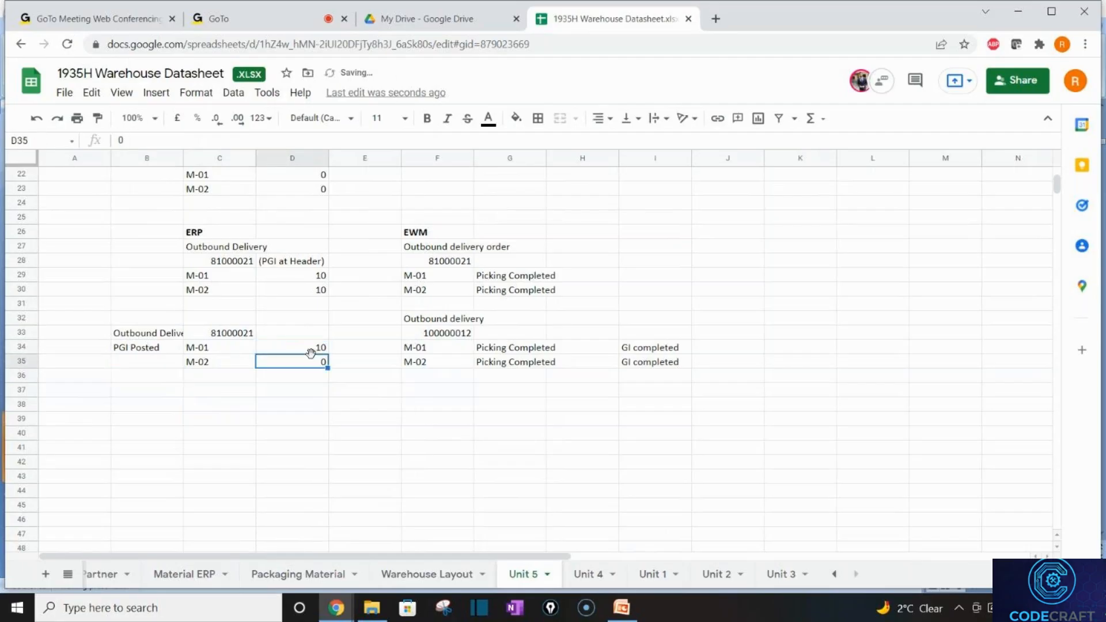
type("10")
key("Return")
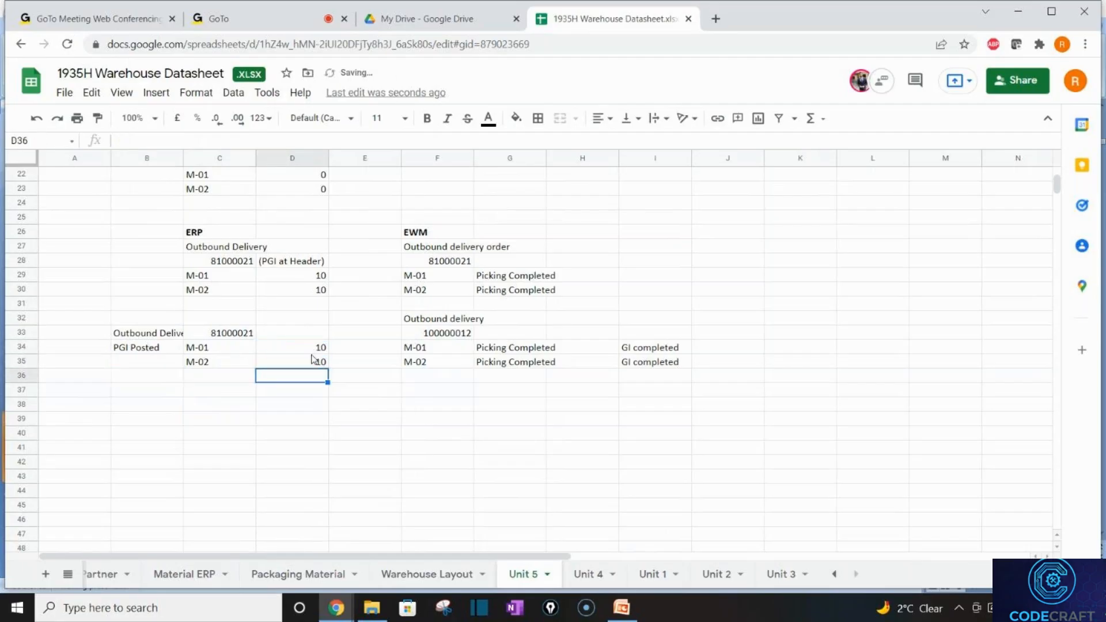
Replace the EWM outbound delivery number in F33 with a copy of the delivery order number from F28
left_click(455, 264)
key("ctrl+c")
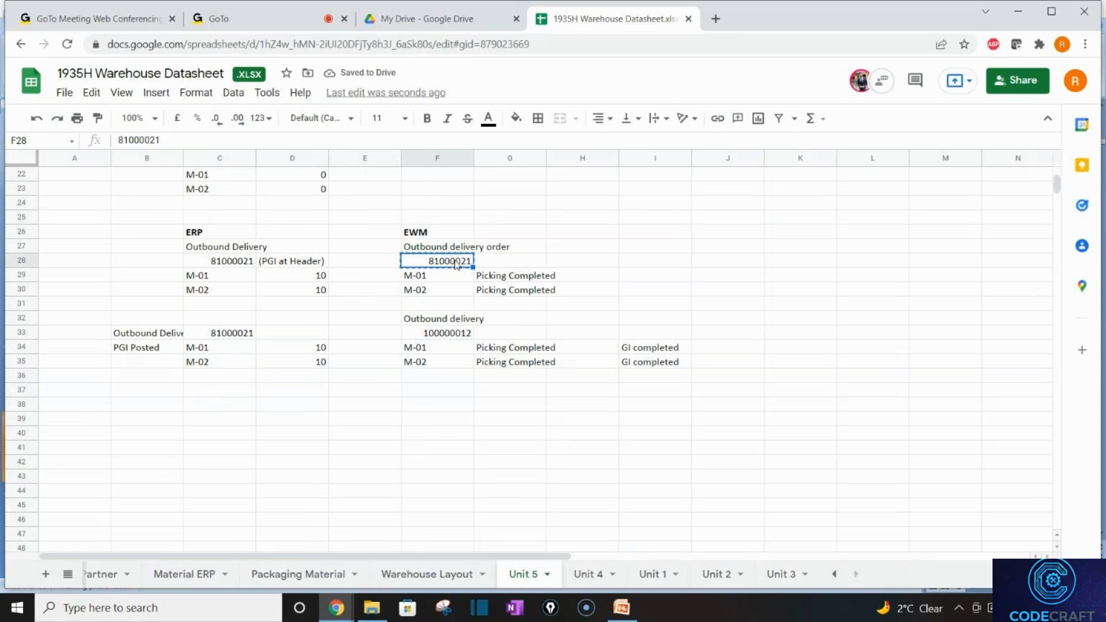
left_click(458, 339)
key("ctrl+v")
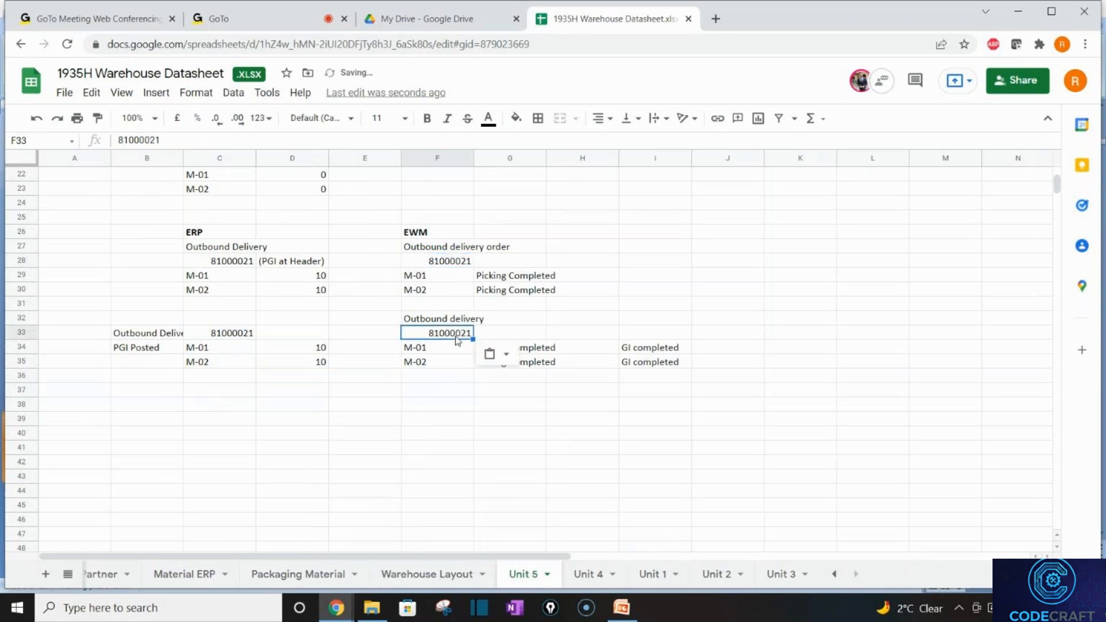
Add the bold heading "Full Goods Issue" in B25 above the second ERP and EWM example
left_click(147, 221)
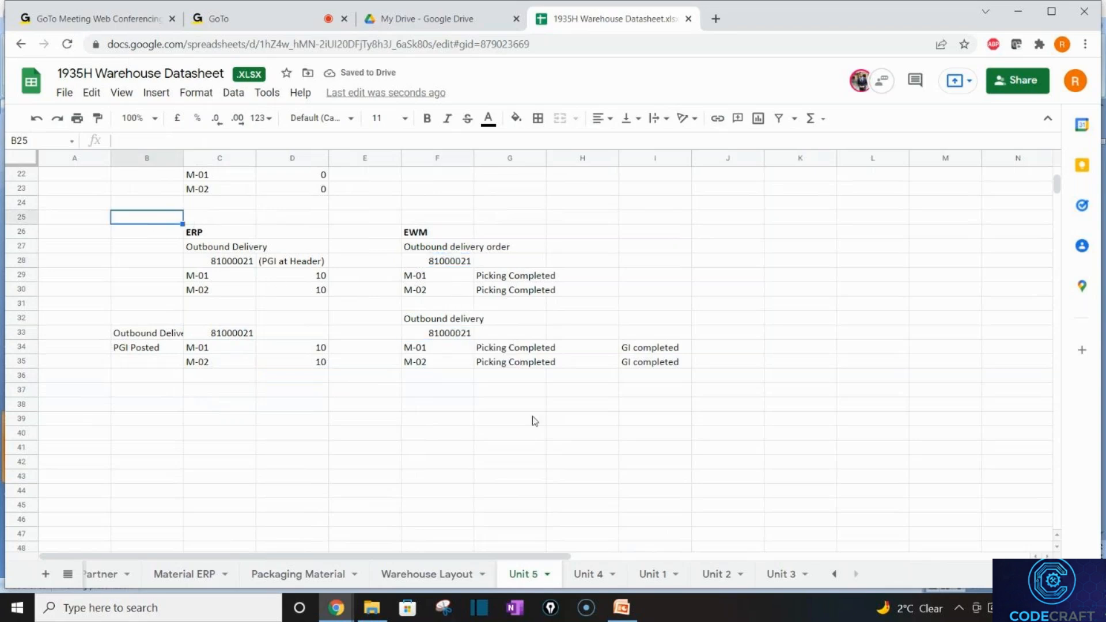
left_click(443, 338)
left_click(230, 335)
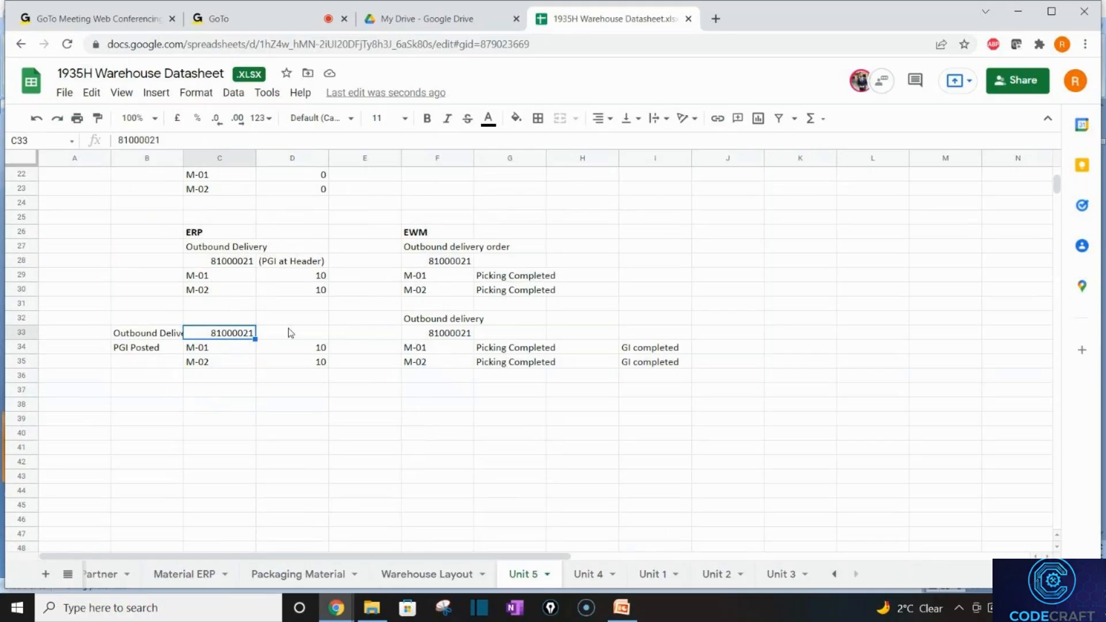
left_click(119, 221)
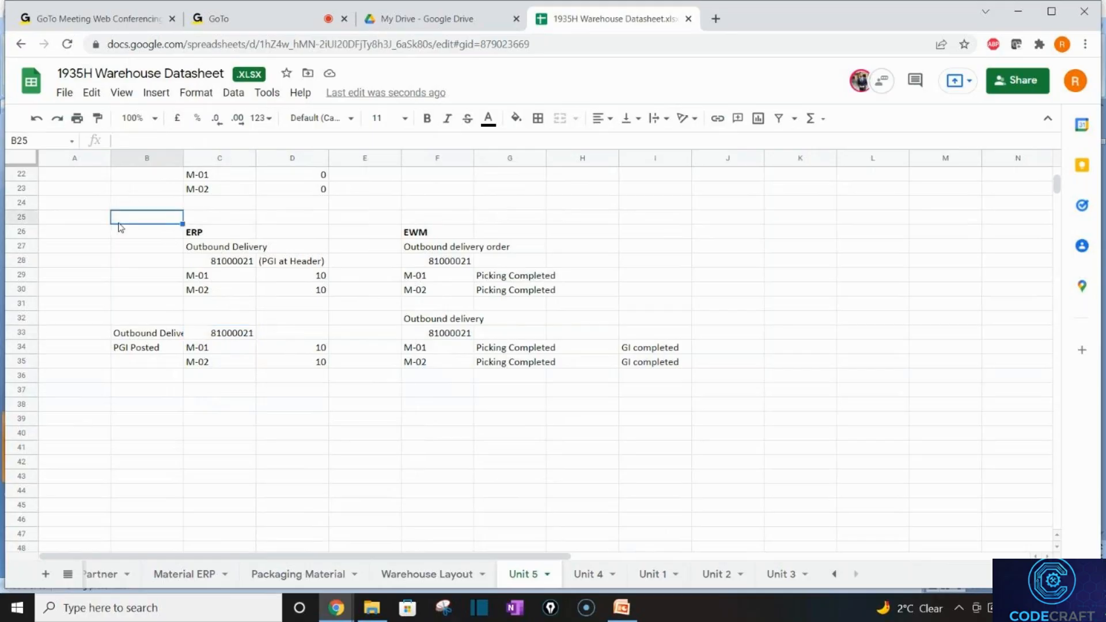
type("Full Go")
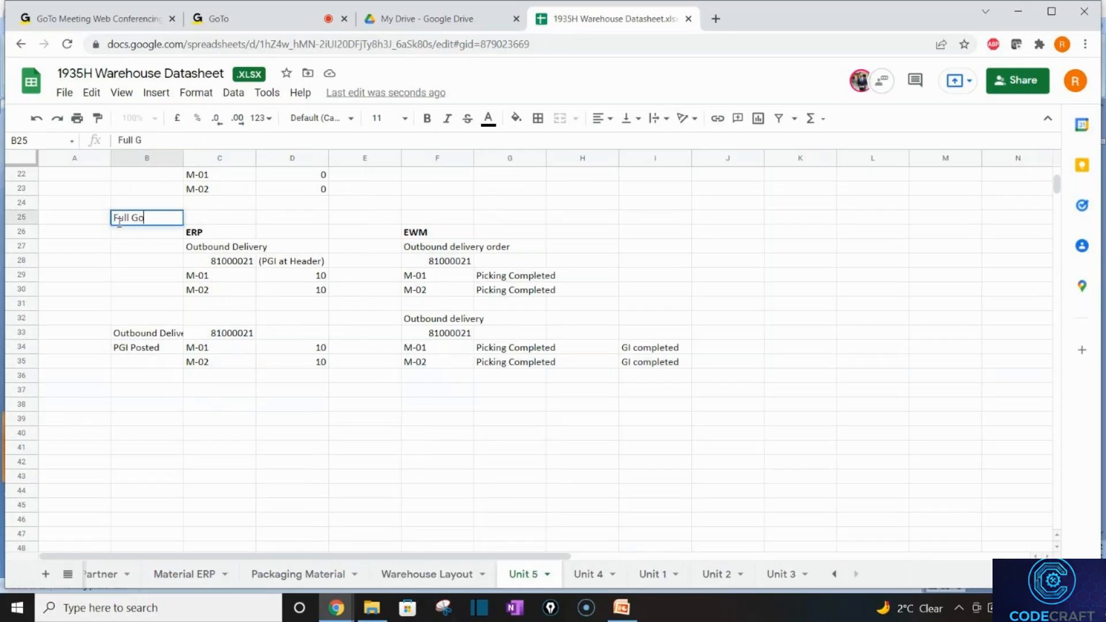
type("ods Issue")
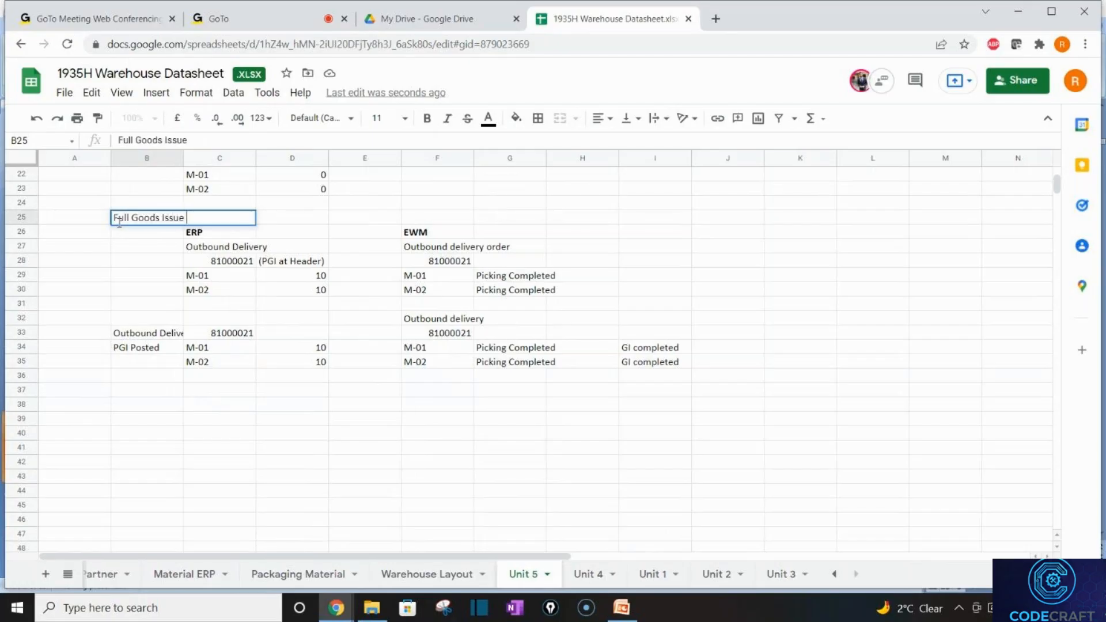
key("Tab")
left_click(142, 221)
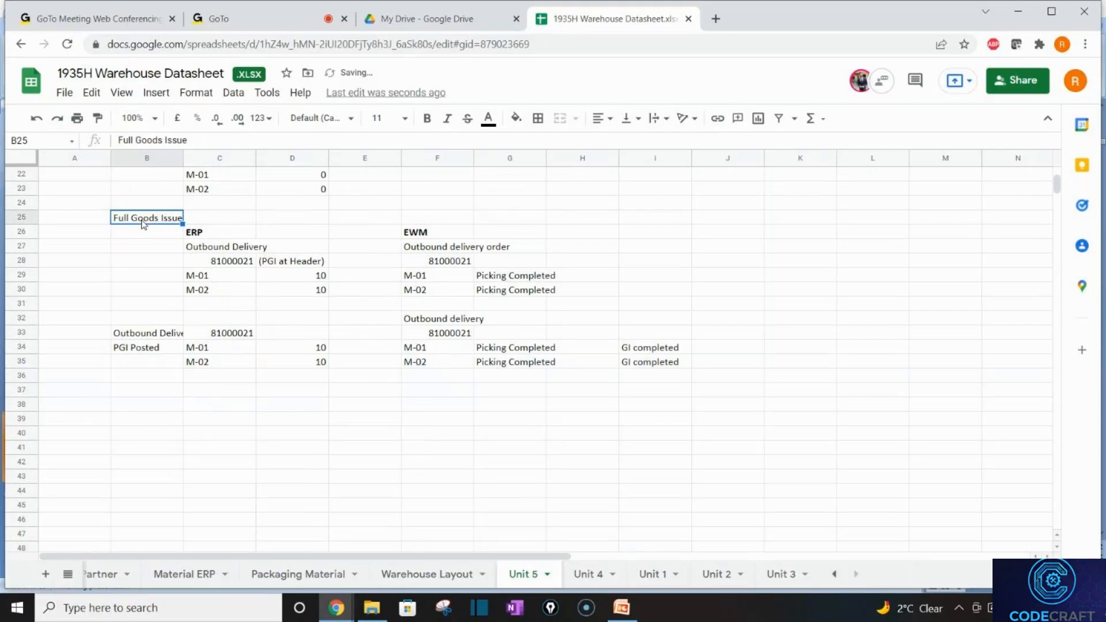
key("ctrl+b")
Add the bold heading "Partial Goods Issue" in B5 above the delivery split example
key("Up")
key("Up")
key("Up")
key("Up")
key("Up")
key("Up")
key("Up")
key("Up")
key("Up")
key("Up")
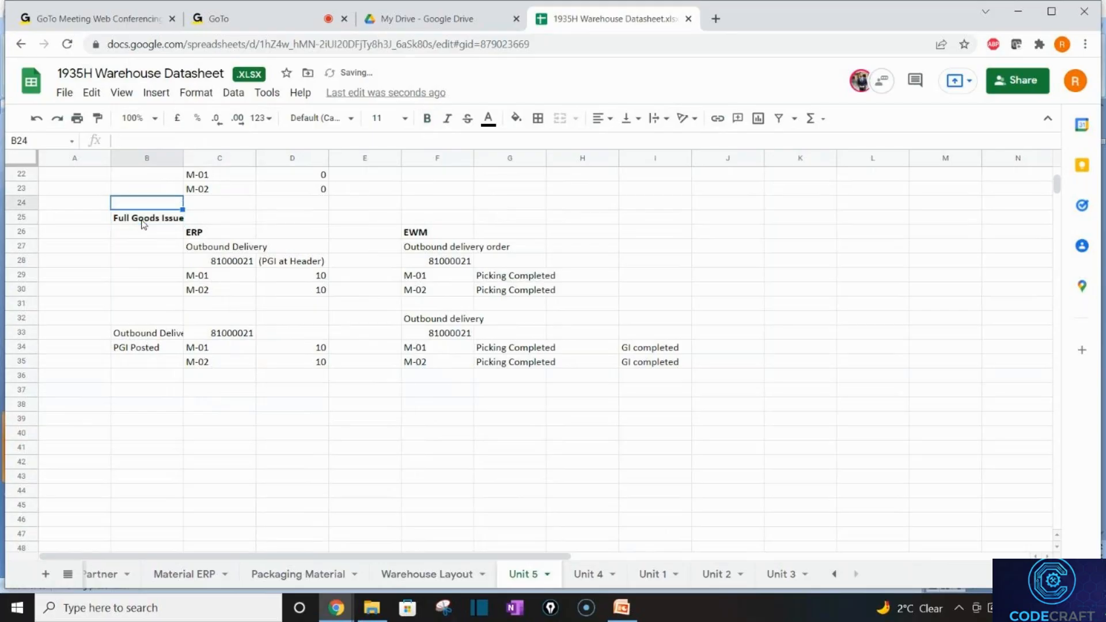
key("Up")
key("Up")
key("Up")
key("Up")
key("Up")
key("Up")
key("Up")
key("Up")
key("Up")
key("Up")
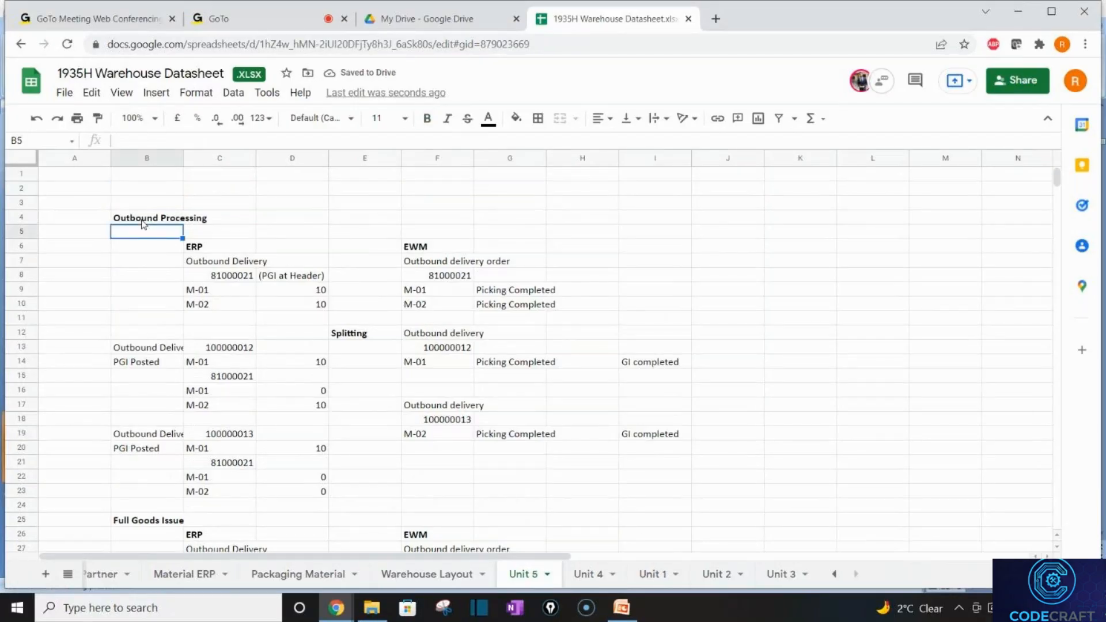
type("Part")
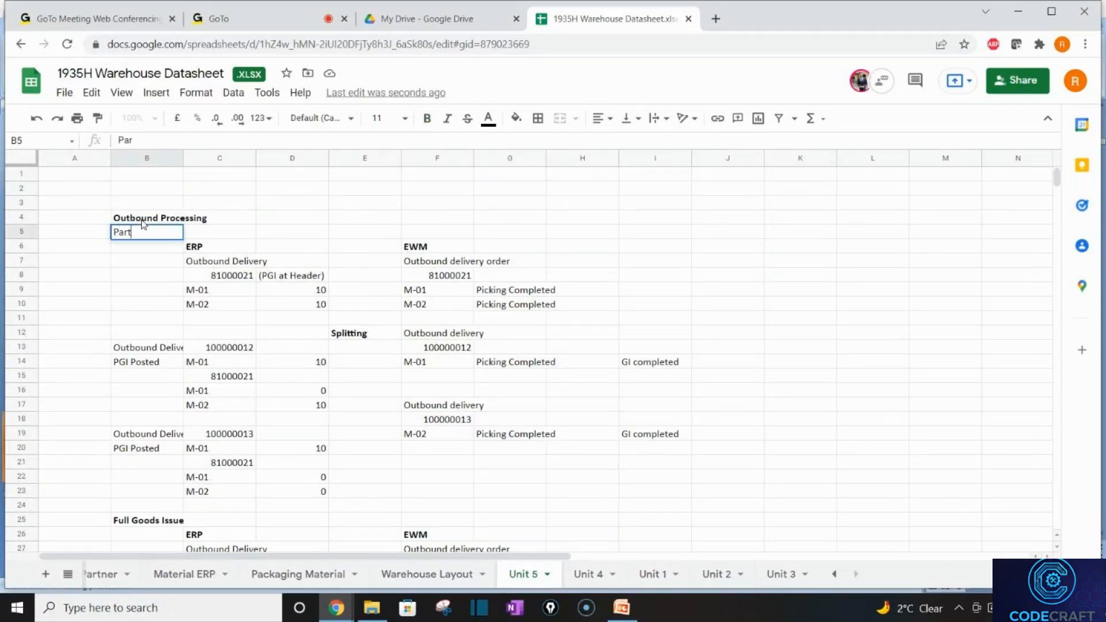
type("ial Goods Issue")
key("Return")
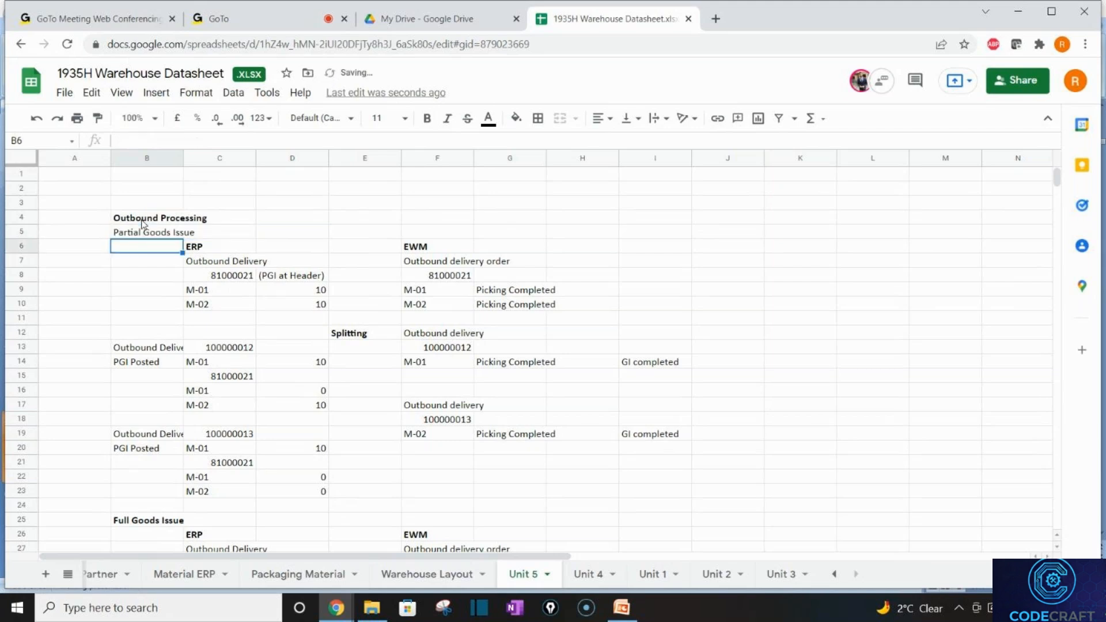
left_click(144, 229)
key("ctrl+b")
Move the "Outbound Processing" heading from B4 up to B2
key("Up")
key("ctrl+c")
key("Up")
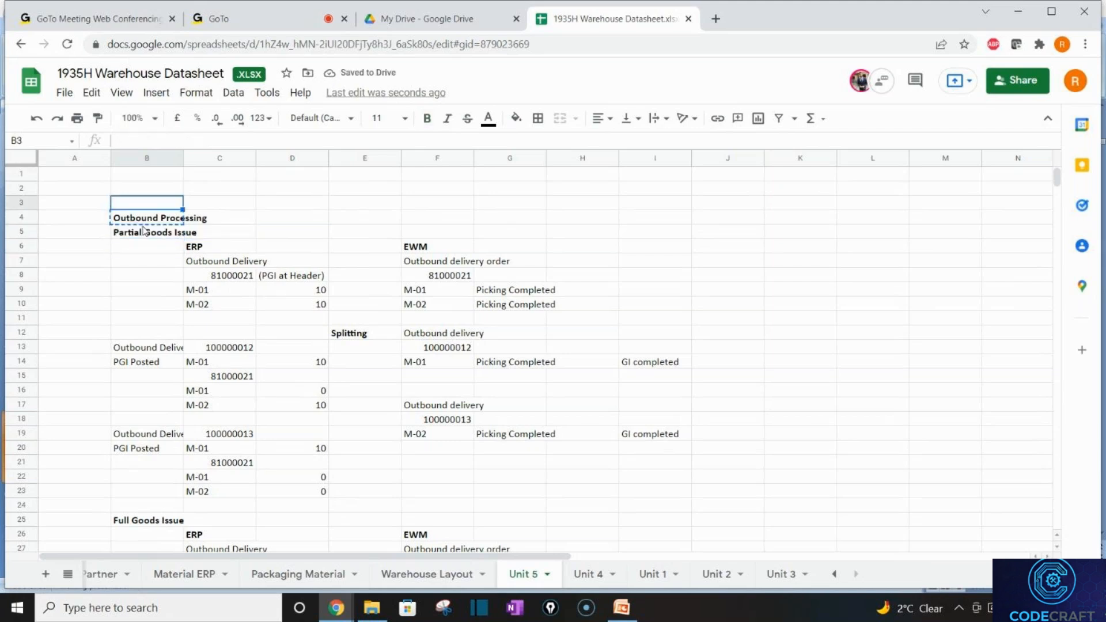
key("Up")
key("ctrl+b")
key("Down")
key("Down")
key("ctrl+c")
key("Up")
key("Up")
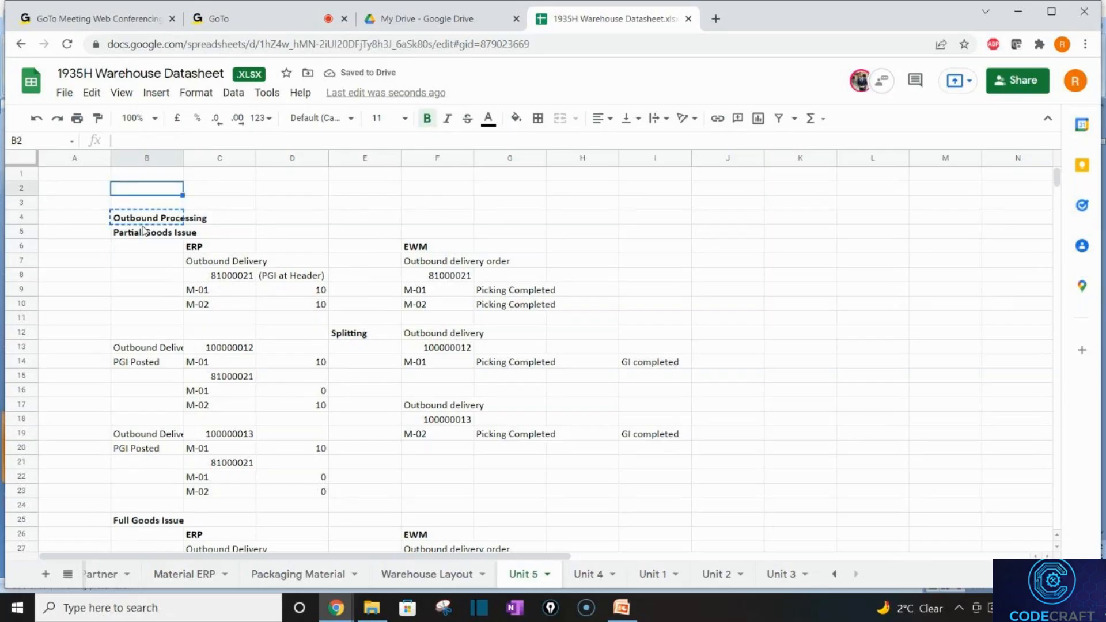
key("ctrl+v")
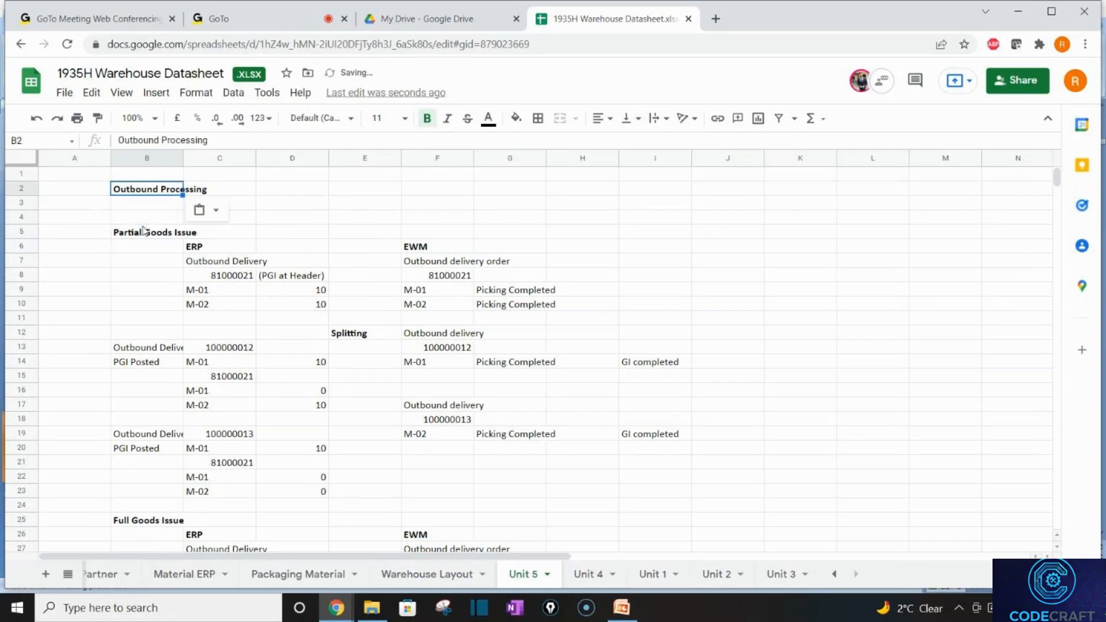
Compare the EWM delivery order number in F28 with the outbound delivery number in F33 of the full goods issue example
left_click(379, 348)
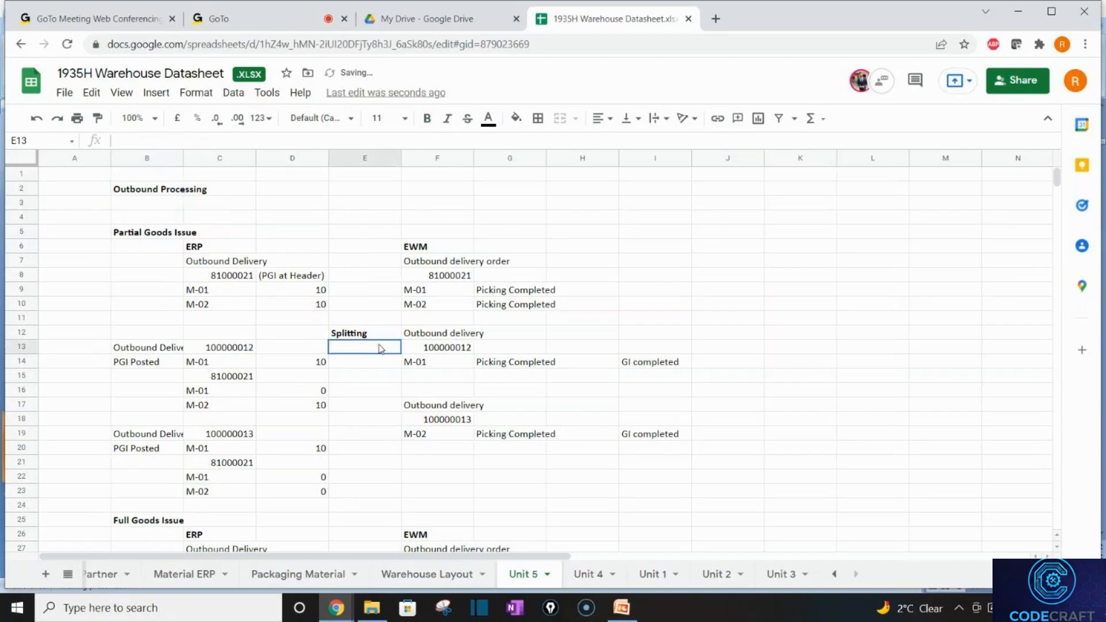
key("Down")
key("Down")
key("Down")
key("Down")
key("Down")
key("Down")
key("Down")
key("Down")
key("Down")
key("Down")
key("Down")
key("Down")
key("Down")
key("Down")
key("Down")
key("Down")
key("Down")
key("Down")
key("Down")
key("Down")
key("Down")
key("Down")
key("Down")
key("Down")
key("Down")
key("Down")
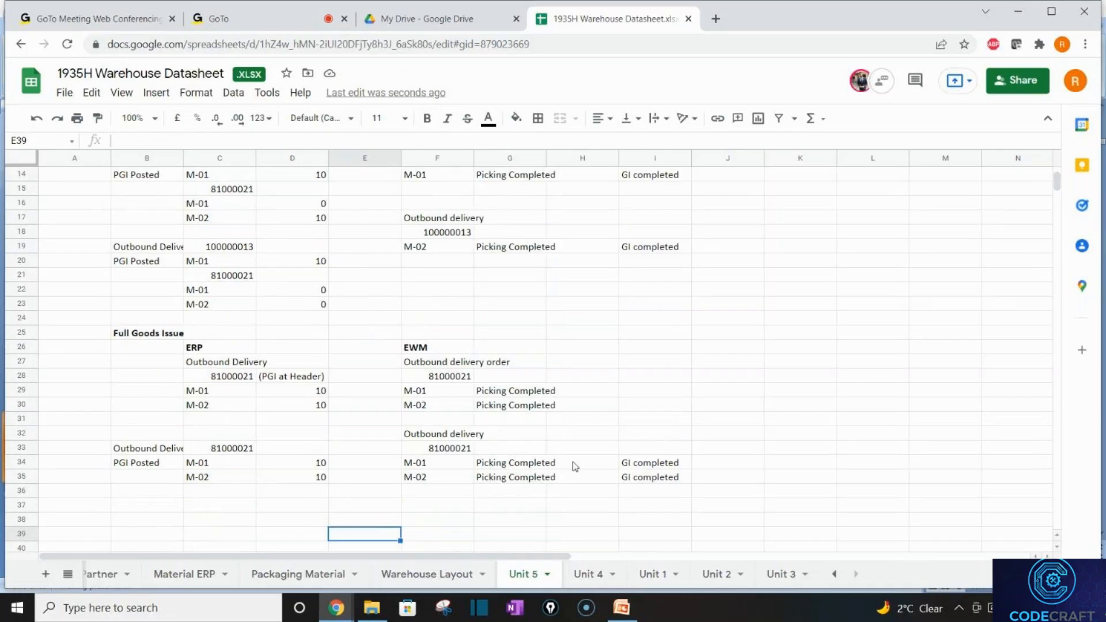
left_click(465, 440)
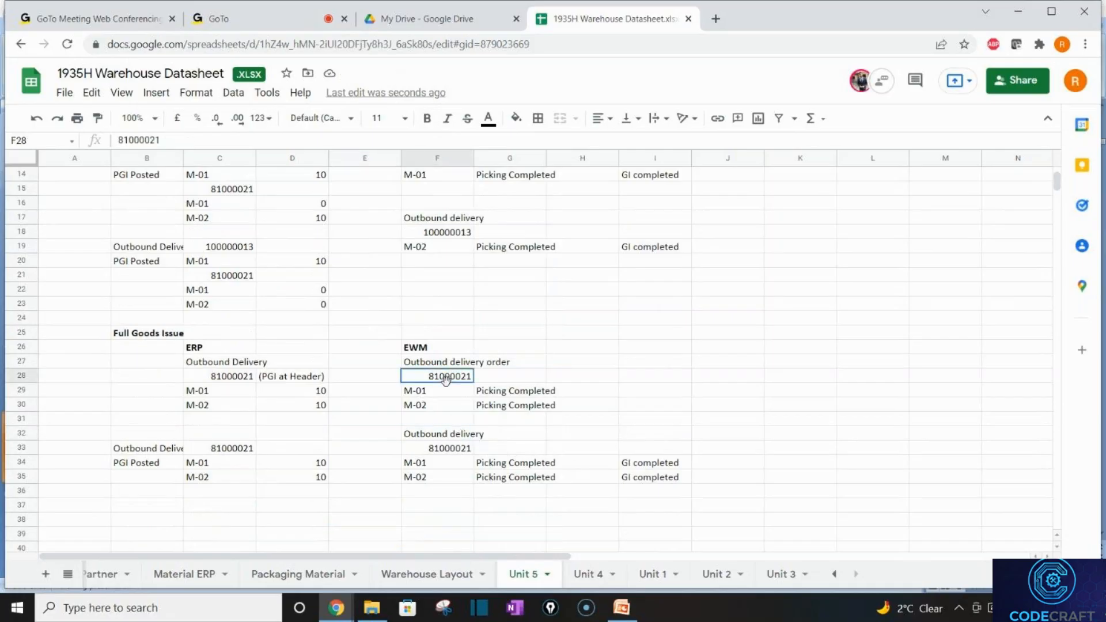
left_click(448, 382)
left_click(451, 448)
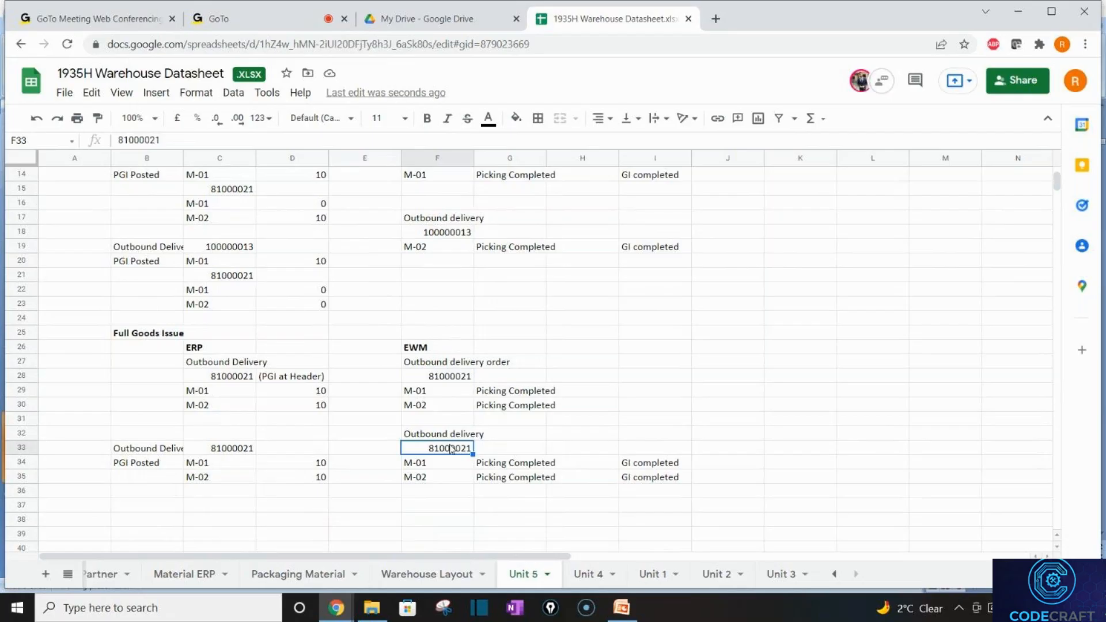
Review the splitting rows of the partial goods issue example against the full goods issue example below it
key("Up")
key("Up")
key("Up")
key("Up")
key("Up")
key("Up")
key("Up")
key("Up")
key("Up")
key("Up")
key("Up")
key("Up")
key("Up")
key("Up")
key("Up")
key("Up")
key("Up")
key("Up")
key("Up")
key("Up")
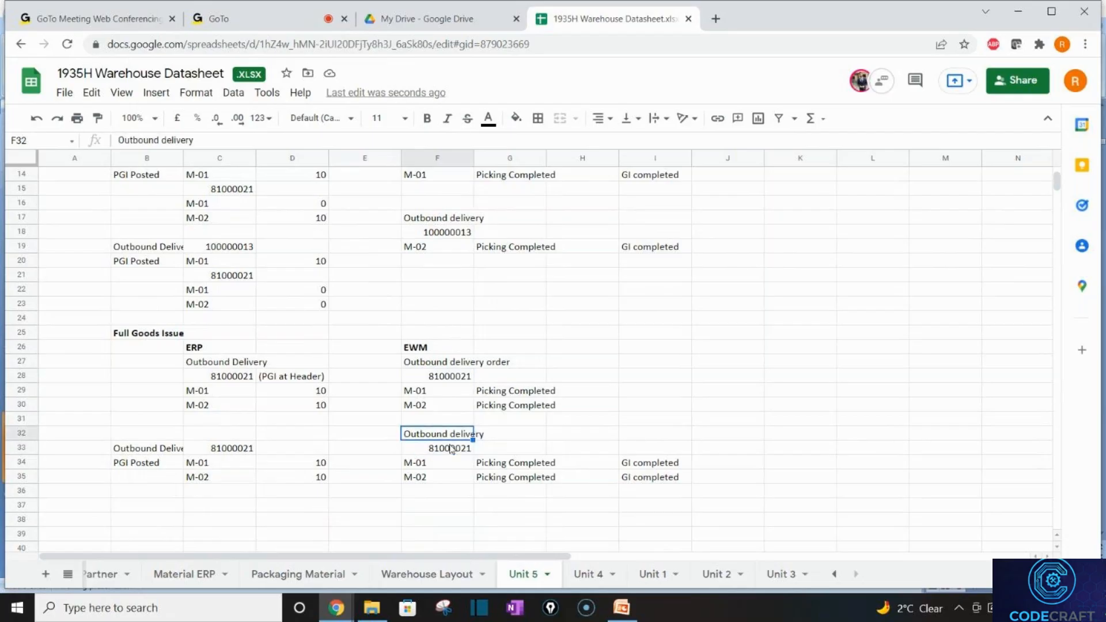
key("Up")
key("Up")
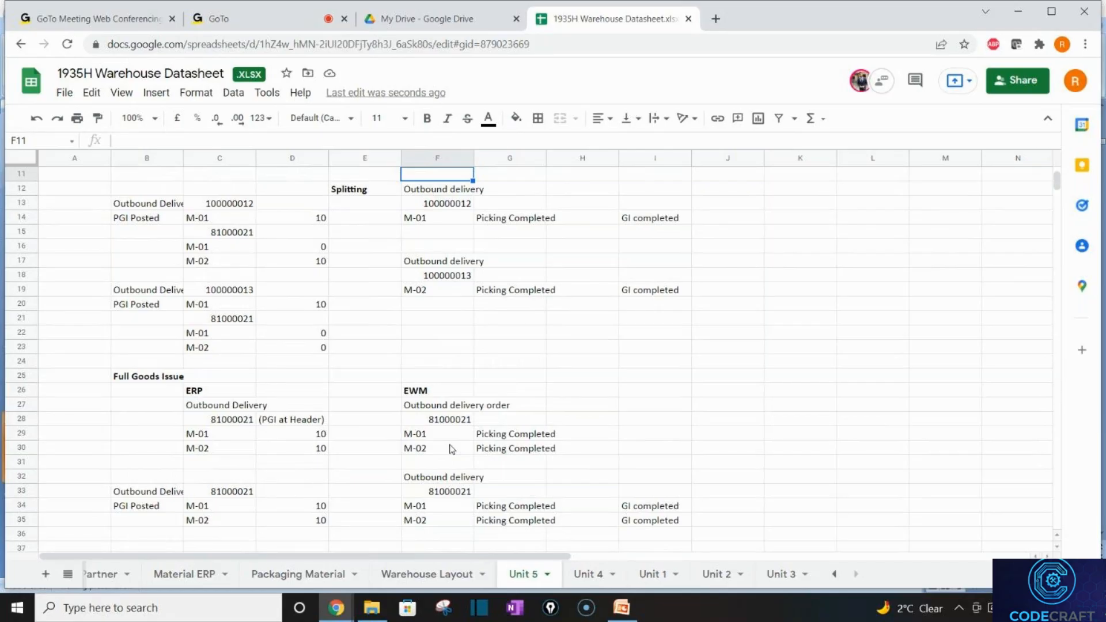
key("Down")
key("Down")
key("Down")
key("Down")
key("Down")
key("Down")
key("Down")
key("Down")
key("Down")
key("Down")
key("Down")
key("Down")
key("Down")
key("Down")
key("Down")
key("Down")
key("Down")
key("Down")
key("Down")
key("Down")
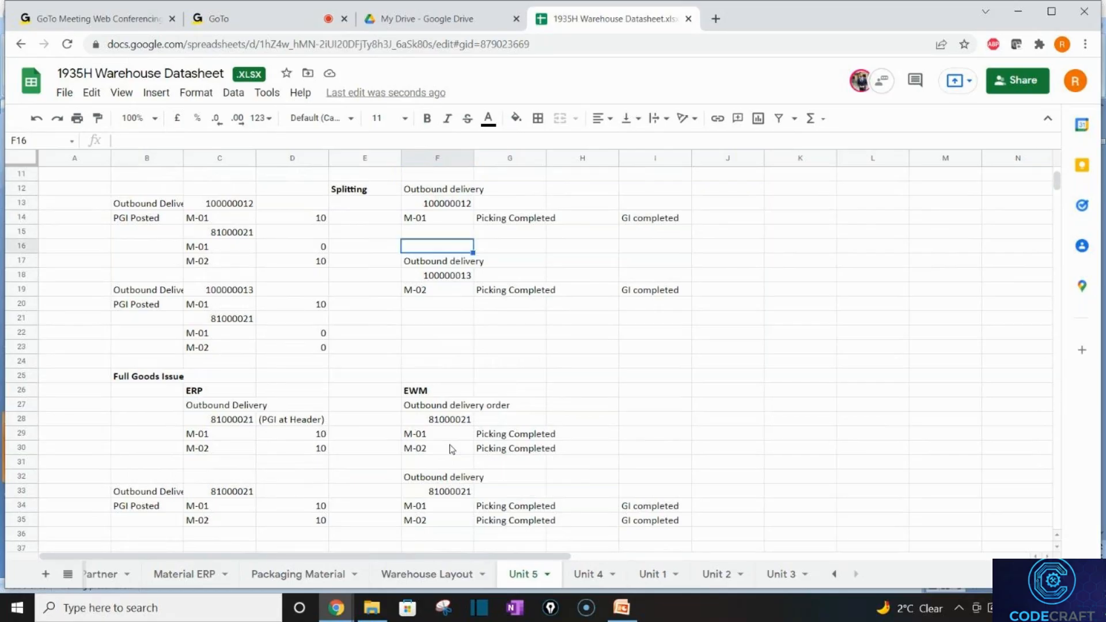
key("Up")
key("Up")
key("Up")
key("Up")
key("Up")
key("Up")
key("Up")
key("Up")
key("Up")
key("Up")
key("Up")
key("Up")
key("Up")
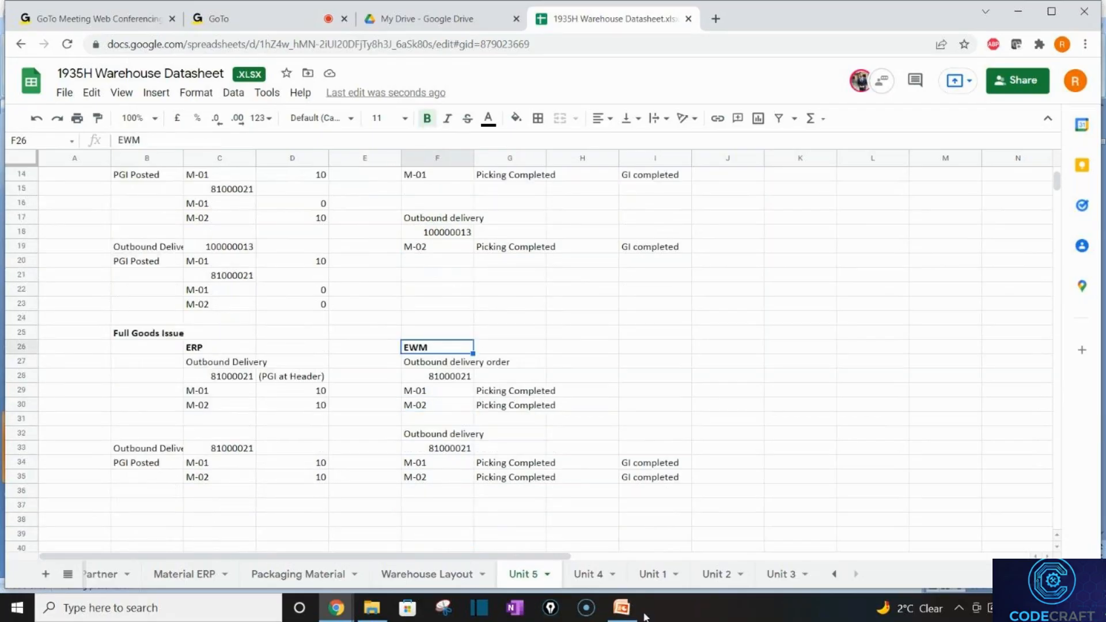
Check the Outbound Process - Documents slide in PowerPoint and return to the Warehouse Datasheet in Chrome
left_click(622, 608)
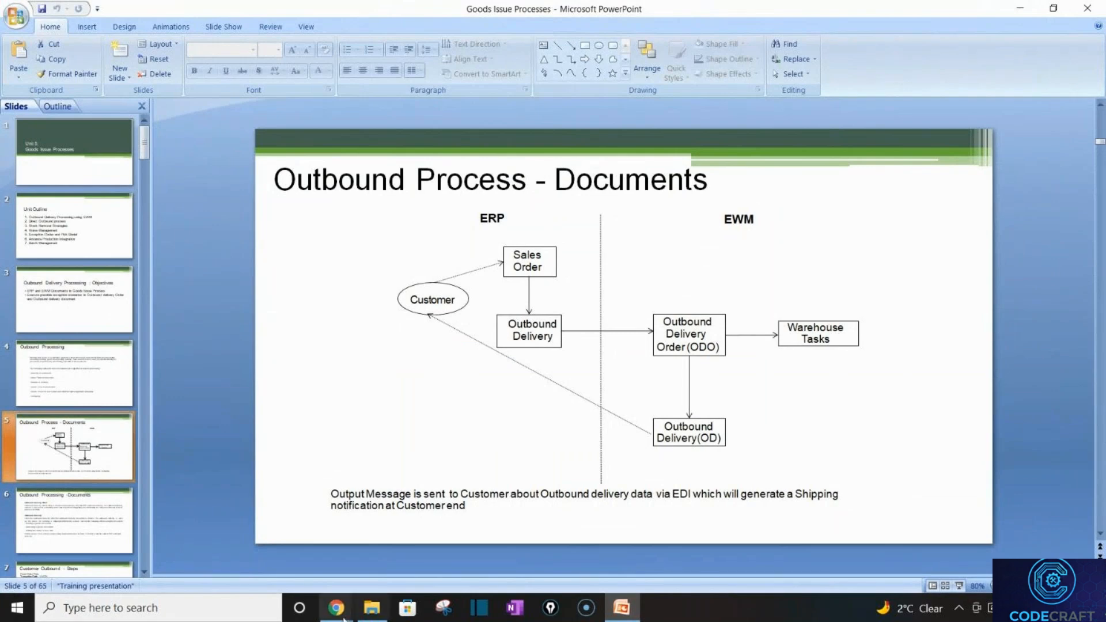
mouse_move(330, 609)
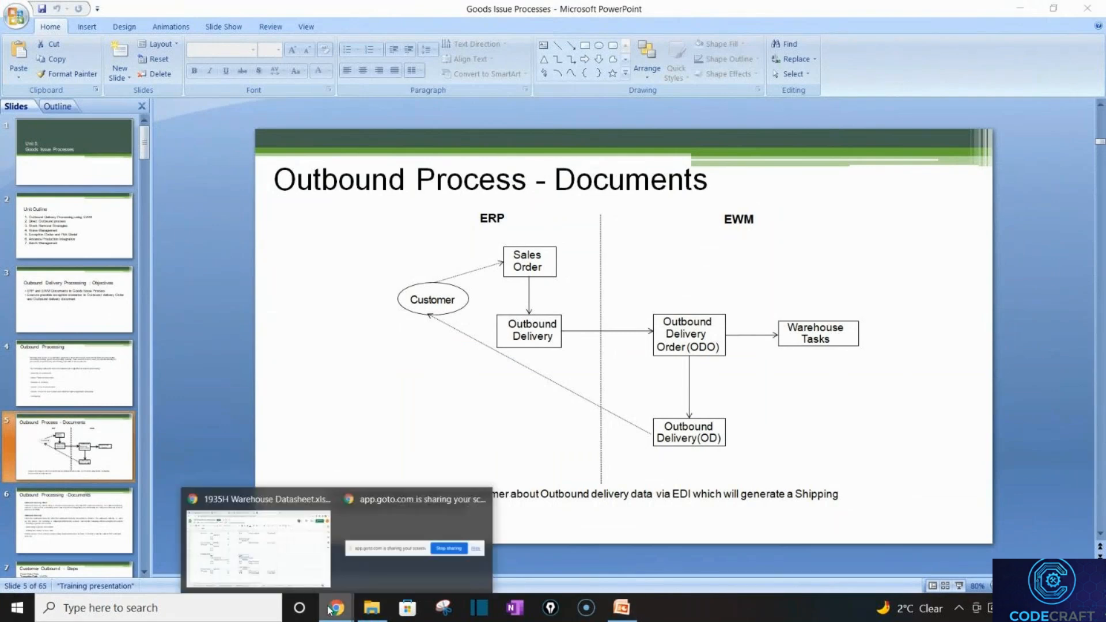
left_click(260, 542)
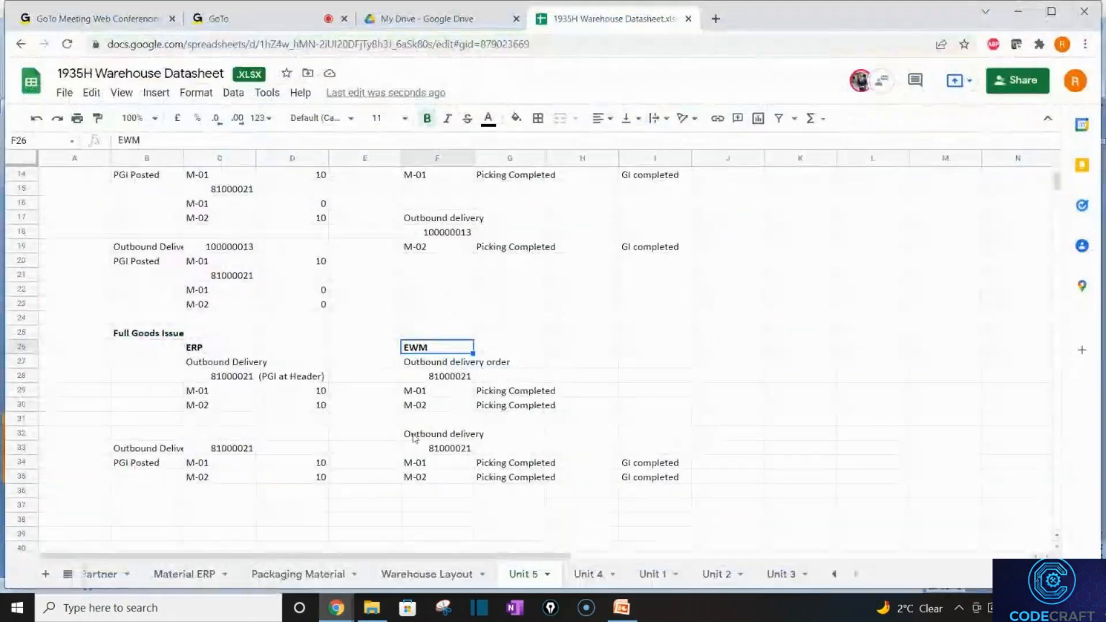
Compare the full goods issue numbers in F28 and F33 with the split EWM outbound delivery numbers in F13 and F18
left_click(453, 378)
left_click(460, 452)
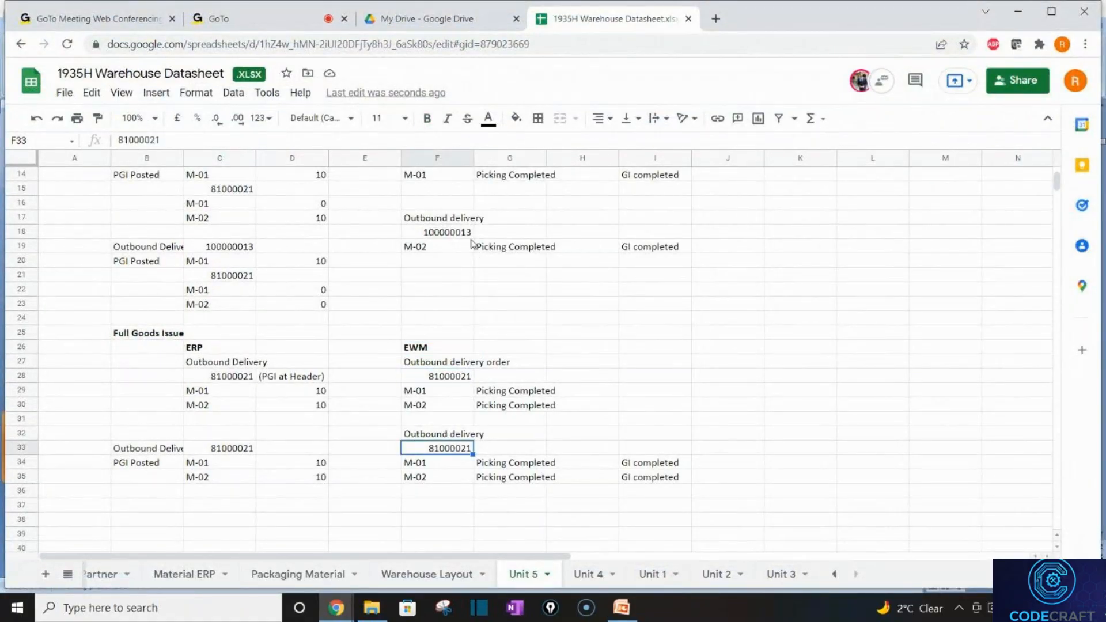
left_click(458, 223)
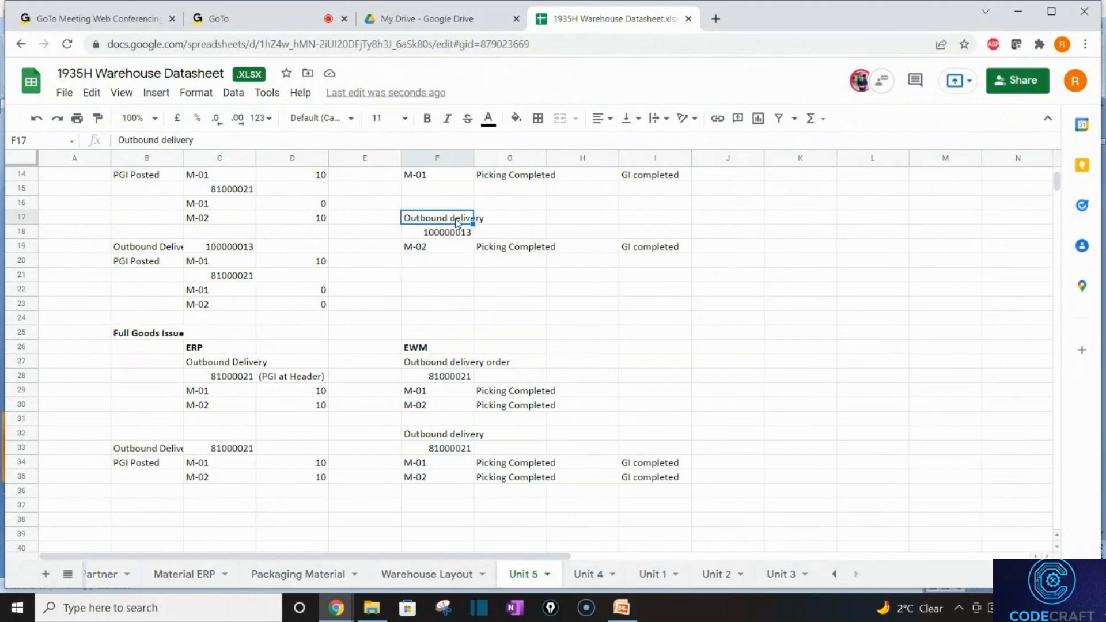
key("Up")
key("Up")
key("Up")
key("Up")
key("Up")
key("Up")
key("Up")
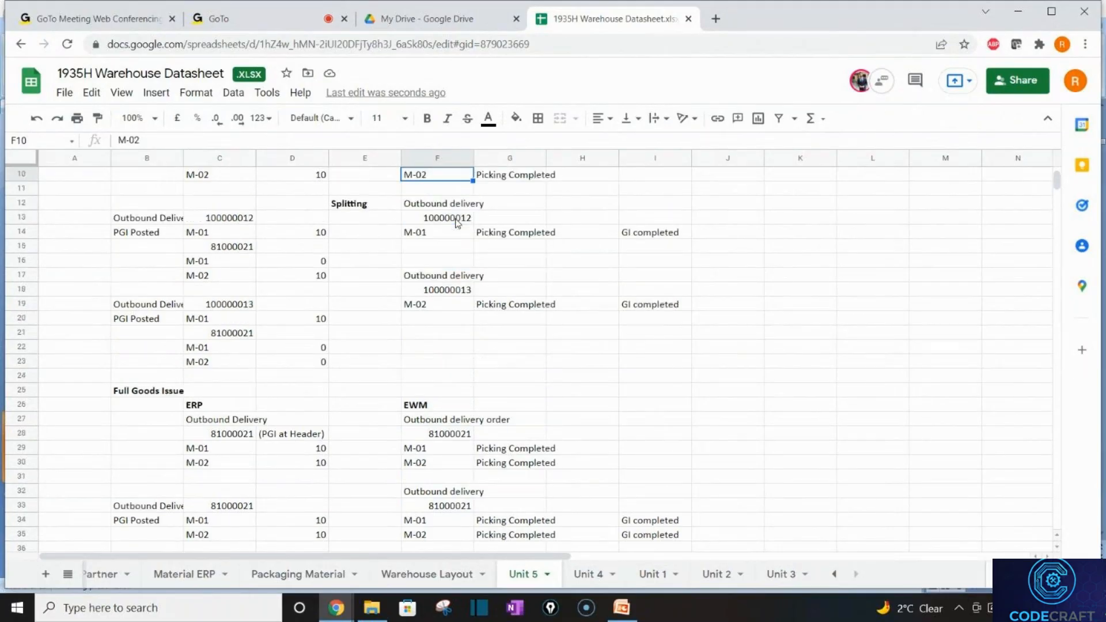
key("Up")
key("Up")
key("Up")
left_click(452, 262)
left_click(450, 336)
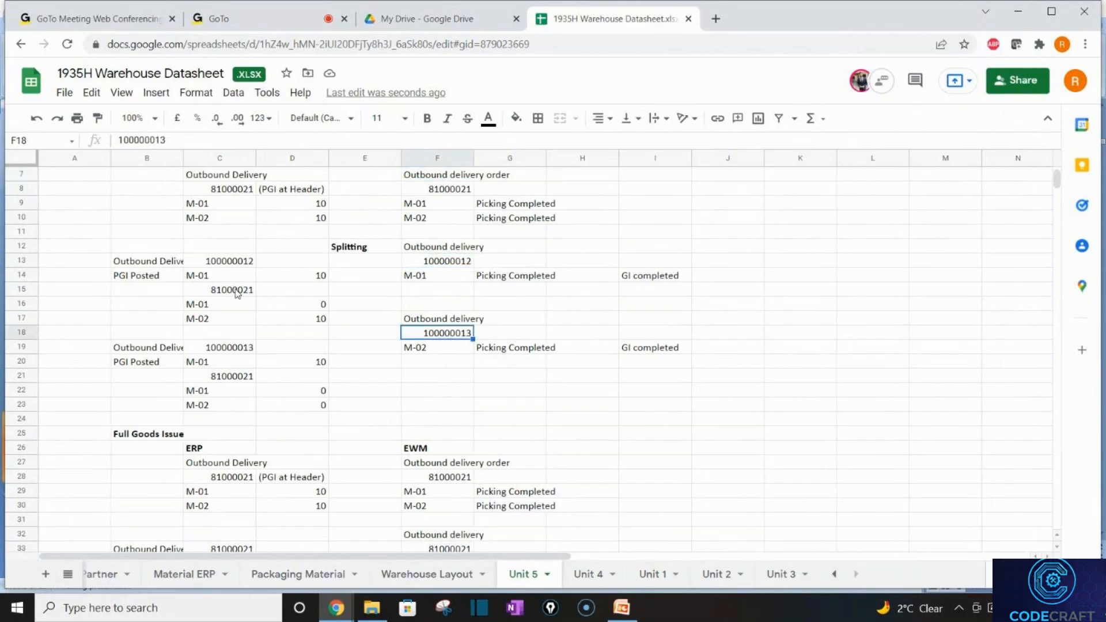
Examine how the ERP split delivery numbers in C13 and C19 relate to the EWM outbound delivery in F13
left_click(238, 290)
left_click(220, 263)
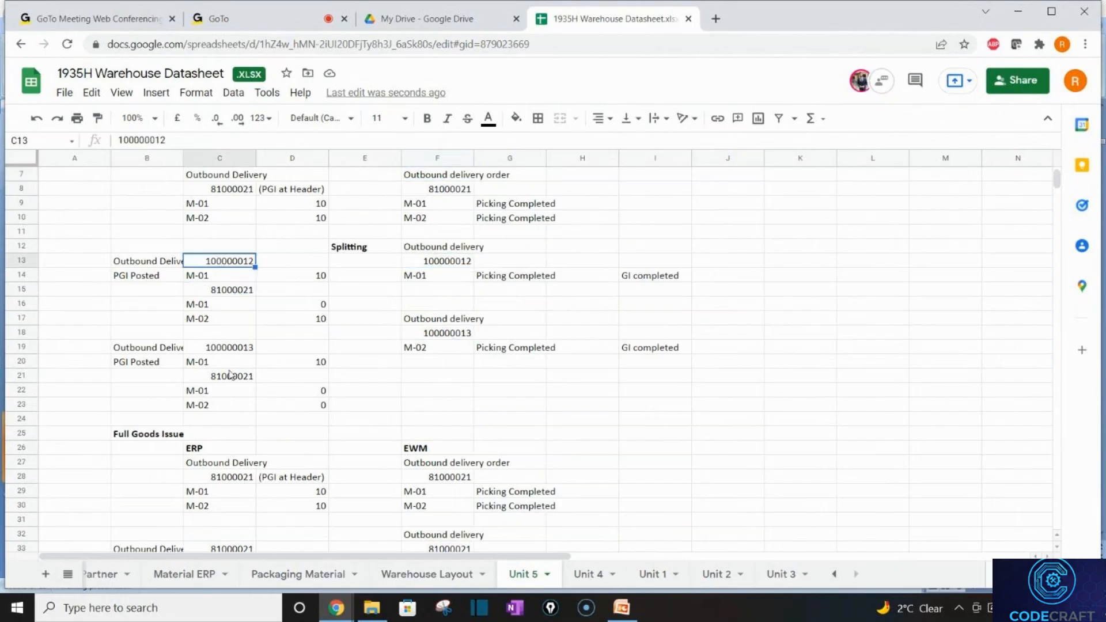
left_click(231, 350)
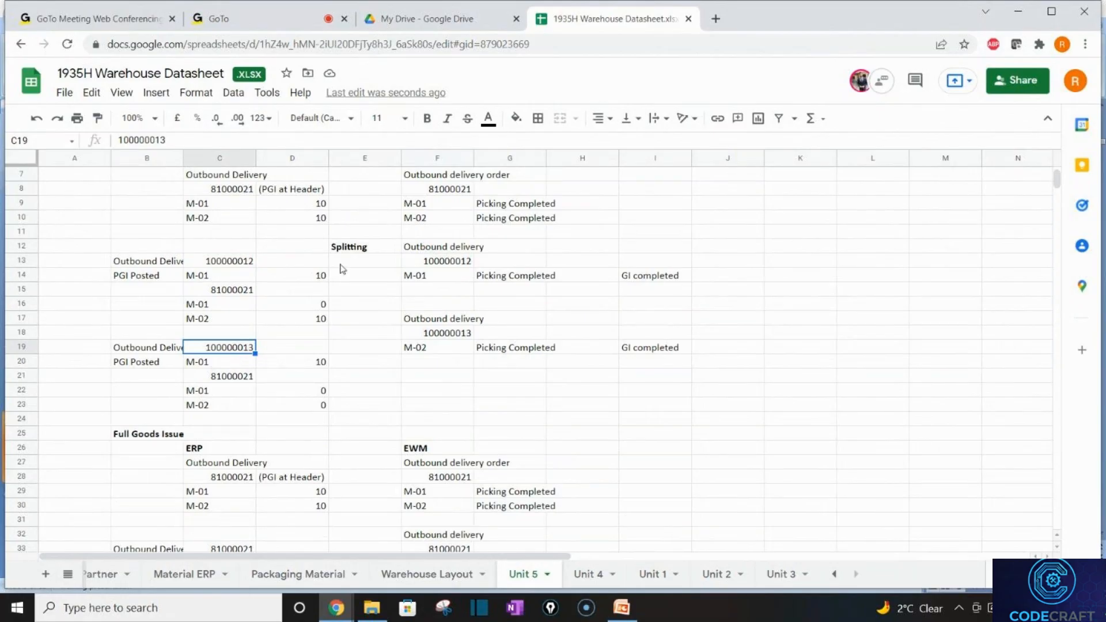
left_click(437, 261)
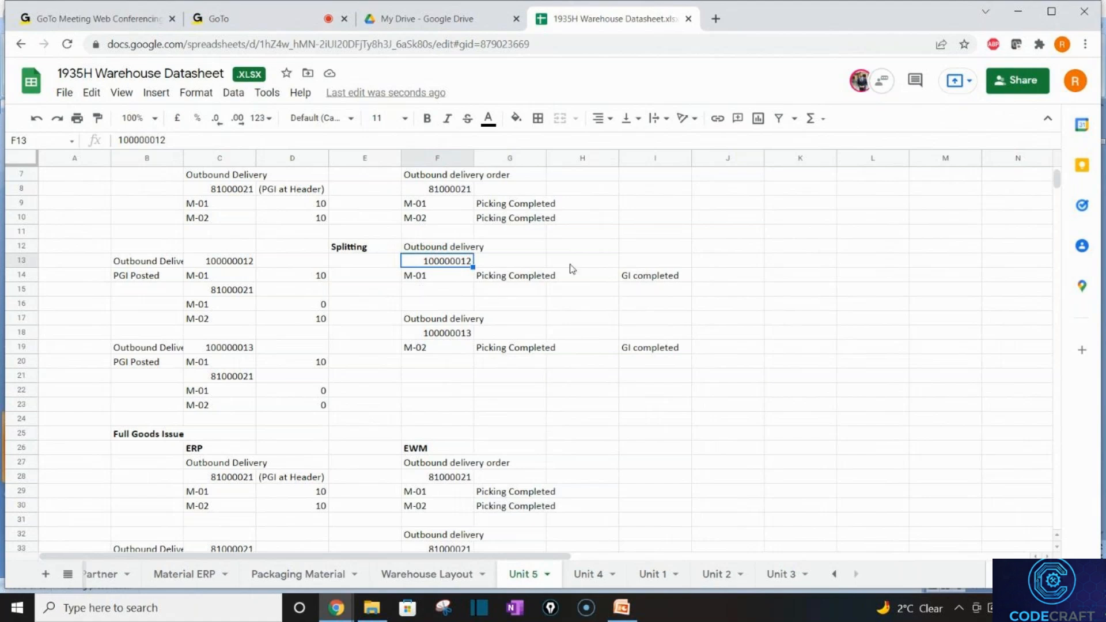
left_click(240, 266)
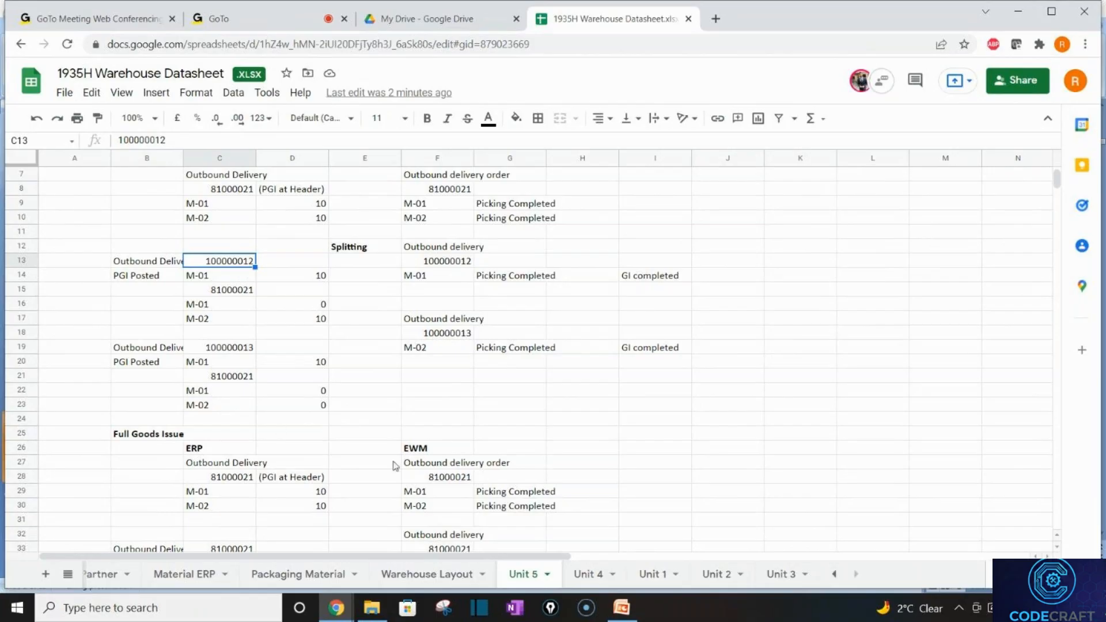
left_click(448, 410)
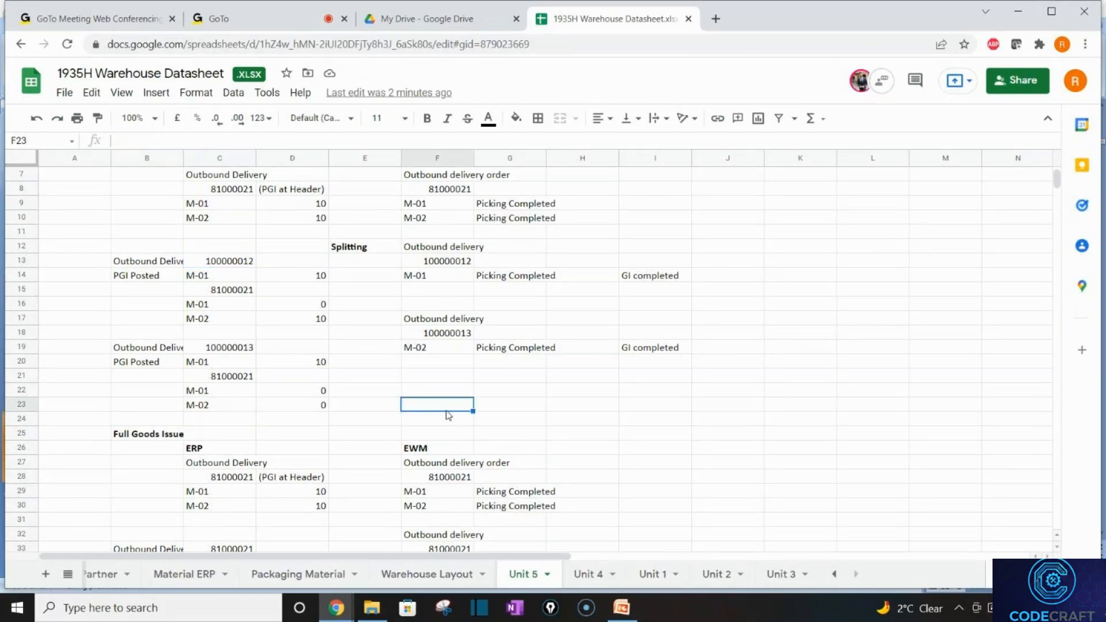
Review the ERP and EWM rows of the partial goods issue example down to the start of the full goods issue example
key("Up")
key("Up")
key("Up")
key("Up")
key("Up")
key("Up")
key("Up")
key("Up")
key("Up")
key("Up")
key("Up")
key("Up")
key("Up")
key("Up")
key("Up")
key("Up")
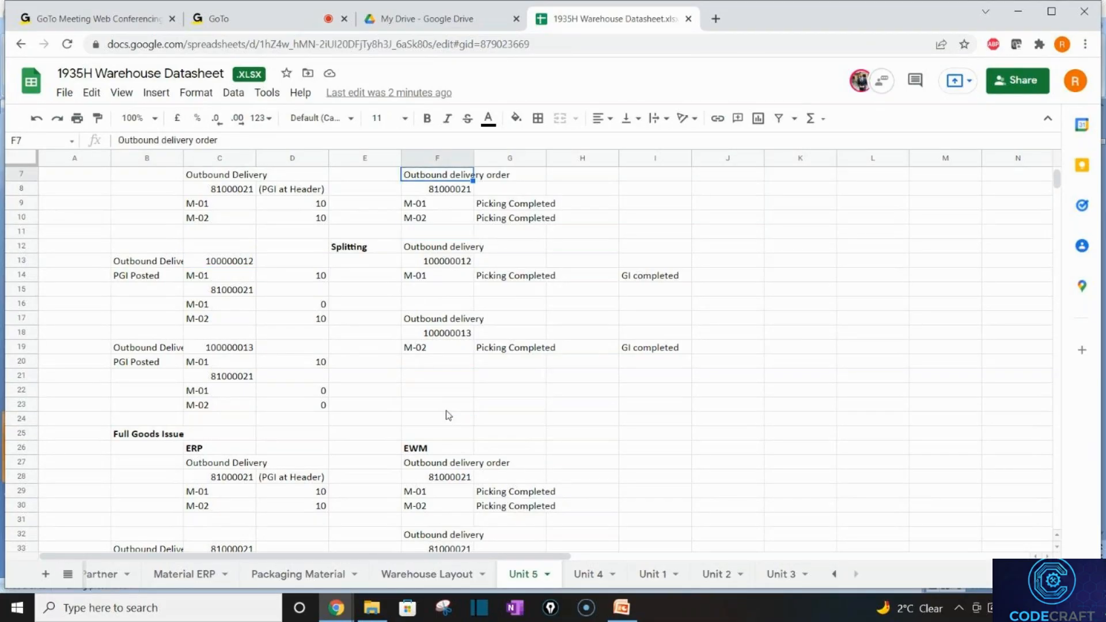
key("Up")
key("Up")
key("Up")
key("Up")
key("Up")
key("Down")
key("Down")
key("Down")
key("Down")
key("Down")
key("Down")
key("Down")
key("Down")
key("Down")
key("Down")
key("Down")
key("Down")
key("Down")
key("Down")
key("Down")
key("Down")
key("Down")
key("Down")
key("Down")
key("Down")
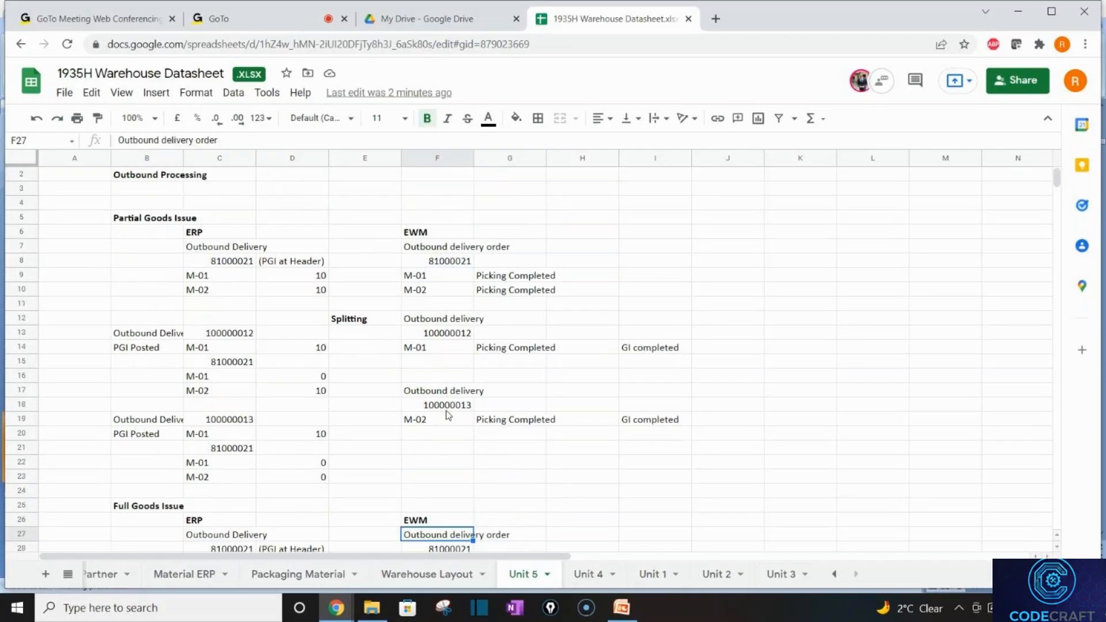
key("Down")
key("Down")
left_click(244, 237)
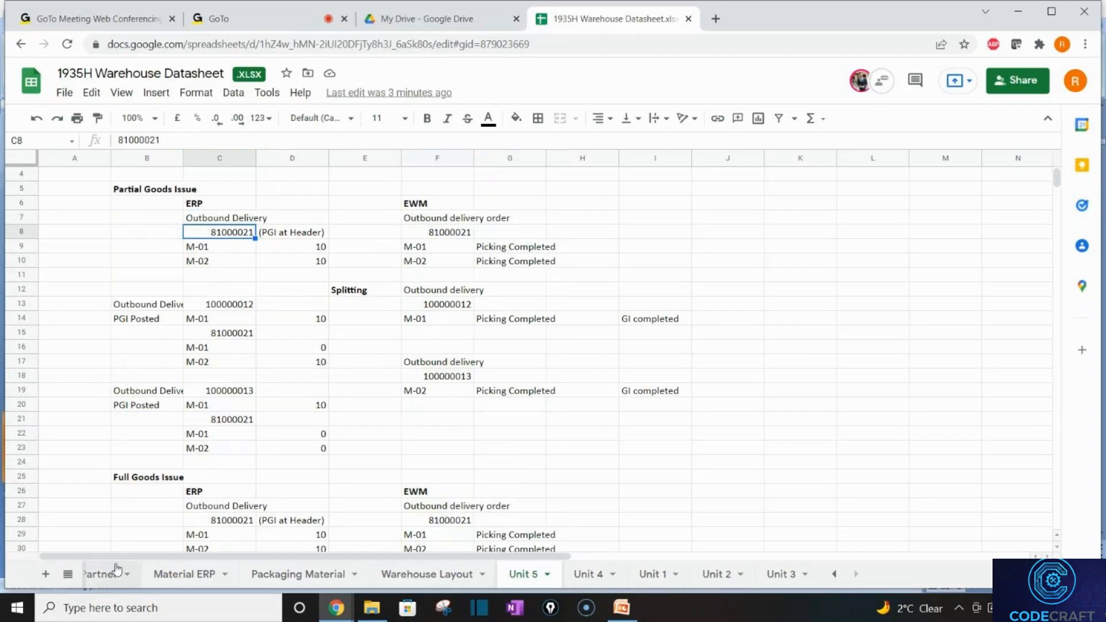
Launch Remote Desktop Connection through Windows Run and connect to the saved computer despite the certificate warning
left_click(108, 597)
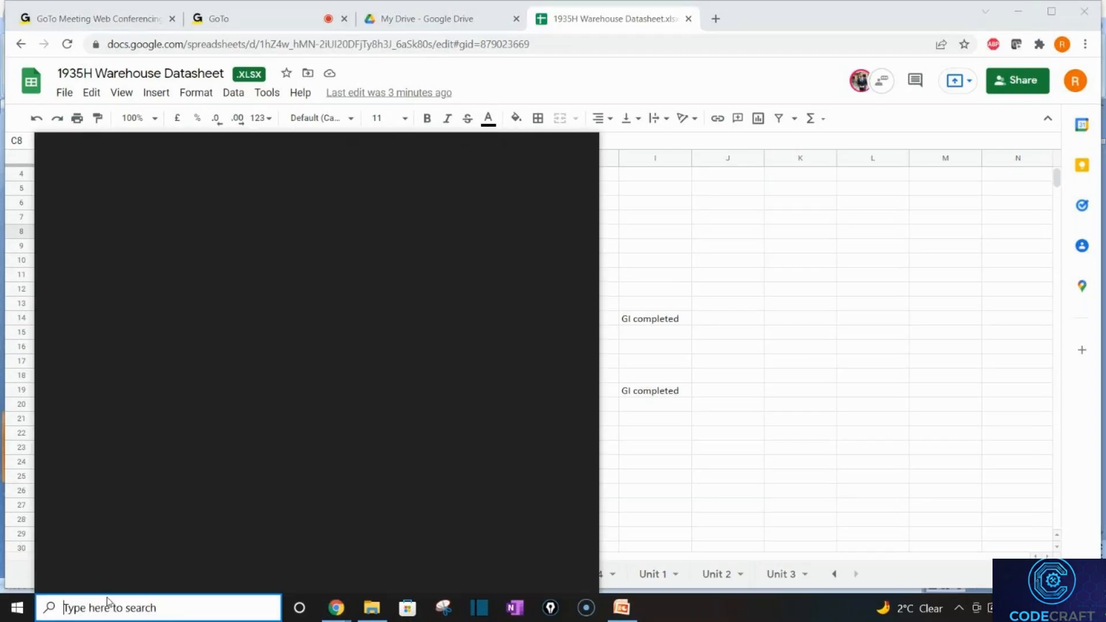
type("run")
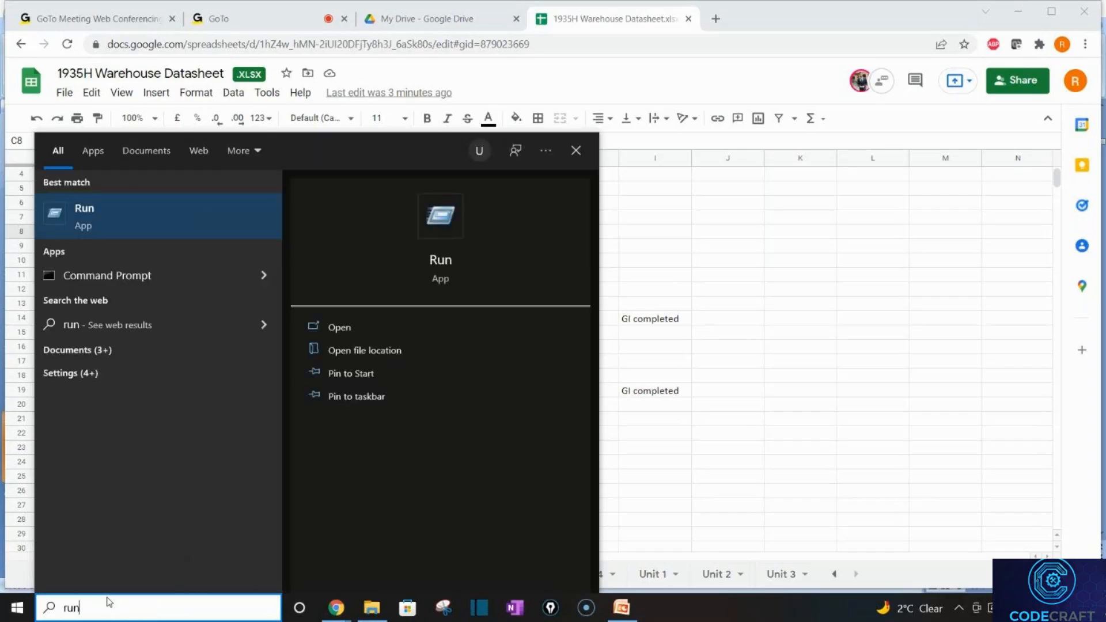
key("Return")
left_click(171, 563)
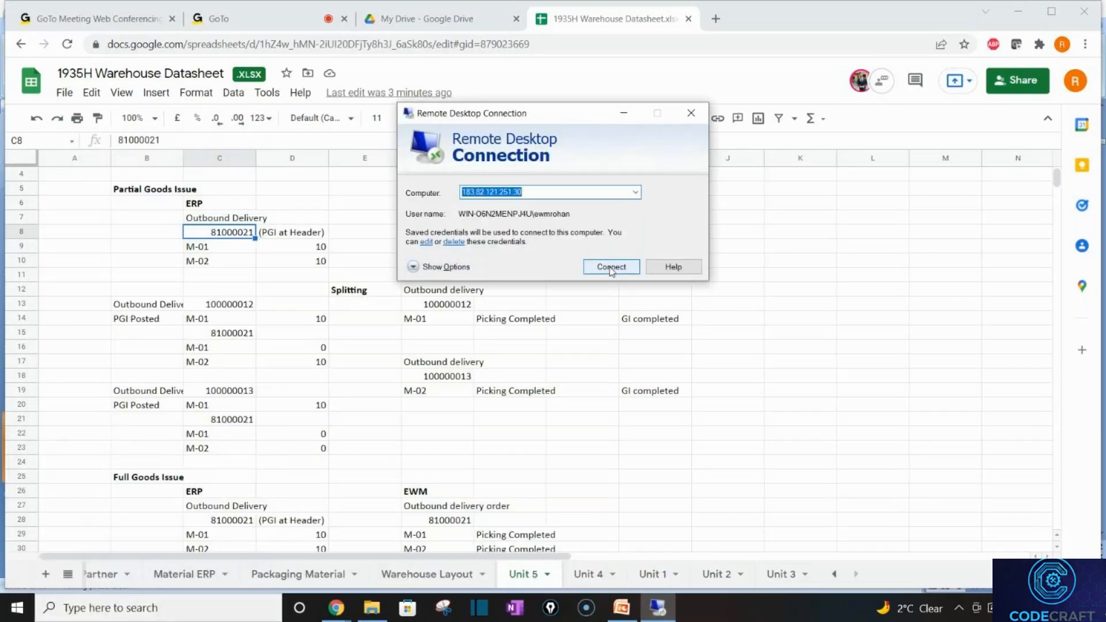
left_click(612, 269)
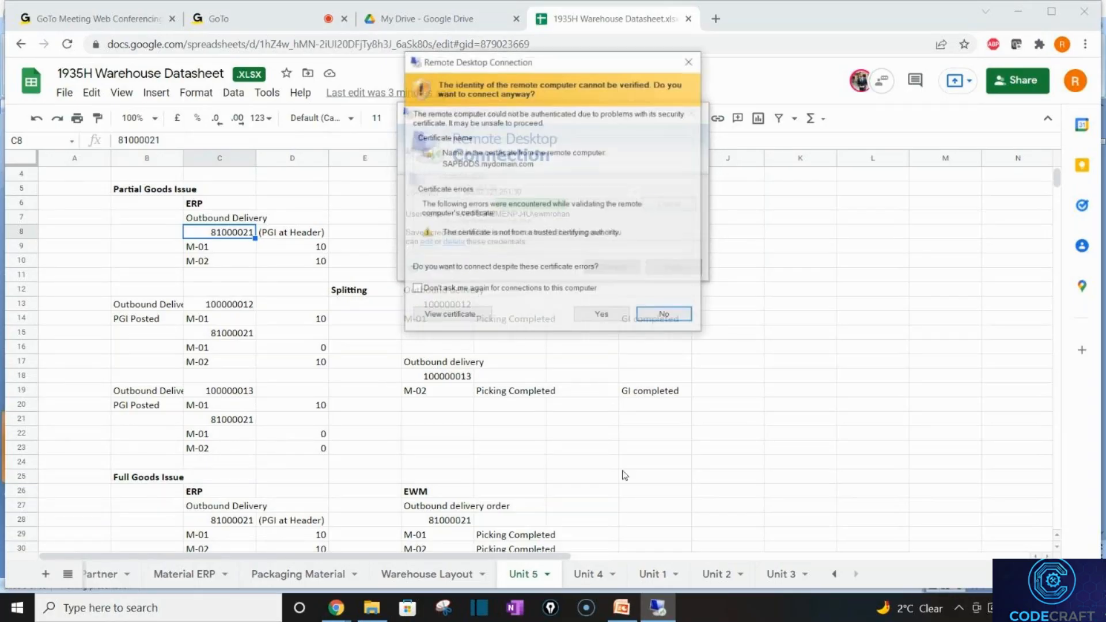
left_click(594, 317)
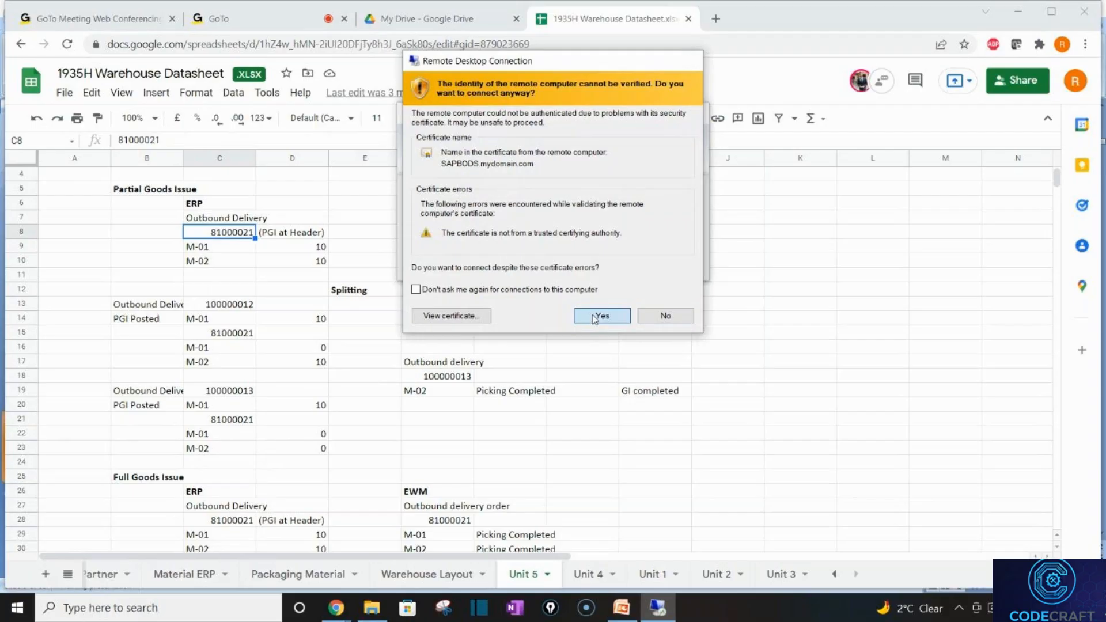
Enter PGI in C40 of the Unit 5 sheet, a few rows below the full goods issue example
left_click(290, 453)
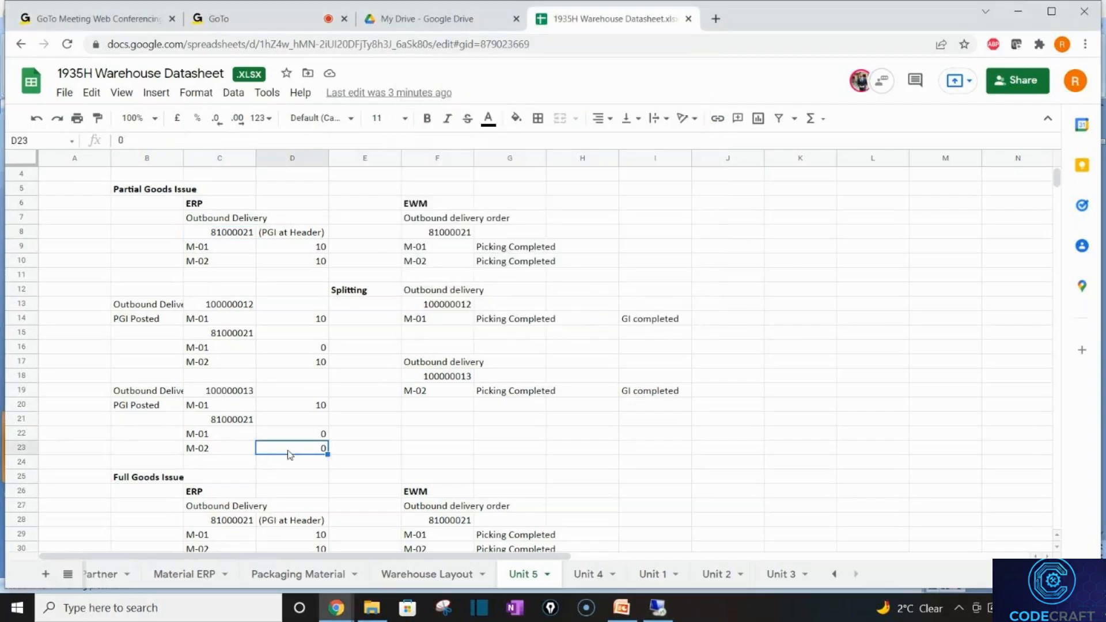
key("Down")
key("Down")
key("Down")
key("Down")
key("Down")
key("Down")
key("Down")
key("Down")
key("Down")
key("Down")
key("Down")
key("Down")
key("Down")
key("Down")
key("Down")
key("Down")
key("Down")
key("Down")
key("Down")
key("Down")
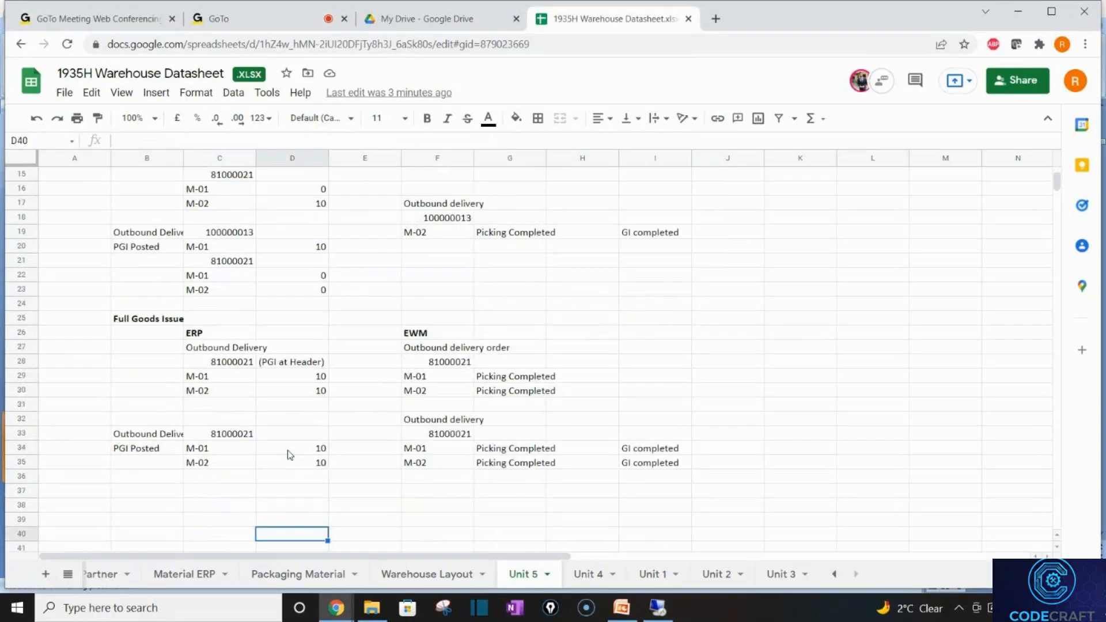
scroll(290, 455, "down", 1)
left_click(230, 403)
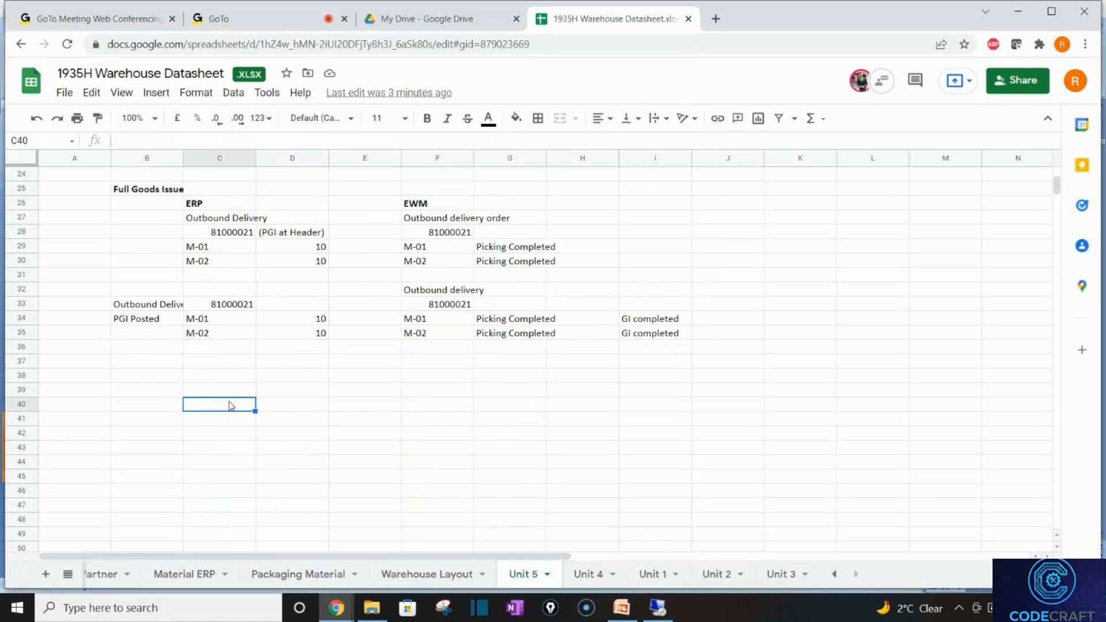
type("PGI")
key("Return")
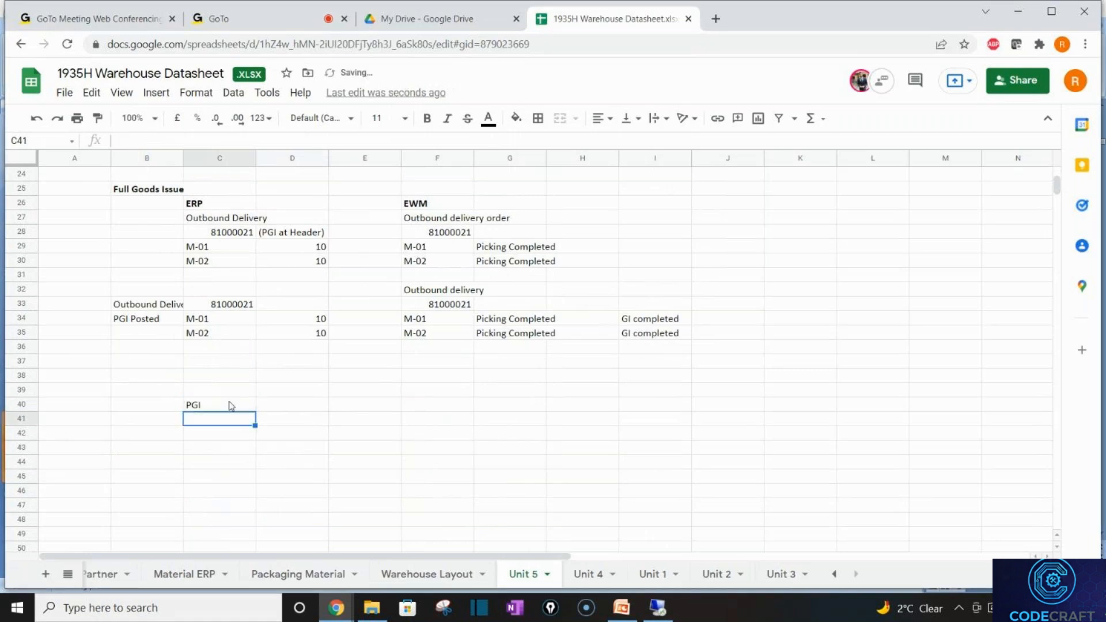
Enter Picking in C39, directly above the PGI entry
left_click(231, 405)
key("Up")
type("Picking")
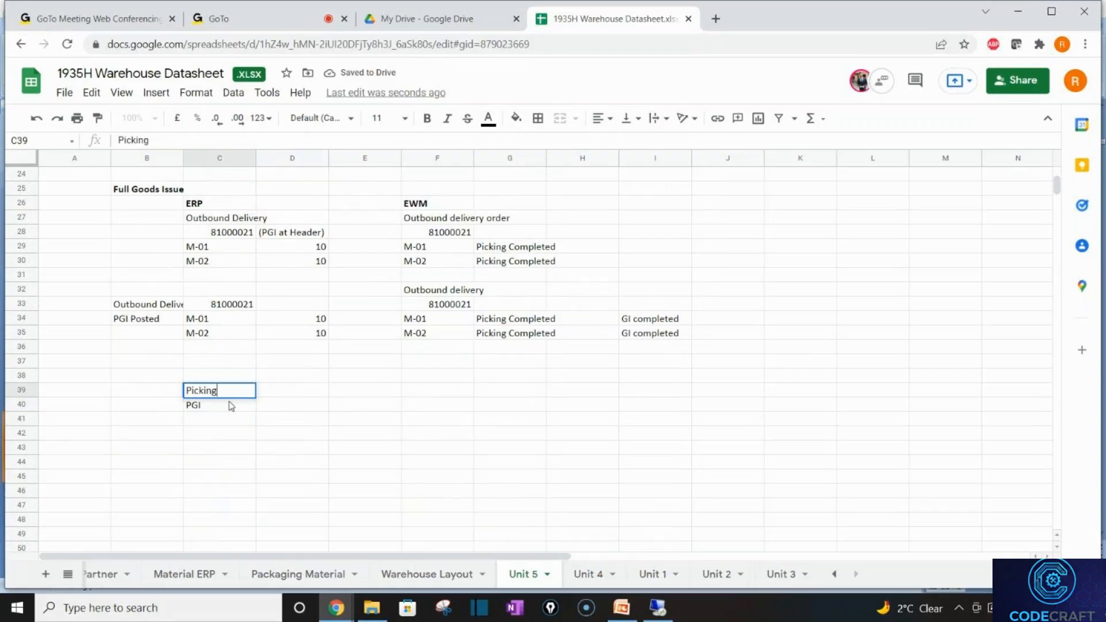
key("Return")
key("Down")
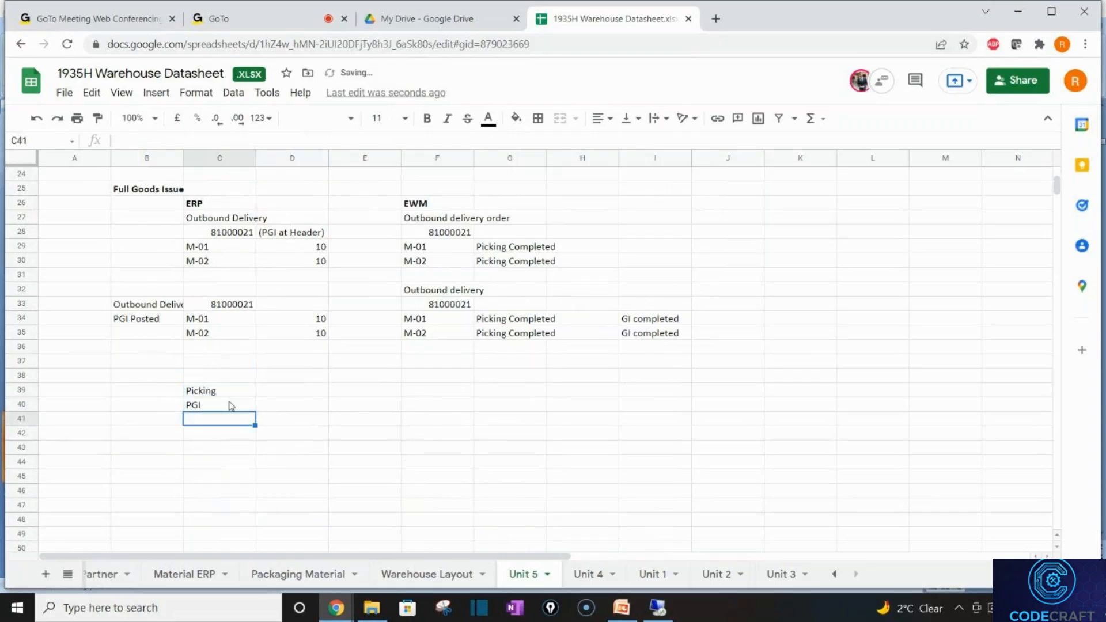
Enter Reverse PGI in C42, leaving one blank row below the PGI entry
left_click(171, 450)
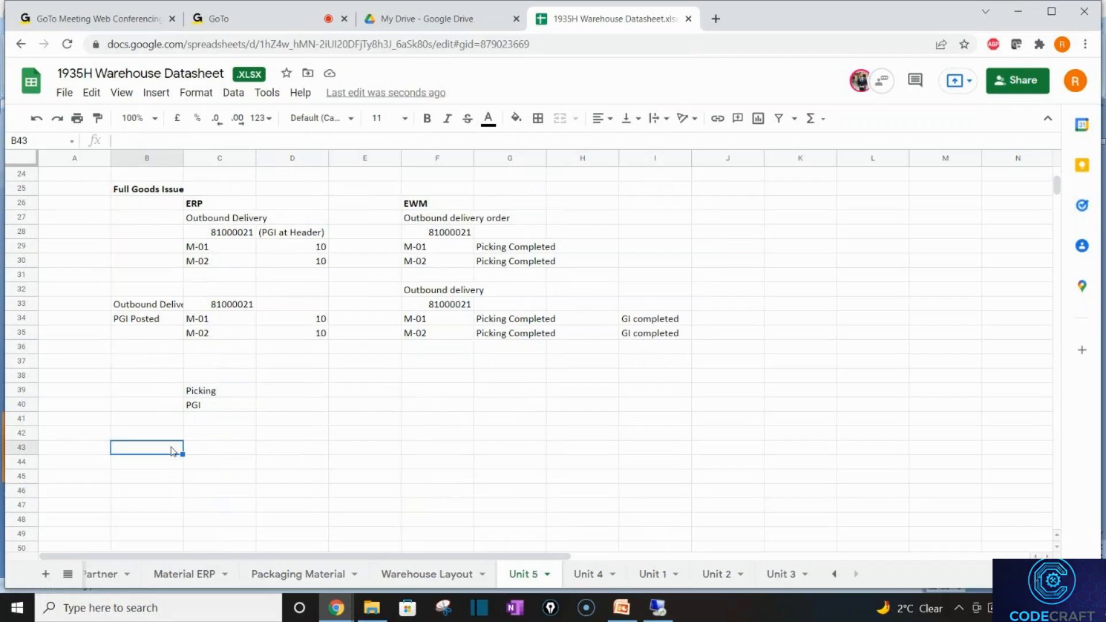
key("Up")
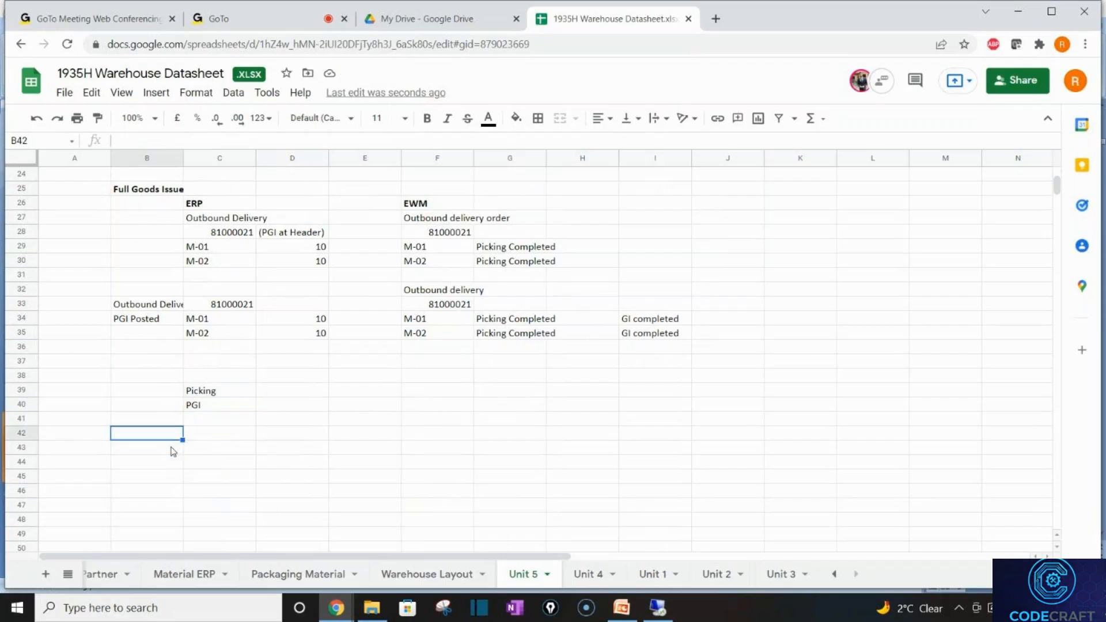
key("Right")
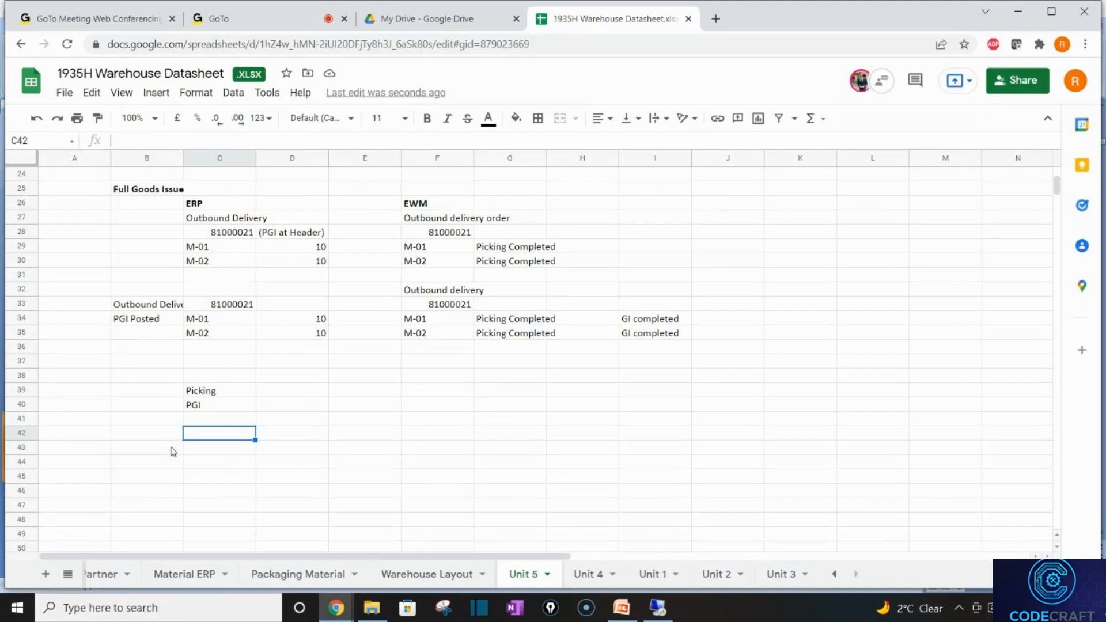
type("Cance")
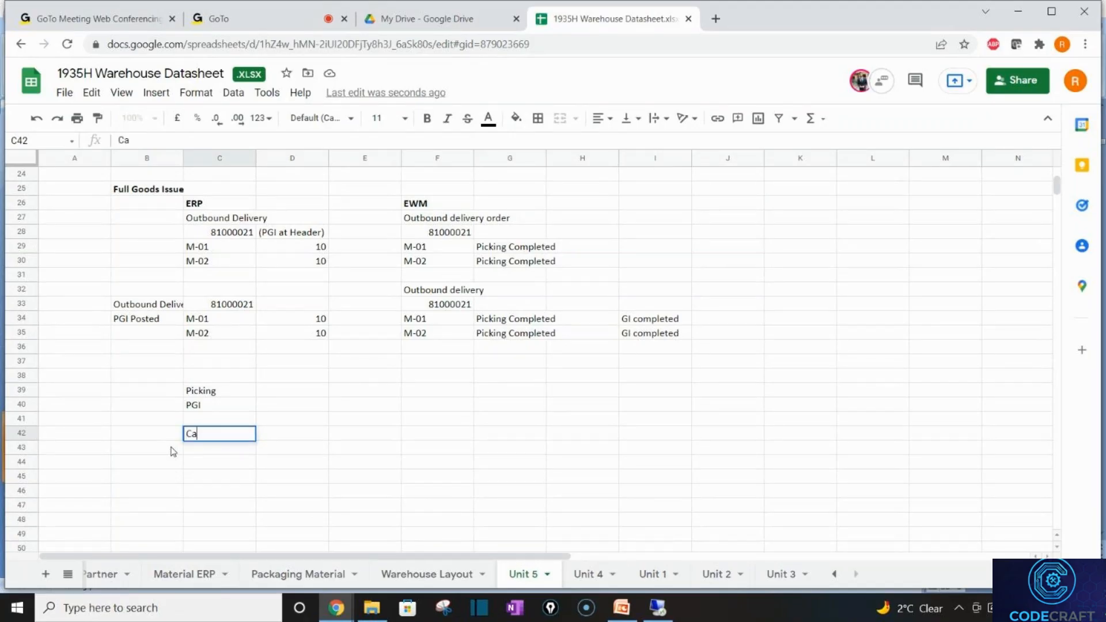
key("BackSpace")
key("BackSpace")
key("BackSpace")
key("BackSpace")
key("BackSpace")
type("Reverse")
type("PG")
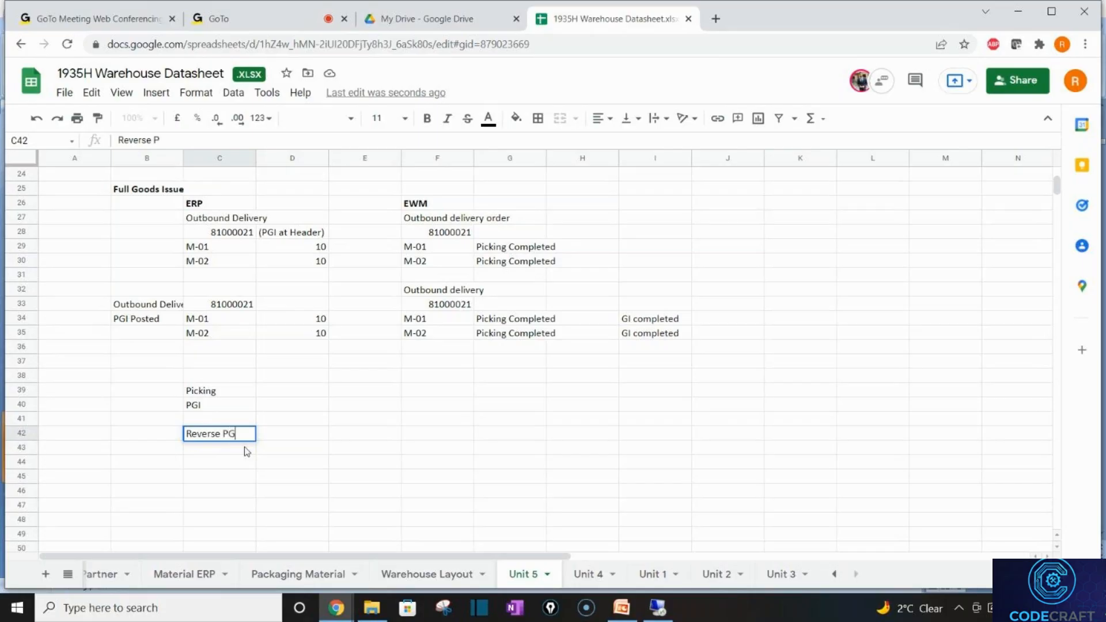
type("I")
key("Return")
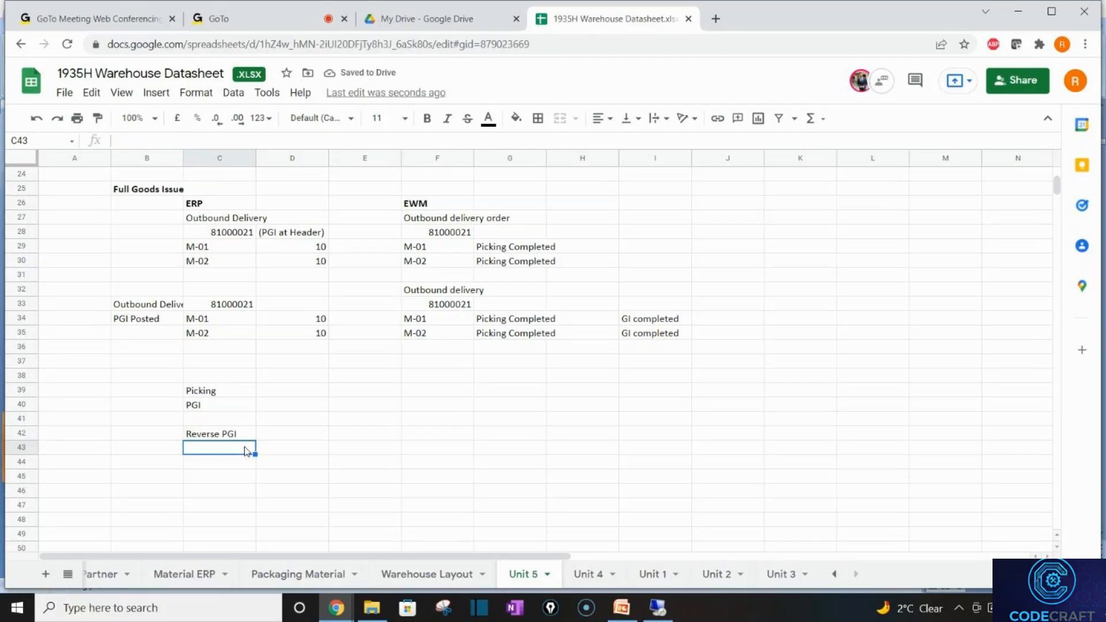
Enter Cancel Picking in C43, below Reverse PGI
type("Cane")
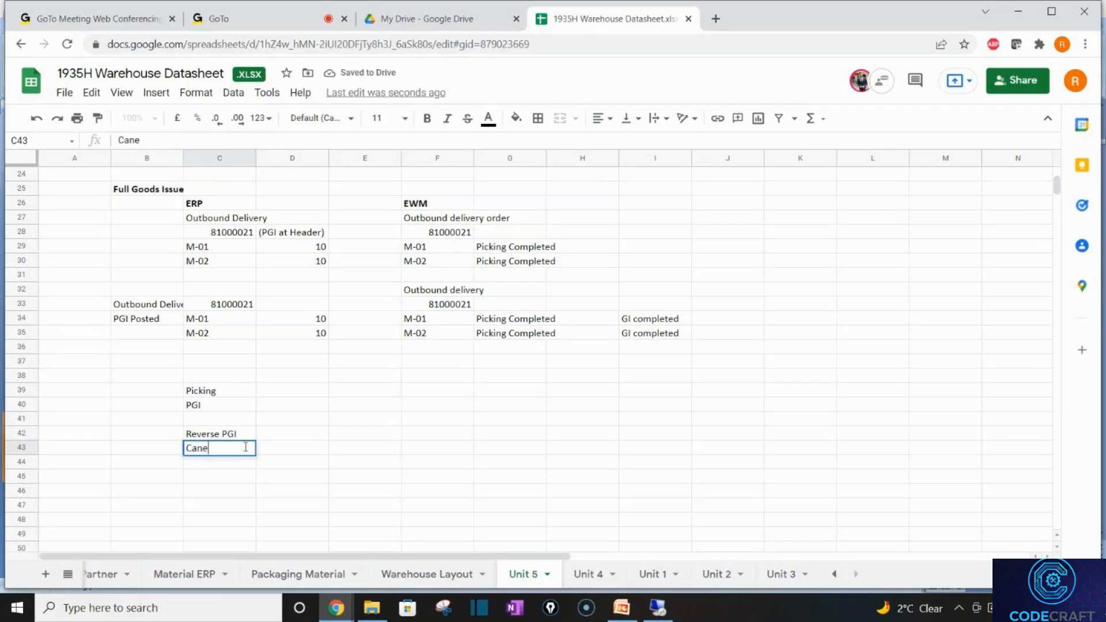
key("BackSpace")
type("cel P")
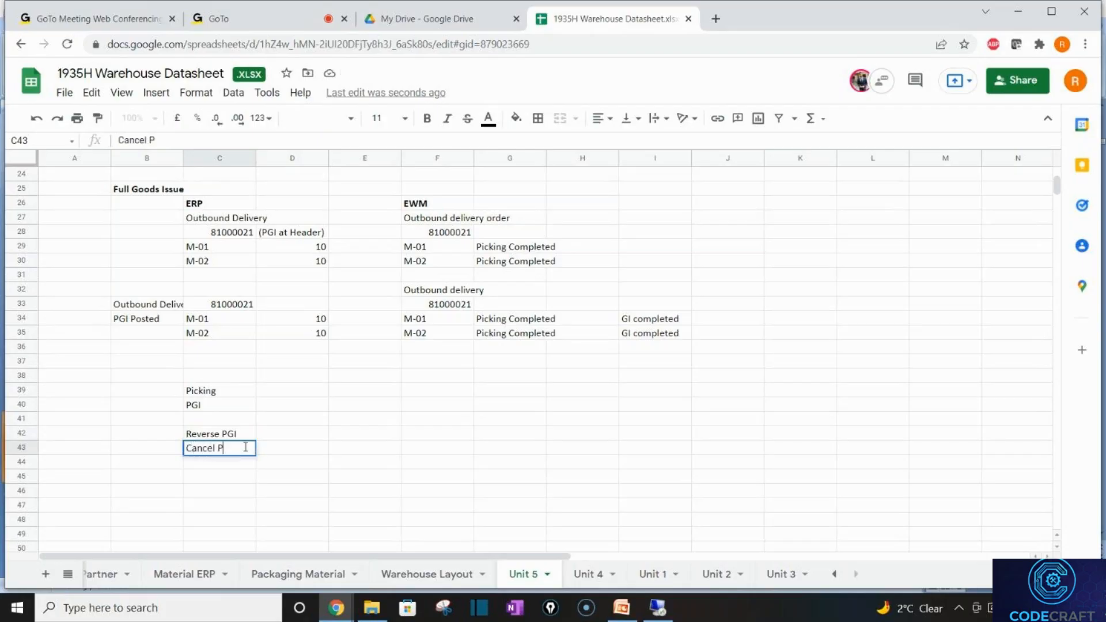
type("icking")
key("Return")
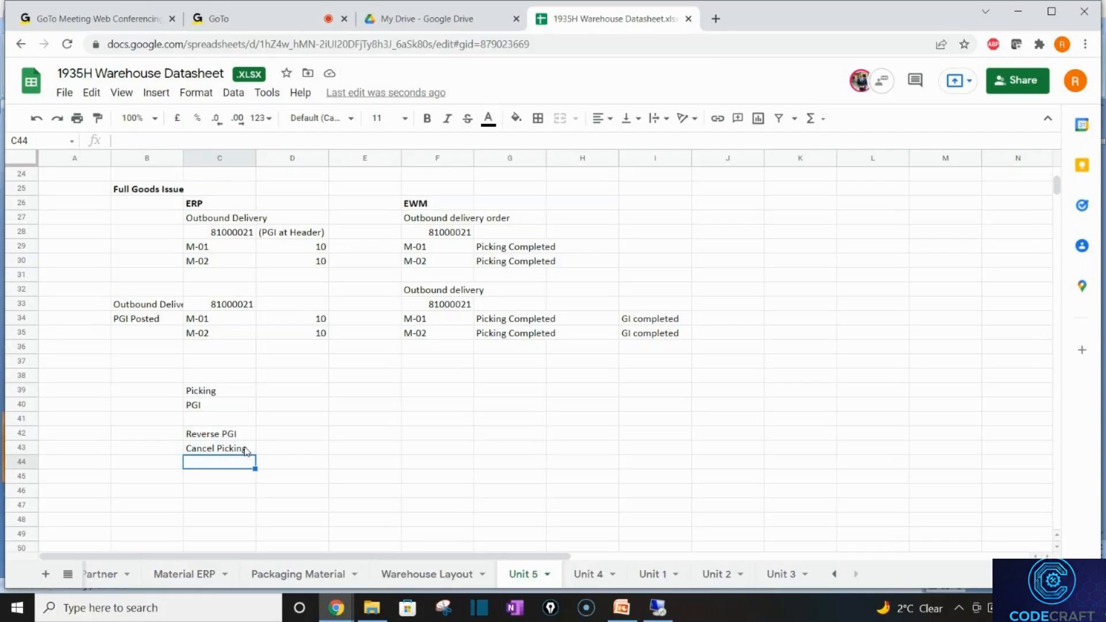
Enter Change Qty in C44, below Cancel Picking
type("Change")
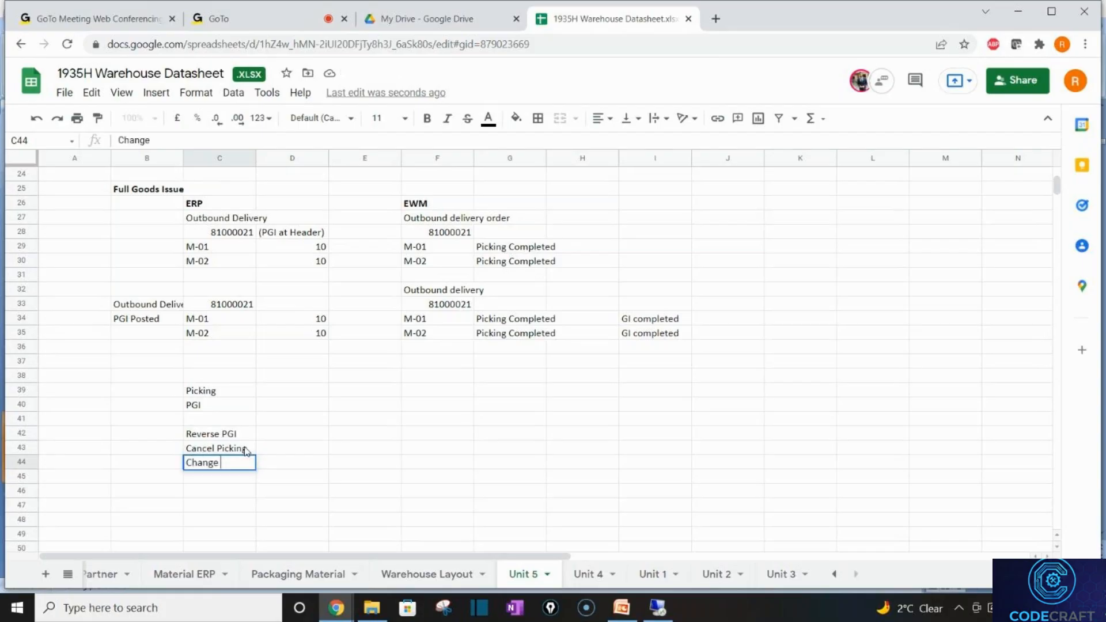
type(" ty")
key("Return")
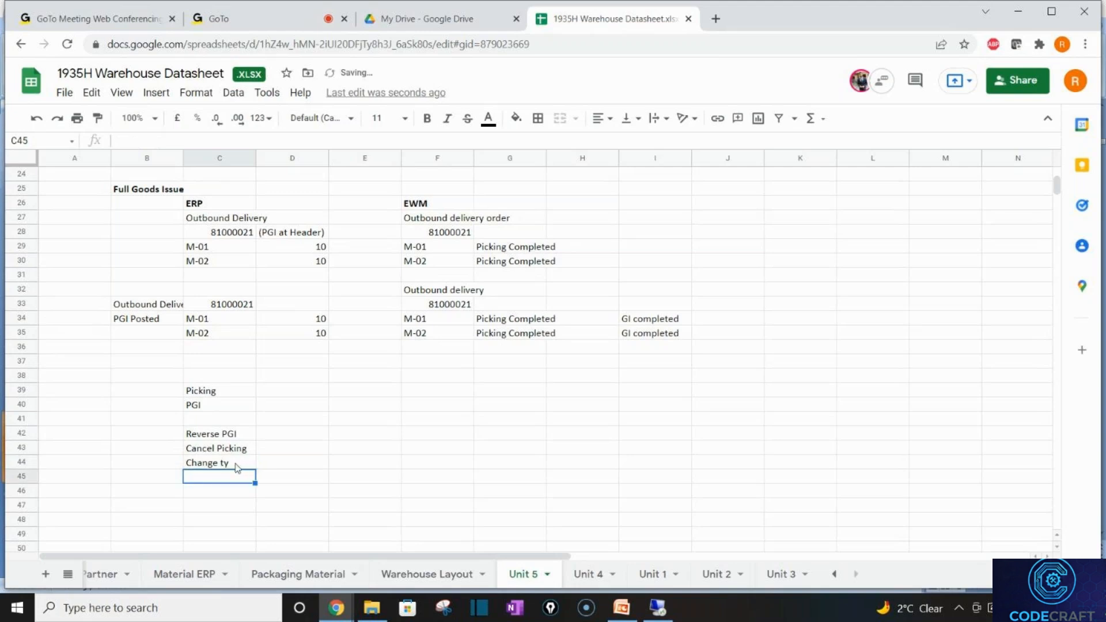
double_click(236, 467)
key("BackSpace")
key("BackSpace")
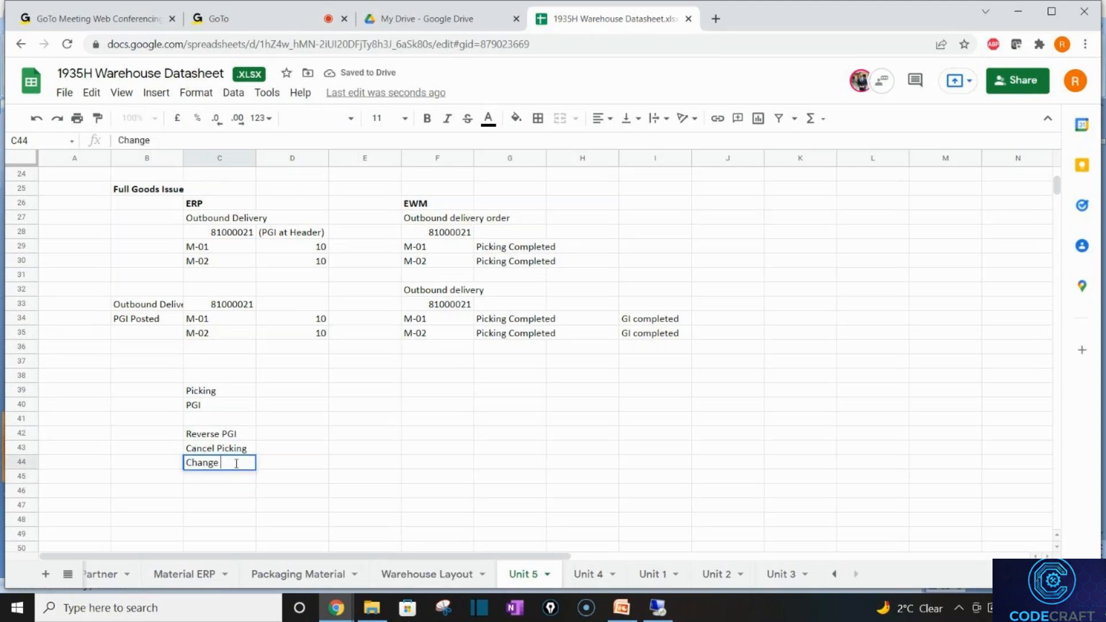
type("Qty")
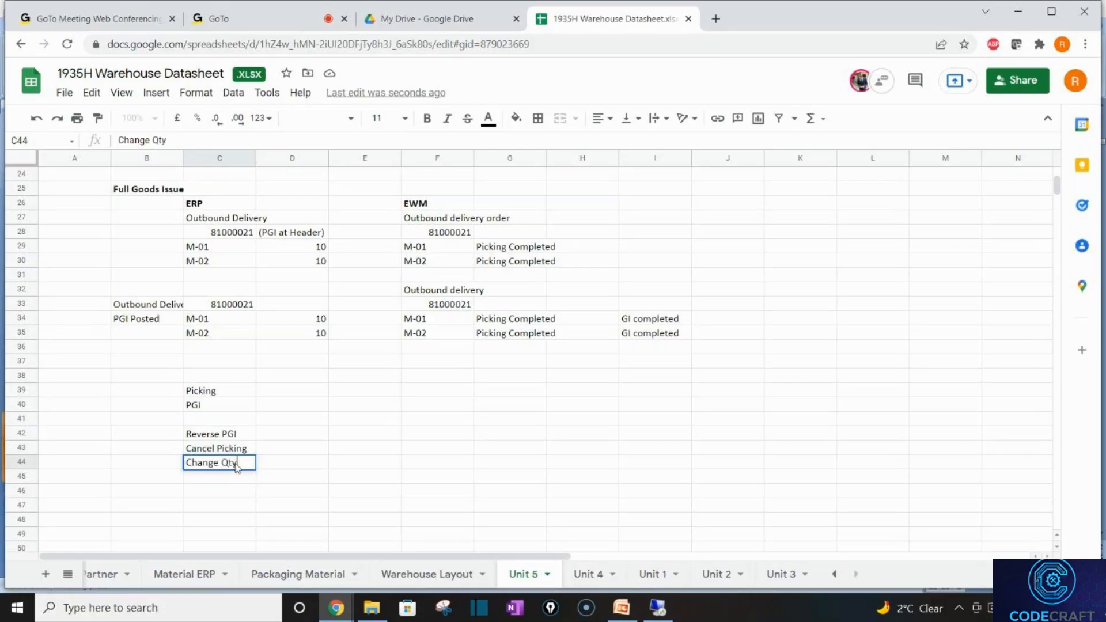
key("Return")
Enter Delete delivery in C45 as the last entry of the reversal list
type("Cancel")
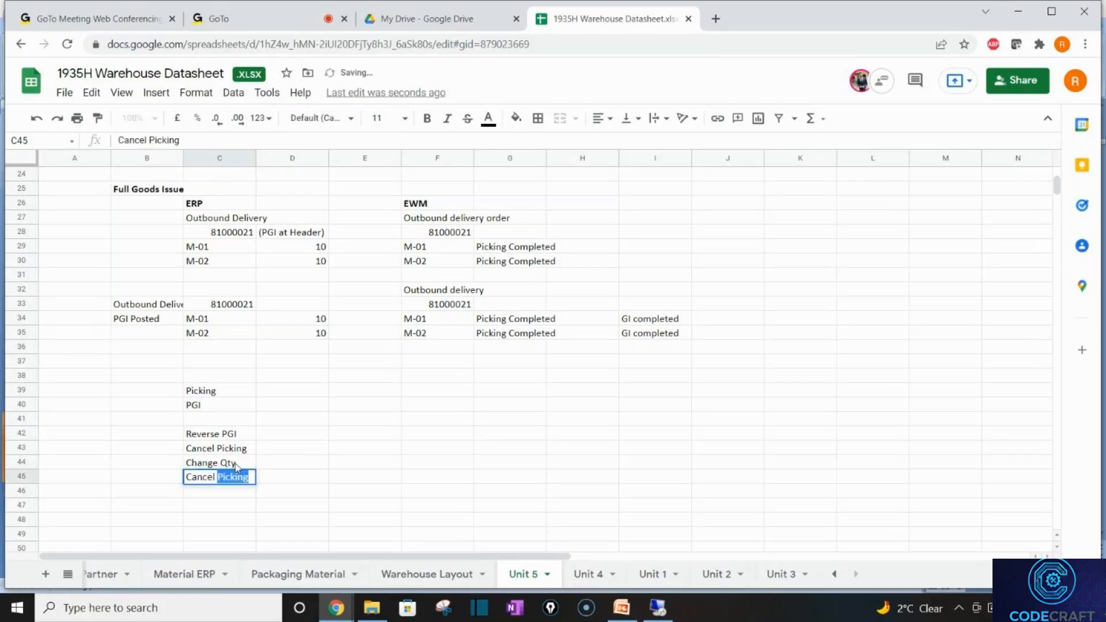
key("ctrl+BackSpace")
type("De")
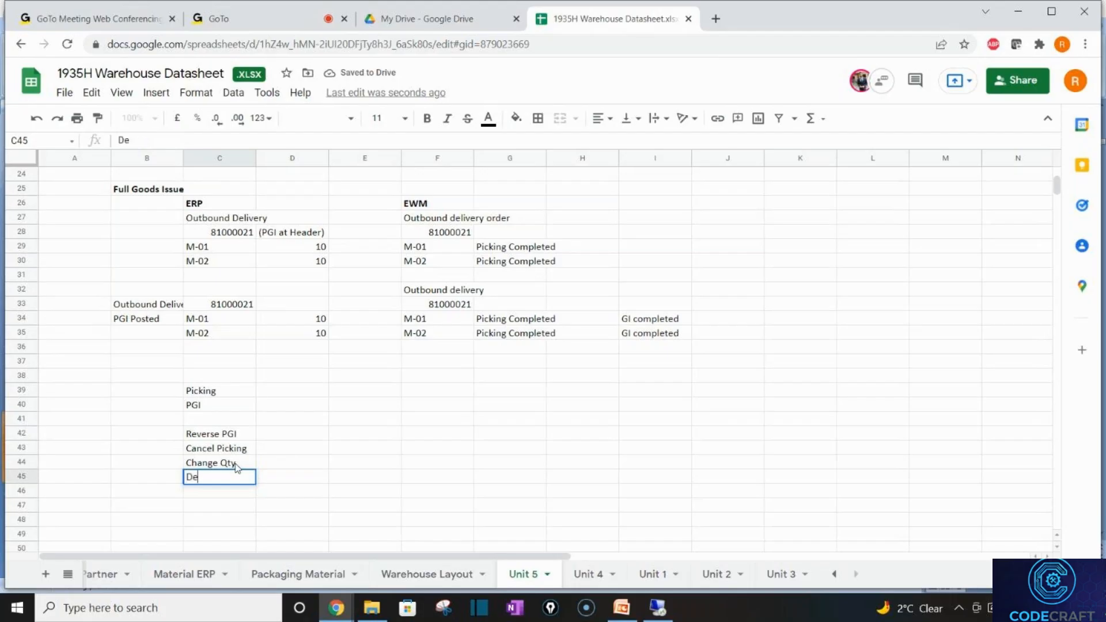
type("lete del")
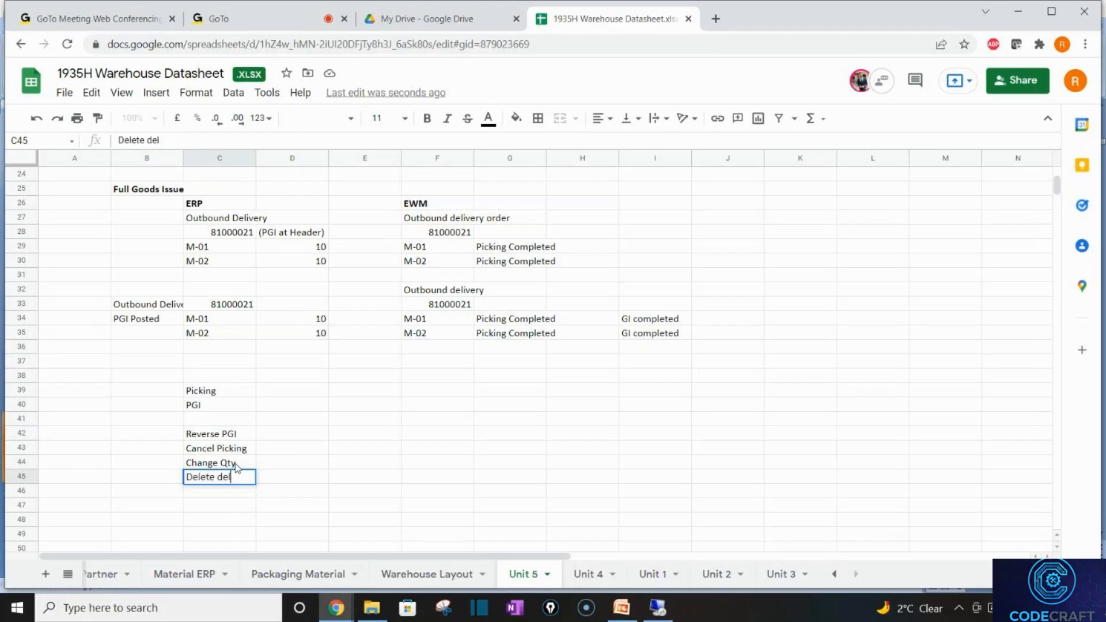
type("ivery")
key("Return")
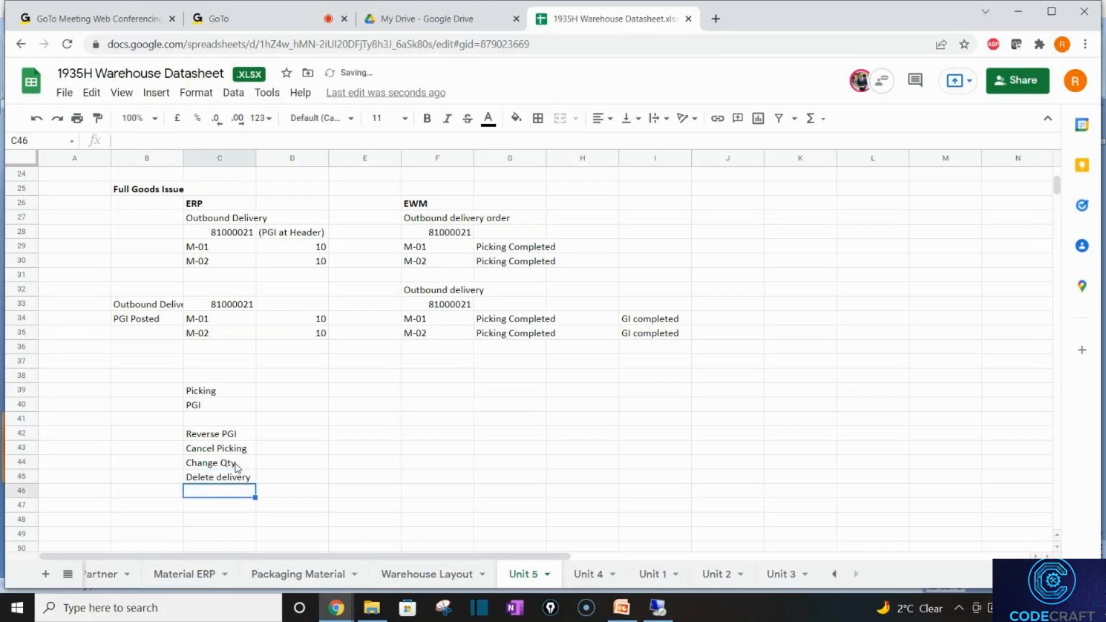
Add the heading Main Steps in B38 above the Picking and PGI entries
left_click(147, 379)
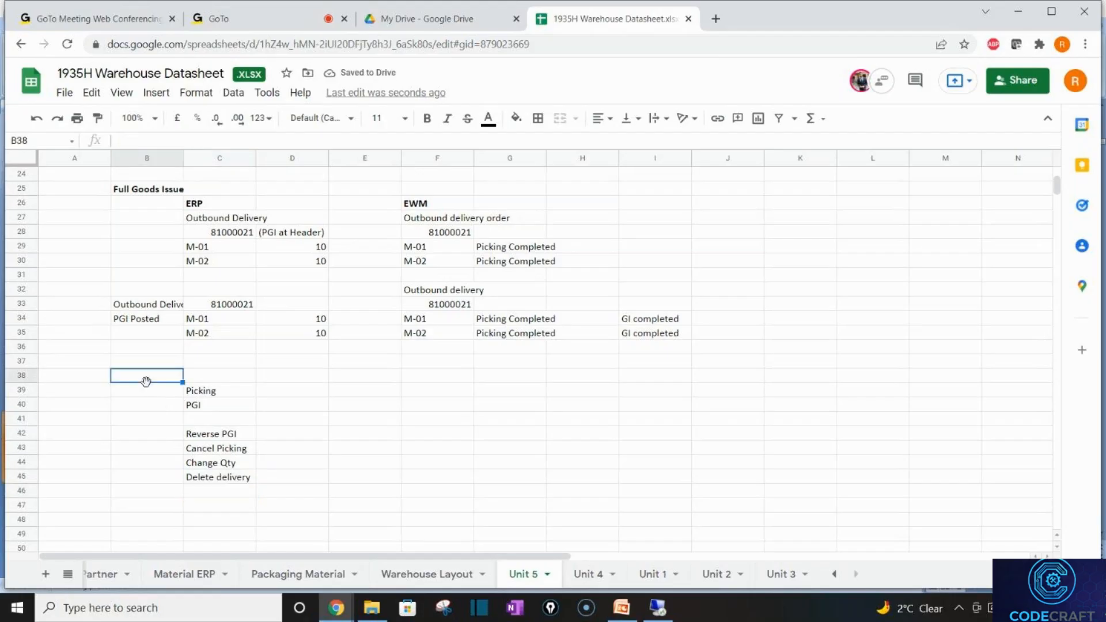
type("Main")
type("Steps")
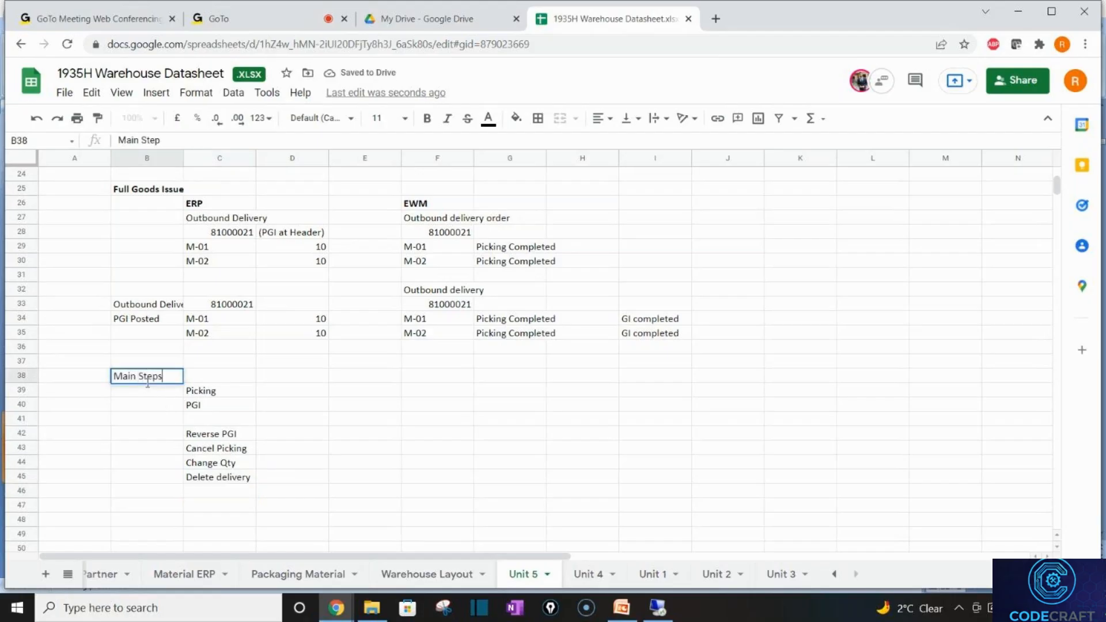
key("Return")
Add the heading Exception in B41 above the Reverse PGI entry
key("Down")
key("Return")
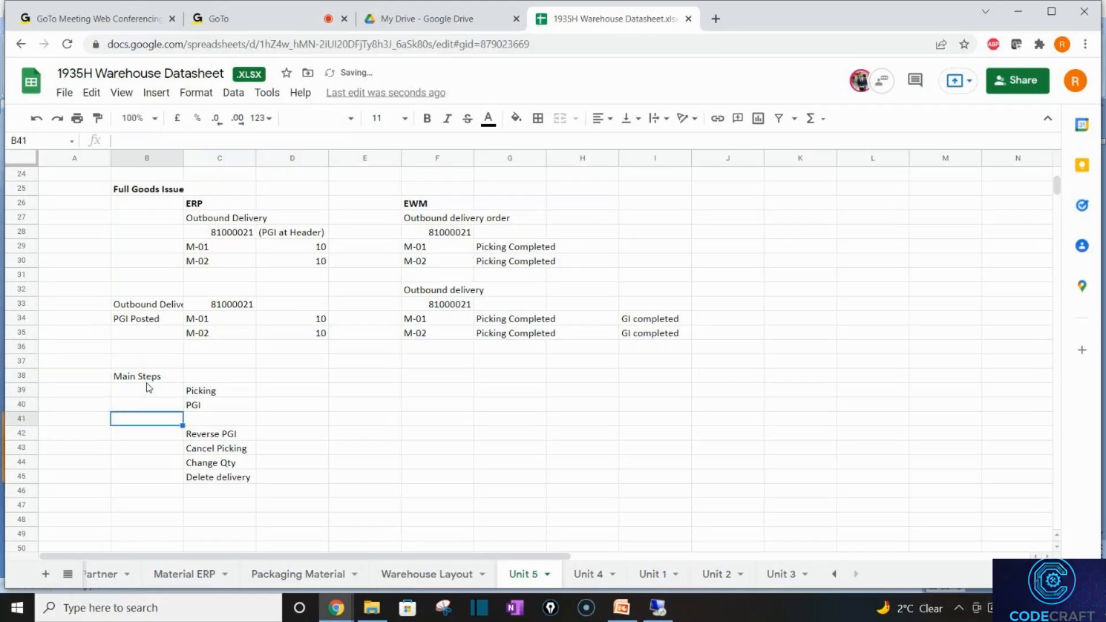
type("Ex")
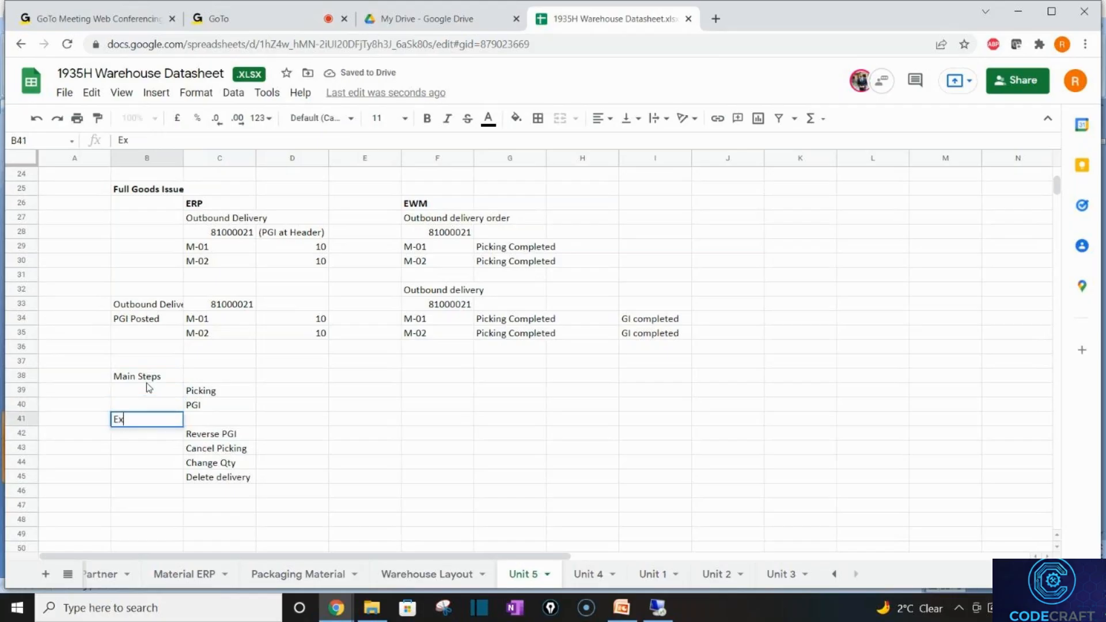
type("pepti")
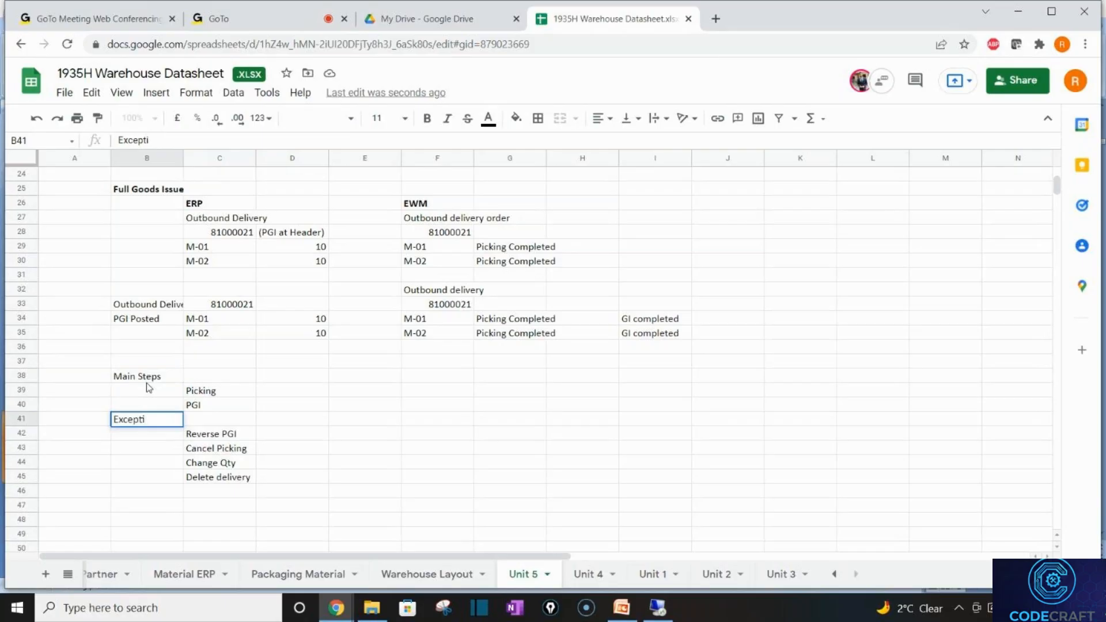
type("n")
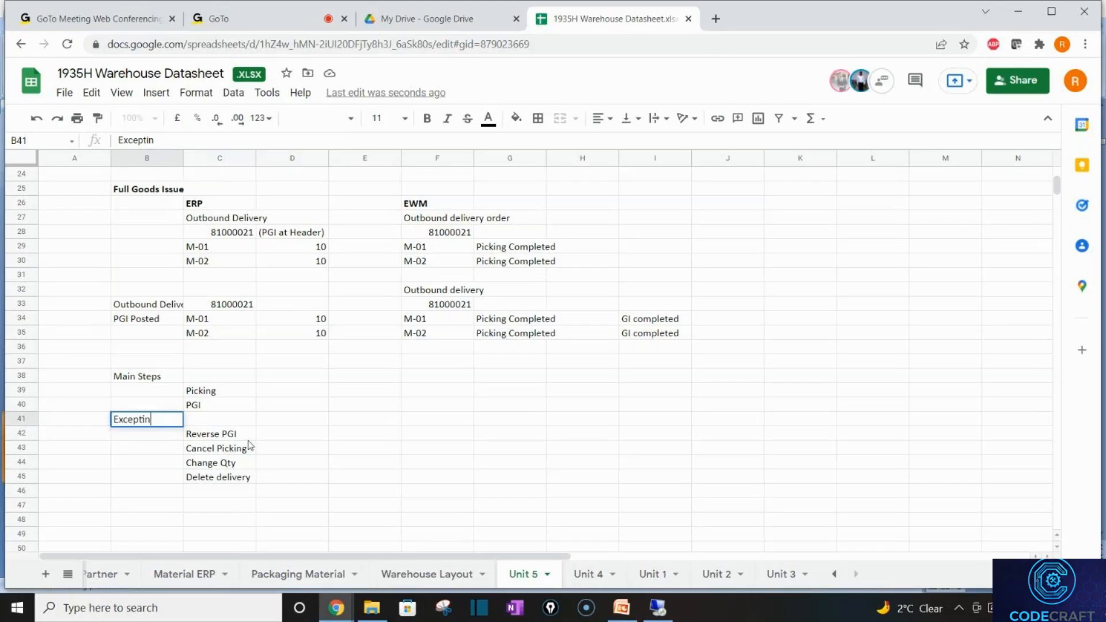
key("BackSpace")
type("on")
key("Return")
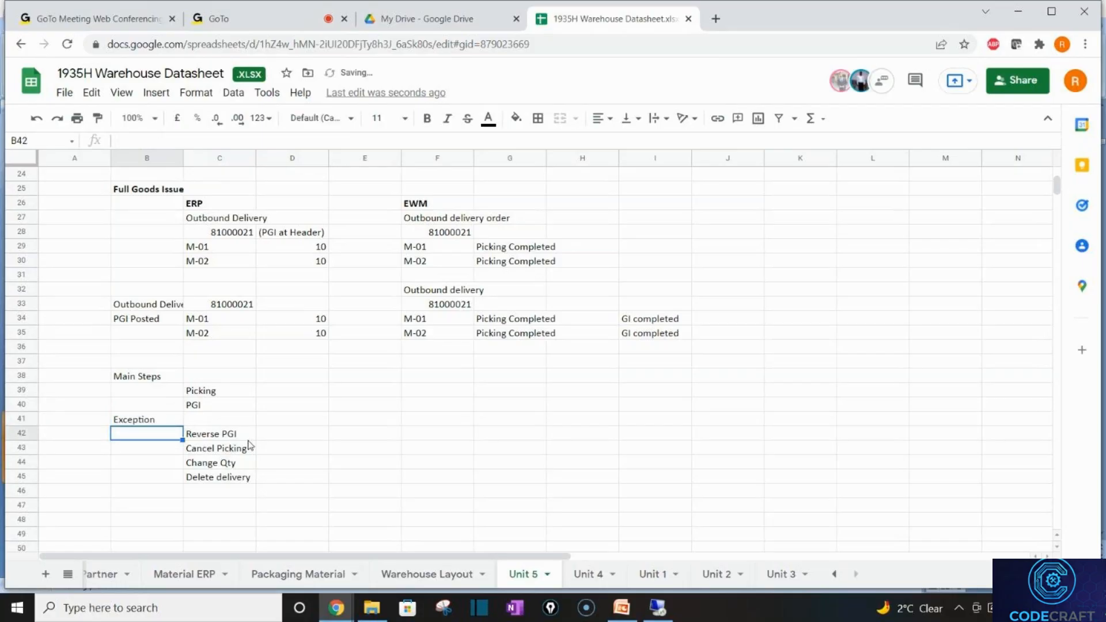
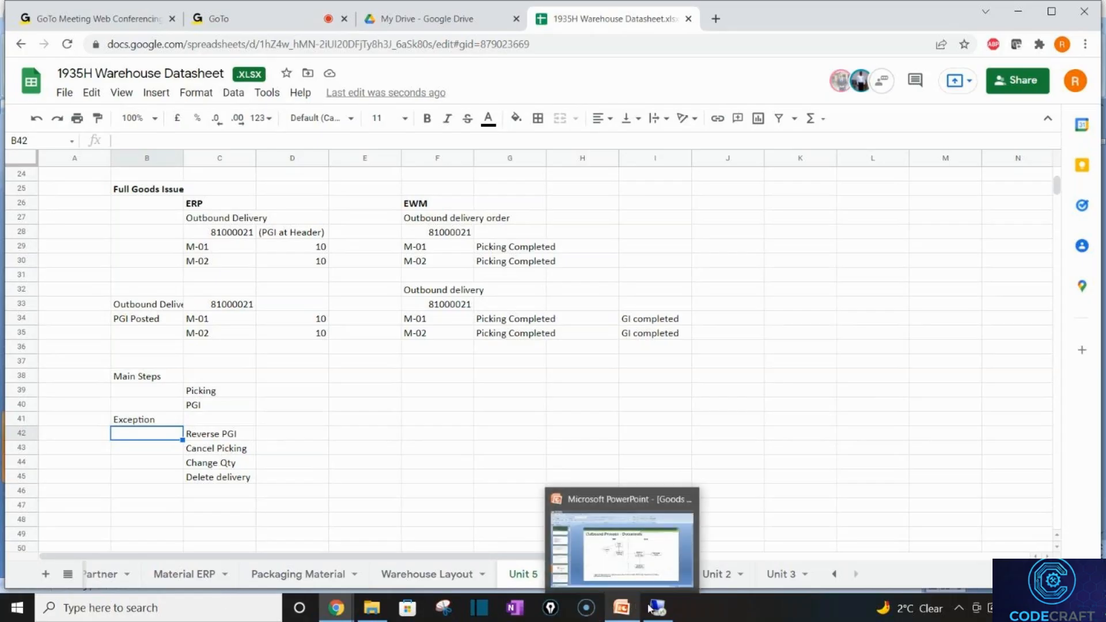
Switch to the Remote Desktop session, start SAP Logon, open the ewm connection and show the session full screen
mouse_move(657, 607)
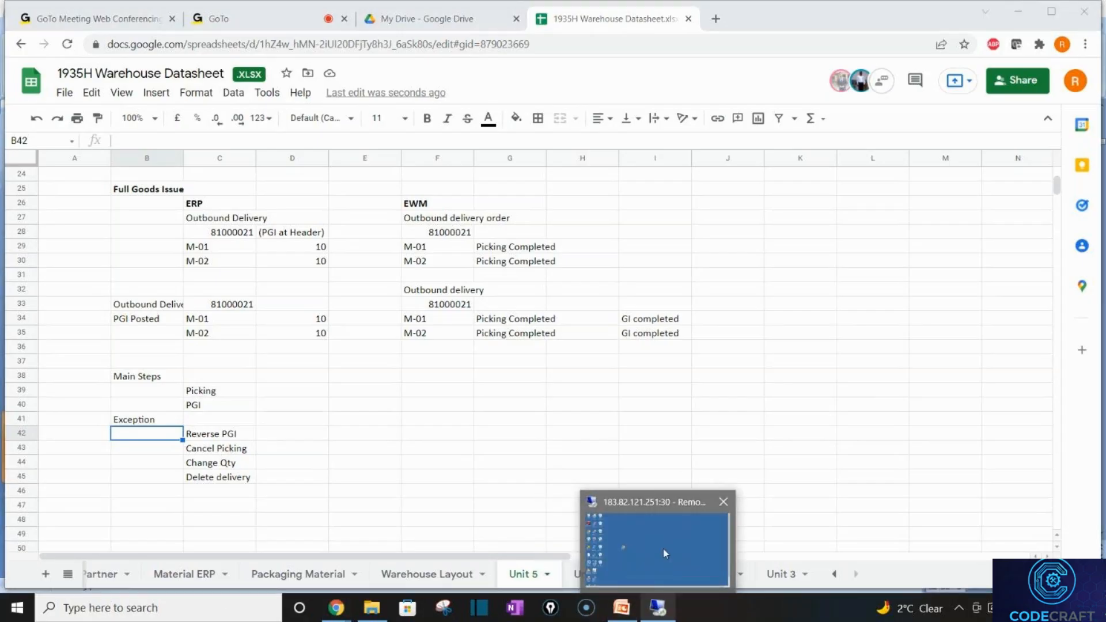
left_click(665, 554)
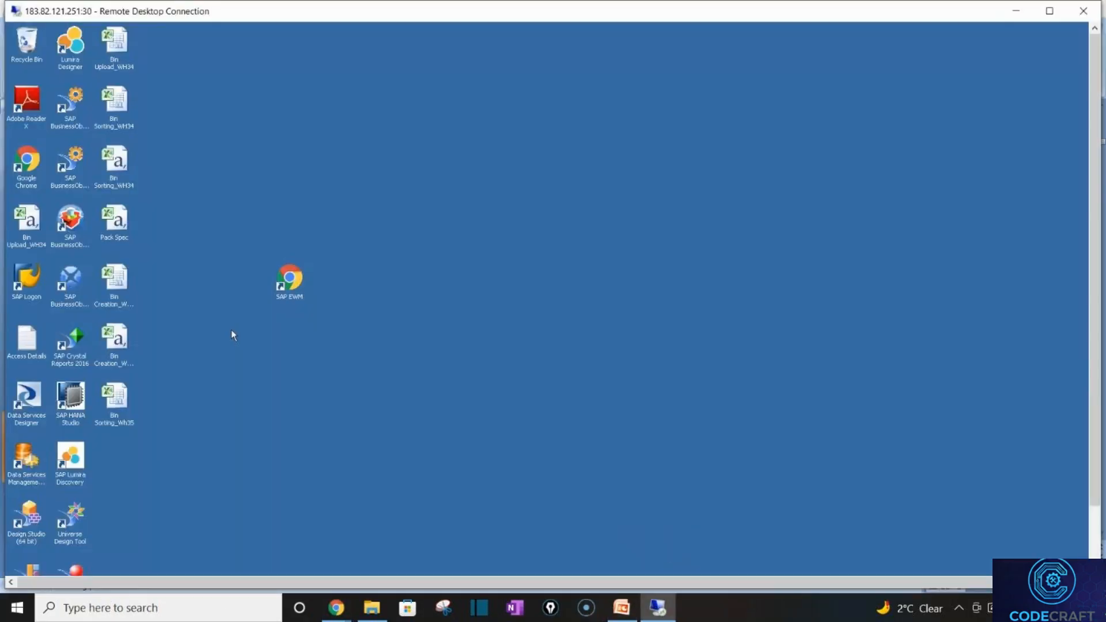
double_click(32, 280)
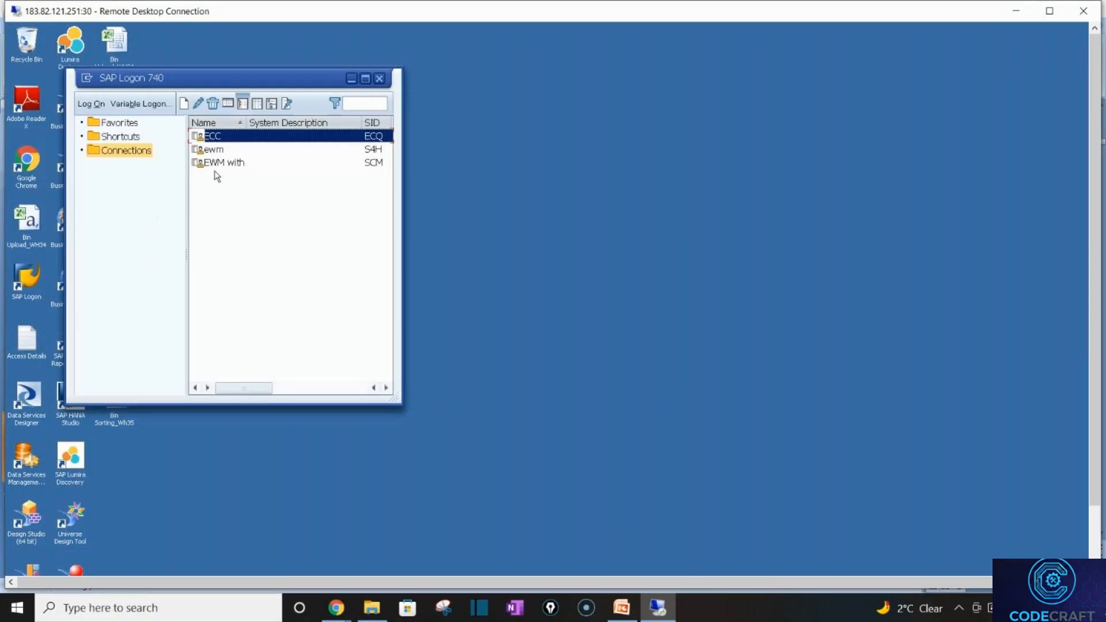
double_click(227, 150)
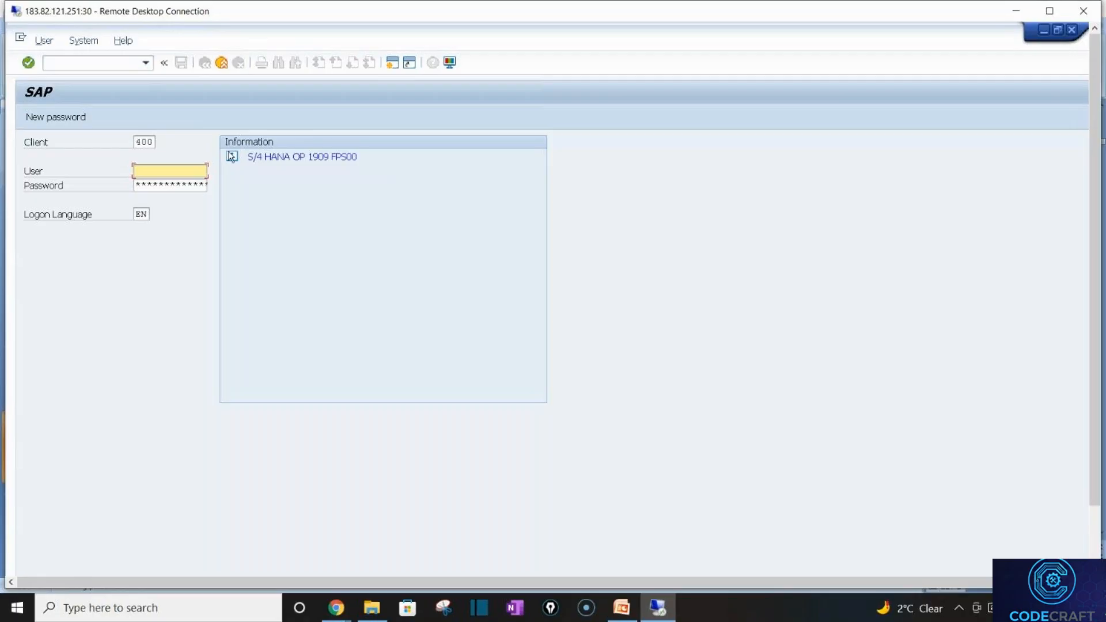
double_click(512, 18)
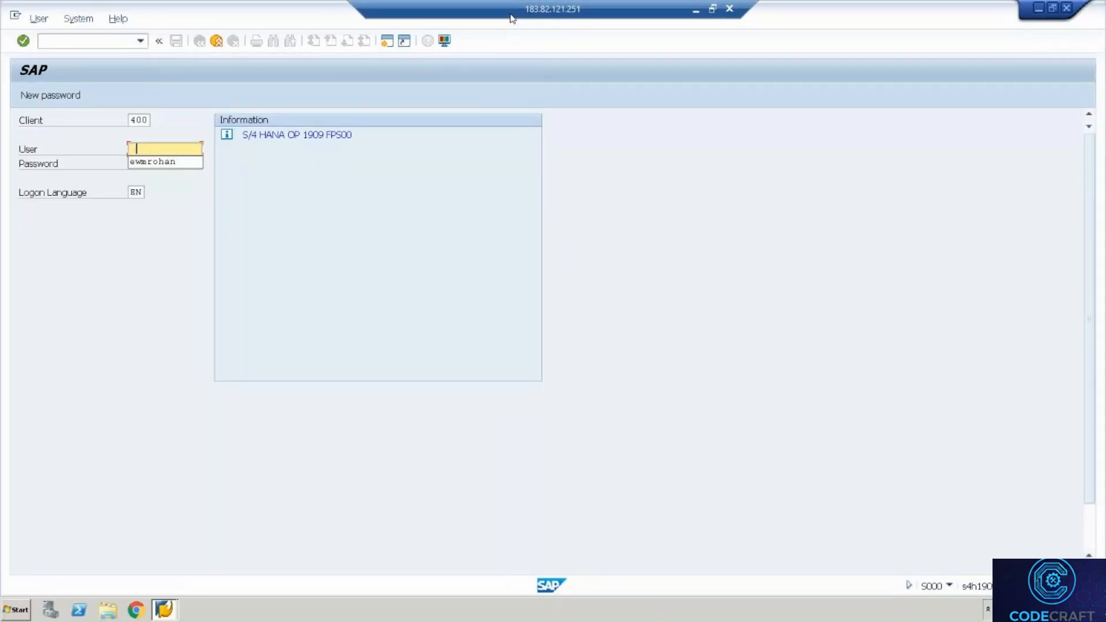
Log on to client 400 with the saved user name and the account password, and acknowledge the logon information message
key("Down")
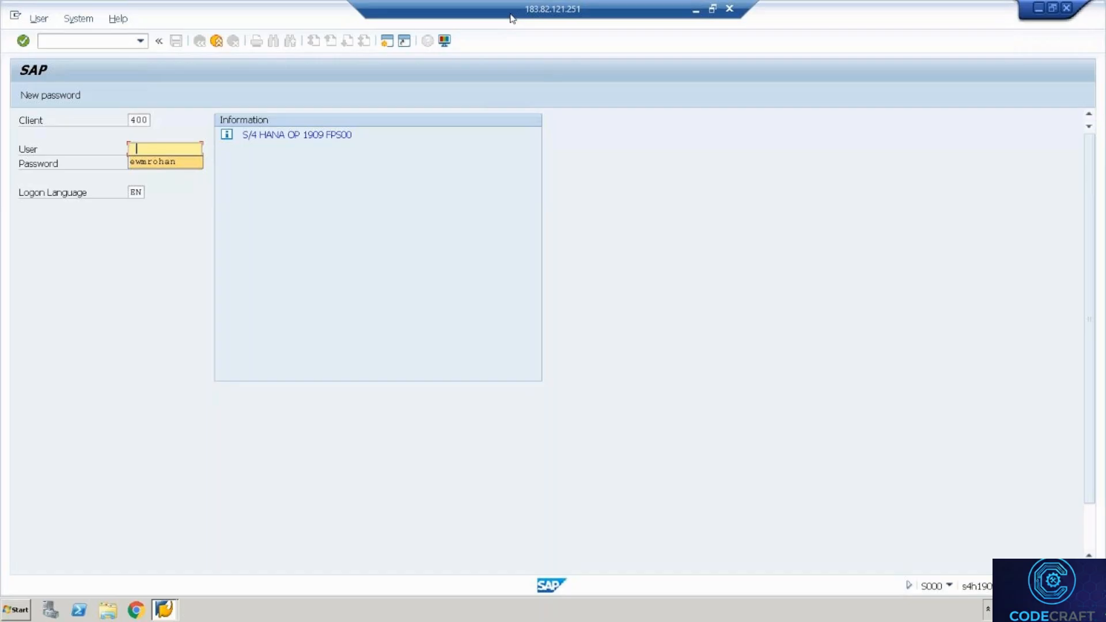
key("Return")
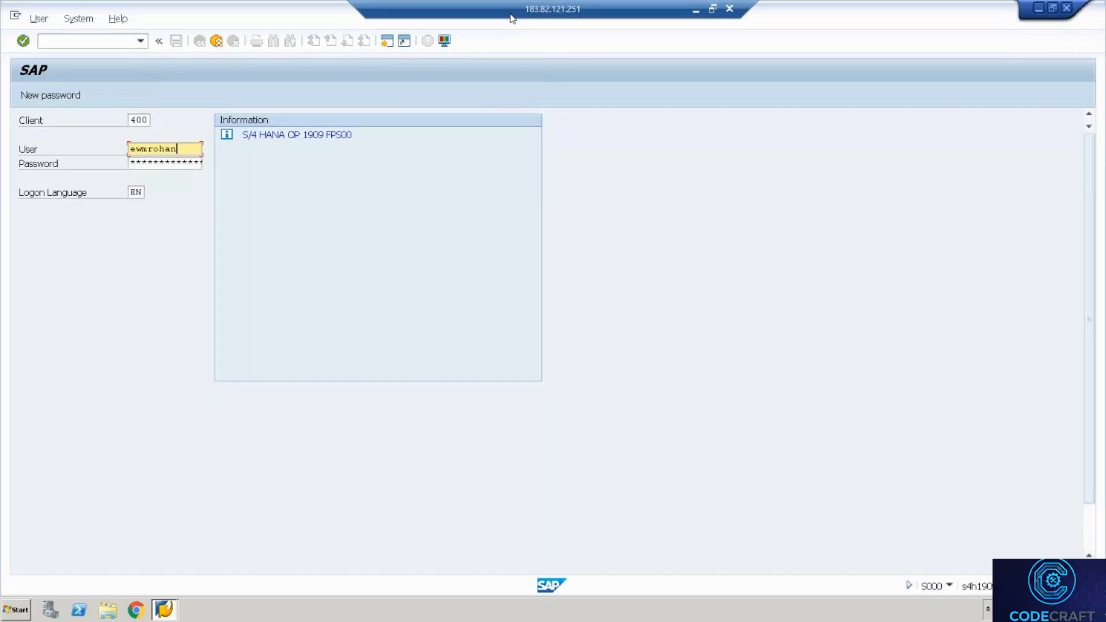
key("Tab")
type("**")
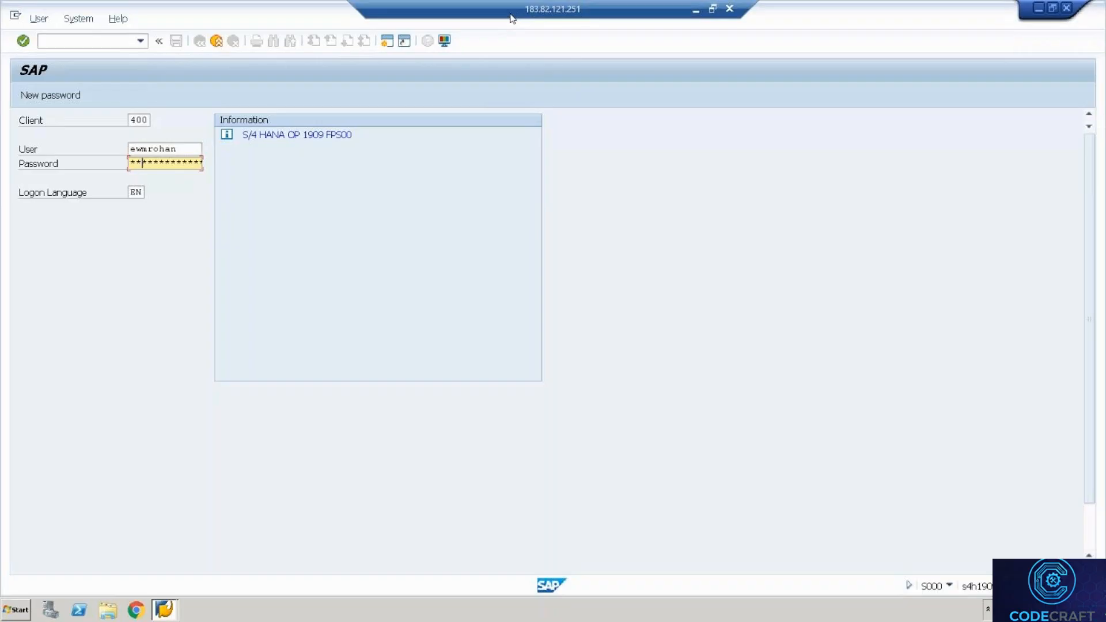
type("*******")
key("Return")
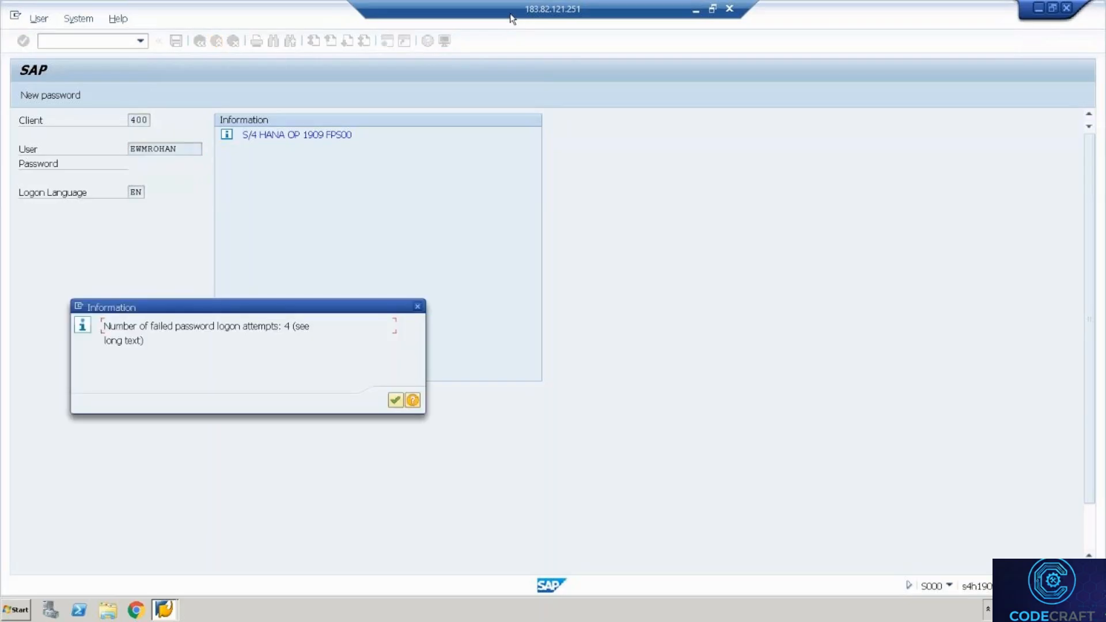
key("Return")
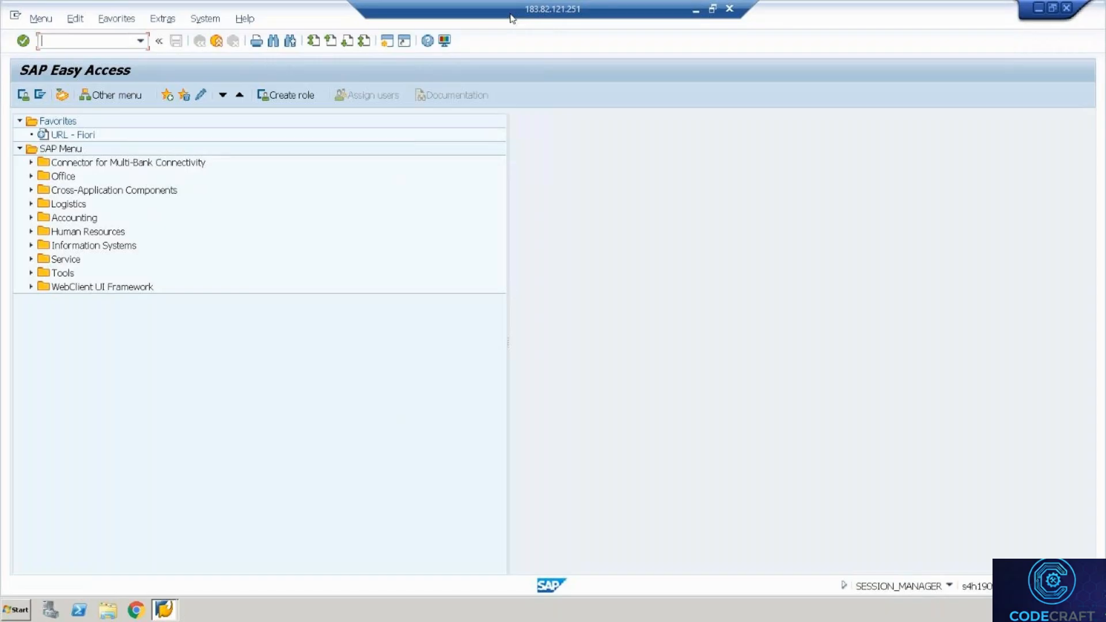
Open transaction VA01 to create a sales document and set the order type to OR
type("Va01")
key("Return")
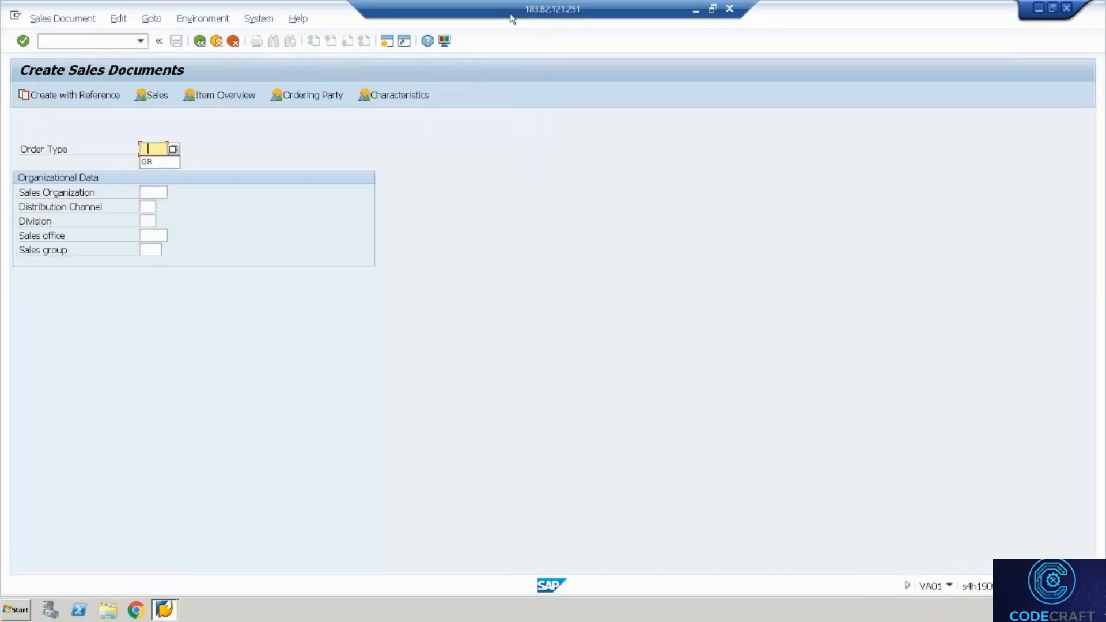
key("Down")
key("Tab")
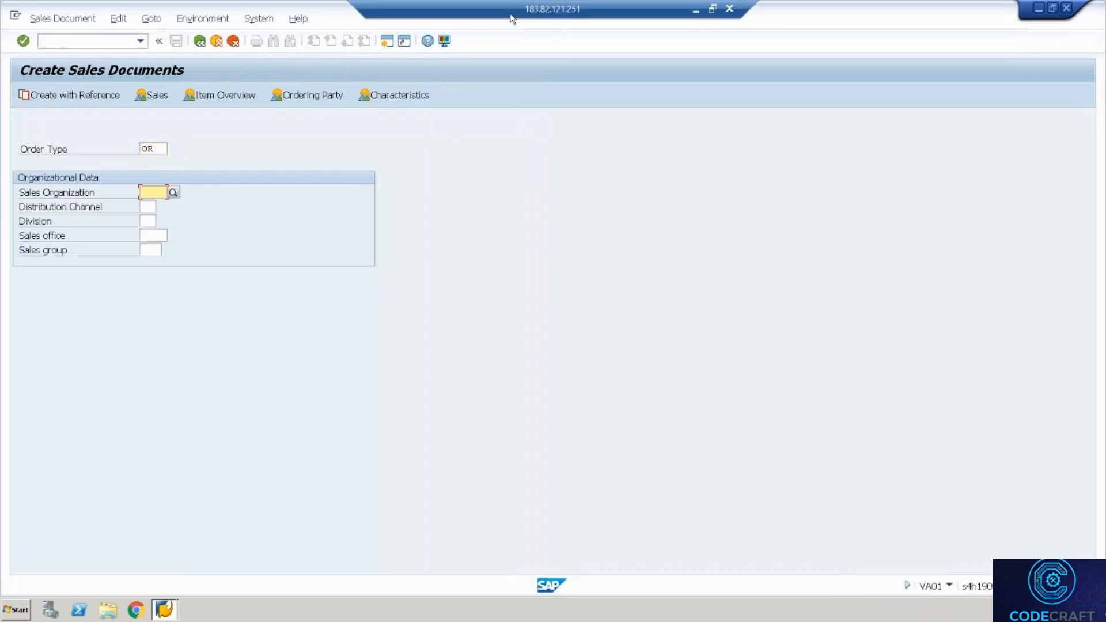
Return to the Warehouse Datasheet in the browser and bring the workbook's first sheets within reach
double_click(511, 15)
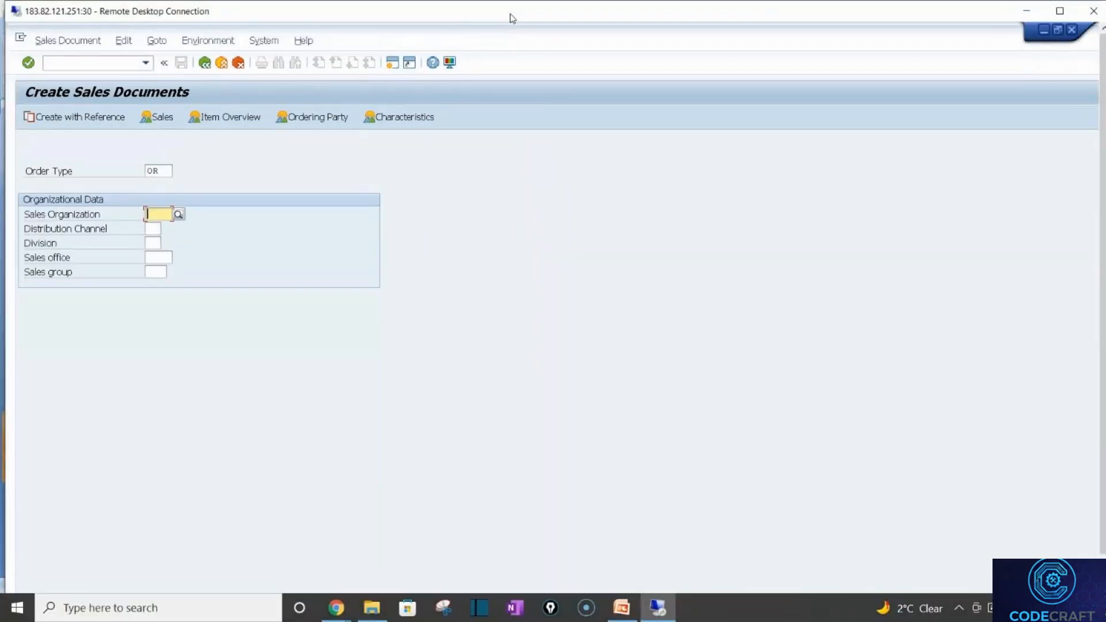
key("alt+Tab")
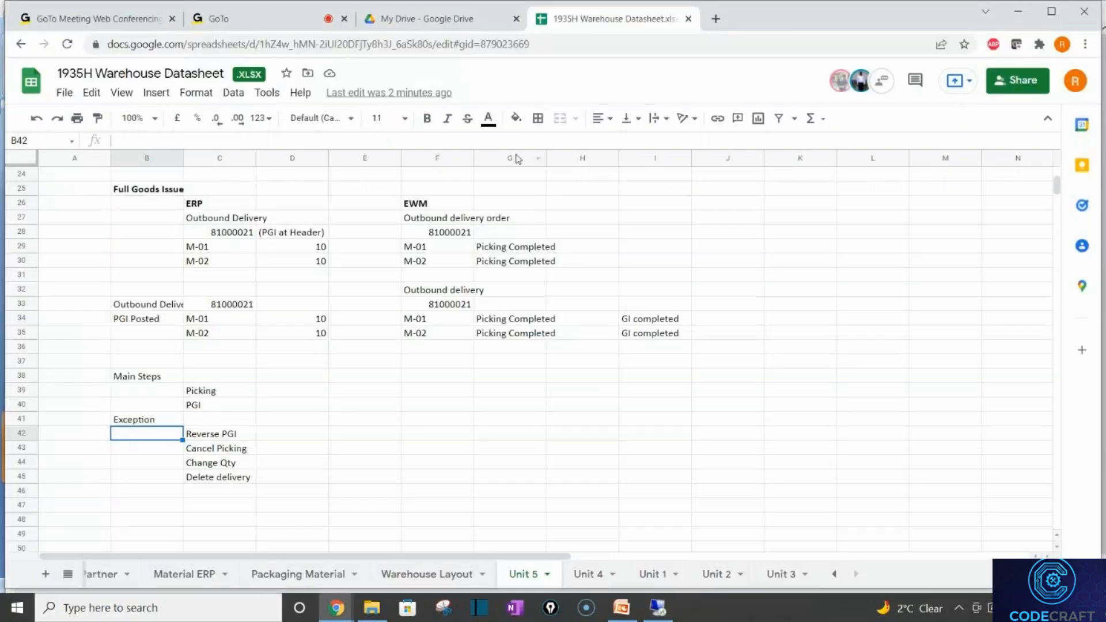
left_click(835, 574)
left_click(835, 575)
left_click(835, 575)
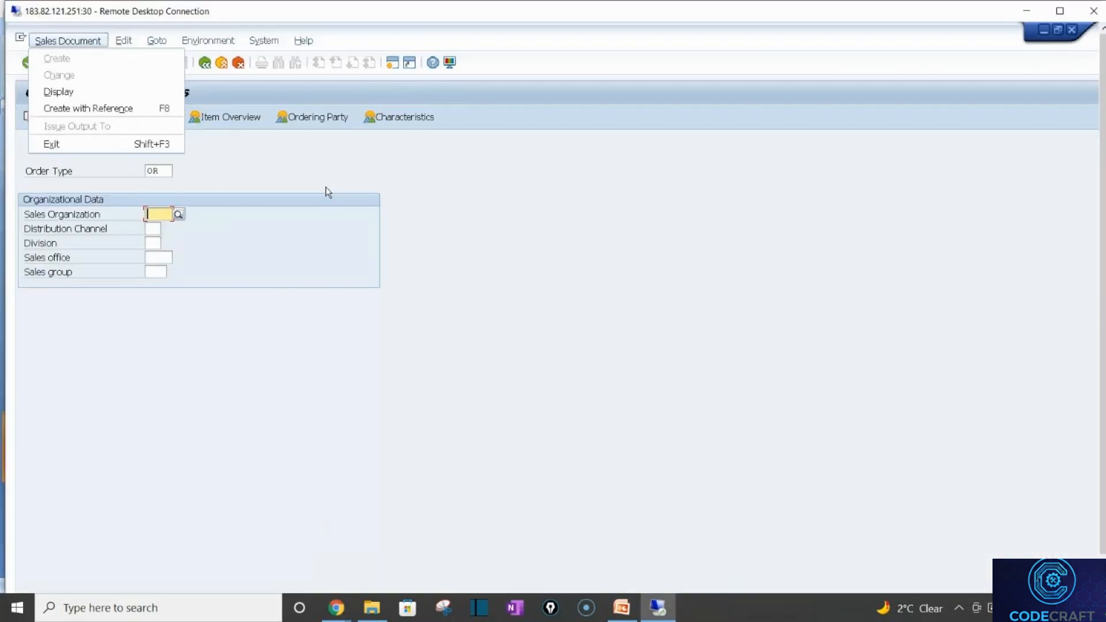
Switch back to SAP, open transaction MM01 in a new session and enter material T-F100
left_click(326, 187)
left_click(96, 61)
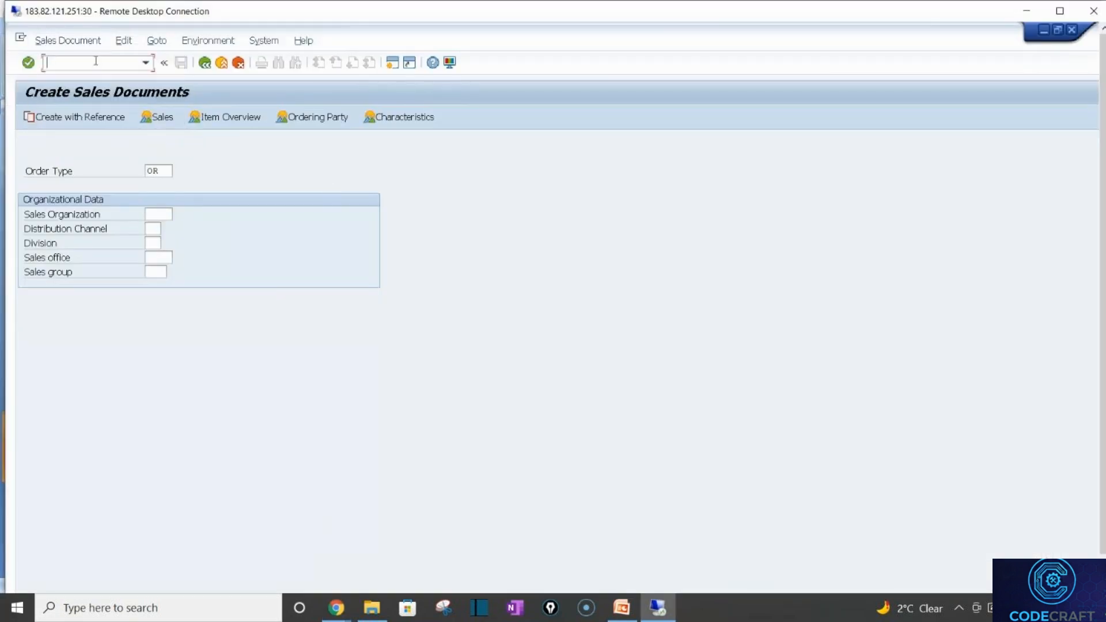
type("/omm01")
key("Return")
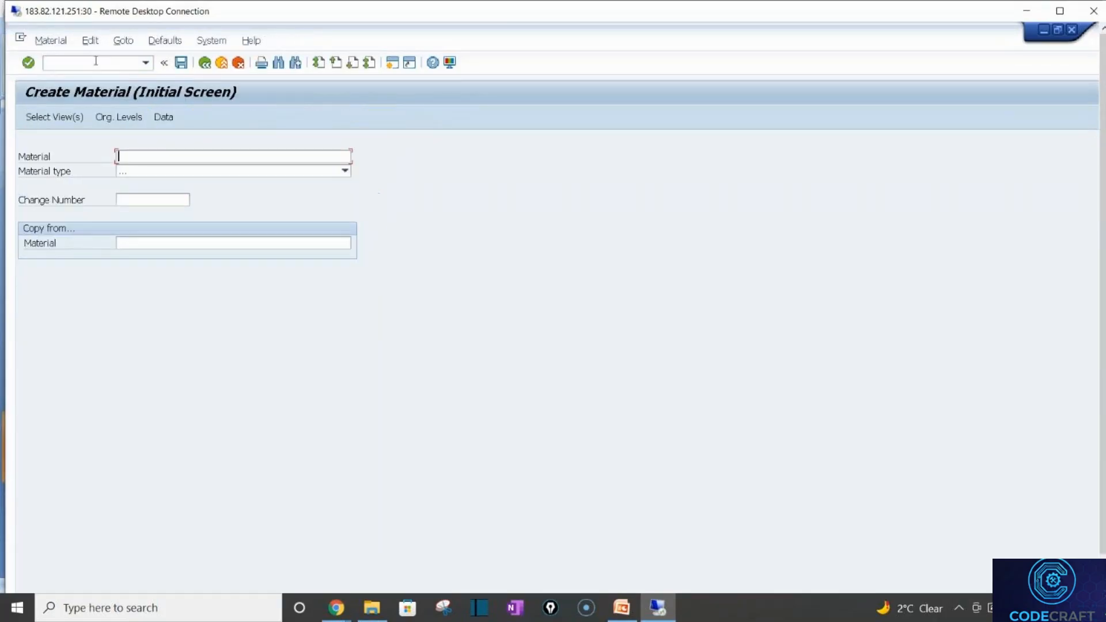
type("T-F100")
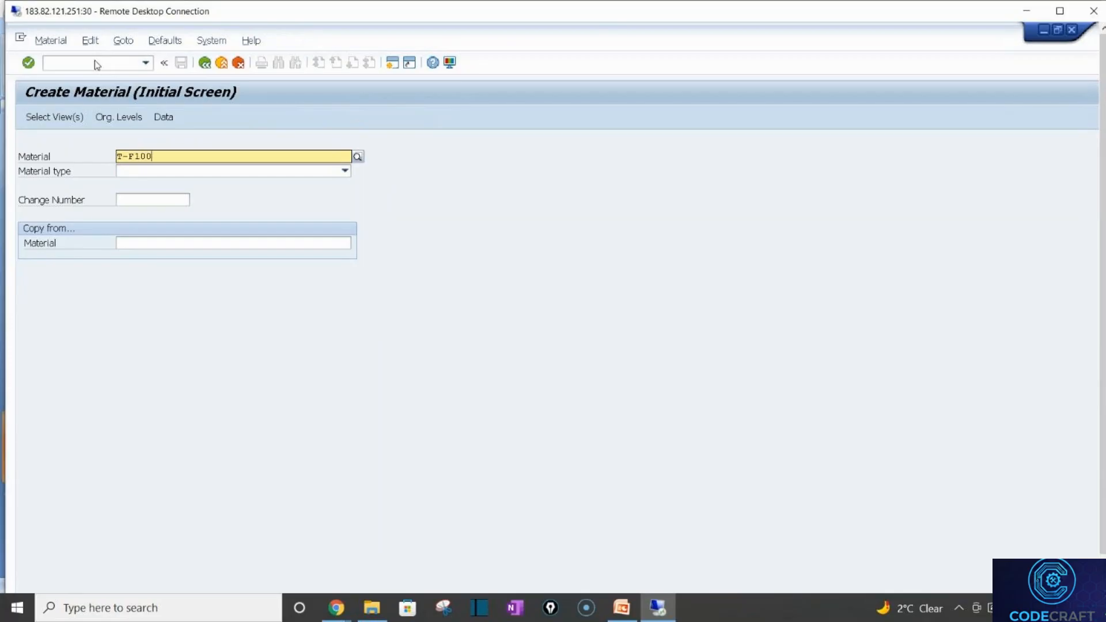
key("Return")
Look up the sales organization and distribution channel codes for Batch 1935H in the datasheet's Org Structure sheet
key("alt+Tab")
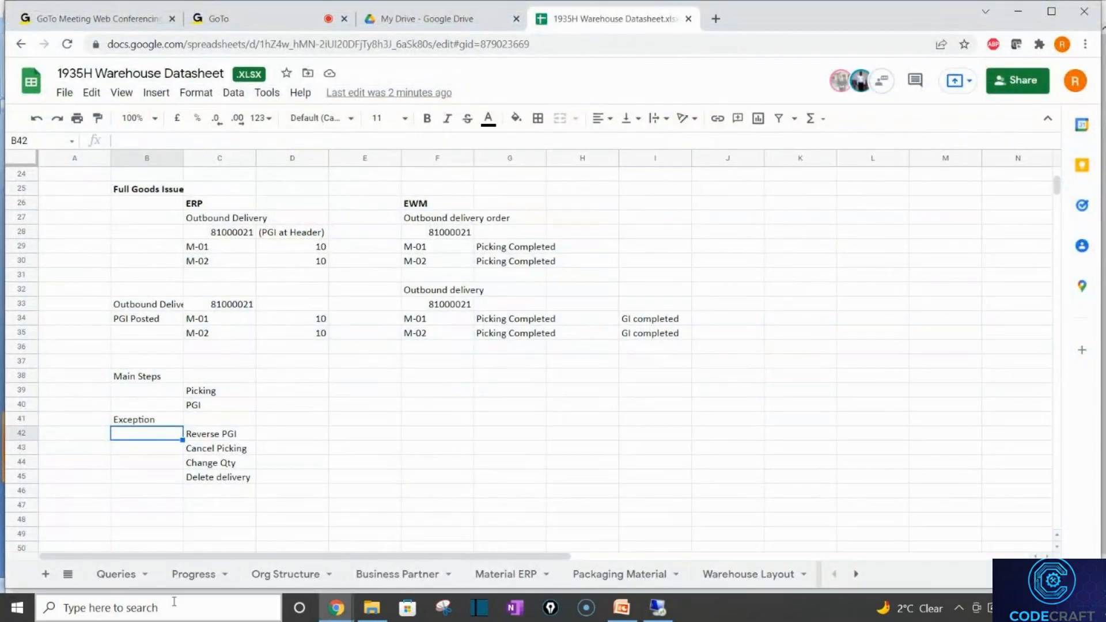
left_click(277, 577)
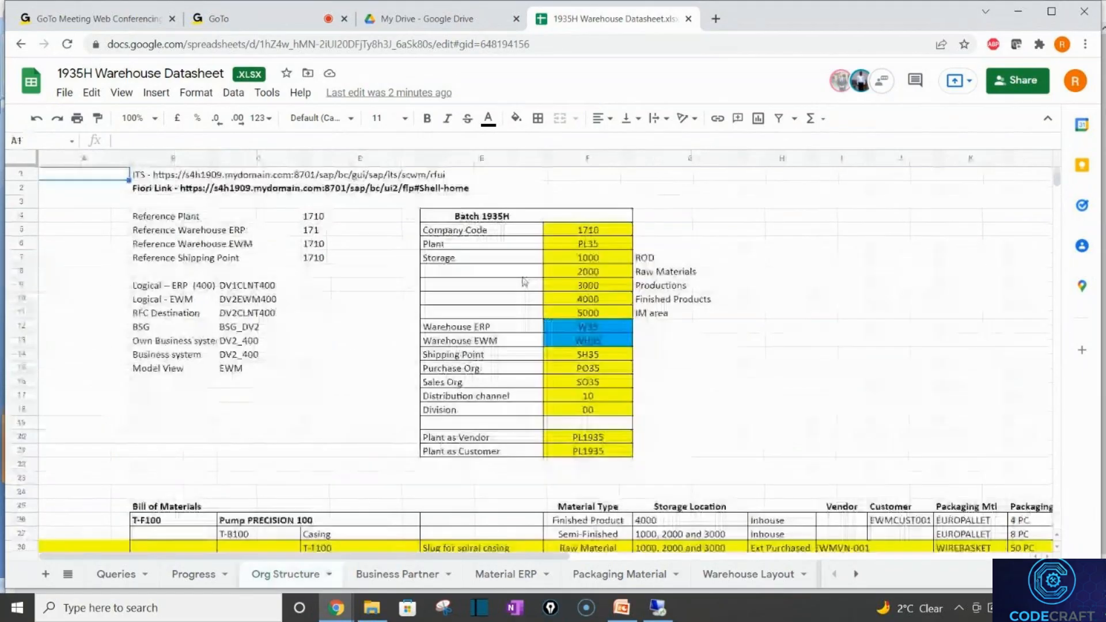
left_click(587, 394)
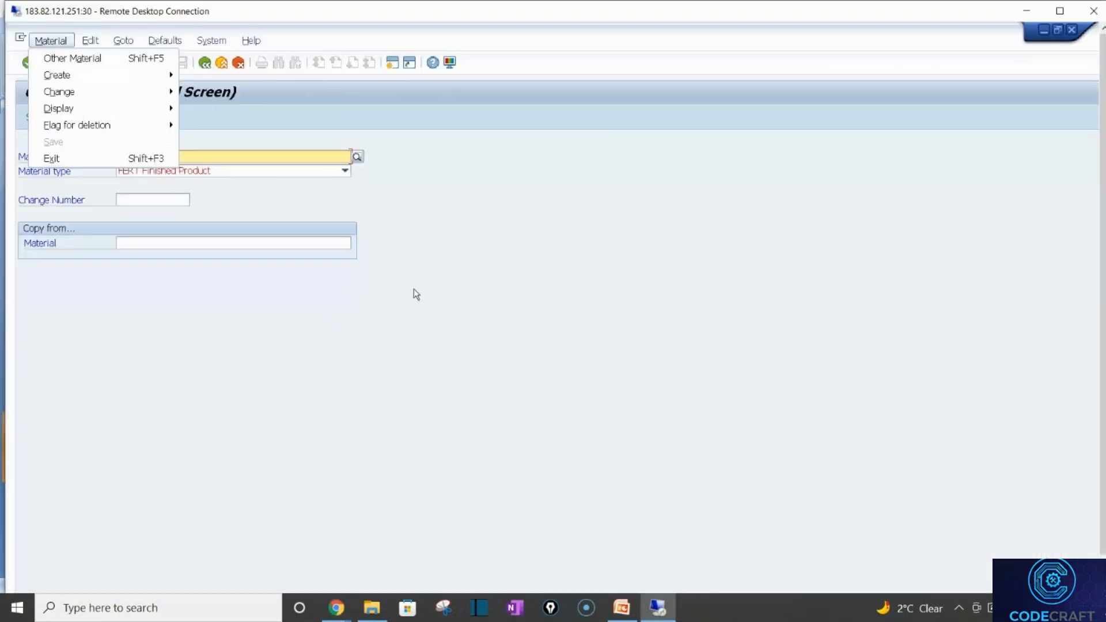
Select the views Sales Org. Data 1, Sales Org. Data 2 and Sales: General/Plant Data for material T-F100 in SAP
key("Escape")
key("Return")
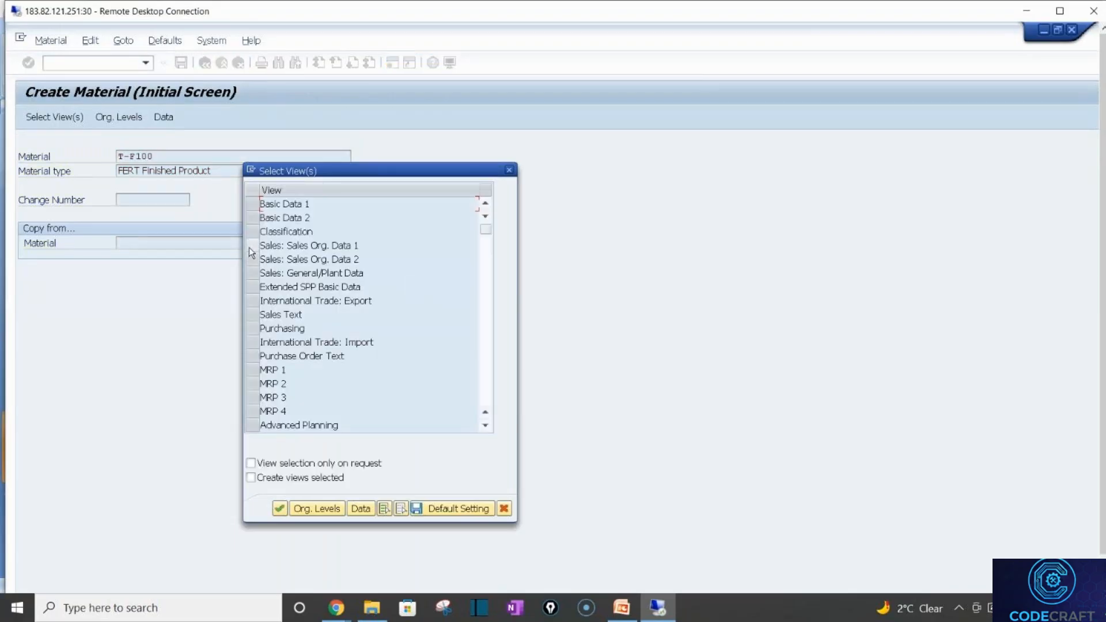
left_click(250, 247)
left_click(254, 259)
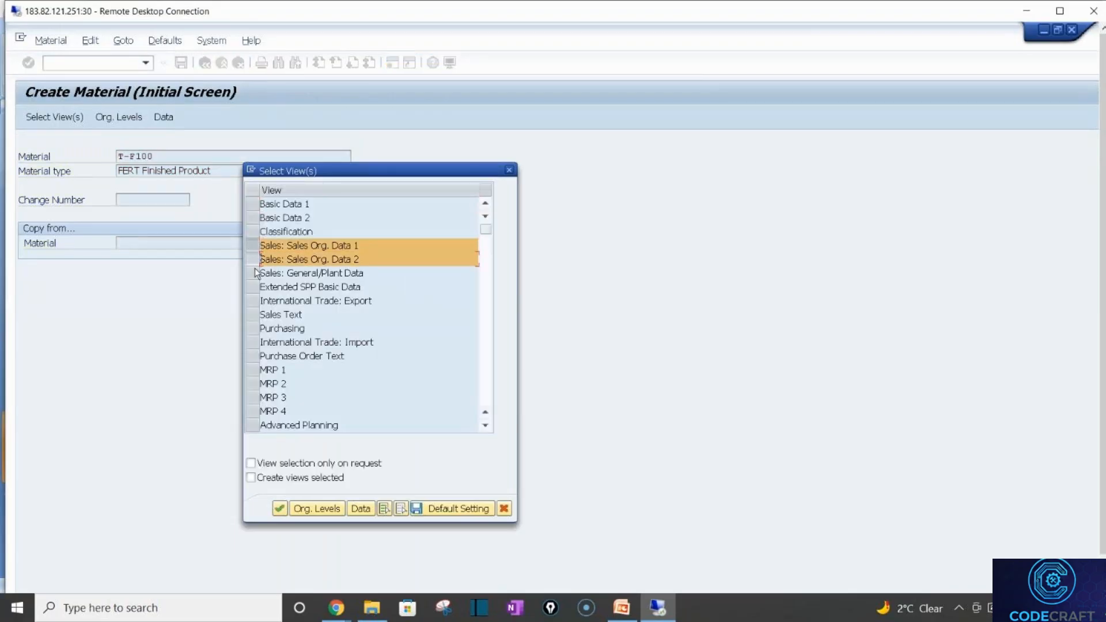
left_click(257, 277)
key("Return")
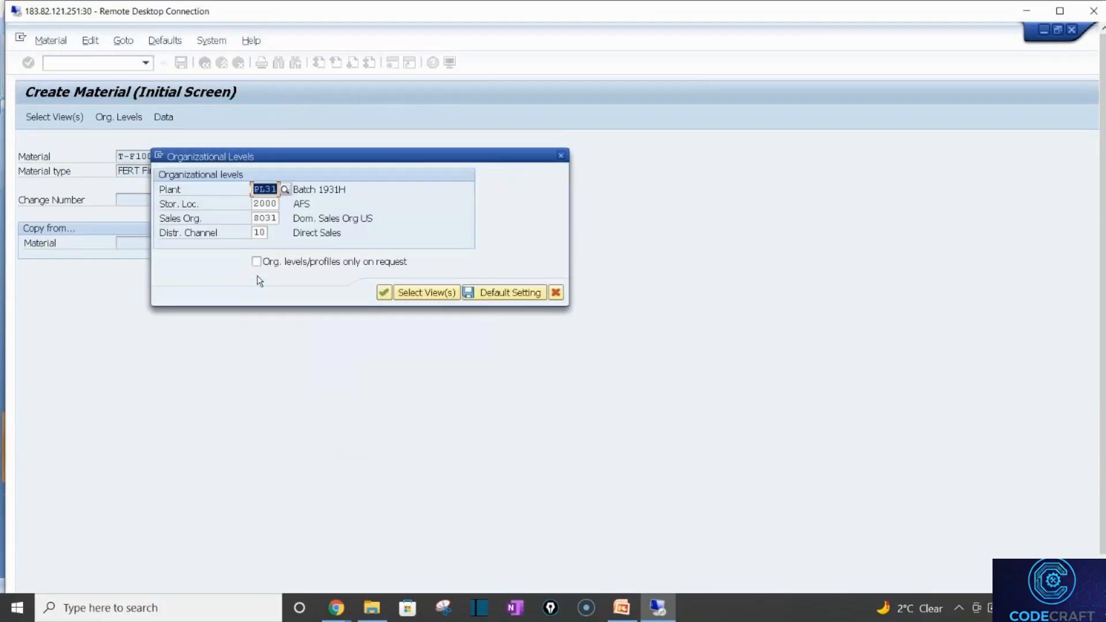
Set the plant to PL35 in the organizational levels
type("PL")
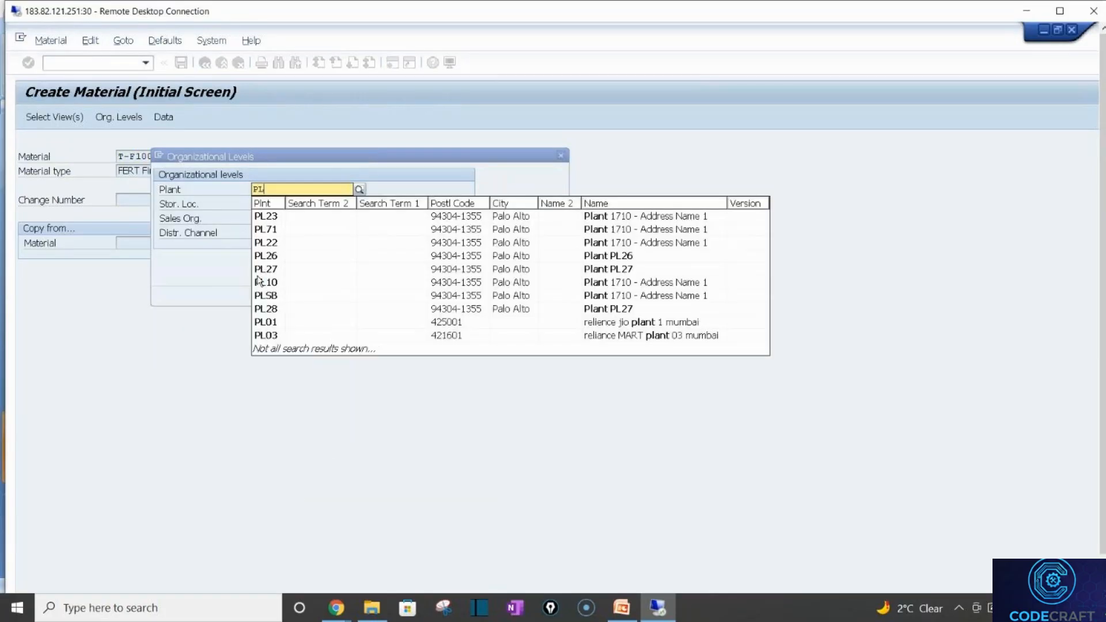
key("BackSpace")
key("BackSpace")
type("P")
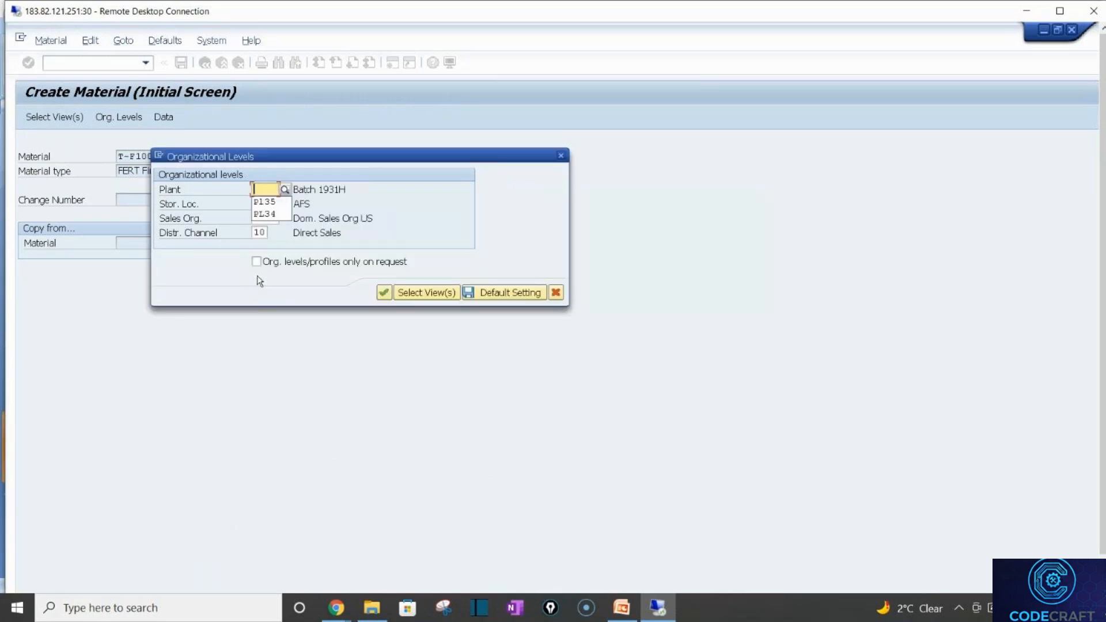
key("Down")
key("Return")
key("Tab")
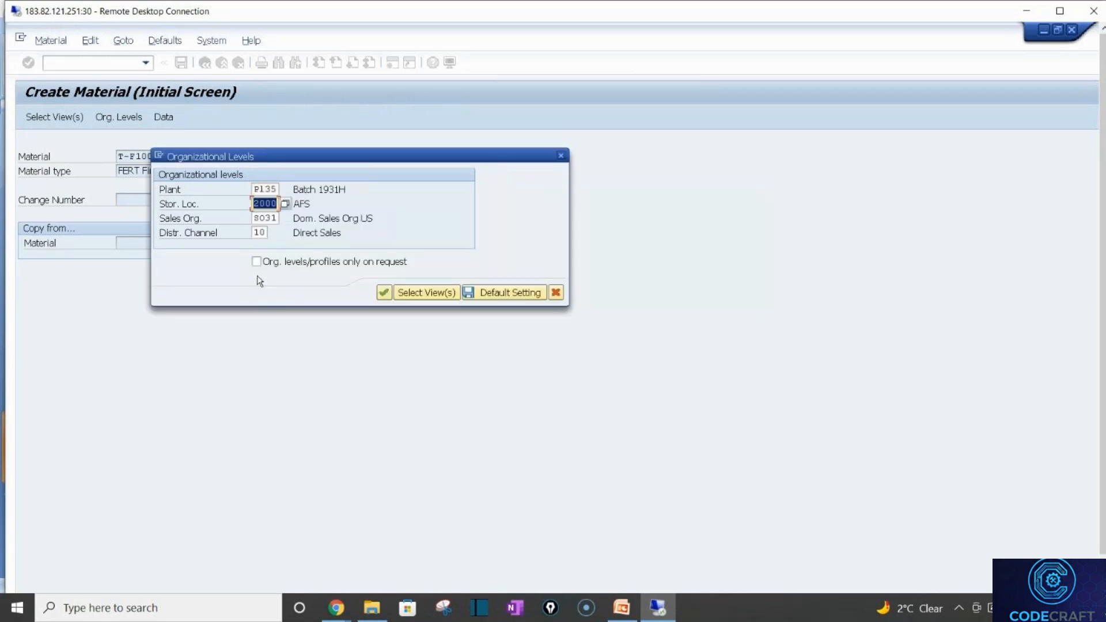
Leave the storage location empty, set the sales organization to SO35 and confirm the organizational levels with distribution channel 10
type("S0")
type("35")
key("Tab")
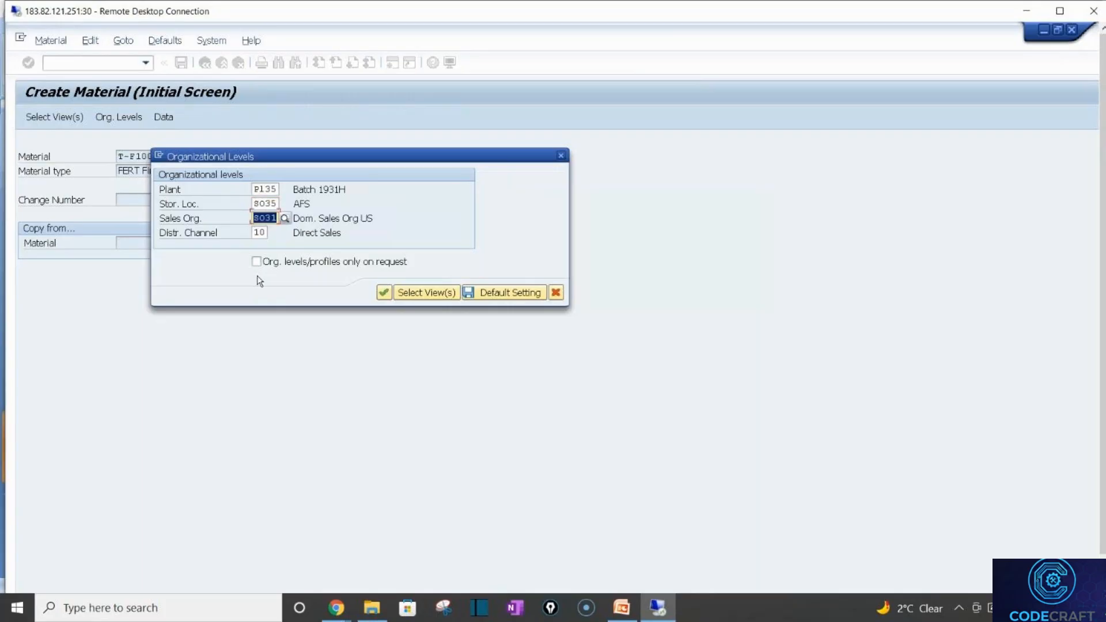
key("shift+Tab")
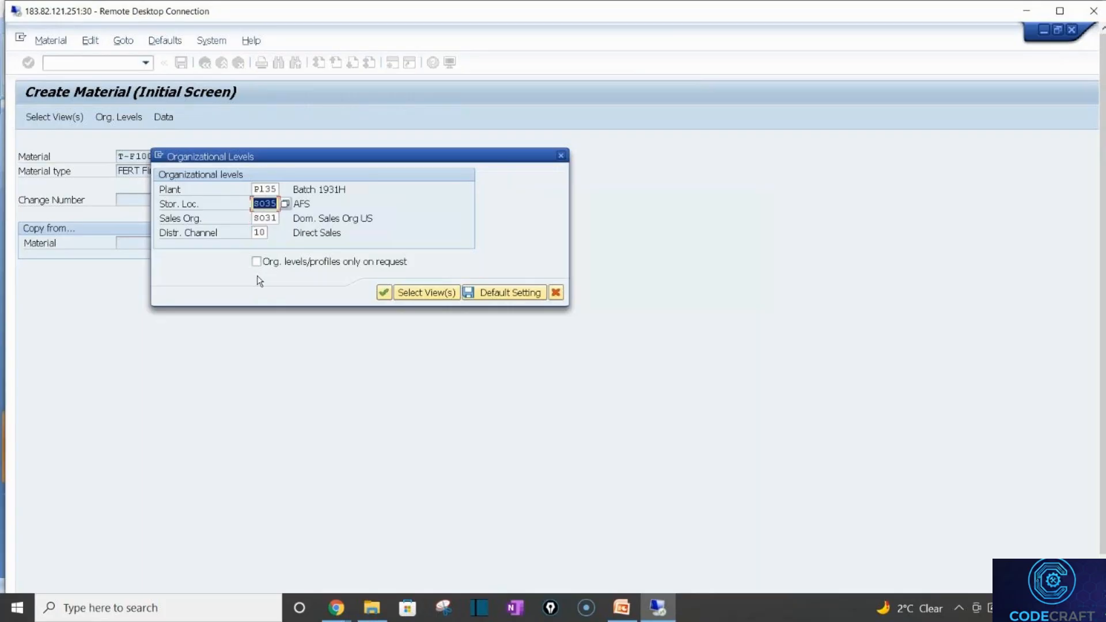
key("Delete")
key("Tab")
key("F4")
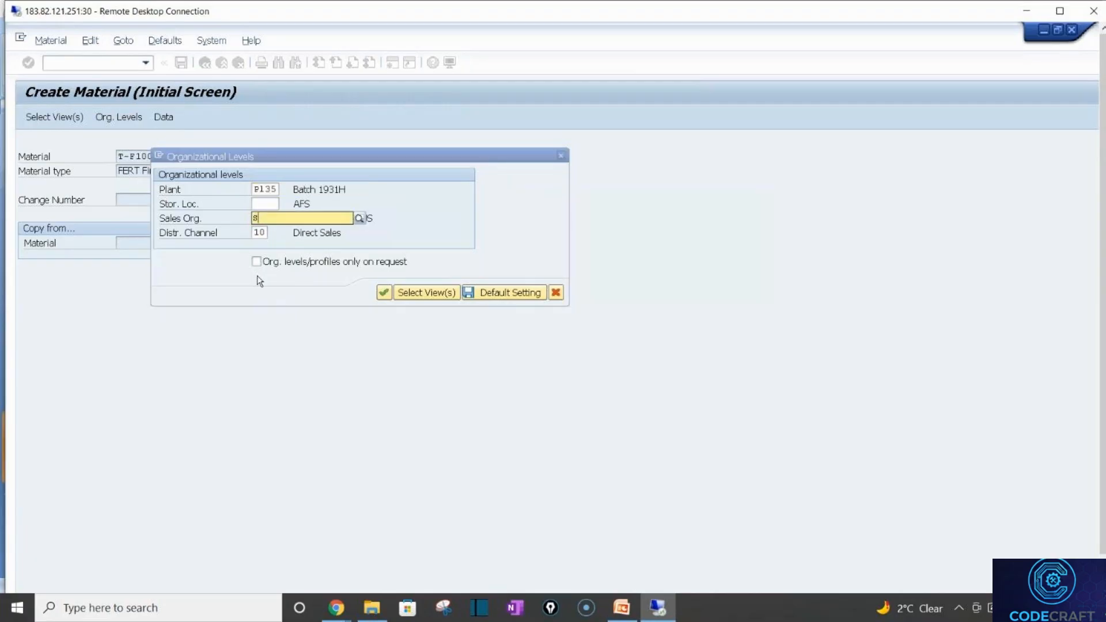
type("SO35")
key("Tab")
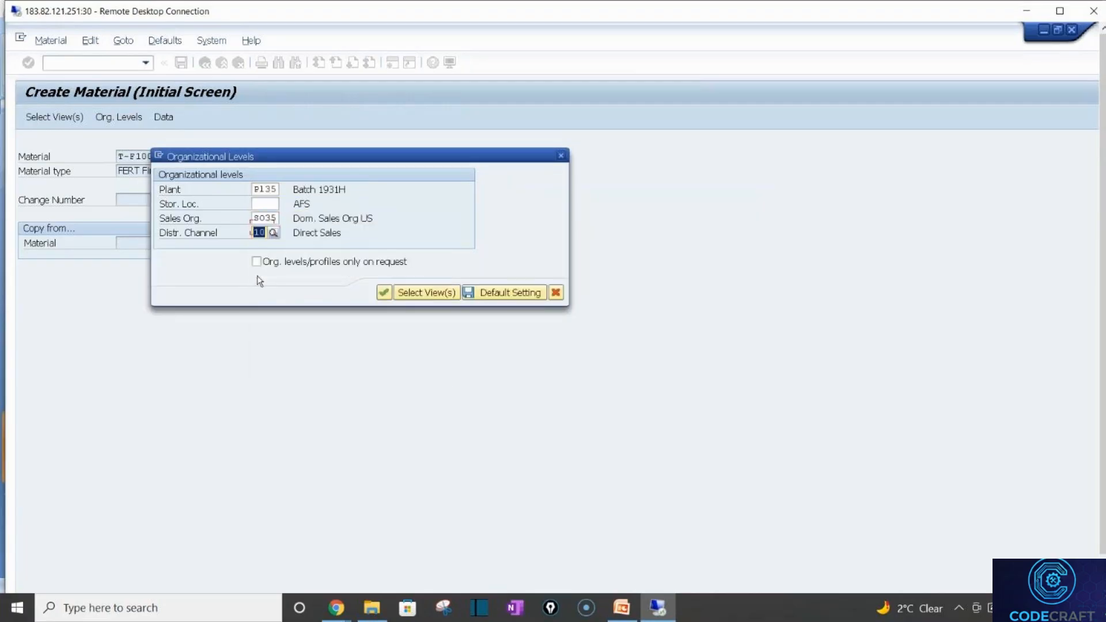
key("Return")
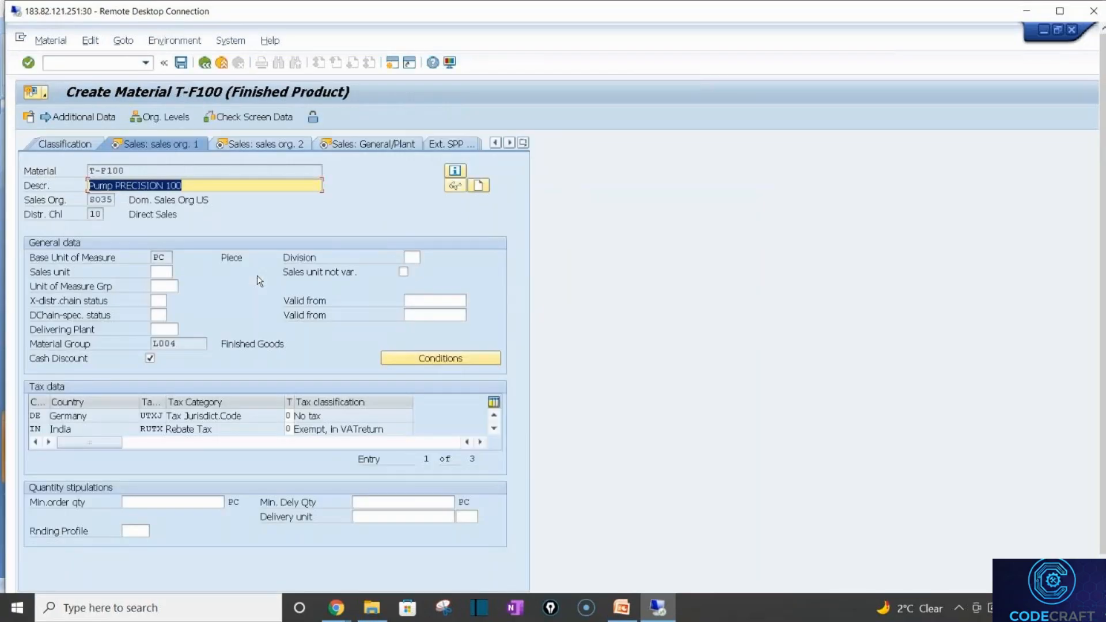
Set the item category group to NORM in the second sales organization view, accept the remaining views and save material T-F100
key("Return")
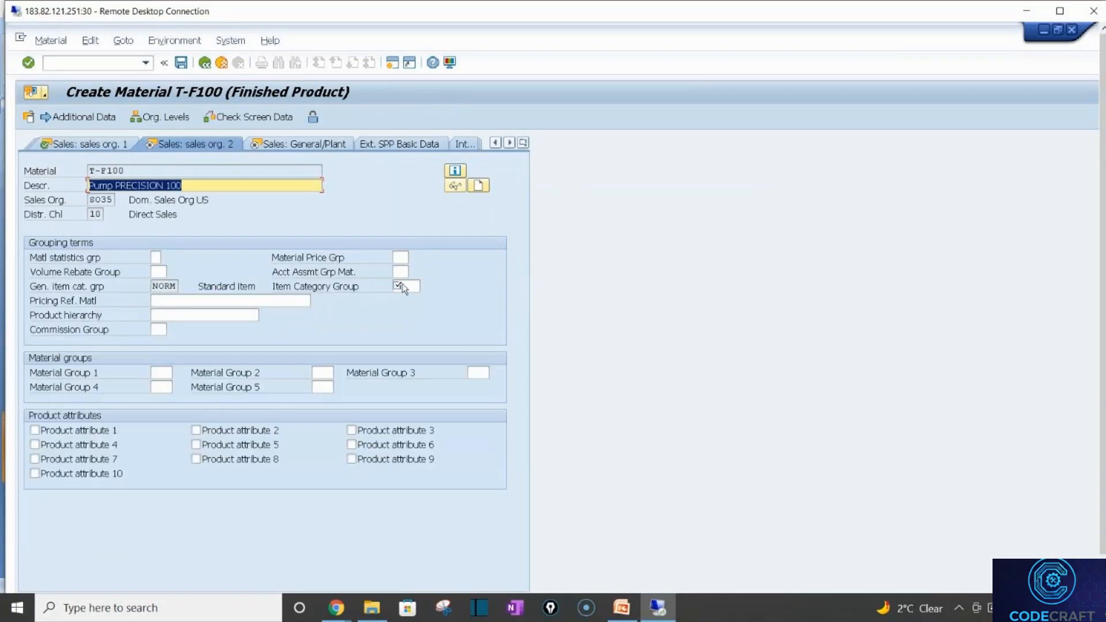
left_click(404, 287)
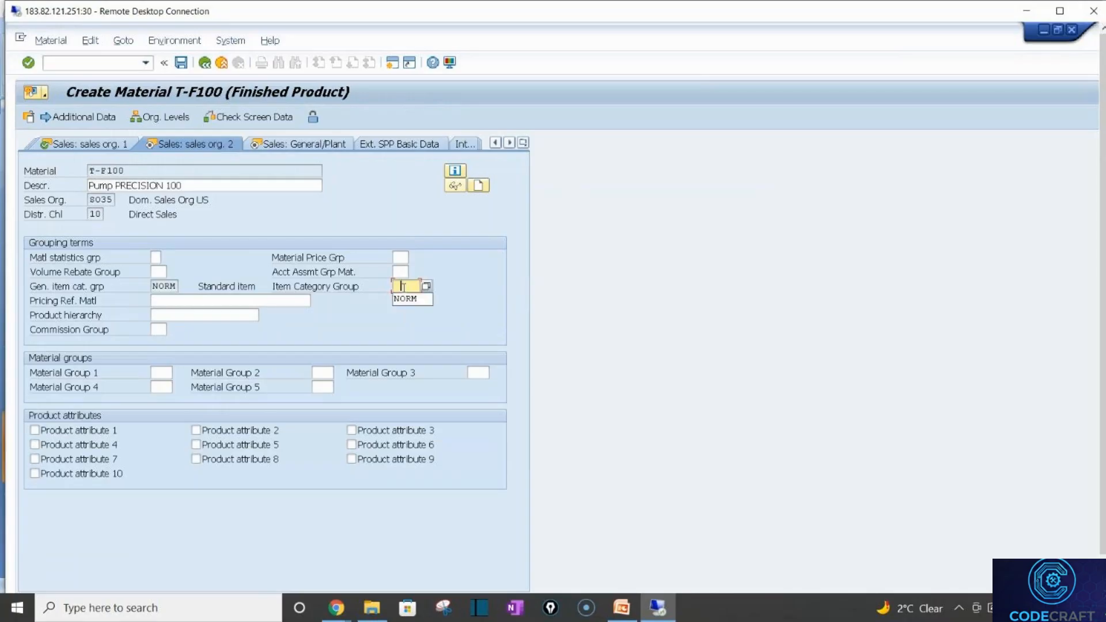
key("Down")
key("Return")
key("Return")
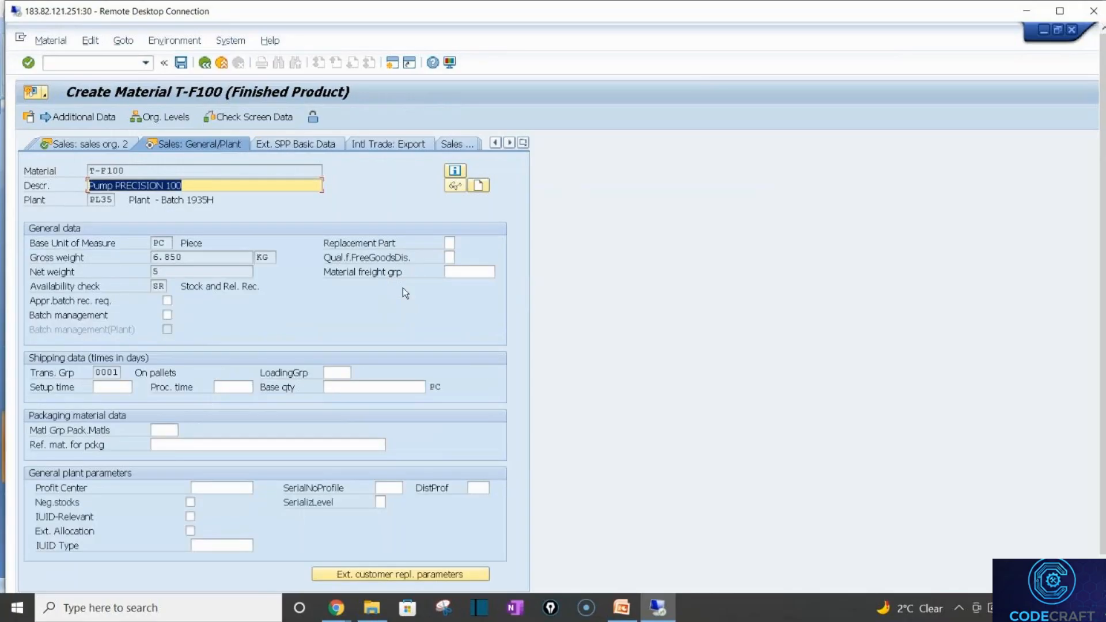
key("Return")
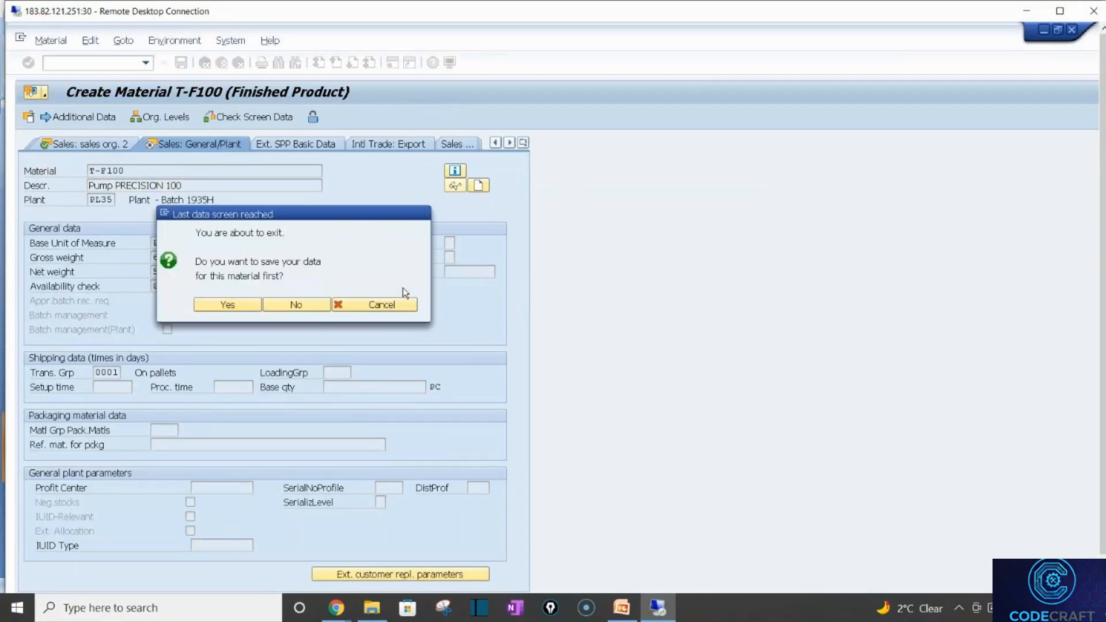
key("Return")
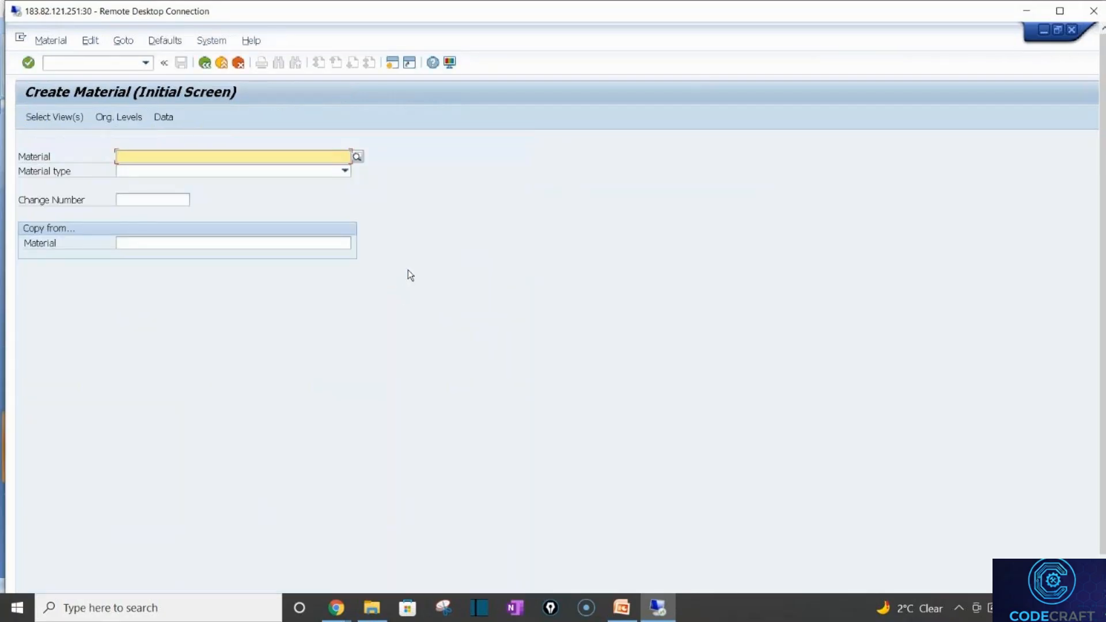
Maximize the remote desktop window and open transaction BP in place of MM01
double_click(317, 19)
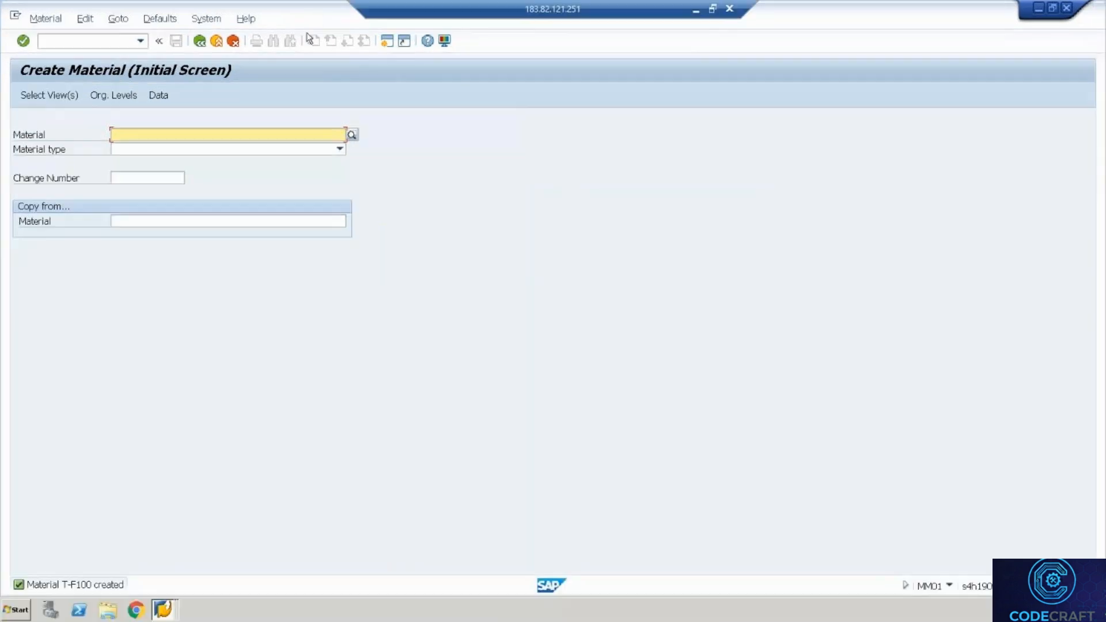
left_click(78, 46)
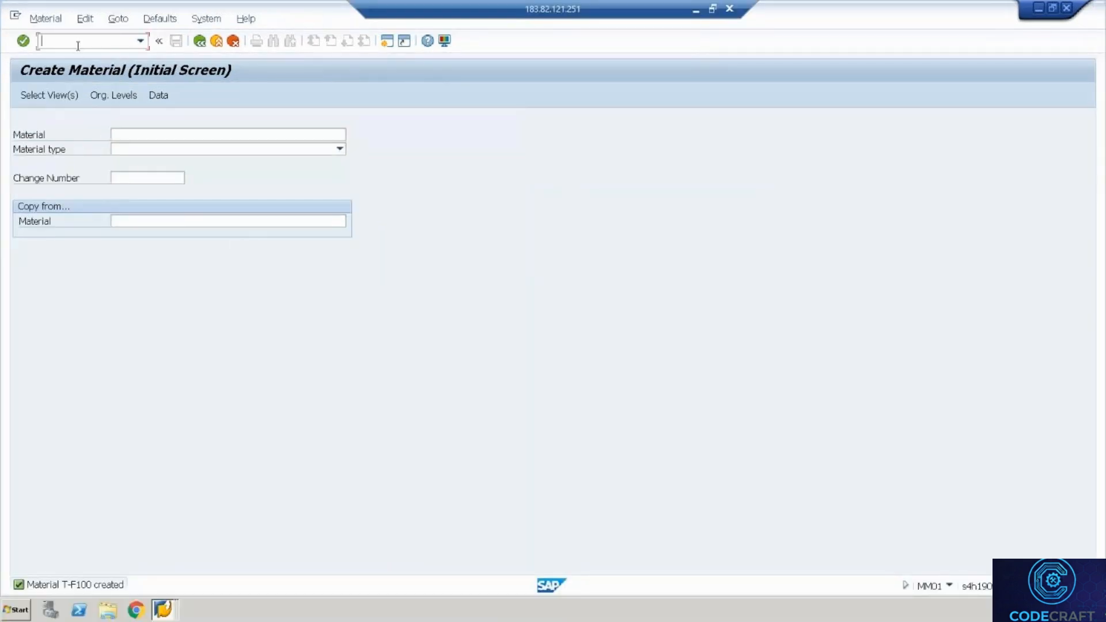
type("/nbp")
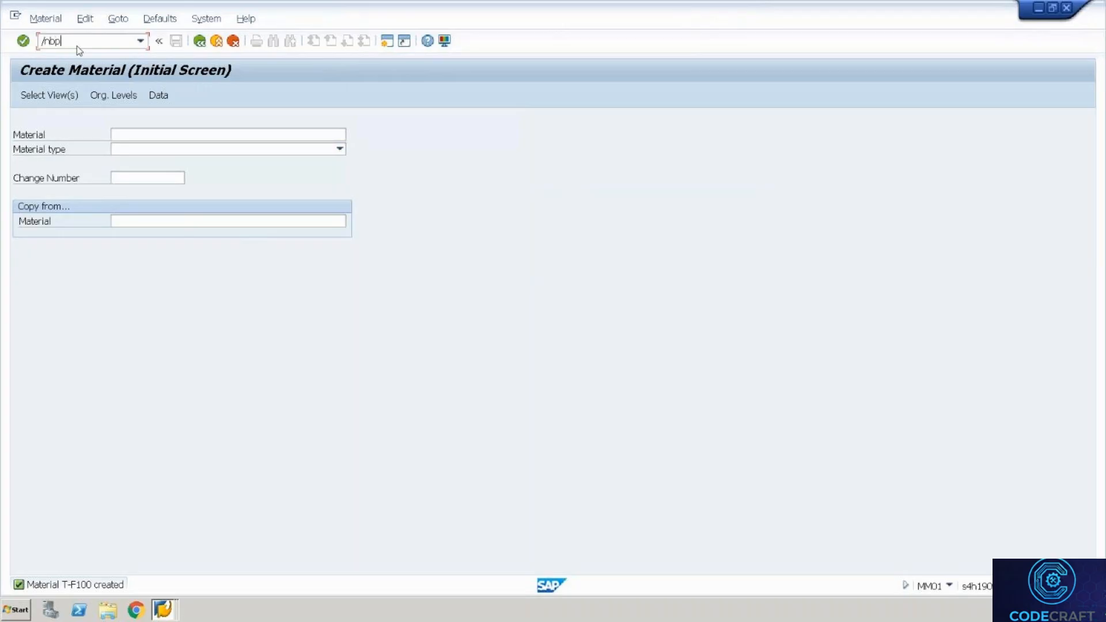
key("Return")
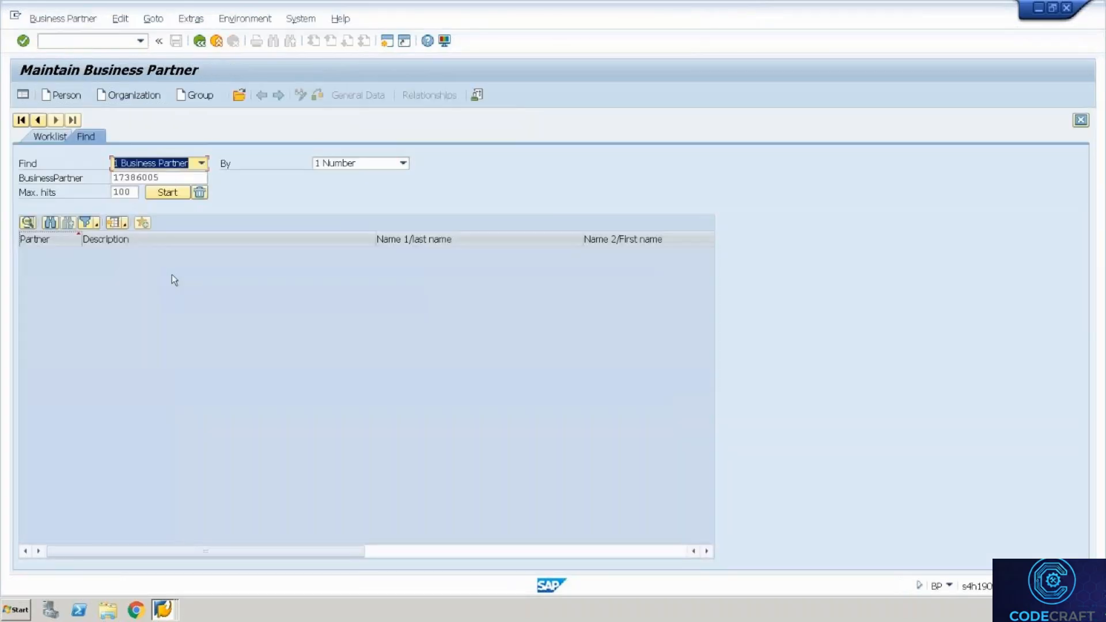
Try to find the customer by searching business partner numbers with the pattern EWM-CUST* and with a full customer number
key("Tab")
key("Tab")
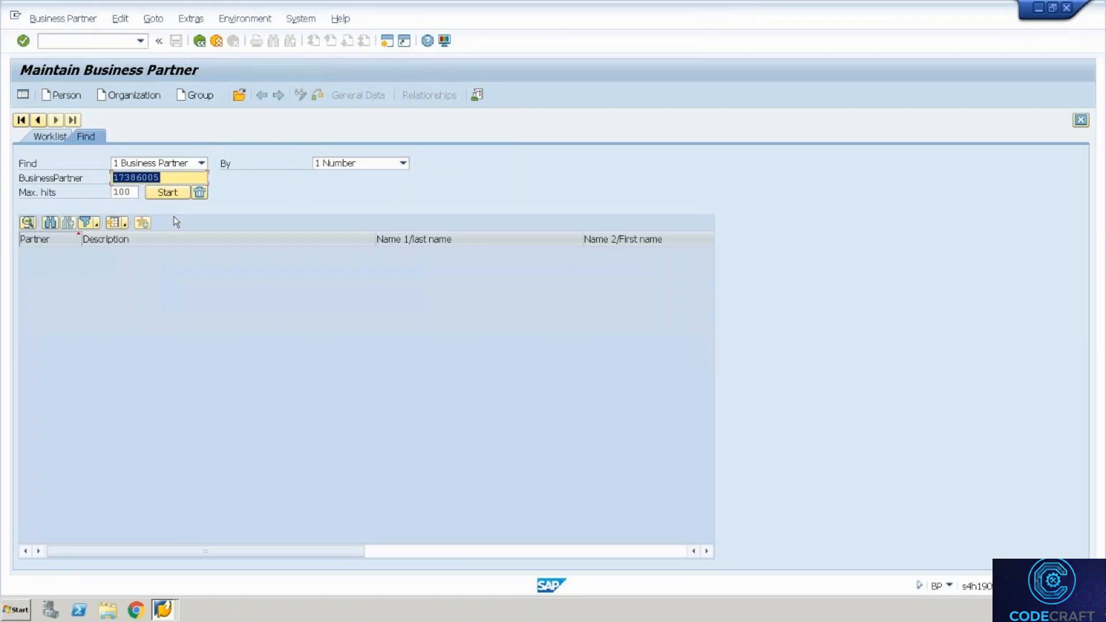
type("EWM-CUST*")
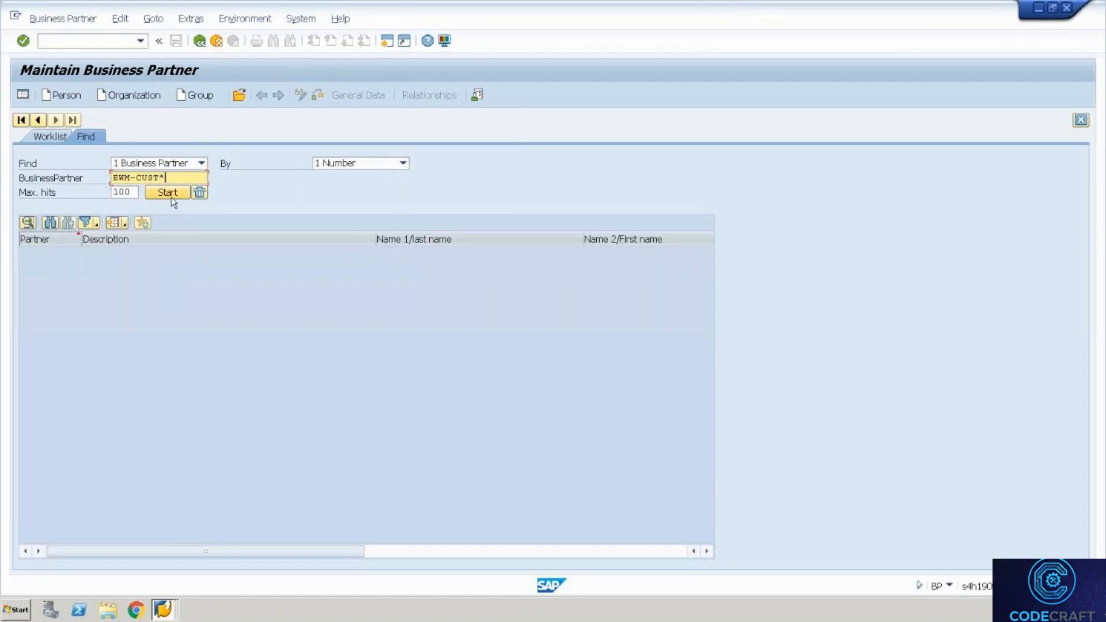
left_click(171, 196)
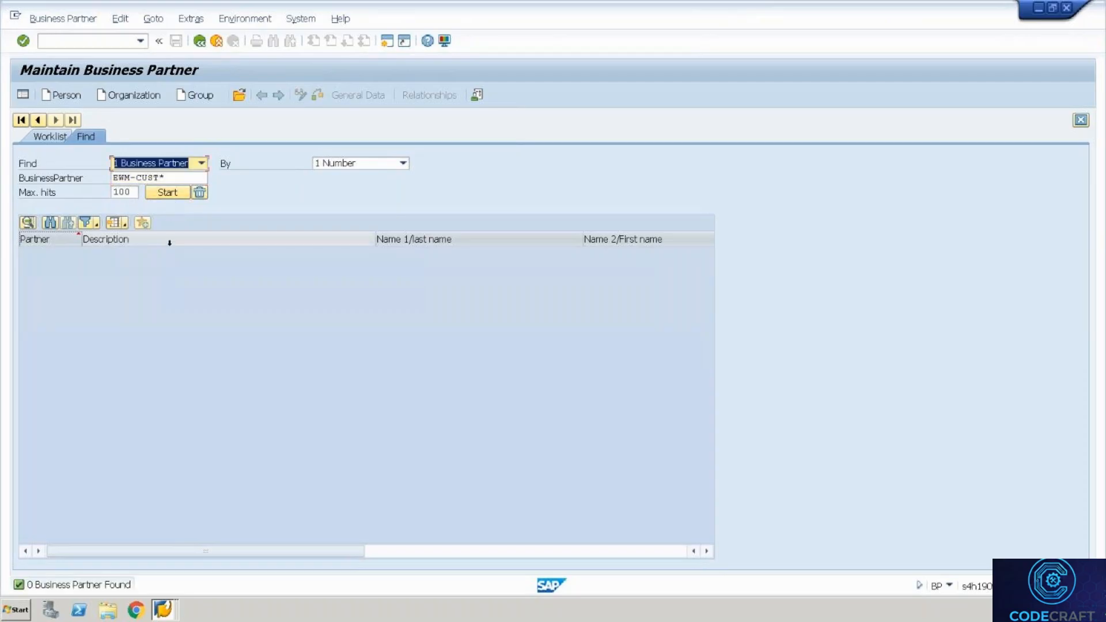
left_click(173, 179)
key("BackSpace")
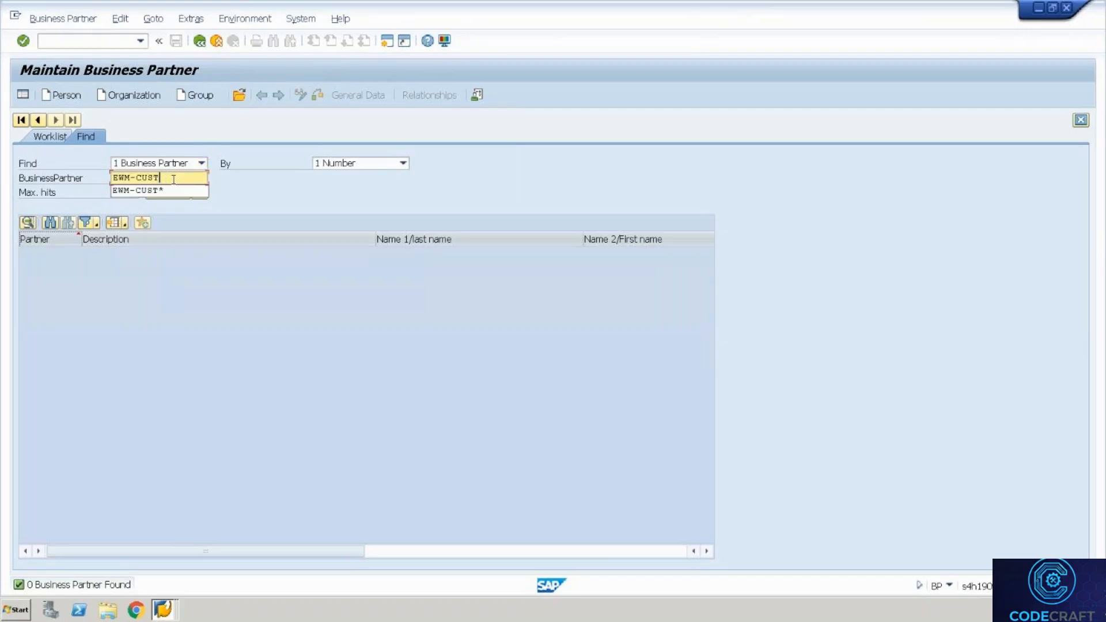
type("-001")
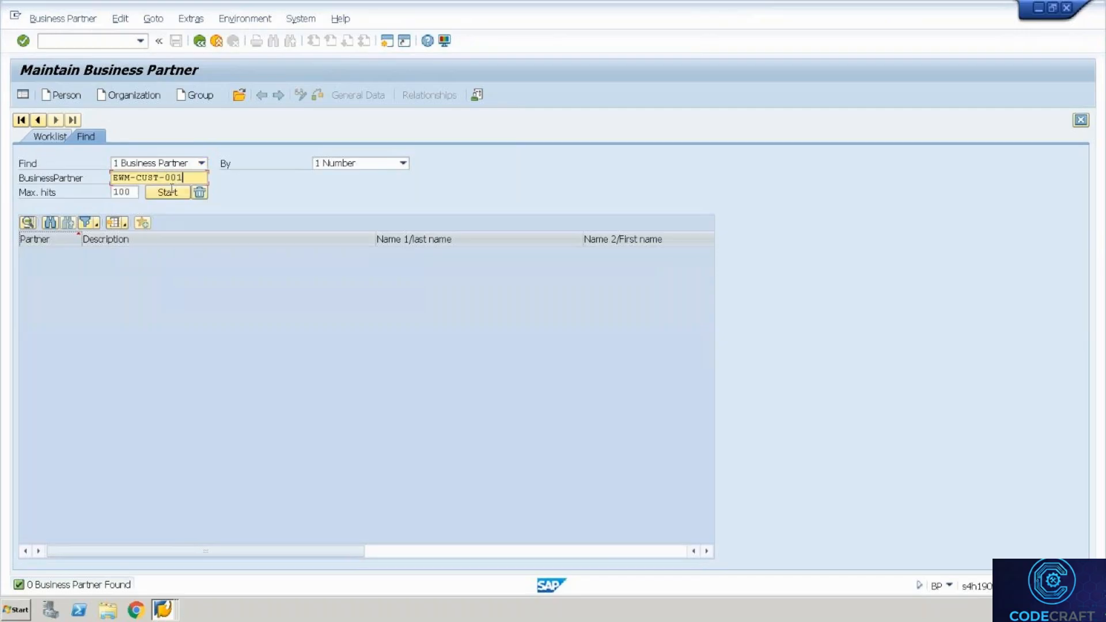
left_click(171, 193)
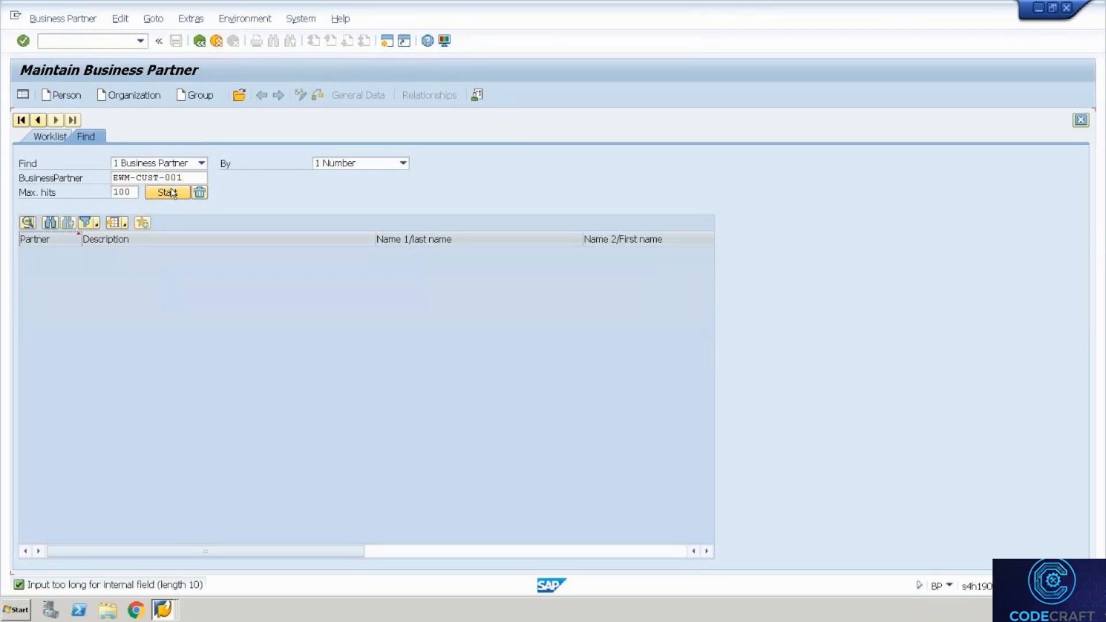
Search for business partners whose number matches EWM*
left_click(133, 178)
key("Delete")
key("Delete")
key("Delete")
key("Delete")
key("Delete")
key("Delete")
key("Delete")
key("Delete")
key("Delete")
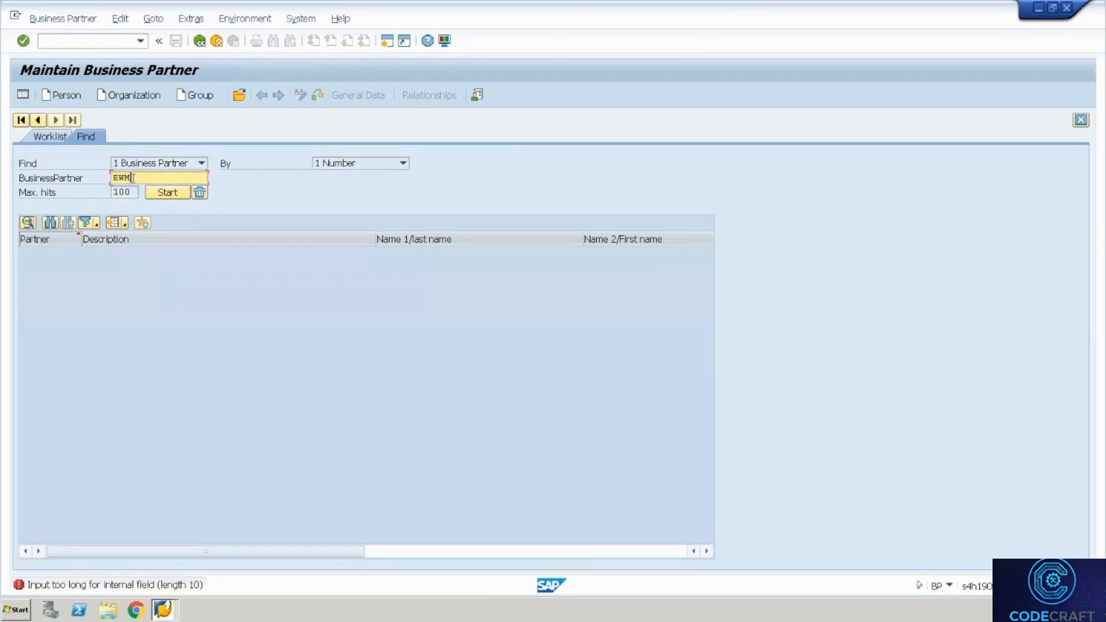
type("*")
left_click(167, 196)
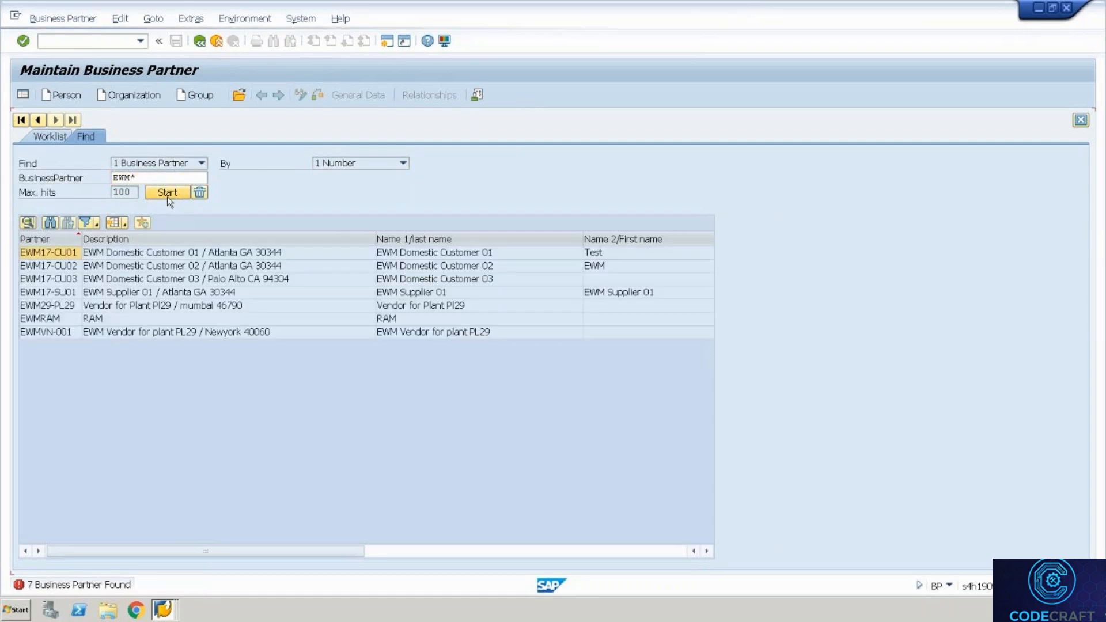
Search by the exact partner number of EWM Domestic Customer 01 and open that business partner
left_click(51, 256)
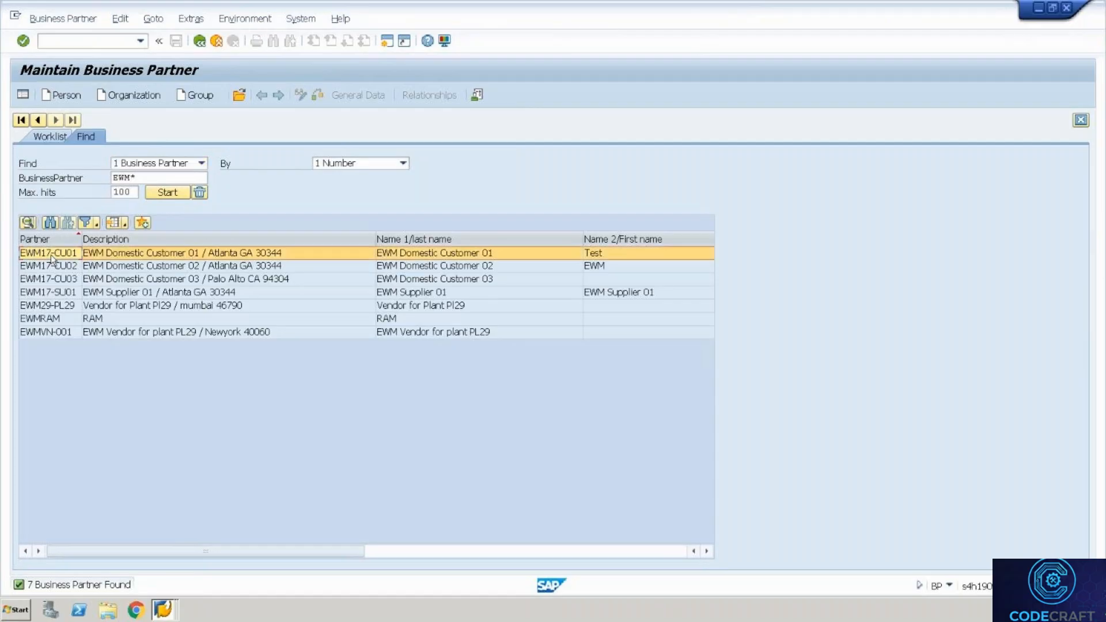
left_click(52, 258)
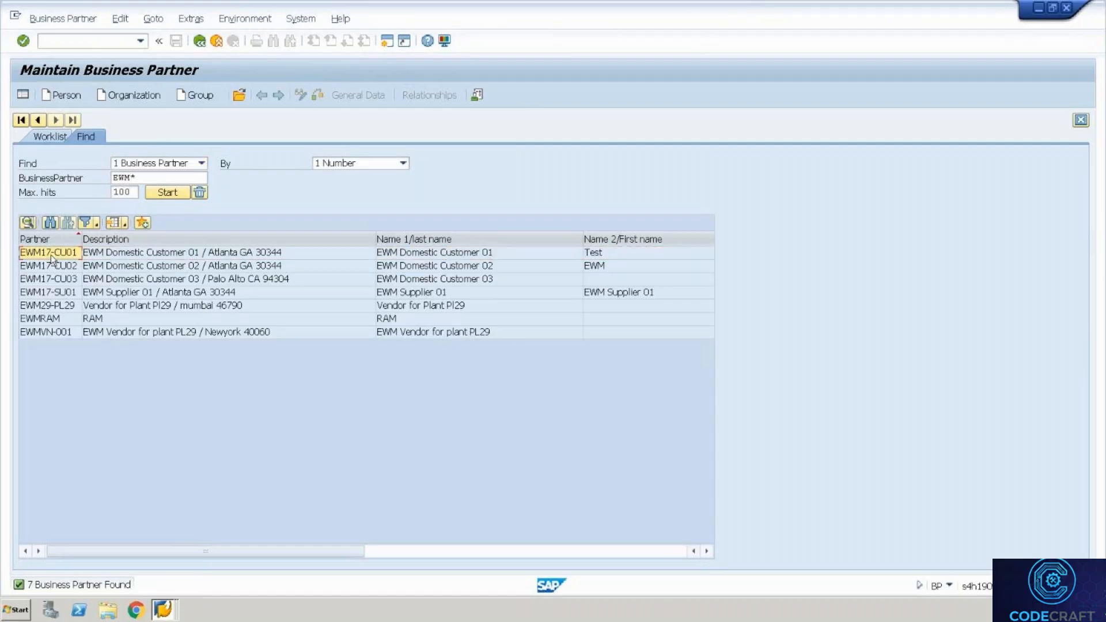
left_click(149, 179)
key("BackSpace")
key("BackSpace")
key("BackSpace")
key("BackSpace")
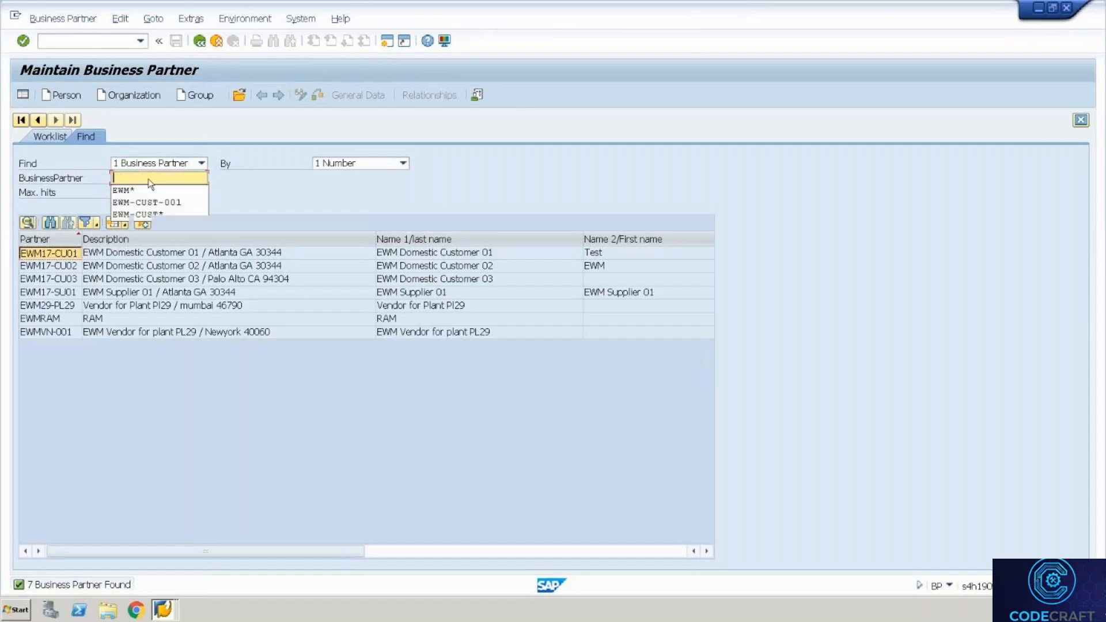
type("EWM17-CU01")
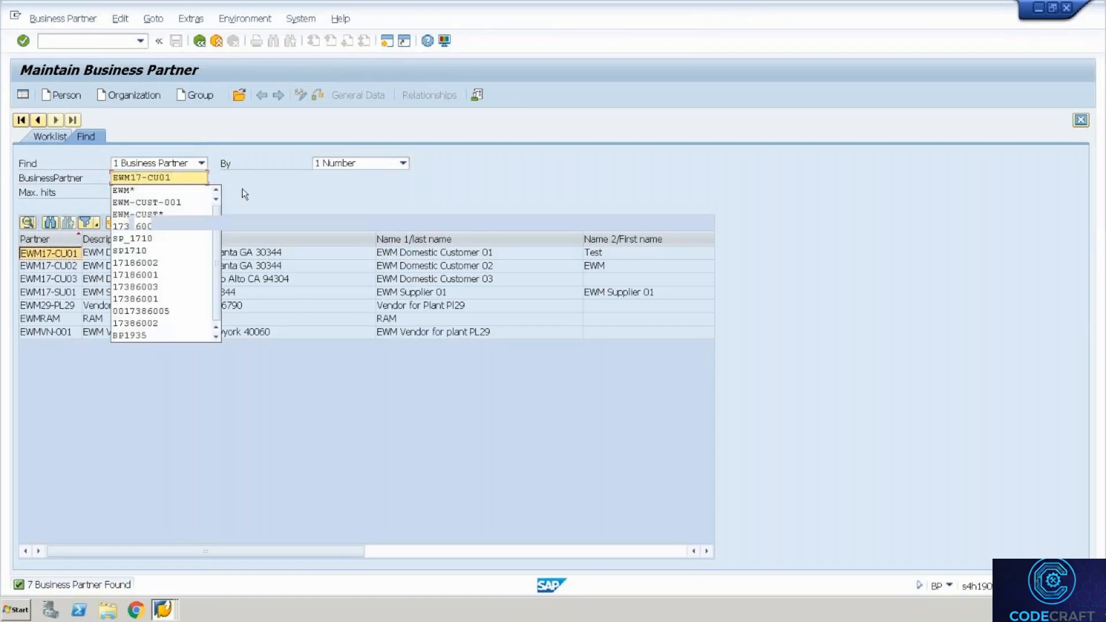
left_click(168, 193)
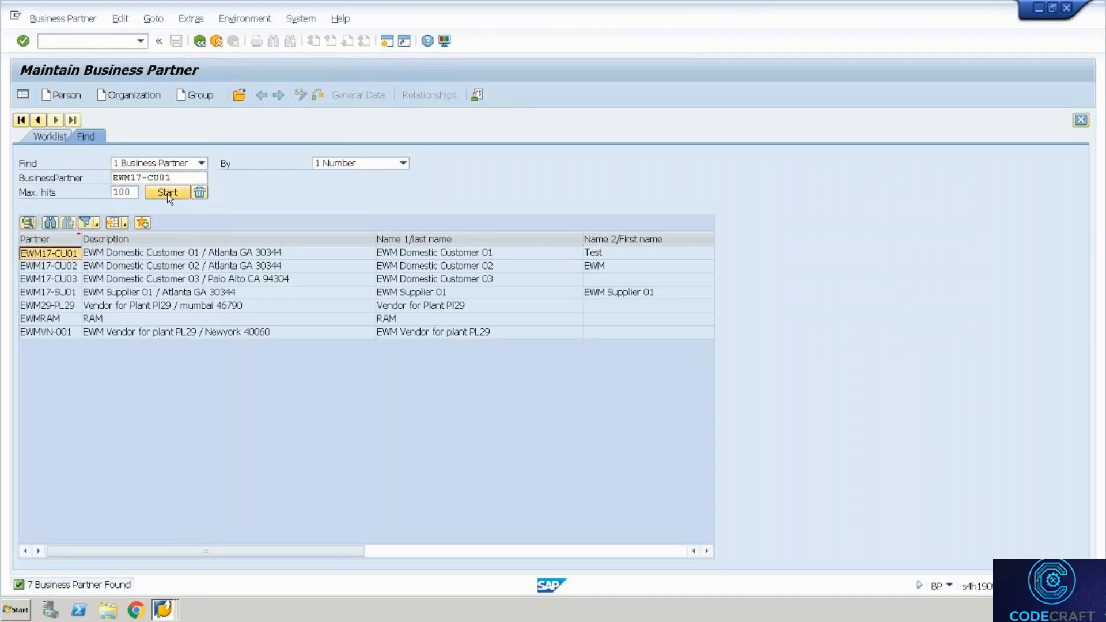
left_click(78, 252)
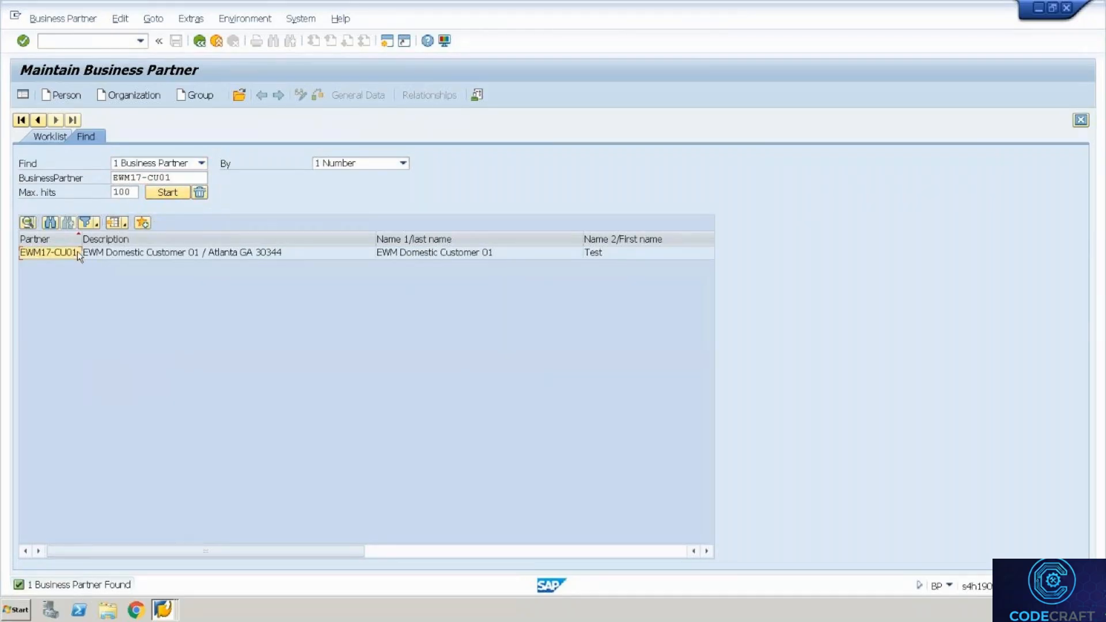
double_click(78, 253)
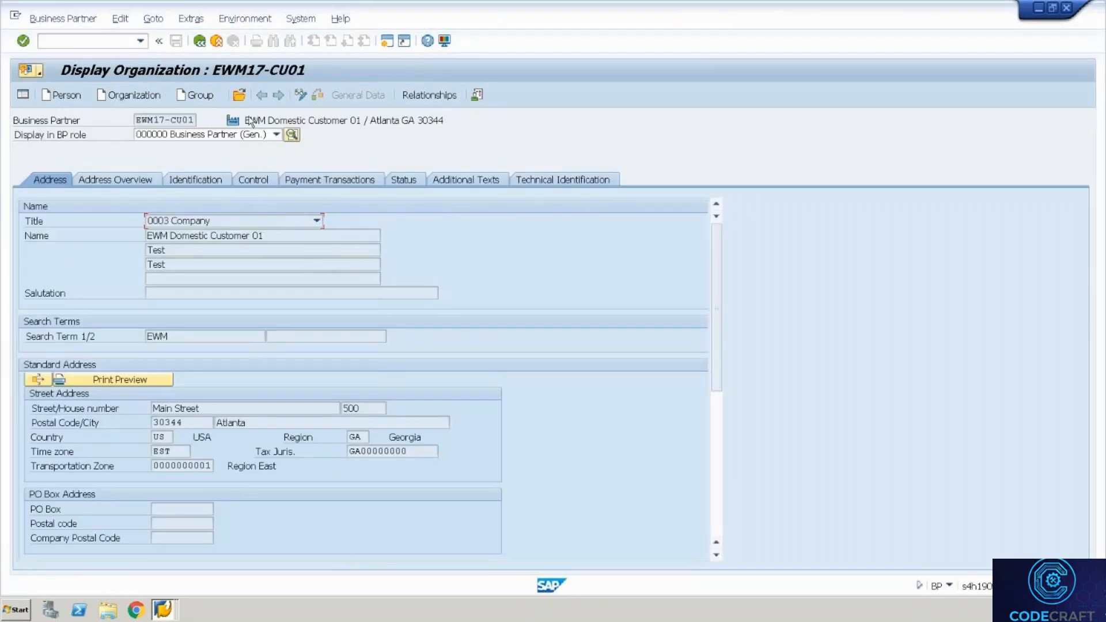
left_click(301, 96)
left_click(277, 135)
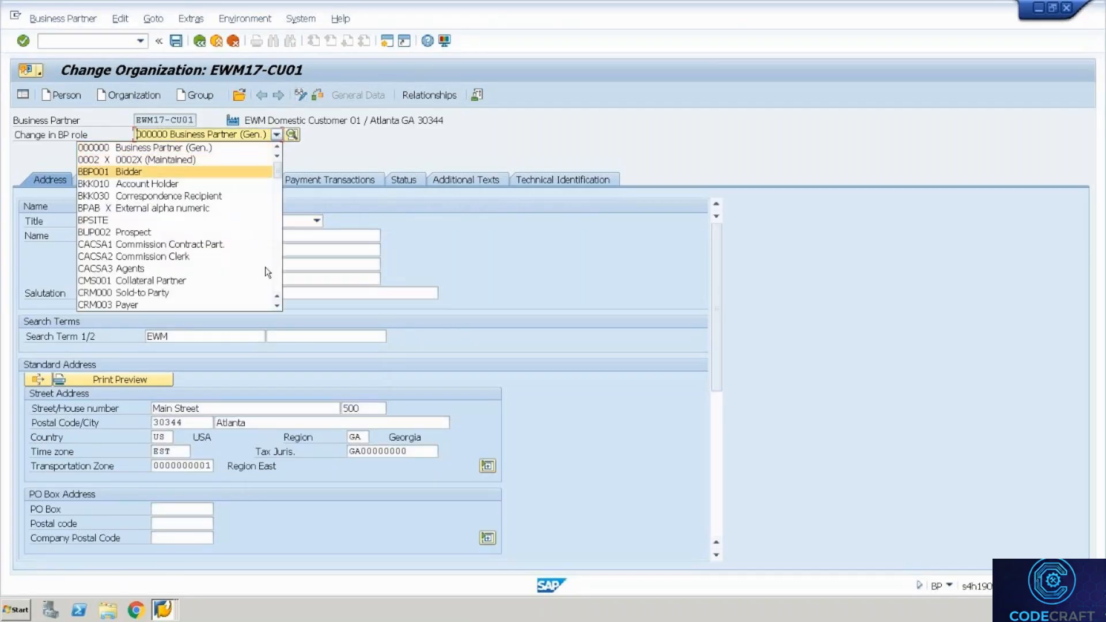
scroll(271, 271, "down", 10)
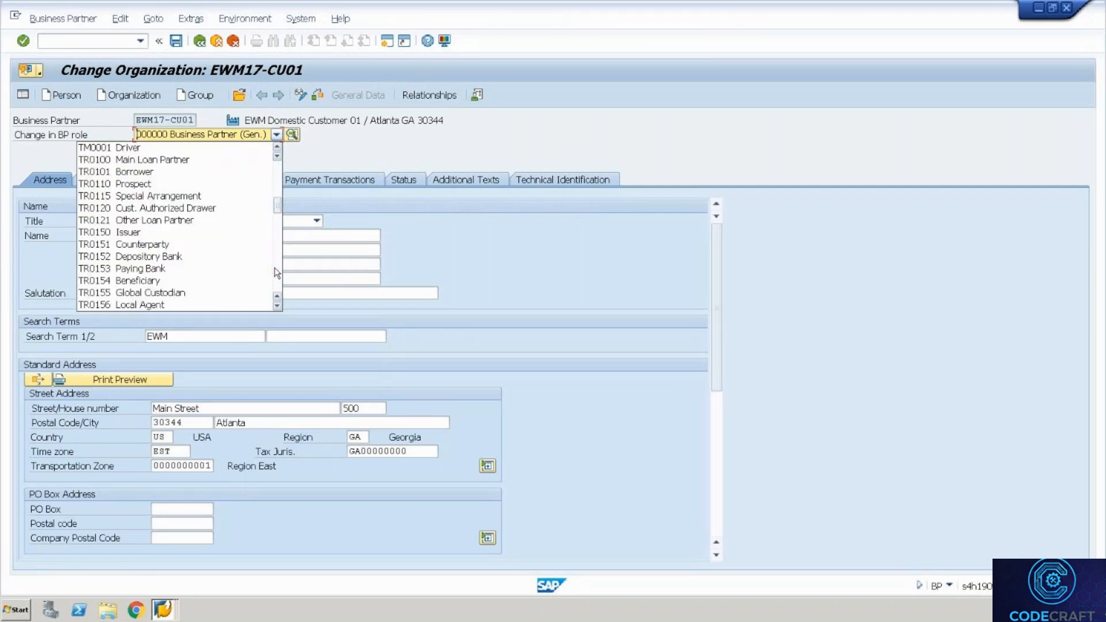
left_click(353, 137)
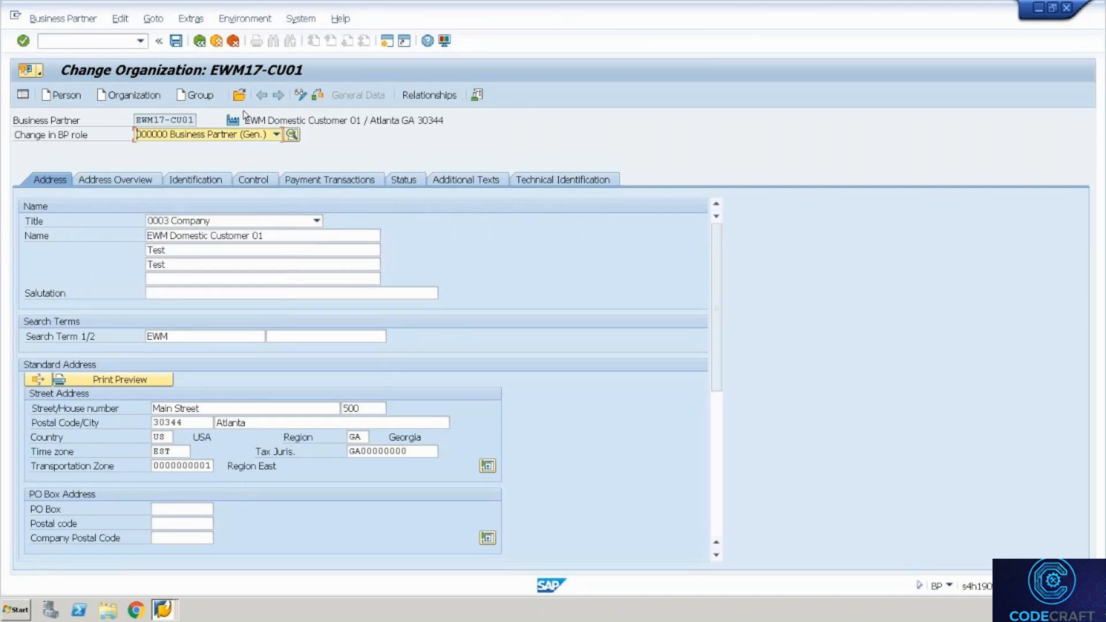
left_click(300, 102)
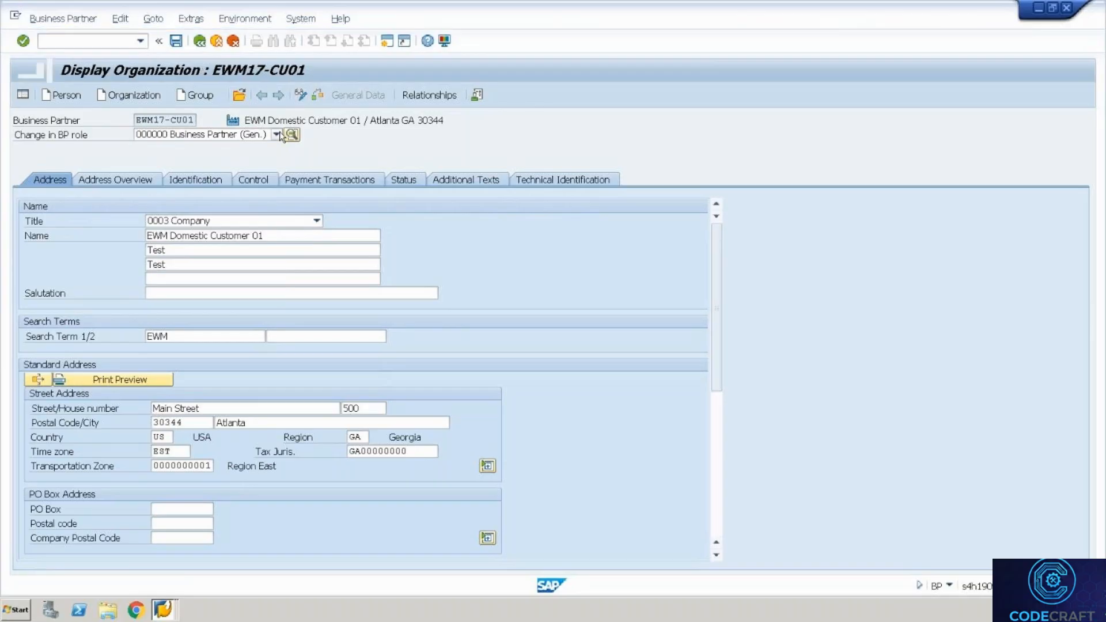
Display EWM Domestic Customer 01 in the business partner role FLCU00 FI Customer
left_click(257, 134)
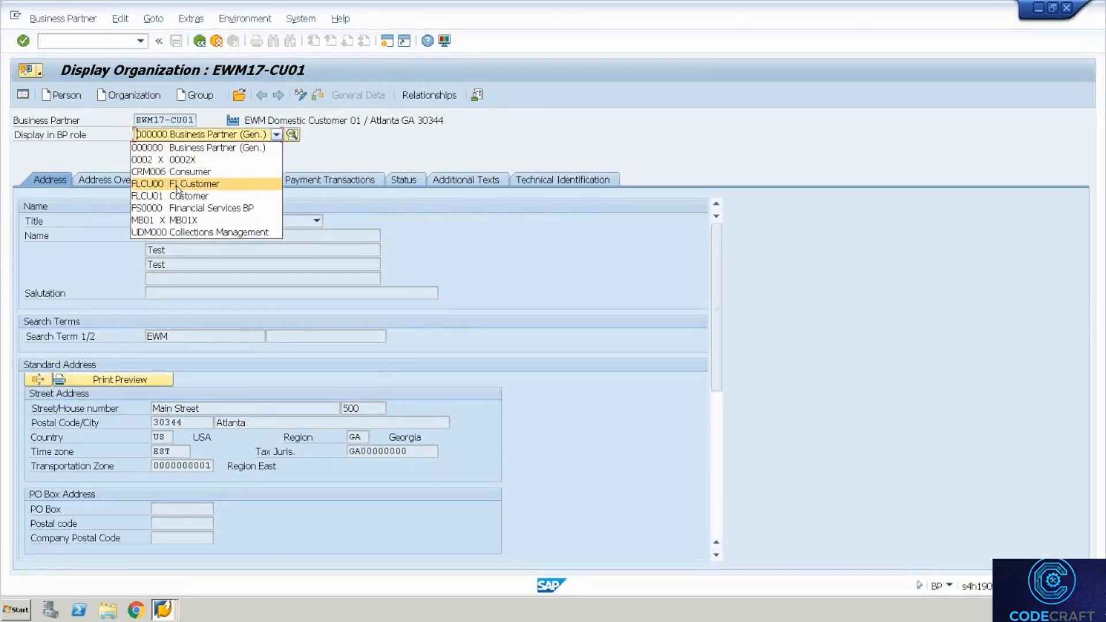
left_click(179, 184)
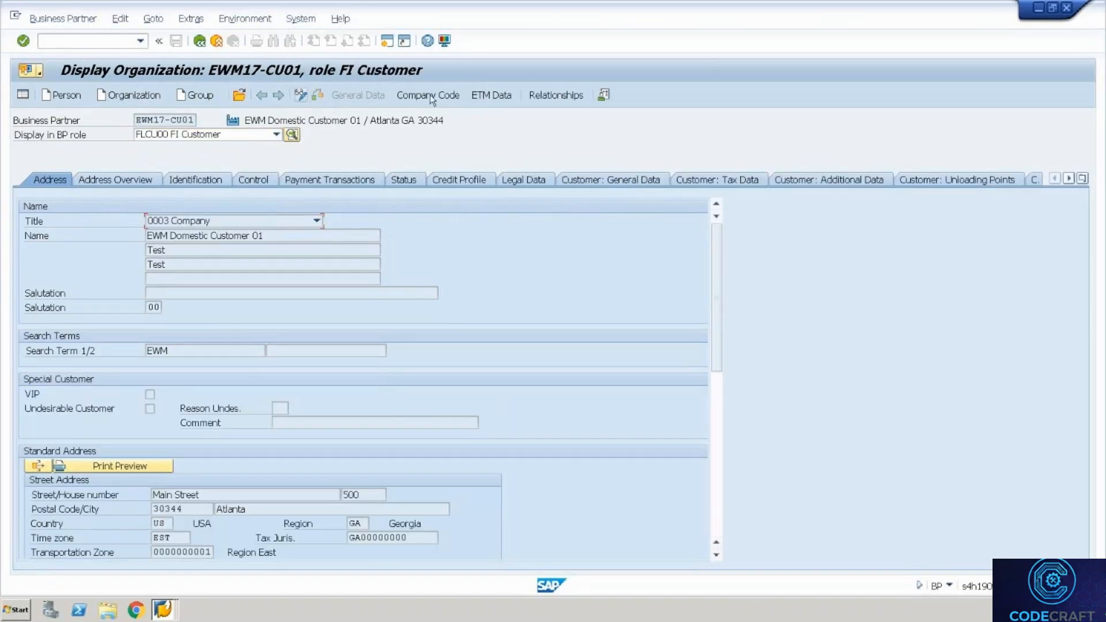
Switch EWM Domestic Customer 01 to change mode in role FLCU01 Customer and open its sales and distribution data
left_click(300, 96)
left_click(276, 134)
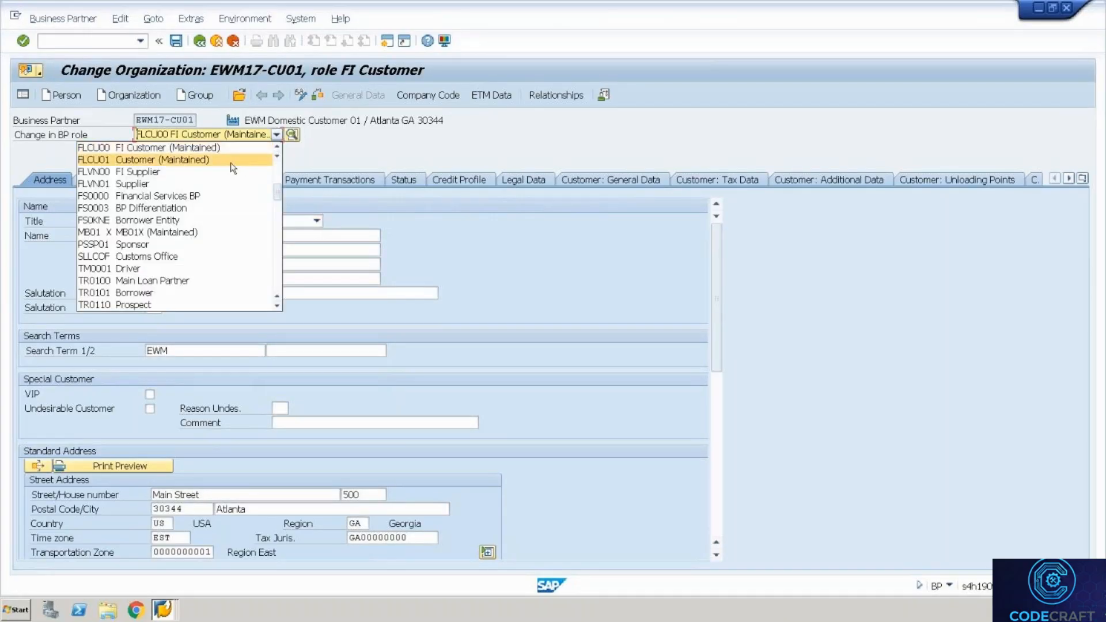
left_click(230, 161)
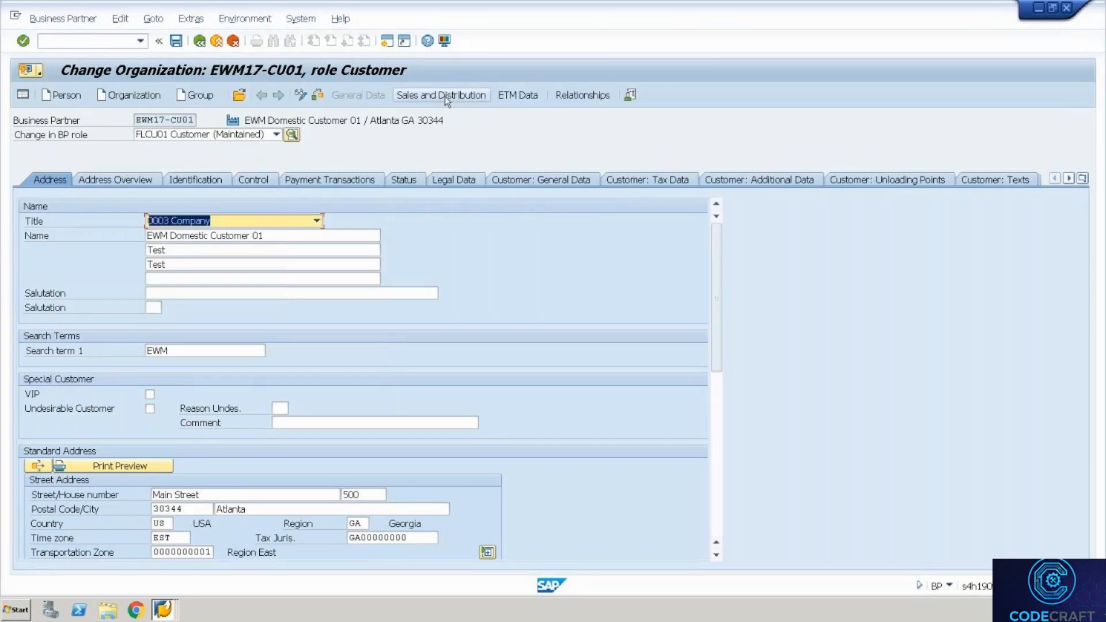
left_click(445, 96)
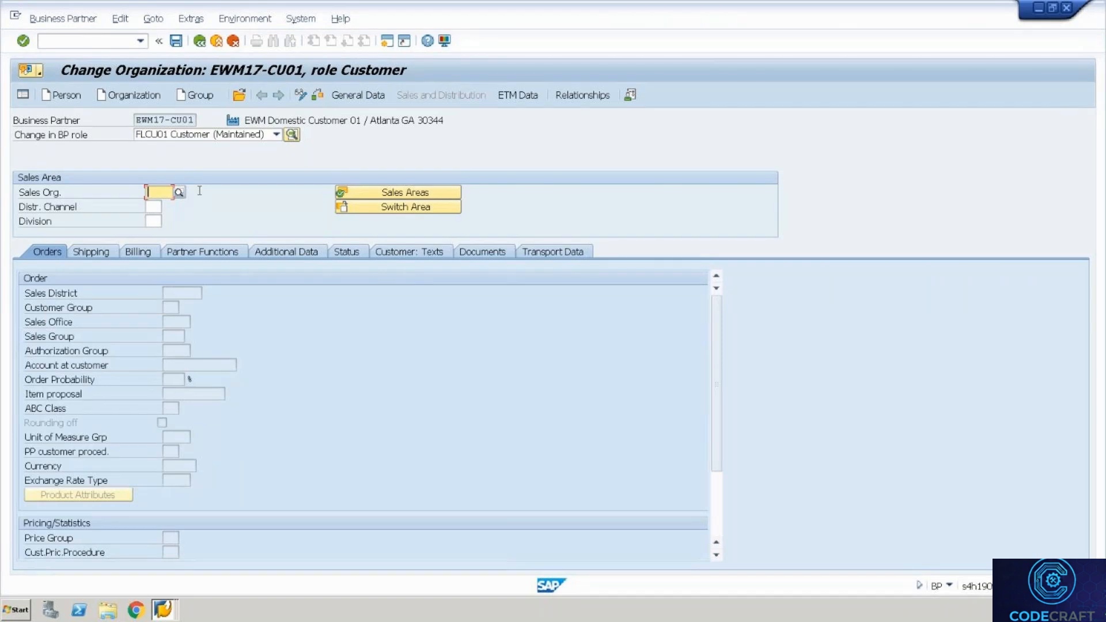
Create a sales area for the customer with sales organization SO35, distribution channel 10 and division 00
type("EWM1")
key("BackSpace")
key("BackSpace")
key("BackSpace")
key("BackSpace")
type("SO")
type("35")
key("Return")
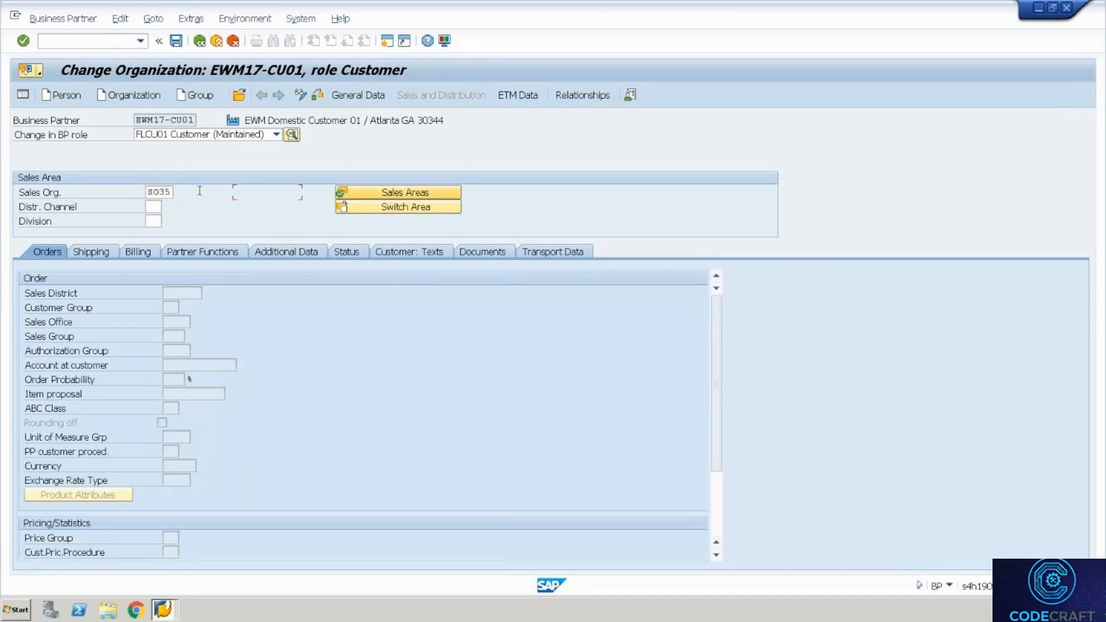
type("10")
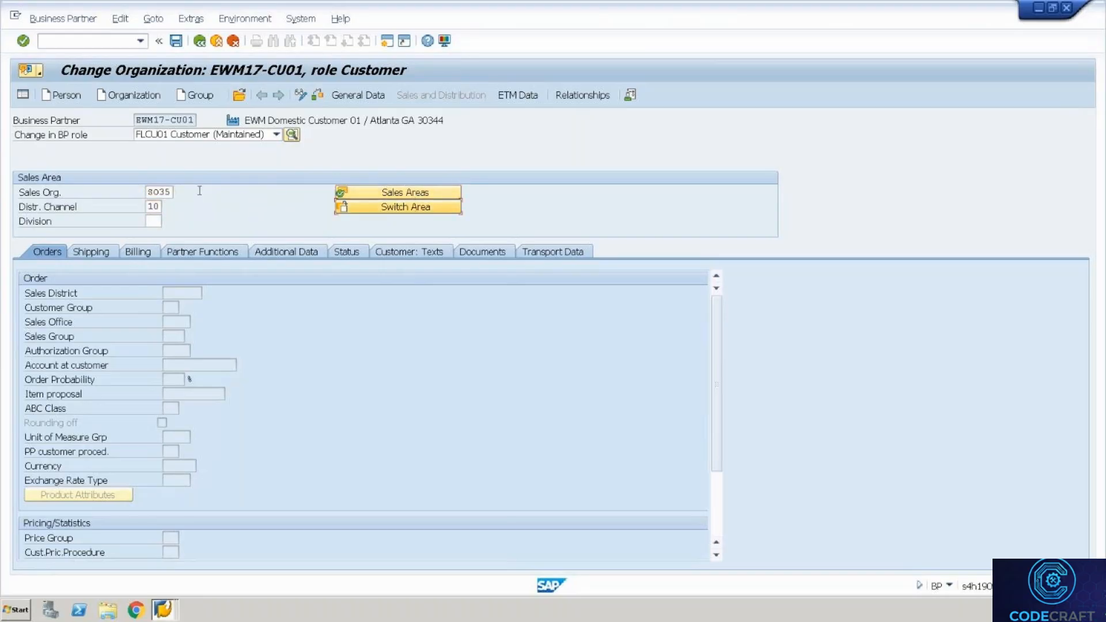
key("Tab")
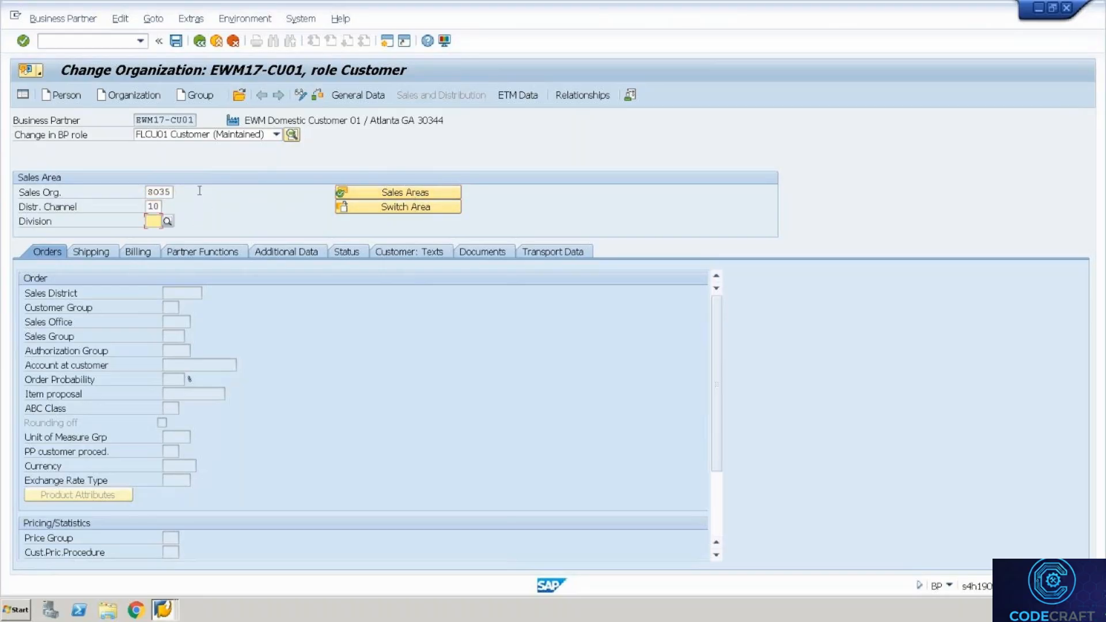
type("00")
key("Return")
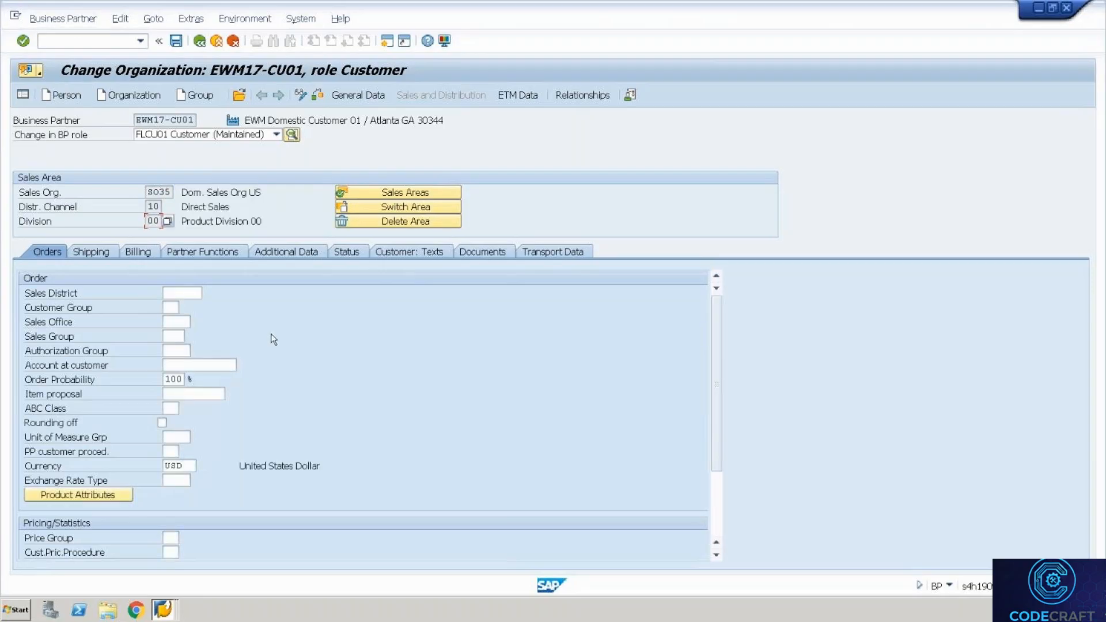
Check the sales area's shipping and order data, save the customer and review its partner functions
left_click(104, 257)
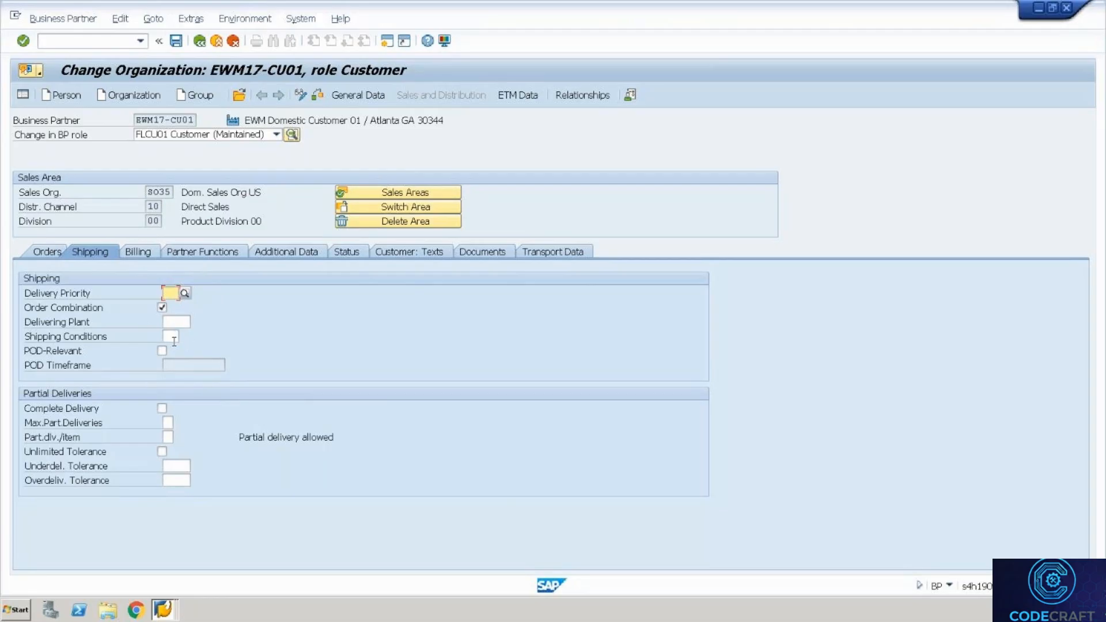
left_click(57, 254)
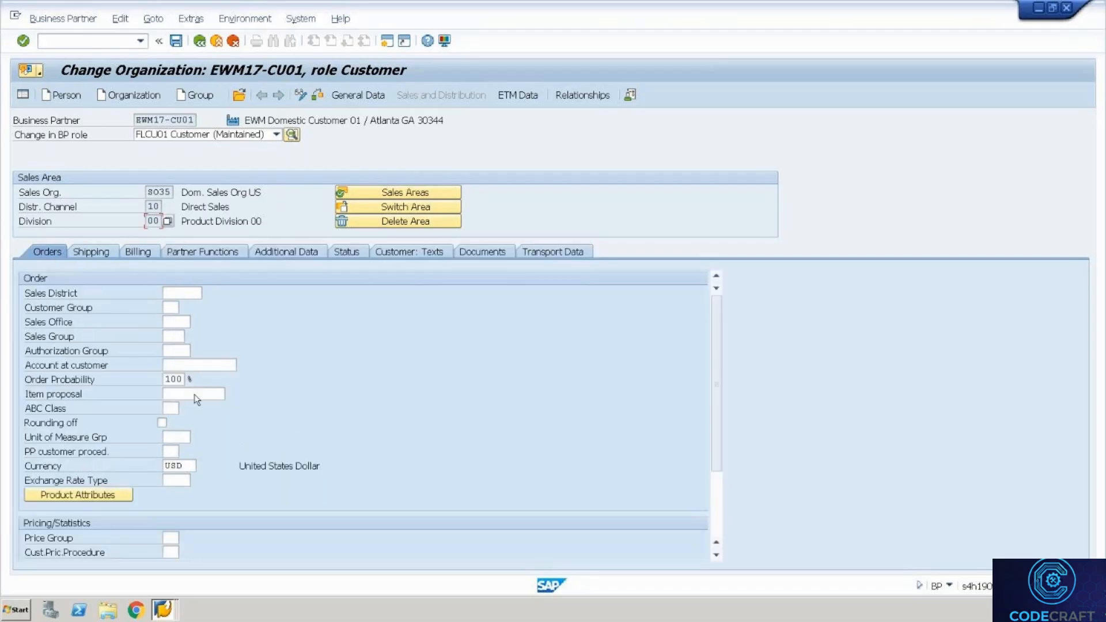
left_click(170, 452)
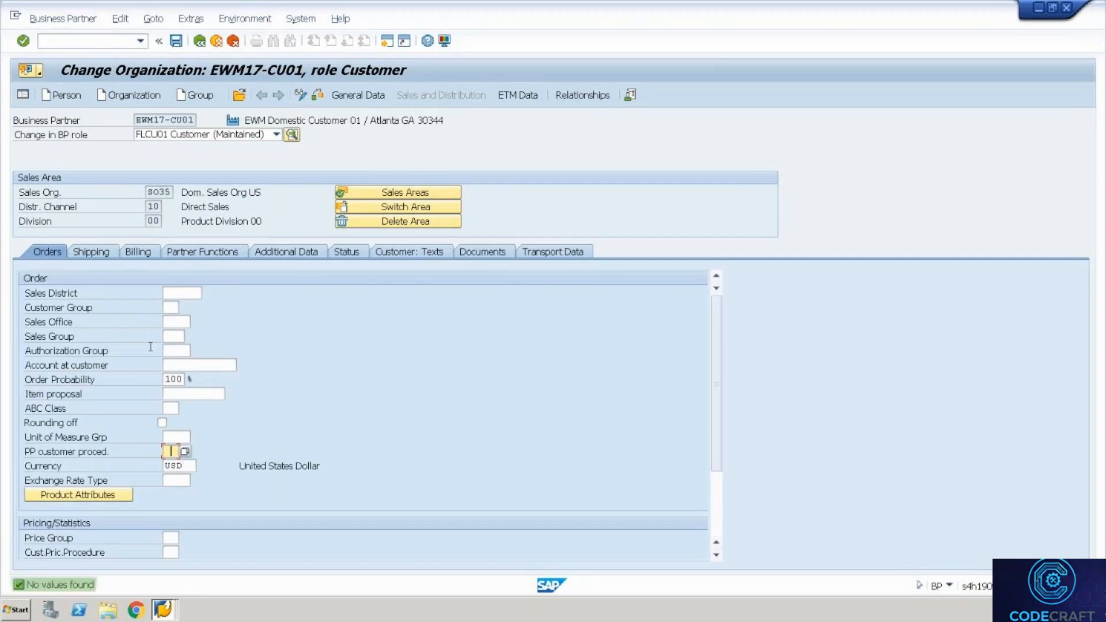
left_click(226, 254)
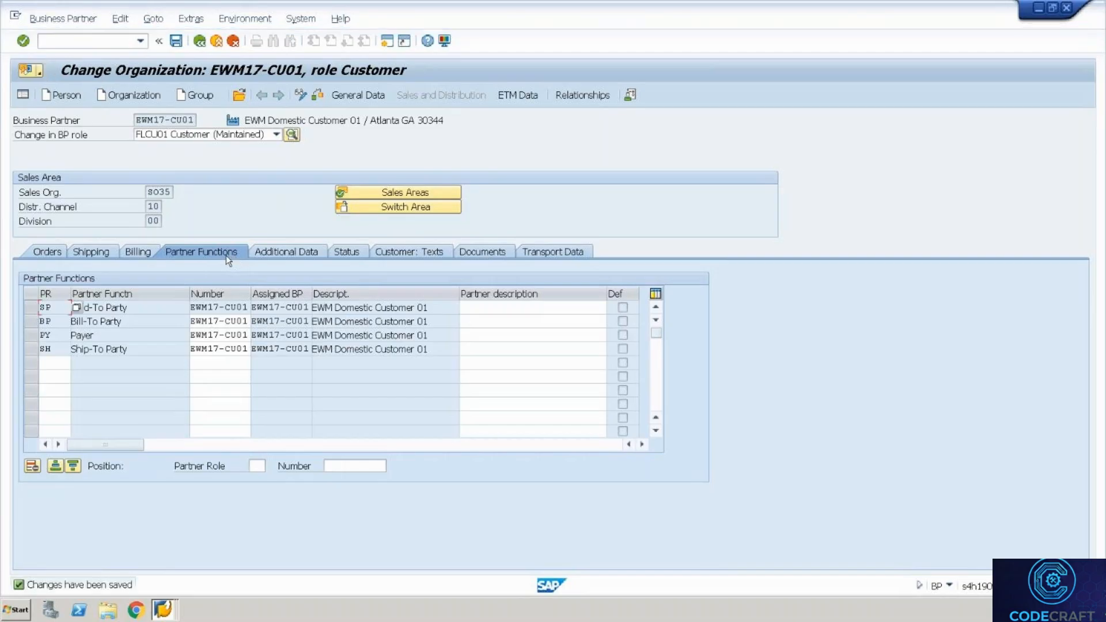
left_click(215, 40)
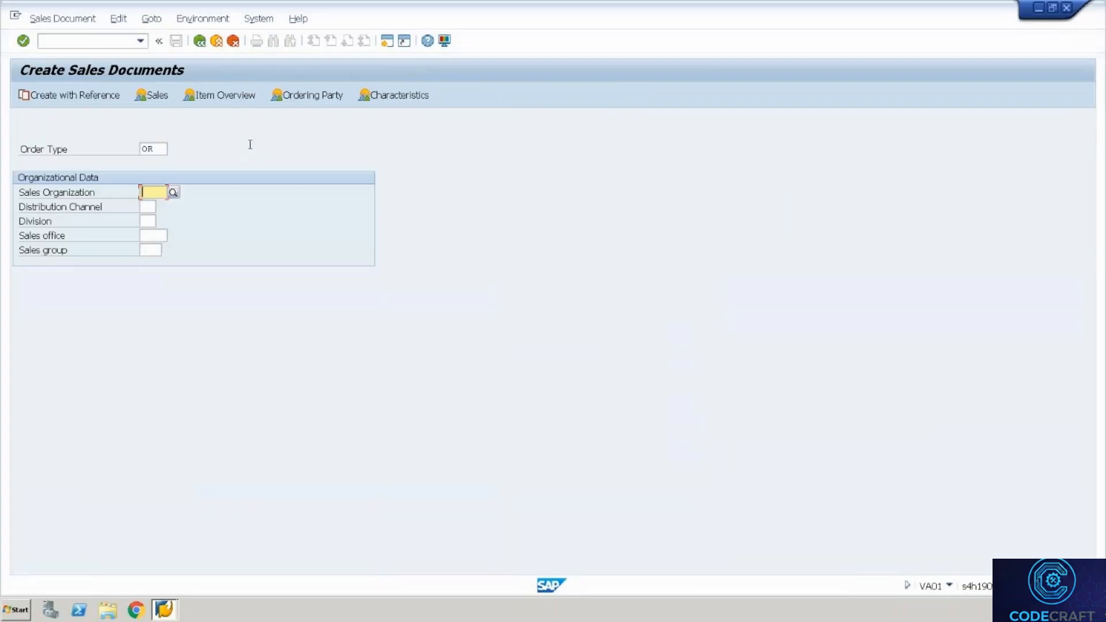
Start a sales document of order type OR for sales organization SO35, distribution channel 10 and division 00
type("SO35")
key("Tab")
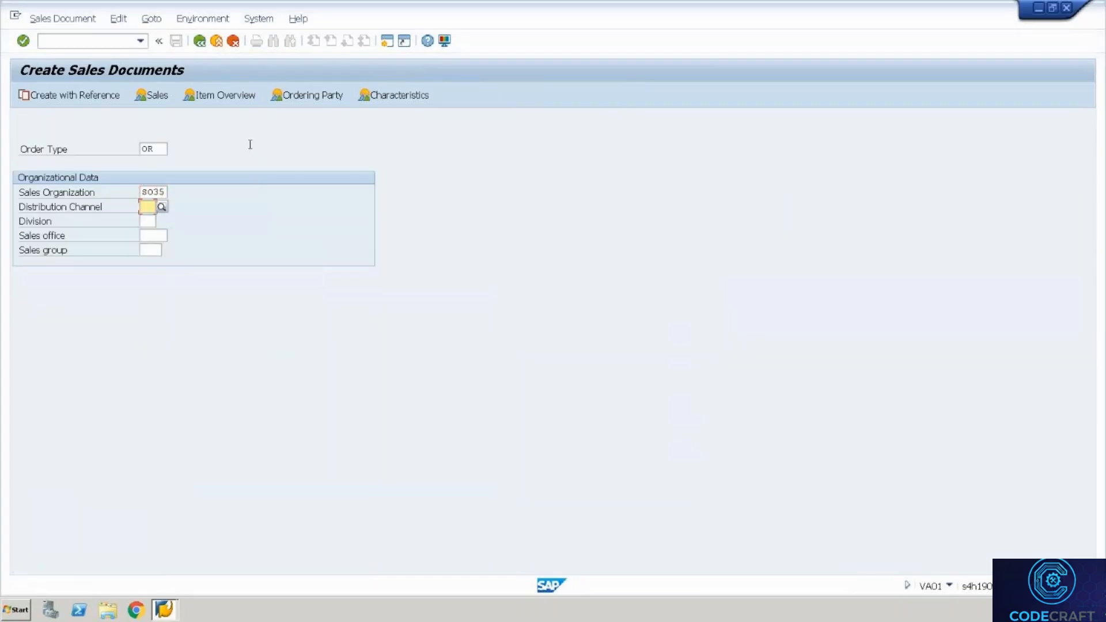
type("10")
key("Tab")
type("00")
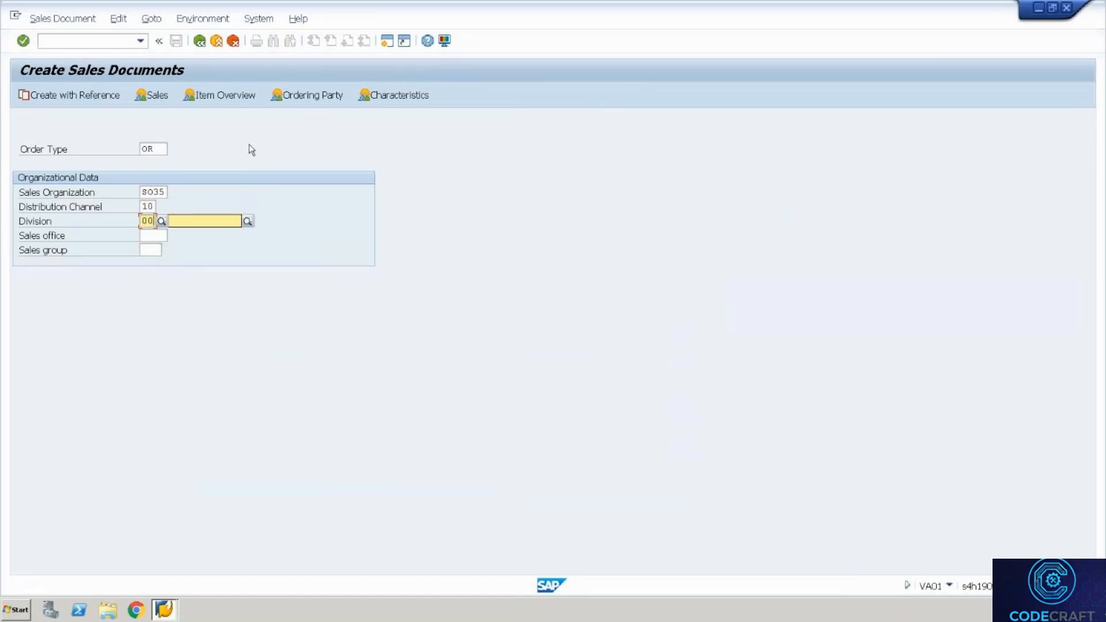
key("Return")
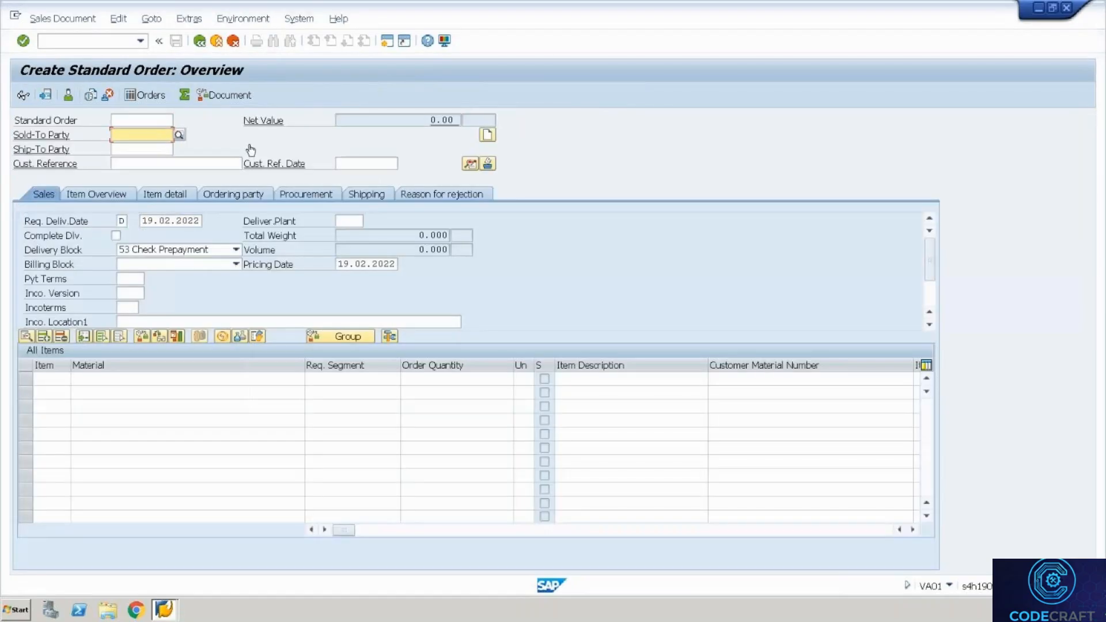
Enter the customer number of EWM Domestic Customer 01 as the sold-to party of the standard order
type("EWM")
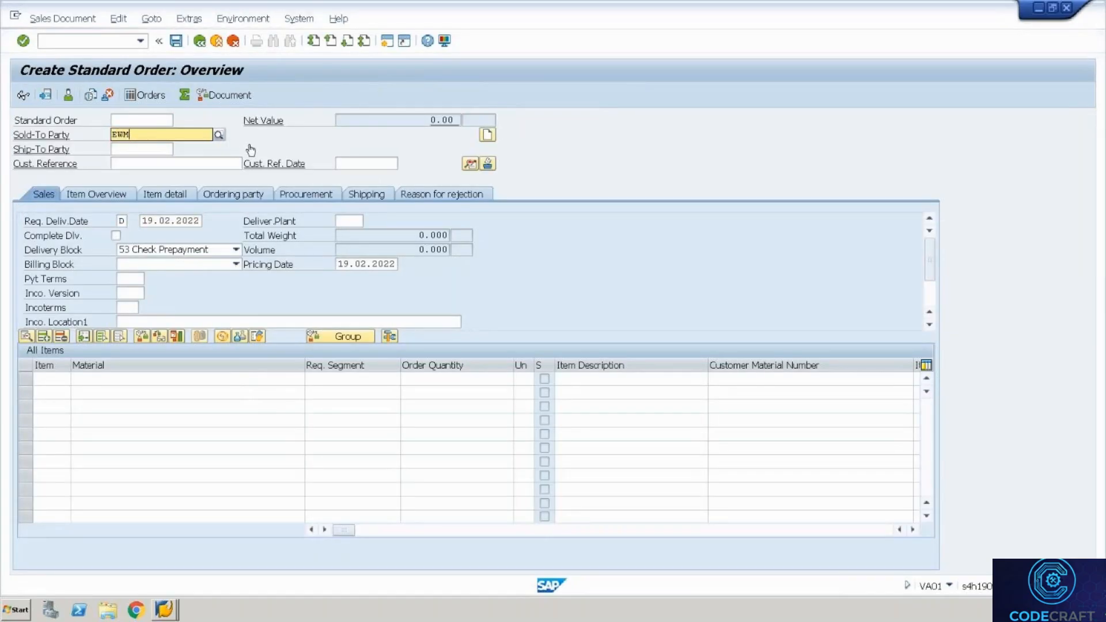
type("17-")
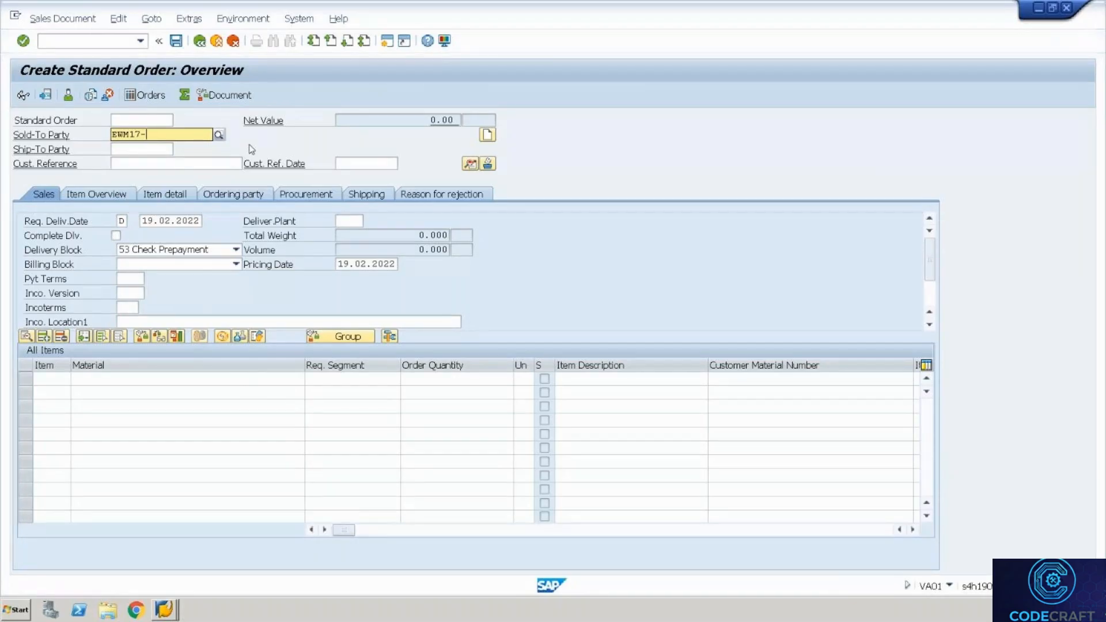
type("CU01")
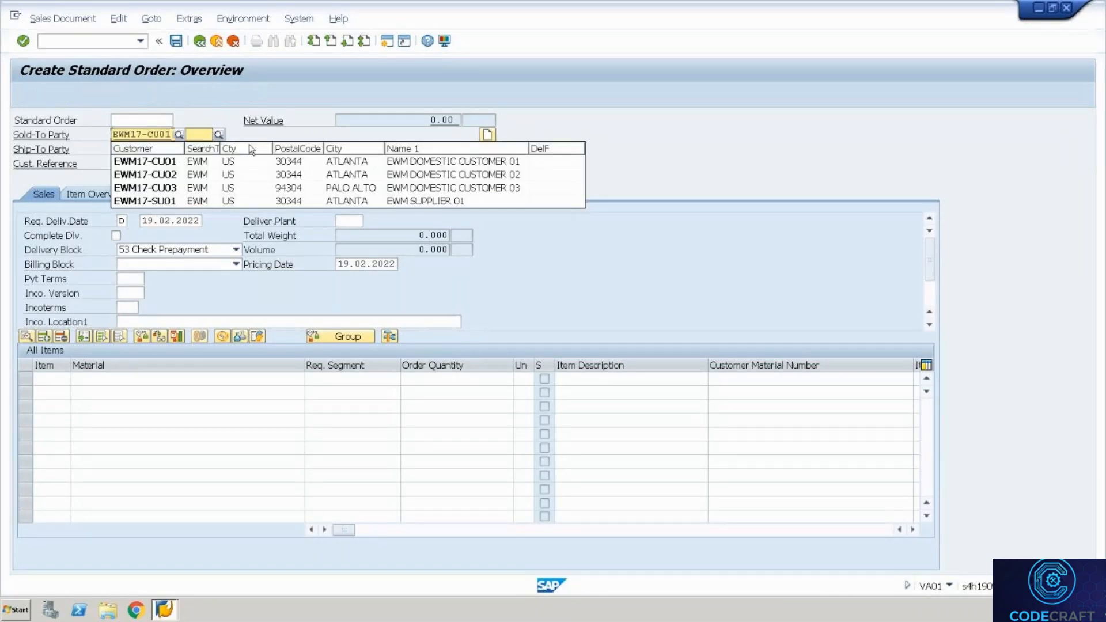
key("Return")
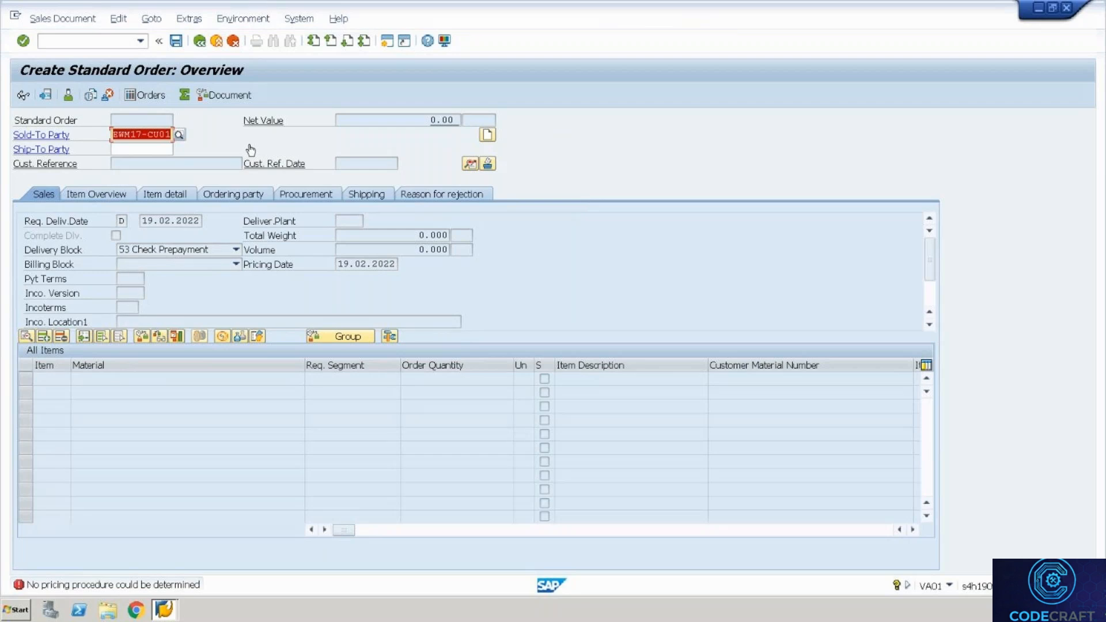
From the pricing error's long text, open the Set Pricing Procedure Determination activity under Basic Functions - Sales and Distribution, without specifying a project
left_click(135, 586)
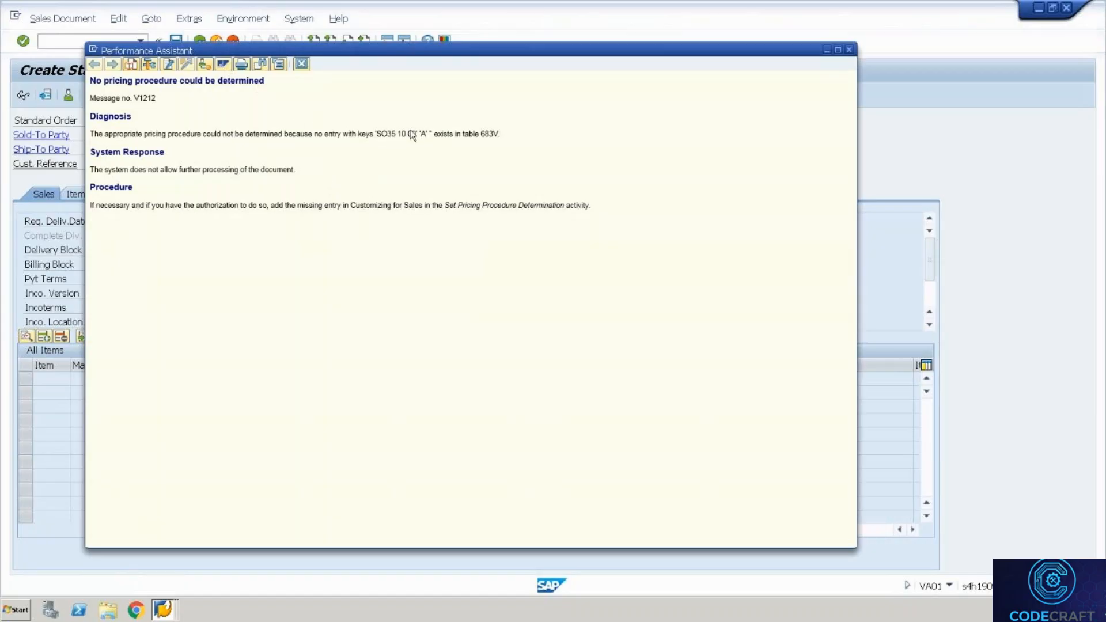
left_click(206, 64)
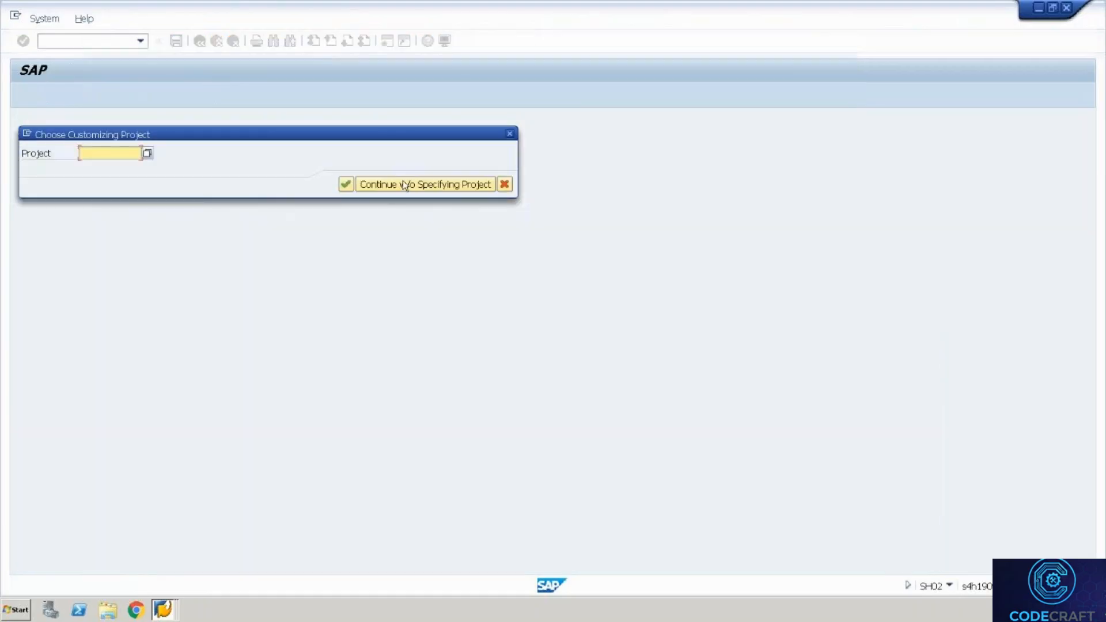
left_click(403, 181)
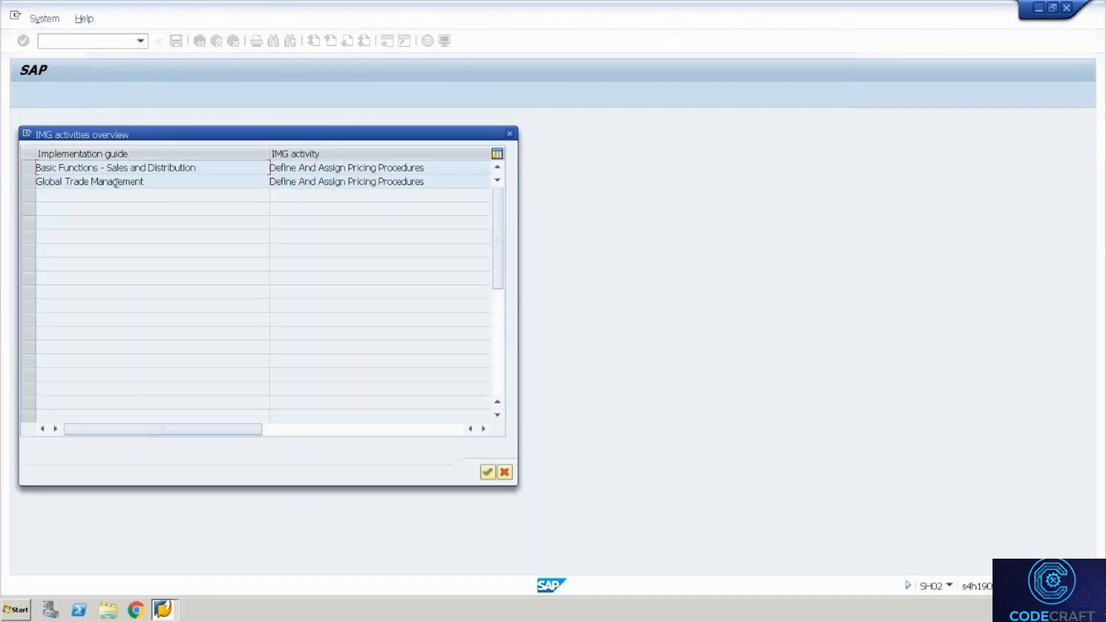
double_click(138, 167)
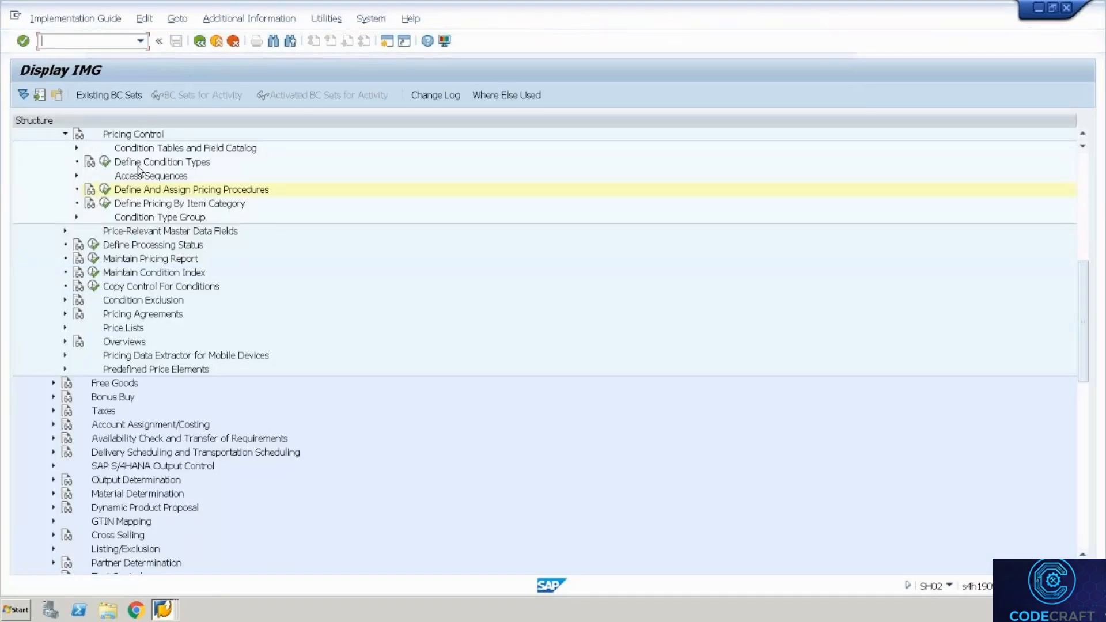
left_click(109, 194)
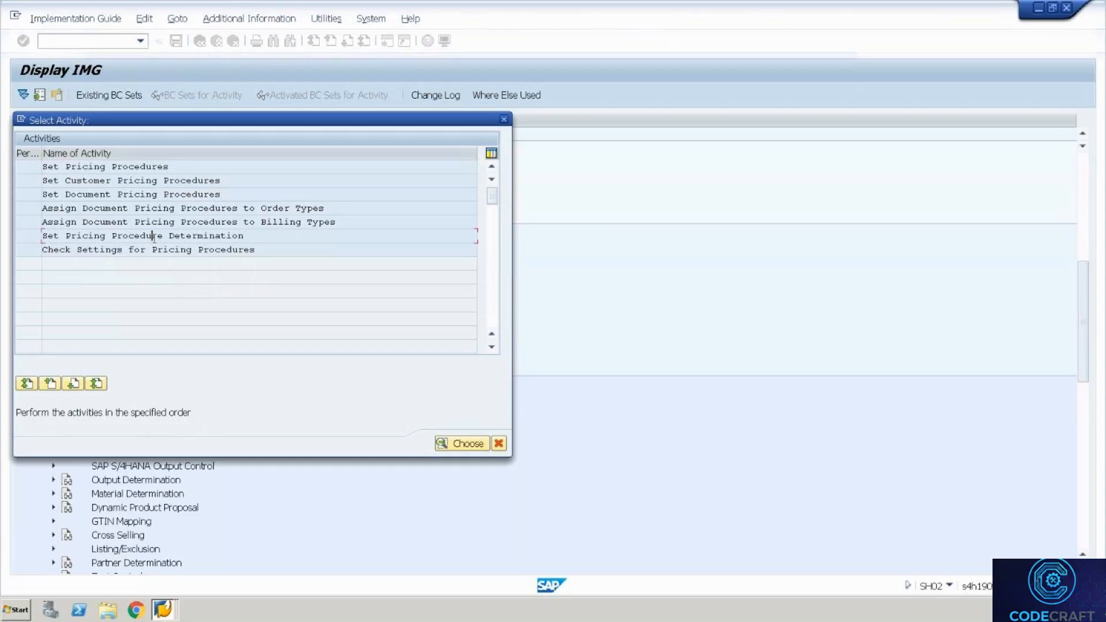
double_click(153, 236)
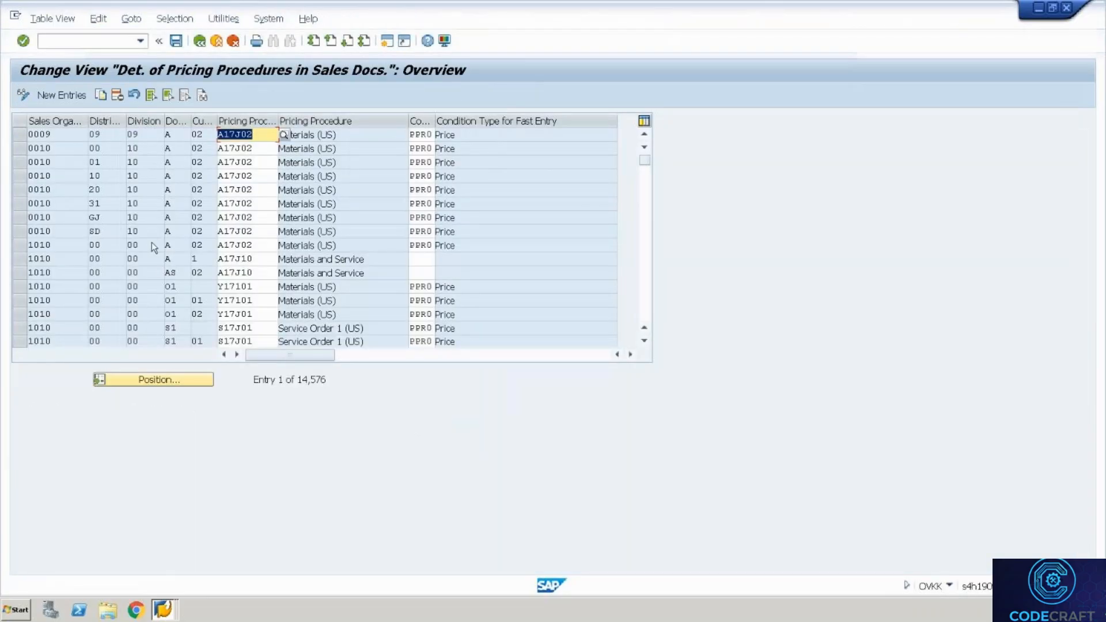
Position the pricing procedure determination list at sales organization Wh34
left_click(140, 382)
type("W")
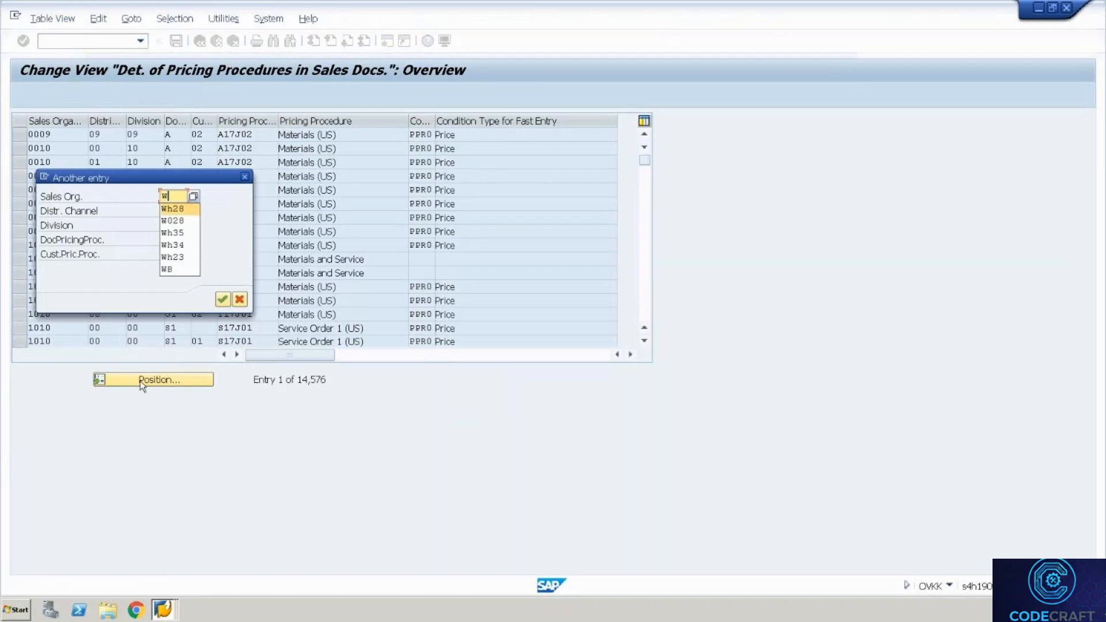
key("Down")
key("Down")
key("Down")
key("Return")
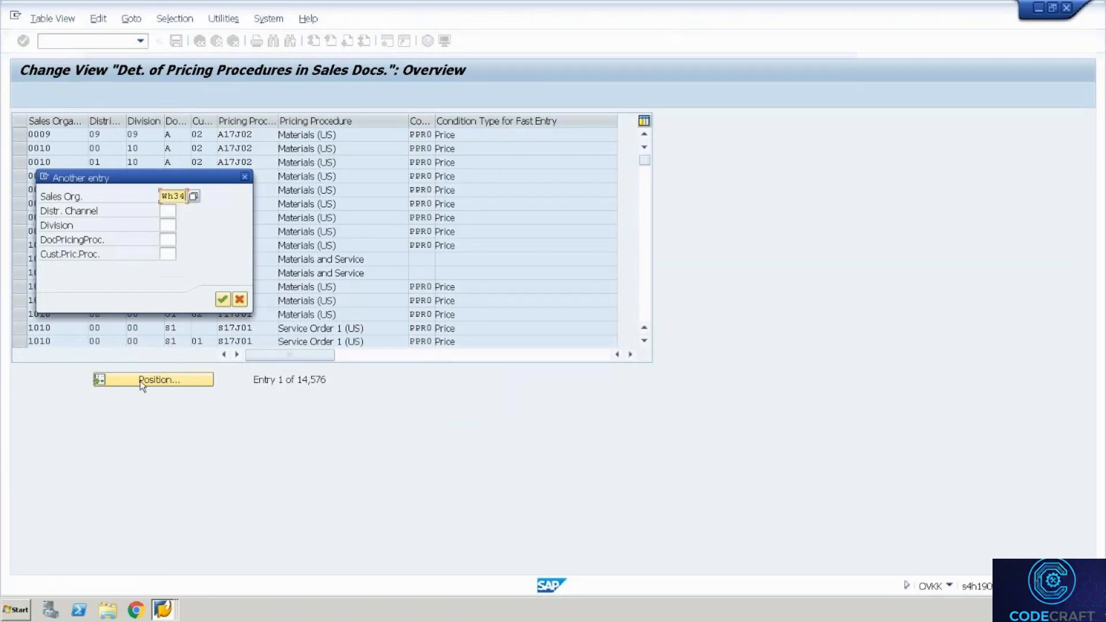
key("Return")
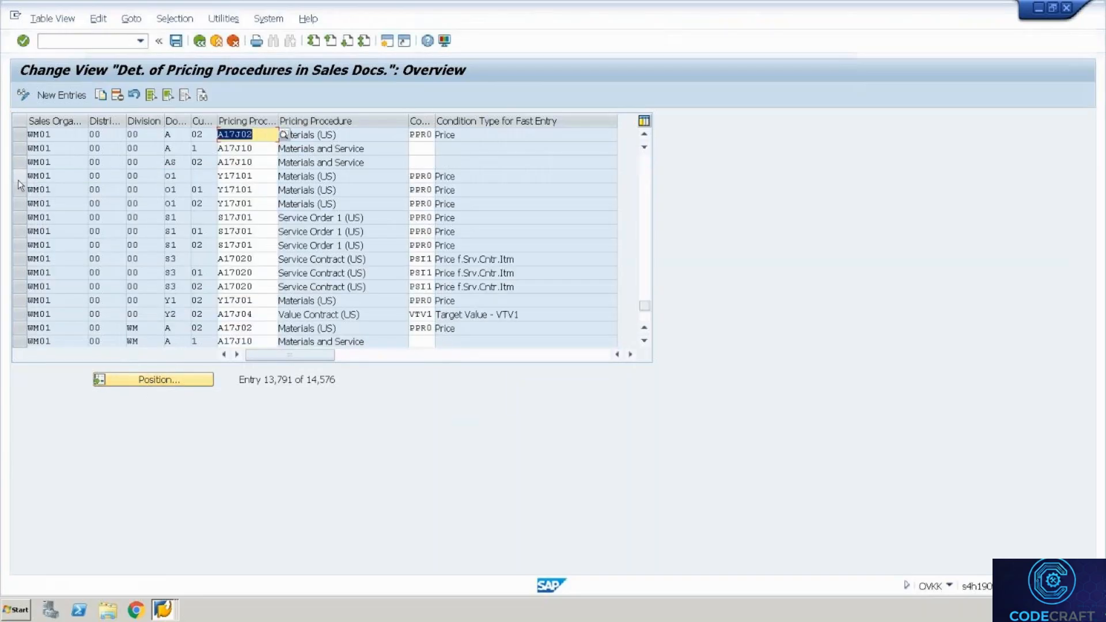
Position the list at sales organization SO34 and examine its pricing procedure entries for distribution channel 10 and division 00
left_click(157, 381)
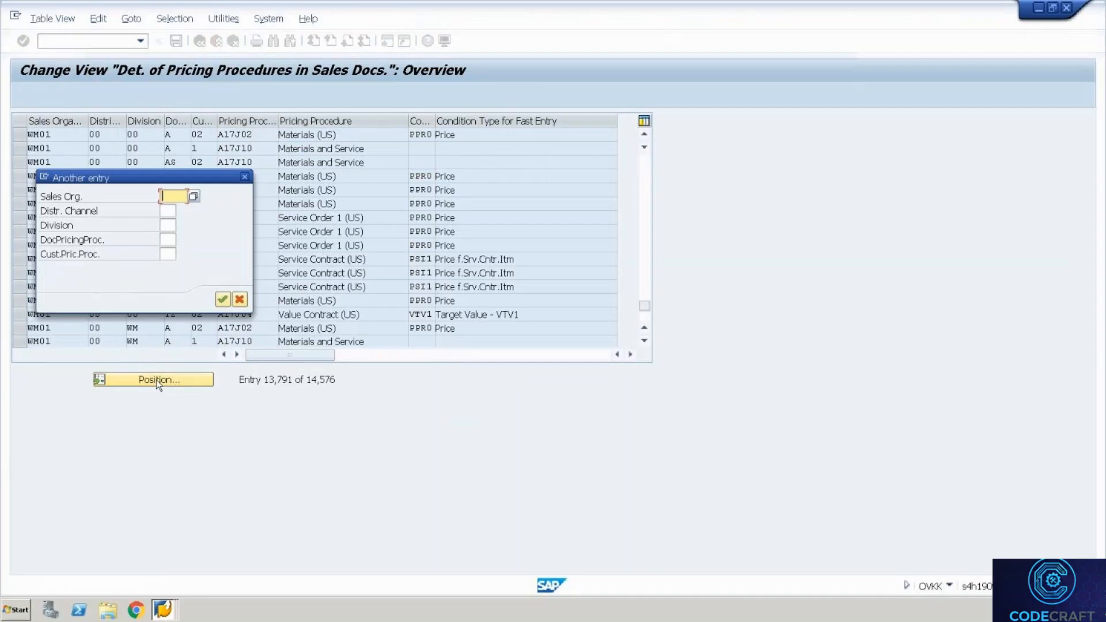
type("so34")
key("Return")
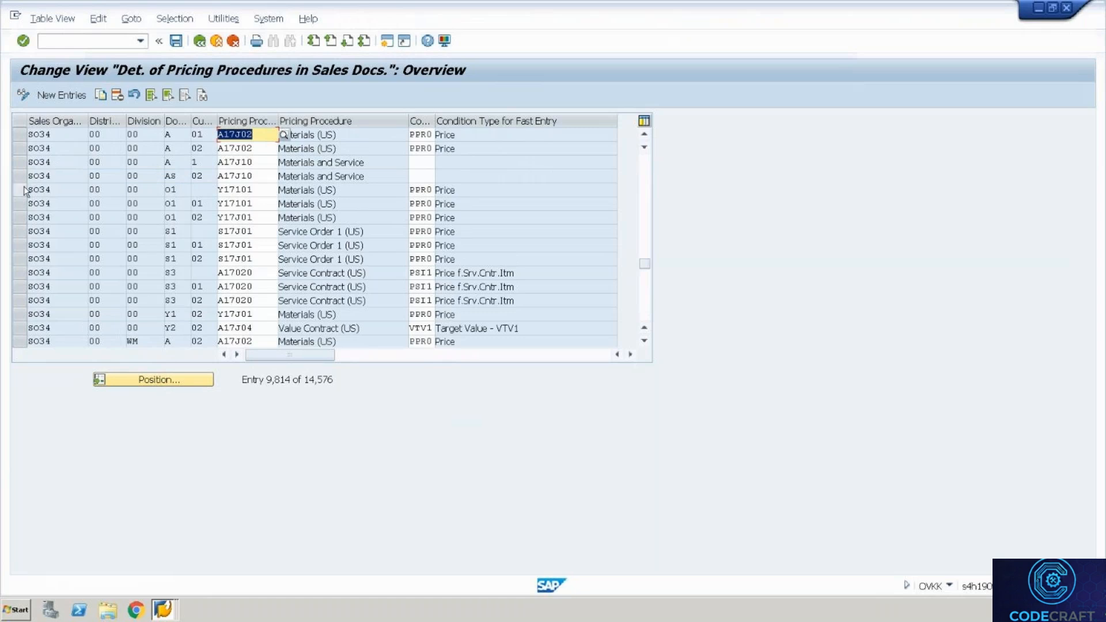
left_click(254, 189)
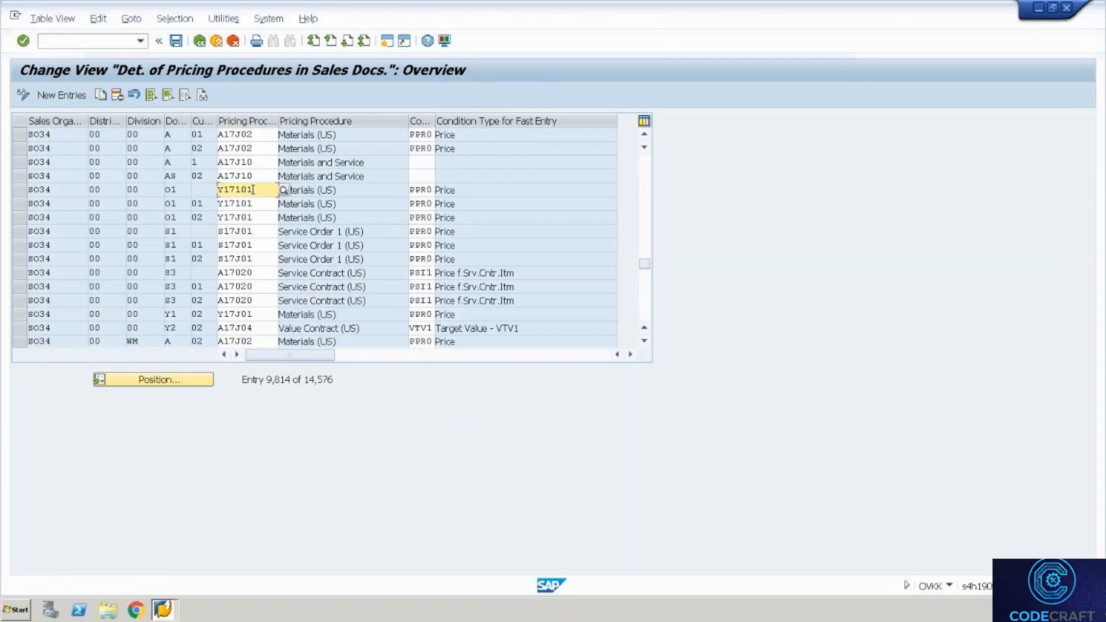
left_click(647, 306)
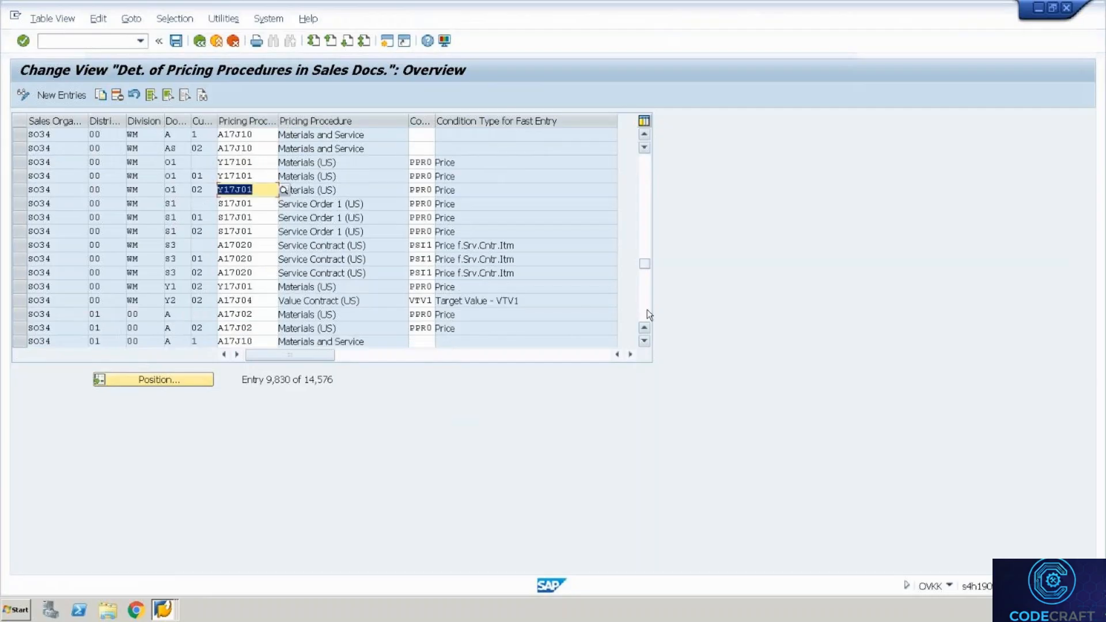
left_click(648, 309)
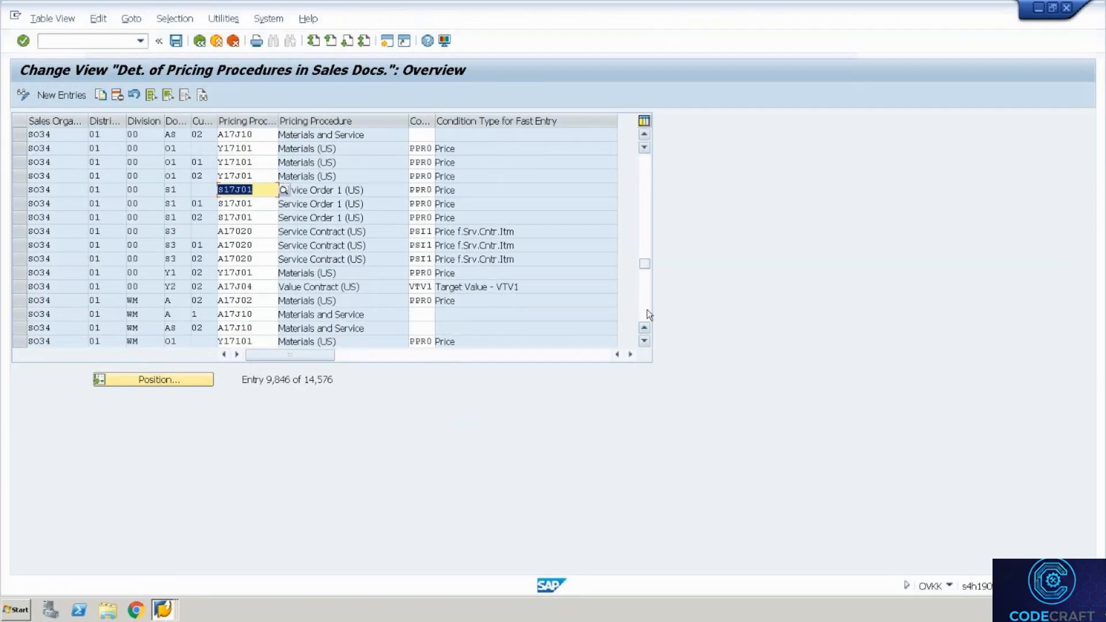
left_click(647, 310)
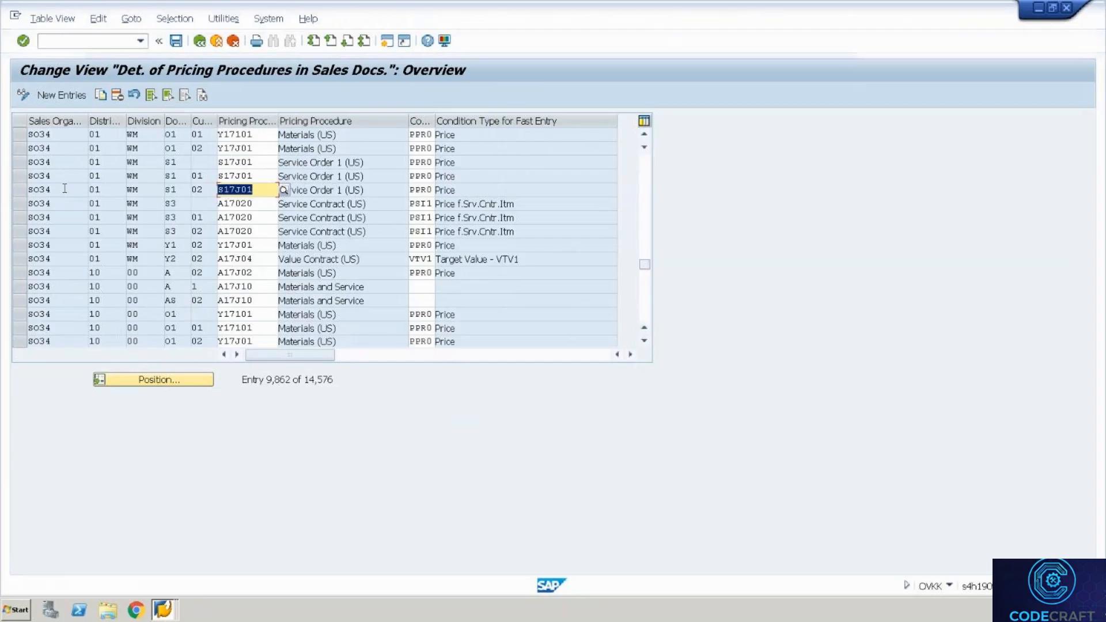
double_click(253, 315)
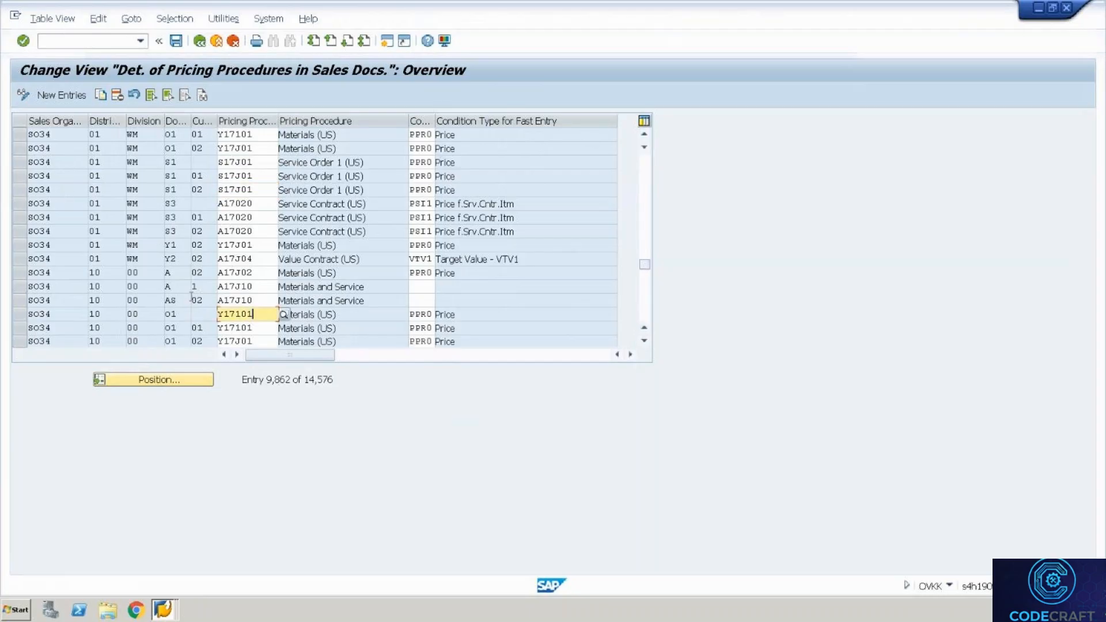
Copy the SO34/10/00 pricing determination entry for document procedure O1 to SO35/10/00/A, and save it in the proposed customizing request
left_click(18, 319)
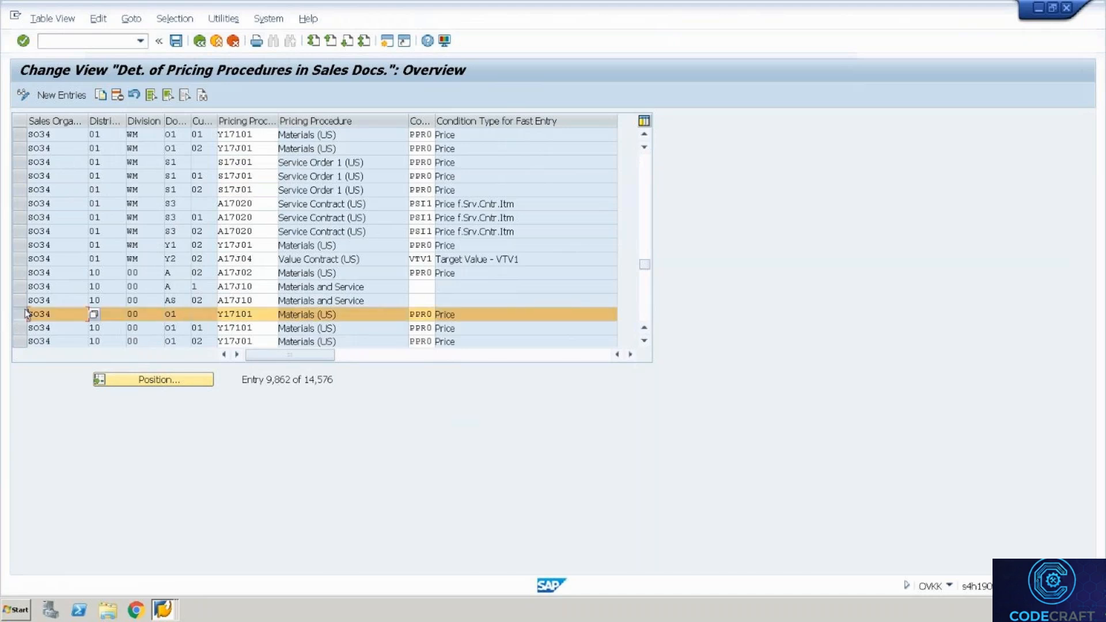
left_click(101, 96)
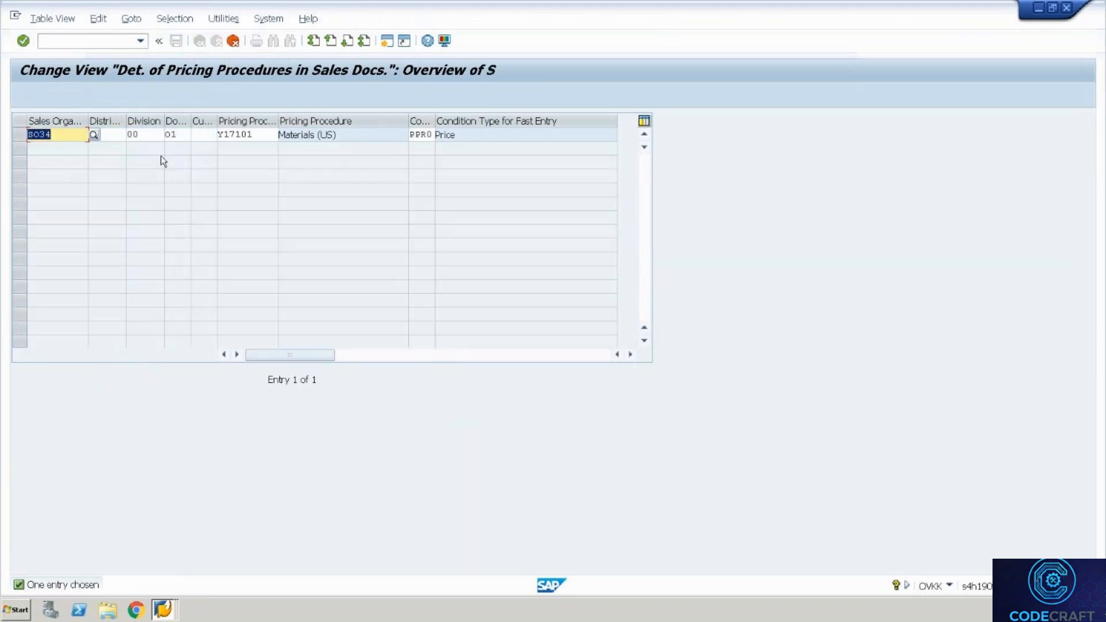
type("S03")
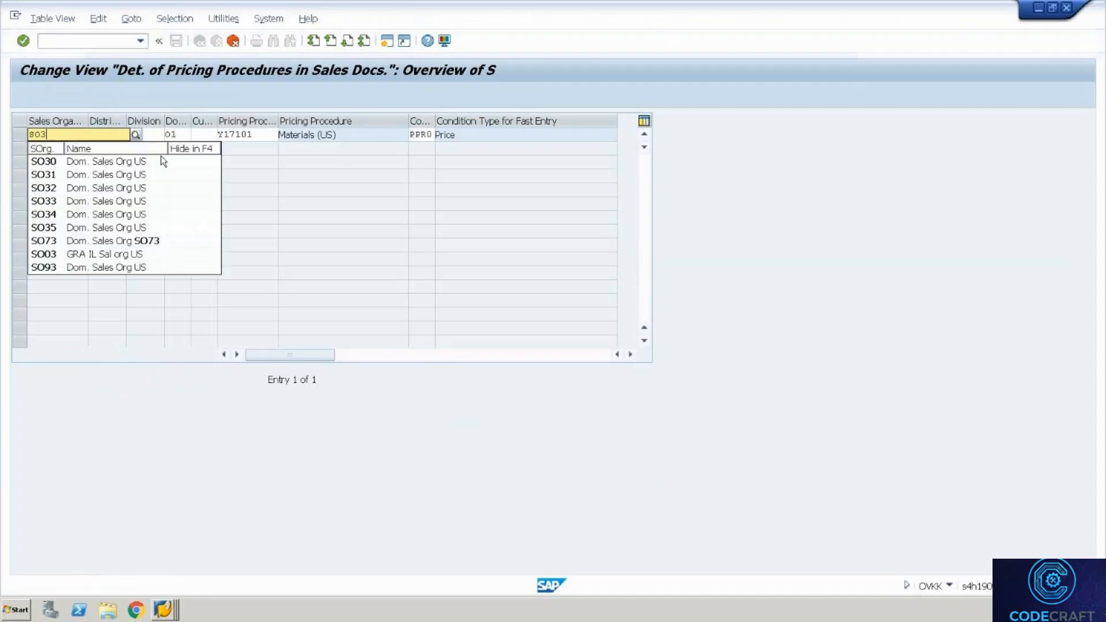
type("5")
key("Tab")
key("Tab")
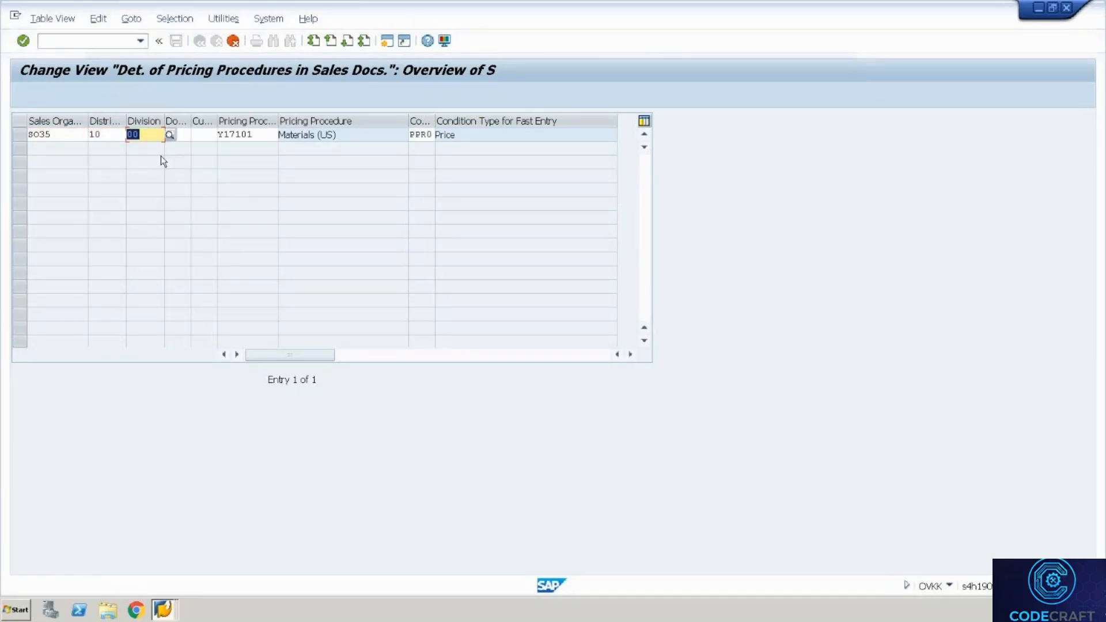
key("Tab")
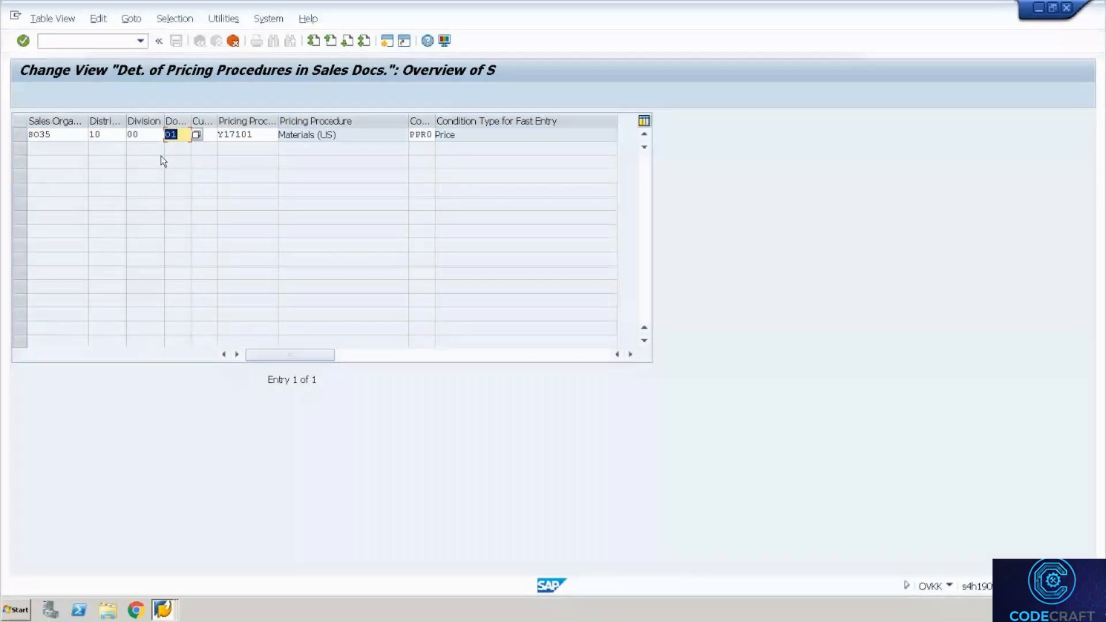
type("A")
key("Return")
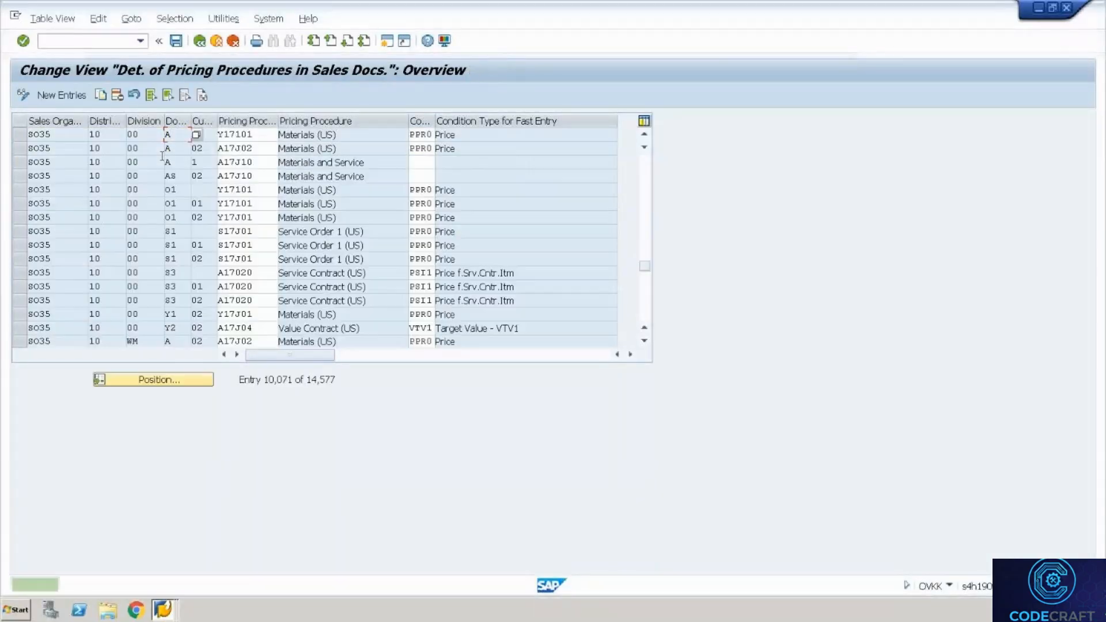
key("ctrl+s")
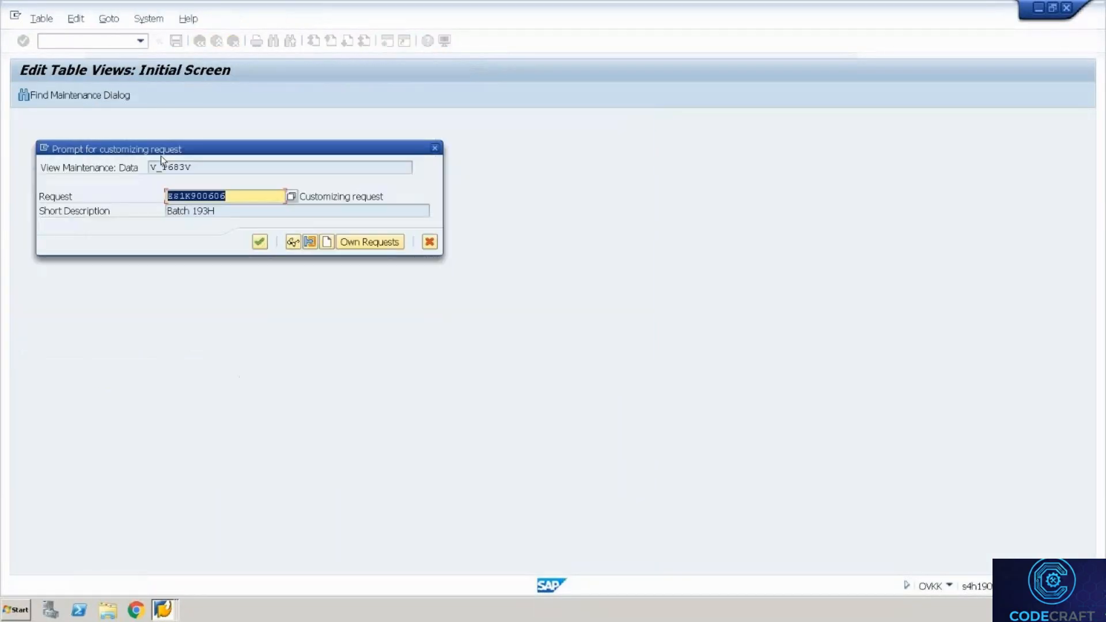
key("Return")
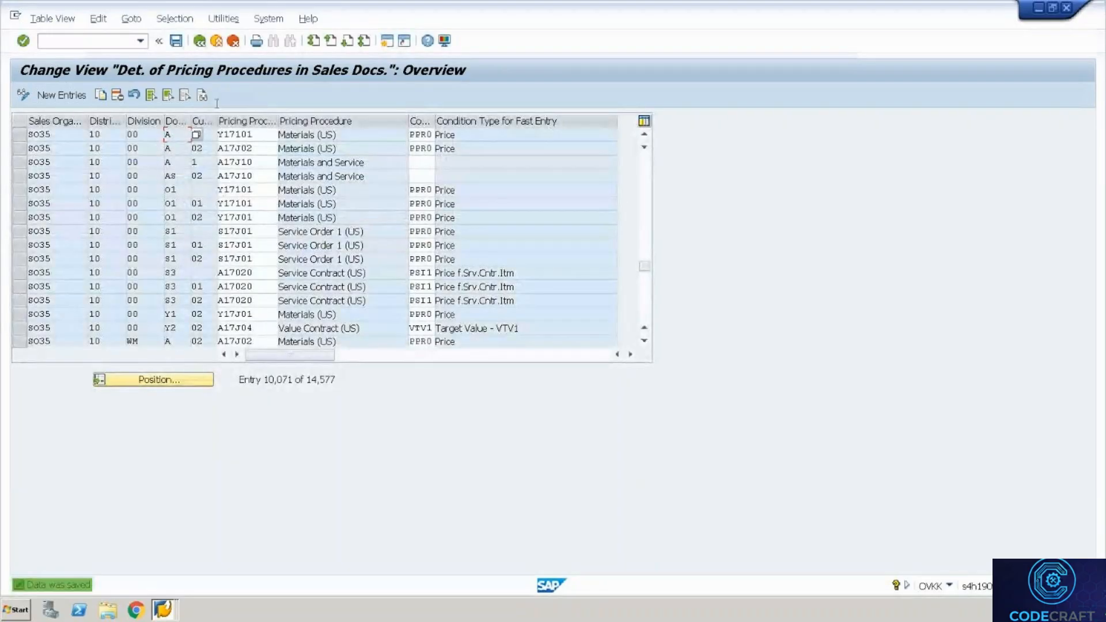
Leave the pricing procedure customizing and close the error's long text to return to the standard order
left_click(199, 41)
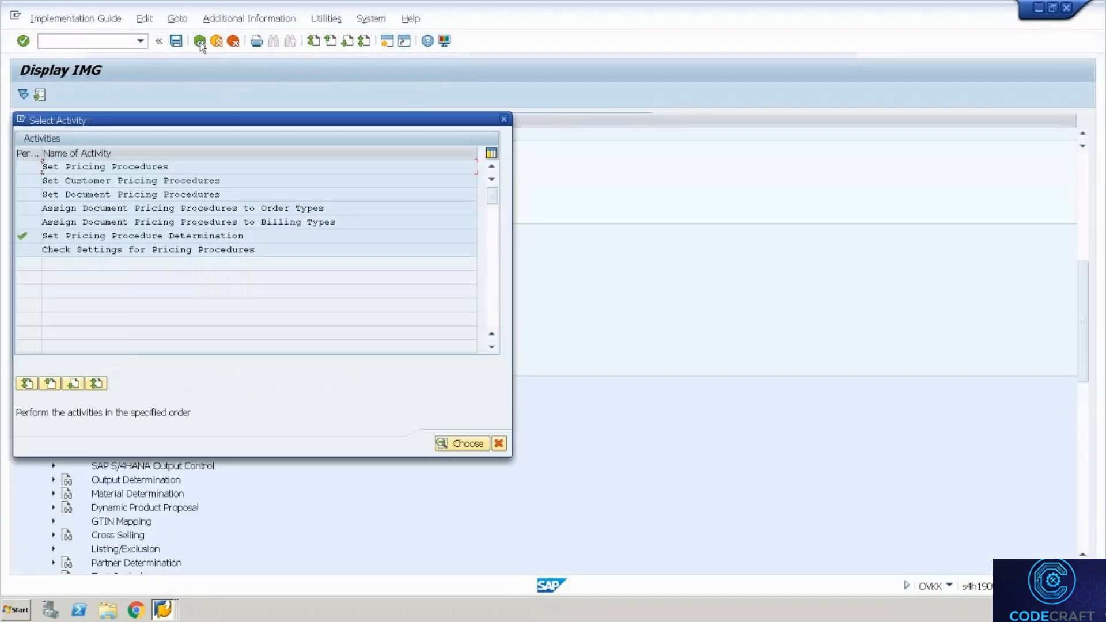
left_click(504, 120)
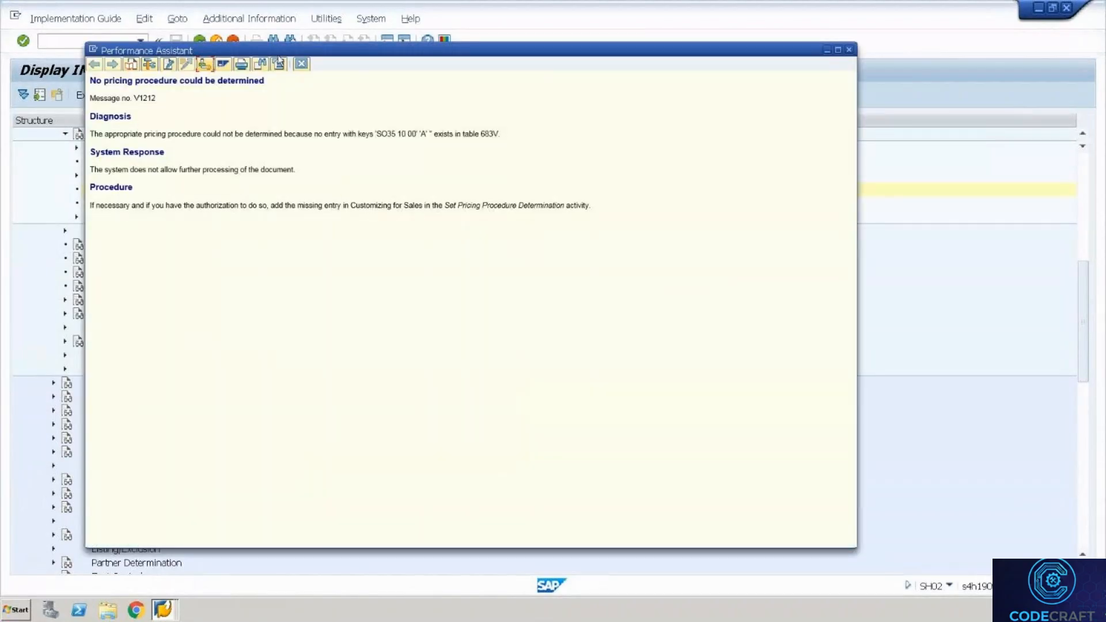
left_click(200, 40)
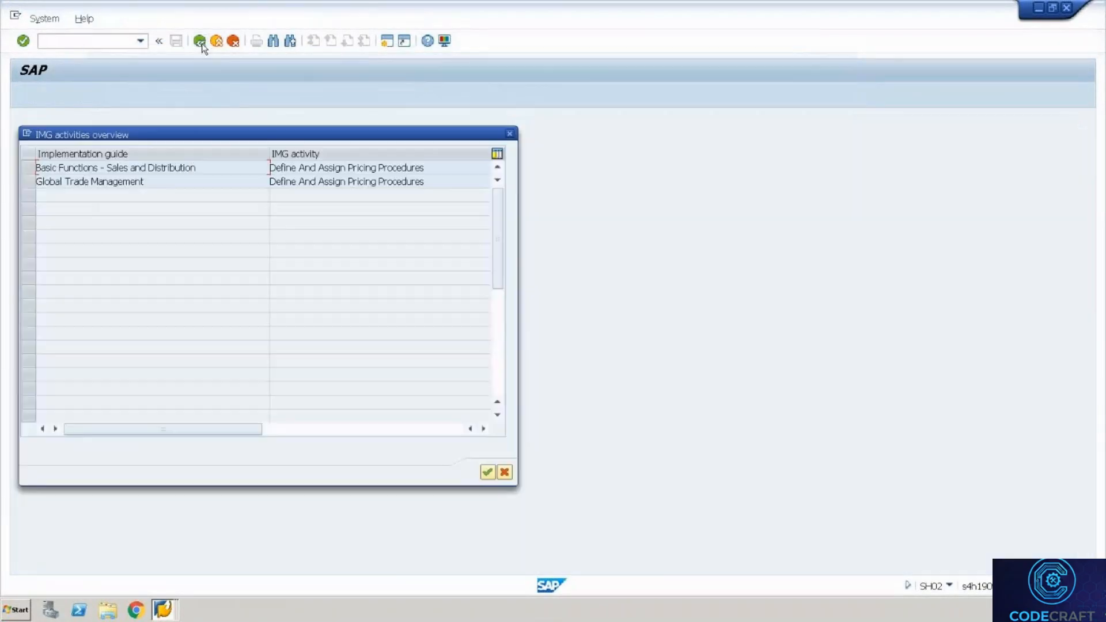
left_click(508, 134)
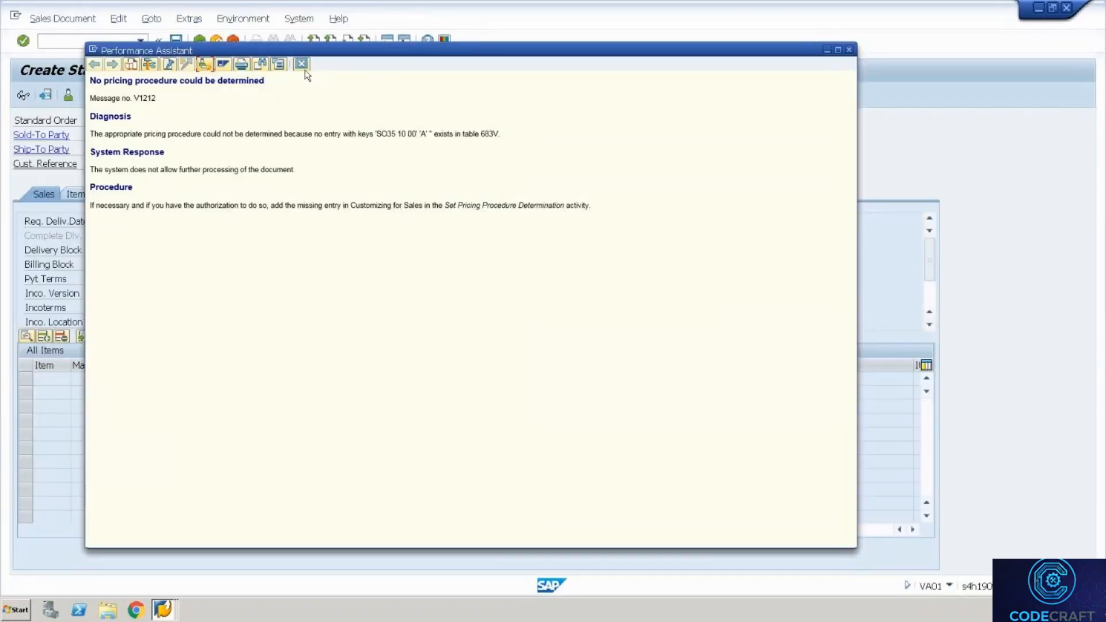
left_click(304, 68)
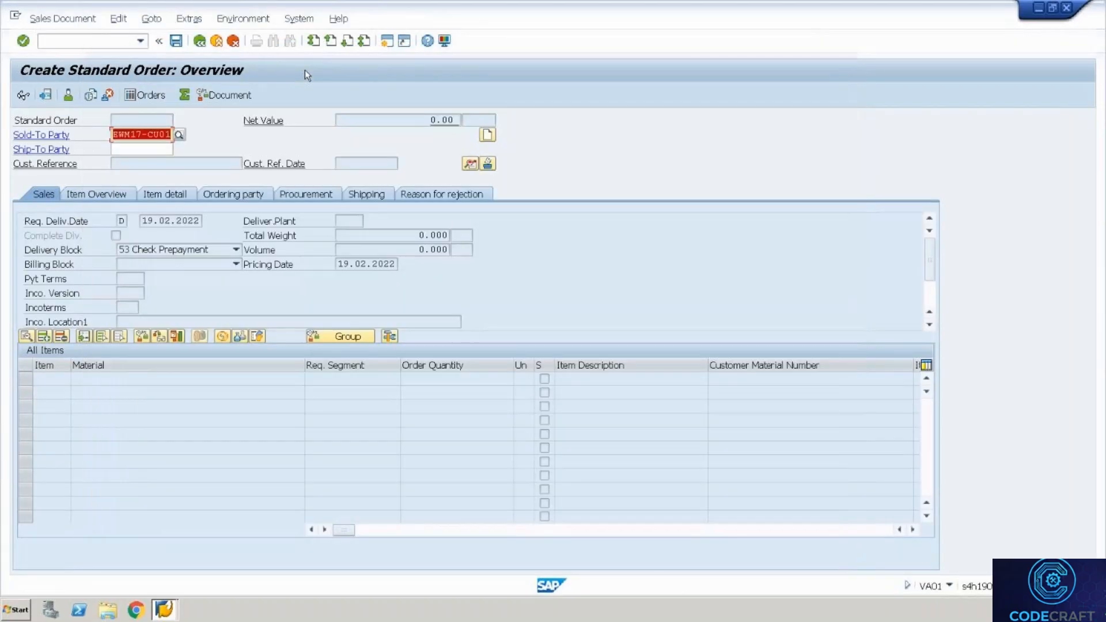
Accept the sold-to party and enter a purchase order number as the customer reference, continuing to item entry without payment terms
key("Return")
type("PO")
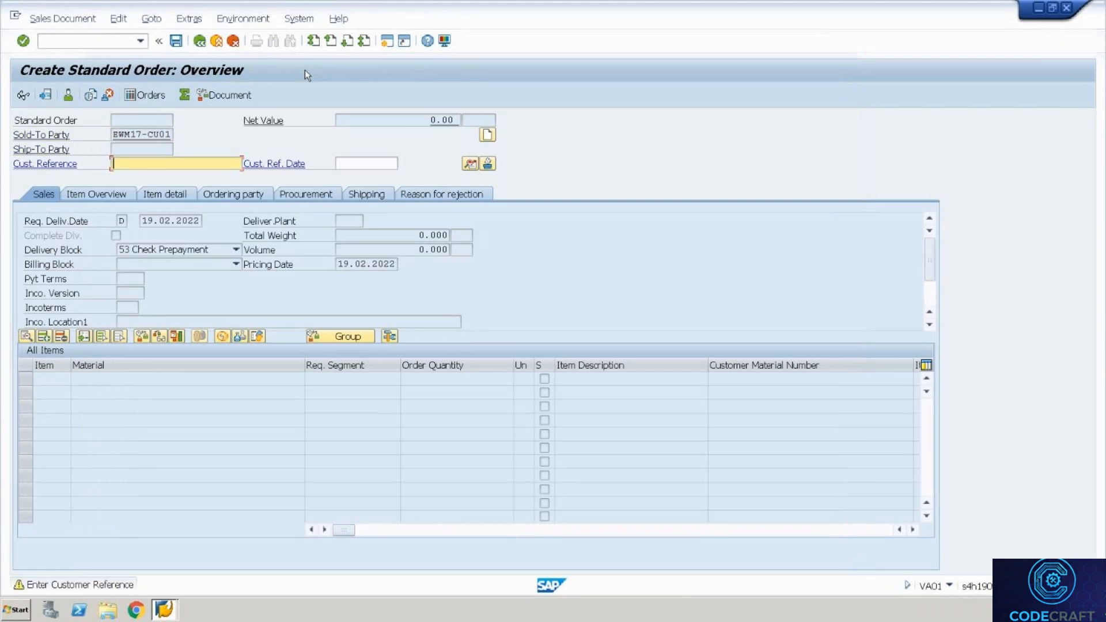
type("234234")
key("Return")
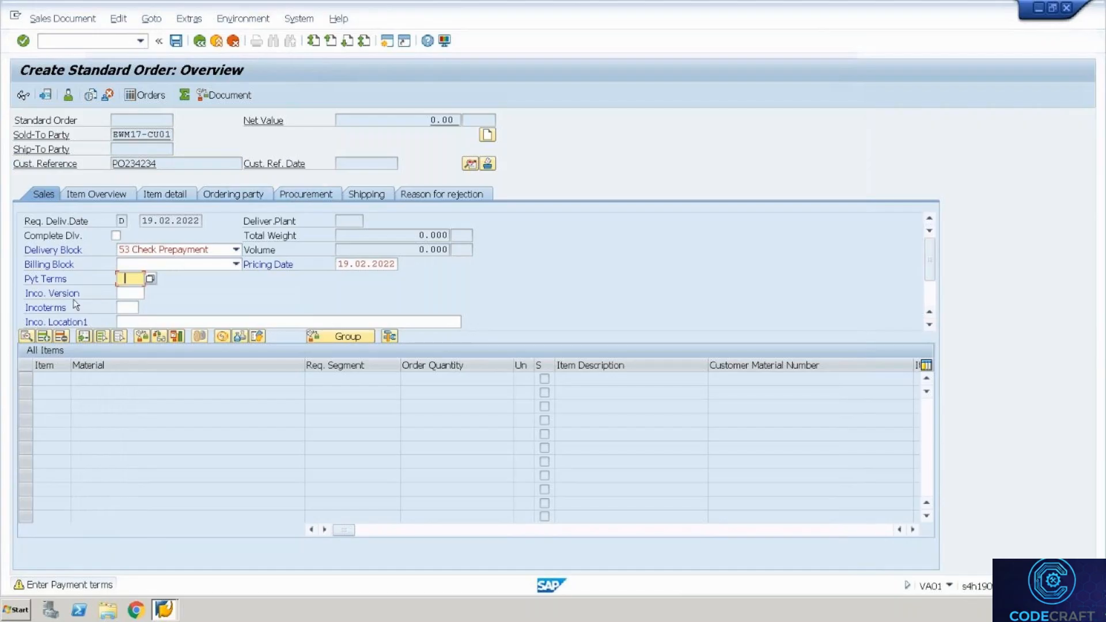
type("0001")
key("Return")
key("Return")
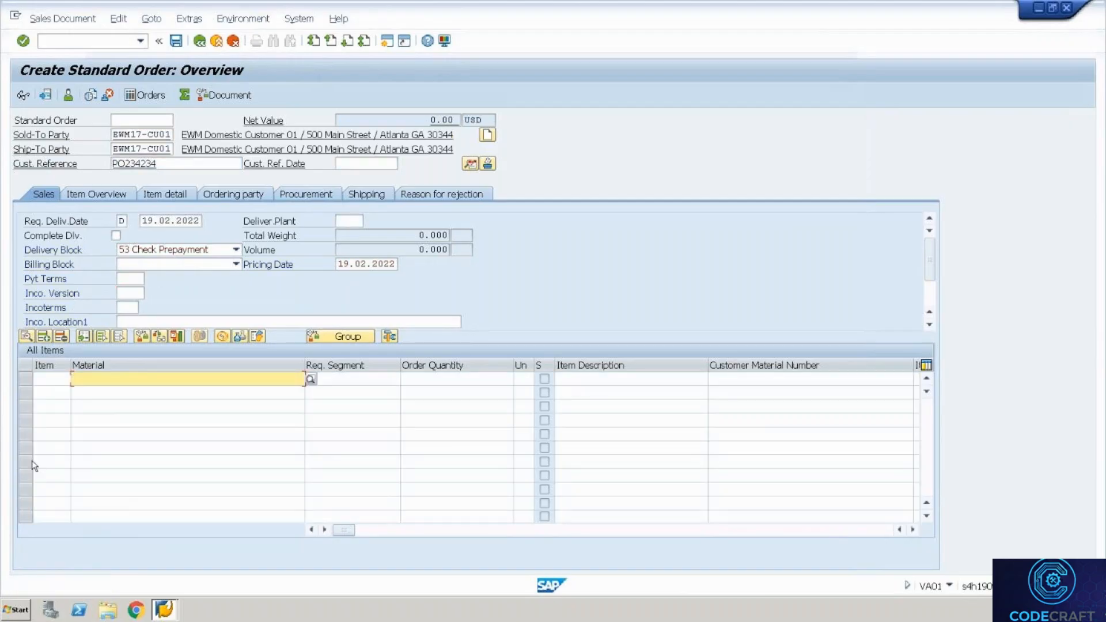
Add material T-F100 to the standard order with an order quantity of 40
type("T-F100")
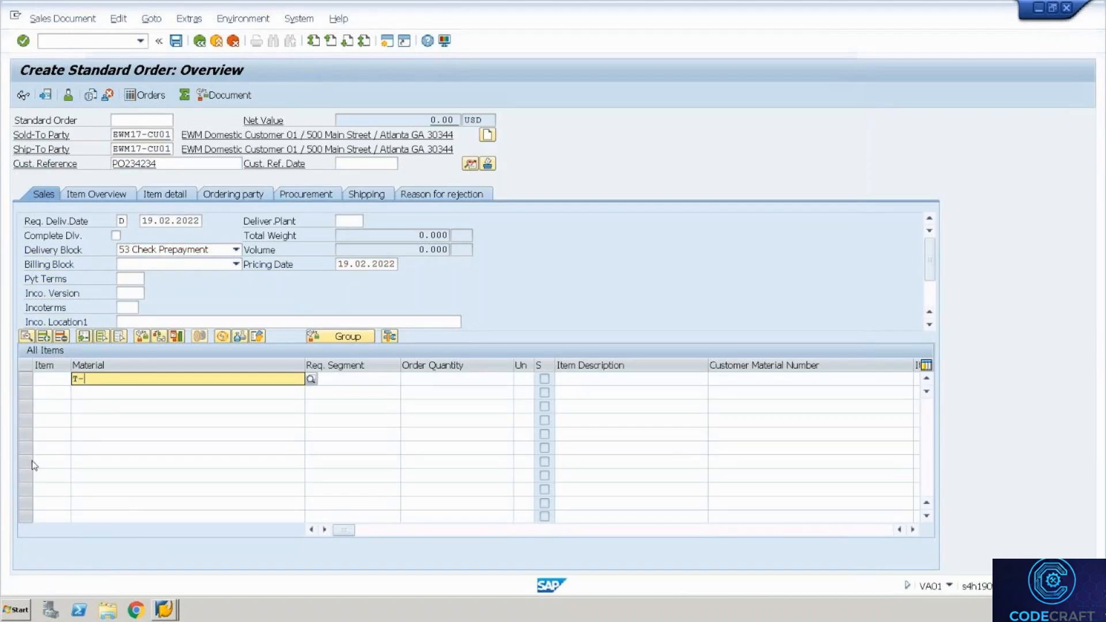
key("Tab")
key("Tab")
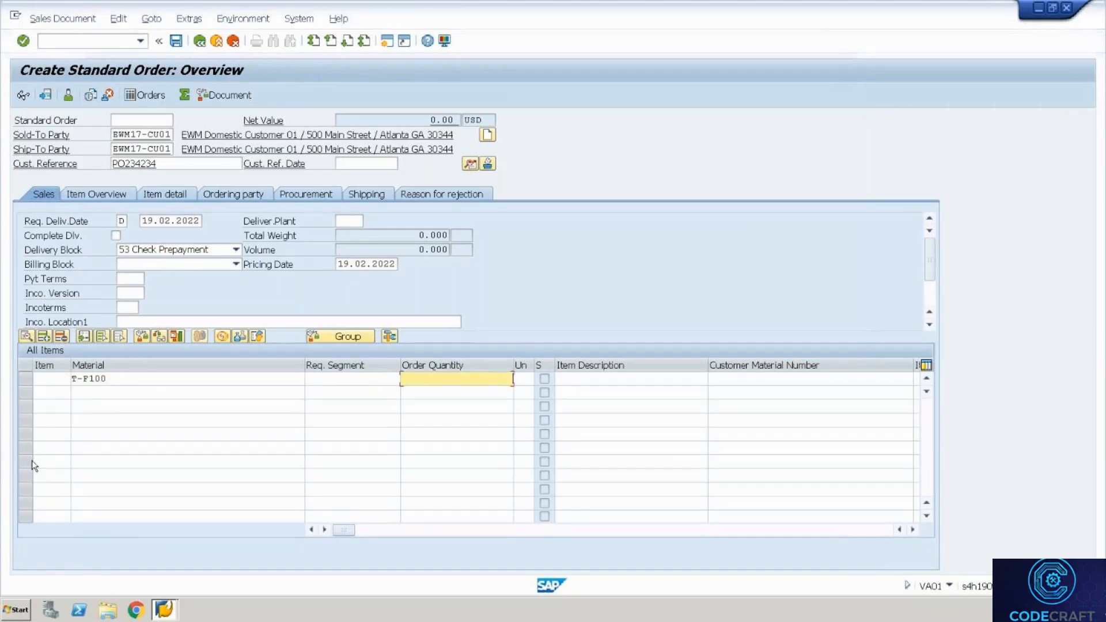
type("40")
key("Tab")
key("Tab")
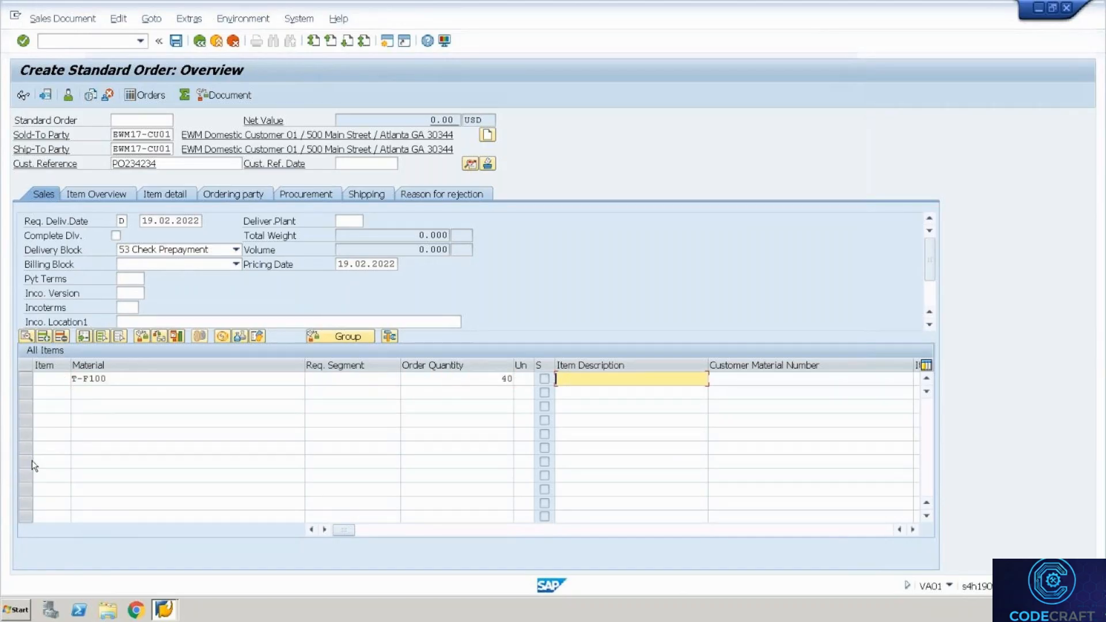
key("Tab")
key("Return")
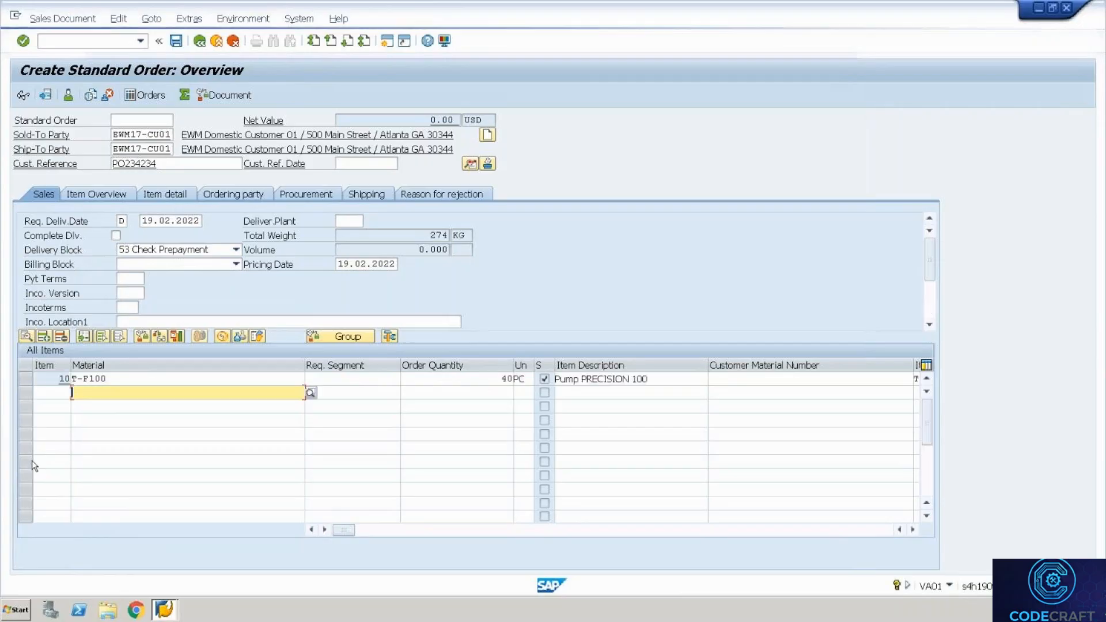
Enter an amount of 100 USD for condition type PPR0 on the T-F100 item
left_click(914, 532)
left_click(914, 531)
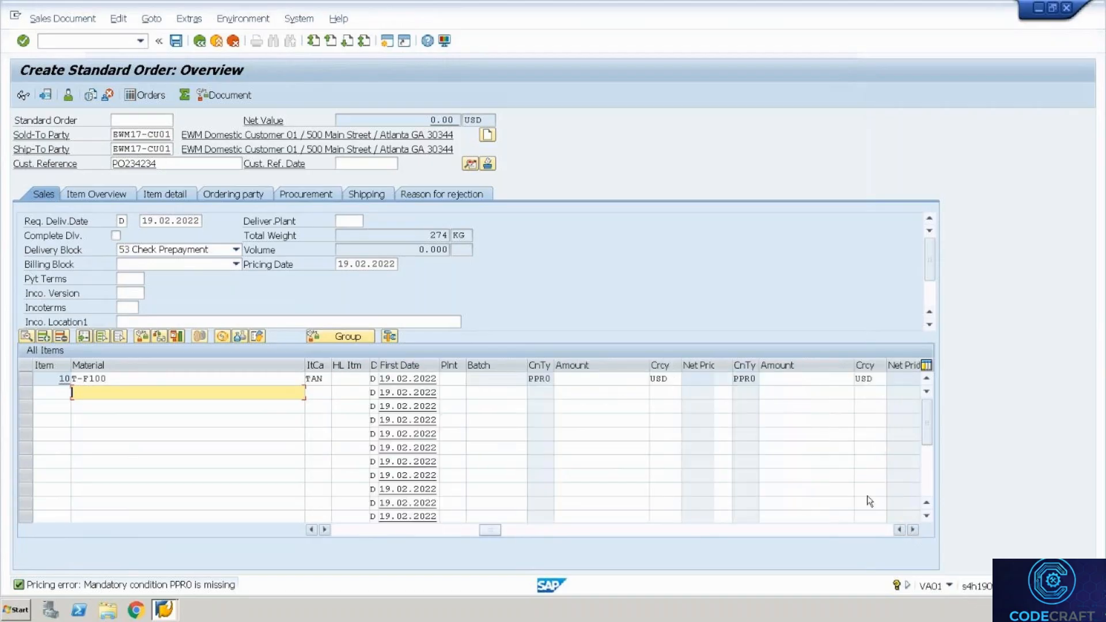
left_click(593, 380)
type("100")
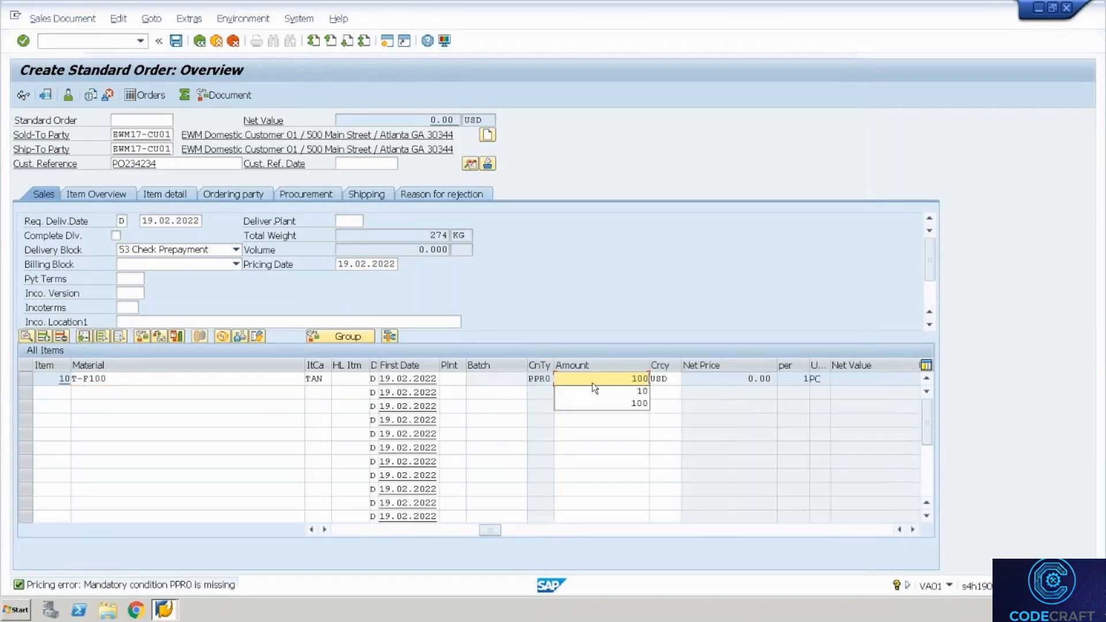
Assign plant PL35 to the T-F100 item and apply the item's entries
key("Tab")
key("Tab")
key("Tab")
key("Tab")
key("Tab")
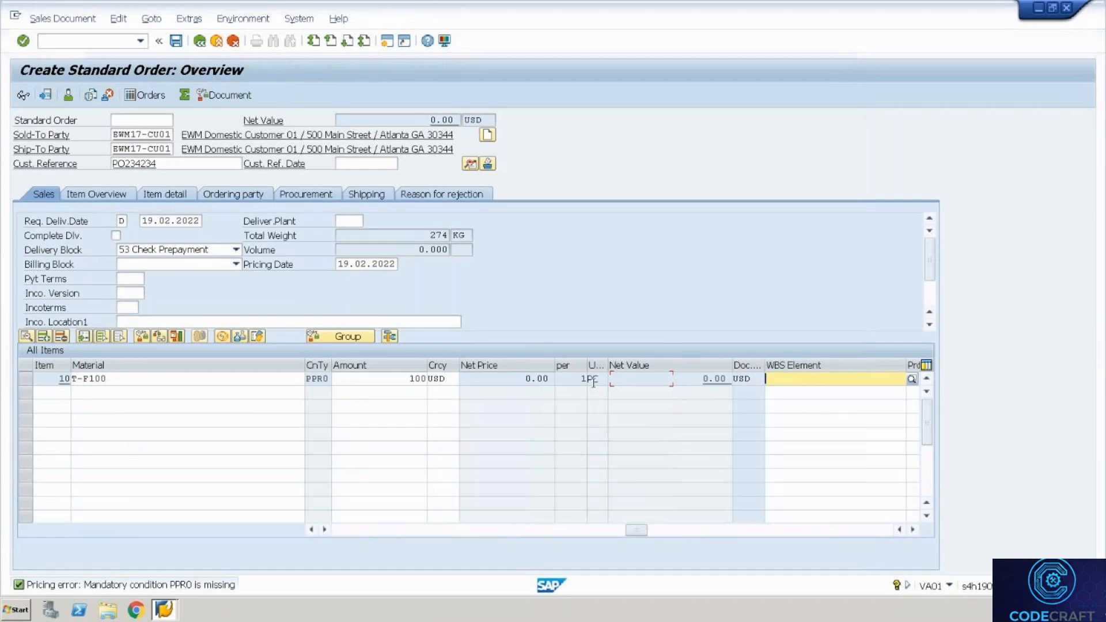
key("shift+Tab")
key("shift+Tab")
key("shift+Tab")
key("shift+Tab")
key("shift+Tab")
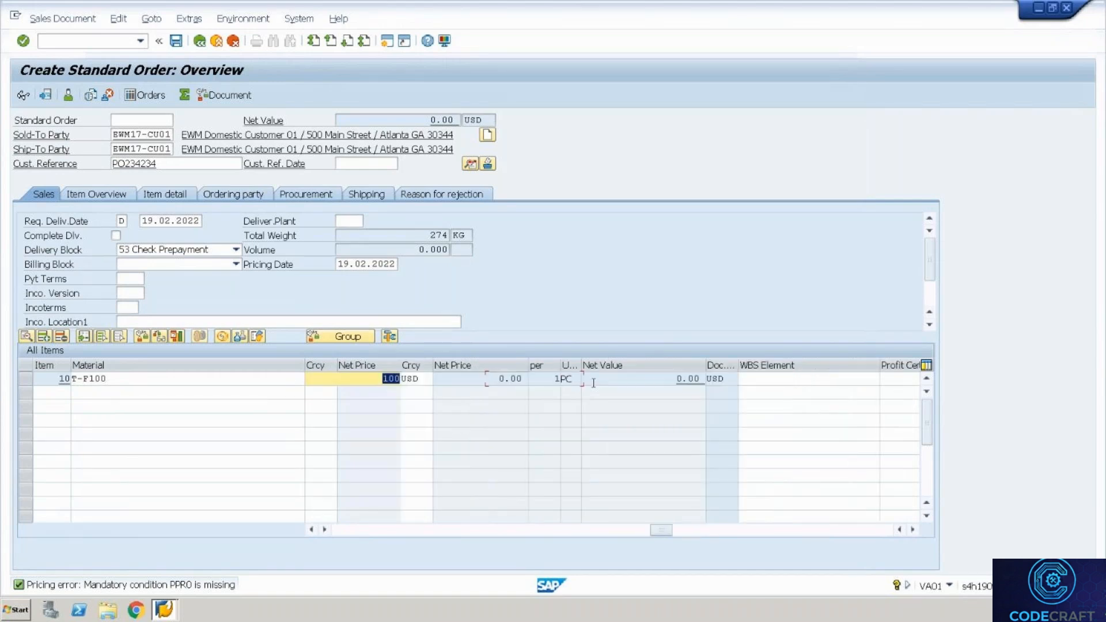
key("Tab")
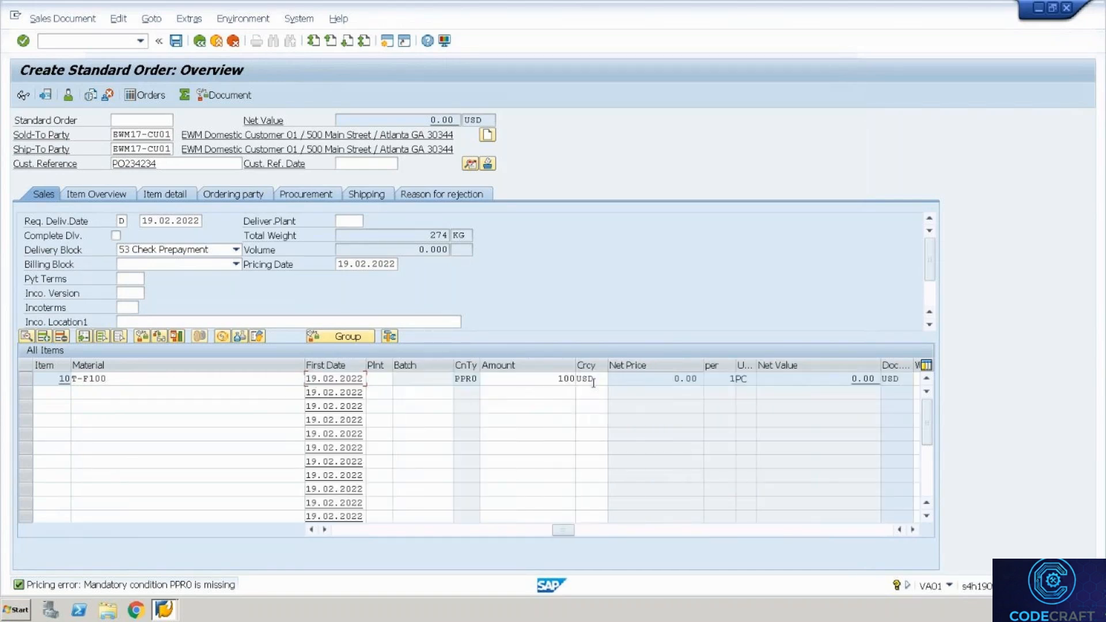
type("PL35")
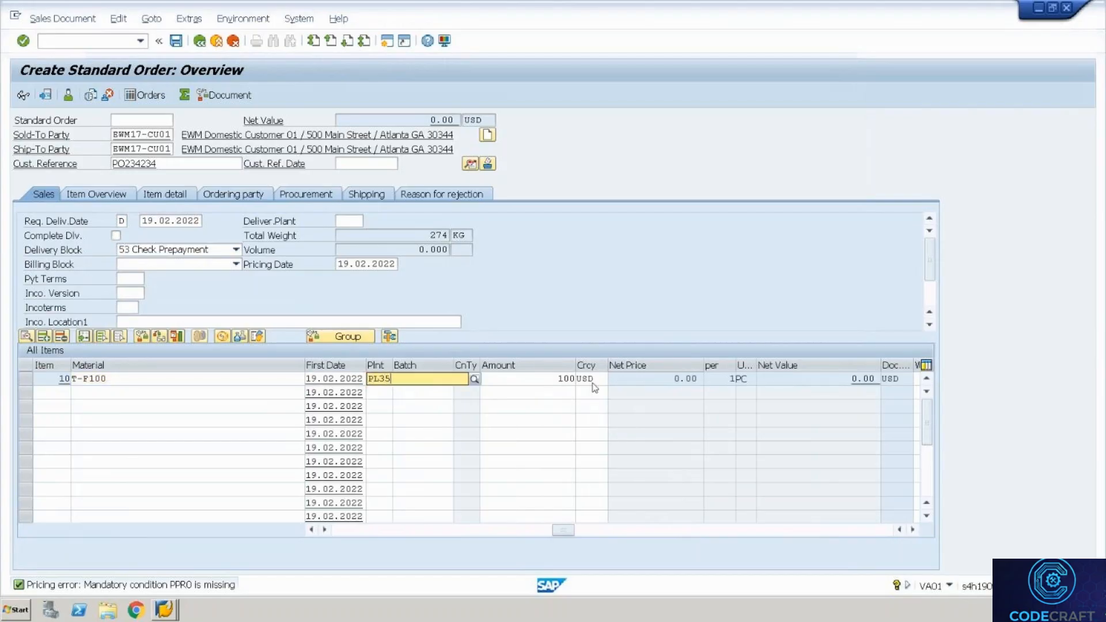
key("Return")
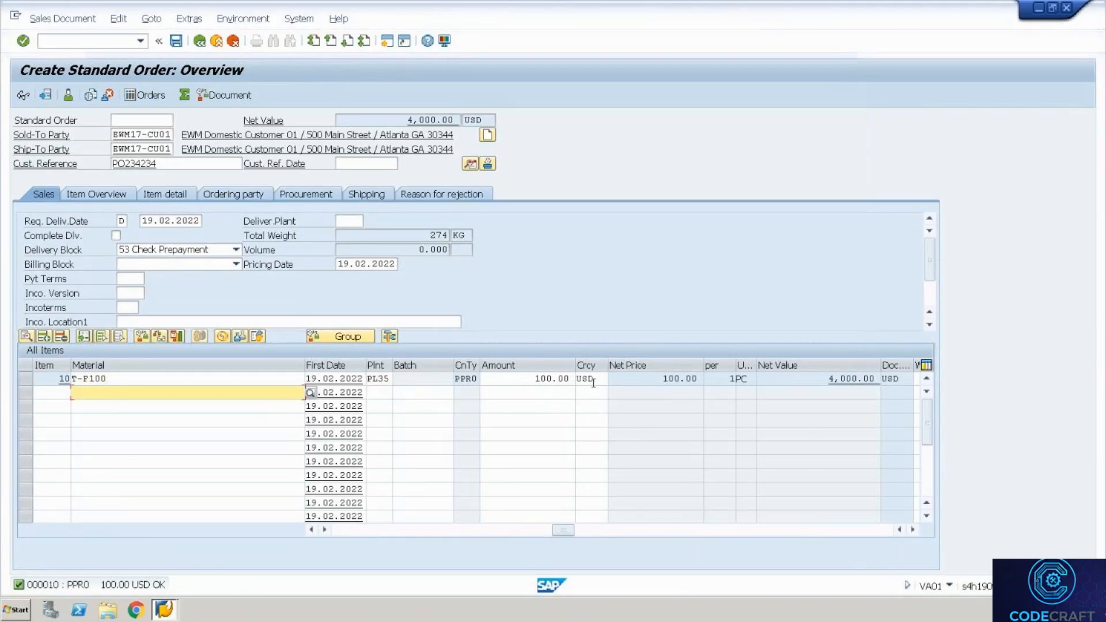
Try to save the standard order and choose to edit its incomplete data
key("ctrl+s")
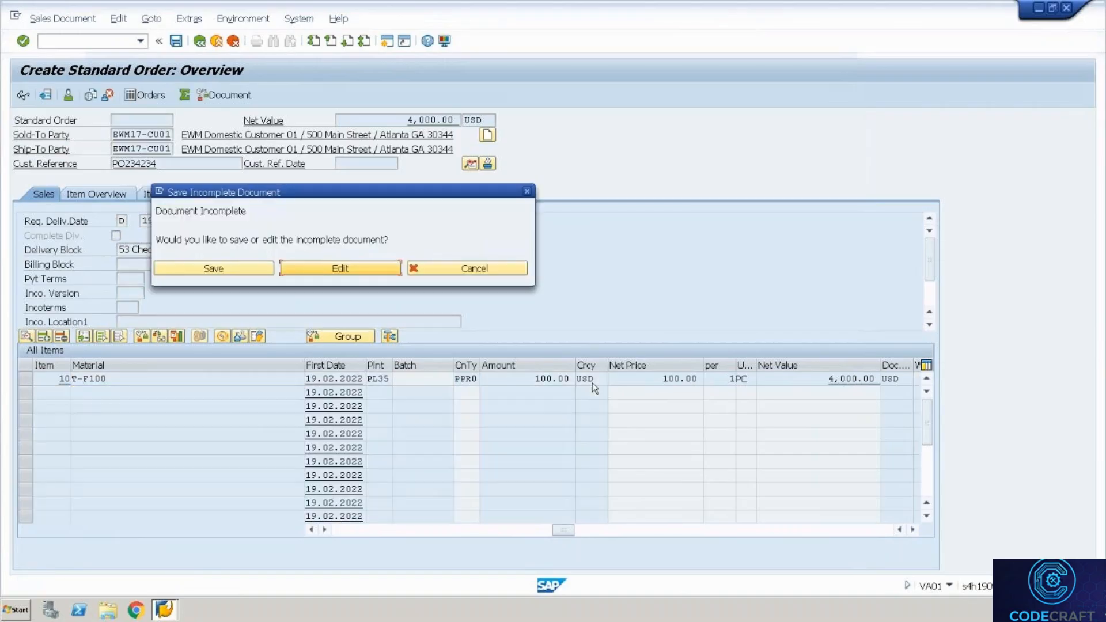
left_click(356, 270)
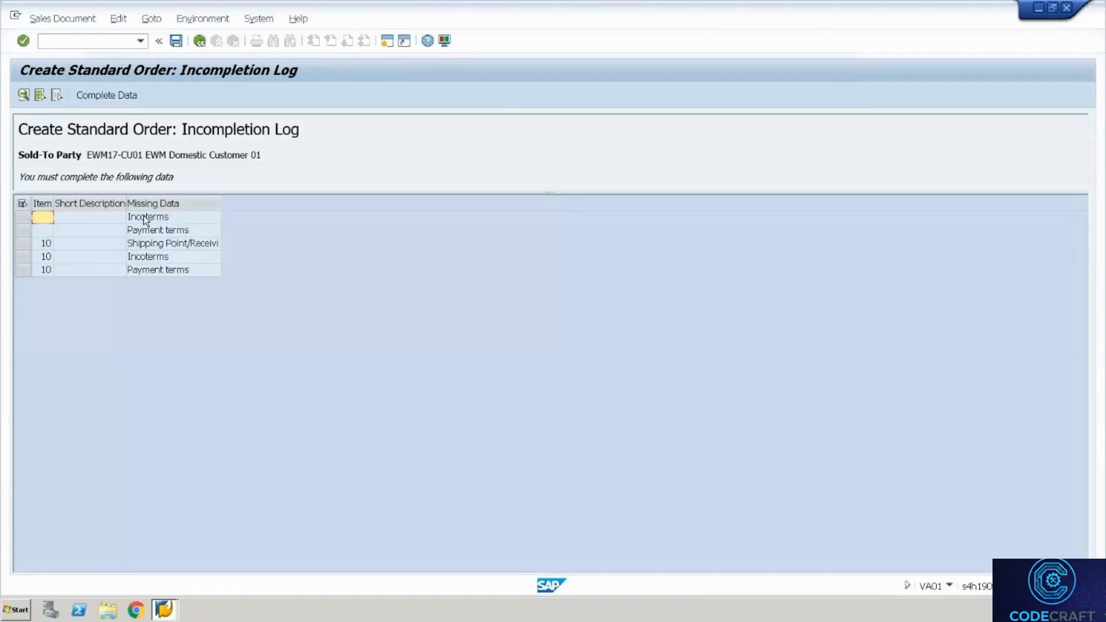
Fill in the missing header Incoterms with EXW and Incoterms Location 1 as Chicago, returning to the incompletion log
double_click(145, 217)
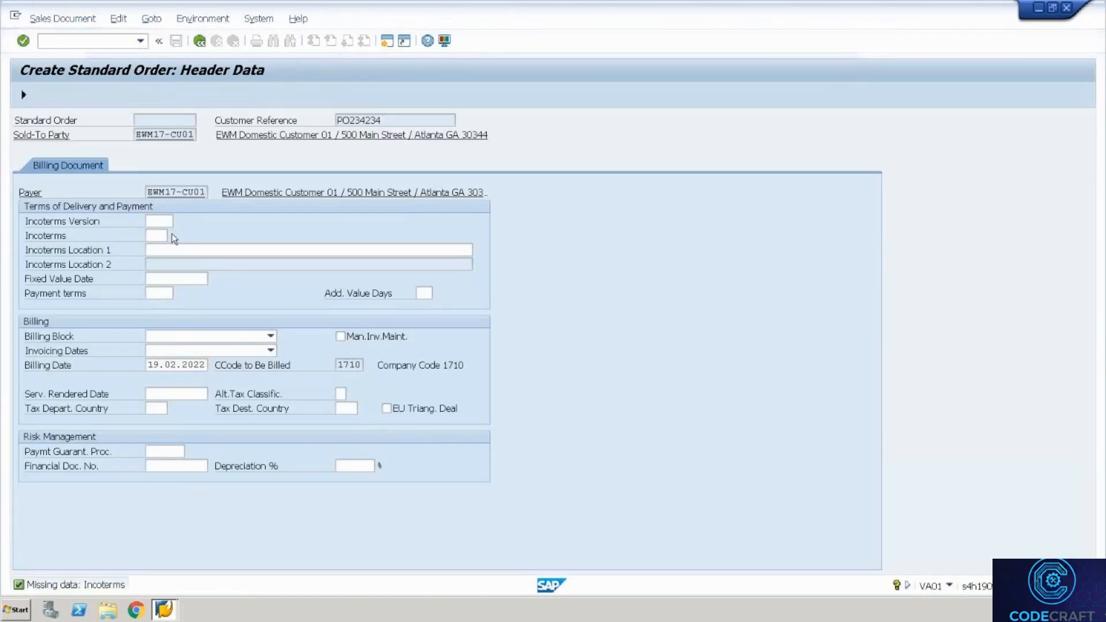
left_click(170, 235)
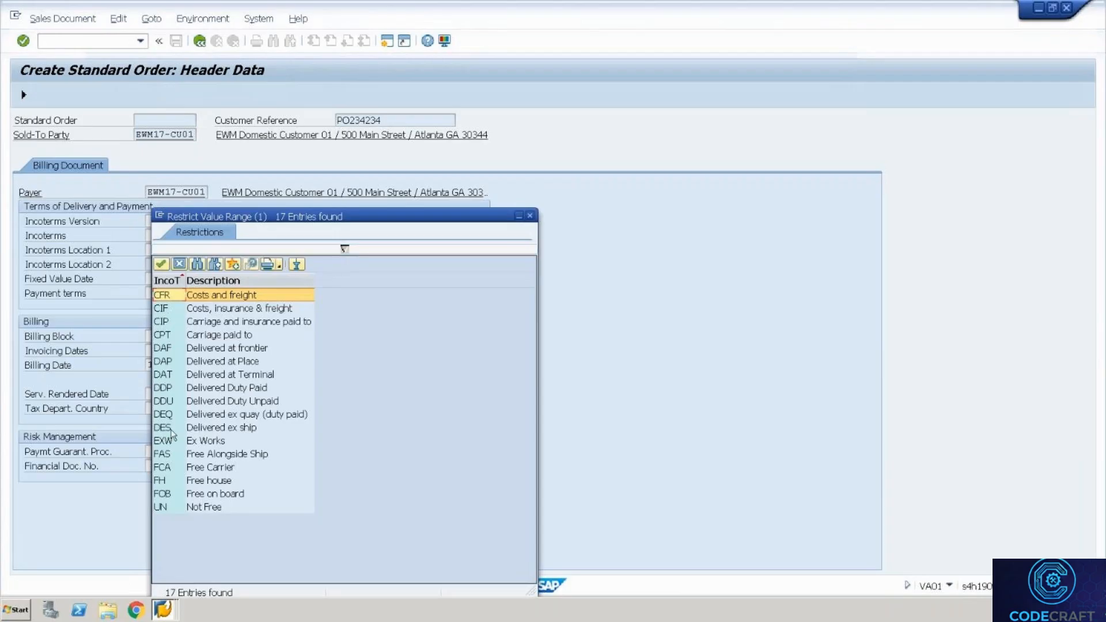
left_click(182, 442)
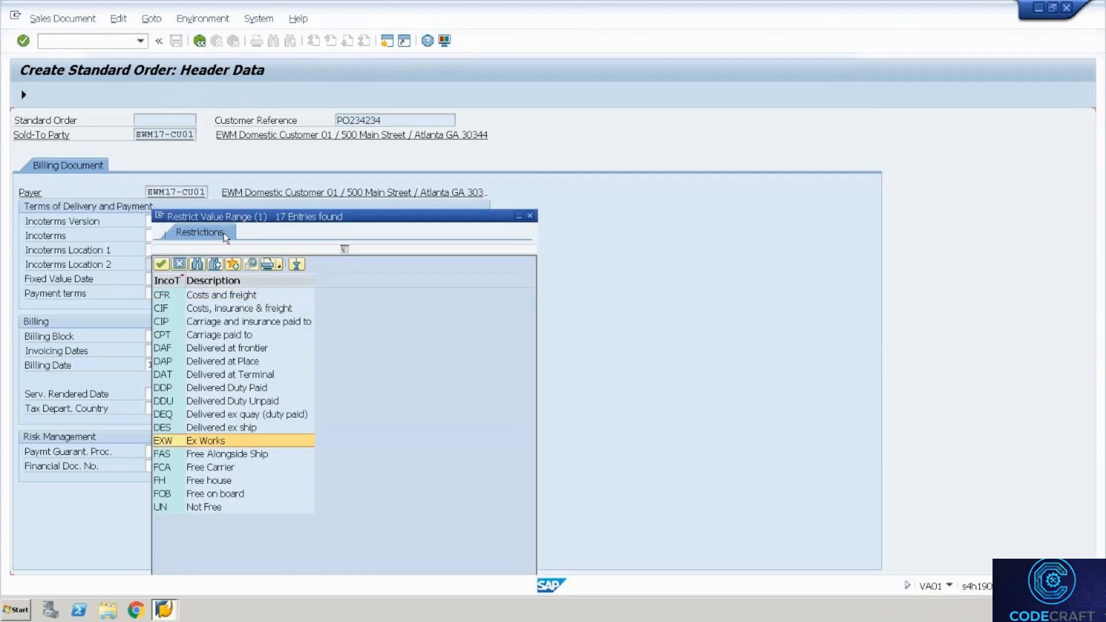
left_click(188, 250)
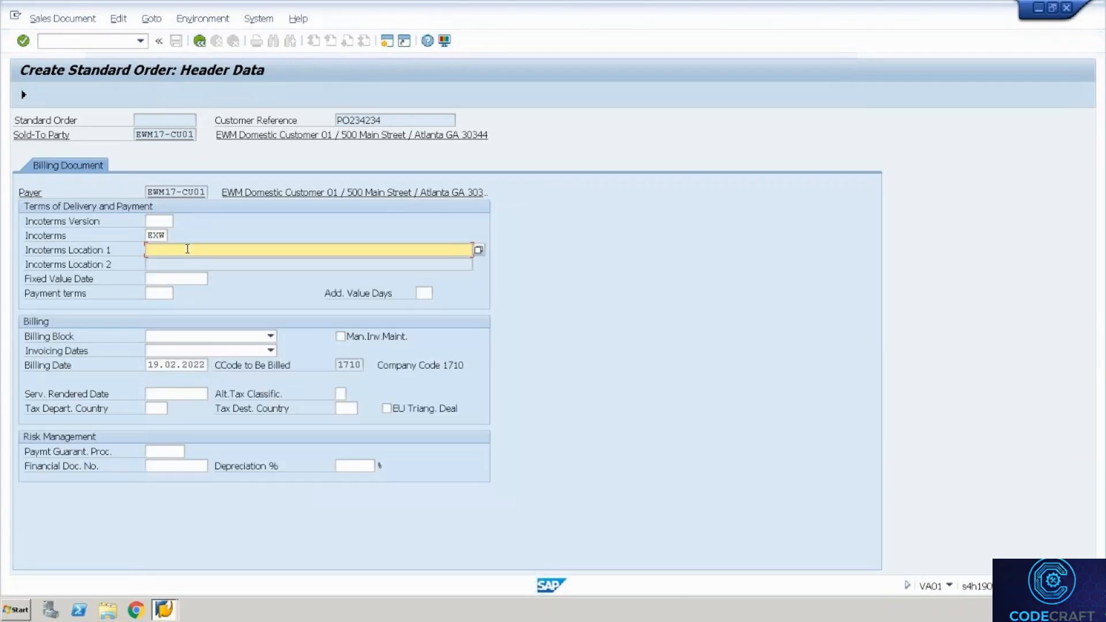
type("Chicago")
key("Return")
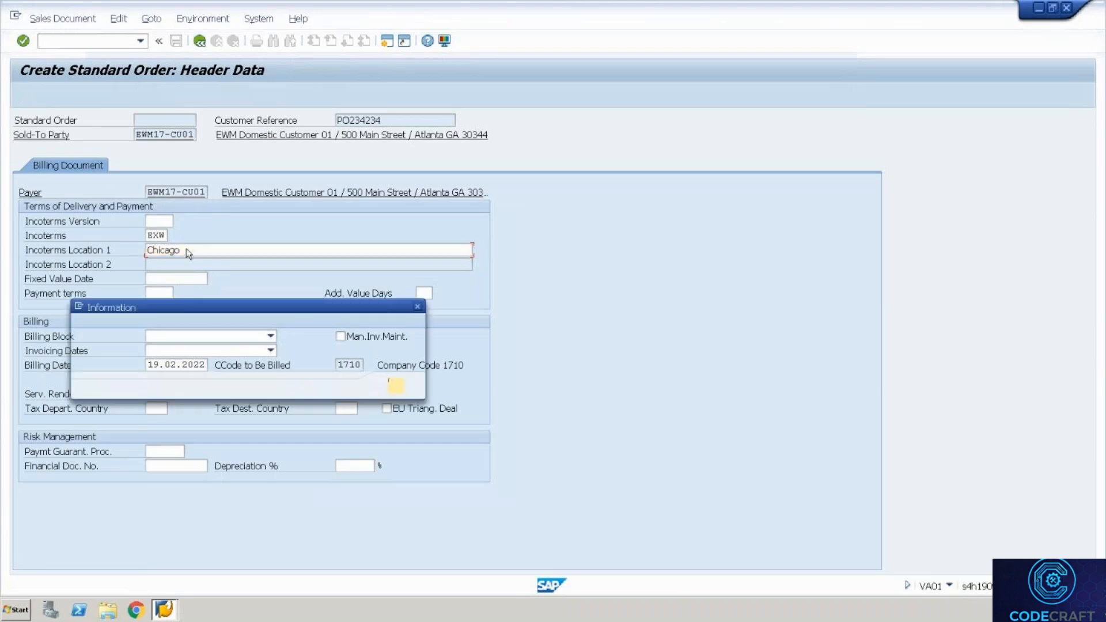
key("Return")
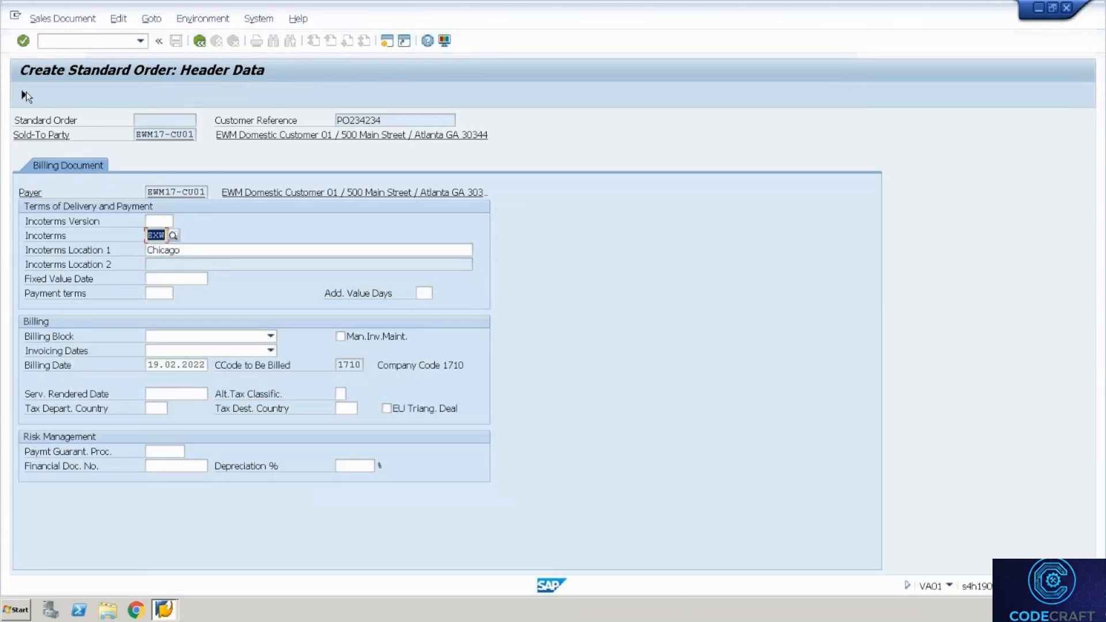
left_click(25, 93)
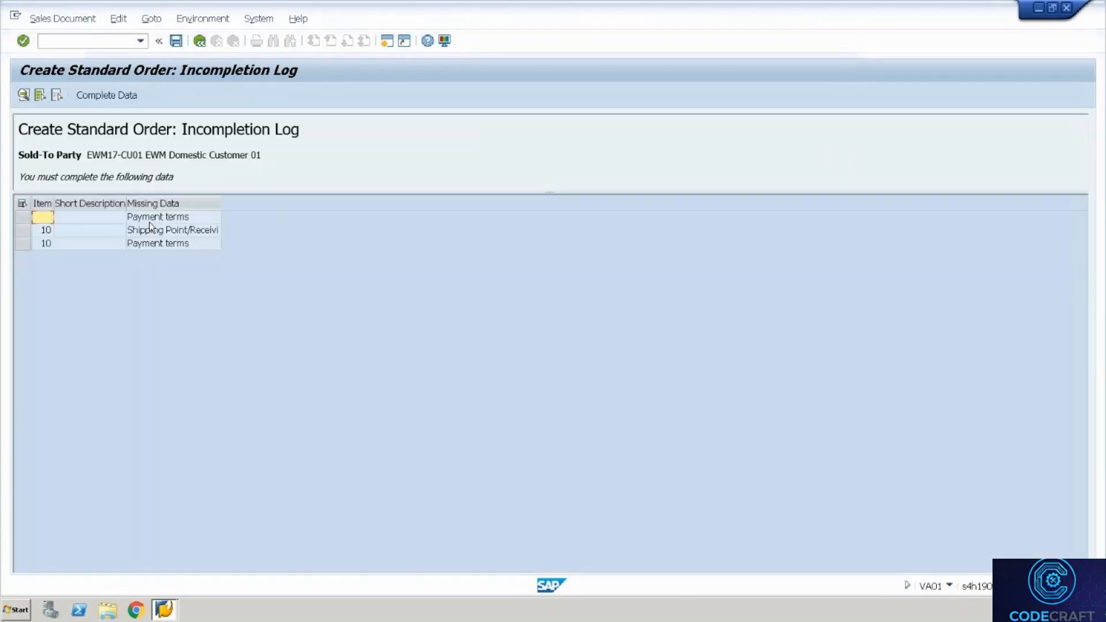
Complete the missing header payment terms with 0001 and return to the incompletion log
double_click(149, 222)
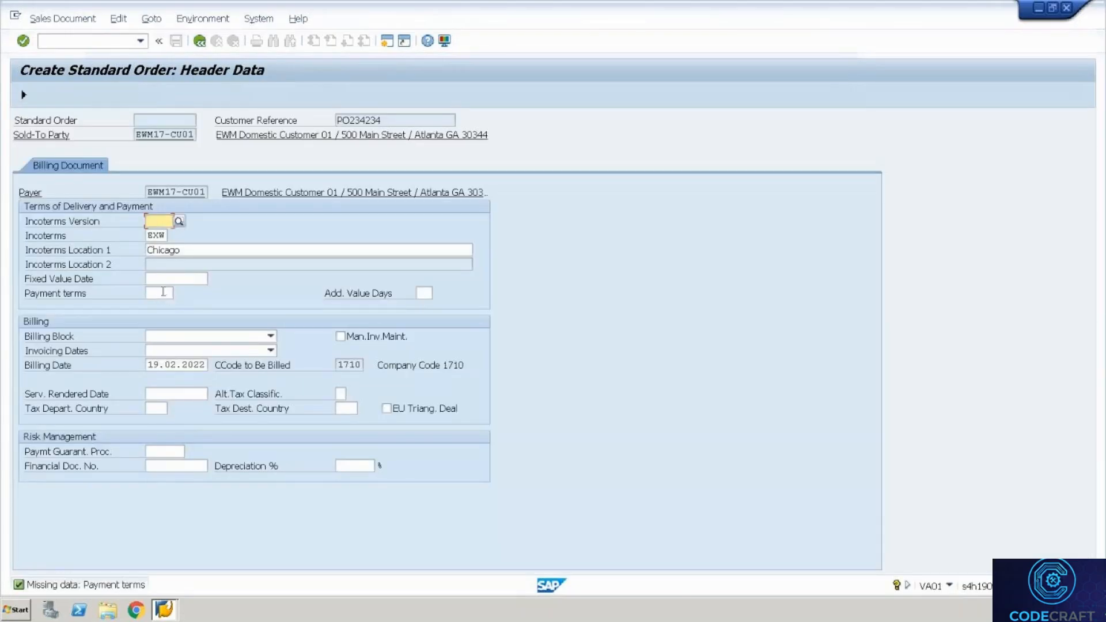
left_click(163, 292)
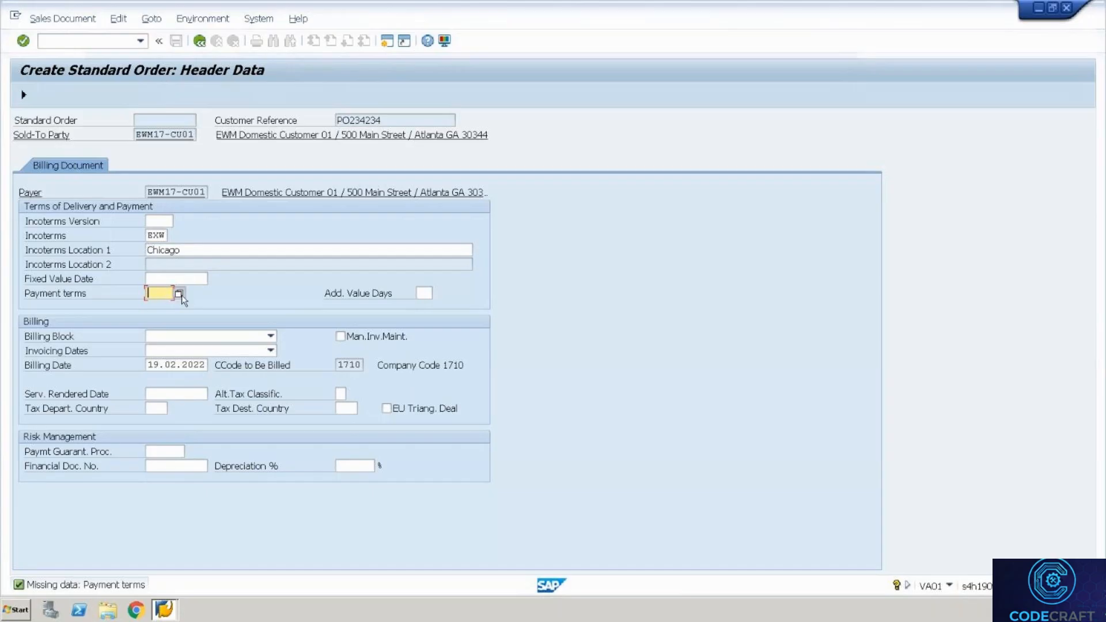
left_click(179, 294)
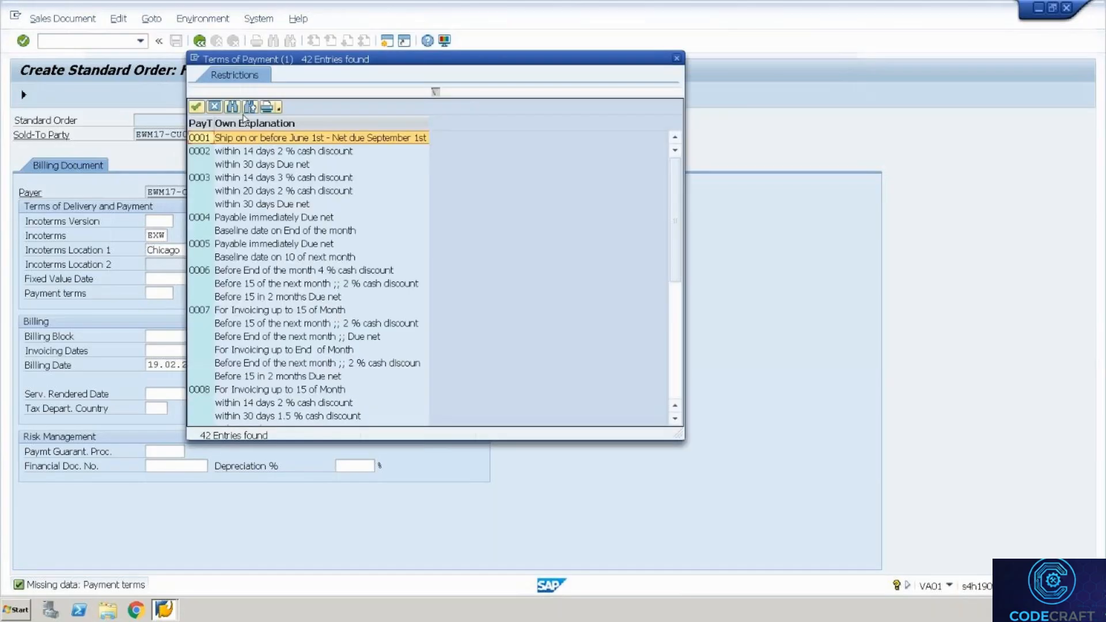
double_click(199, 137)
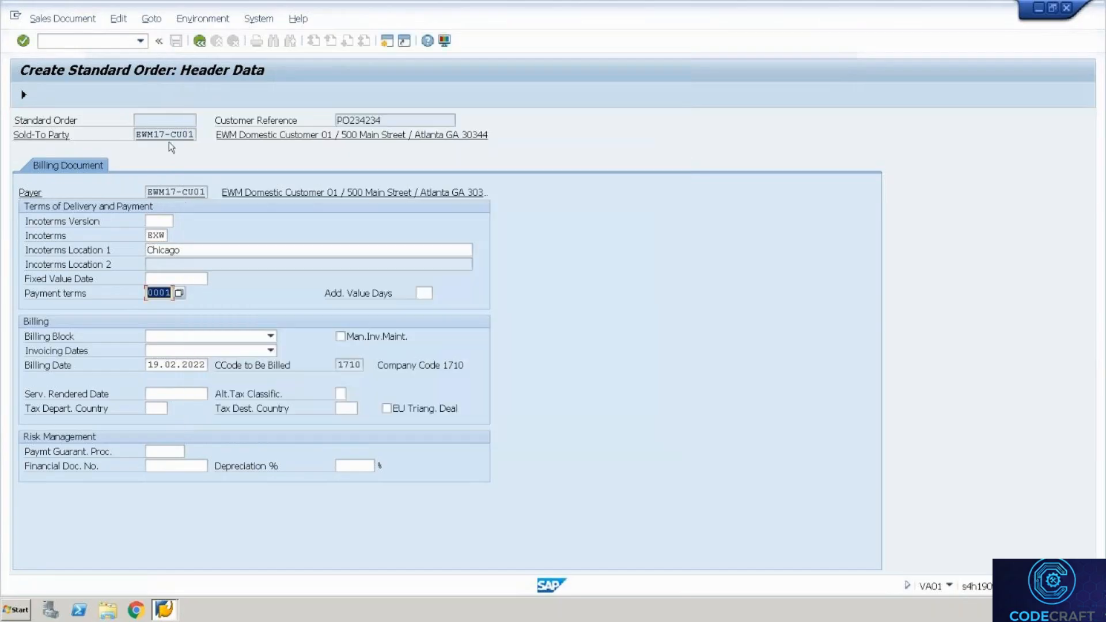
left_click(22, 93)
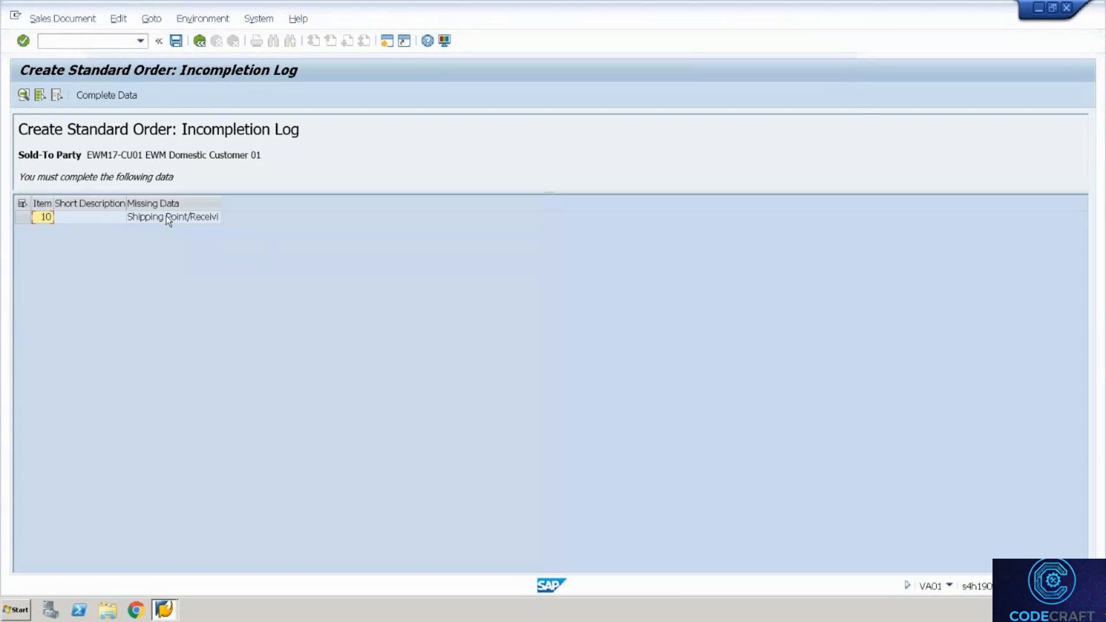
Open item 10's missing shipping point data and read the detailed explanation of the status message
double_click(167, 218)
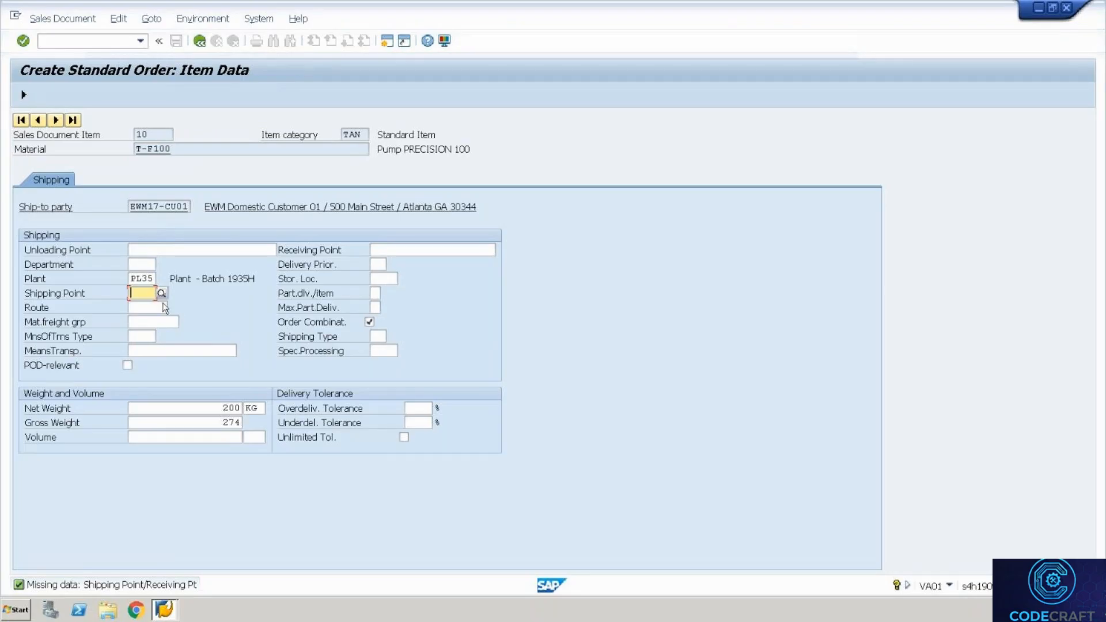
double_click(140, 585)
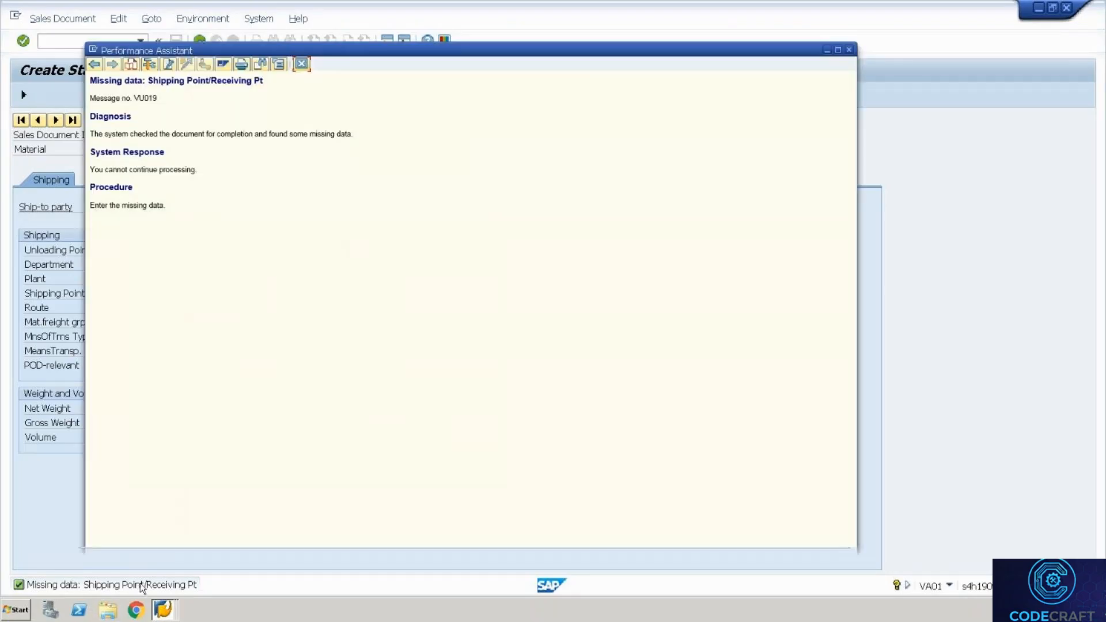
left_click(302, 64)
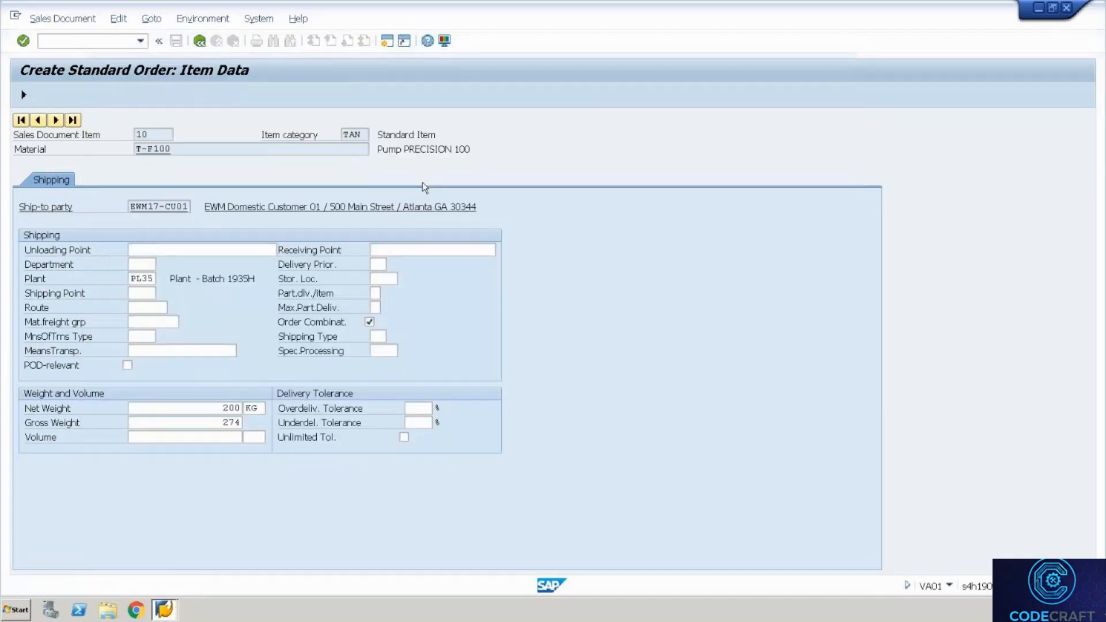
Start transaction SPRO in a separate session and display the SAP Reference IMG
key("alt+Tab")
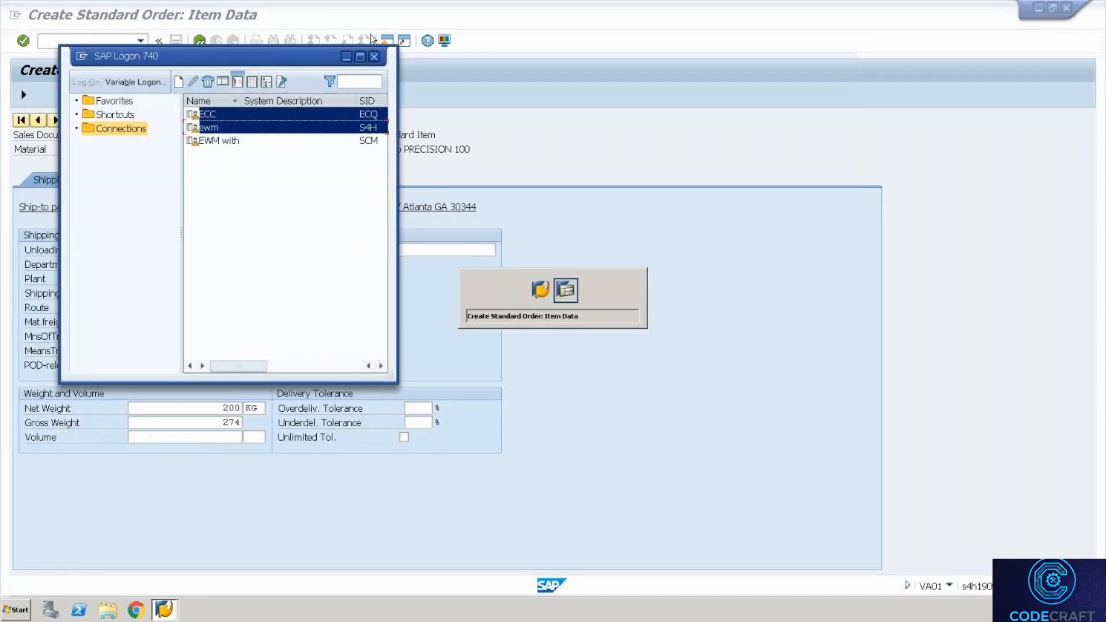
left_click(94, 37)
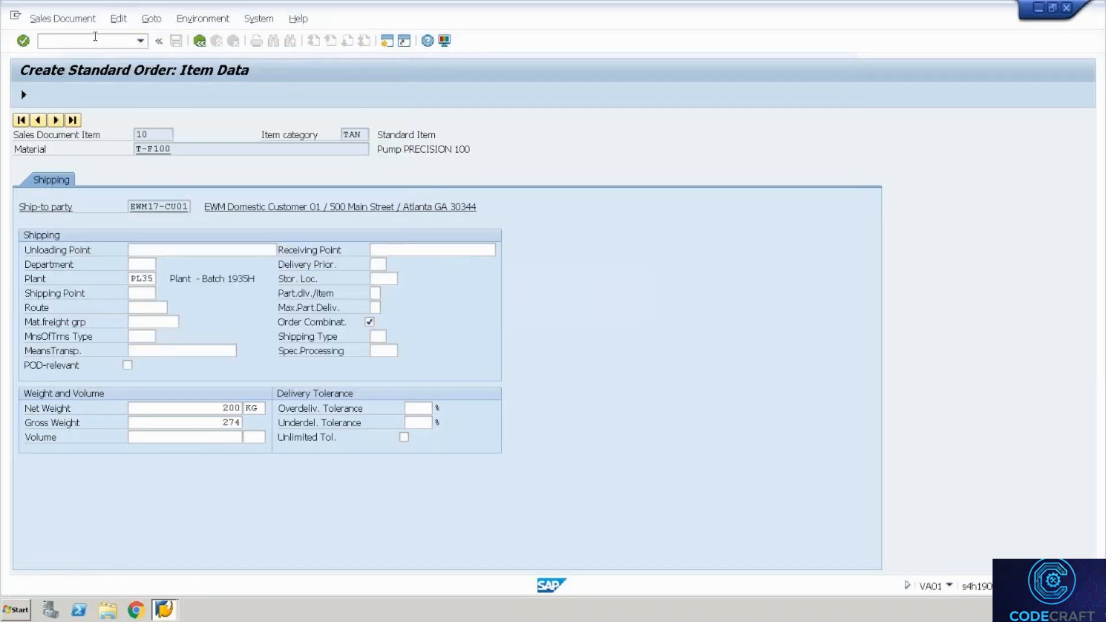
type("/ospro")
key("Return")
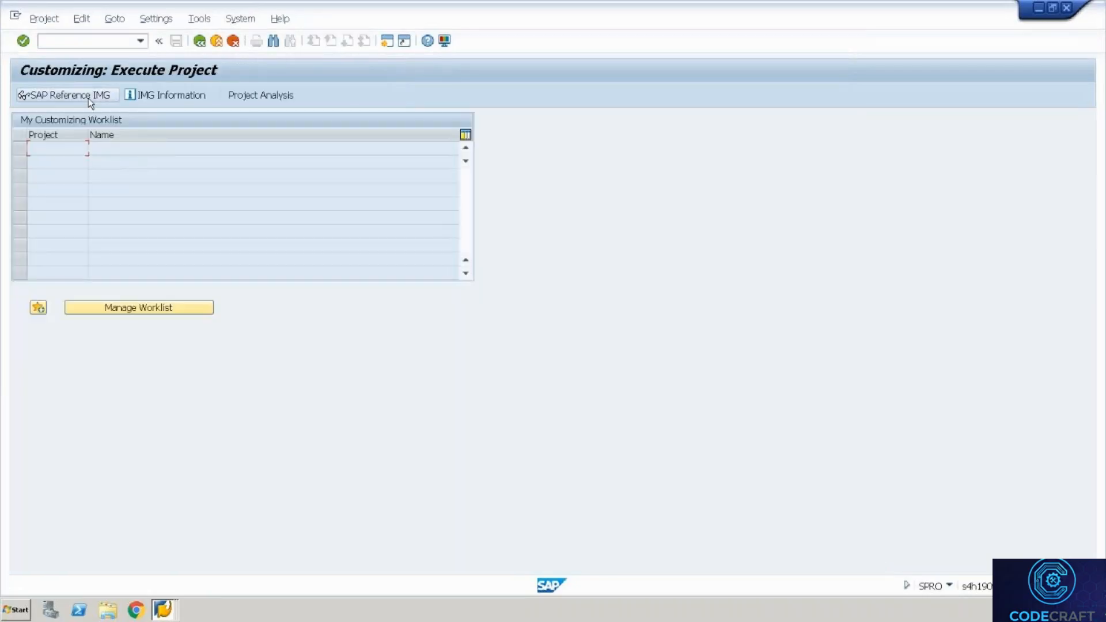
left_click(88, 96)
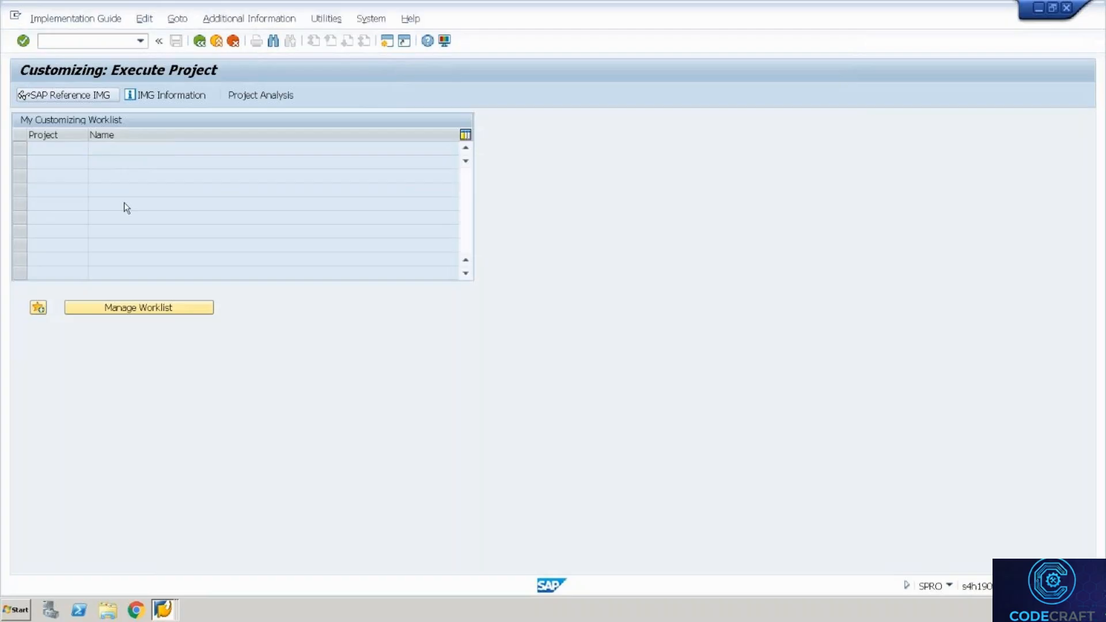
Expand Logistics Execution and its Shipping node in the customizing structure
left_click(108, 467)
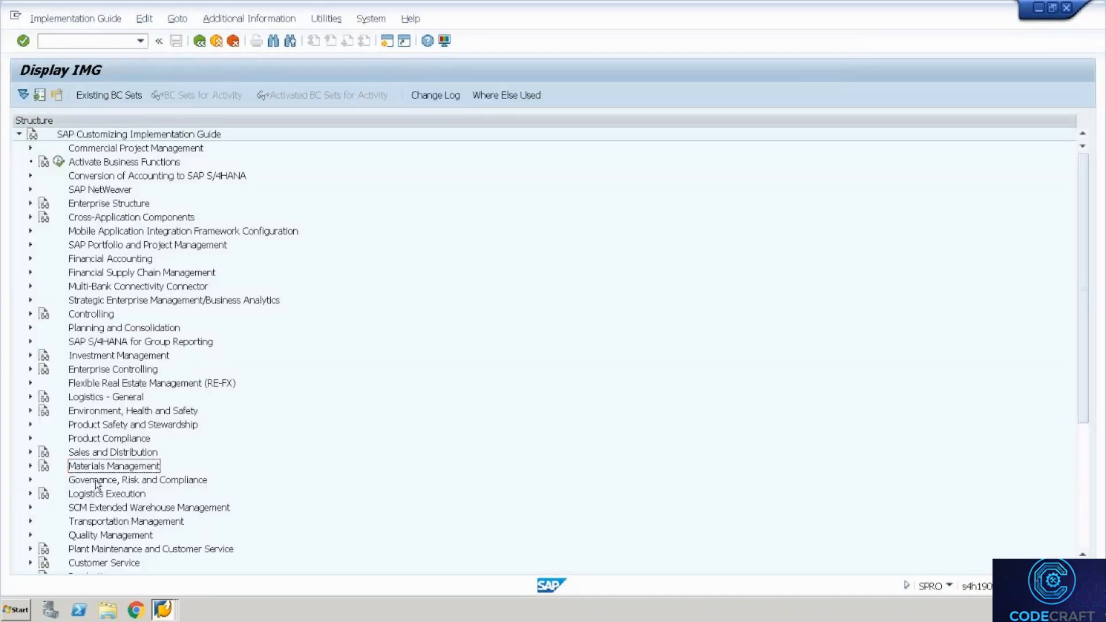
left_click(30, 495)
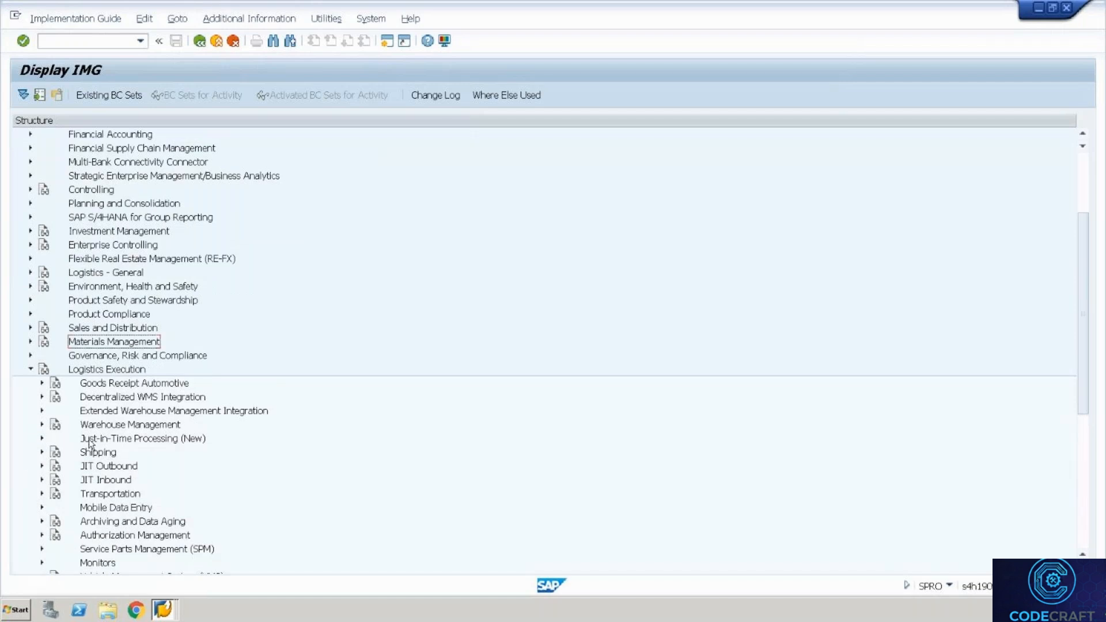
left_click(105, 471)
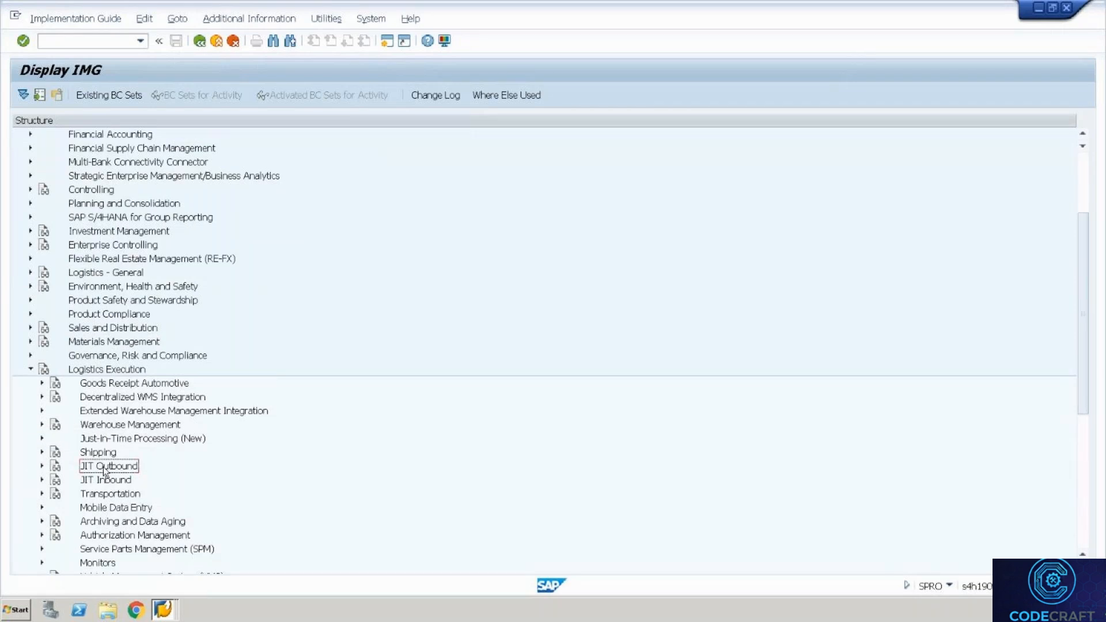
key("Down")
key("Down")
key("Down")
key("Down")
key("Down")
key("Down")
key("Down")
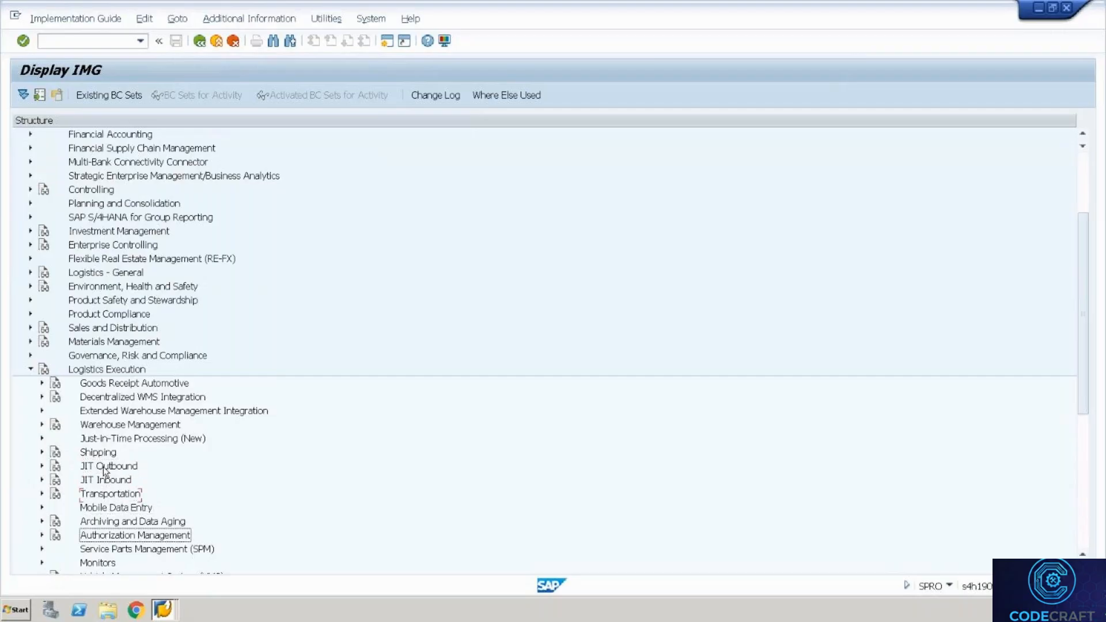
key("Down")
key("Down")
key("Down")
key("Down")
key("Down")
key("Down")
key("Down")
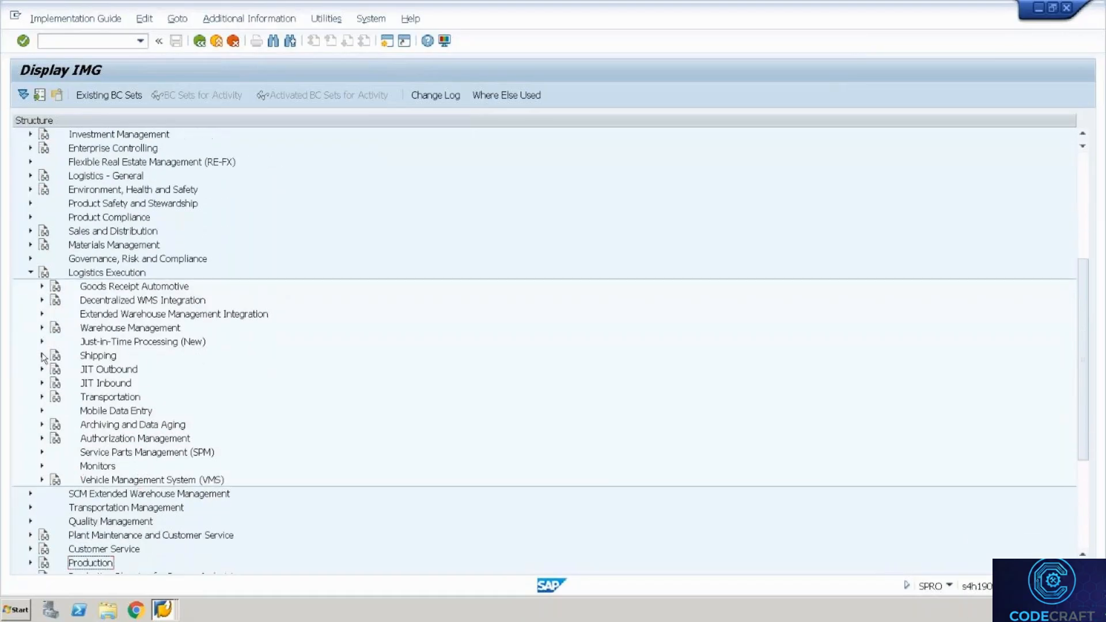
left_click(41, 355)
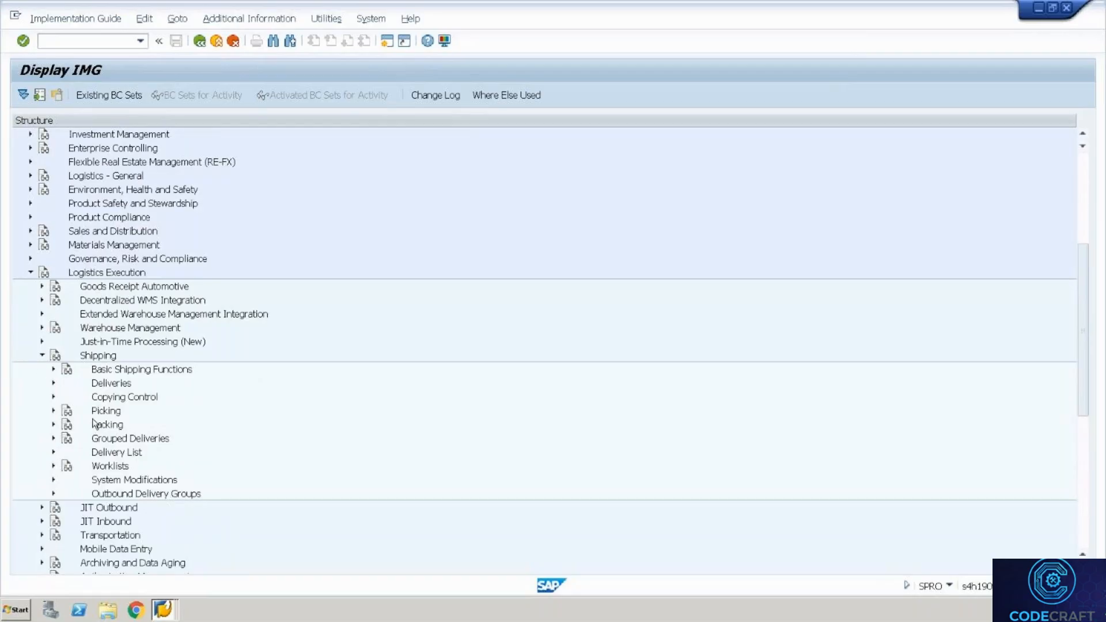
Execute the Assign Shipping Points activity under Basic Shipping Functions, Shipping Point and Goods Receiving Point Determination
left_click(54, 383)
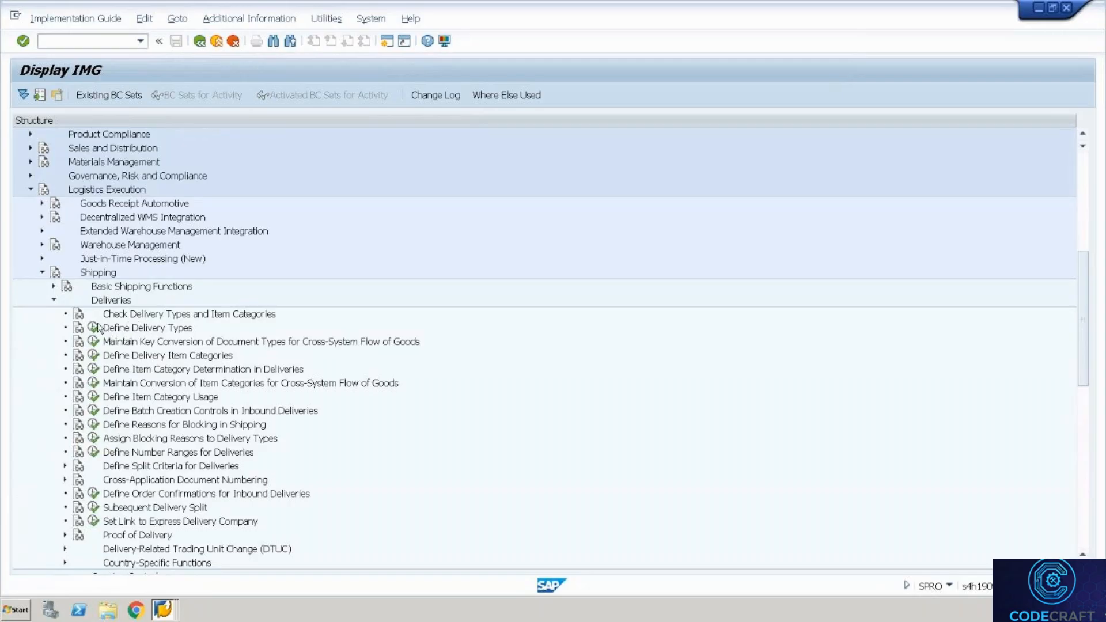
left_click(53, 287)
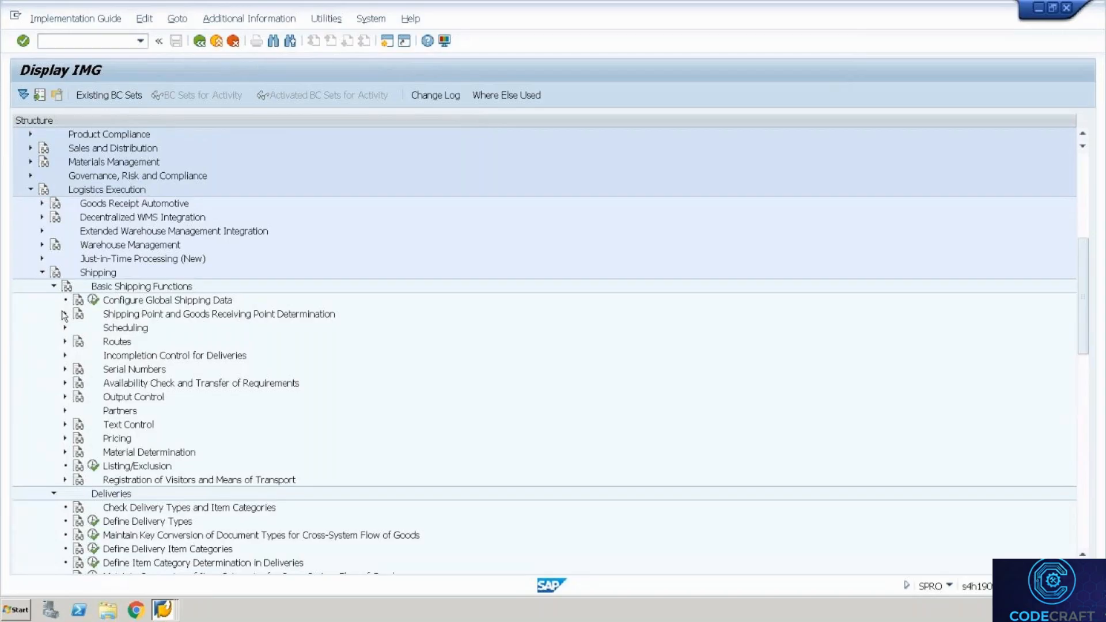
left_click(66, 314)
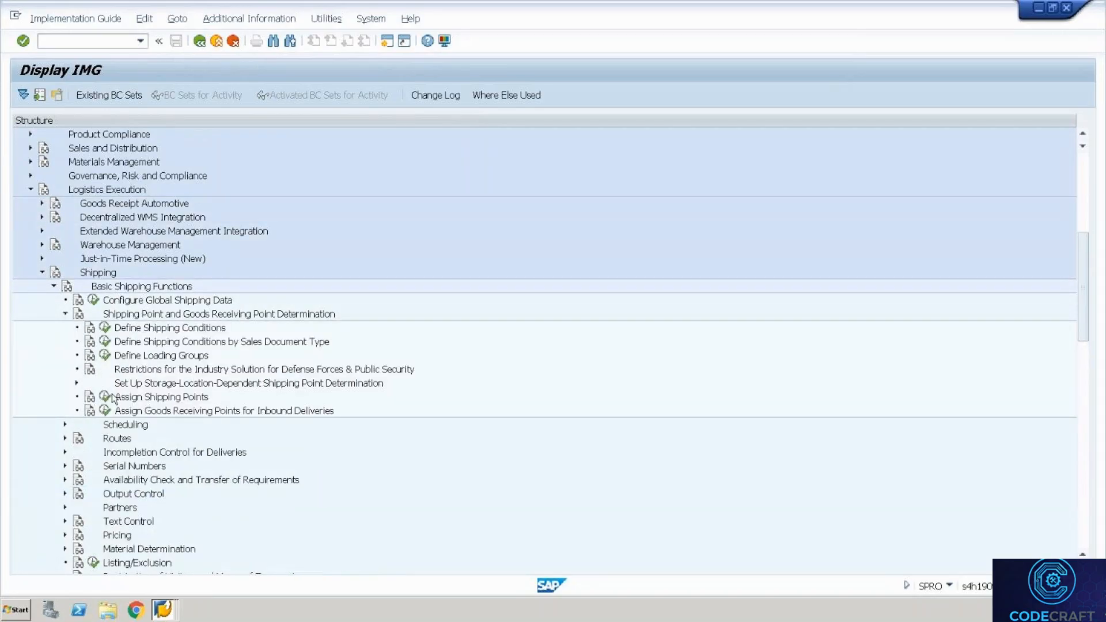
left_click(105, 398)
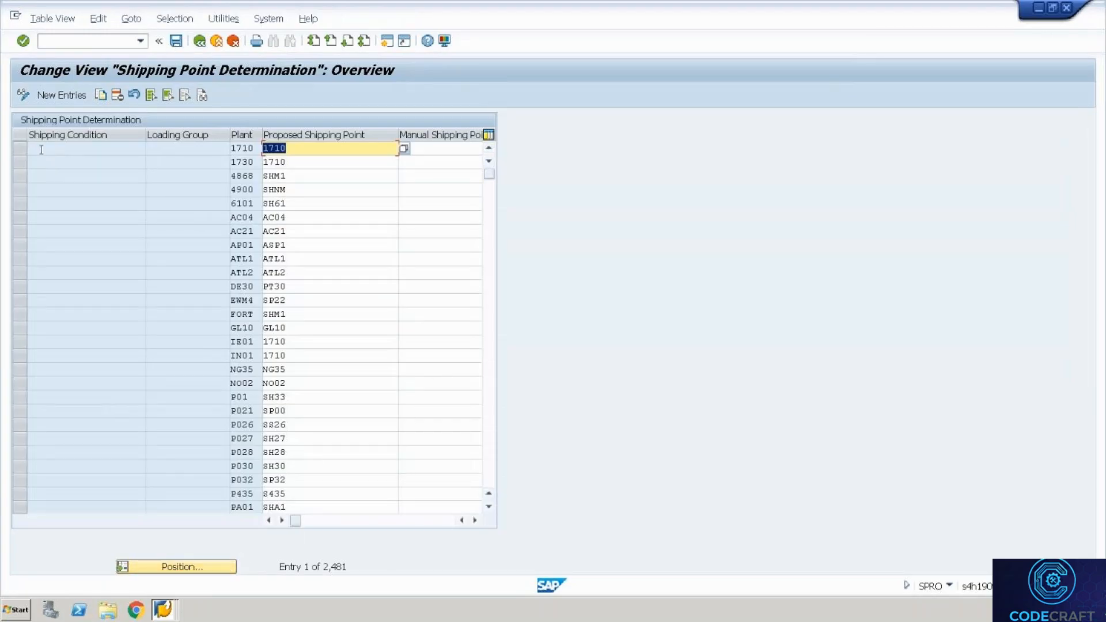
Copy the first shipping point determination entry for plant 1710 and set the copy's plant to PL35
left_click(22, 149)
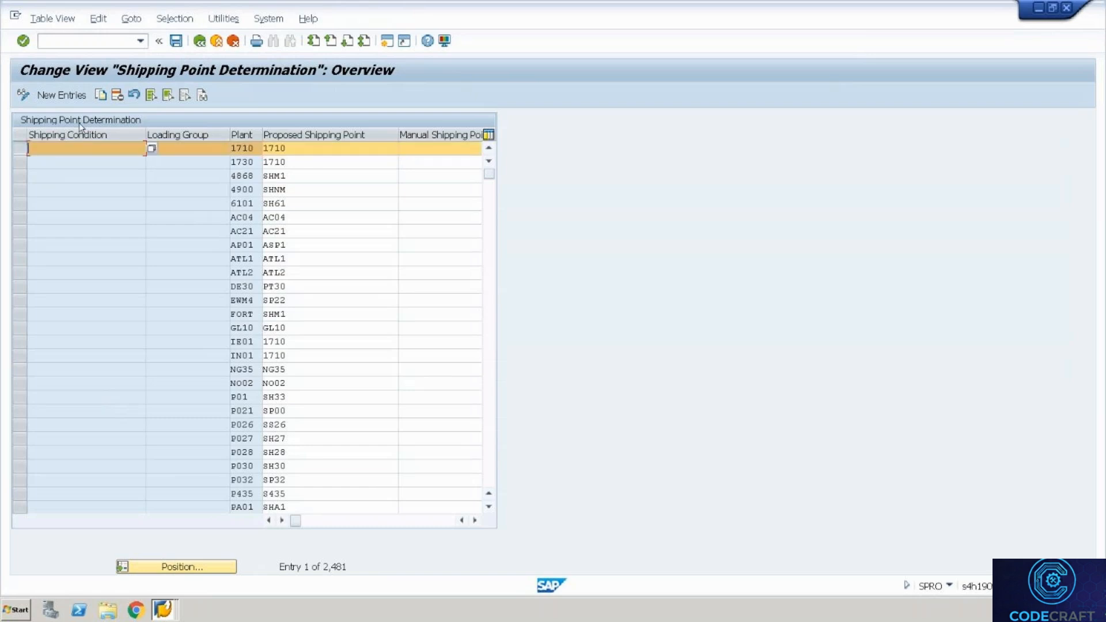
left_click(105, 97)
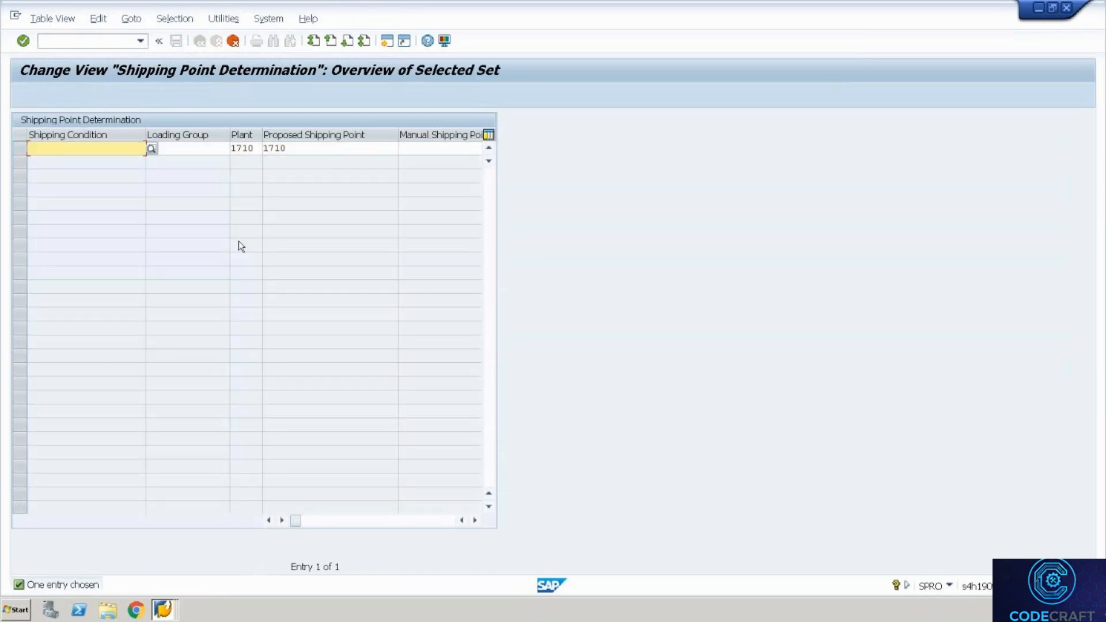
key("Tab")
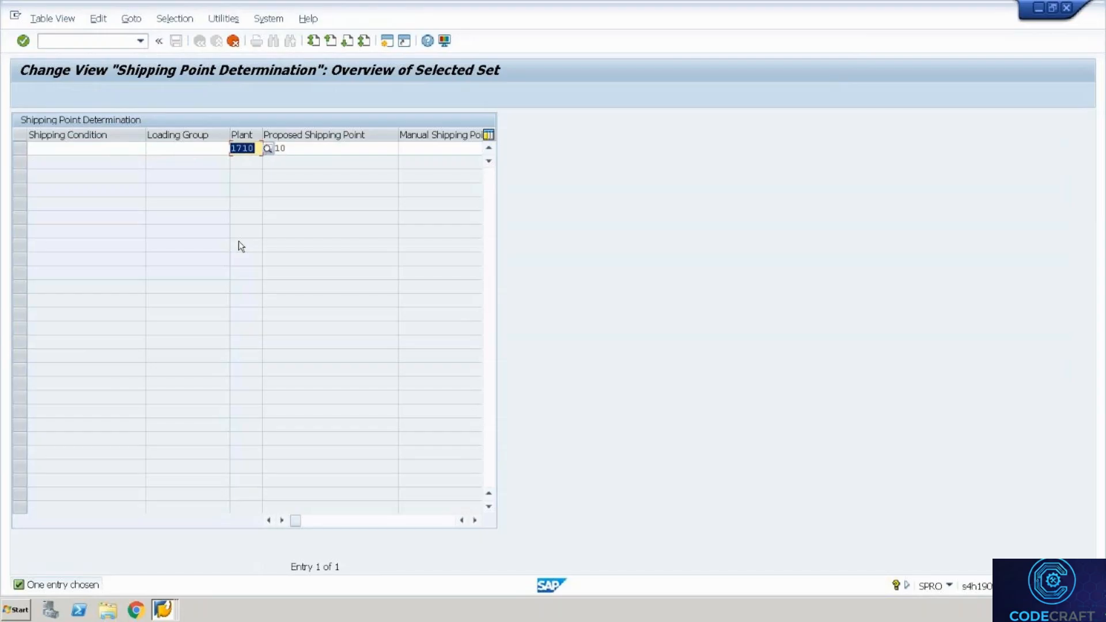
type("PL")
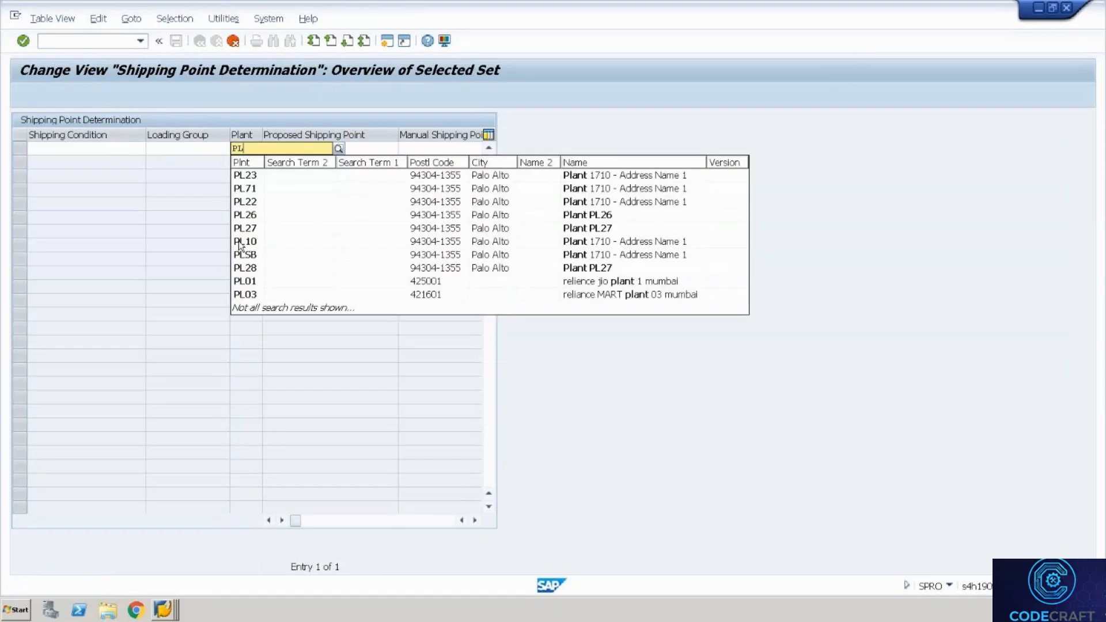
type("35")
Try to assign SO35 as the proposed shipping point for plant PL35
key("Tab")
type("803")
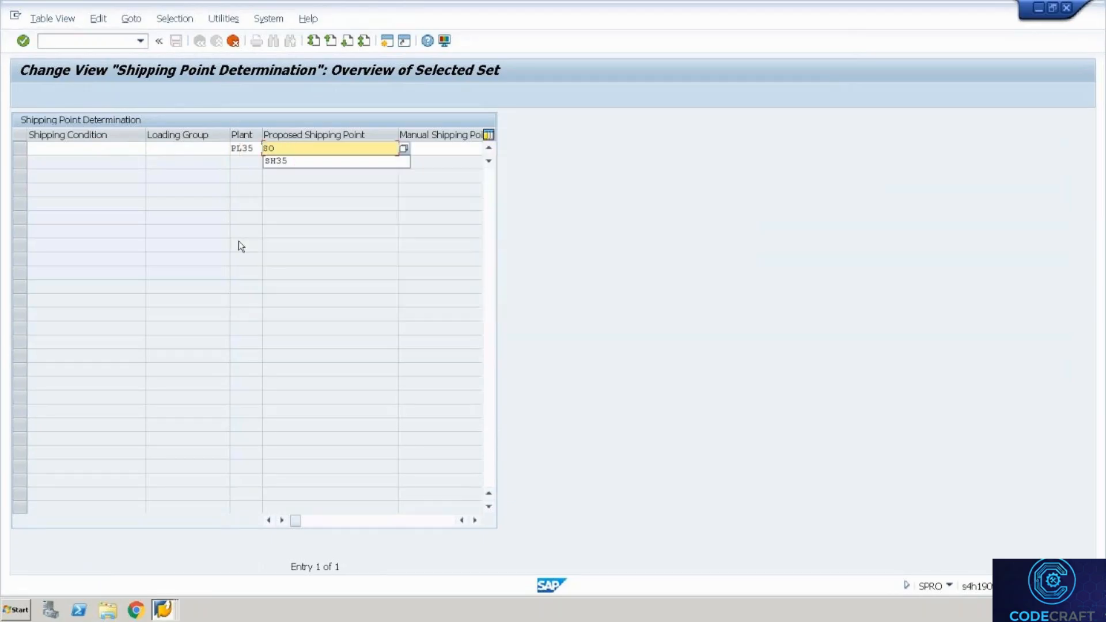
type("5")
key("Return")
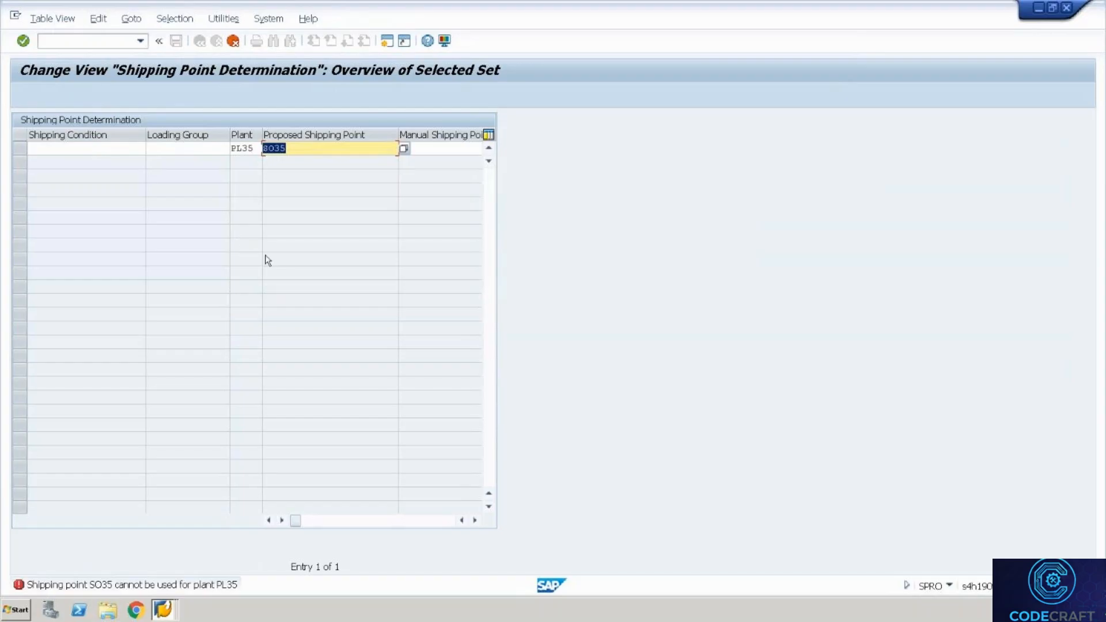
Try to assign SH35 as the proposed shipping point for plant PL35, and discard the copied entry
type("SH35")
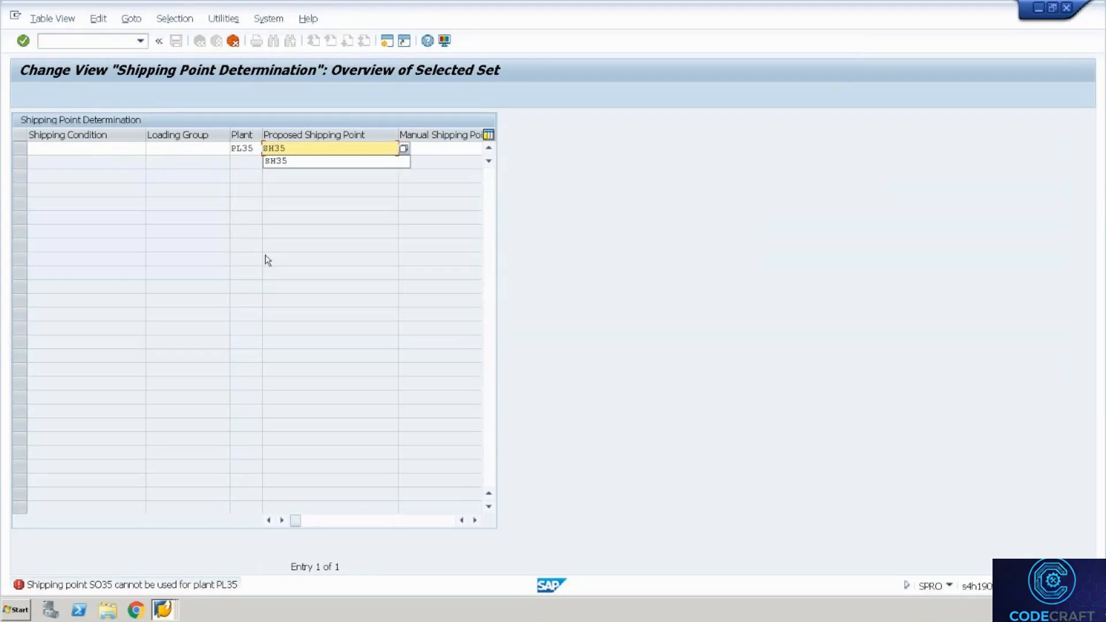
key("Return")
key("Return")
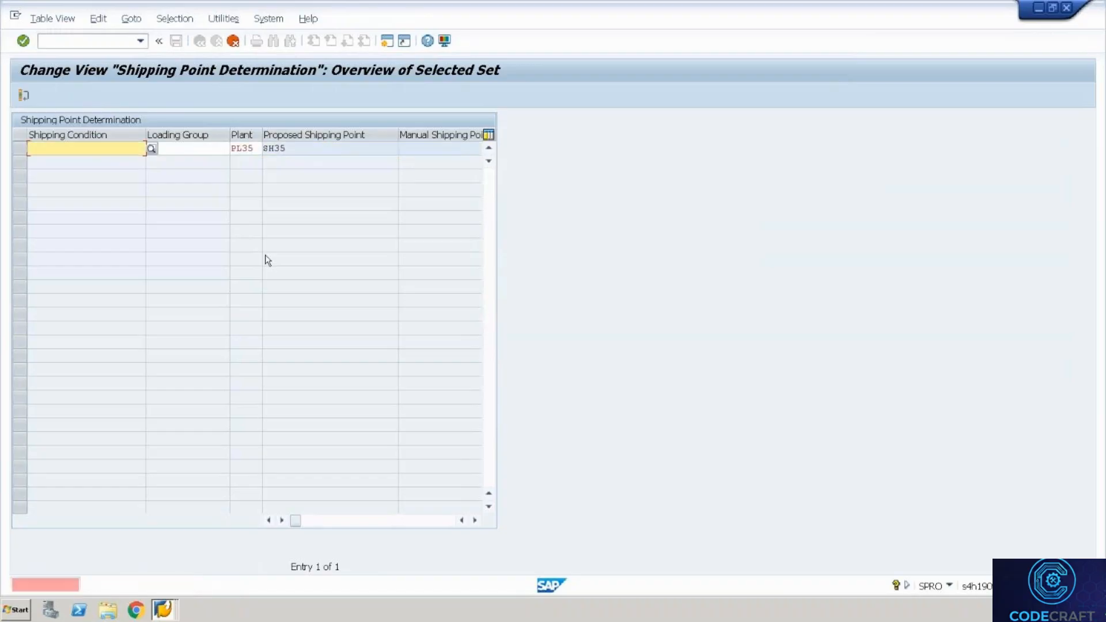
left_click(233, 40)
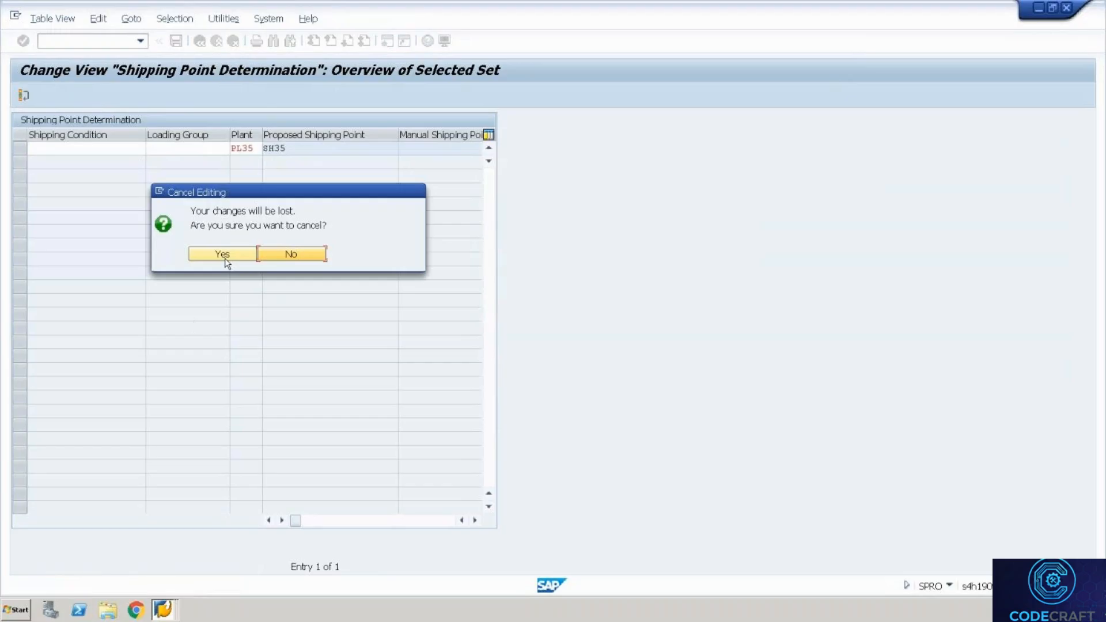
left_click(225, 258)
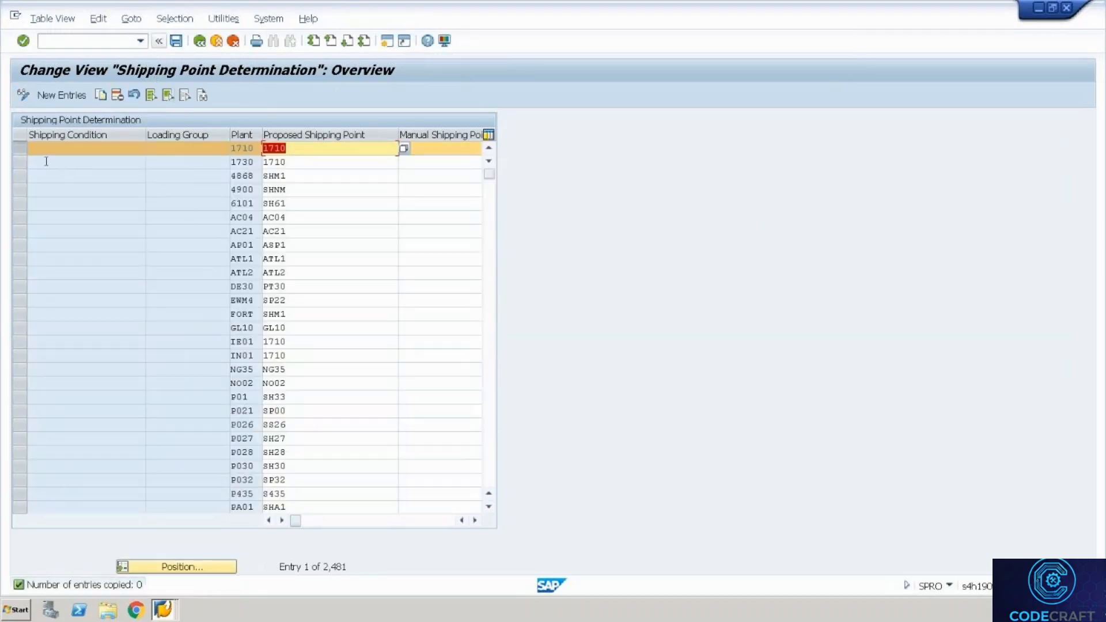
Start the business partner transaction (BP) in a separate session, find the EWM Domestic Customer 01 record and open it
left_click(105, 45)
type("/nbp")
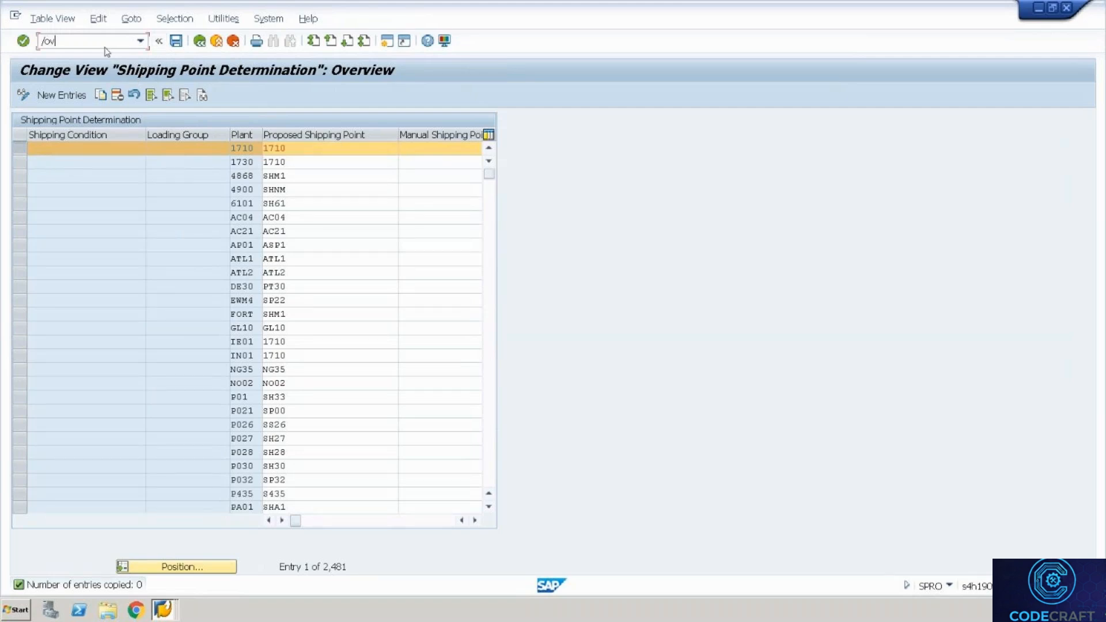
key("Return")
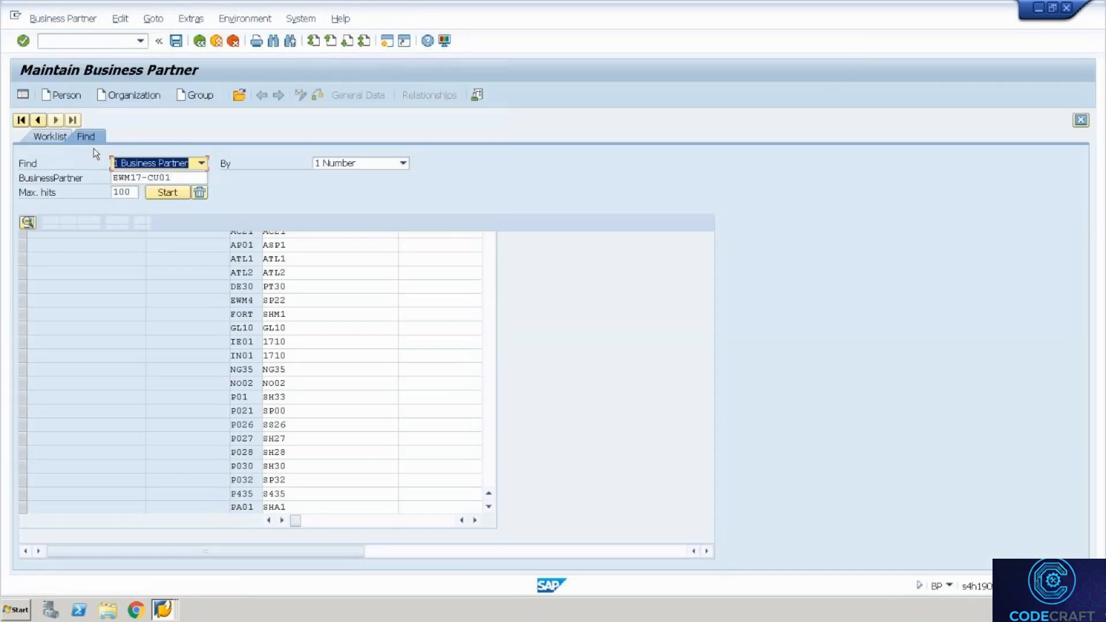
left_click(164, 193)
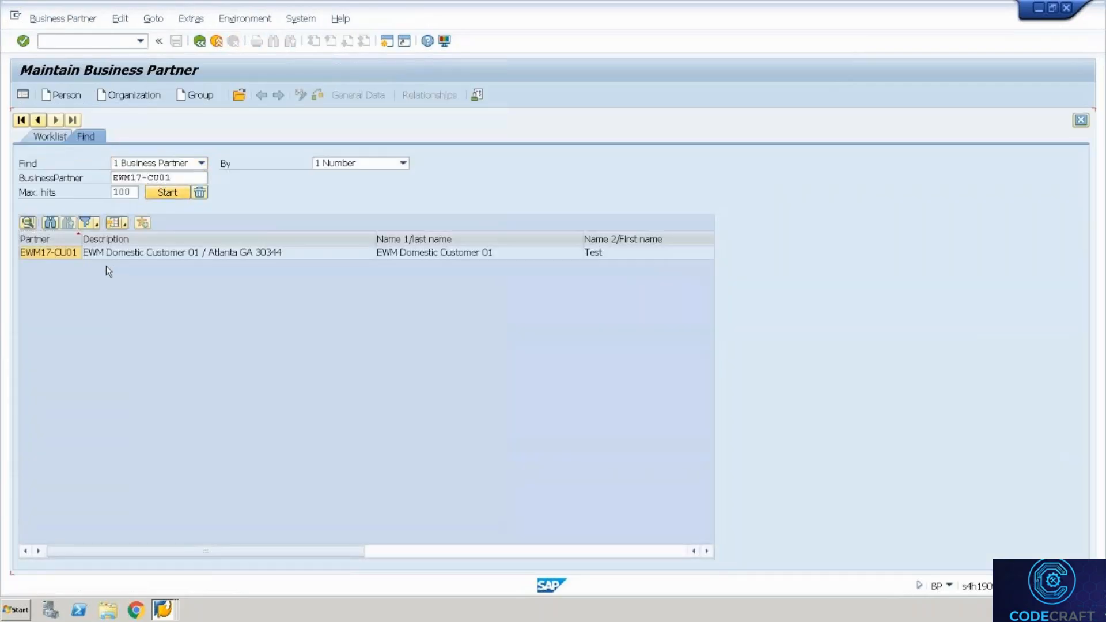
double_click(112, 255)
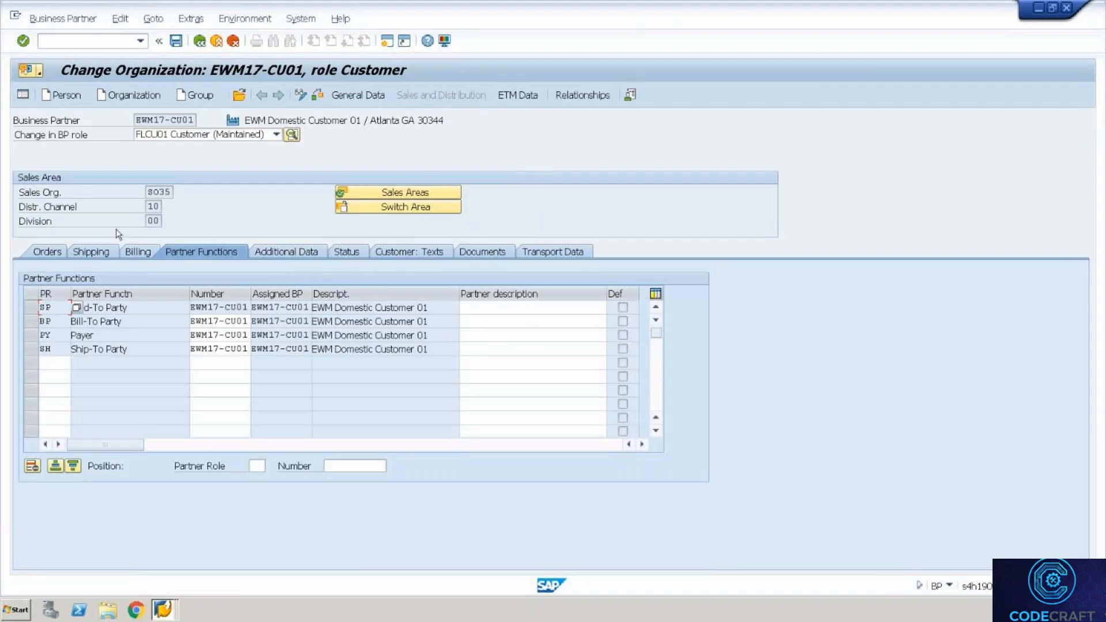
Check the customer's order and shipping data for sales organization SO35, including the shipping conditions
left_click(58, 255)
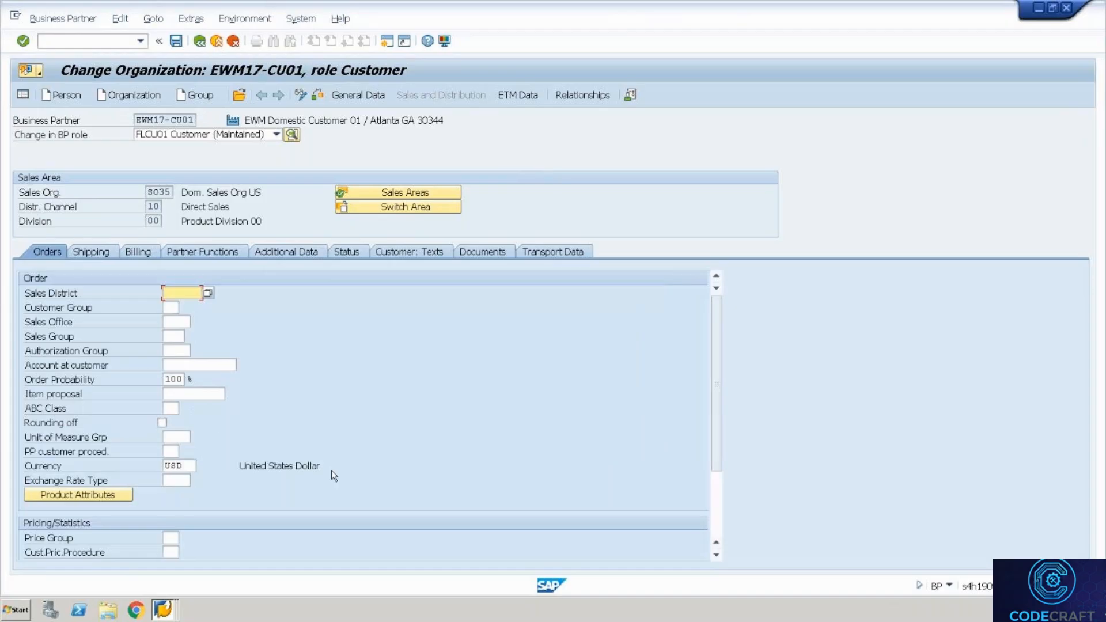
left_click(99, 251)
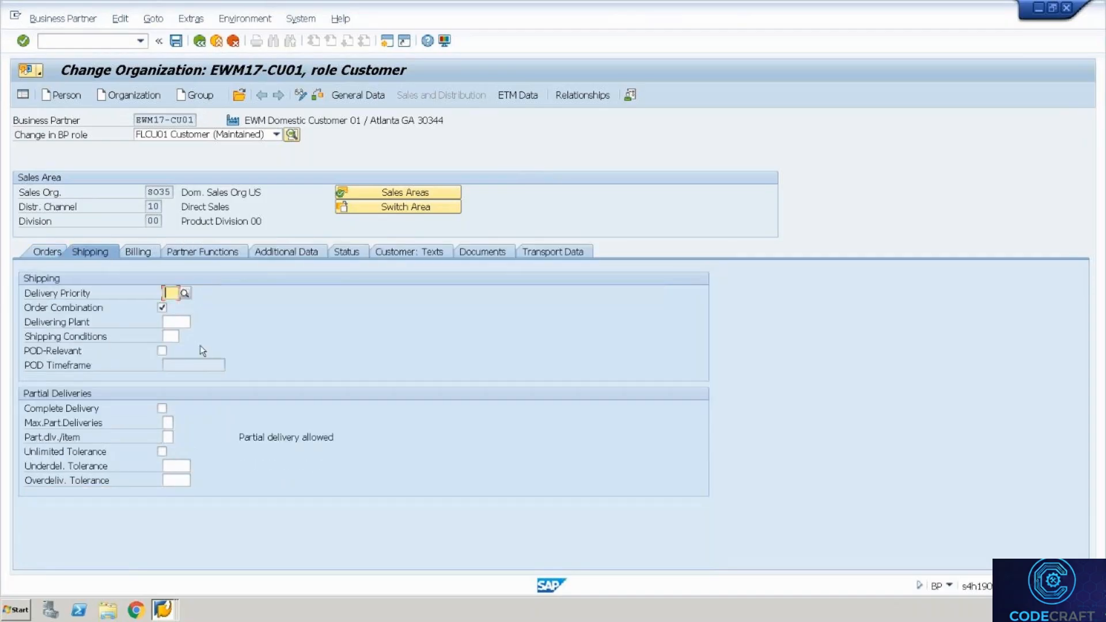
left_click(170, 337)
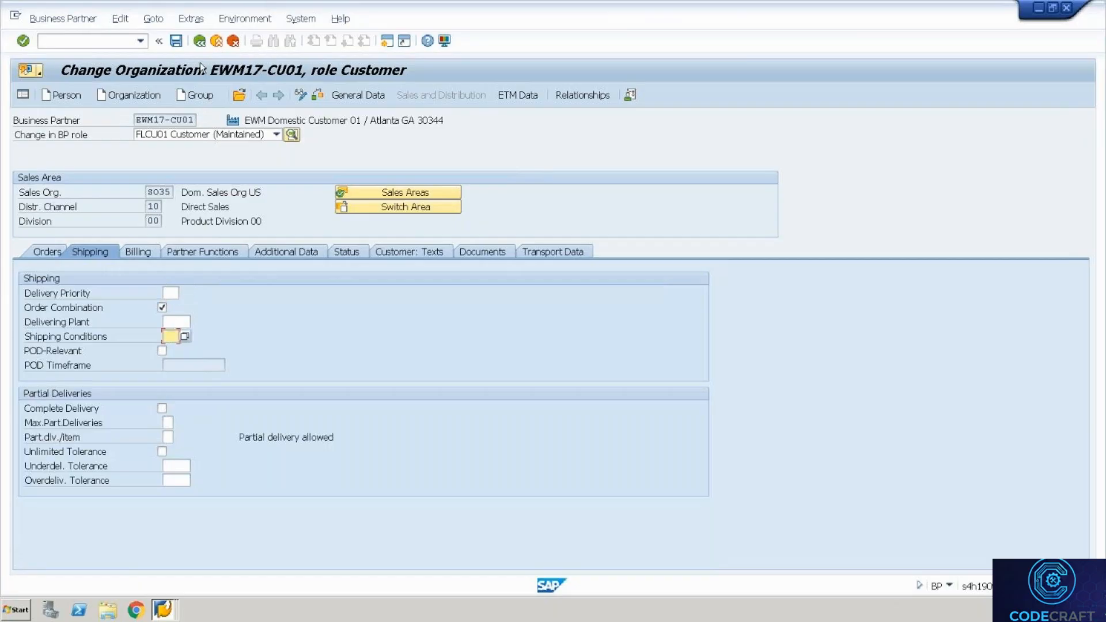
Start transaction MM02 for material T-F100 and choose the Sales: General/Plant Data view
left_click(99, 40)
type("/nmm02")
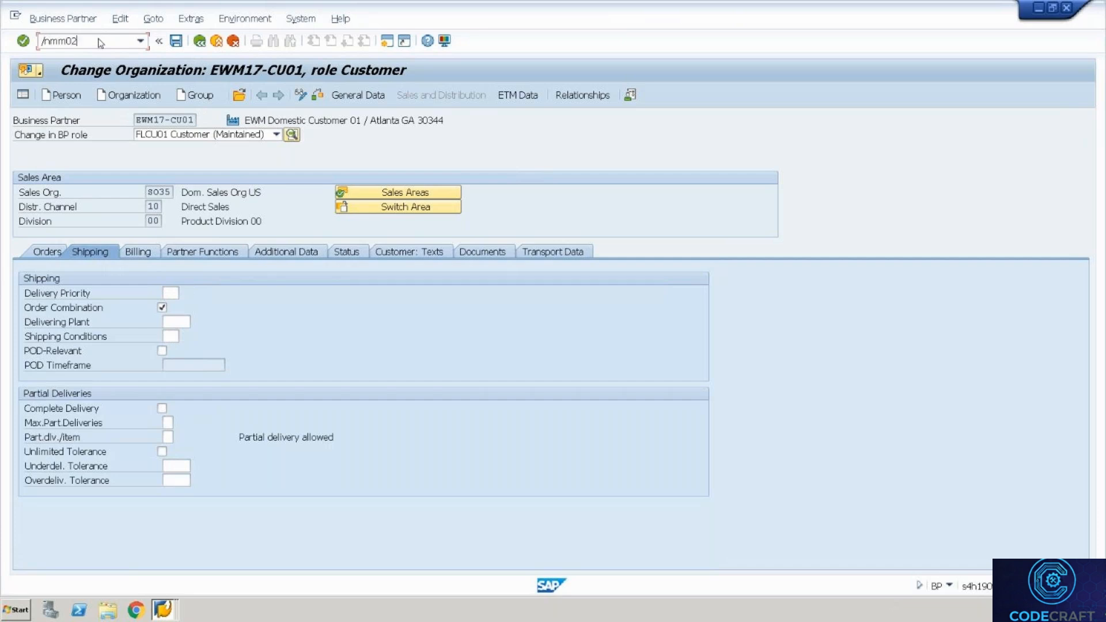
key("Return")
key("Return")
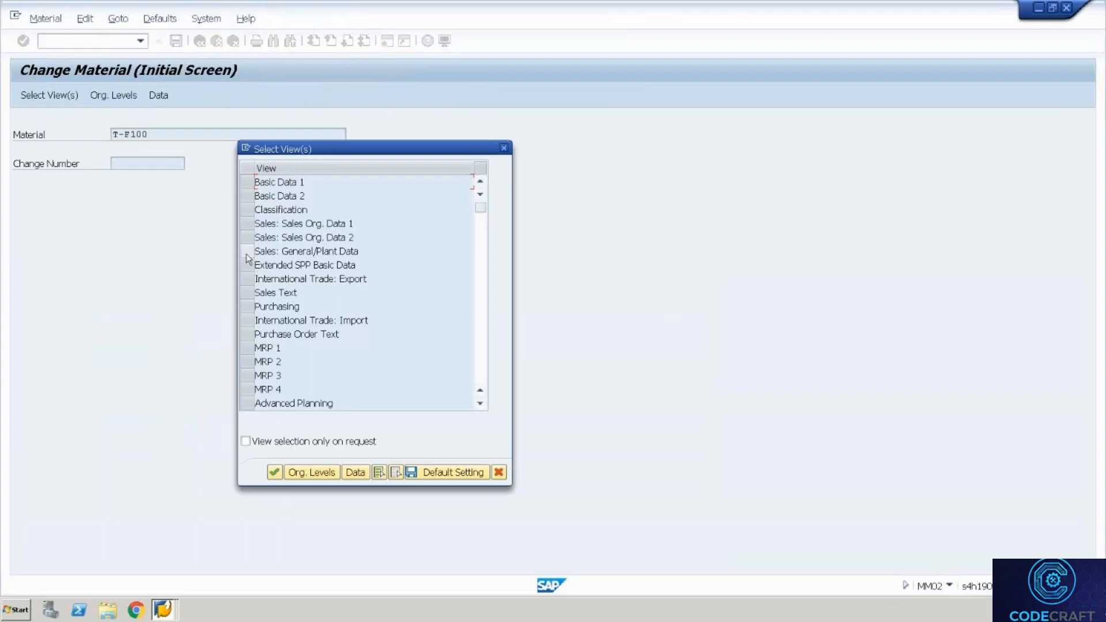
left_click(246, 252)
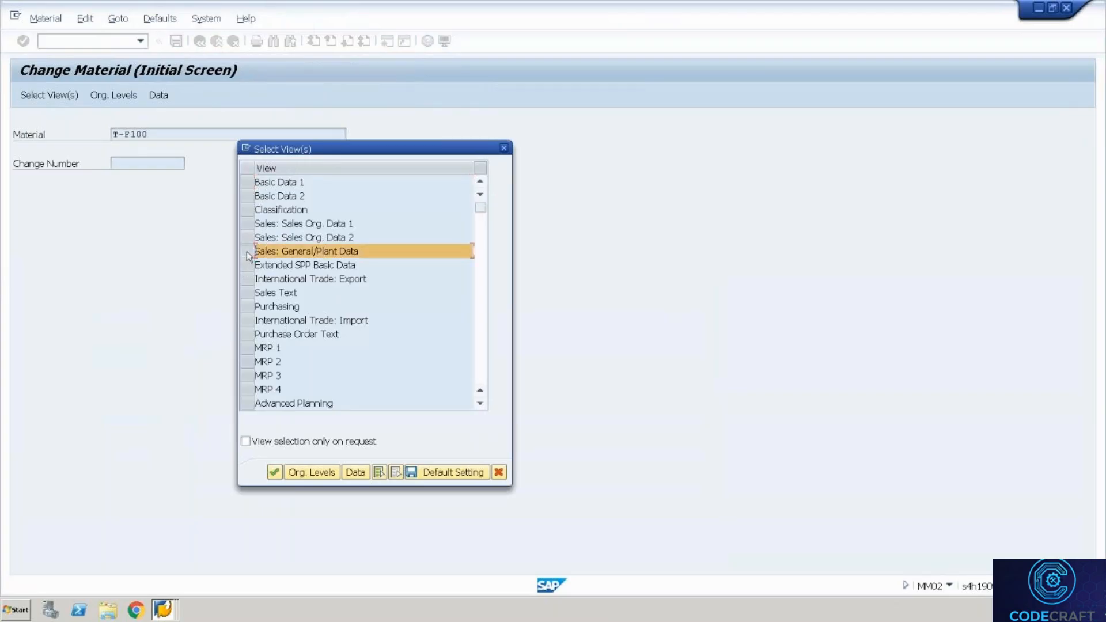
key("Return")
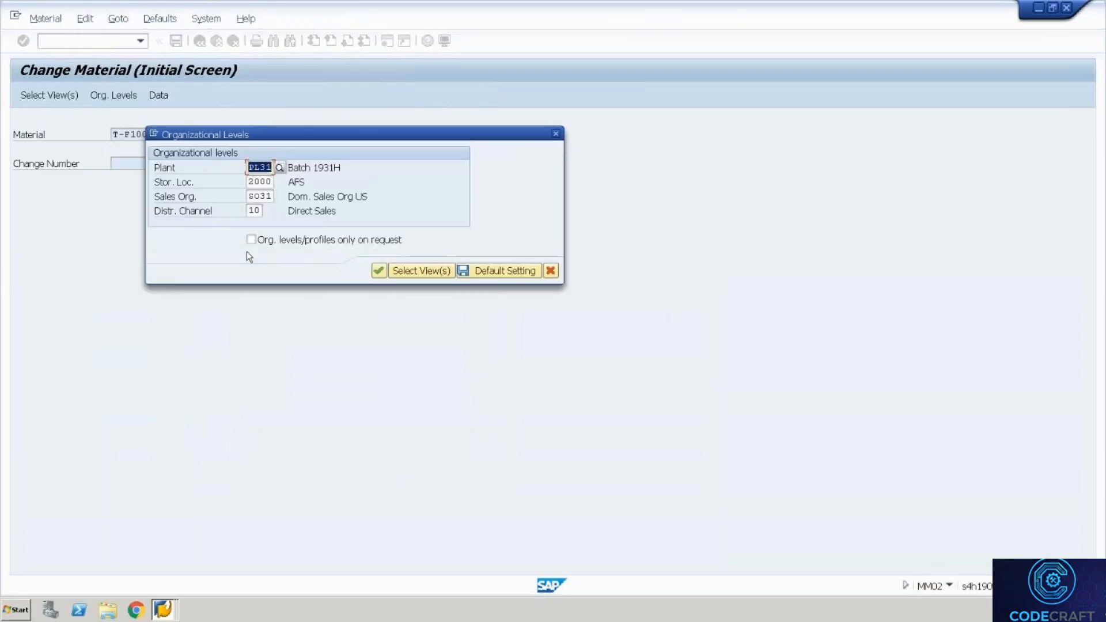
Set the plant to PL35, clear the other organizational levels, and check the loading group in the material's shipping data
type("PL35")
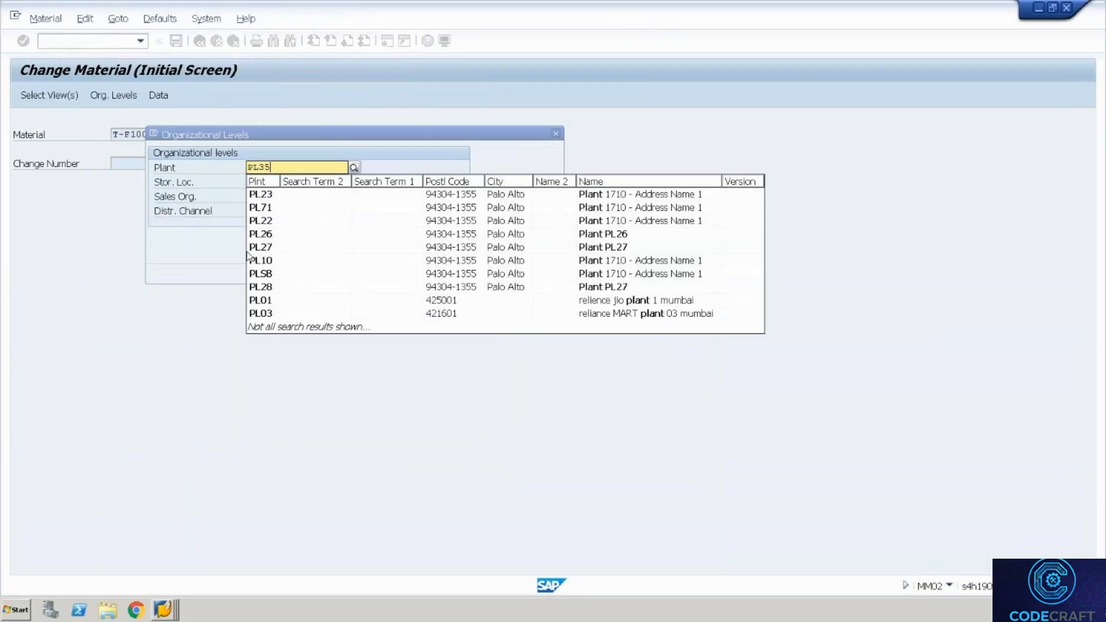
key("Return")
key("Delete")
key("Tab")
key("Delete")
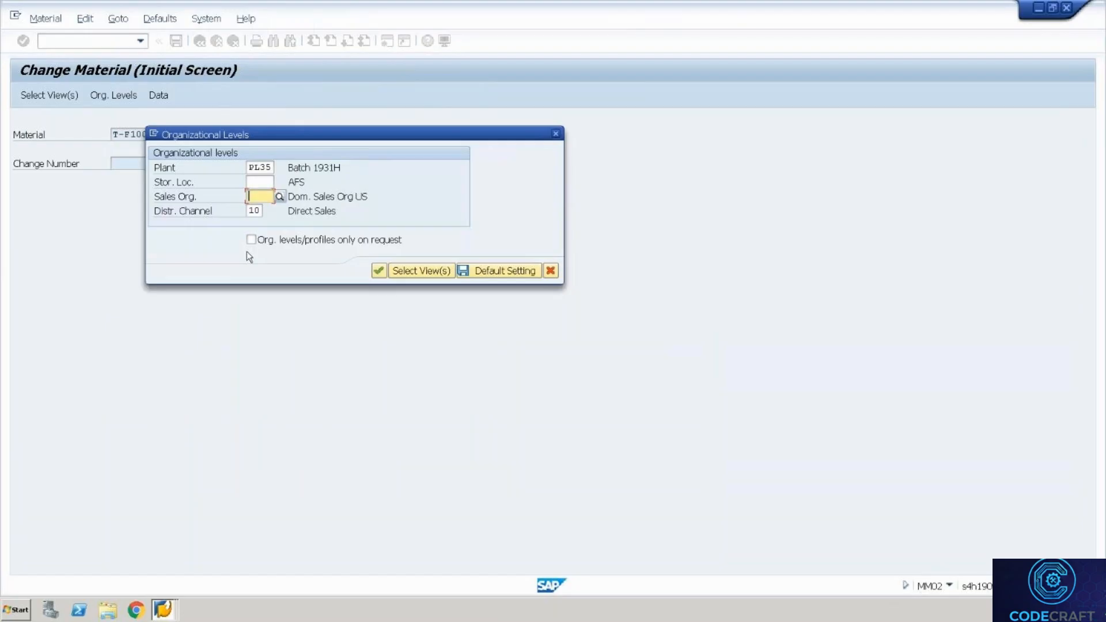
key("Tab")
key("Delete")
key("Return")
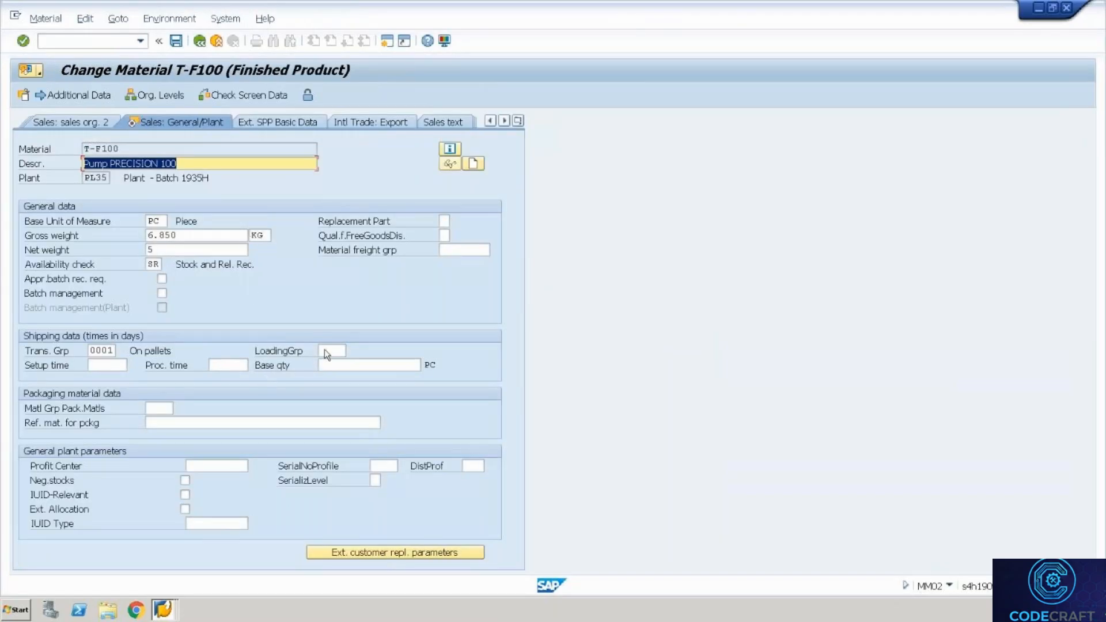
left_click(328, 349)
Switch to the Shipping Point Determination session and filter its entries by contents to plant PL35
key("alt+Tab")
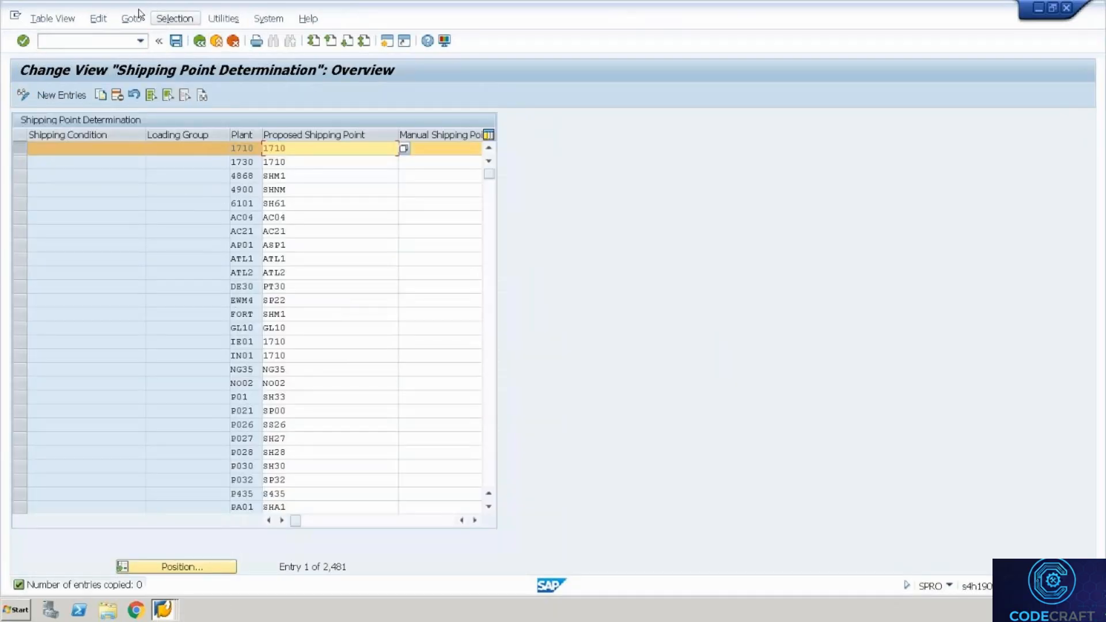
left_click(159, 22)
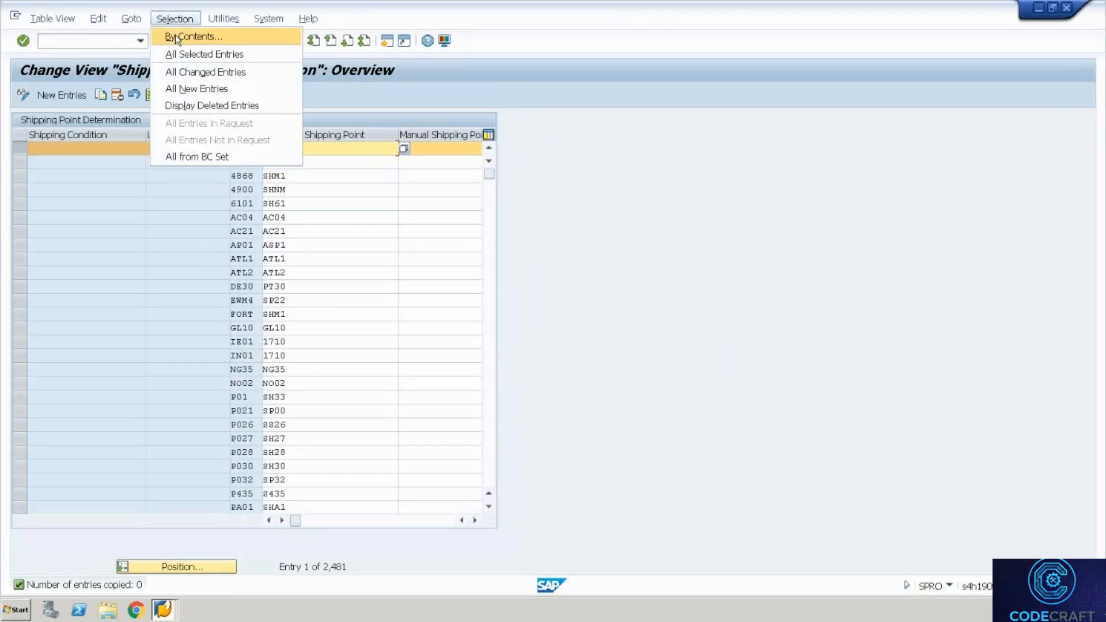
left_click(175, 36)
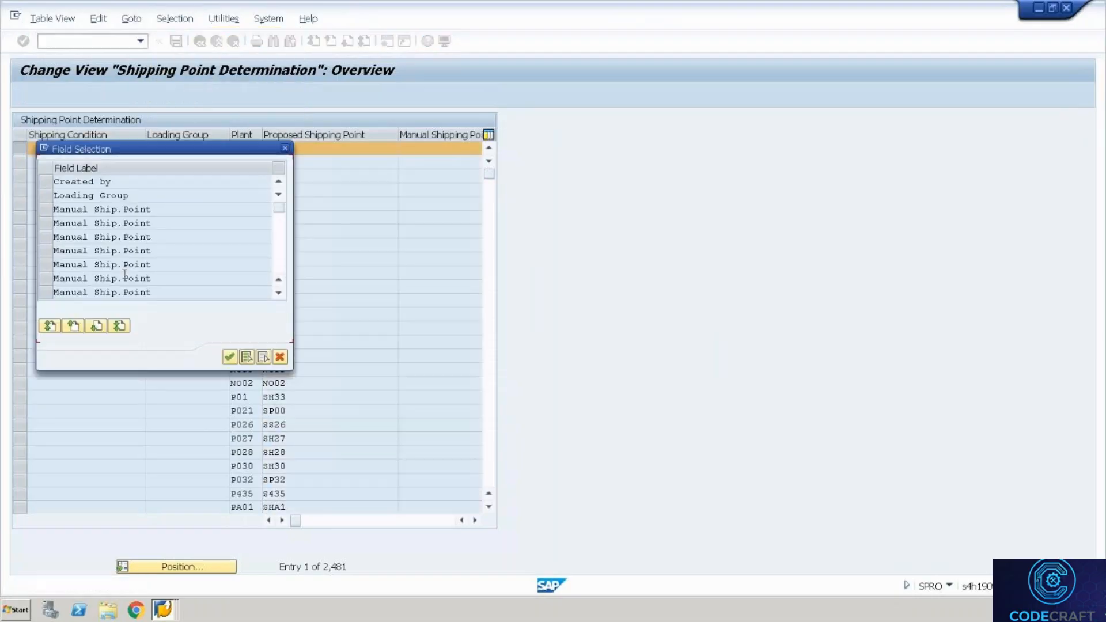
scroll(275, 265, "down", 2)
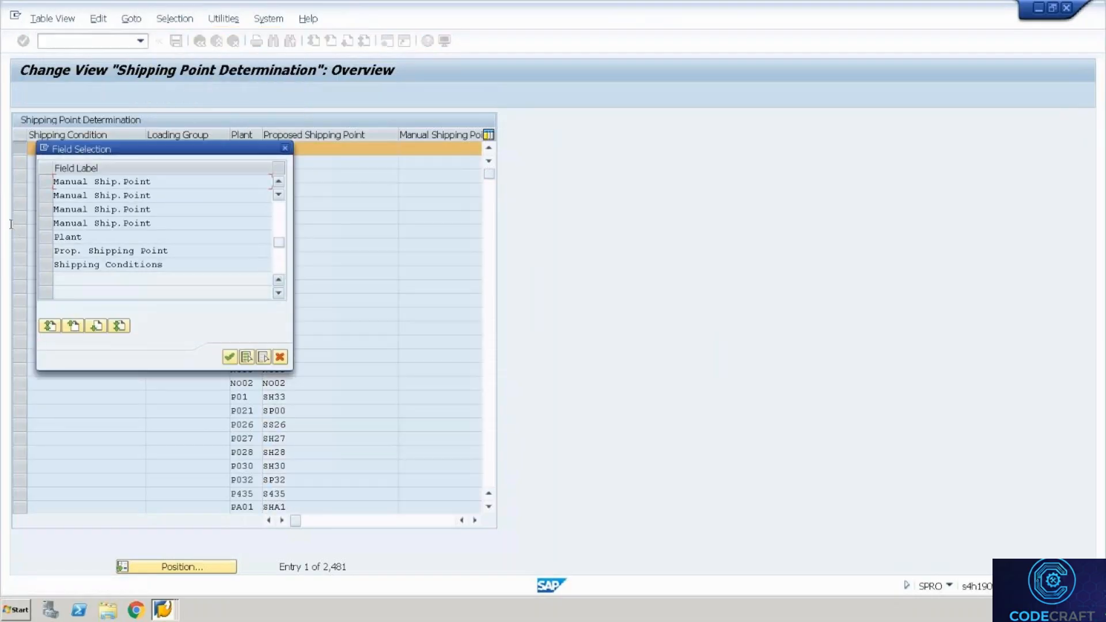
left_click(51, 238)
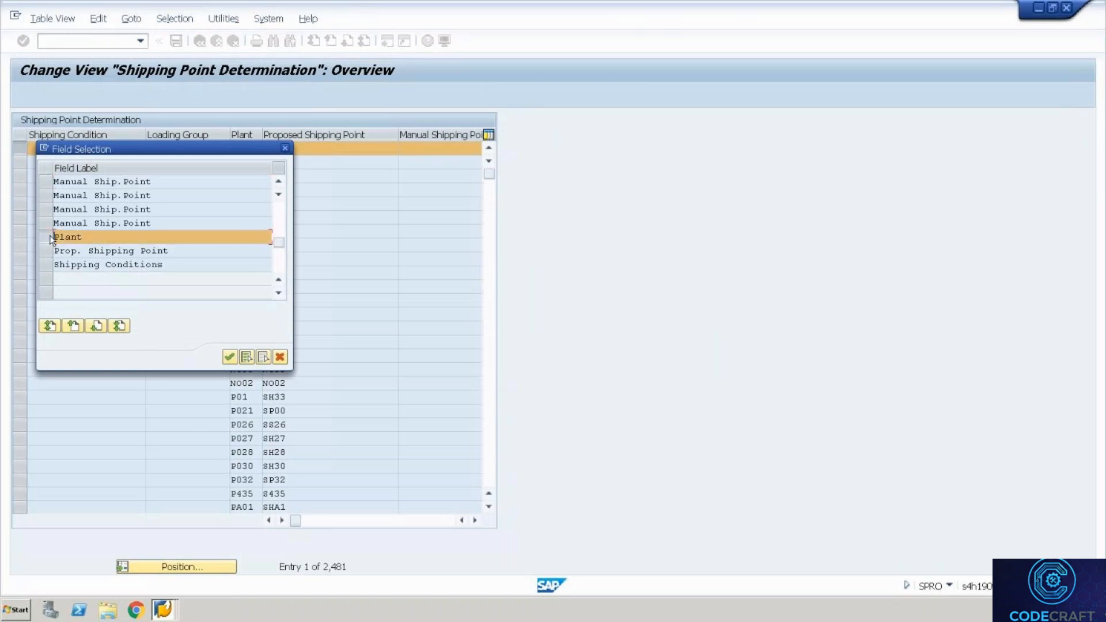
key("Return")
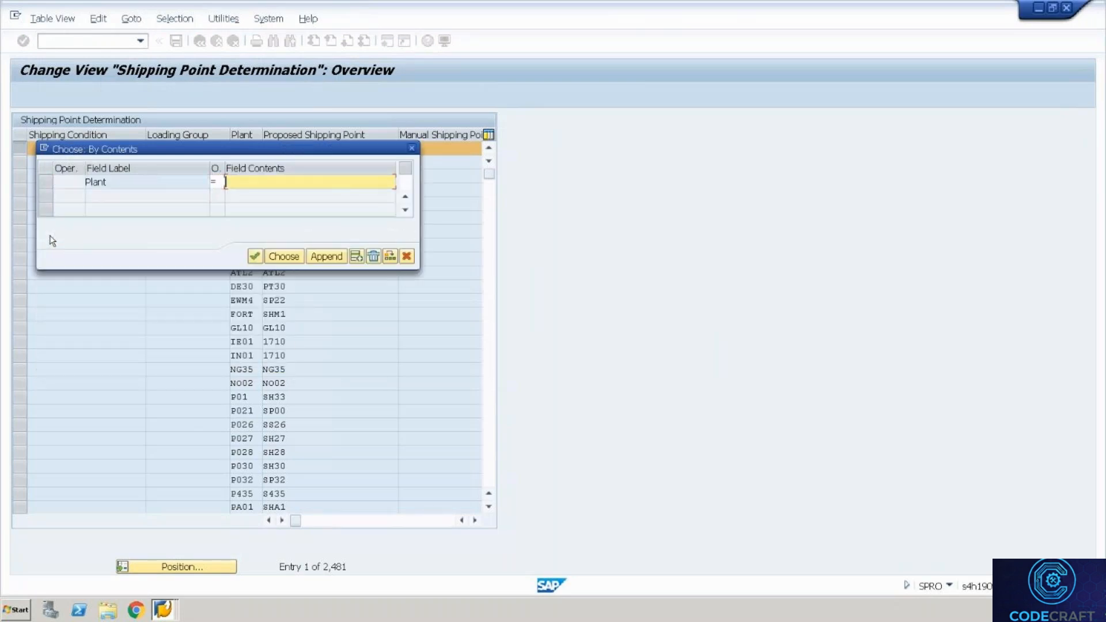
type("PL35")
left_click(280, 258)
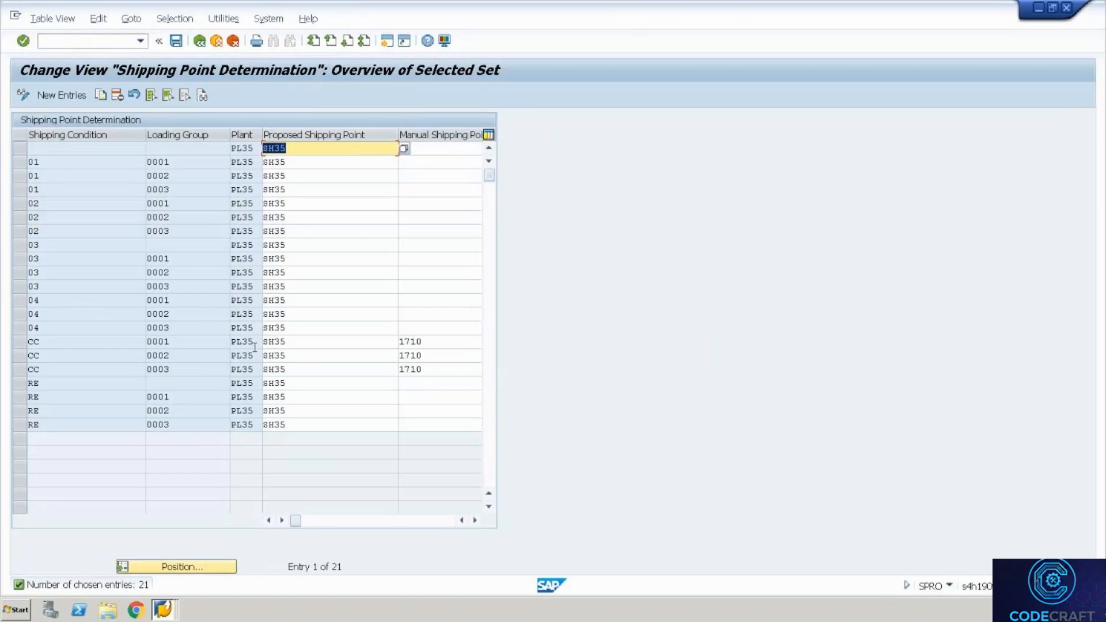
key("ctrl+alt+Break")
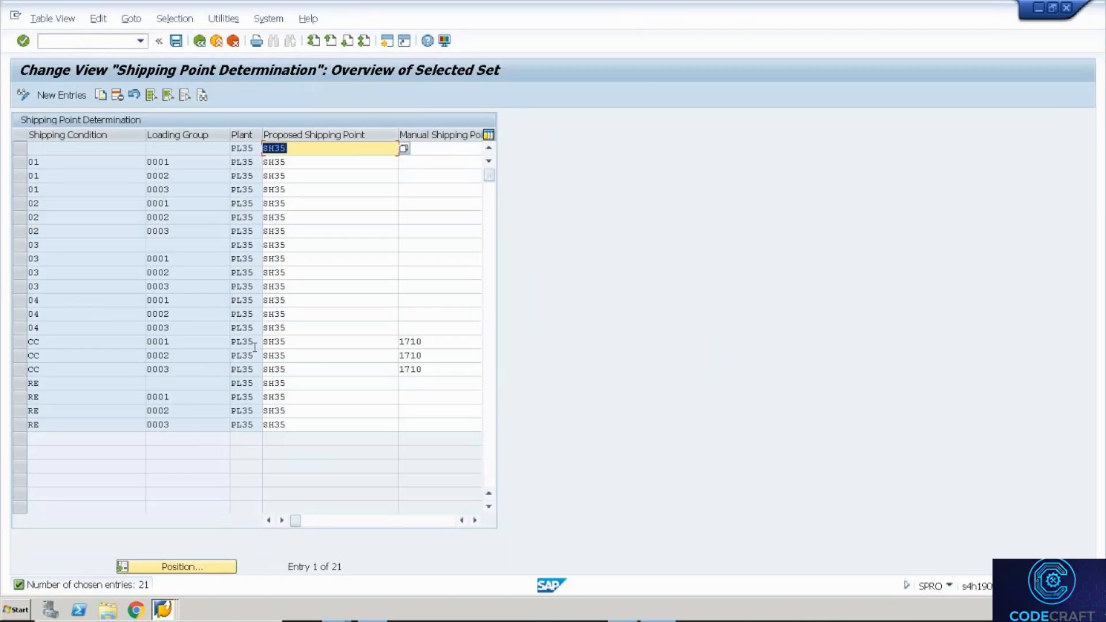
key("alt")
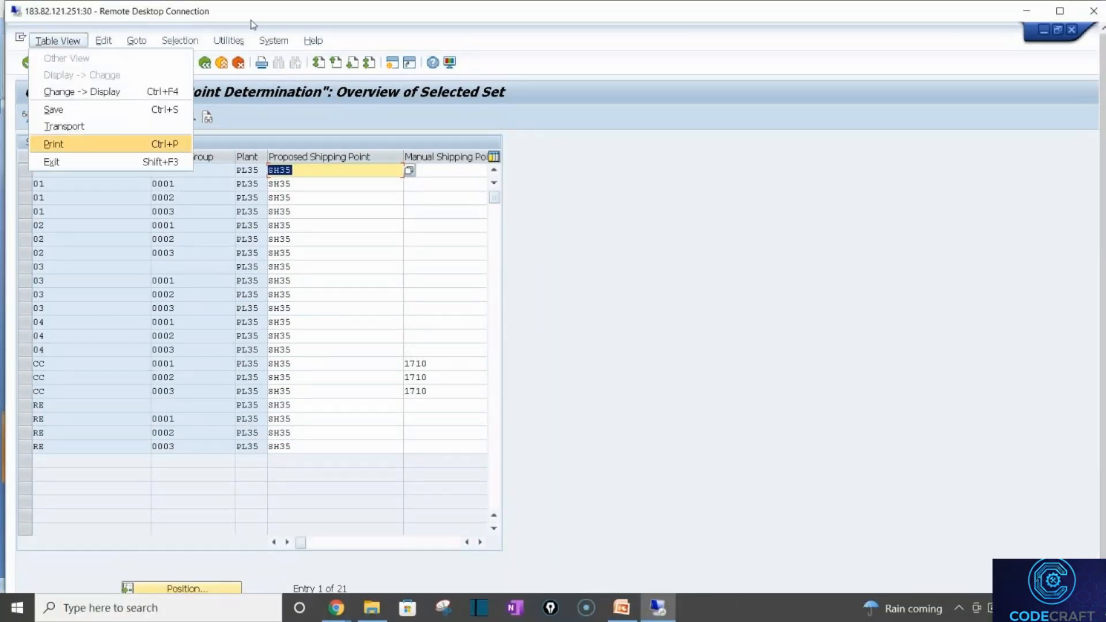
double_click(265, 12)
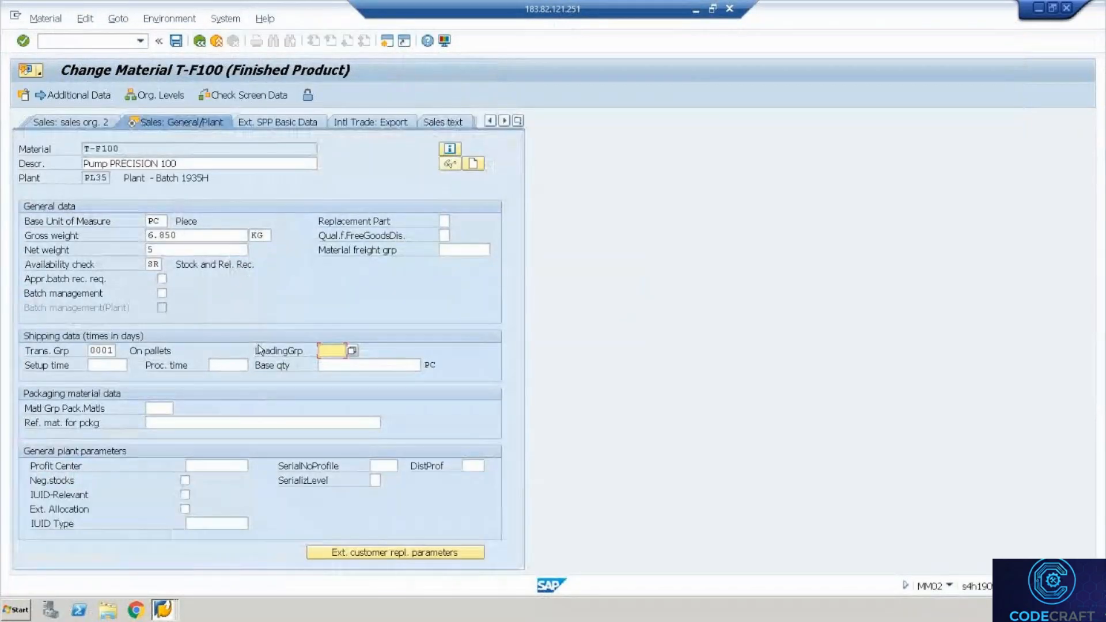
Return to the standard order's item shipping data and try to set the shipping point to SH35
key("alt+Tab")
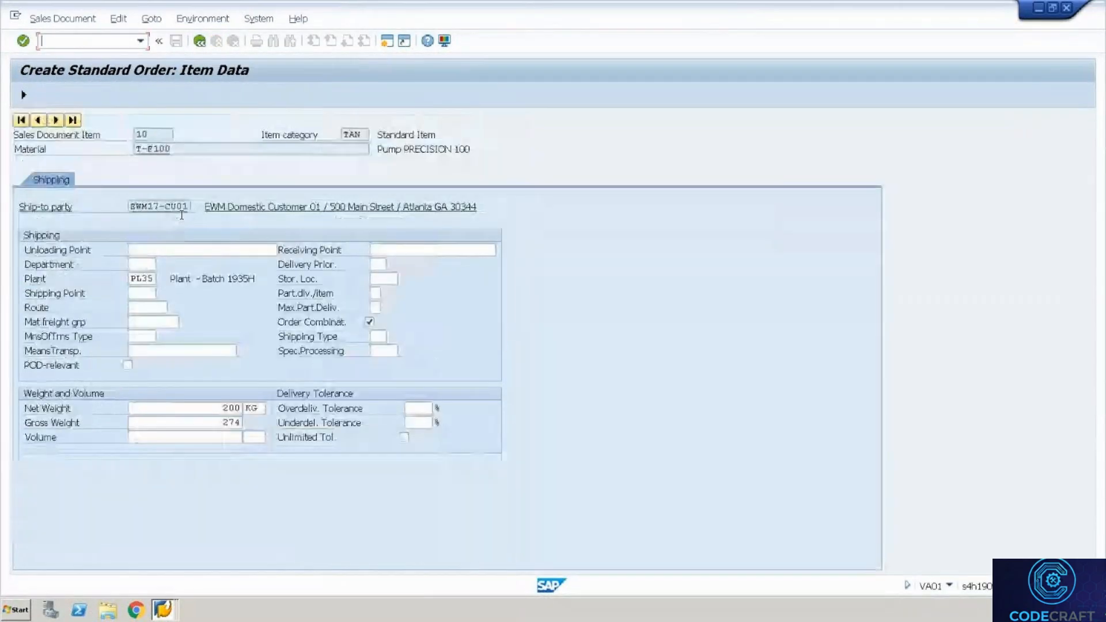
left_click(146, 295)
type("Sh")
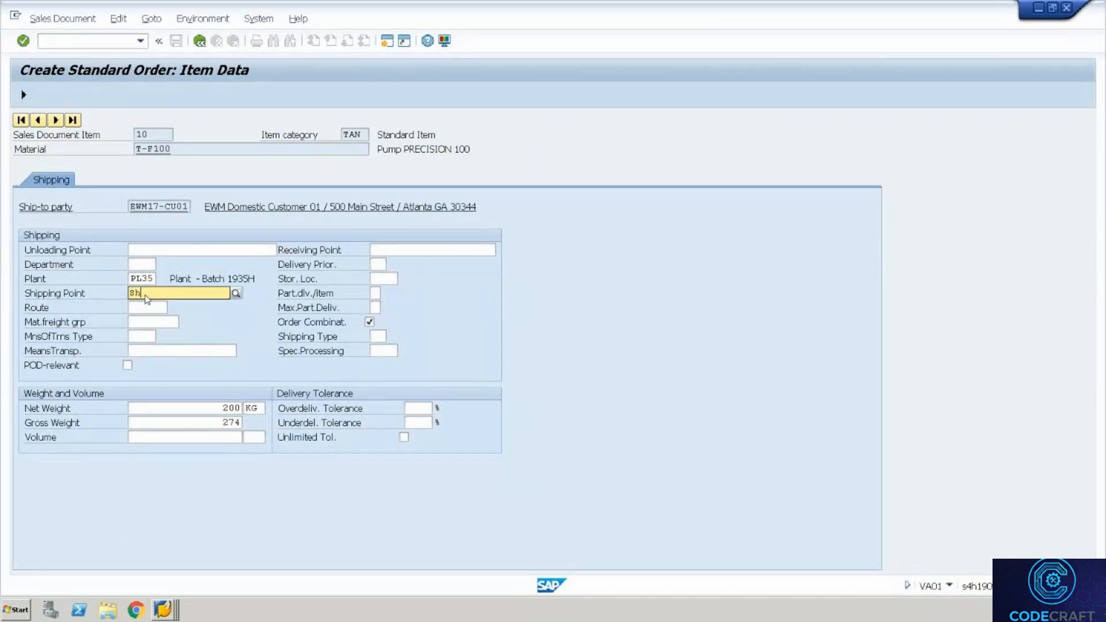
type("35")
key("Return")
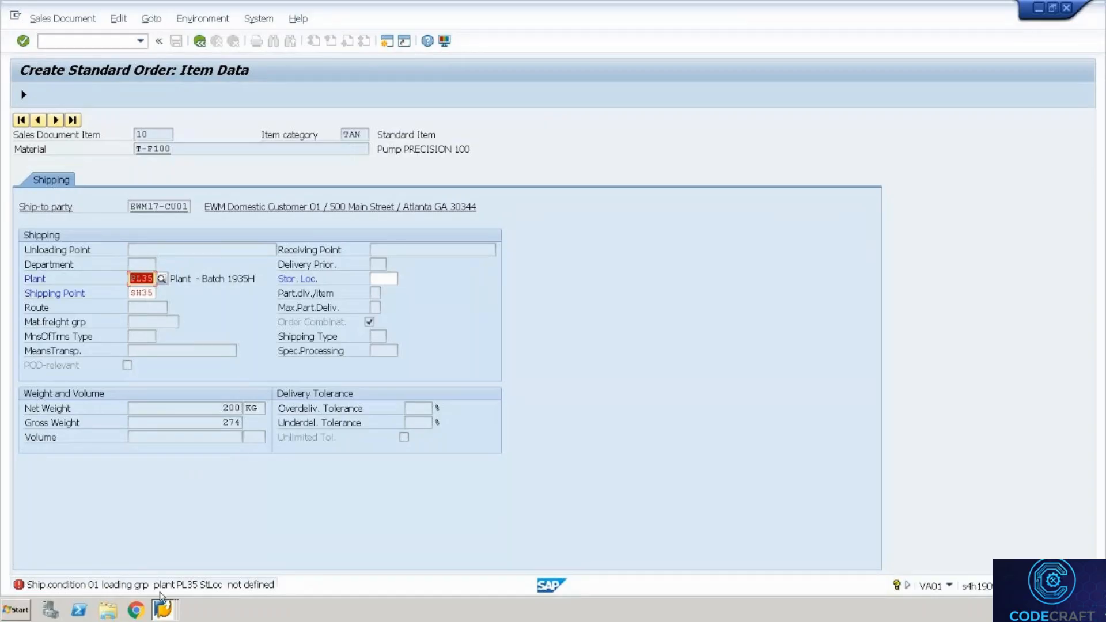
Exit the material change of T-F100 in its session and switch to the Shipping Point Determination session
key("alt+Tab")
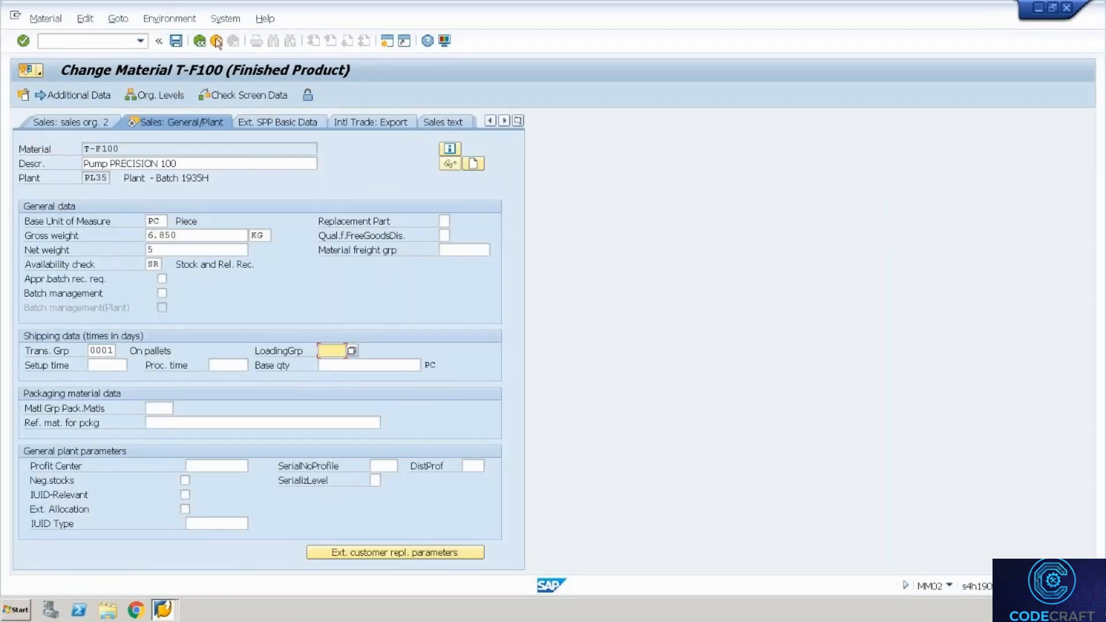
left_click(216, 42)
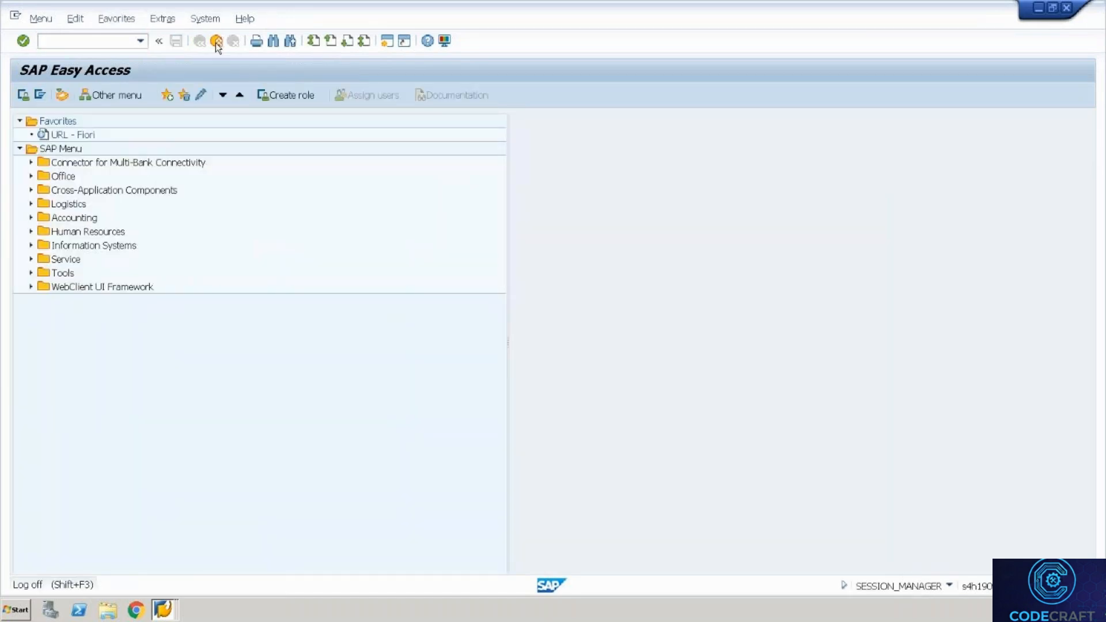
key("alt+Tab")
key("alt+Tab")
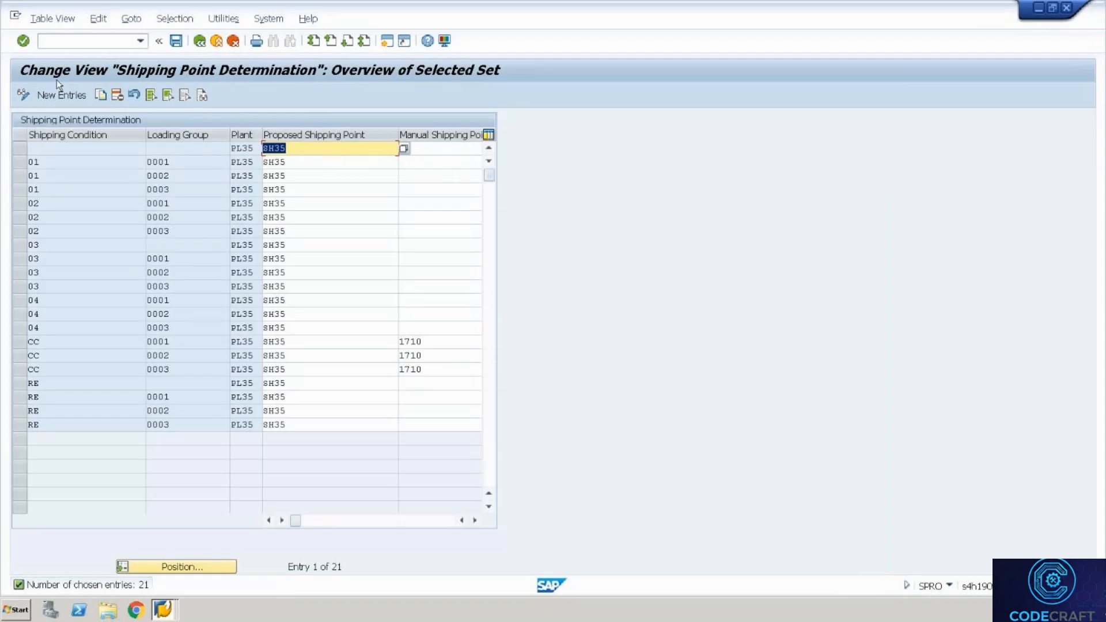
Copy the PL35 entry with blank shipping condition and loading group as shipping condition 01, and save it with the customizing request
left_click(22, 150)
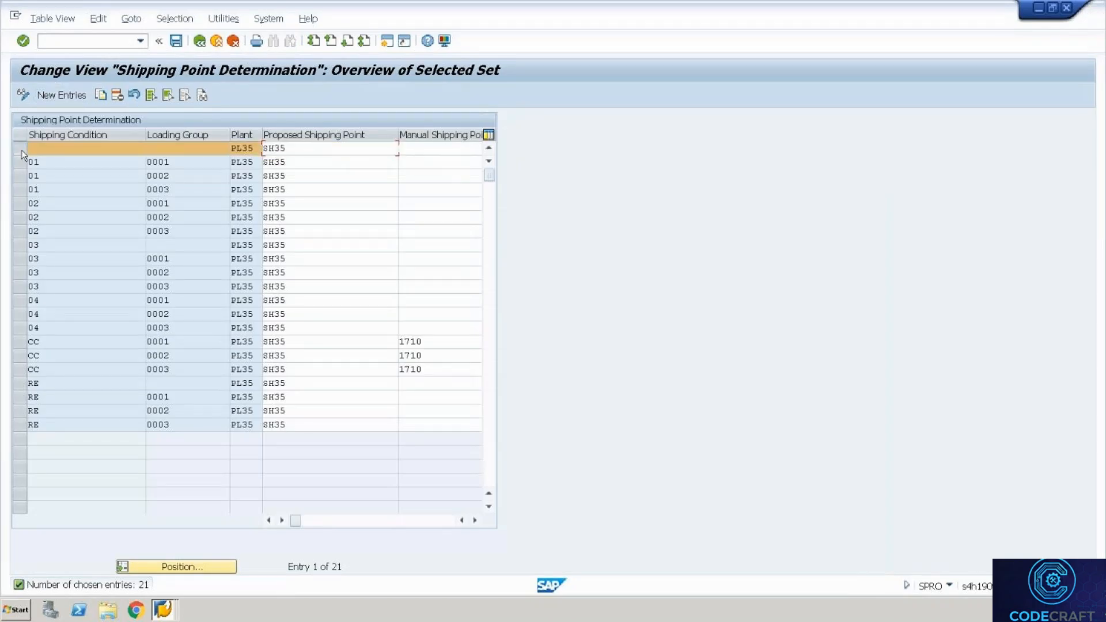
left_click(100, 96)
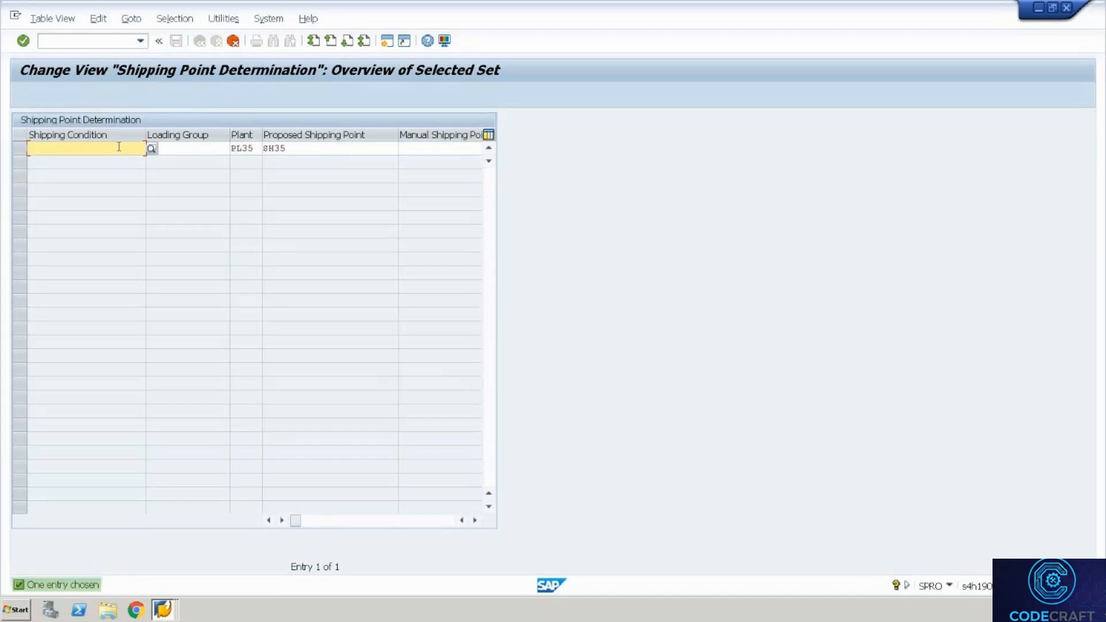
type("01")
key("Return")
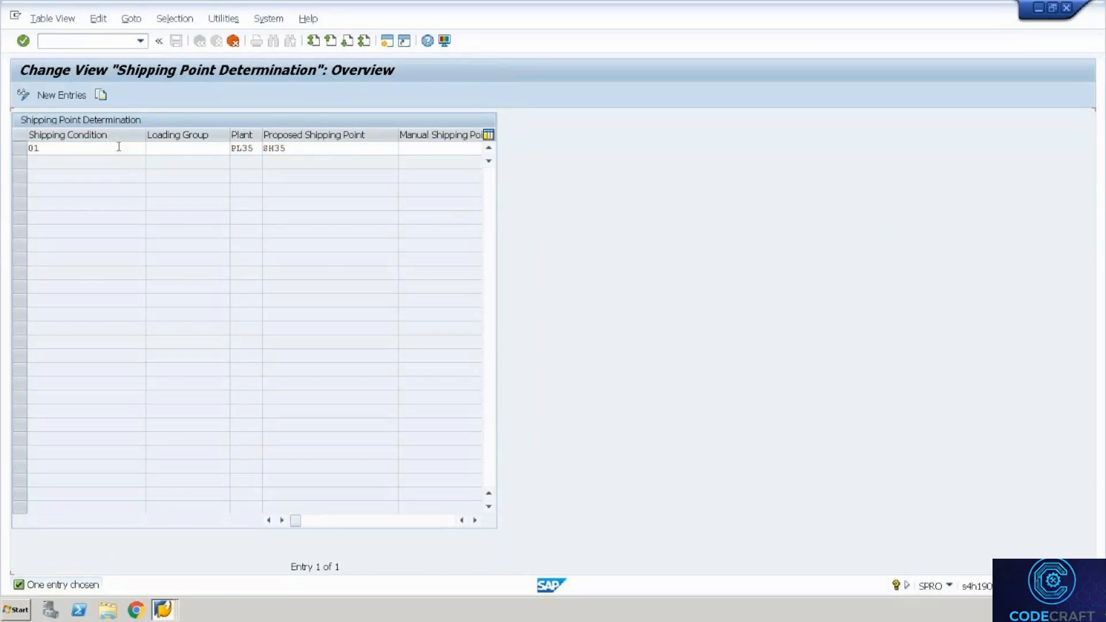
key("ctrl+s")
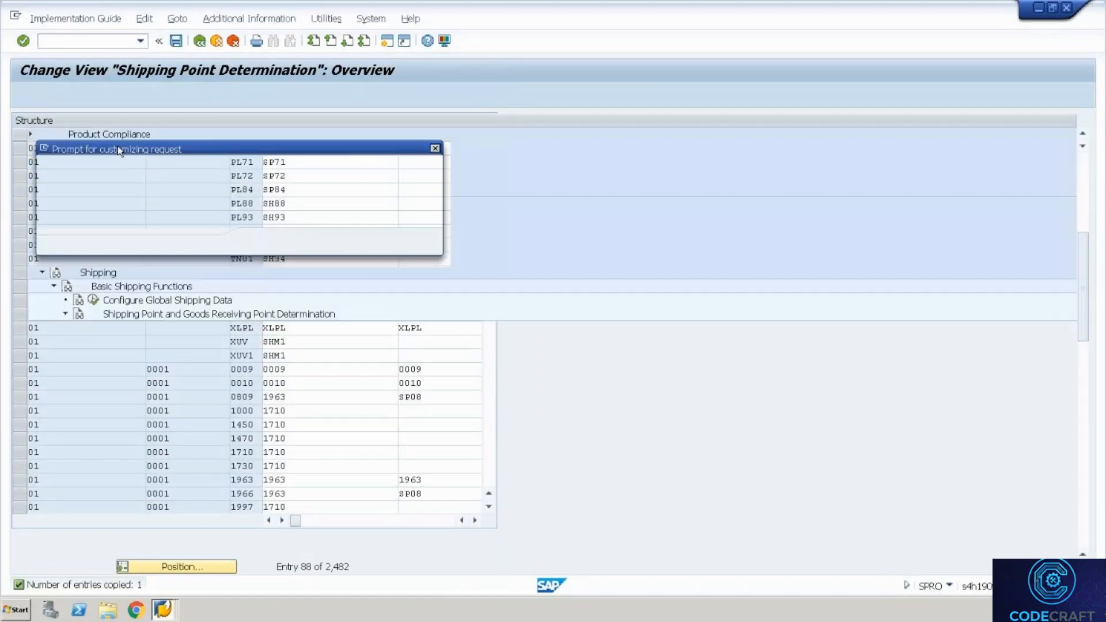
key("Return")
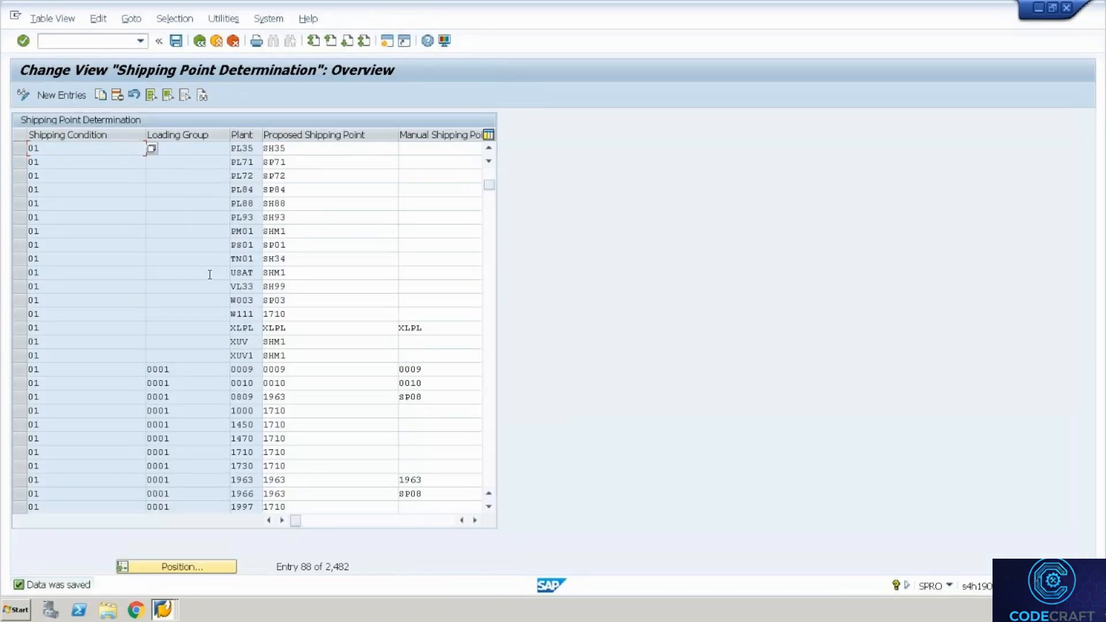
Return to the standard order's item shipping data, accept shipping point SH35 for plant PL35, and go back to the order overview
key("alt+Tab")
key("Return")
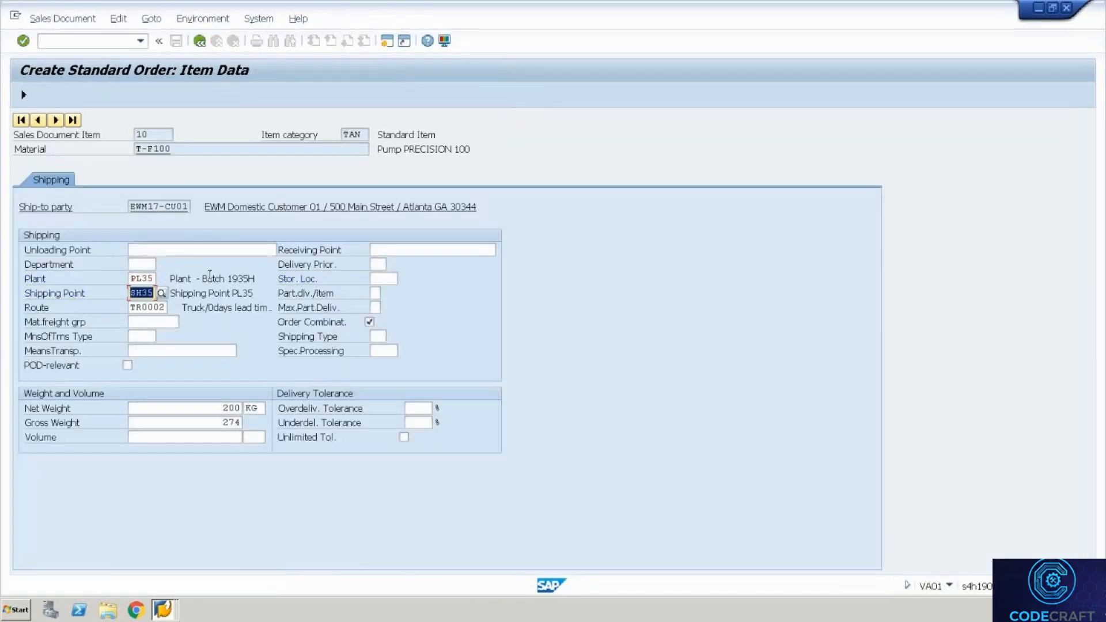
key("ctrl+c")
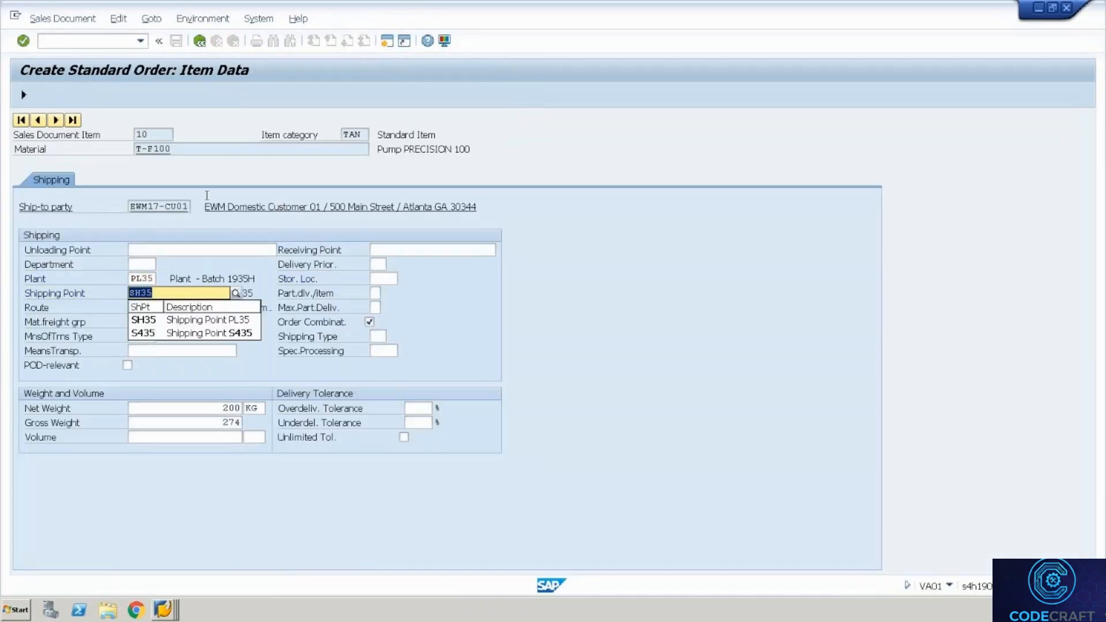
key("Return")
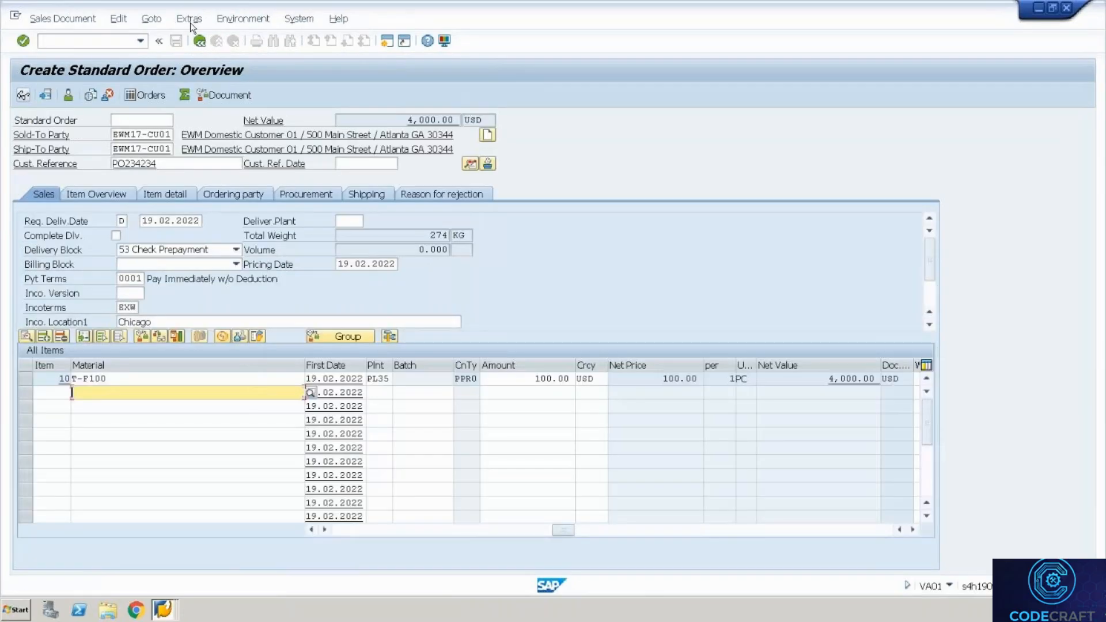
Save the standard order and open the saved document in display mode
left_click(177, 41)
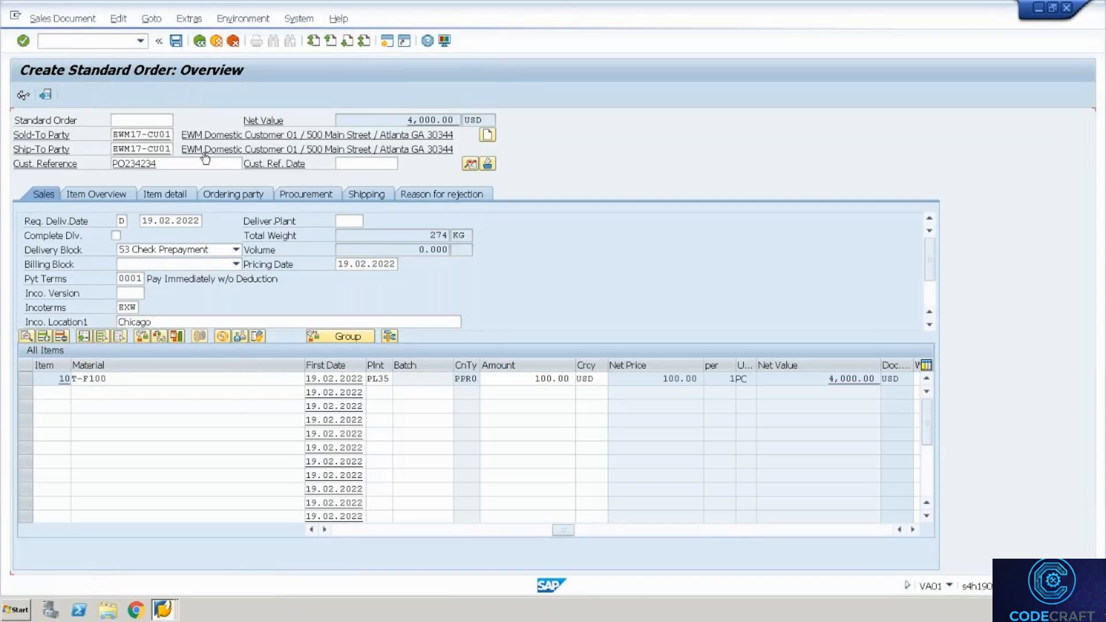
left_click(53, 18)
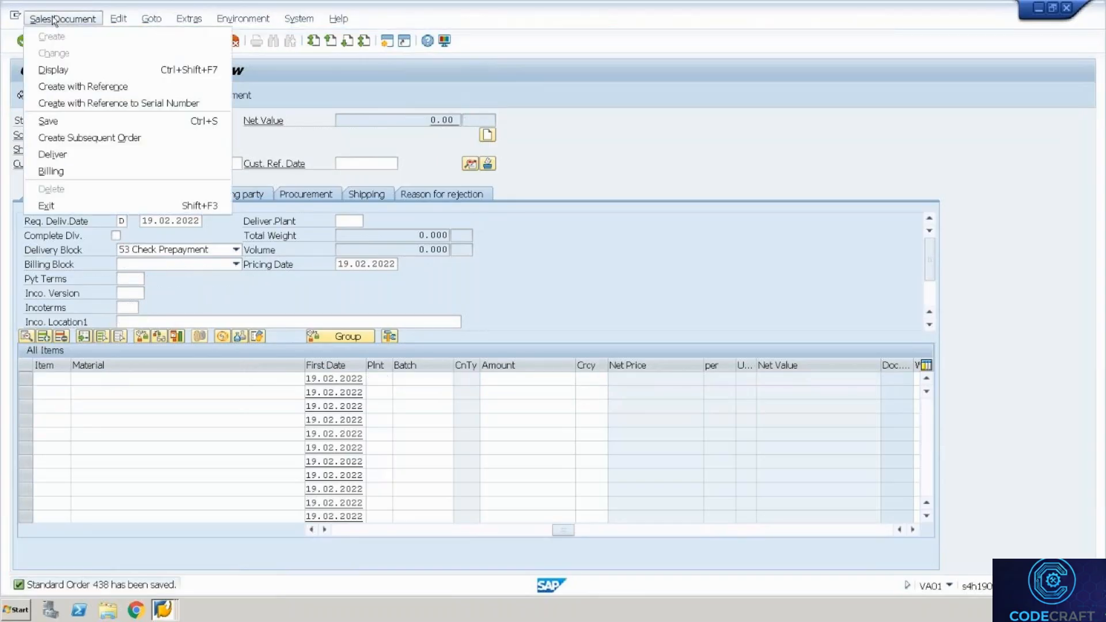
left_click(69, 70)
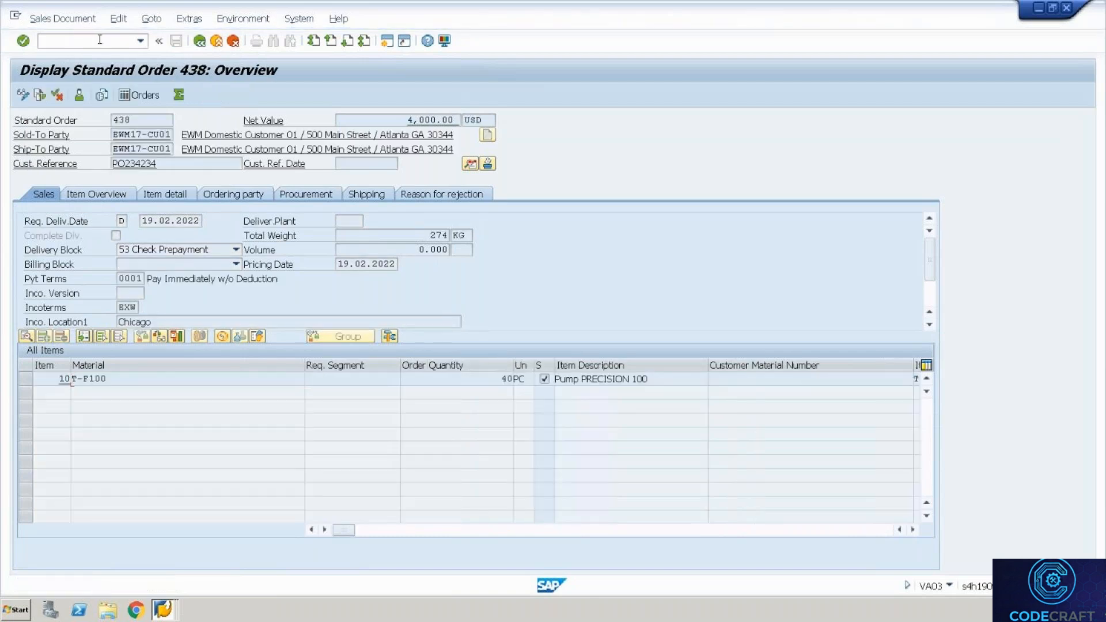
Open the order's sold-to party in transaction BP in a separate session and check the shipping conditions in its sales-area data
type("/nbp")
key("Return")
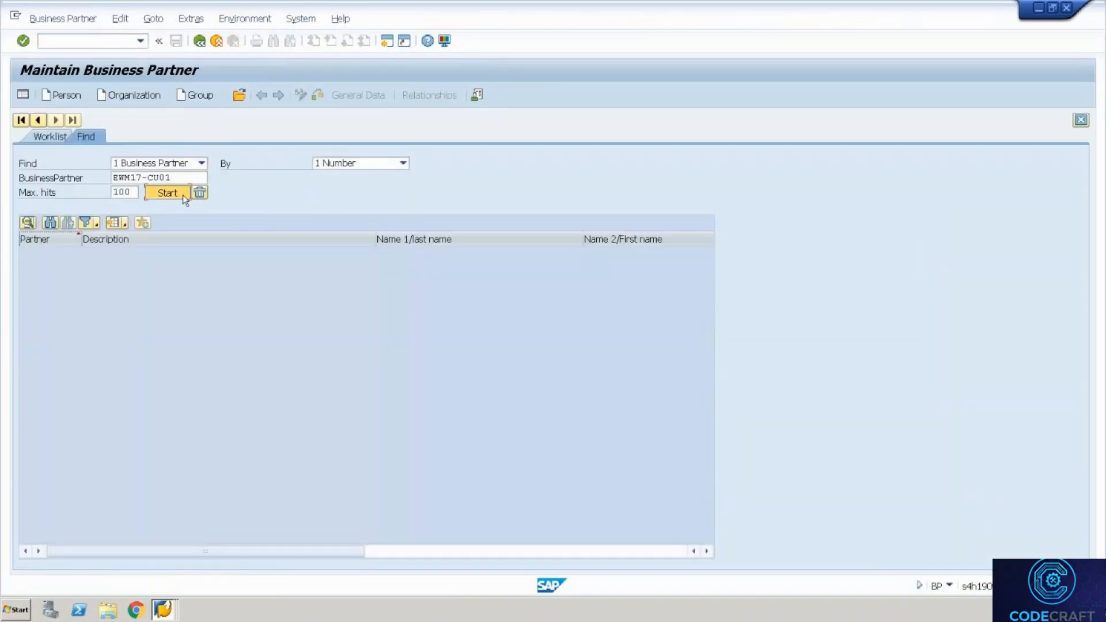
left_click(182, 194)
double_click(219, 254)
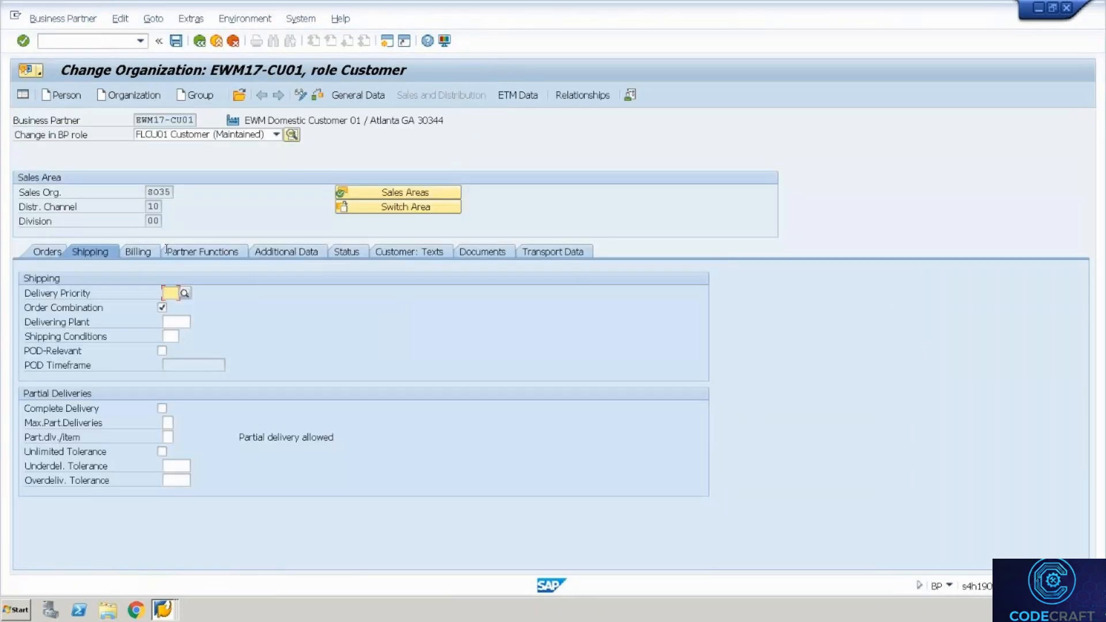
left_click(169, 336)
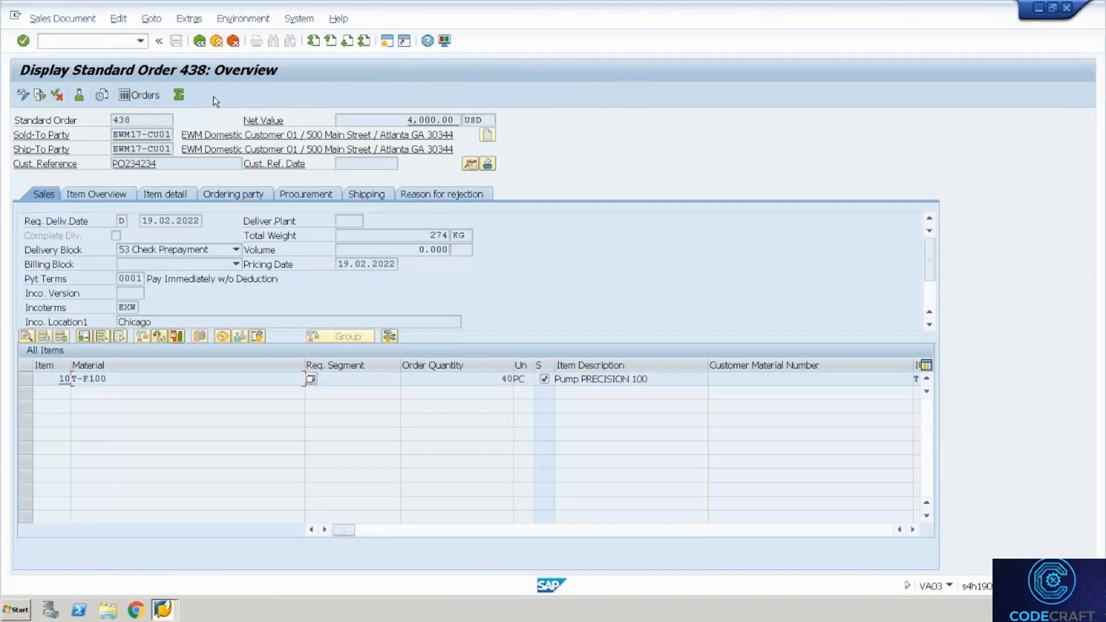
key("alt+Tab")
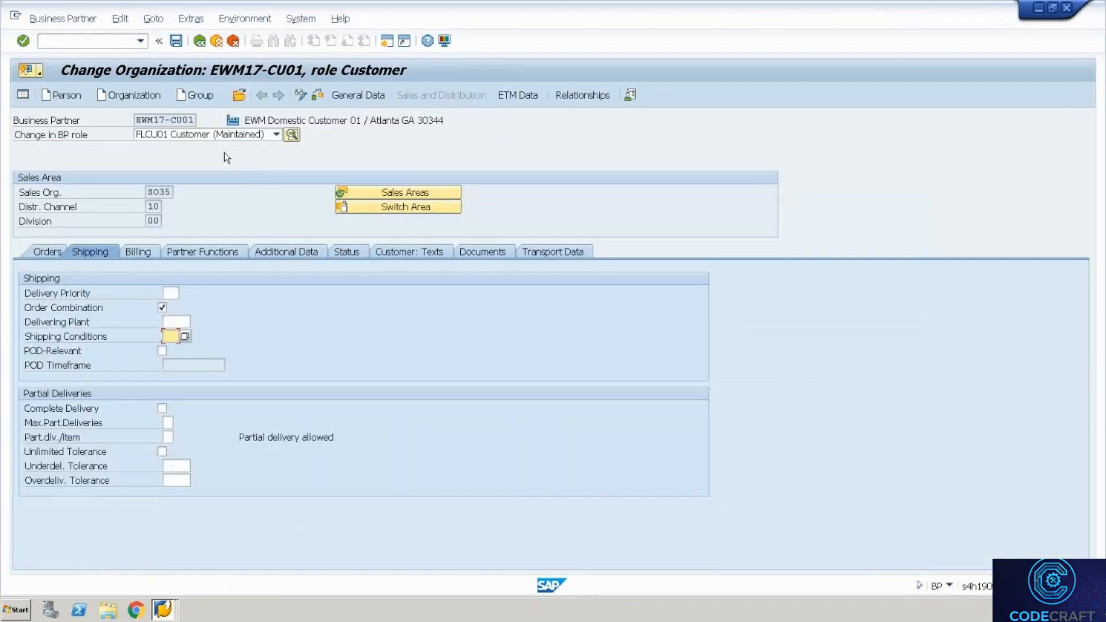
Examine the customer's order, billing, additional and status data for a delivery block, and exit the business partner transaction
left_click(61, 248)
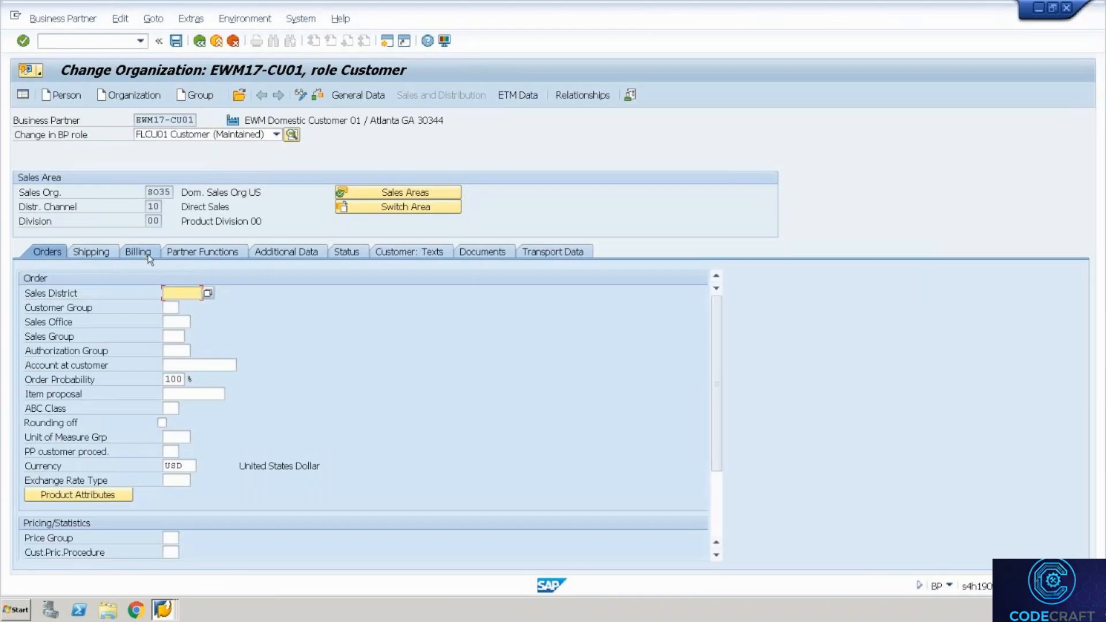
left_click(211, 254)
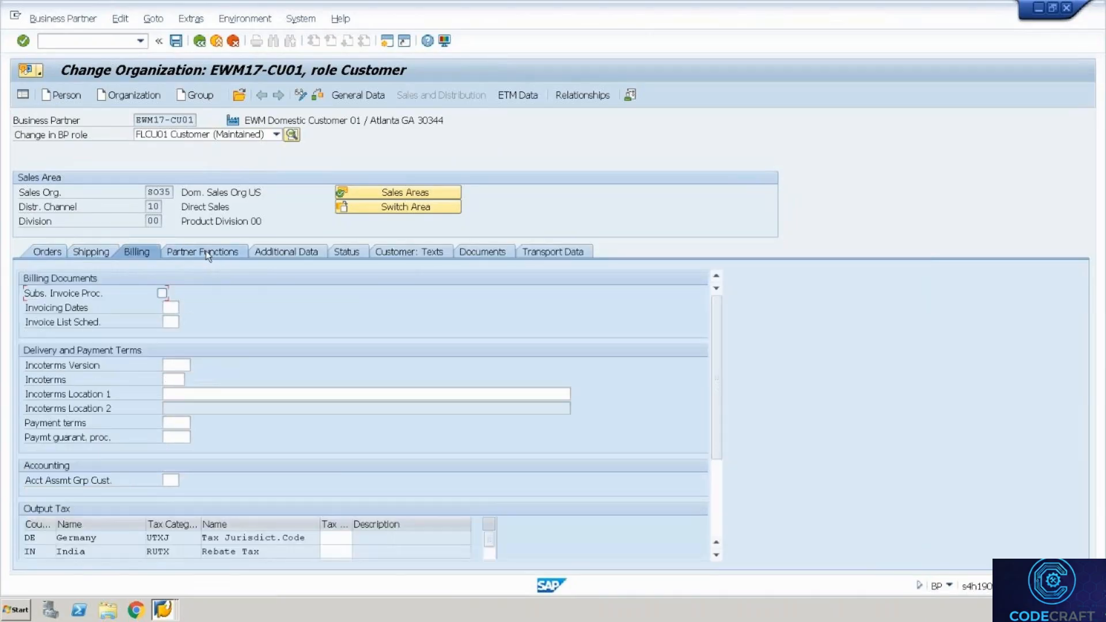
left_click(313, 250)
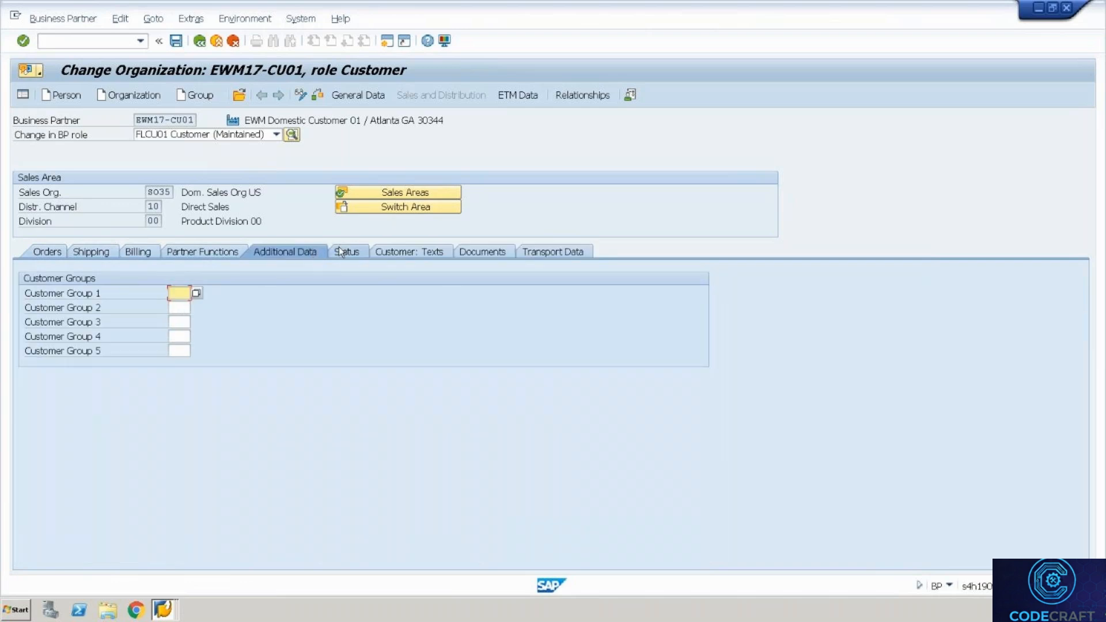
left_click(341, 251)
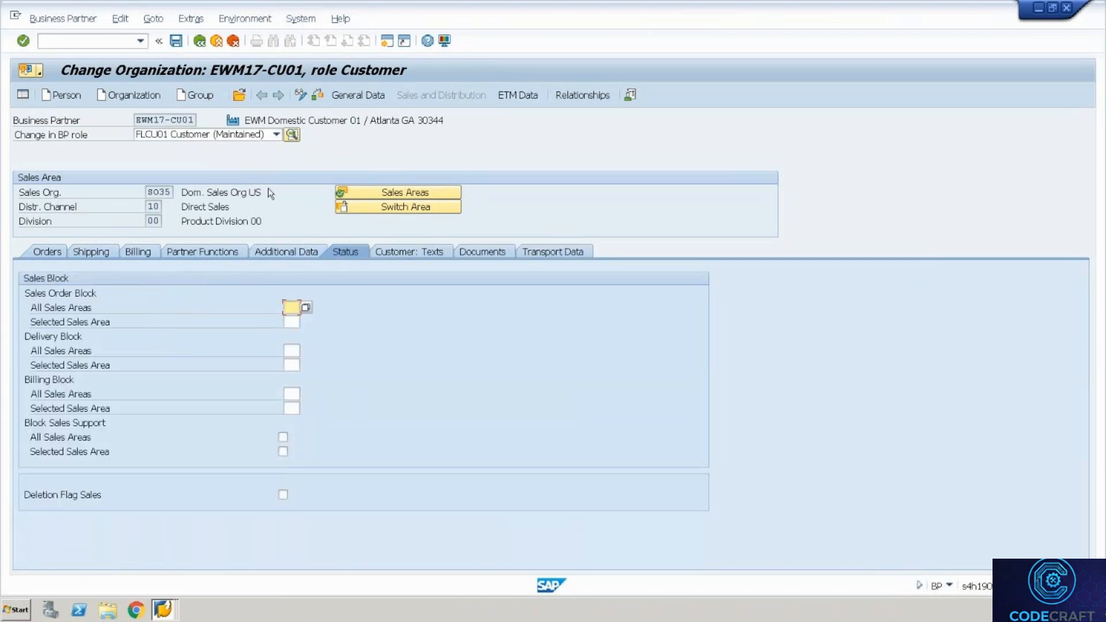
key("alt+Tab")
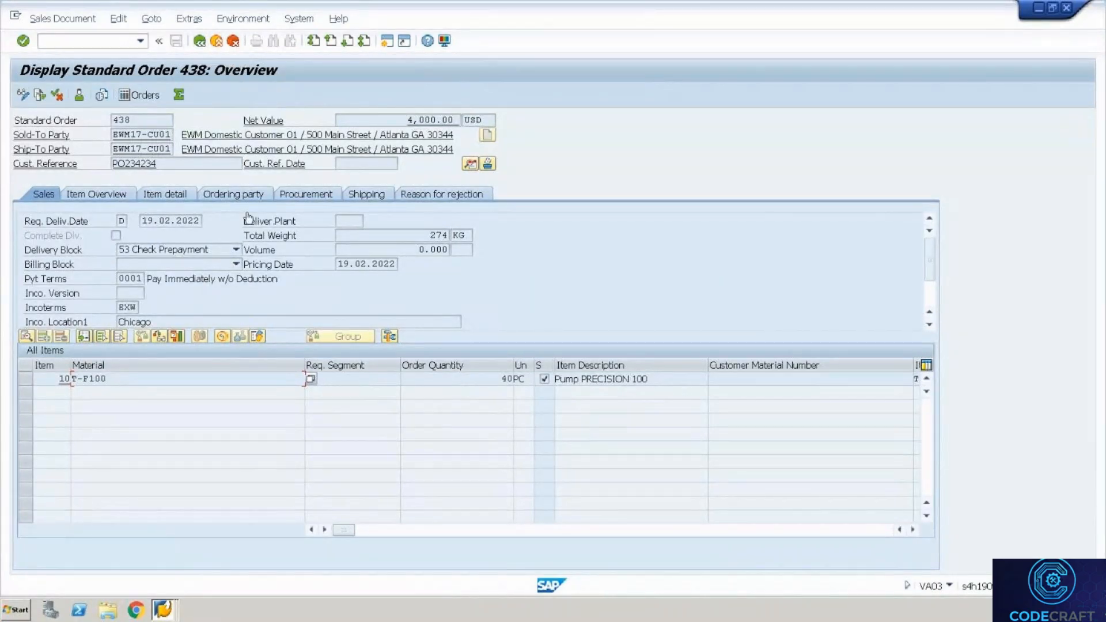
key("alt+Tab")
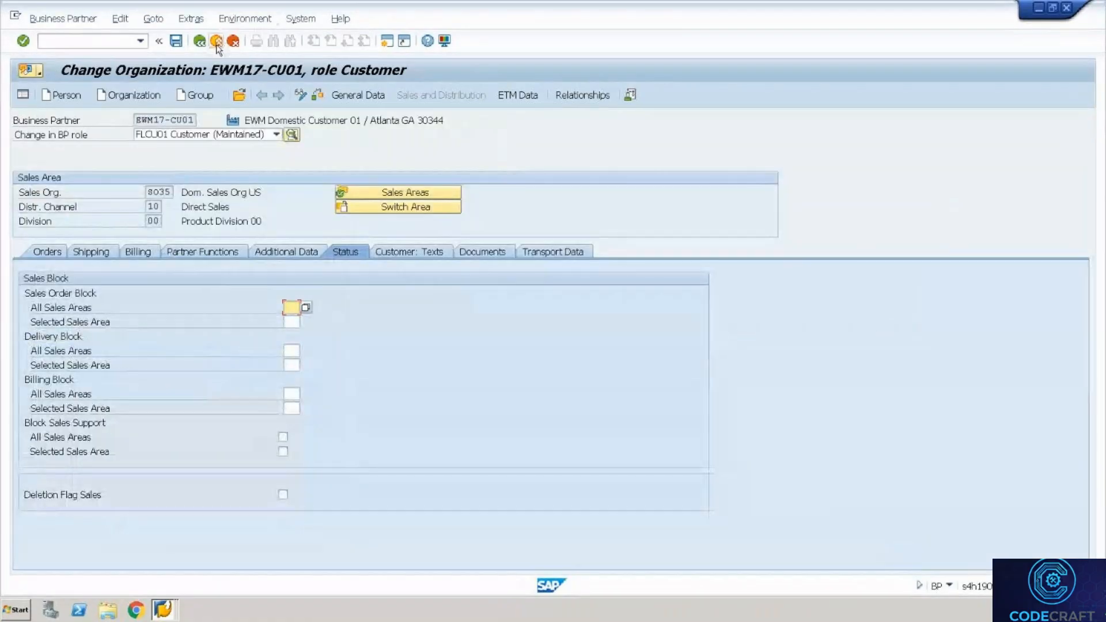
left_click(217, 42)
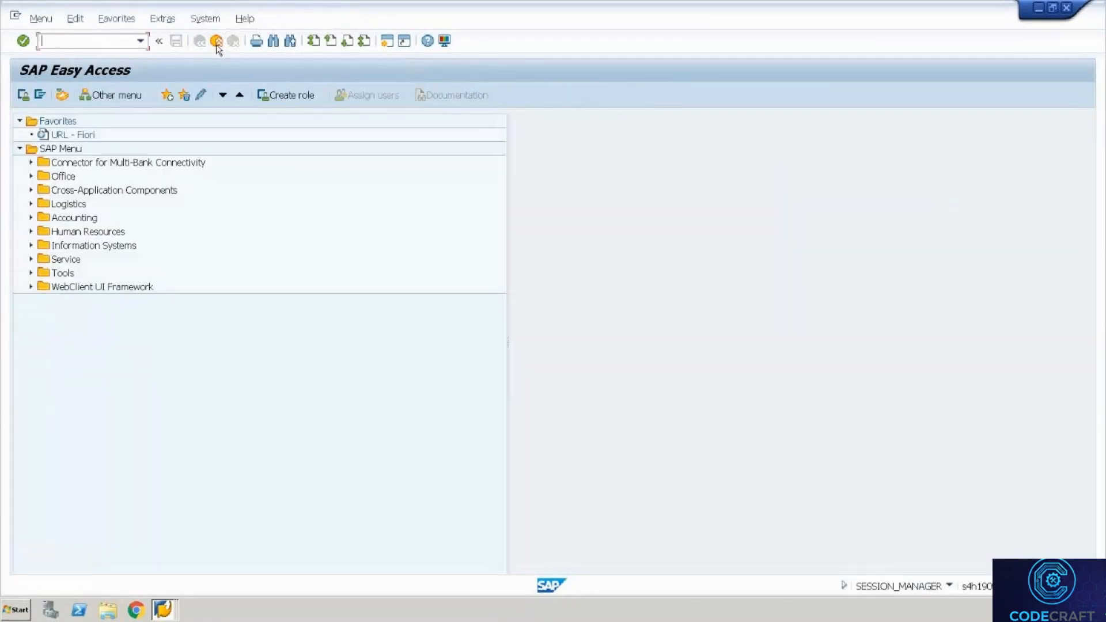
left_click(217, 41)
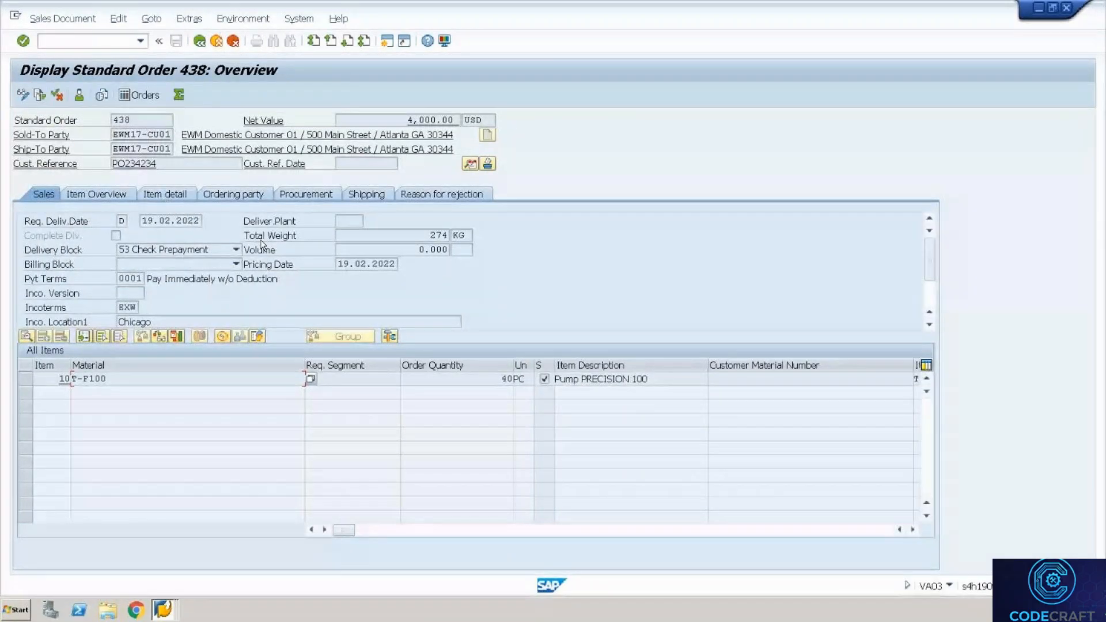
Copy the displayed sales order's number and start transaction VL01N in a new session
left_click_drag(137, 119, 113, 120)
left_click(102, 41)
type("/N")
key("BackSpace")
type("ovl01n")
key("Return")
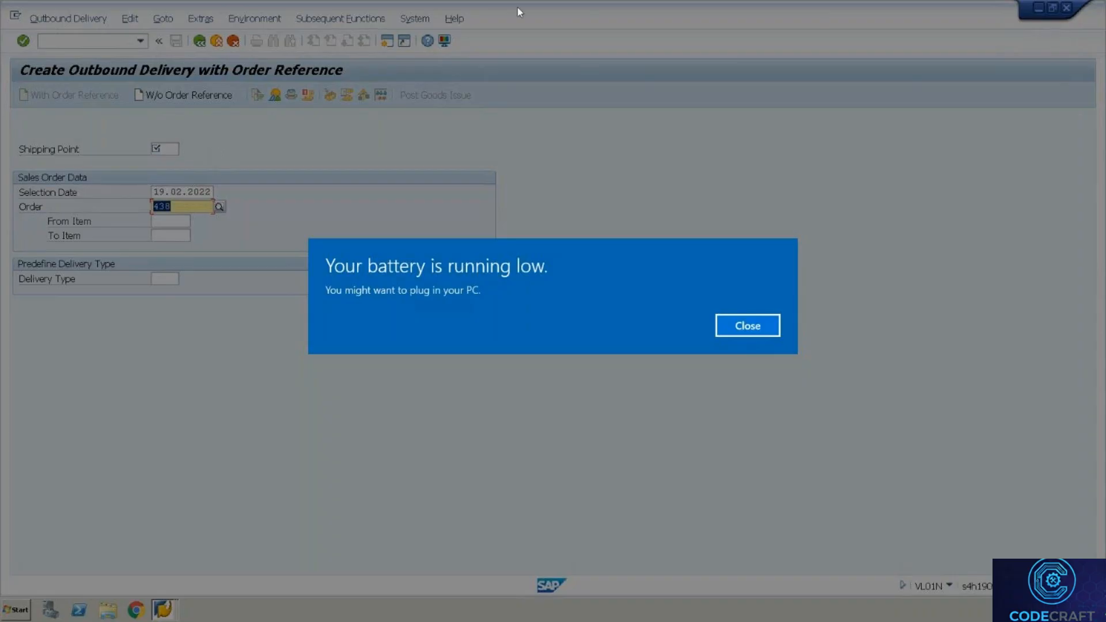
Try to create the outbound delivery for the sales order from shipping point SH35, and check the resulting log message
left_click(718, 322)
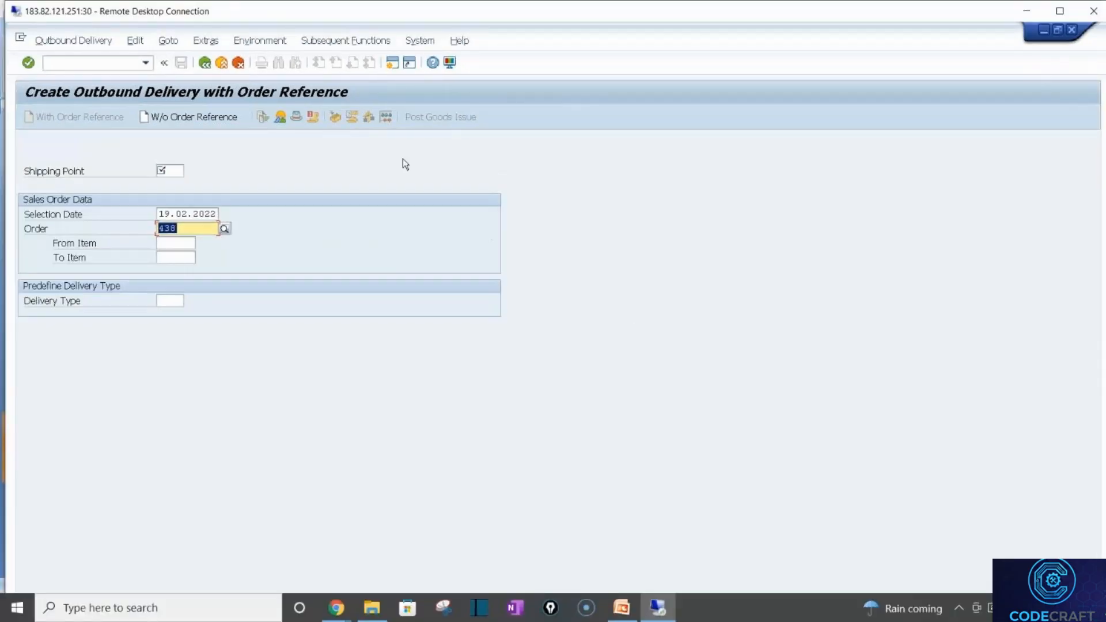
double_click(472, 12)
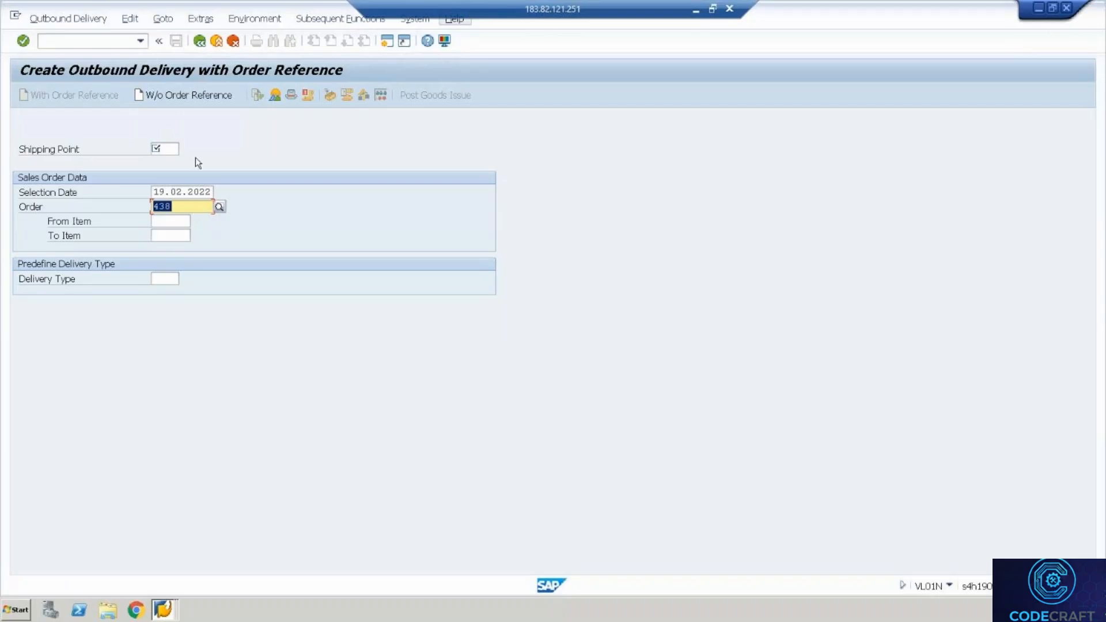
left_click(170, 148)
type("sh35")
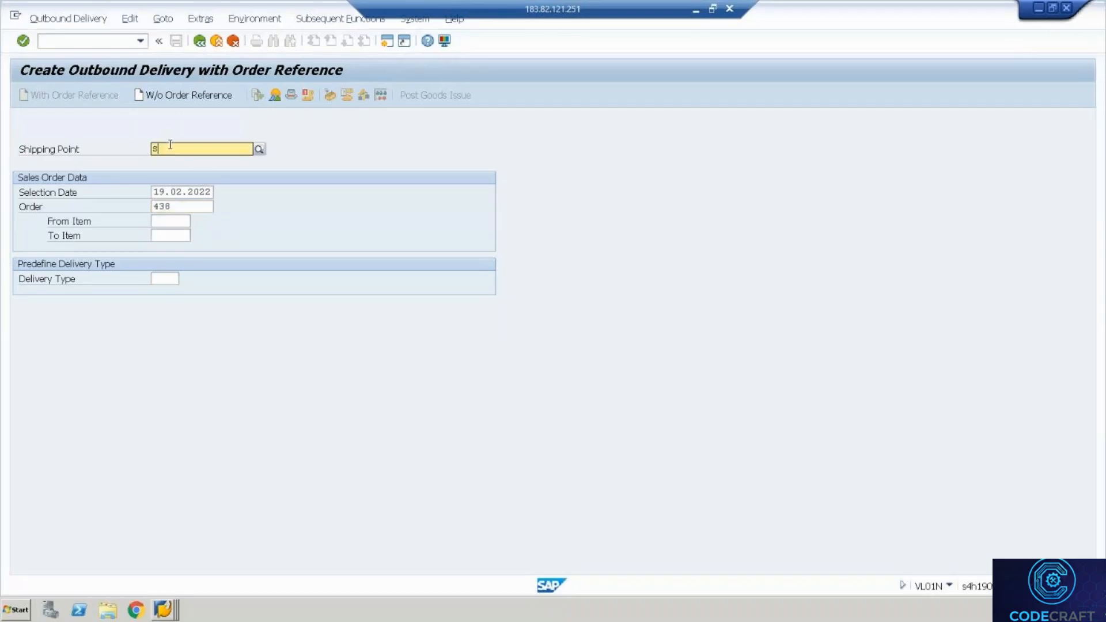
key("Tab")
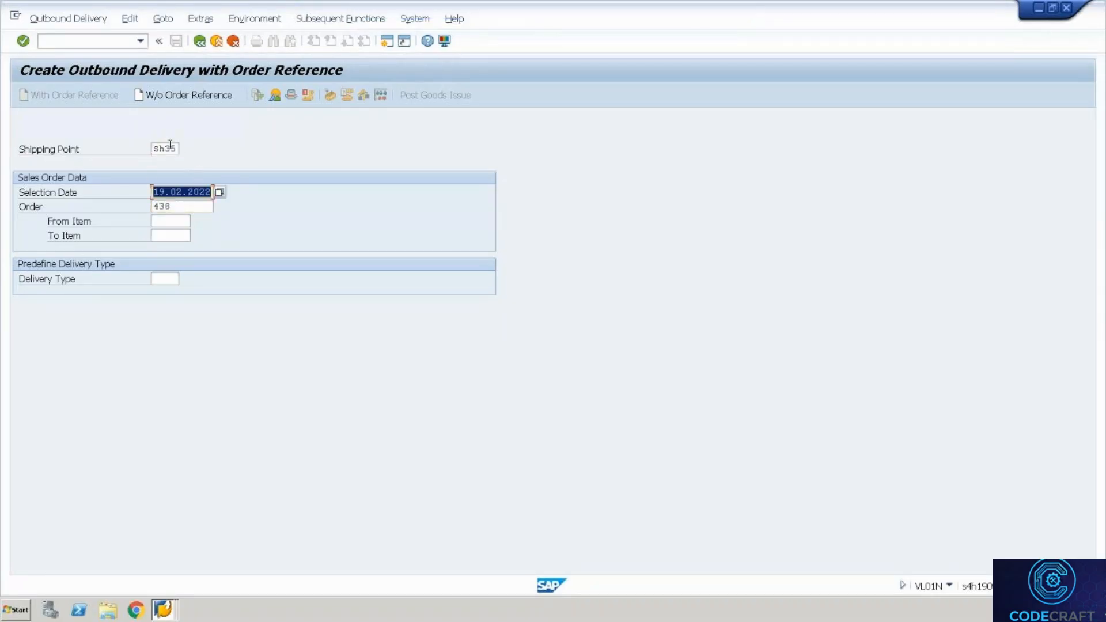
key("Tab")
key("Return")
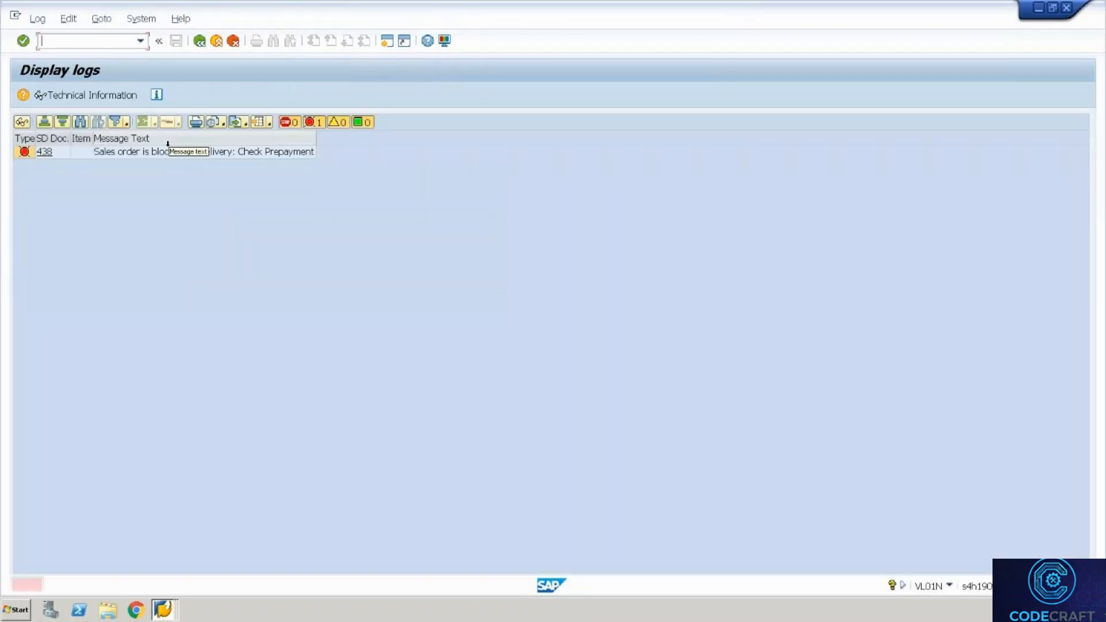
left_click(228, 153)
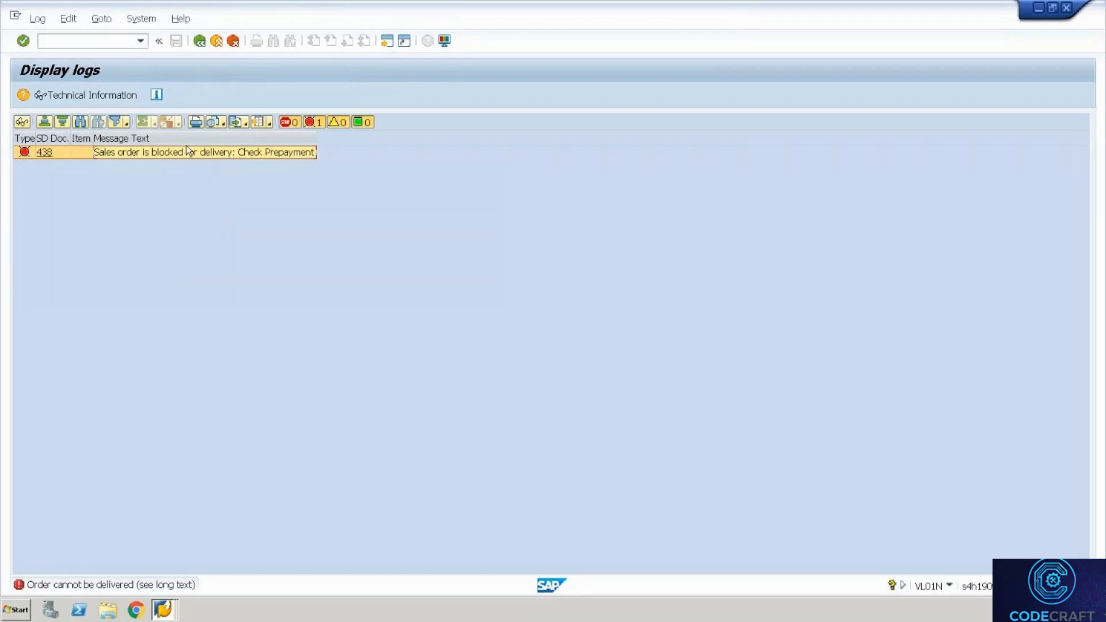
Try transaction VKM3 in a new session, and start transaction VKM1 for blocked SD documents
left_click(119, 46)
type("/ovk")
type("m")
type("1")
key("Return")
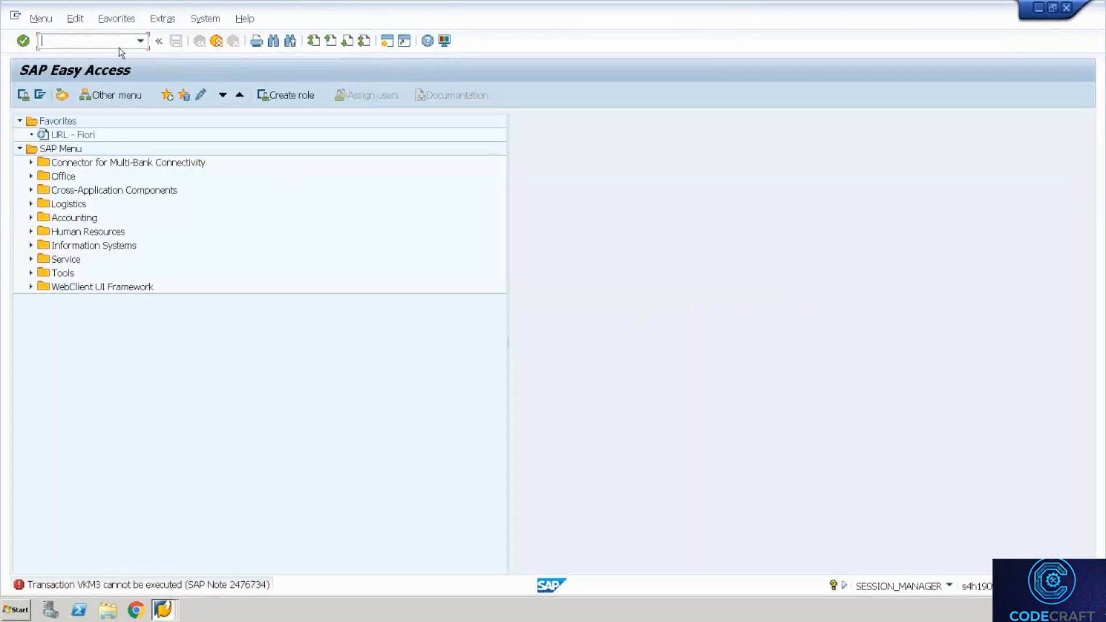
type("vkm1")
key("Return")
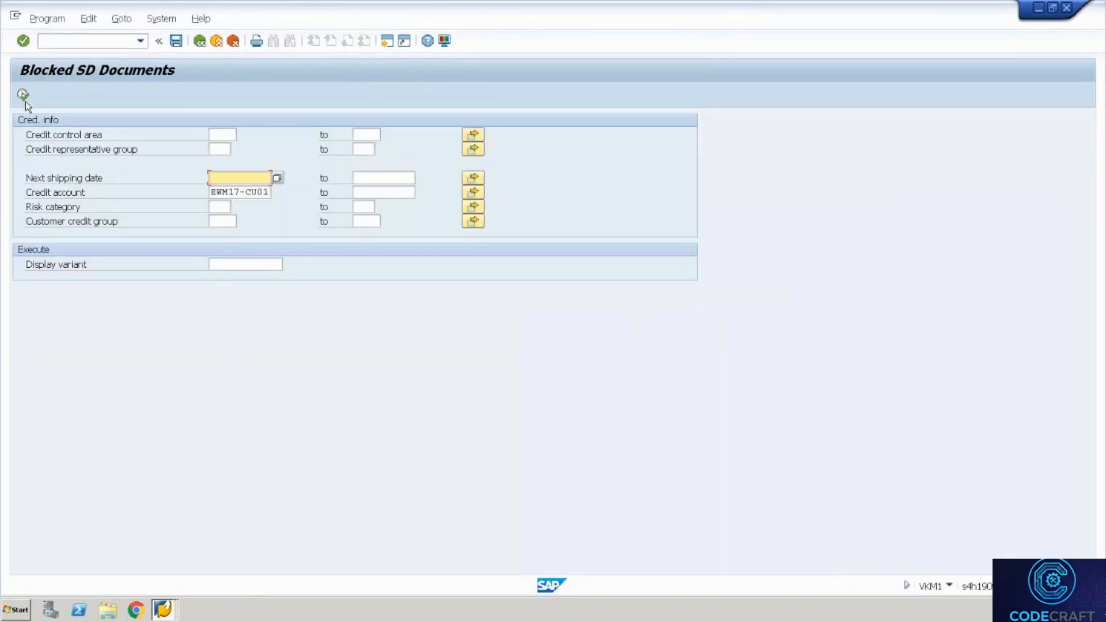
Run the blocked SD documents list with and without the credit account, and view the delivery log message's long text
left_click(24, 97)
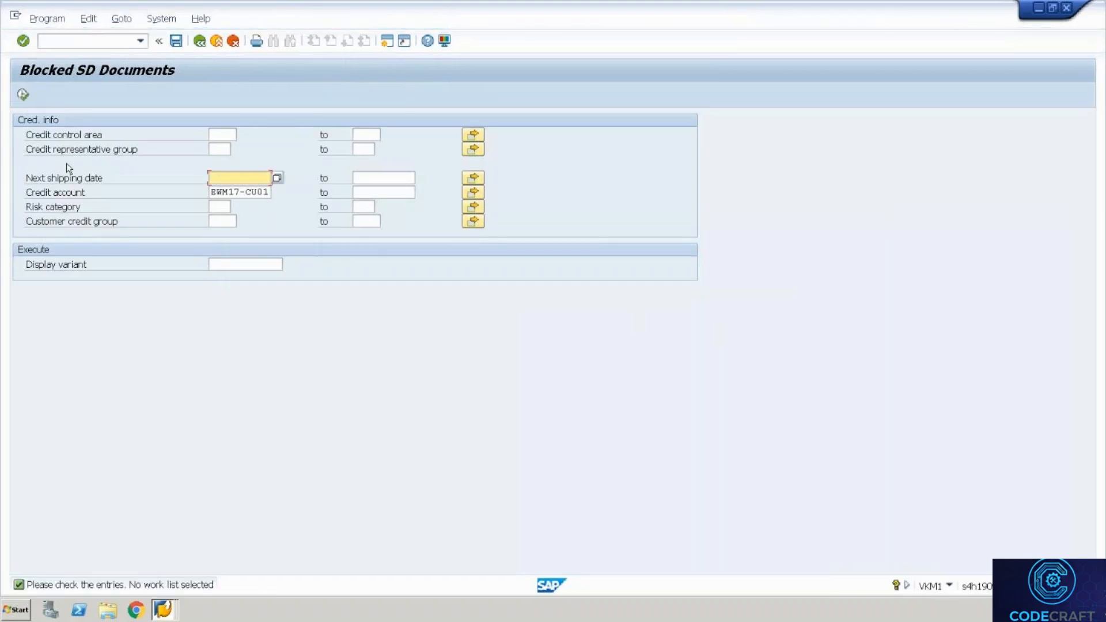
key("Tab")
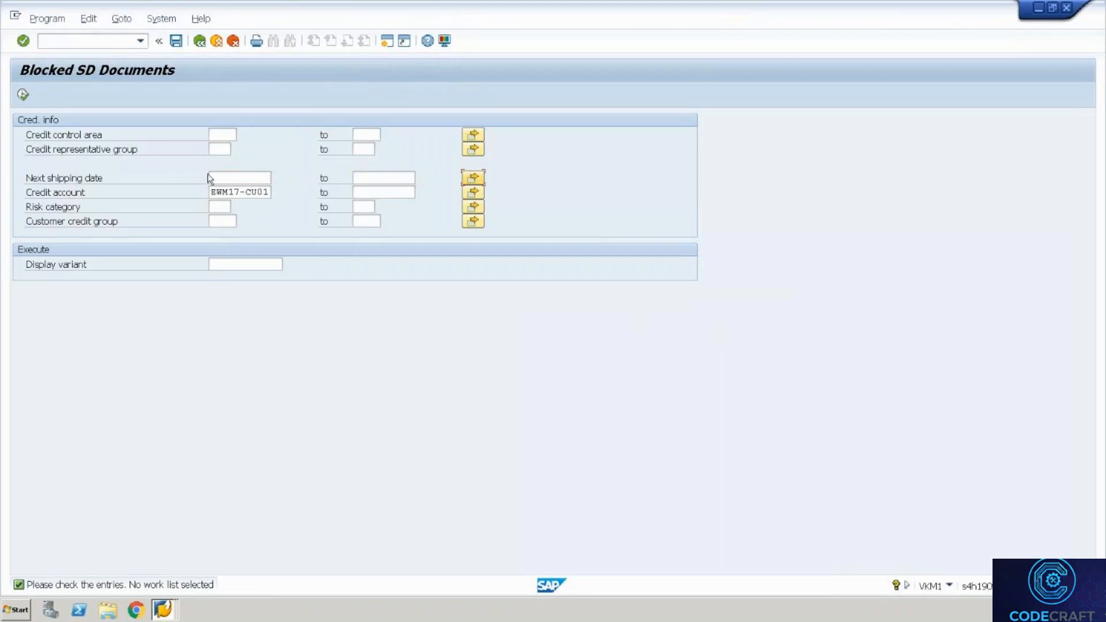
key("Tab")
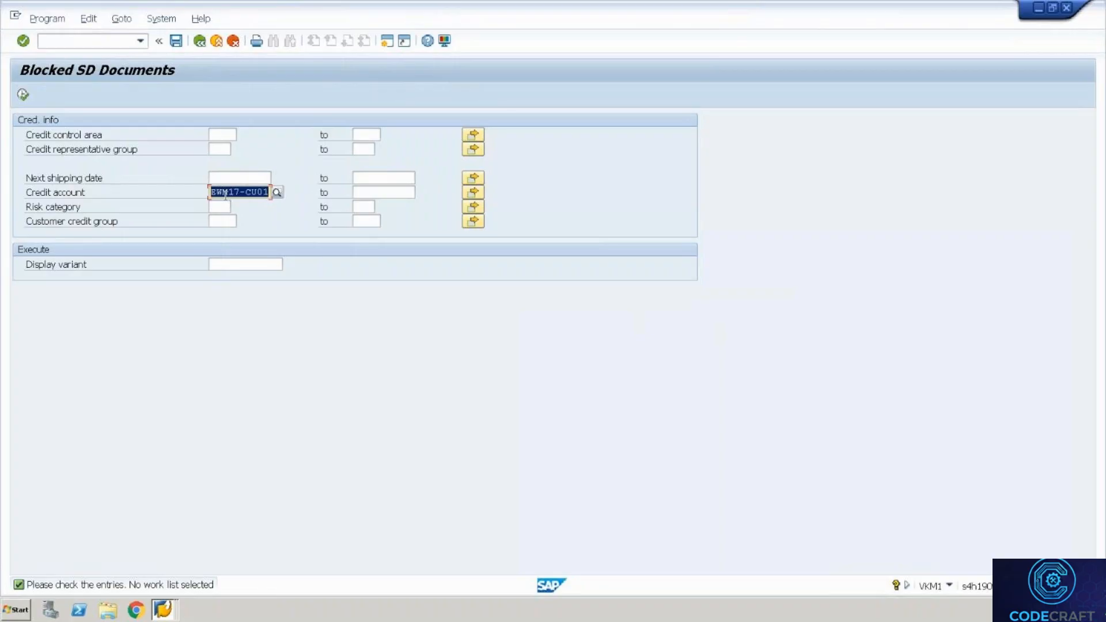
key("Delete")
left_click(23, 96)
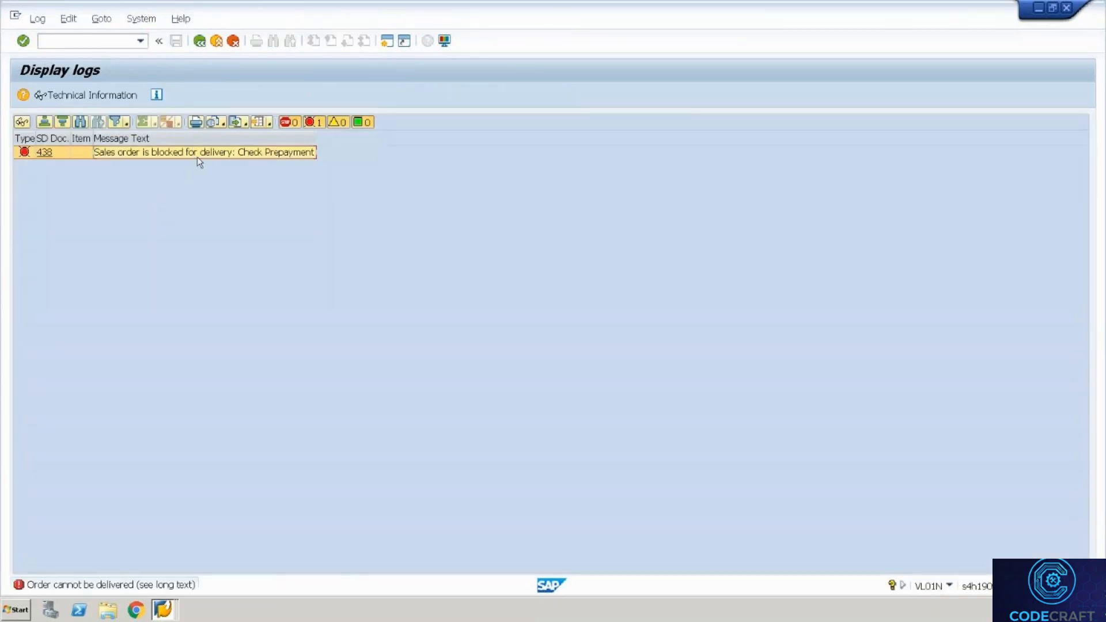
double_click(197, 157)
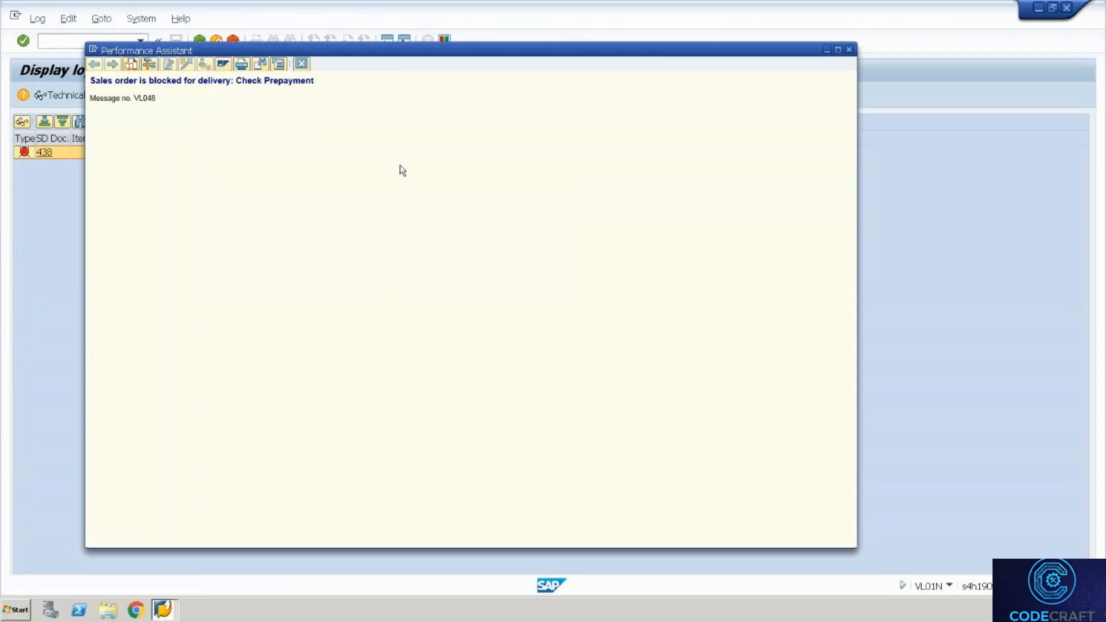
left_click(301, 64)
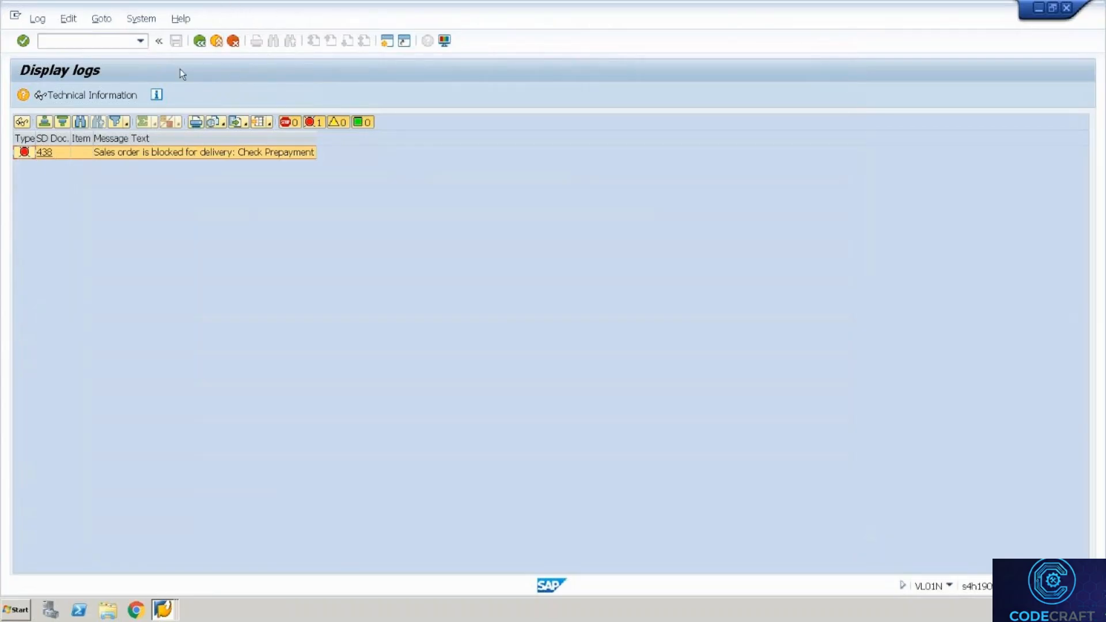
Start transaction VA02 in a new session and open the blocked sales order for changing
left_click(109, 49)
type("/o")
key("BackSpace")
type("ova02")
key("Return")
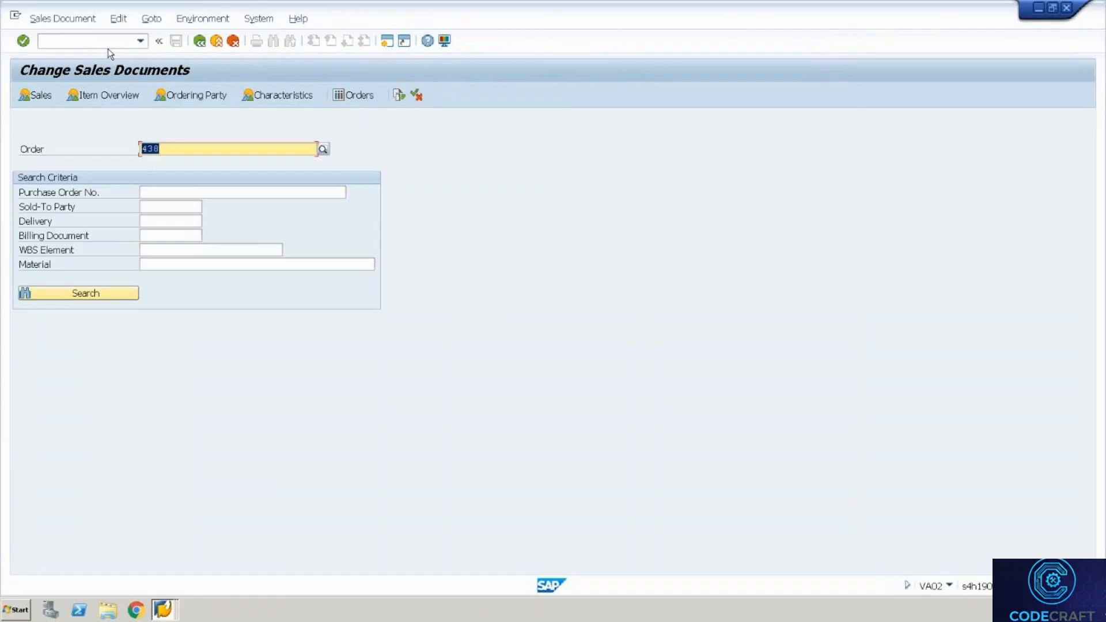
key("Return")
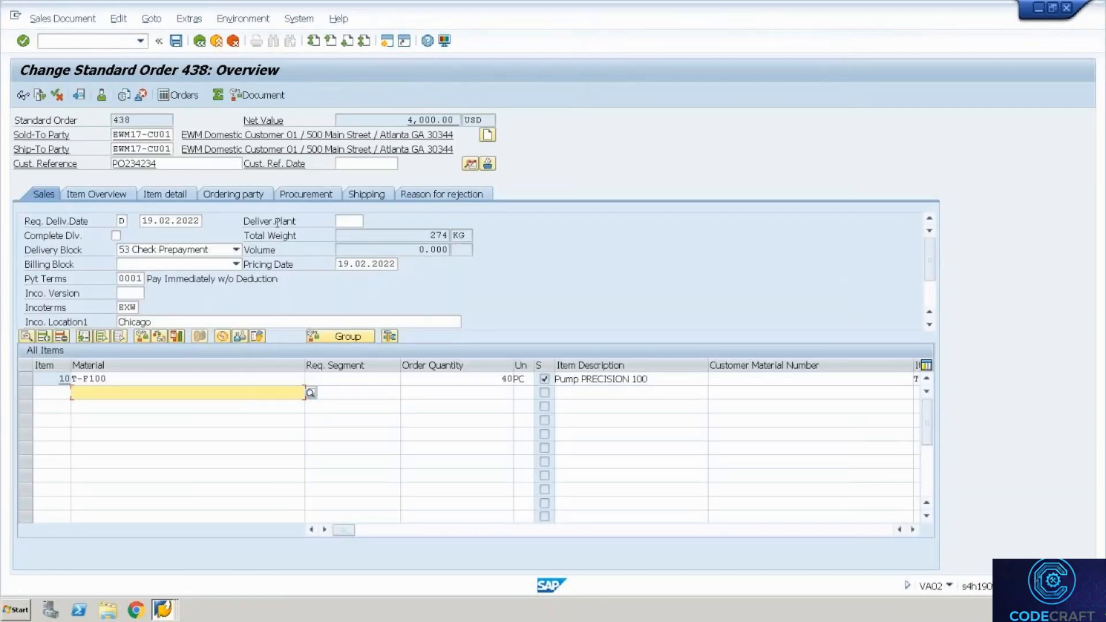
Clear the sales order's delivery block and save the order
left_click(172, 248)
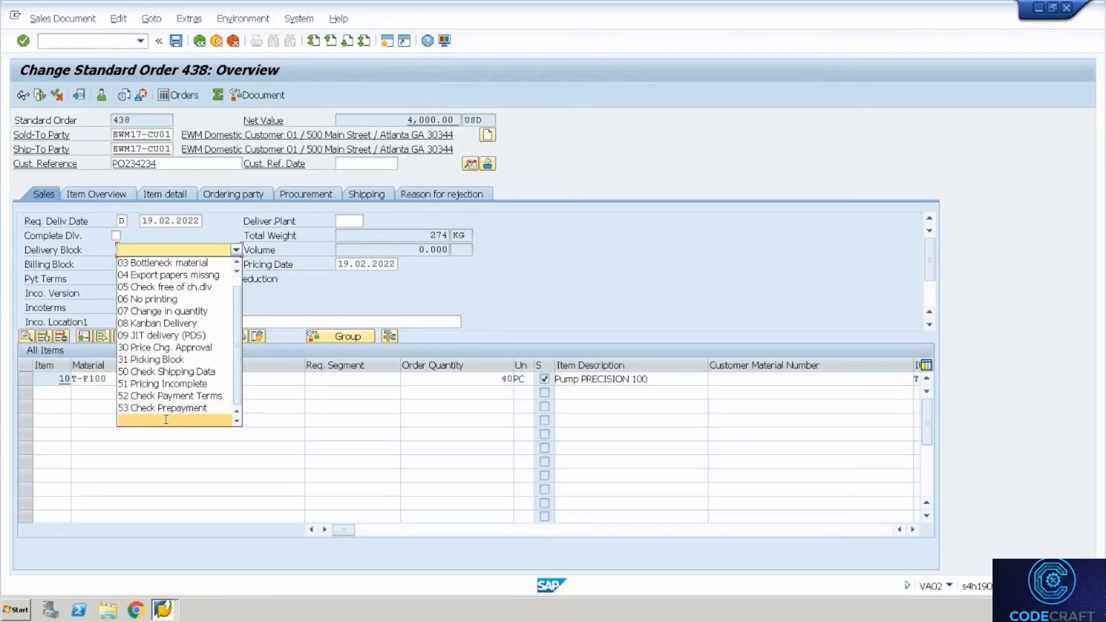
left_click(167, 423)
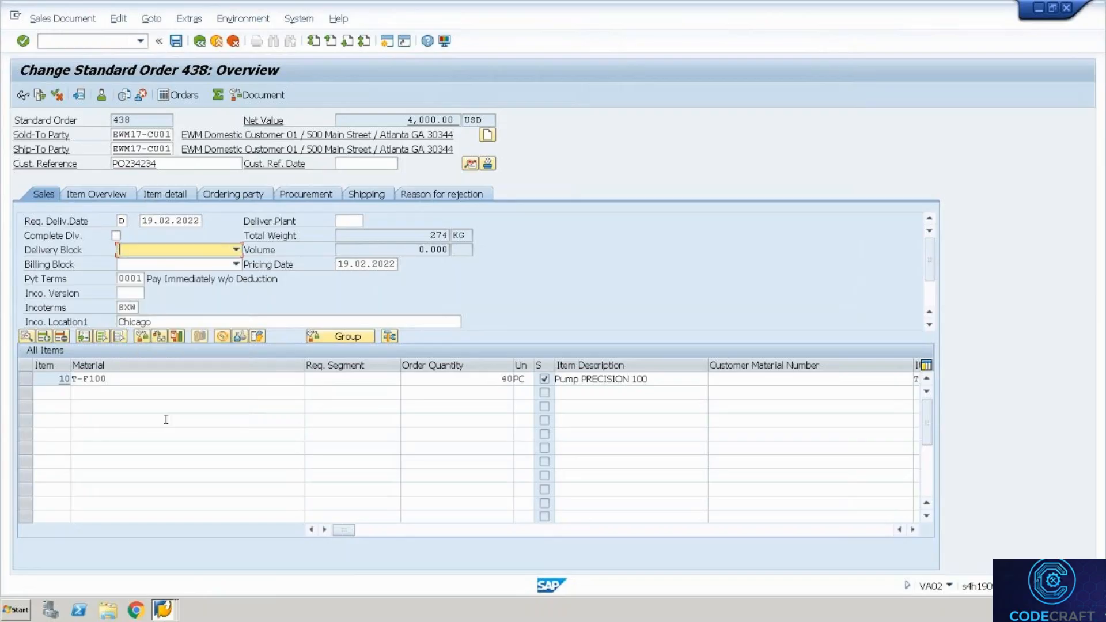
left_click(175, 41)
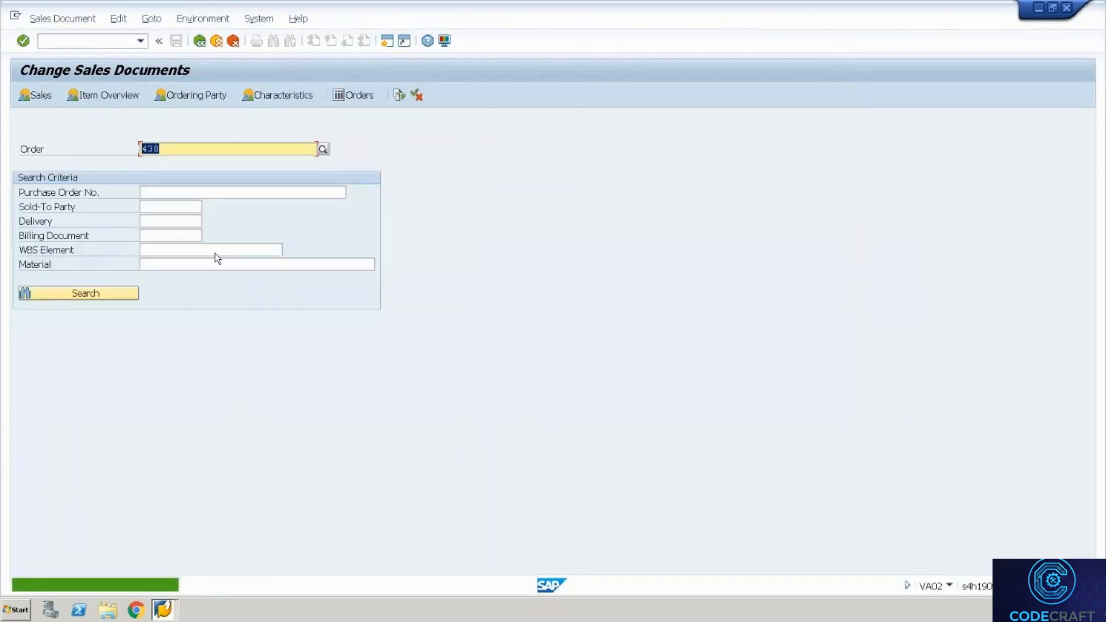
Return to the VL01N session, create the delivery from the sales order, and set item 10's delivery quantity to 4
key("alt+Tab")
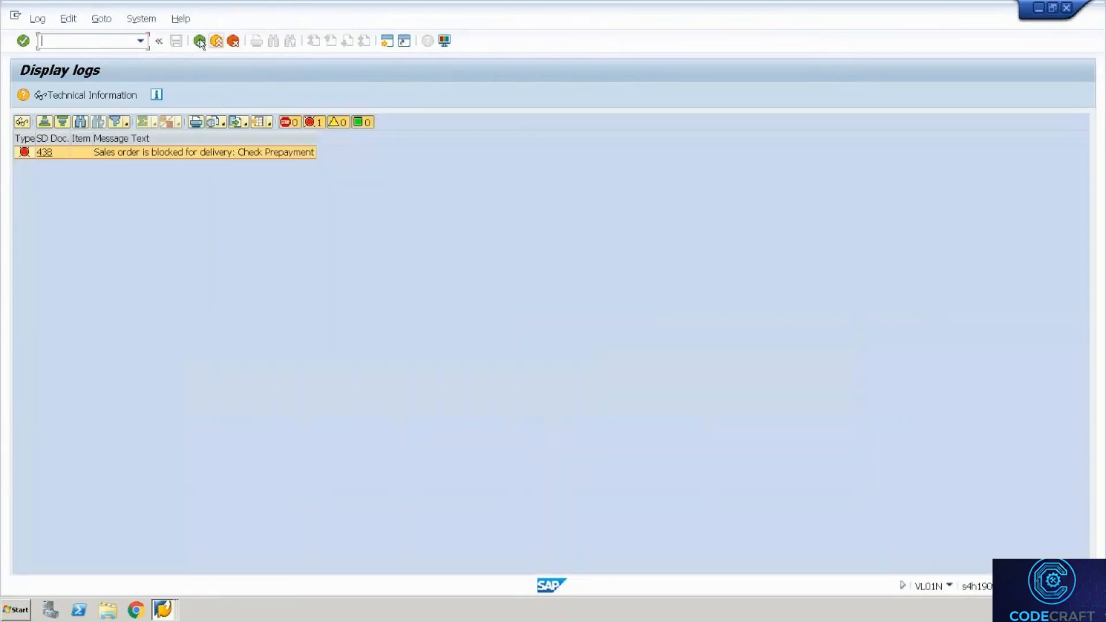
left_click(200, 41)
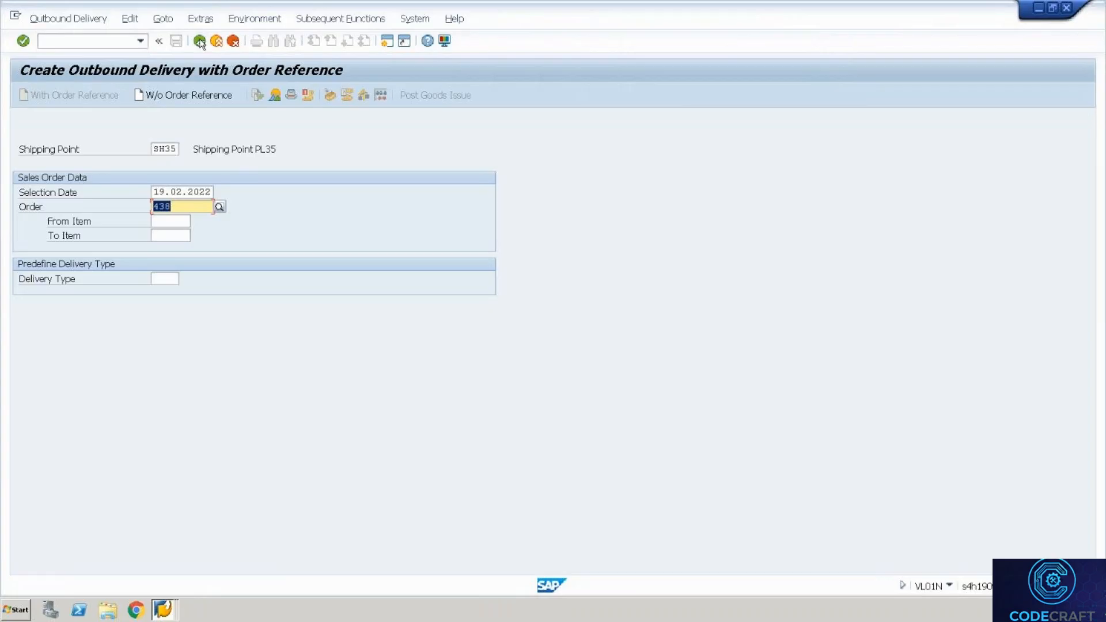
key("Return")
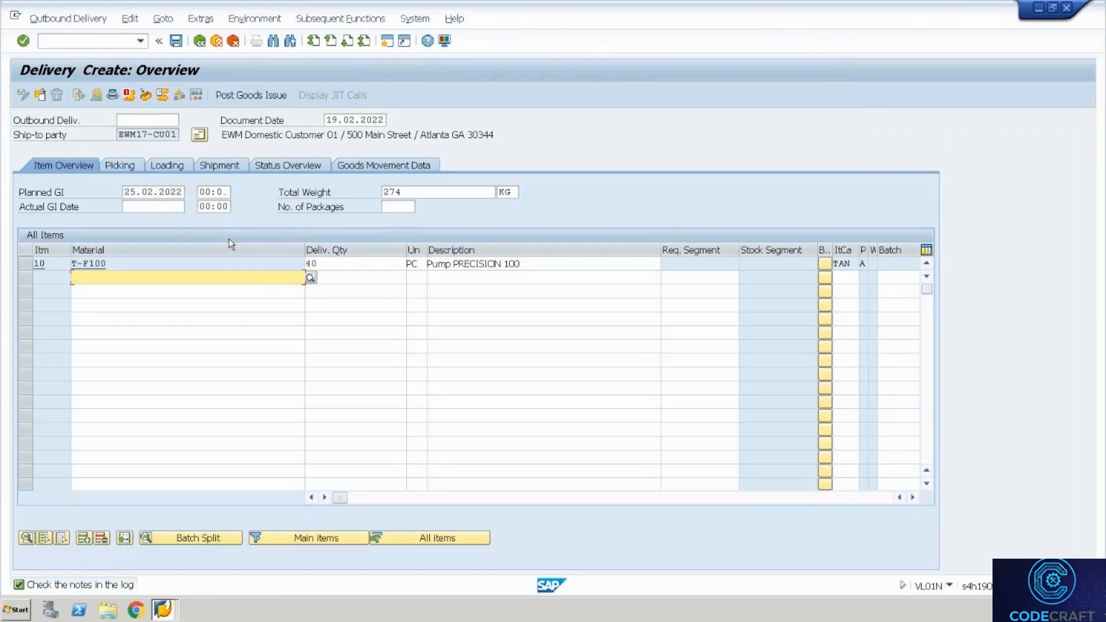
left_click(325, 265)
key("BackSpace")
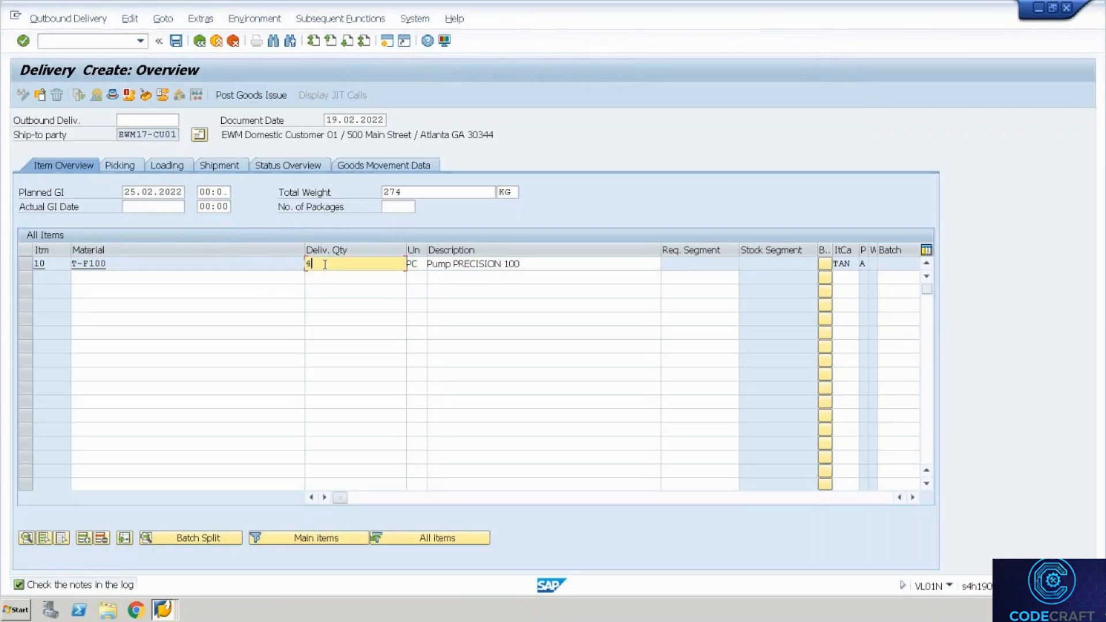
key("Return")
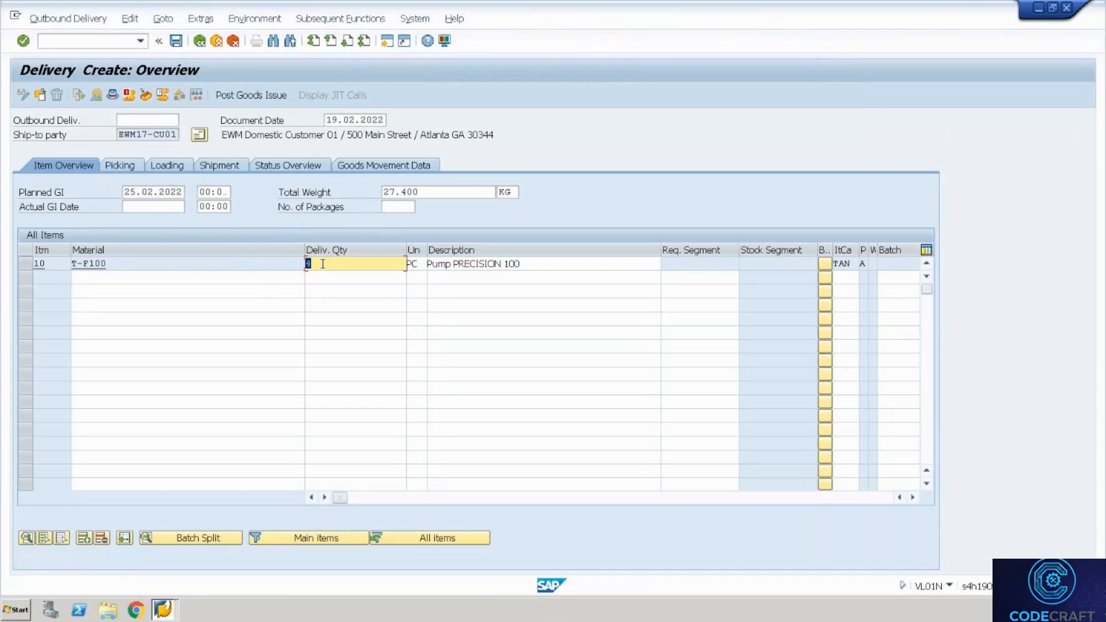
Set the storage location of item 10 to 4000 in the picking data and save the outbound delivery
left_click(134, 165)
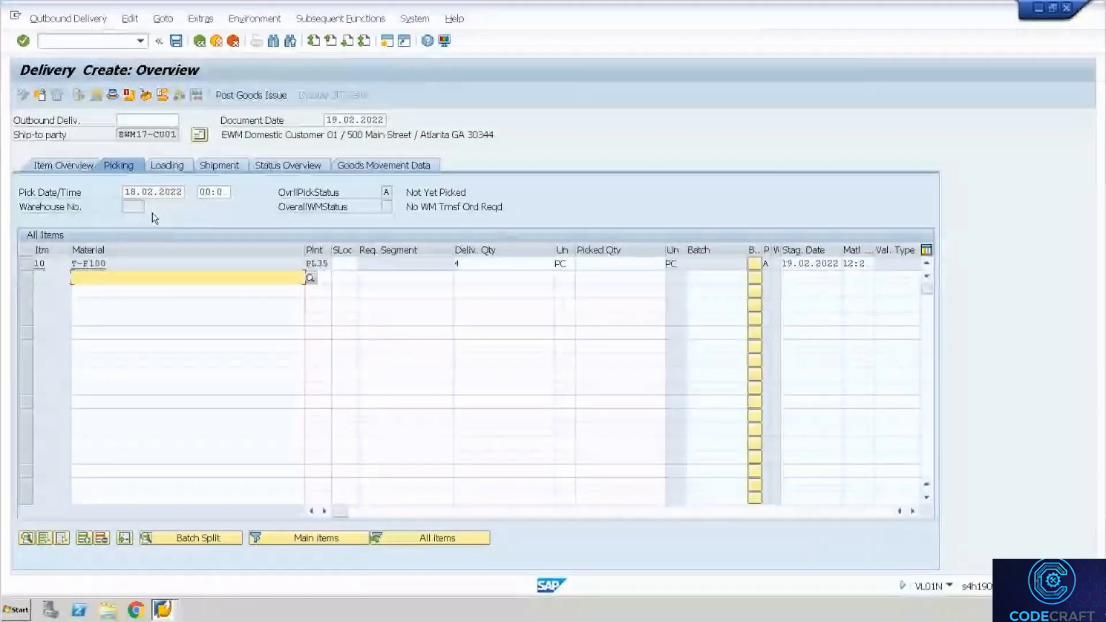
left_click(335, 263)
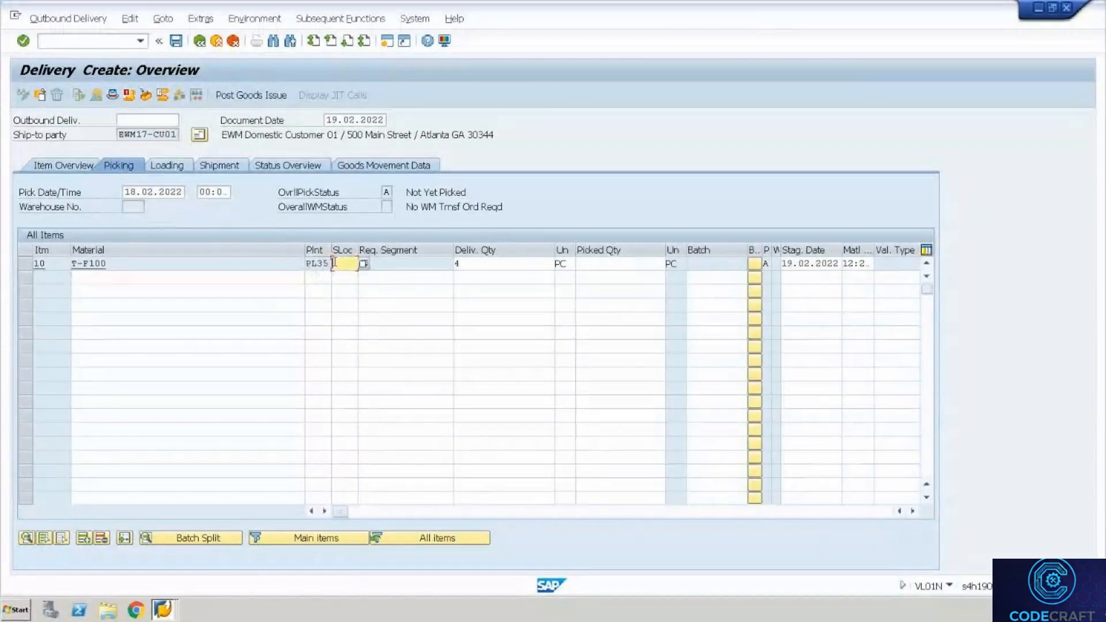
type("1000")
key("Return")
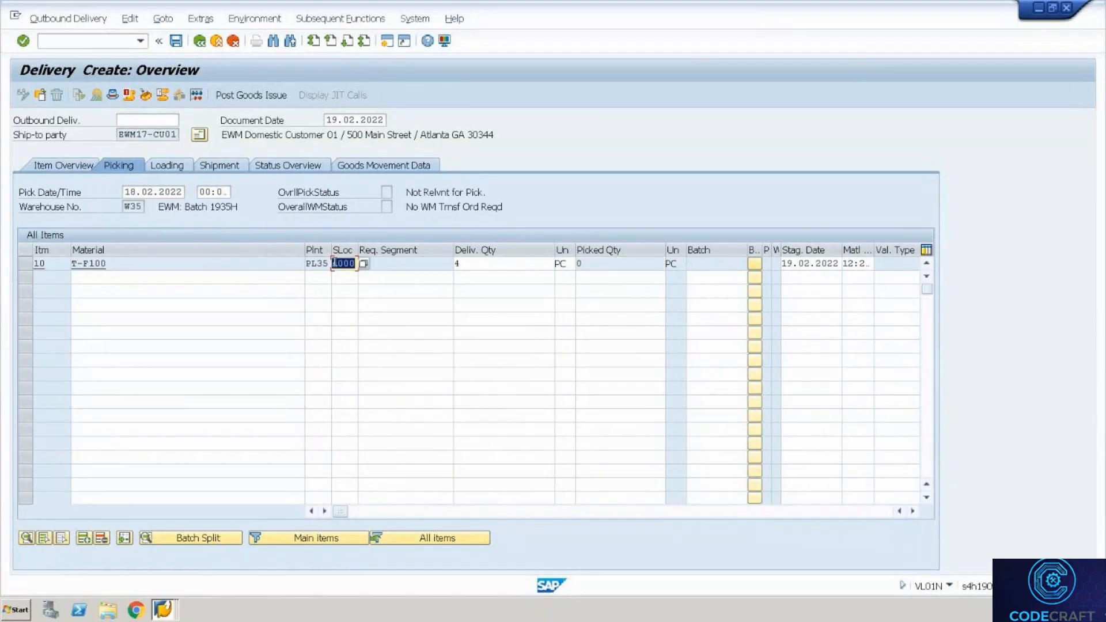
type("4")
left_click(176, 42)
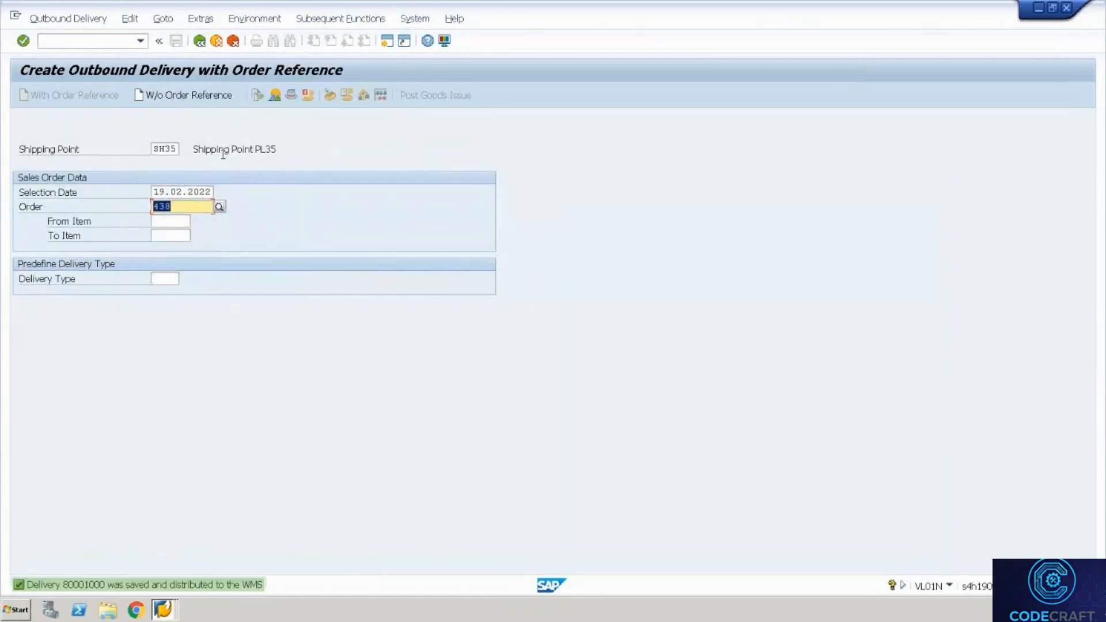
Display the saved outbound delivery and copy its delivery number
left_click(86, 20)
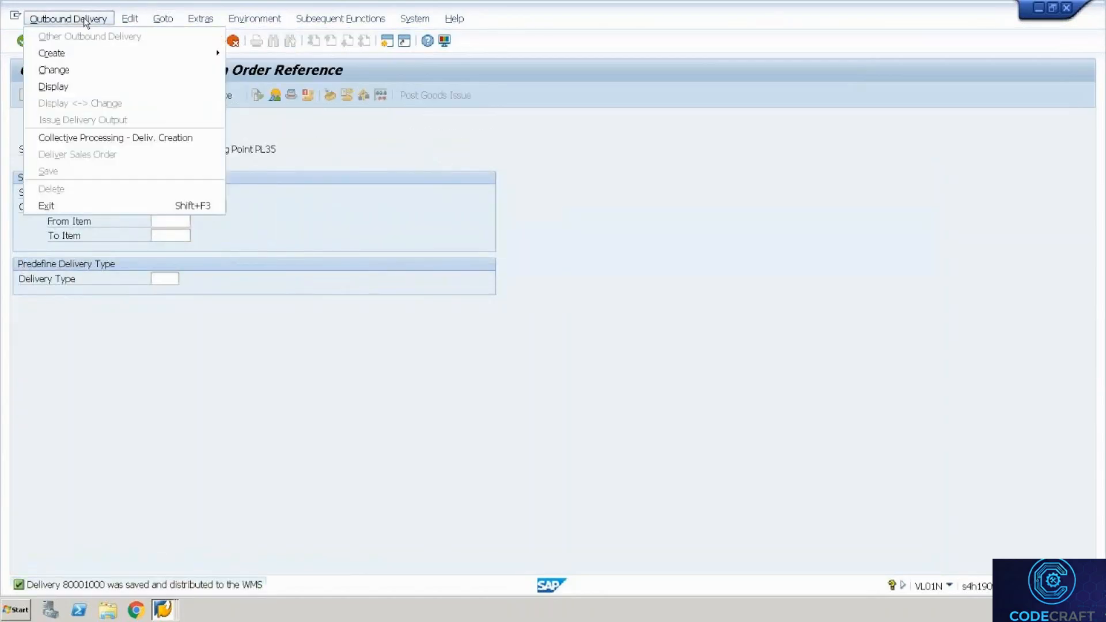
left_click(90, 86)
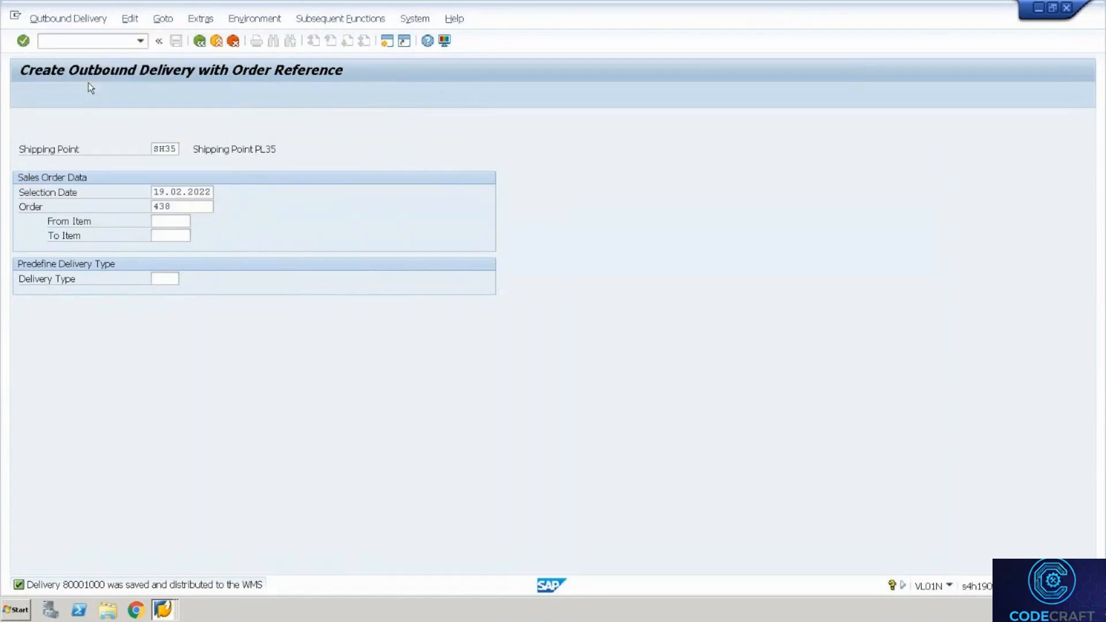
key("Return")
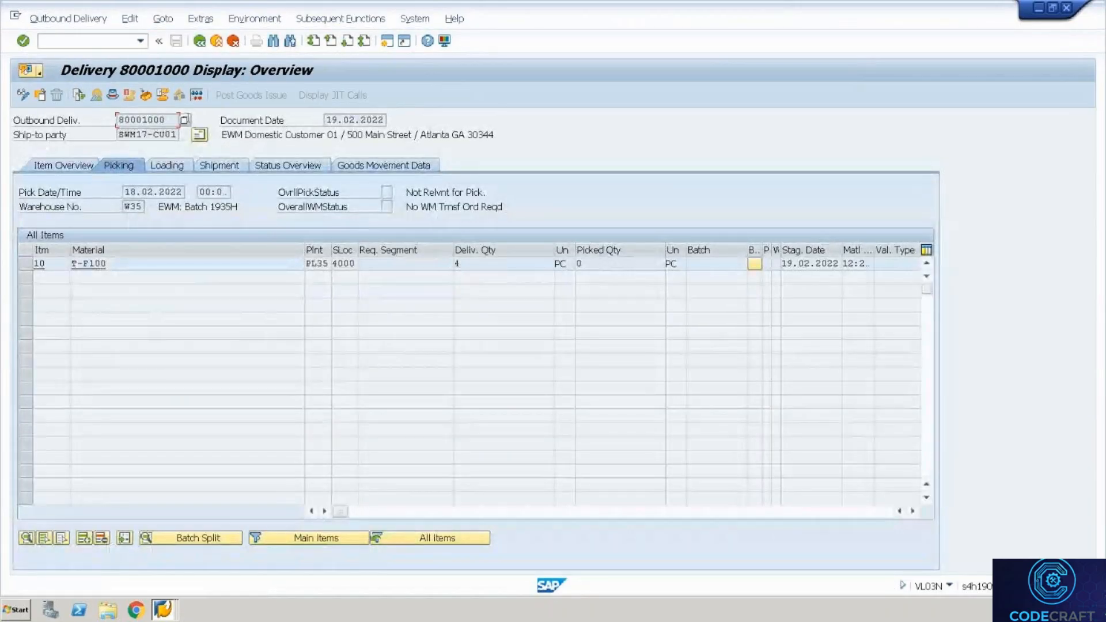
left_click_drag(169, 123, 100, 119)
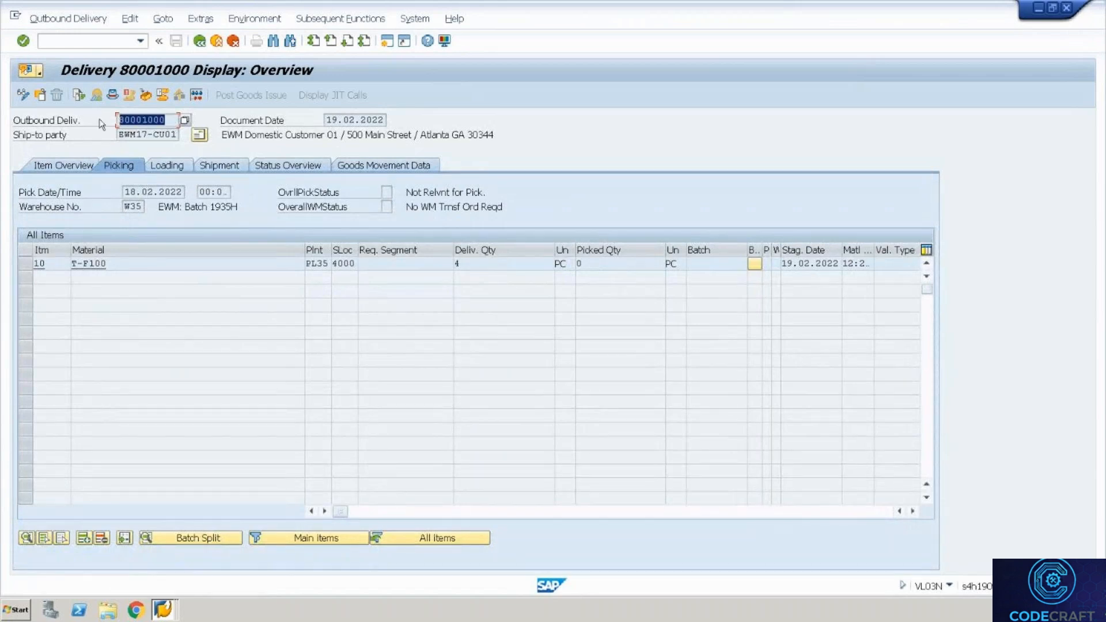
key("ctrl+c")
Start transaction /SCWM/PRDO in a new session and find the outbound delivery order by the copied delivery number
left_click(92, 46)
type("/o")
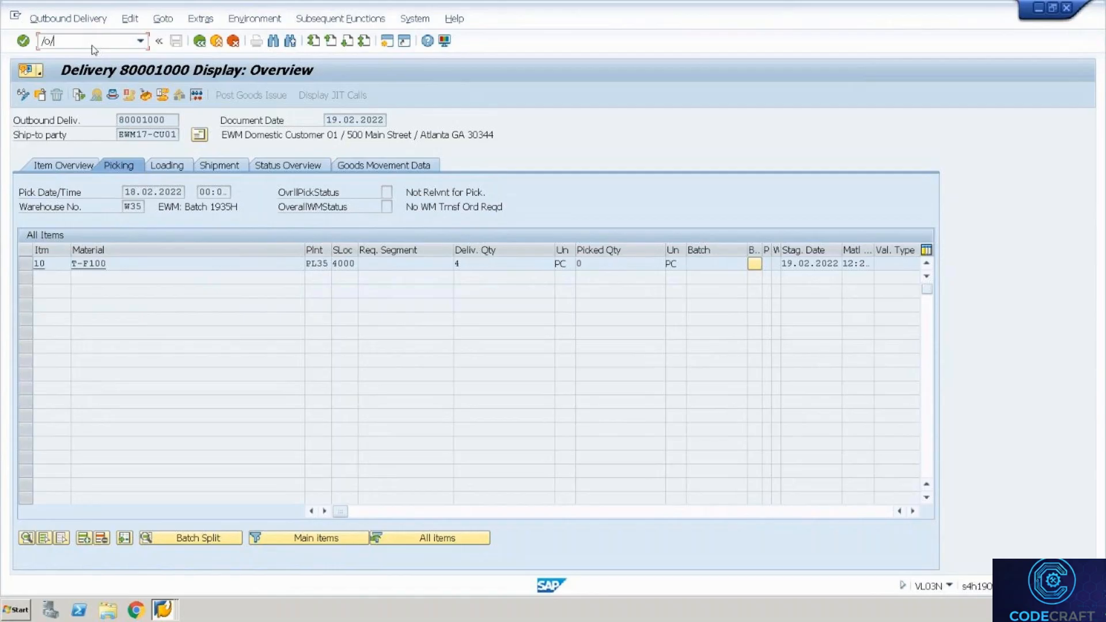
type("/scwm/prdo")
key("Return")
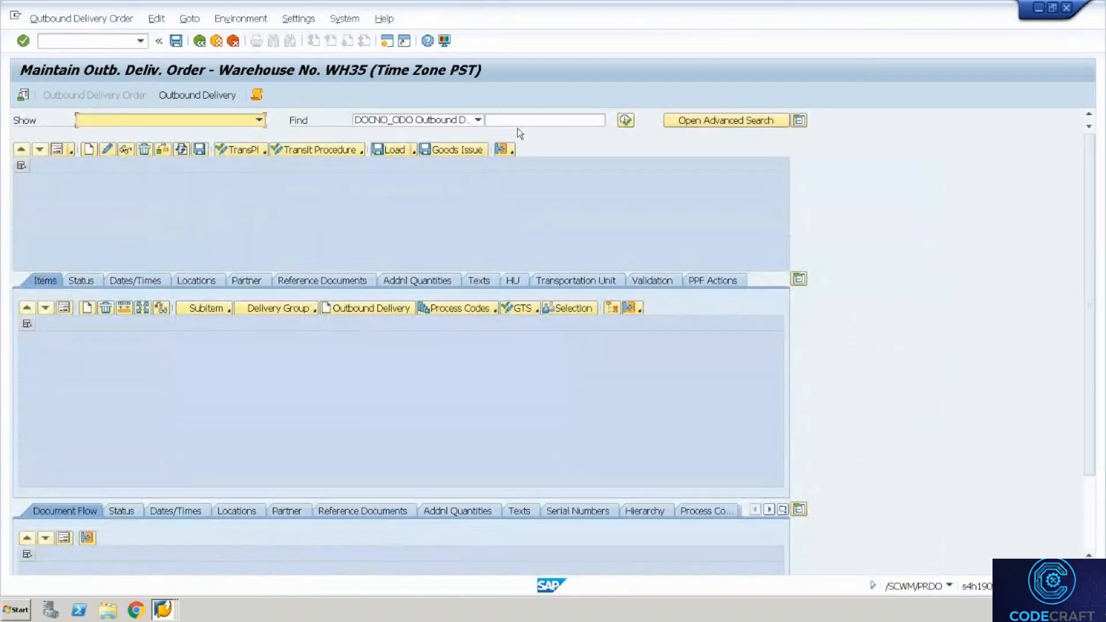
left_click(519, 121)
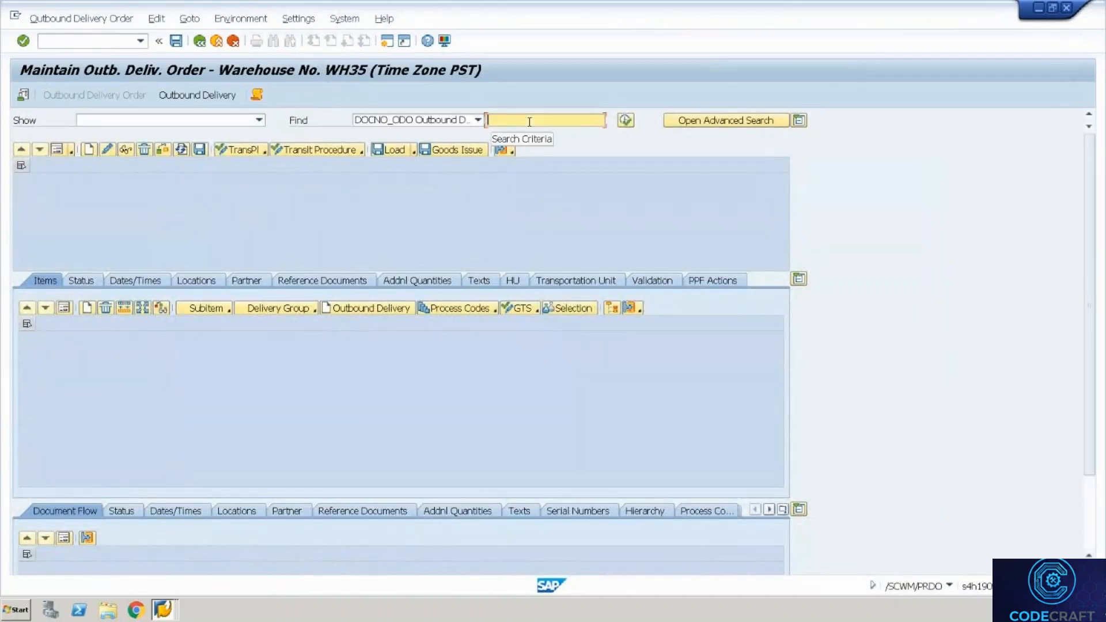
type("80001000")
left_click(626, 121)
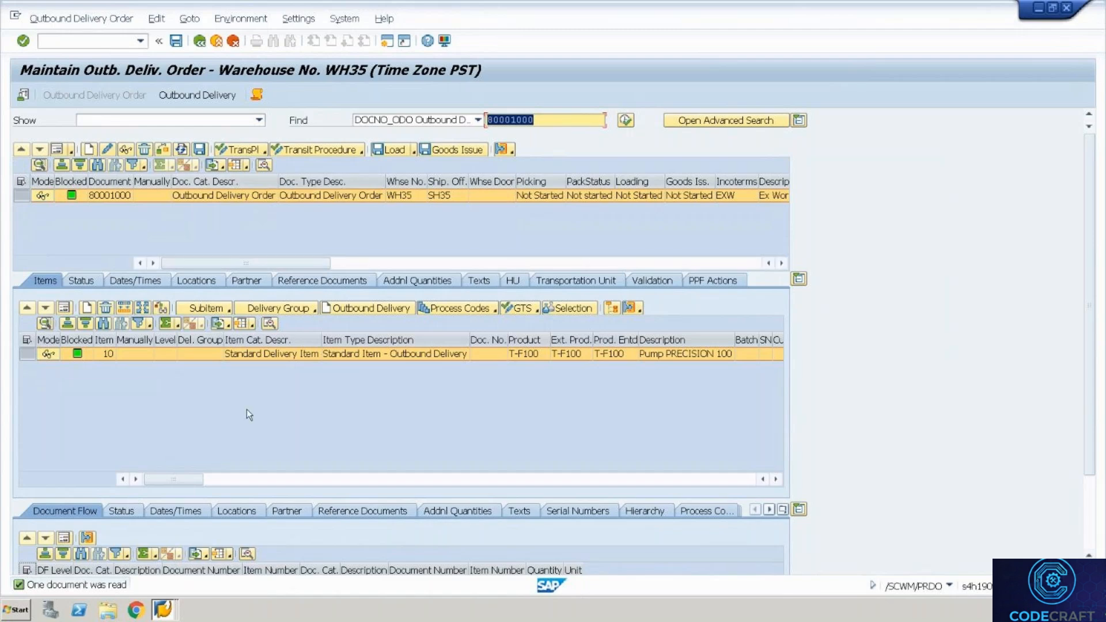
Check the outbound delivery order's follow-on functions, and view outbound delivery maintenance before returning to outbound delivery order maintenance
key("ctrl+alt+Break")
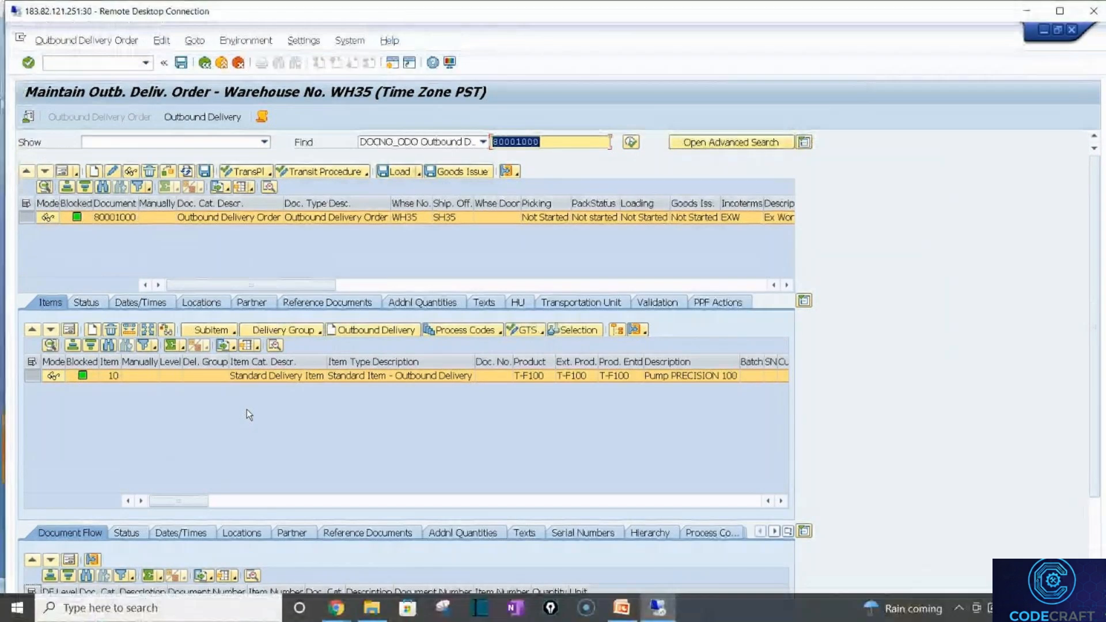
double_click(324, 15)
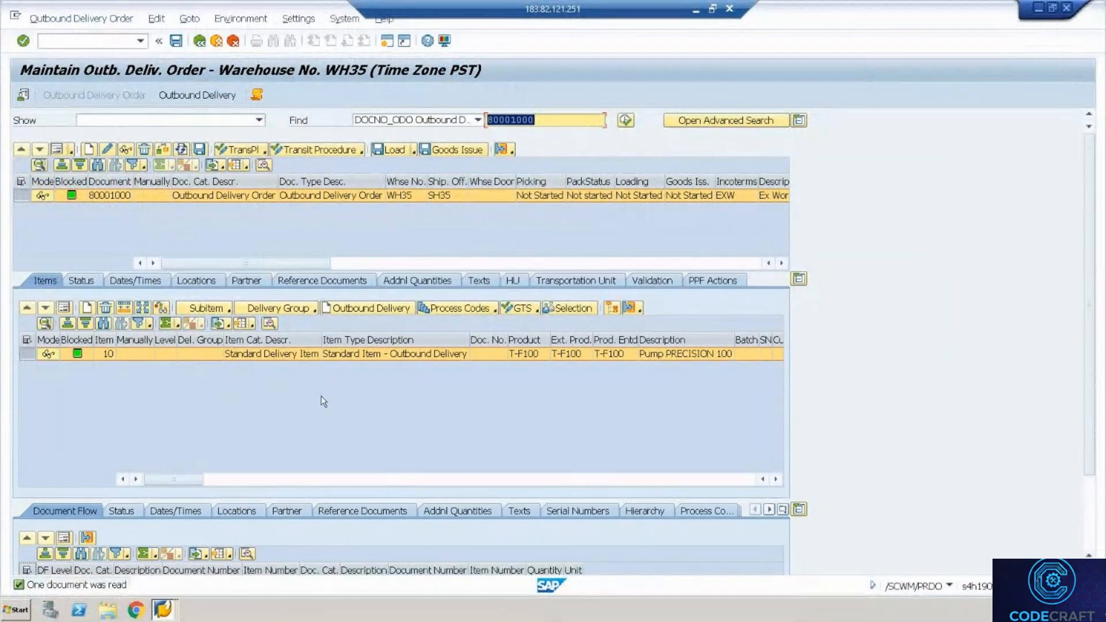
left_click(96, 22)
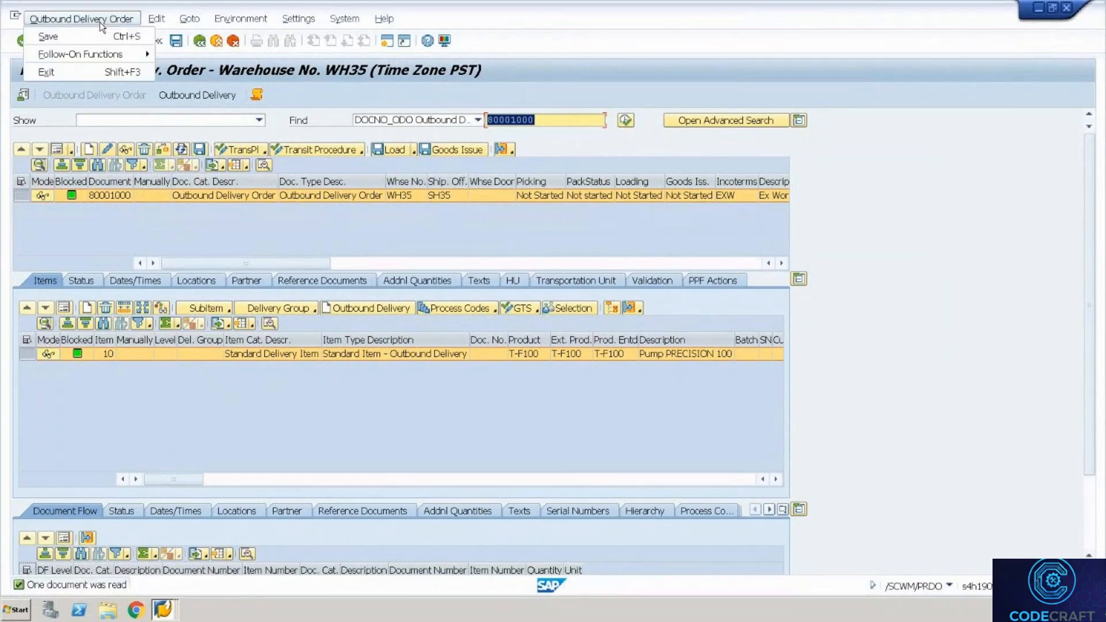
mouse_move(144, 54)
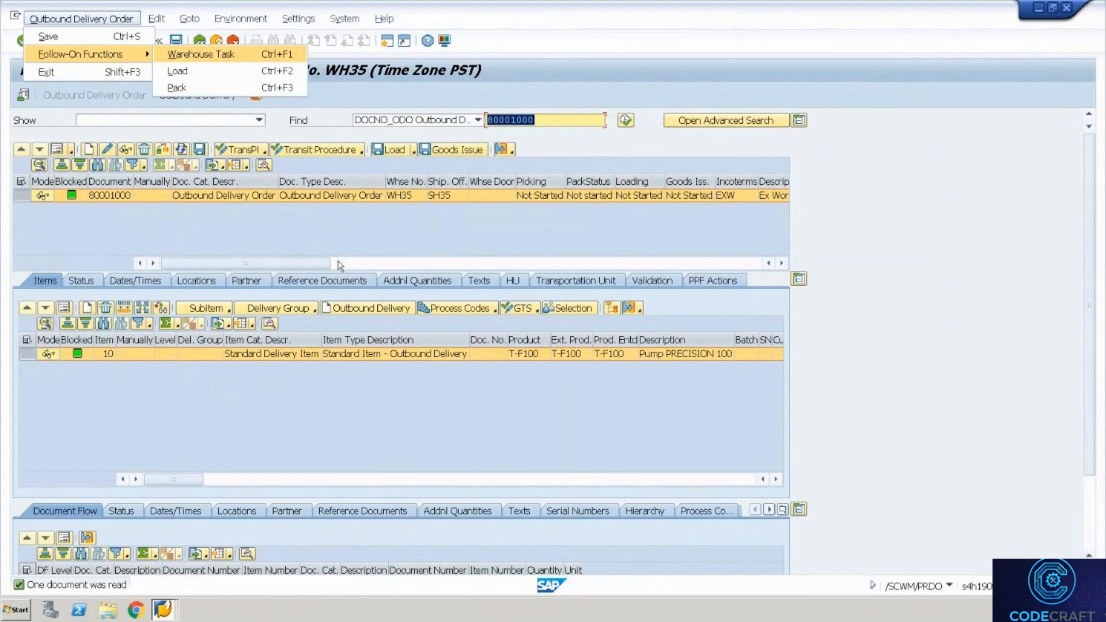
left_click(288, 166)
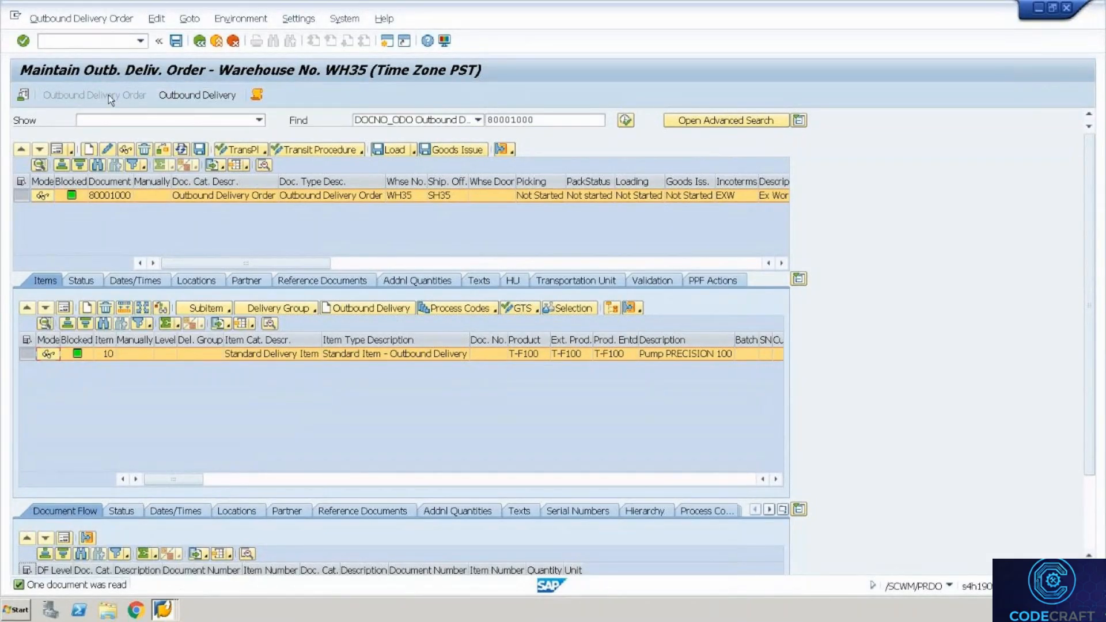
left_click(210, 97)
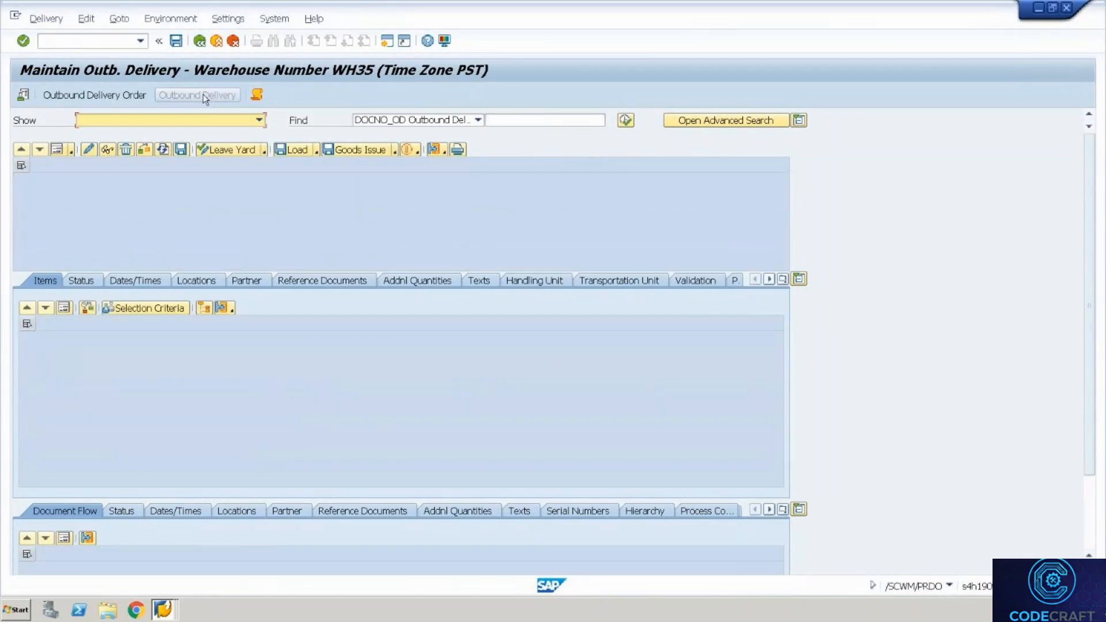
left_click(118, 95)
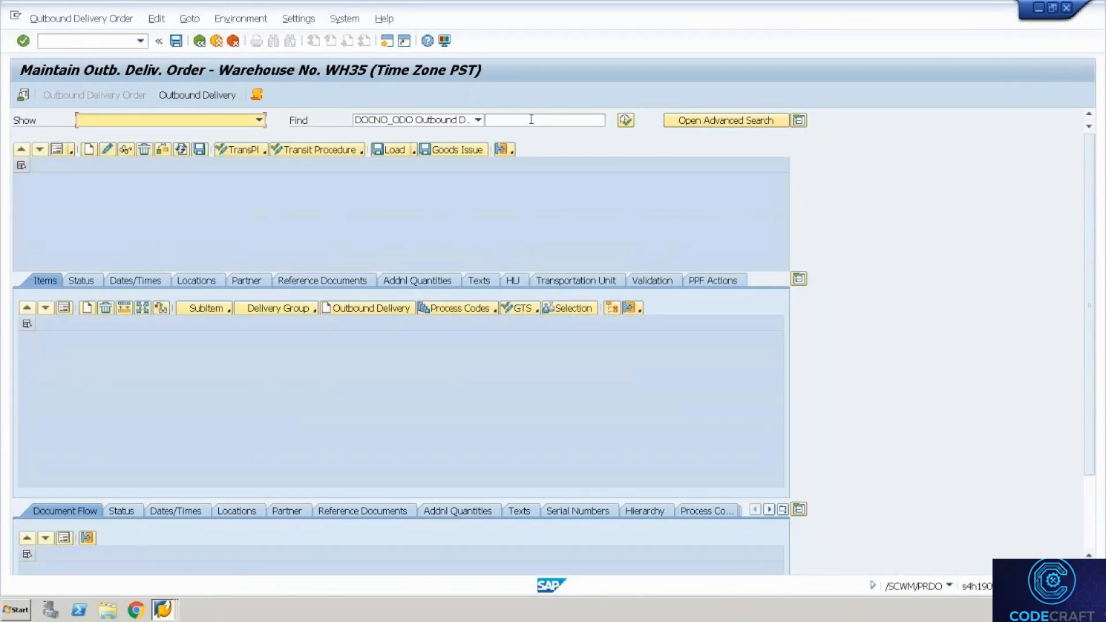
Enter the delivery number as the outbound delivery order search value and check the delivery's picking data in the other session
left_click(531, 119)
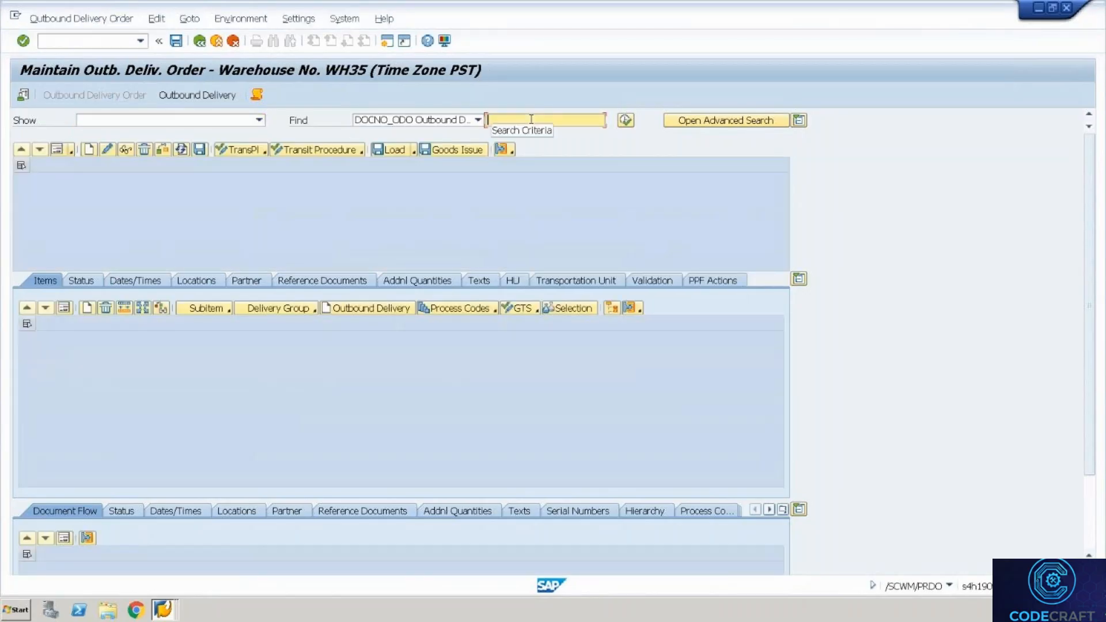
type("80001000")
key("Return")
key("alt+Tab")
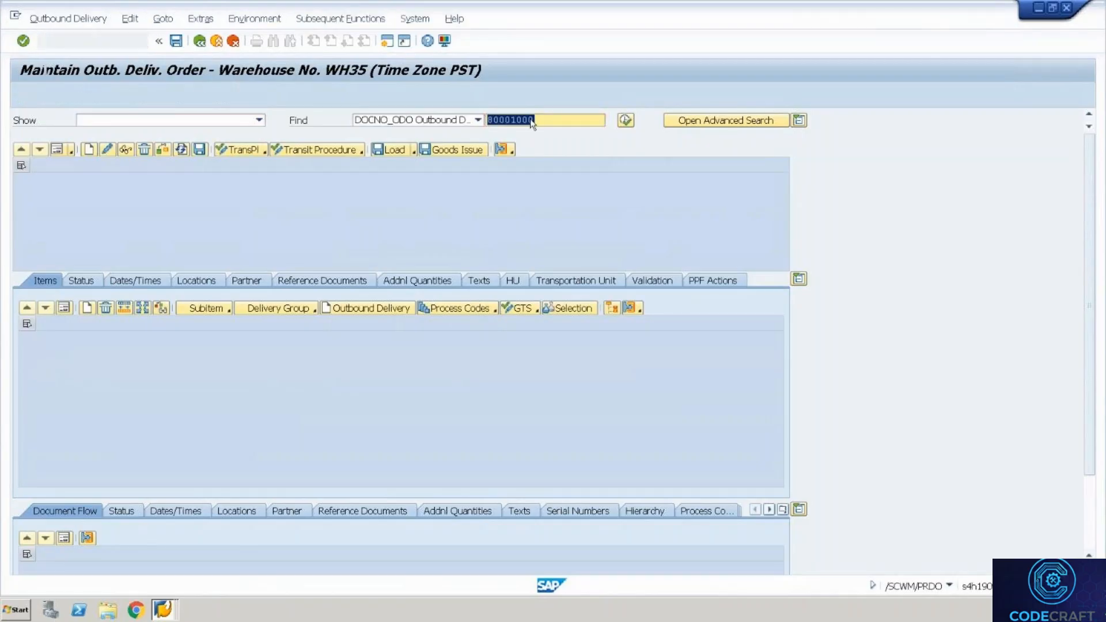
key("alt+Tab")
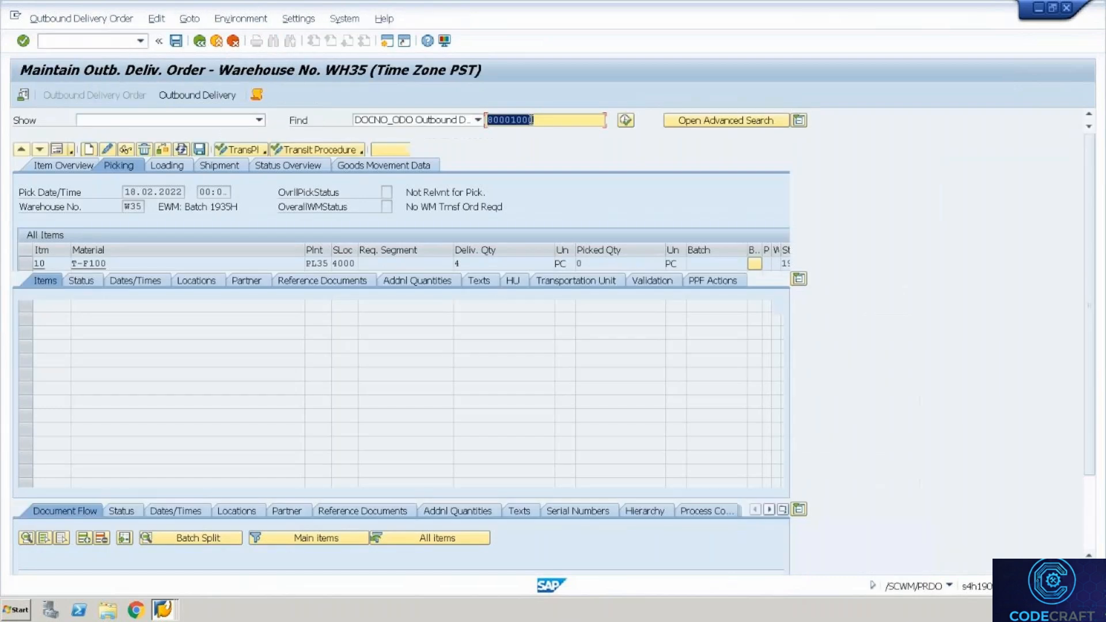
Switch to the 1935H Warehouse Datasheet in Chrome and open its Unit 5 sheet
key("ctrl+alt+Break")
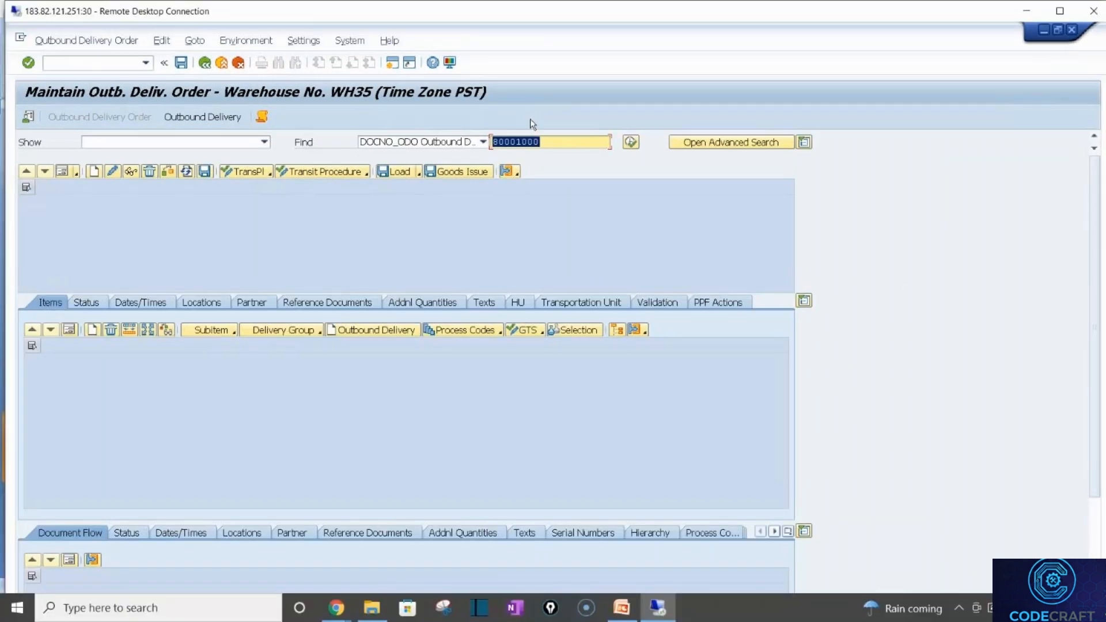
left_click(336, 607)
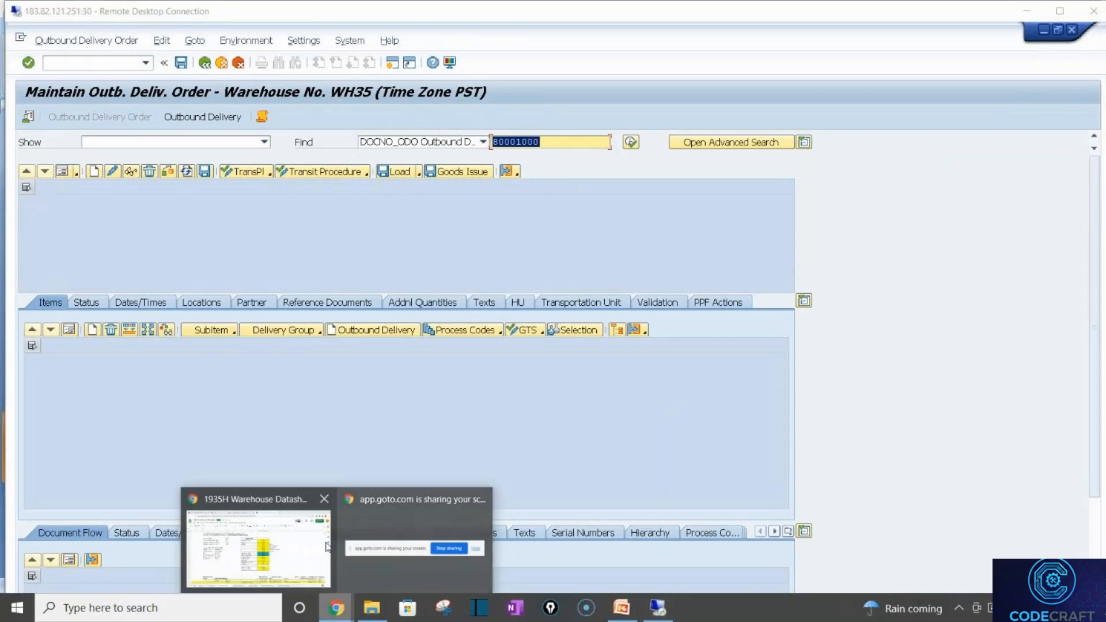
left_click(276, 523)
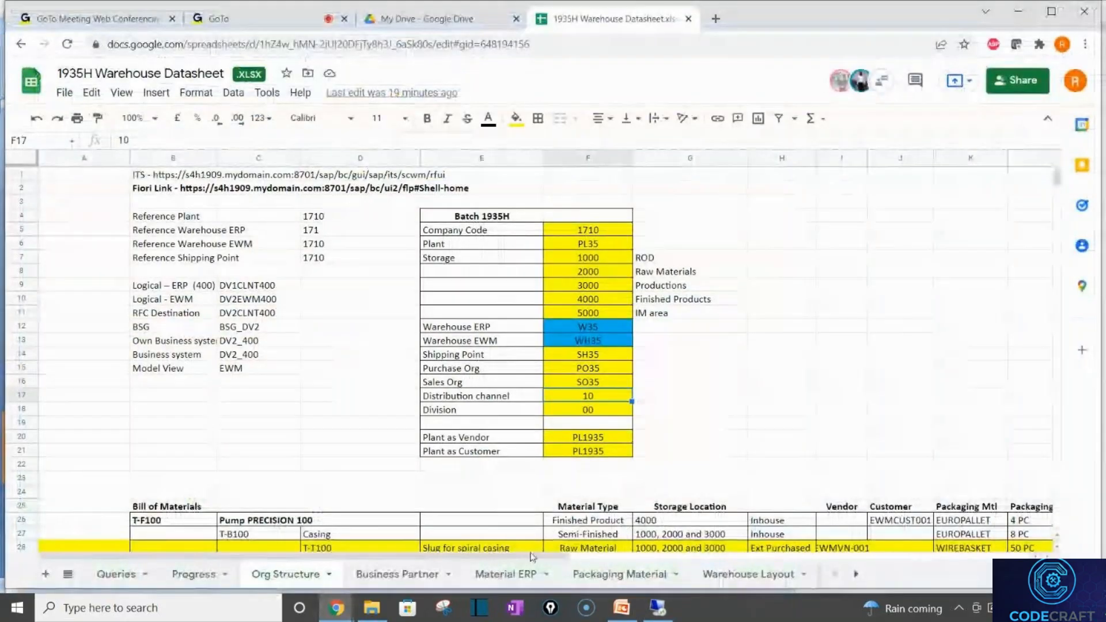
left_click(856, 575)
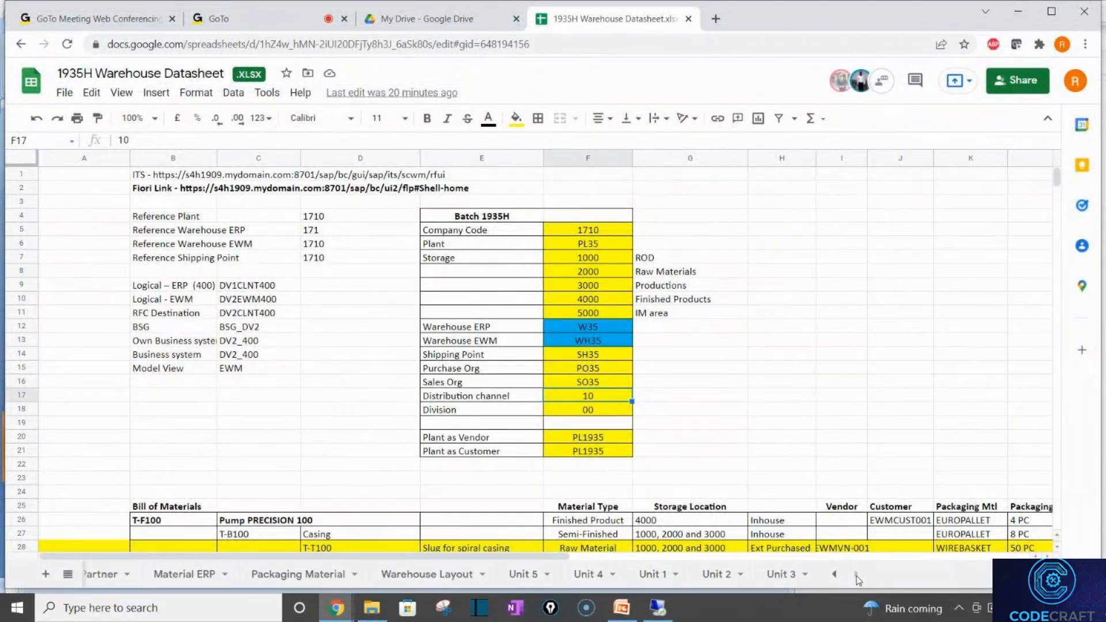
left_click(525, 573)
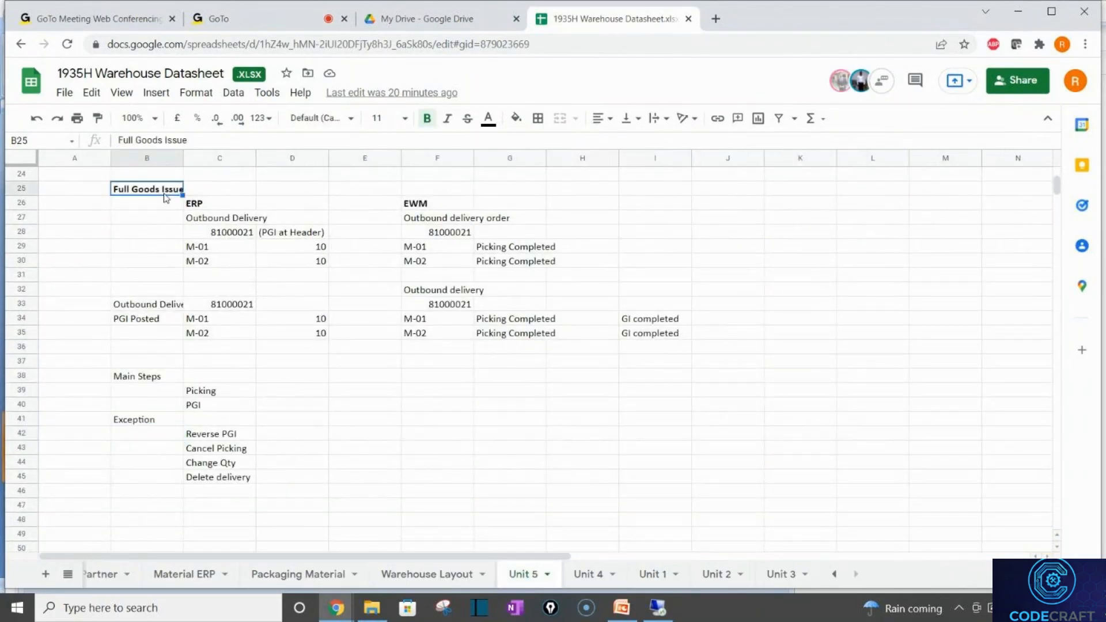
Highlight the Full Goods Issue example comparing the ERP and EWM documents, range B25:I35
key("shift+Right")
key("shift+Down")
key("shift+Down")
key("shift+Down")
key("shift+Down")
key("shift+Down")
key("shift+Down")
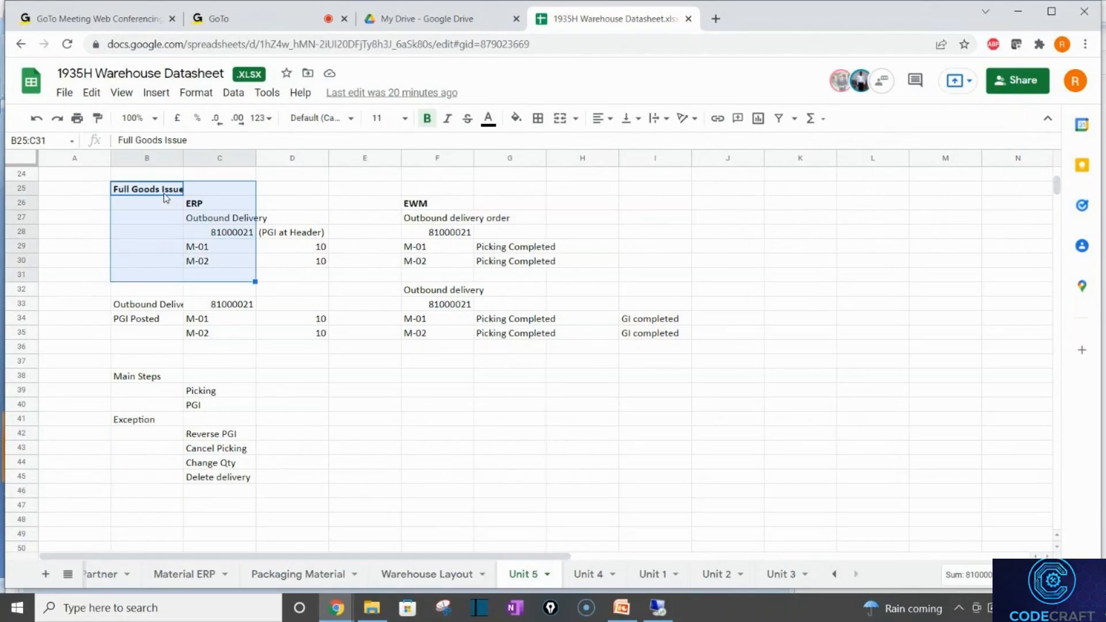
key("shift+Right")
key("shift+Right")
key("shift+Right")
key("shift+Right")
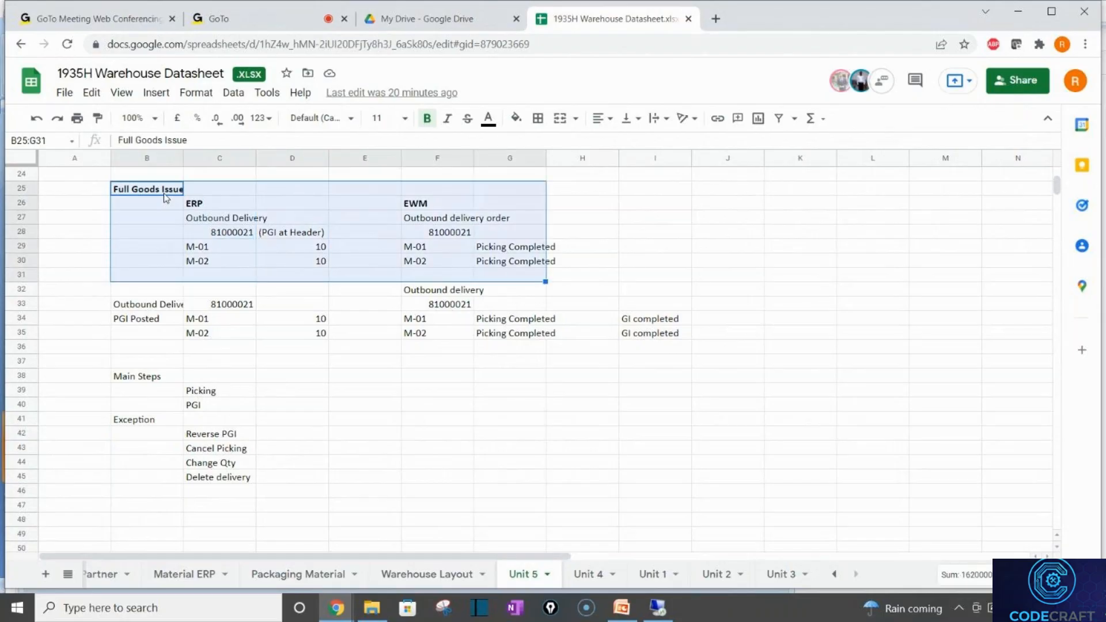
key("shift+Down")
key("shift+Right")
key("shift+Down")
key("shift+Right")
key("shift+Down")
key("shift+Down")
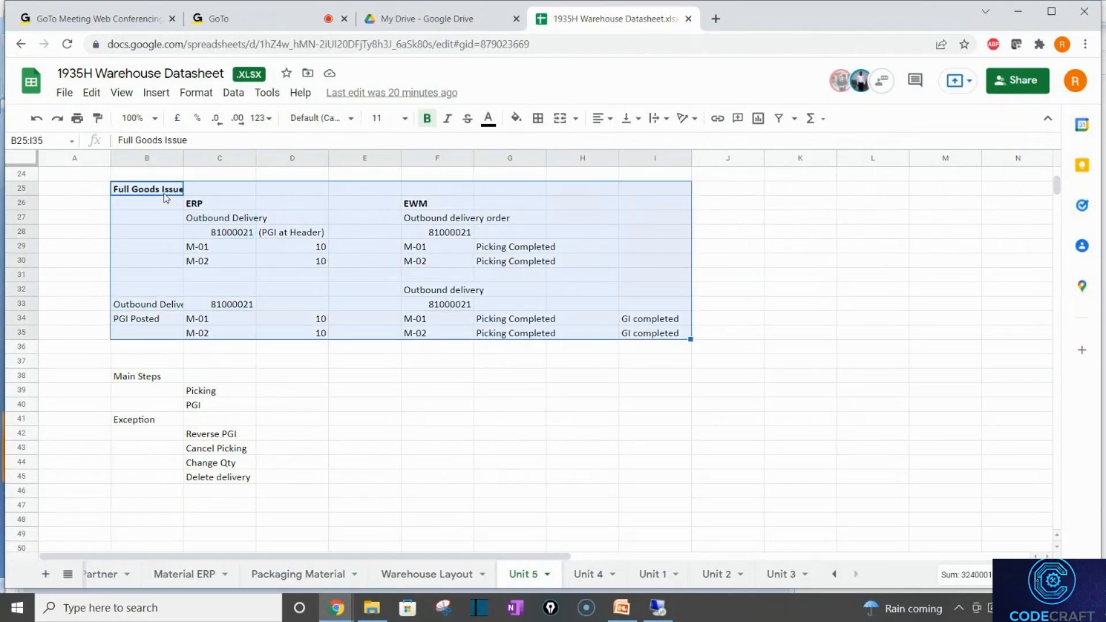
Switch back to SAP, find the outbound delivery order by the entered number and open warehouse task creation for it
left_click(648, 613)
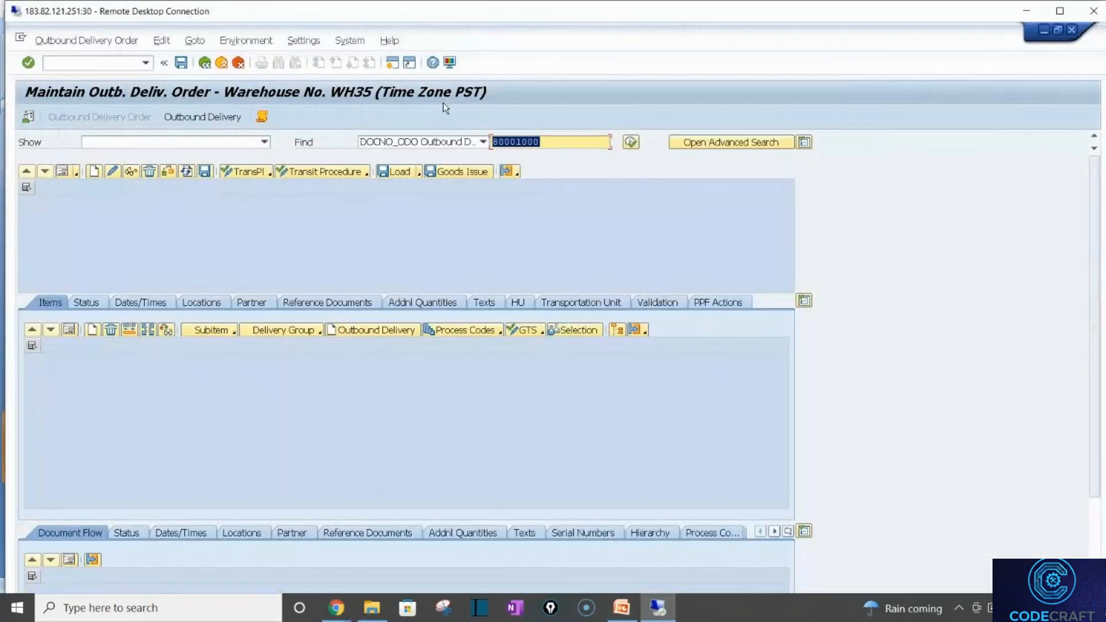
left_click(631, 142)
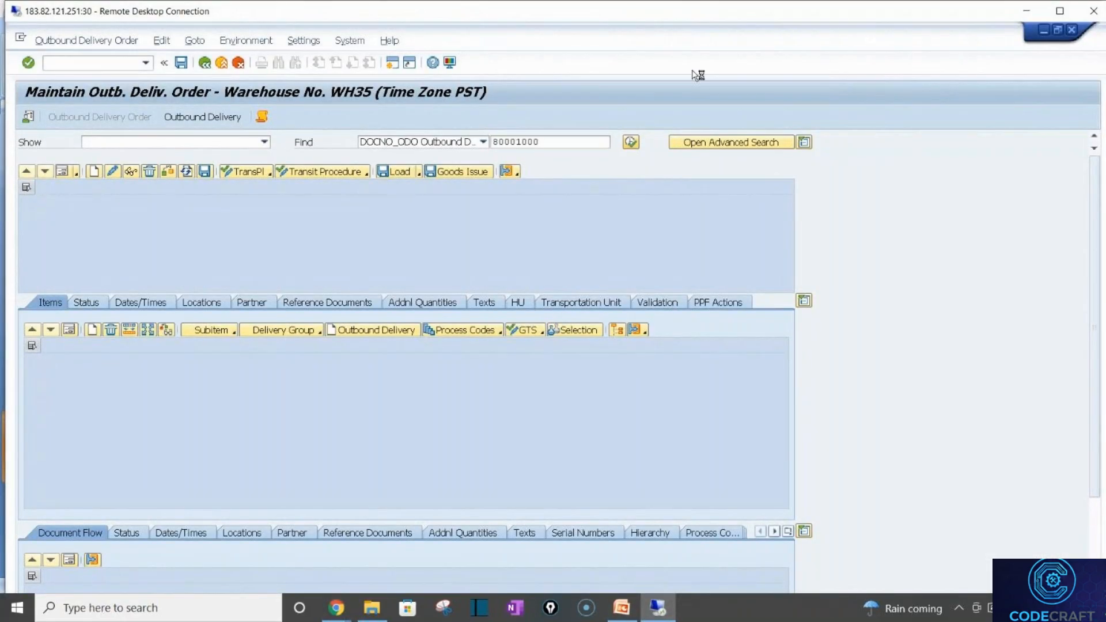
double_click(604, 18)
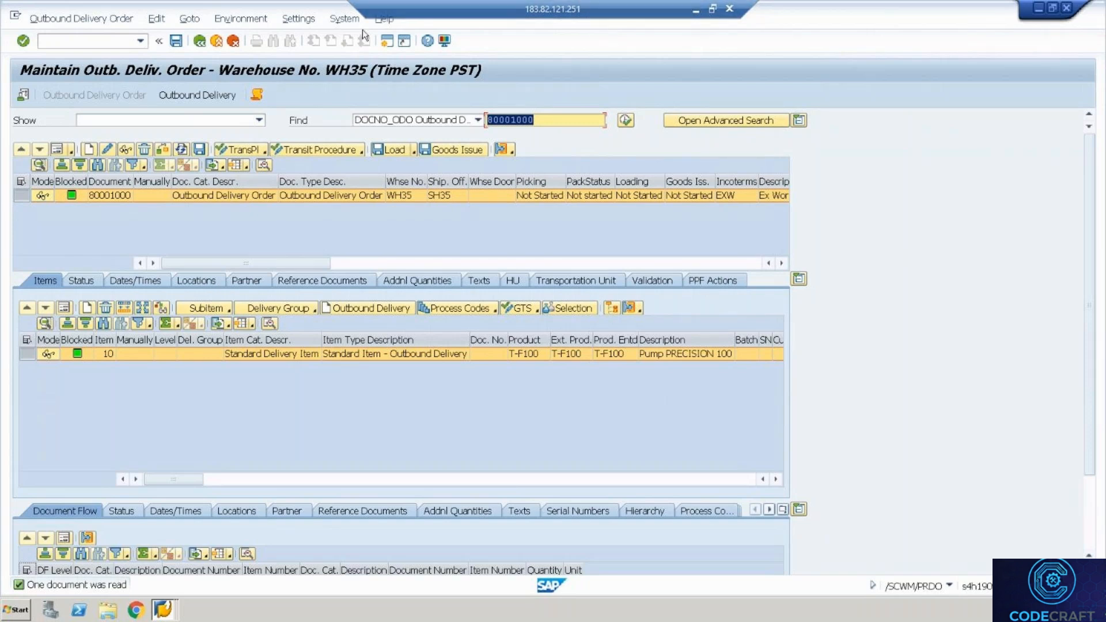
left_click(80, 18)
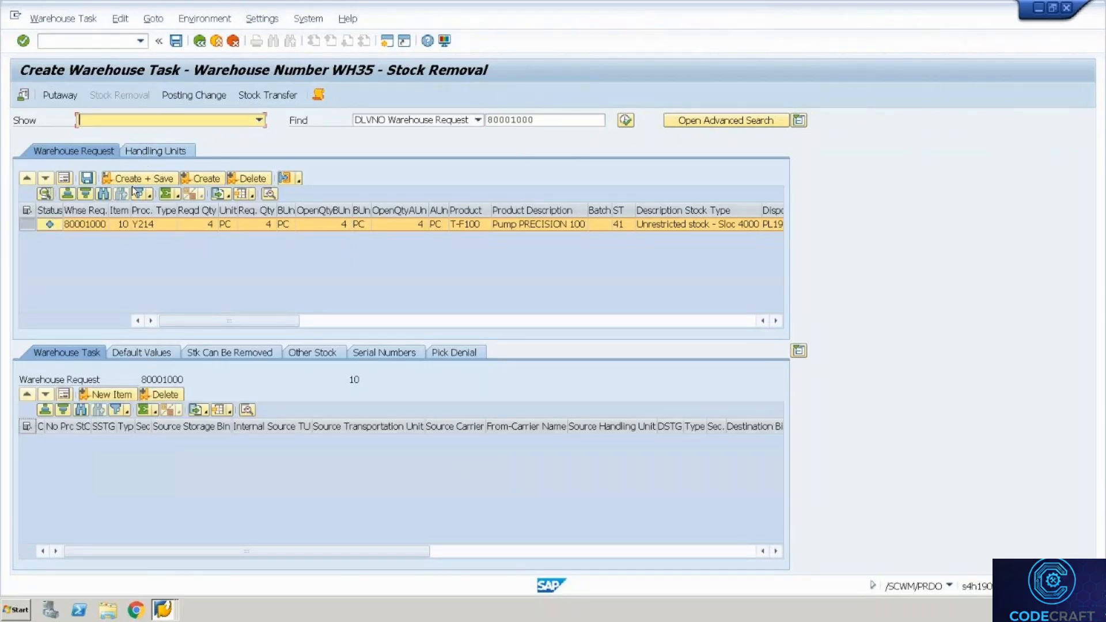
Show the default values for the warehouse request and select the process type Y214 of item 10
left_click(127, 354)
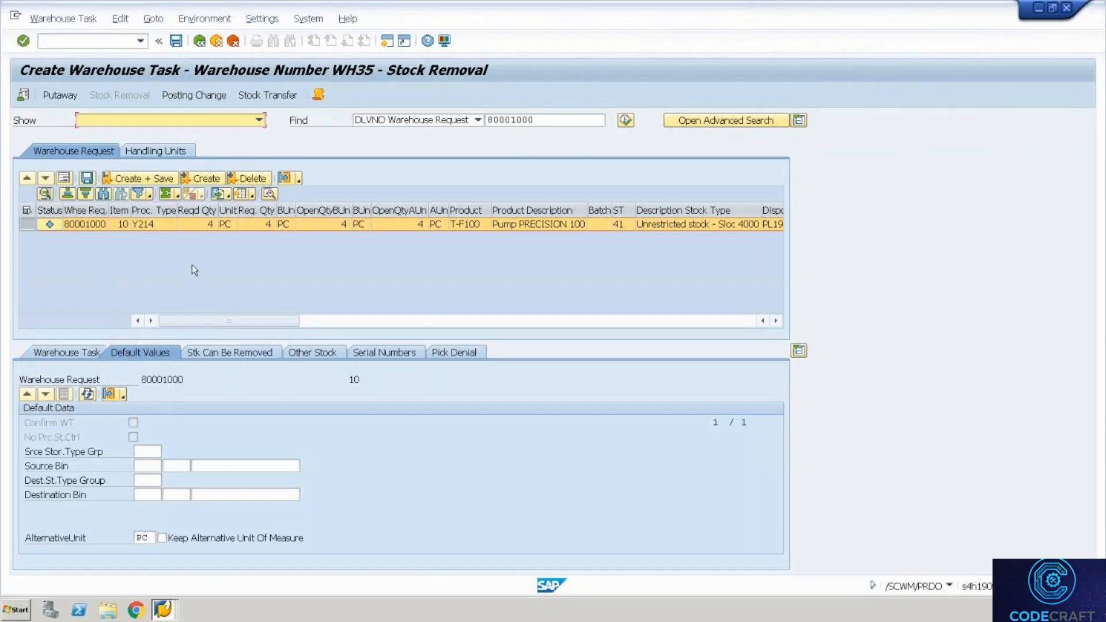
left_click(156, 223)
left_click(156, 223)
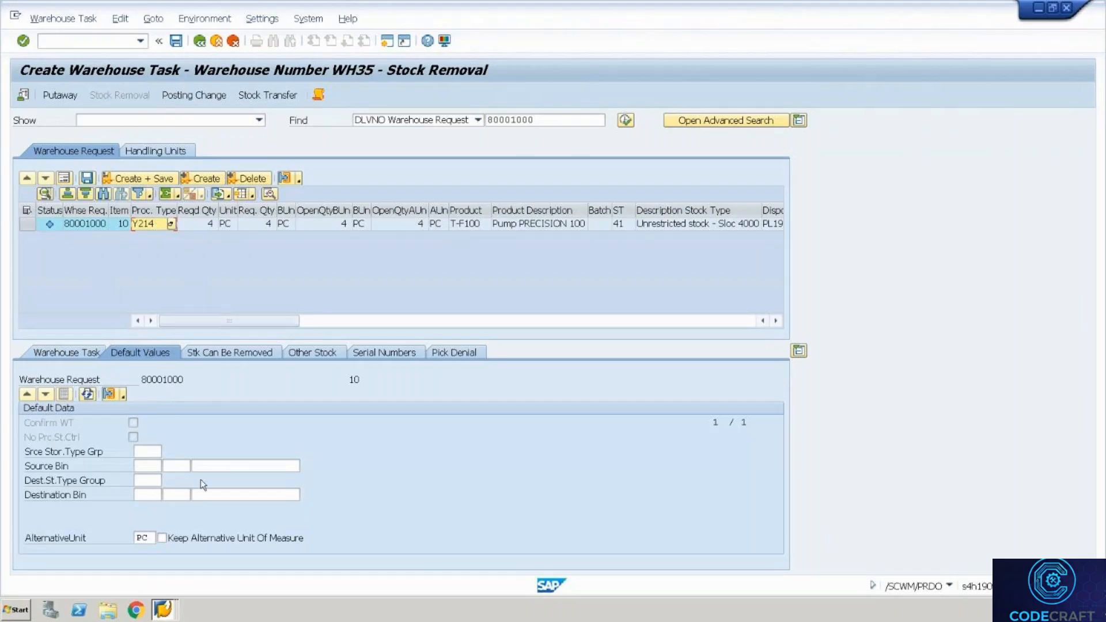
Switch to the 1935H Warehouse Datasheet in Chrome and open its Warehouse Layout sheet
key("ctrl+alt+Break")
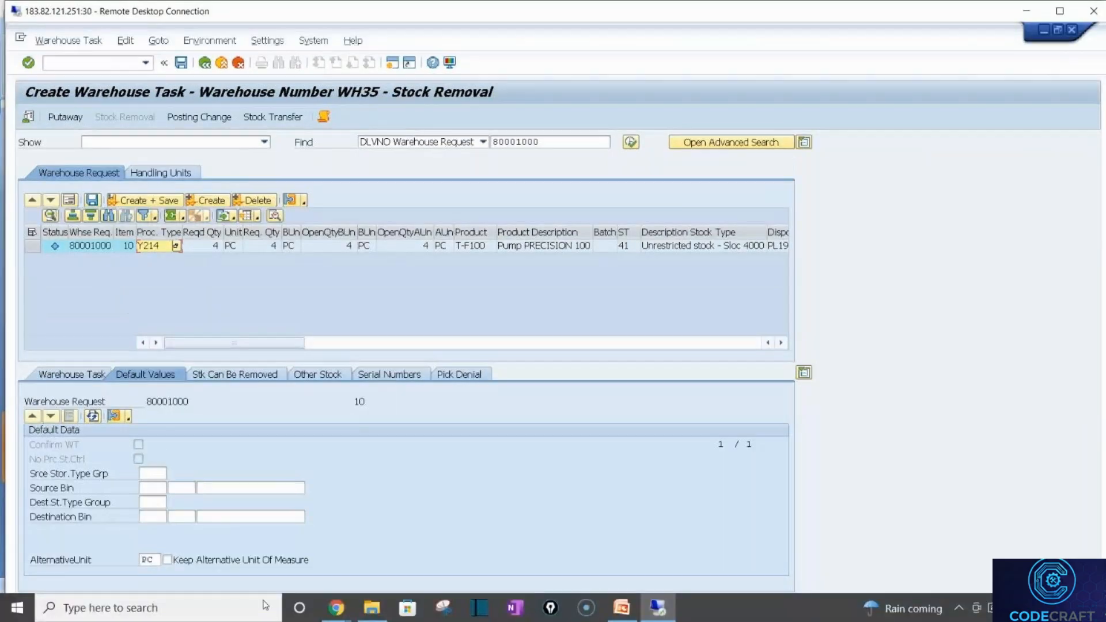
mouse_move(342, 615)
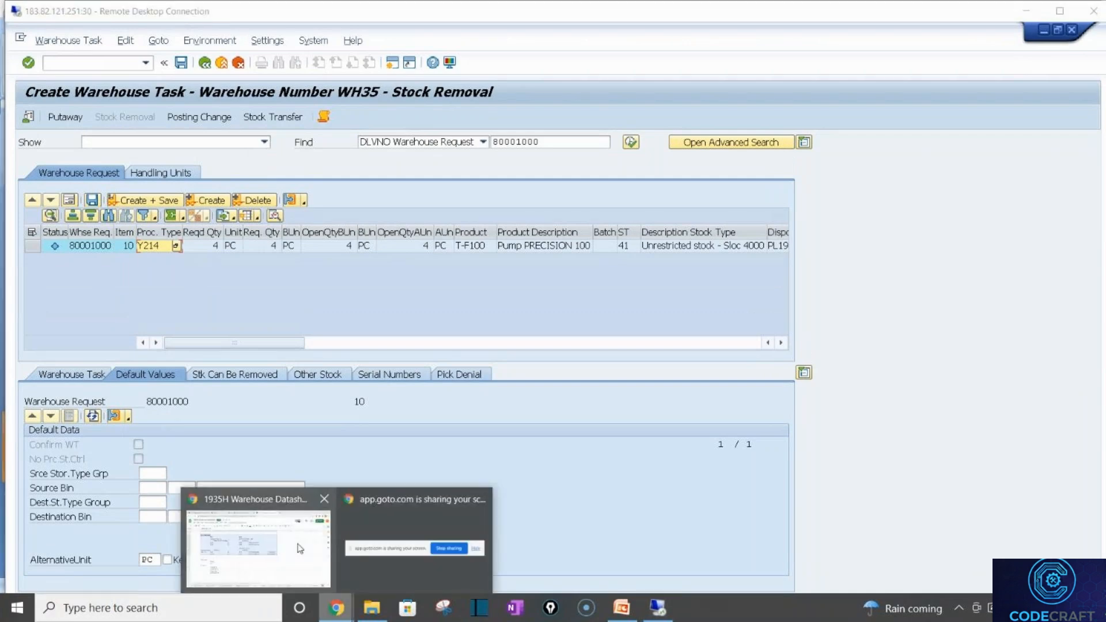
left_click(299, 547)
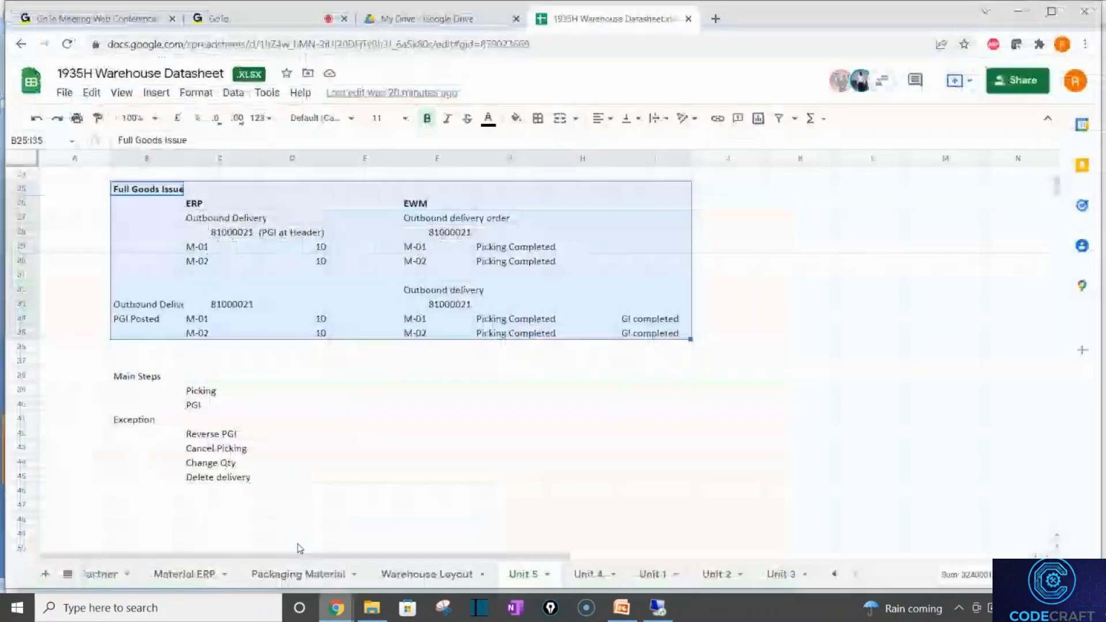
left_click(835, 574)
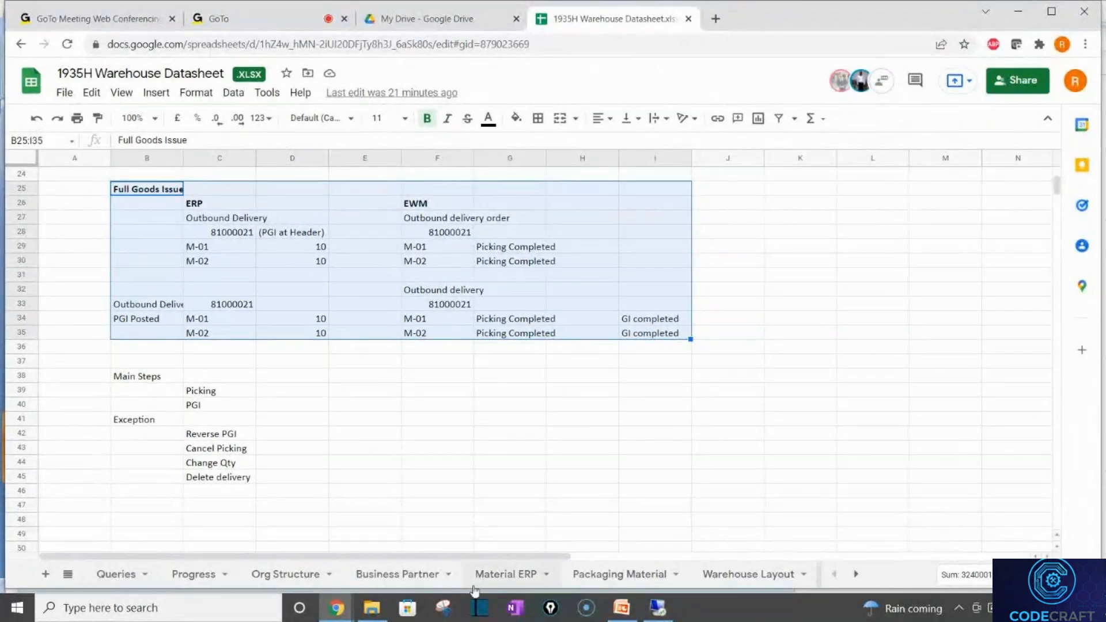
left_click(733, 579)
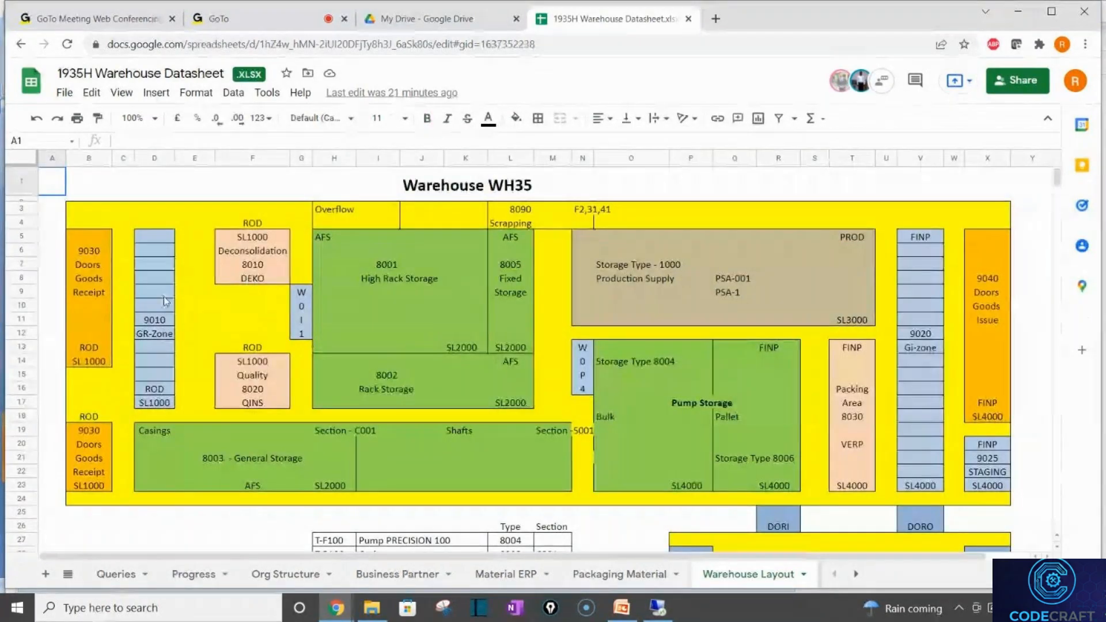
Examine the picking route from pump storage type 8004 to GI zone 9020 in the WH35 layout, and return to SAP
left_click(162, 313)
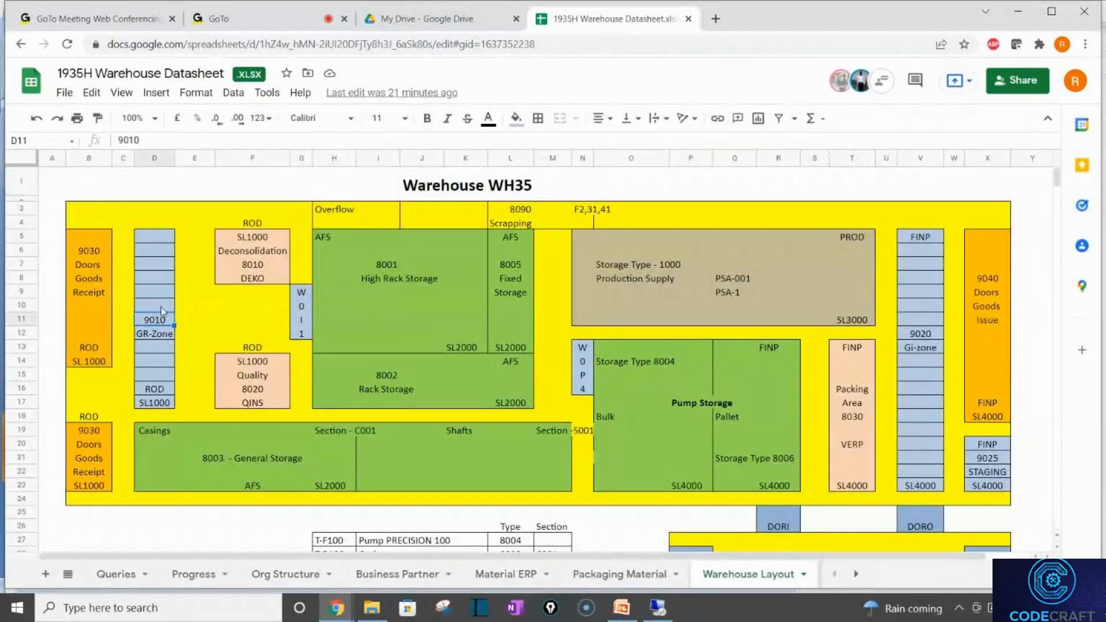
left_click(367, 303)
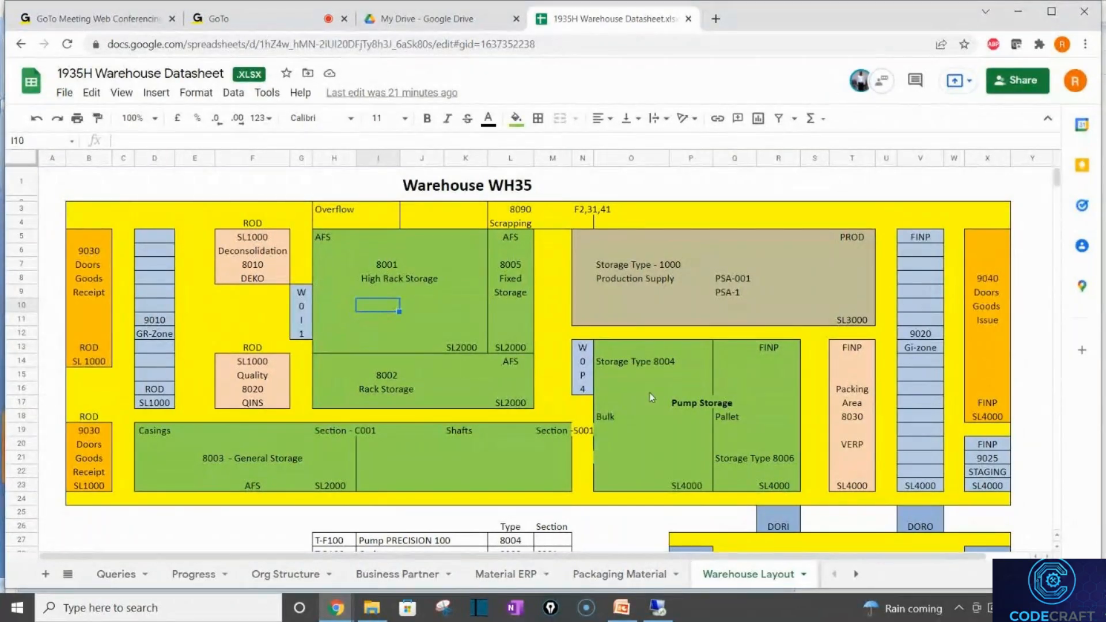
left_click_drag(613, 351, 694, 487)
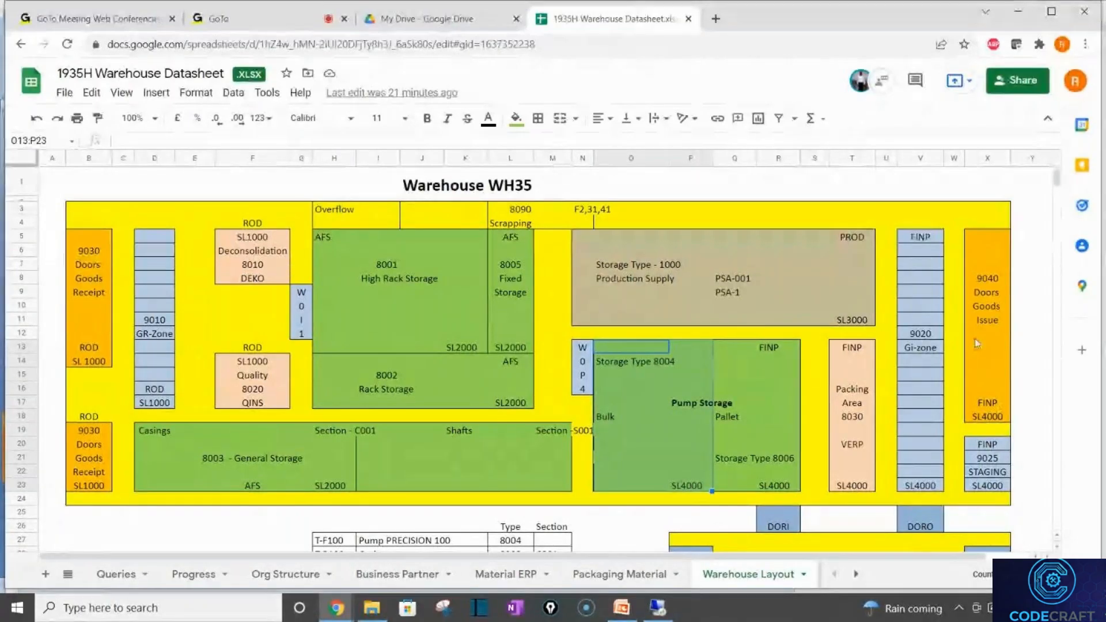
left_click_drag(922, 304, 928, 392)
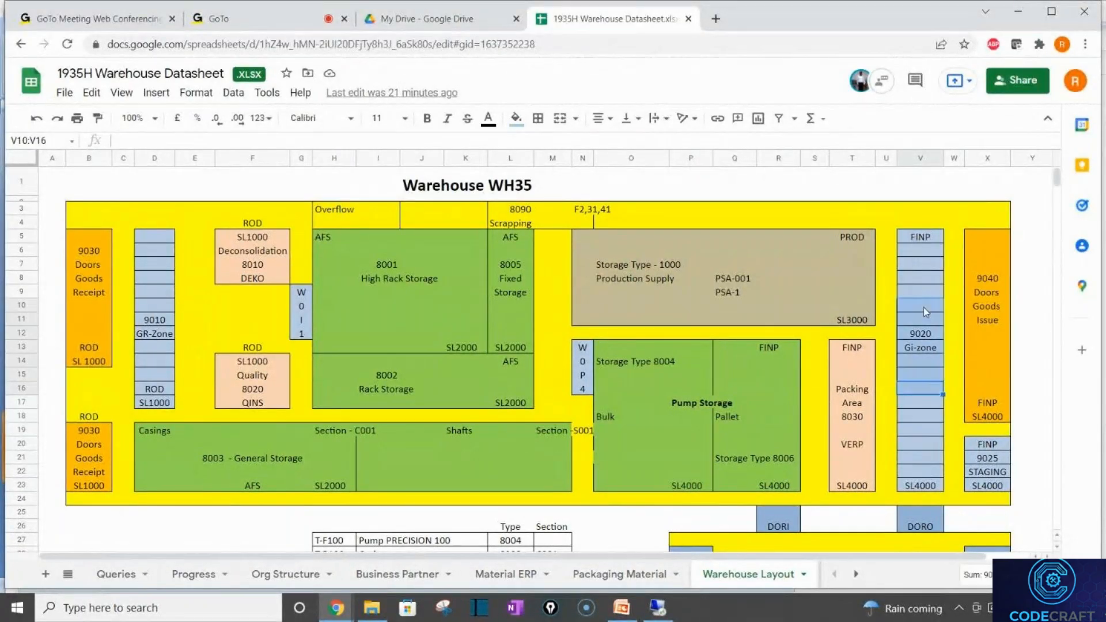
left_click(919, 322)
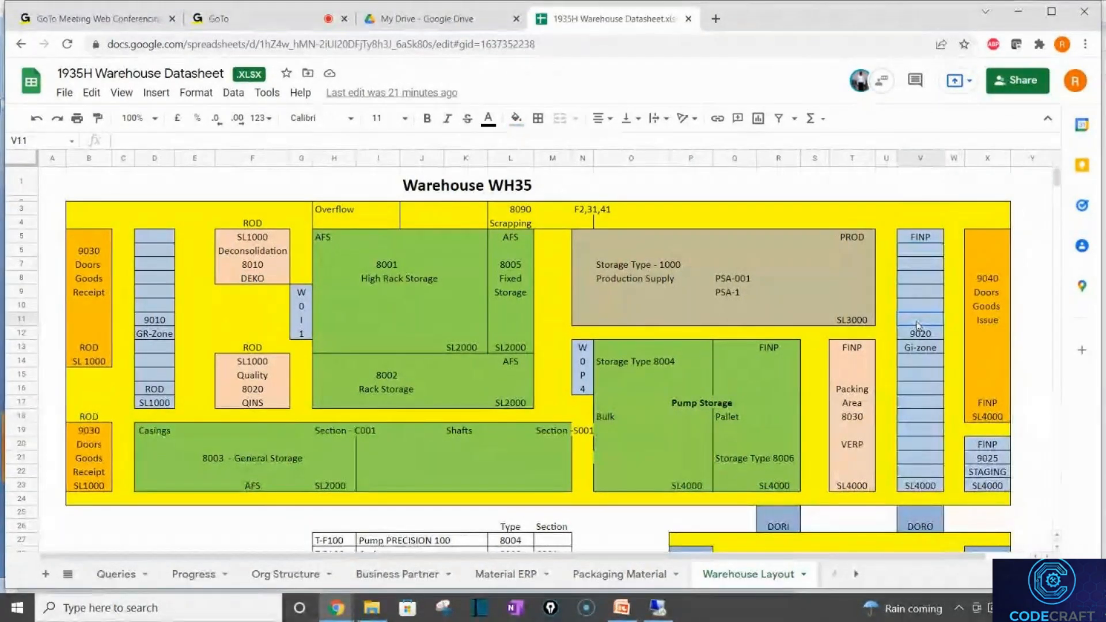
left_click(937, 363)
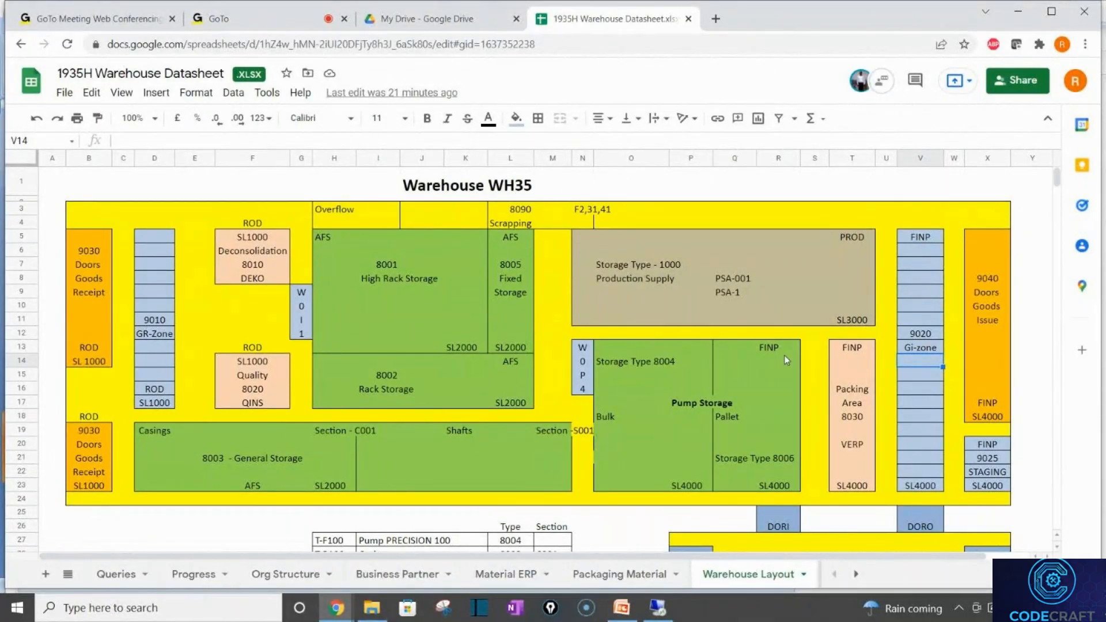
left_click(770, 389)
left_click(634, 384)
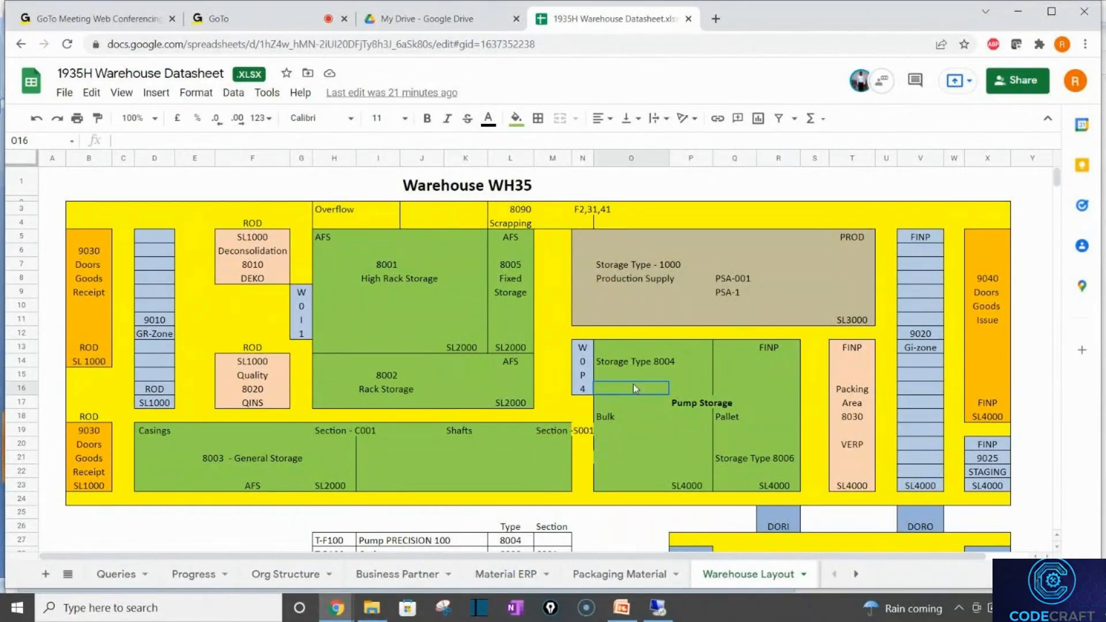
left_click(936, 349)
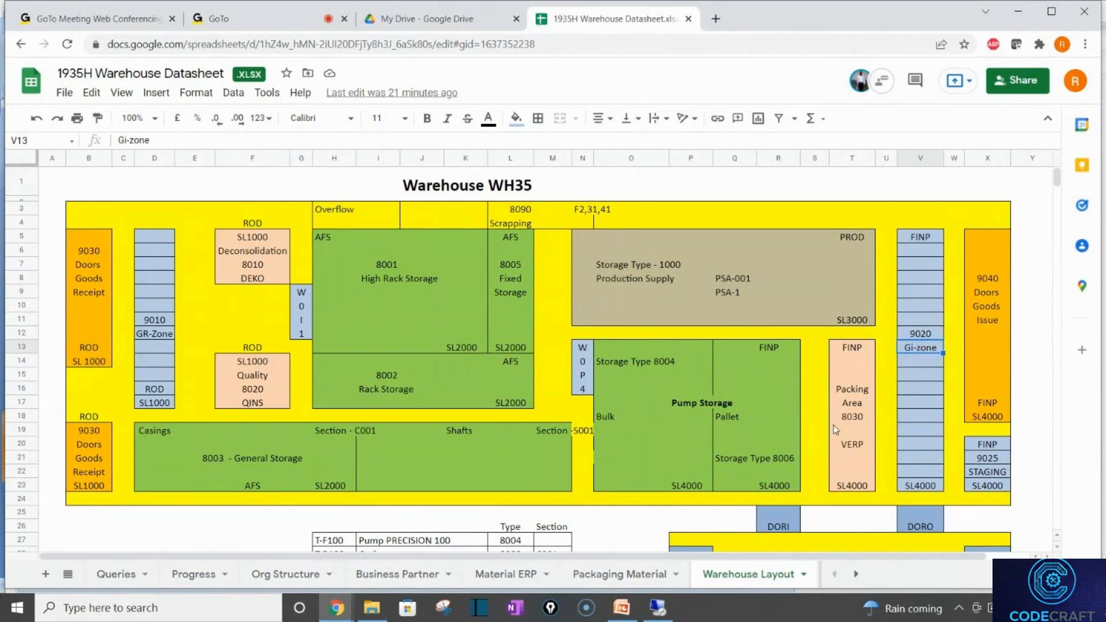
left_click(658, 607)
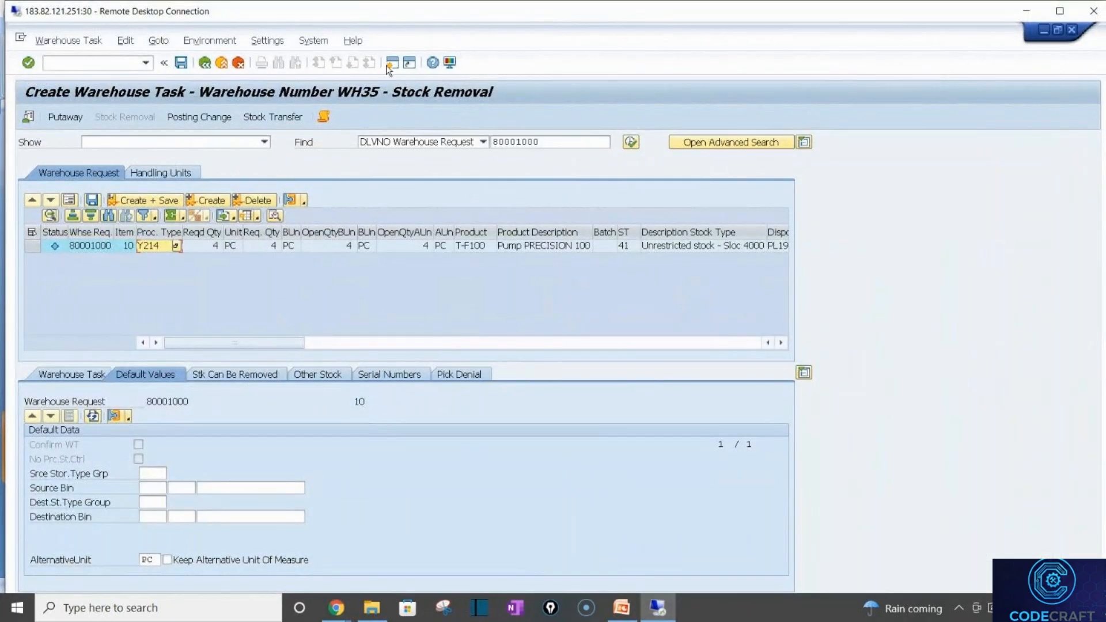
double_click(469, 15)
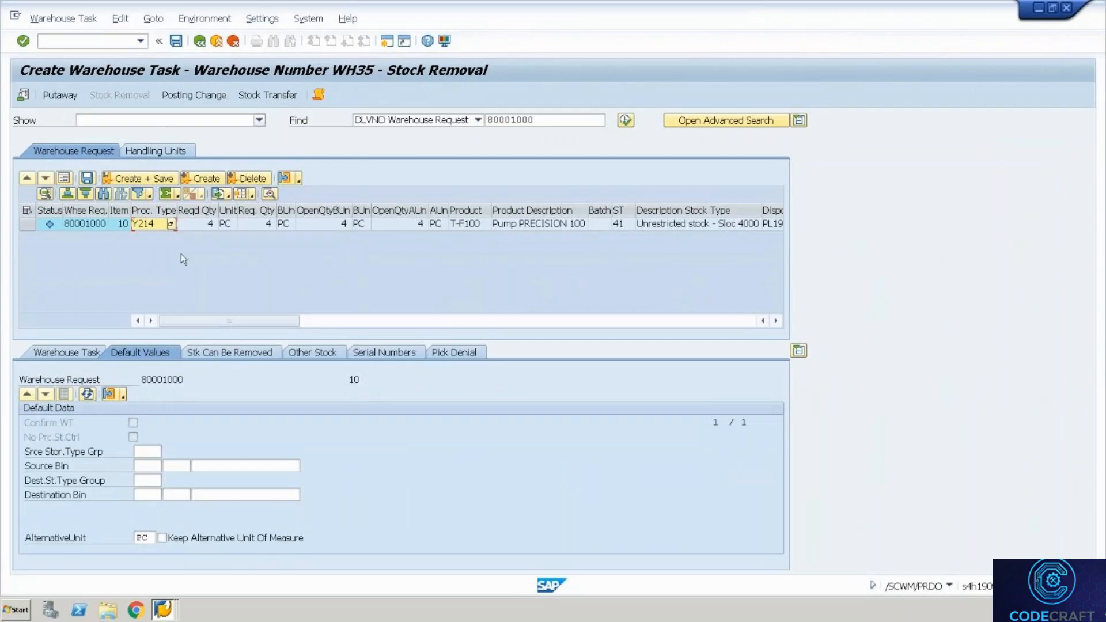
Try to start transaction /SCWM/LS01 in a new session
left_click(118, 43)
type("/o/scwm")
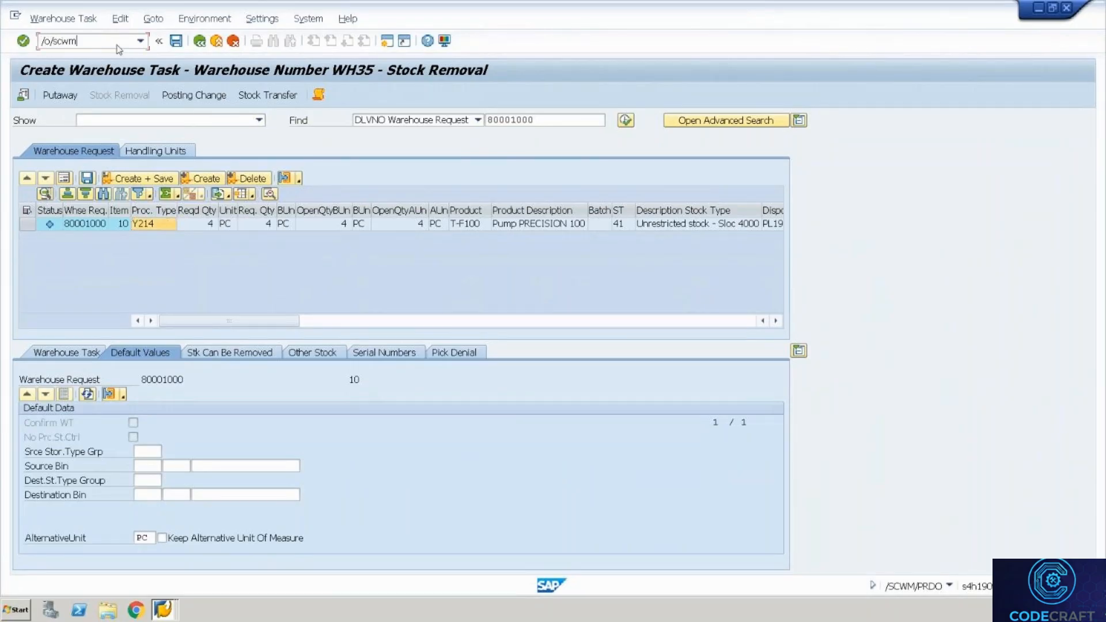
type("/ls01")
key("Return")
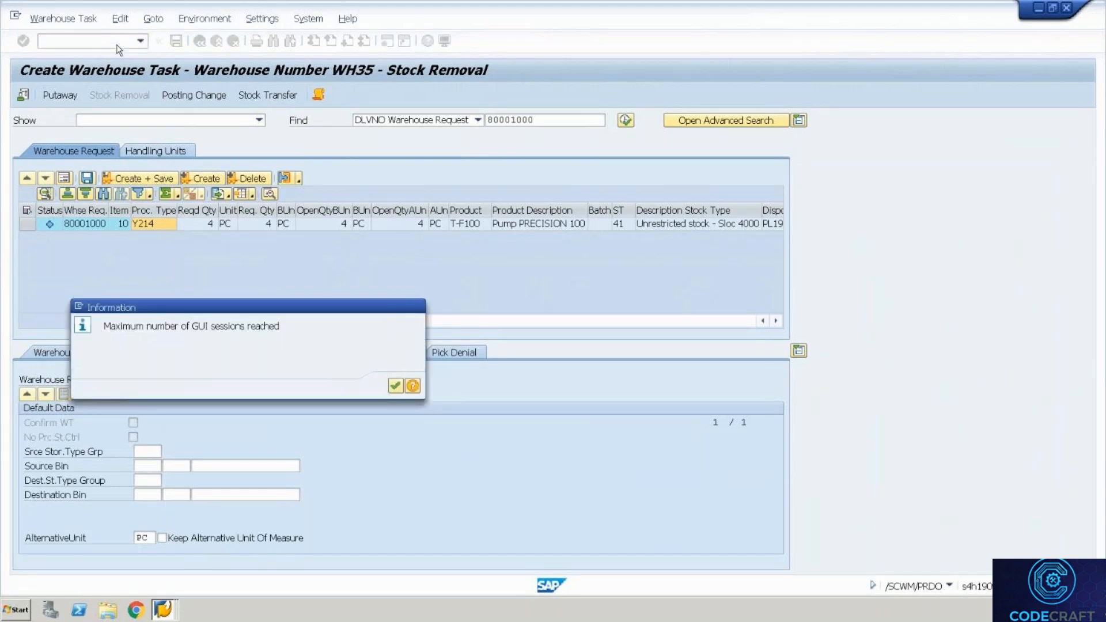
key("Return")
Switch to the Change Sales Documents session and start transaction /SCWM/LS01 there
key("alt+Tab")
key("alt+Tab")
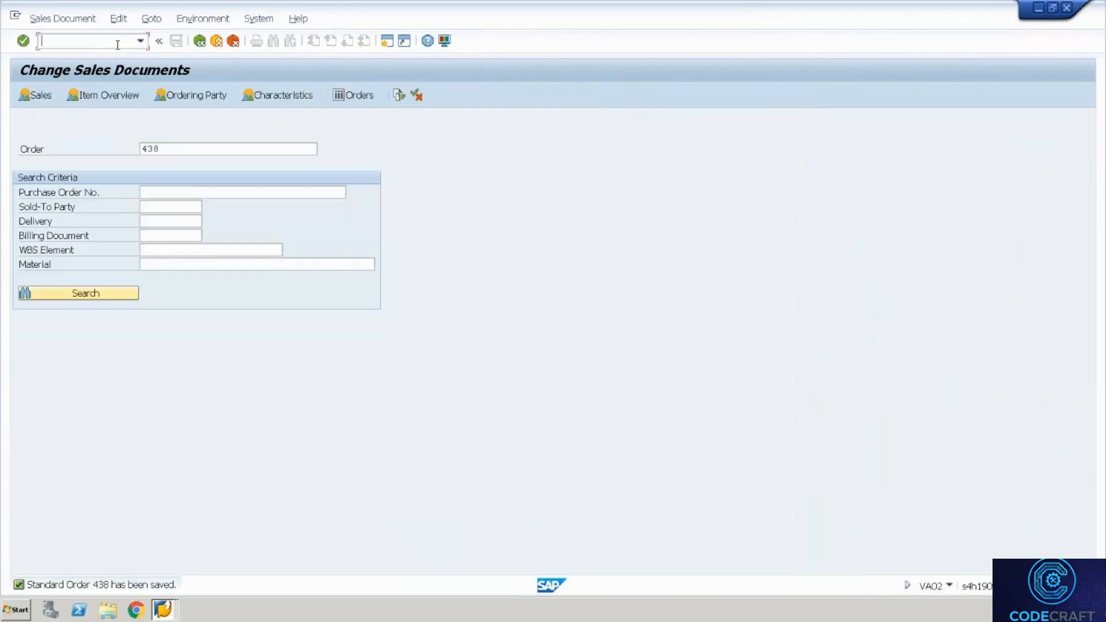
type("/n/scwm/ls01")
key("Return")
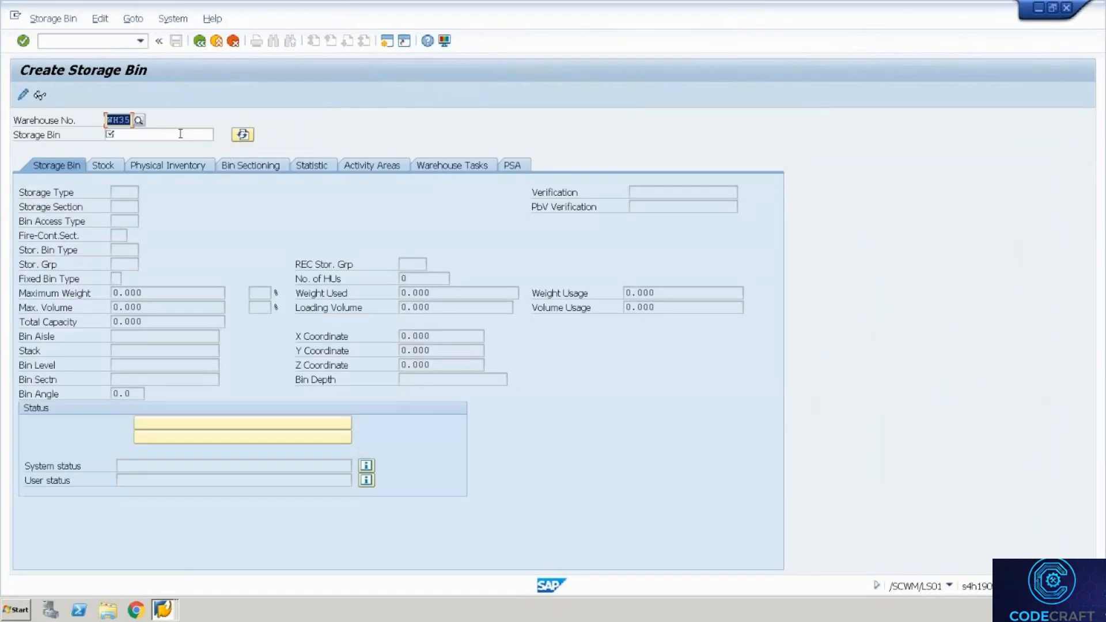
Create storage bin GI-ZONE in warehouse WH35 with storage type 9020 and save it
left_click(181, 134)
type("G")
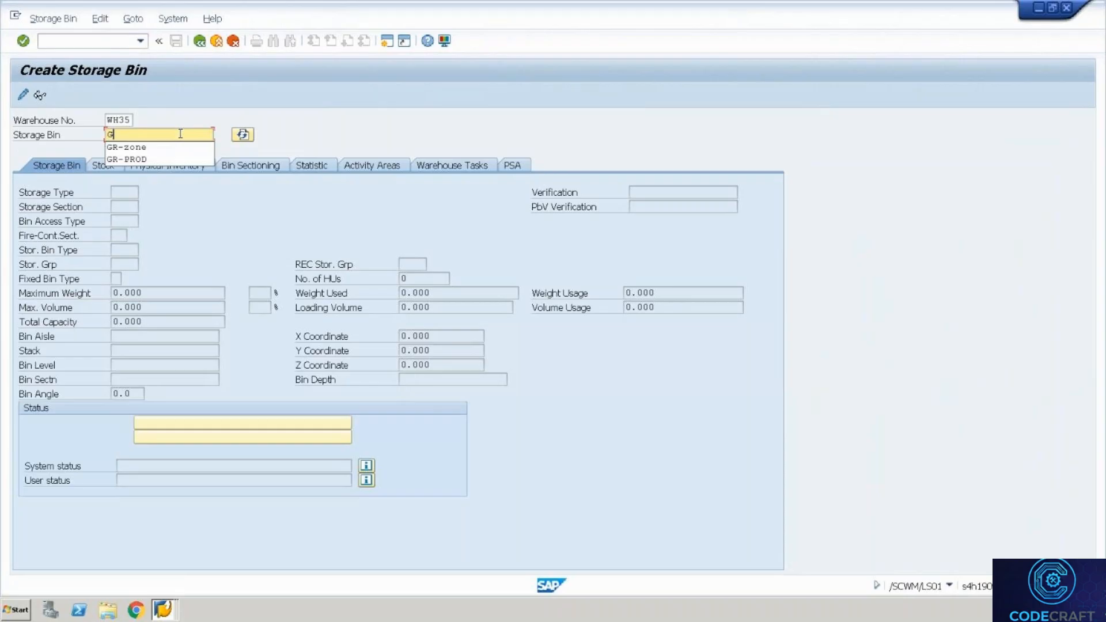
type("I-zone")
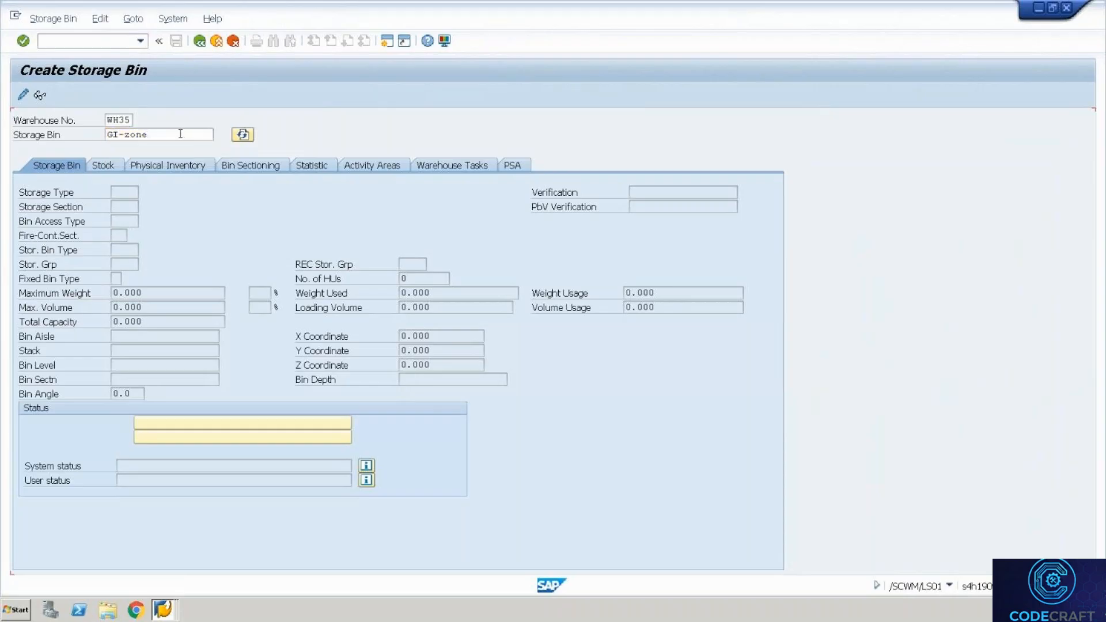
key("Return")
left_click(136, 196)
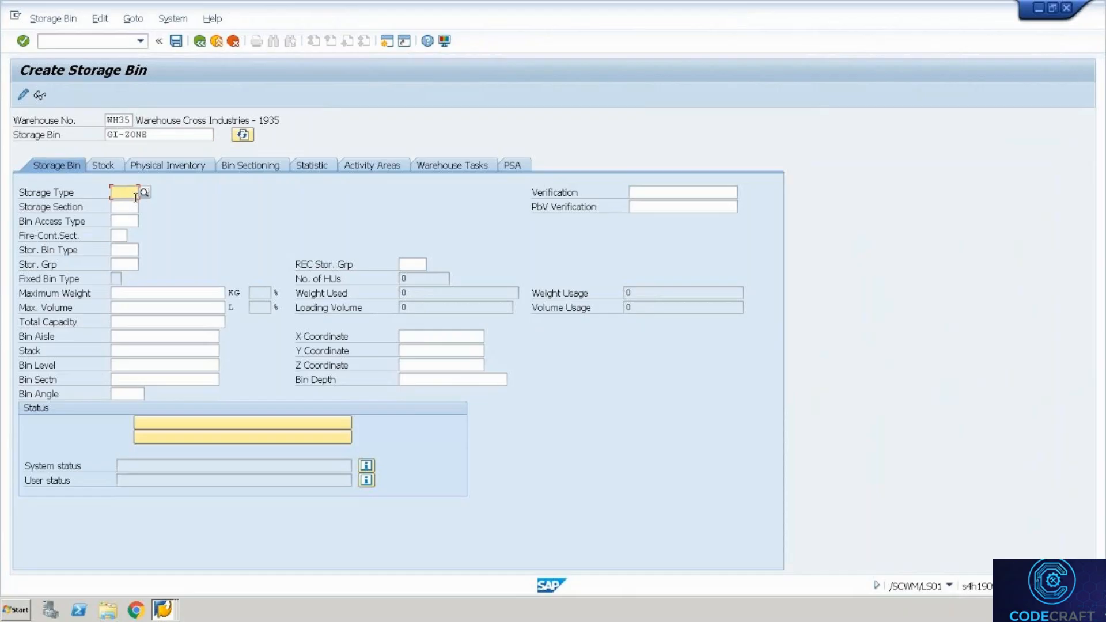
type("9020")
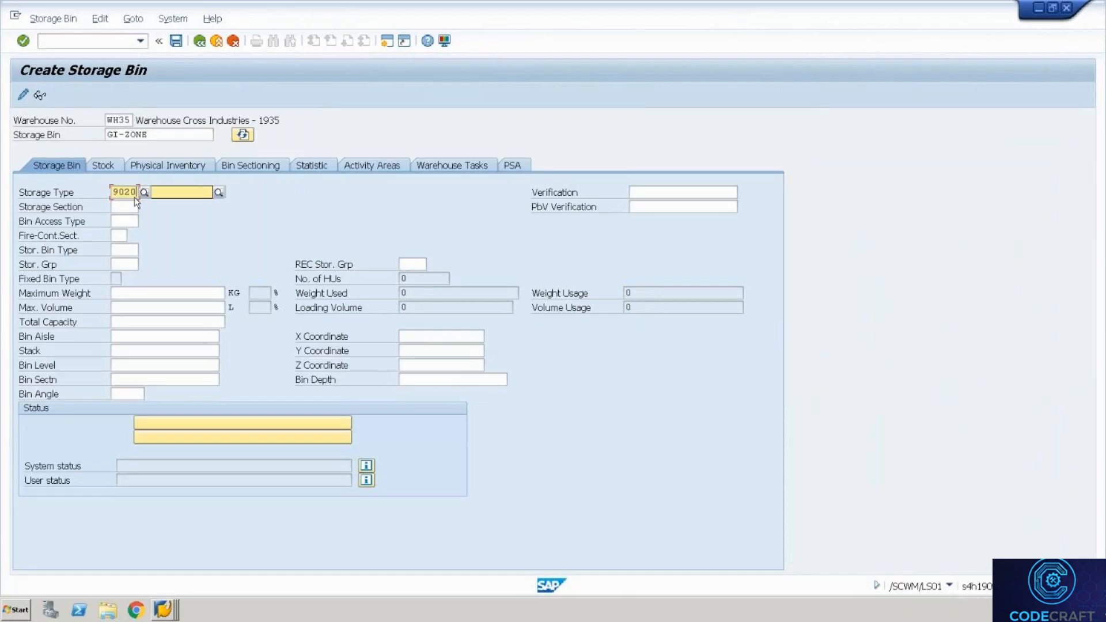
key("Return")
key("ctrl+s")
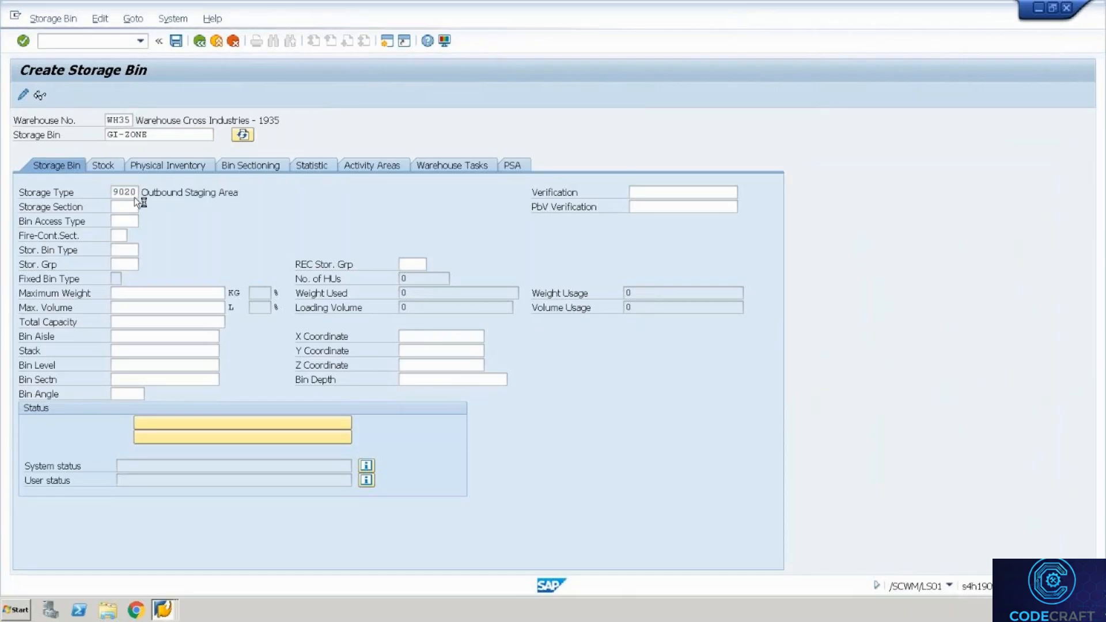
Run transaction /SCWM/SBST and generate the bin sorting for activity area 9020 in warehouse WH35
left_click(79, 40)
type("/n/sc")
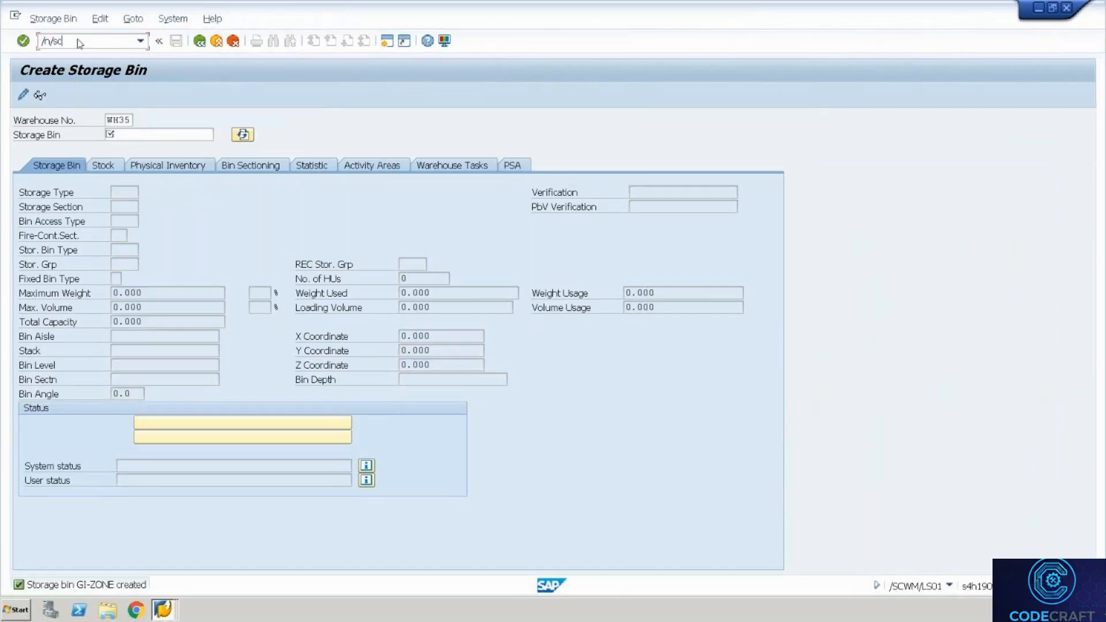
type("wm/sbst")
key("Return")
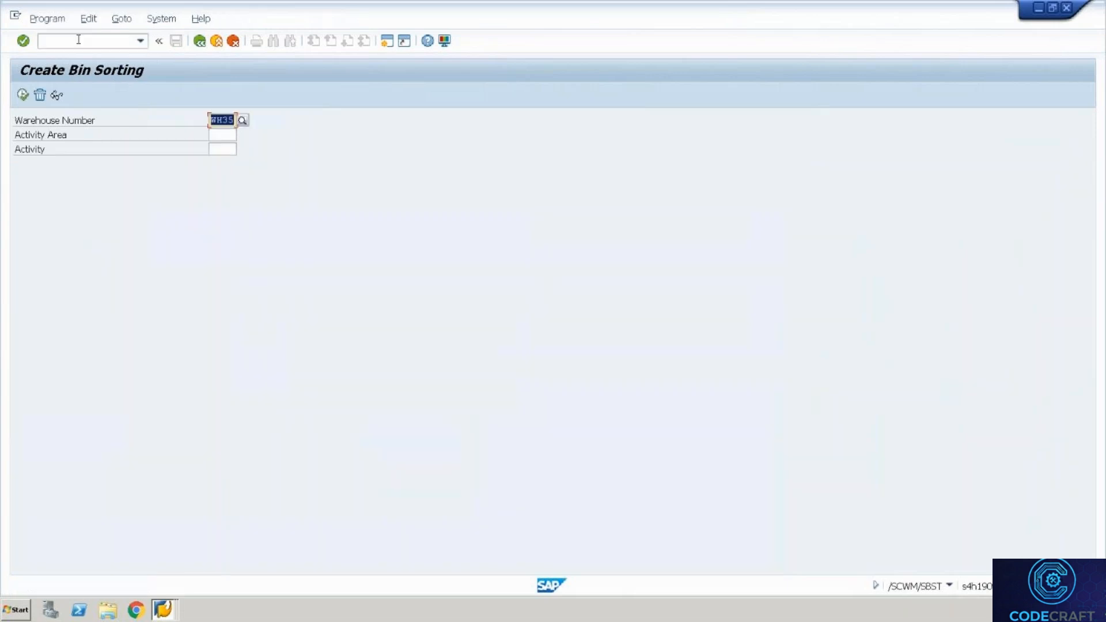
key("Tab")
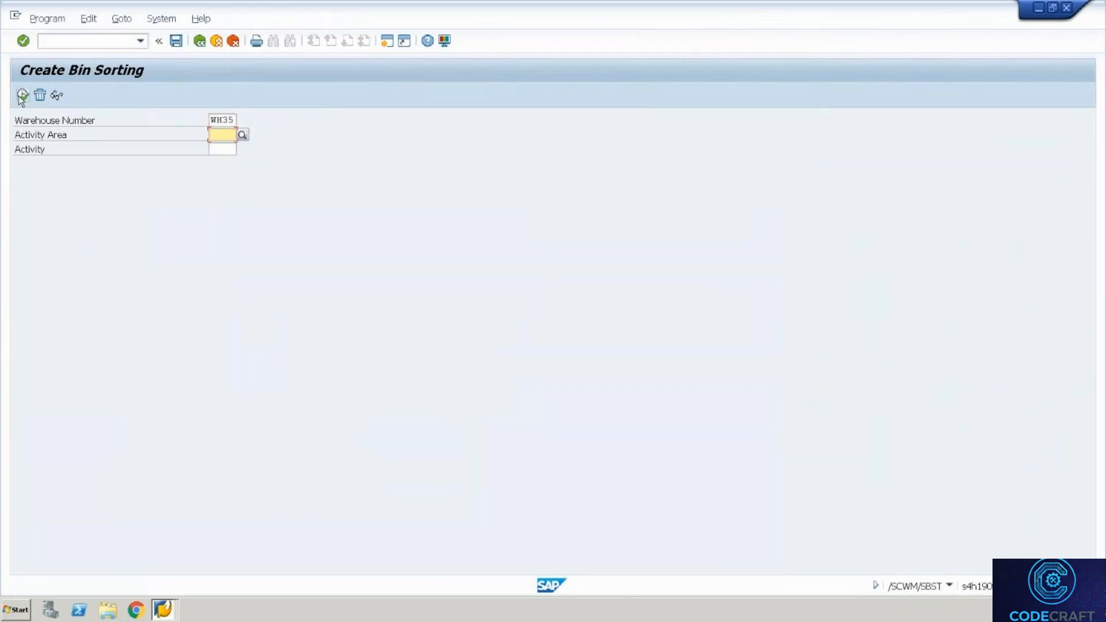
type("9020")
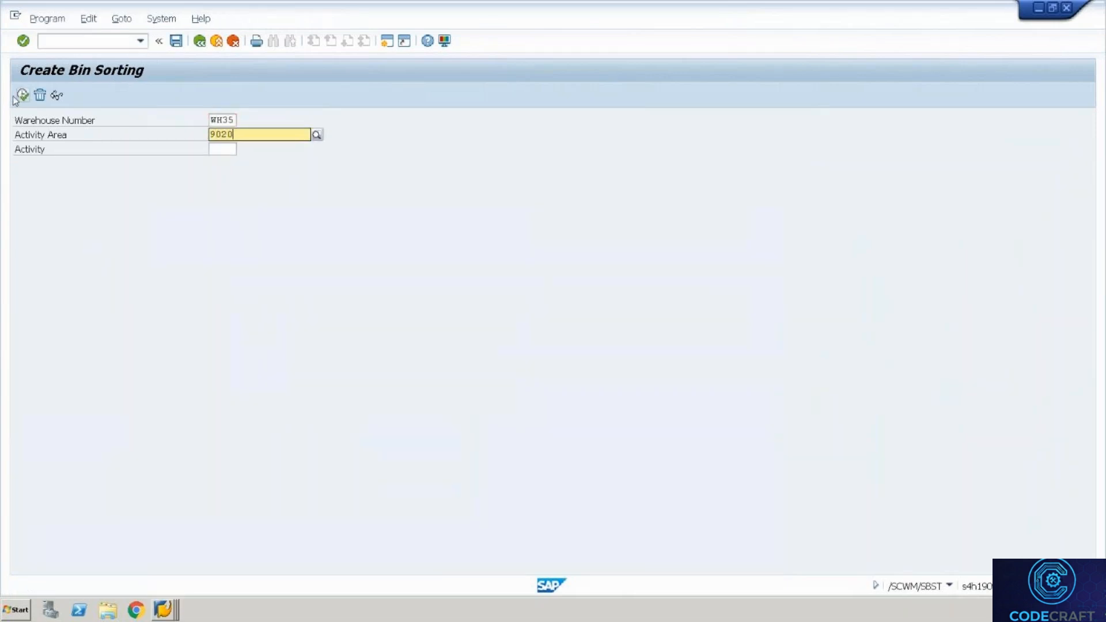
left_click(23, 95)
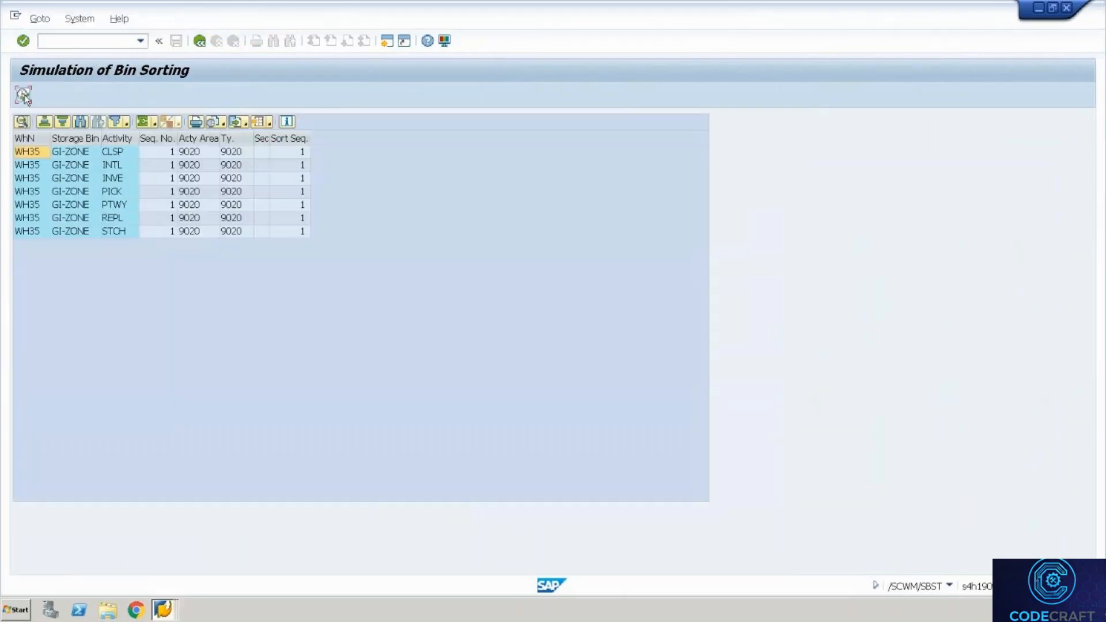
left_click(24, 94)
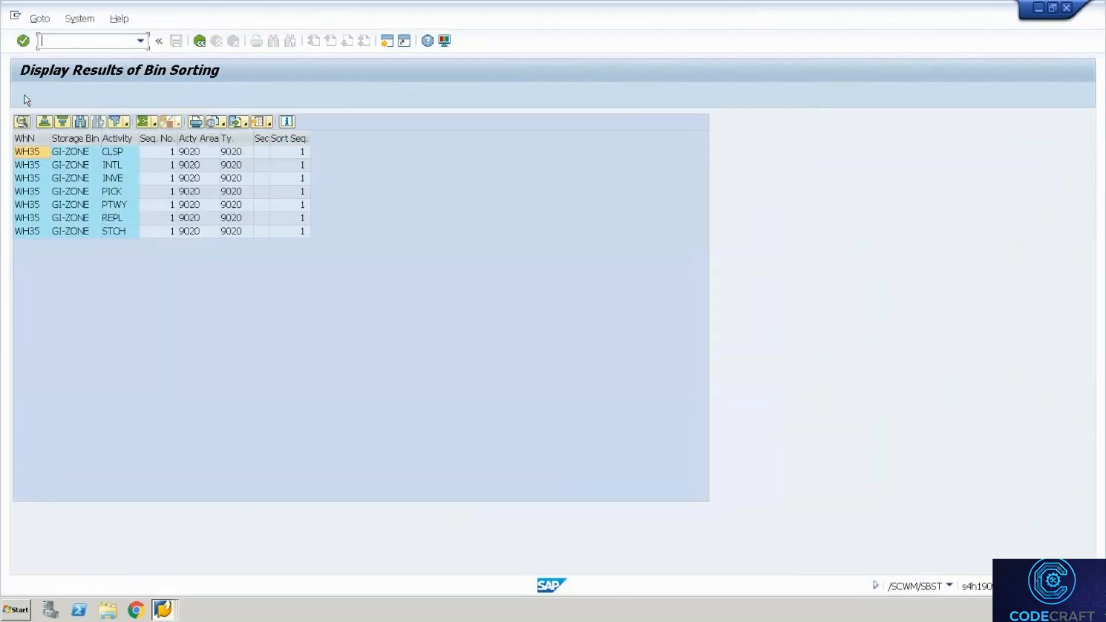
Leave the bin sorting session and set the default destination bin of warehouse request item 10 to GI-ZONE
left_click(220, 44)
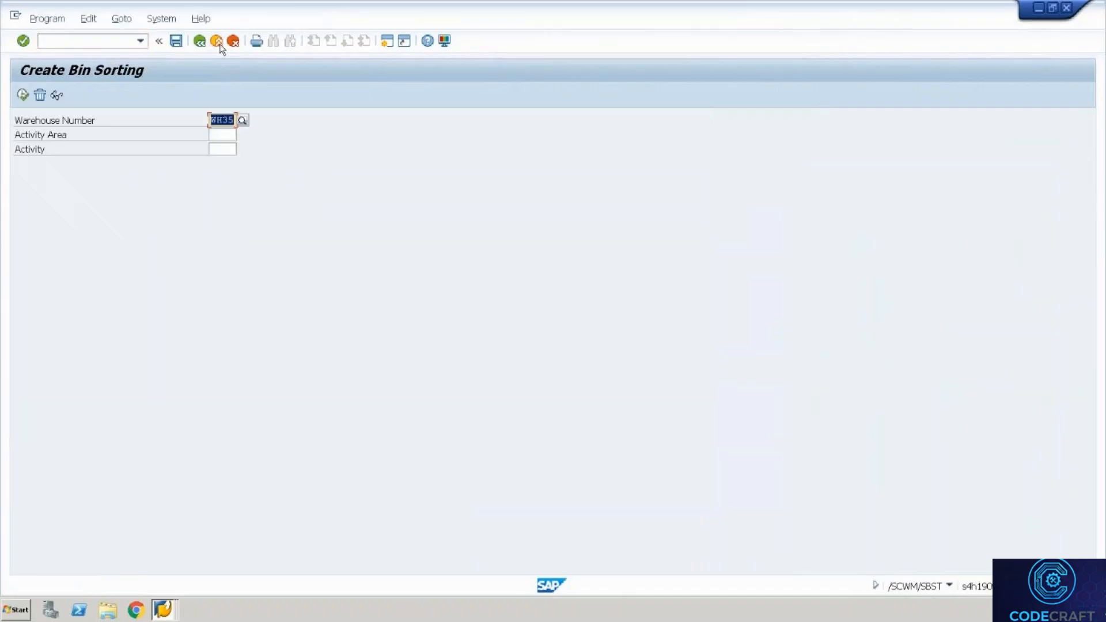
left_click(216, 41)
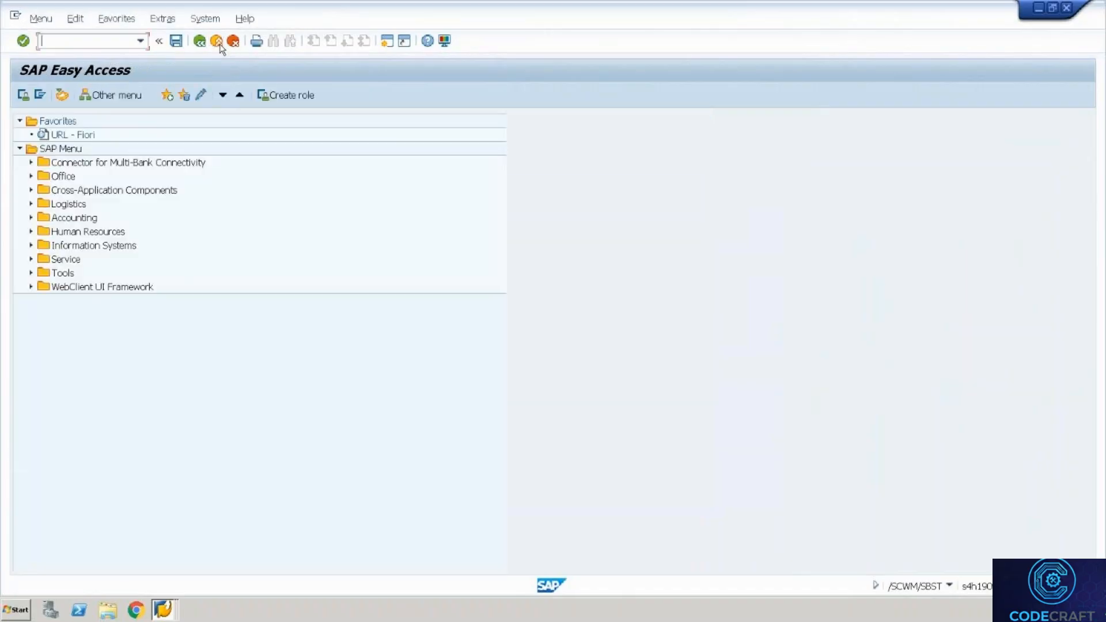
left_click(220, 45)
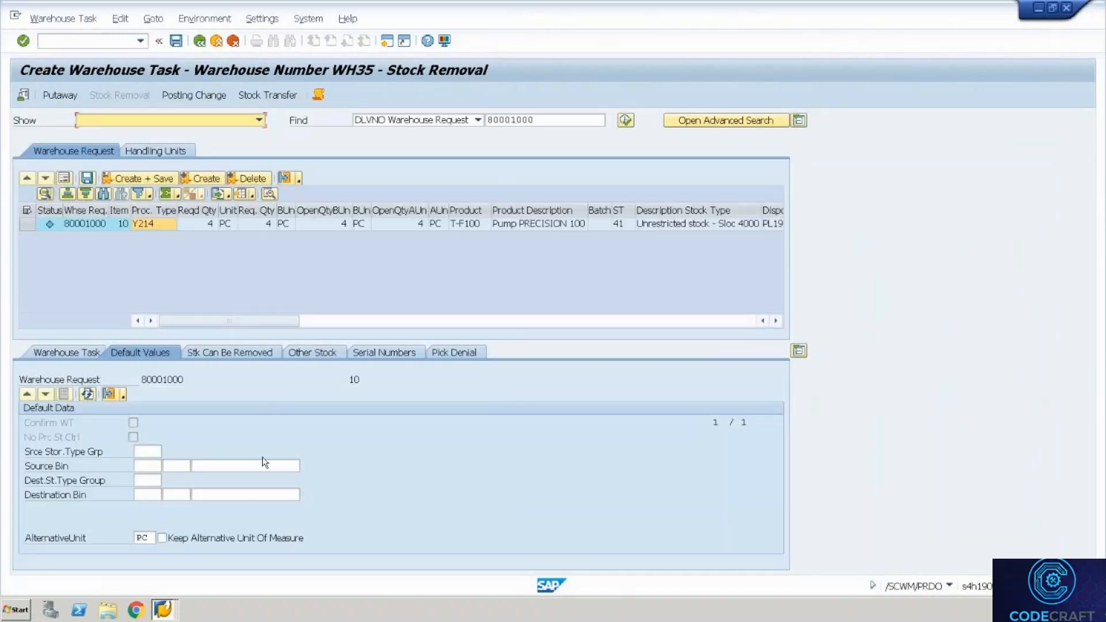
left_click(236, 497)
type("Gi-zone")
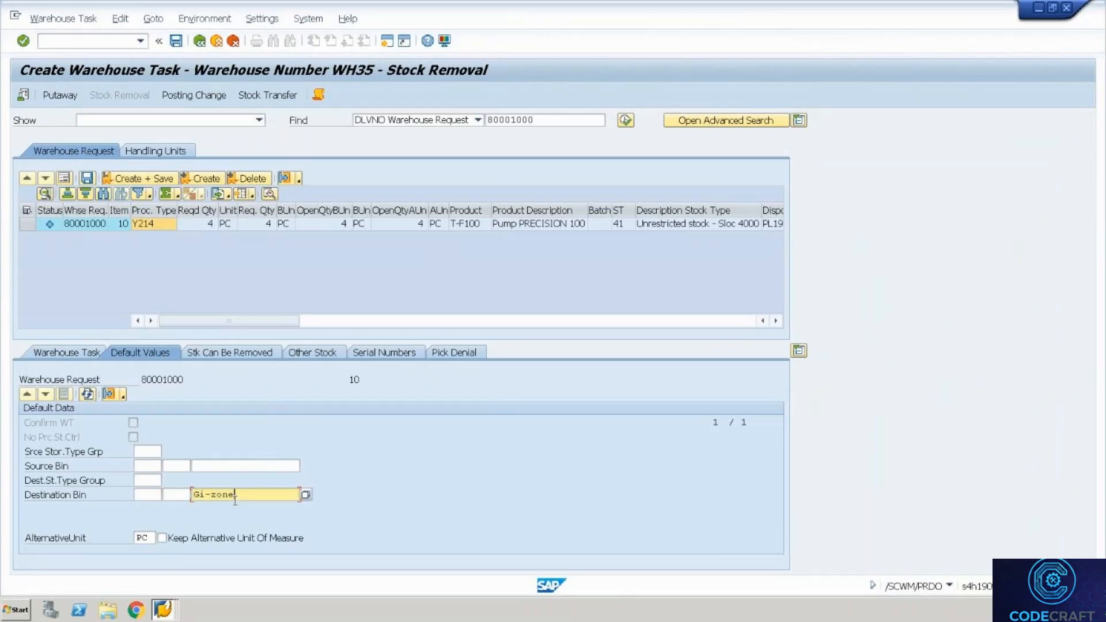
key("Return")
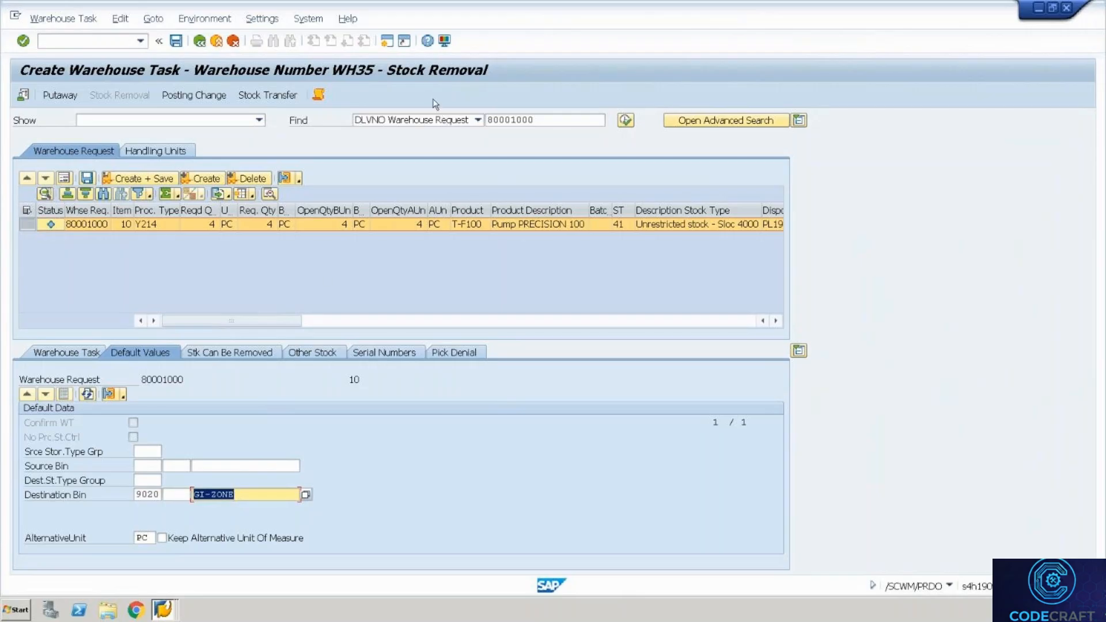
Start transaction SPRO in a new session and display the SAP Reference IMG
left_click(387, 42)
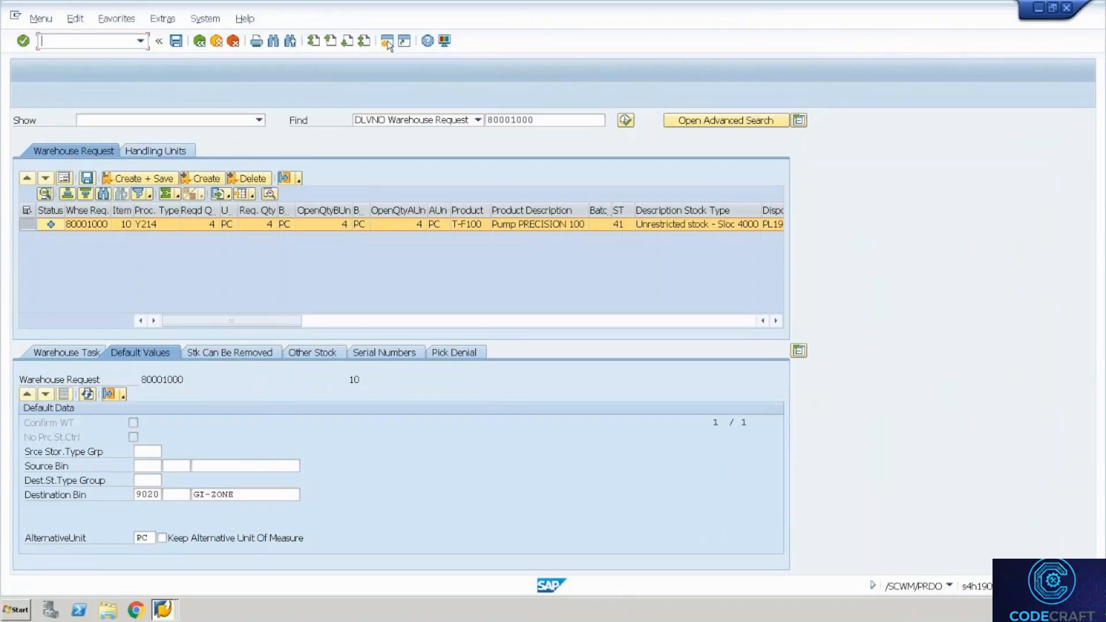
type("spro")
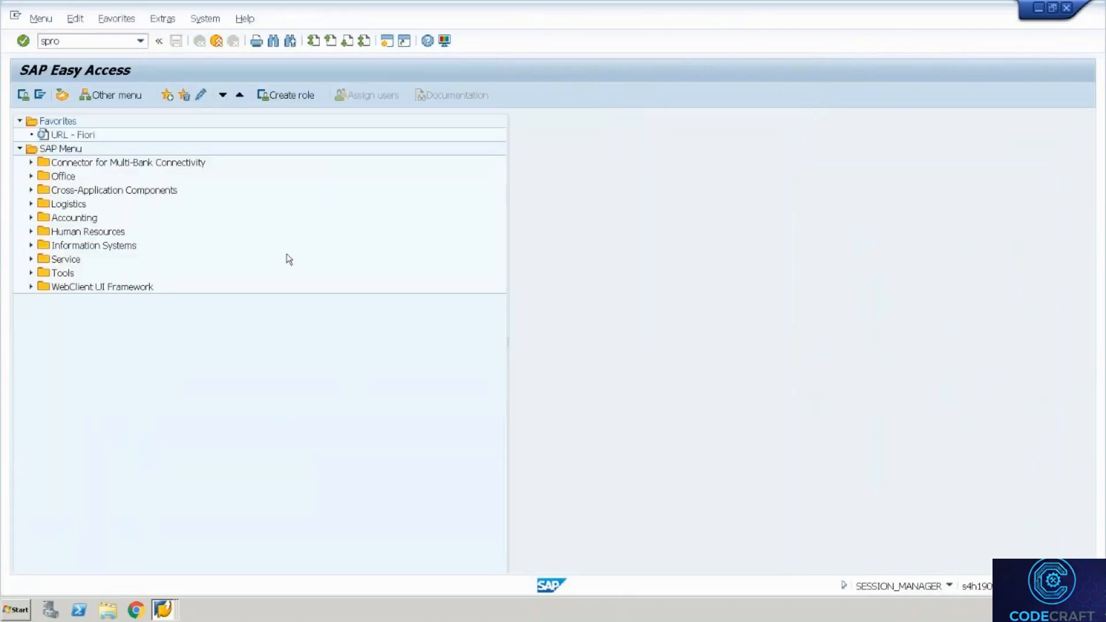
key("Return")
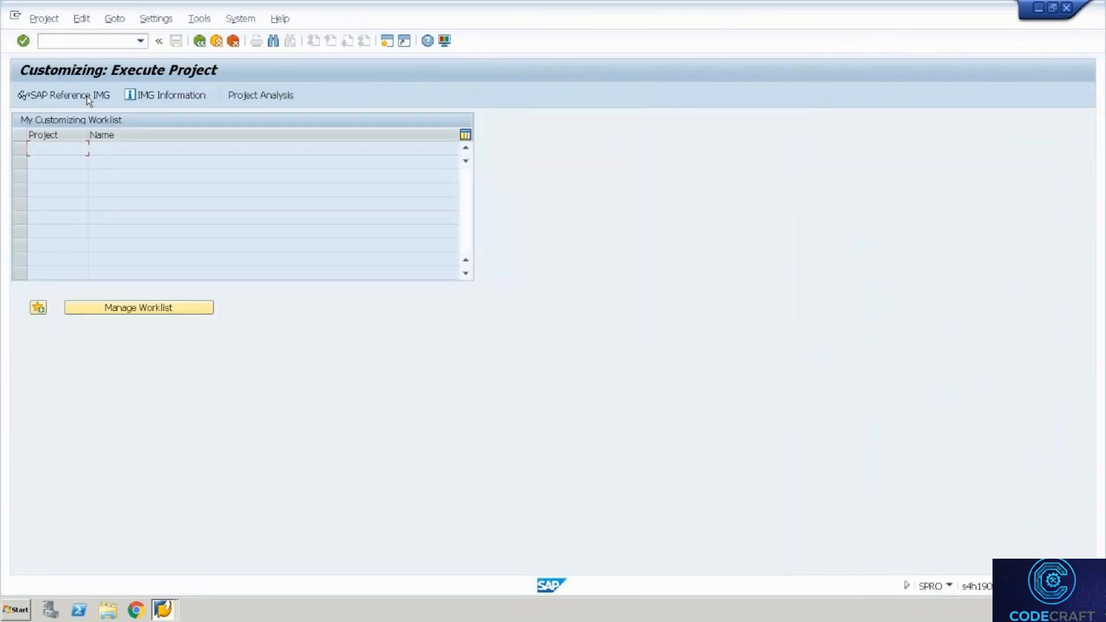
left_click(86, 95)
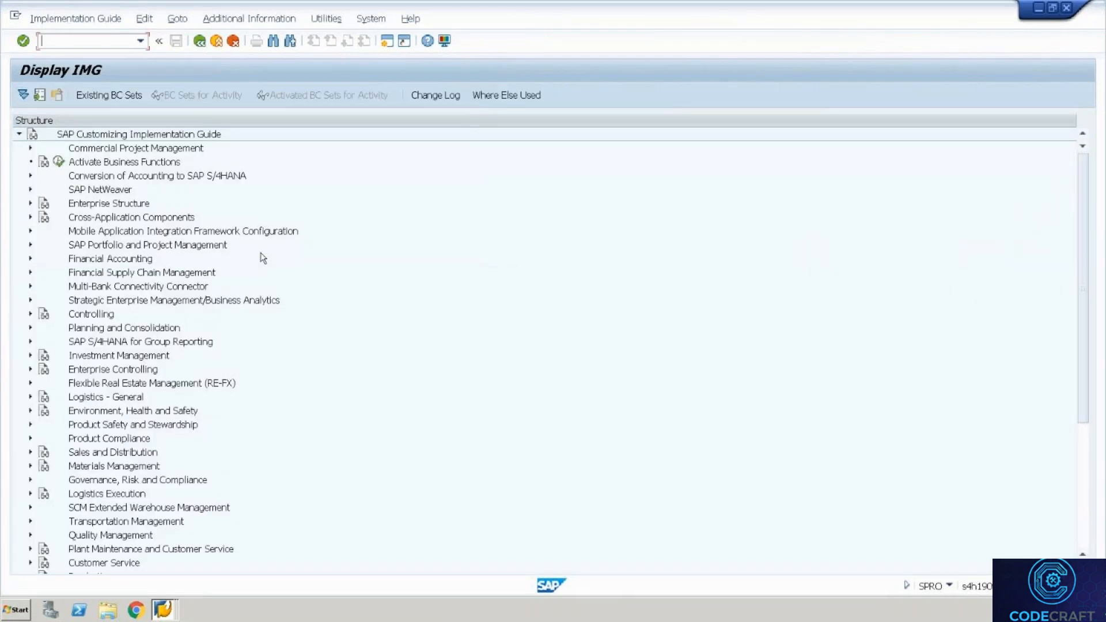
key("alt+Tab")
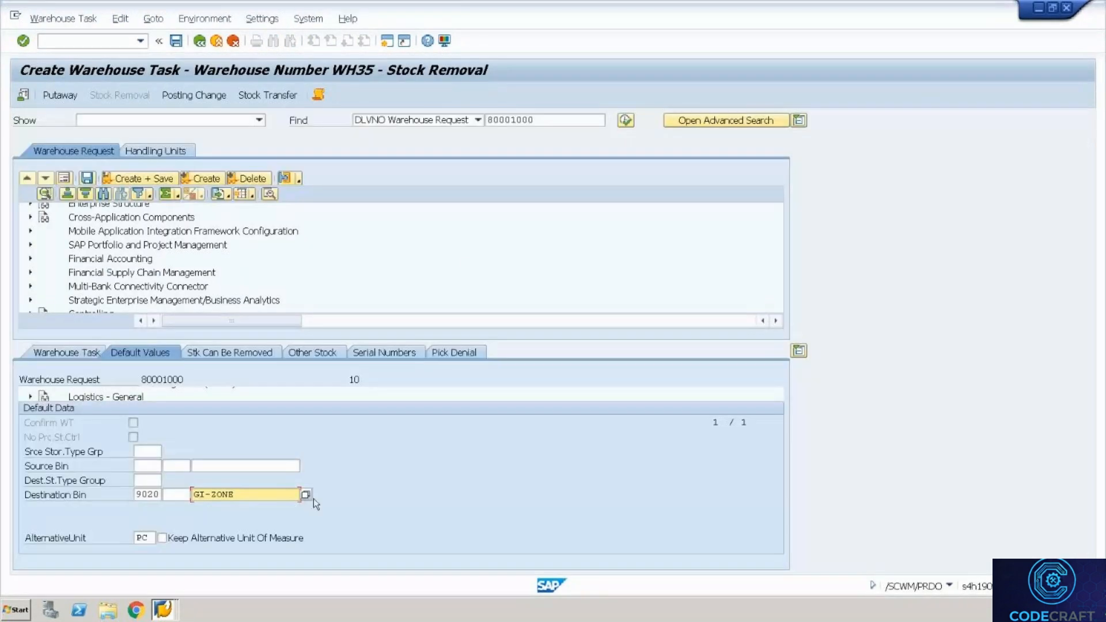
key("alt+Tab")
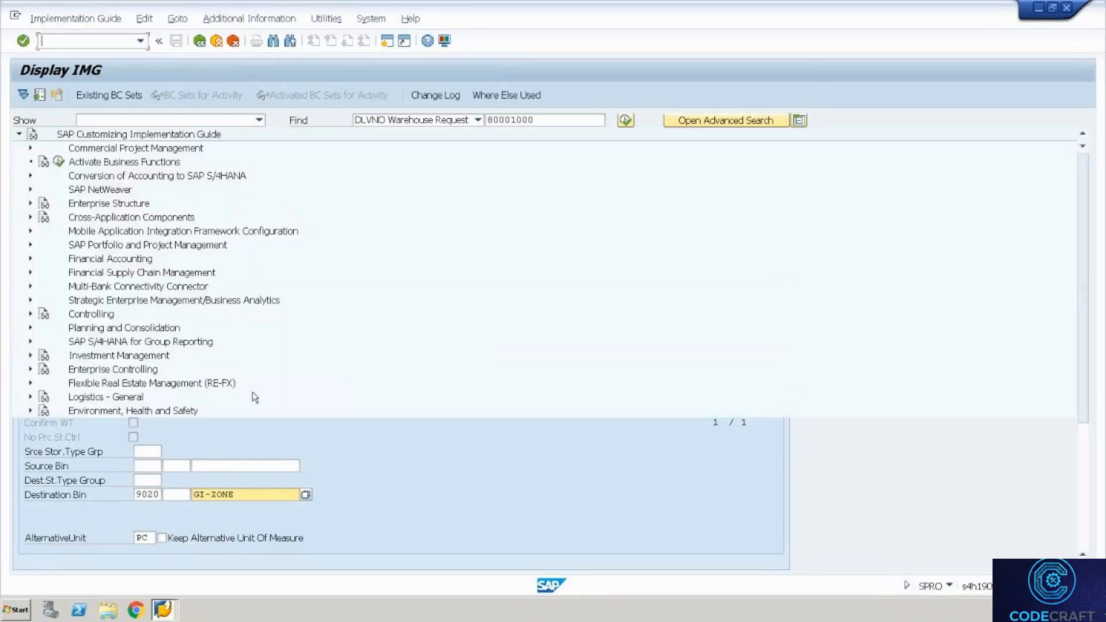
Open the Warehouse Process Type customizing under SCM Extended Warehouse Management, Extended Warehouse Management, Cross-Process Settings, Warehouse Task
left_click(134, 427)
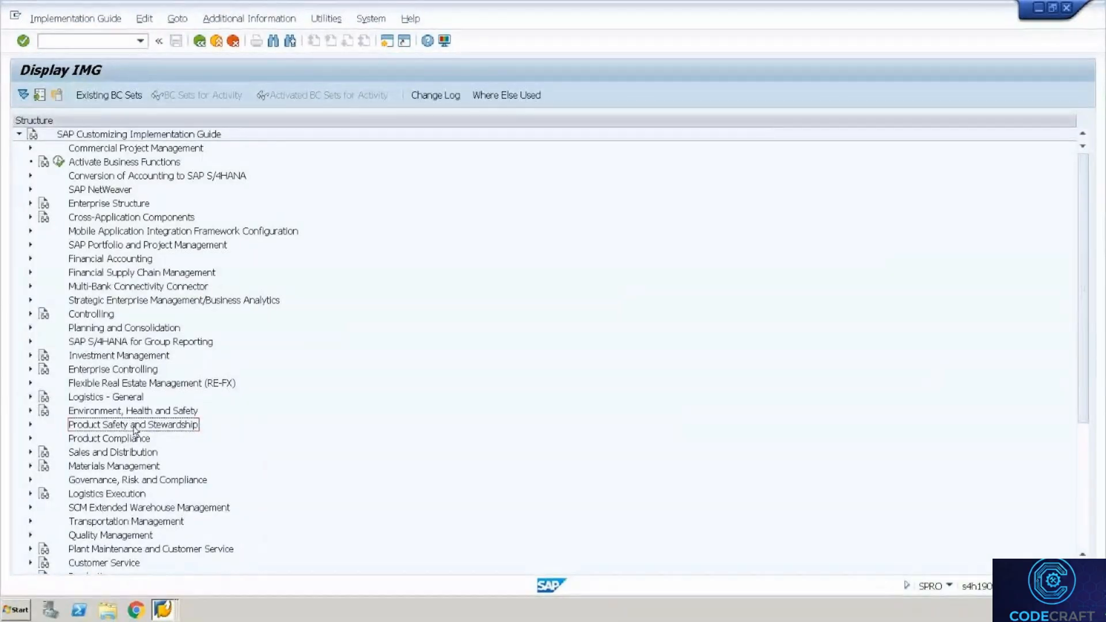
key("Down")
key("Down")
key("Down")
key("Down")
key("Down")
key("Down")
key("Down")
key("Down")
key("Down")
key("Down")
key("Down")
key("Down")
key("Down")
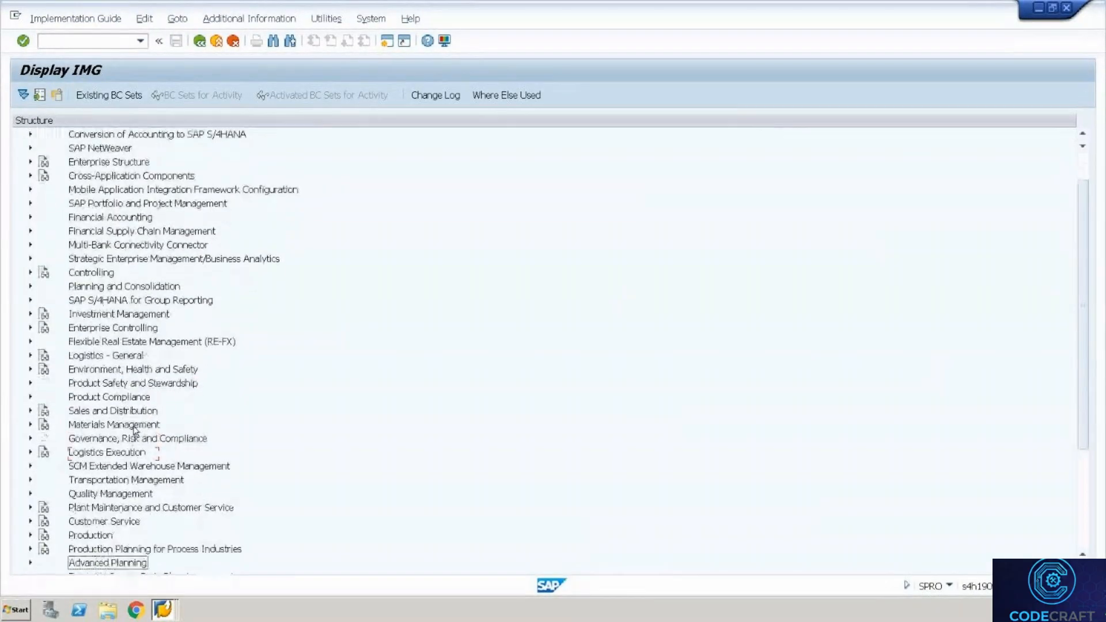
key("Down")
key("Down")
key("Down")
key("Down")
key("Down")
key("Down")
key("Down")
key("Down")
key("Down")
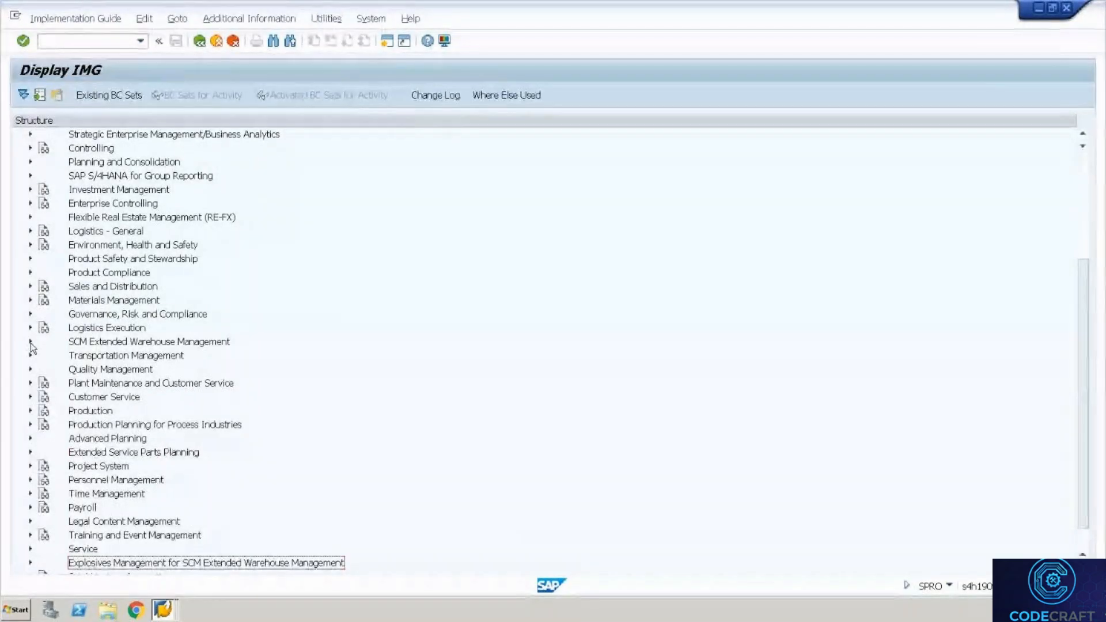
left_click(30, 342)
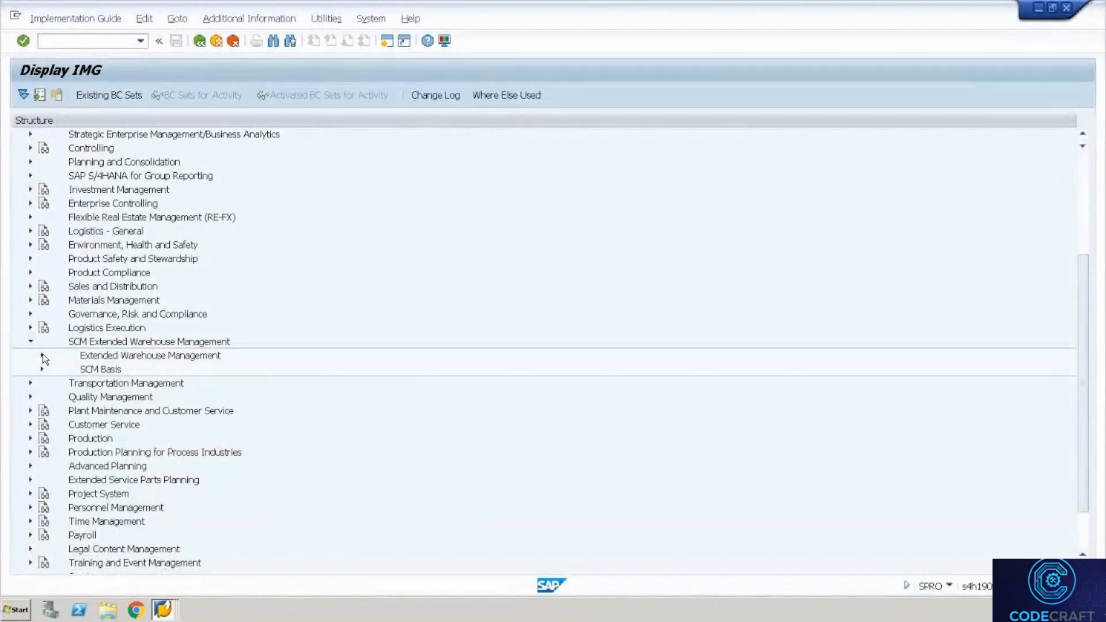
left_click(42, 355)
left_click(53, 439)
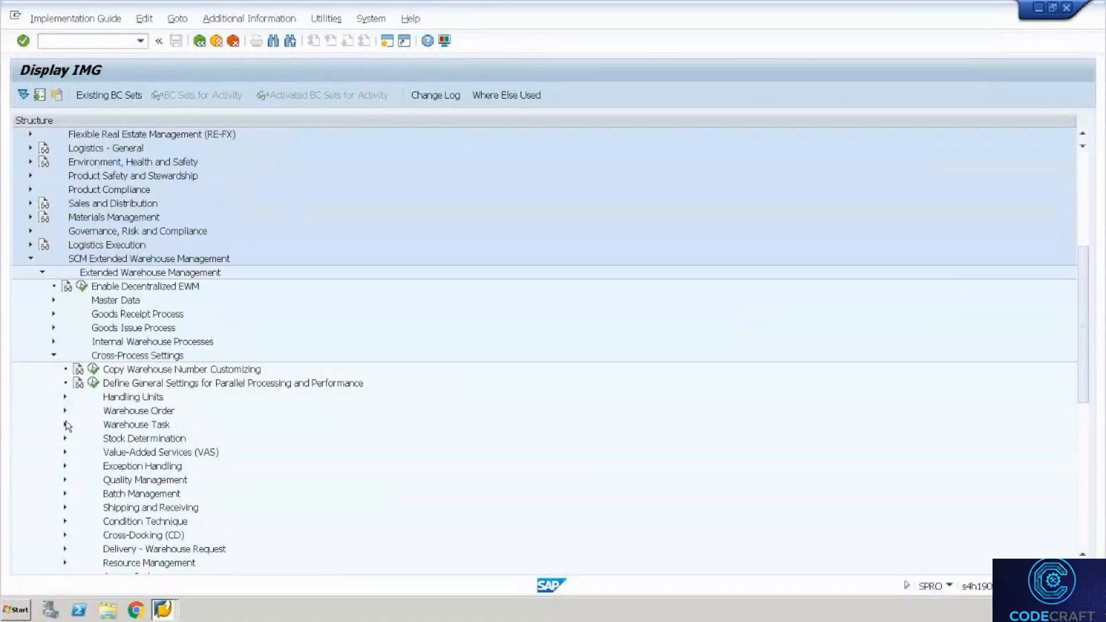
left_click(65, 422)
left_click(108, 439)
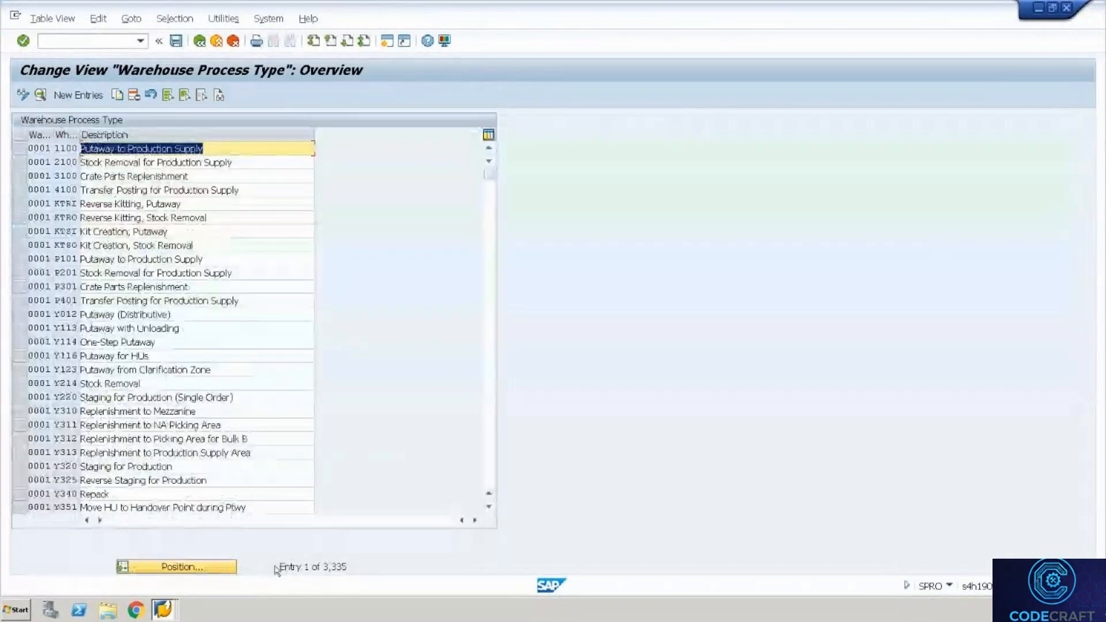
Position the warehouse process type list at warehouse WH35 and select the Y214 Stock Removal entry
left_click(219, 566)
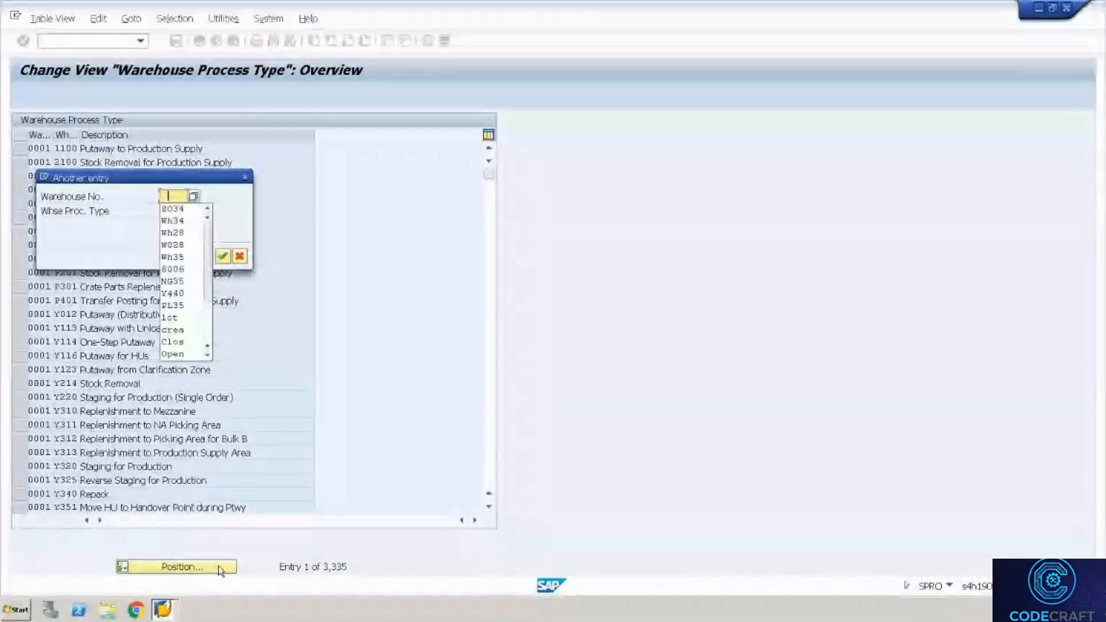
key("Down")
key("Down")
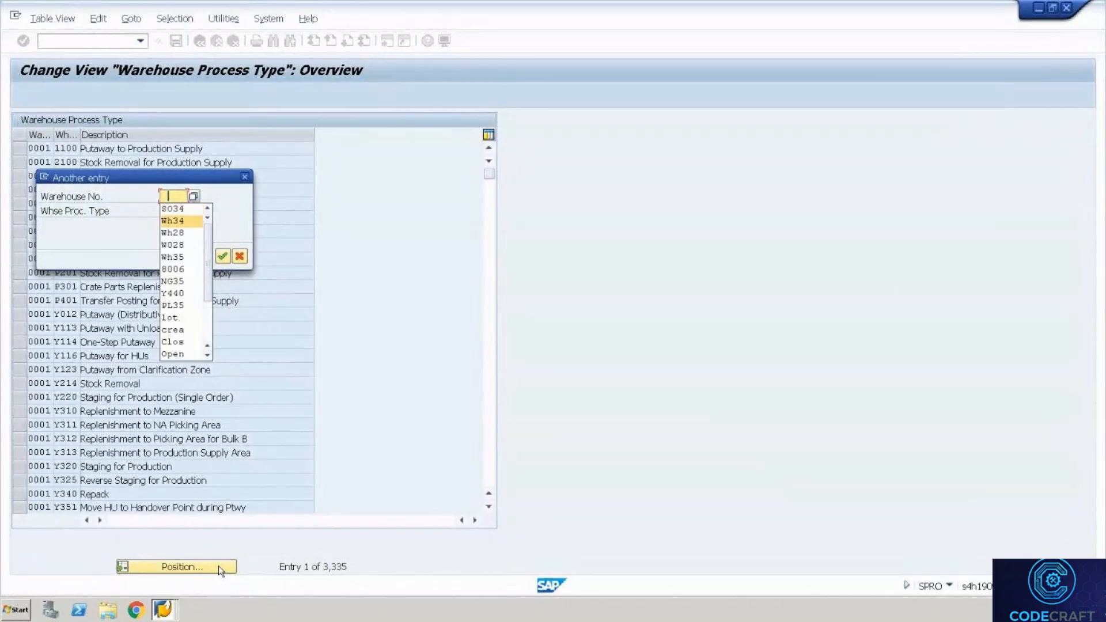
type("Wh3")
type("5")
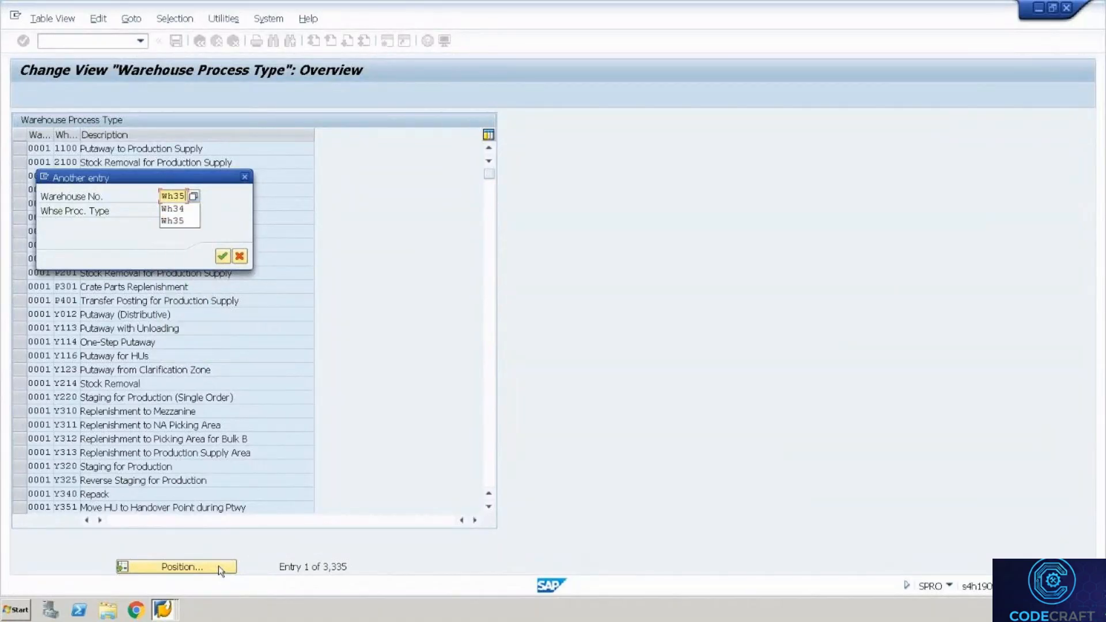
key("Return")
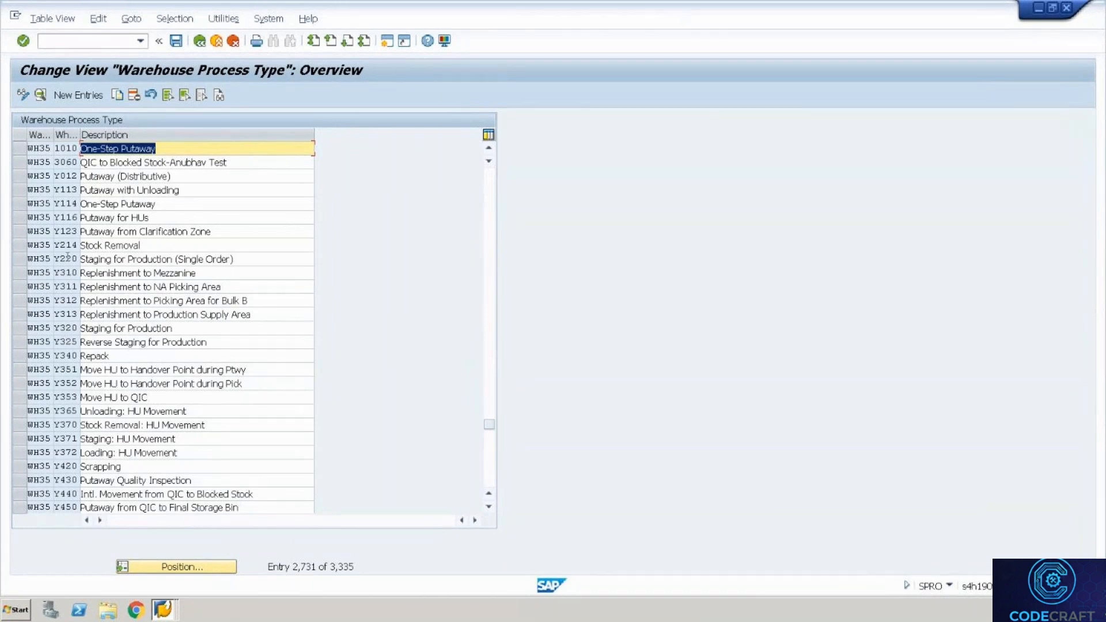
left_click(19, 244)
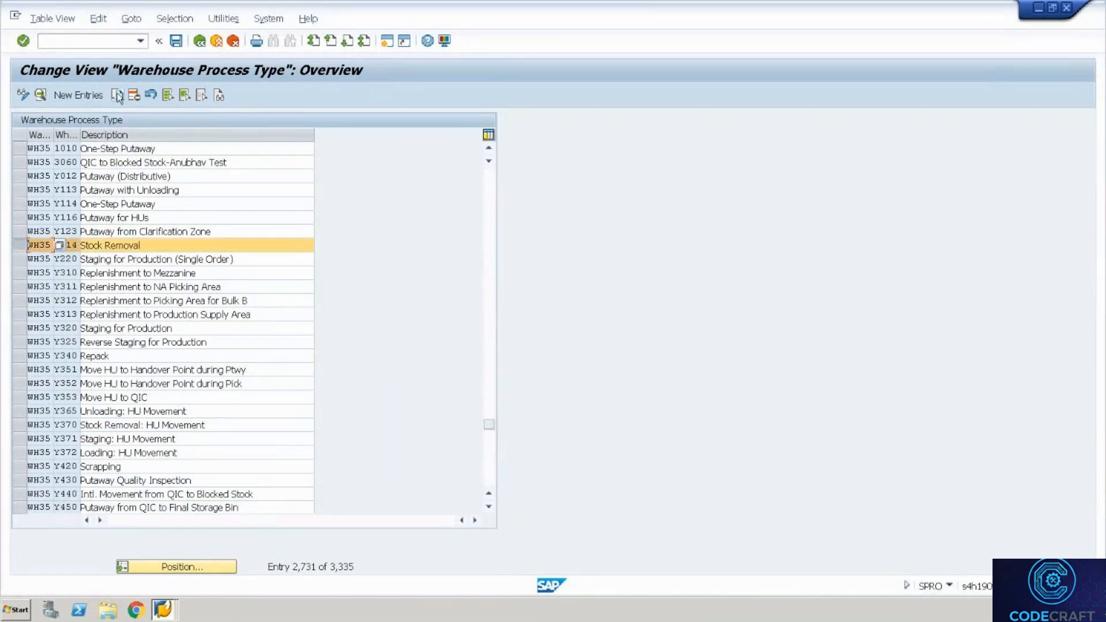
Copy the WH35 Stock Removal process type Y214 as new warehouse process type 2010
left_click(117, 95)
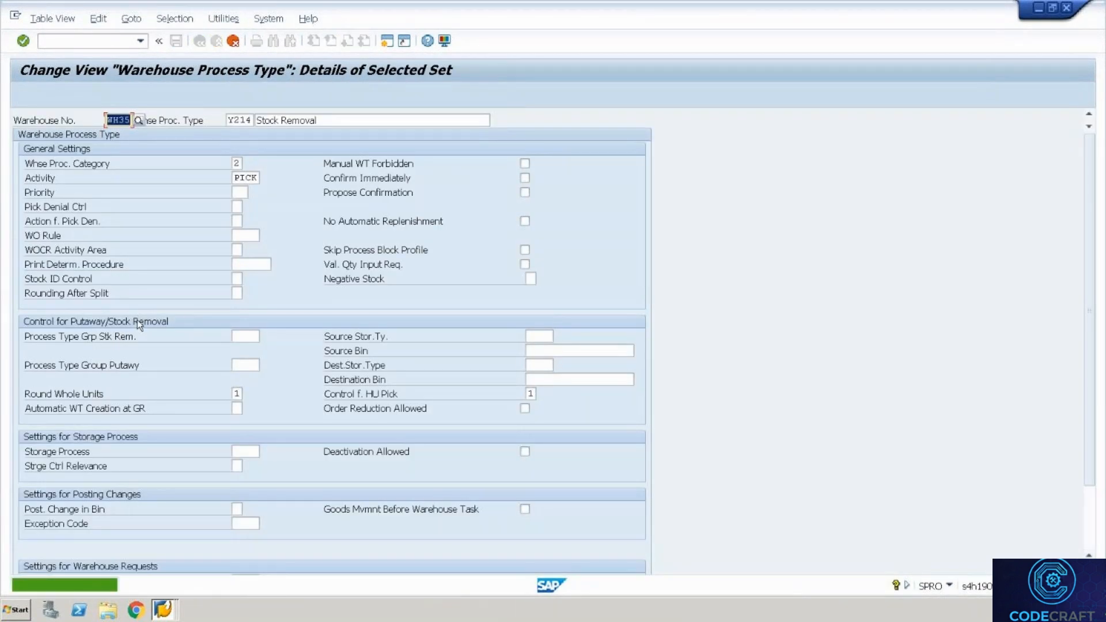
type("2010")
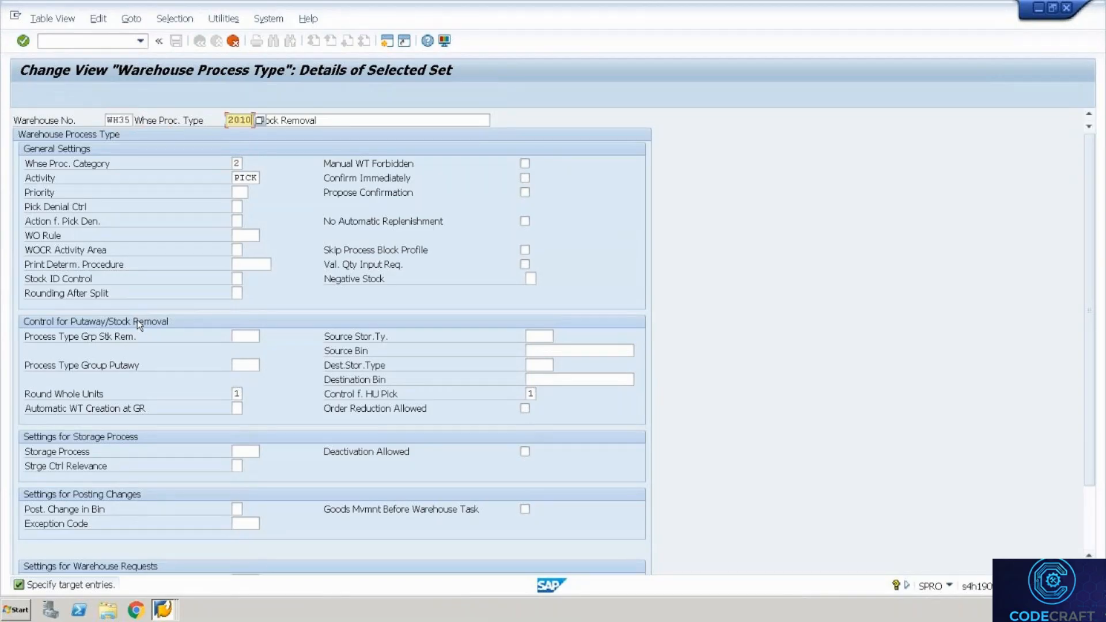
key("Tab")
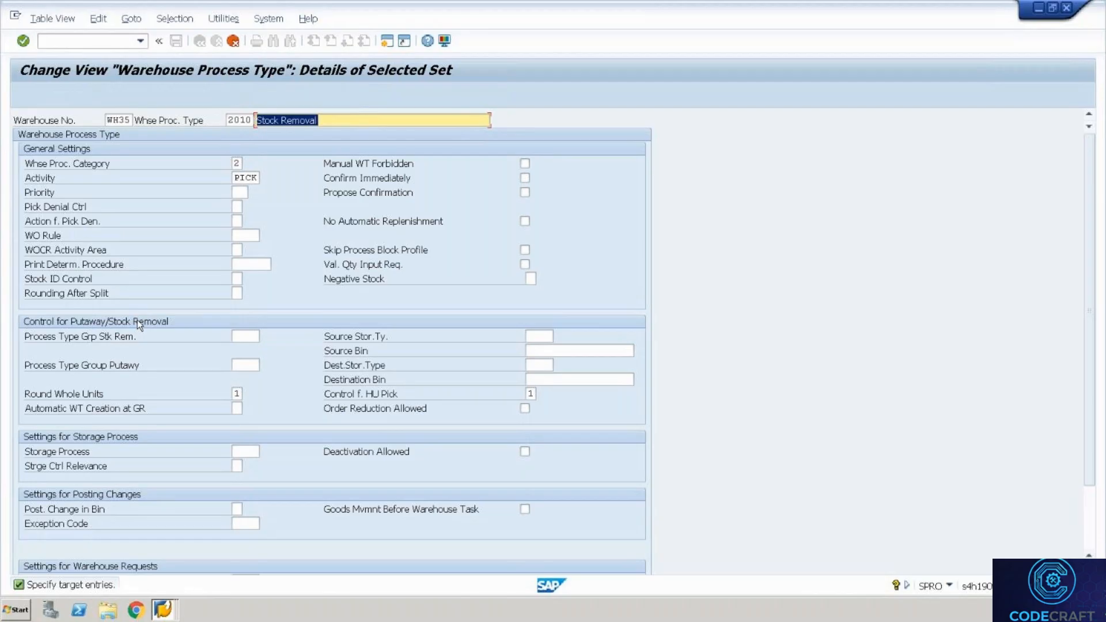
Set destination storage type 9020 and destination bin GI-ZONE for the copied process type 2010 and save it to the customizing request
left_click(534, 367)
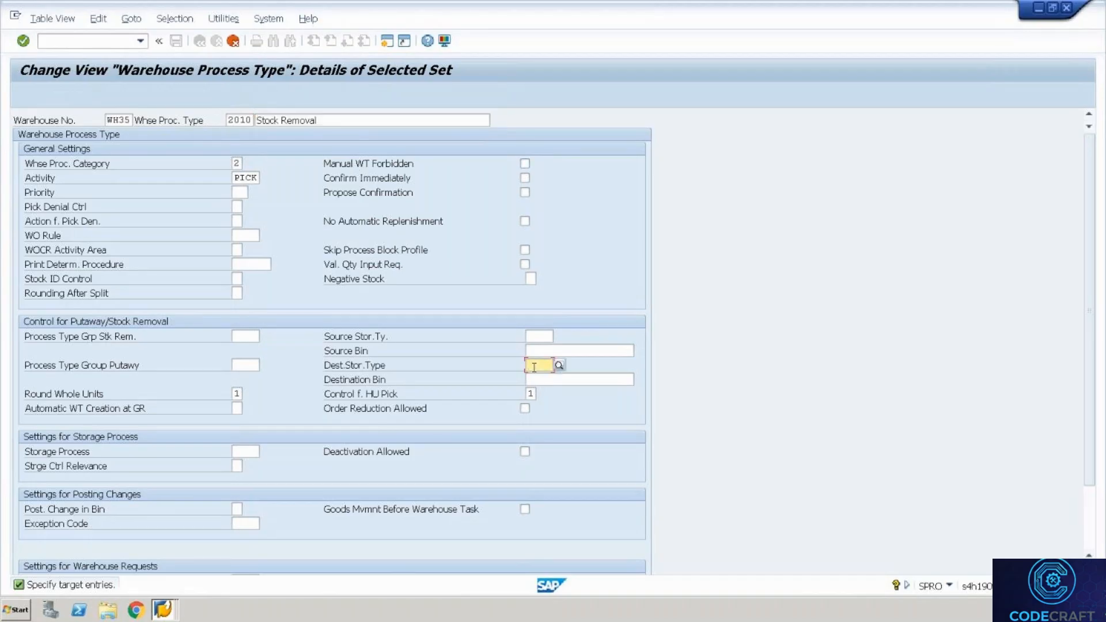
type("9020")
key("Tab")
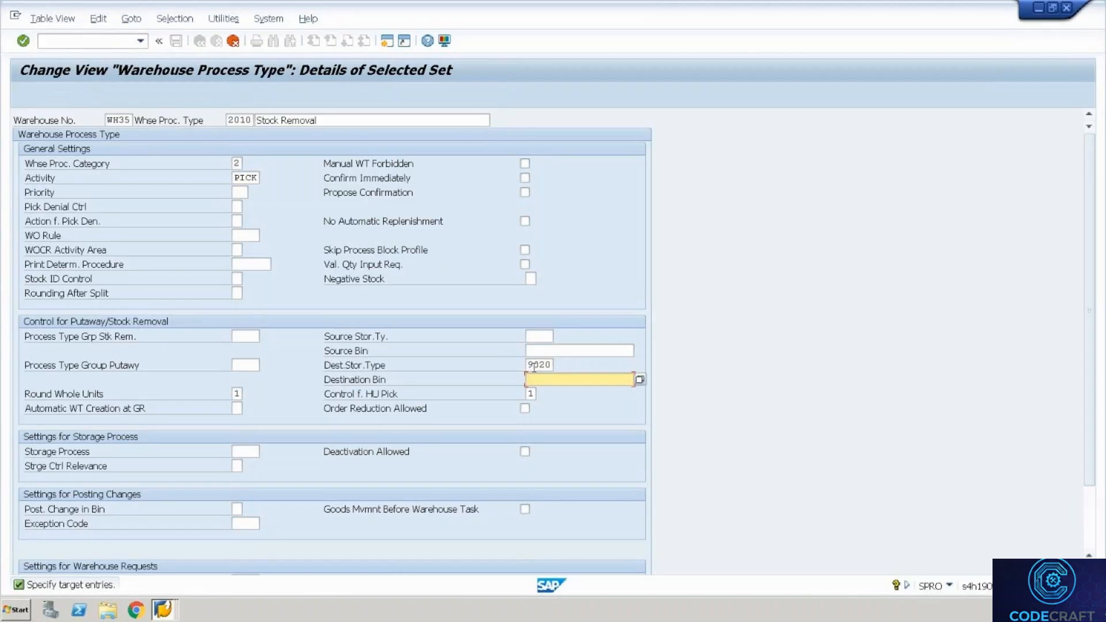
type("Gi-zone")
key("Return")
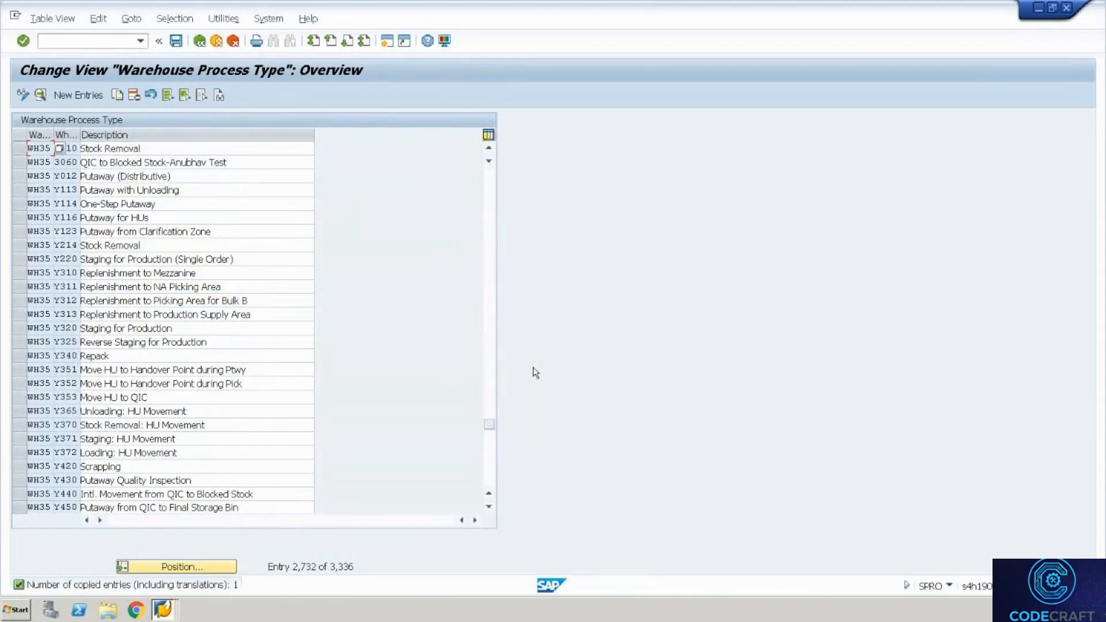
key("ctrl+s")
key("Return")
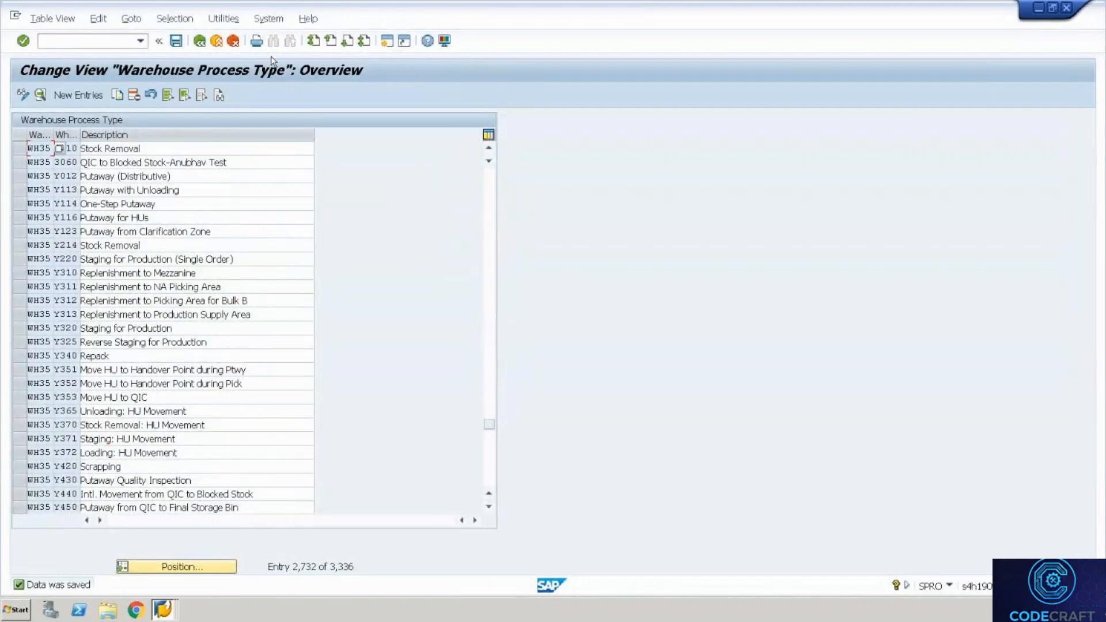
Return to the IMG structure and open the Determine Warehouse Process Type customizing
left_click(200, 45)
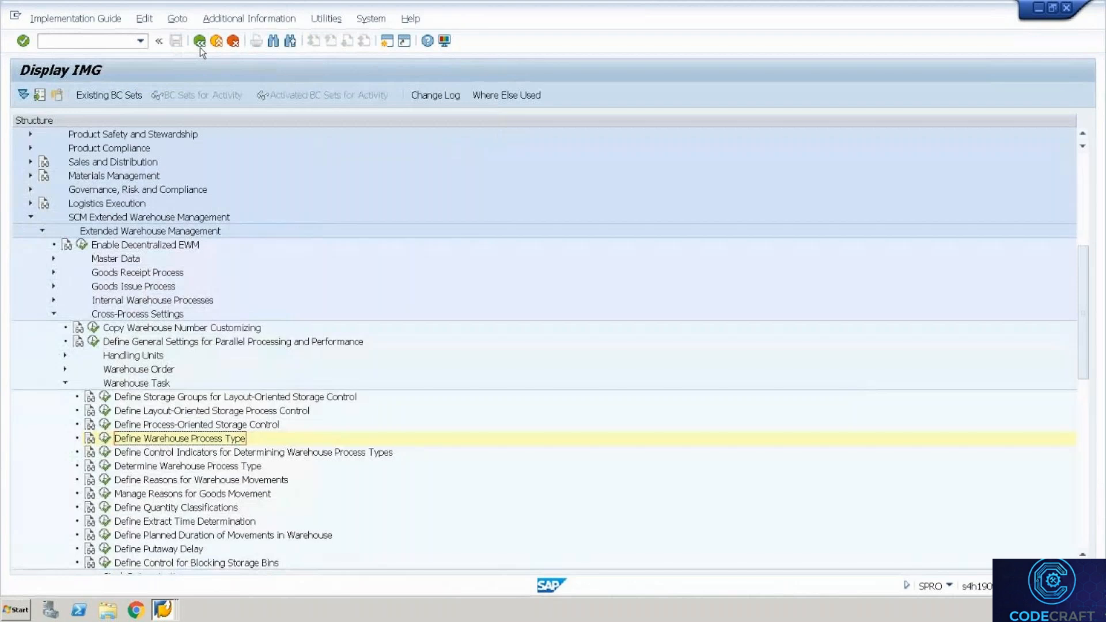
left_click(109, 466)
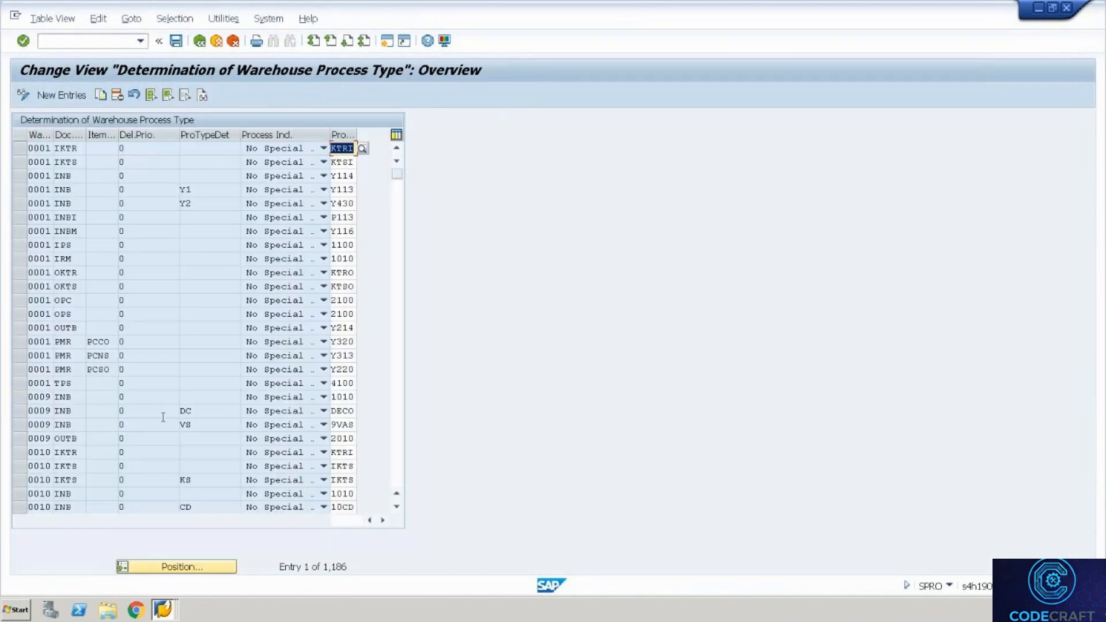
Switch to the Create Warehouse Task session, return to the outbound delivery order and display its header details to check the document type
key("ctrl+alt+Break")
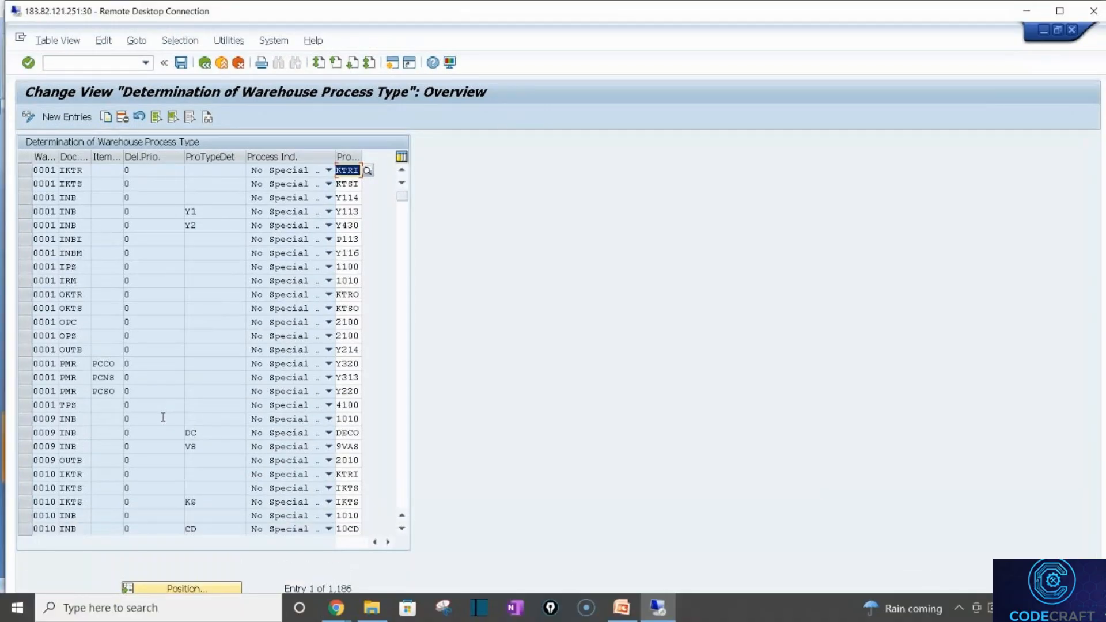
key("alt+Tab")
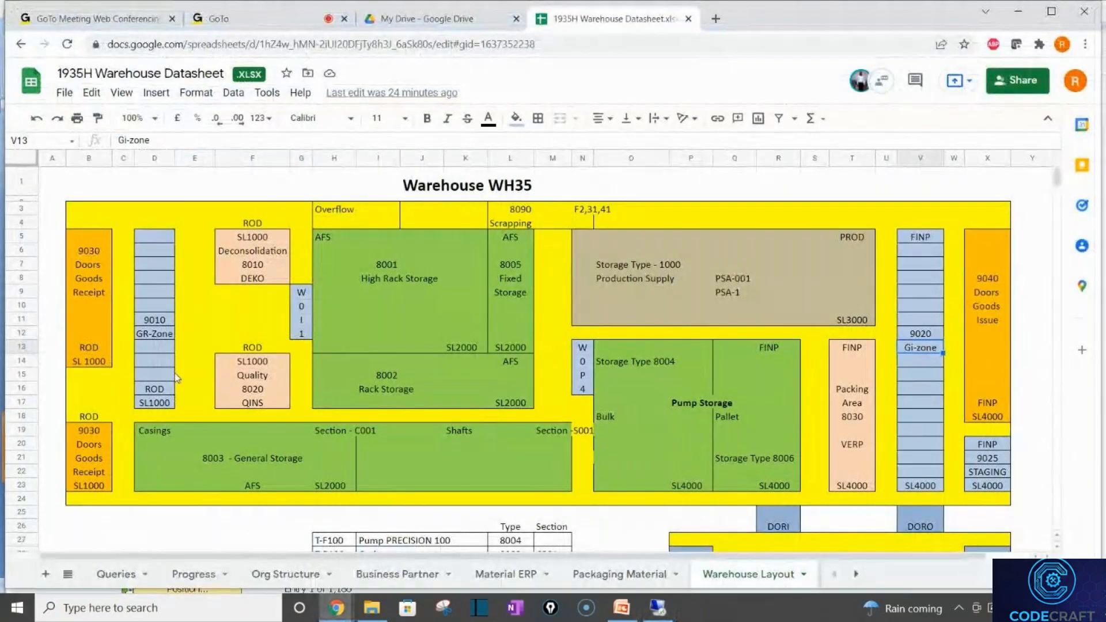
key("alt+Tab")
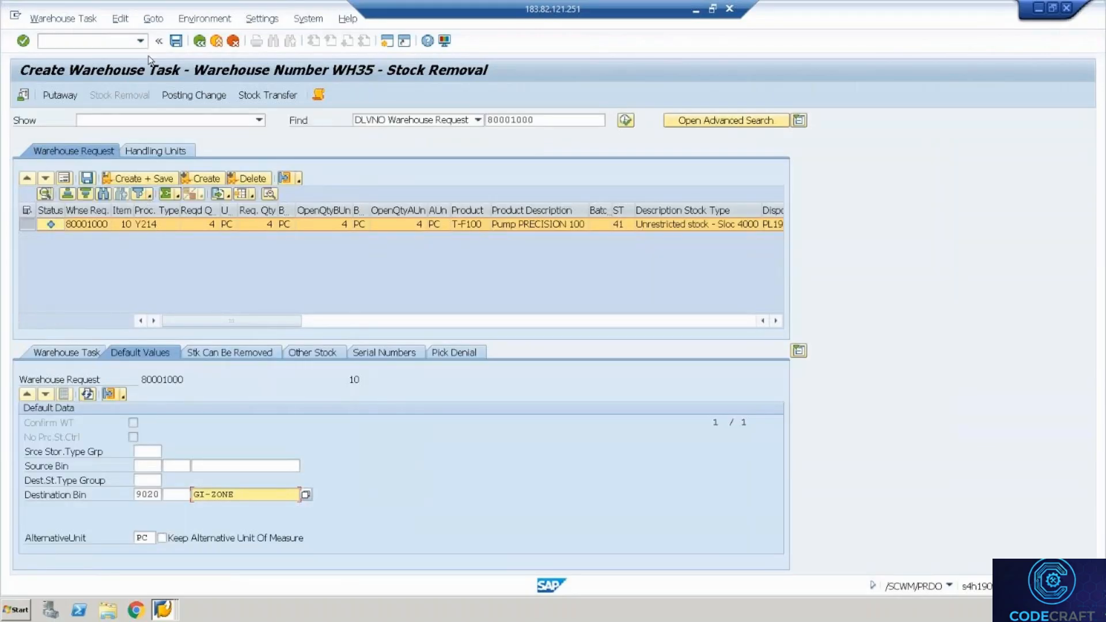
left_click(201, 44)
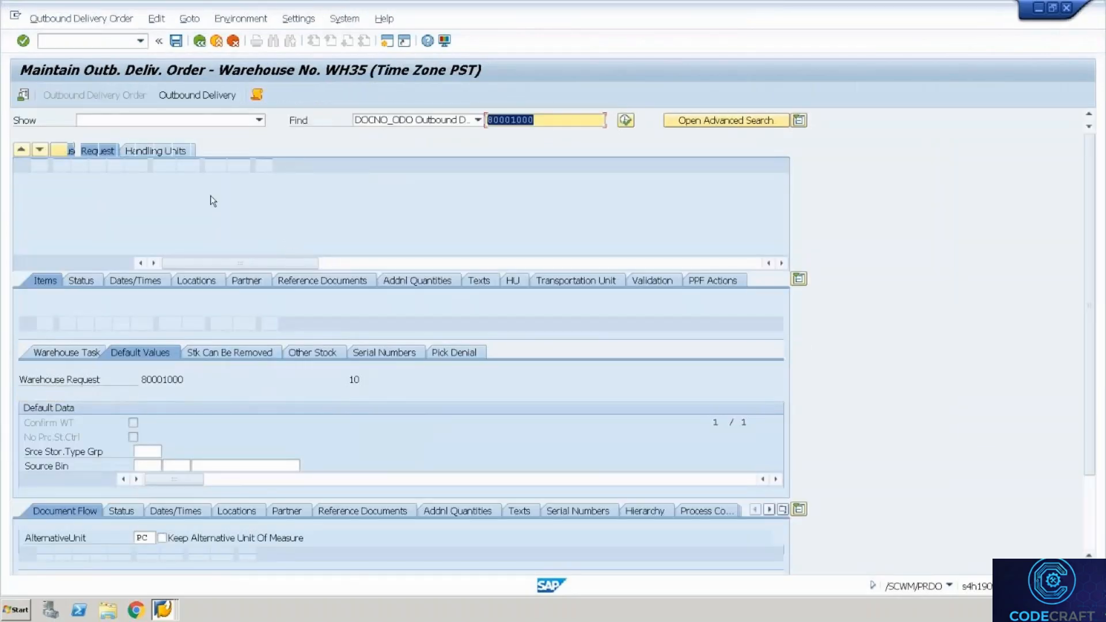
left_click(210, 196)
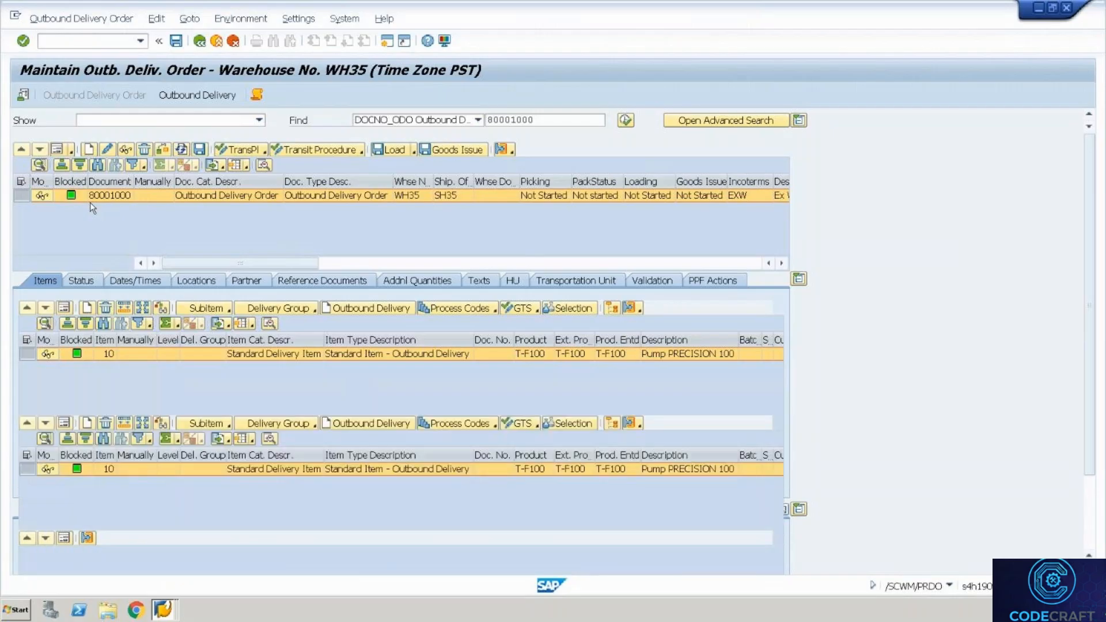
double_click(90, 201)
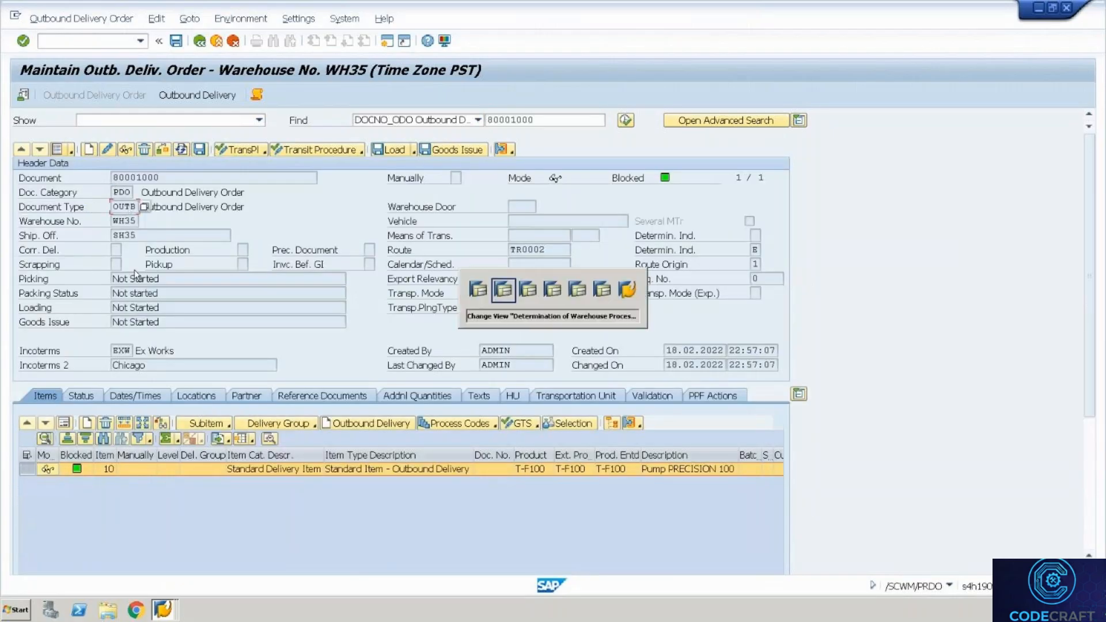
Return to the warehouse process type determination session and position the list at warehouse WH34
key("alt+Tab")
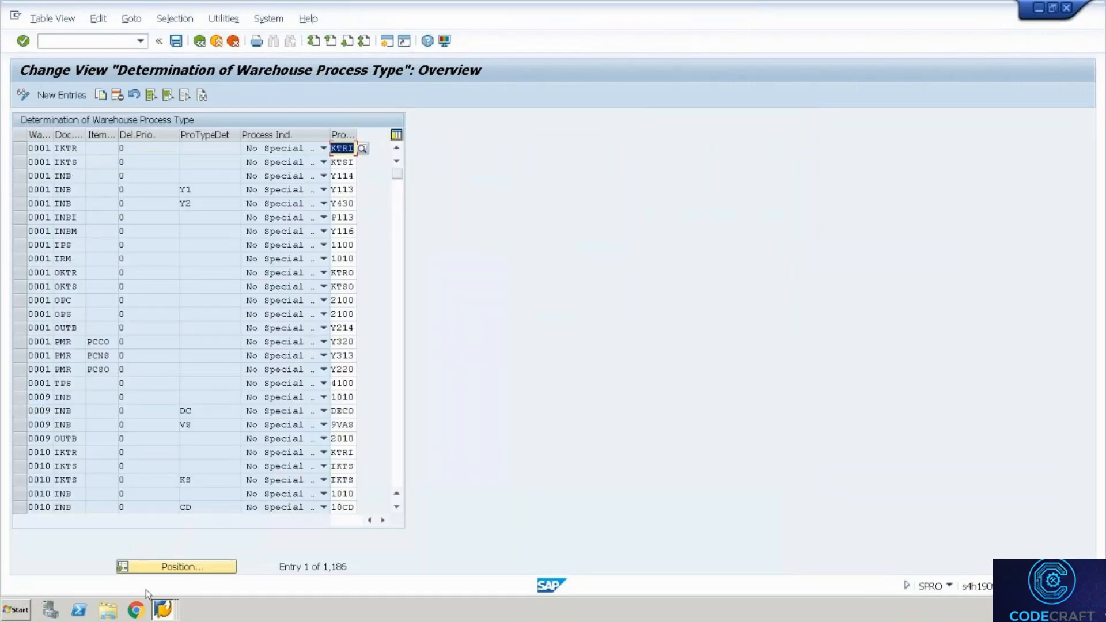
left_click(182, 568)
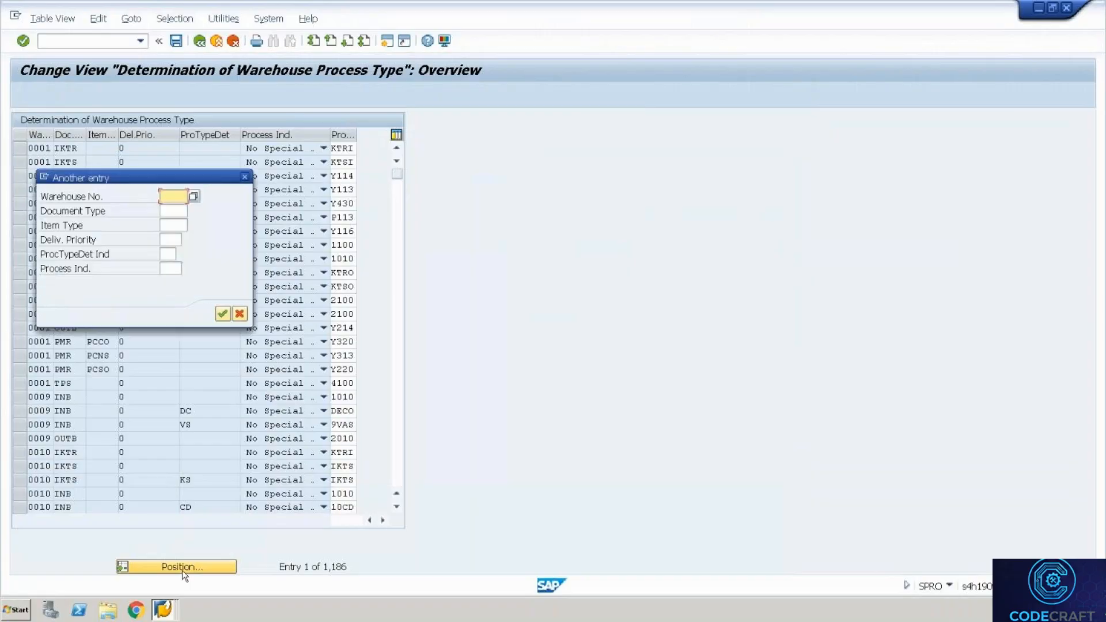
type("Wh34")
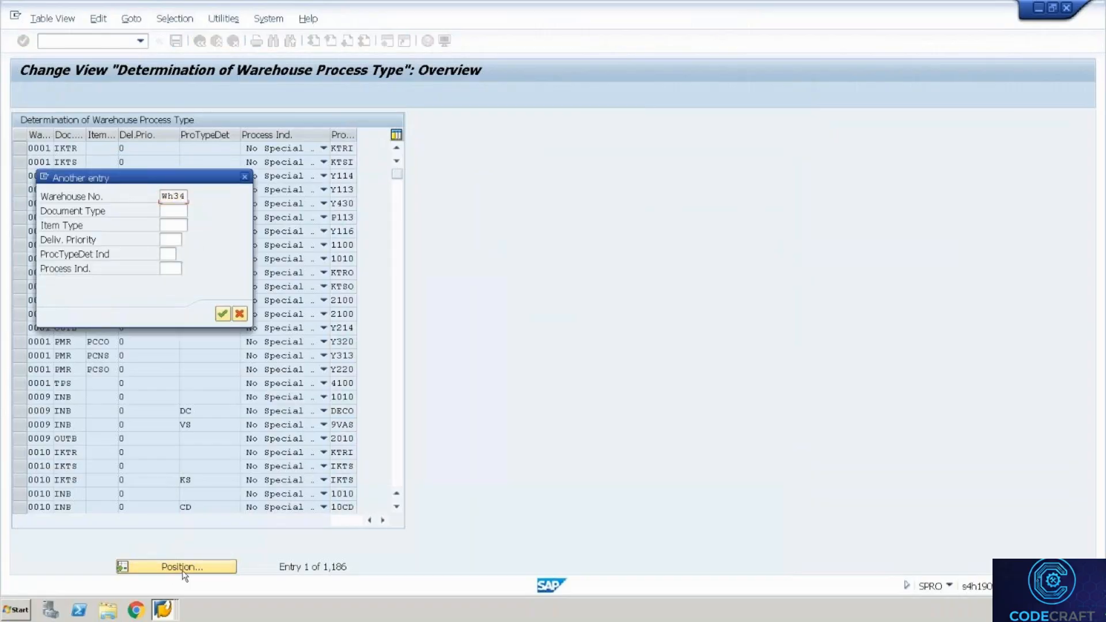
key("Return")
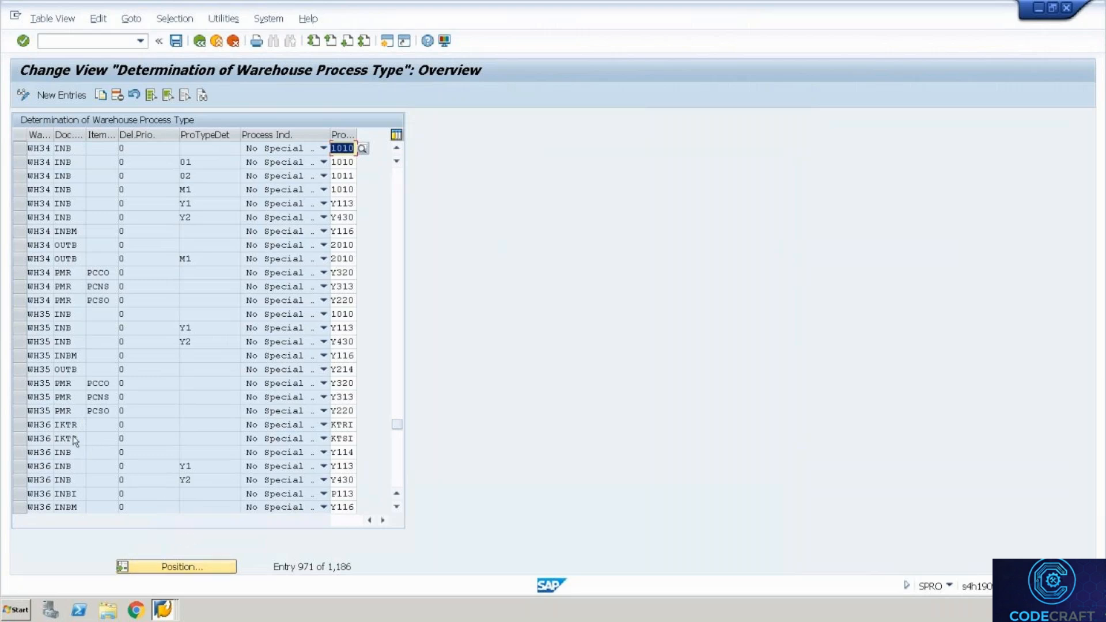
Set the process type determined for WH35 document type OUTB to 2010 and save the change to the customizing request
left_click(20, 370)
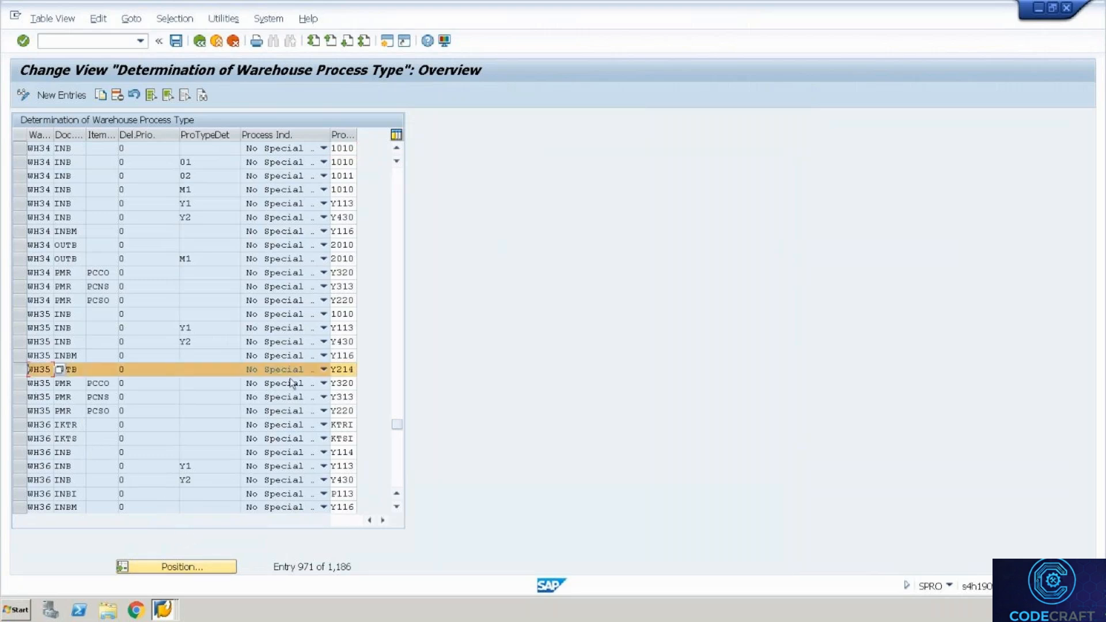
left_click(339, 370)
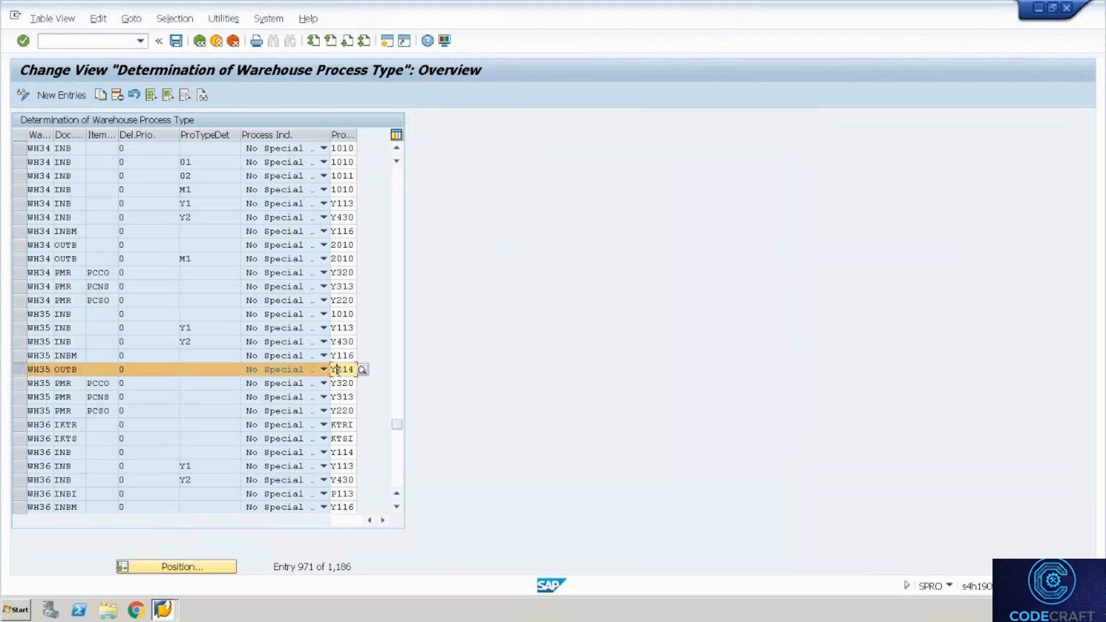
key("Right")
key("Right")
key("Right")
key("BackSpace")
key("BackSpace")
key("BackSpace")
key("BackSpace")
type("2010")
key("Return")
key("ctrl+s")
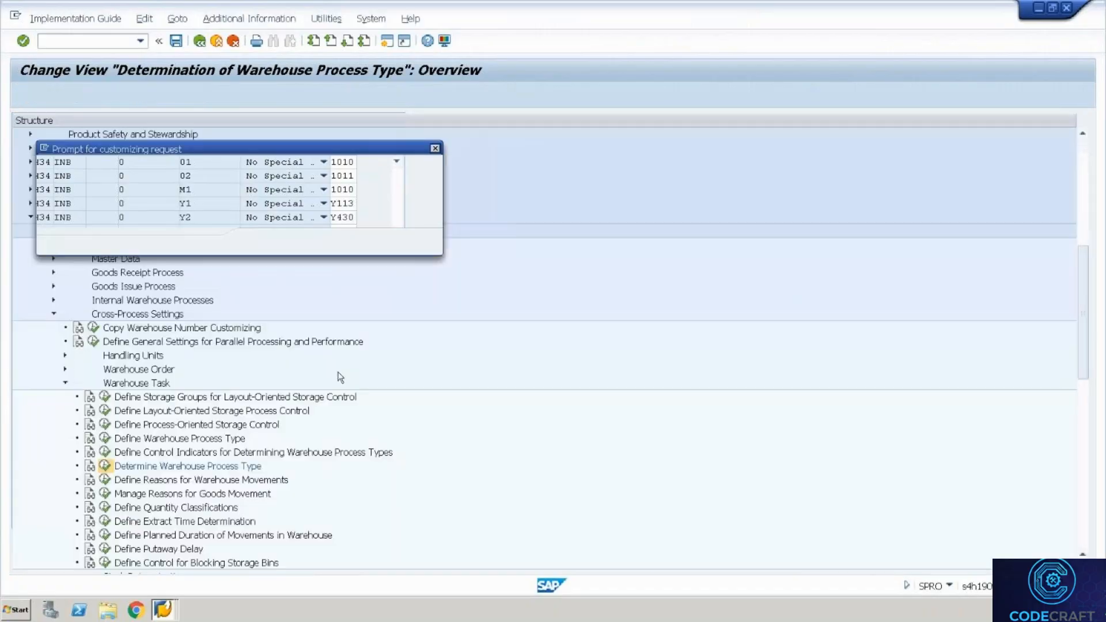
key("Return")
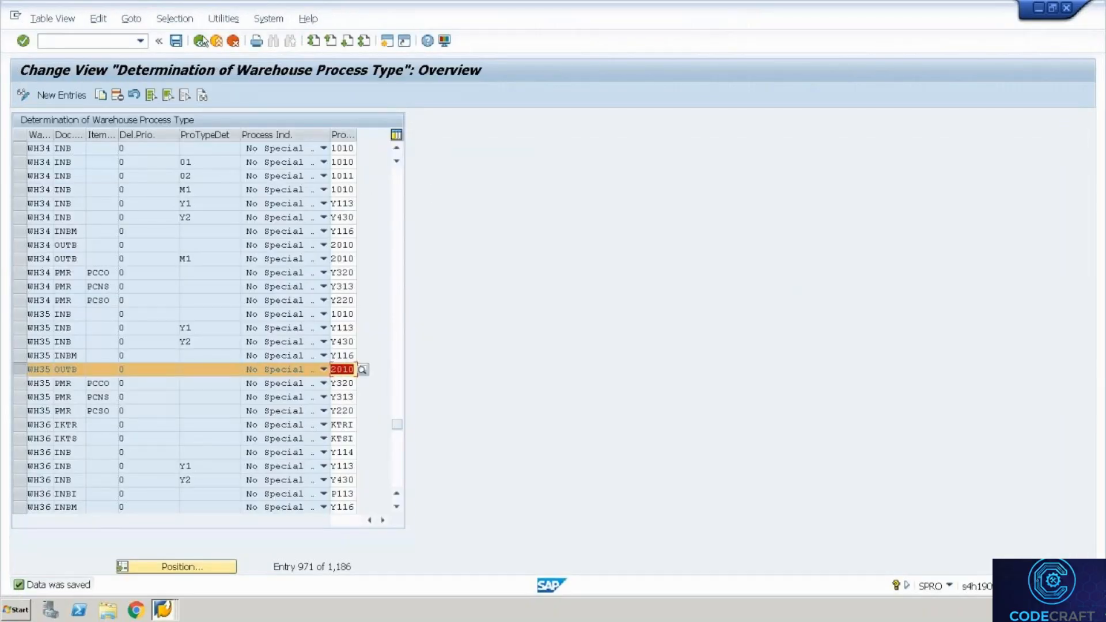
Leave the determination customizing and display the movement data of item 10 in the outbound delivery order in change mode
left_click(200, 42)
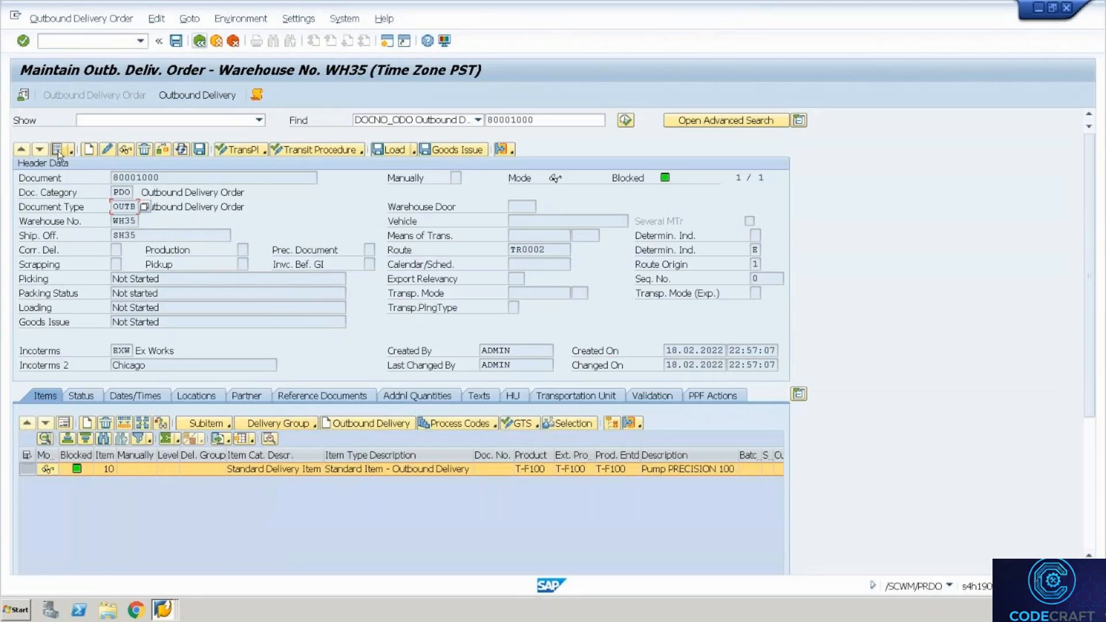
left_click(58, 151)
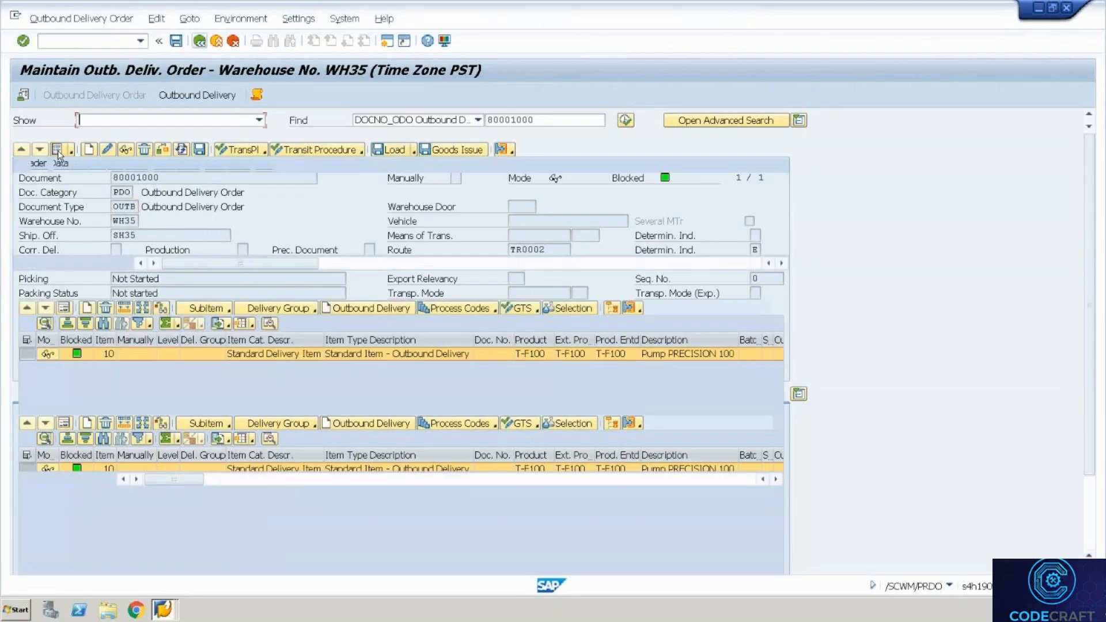
left_click(66, 306)
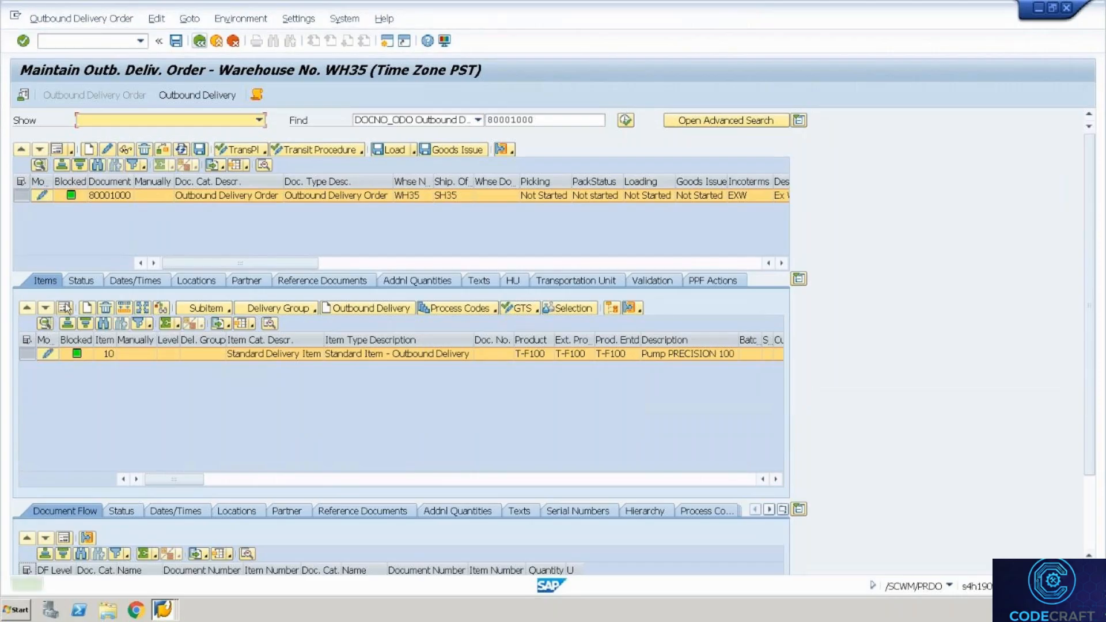
left_click(65, 307)
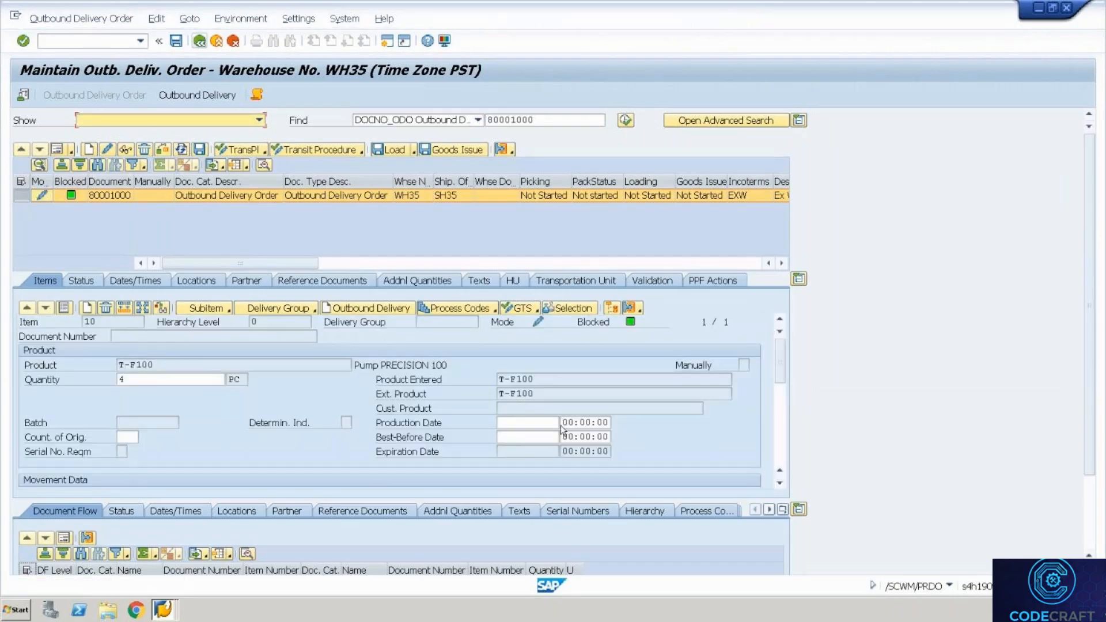
left_click(783, 408)
left_click_drag(781, 417, 781, 413)
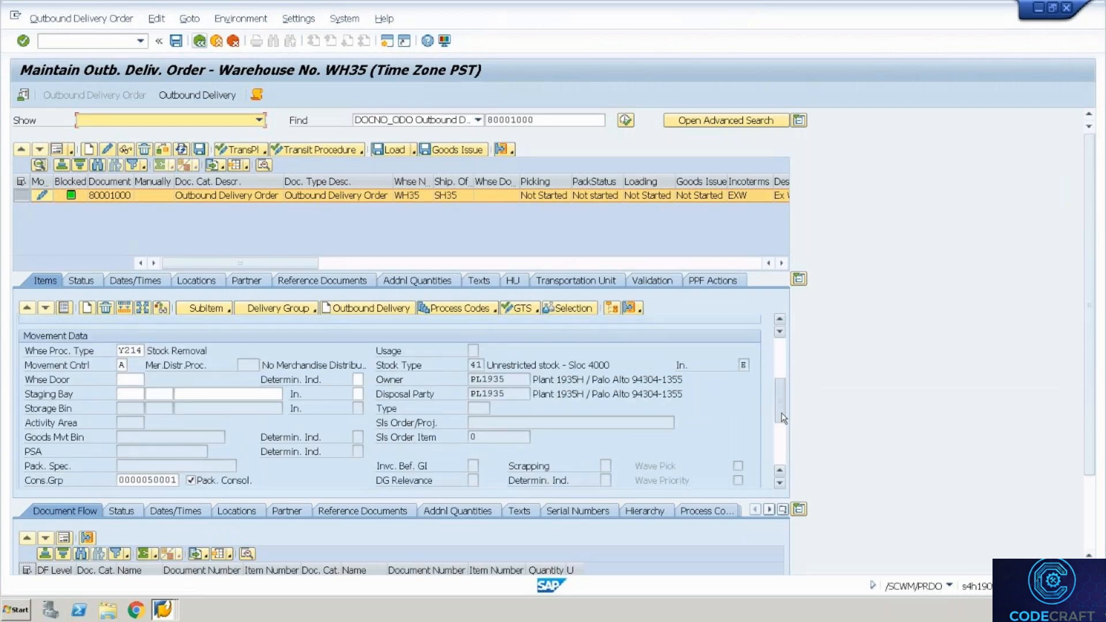
Try to set the warehouse process type of delivery order item 10 to 2020
left_click(129, 351)
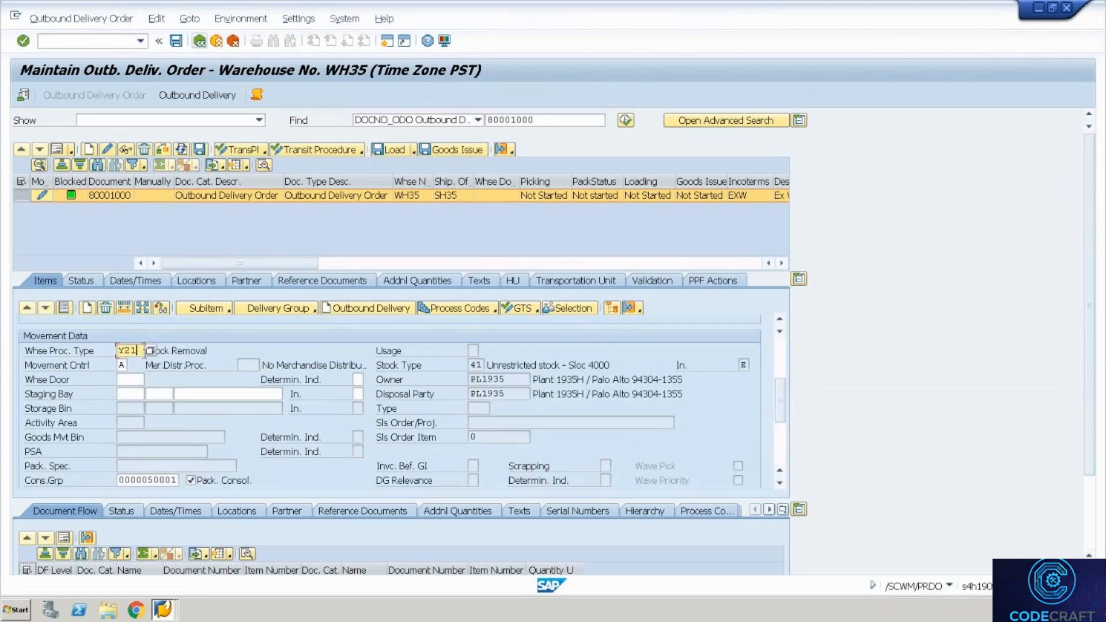
key("BackSpace")
key("BackSpace")
key("BackSpace")
key("BackSpace")
type("2020")
key("Return")
key("Return")
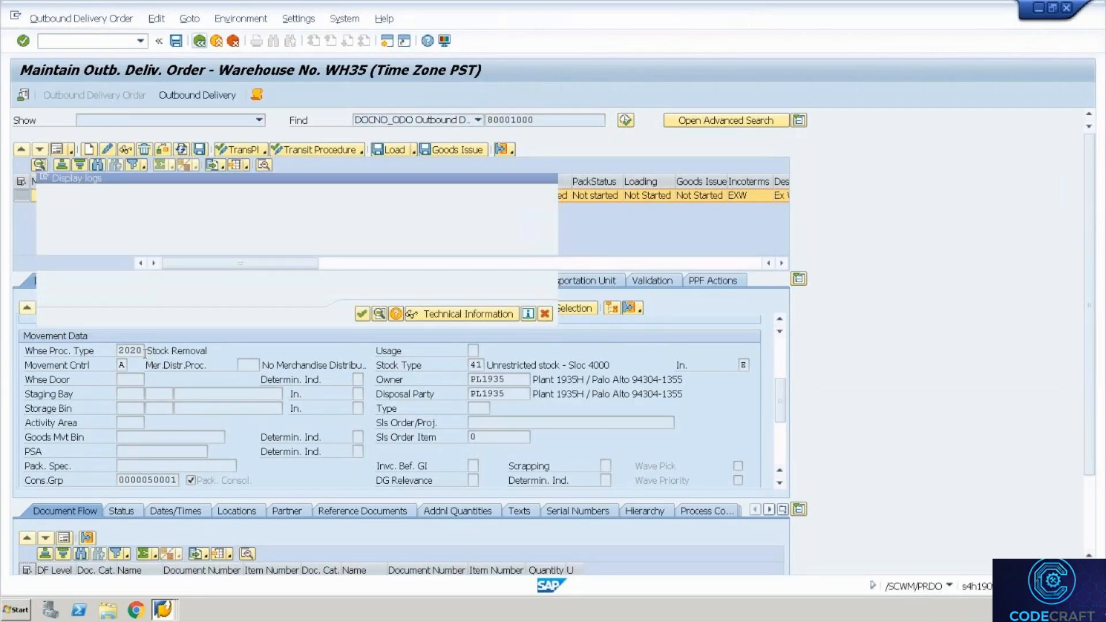
Try to set the warehouse process type of delivery order item 10 to 2010, and discard the unsaved changes to the order
key("BackSpace")
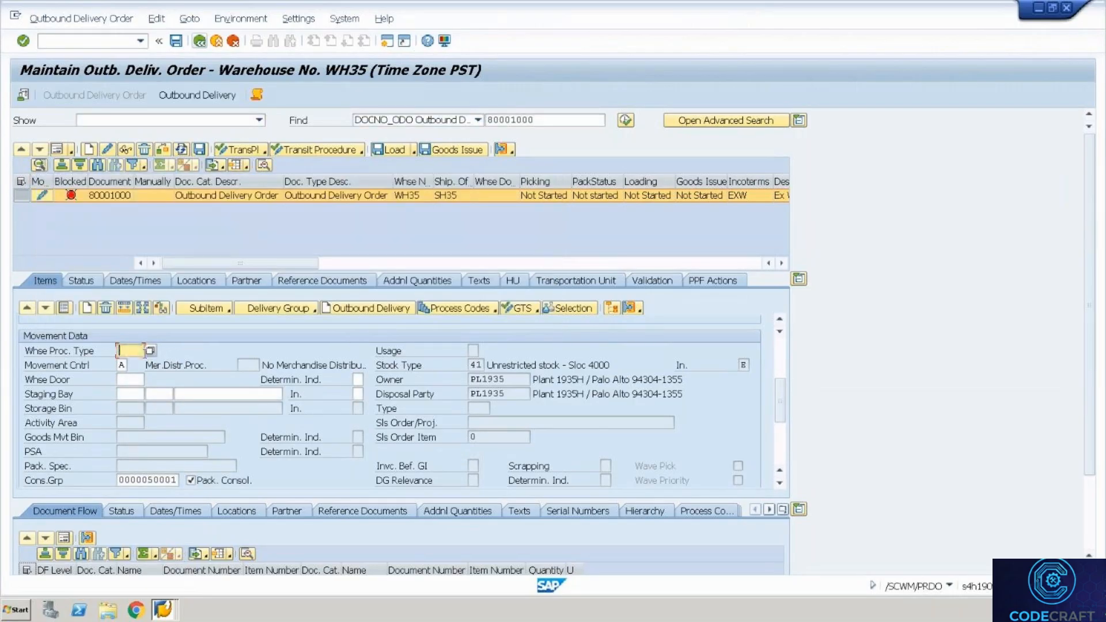
type("2010")
key("Return")
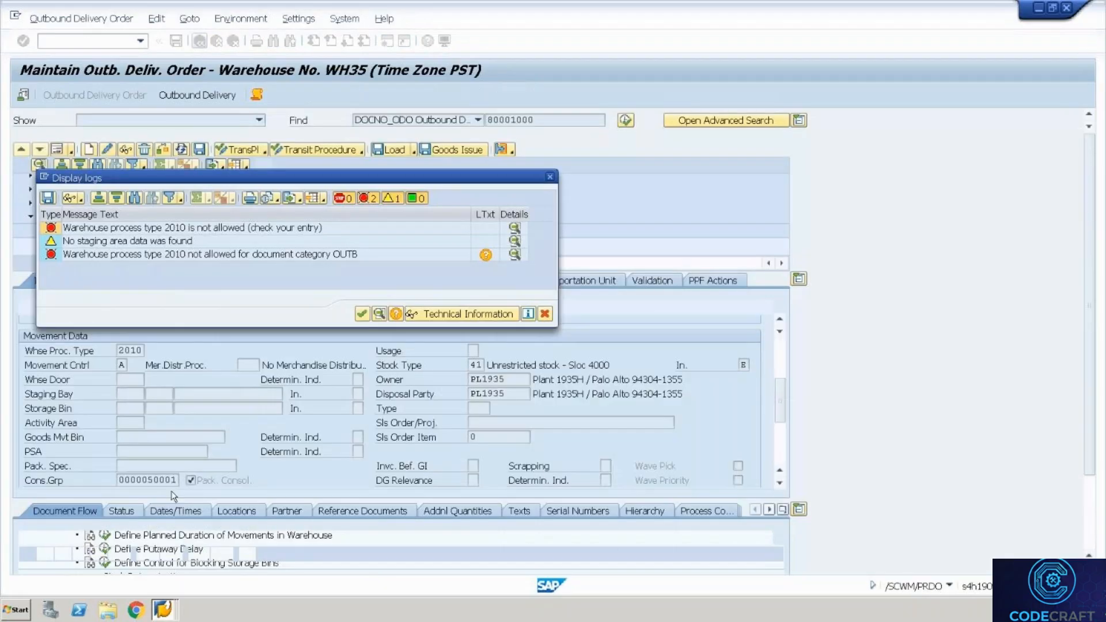
left_click(545, 315)
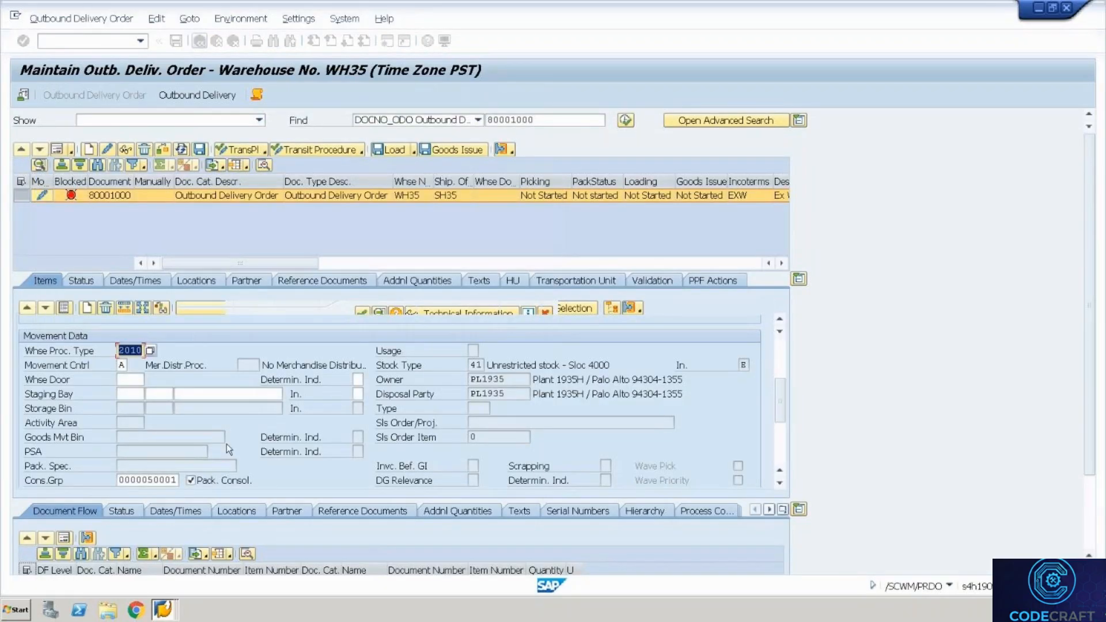
left_click(482, 217)
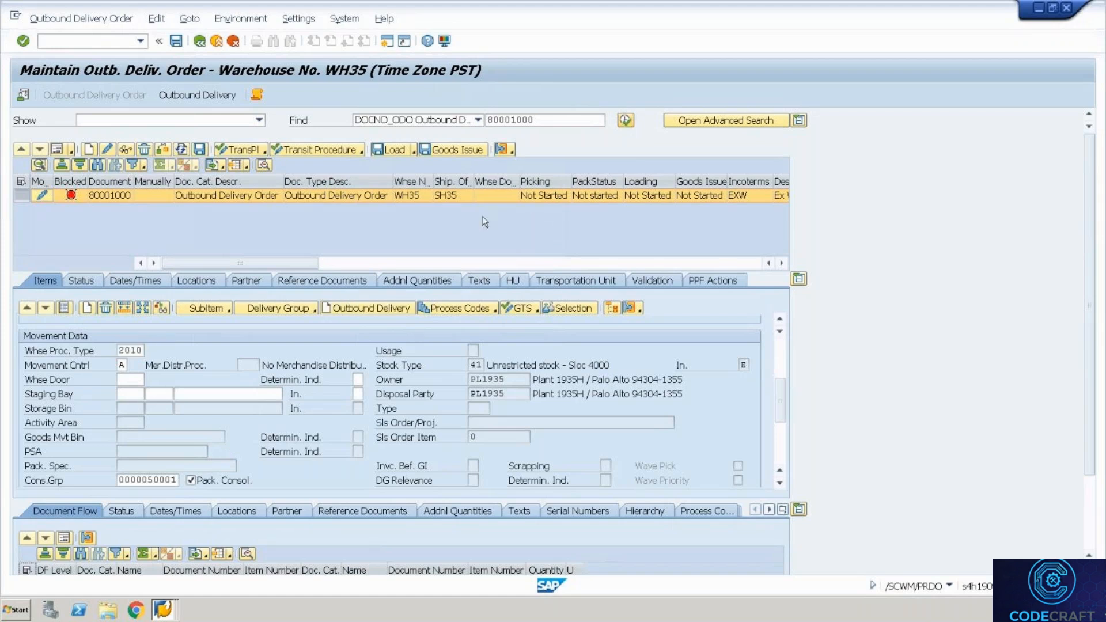
key("F3")
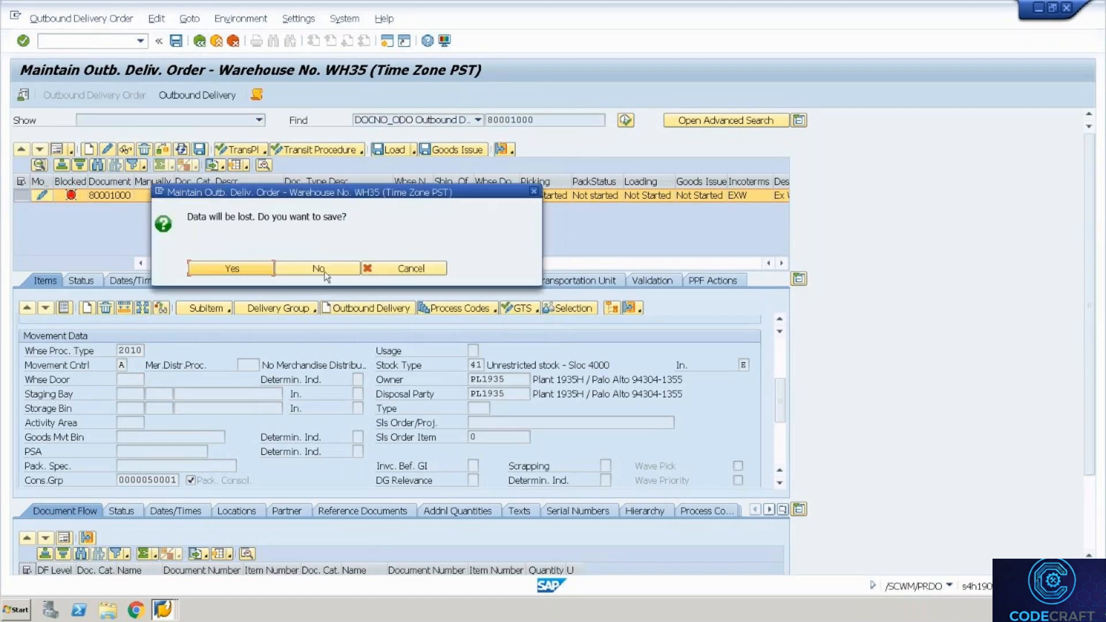
left_click(323, 269)
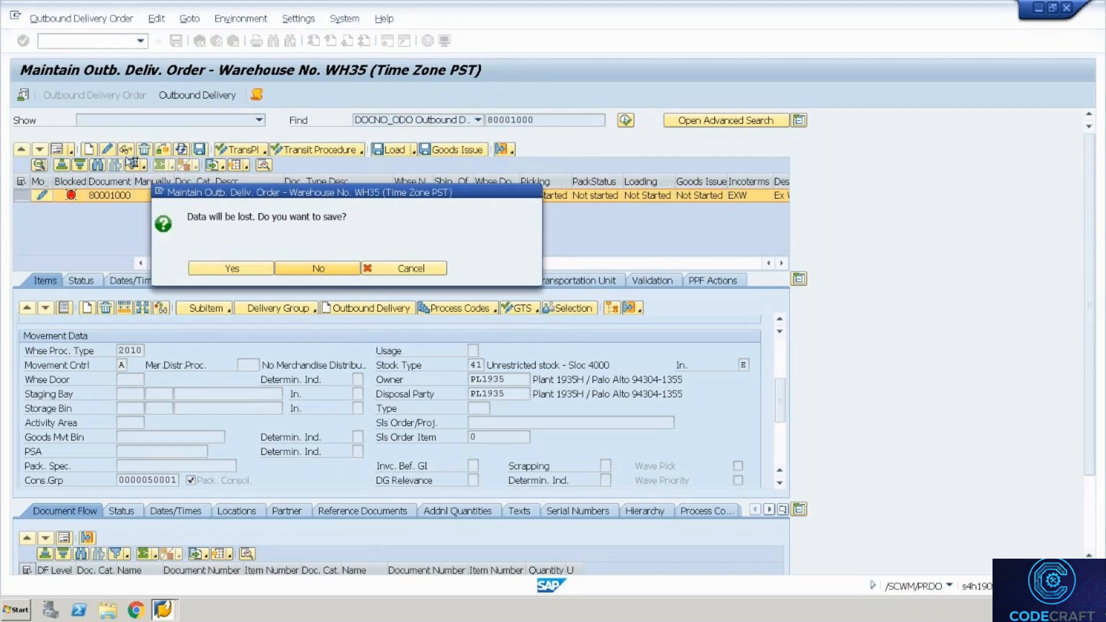
Start warehouse task creation as a follow-on function of the outbound delivery order and set the destination bin to GI-ZONE
left_click(86, 18)
mouse_move(98, 54)
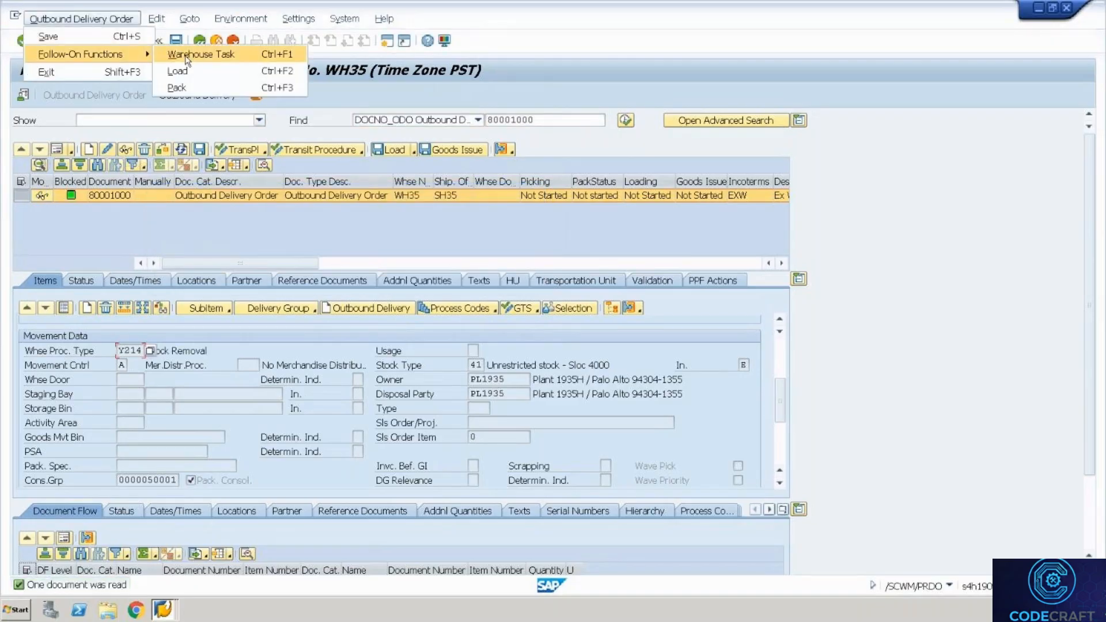
left_click(186, 54)
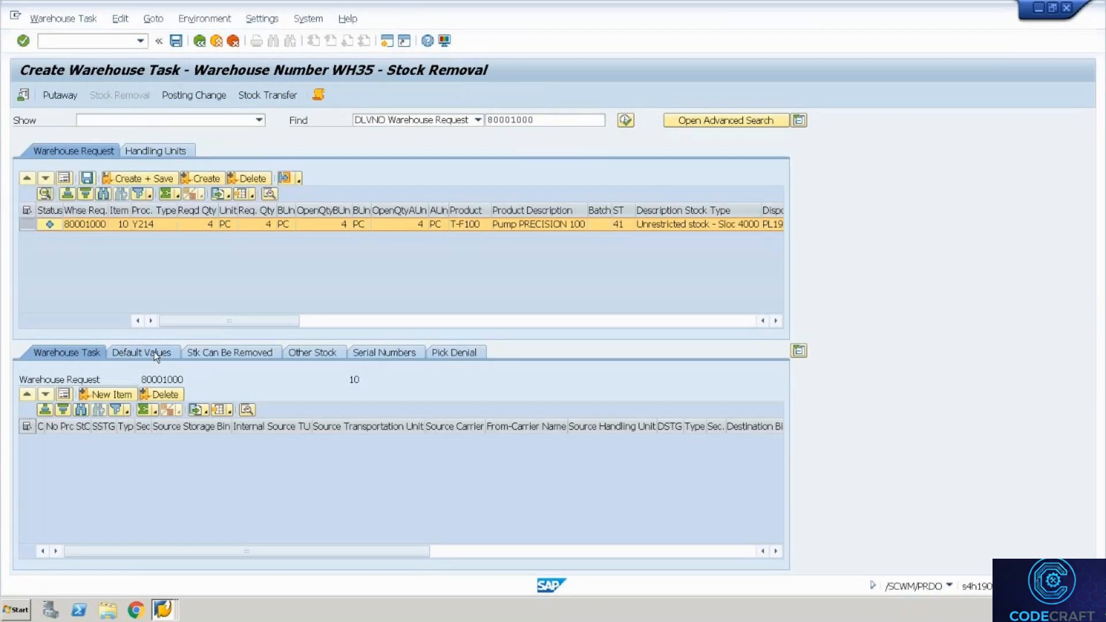
left_click(155, 354)
left_click(236, 495)
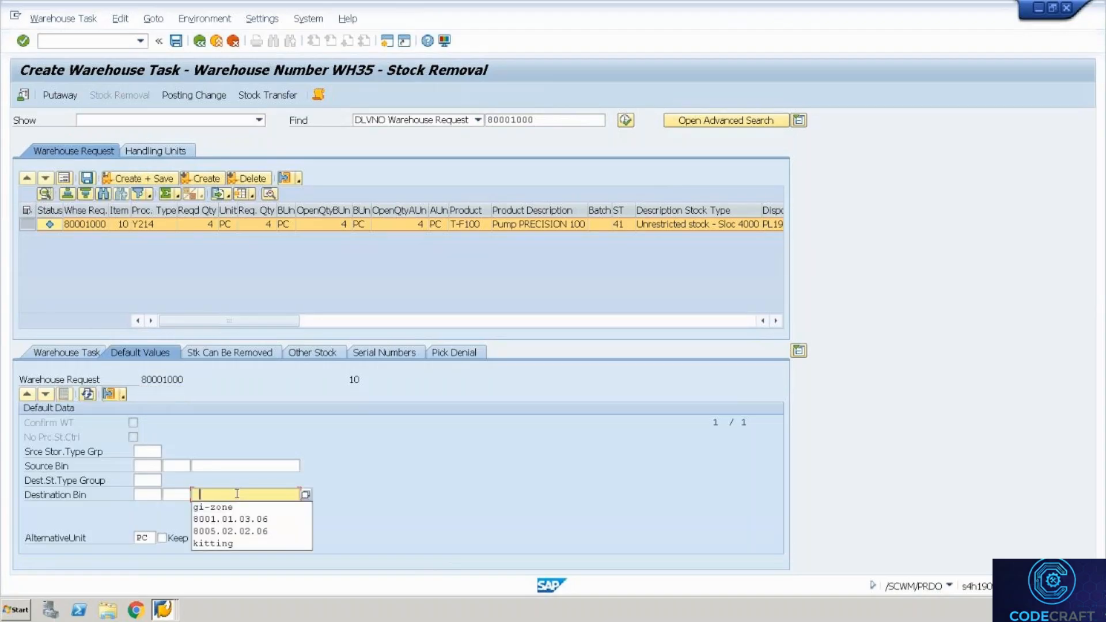
key("Down")
key("Return")
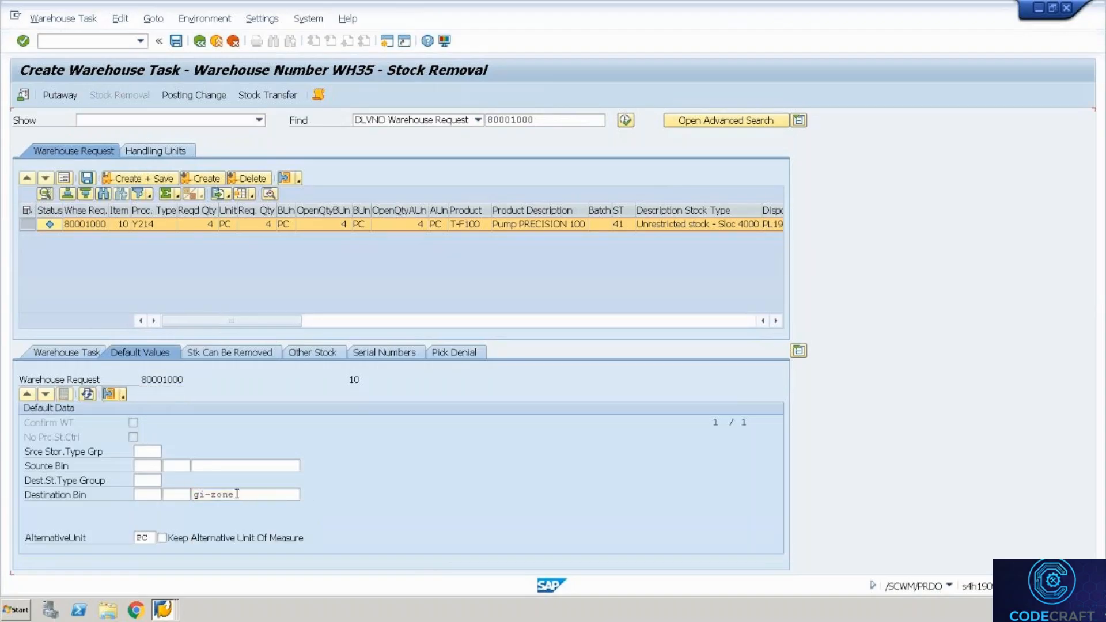
key("Return")
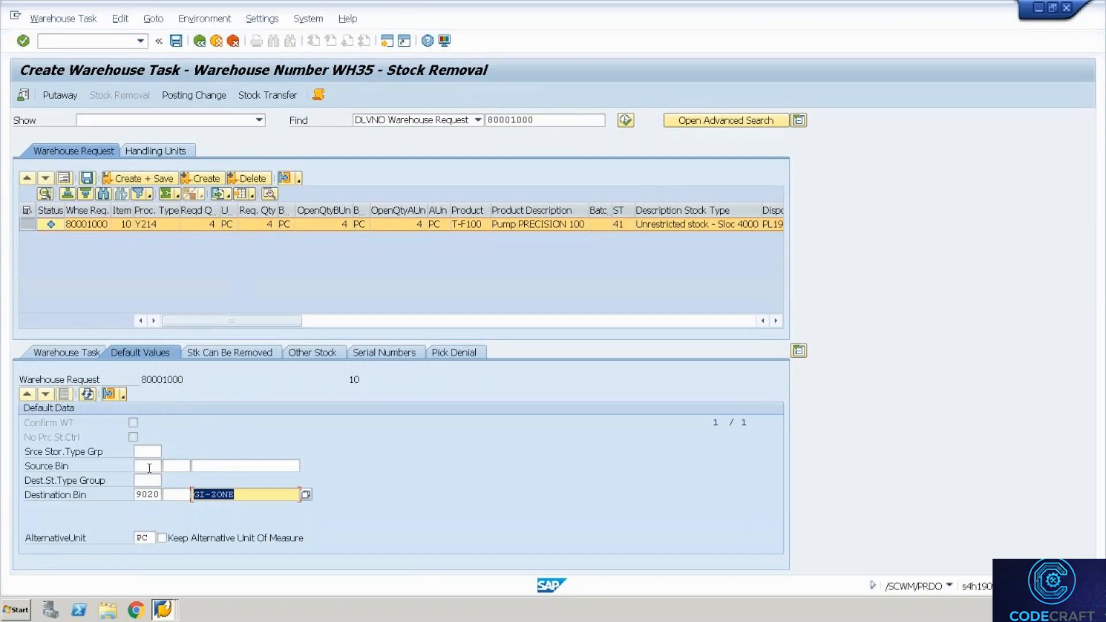
Set the source storage type in the warehouse task's default values to 8004
left_click(150, 467)
type("8")
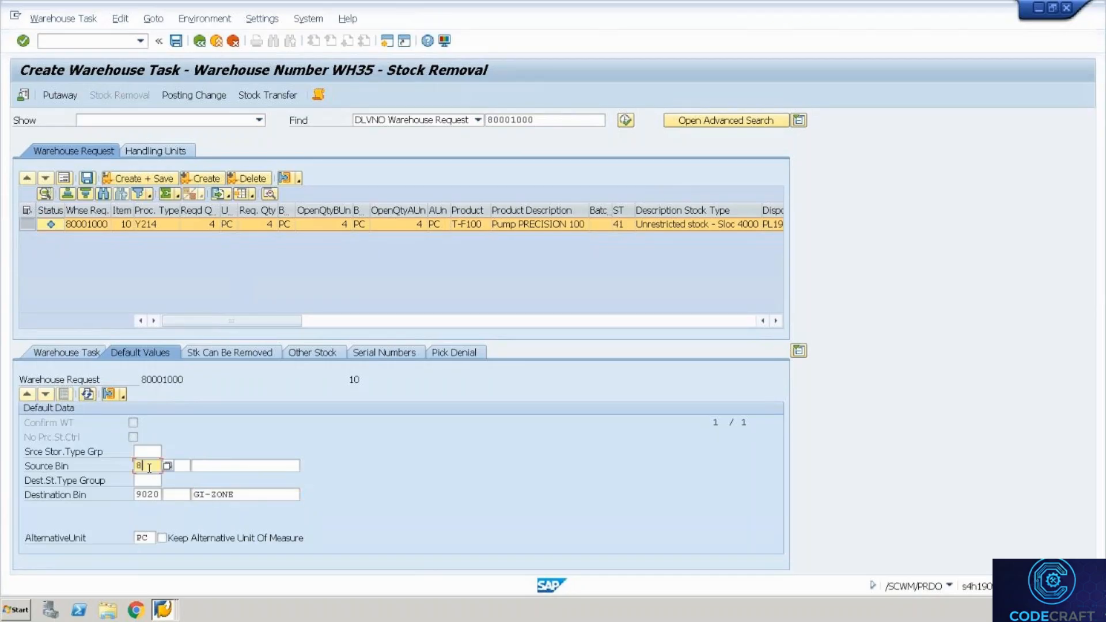
type("014")
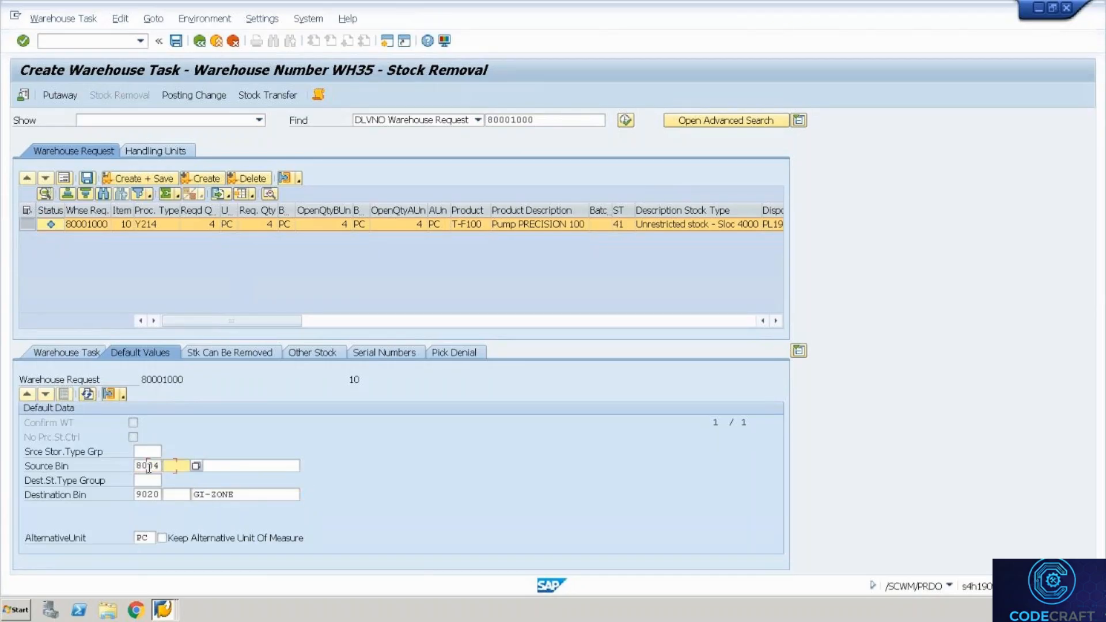
Try to open the warehouse management monitor /SCWM/MON in an additional session
key("alt+Tab")
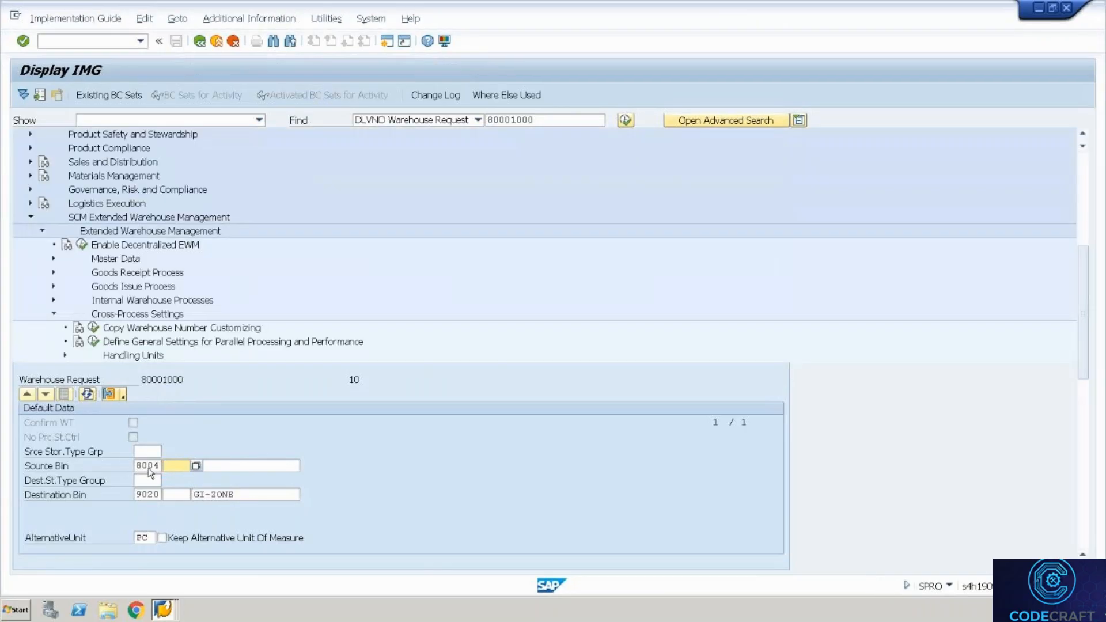
key("alt+Tab")
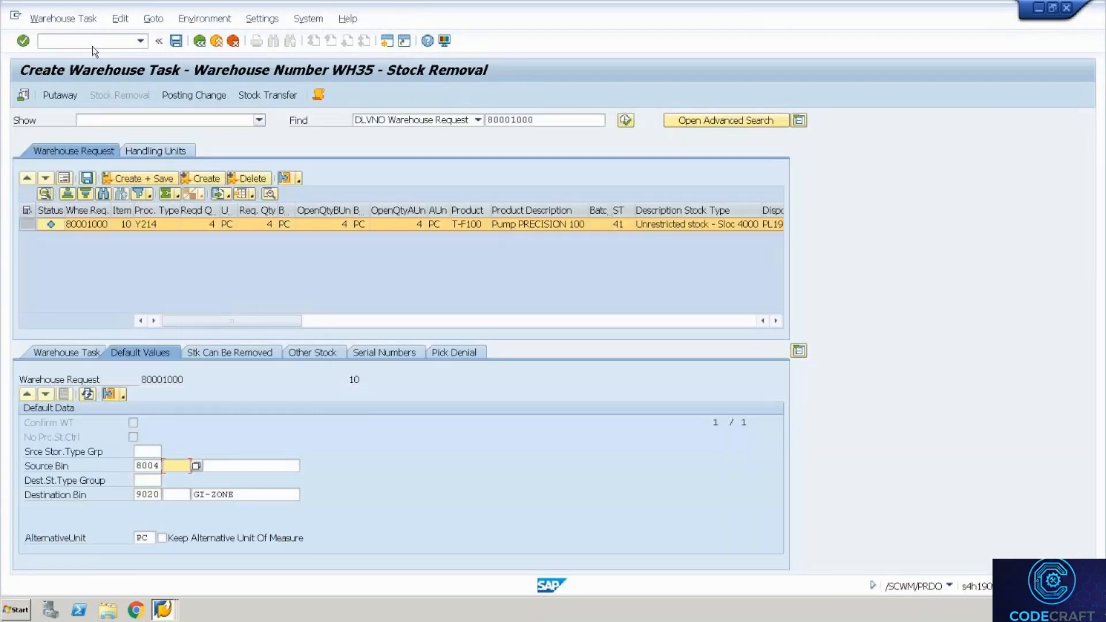
left_click(94, 45)
type("/o/scwm/mon")
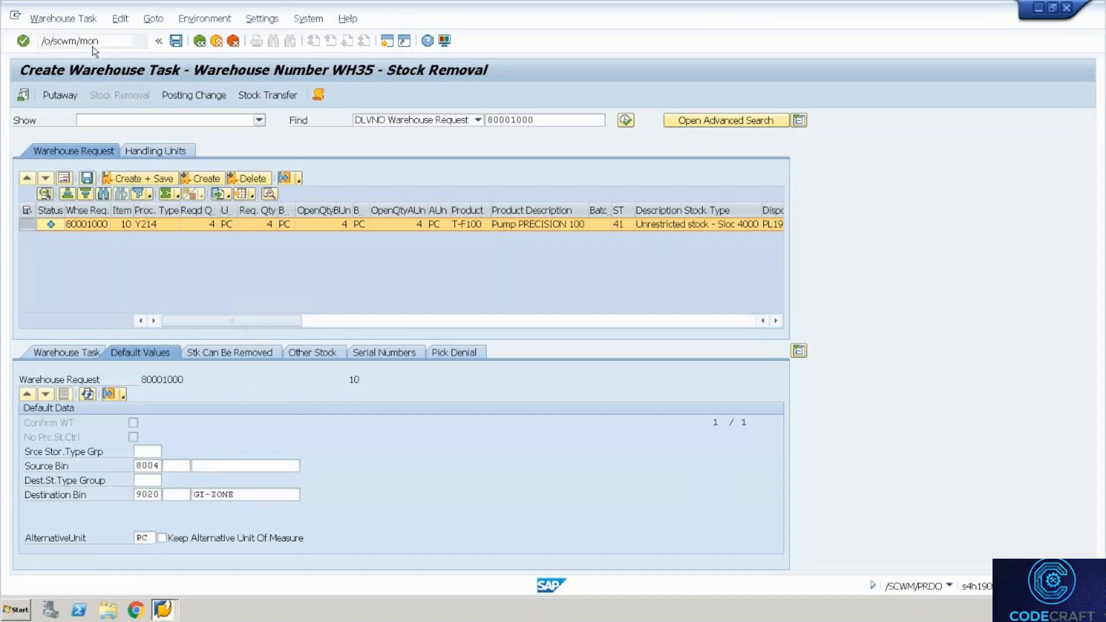
key("Return")
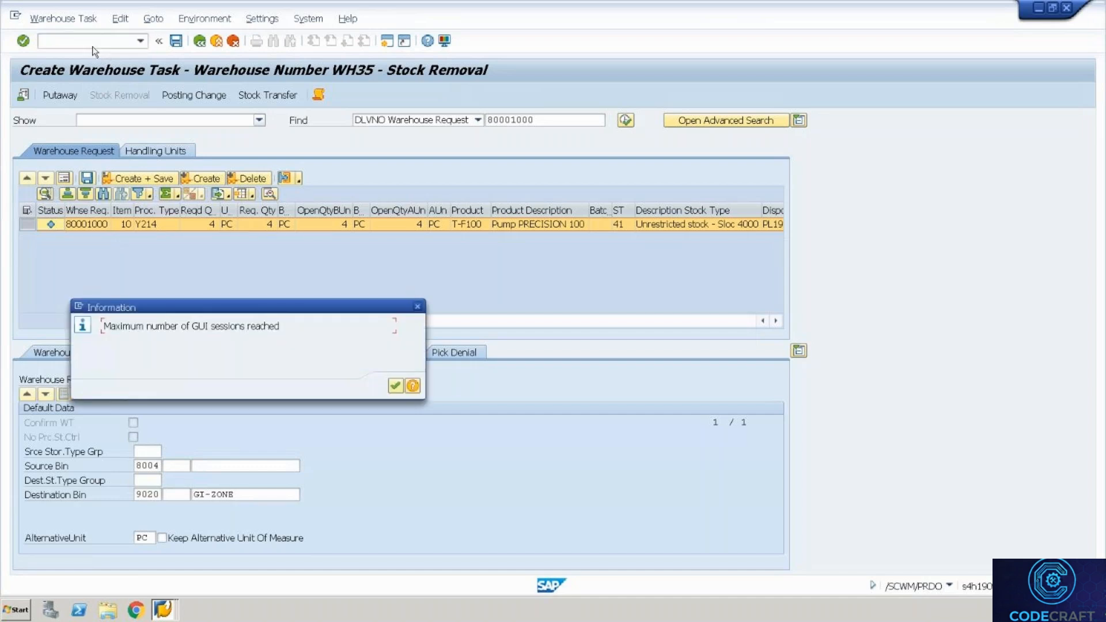
key("Return")
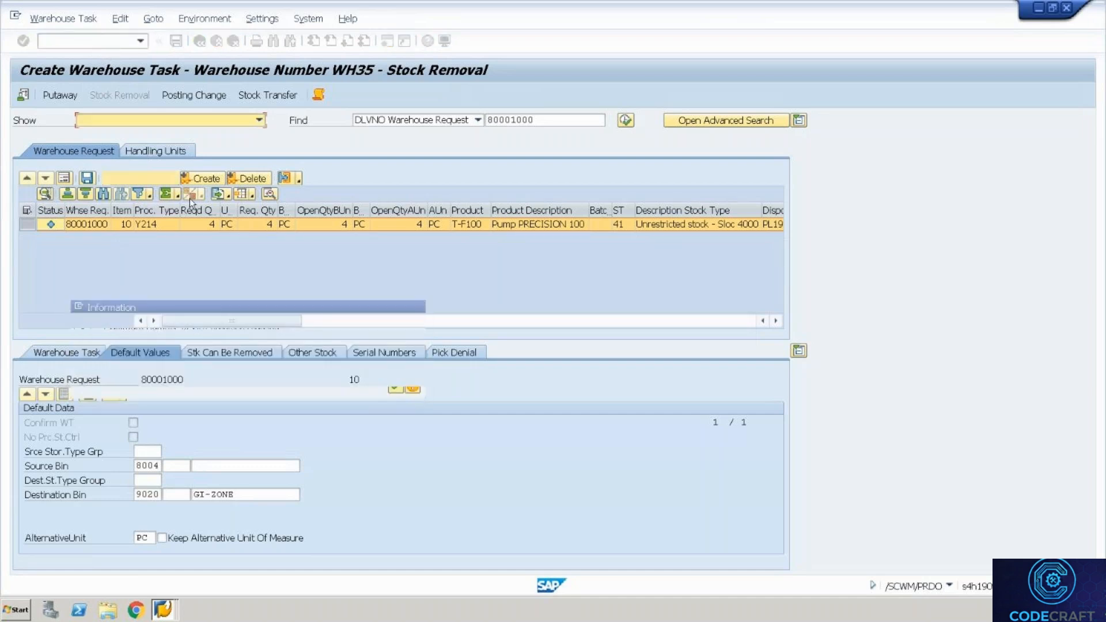
Switch to the delivery display session and run /SCWM/MON there for warehouse WH35 with monitor SAP
key("alt+Tab")
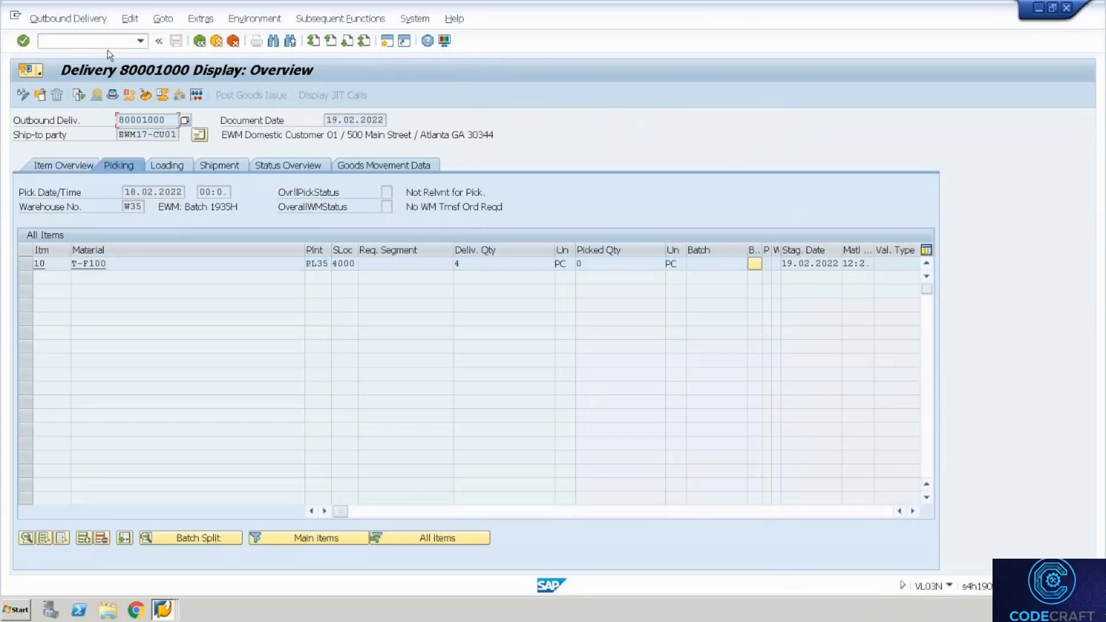
left_click(101, 42)
type("/n/scwm/mon")
key("Return")
key("Tab")
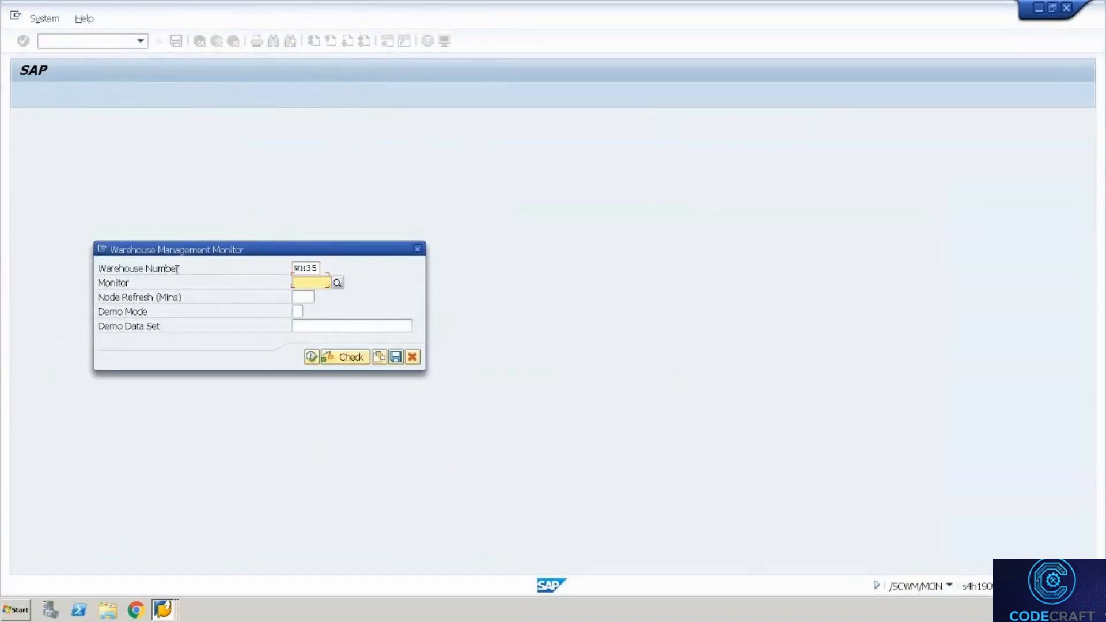
key("Down")
key("Return")
left_click(310, 361)
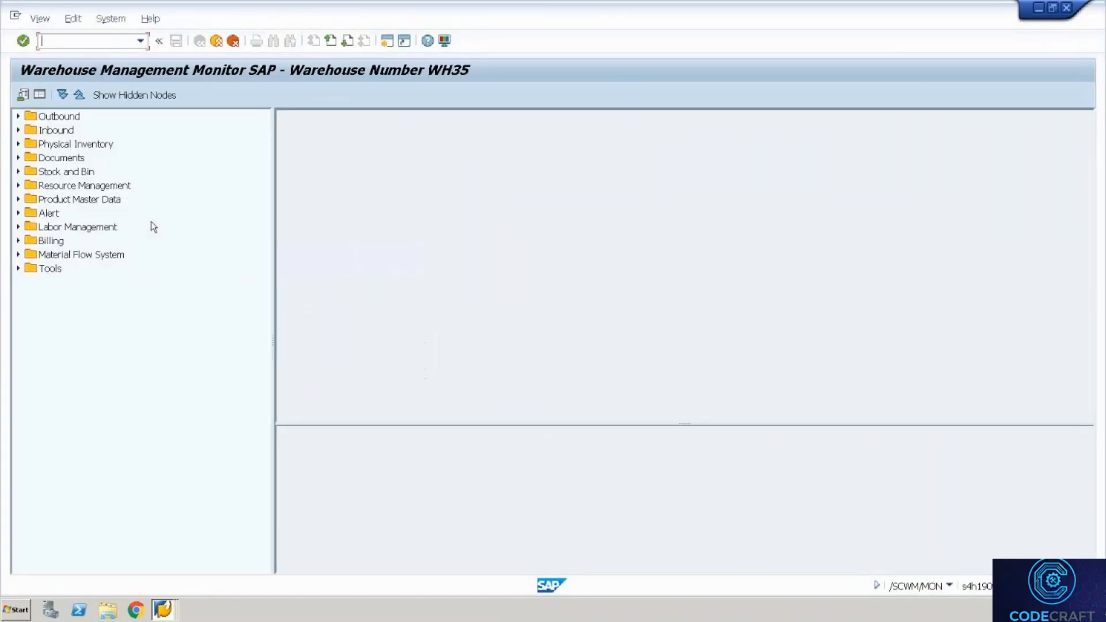
List the storage bins of storage type 8004 in the warehouse monitor
left_click(18, 173)
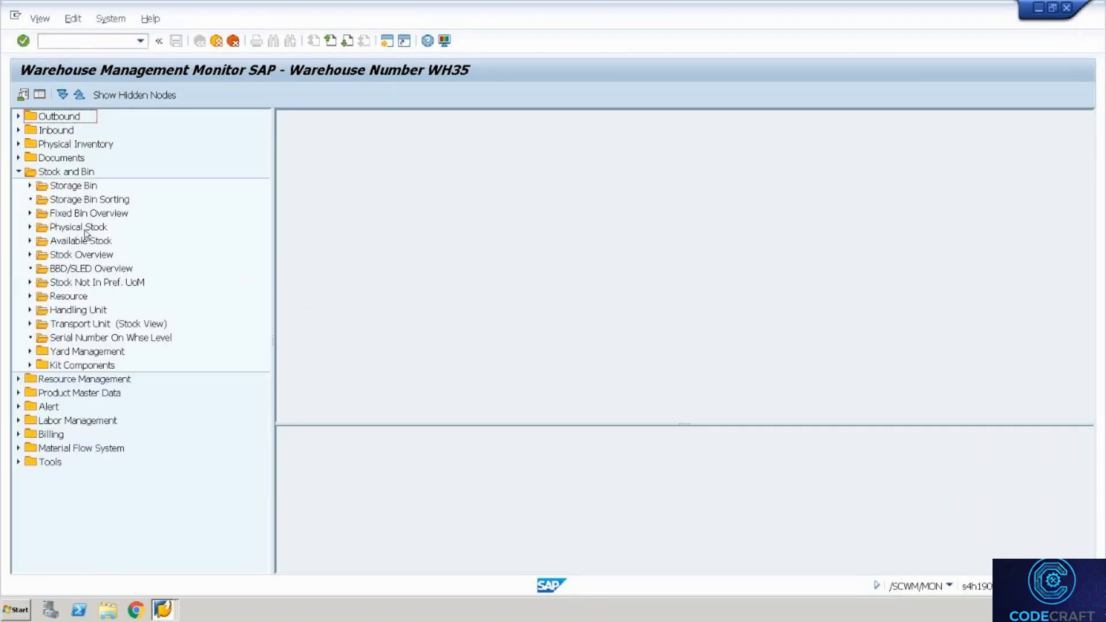
left_click(84, 231)
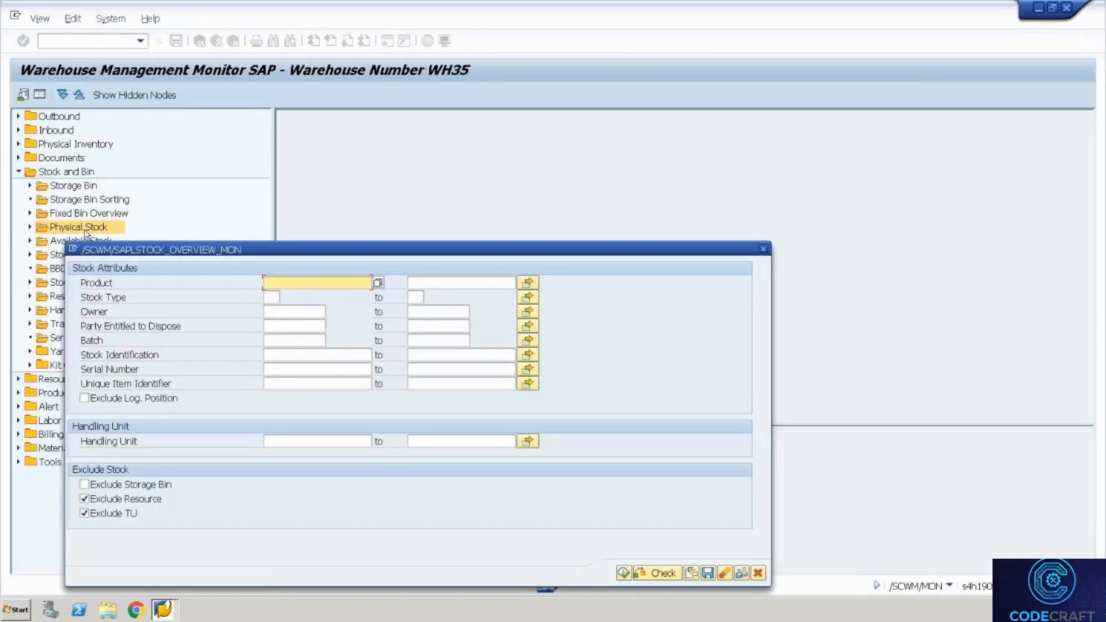
left_click(763, 250)
left_click(92, 187)
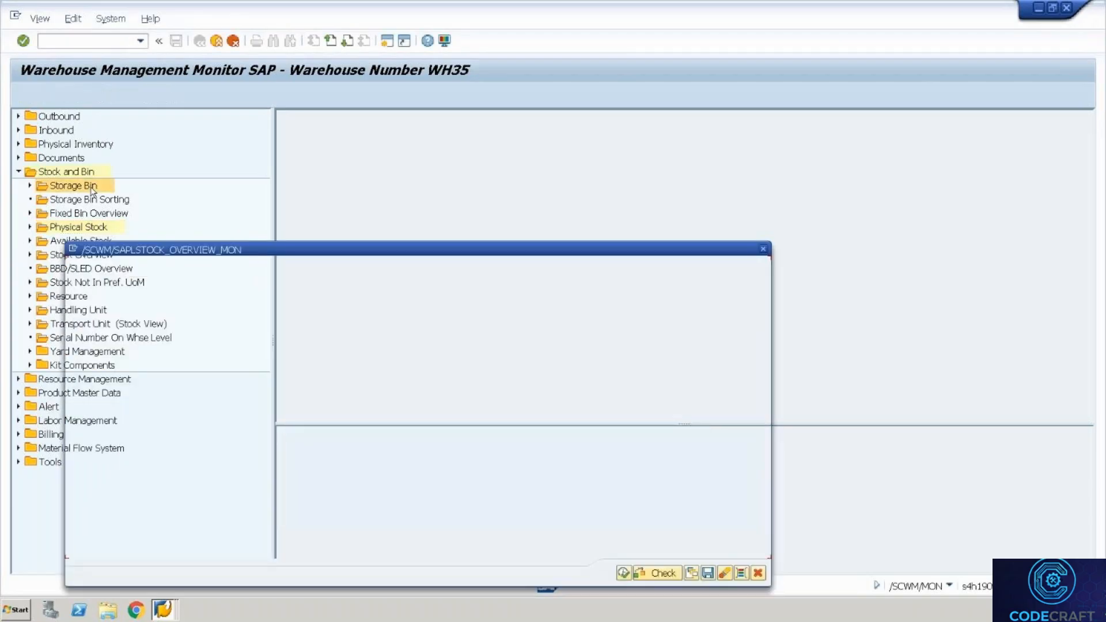
type("800")
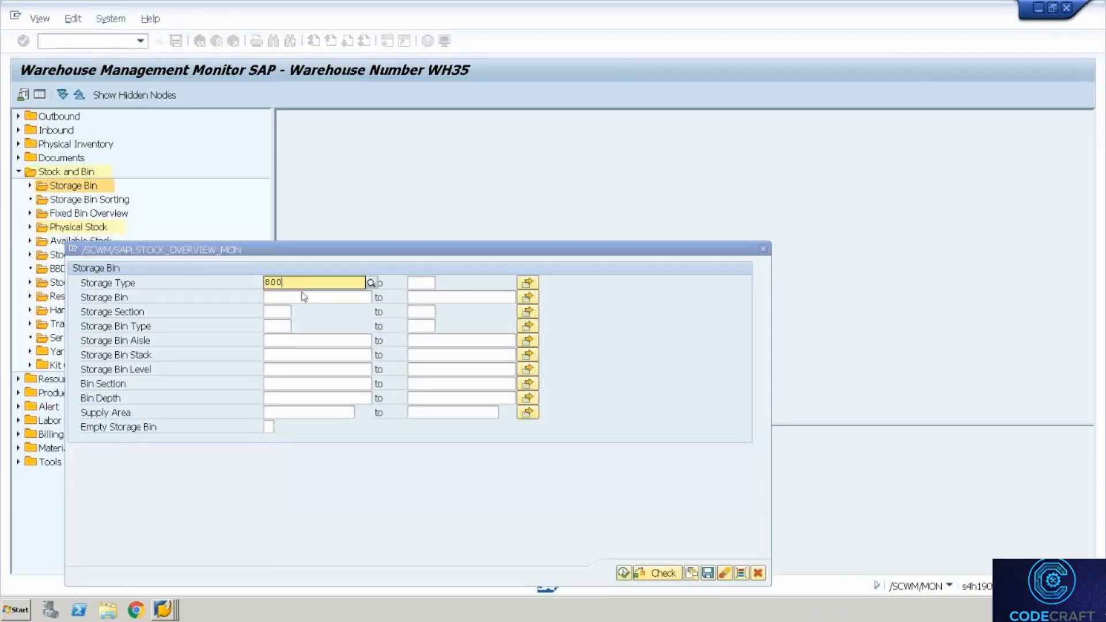
type("4")
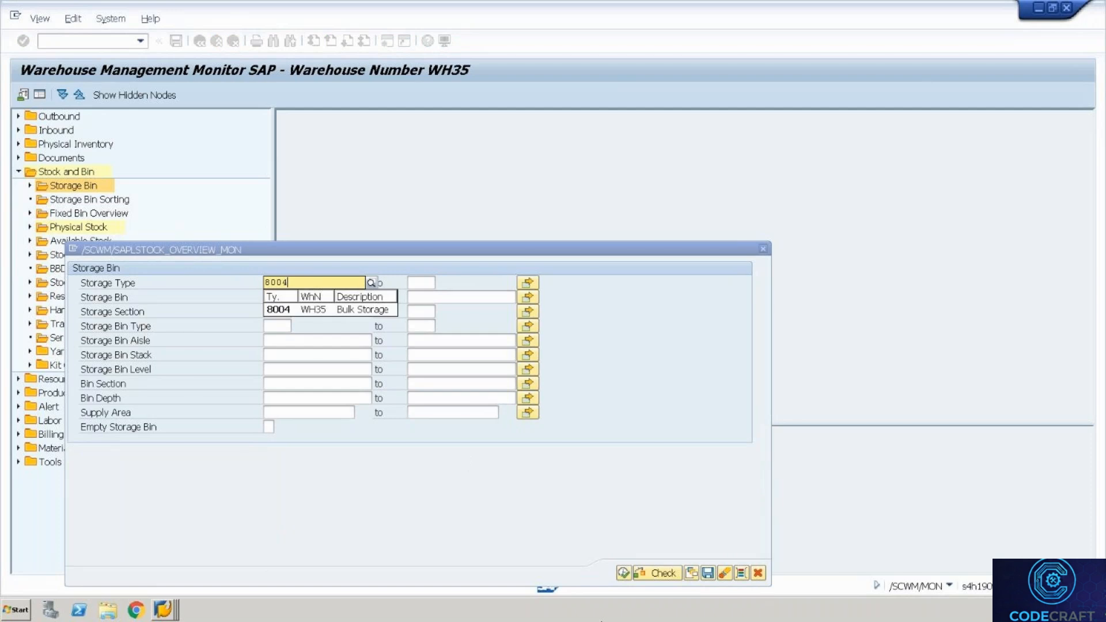
left_click(630, 572)
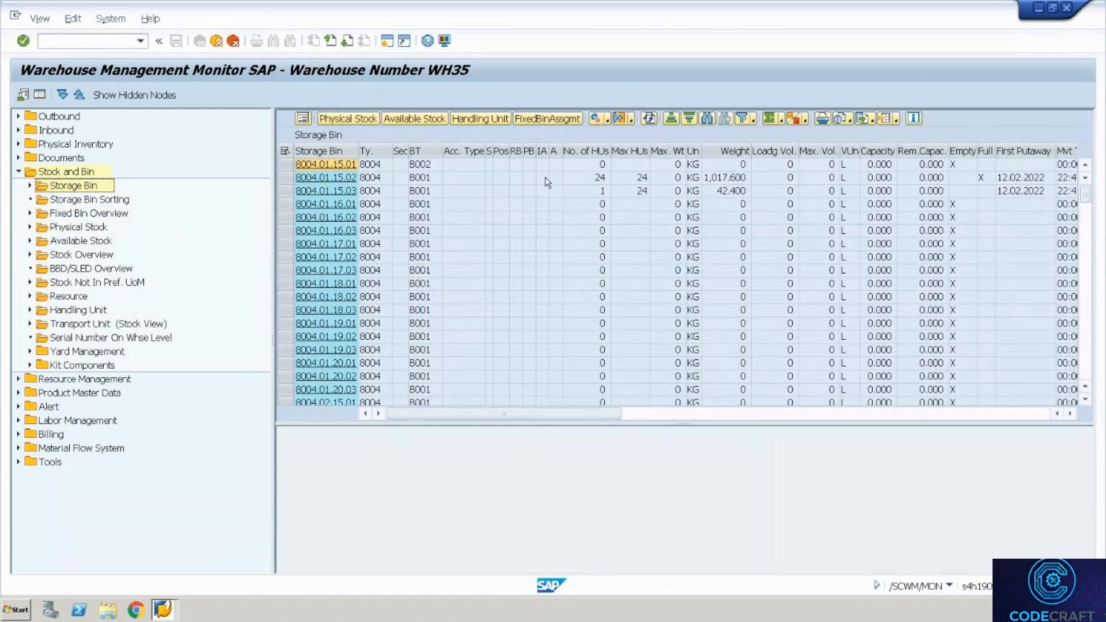
Return to the warehouse task creation session, and create and save the stock removal task for the delivery order item
right_click(475, 297)
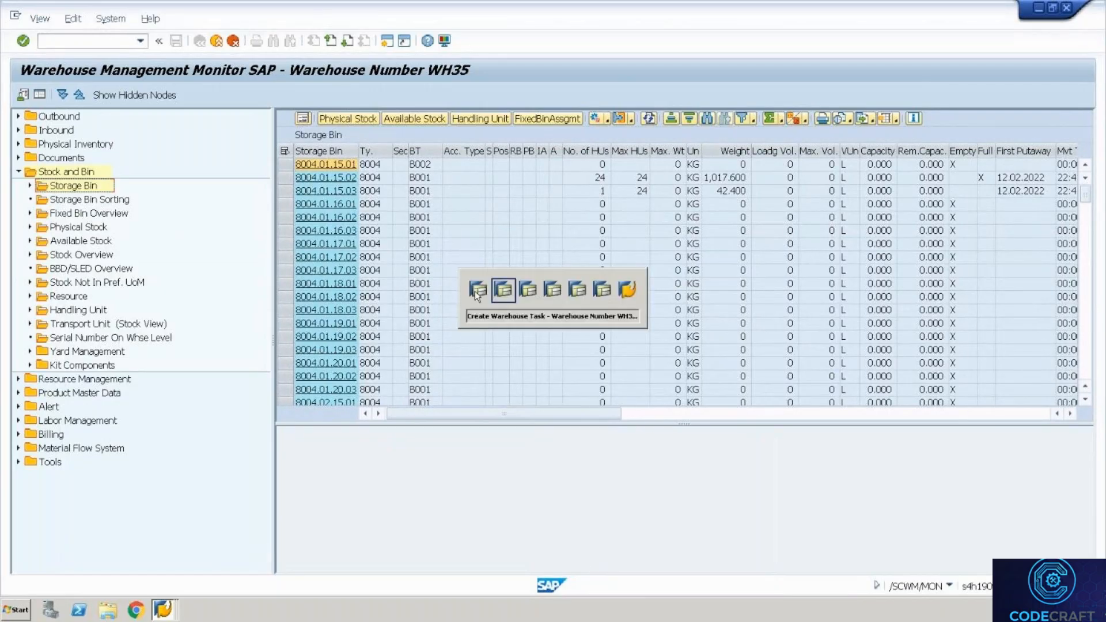
left_click(476, 291)
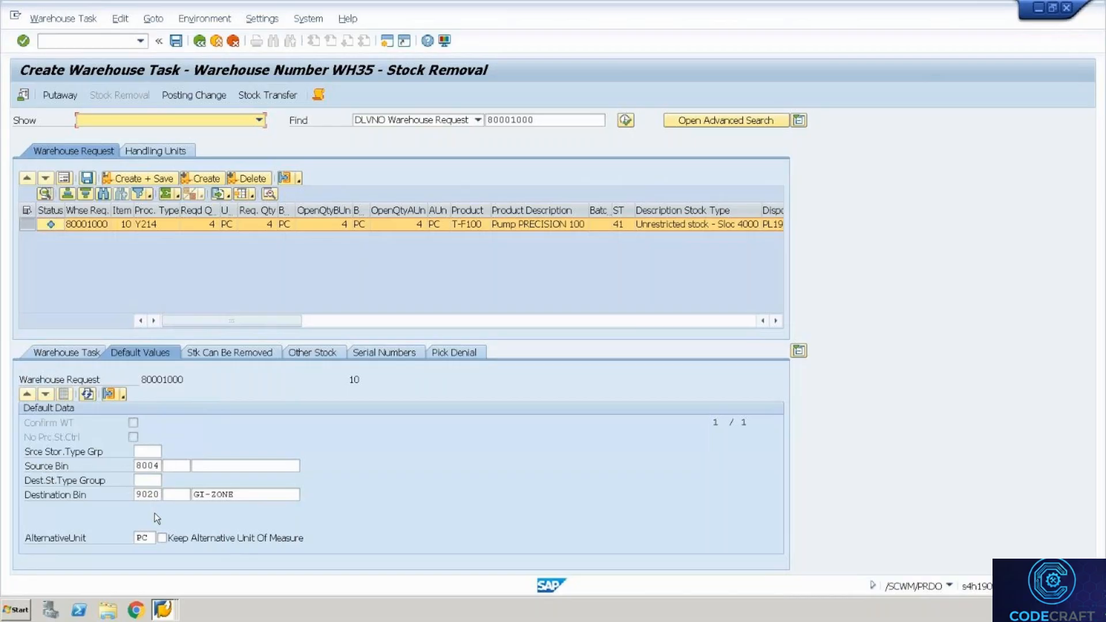
left_click(160, 180)
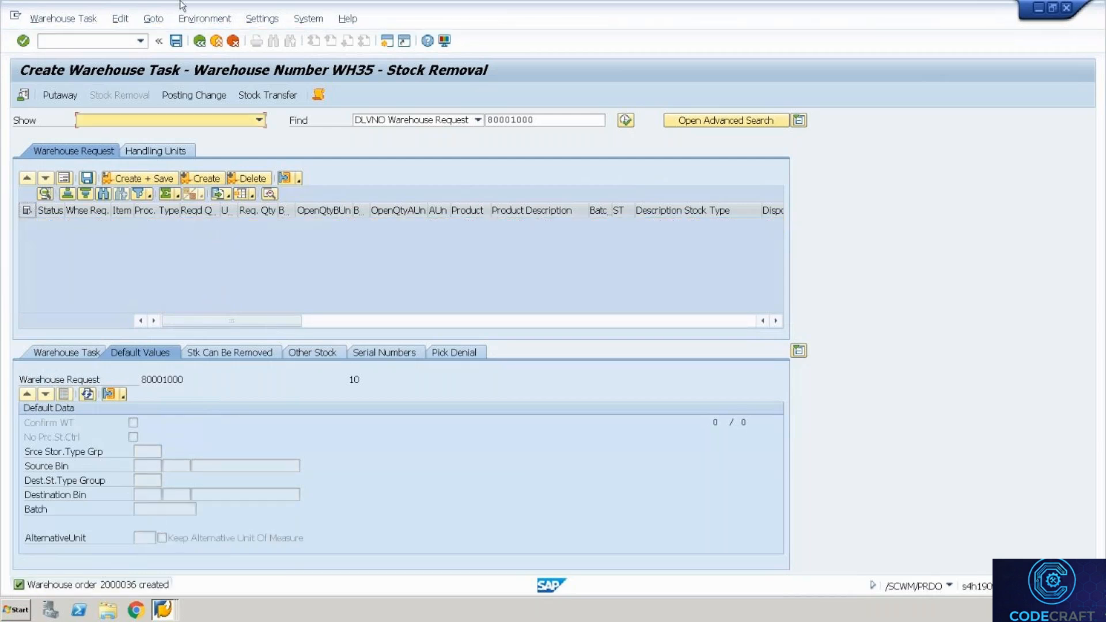
Open the newly created warehouse order for confirmation and display its product warehouse task in form view
left_click(84, 23)
left_click(77, 72)
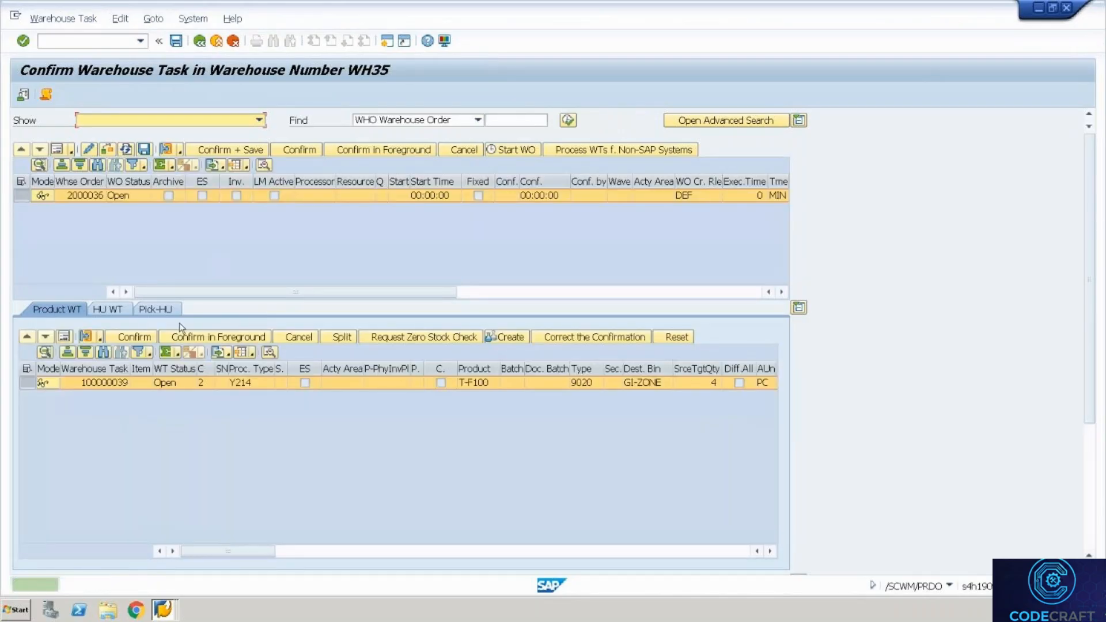
left_click(68, 339)
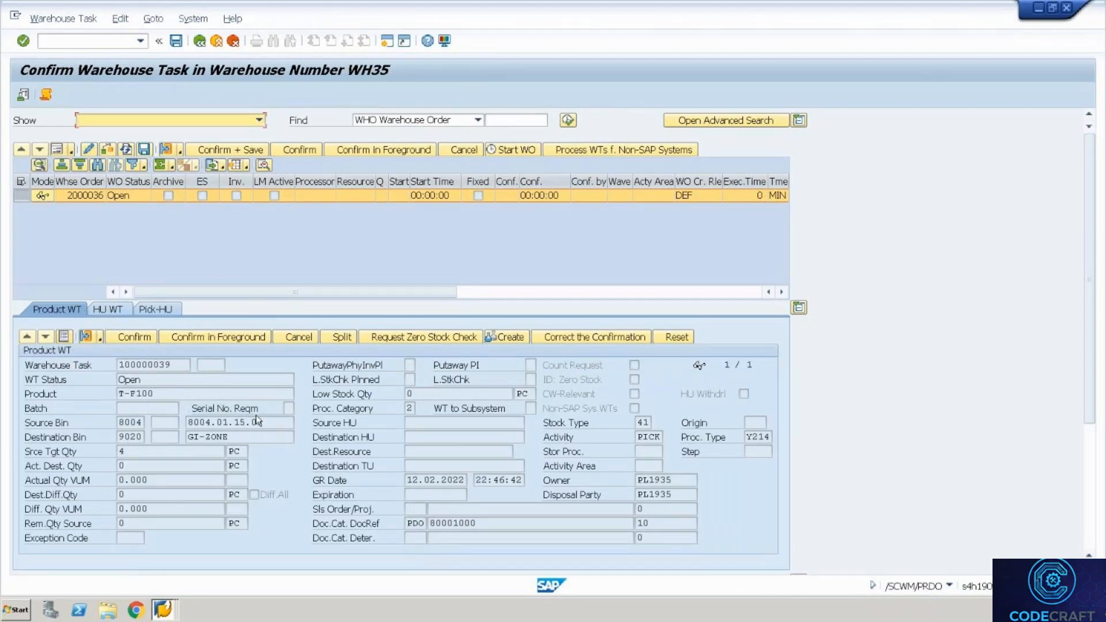
Compare the task's source bin with the monitor's bin list for storage type 8004, and widen the warehouse order's queue column to check it
left_click(269, 422)
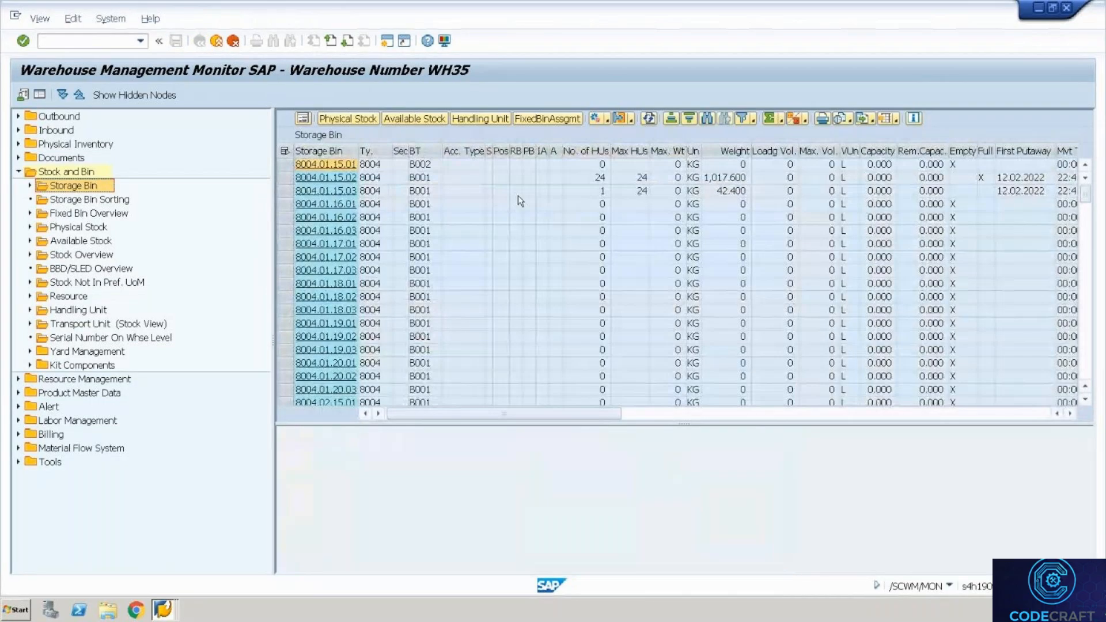
left_click(420, 191)
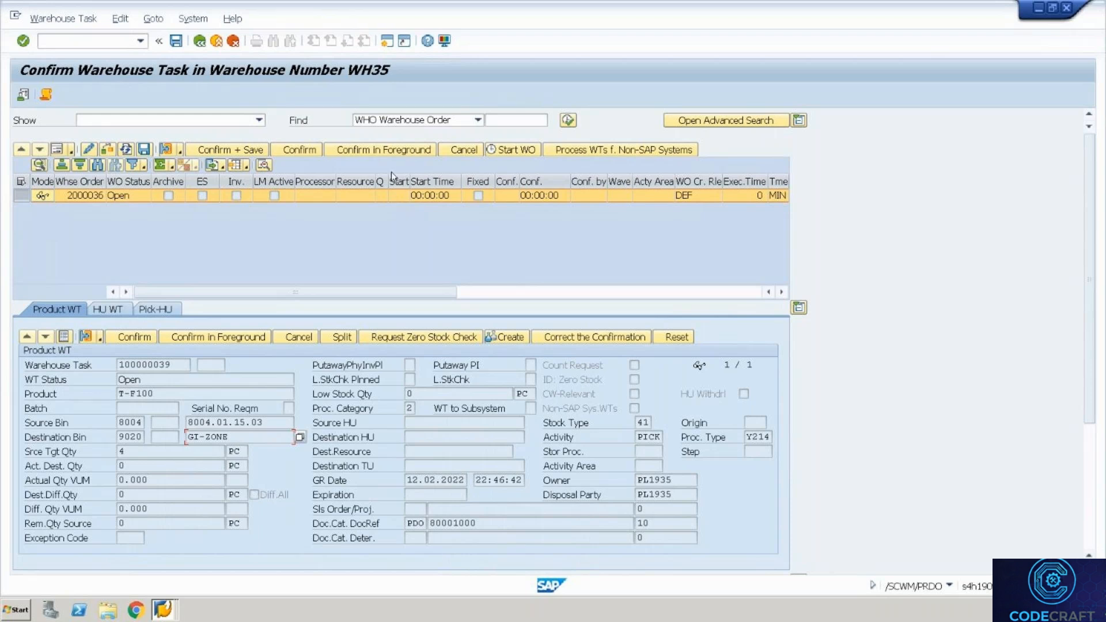
left_click_drag(389, 181, 431, 182)
left_click(402, 197)
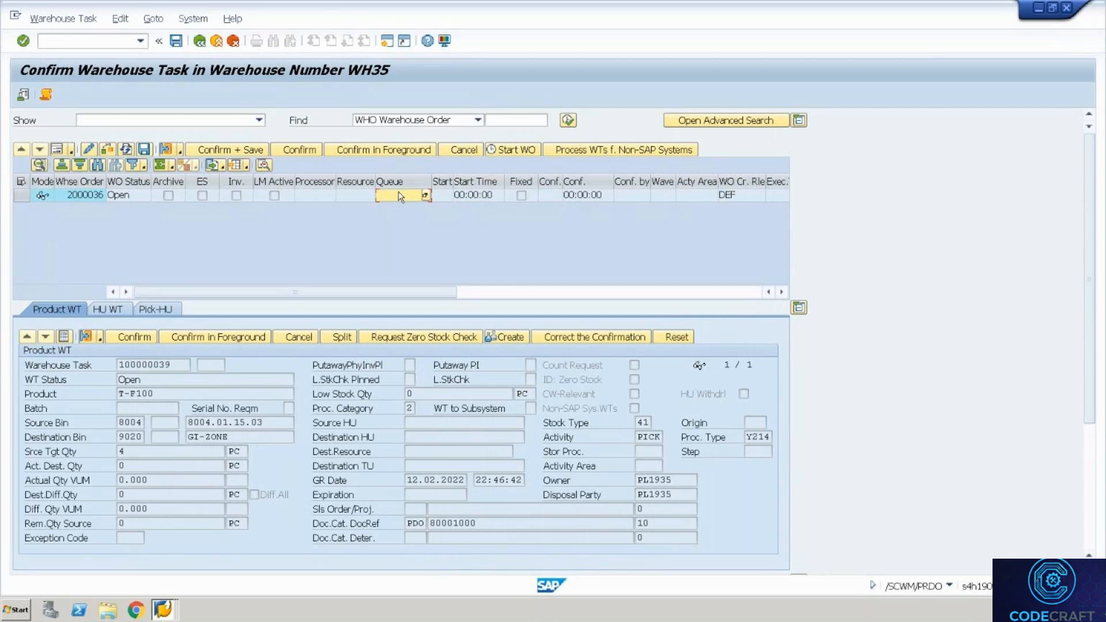
Switch to the customizing (SPRO) session and open the Define Queues activity under the Resource Management cross-process settings
key("alt+Tab")
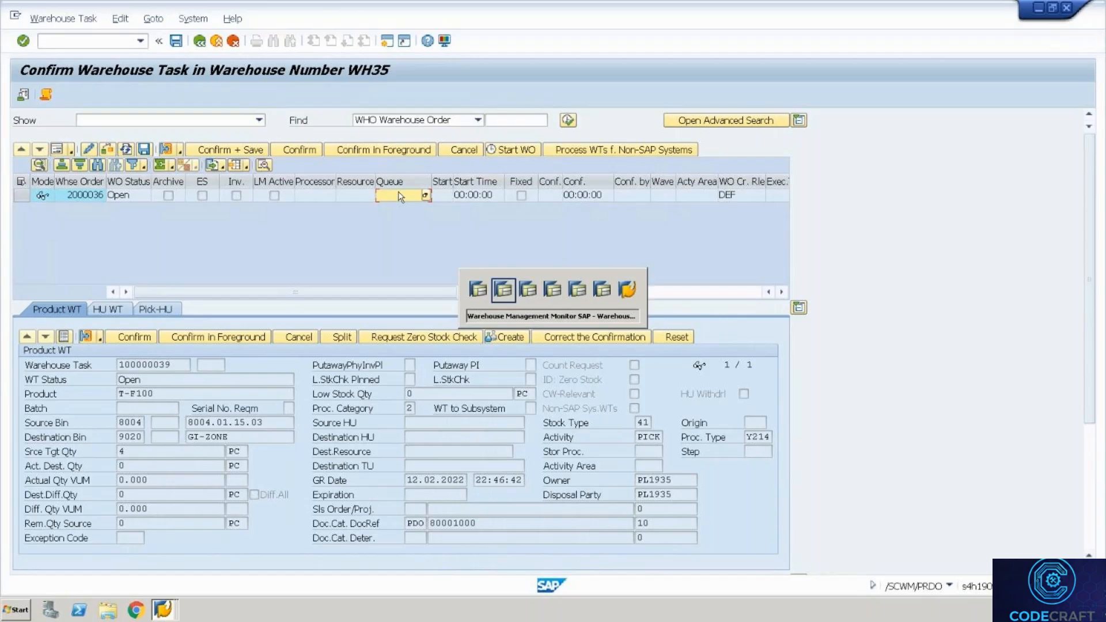
key("alt+Tab")
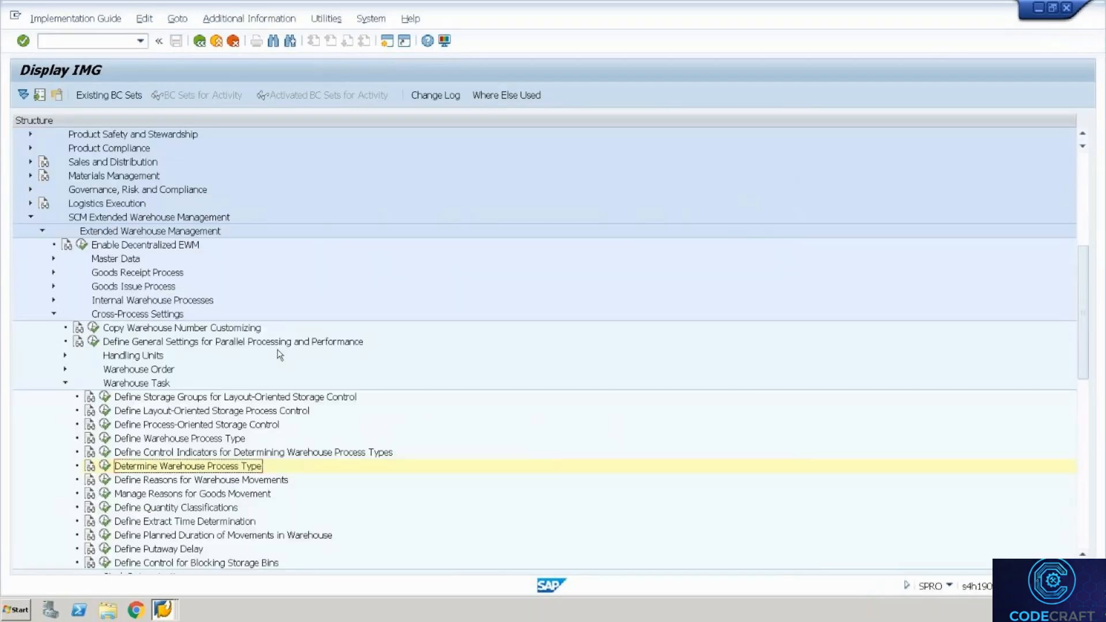
left_click(65, 383)
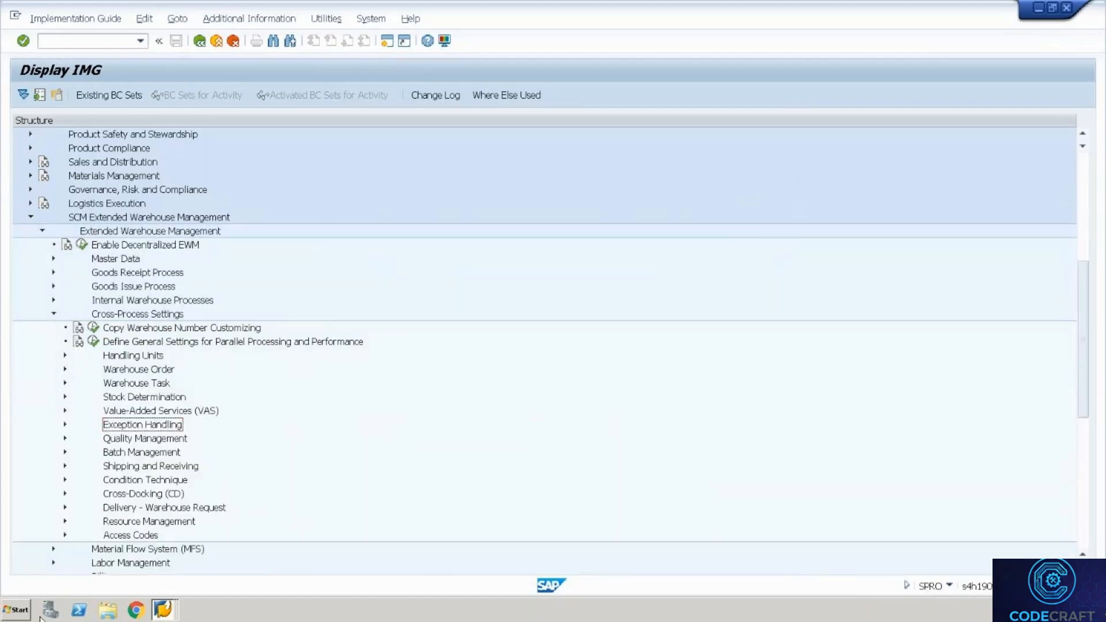
left_click(64, 522)
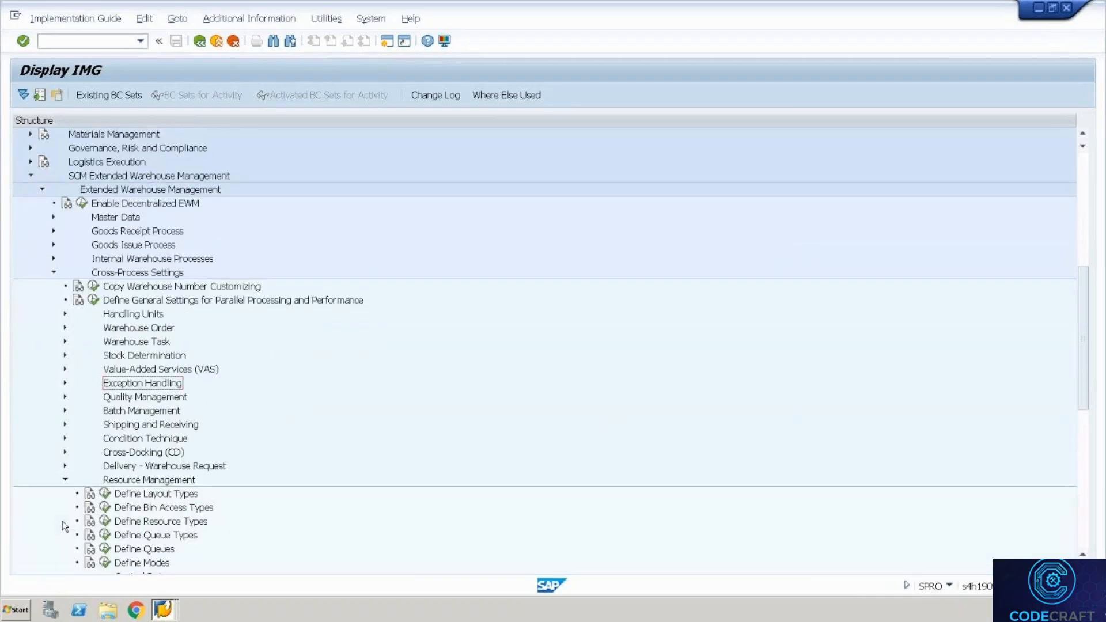
left_click(104, 550)
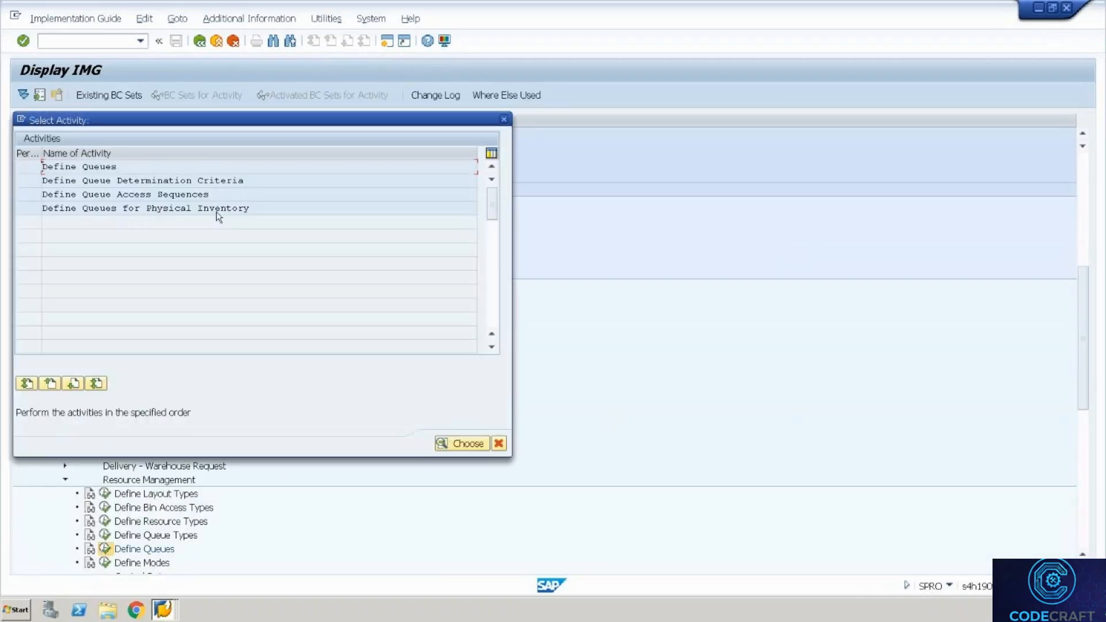
double_click(89, 166)
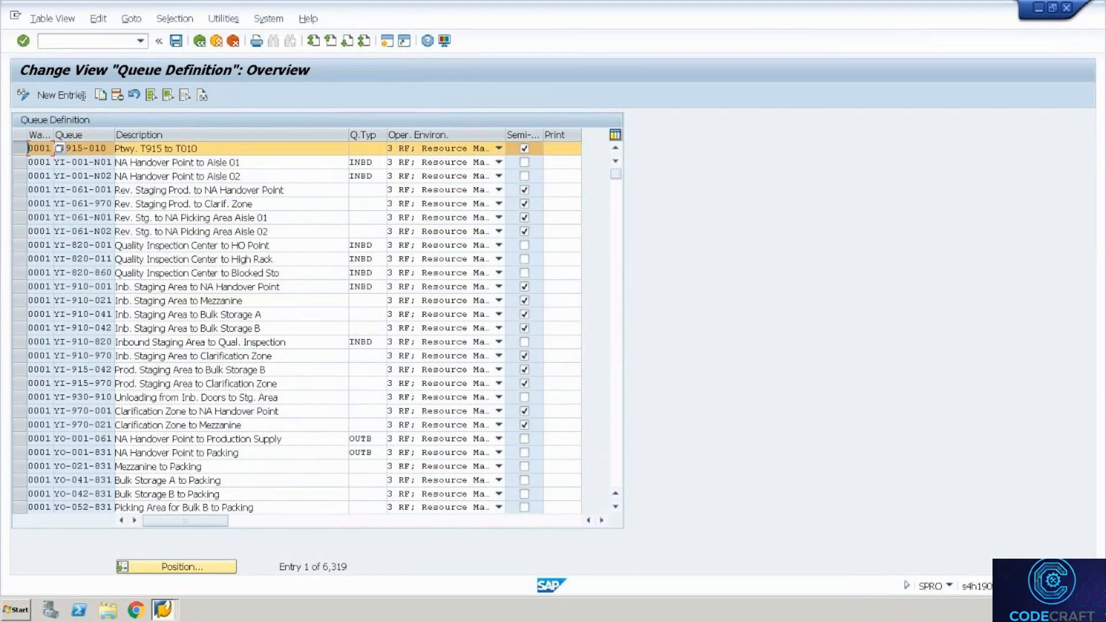
Copy the first queue entry to warehouse WH35 as queue OUTBOUND, described as Outbound Queue, with the semi-system-guided option cleared
left_click(102, 96)
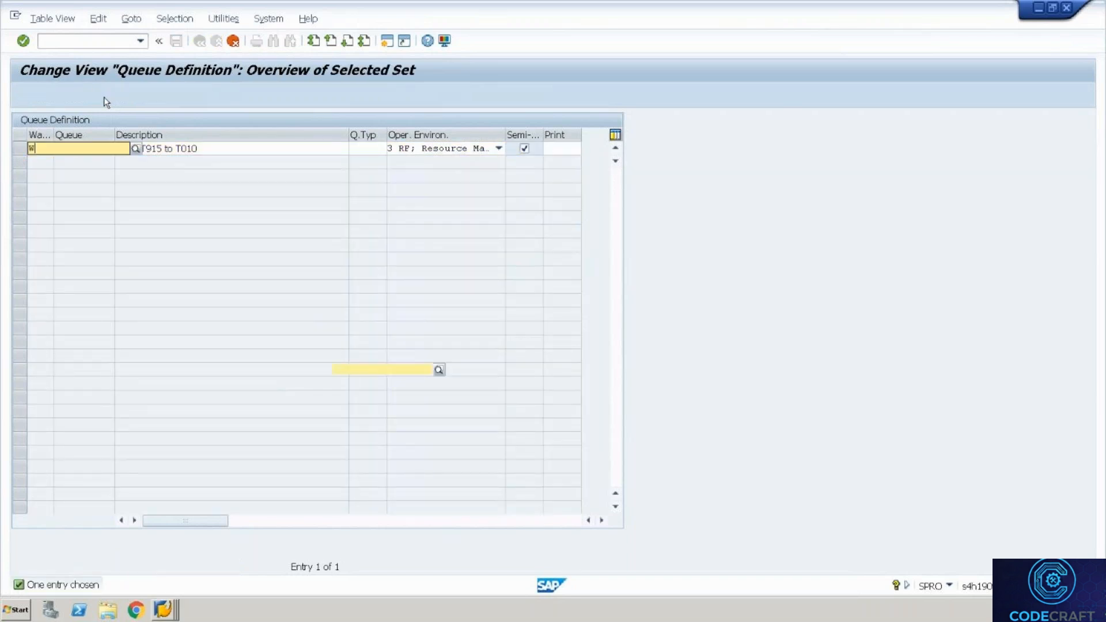
type("Wh35")
key("Tab")
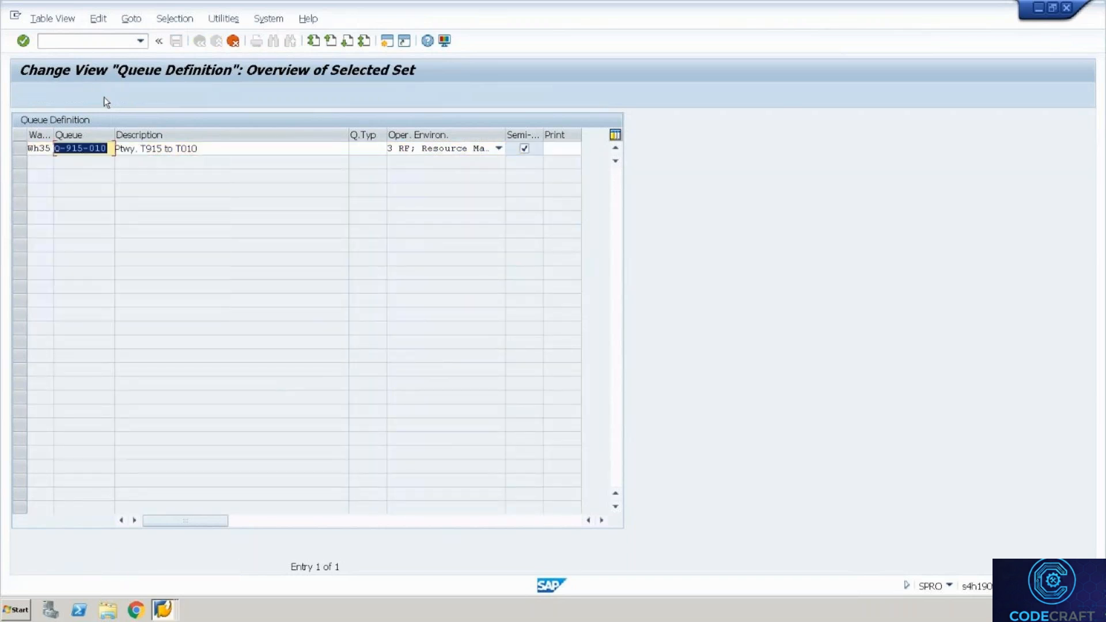
type("OUTBOUND")
key("Tab")
type("O")
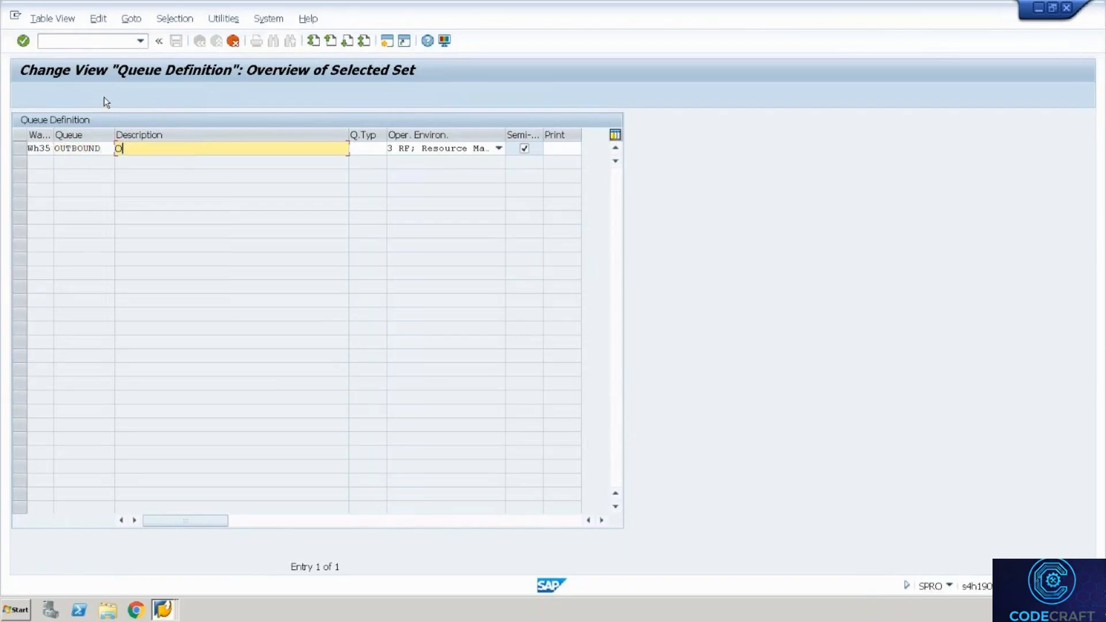
type("utbound Queue")
key("Tab")
key("Tab")
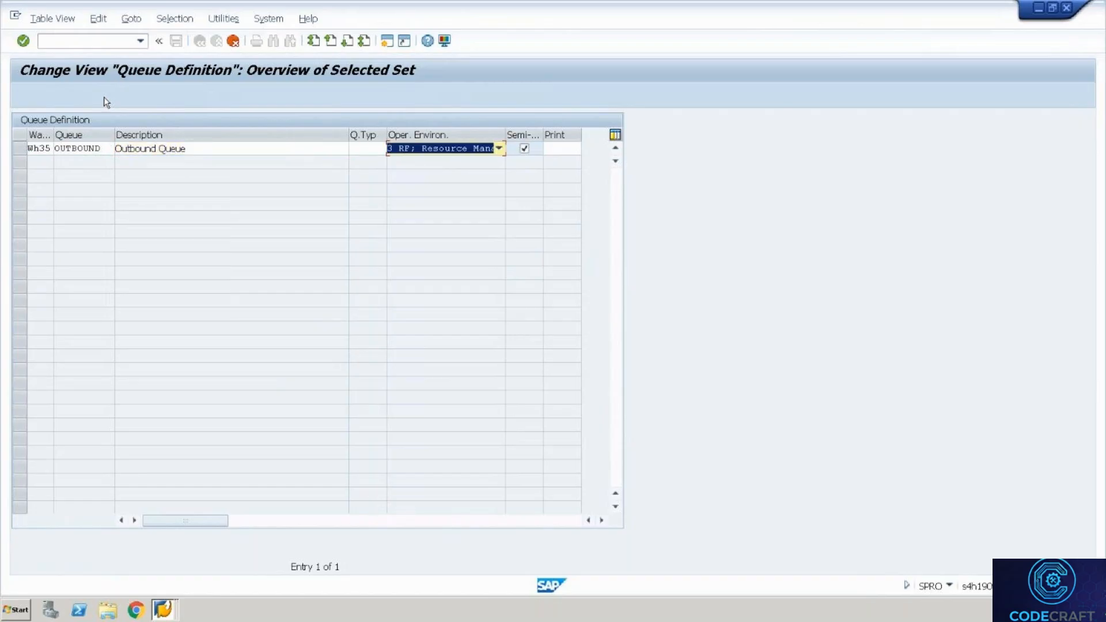
key("Tab")
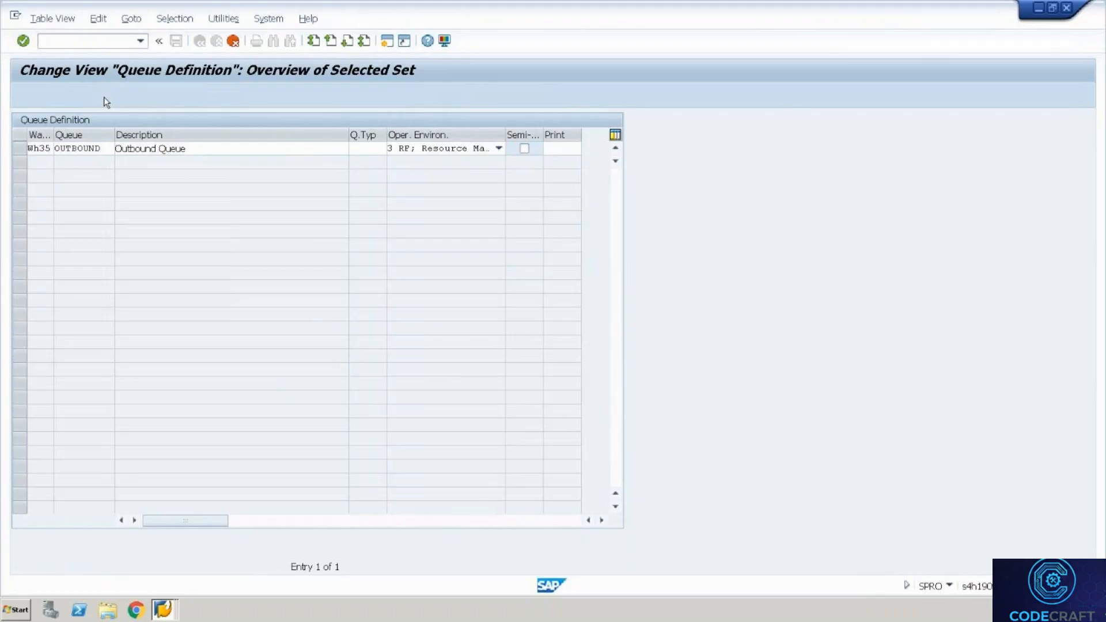
key("Return")
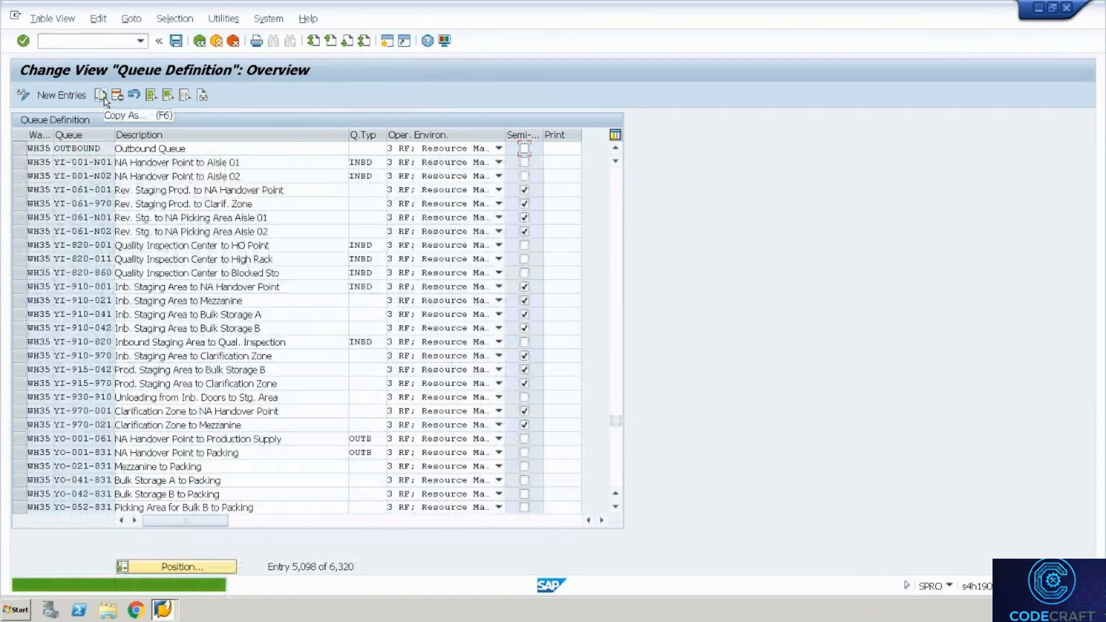
Save the new queue in the proposed customizing request and return to the list of queue activities
key("ctrl+s")
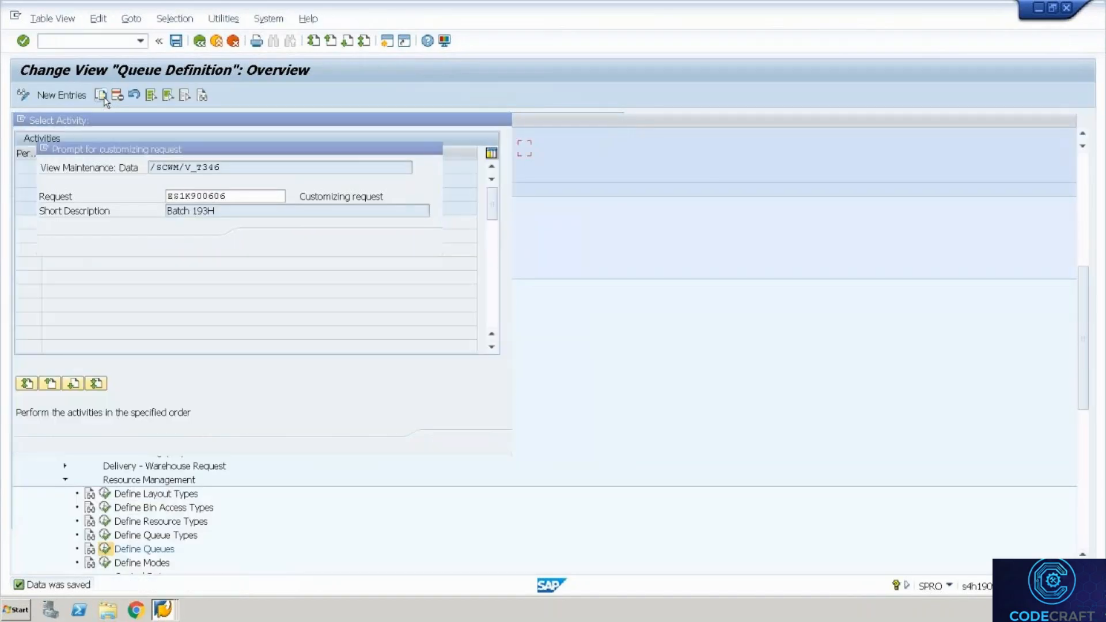
key("Return")
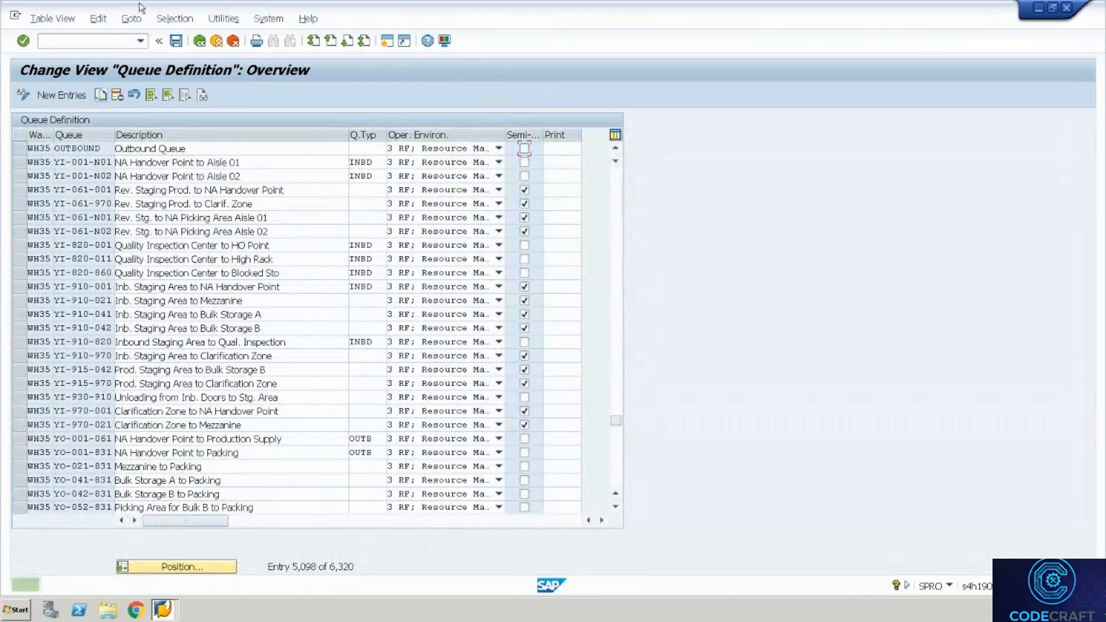
left_click(204, 43)
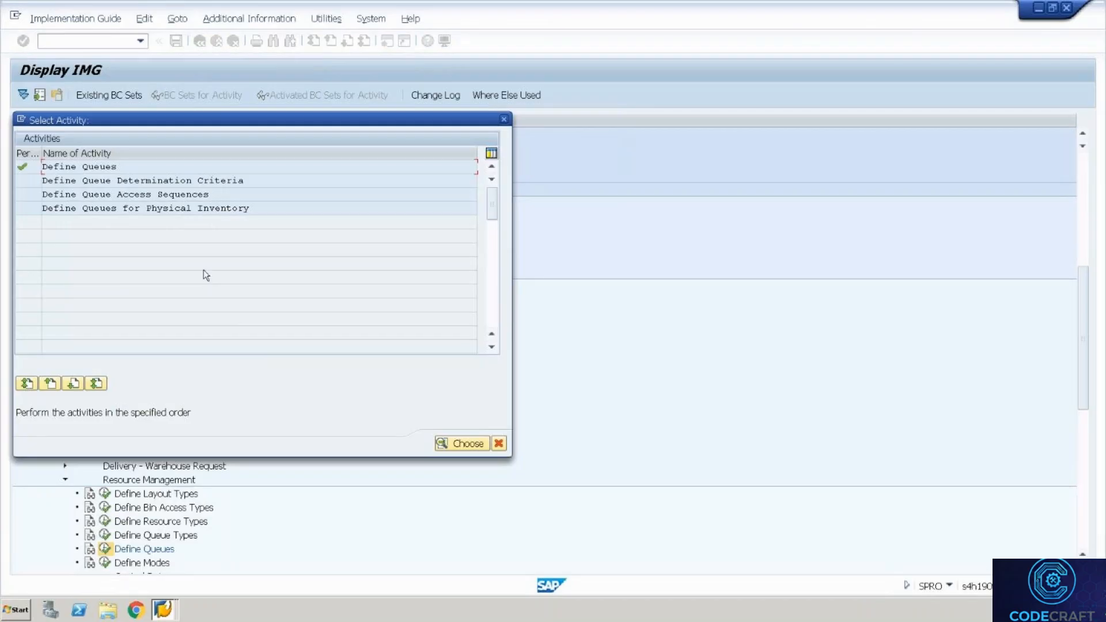
Open Define Queue Determination Criteria and position the list at warehouse WH35
double_click(181, 182)
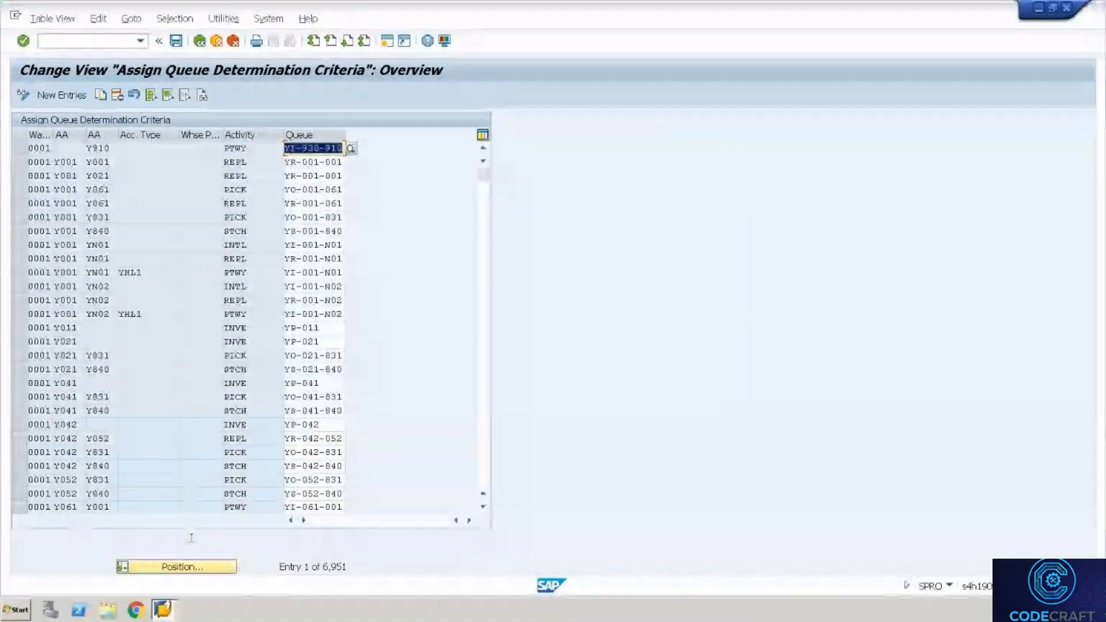
left_click(192, 566)
type("wh")
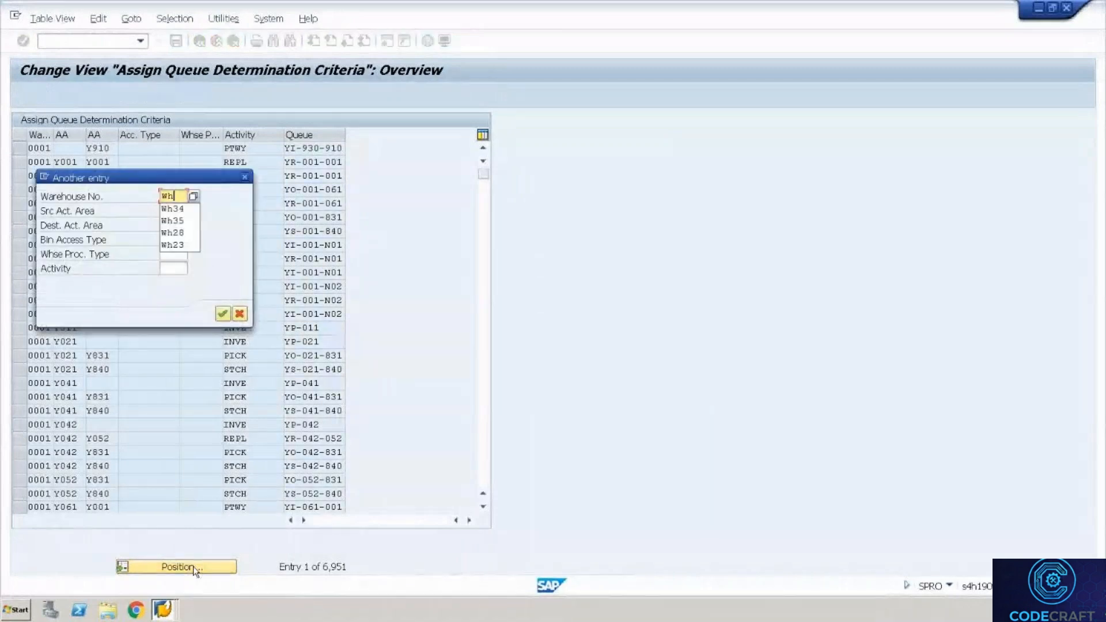
type("35")
key("Return")
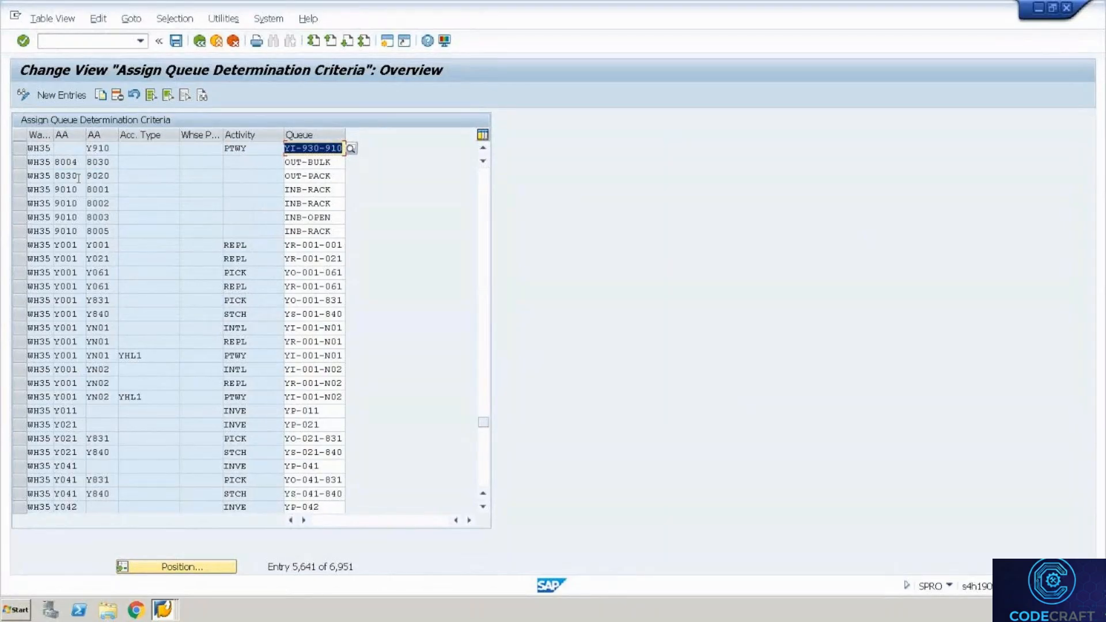
Copy the WH35 criteria entry from activity area 8004 to 8030, setting the destination area to 9020 and keeping queue OUT-BULK
left_click(19, 161)
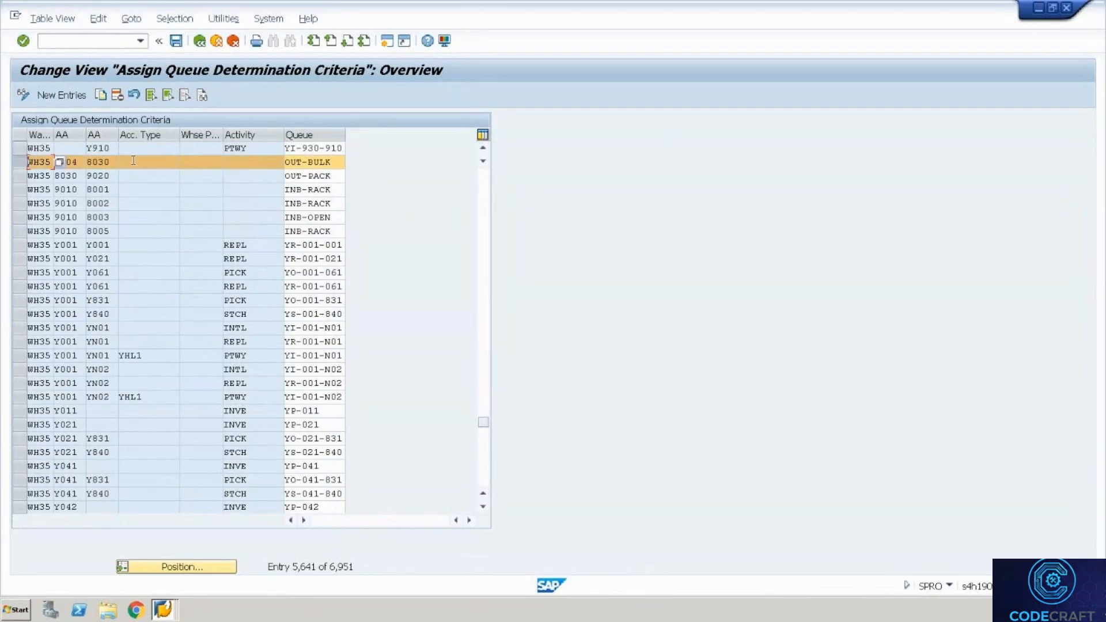
left_click(99, 162)
left_click(102, 95)
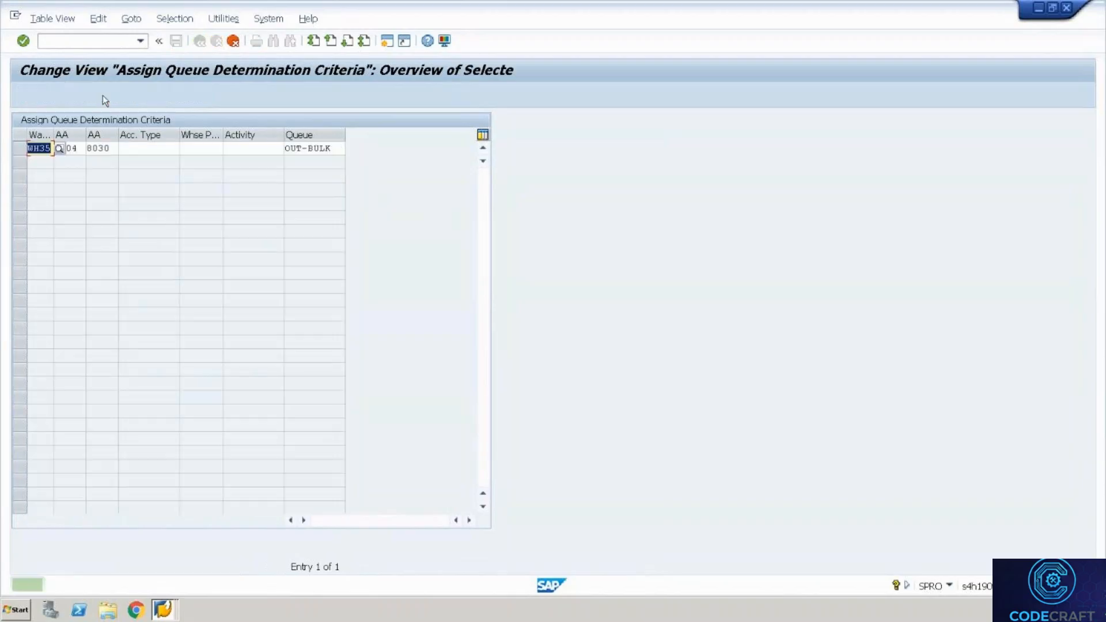
key("Tab")
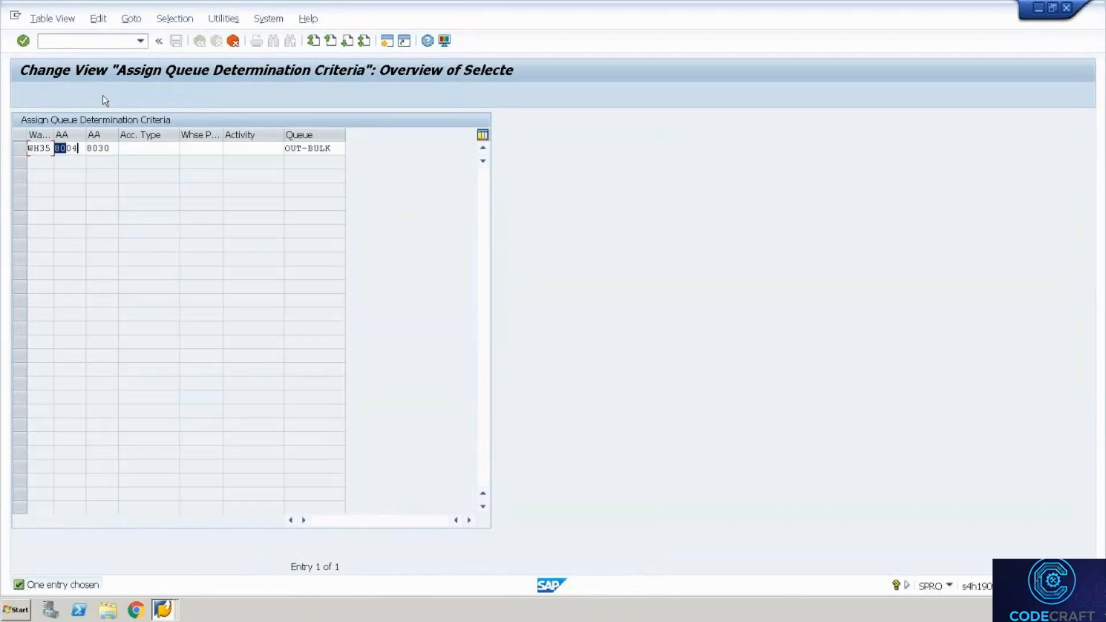
key("Tab")
key("BackSpace")
key("BackSpace")
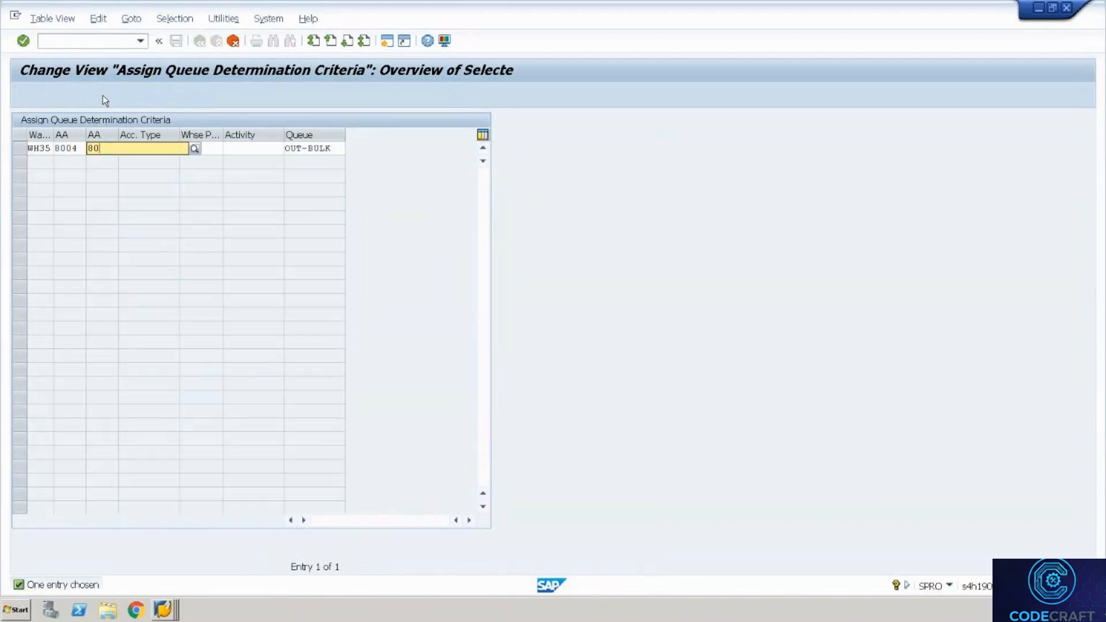
key("BackSpace")
key("BackSpace")
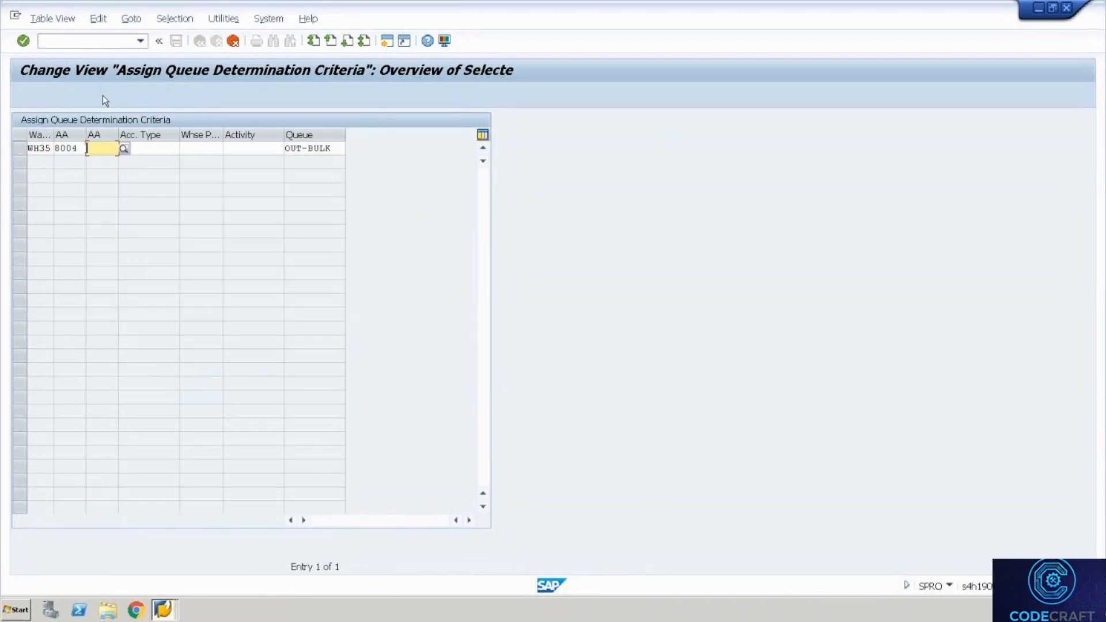
type("9030")
key("Return")
type("9020")
key("Tab")
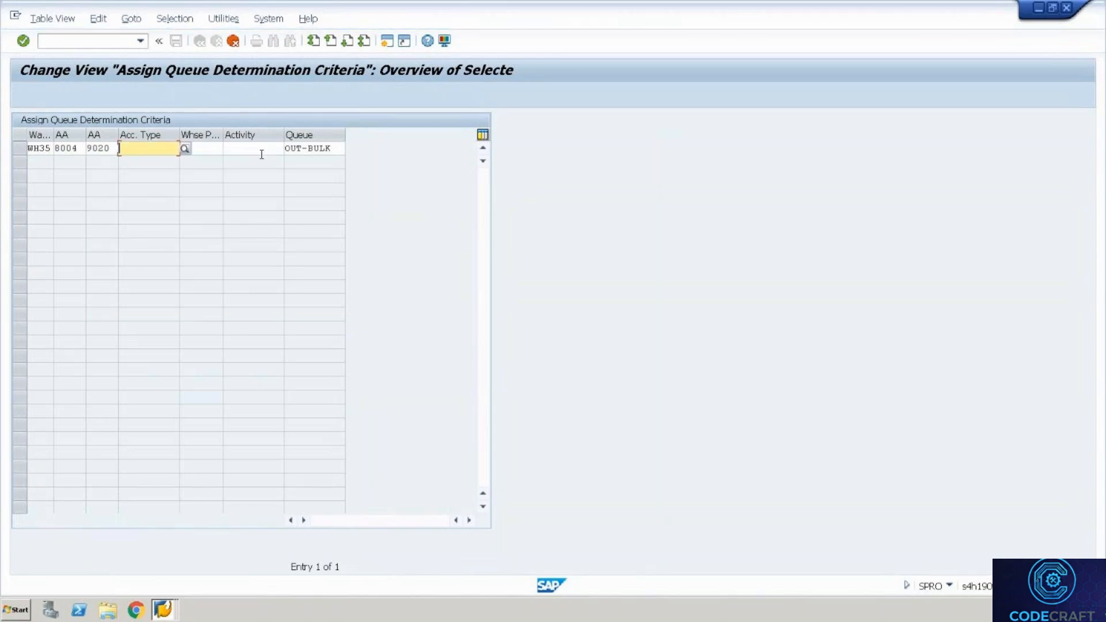
key("Return")
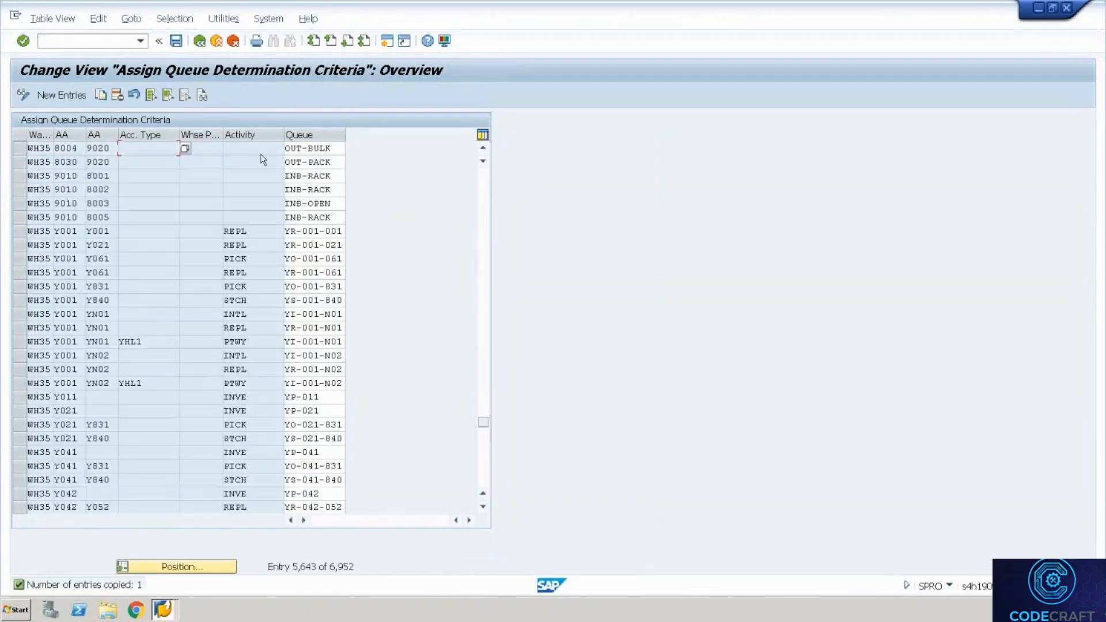
Save the queue determination entry in the proposed customizing request, close the activity selection, and return to the warehouse task confirmation session
key("ctrl+s")
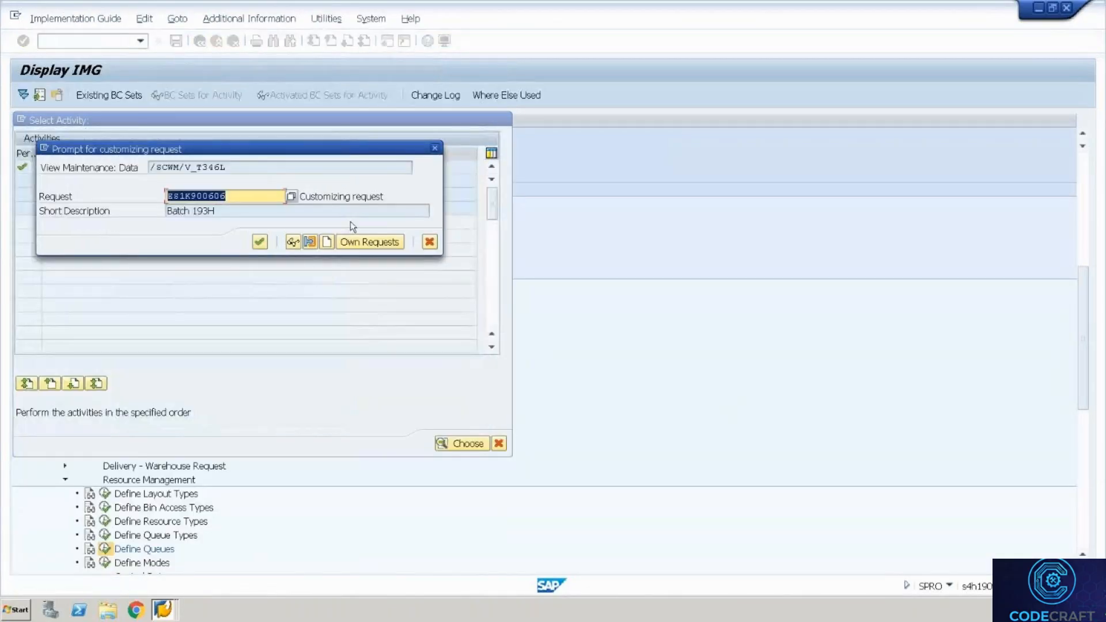
key("Return")
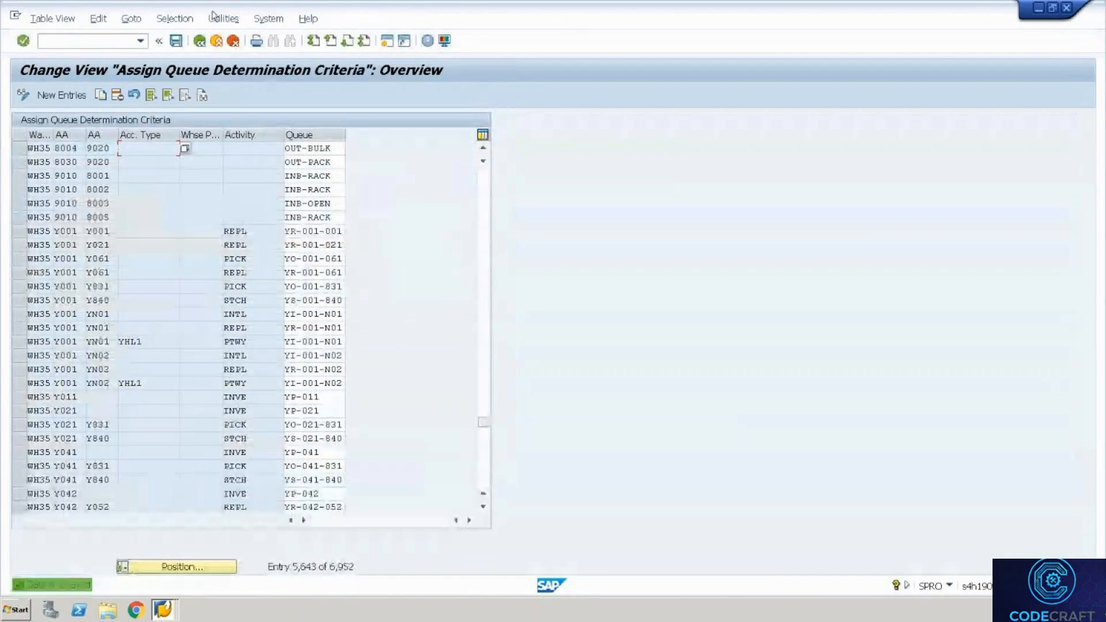
left_click(200, 41)
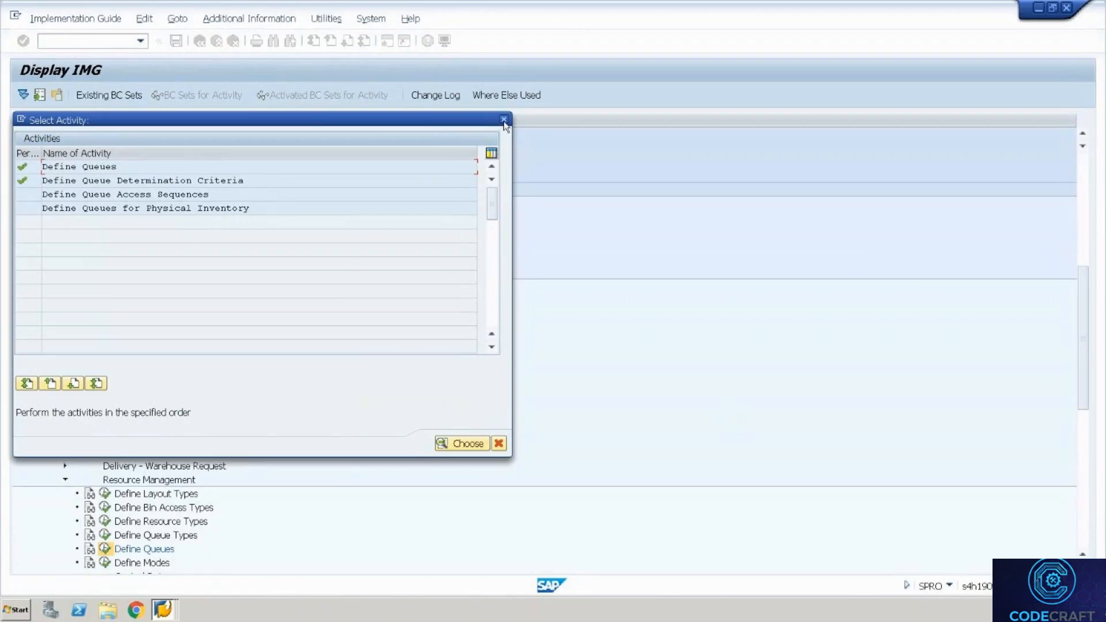
left_click(503, 120)
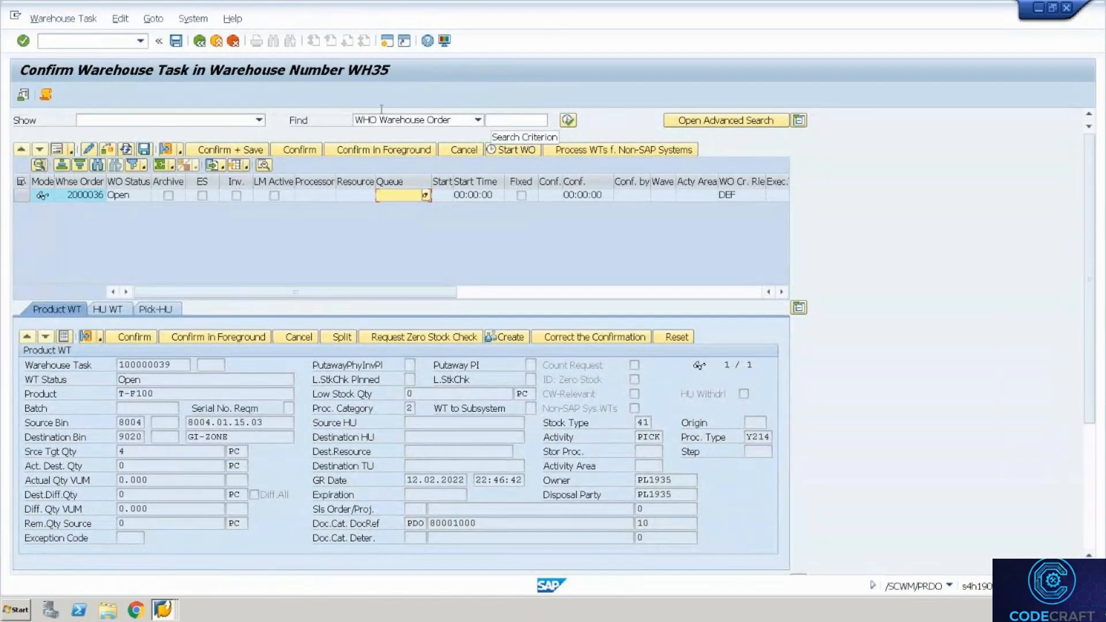
Select the open warehouse order, start confirming its task in the foreground, and close the message log
left_click(20, 196)
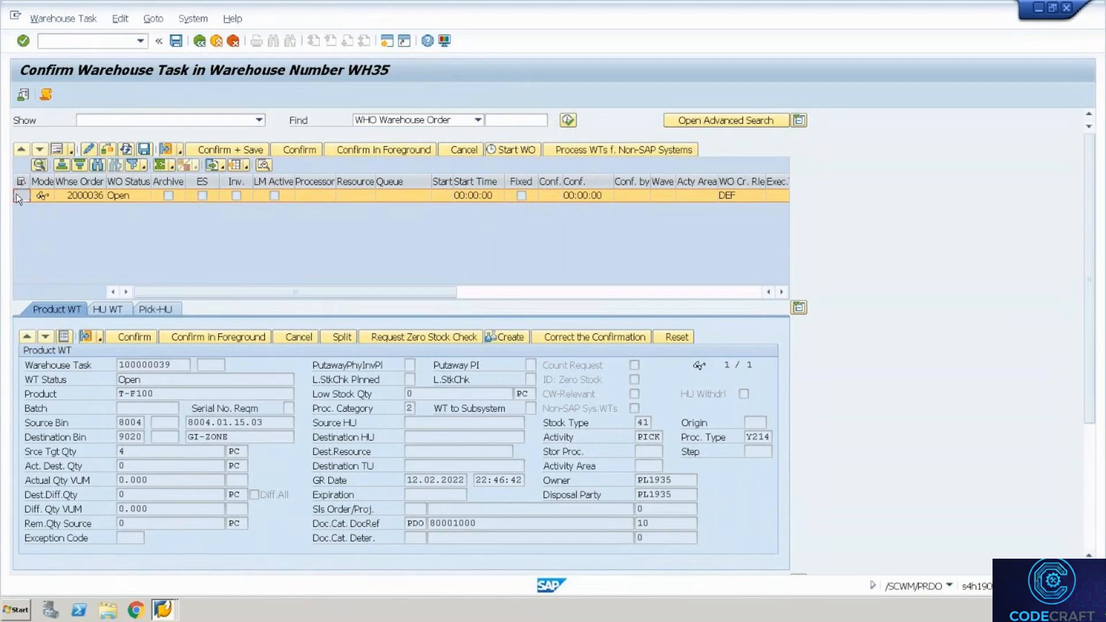
left_click(366, 151)
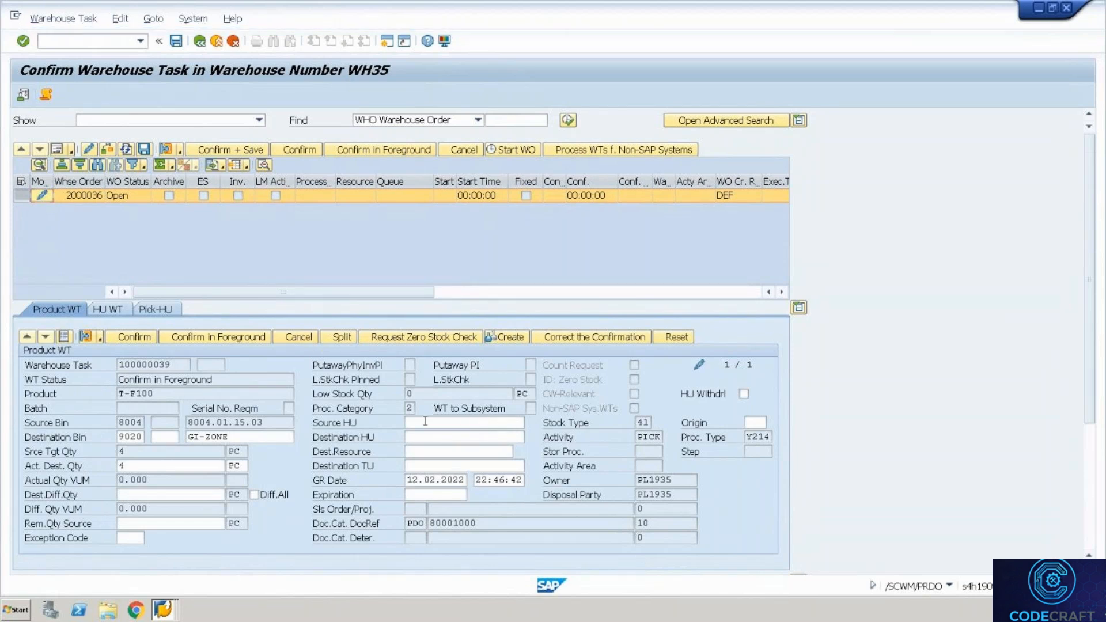
key("alt+Tab")
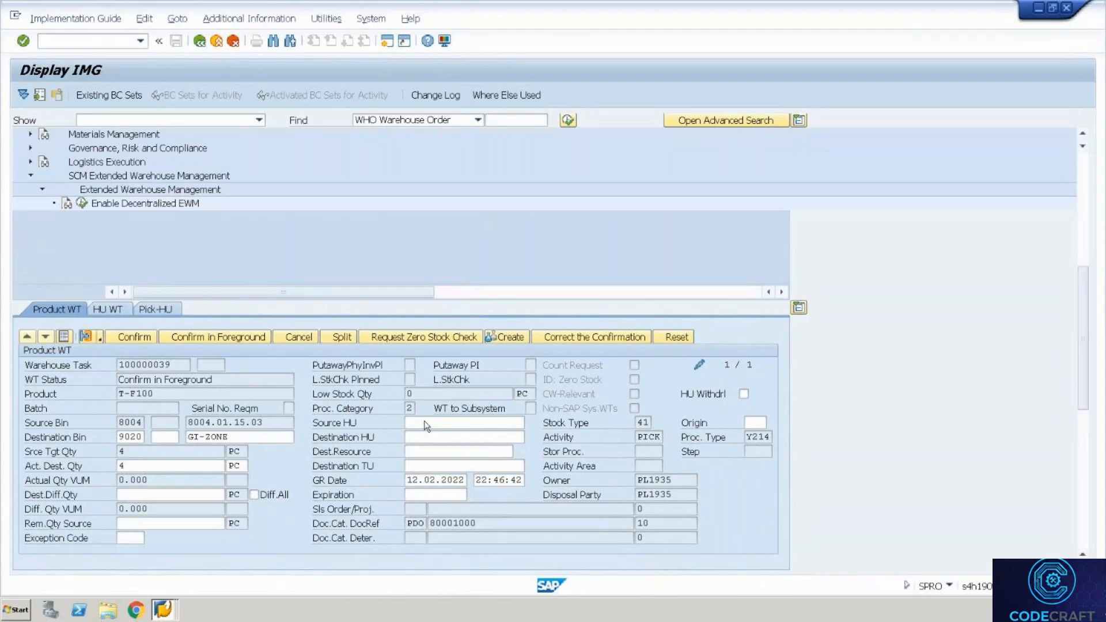
key("alt+Tab")
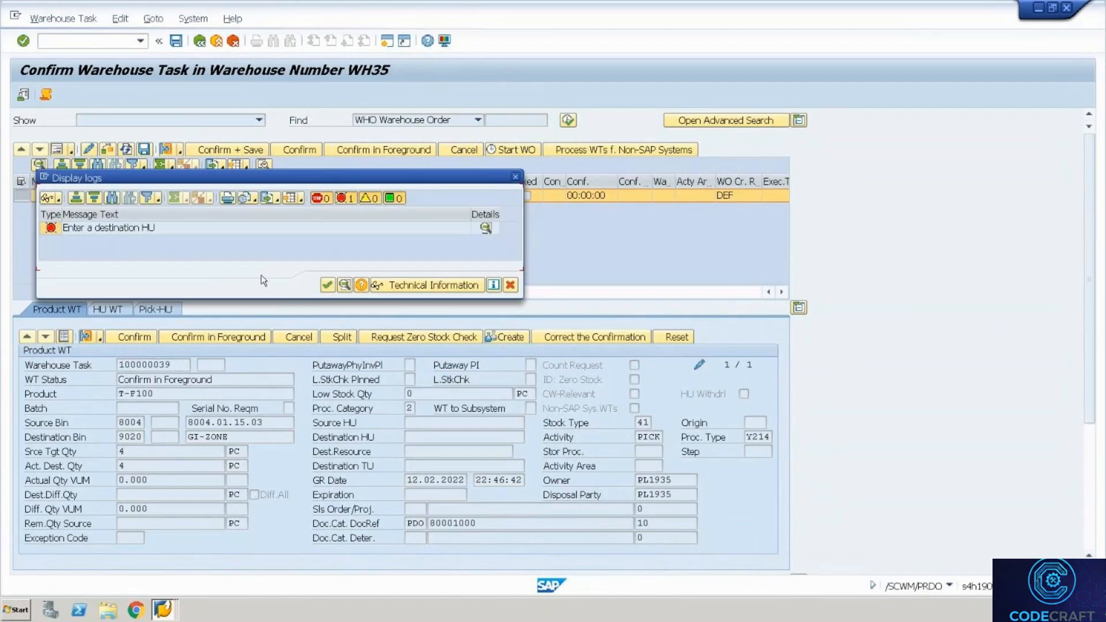
left_click(327, 284)
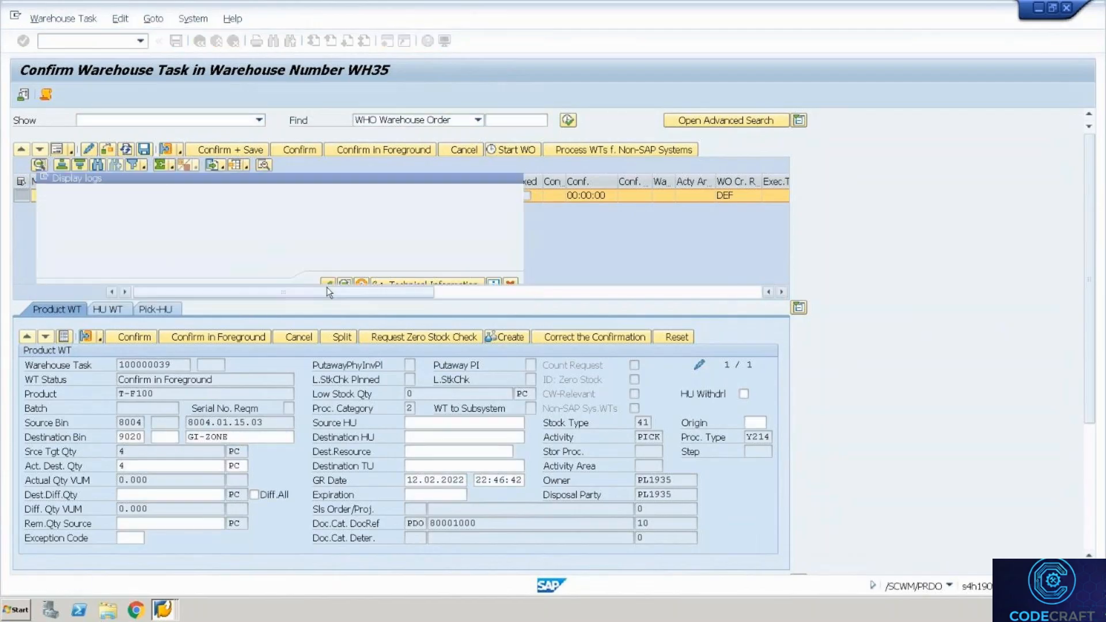
left_click(508, 422)
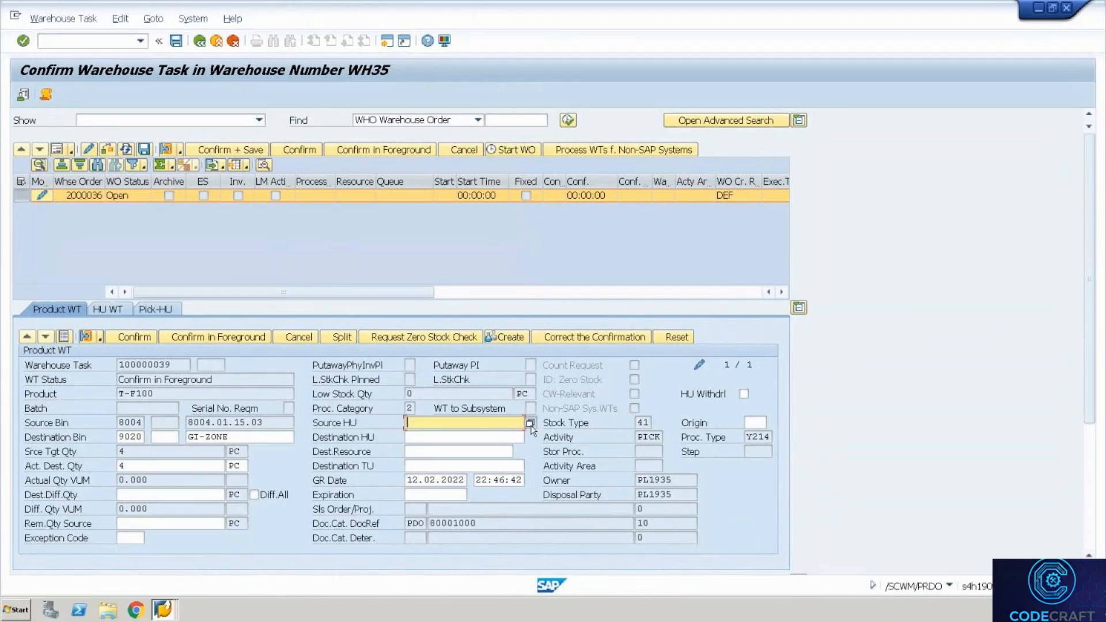
left_click(530, 424)
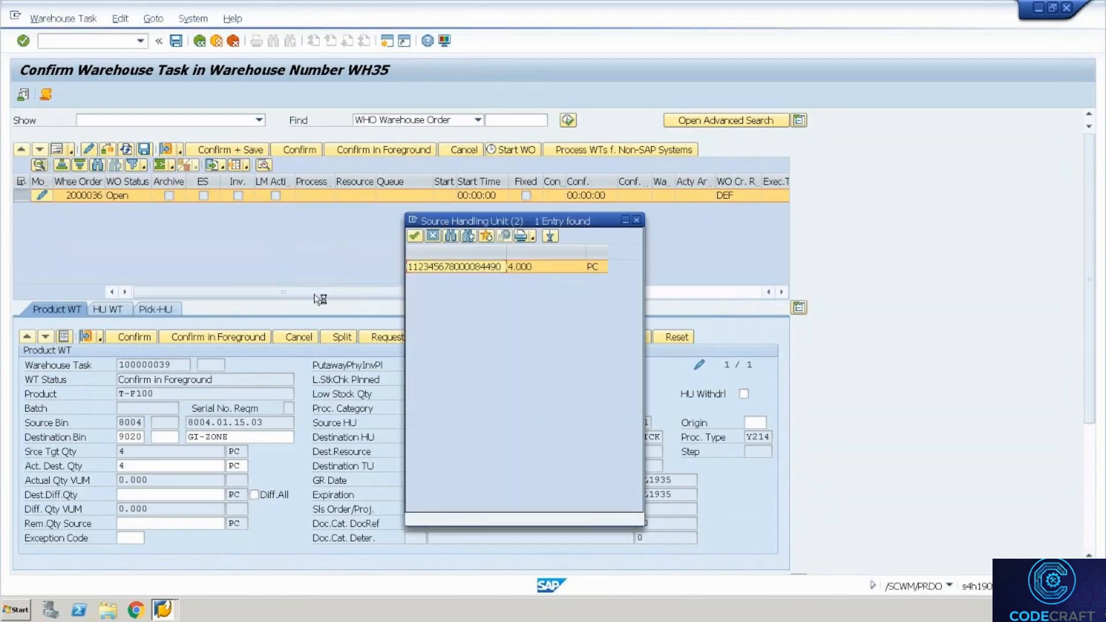
double_click(472, 267)
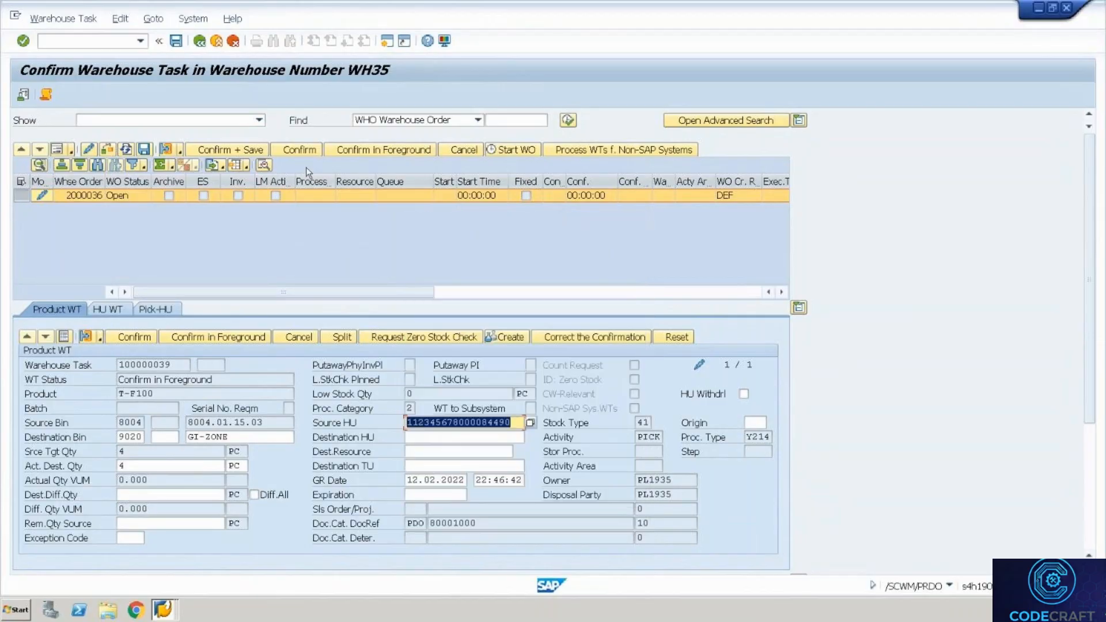
left_click(234, 151)
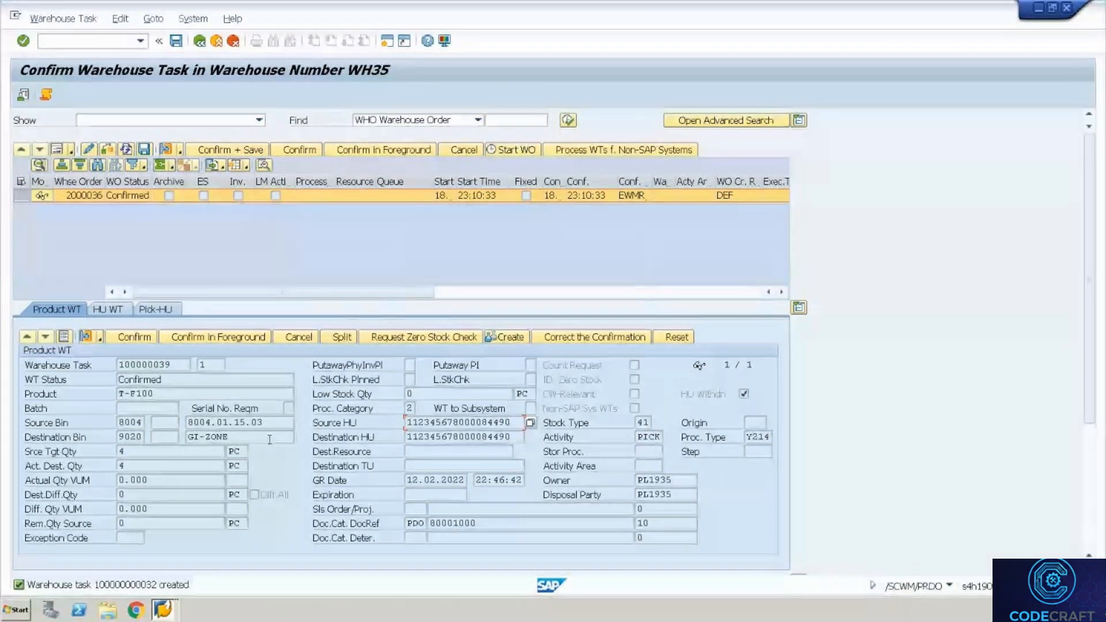
Leave the task confirmation and refresh the warehouse monitor's storage bin list to check the handling units in bins 8004.01.15.03 and 8004.01.15.02
left_click(198, 42)
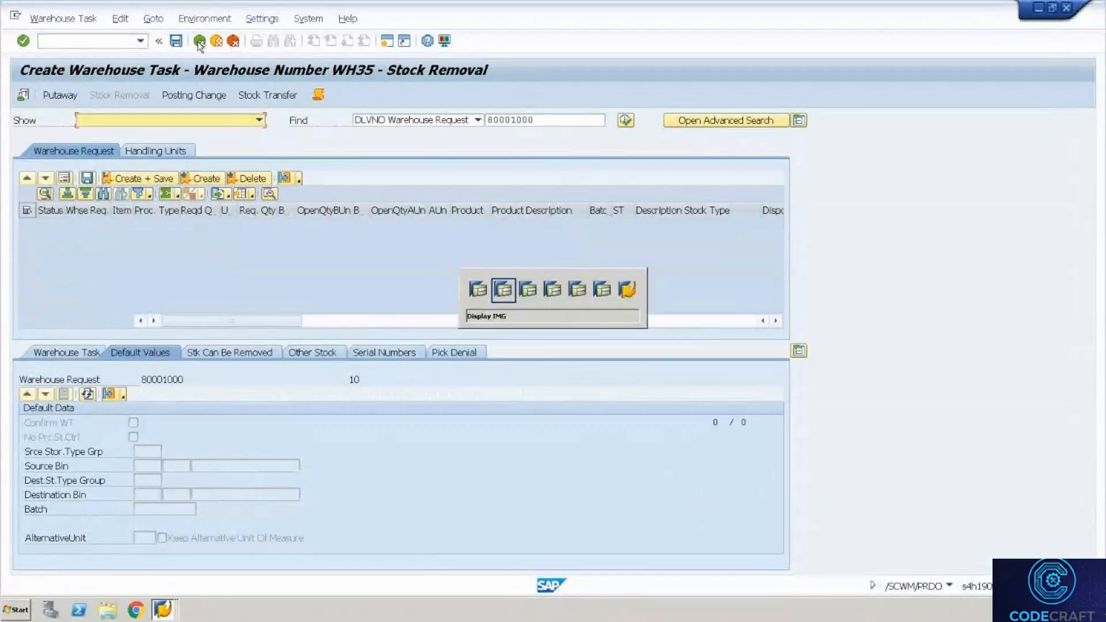
key("alt+Tab")
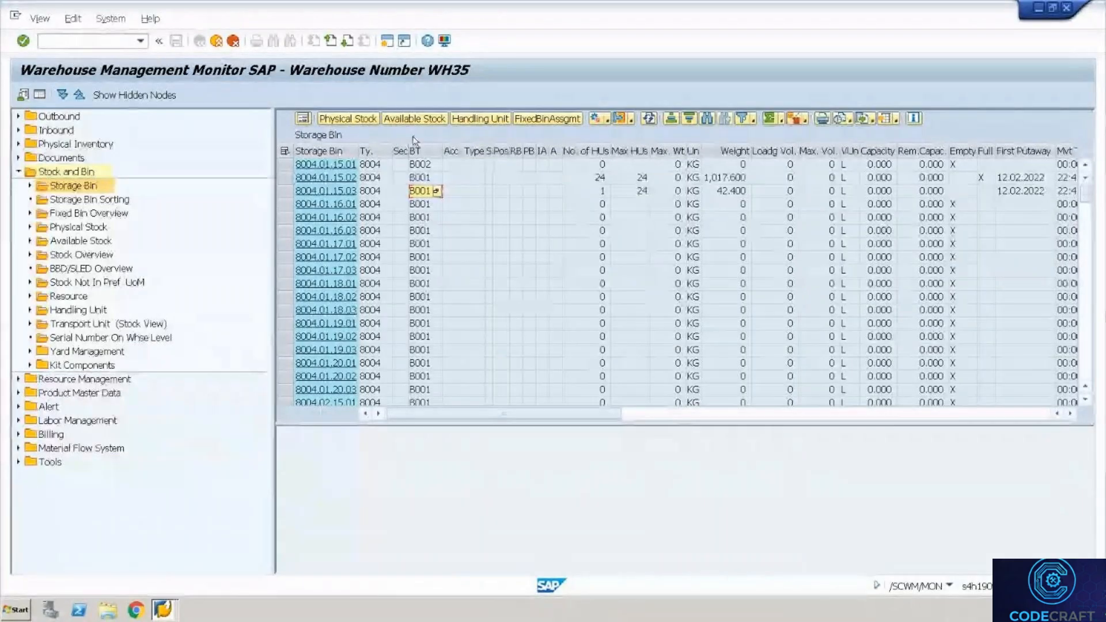
left_click(648, 120)
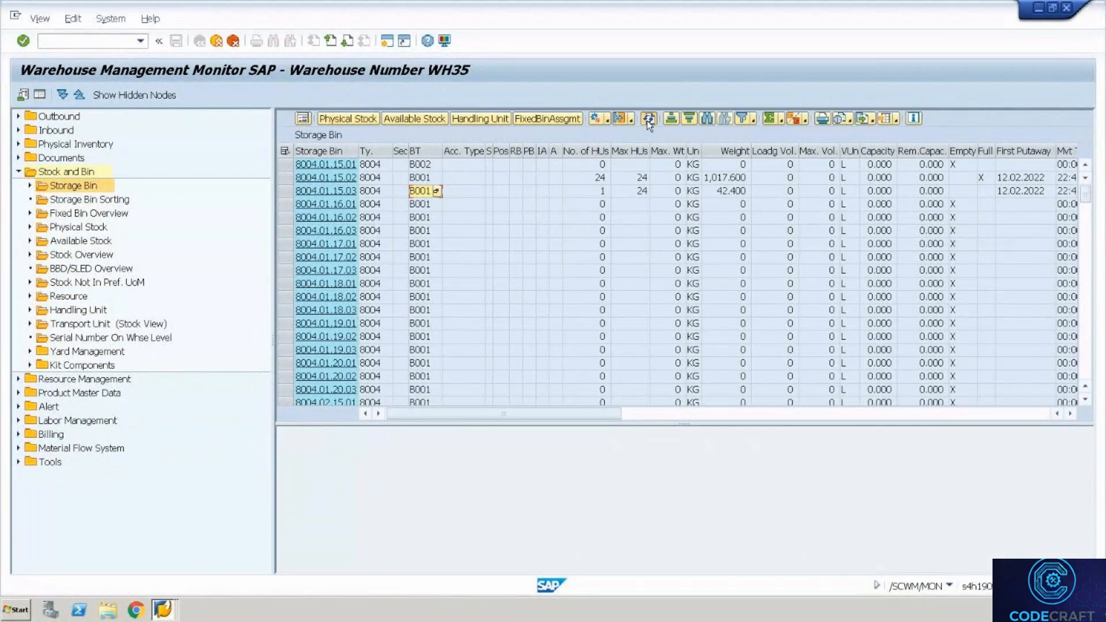
left_click(596, 194)
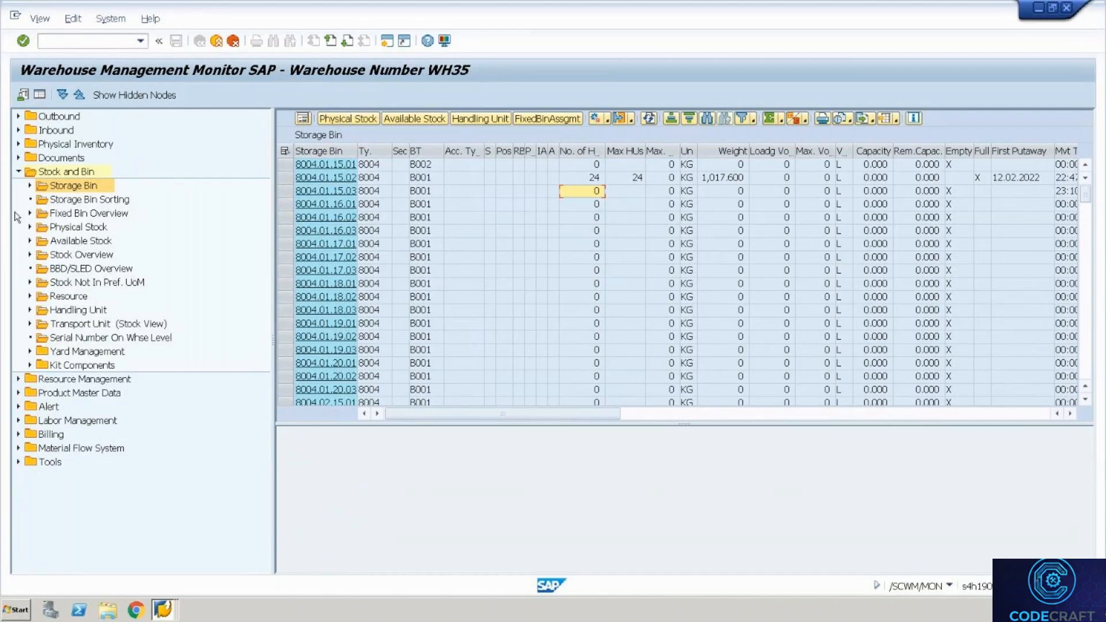
left_click(565, 177)
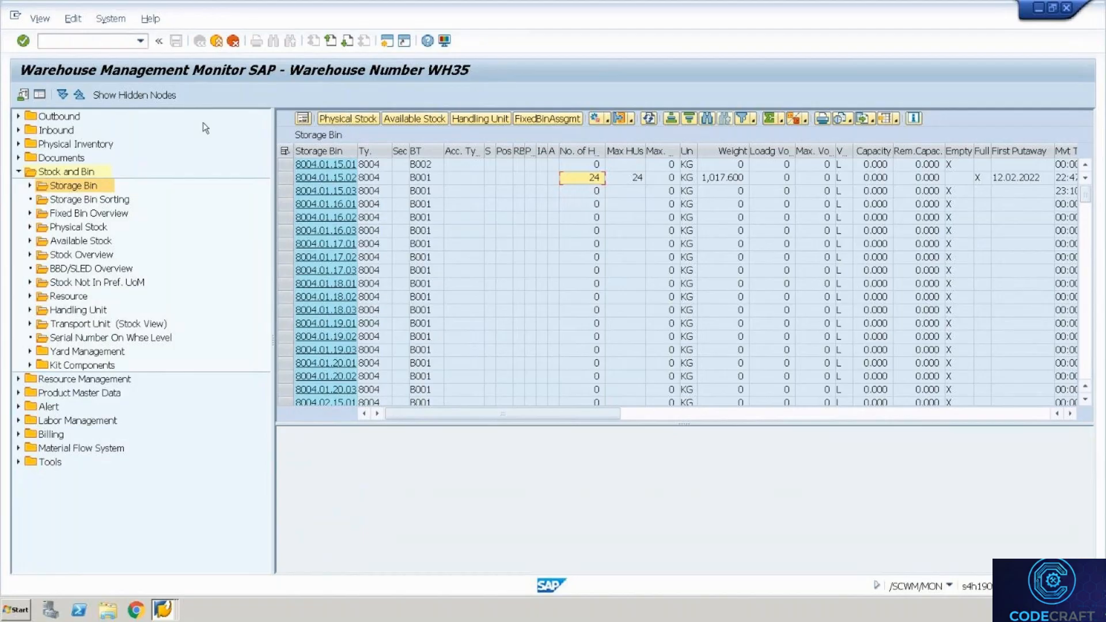
List the storage bins of storage type 9020 and display the physical stock in bin GI-ZONE
double_click(92, 189)
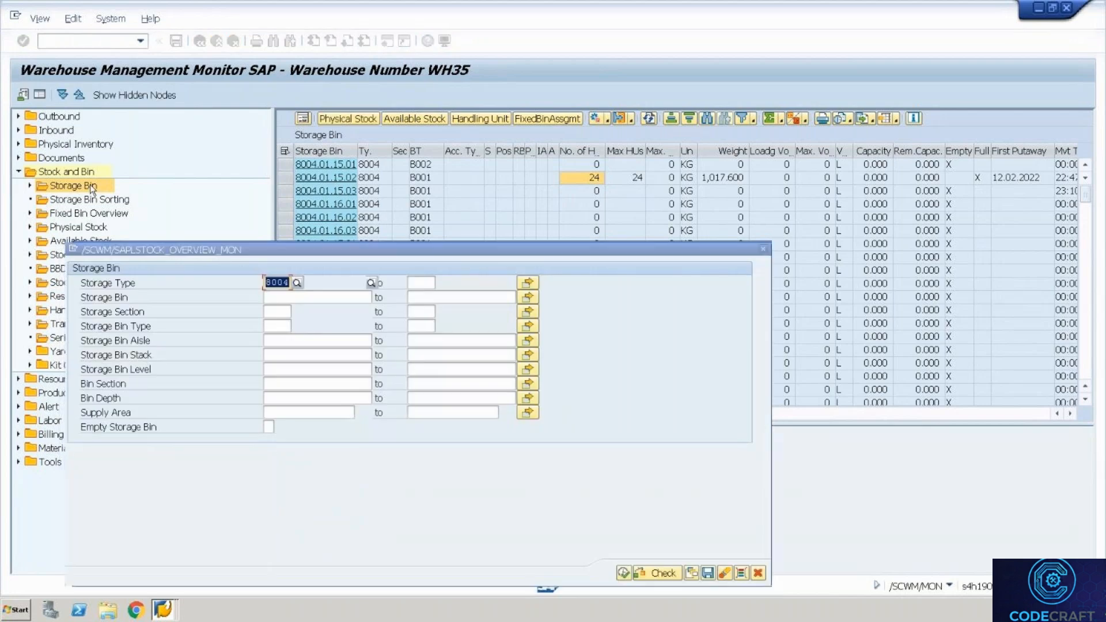
type("902")
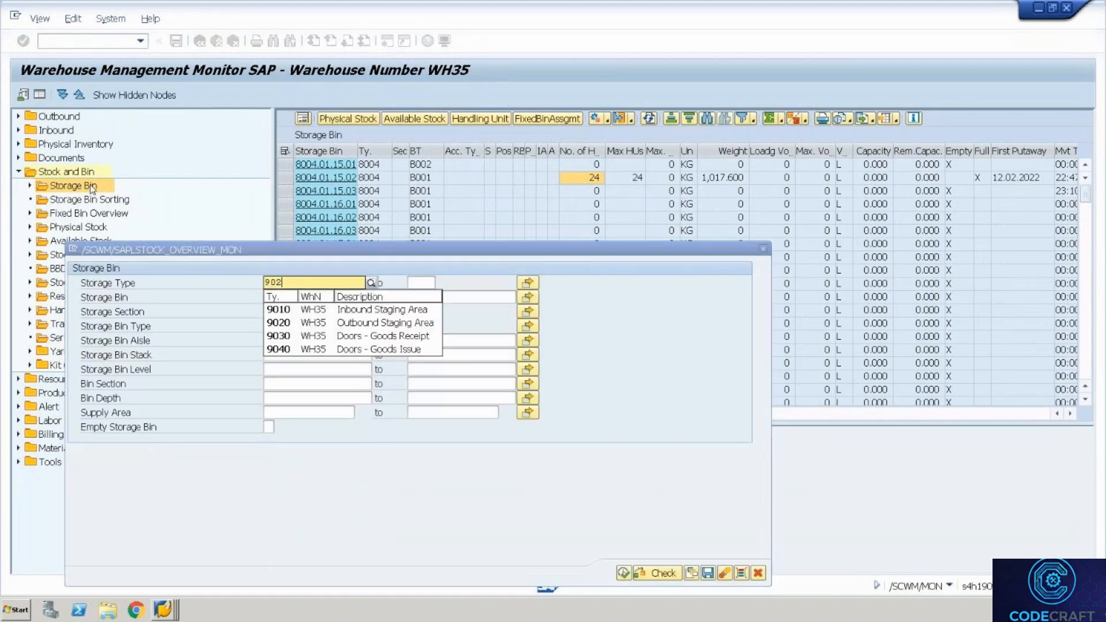
type("0")
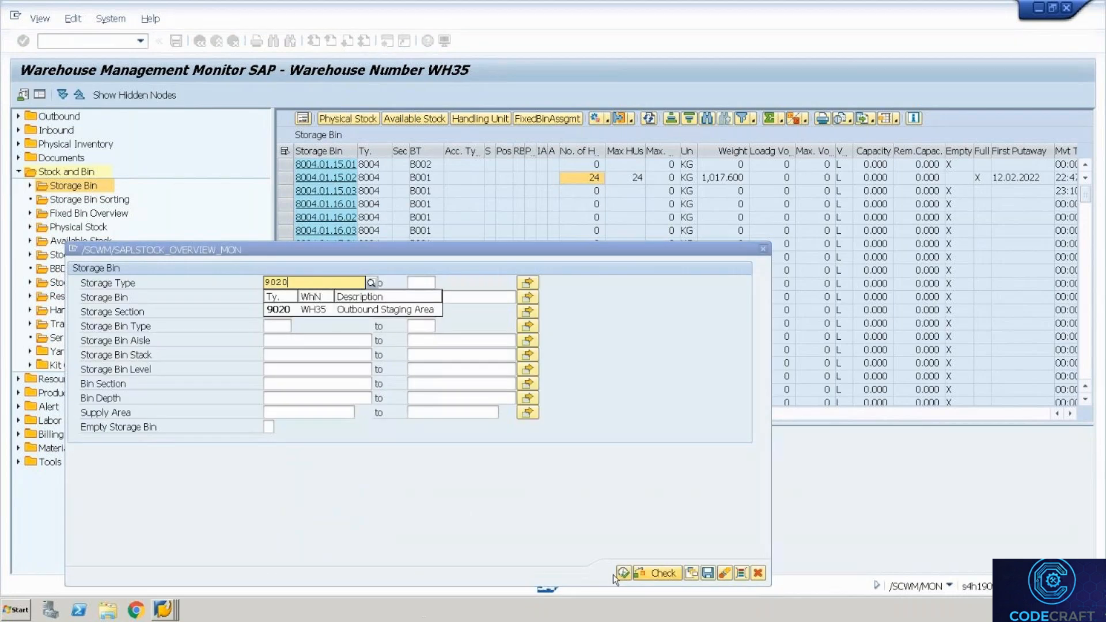
left_click(624, 576)
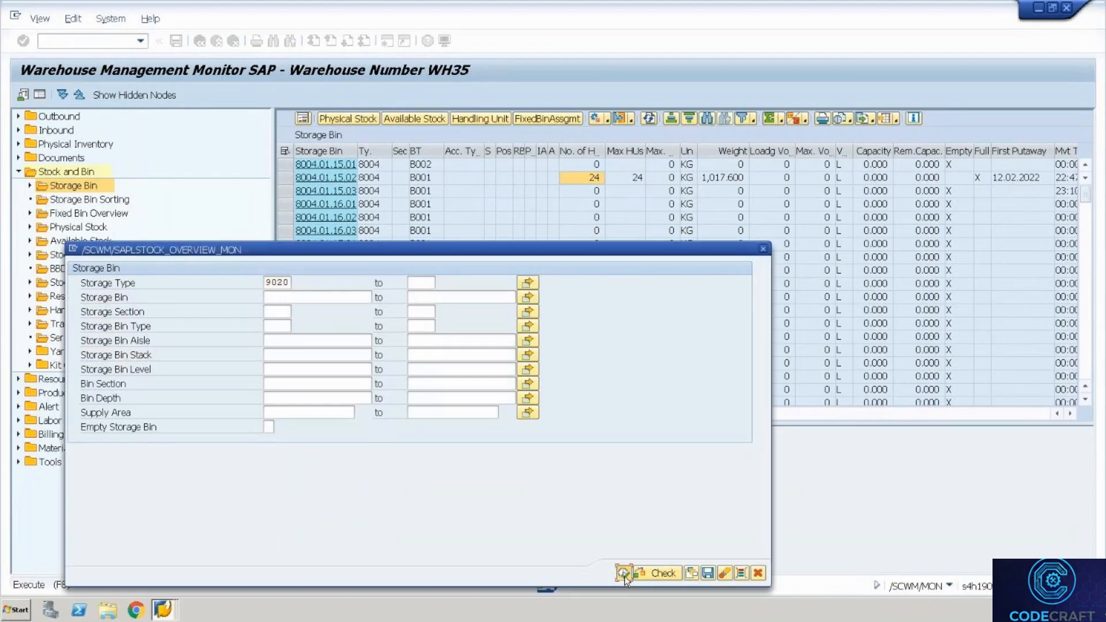
left_click(624, 573)
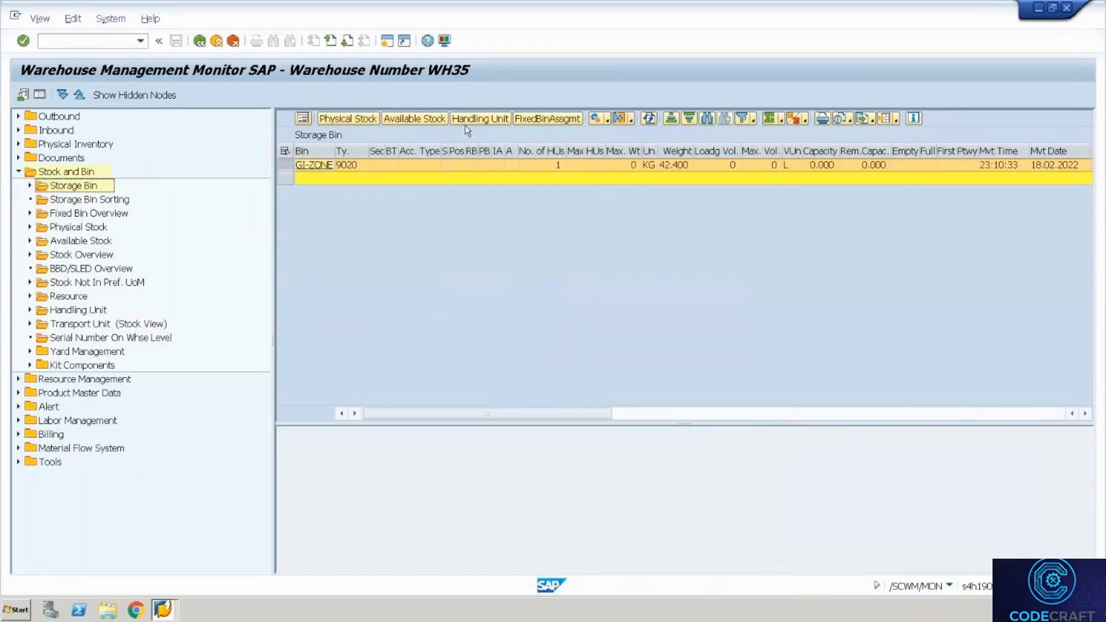
left_click(358, 119)
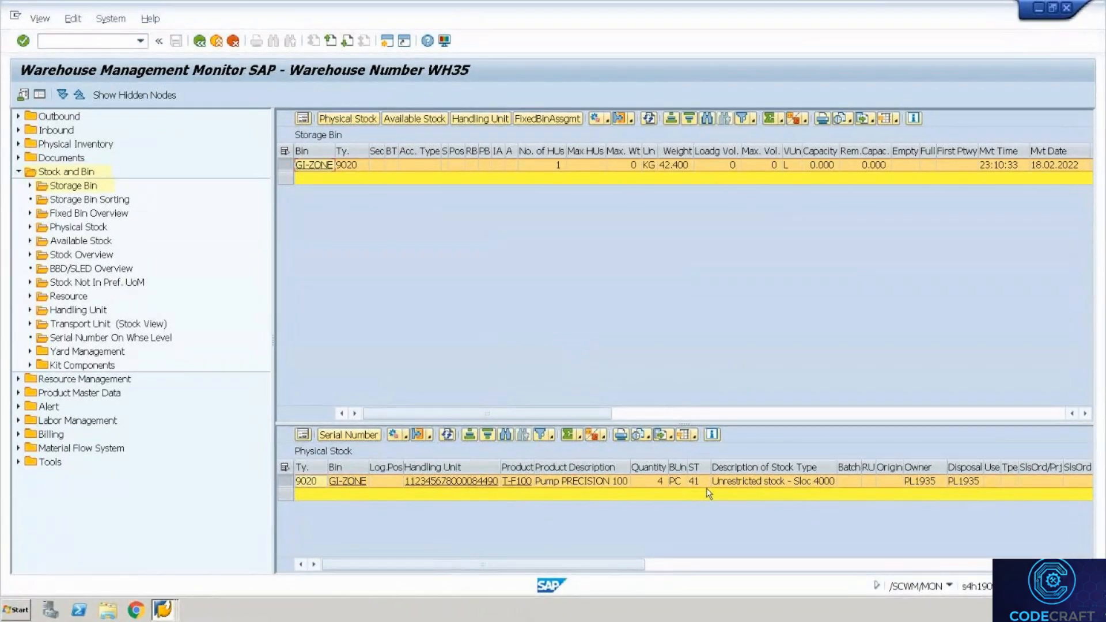
Return to Maintain Outbound Delivery Order and retrieve the processed order by its document number
key("alt+Tab")
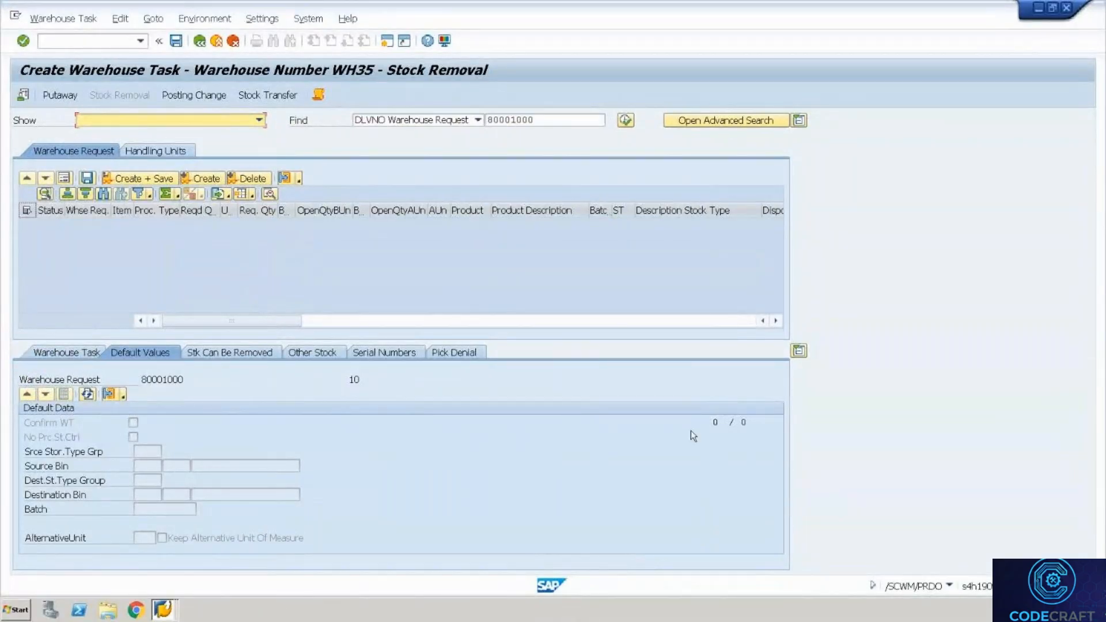
left_click(199, 41)
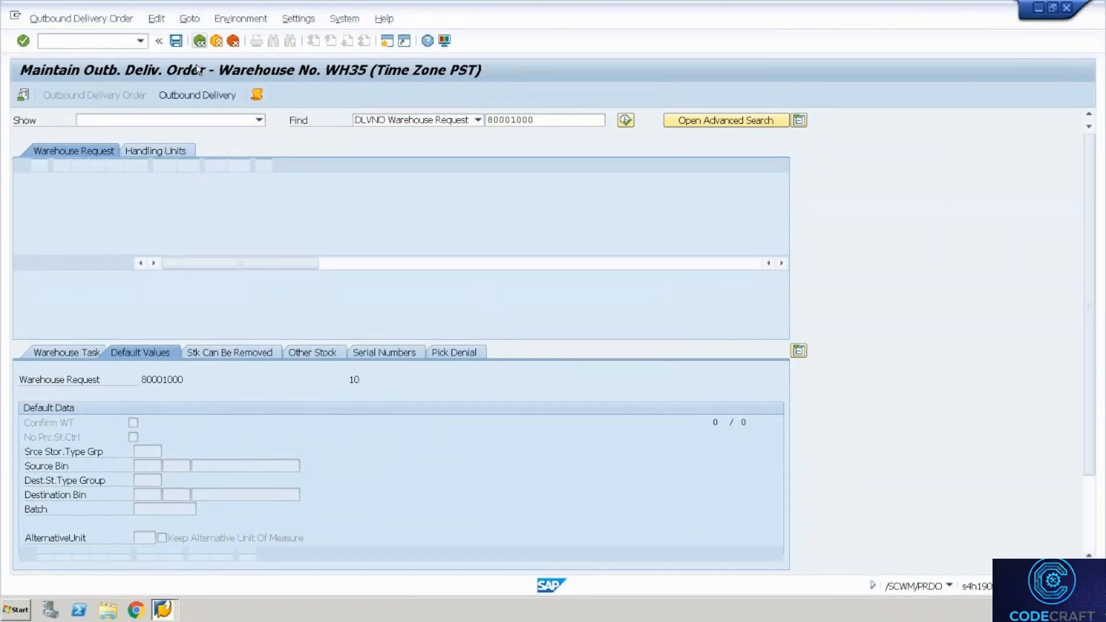
left_click(202, 98)
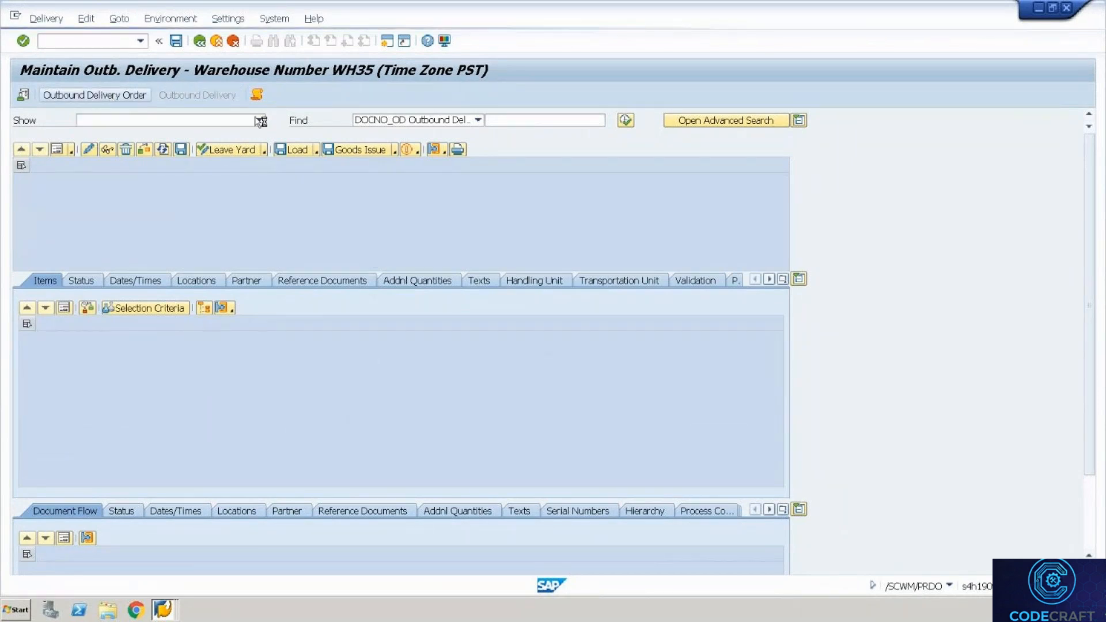
left_click(531, 120)
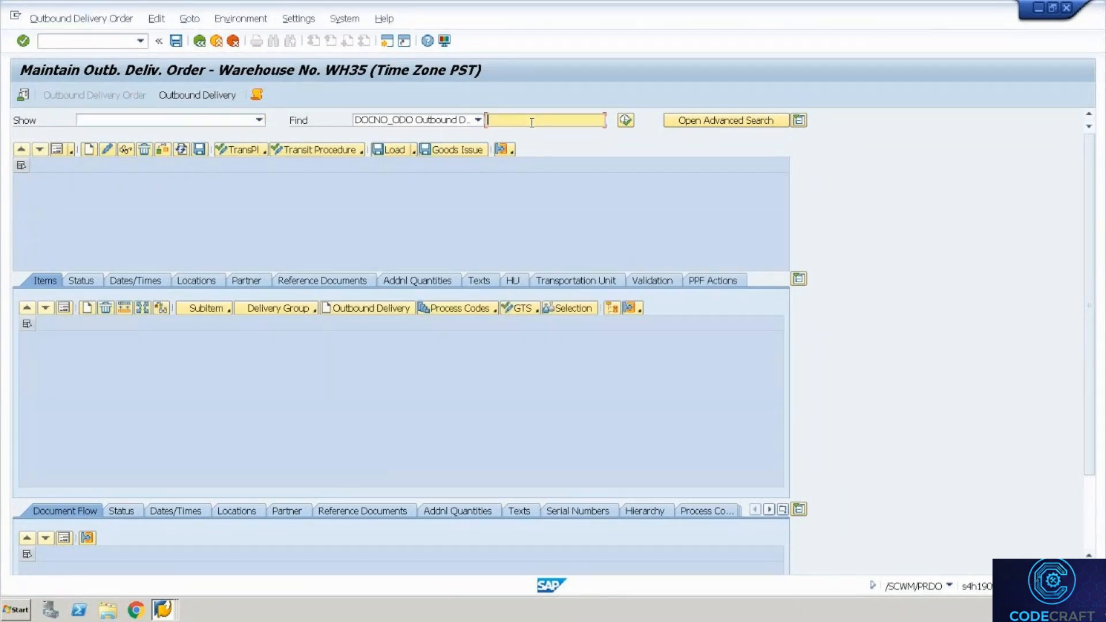
left_click(531, 133)
left_click(626, 120)
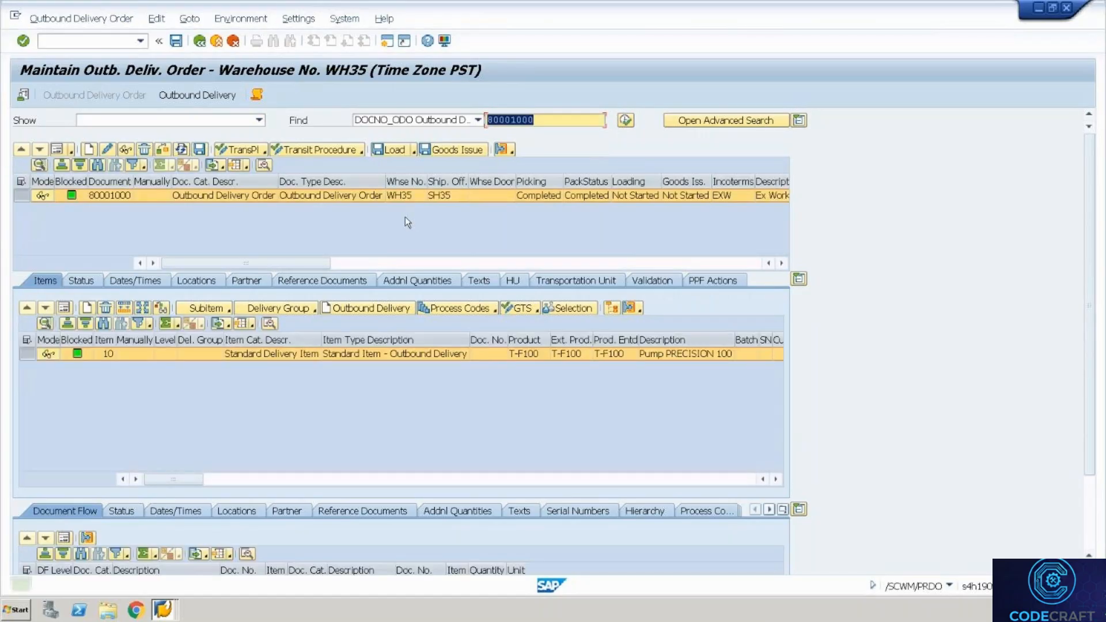
Post goods issue for the outbound delivery order and open its outbound delivery
left_click(452, 152)
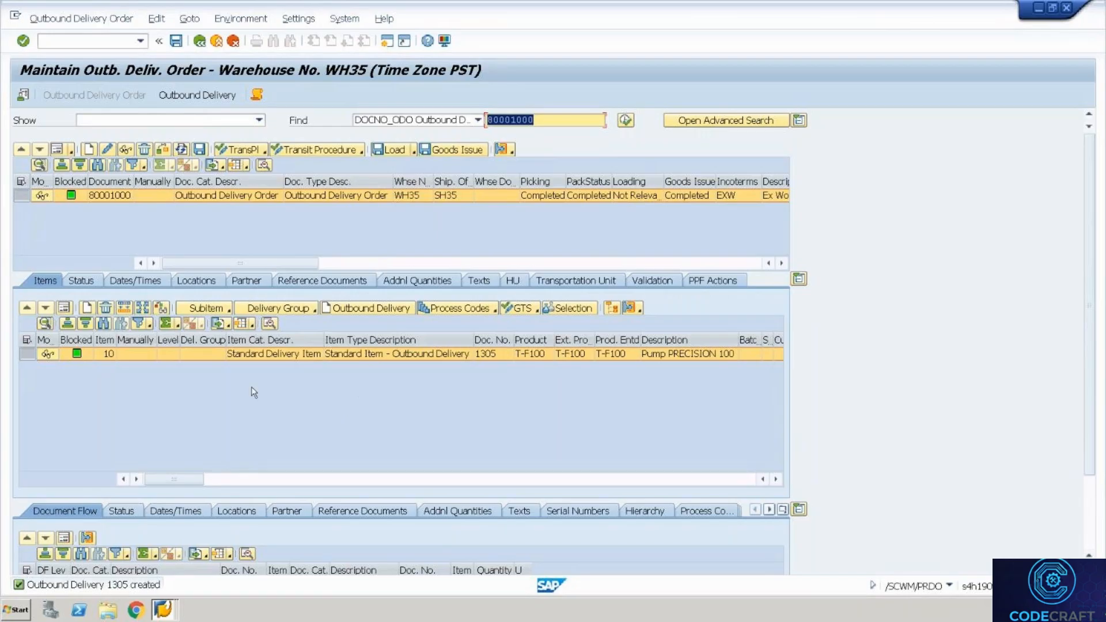
left_click(188, 98)
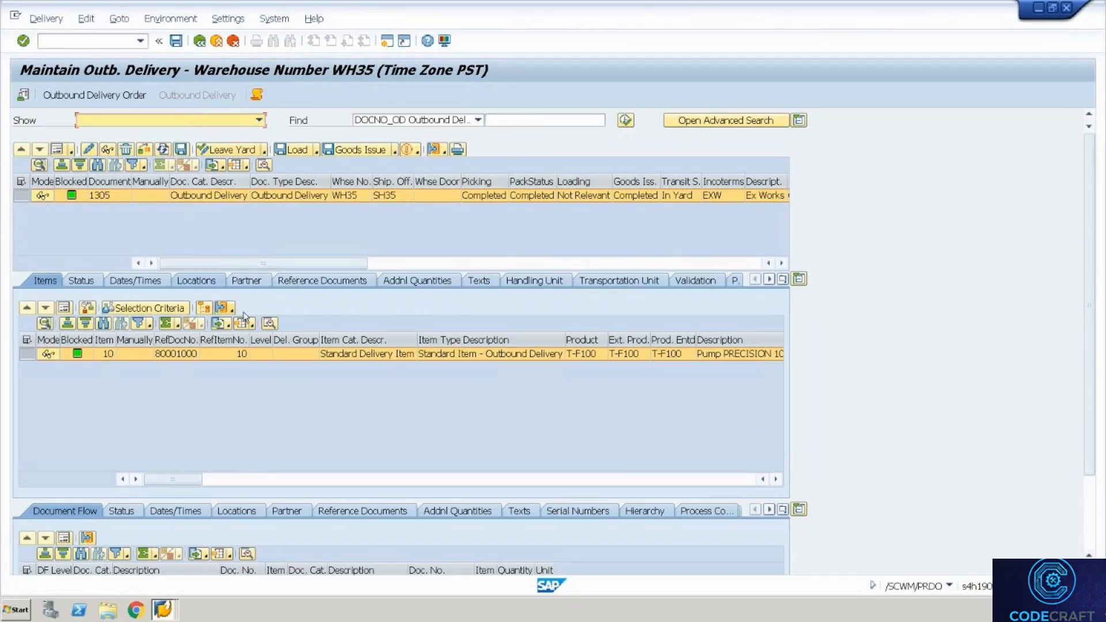
Switch to the sales order session, display the outbound delivery with transaction VL03N, and check its goods movement data
left_click(164, 609)
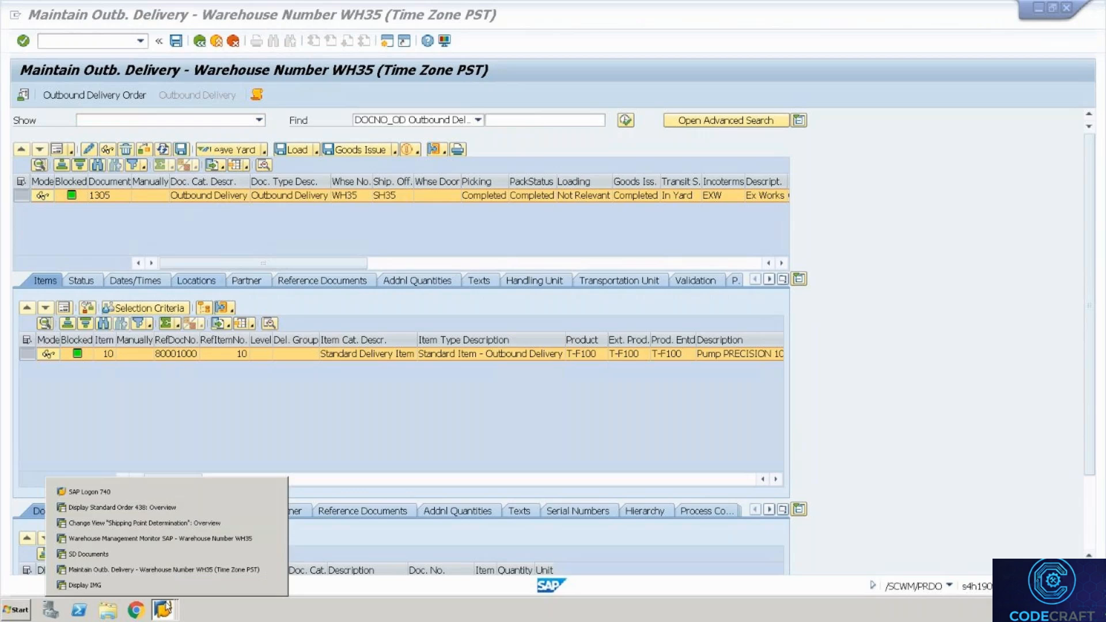
left_click(144, 506)
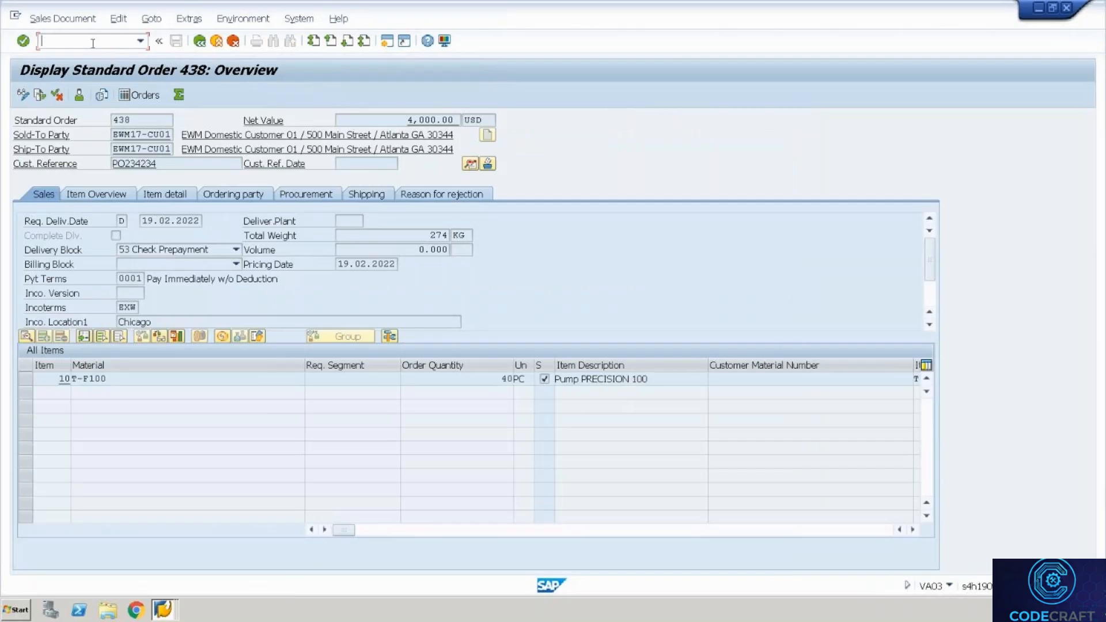
type("/nvl03n")
key("Return")
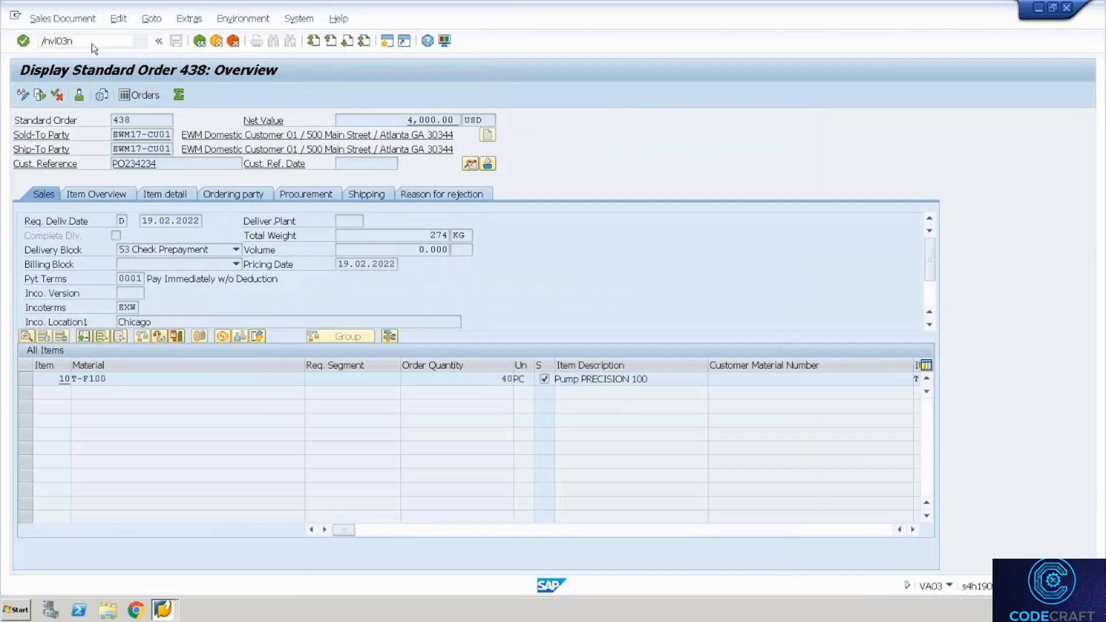
key("Return")
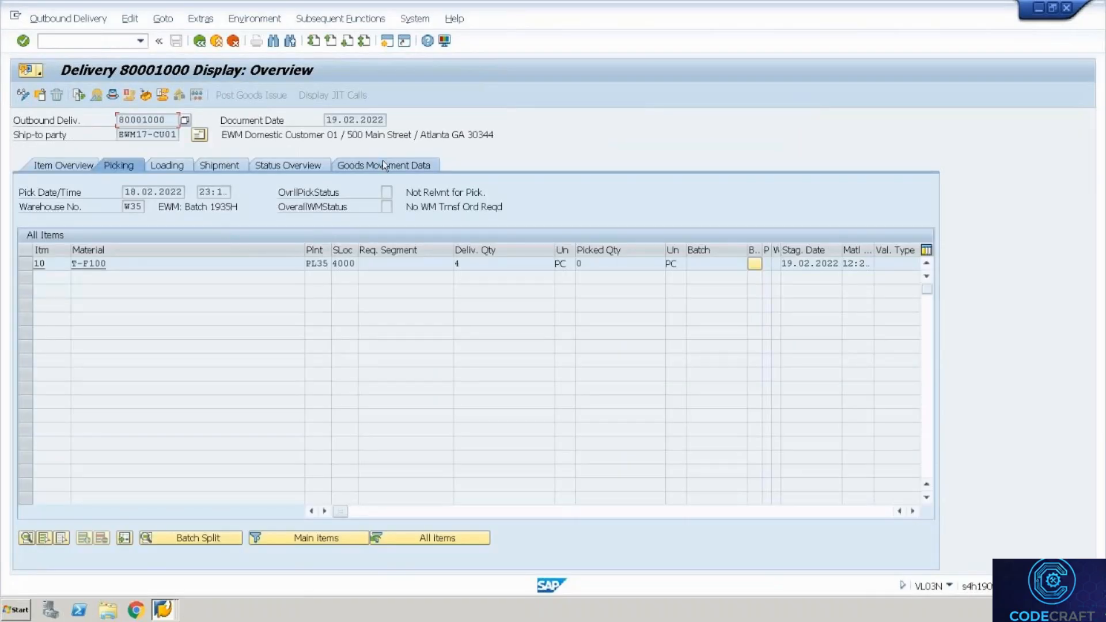
left_click(385, 166)
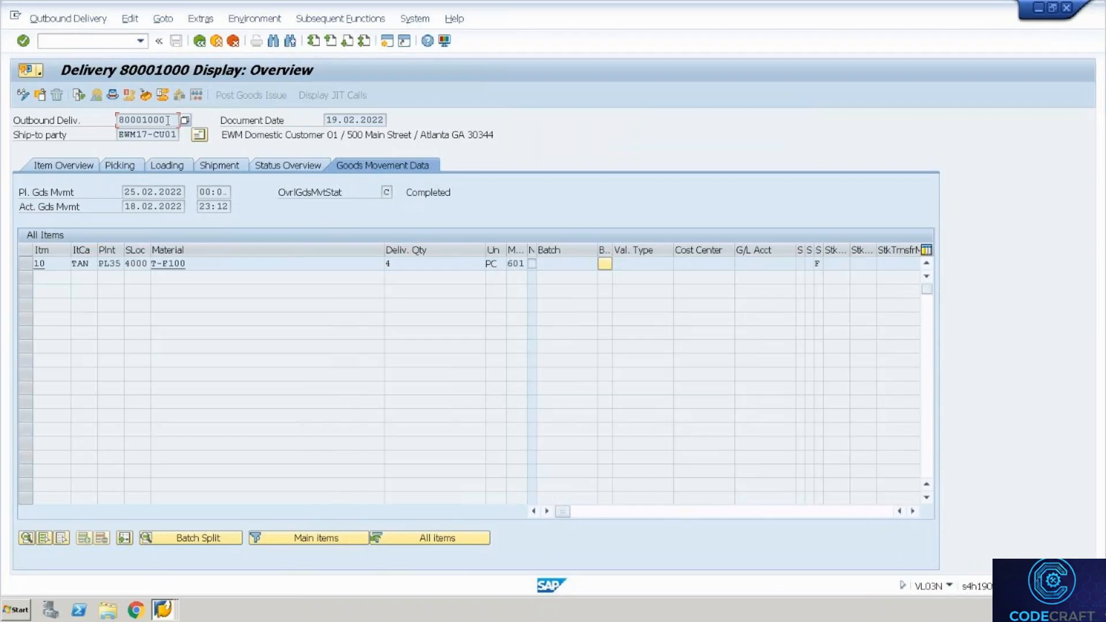
Open the delivery's document flow, display the goods issue material document, and examine its movement type, plant and storage location
left_click(78, 96)
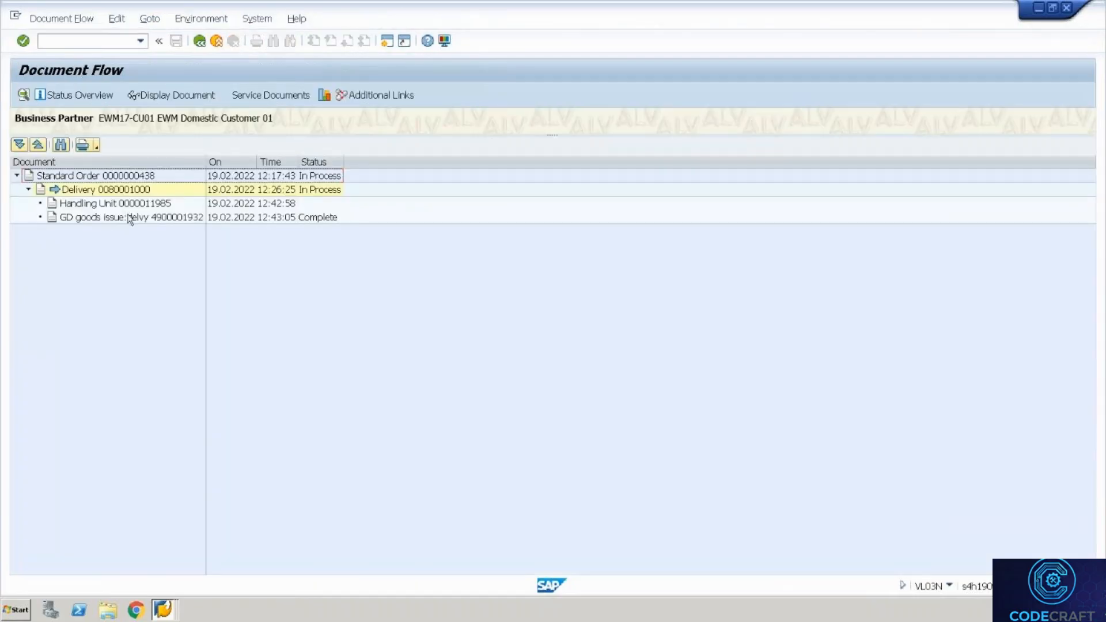
left_click(129, 218)
left_click(191, 98)
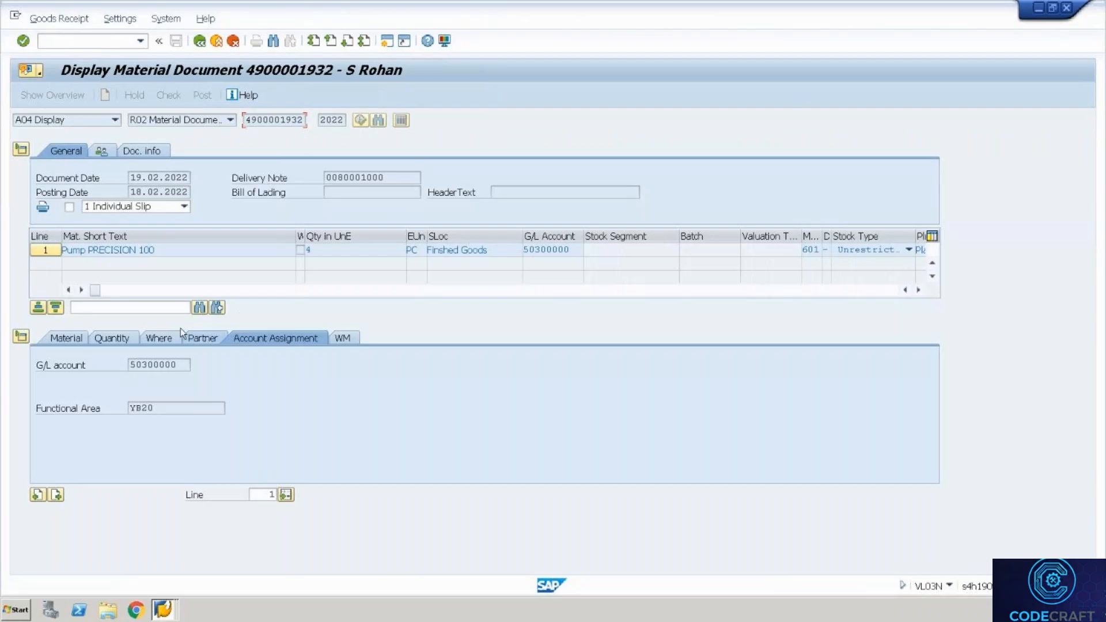
left_click(167, 342)
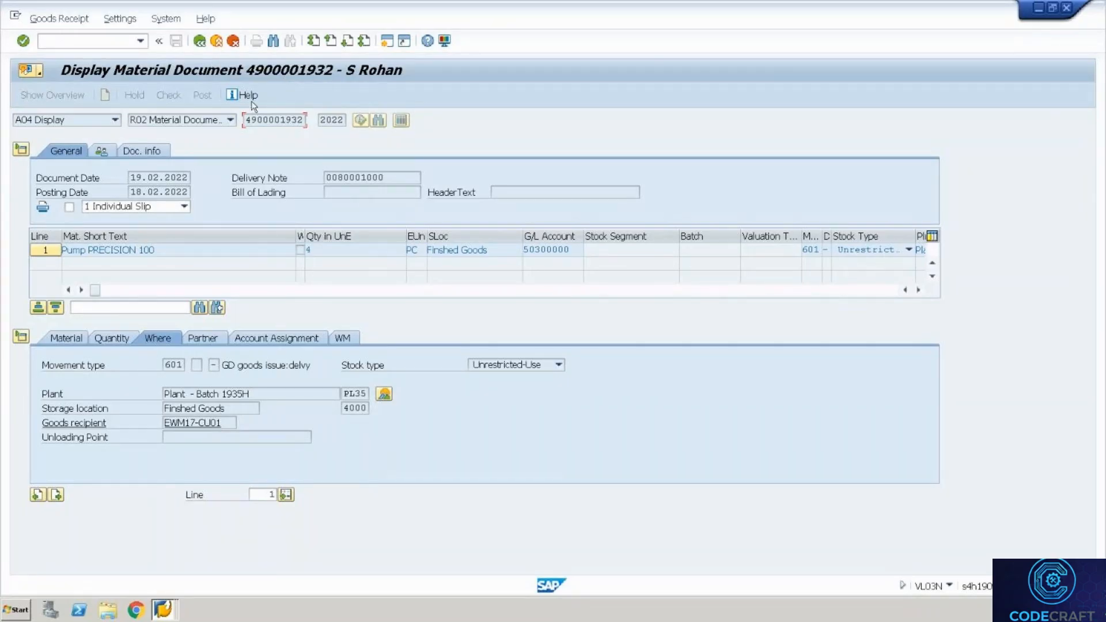
Leave the material document and its document flow, and go back to the Maintain Outbound Delivery session
left_click(217, 41)
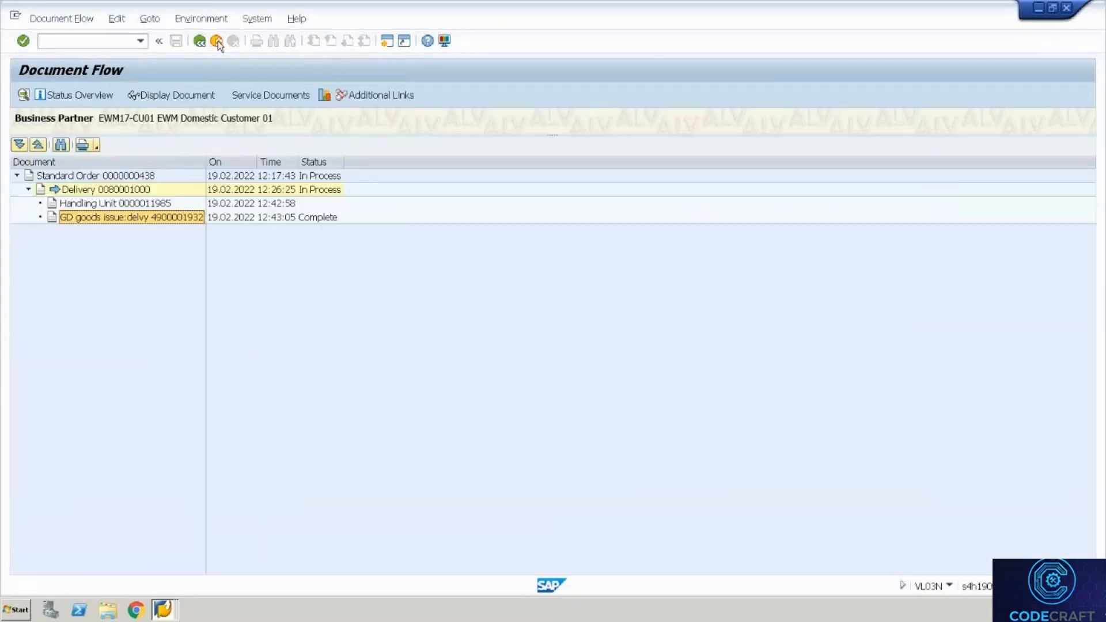
left_click(217, 40)
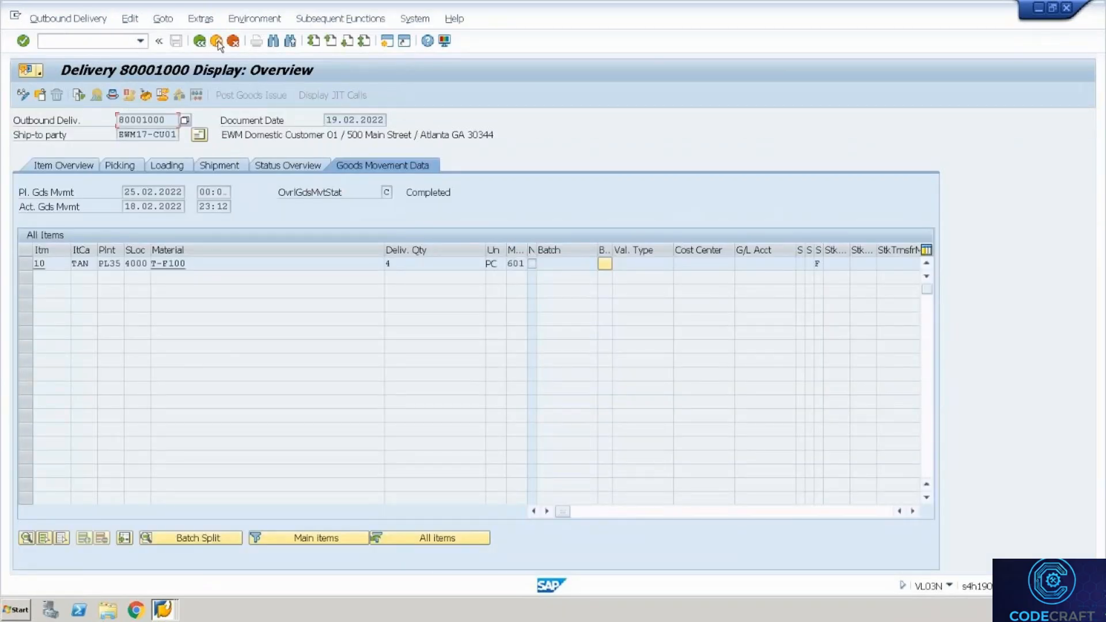
left_click(218, 40)
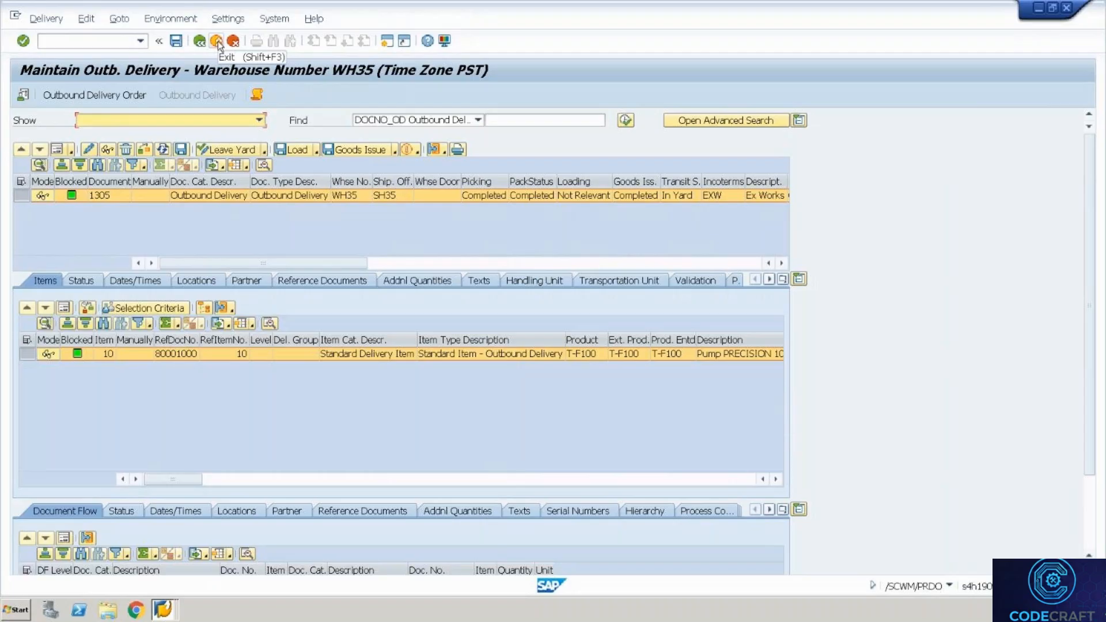
key("ctrl+alt+Break")
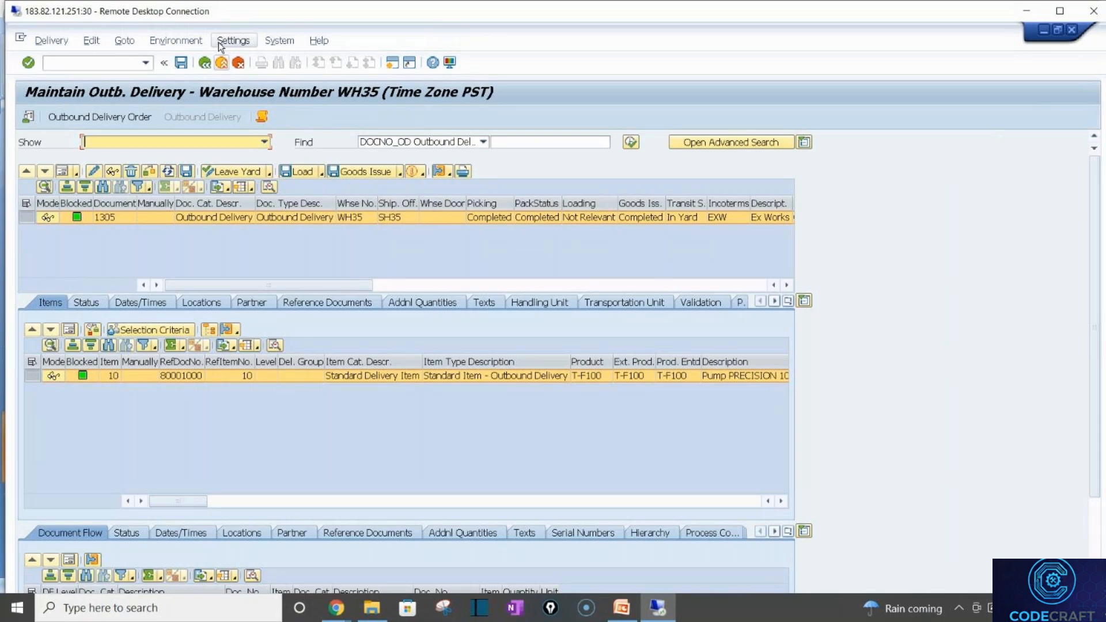
double_click(258, 10)
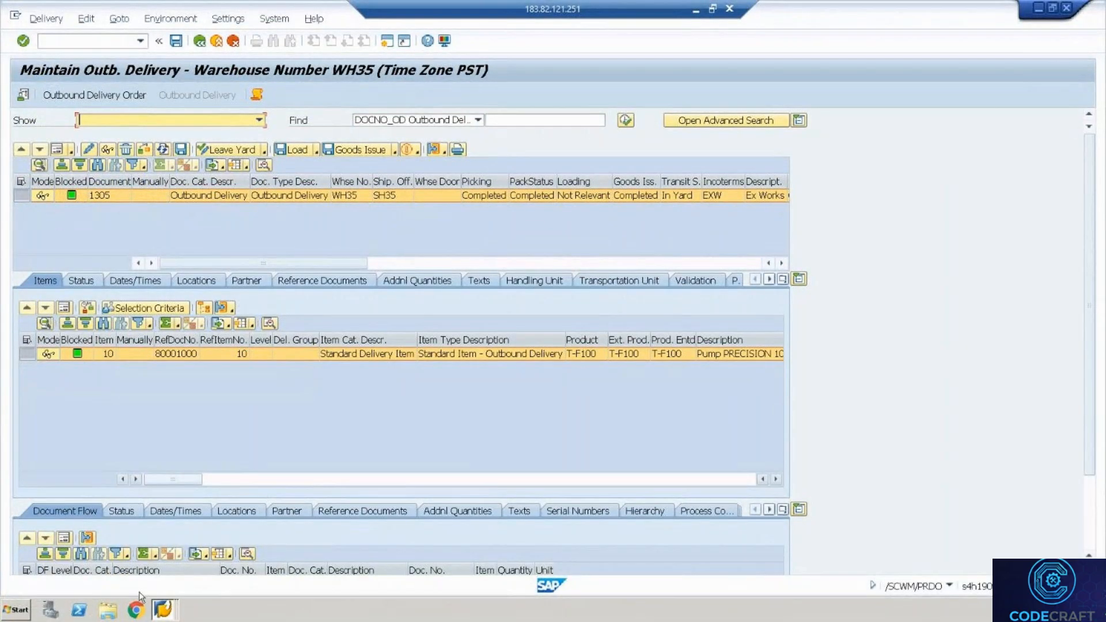
Close the SD Documents session and, in the Shipping Point Determination session, start an outbound delivery for the prefilled sales order with transaction VL01N
left_click(159, 613)
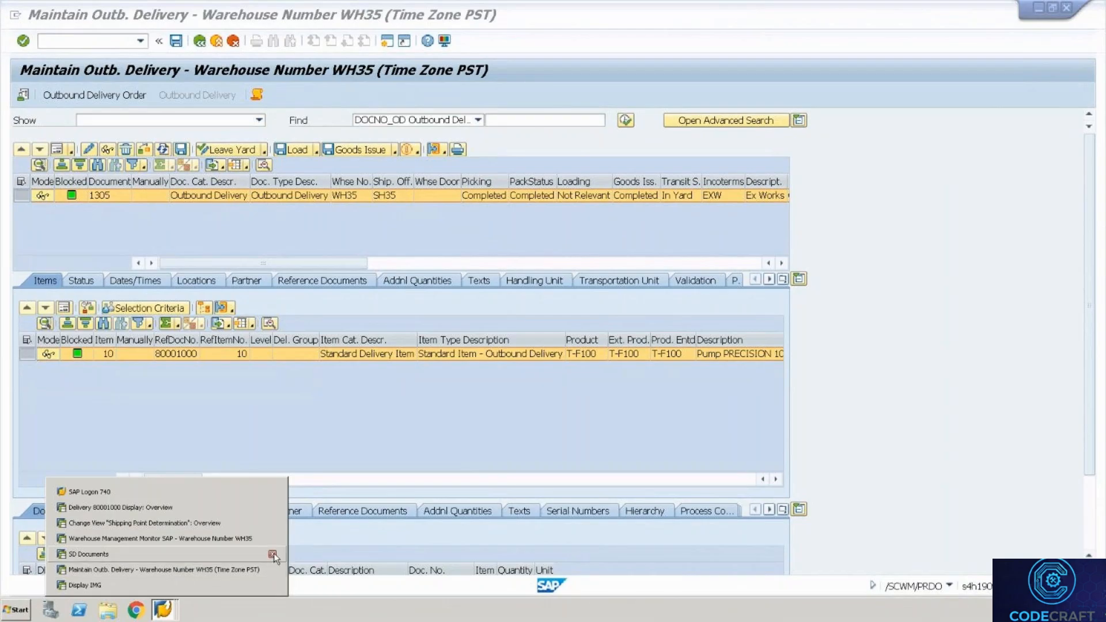
left_click(273, 555)
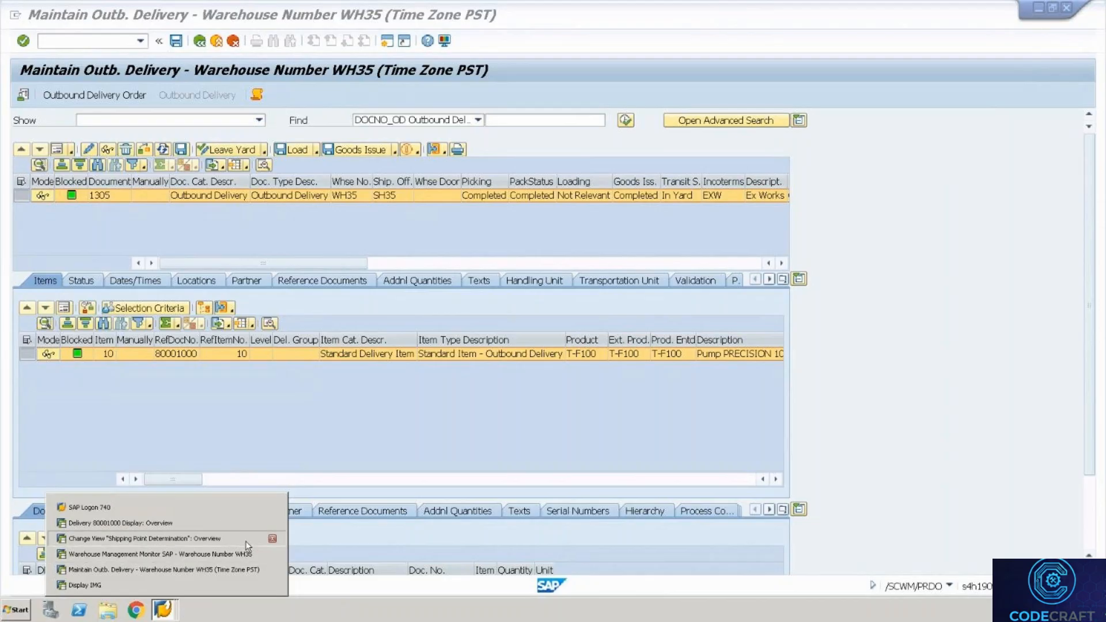
left_click(246, 541)
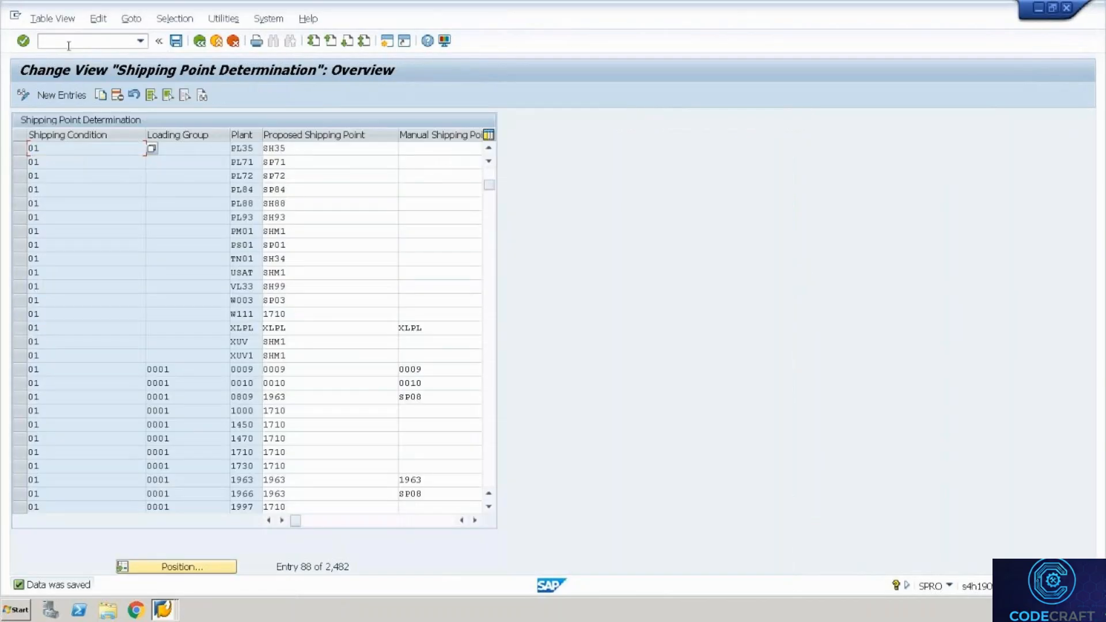
type("/nv")
type("01n")
key("Return")
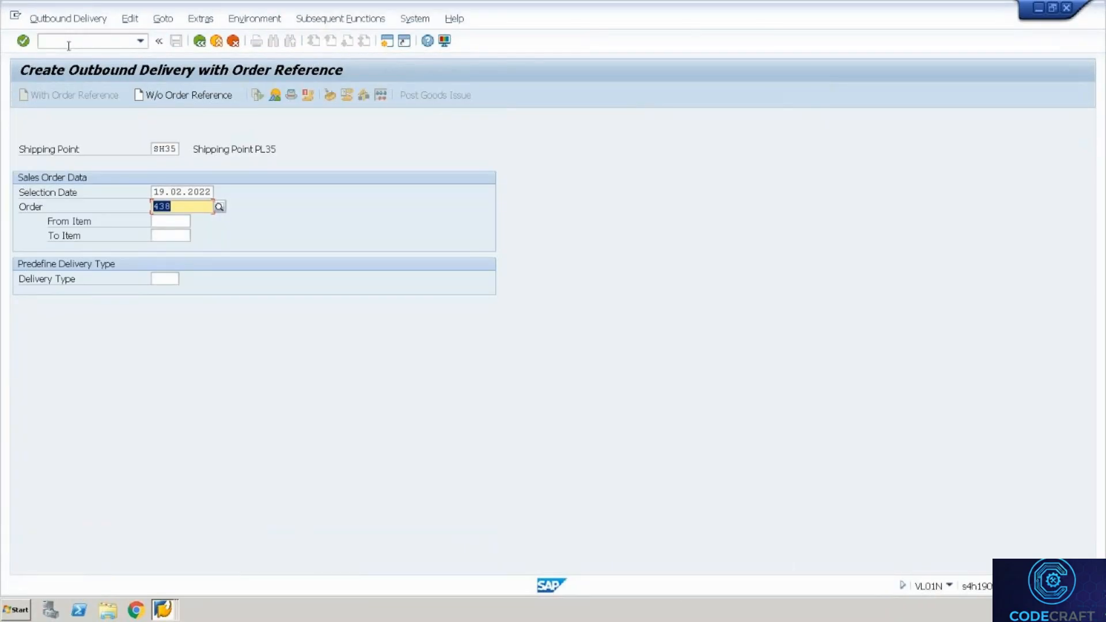
left_click(68, 45)
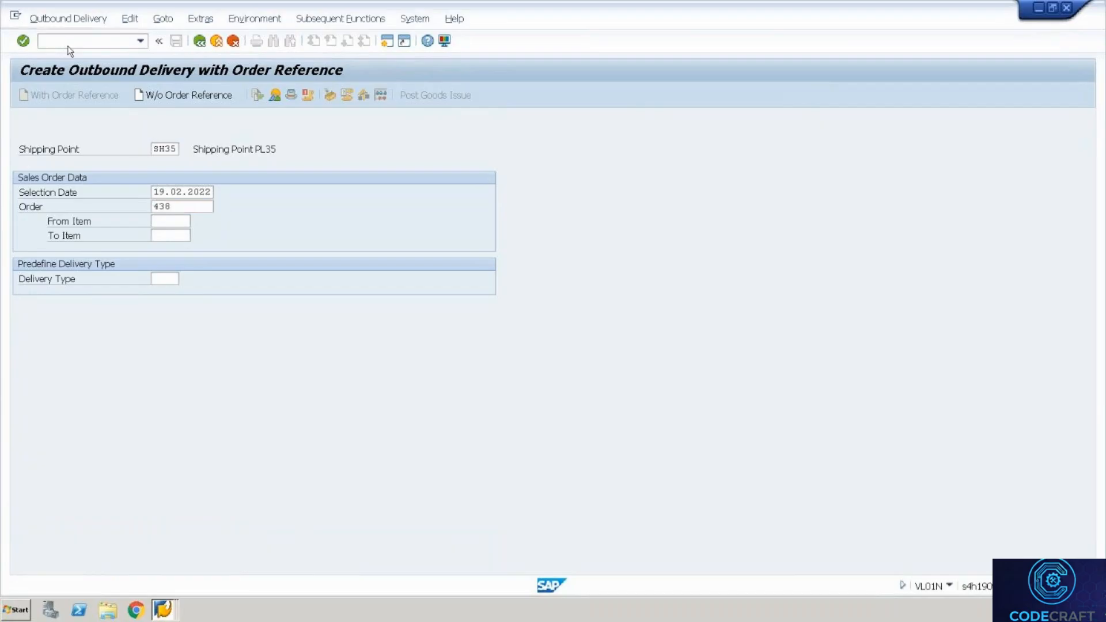
key("Return")
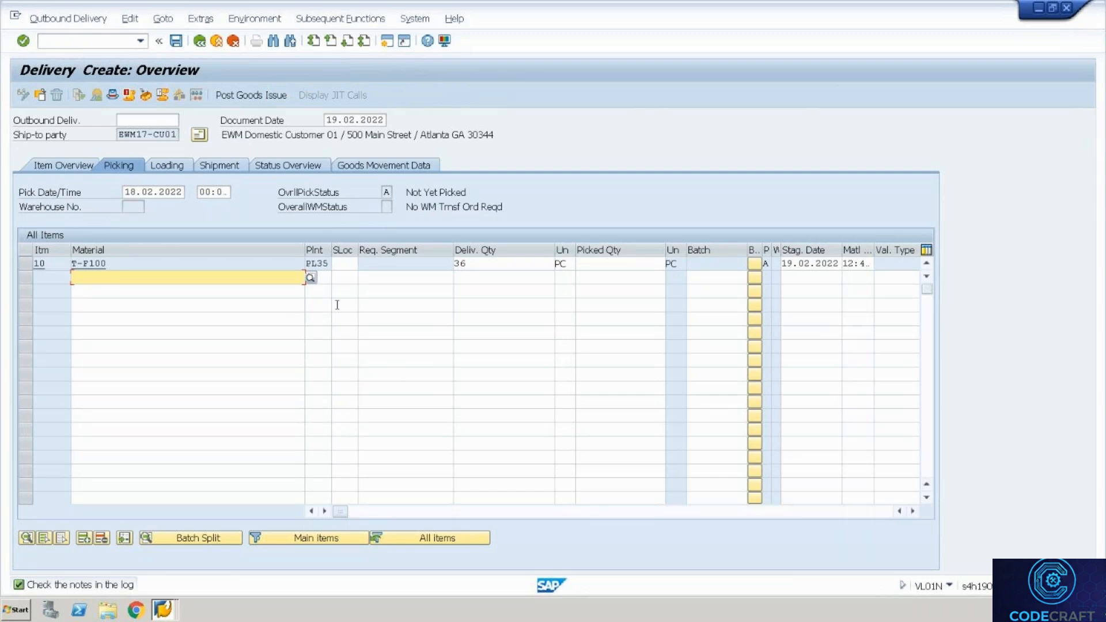
Assign storage location 4000 to delivery item 10 for material T-F100
left_click(343, 275)
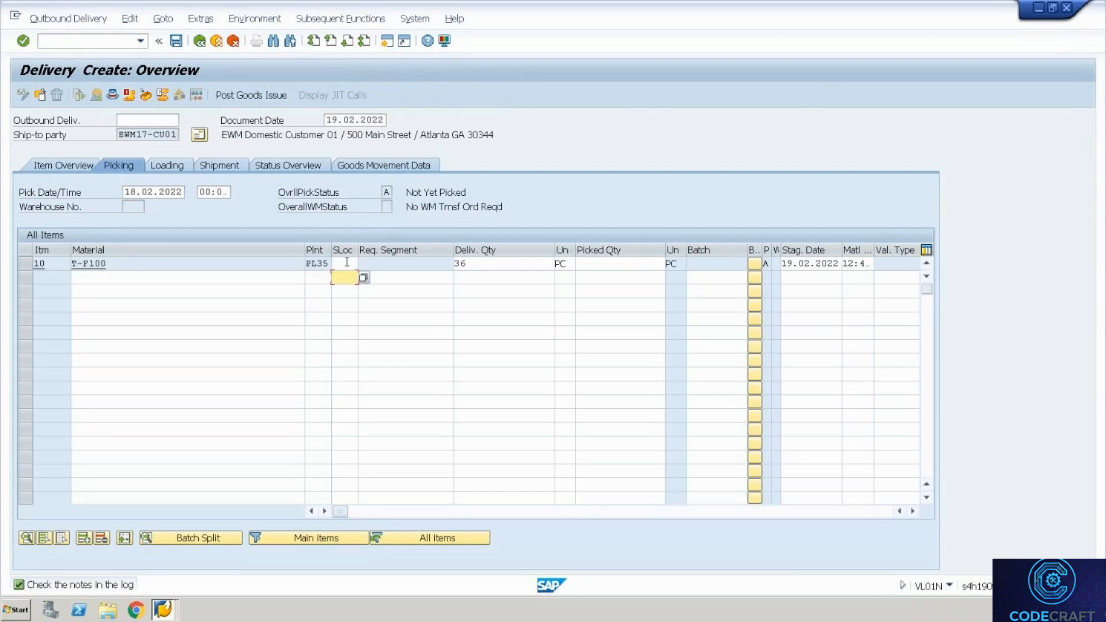
left_click(347, 262)
key("Down")
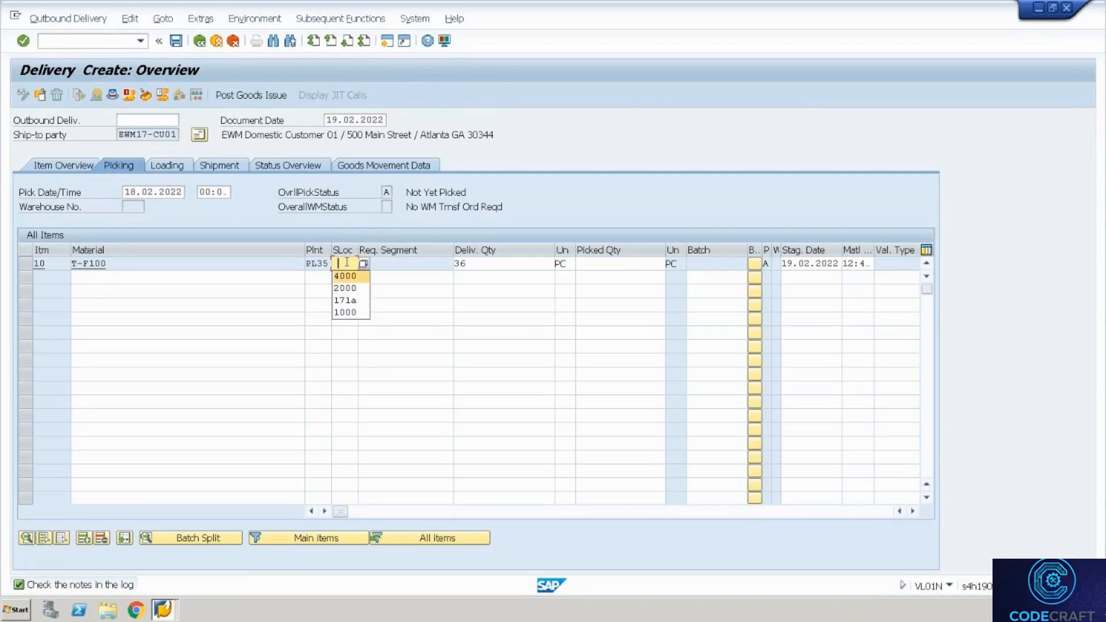
key("Return")
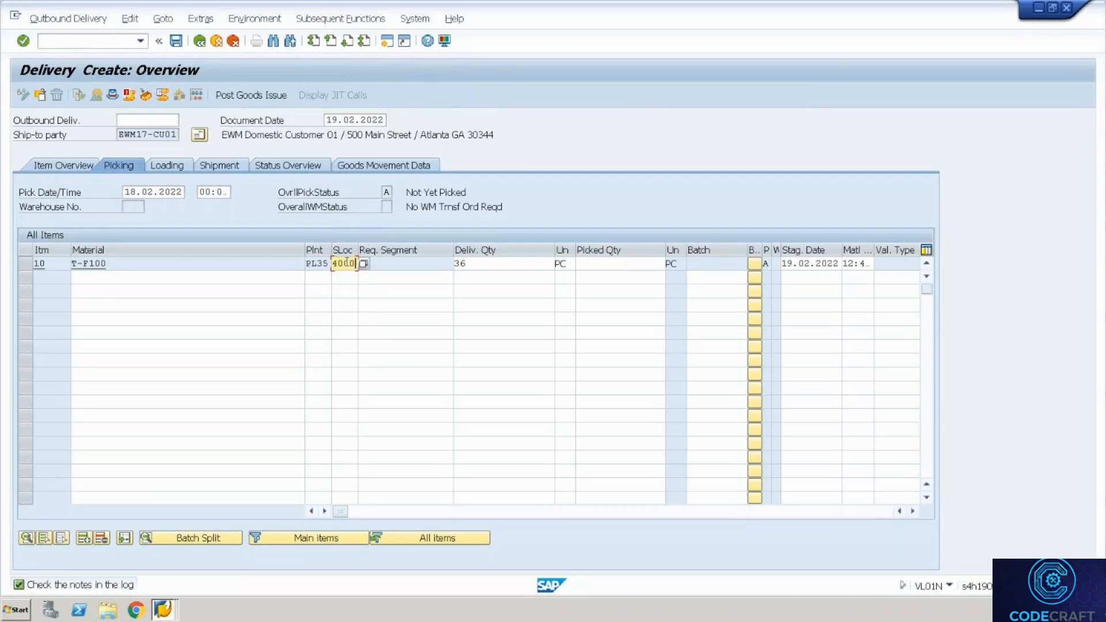
Set the delivery quantity of item 10 to 8 PC and save the outbound delivery
left_click(510, 261)
key("BackSpace")
key("BackSpace")
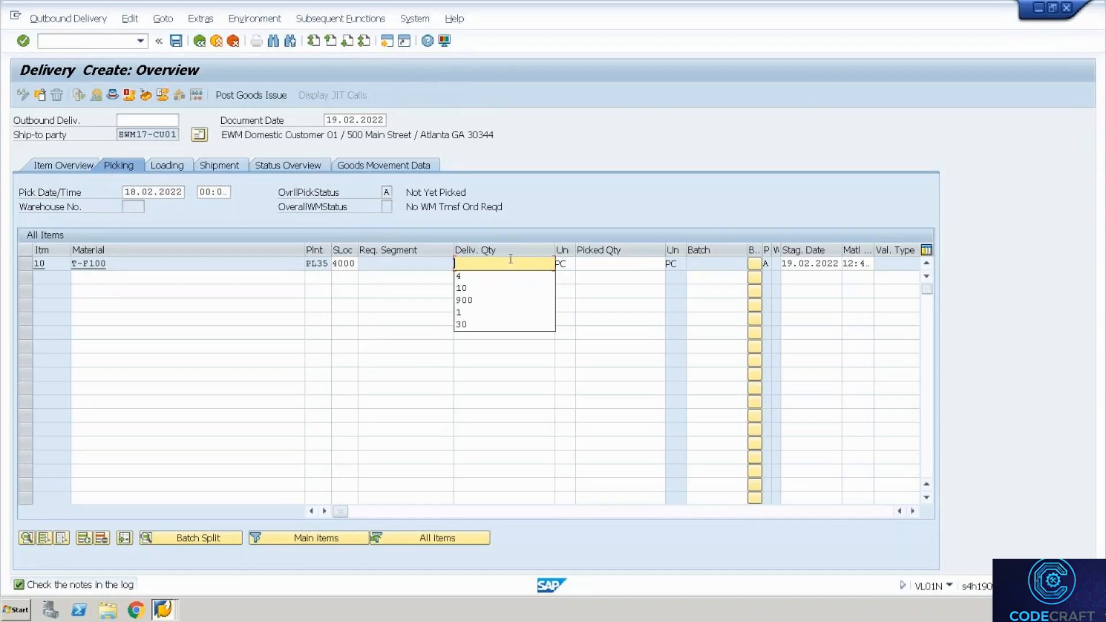
type("8")
key("Return")
key("Return")
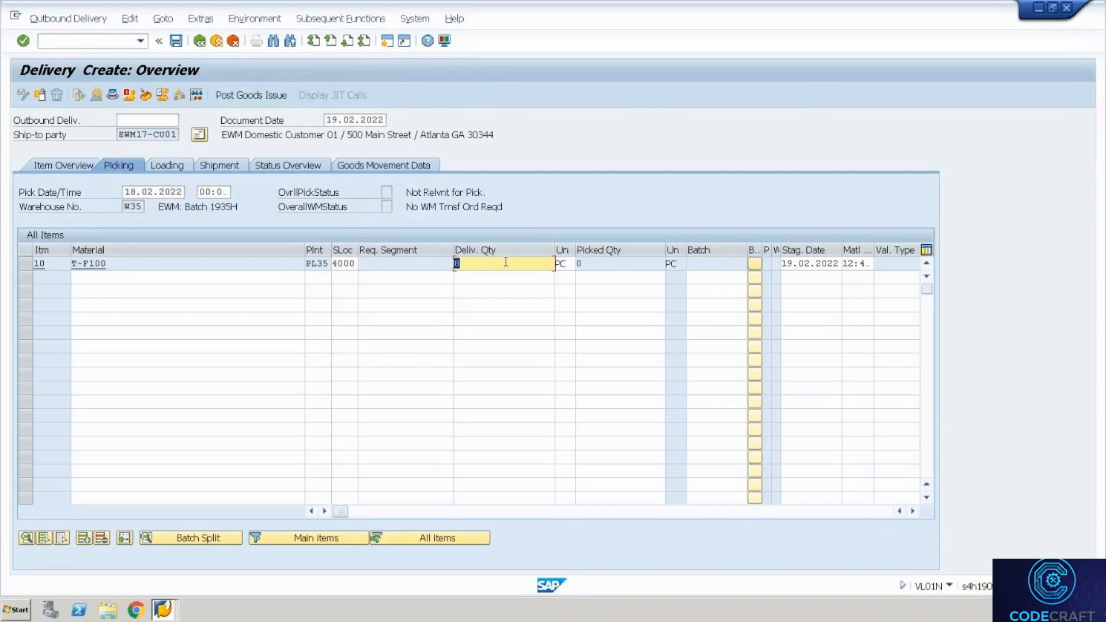
key("Return")
key("ctrl+s")
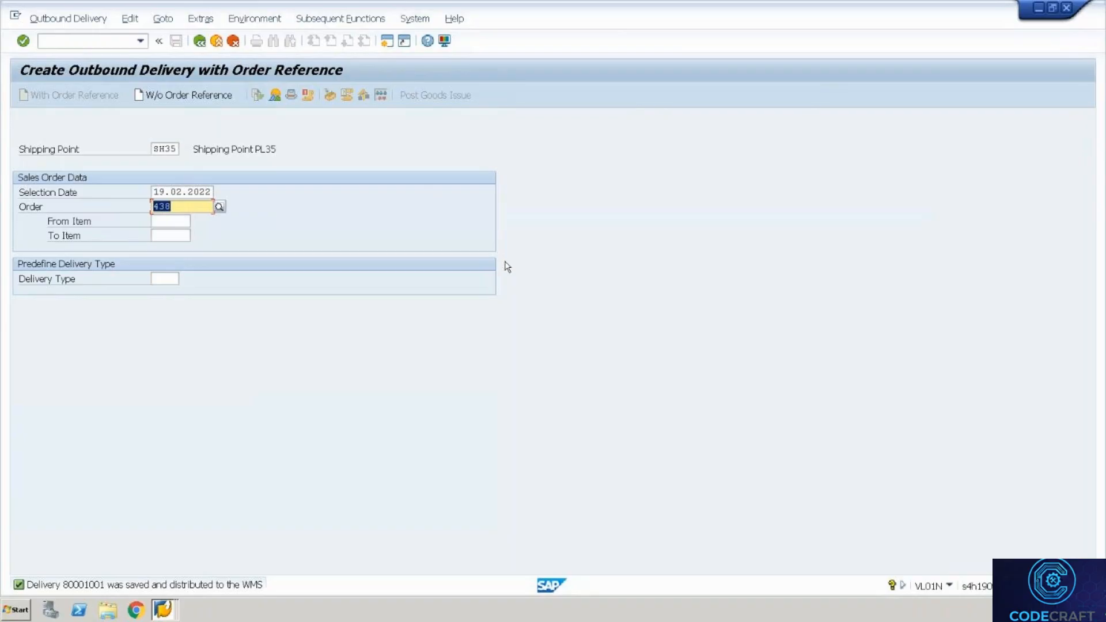
Display the newly saved outbound delivery and copy its document number
left_click(91, 19)
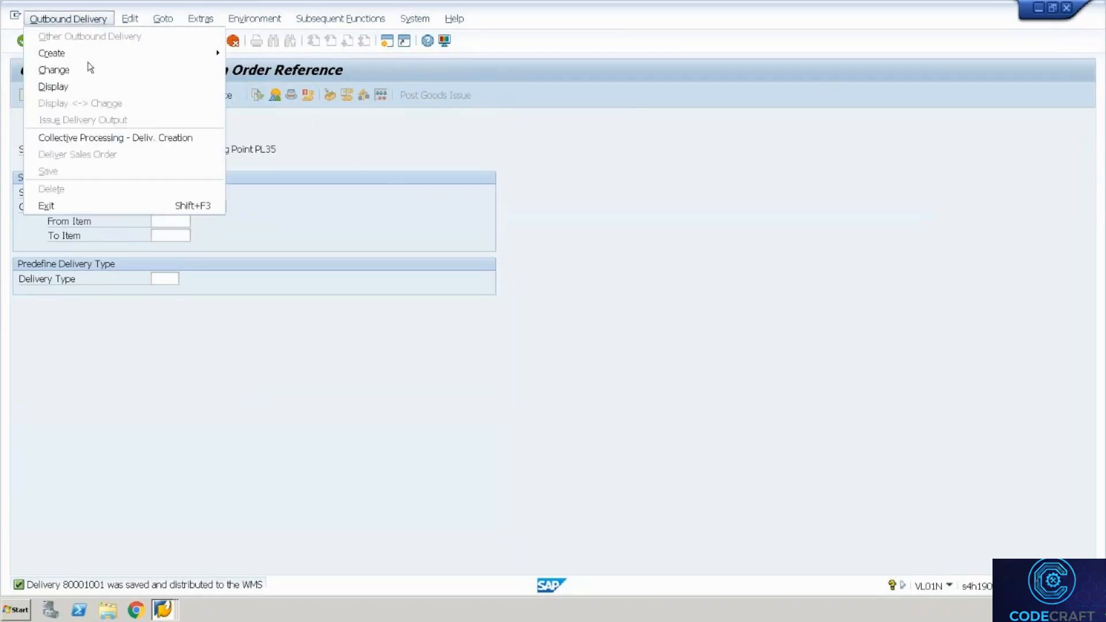
left_click(94, 84)
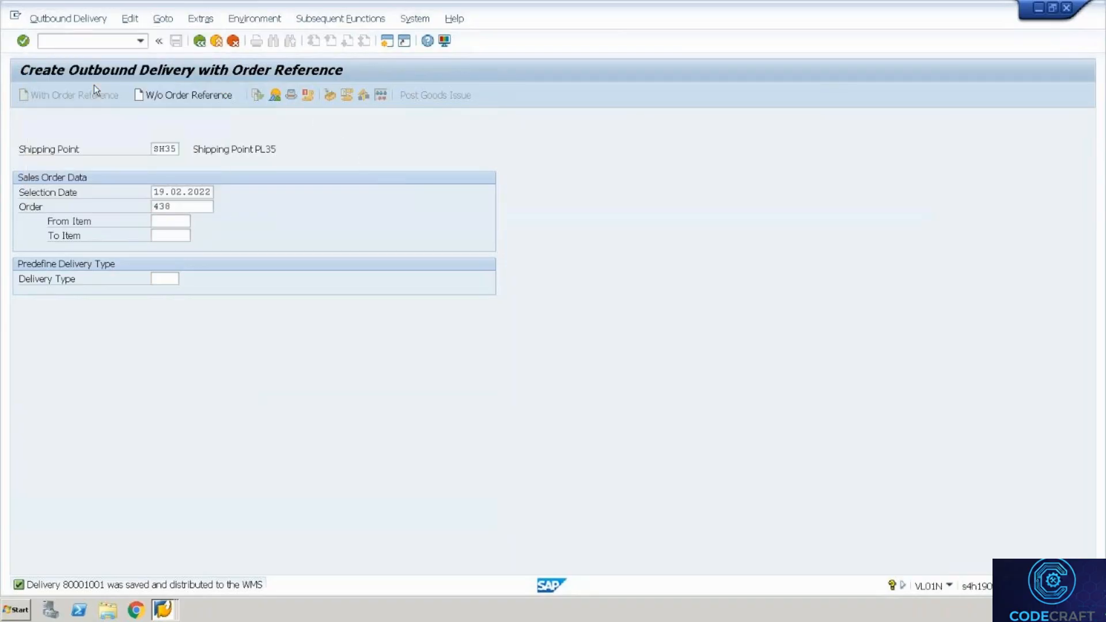
key("Return")
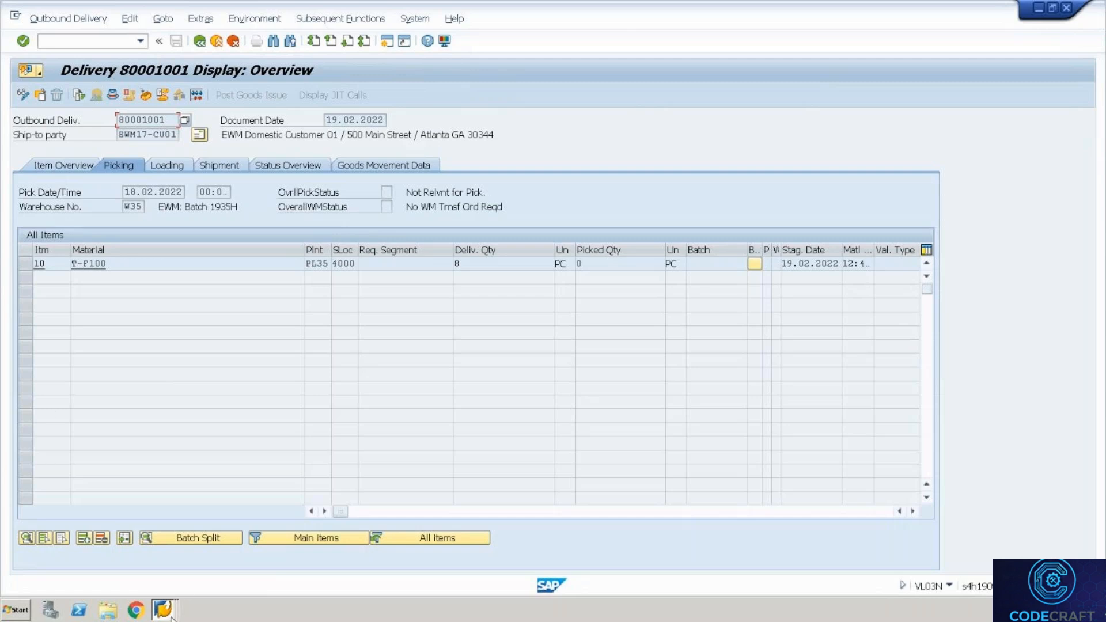
left_click(173, 120)
double_click(135, 121)
key("ctrl+c")
Close the previous delivery's display session and search for the new delivery's number in Maintain Outbound Delivery
left_click(165, 609)
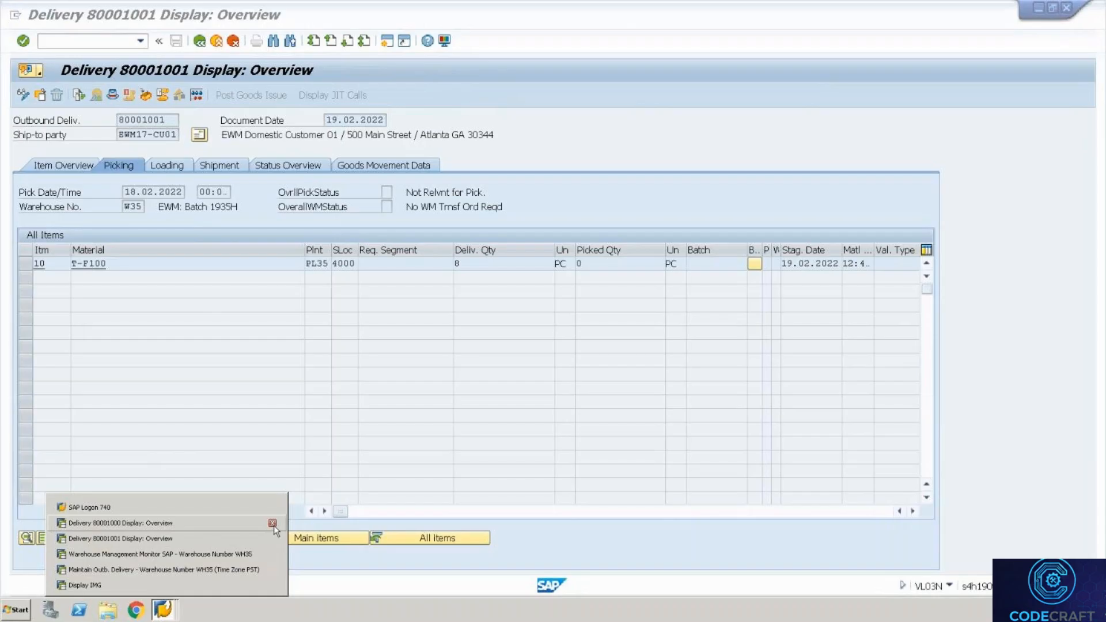
left_click(274, 536)
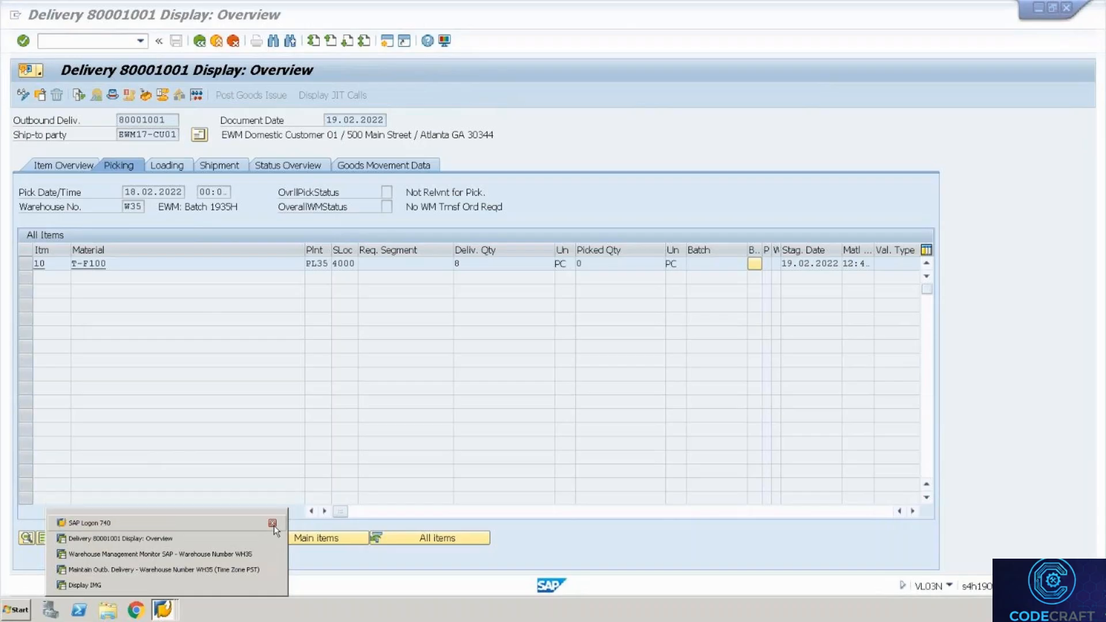
left_click(230, 571)
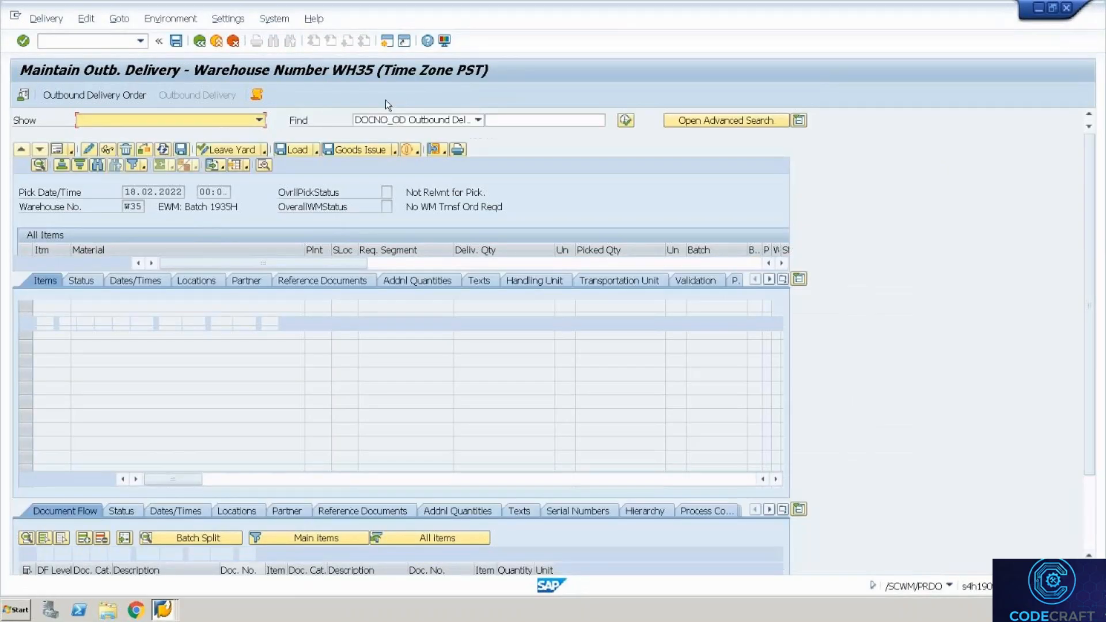
type("80001001")
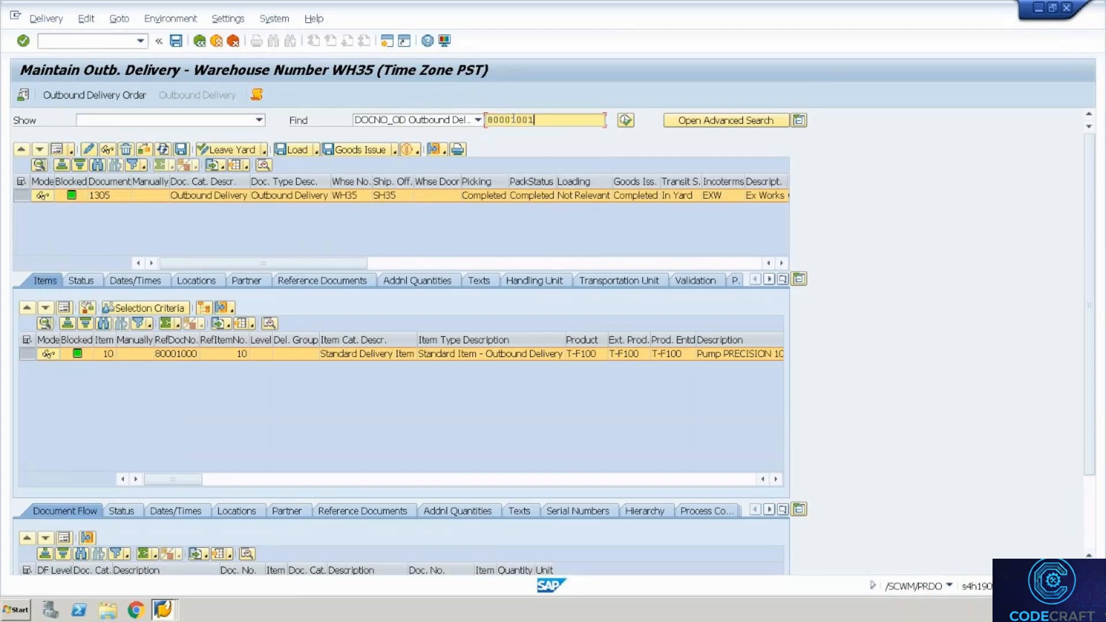
left_click(621, 122)
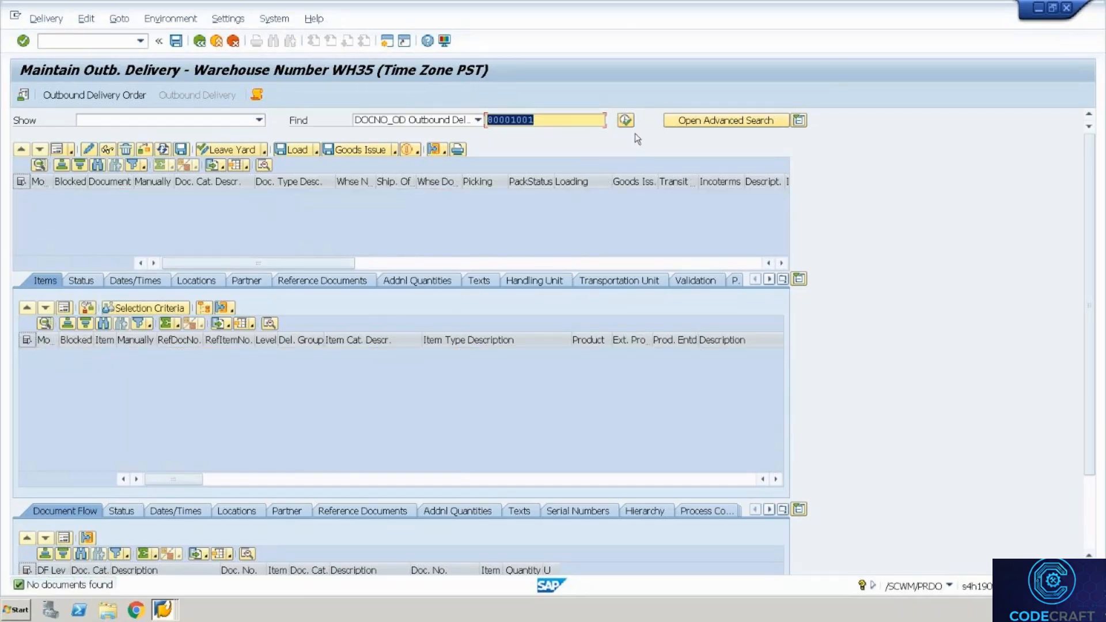
left_click(626, 121)
Open a new session from the delivery display and start the inbound qRFC monitor with transaction SMQ2
key("alt+Tab")
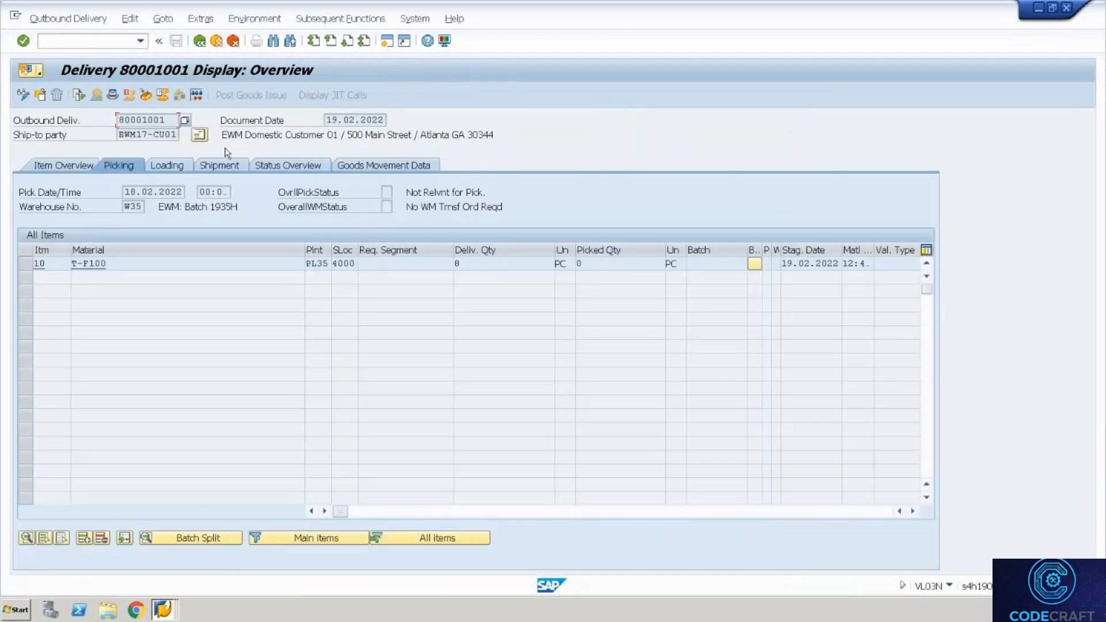
left_click(101, 45)
type("/osm2")
key("BackSpace")
key("Return")
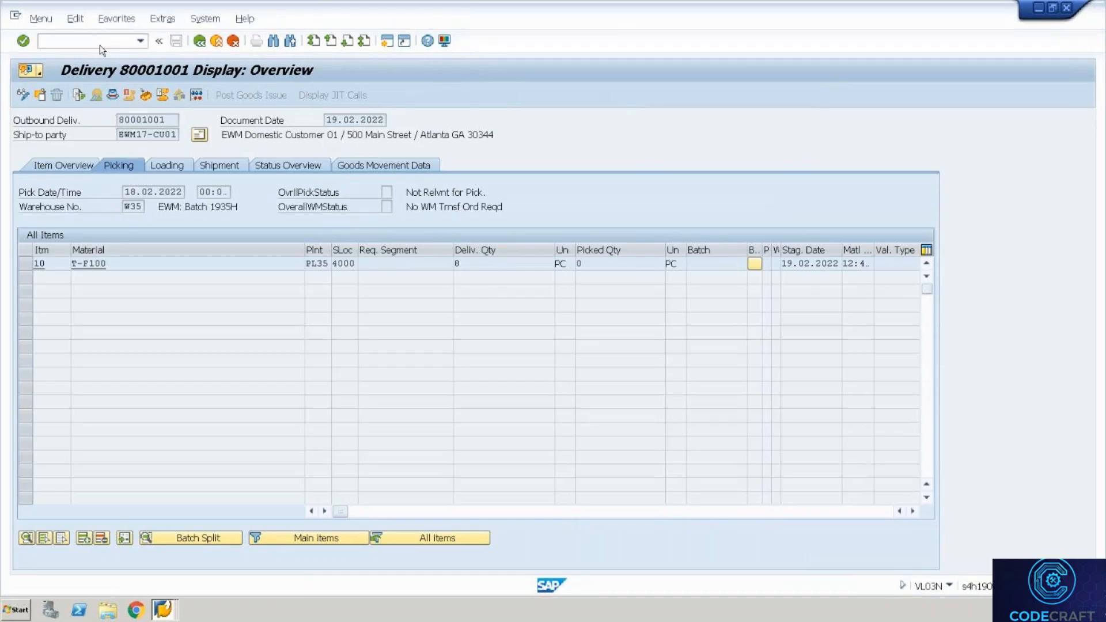
type("s")
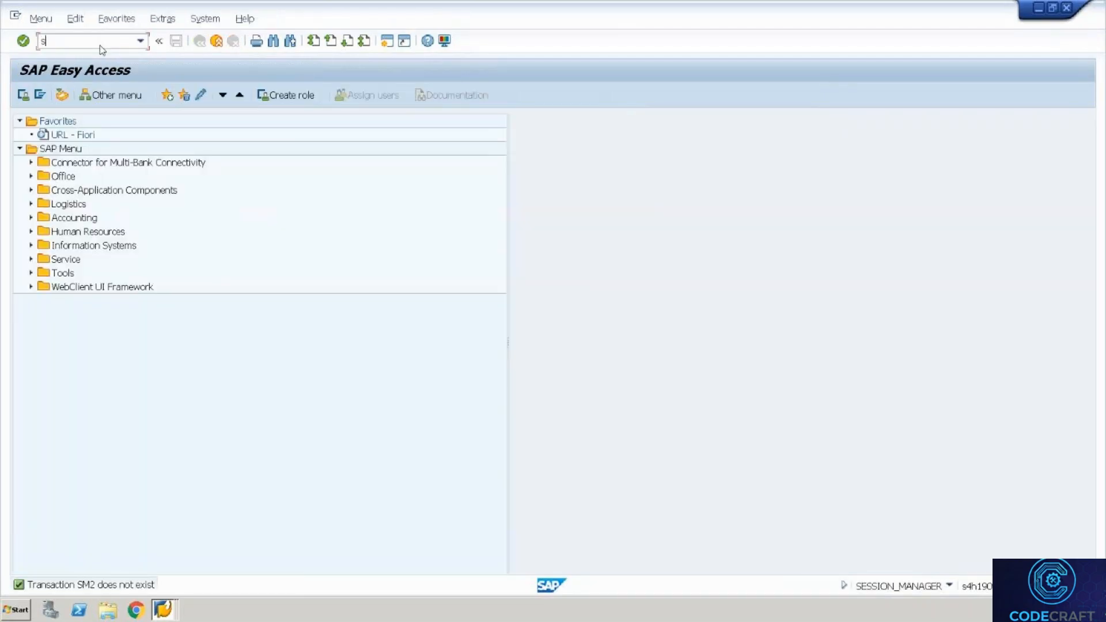
type("mq2")
key("Return")
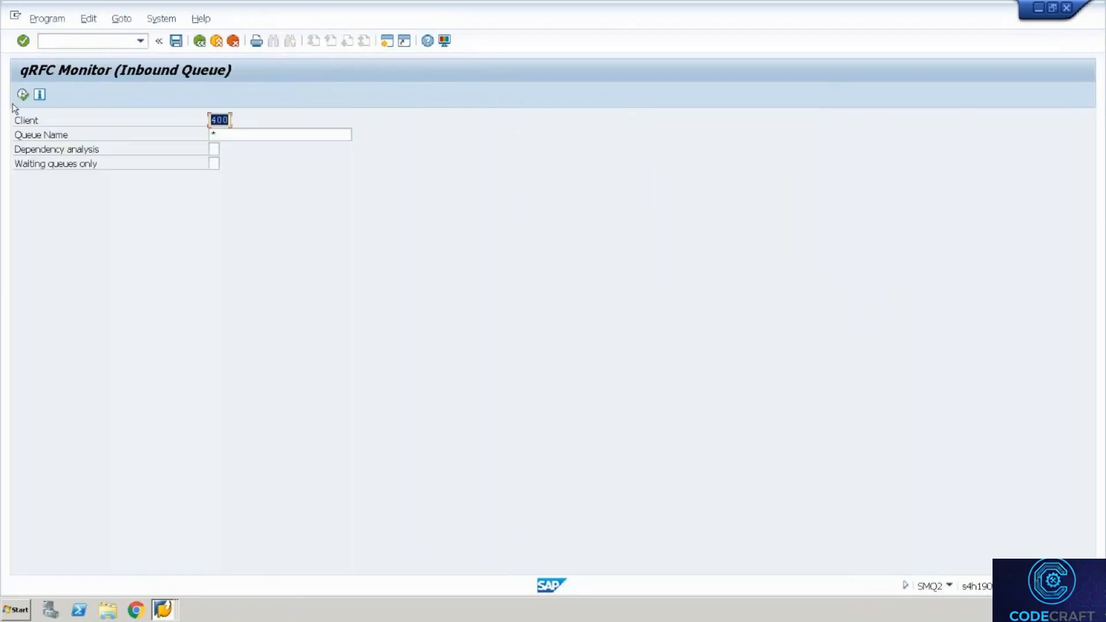
List all inbound queues of client 400 and search them for the new delivery's number
left_click(23, 95)
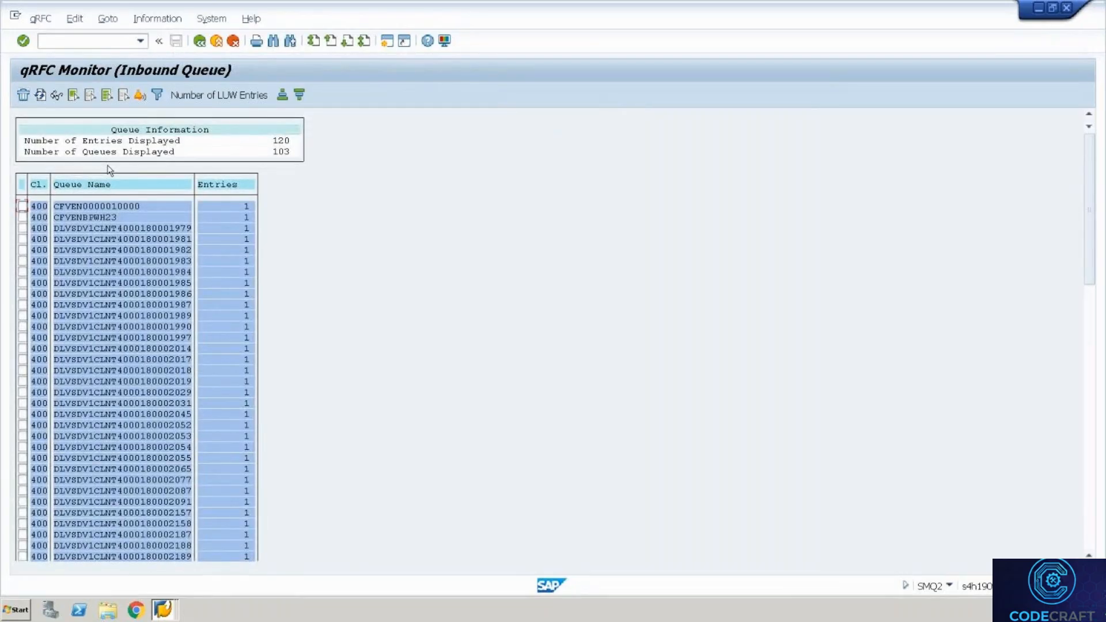
key("ctrl+f")
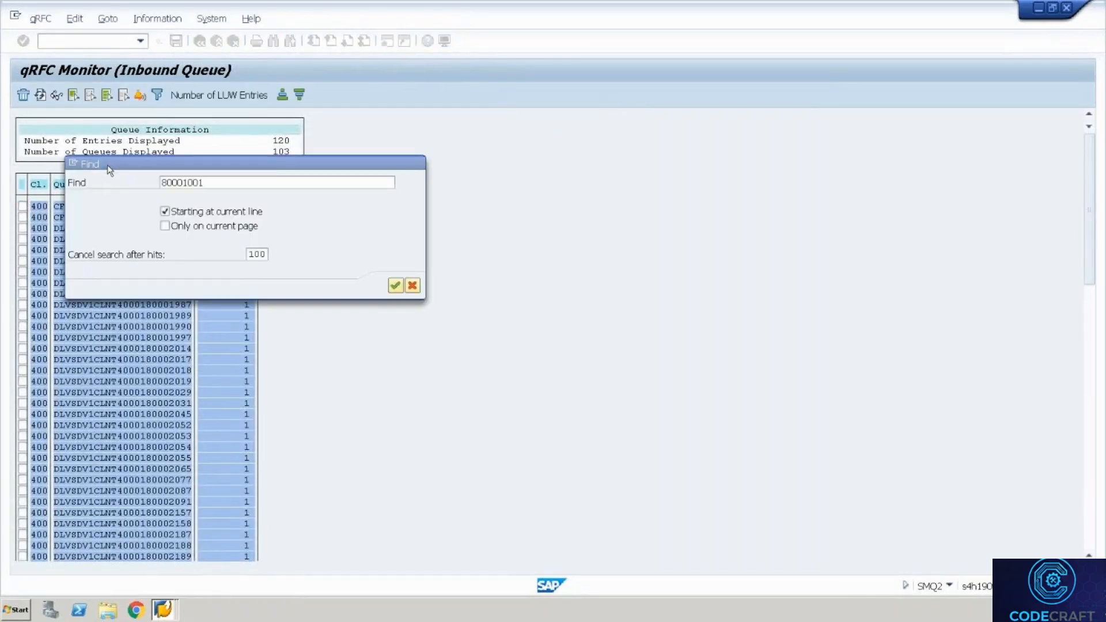
key("Return")
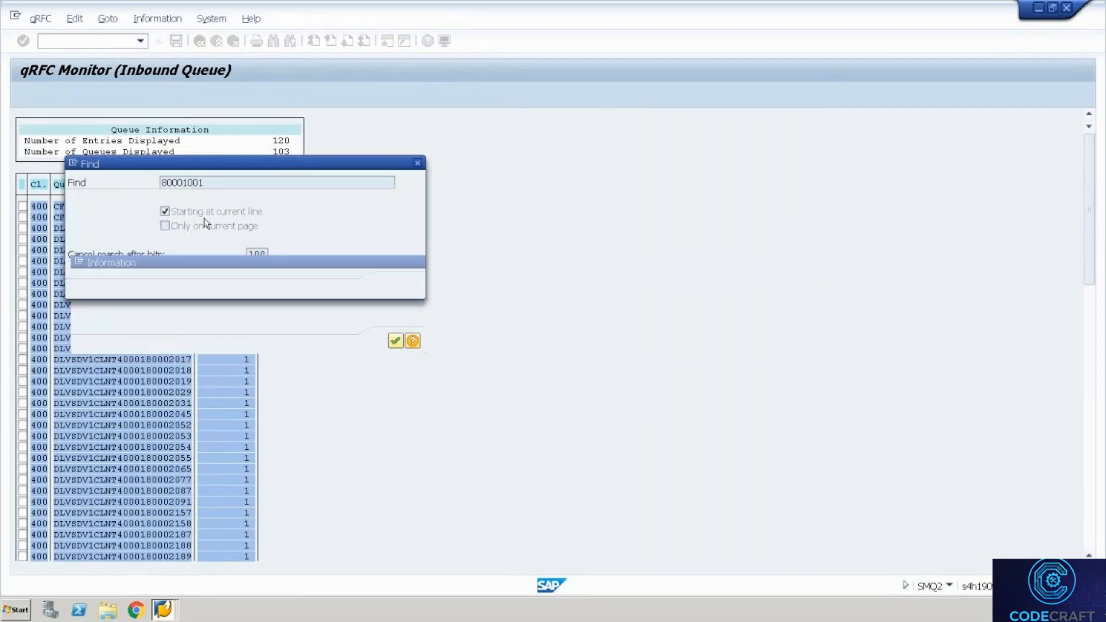
key("Return")
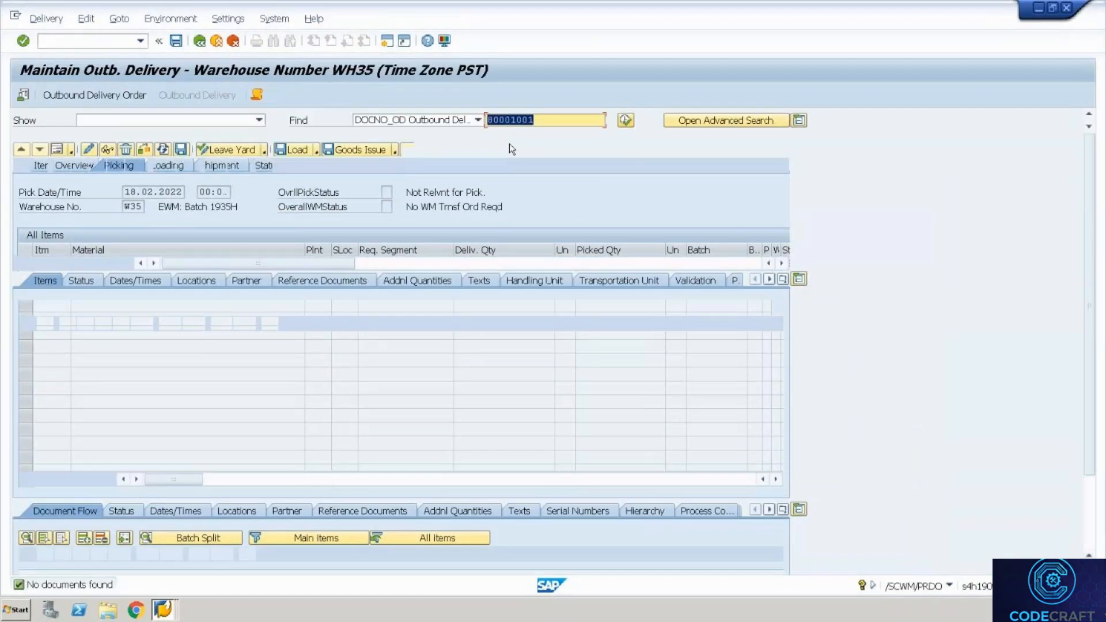
Repeat the outbound delivery search for the new number, then search warehouse WH35 without a document number
left_click(625, 121)
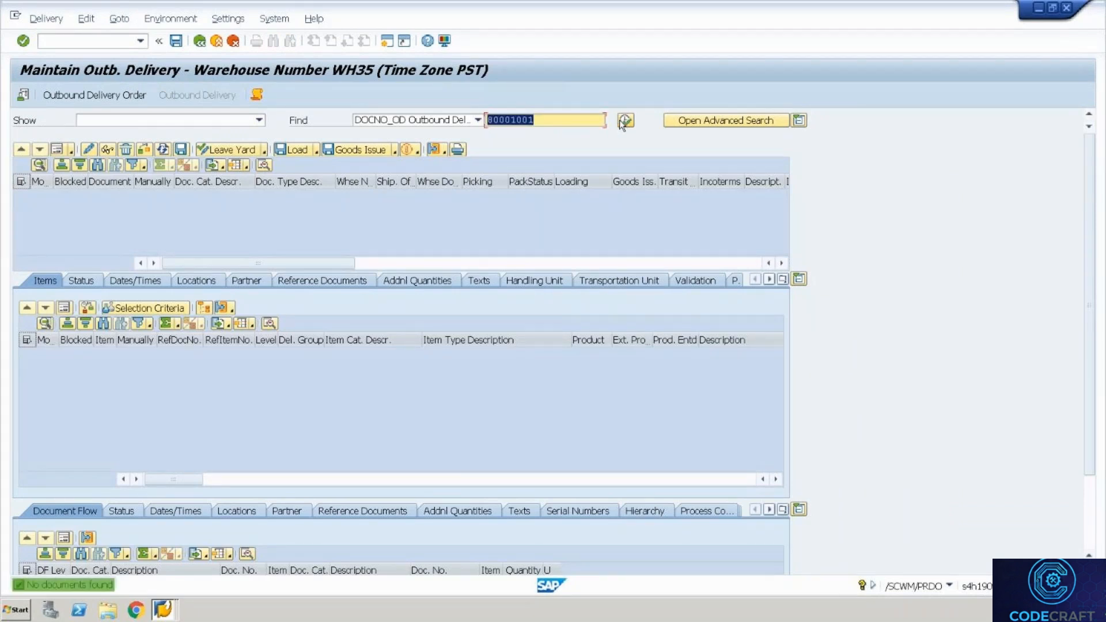
key("Delete")
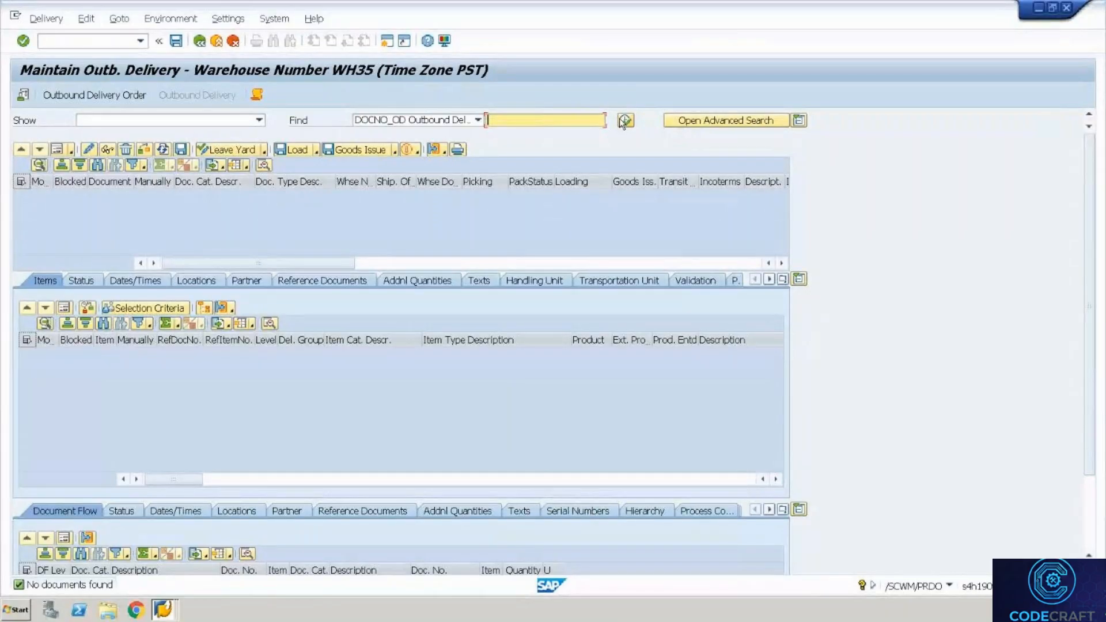
left_click(624, 121)
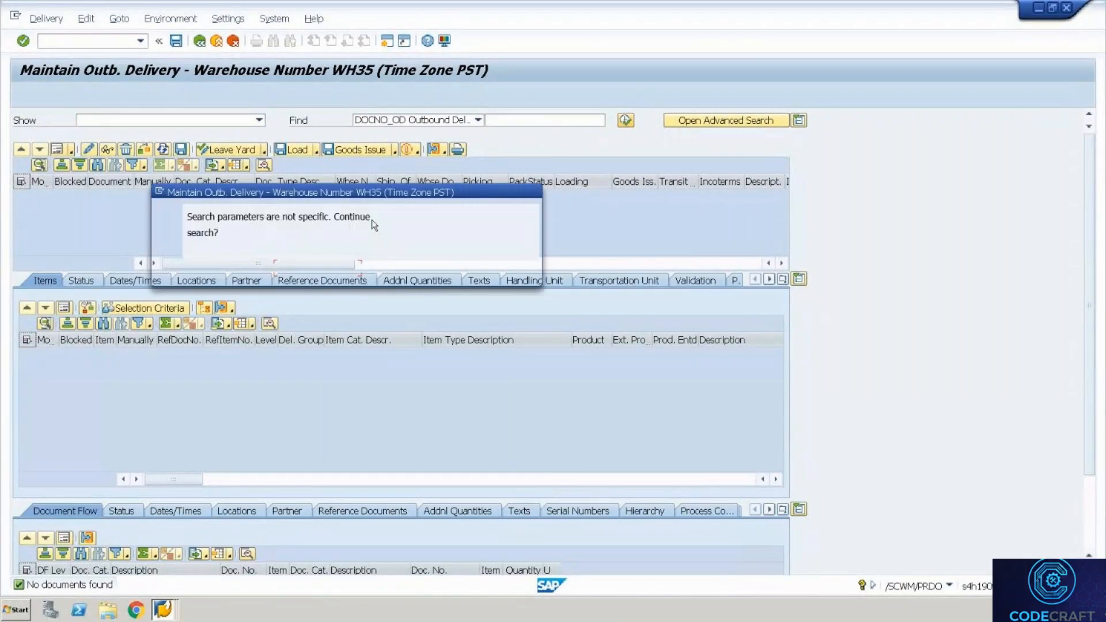
left_click(251, 269)
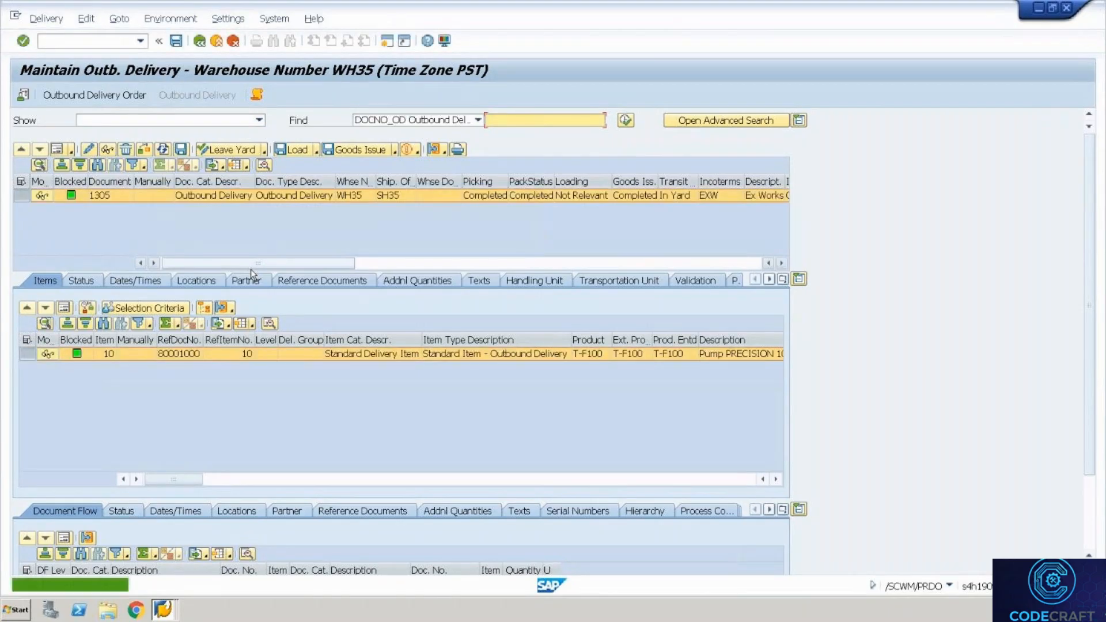
Restart outbound delivery order maintenance with transaction /n/scwm/prdo and search for the order using the new delivery's number
left_click(110, 96)
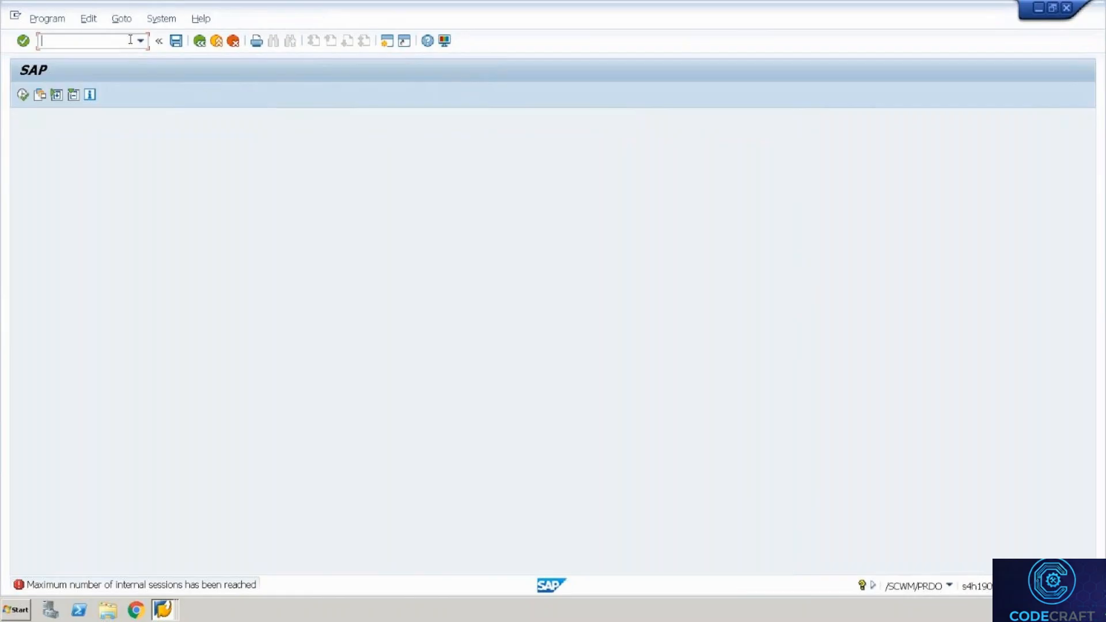
left_click(140, 41)
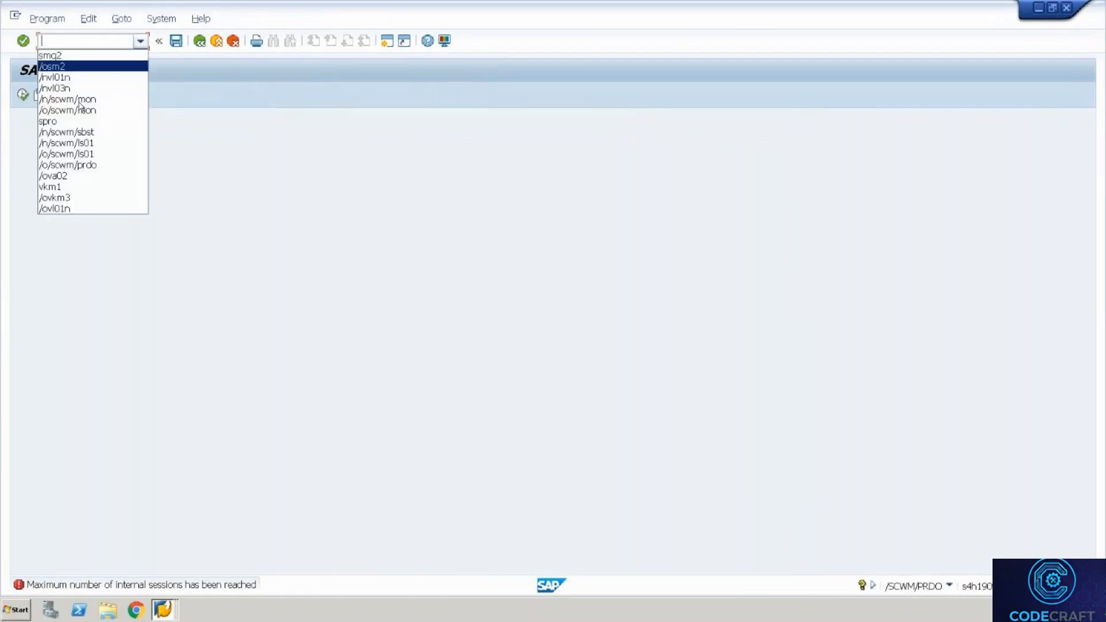
type("/")
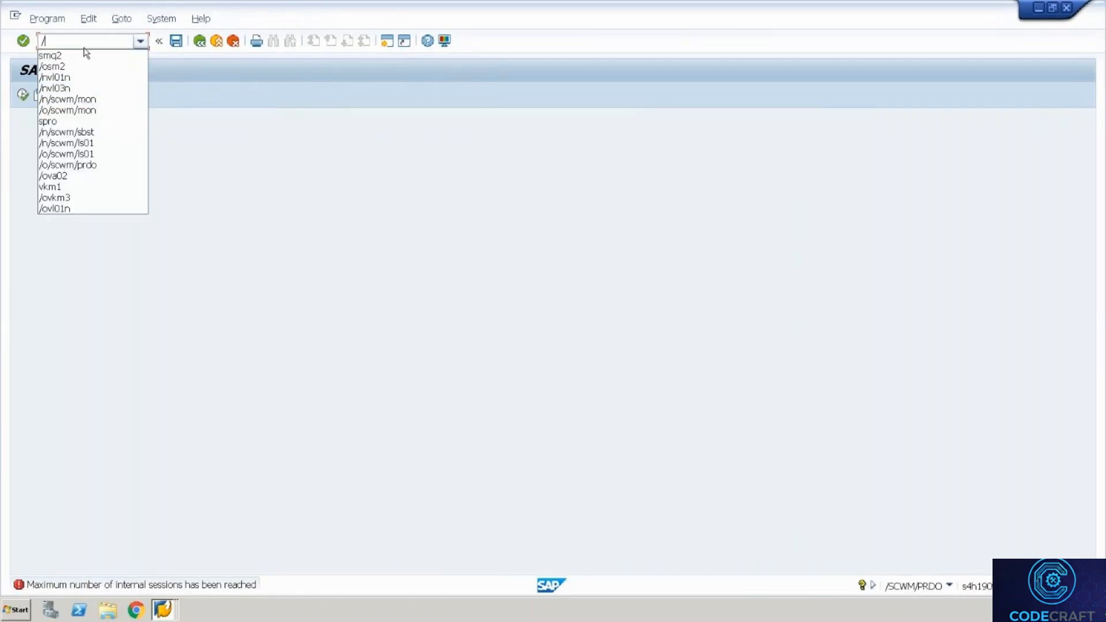
type("n/scwm/prdo")
key("Return")
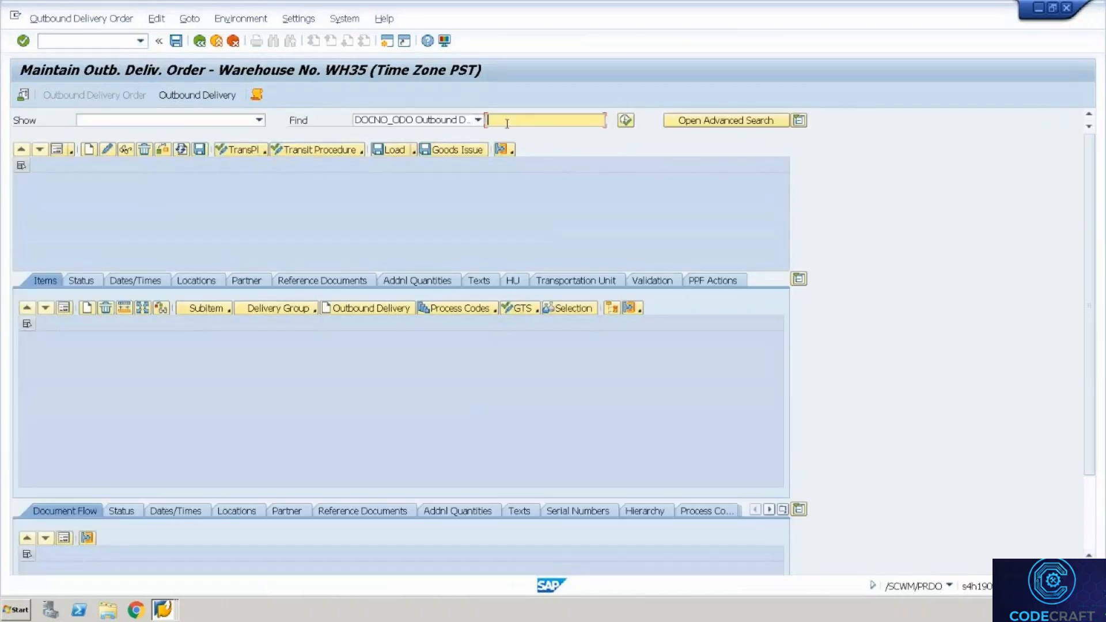
type("80001001")
left_click(625, 121)
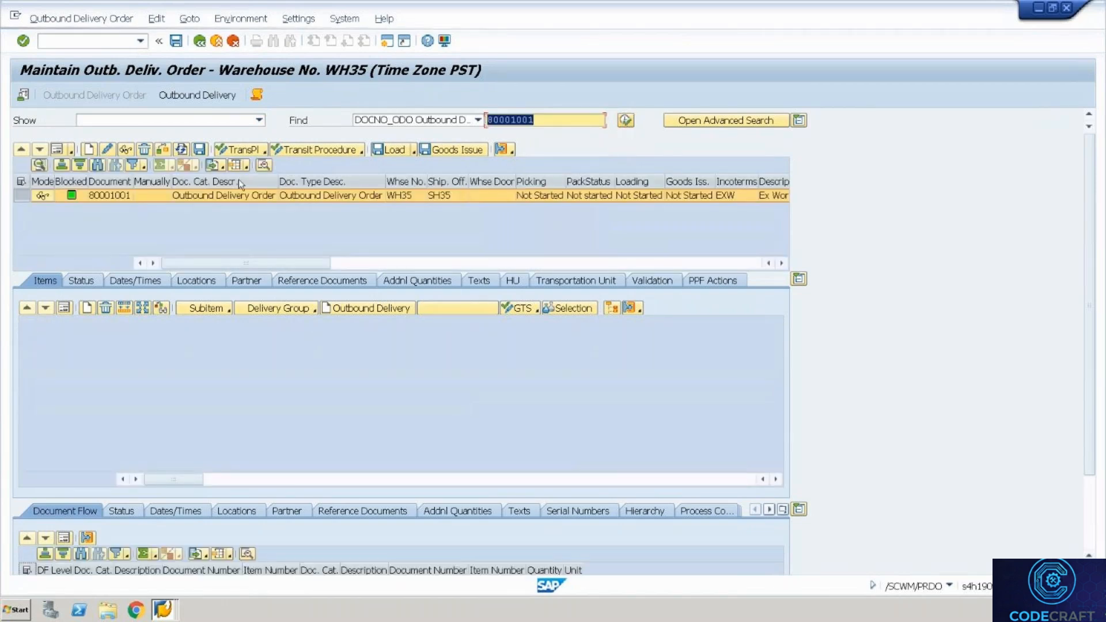
Show item 10 of the delivery order in form view and examine the warehouse process type in its movement data
left_click(67, 307)
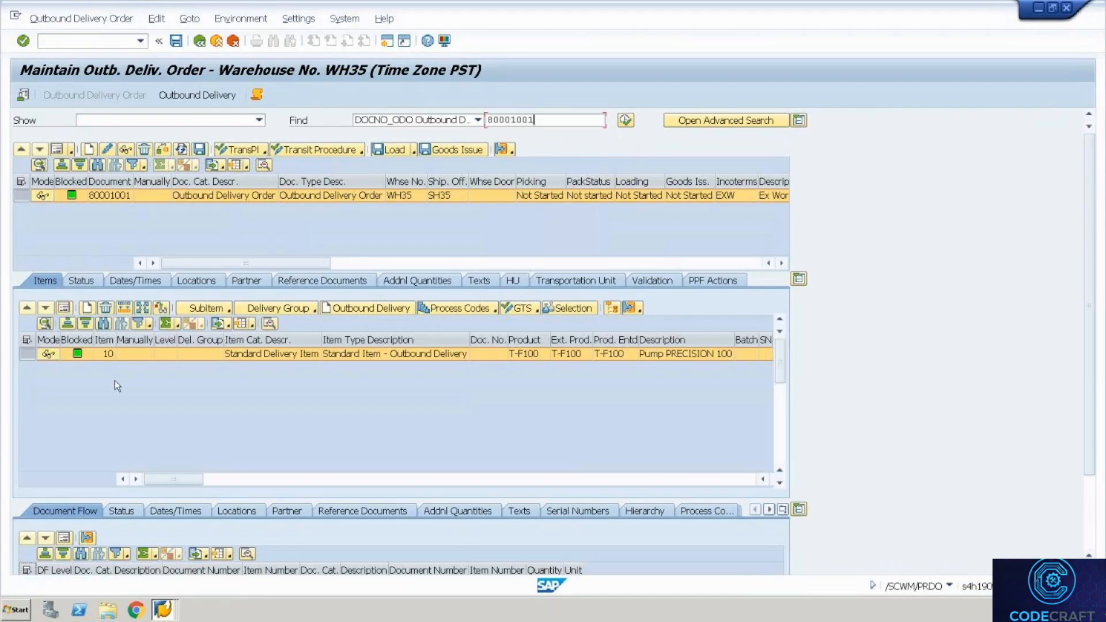
left_click_drag(782, 358, 775, 403)
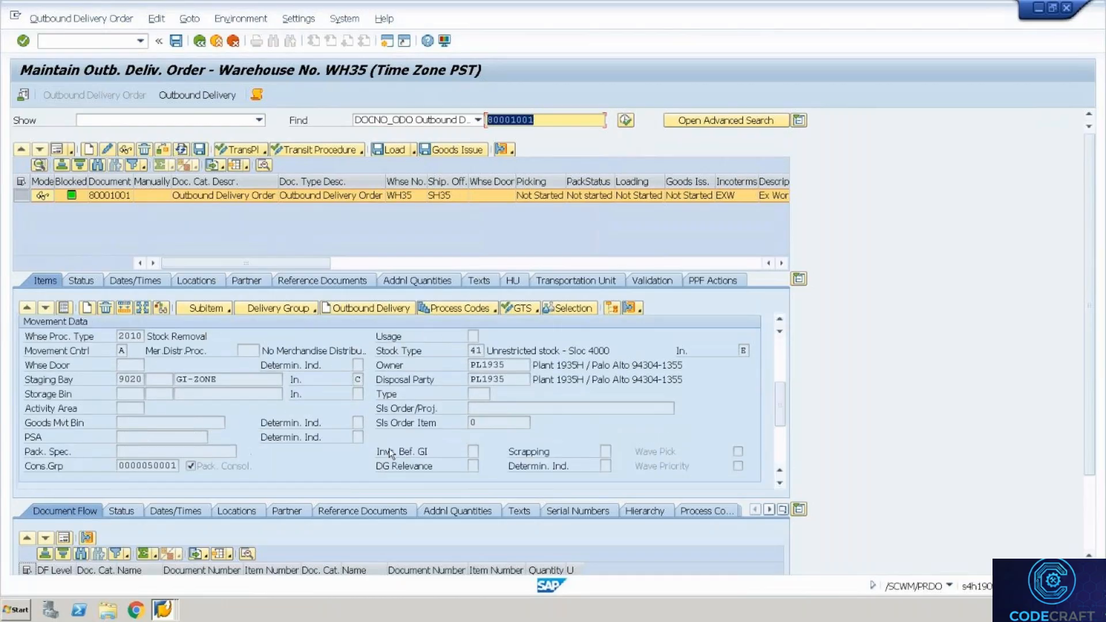
left_click(149, 336)
left_click(140, 336)
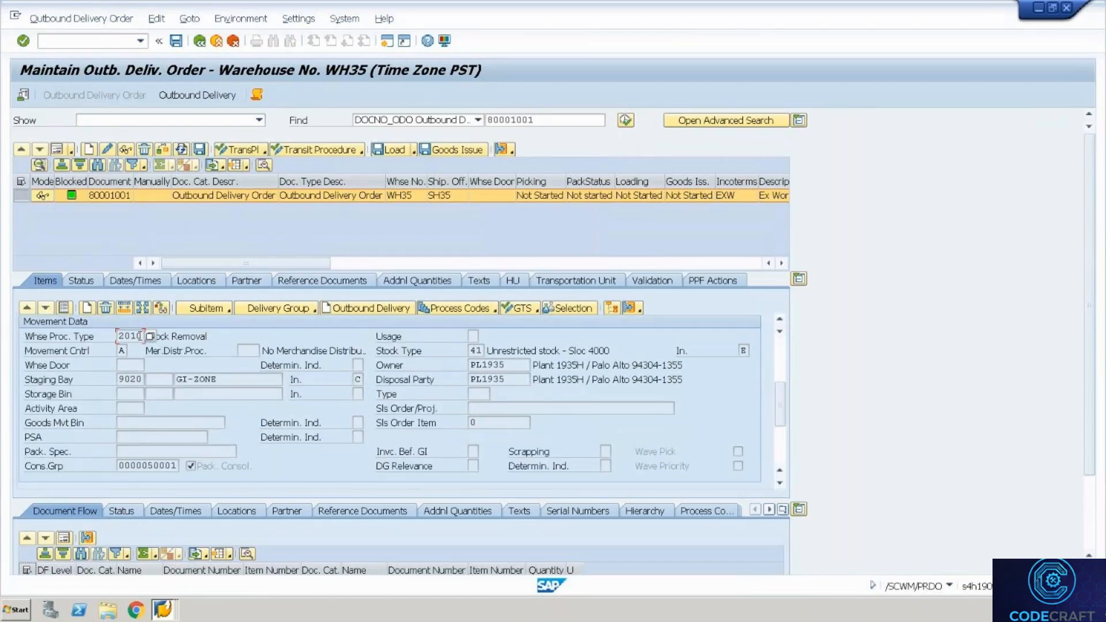
Open warehouse task creation as a follow-on function of the delivery order and try to create and save the stock removal task
left_click(87, 22)
mouse_move(95, 55)
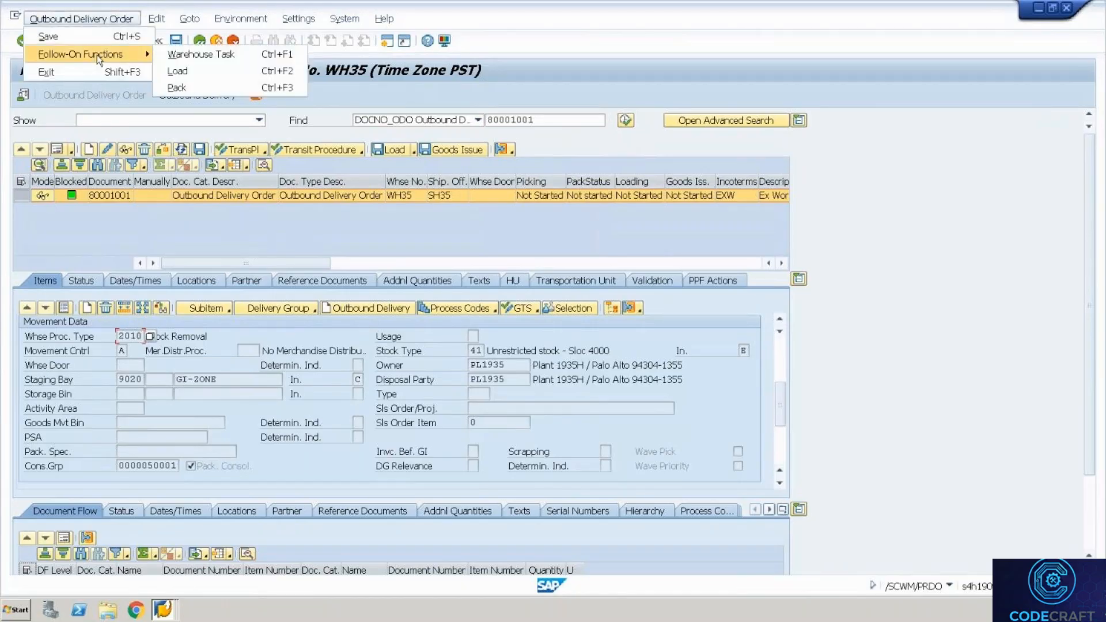
left_click(224, 55)
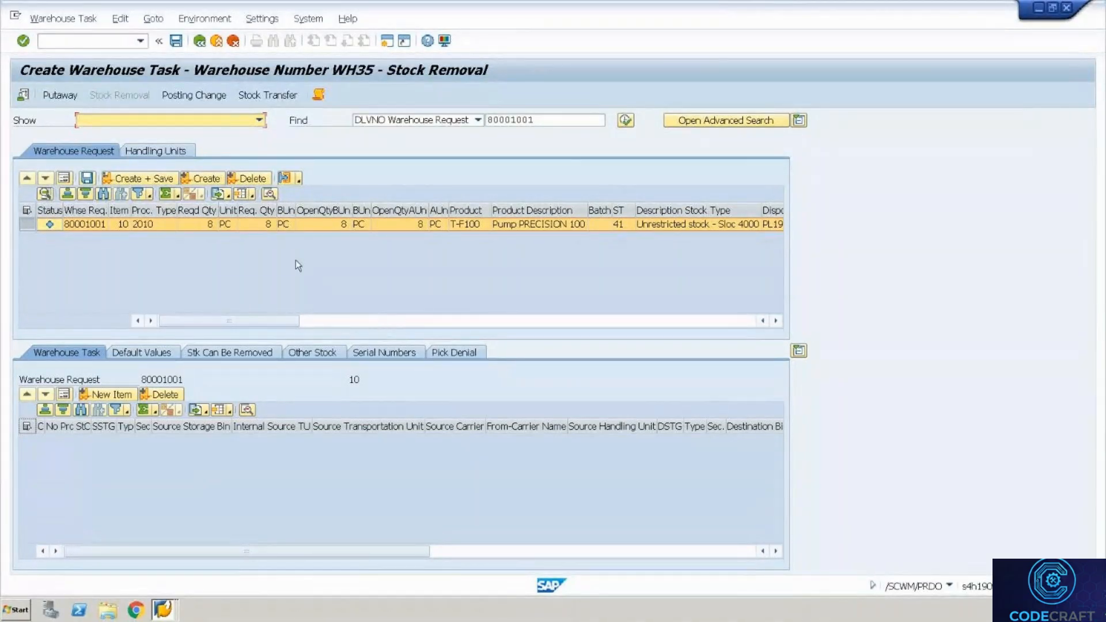
left_click(138, 180)
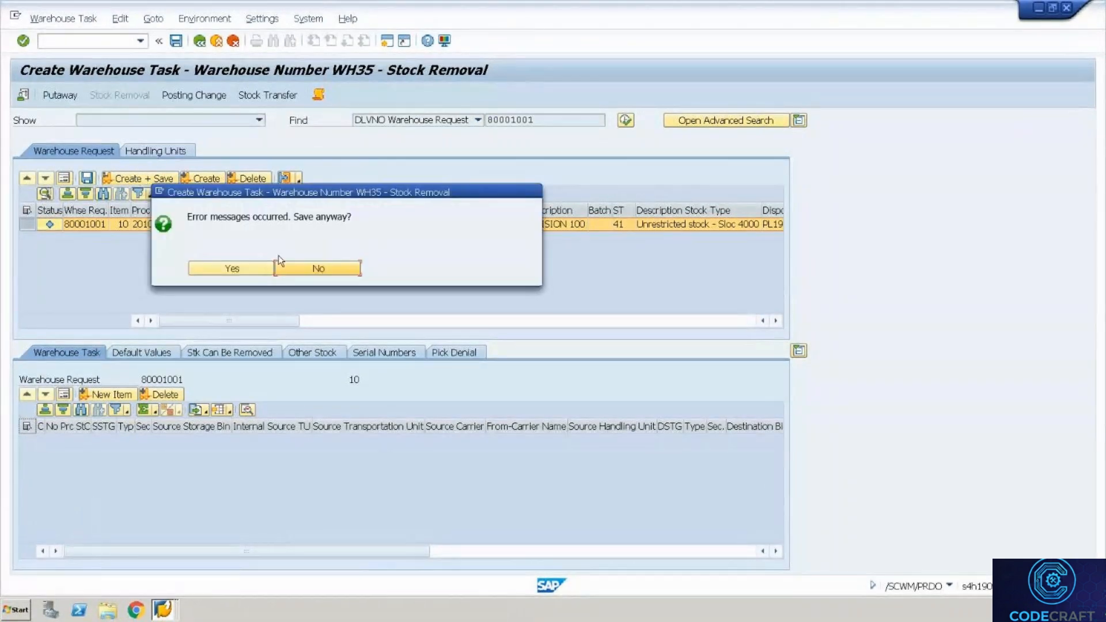
left_click(321, 269)
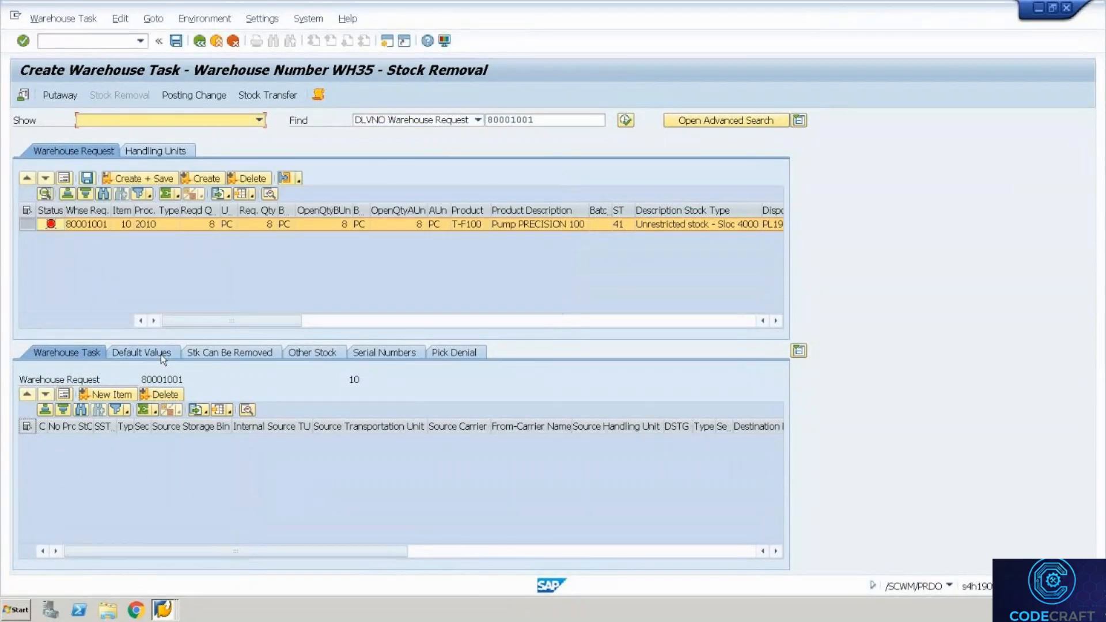
Set the default source bin's storage type to 8004, then create and save the warehouse task
left_click(155, 354)
left_click(149, 467)
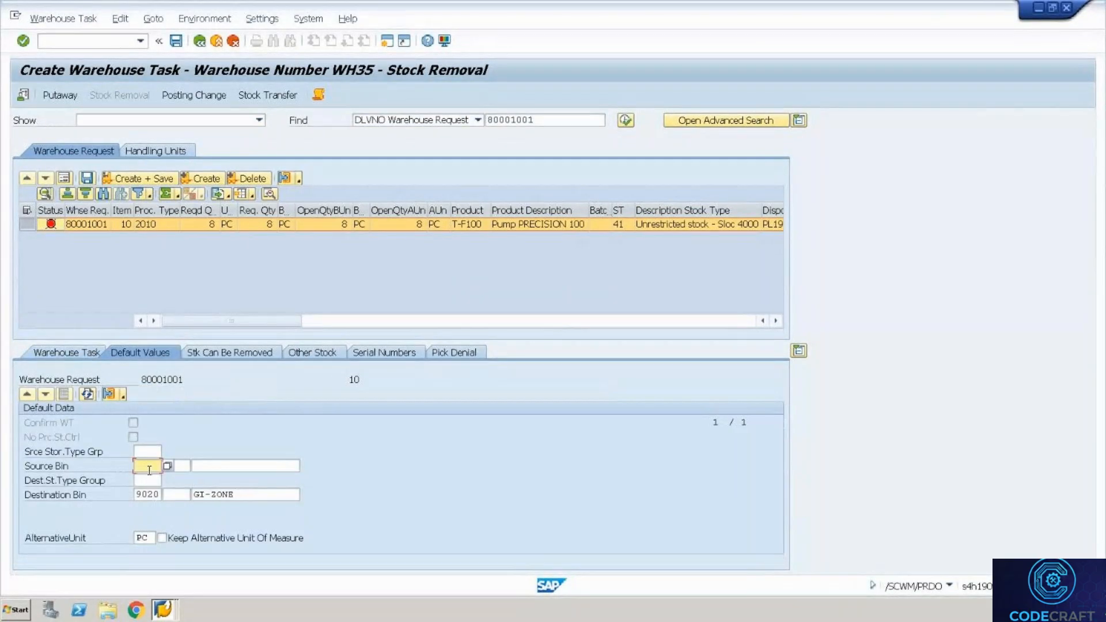
type("8004")
key("Return")
left_click(132, 179)
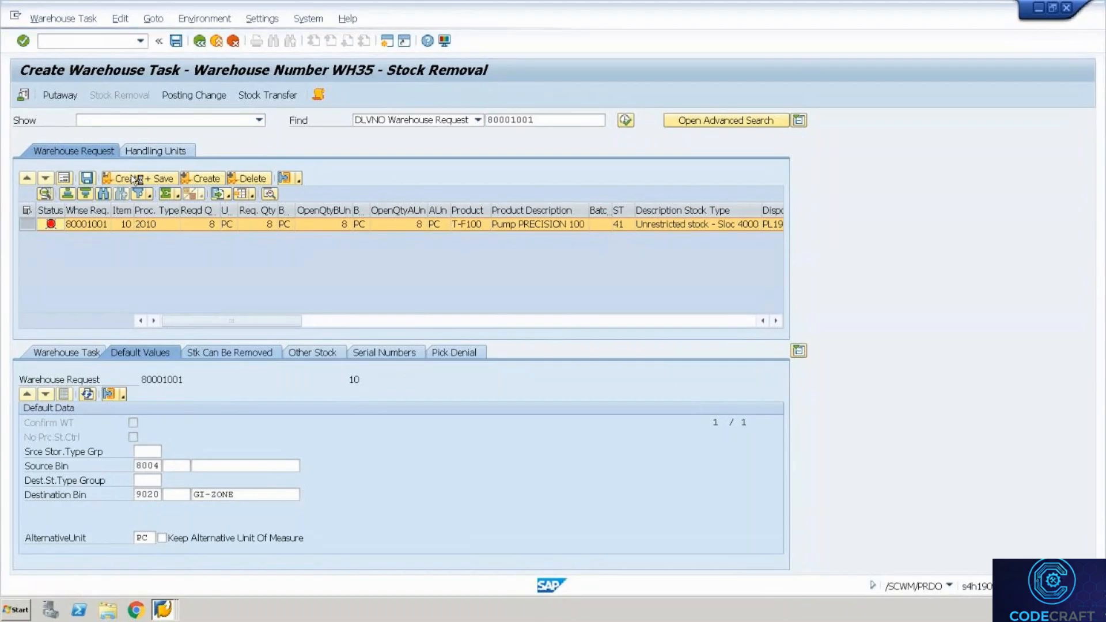
Open the confirmation of the new warehouse task and check its message log
left_click(64, 23)
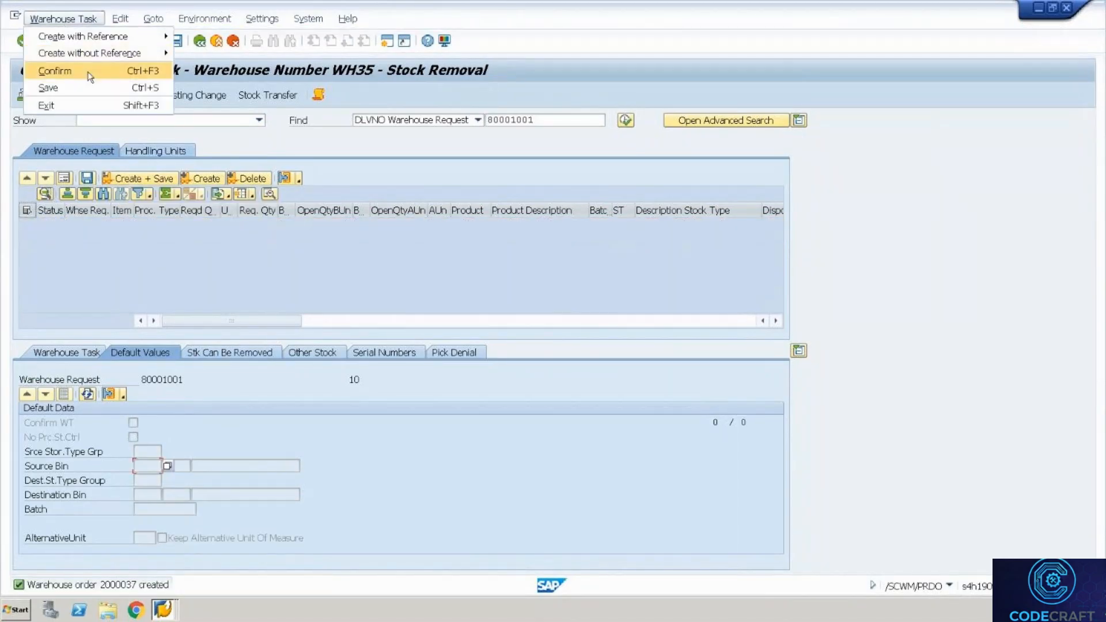
left_click(55, 71)
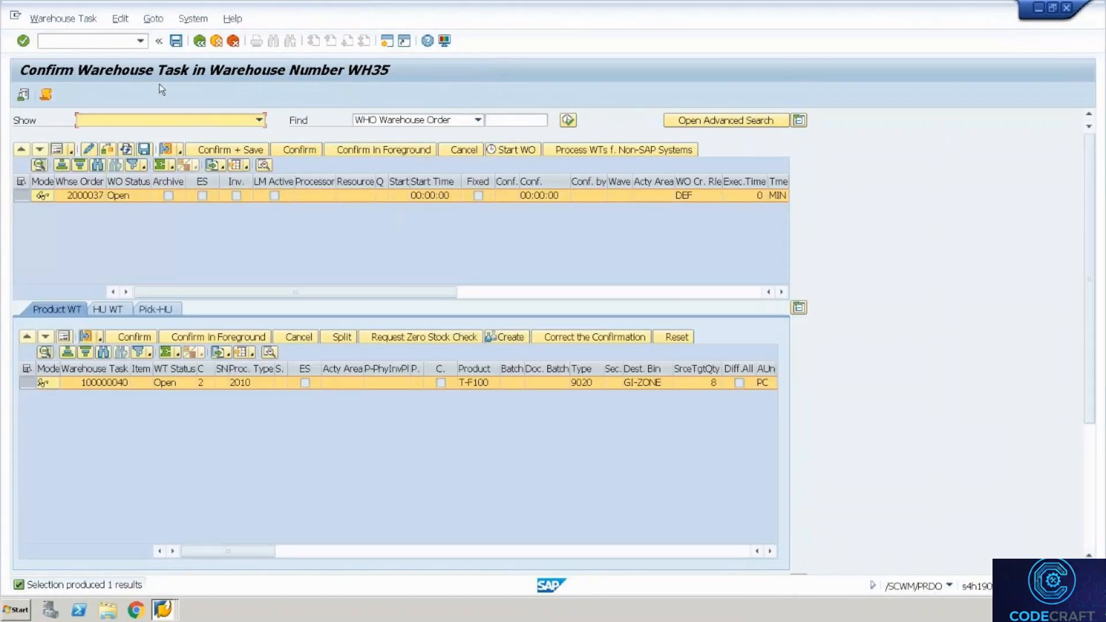
left_click(46, 94)
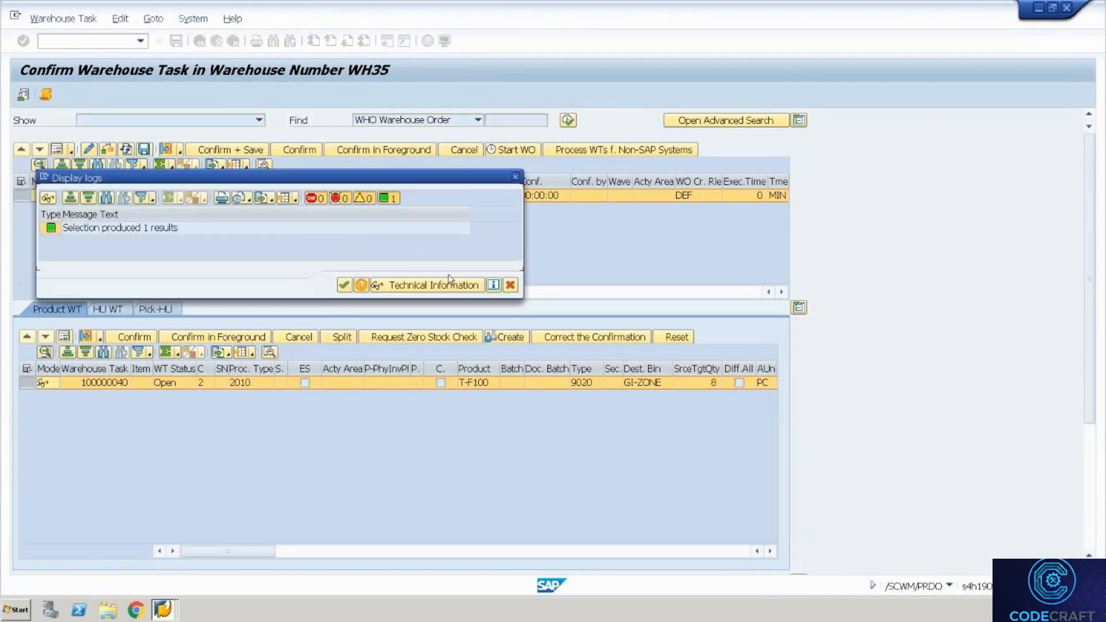
left_click(510, 285)
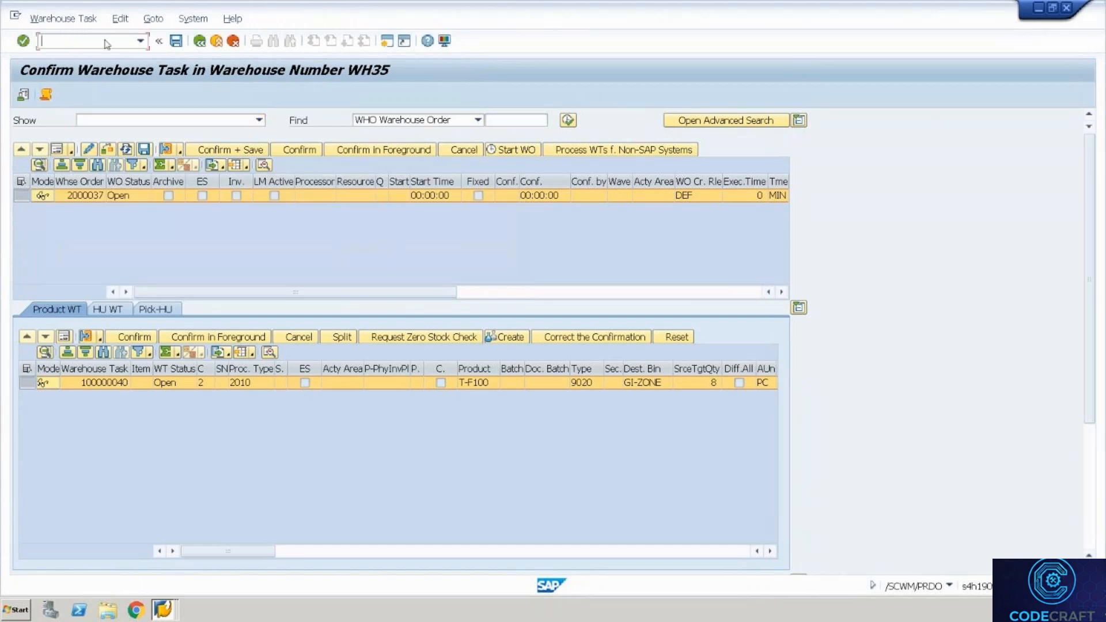
Open the storage bin display transaction /SCWM/LS03 in a new session
type("/o/scwm/sb")
key("BackSpace")
key("BackSpace")
type("ls03")
key("Return")
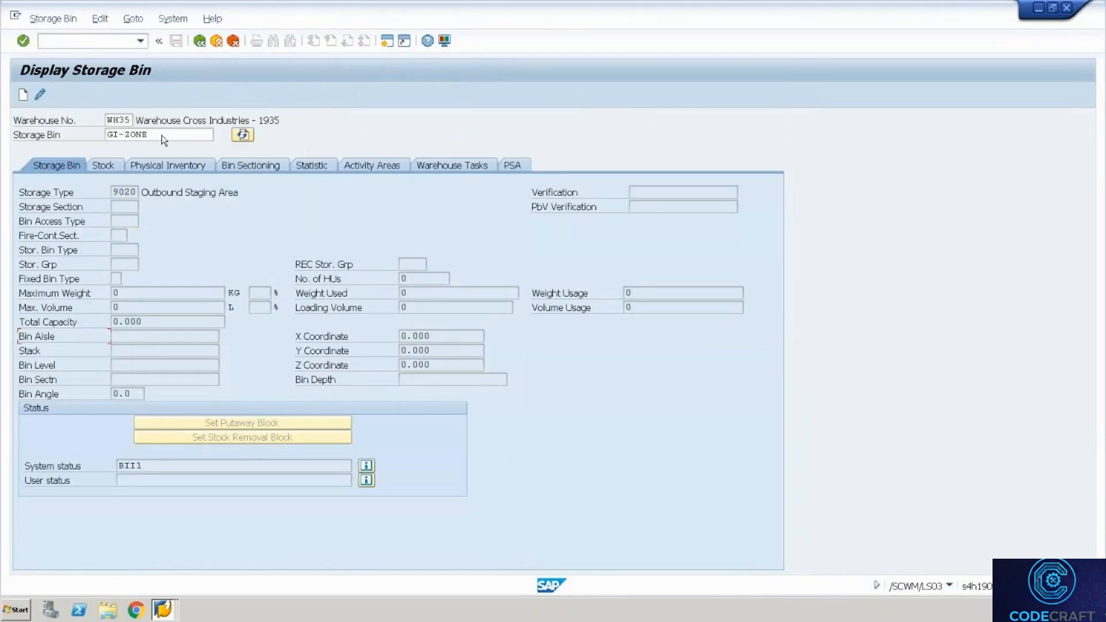
Show the open product warehouse task for T-F100 in form view and copy its source bin
key("alt+Tab")
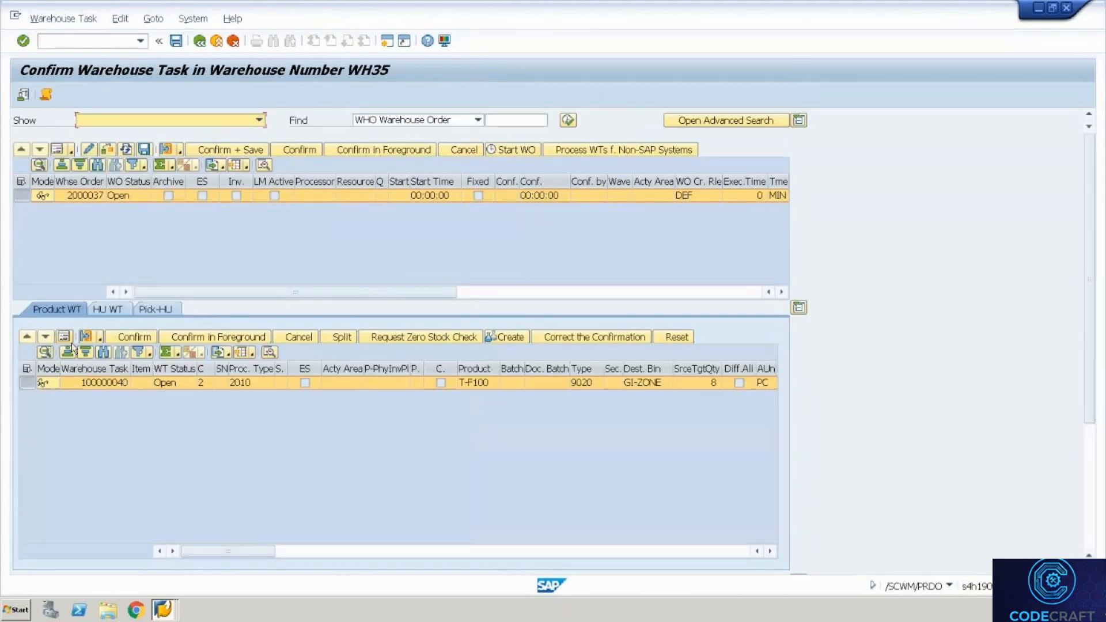
left_click(66, 339)
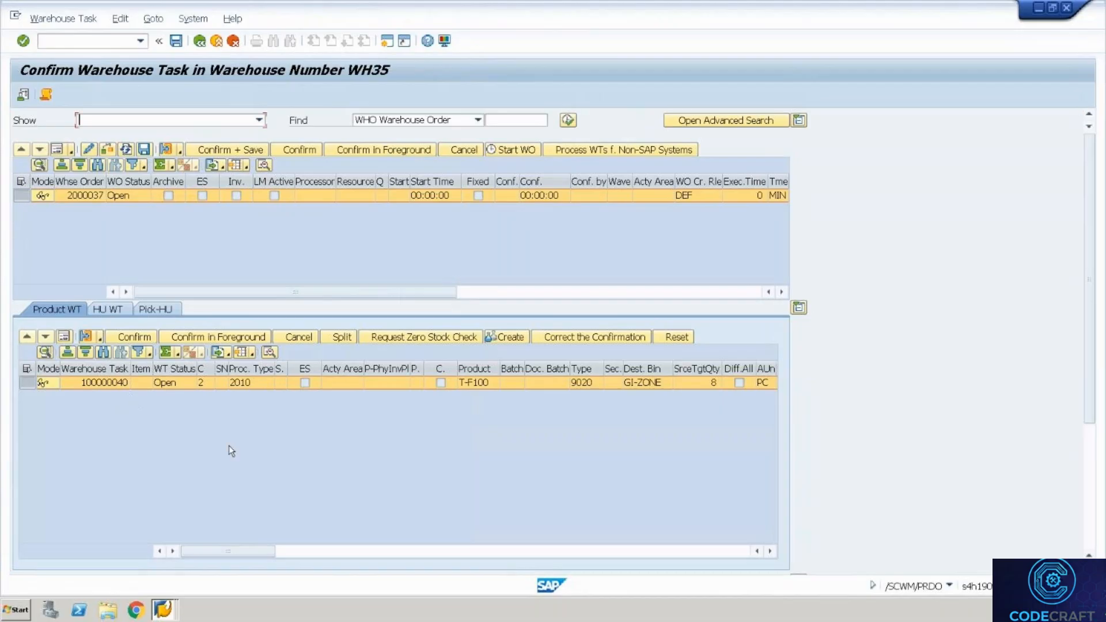
left_click_drag(271, 423, 171, 411)
key("ctrl+c")
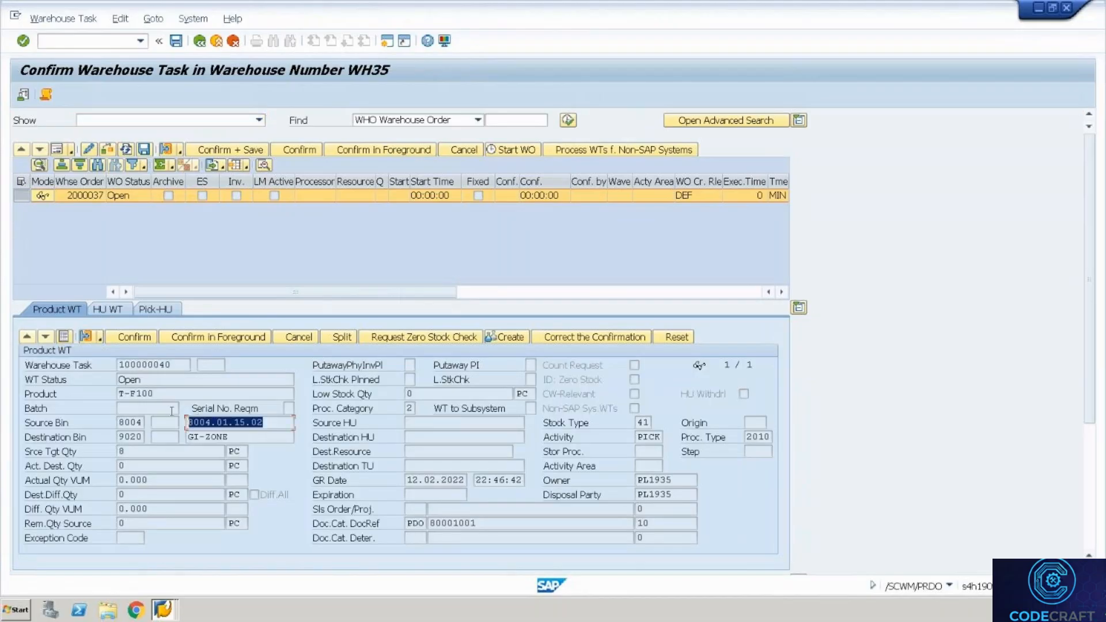
double_click(190, 423)
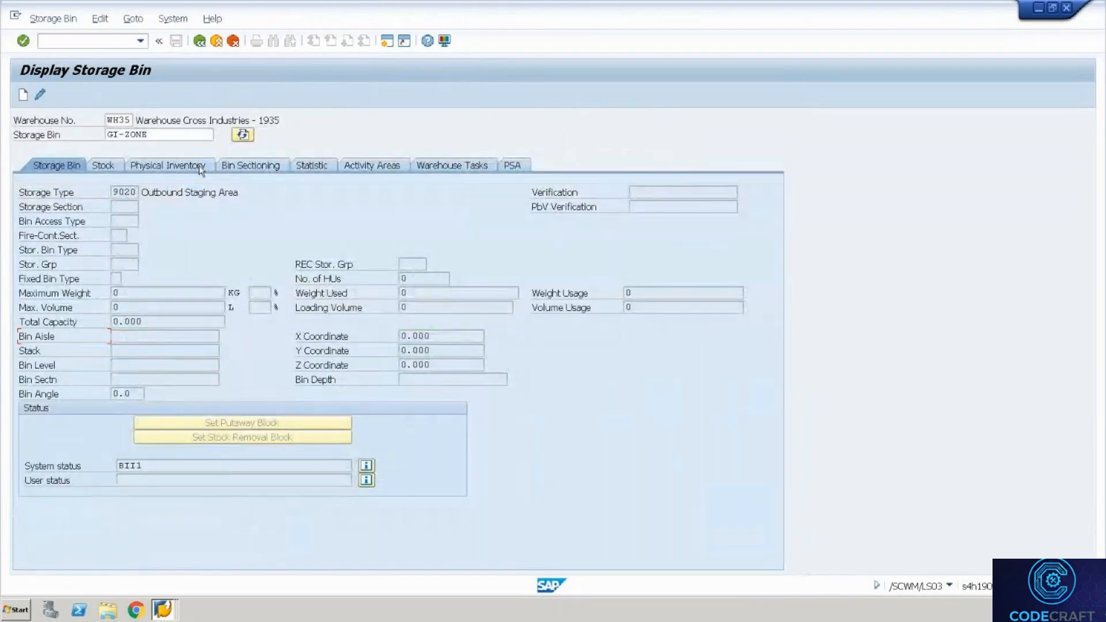
Display storage bin 8004.01.15.02 and check its activity area assignments
left_click_drag(167, 136, 111, 117)
key("ctrl+v")
key("Return")
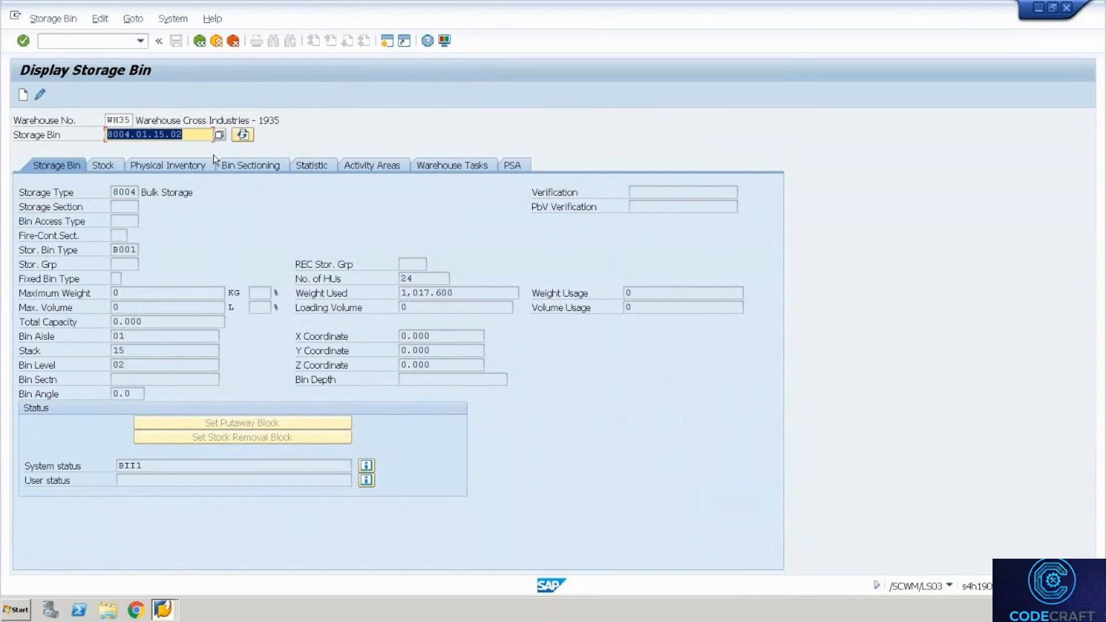
left_click(348, 166)
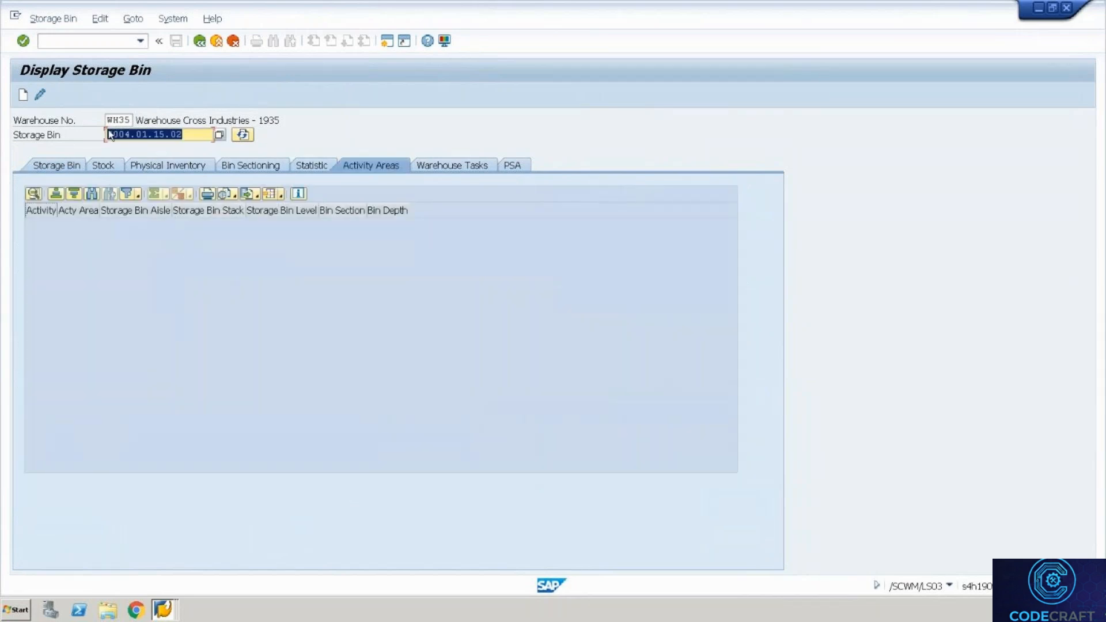
Create the bin sorting for all activity areas and activities of warehouse WH35 with transaction /SCWM/SBST and leave it
left_click(68, 39)
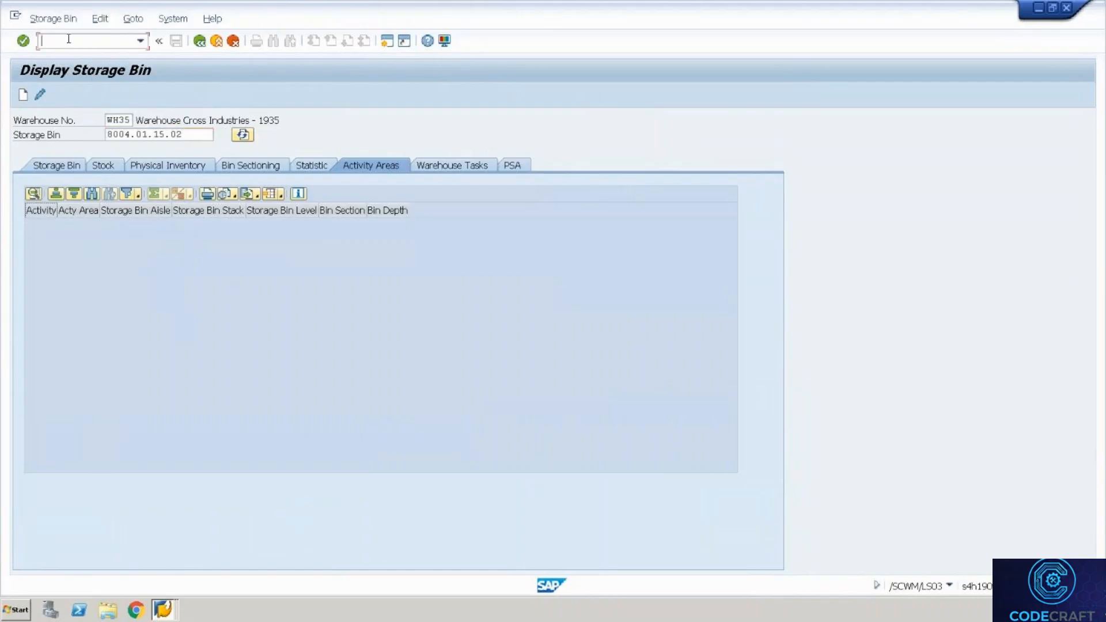
type("/n/scwm/sbst")
key("Return")
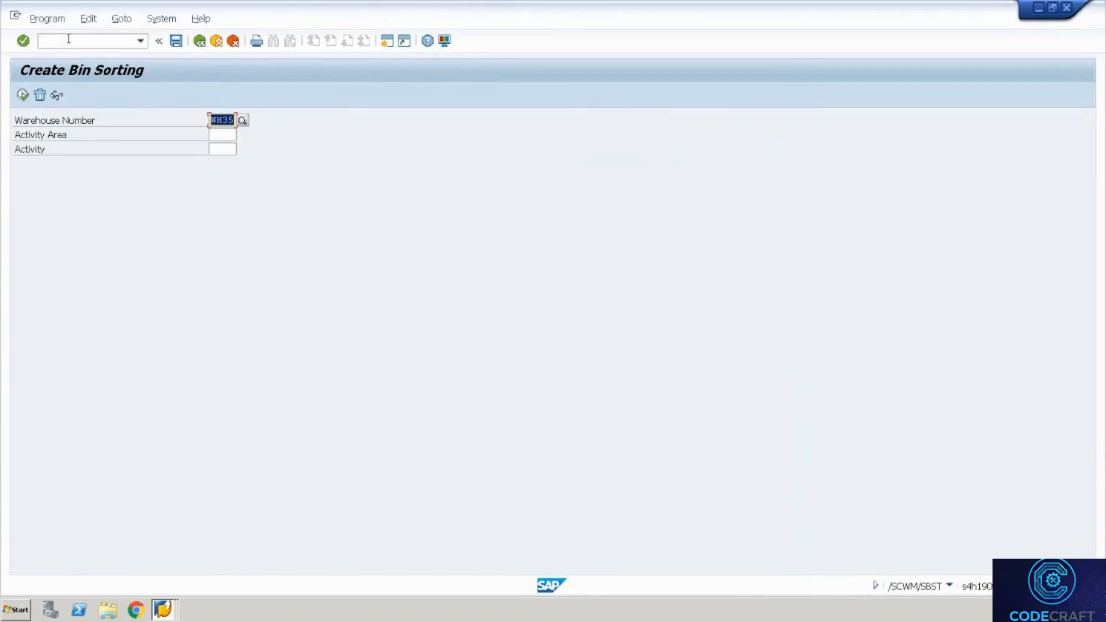
left_click(23, 95)
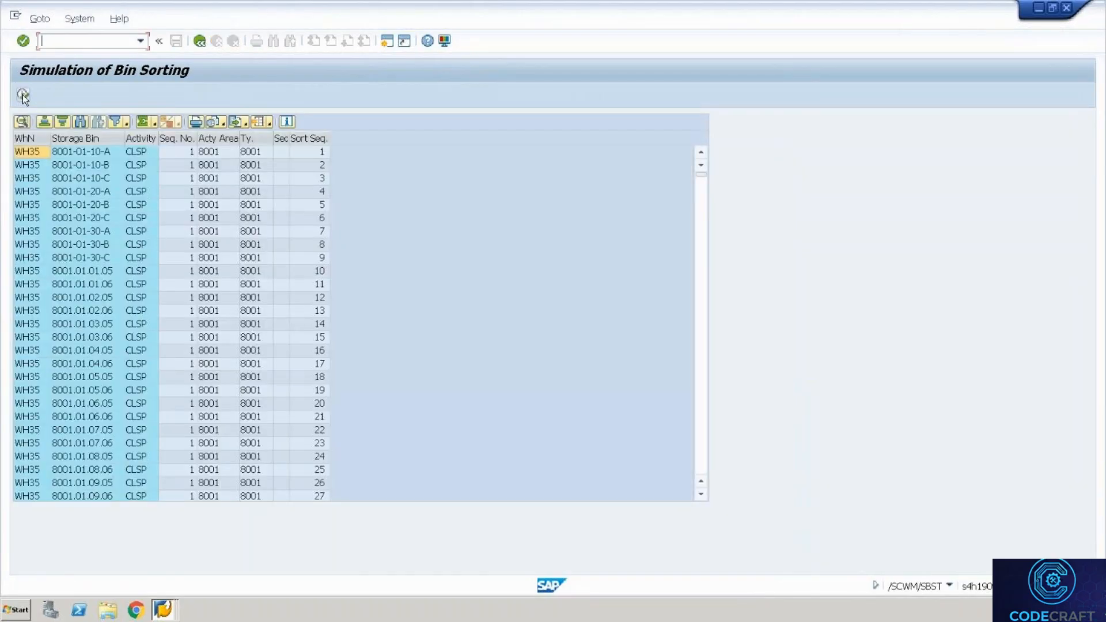
left_click(23, 94)
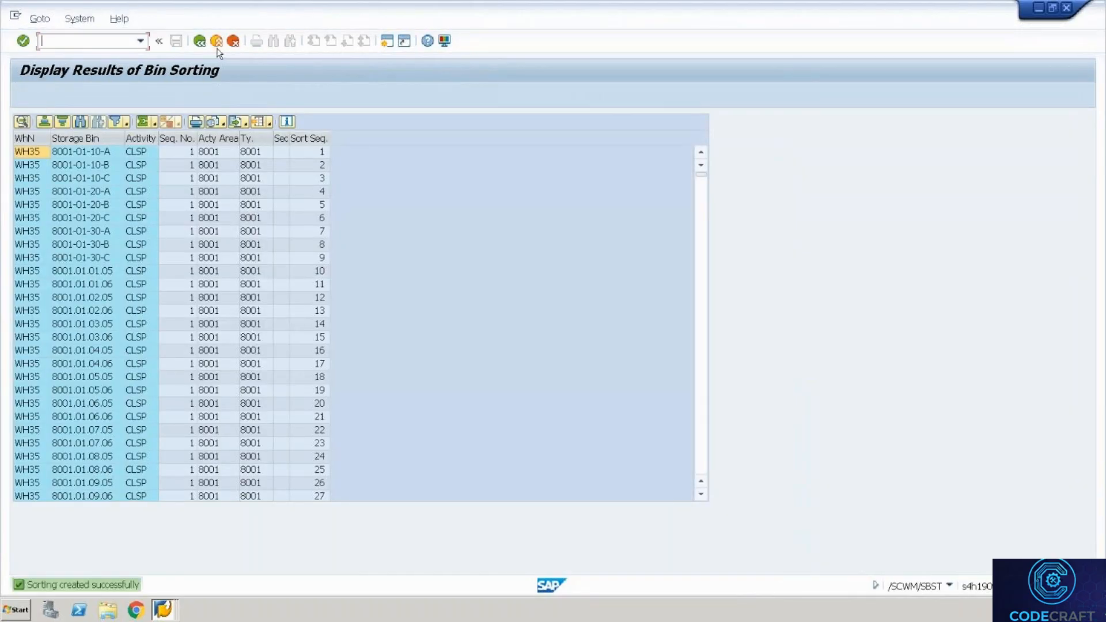
left_click(217, 49)
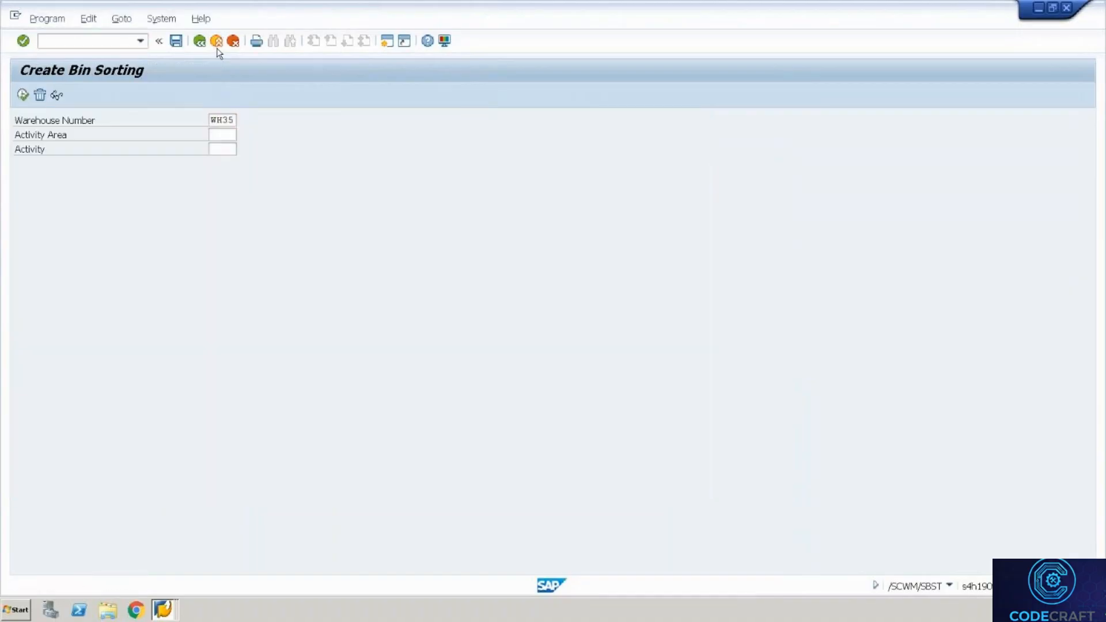
left_click(217, 45)
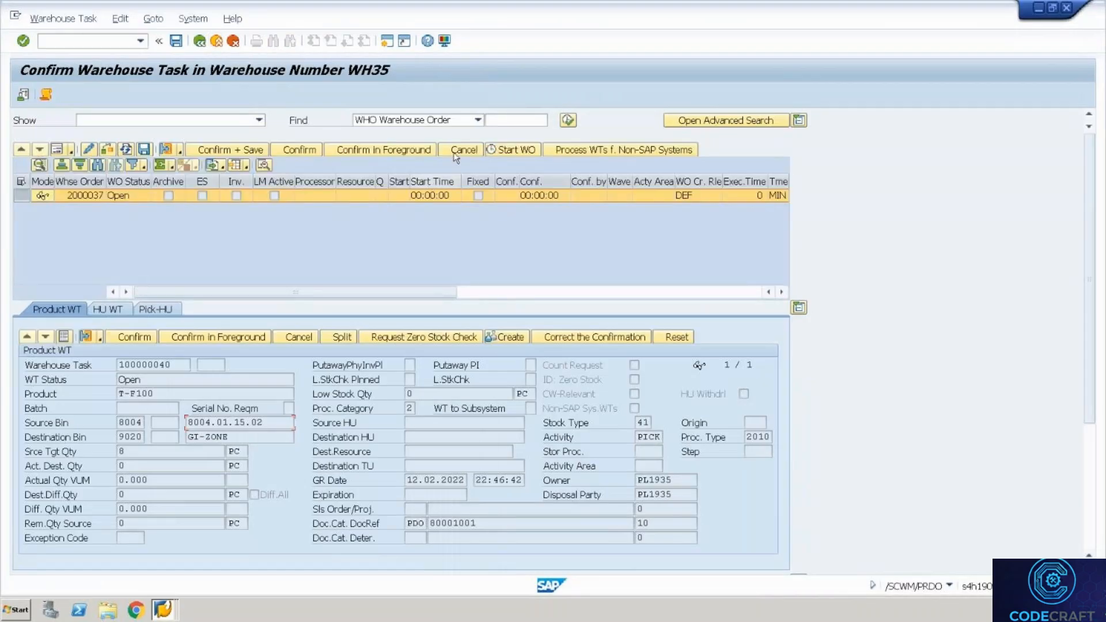
Cancel the open warehouse task, save the cancellation, and return to the outbound delivery order
left_click(455, 150)
left_click(174, 42)
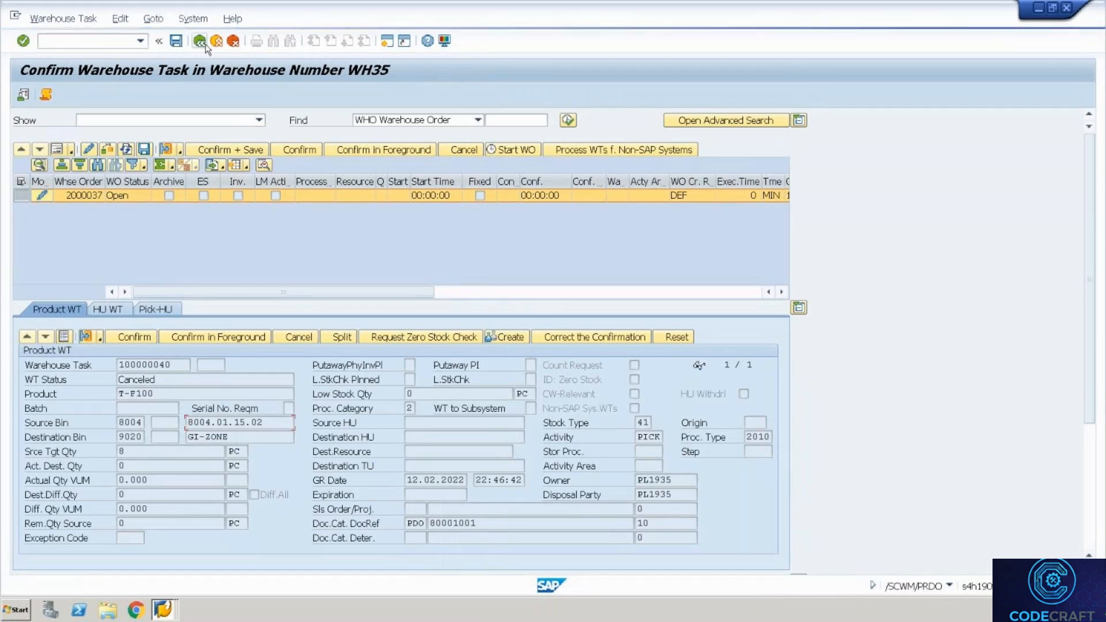
left_click(206, 44)
left_click(200, 41)
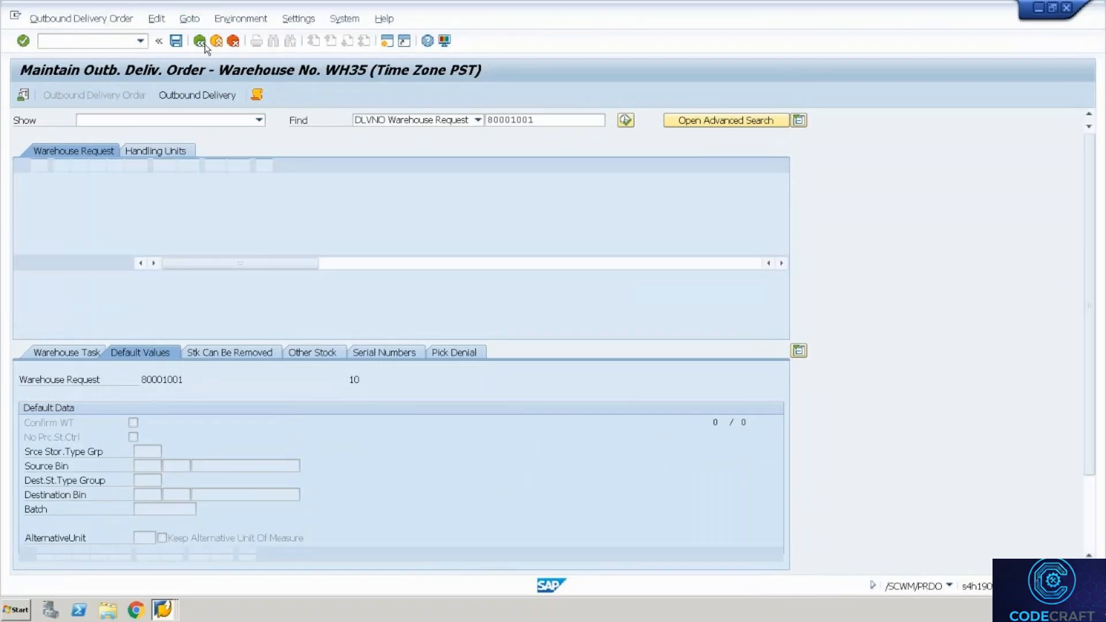
Open warehouse task creation as follow-on function of the outbound delivery order and try to create the stock removal task
left_click(94, 22)
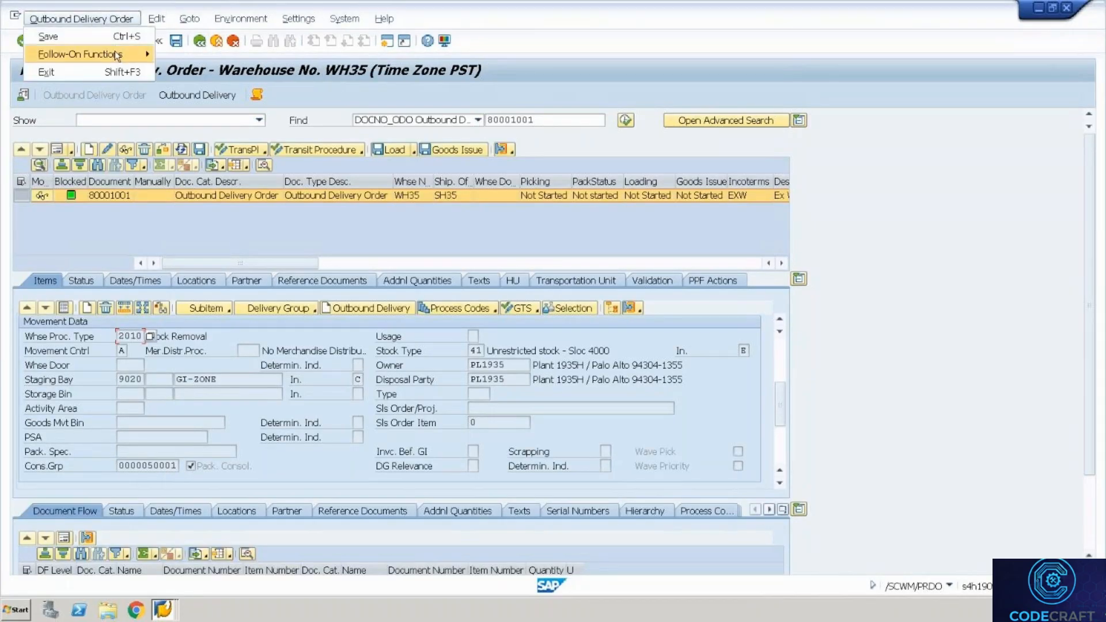
mouse_move(117, 54)
left_click(171, 55)
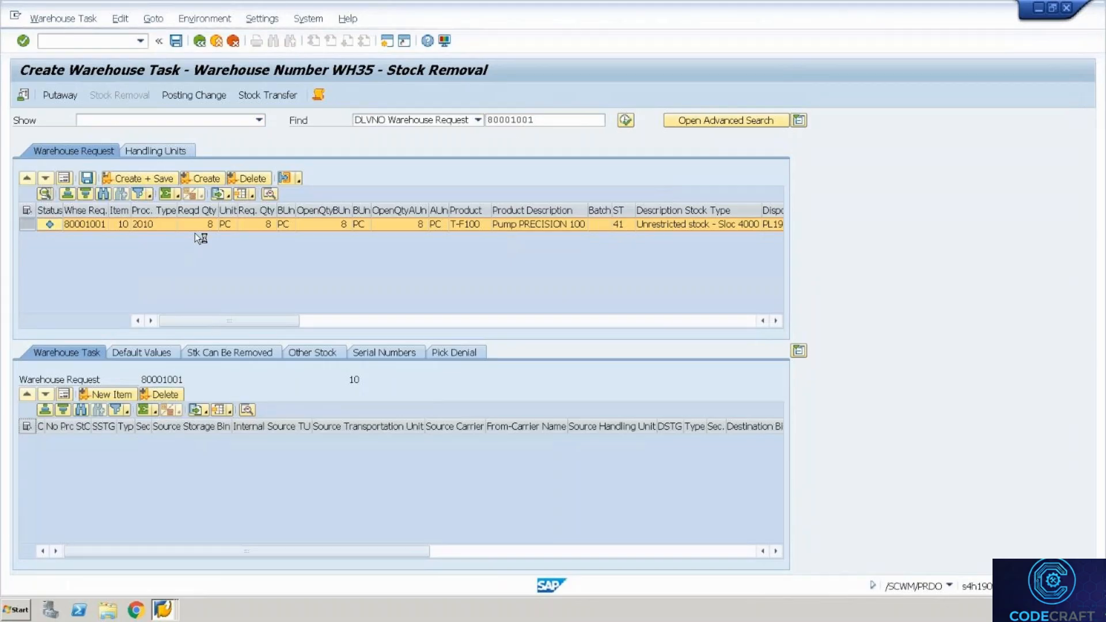
left_click(318, 268)
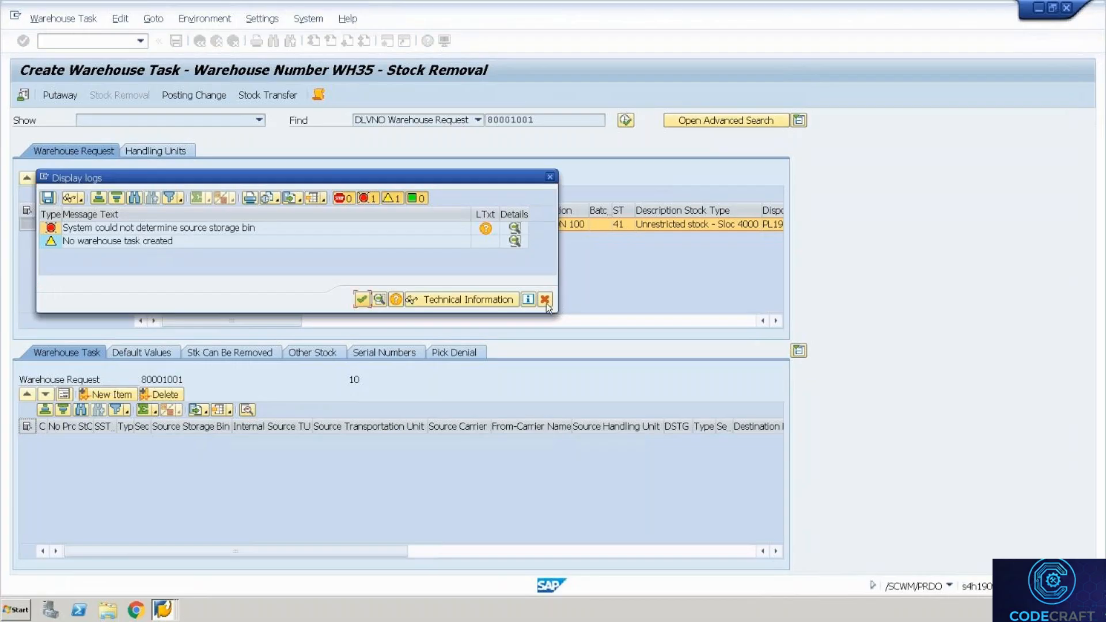
left_click(545, 300)
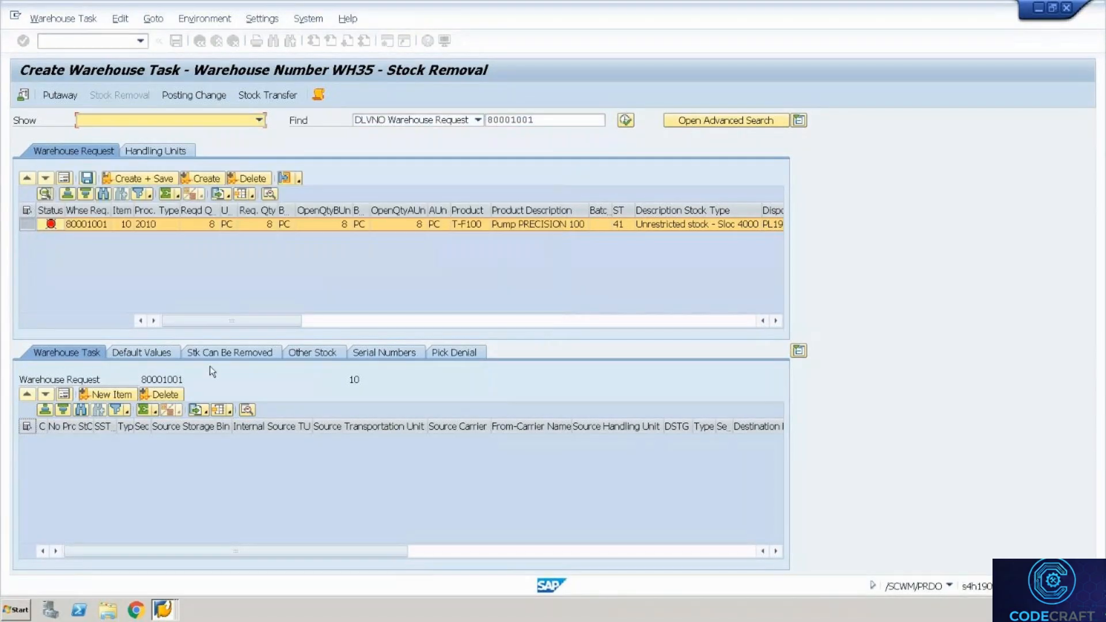
Create and save the warehouse task with source storage type 8004 as default value and open it for confirmation
left_click(160, 357)
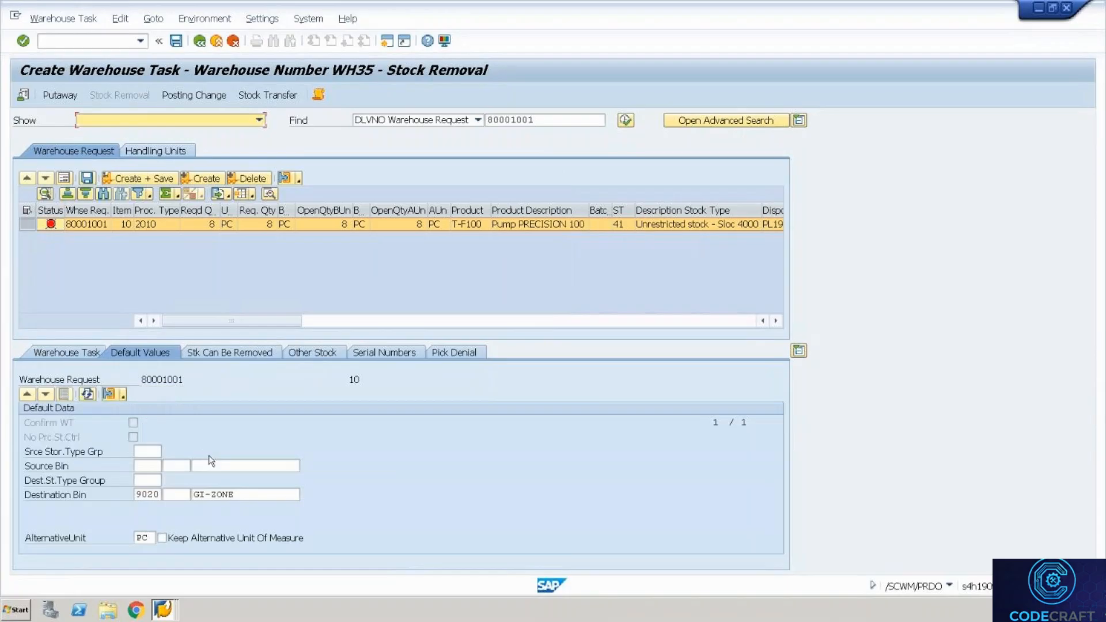
left_click(150, 467)
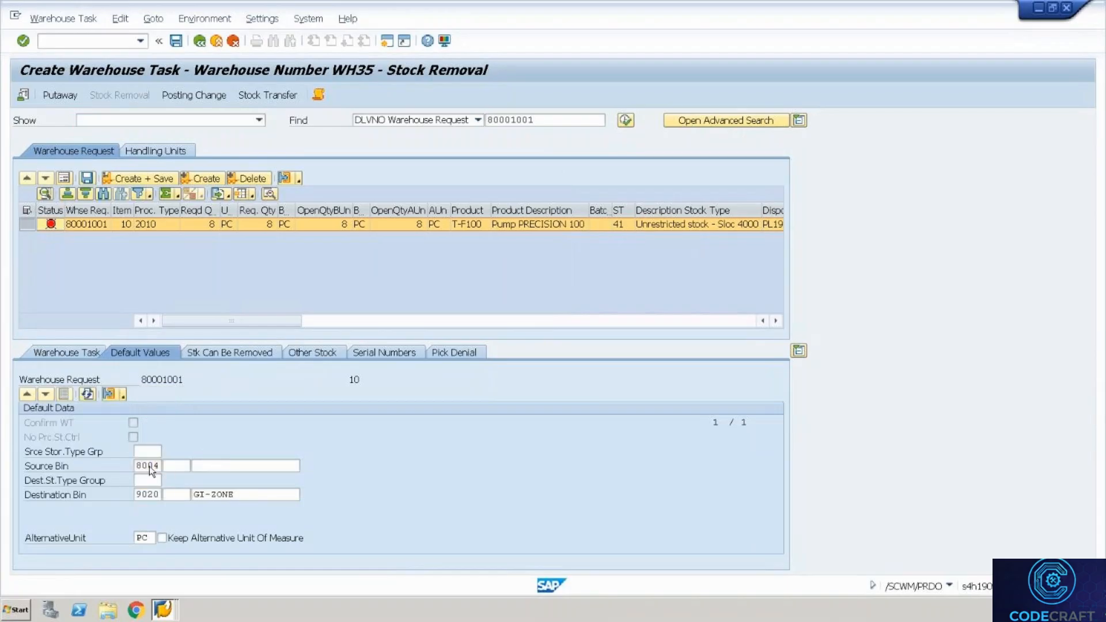
double_click(150, 465)
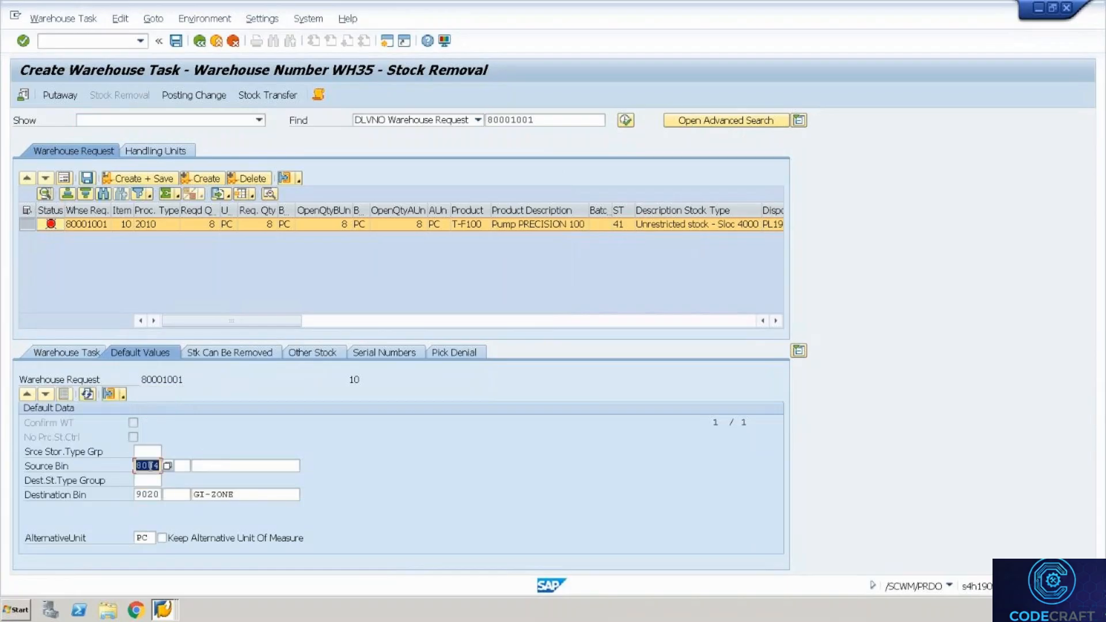
left_click(162, 180)
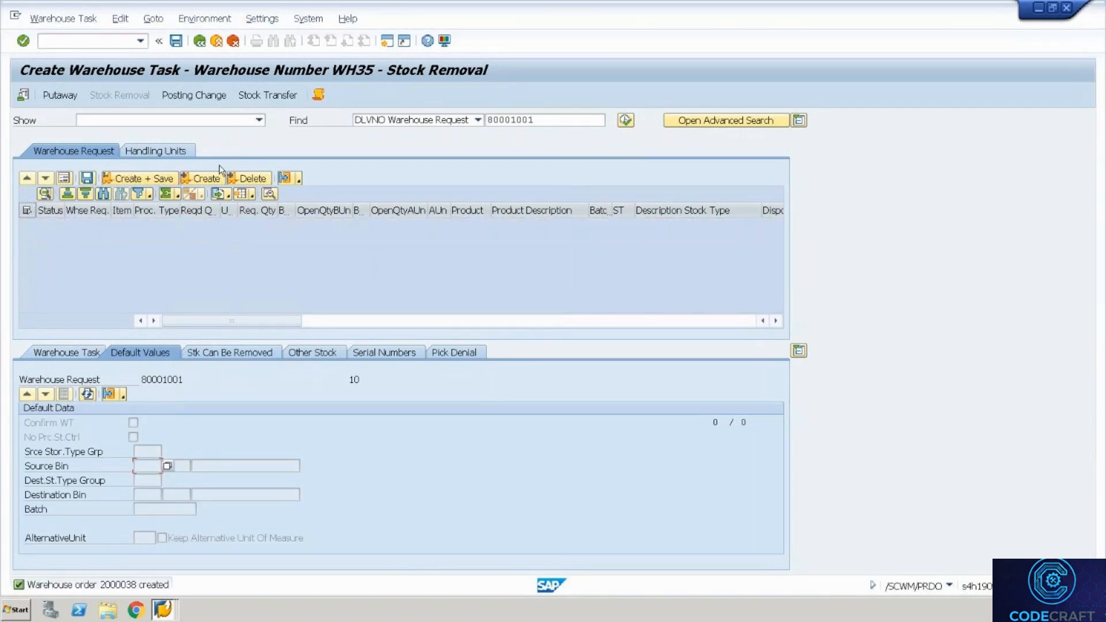
left_click(87, 21)
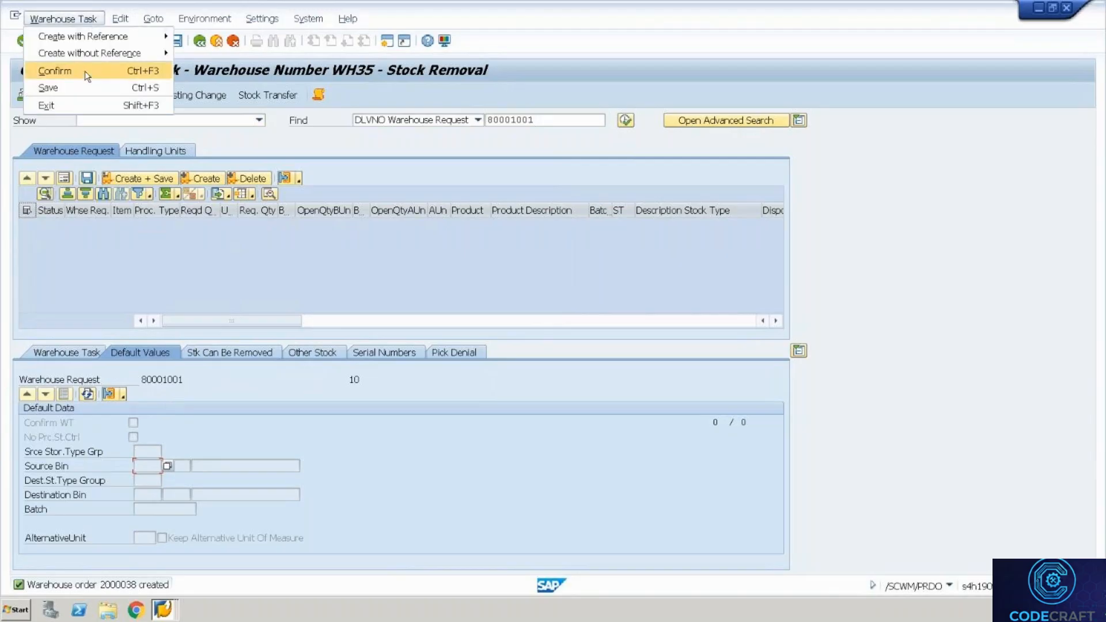
left_click(85, 71)
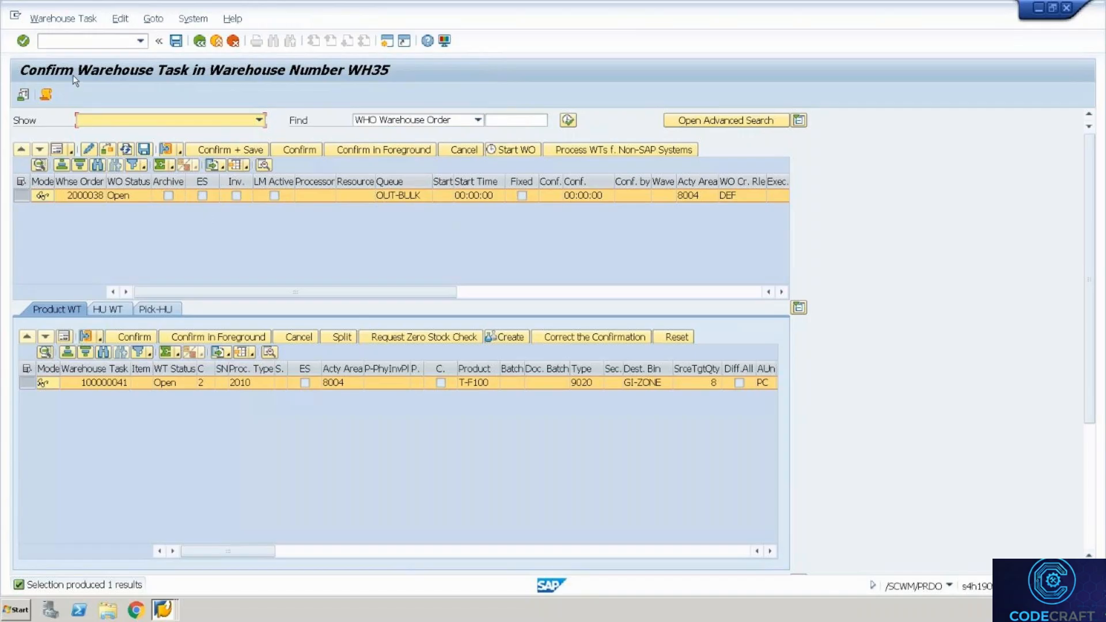
Log on to /SCWM/RFUI in warehouse WH35 as resource FORKLIFT2 with device RF12 and send its remaining work back to the pool
key("alt+Tab")
key("alt+Tab")
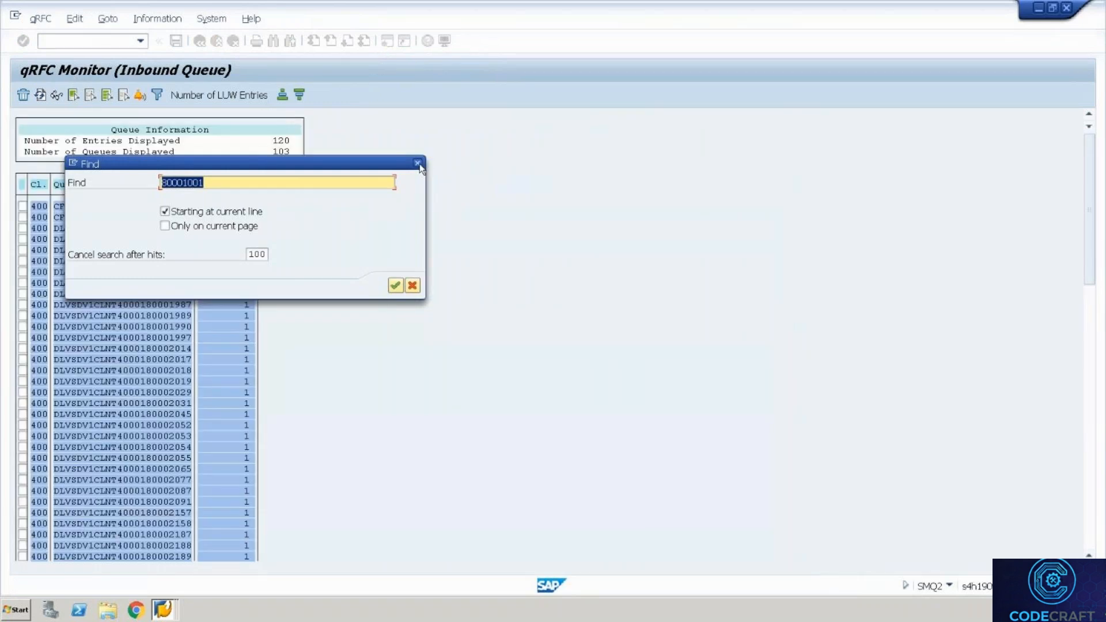
left_click(419, 164)
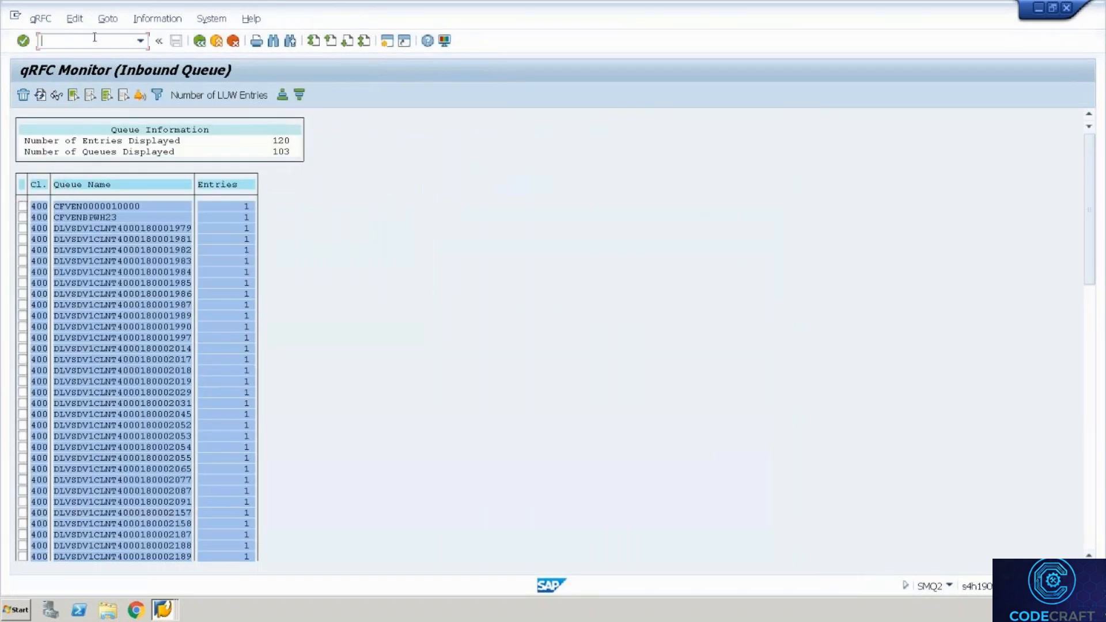
type("/n/scwm/rfui")
key("Return")
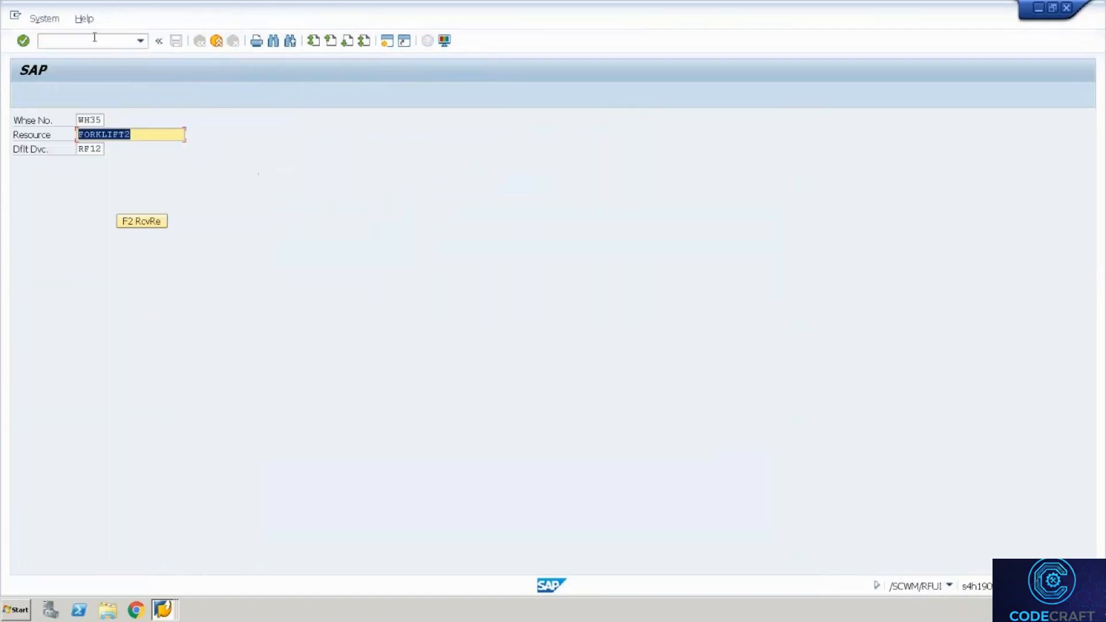
key("Return")
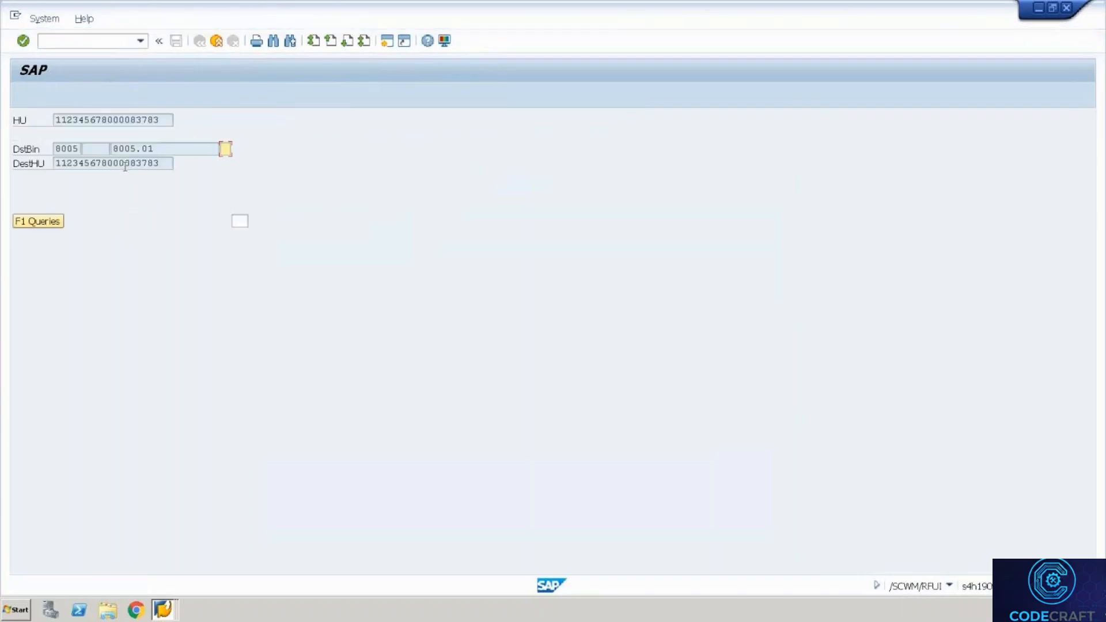
key("Return")
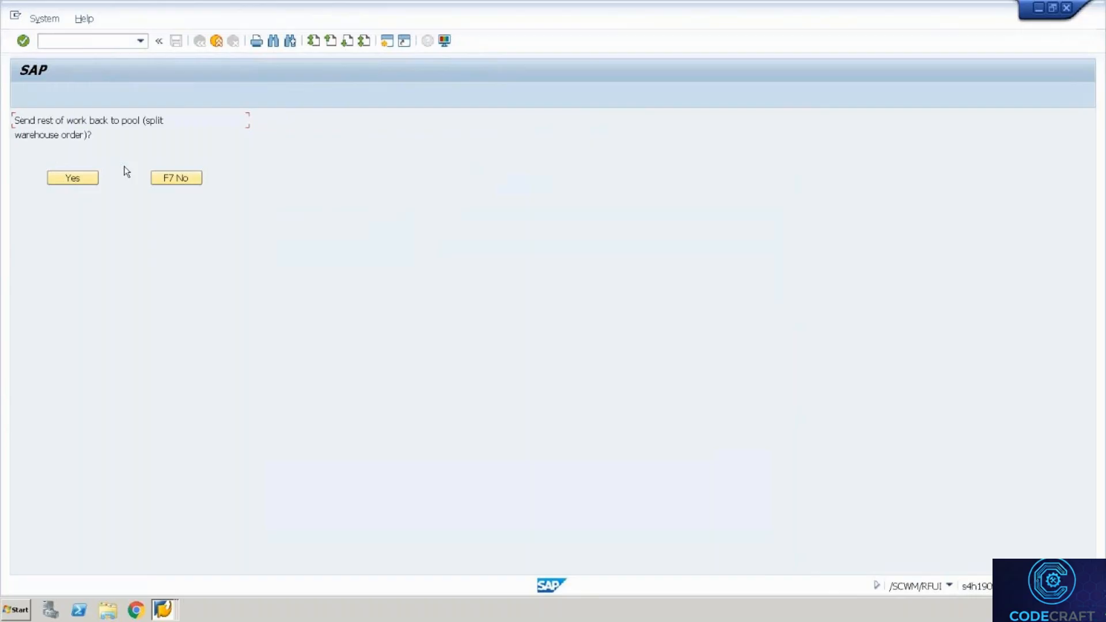
key("Return")
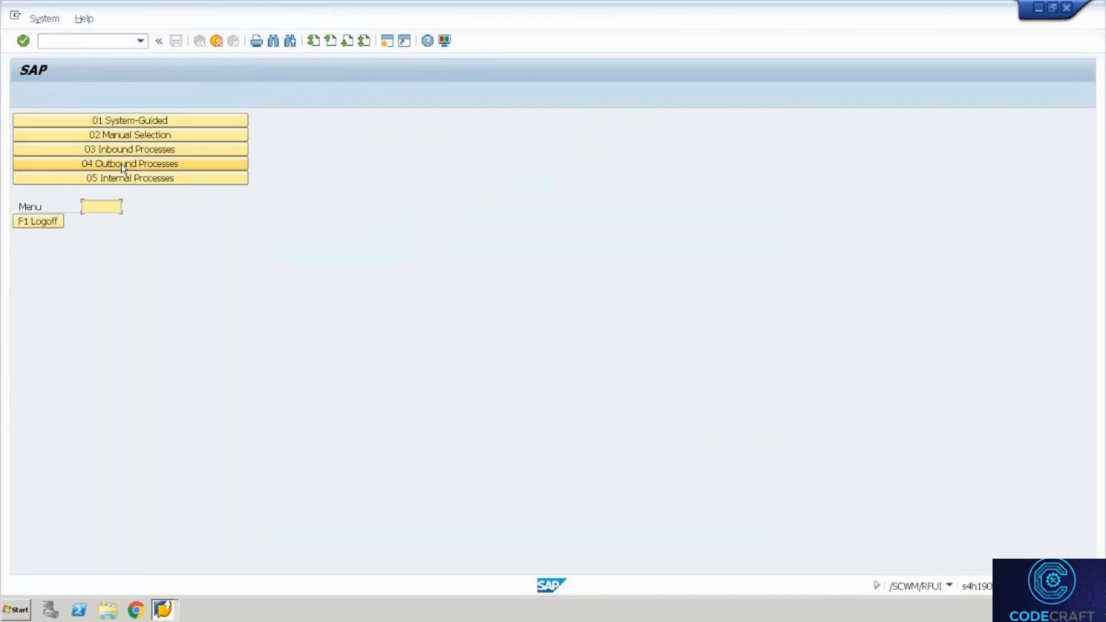
Start outbound picking by warehouse order in the RF environment, entering the number of the newly created warehouse order
left_click(121, 163)
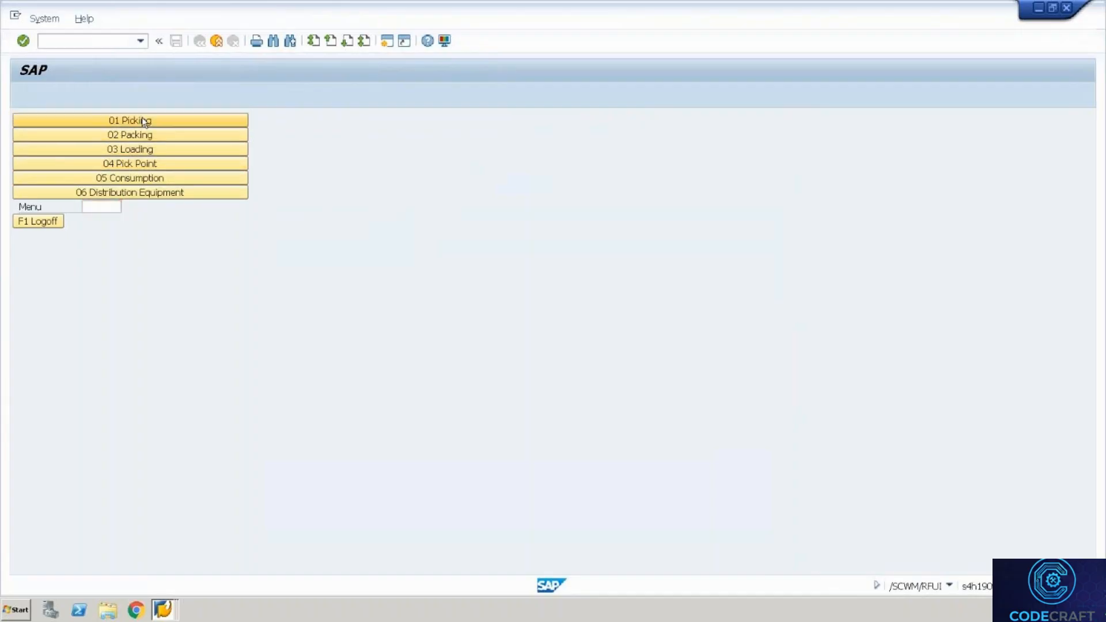
left_click(115, 120)
left_click(147, 165)
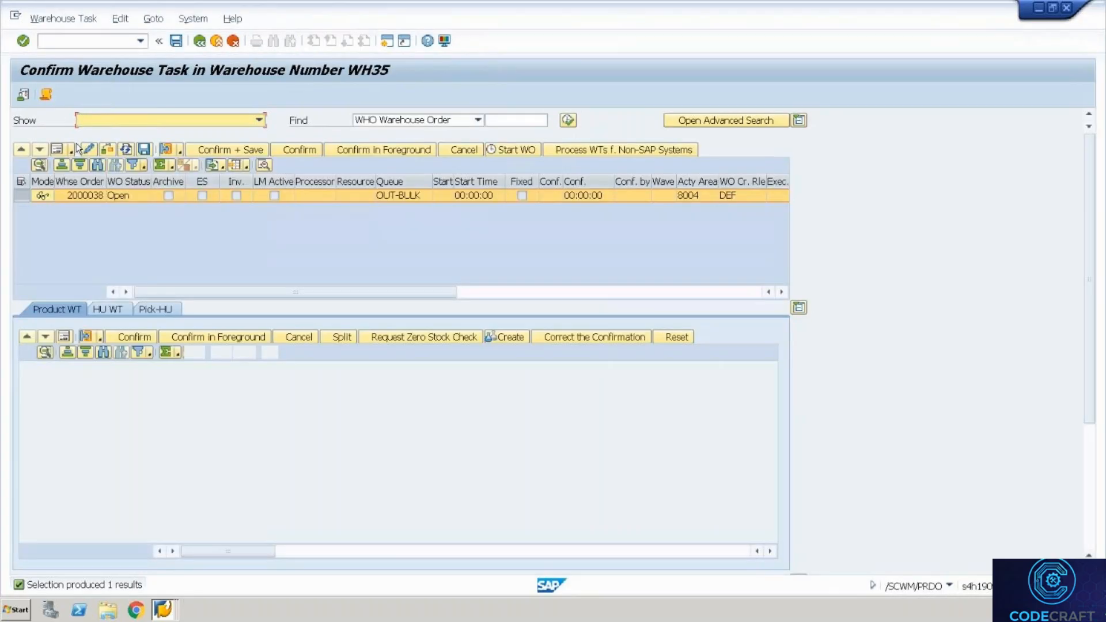
left_click(75, 196)
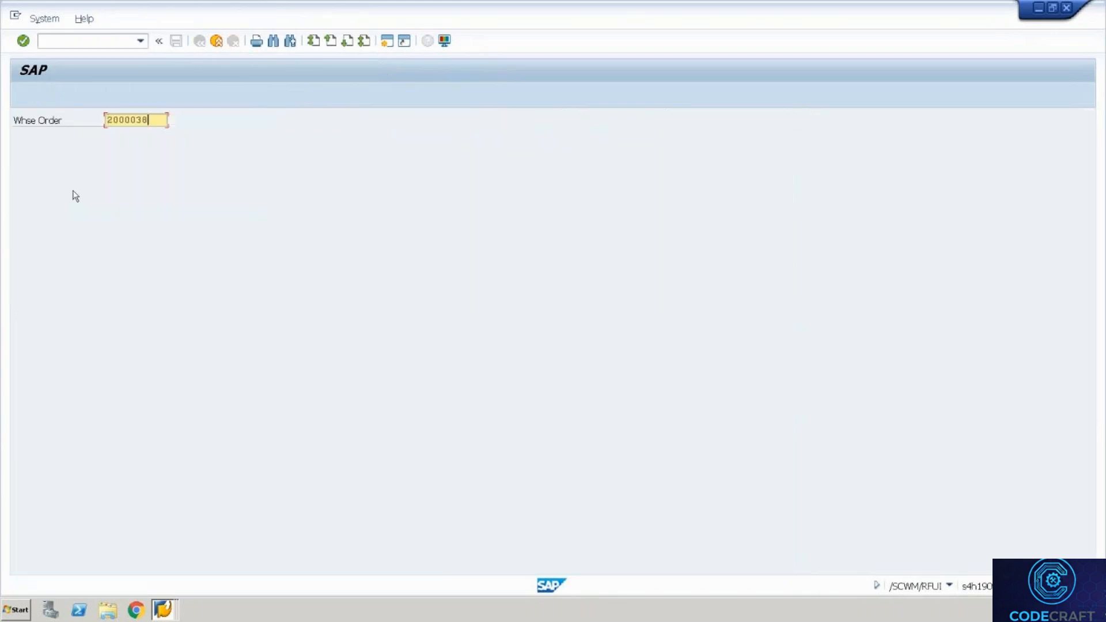
key("Return")
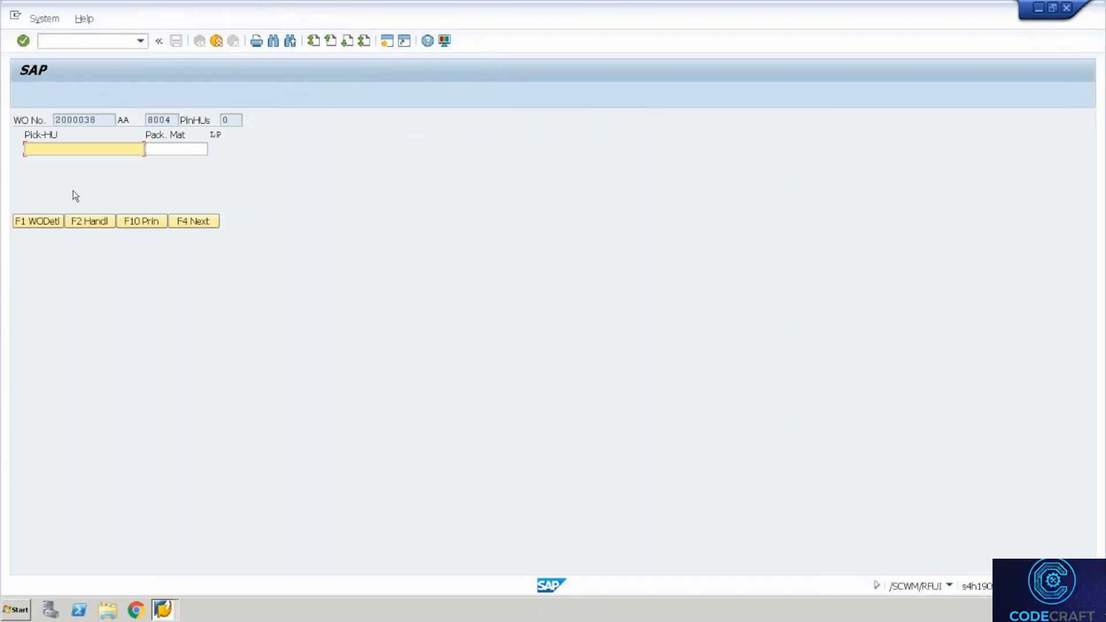
Continue past the pick handling unit entry to the first pick from bin 8004.01.15.02 and switch to the warehouse monitor
left_click(190, 221)
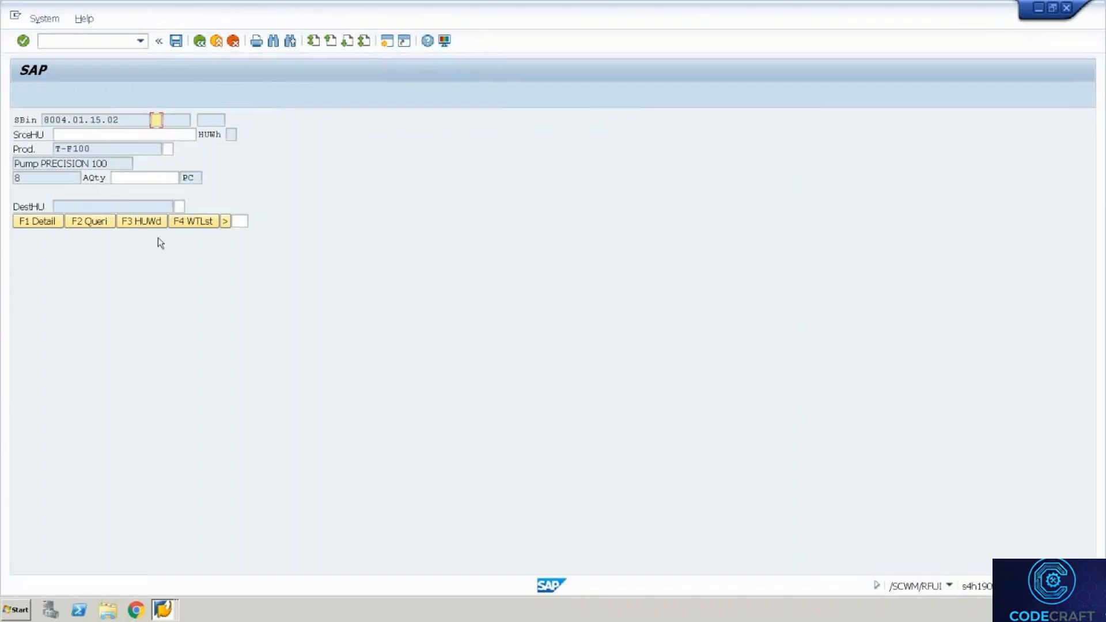
key("ctrl+alt+Break")
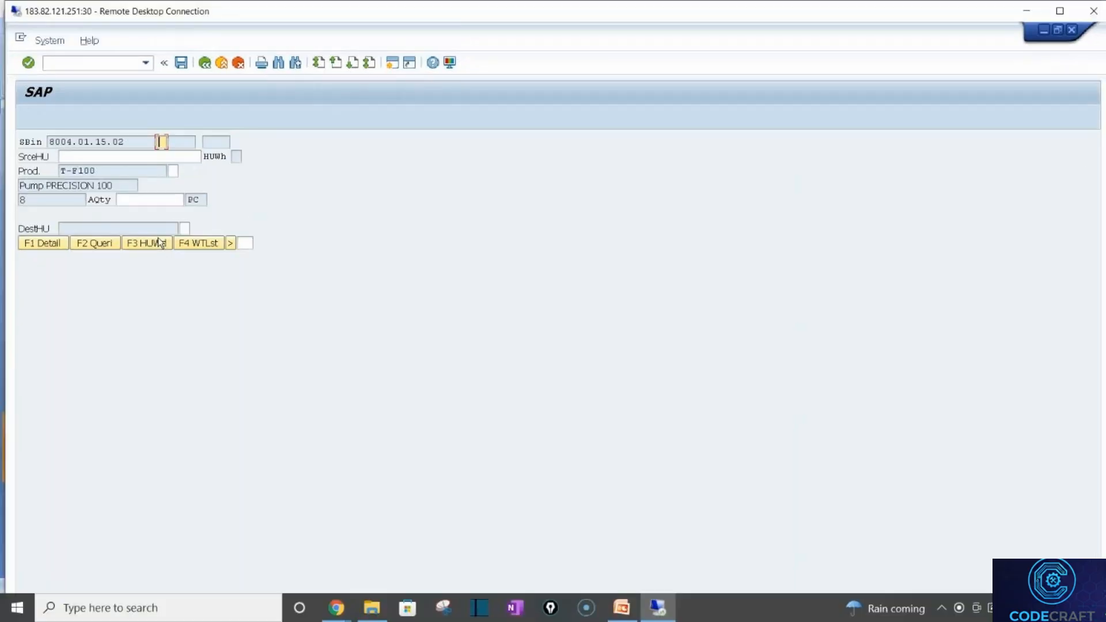
key("alt+Tab")
key("alt+Tab")
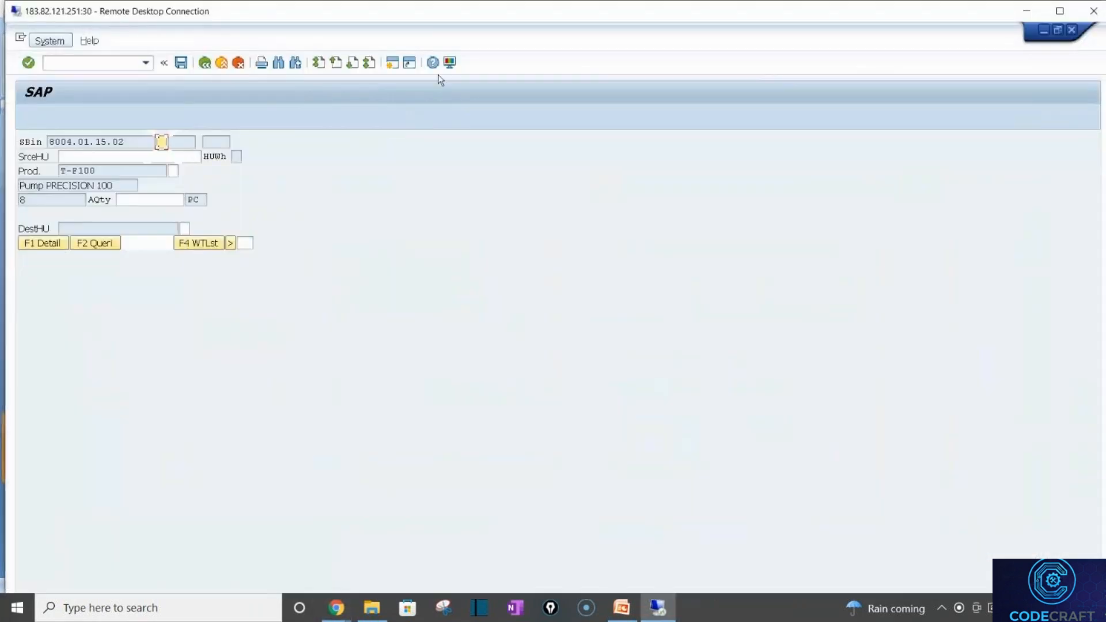
double_click(396, 17)
key("alt+Tab")
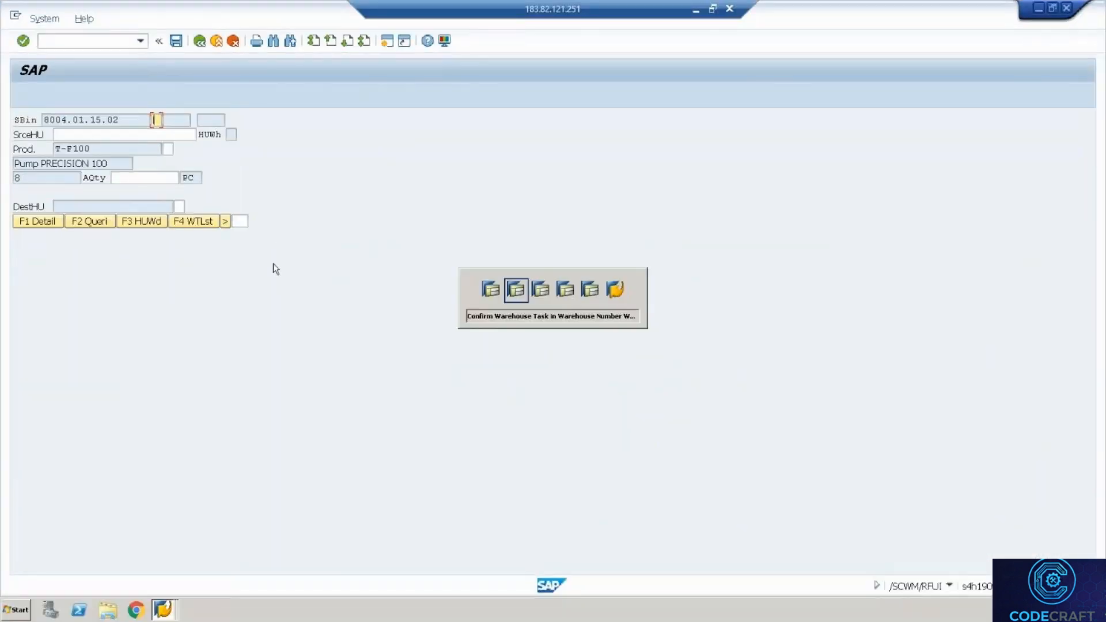
key("alt+Tab")
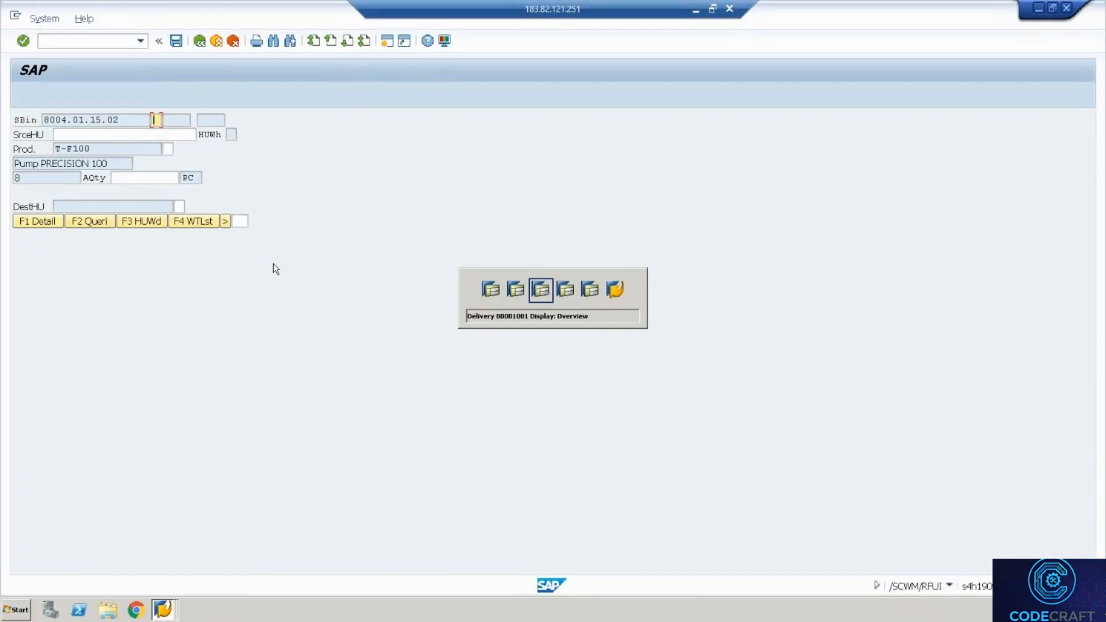
key("alt+Tab")
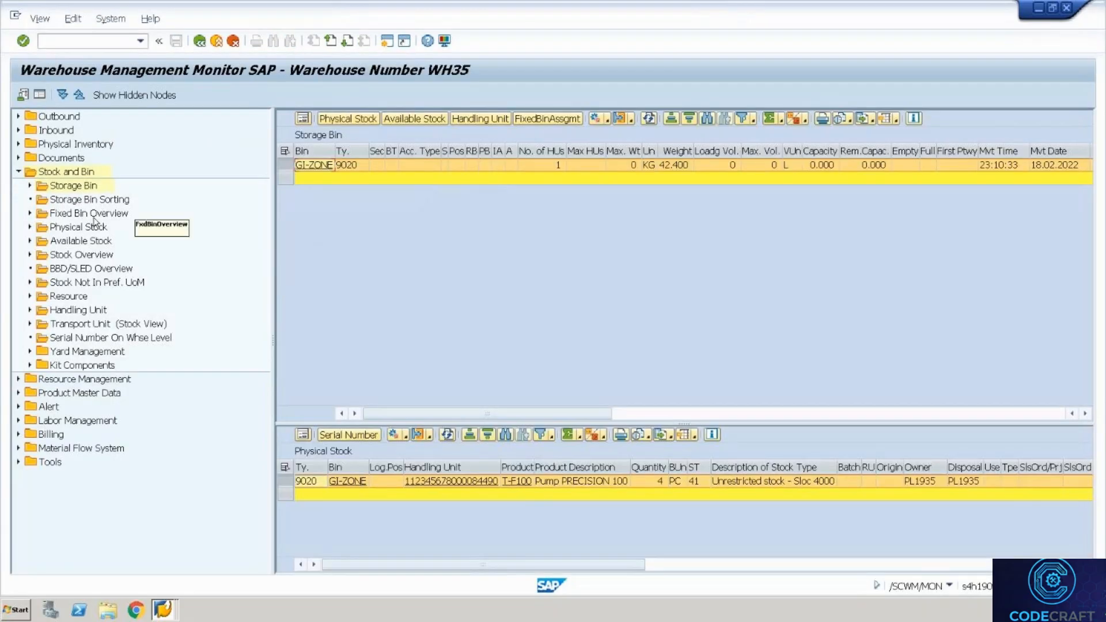
List the storage bins of storage type 8004 in the warehouse monitor
double_click(73, 186)
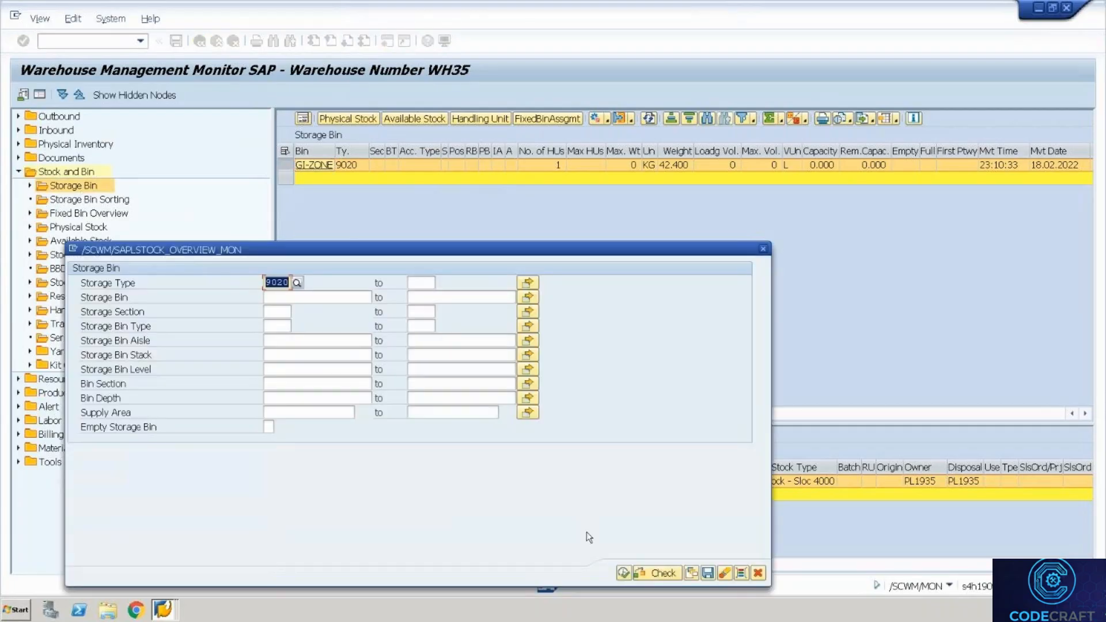
type("8004")
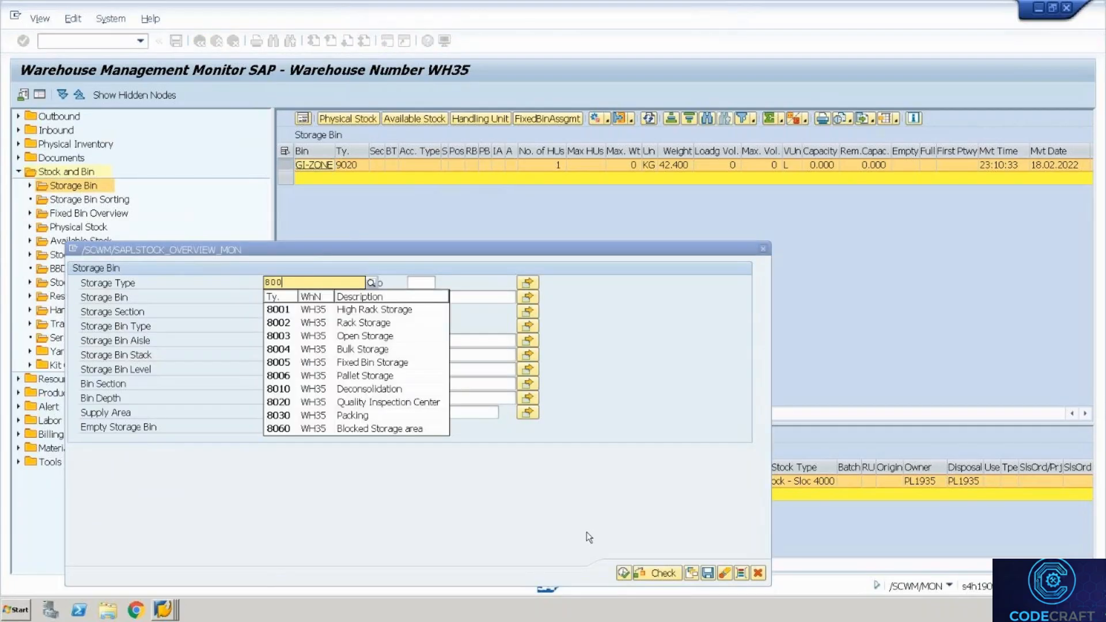
left_click(624, 573)
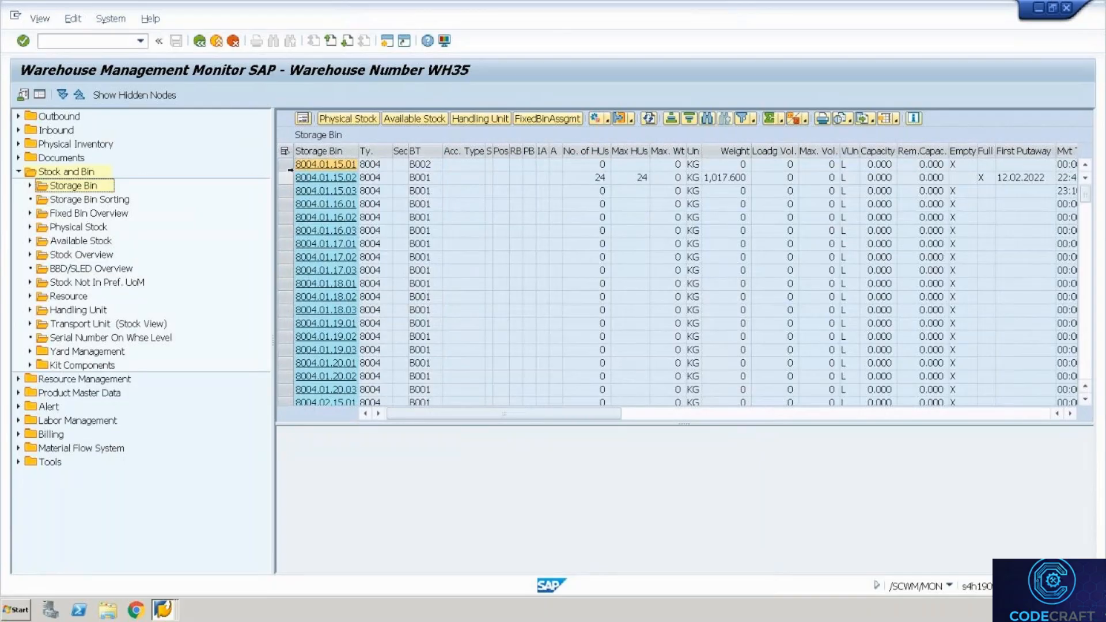
left_click(286, 165)
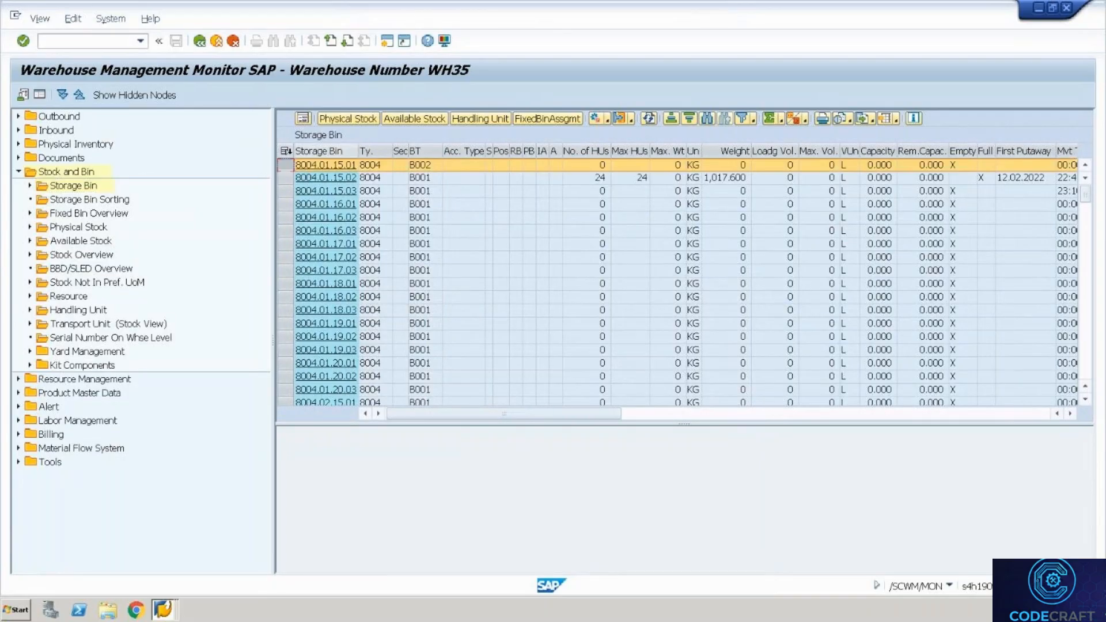
left_click(286, 151)
left_click(463, 118)
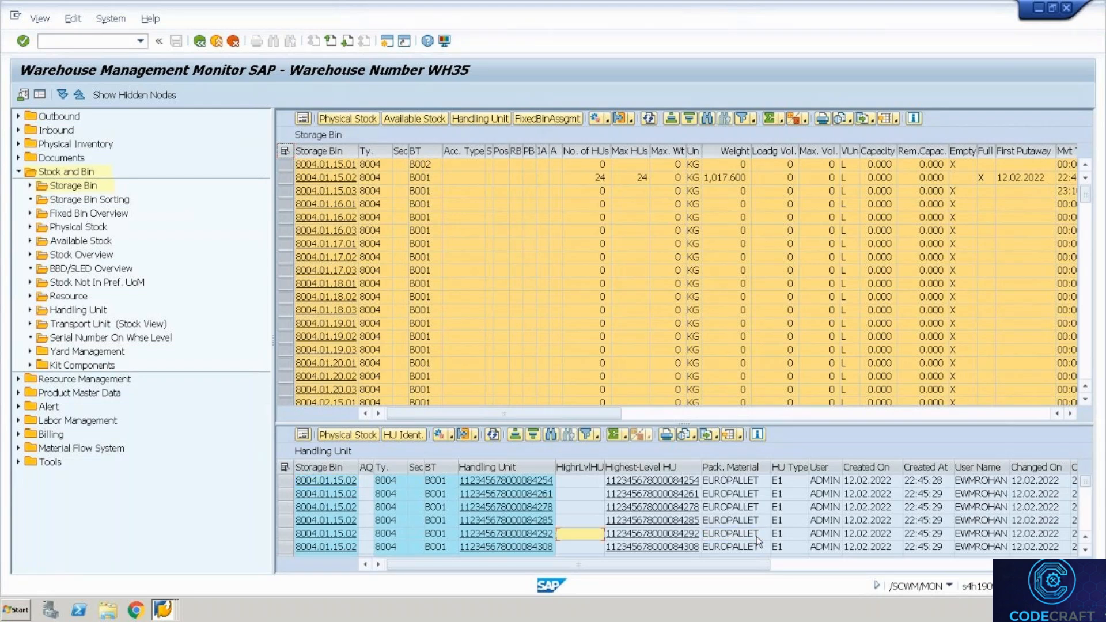
key("Left")
key("ctrl+c")
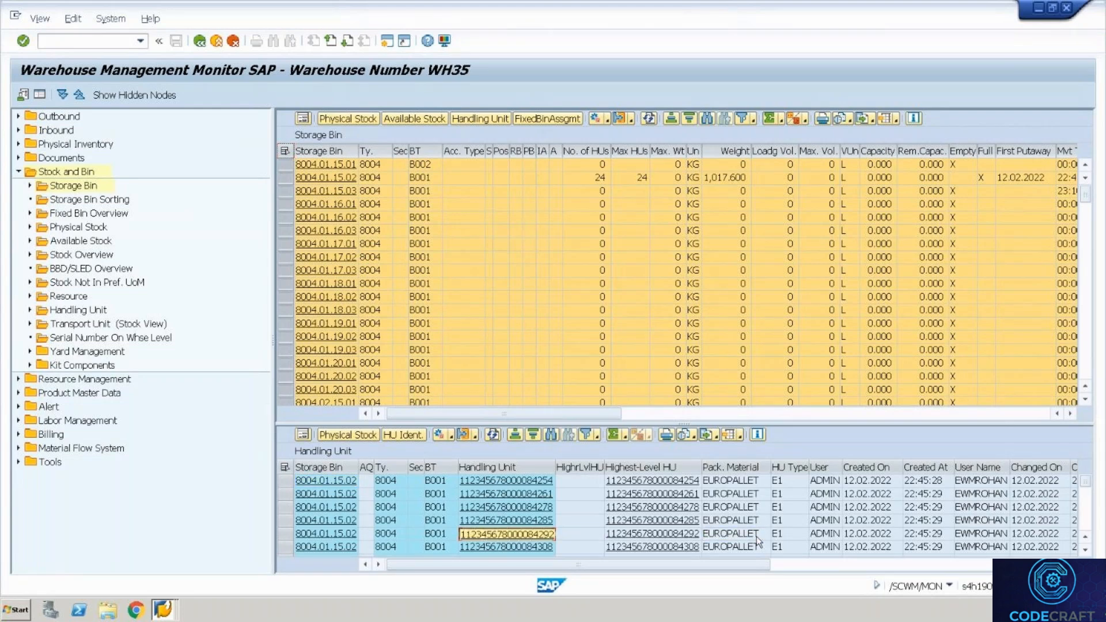
key("alt+Tab")
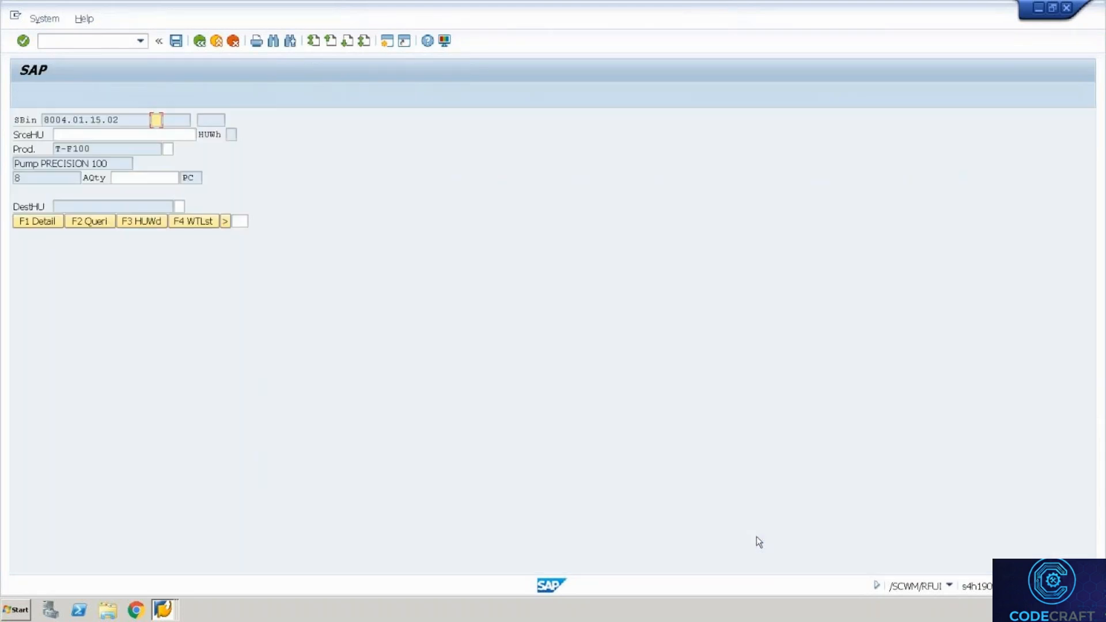
left_click(169, 133)
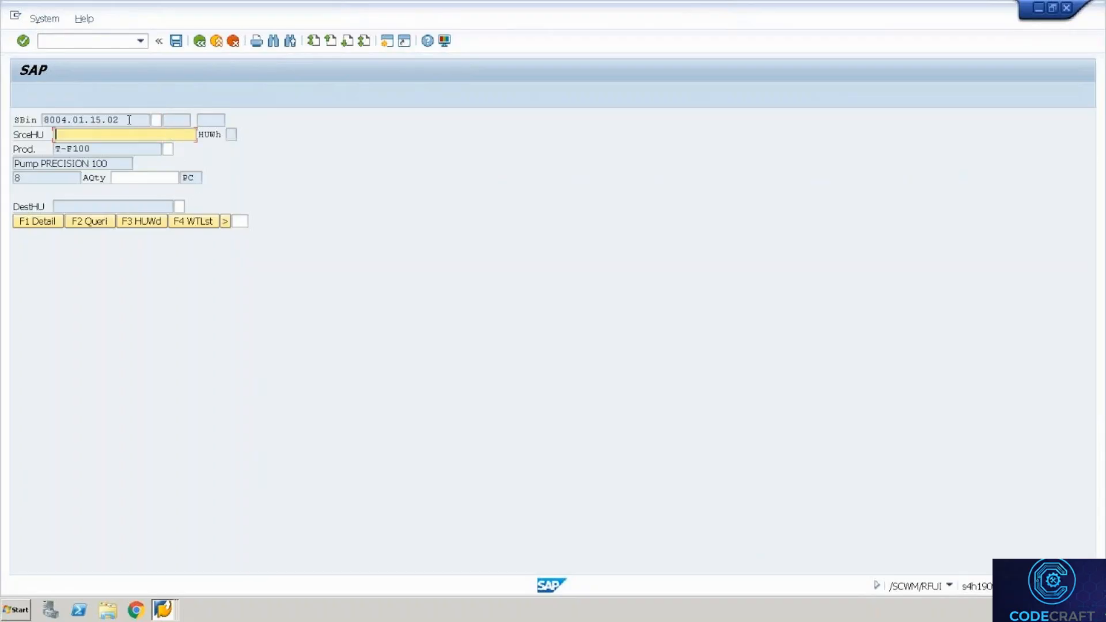
left_click_drag(120, 119, 29, 113)
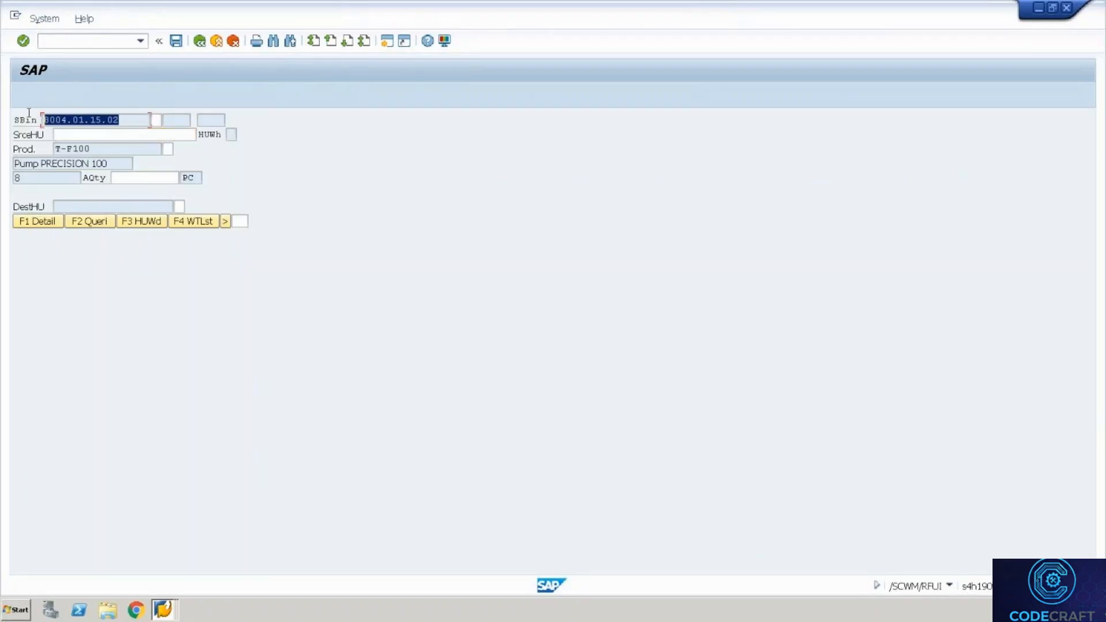
key("Tab")
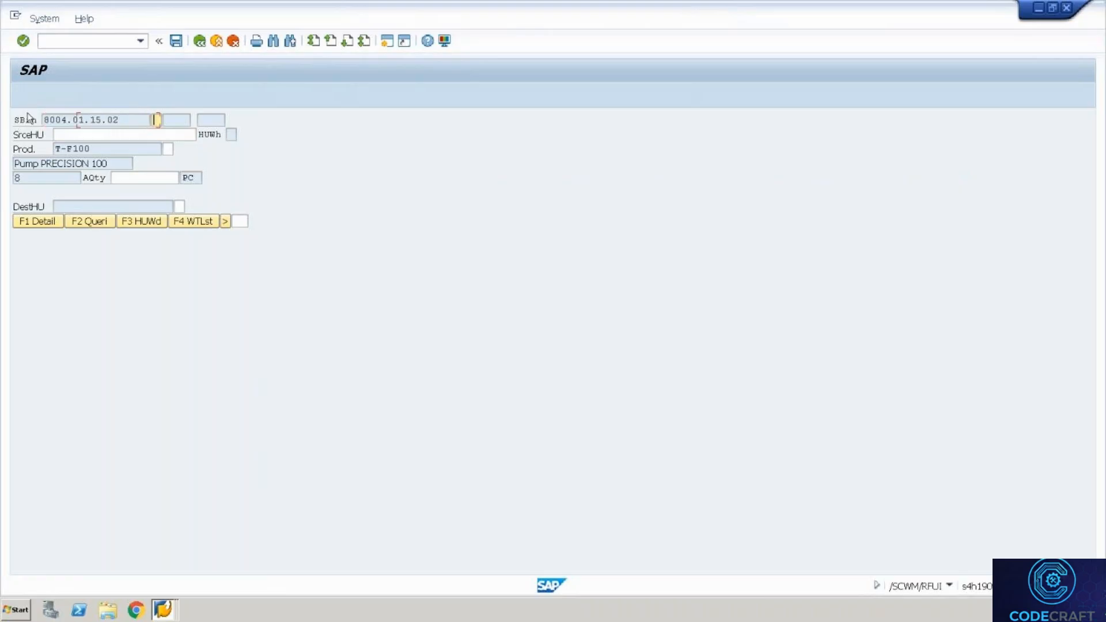
key("Tab")
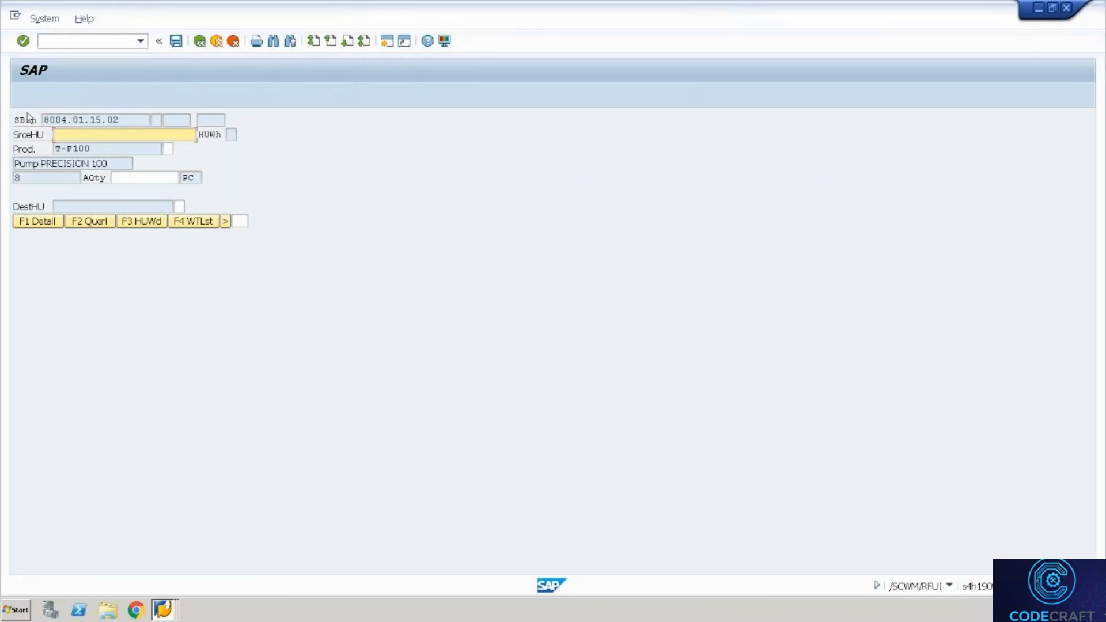
key("alt+Tab")
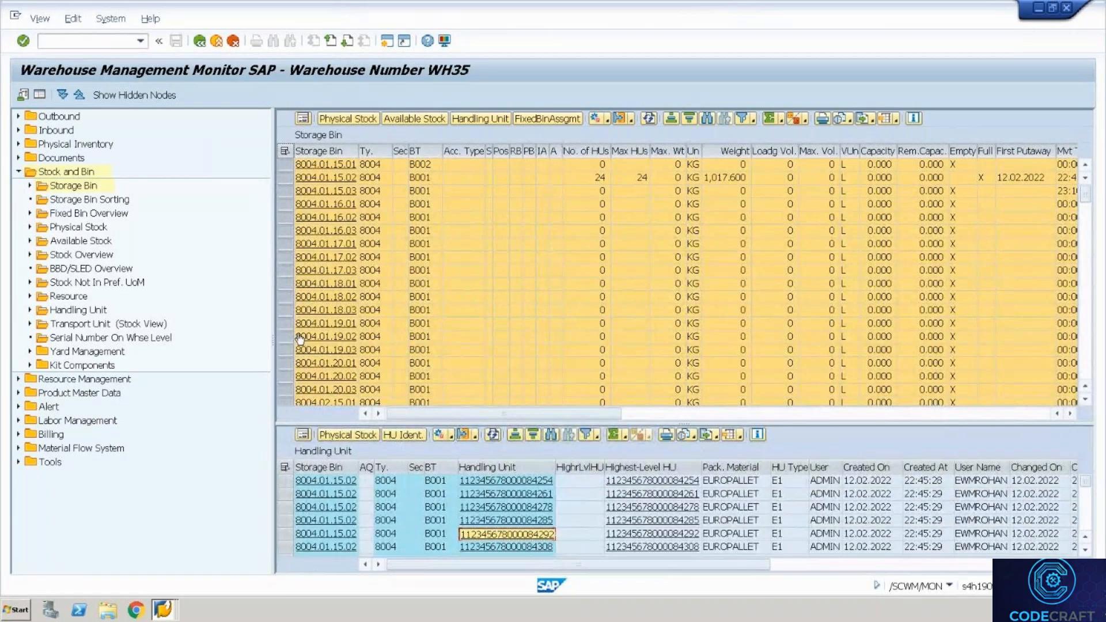
key("alt+Tab")
key("ctrl+v")
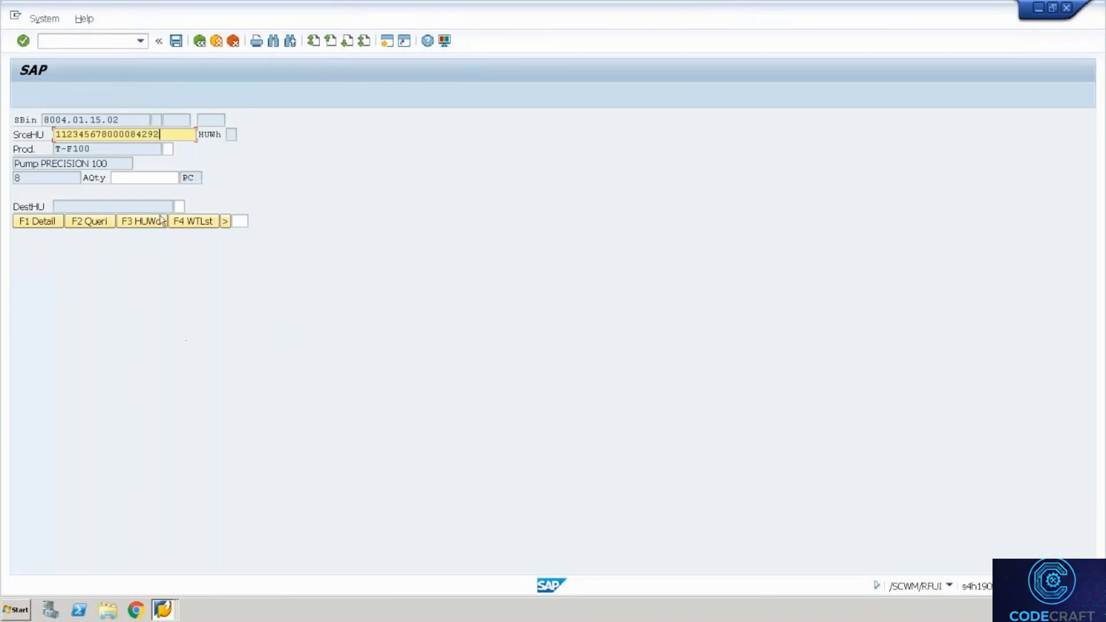
key("alt+Tab")
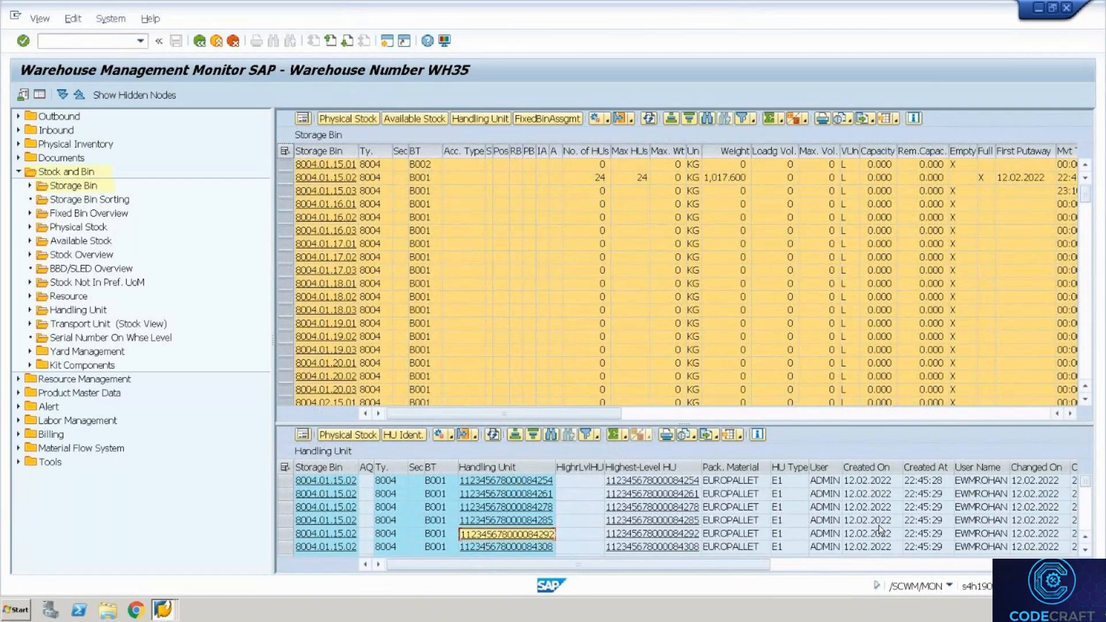
key("alt+Tab")
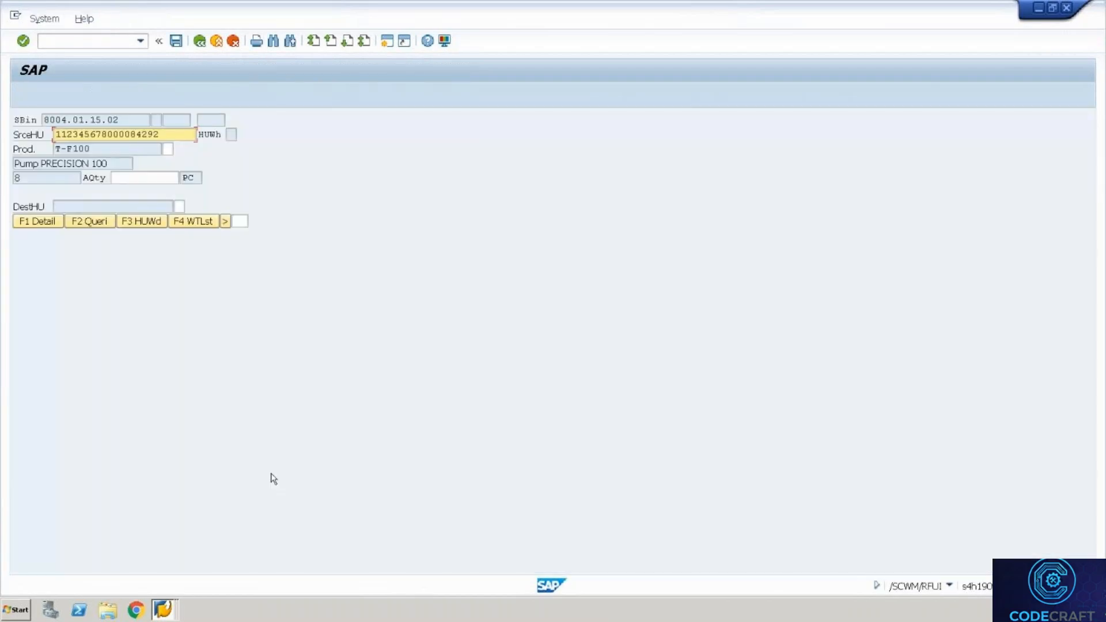
key("Return")
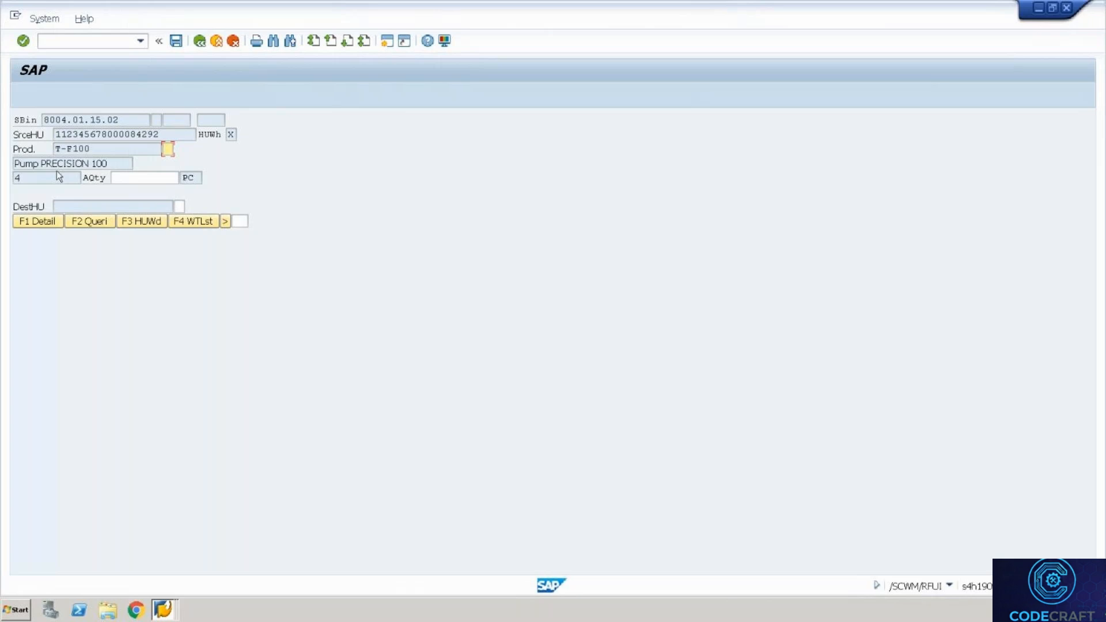
Verify product T-F100 and confirm the first pick with an actual quantity of 4 PC
type("T-F1")
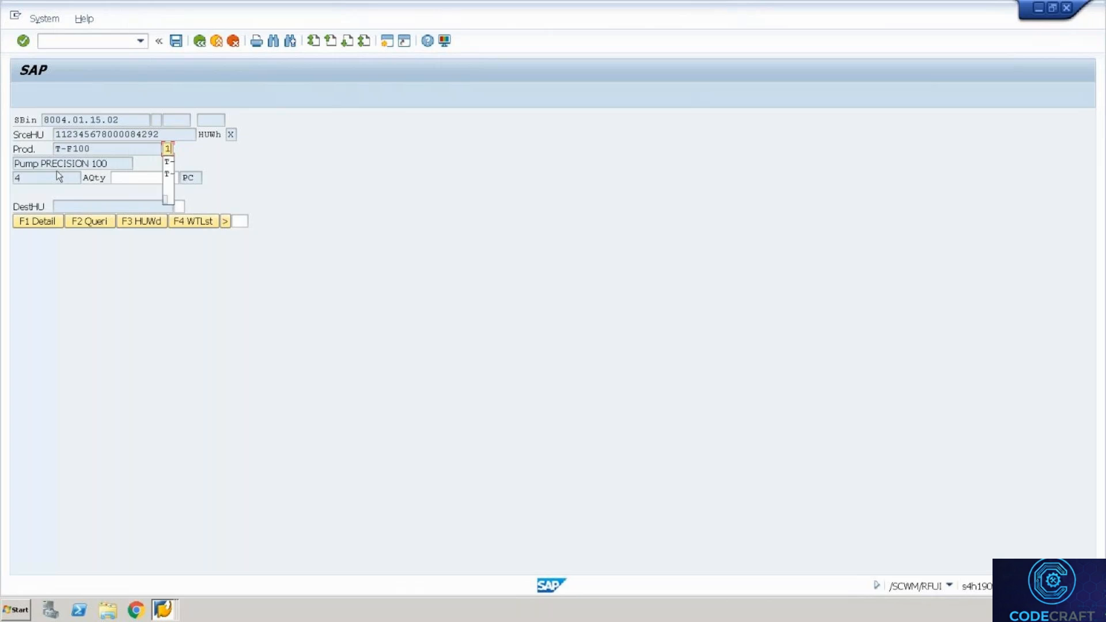
type("0")
key("Return")
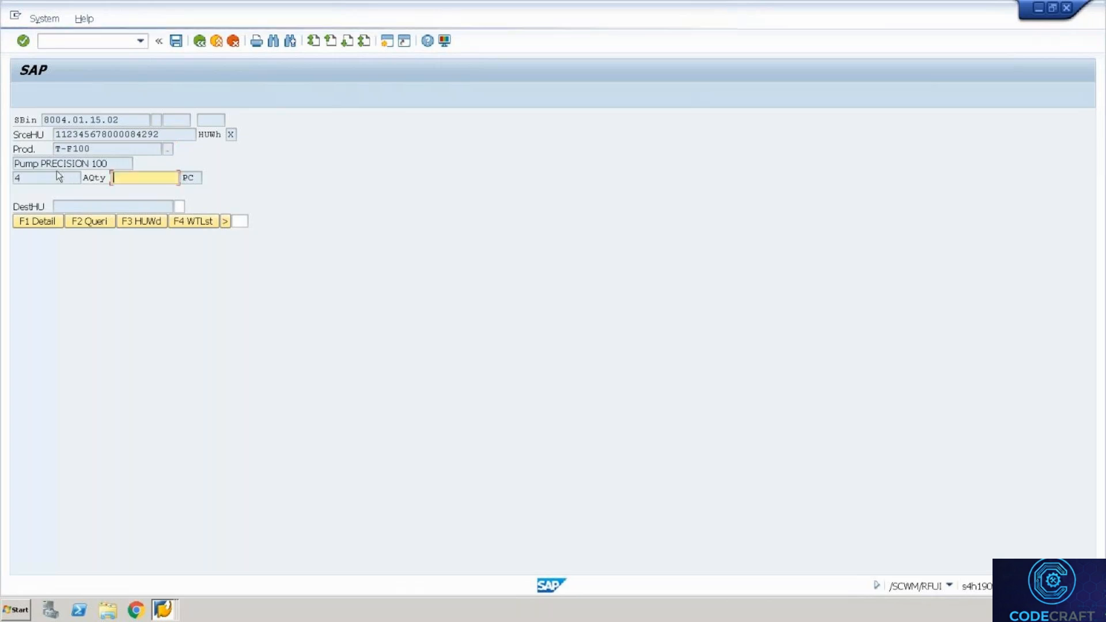
type("4")
key("Return")
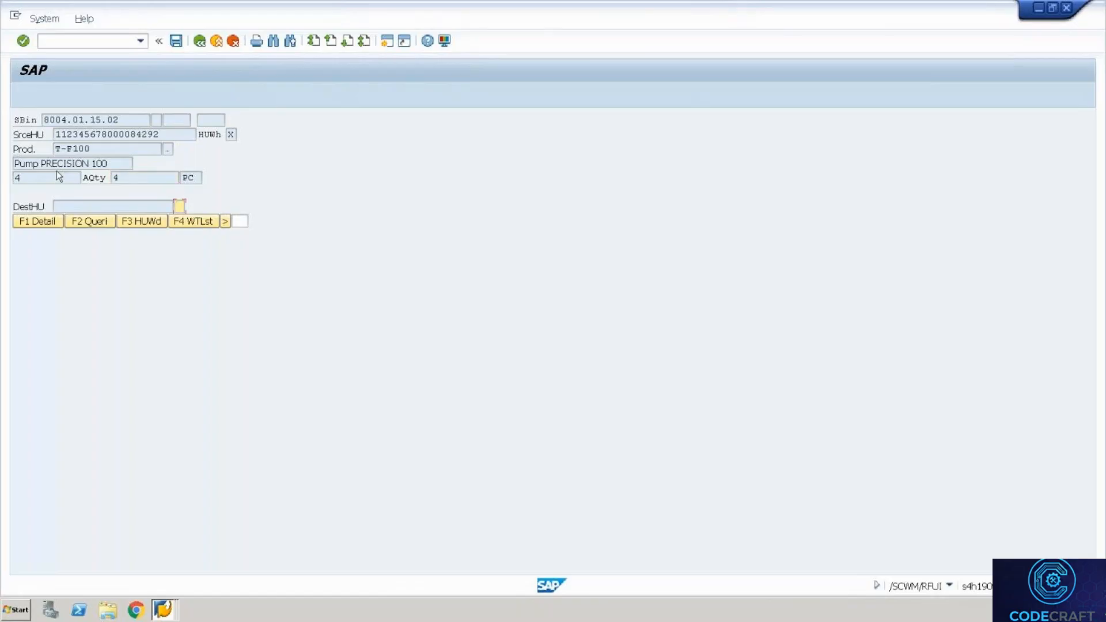
key("Return")
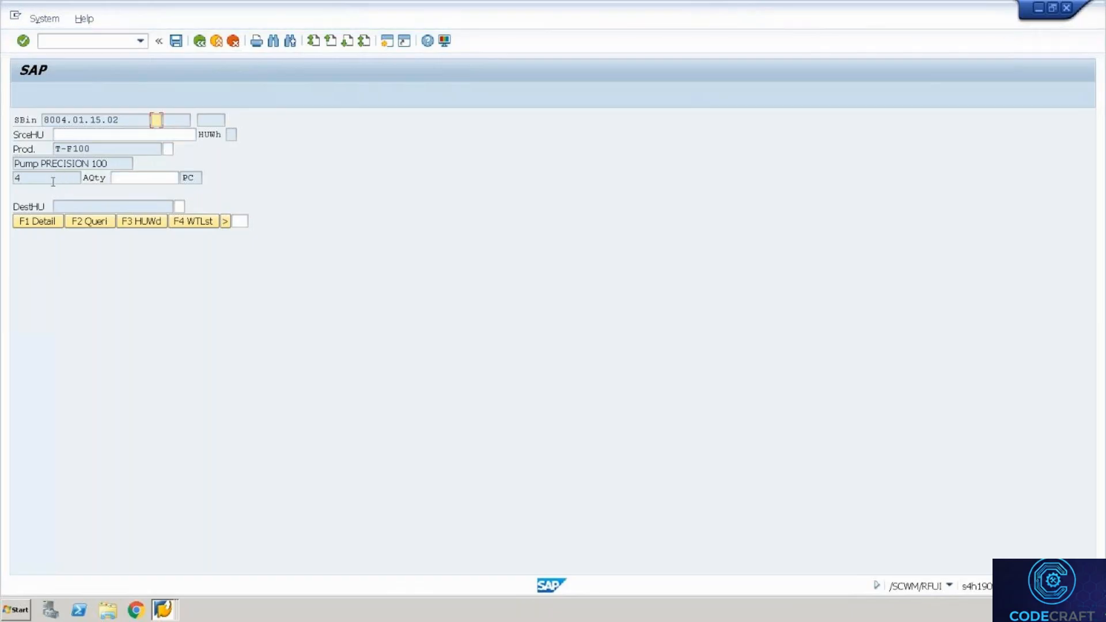
double_click(118, 119)
key("ctrl+c")
key("Tab")
key("ctrl+v")
key("Return")
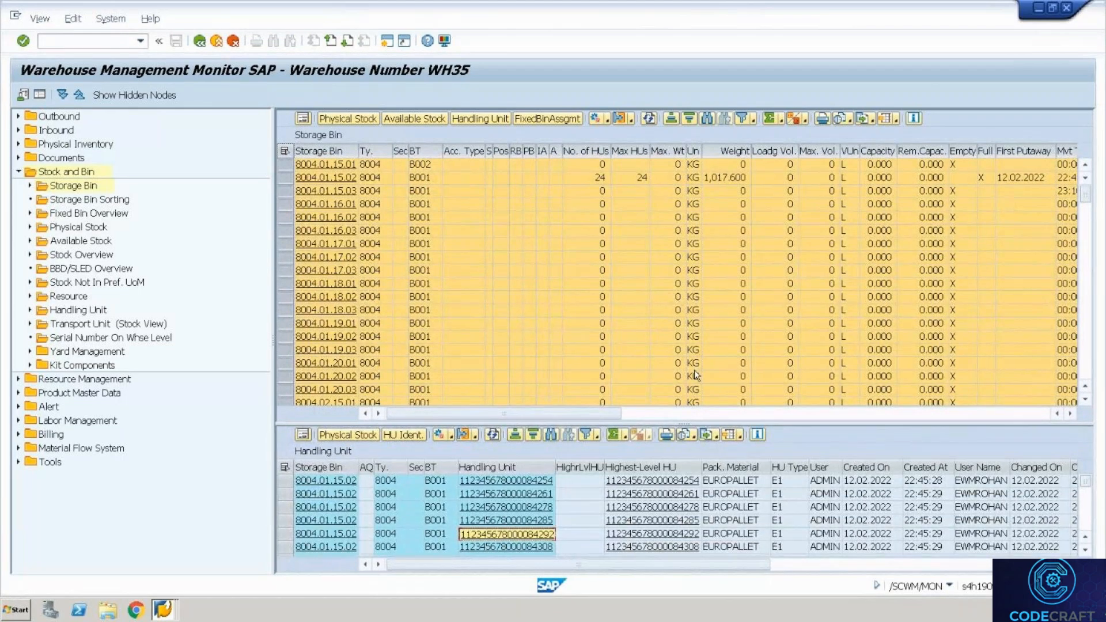
key("alt+Tab")
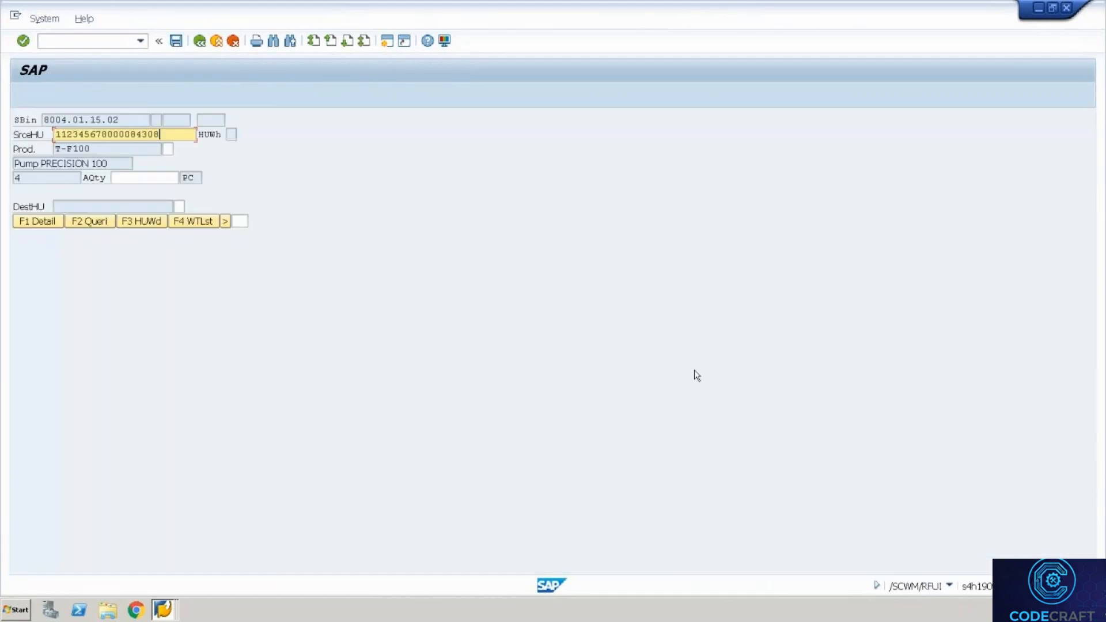
type("T")
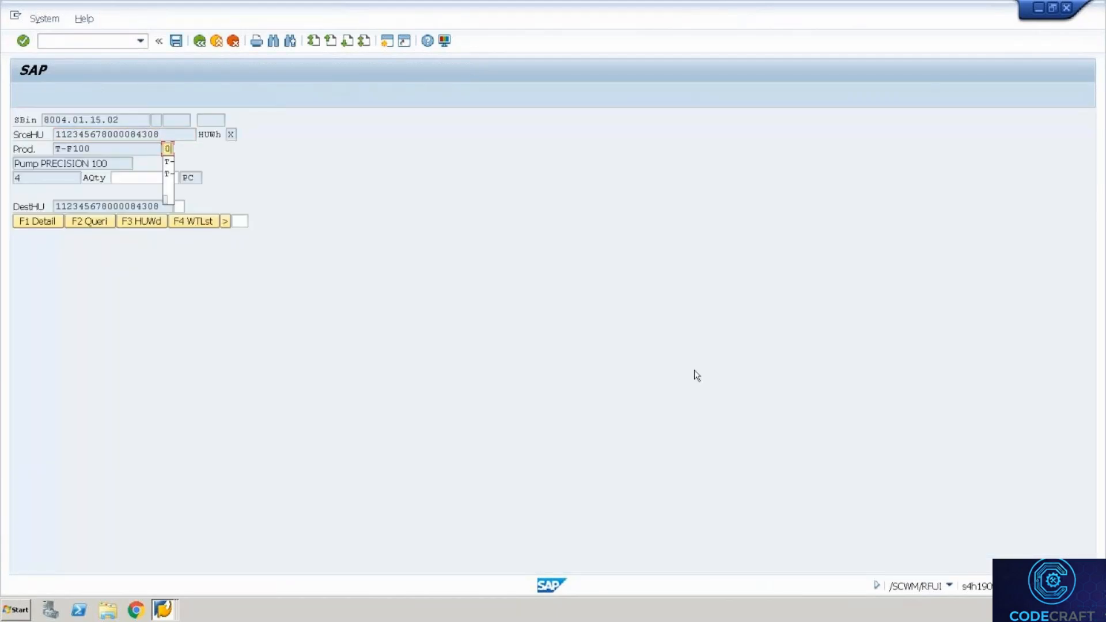
key("Return")
type("4")
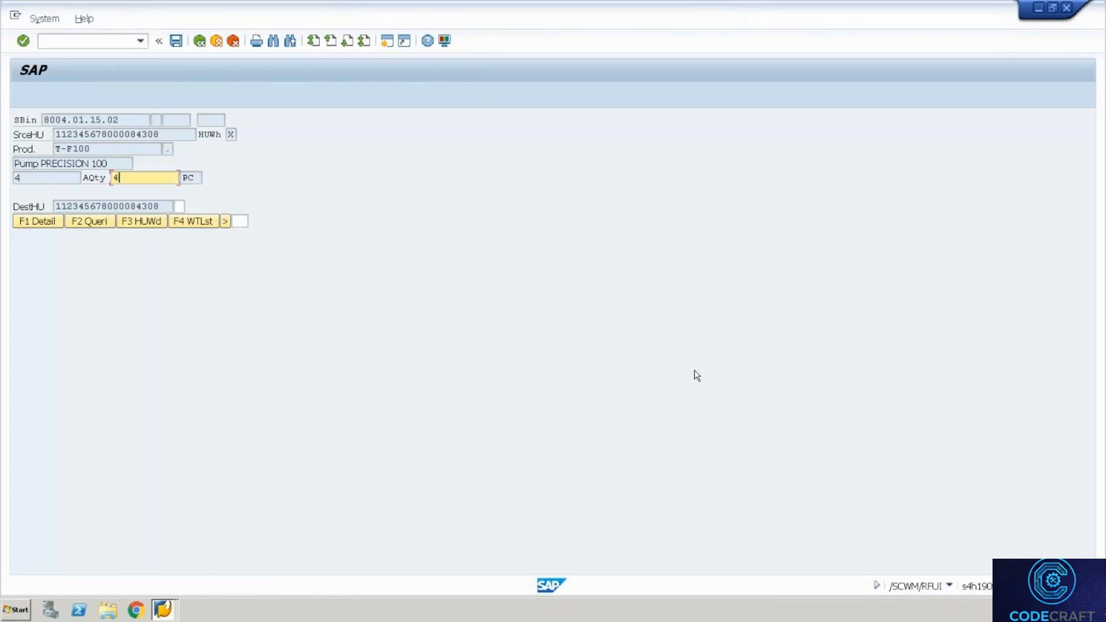
key("Return")
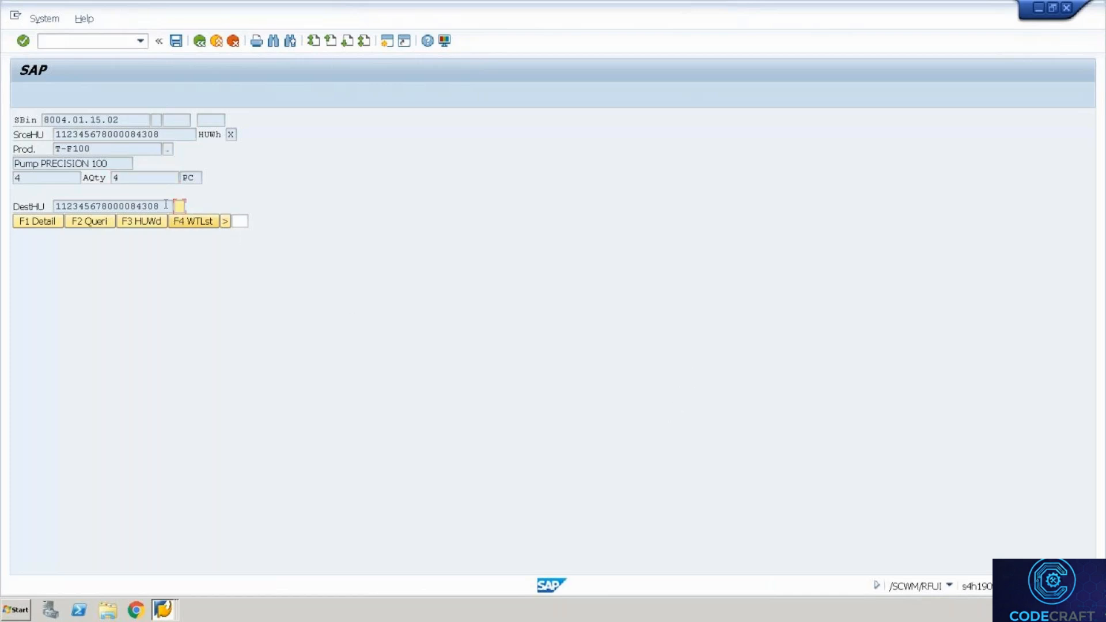
left_click_drag(161, 205, 120, 206)
left_click_drag(41, 187, 41, 188)
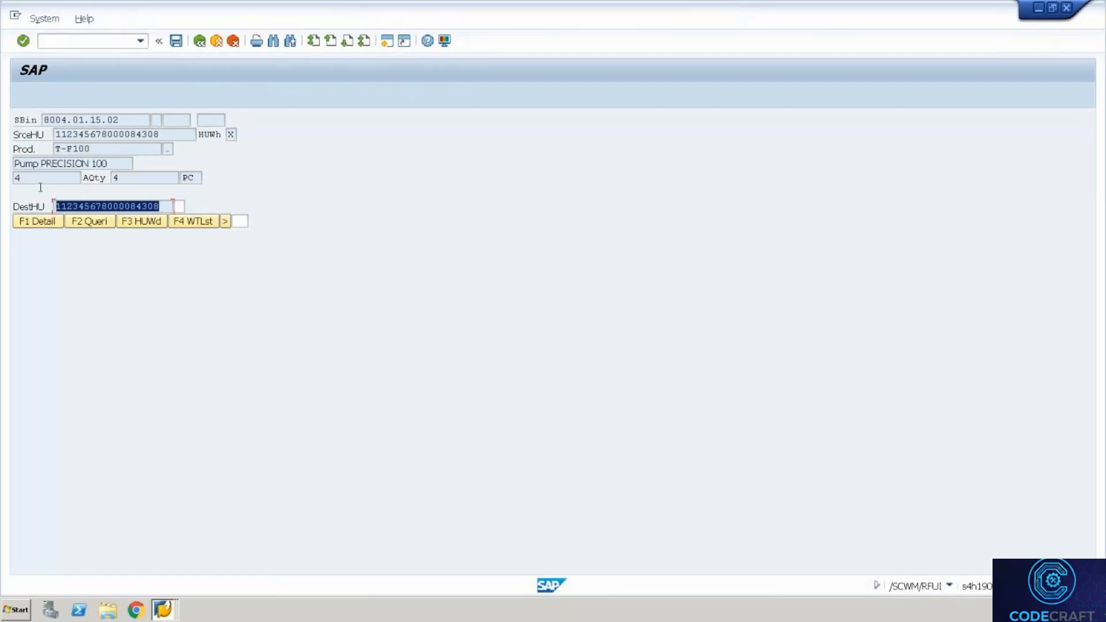
key("Tab")
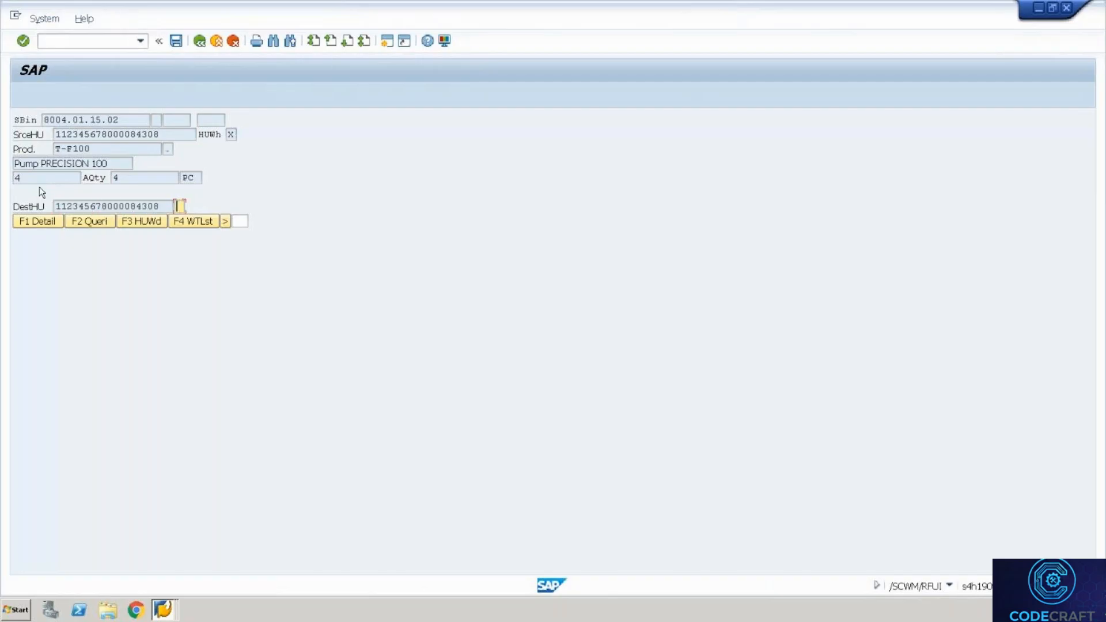
key("Return")
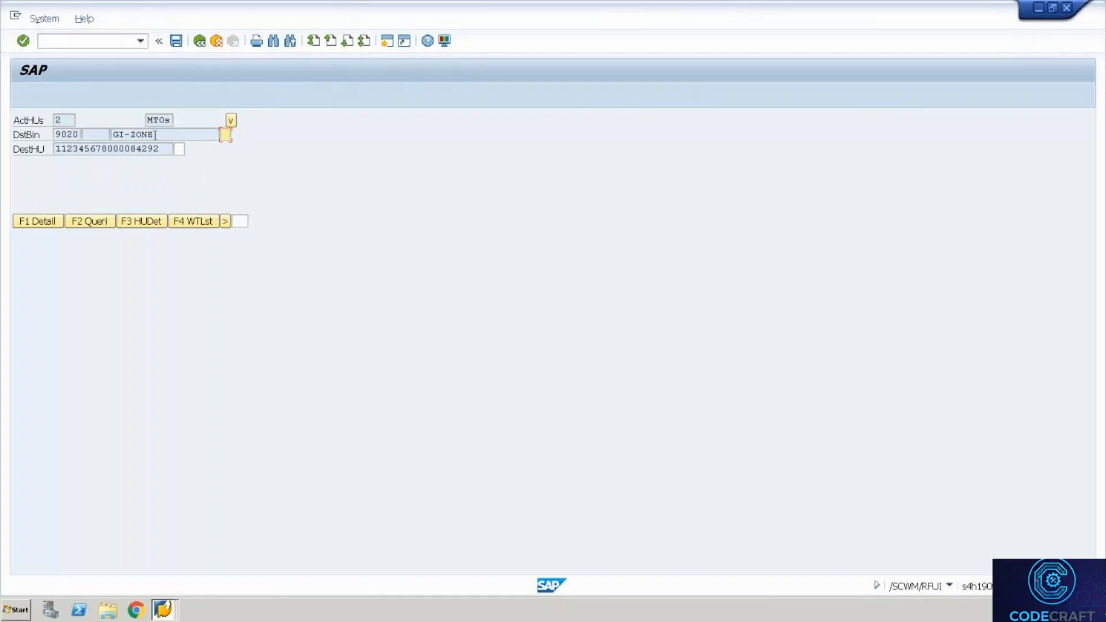
type("gi")
key("Return")
left_click_drag(160, 149, 113, 148)
left_click_drag(54, 125, 39, 133)
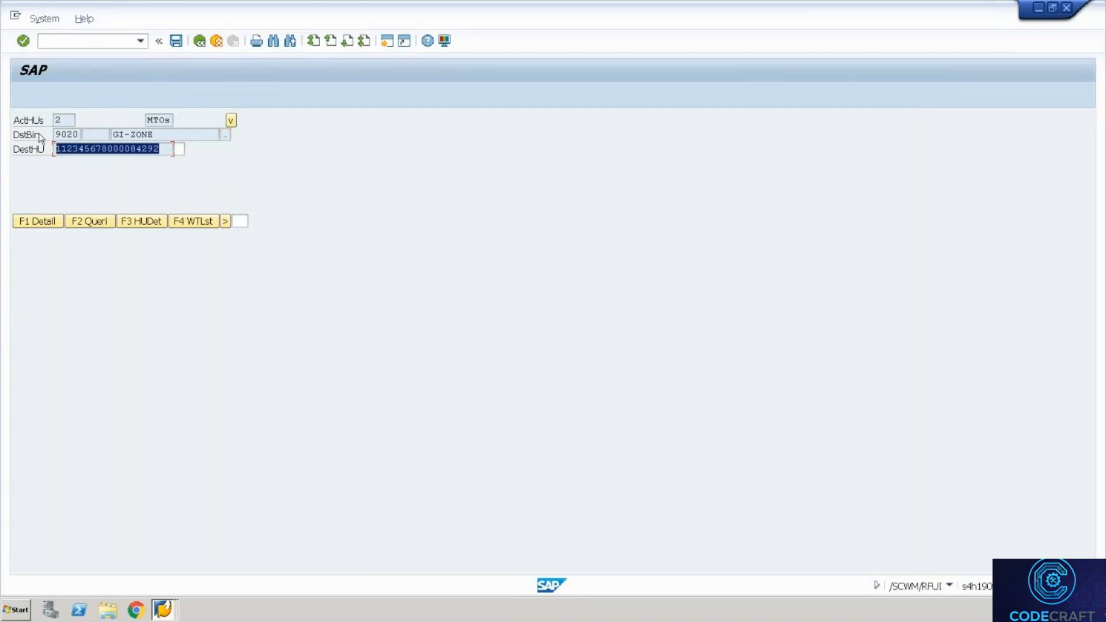
key("ctrl+c")
key("Tab")
key("ctrl+v")
key("Return")
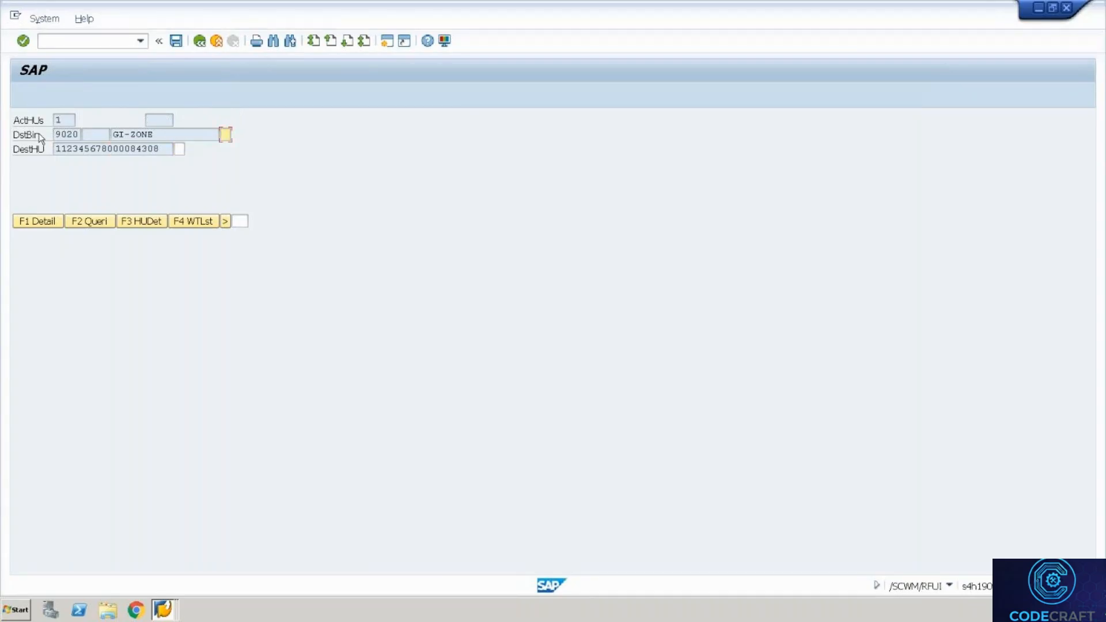
left_click_drag(157, 134, 103, 125)
key("ctrl+c")
key("Tab")
key("ctrl+v")
key("Return")
left_click_drag(161, 151, 32, 144)
key("ctrl+c")
key("Tab")
key("ctrl+v")
key("Return")
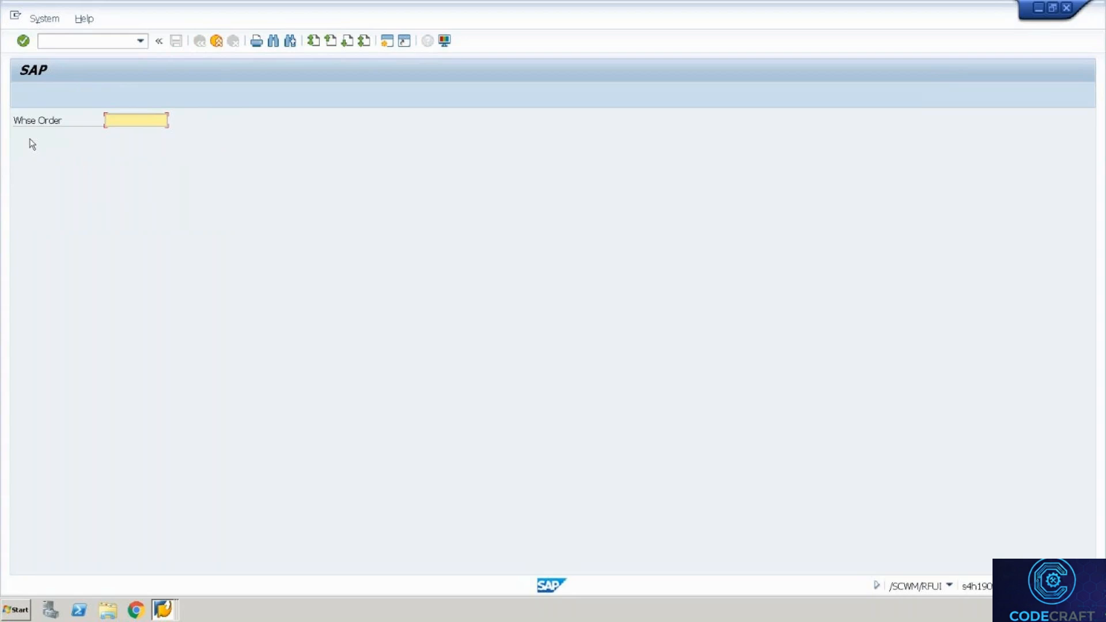
In the warehouse monitor, list the storage bins of storage type 9020 and display the physical stock in GI-ZONE
key("alt+Tab")
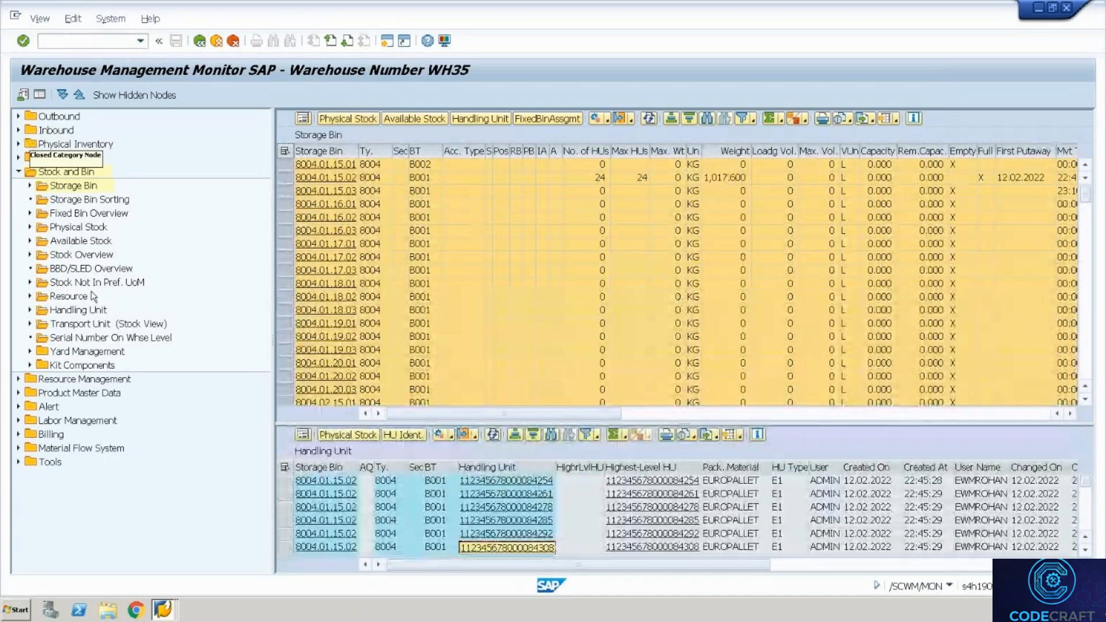
double_click(74, 186)
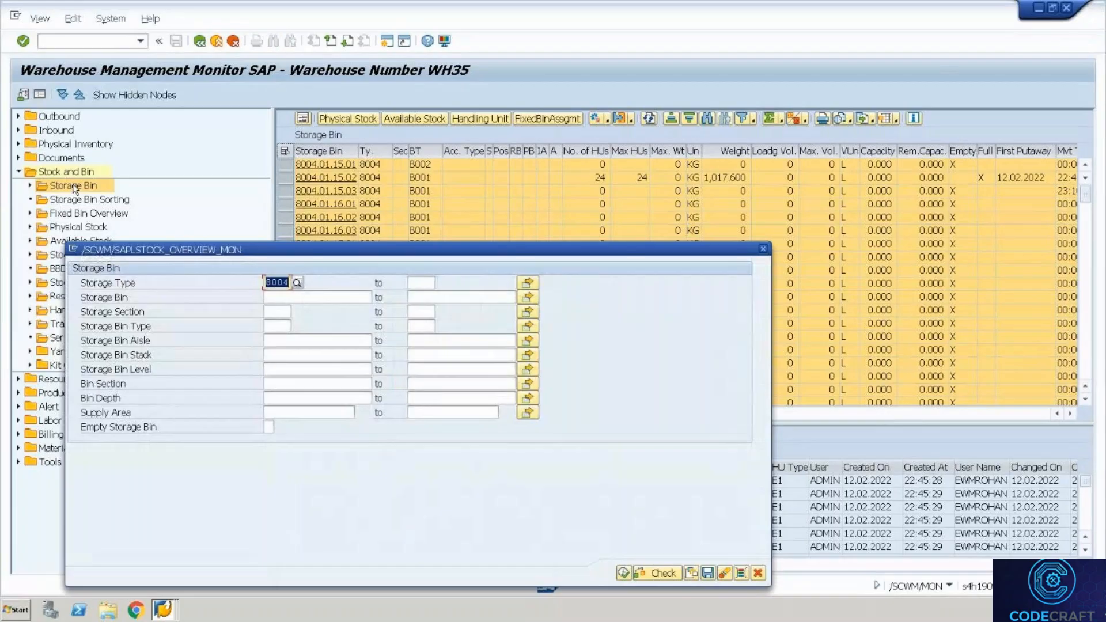
type("9002")
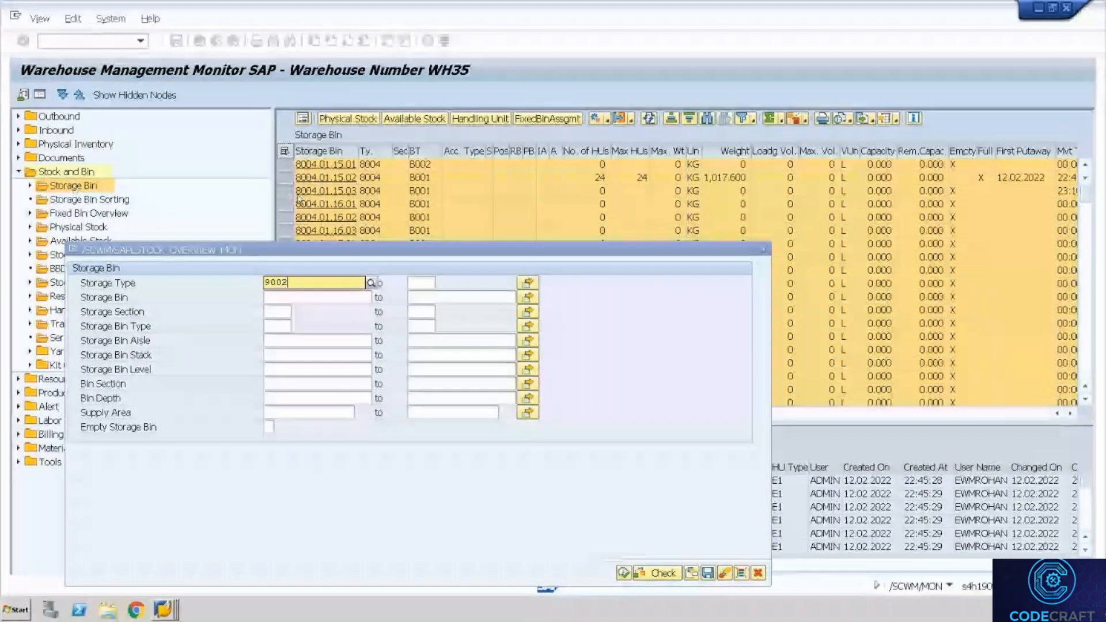
key("BackSpace")
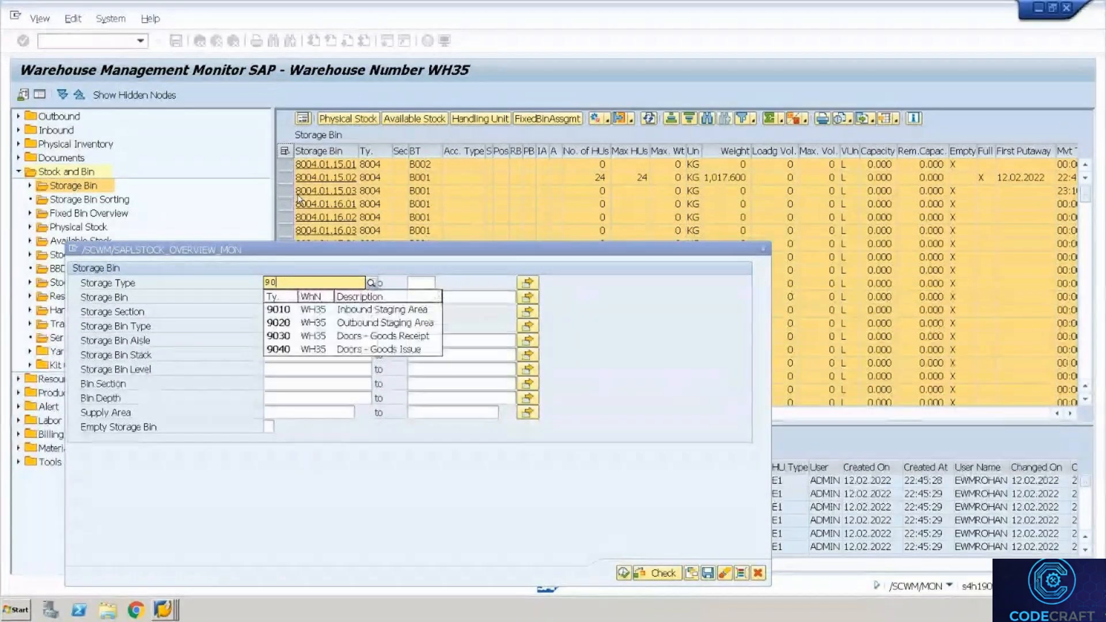
type("20")
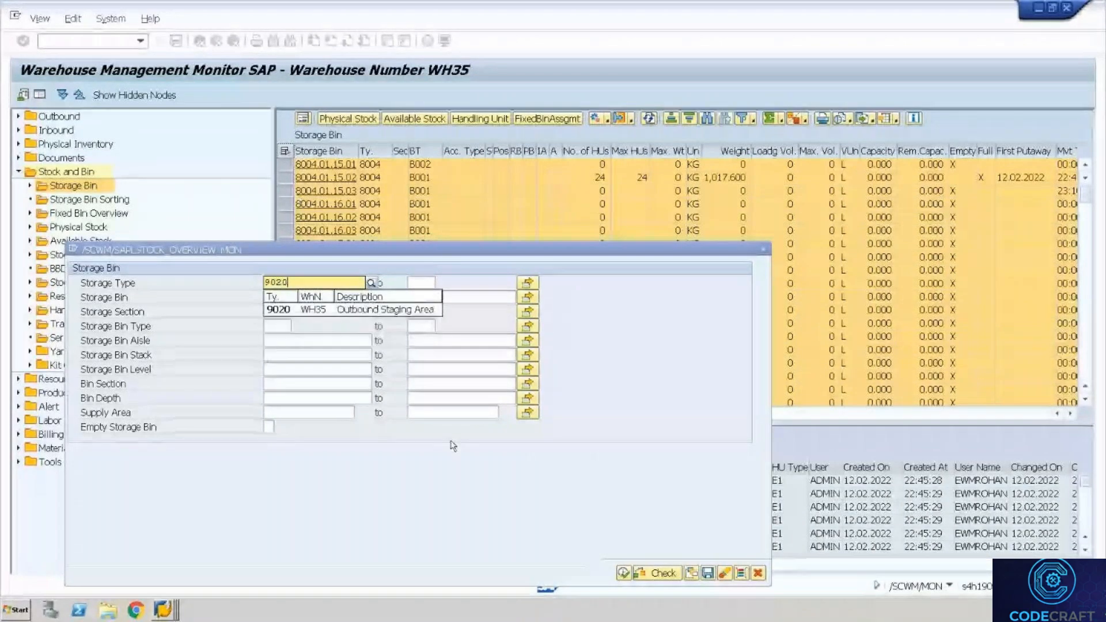
key("Return")
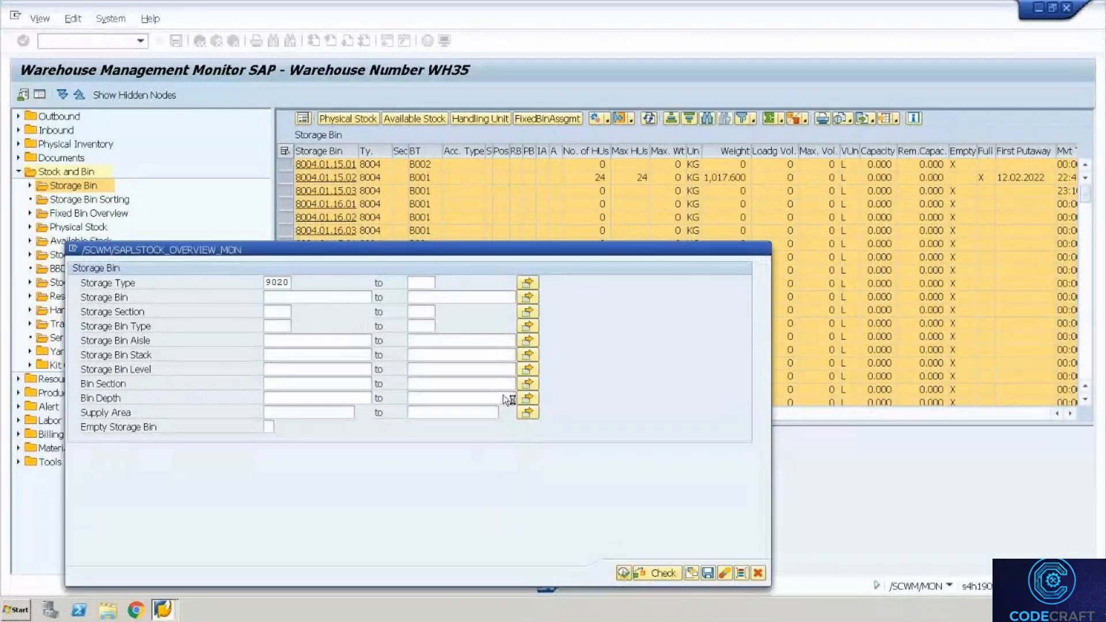
key("F8")
left_click(358, 117)
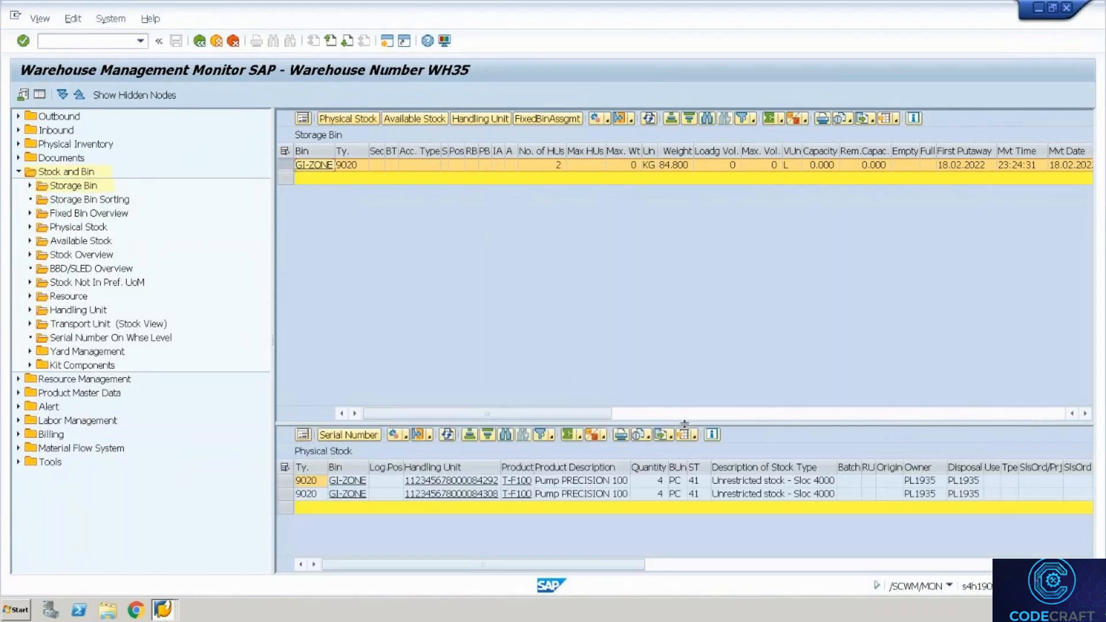
Enlarge the physical stock list and examine the quantity, highest-level HU and reference document columns of the GI-ZONE stock
left_click_drag(685, 424, 684, 247)
left_click(606, 309)
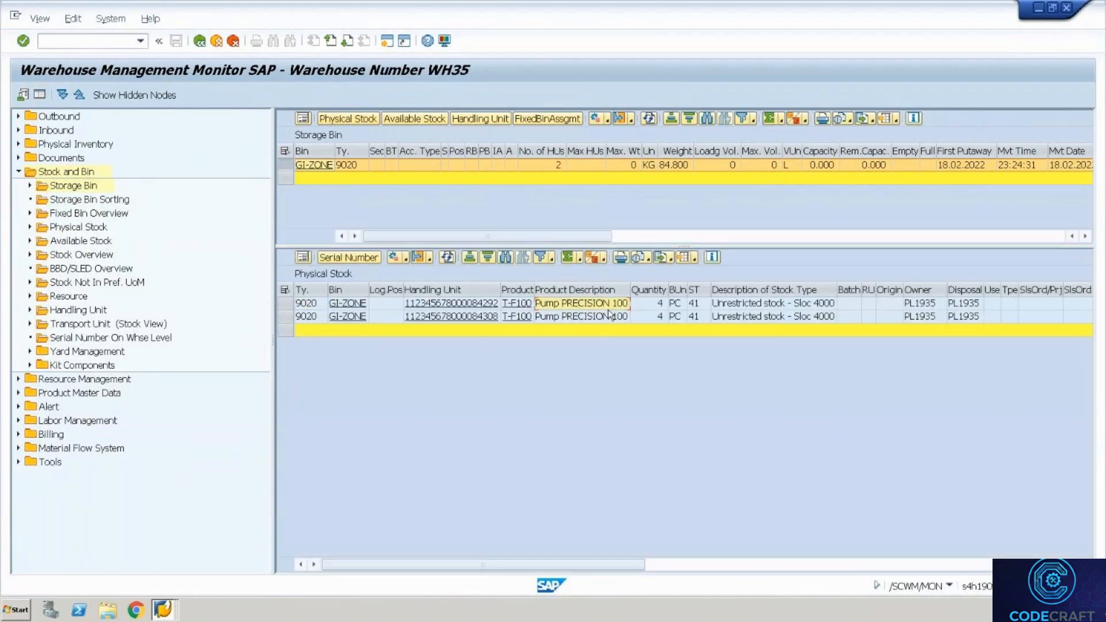
key("Right")
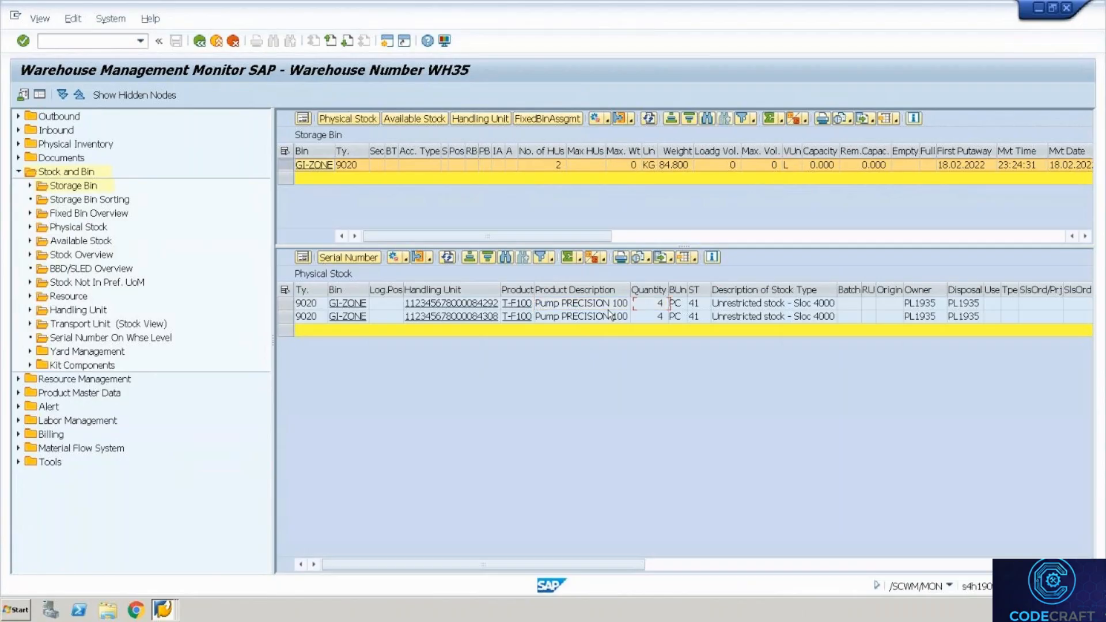
key("Right")
key("Right")
key("Right")
key("Right")
key("Right")
key("Right")
key("Right")
key("Right")
key("Right")
key("Right")
key("Right")
key("Right")
key("Right")
key("Right")
key("Right")
key("Right")
key("Right")
key("Right")
key("Right")
key("Right")
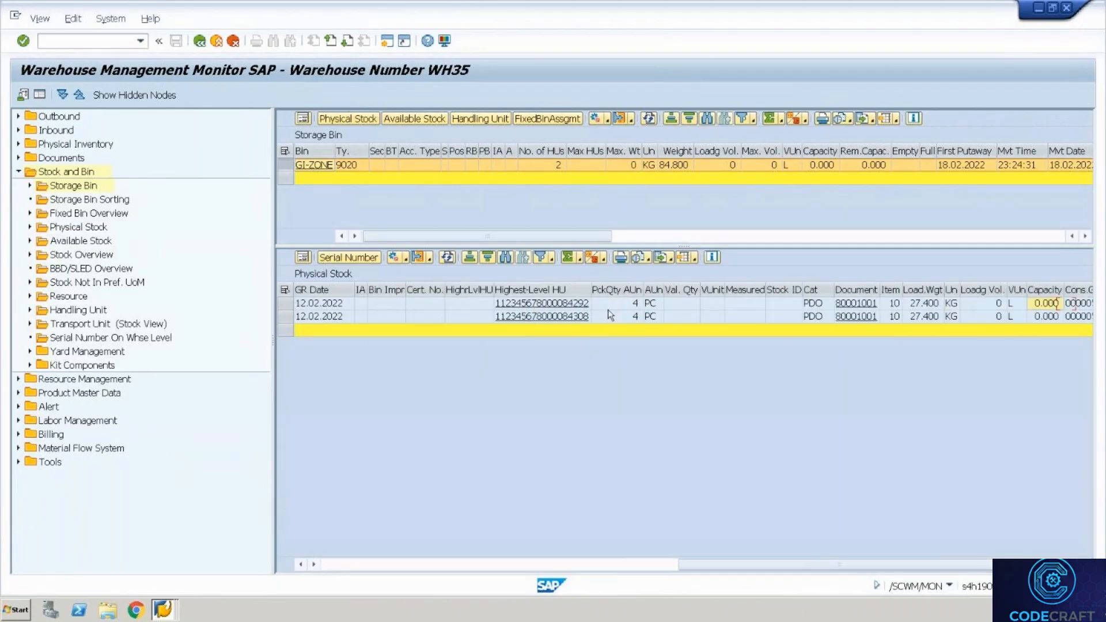
left_click(609, 310)
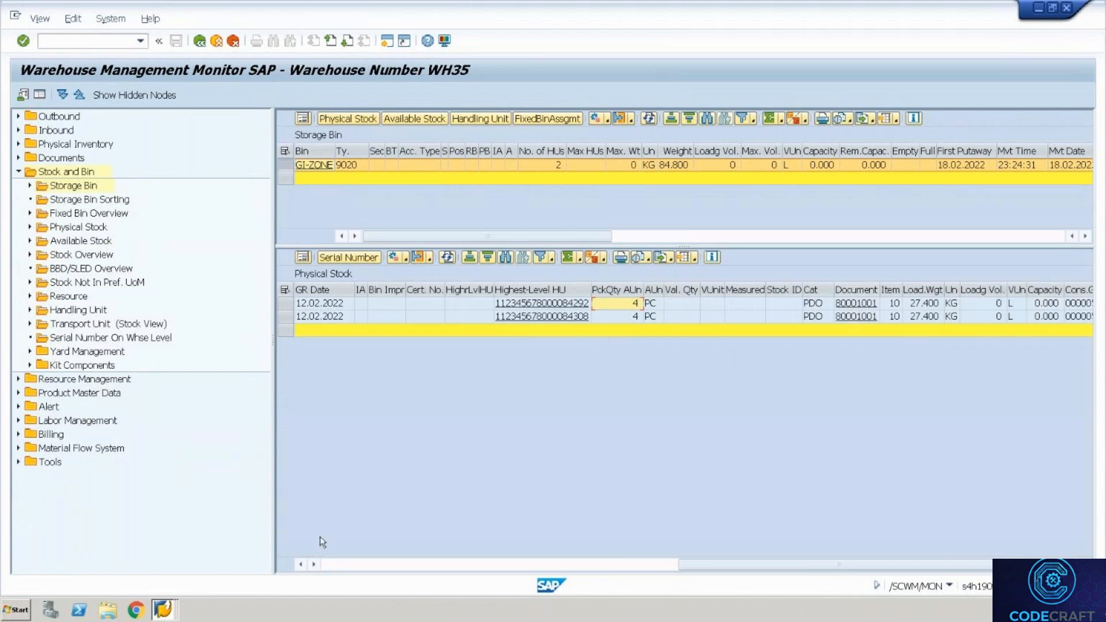
left_click(337, 563)
left_click(336, 563)
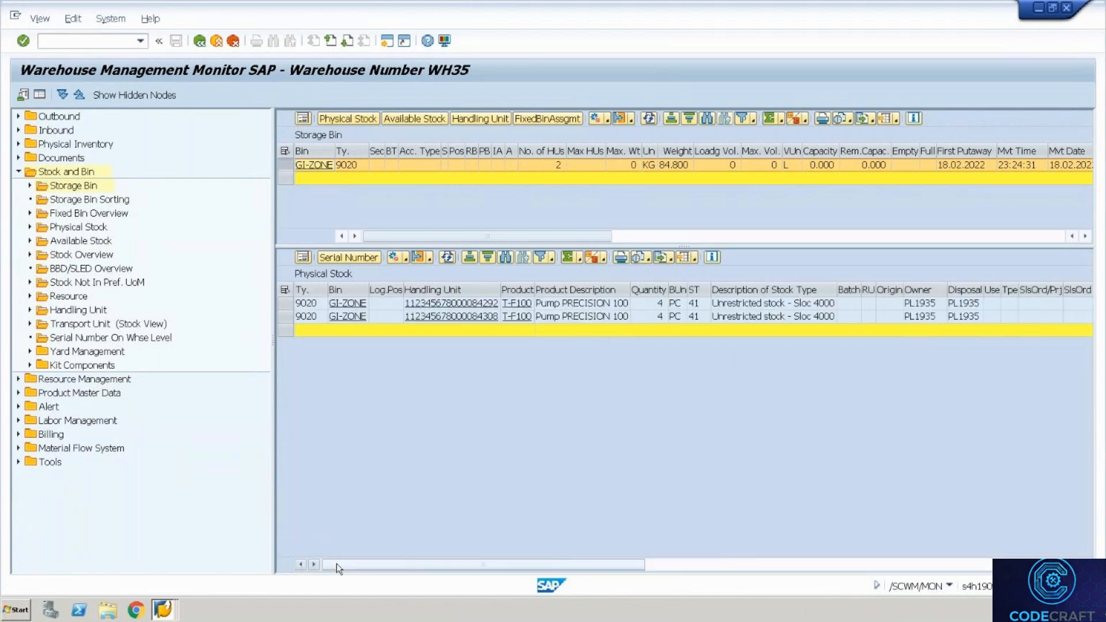
Return from the warehouse task confirmation to the outbound delivery order and reload the order
key("alt+Tab")
key("alt+Tab")
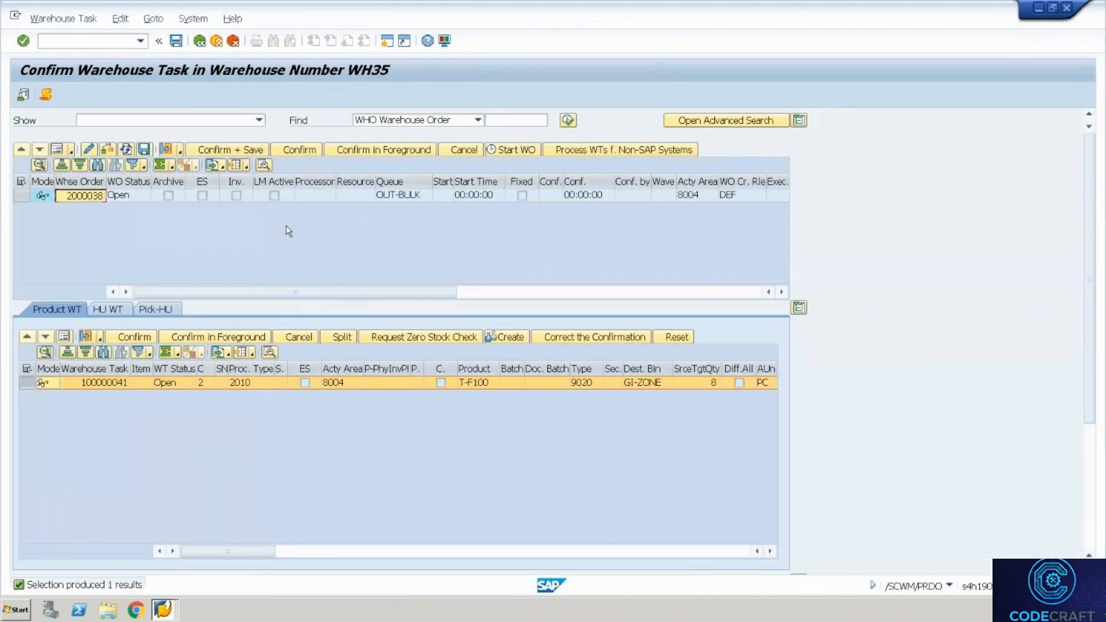
left_click(200, 42)
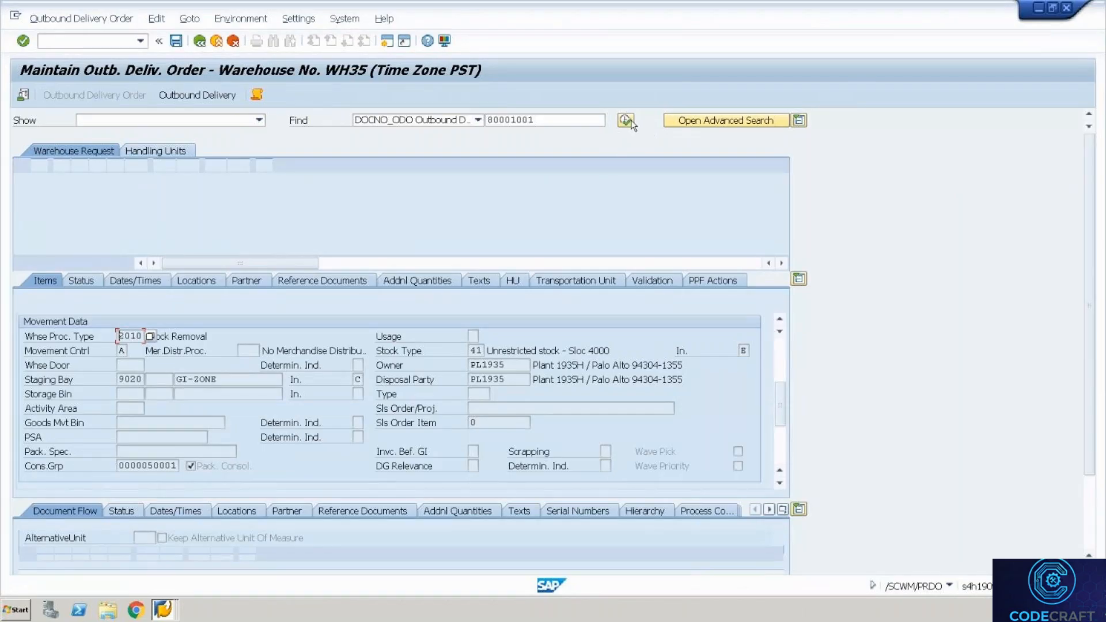
left_click(627, 120)
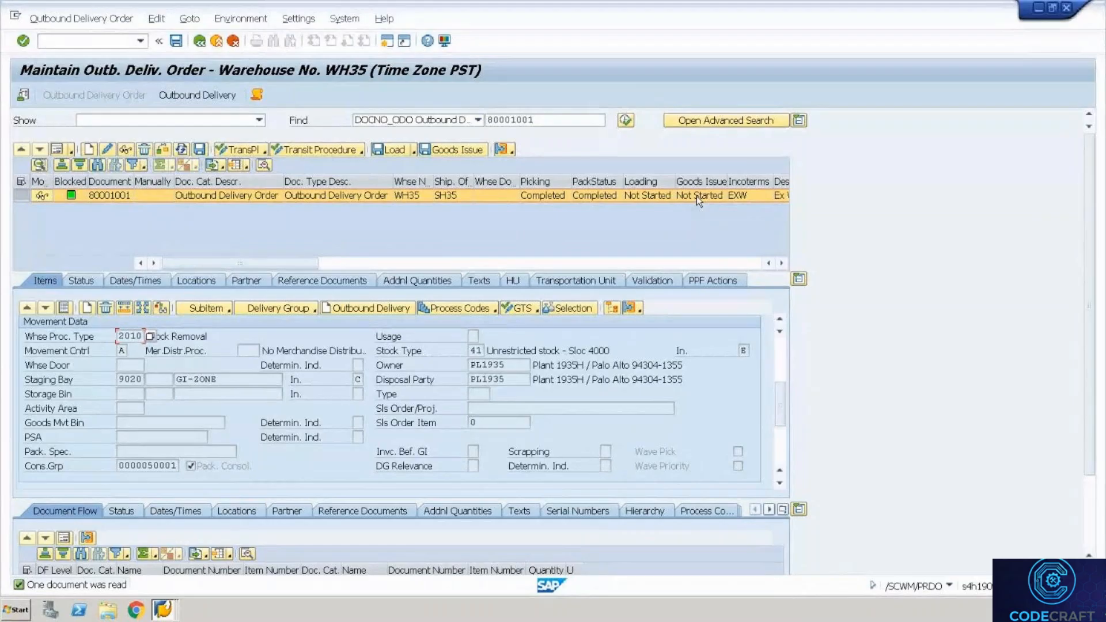
left_click(511, 280)
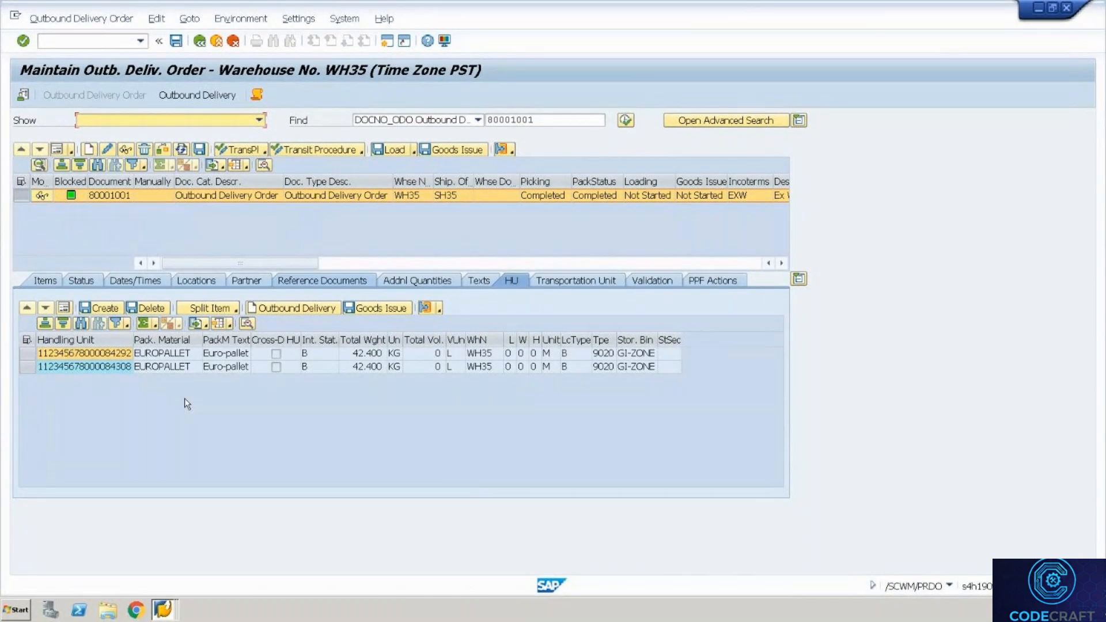
left_click(113, 354)
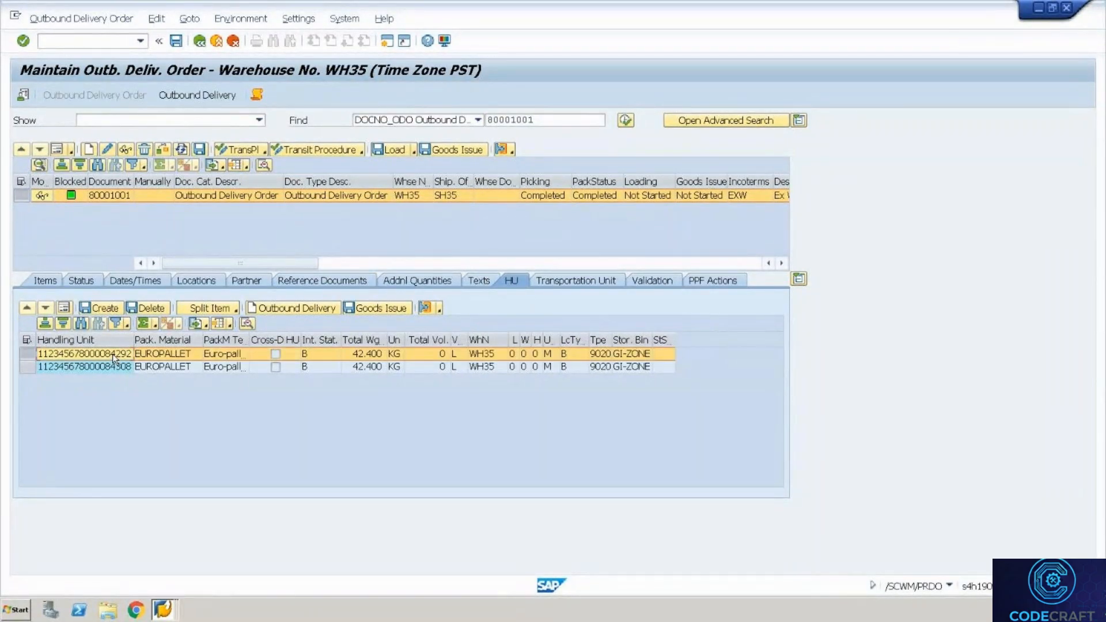
left_click(295, 310)
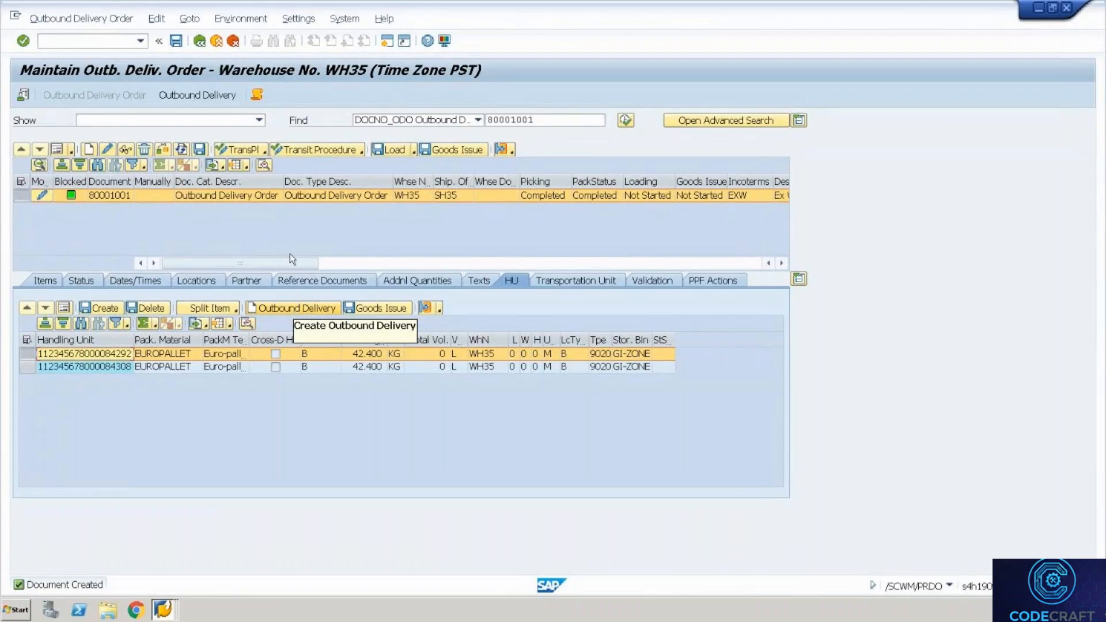
Open the outbound delivery created from the order and post its goods issue
left_click(215, 95)
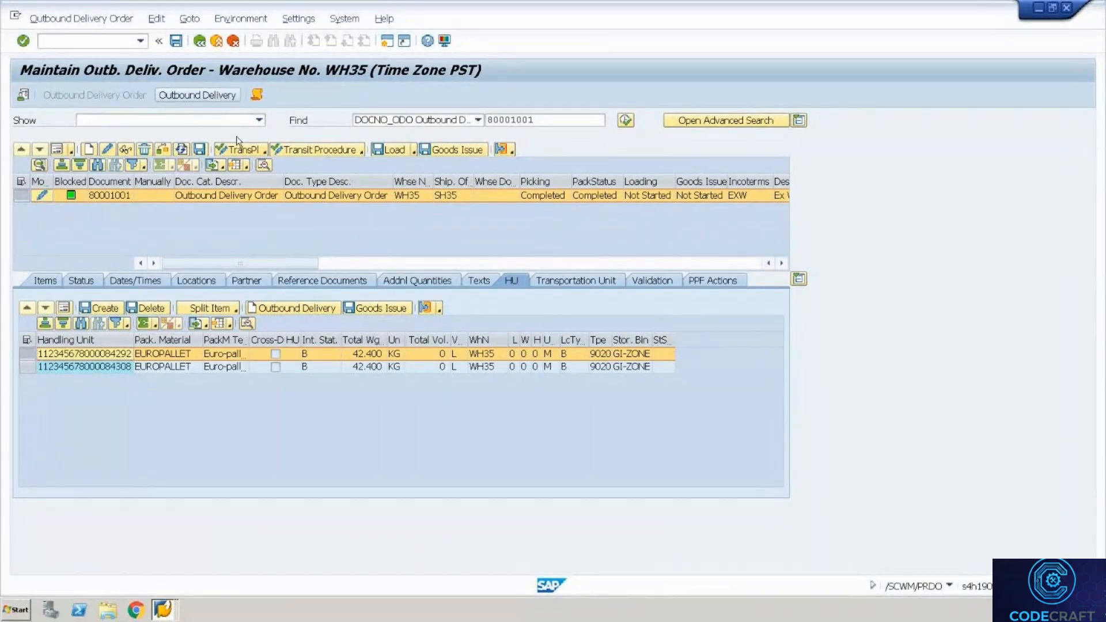
left_click(244, 270)
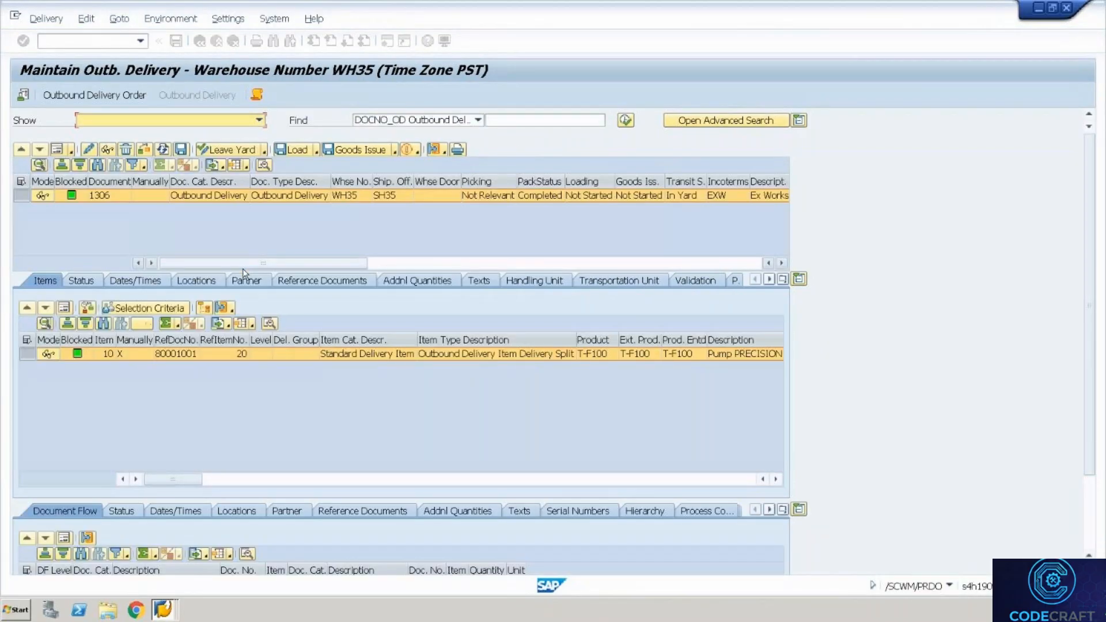
left_click(356, 150)
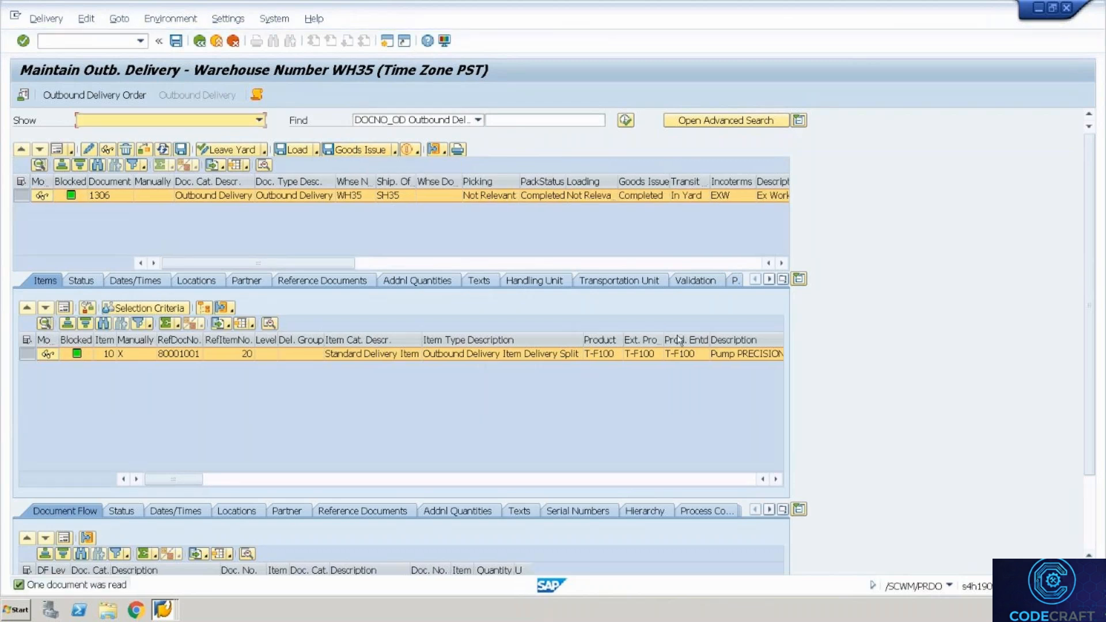
Check the outbound delivery's handling unit and compare both handling units' status in the outbound delivery order
left_click(550, 281)
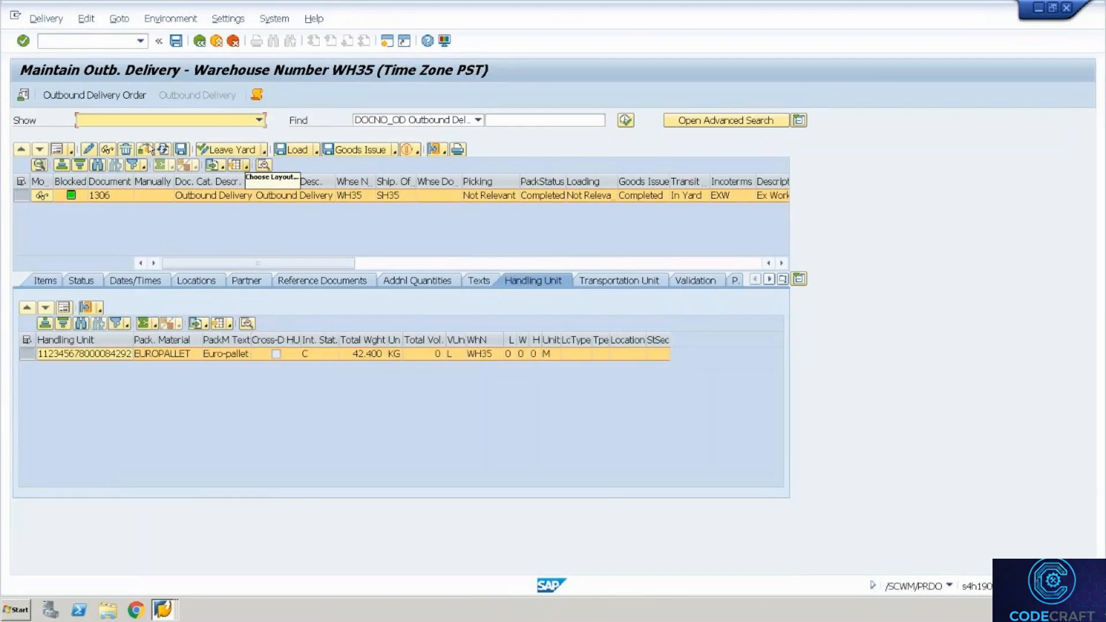
left_click(117, 97)
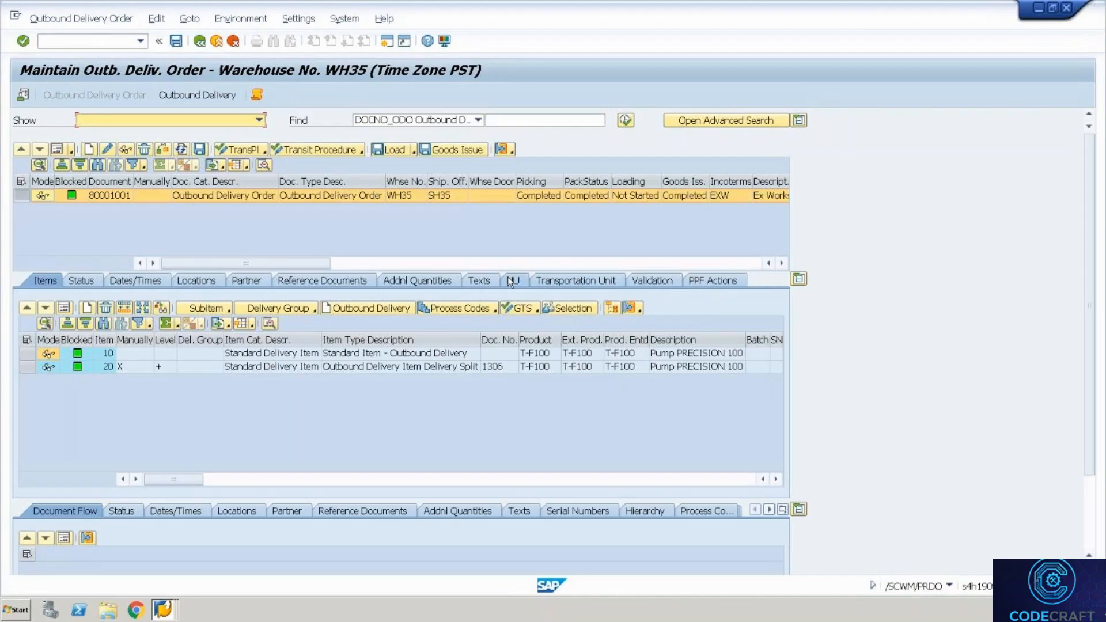
left_click(298, 350)
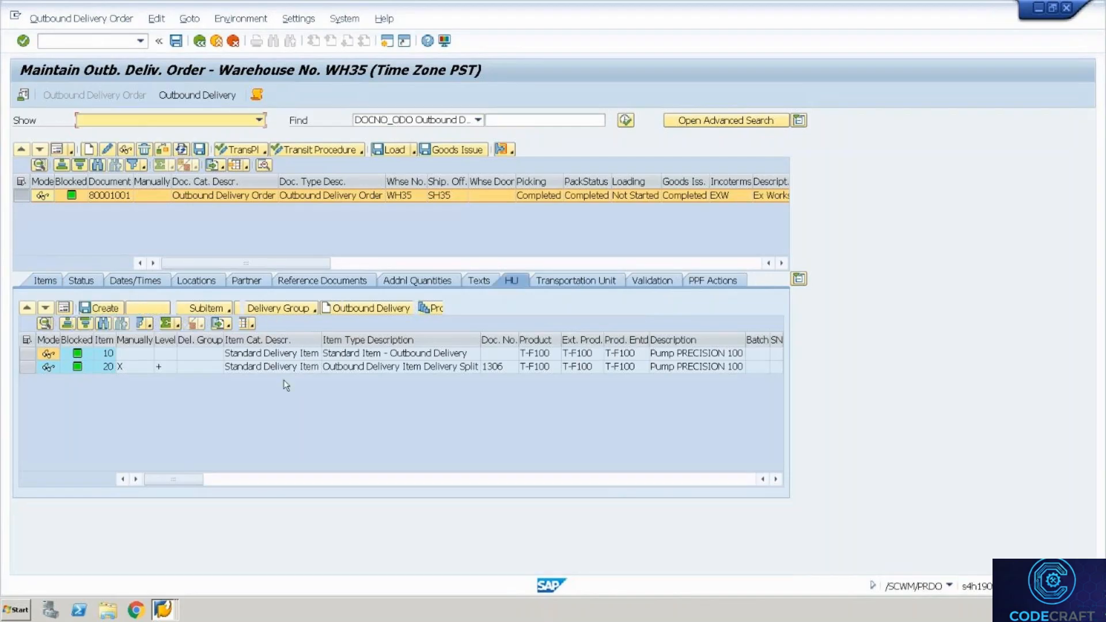
left_click(230, 357)
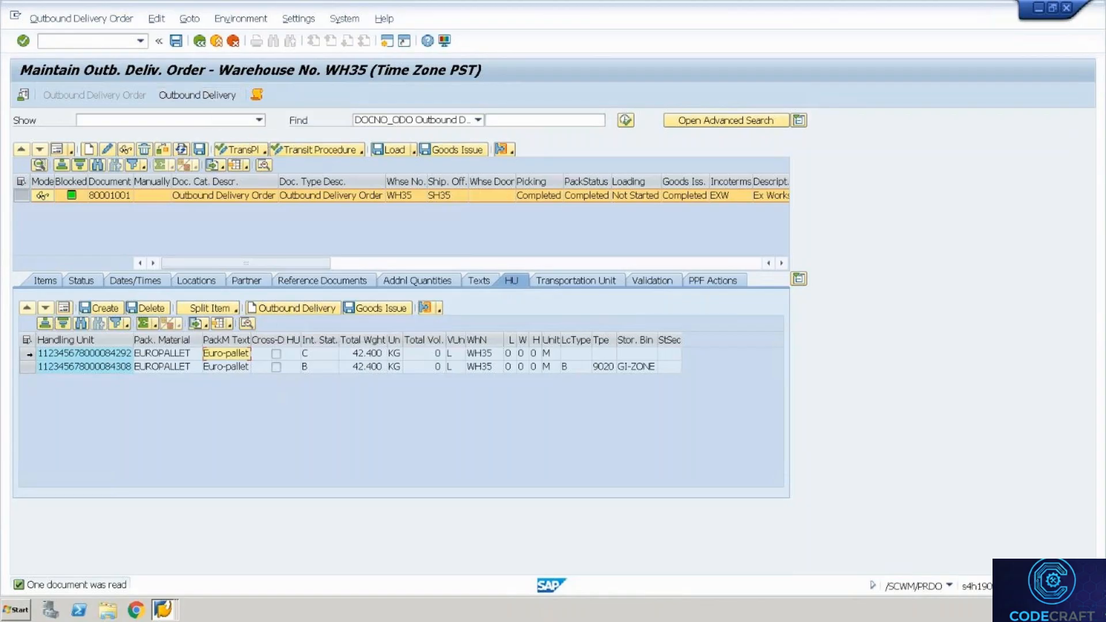
left_click(28, 352)
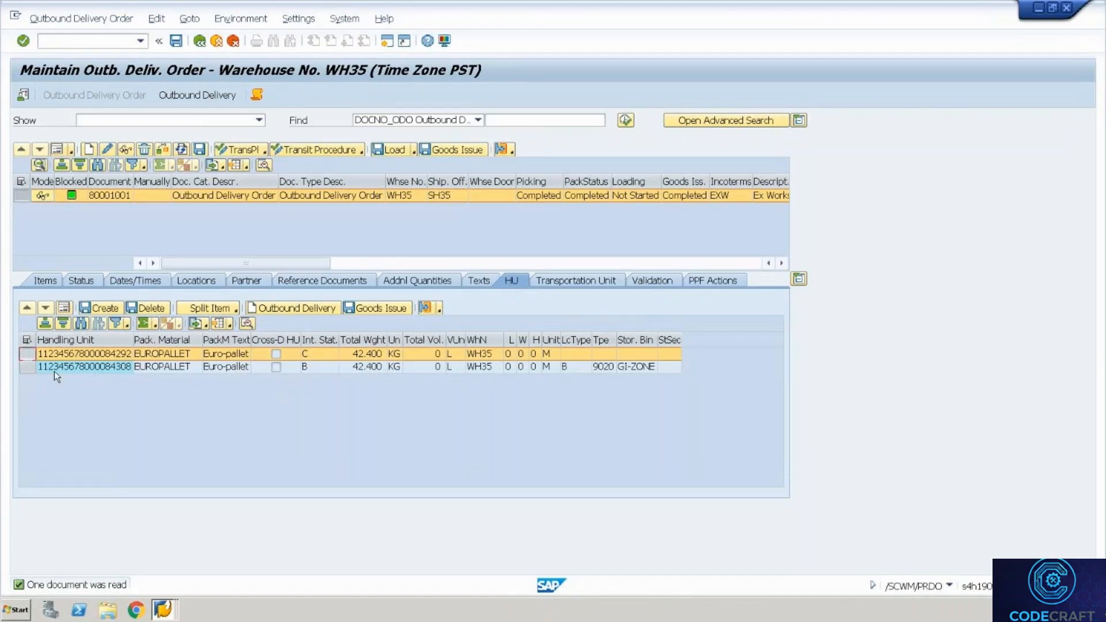
left_click(115, 196)
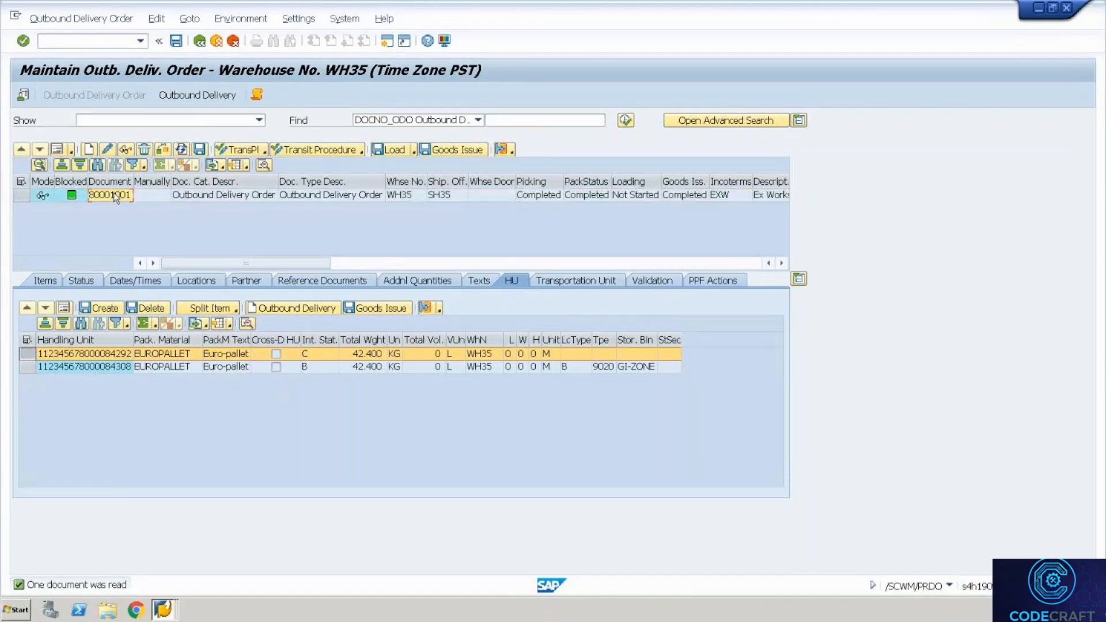
Switch to the ERP delivery display, reload the outbound delivery and check its goods movement data
key("alt+Tab")
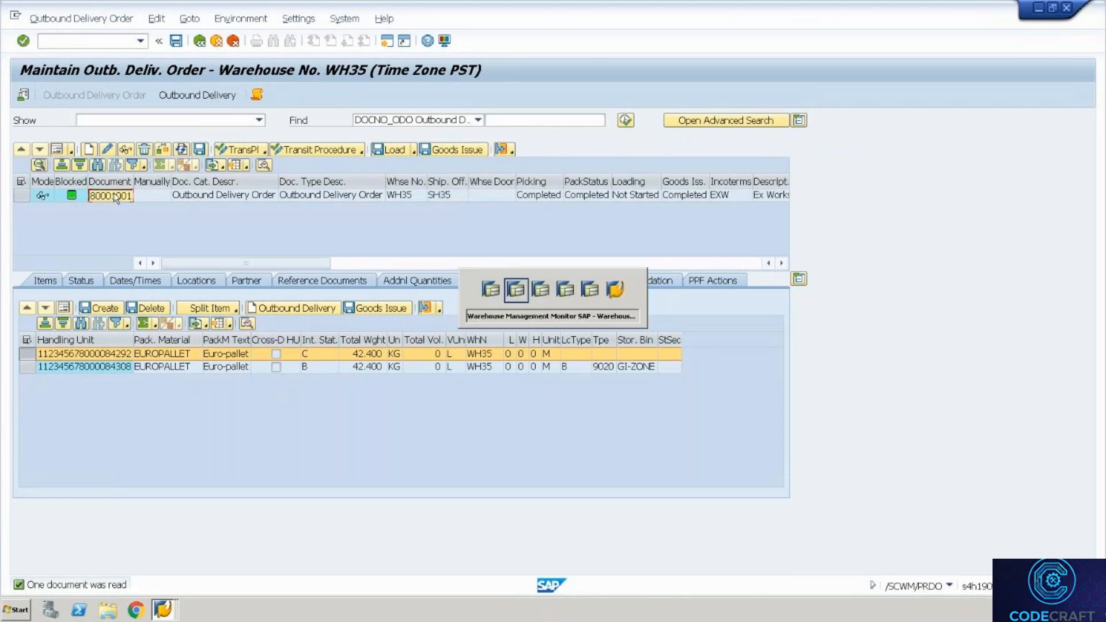
key("alt+Tab")
key("alt+Tab")
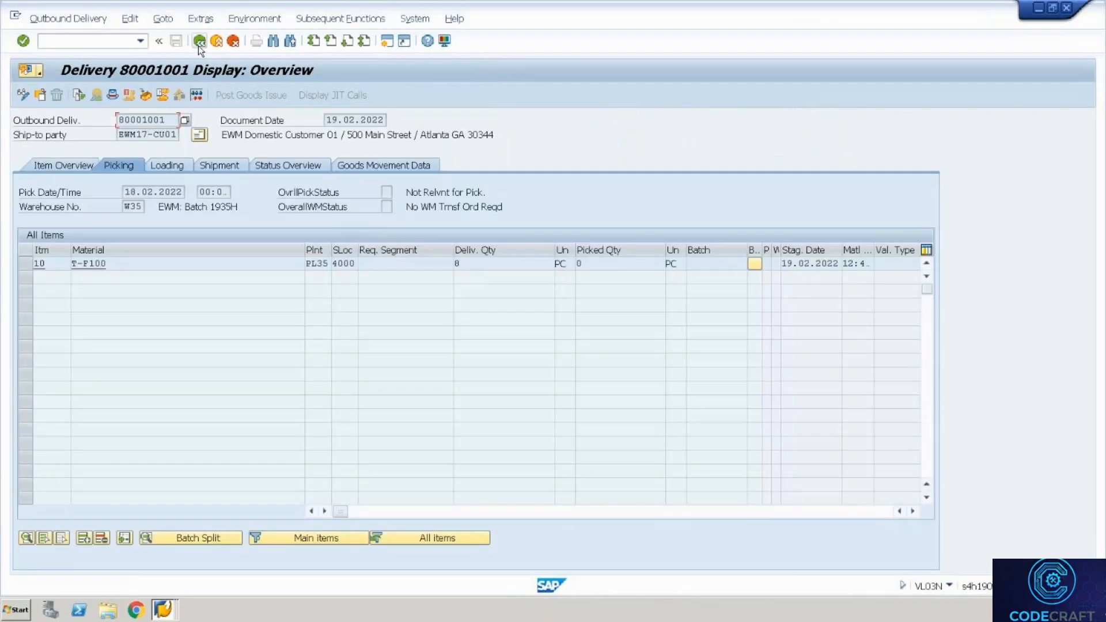
left_click(199, 43)
key("Return")
left_click(412, 169)
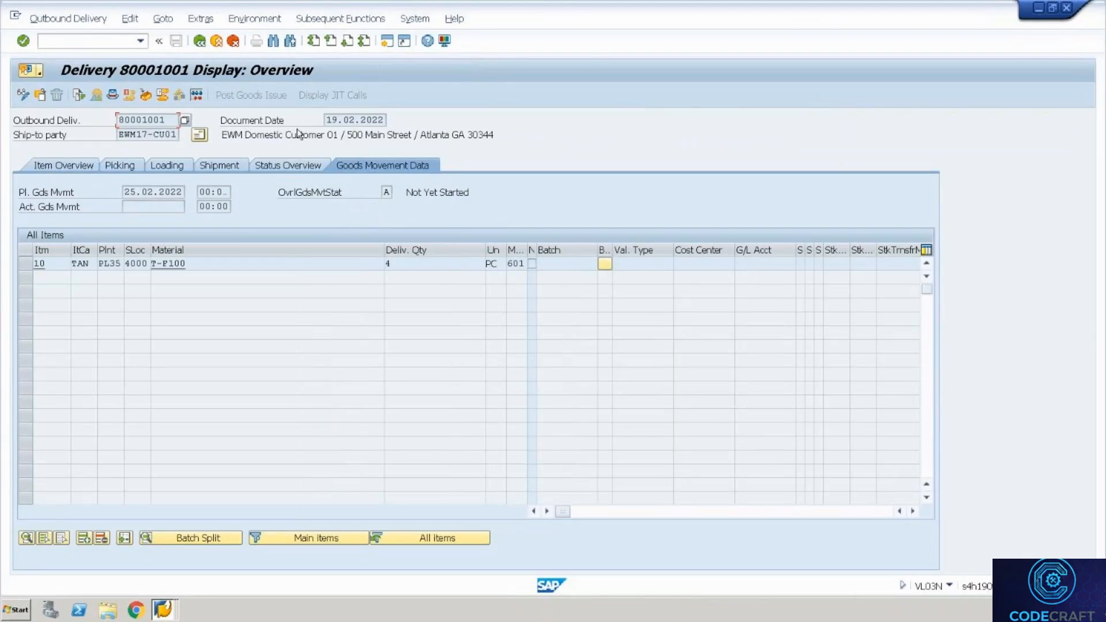
Open the delivery's document flow and display its preceding standard order
left_click(79, 95)
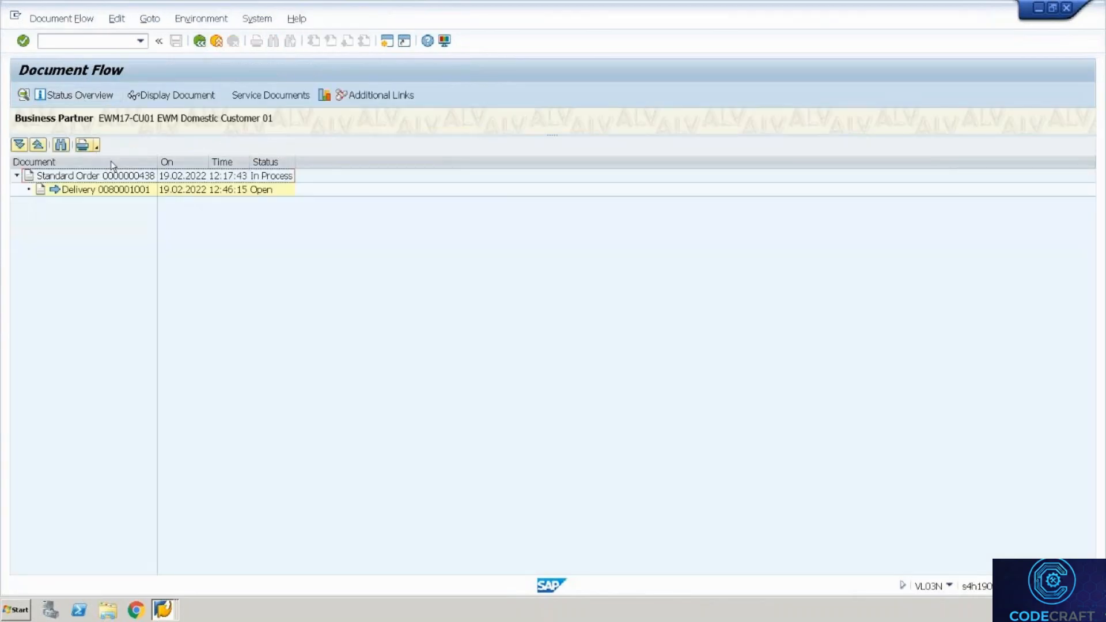
left_click(115, 176)
left_click(203, 97)
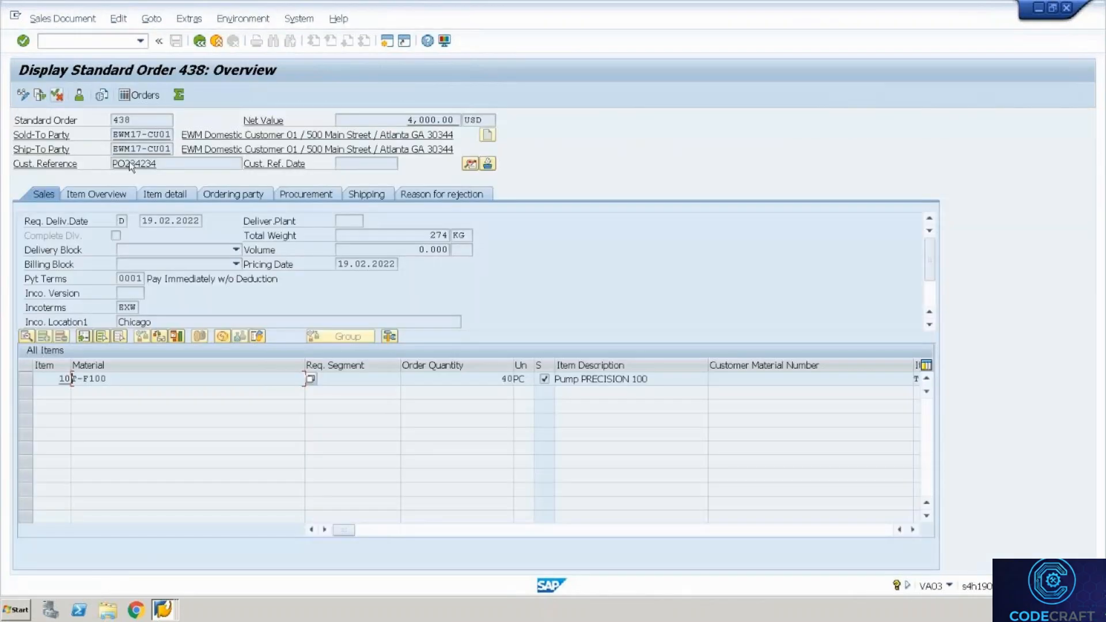
Open the standard order's document flow, display the delivery split off by the first goods issue, and check its goods movement data
left_click(40, 95)
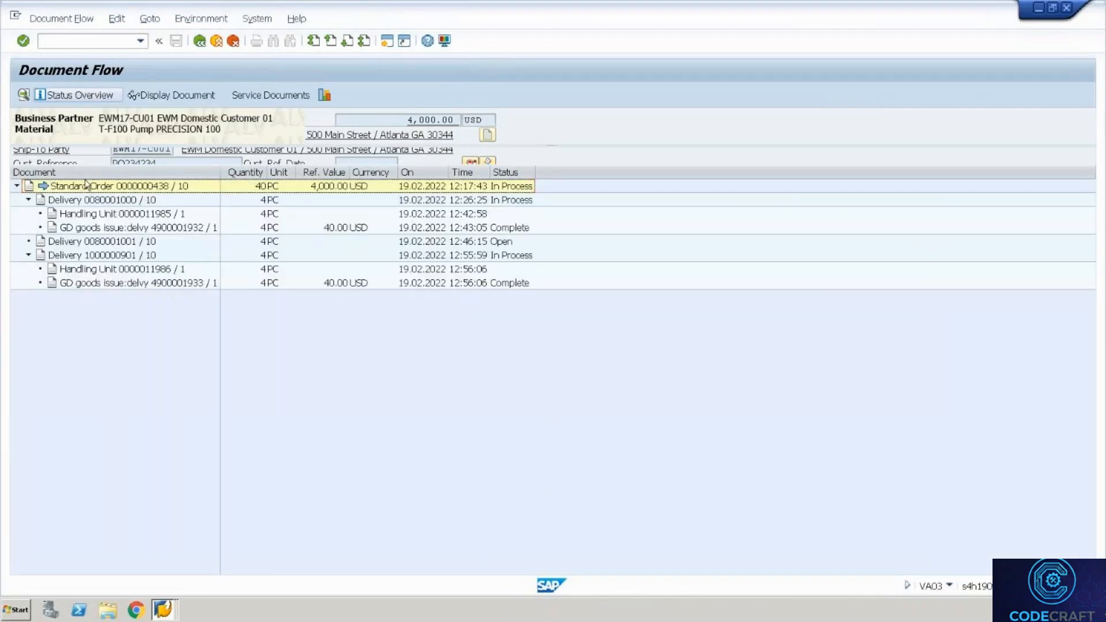
left_click(114, 257)
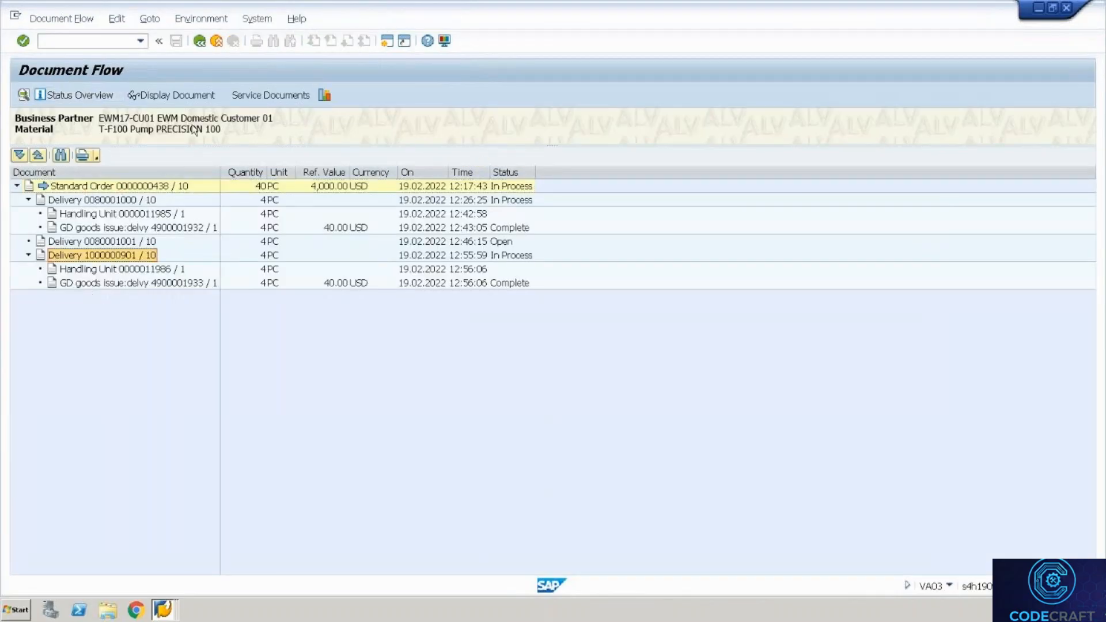
left_click(176, 98)
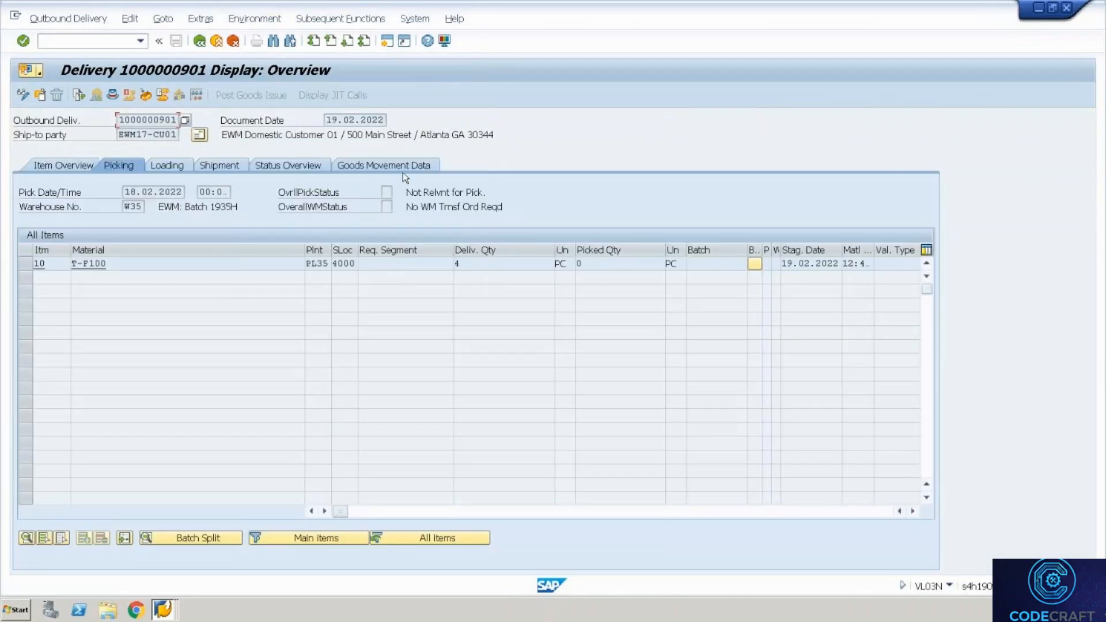
left_click(407, 167)
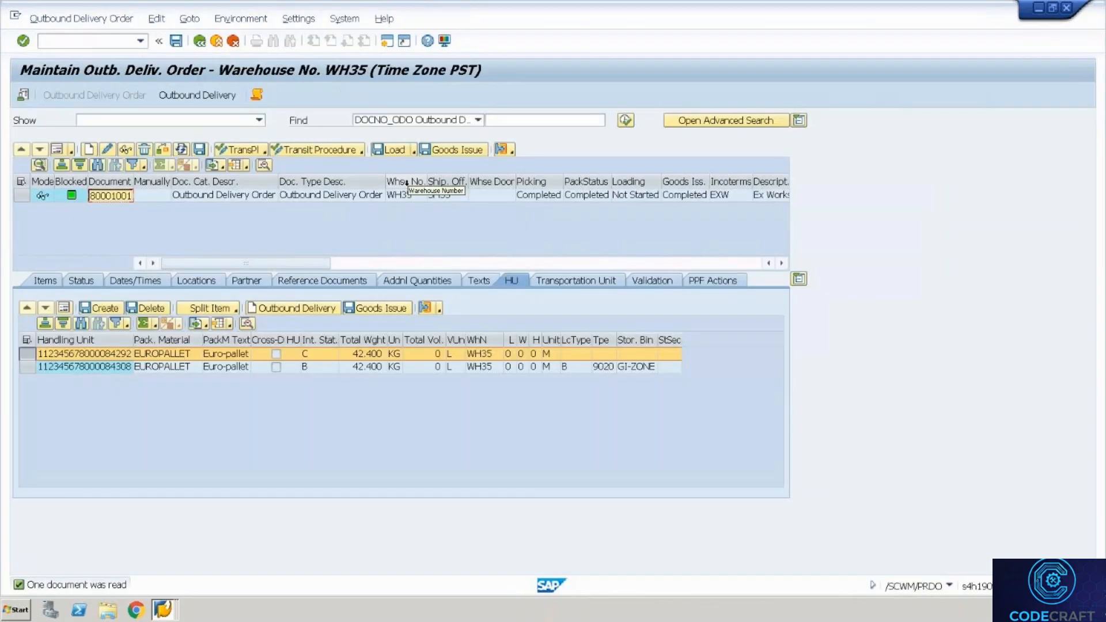
Switch to the EWM outbound delivery order and post goods issue for the remaining handling unit in GI-ZONE
left_click(27, 367)
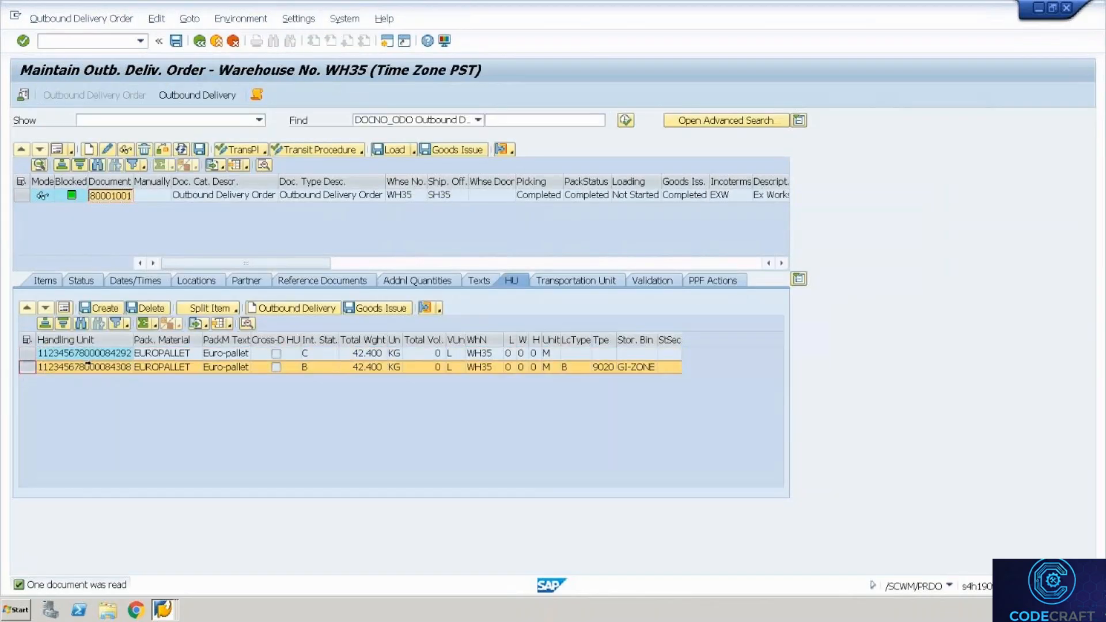
left_click(389, 310)
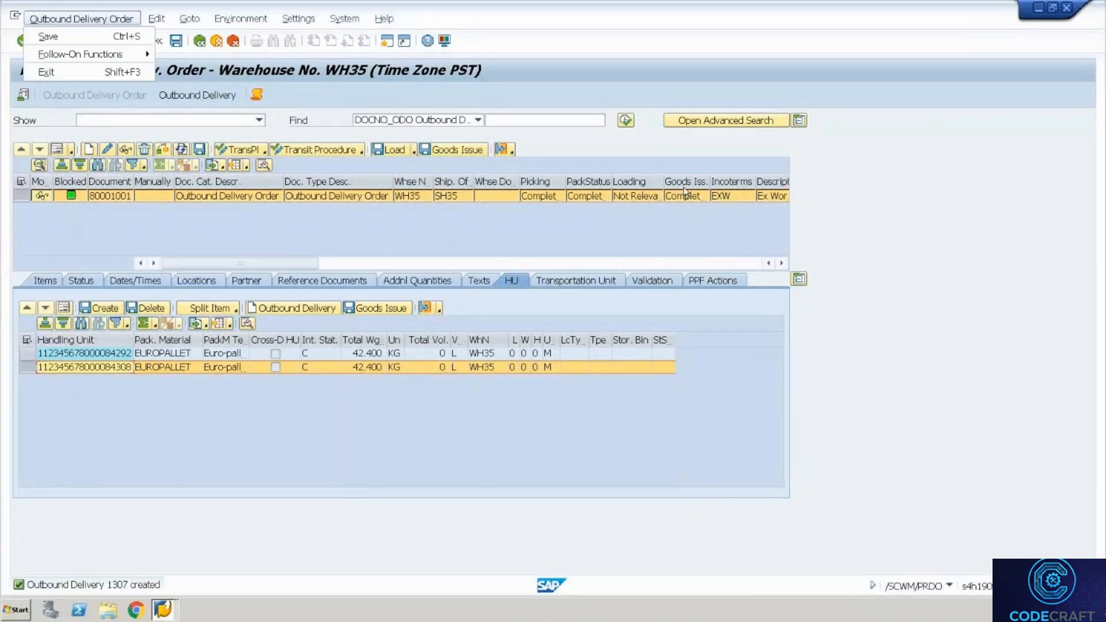
Switch back to ERP, reload the standard order through transaction VA03, and open its document flow
key("alt+Tab")
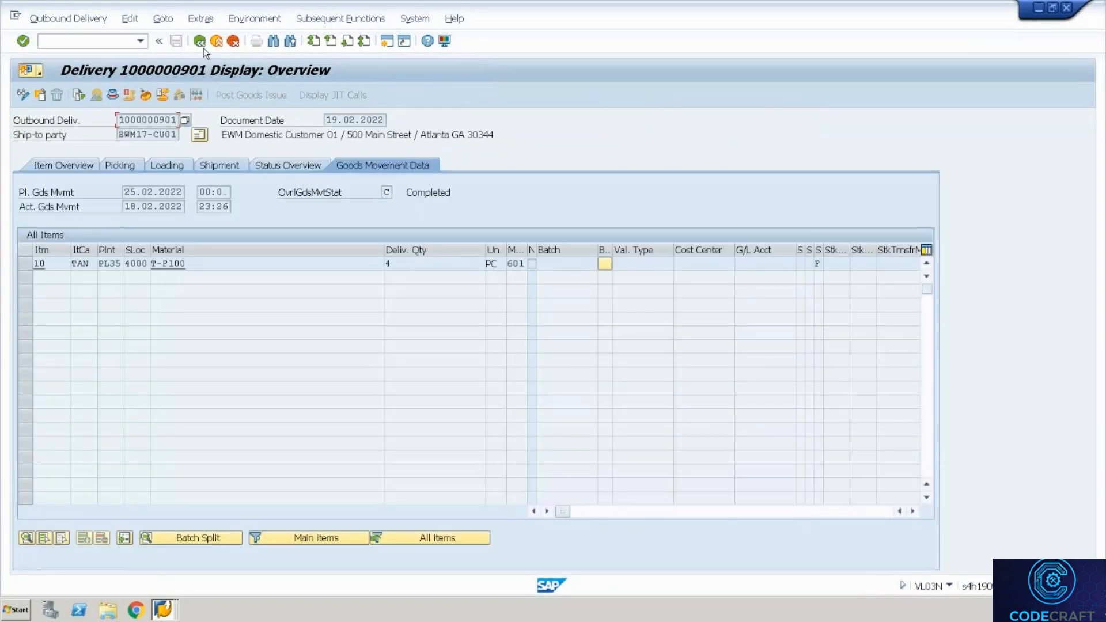
left_click(202, 45)
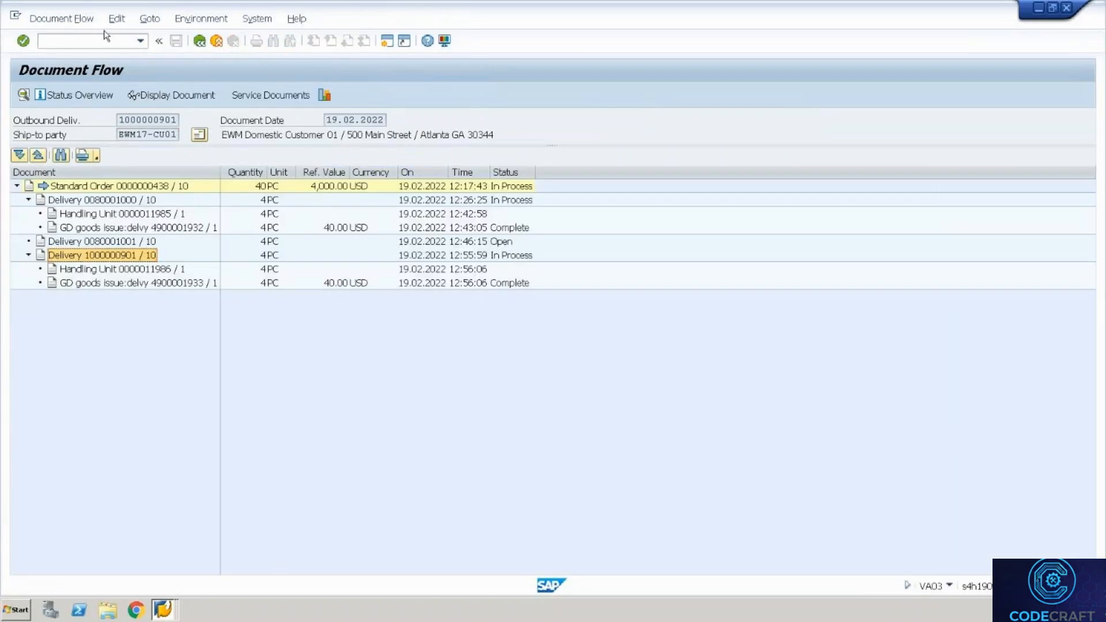
type("/n")
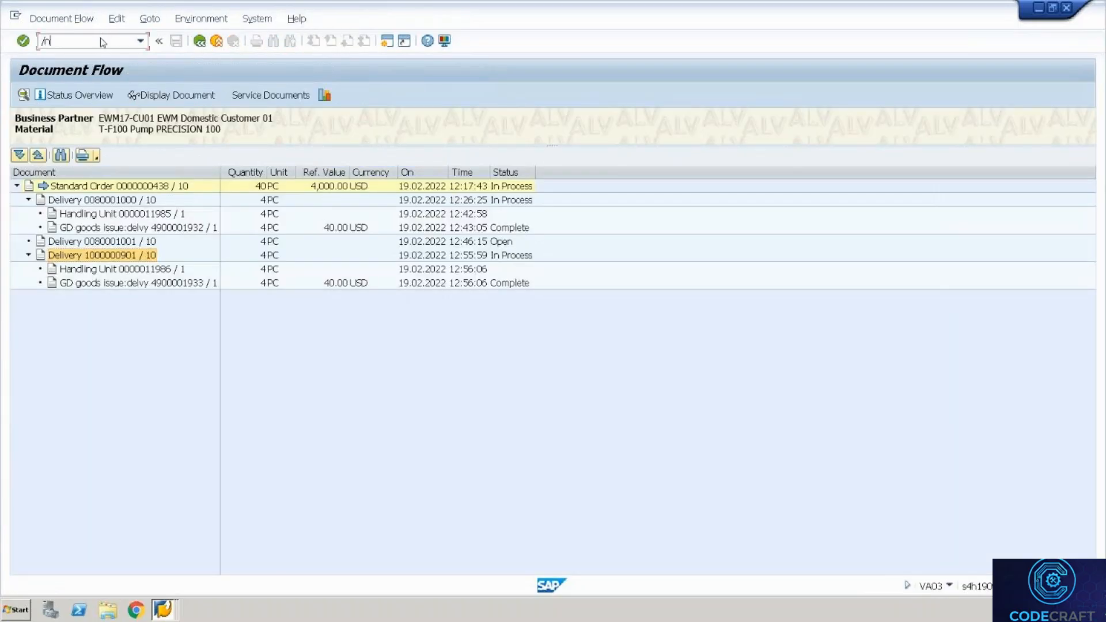
type("va03")
key("Return")
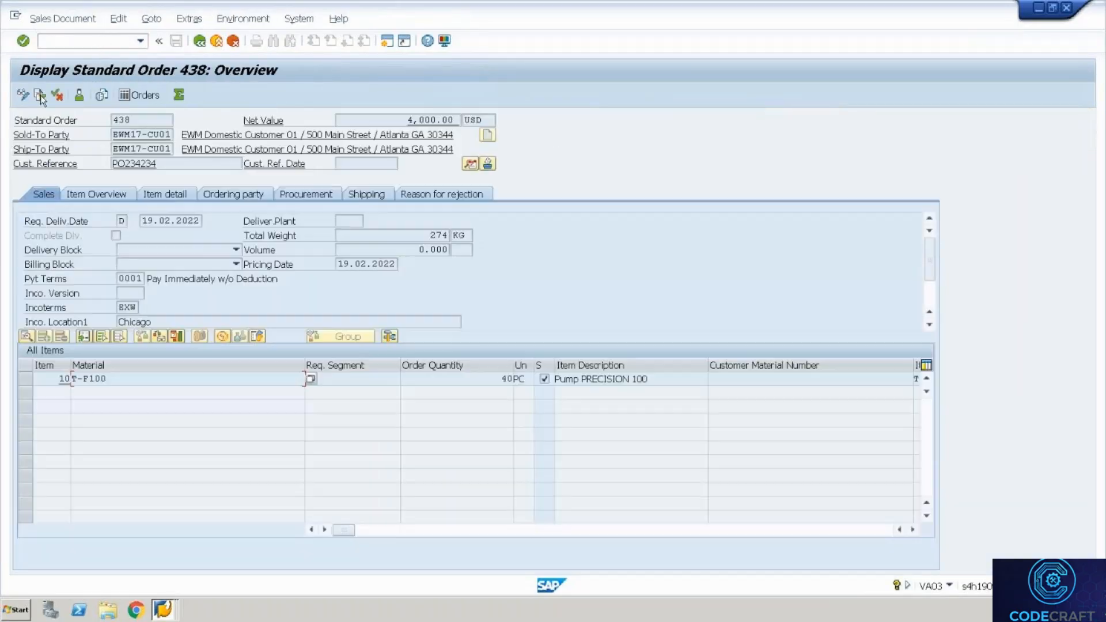
left_click(40, 95)
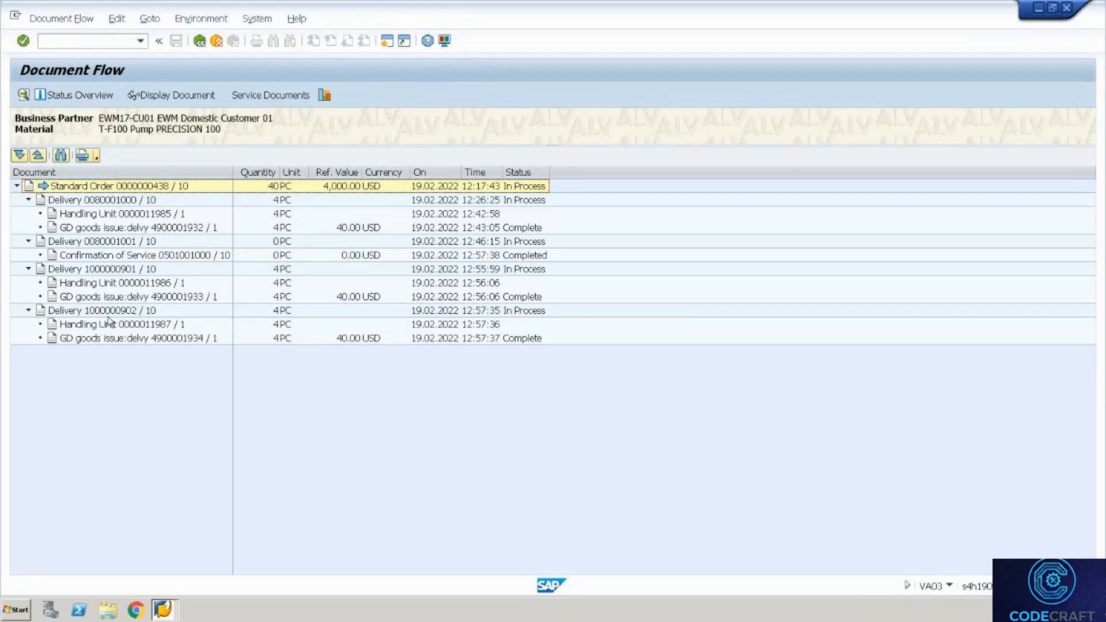
Display the newest delivery in the document flow and check its goods movement data
left_click(104, 311)
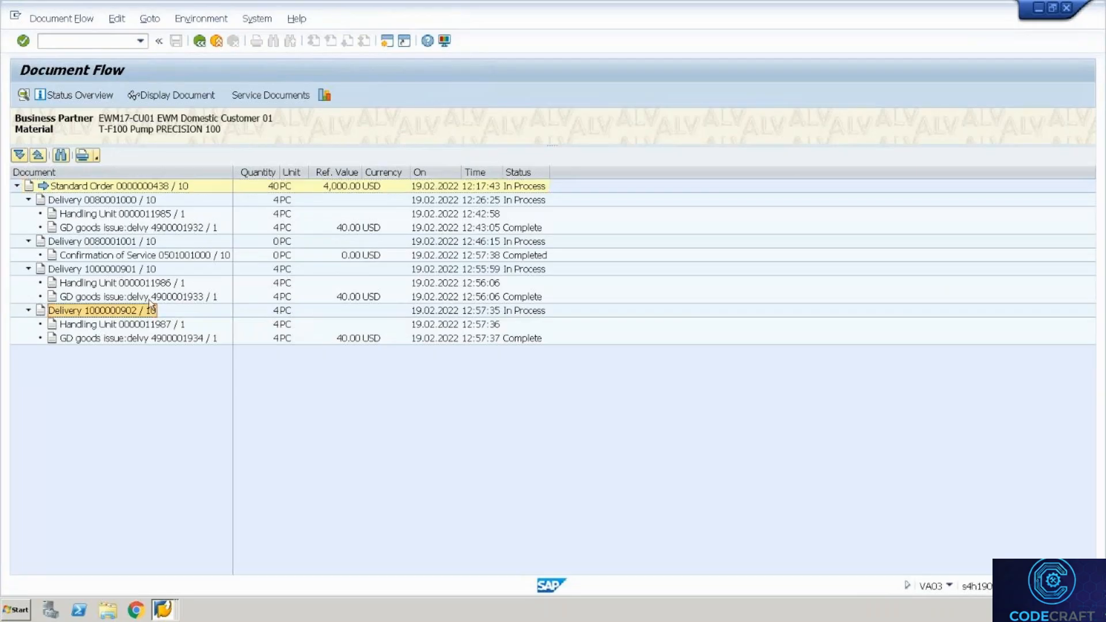
left_click(179, 94)
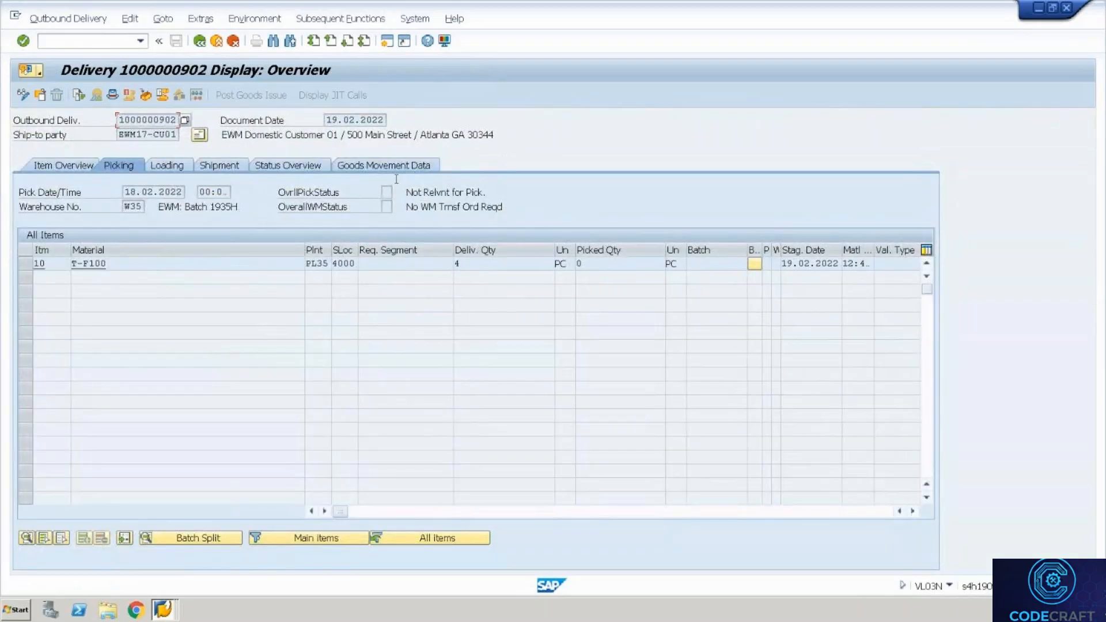
left_click(402, 170)
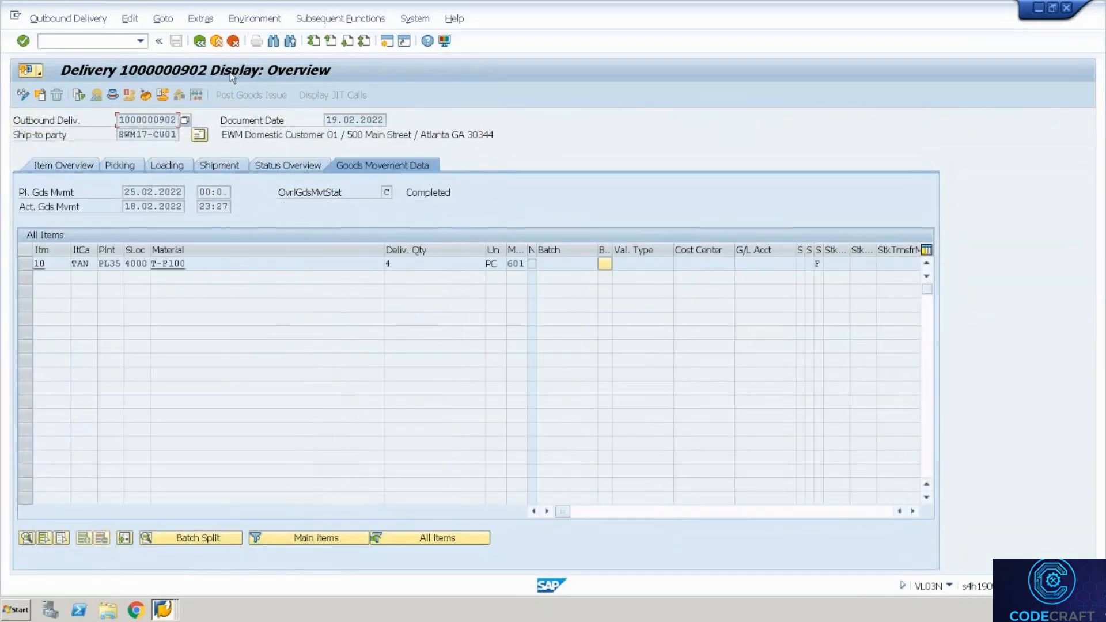
Display the original delivery from the document flow and compare its quantity with the EWM outbound delivery order
left_click(200, 40)
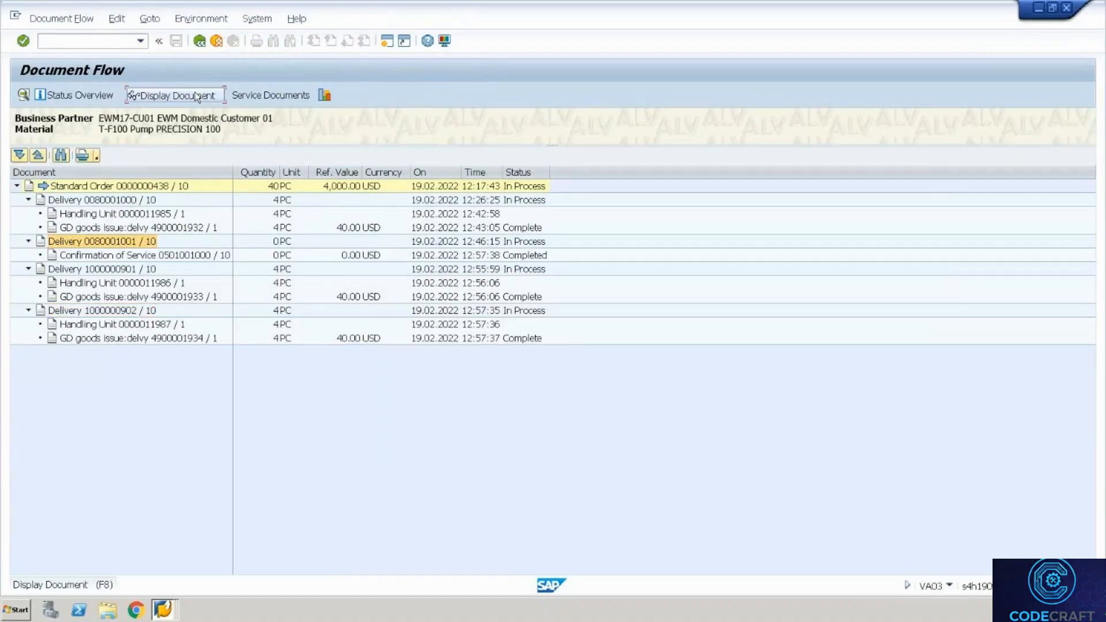
left_click(195, 94)
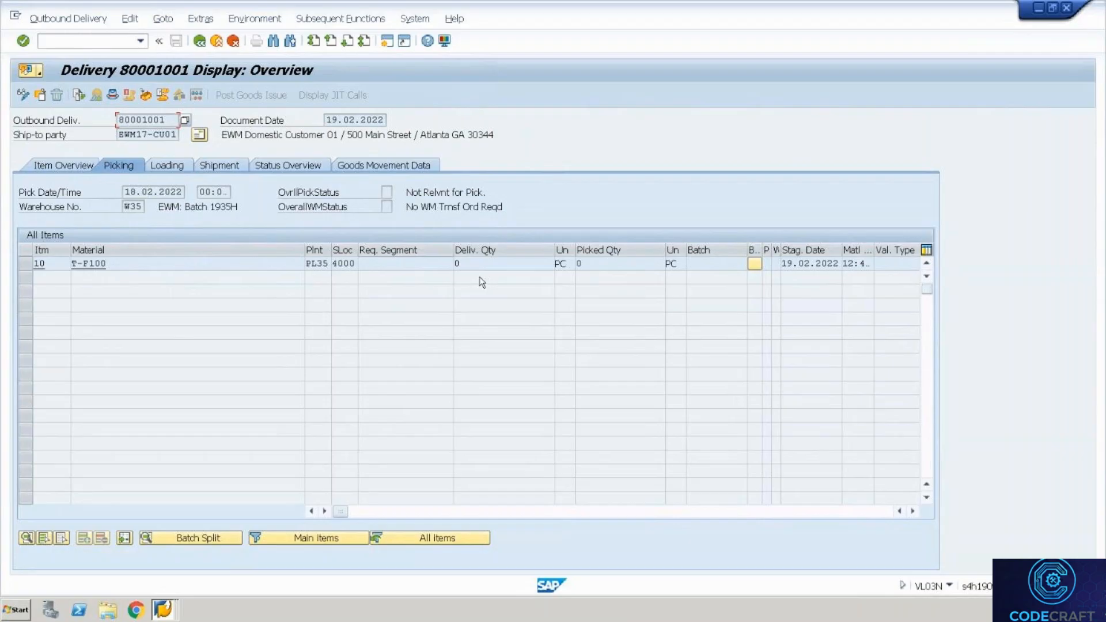
key("alt+Tab")
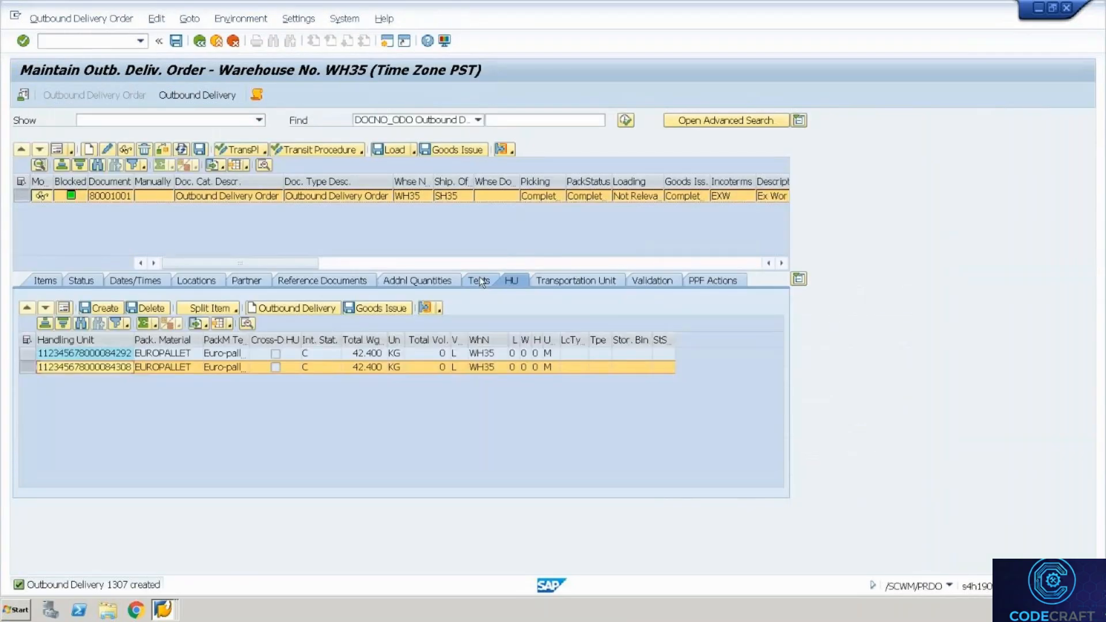
key("alt+Tab")
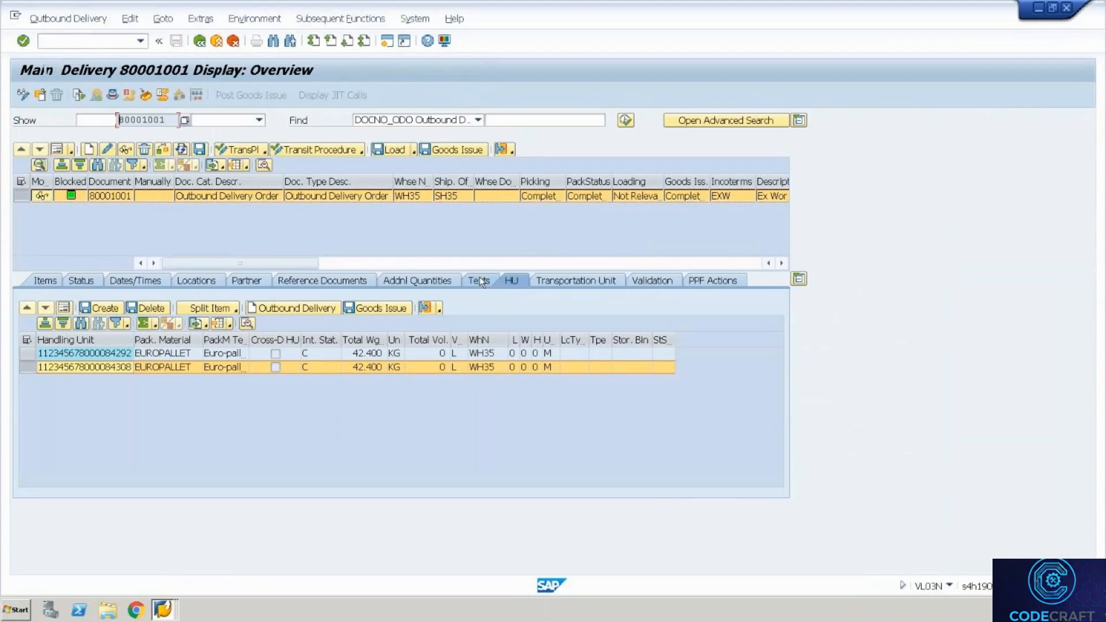
In the EWM outbound delivery order, select both handling units, open their outbound deliveries and display the details of 1306
key("alt+Tab")
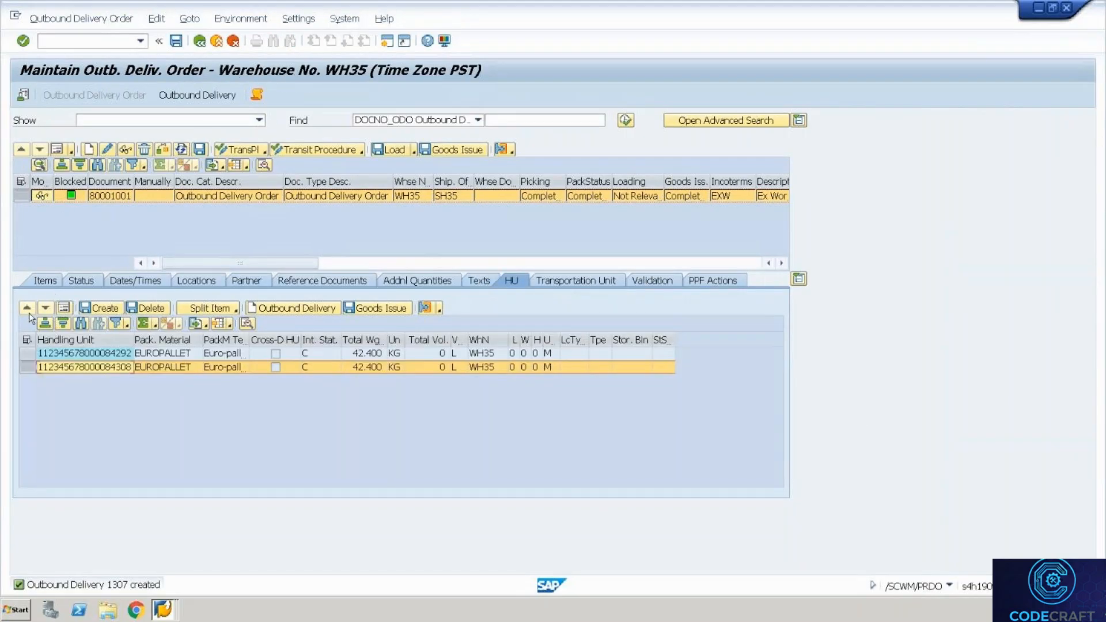
left_click(30, 337)
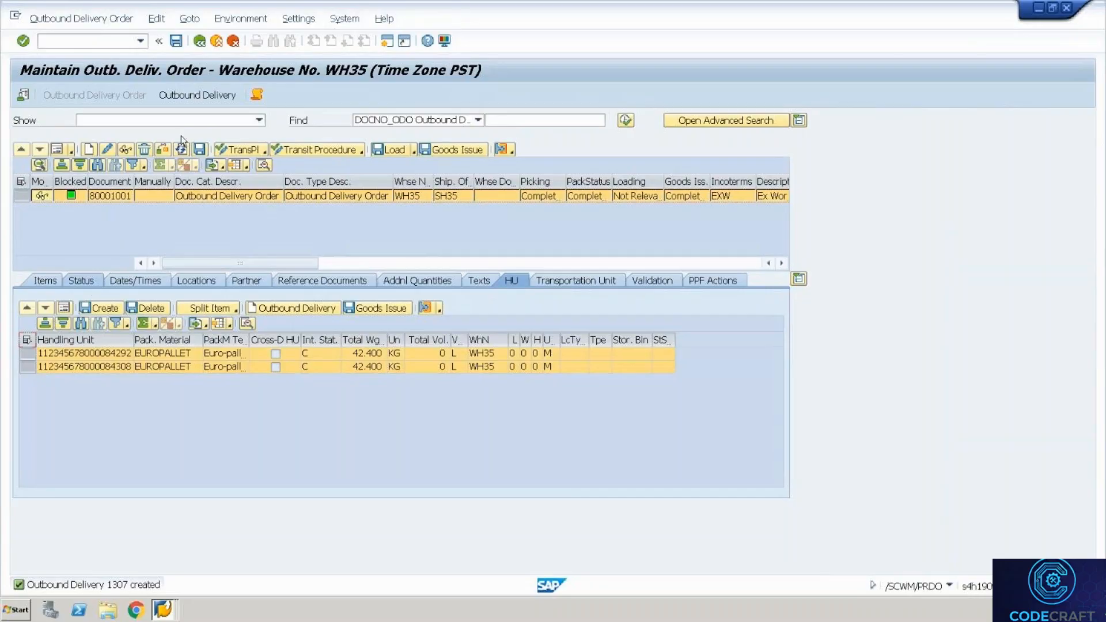
left_click(206, 99)
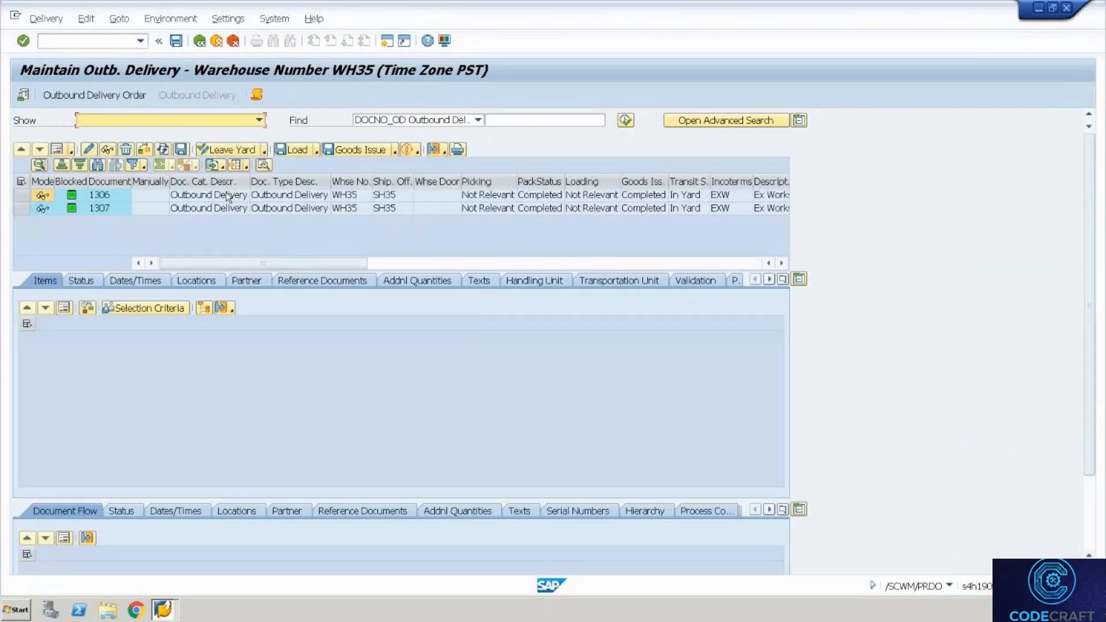
left_click(226, 192)
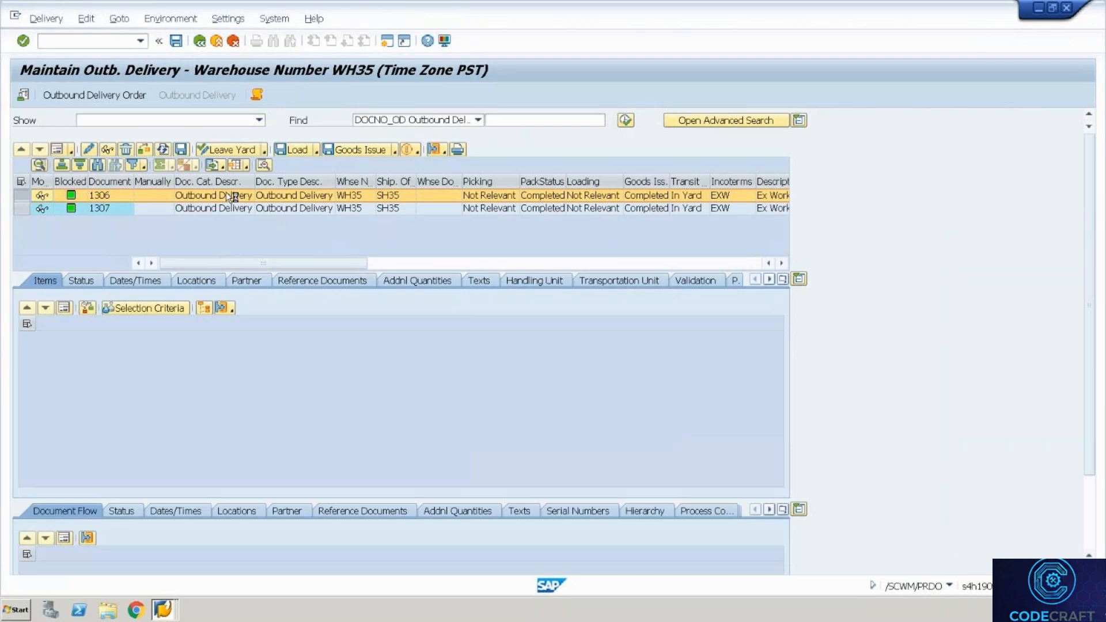
Select the first split delivery in the ERP document flow and compare it with the reference documents of outbound delivery 1306
key("alt+Tab")
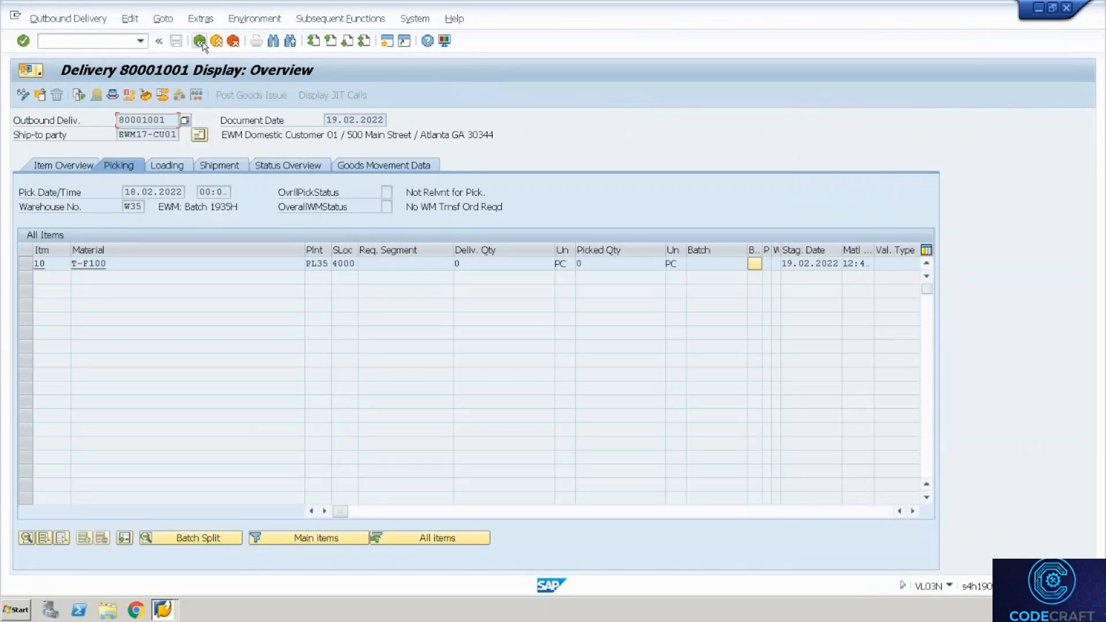
left_click(200, 41)
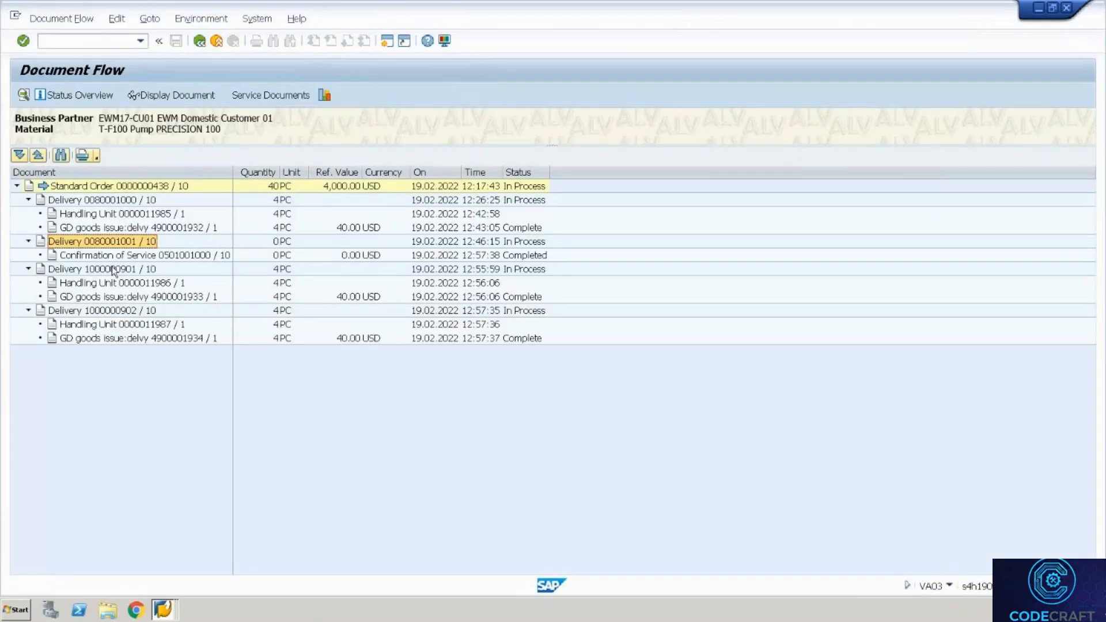
left_click(113, 269)
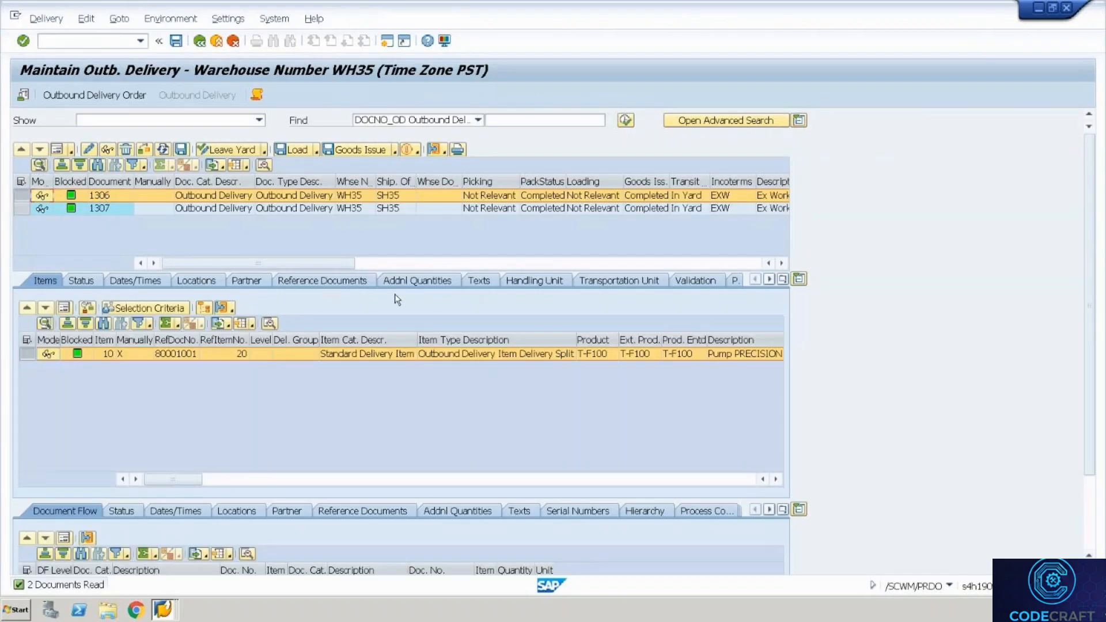
left_click(330, 281)
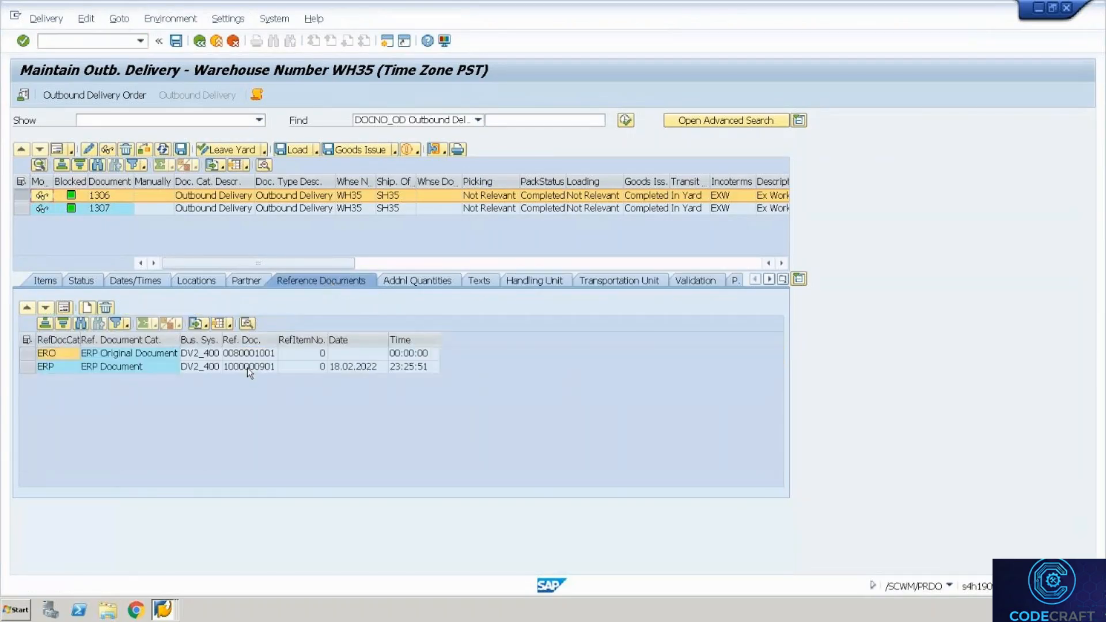
left_click(247, 367)
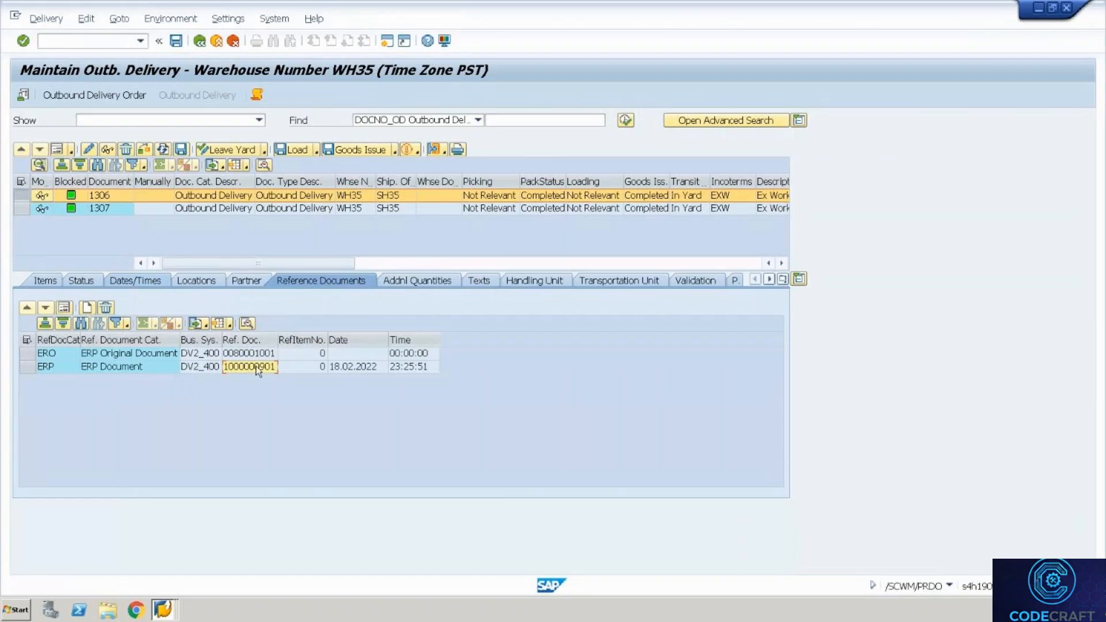
Check the ERP reference document of outbound delivery 1307, recheck that of 1306, and compare with the ERP document flow
left_click(139, 211)
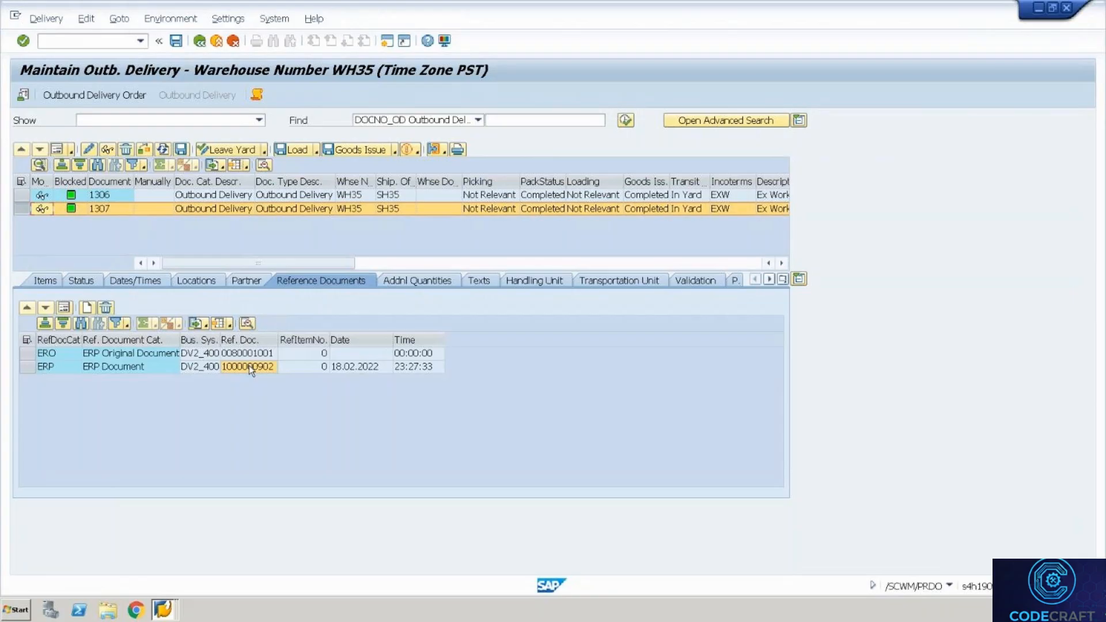
left_click(85, 370)
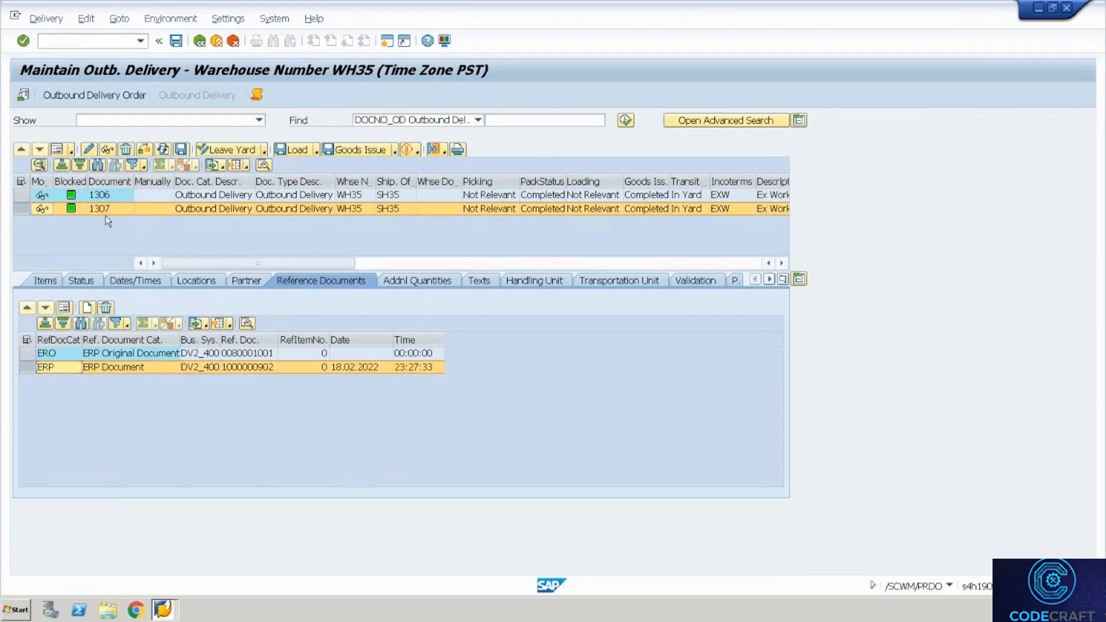
left_click(227, 196)
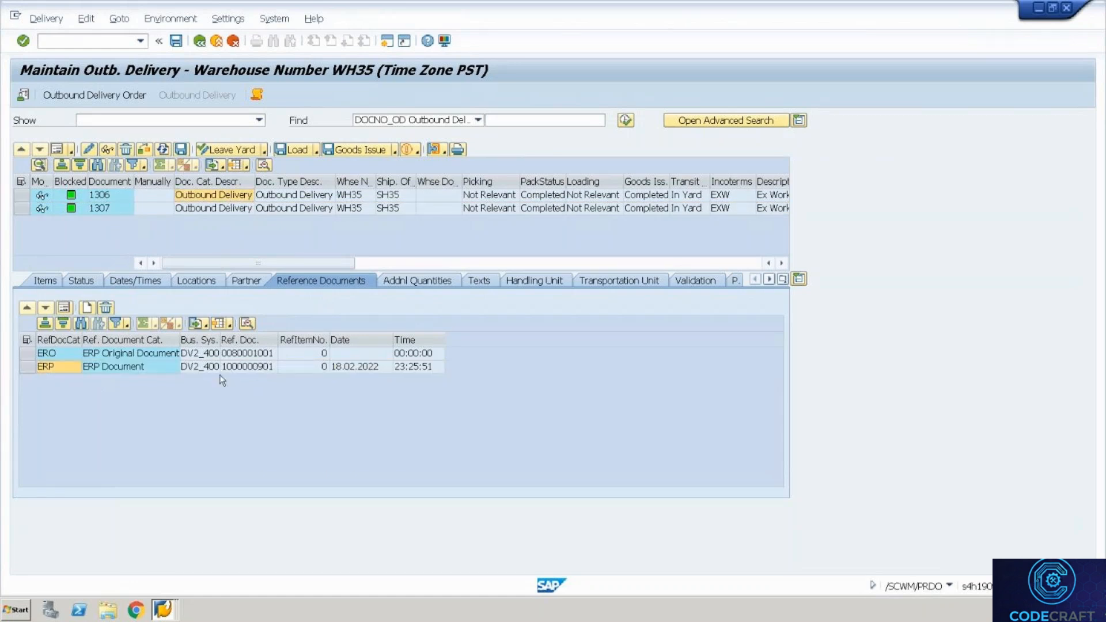
left_click(258, 366)
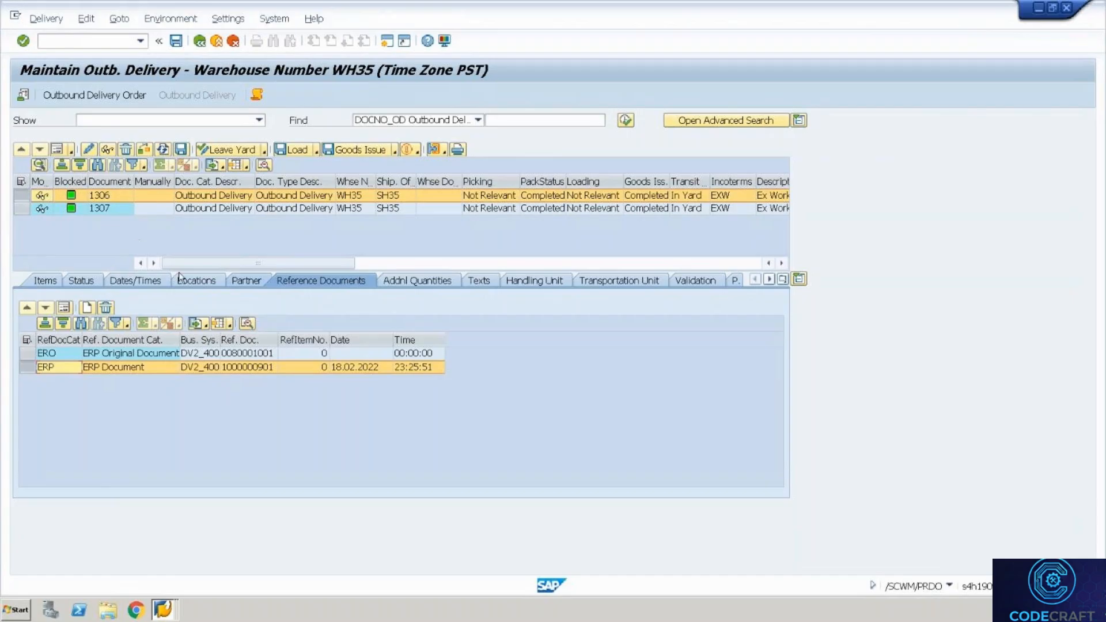
double_click(274, 375)
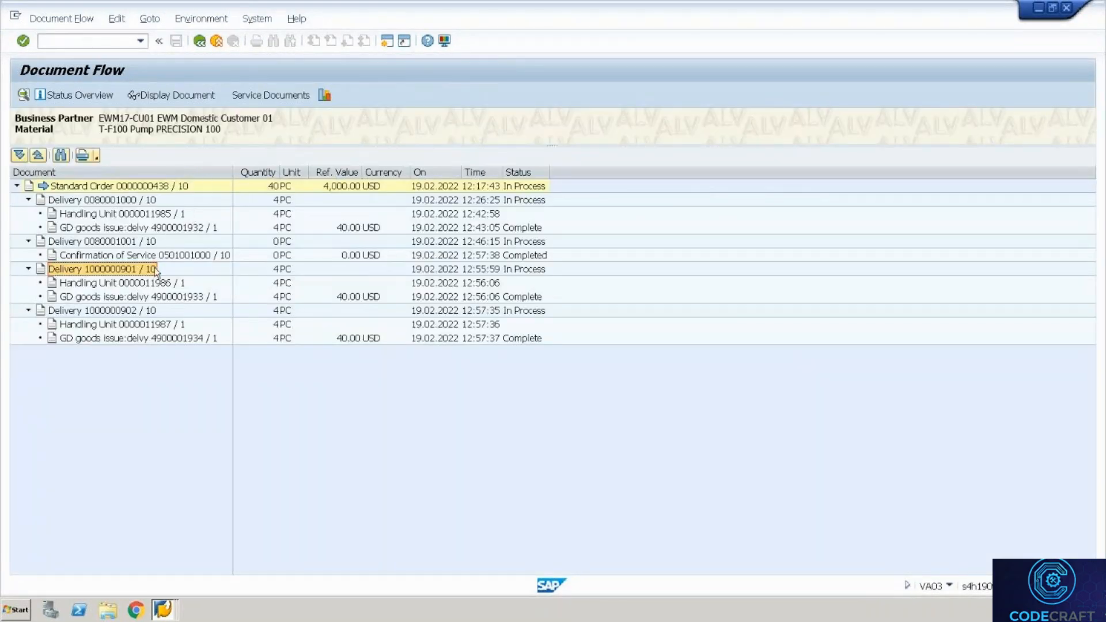
Return from the EWM outbound deliveries to the outbound delivery order and check the delivery document assigned to each split item
key("alt+Tab")
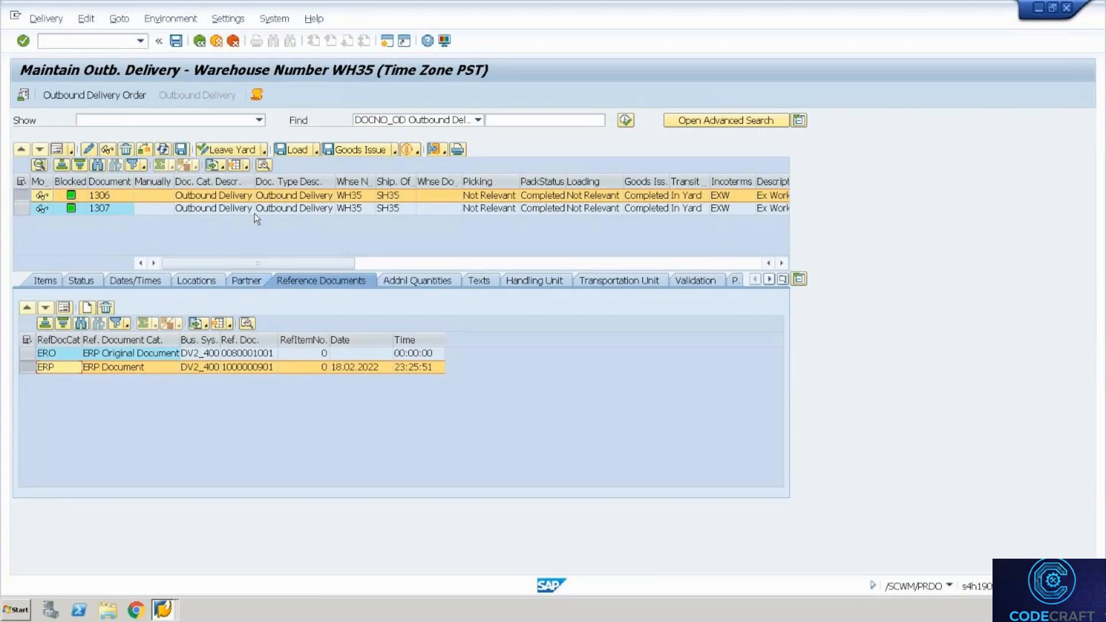
left_click(133, 96)
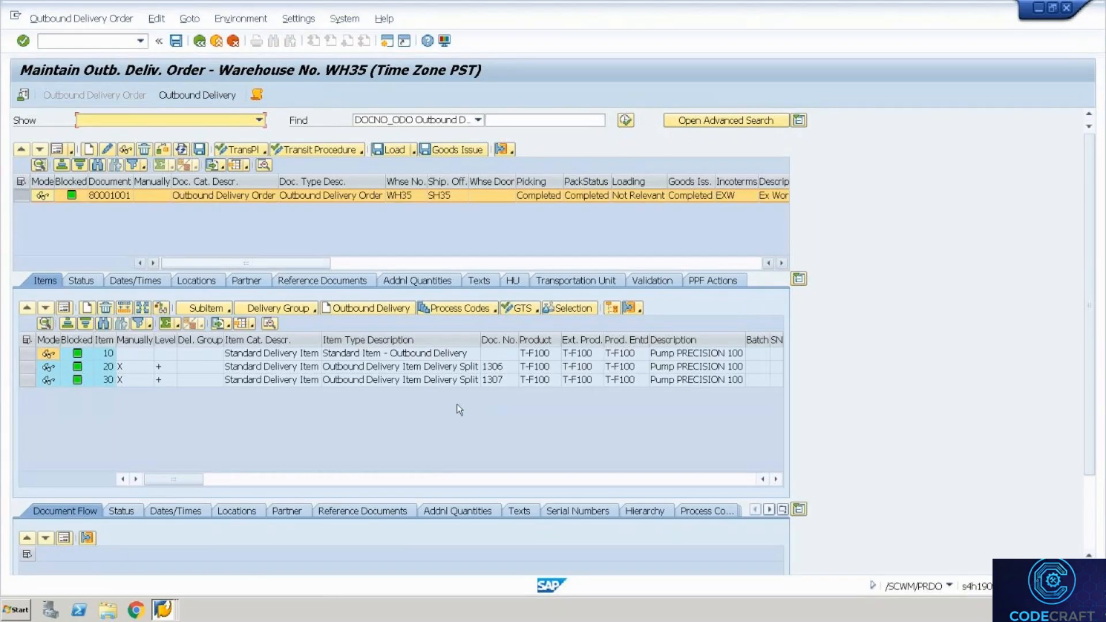
left_click(496, 369)
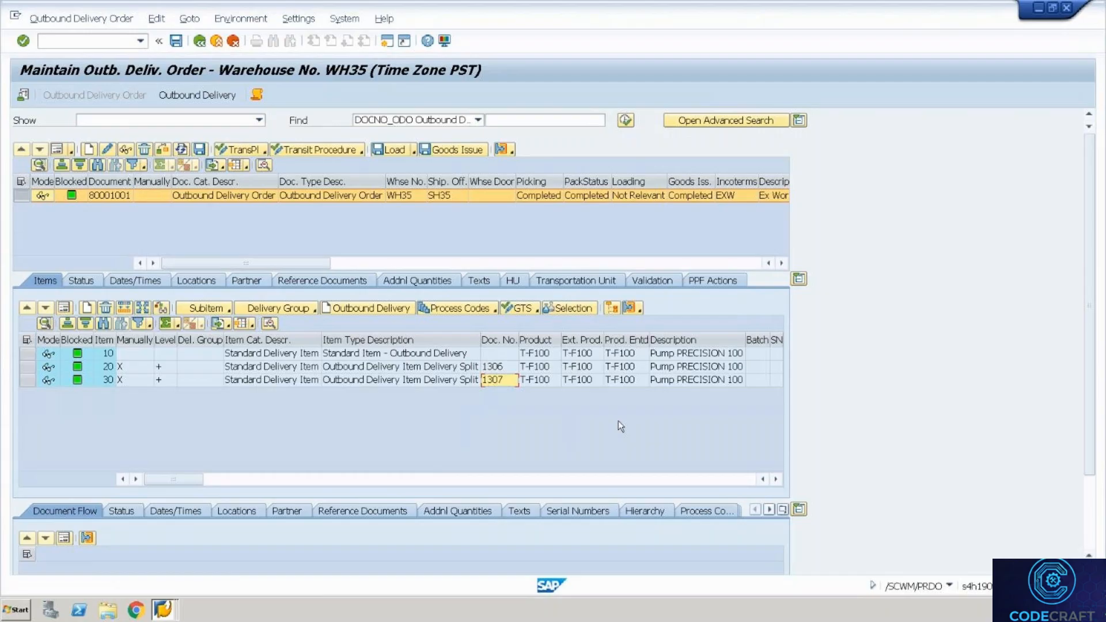
Switch from the remote SAP session to the GoTo meeting, mute the microphone for the pause and turn it back on
key("ctrl+alt+Break")
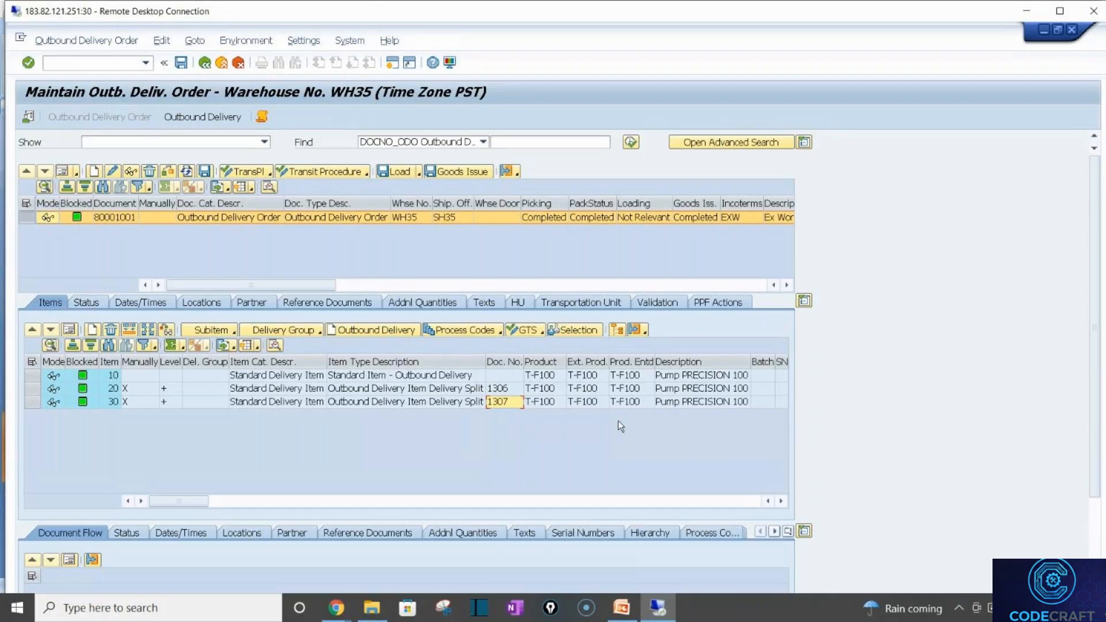
key("ctrl+alt+Break")
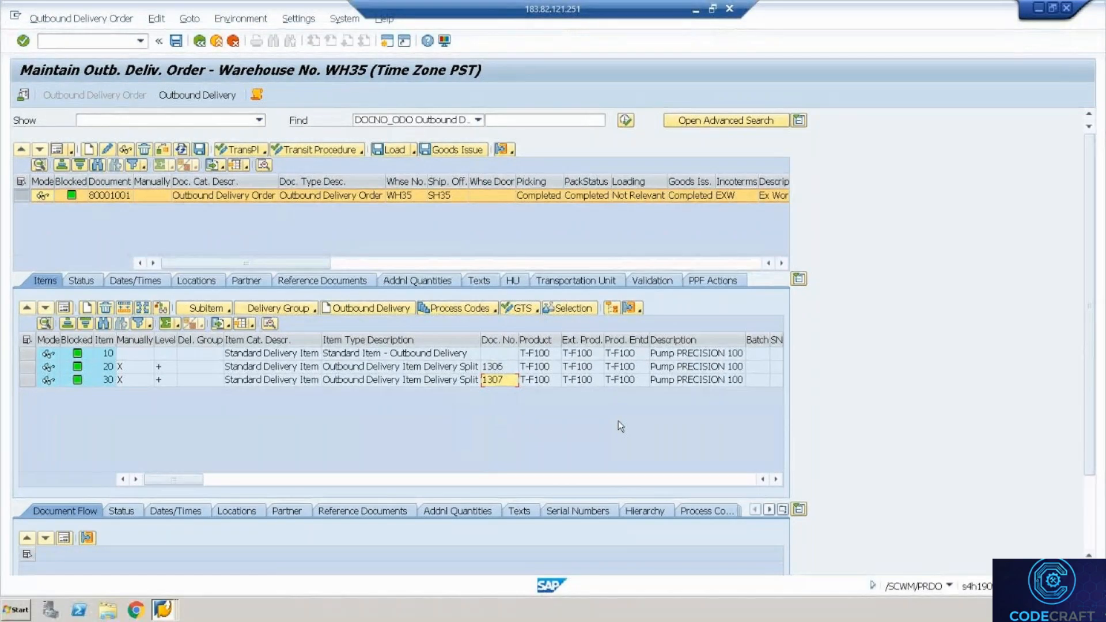
key("ctrl+alt+Break")
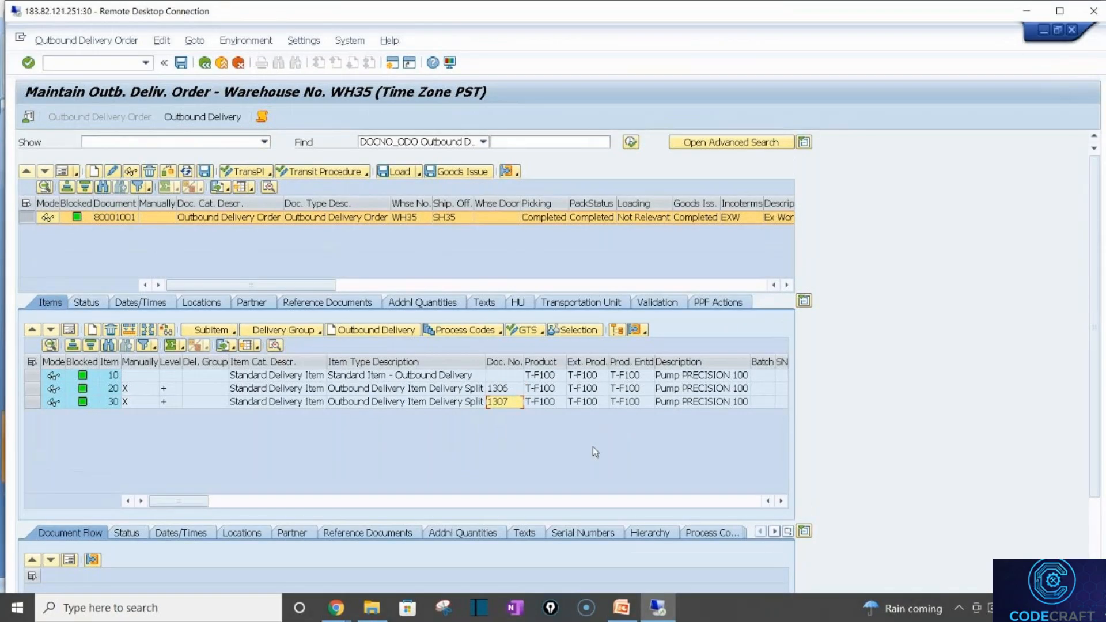
left_click(351, 608)
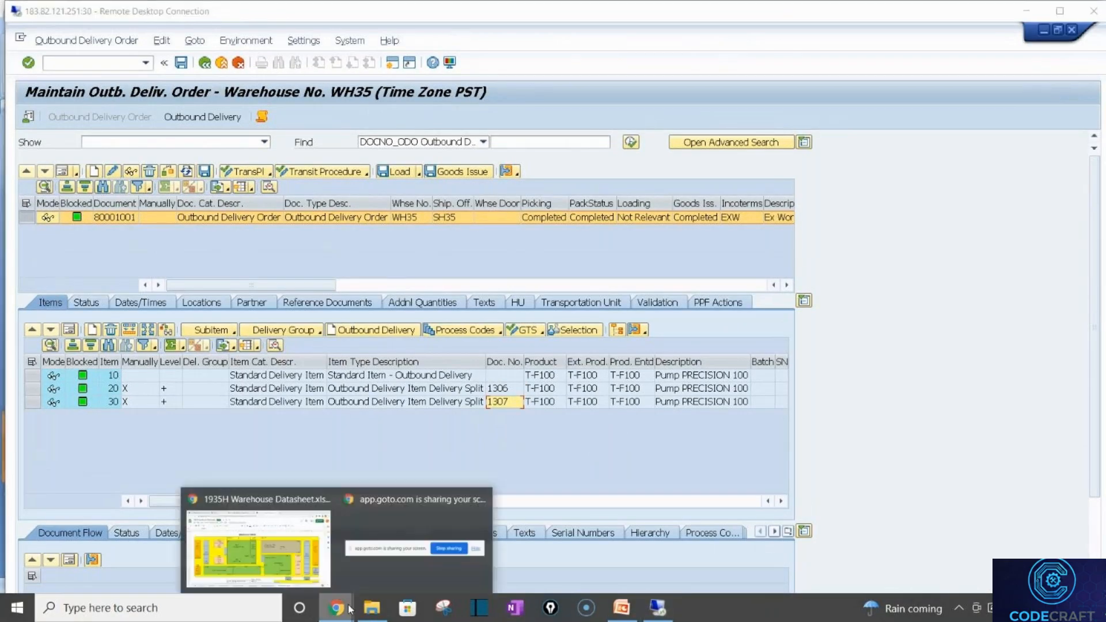
left_click(271, 527)
left_click(239, 22)
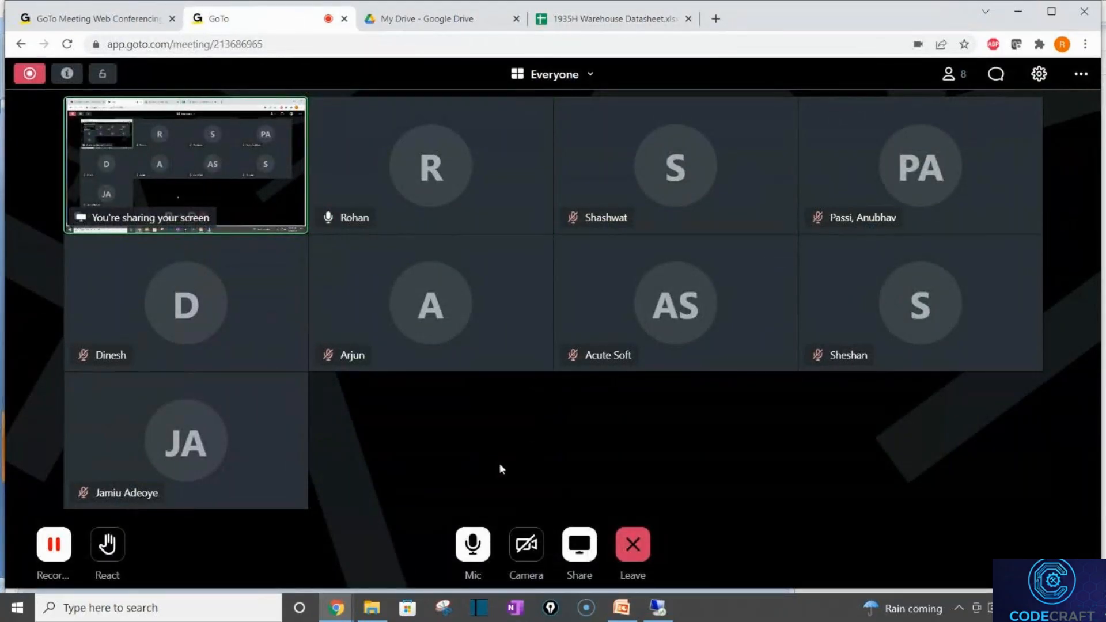
left_click(473, 544)
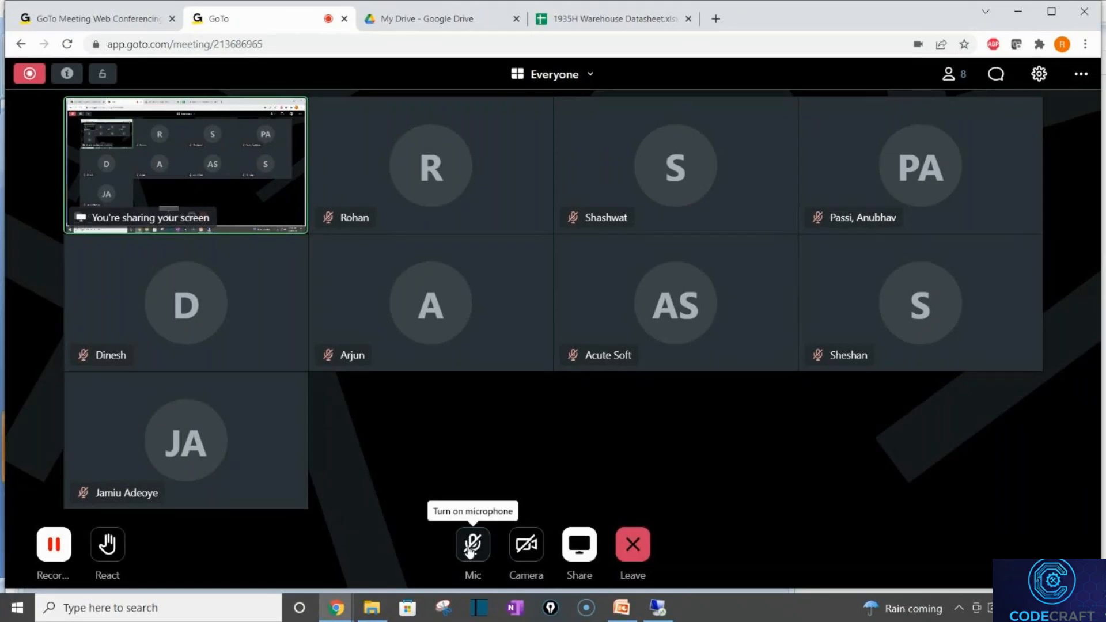
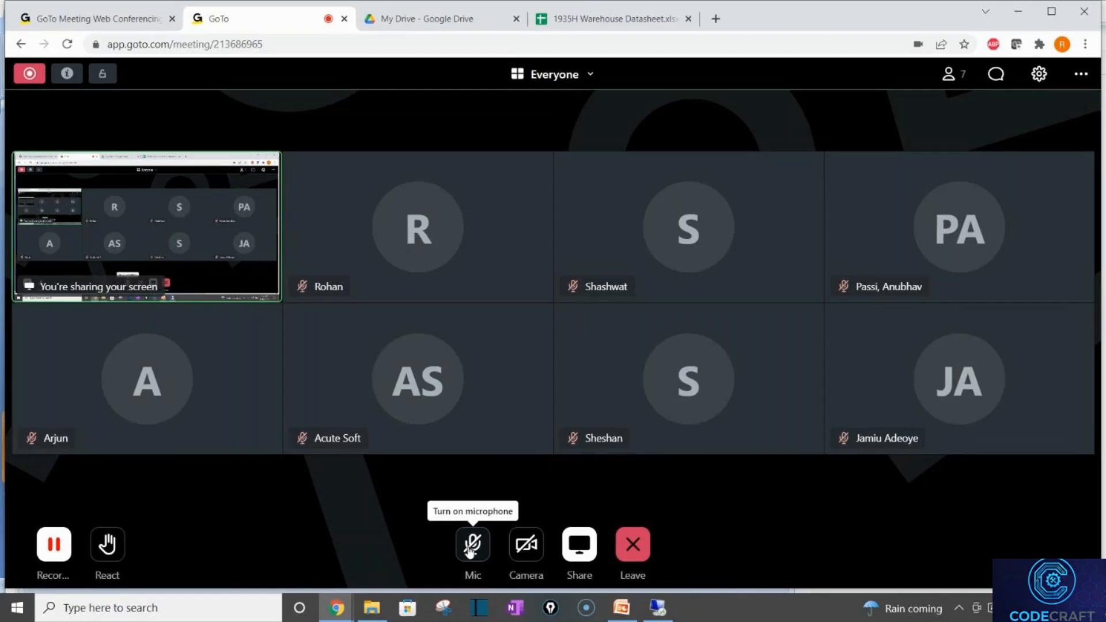
left_click(471, 549)
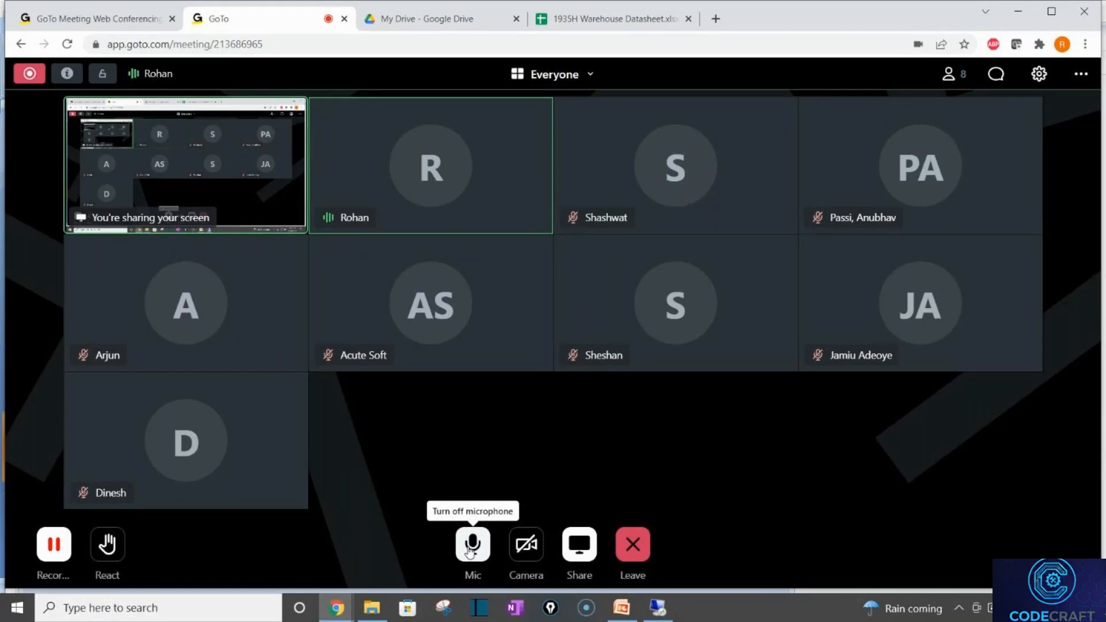
Return to the remote SAP session, search outbound delivery orders without search criteria and display the items of order 80001000
left_click(658, 608)
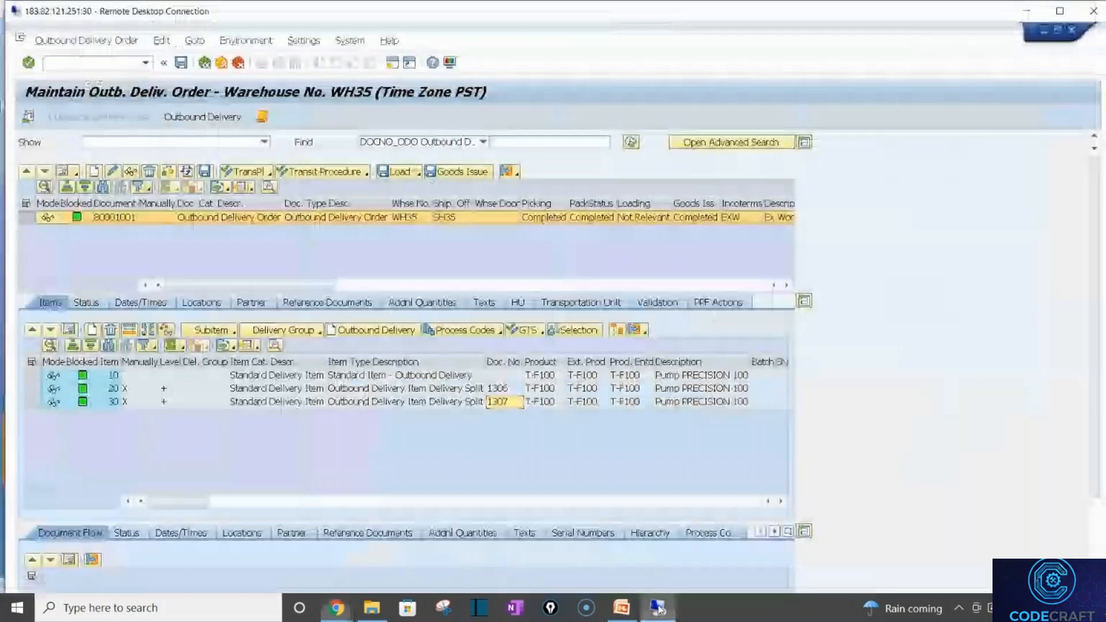
double_click(517, 17)
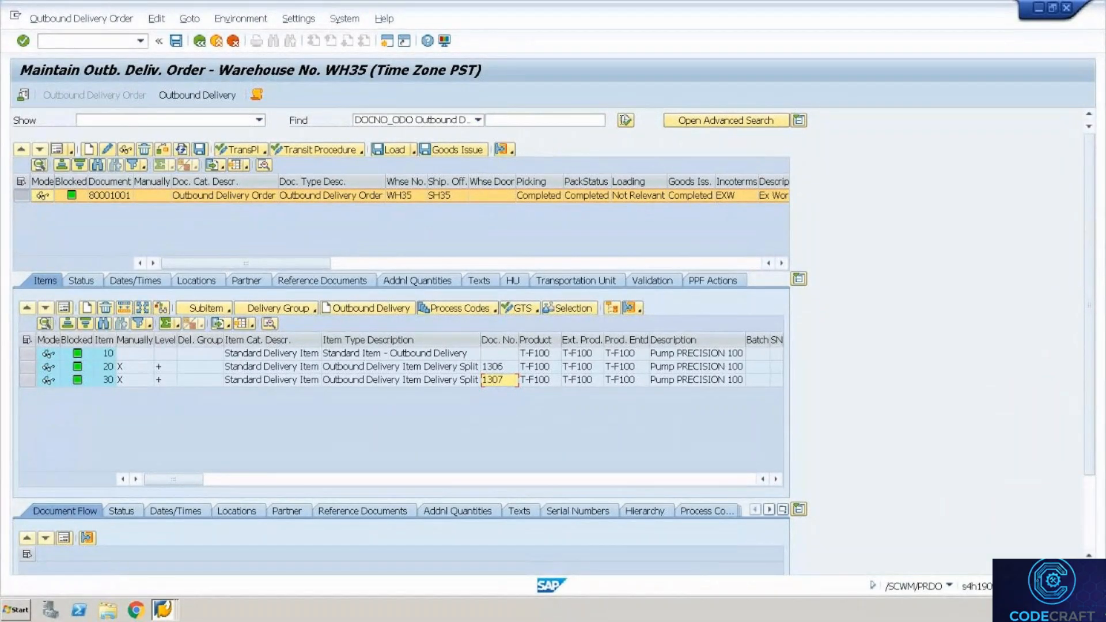
left_click(626, 123)
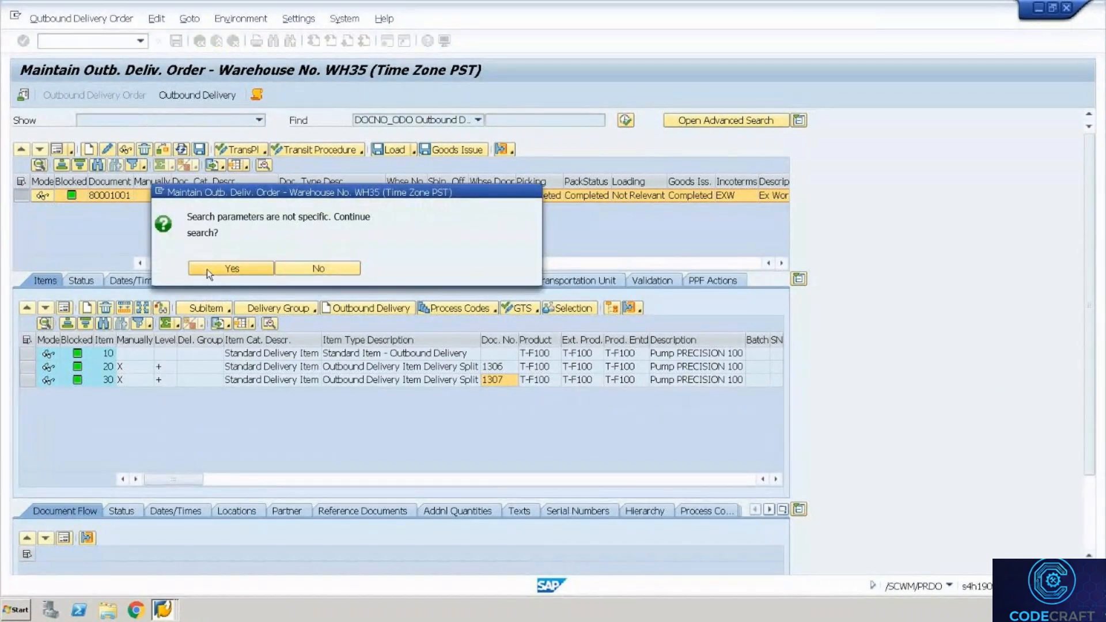
left_click(206, 269)
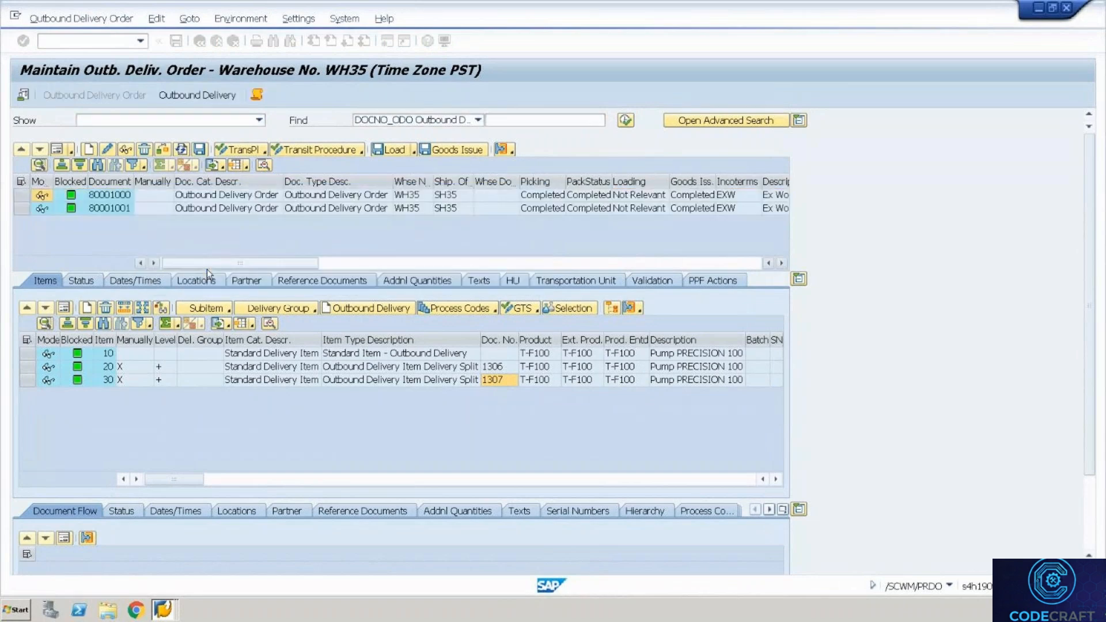
left_click(128, 196)
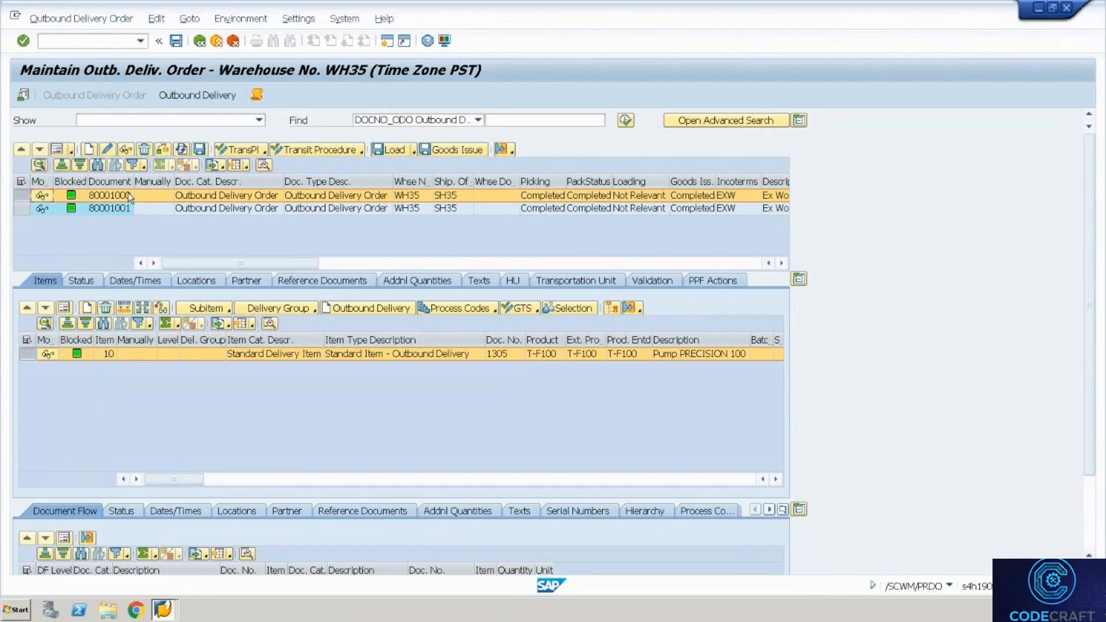
Switch to the 1935H Warehouse Datasheet in Google Sheets and open its Unit 5 sheet
key("ctrl+alt+Break")
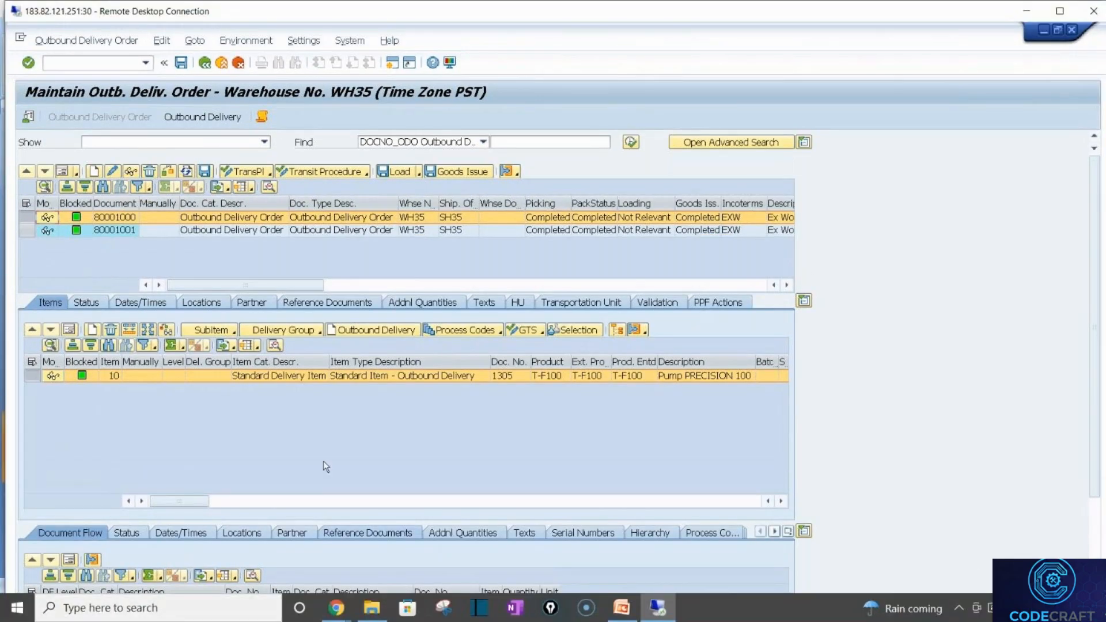
left_click(335, 609)
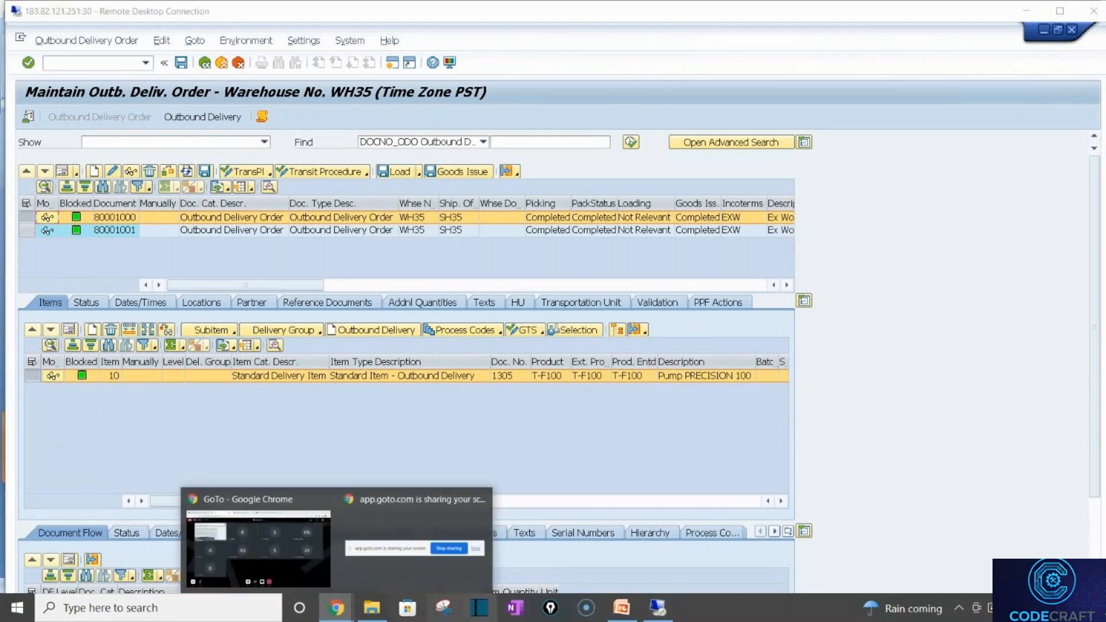
left_click(285, 540)
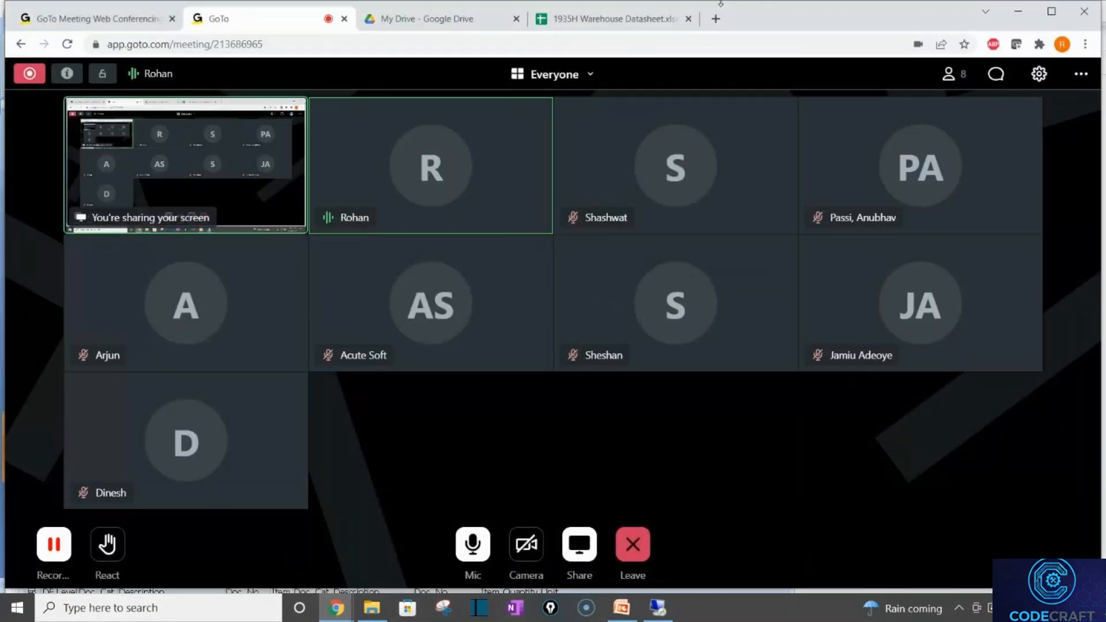
left_click(612, 18)
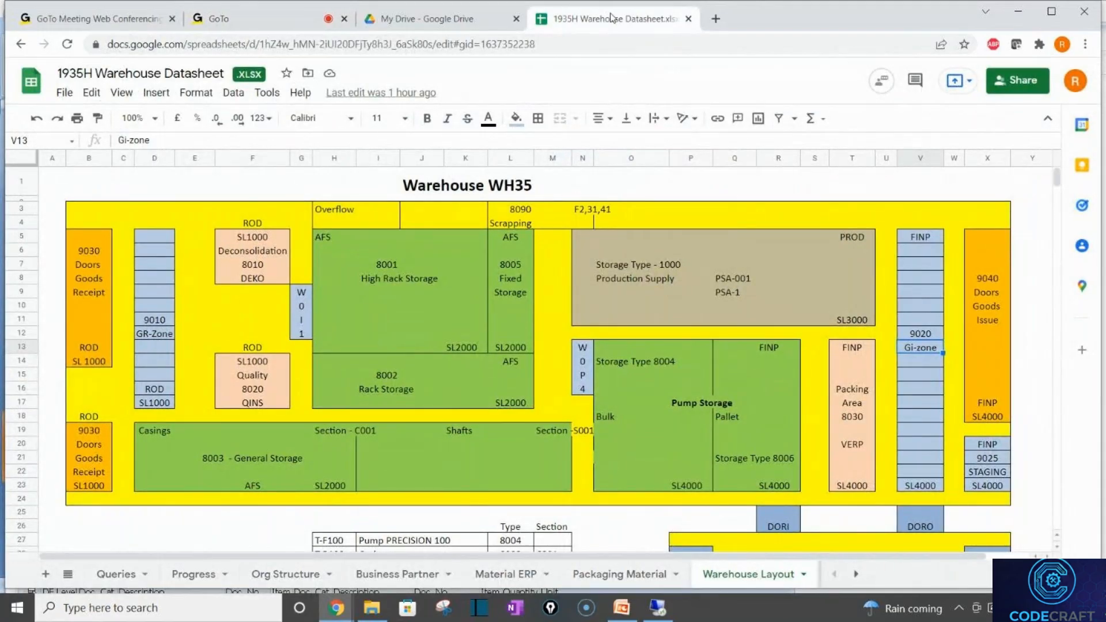
left_click(856, 575)
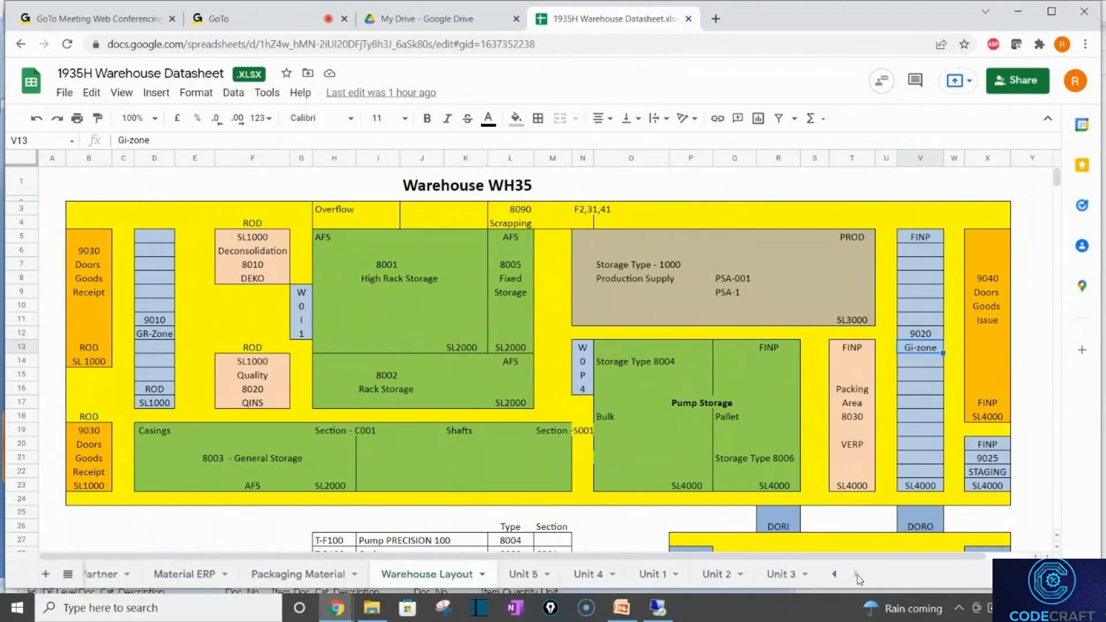
left_click(534, 575)
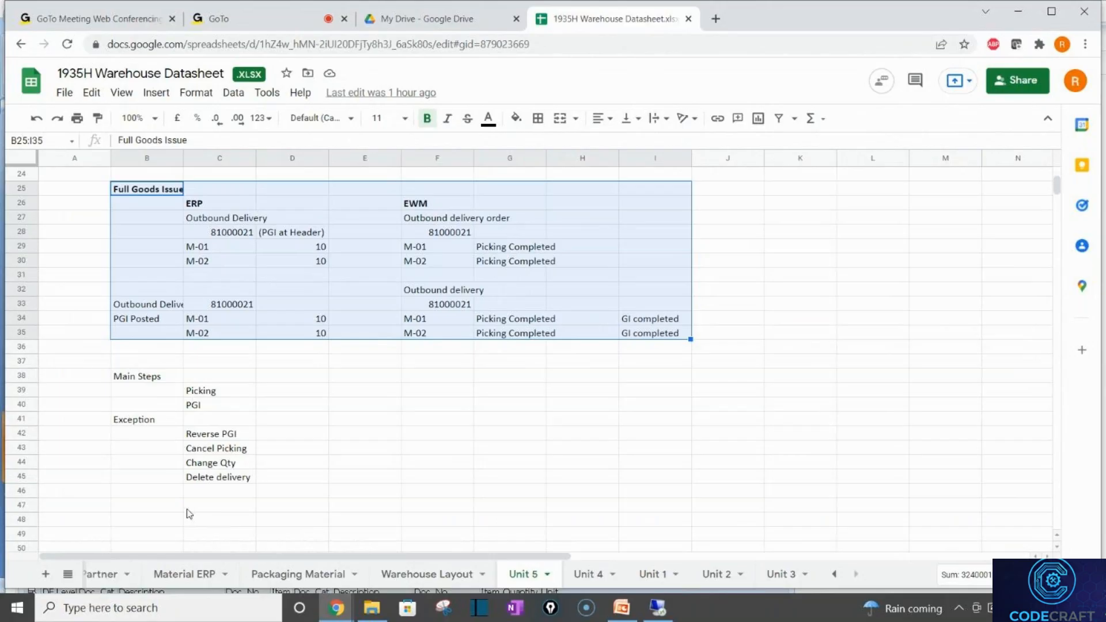
Enter the heading "Process Steps" in cell B48, below the list of exceptions
left_click(177, 511)
left_click(176, 513)
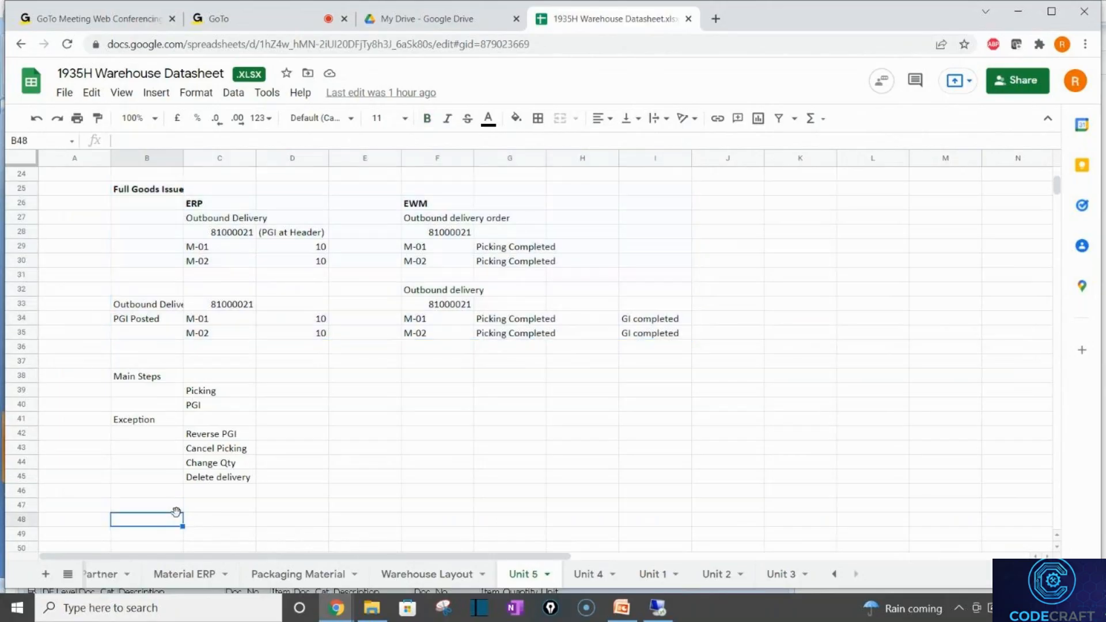
scroll(176, 513, "down", 3)
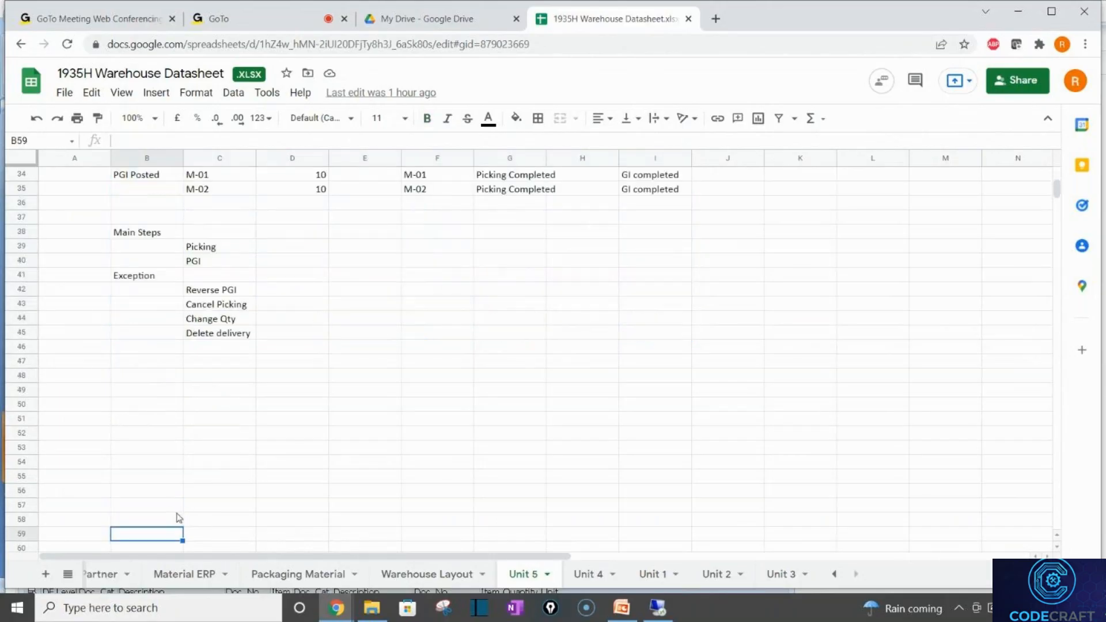
left_click(218, 381)
key("Left")
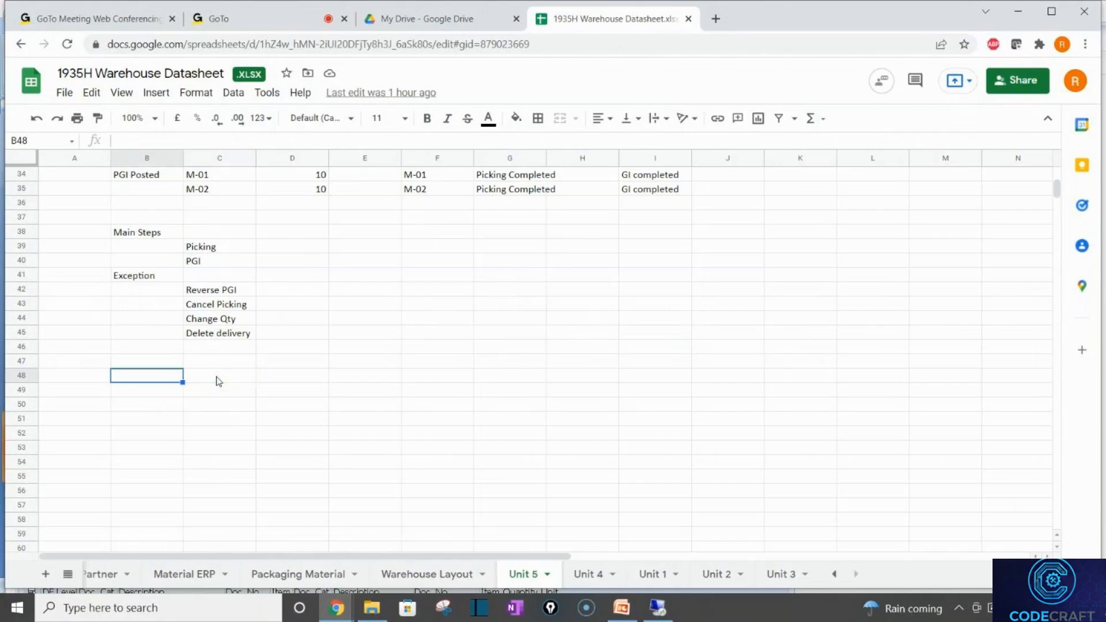
type("Process")
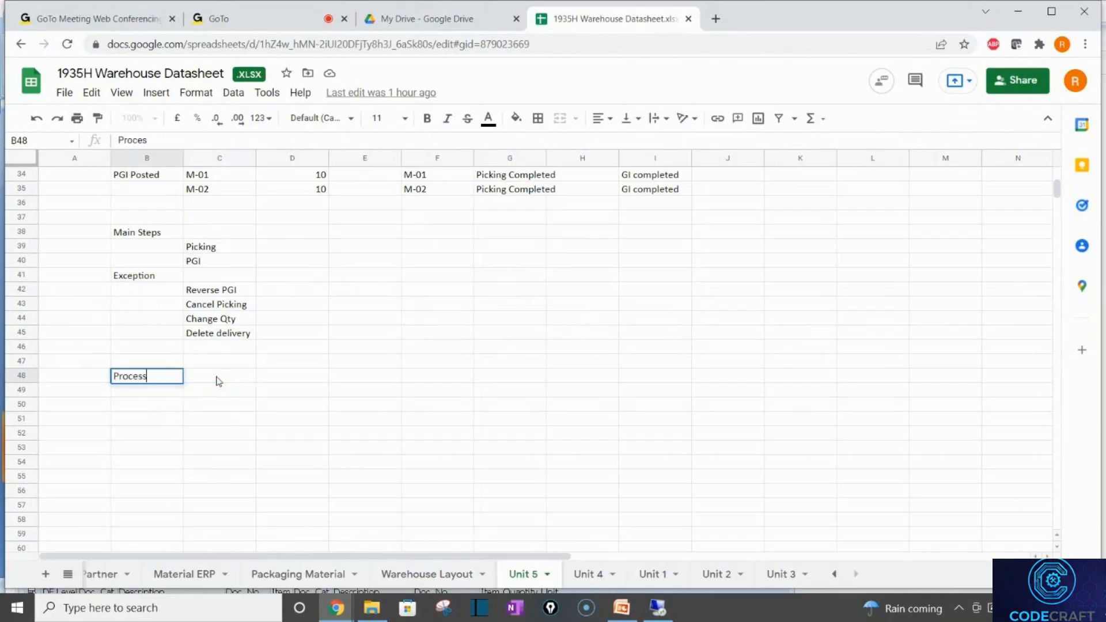
type(" Steps")
key("Tab")
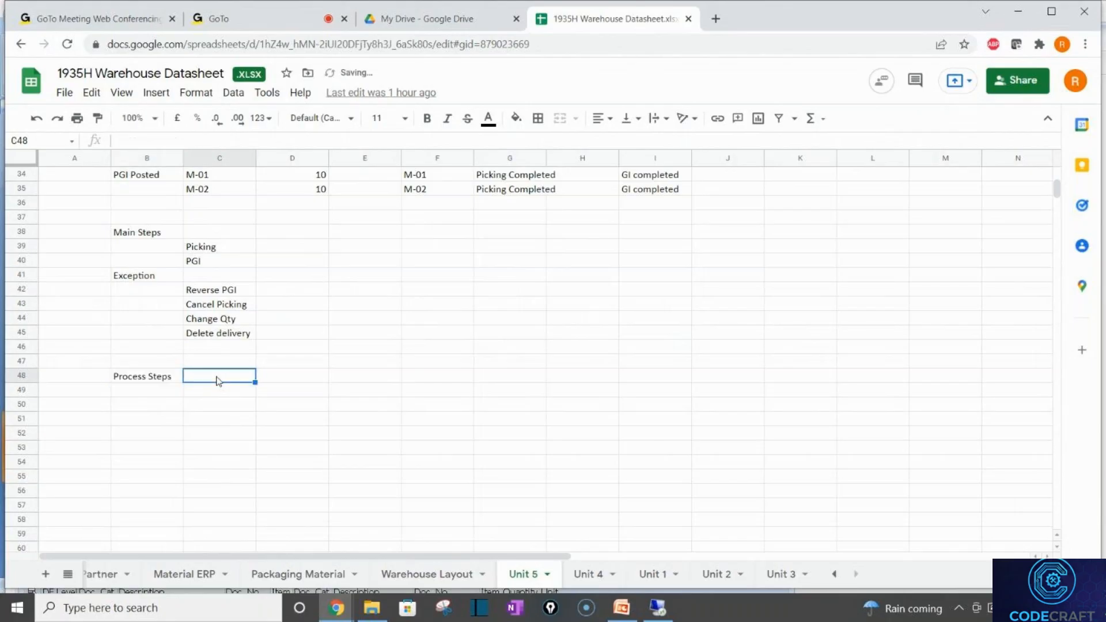
Enter "Picking" as the first process step in cell C48
type("Pi k")
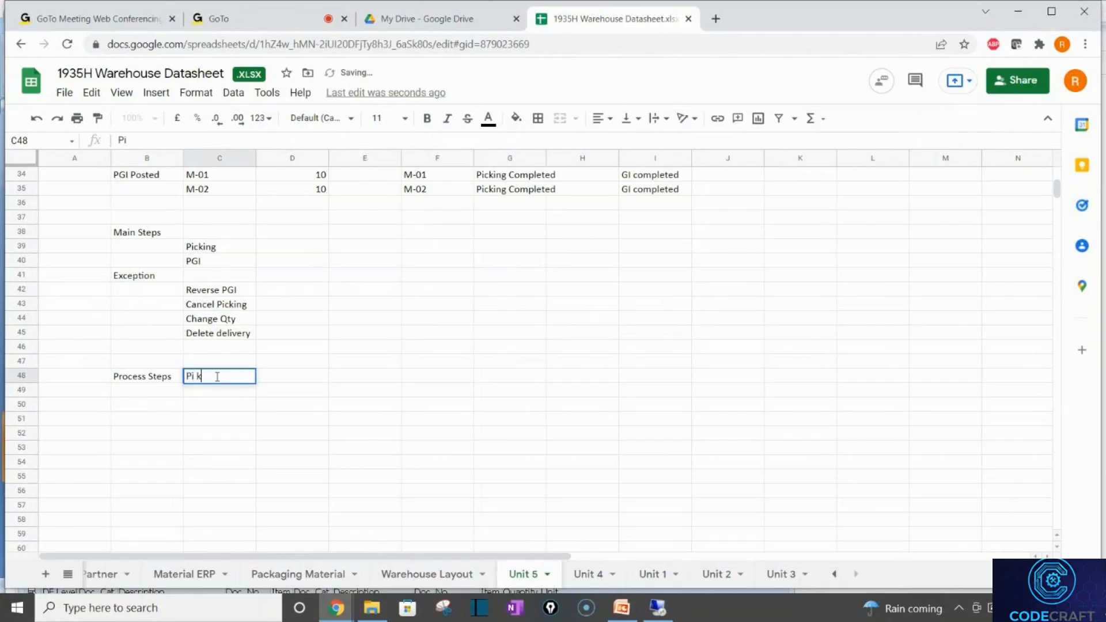
key("BackSpace")
key("BackSpace")
key("BackSpace")
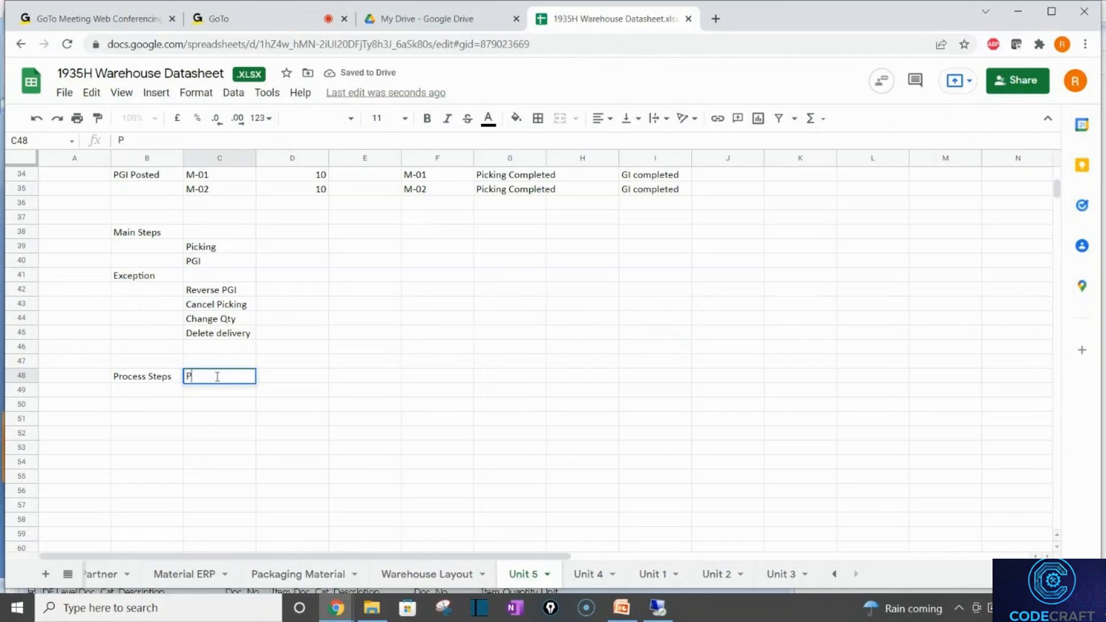
type("icking")
key("Return")
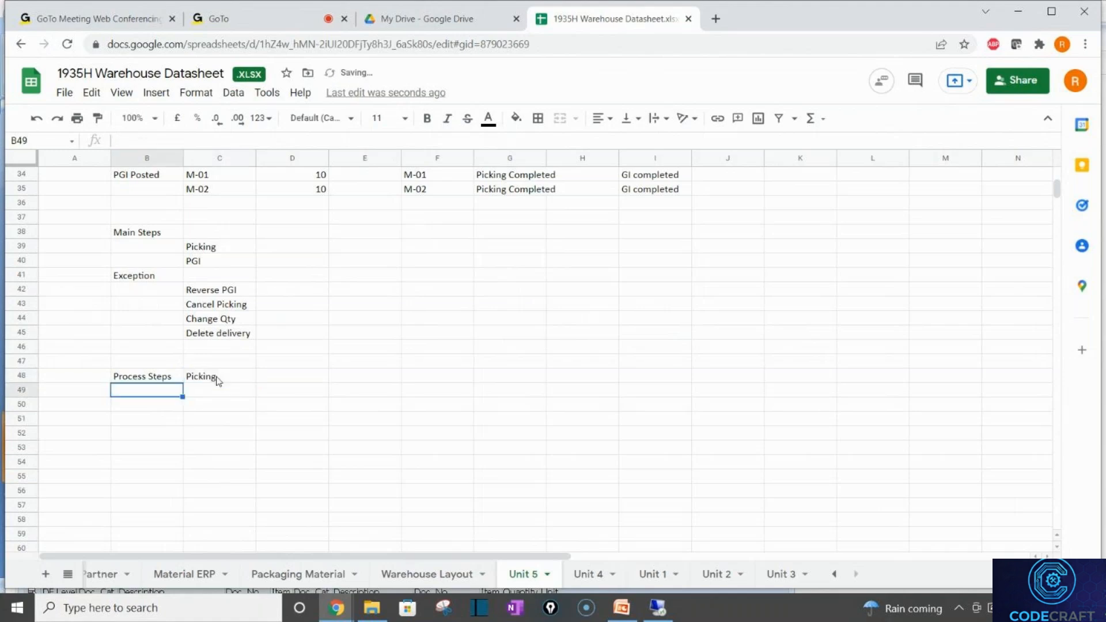
Enter "Goods Issue" in cell C50 and select the empty cell C49 above it
key("Down")
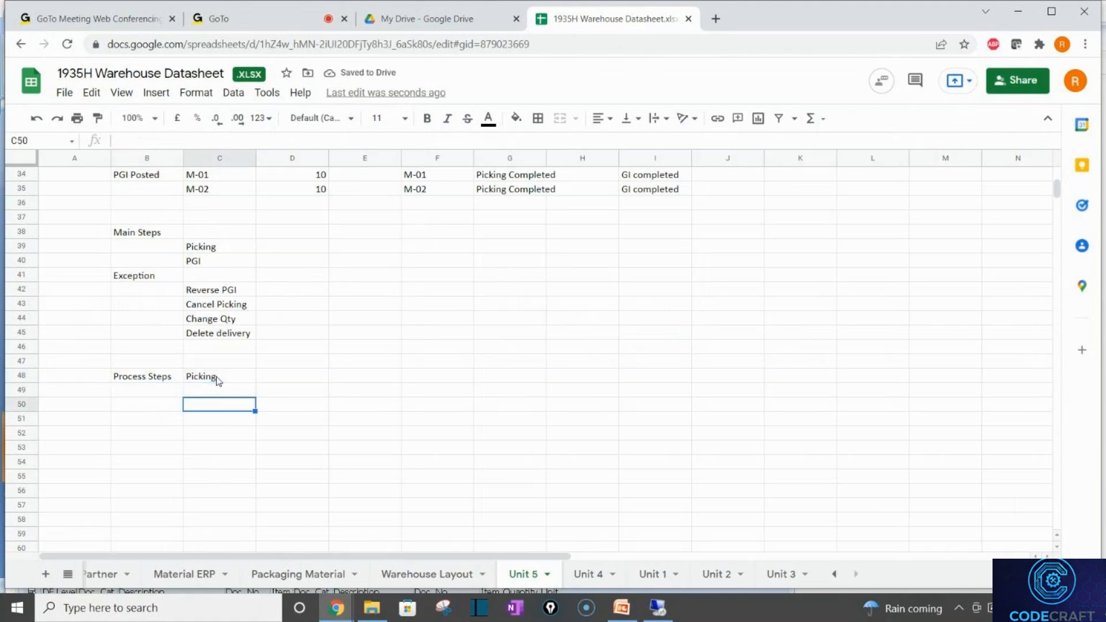
type("Goods Issur")
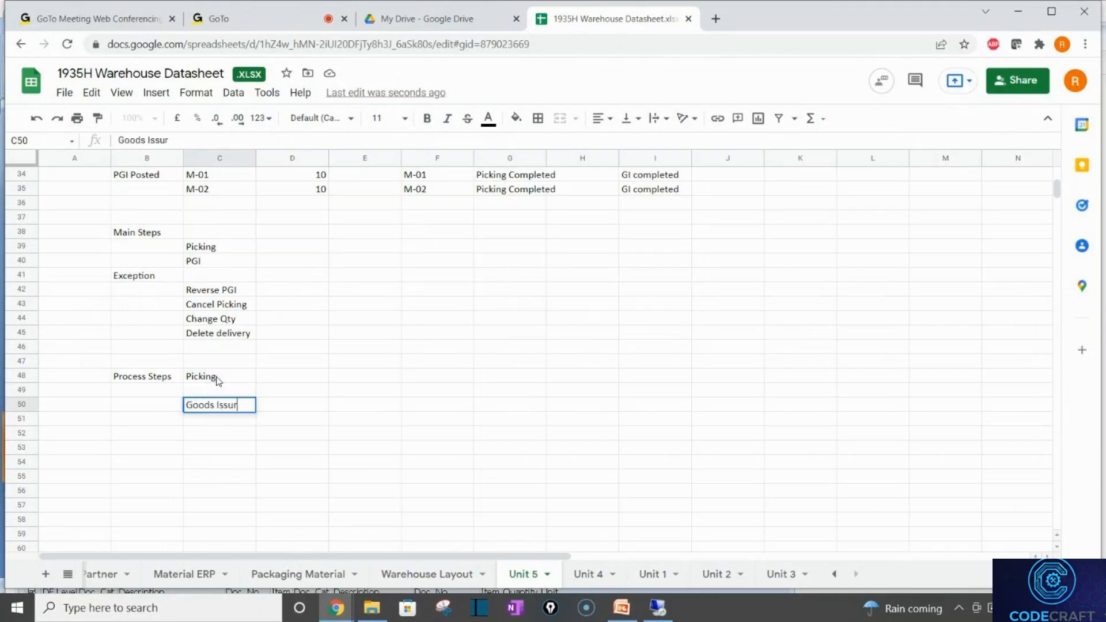
key("BackSpace")
type("e")
left_click(225, 392)
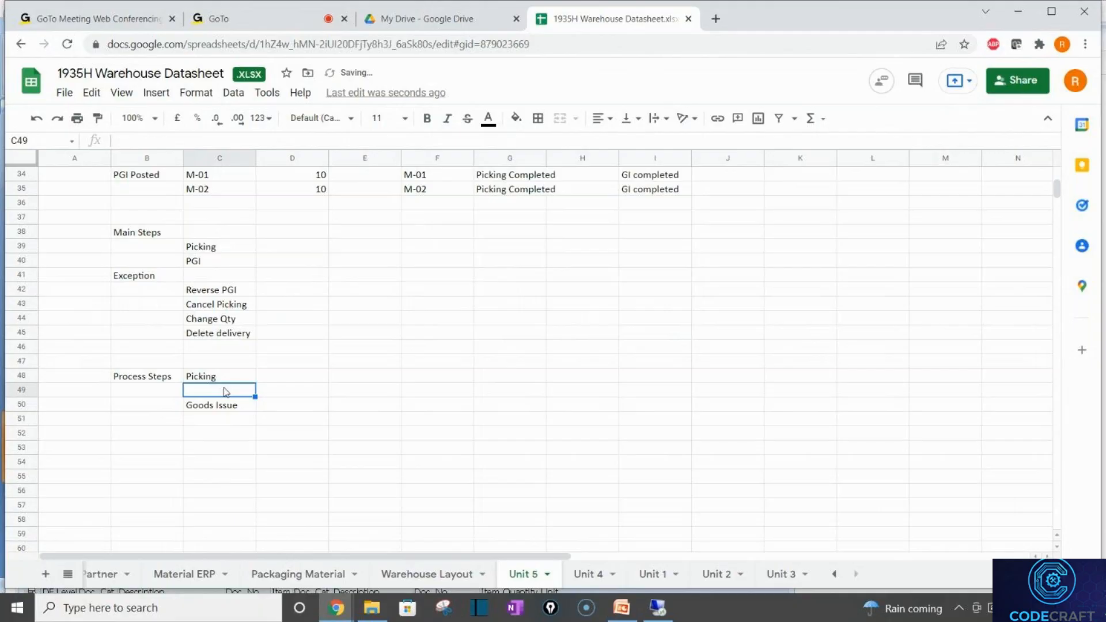
Switch to the SAP session, display the handling unit of outbound delivery order 80001000 and return to the Unit 5 sheet
key("alt+Tab")
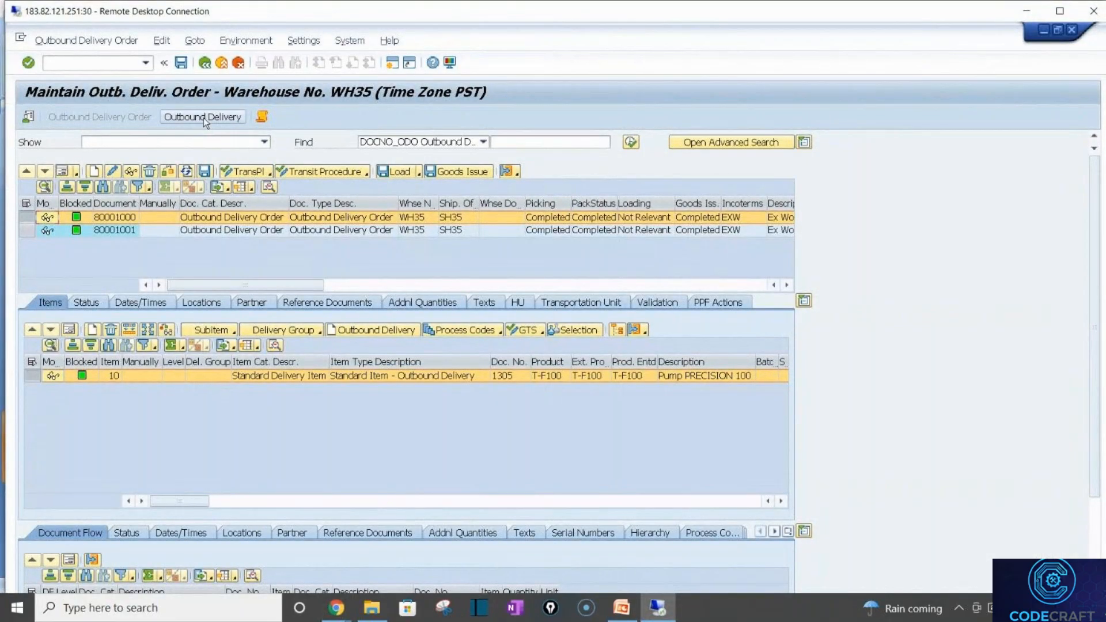
key("alt+Tab")
key("alt+Tab")
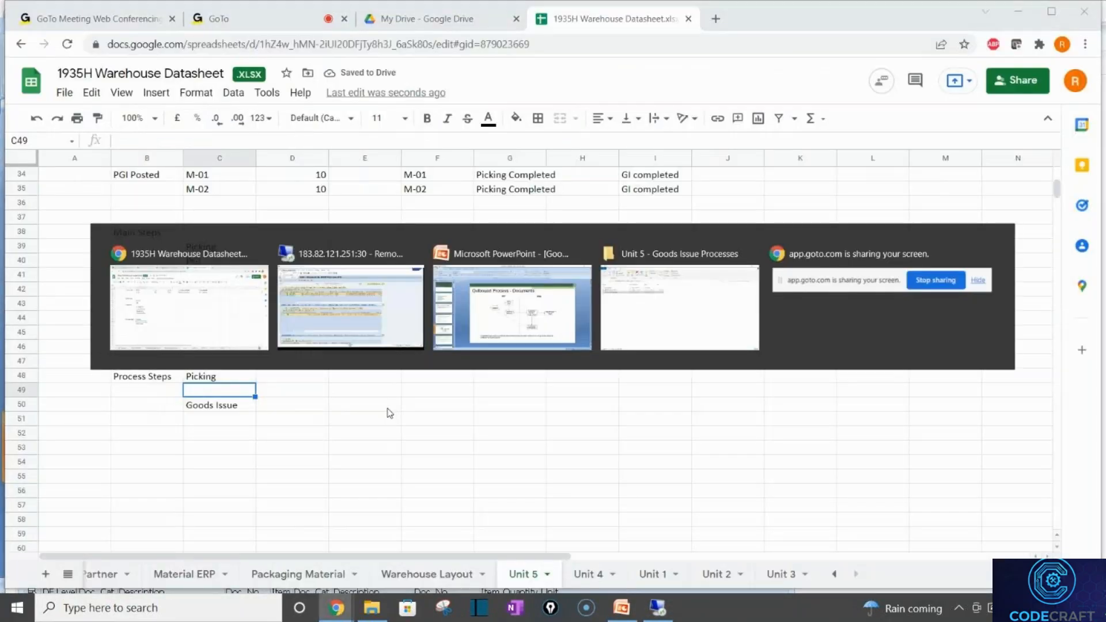
key("alt+Tab")
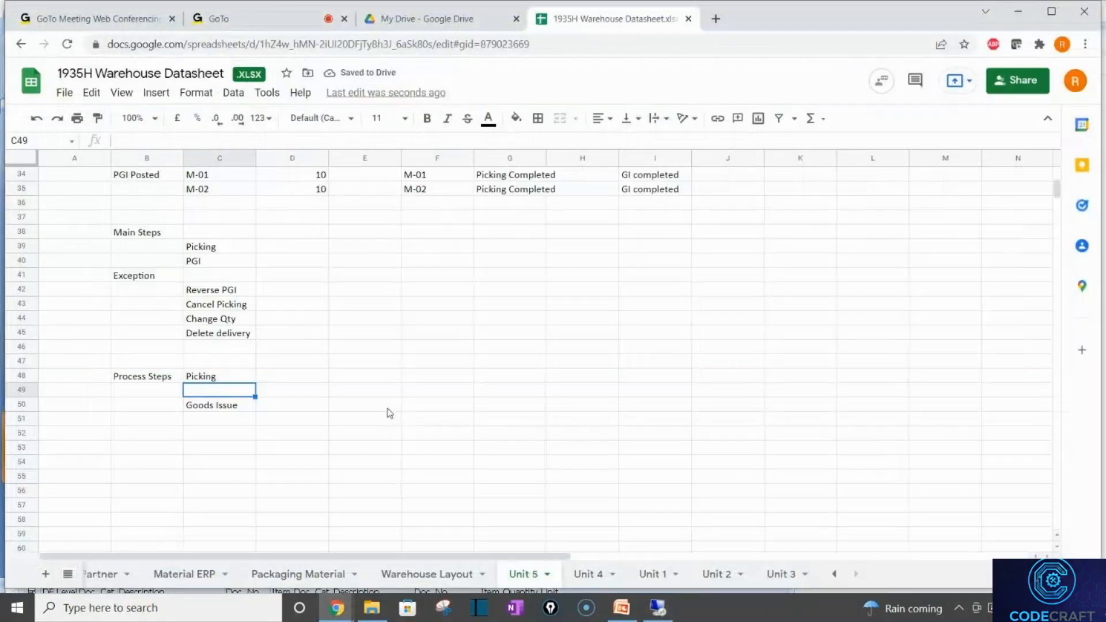
key("alt+Tab")
left_click(517, 302)
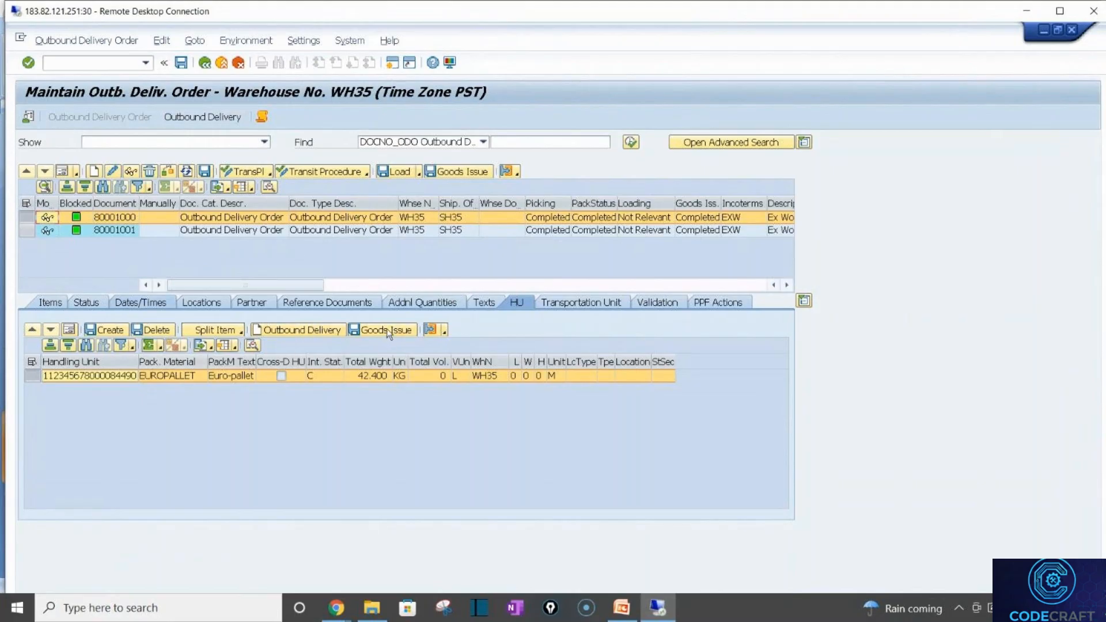
key("alt+Tab")
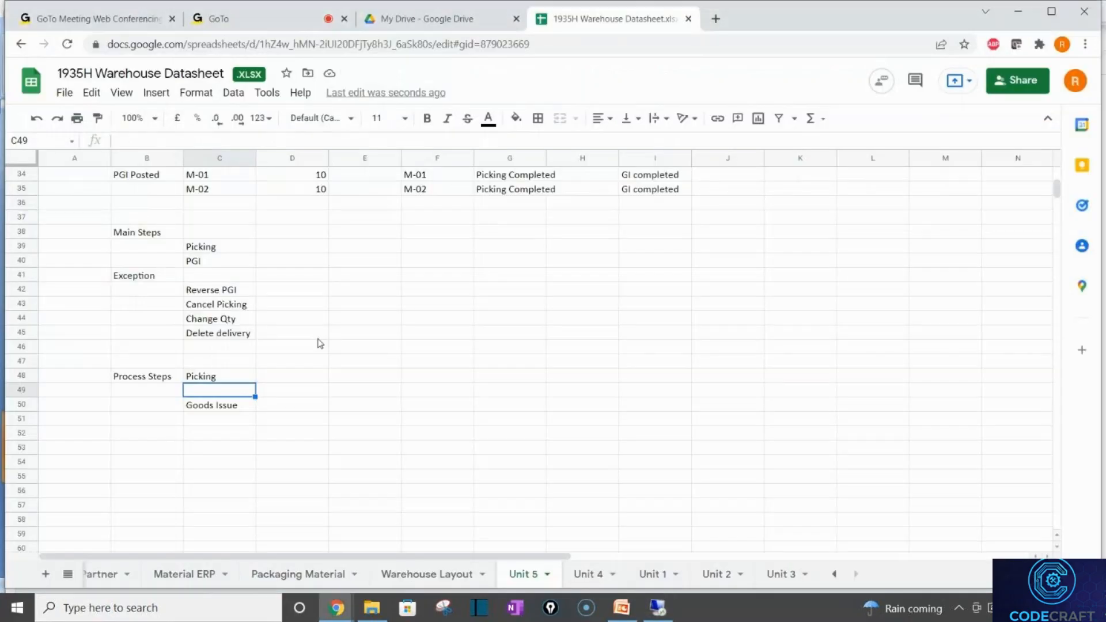
Enter "Outbound delivery is created" as the process step in cell C49, between Picking and Goods Issue
type("Out ou")
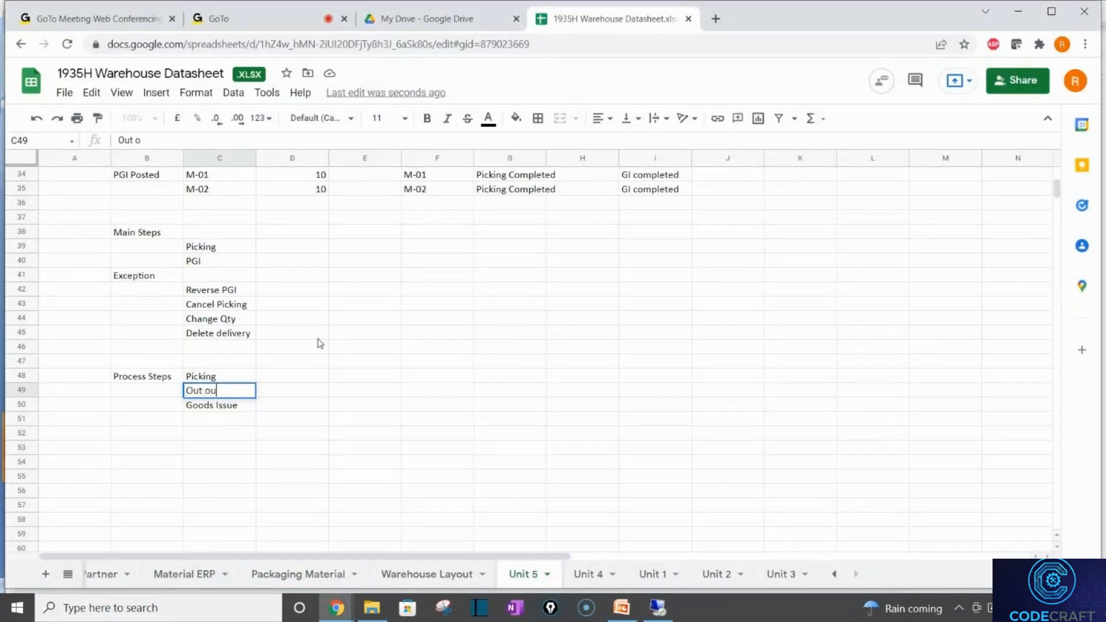
key("BackSpace")
key("BackSpace")
key("BackSpace")
type("b")
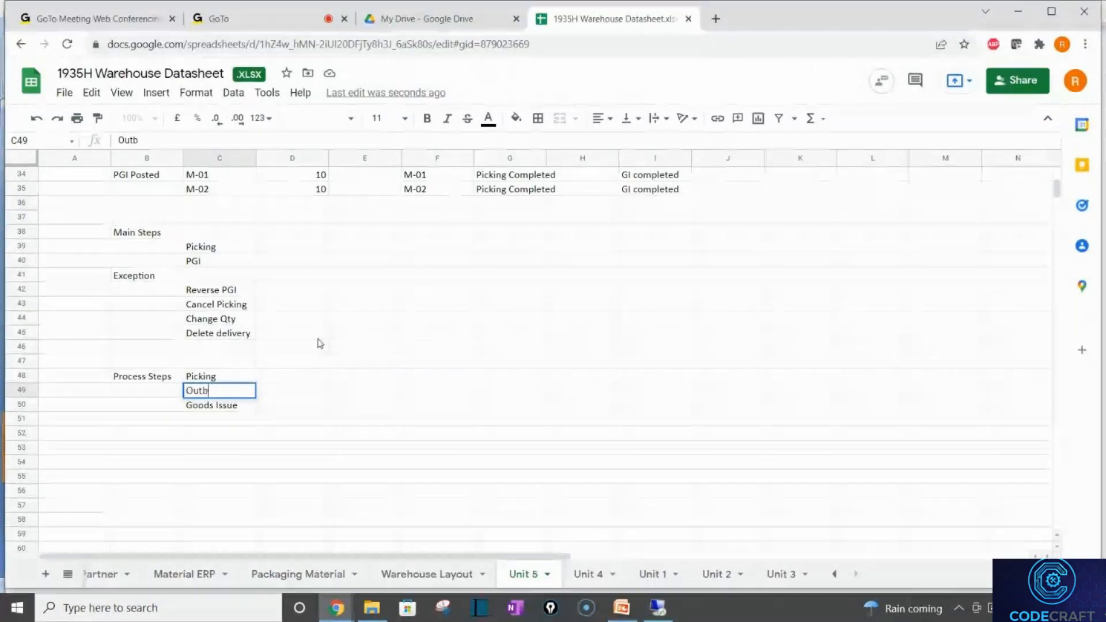
type("ound deli")
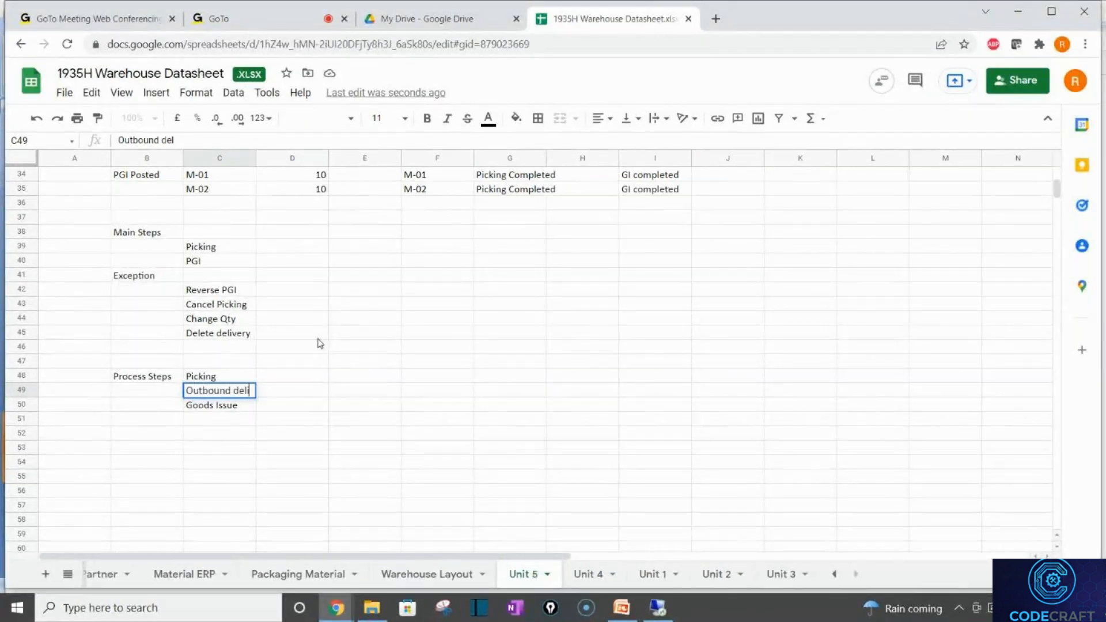
type("very is created")
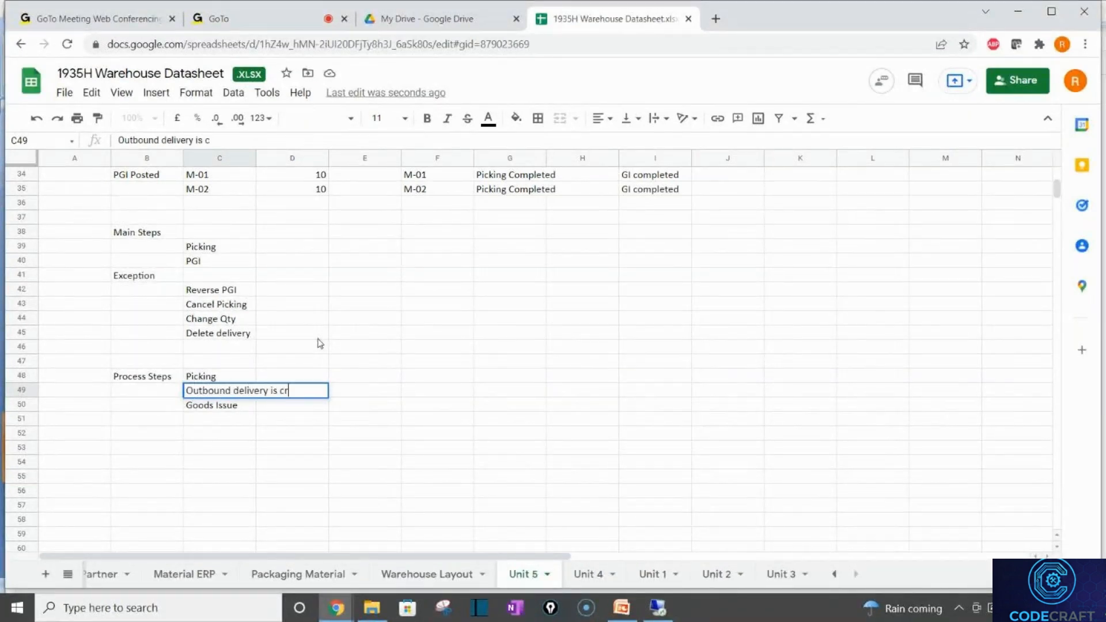
key("Return")
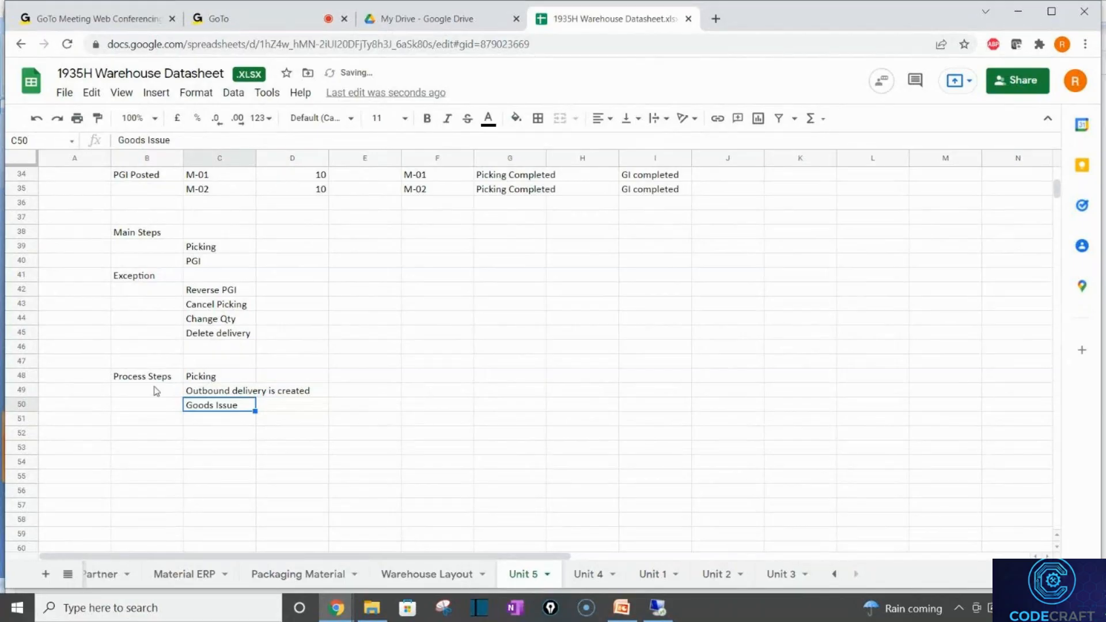
Enter the heading "Reversal" in cell B52 and "Reverse Goods Isse" beside it in cell C52
left_click(144, 435)
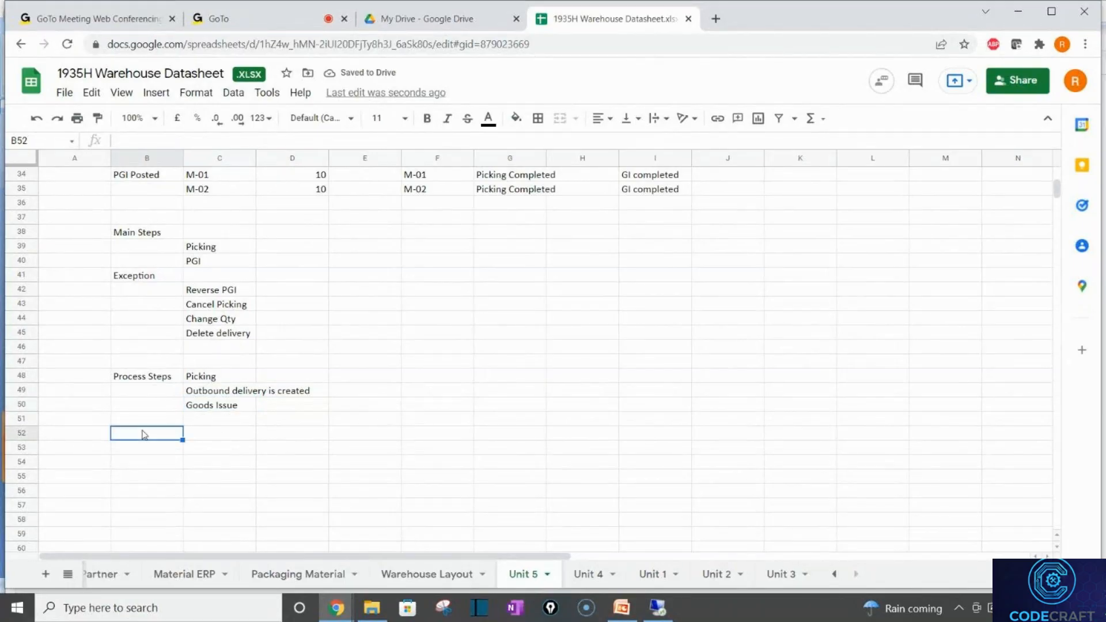
type("Reversal")
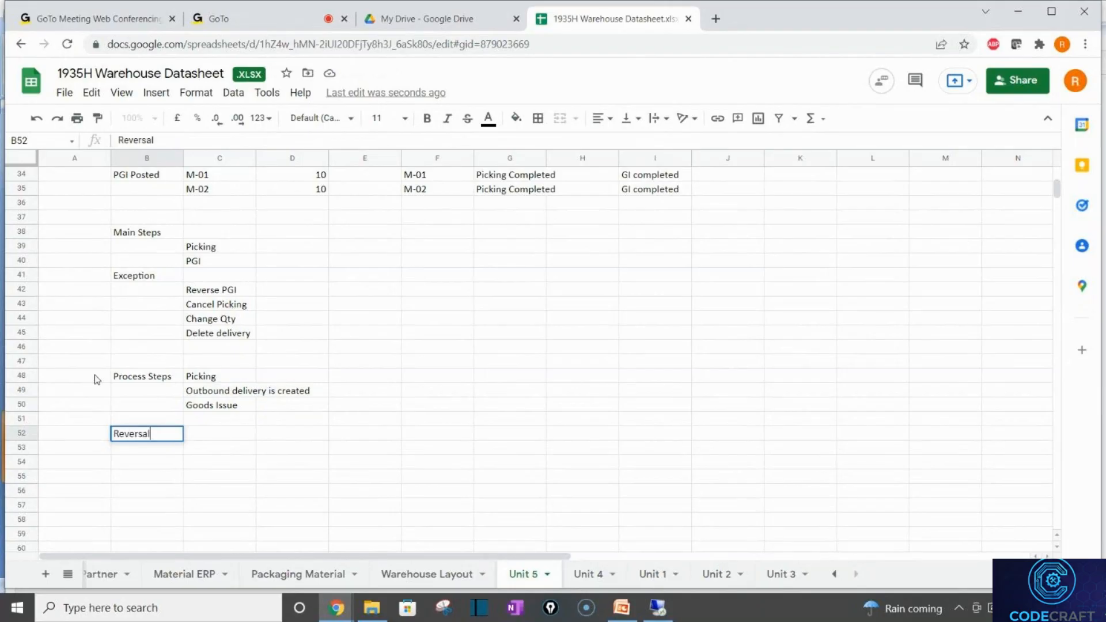
key("Return")
key("Tab")
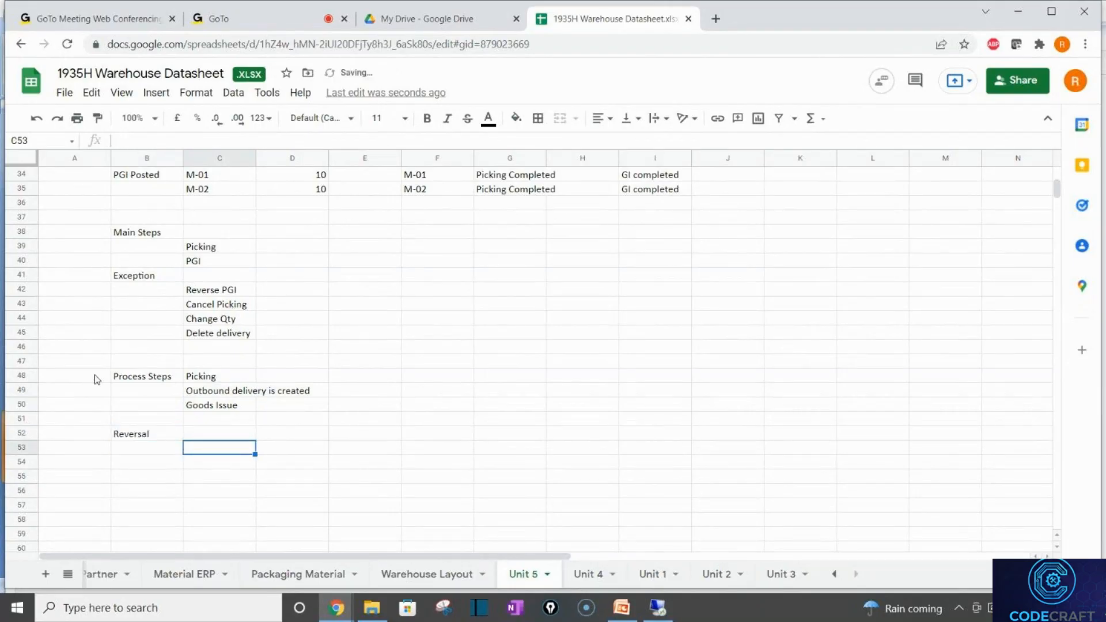
key("Up")
type("Rev")
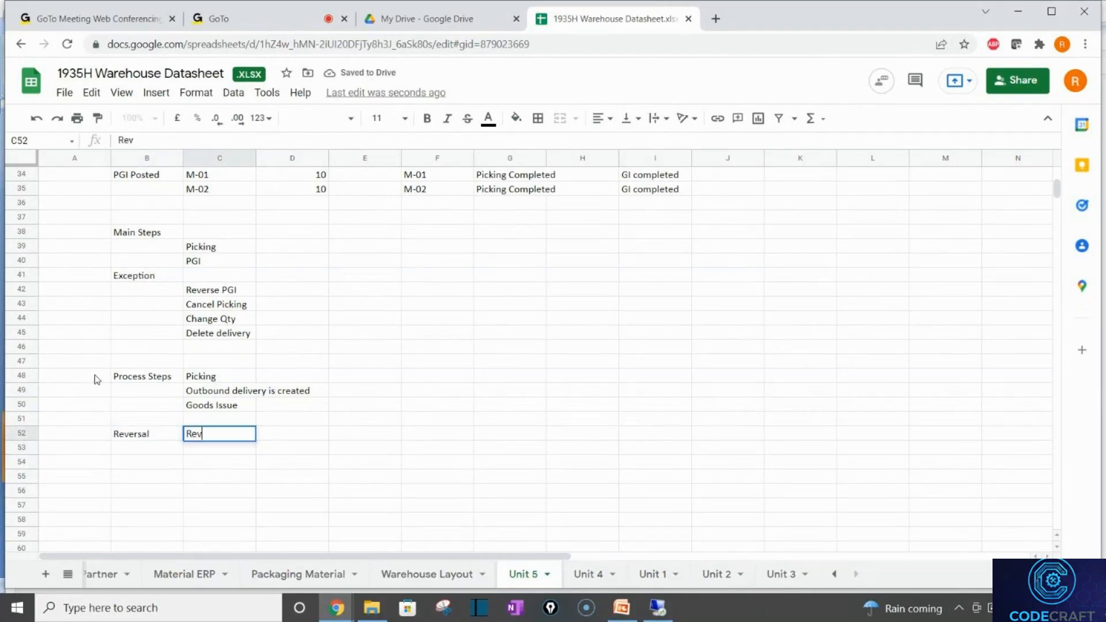
type("erse Goods Isse")
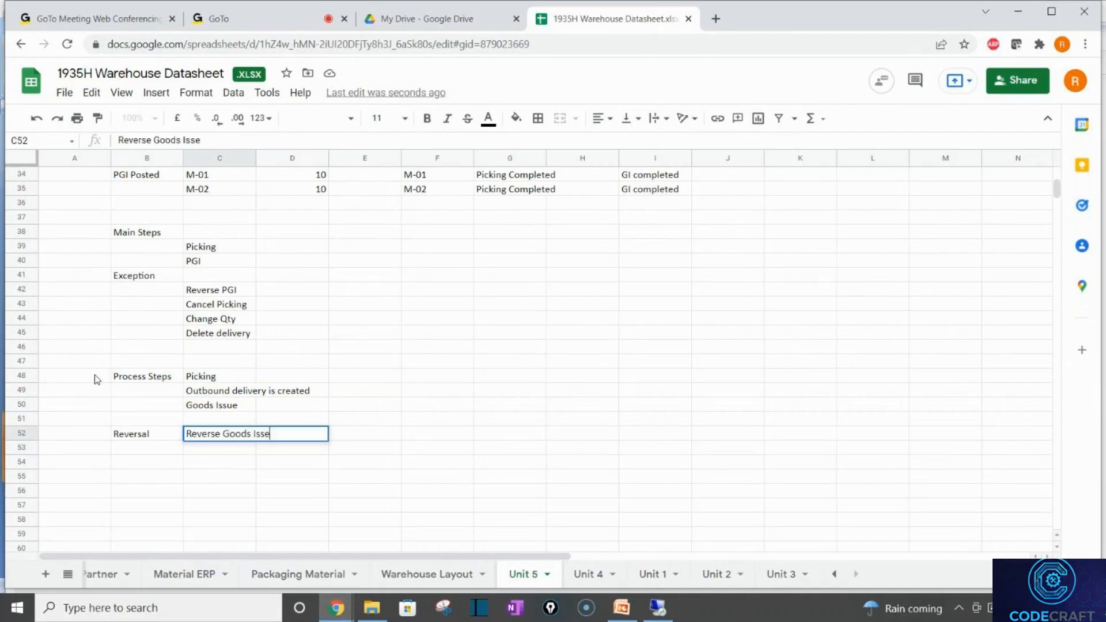
key("Return")
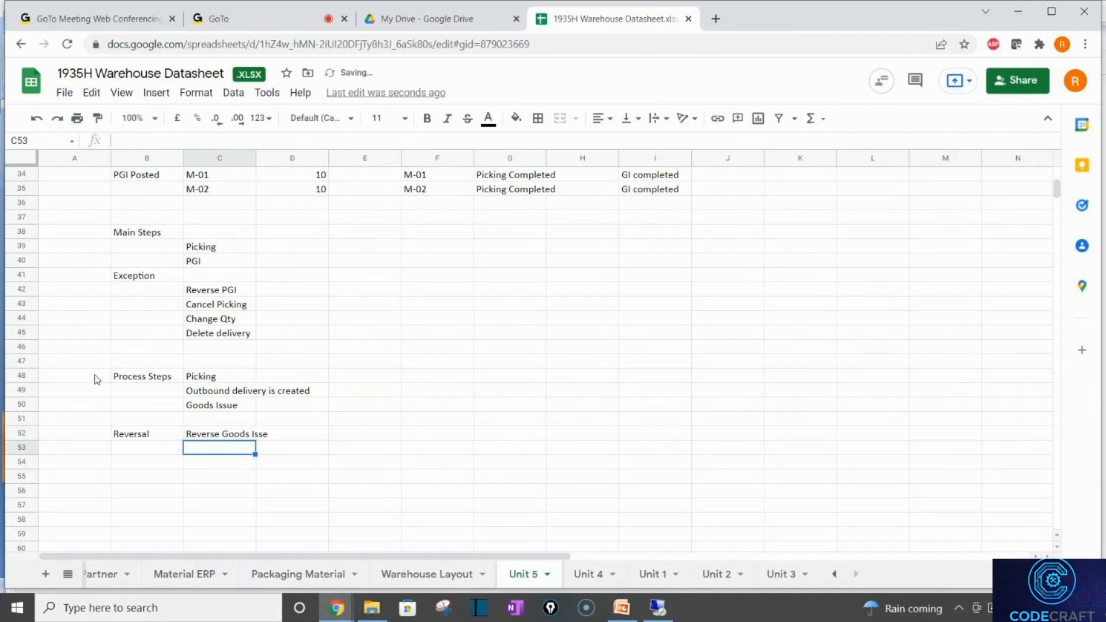
type("Cancel the")
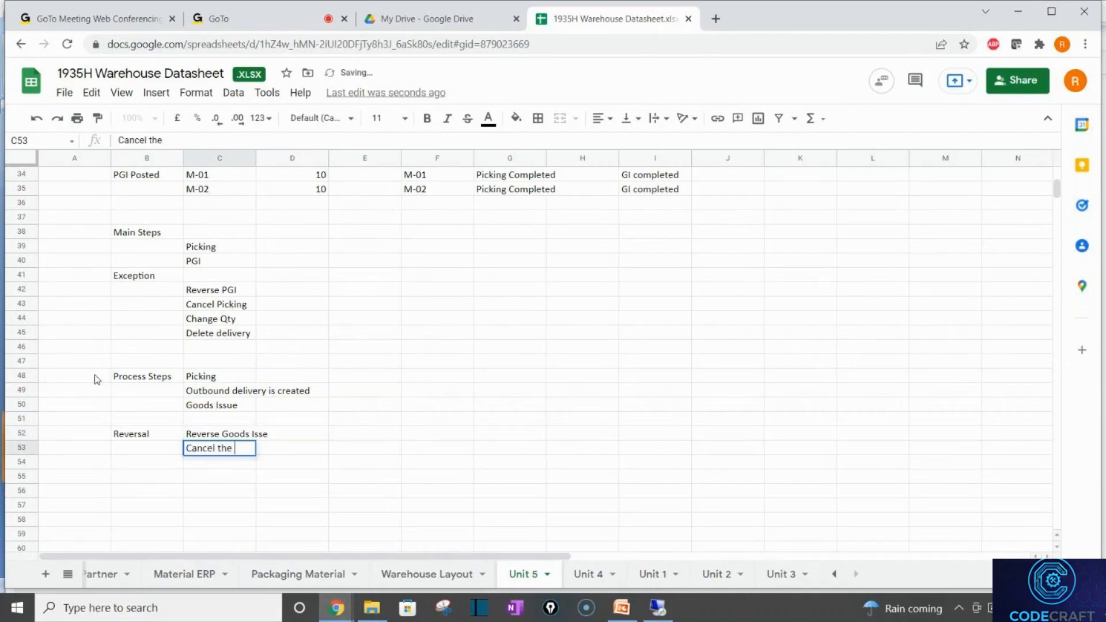
key("BackSpace")
key("BackSpace")
key("BackSpace")
key("BackSpace")
key("BackSpace")
key("BackSpace")
key("BackSpace")
key("BackSpace")
key("BackSpace")
key("BackSpace")
key("BackSpace")
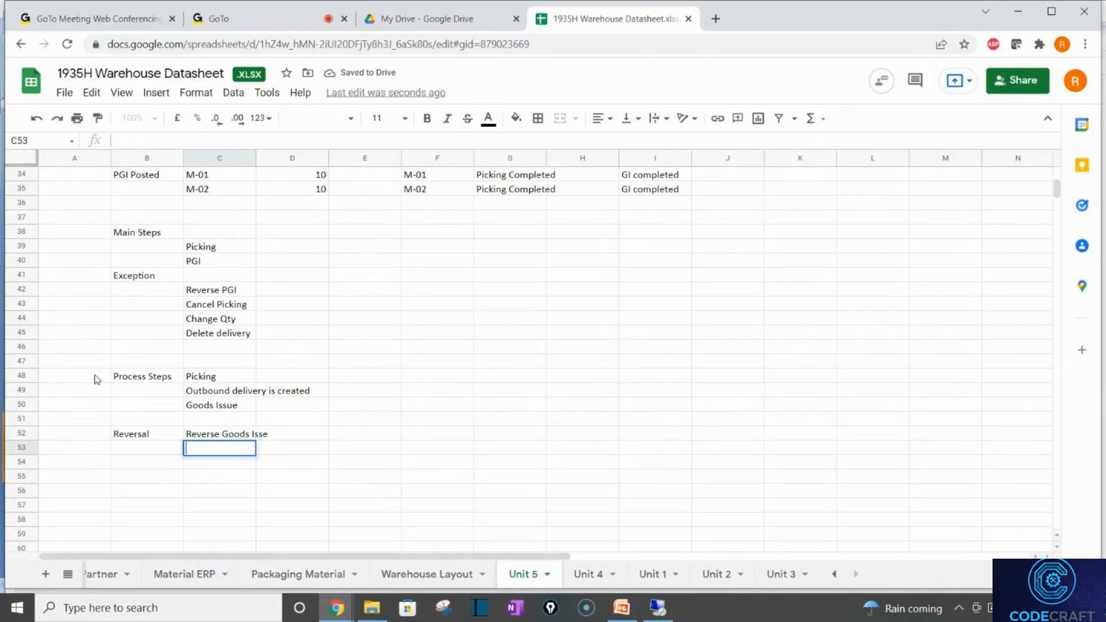
Enter "Delete Outbound delivery" in cell C53 and "Cancel Picking" in cell C54 as reversal steps
type("Delet")
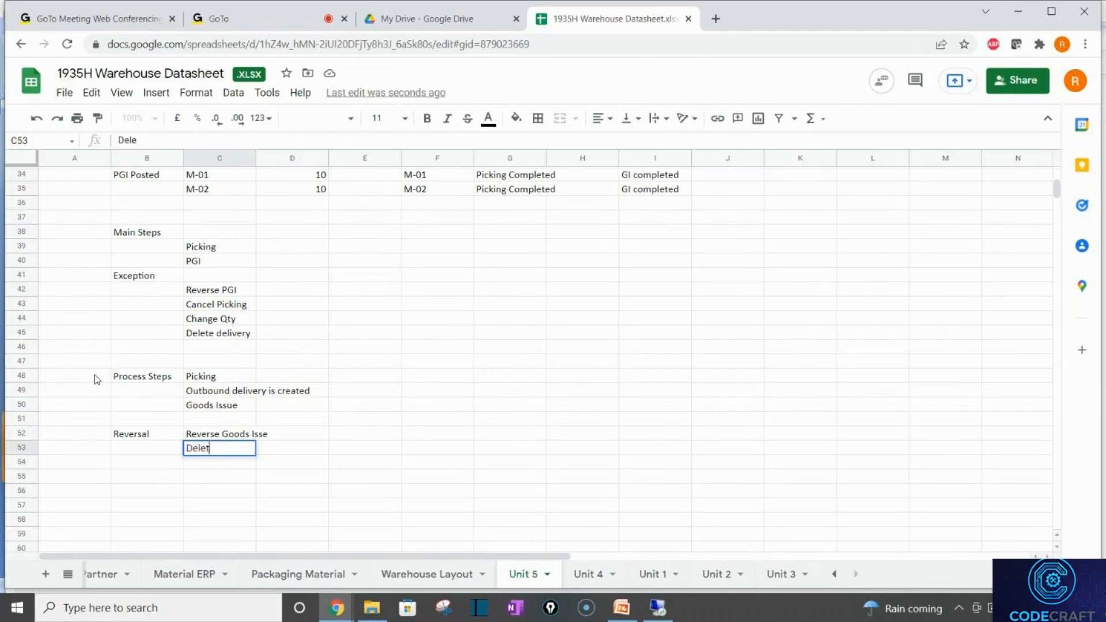
type("e Outbound de")
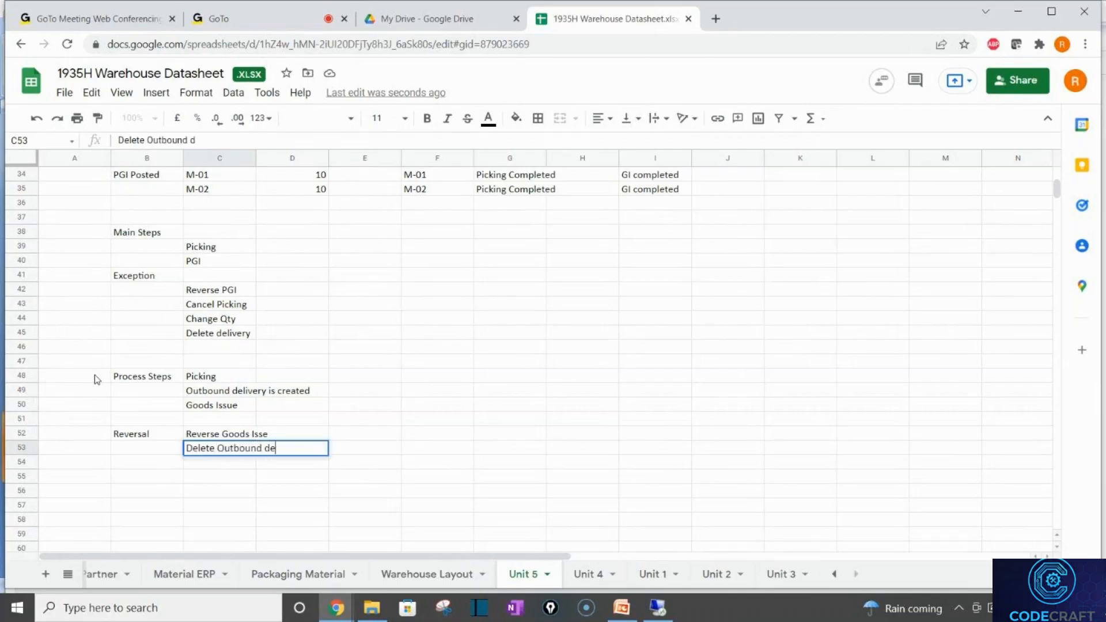
type("livery")
key("Return")
type("Canc")
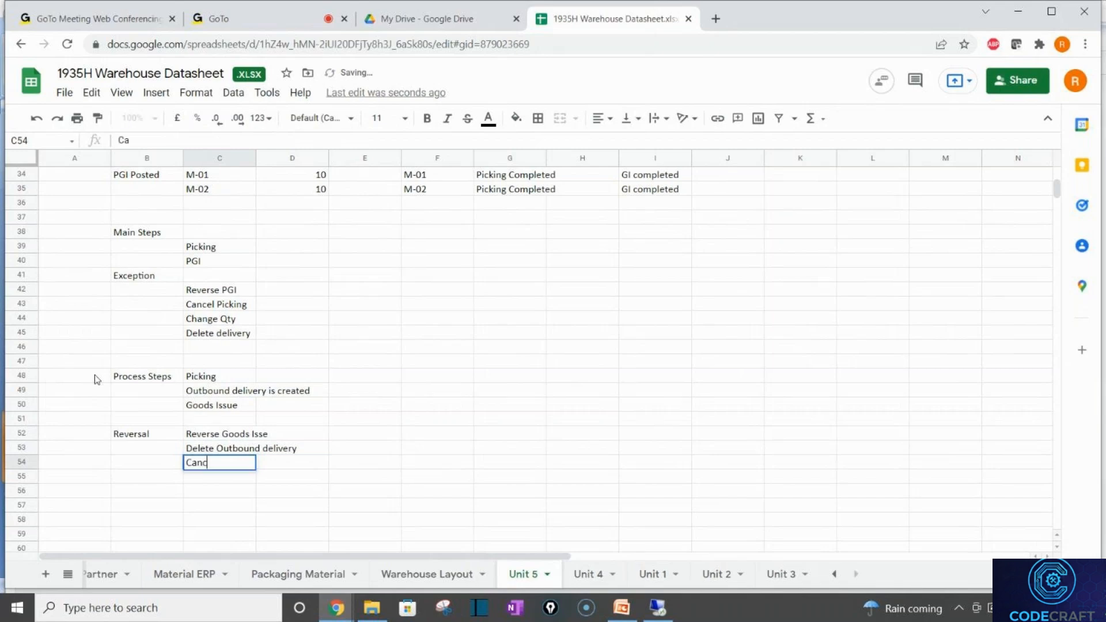
type("el Picking")
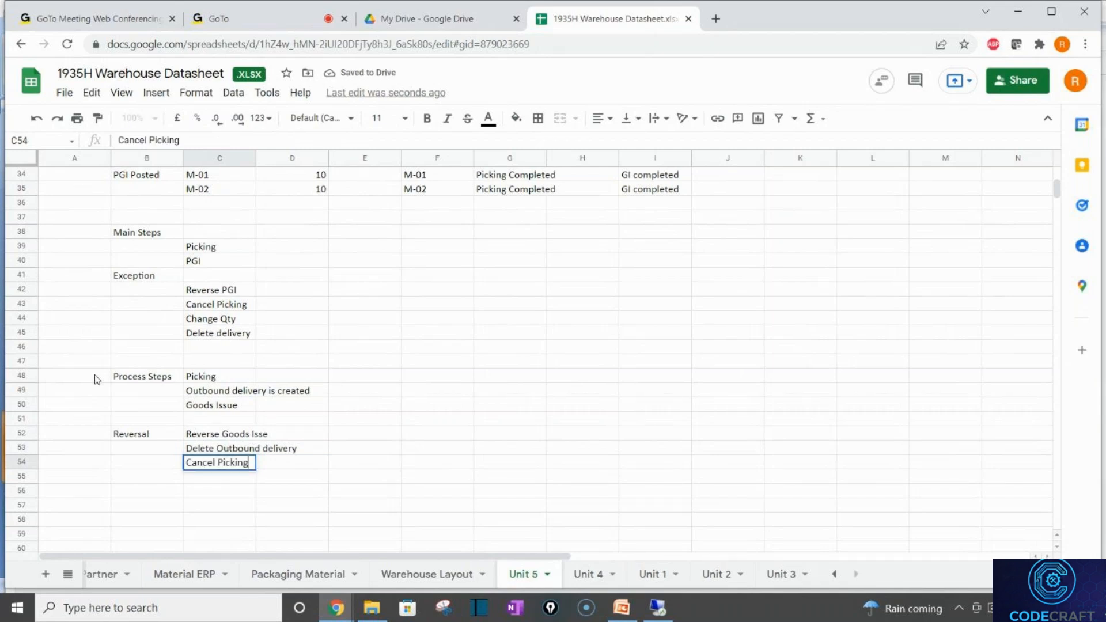
key("Return")
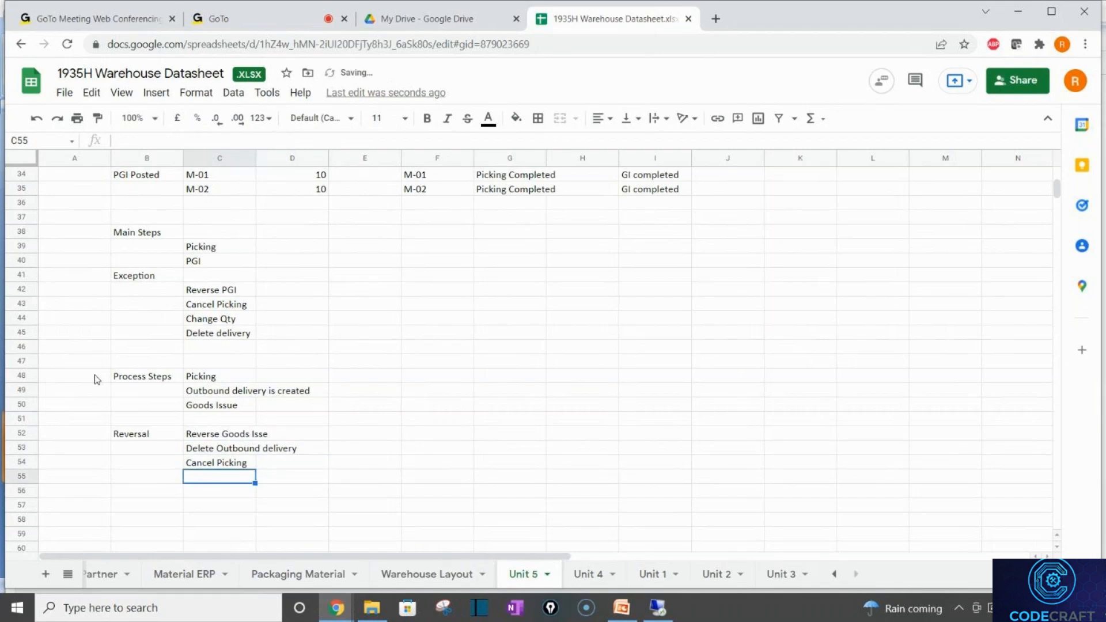
Enter "Delete/Reject Delivery" as the last reversal step in cell C55
type("D")
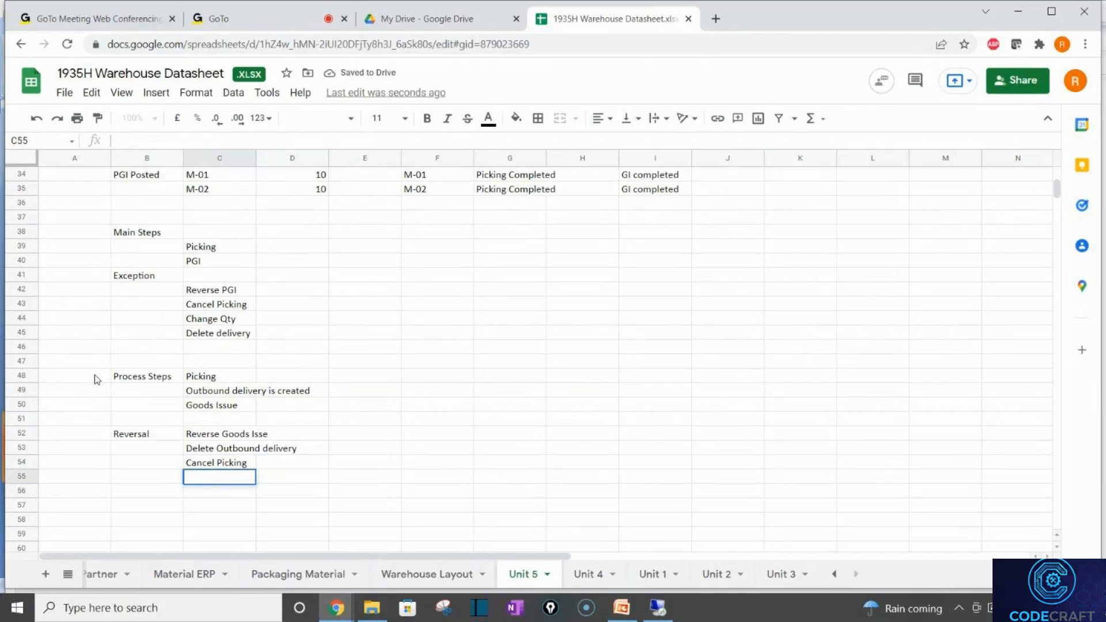
type("el")
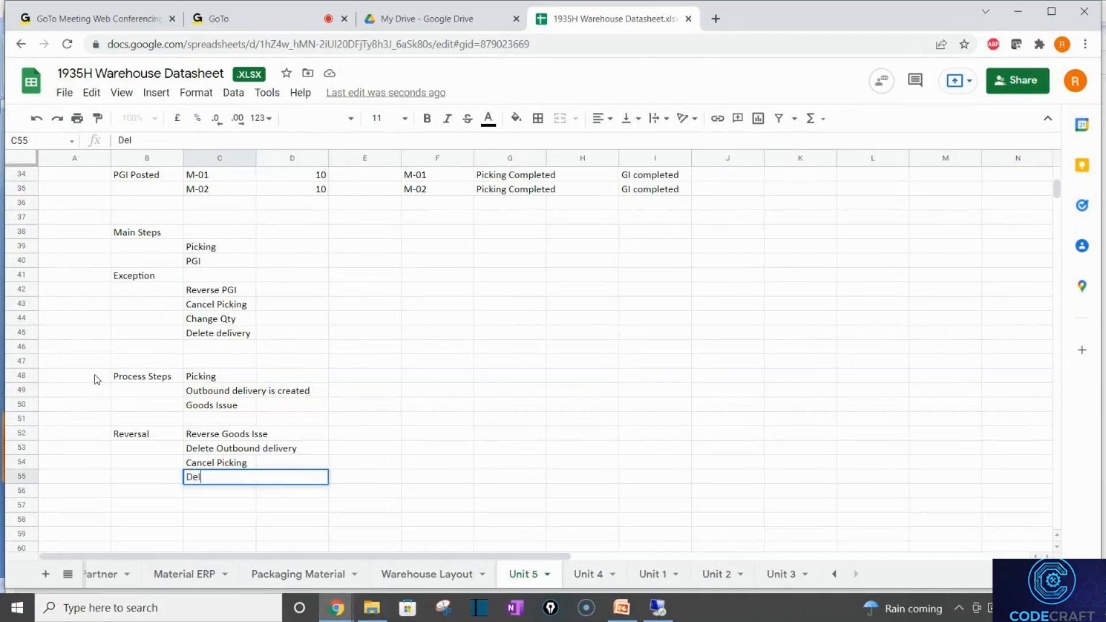
type("ete/Reject Delveur")
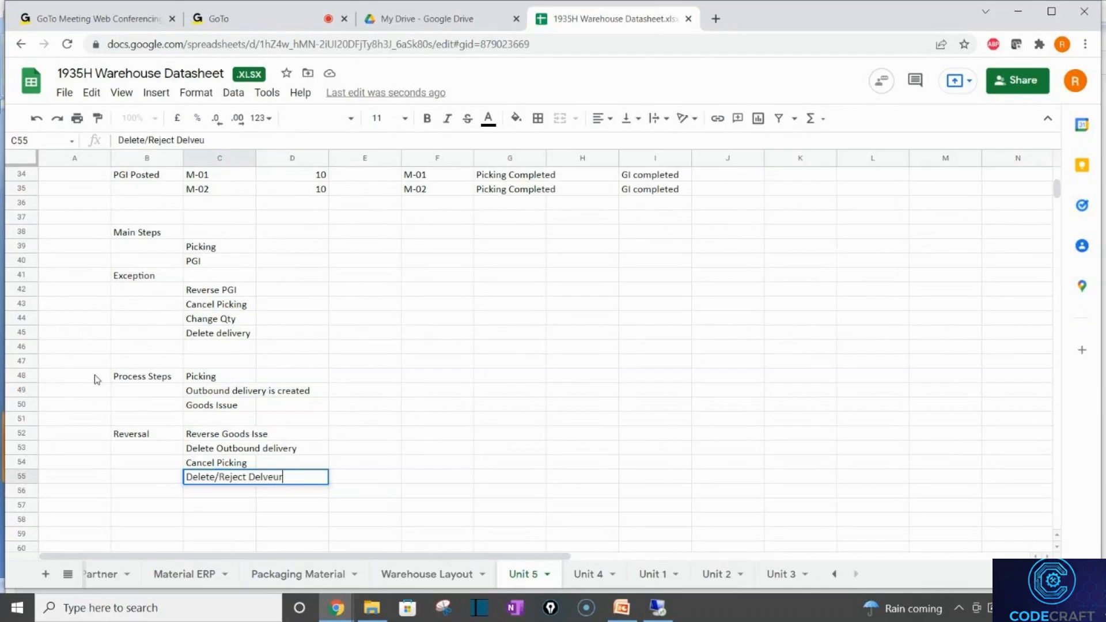
key("BackSpace")
key("BackSpace")
key("BackSpace")
key("BackSpace")
type("ivery")
left_click(230, 332)
Make the headings "Process Steps" and "Reversal" in cells B48 to B52 bold
left_click(139, 380)
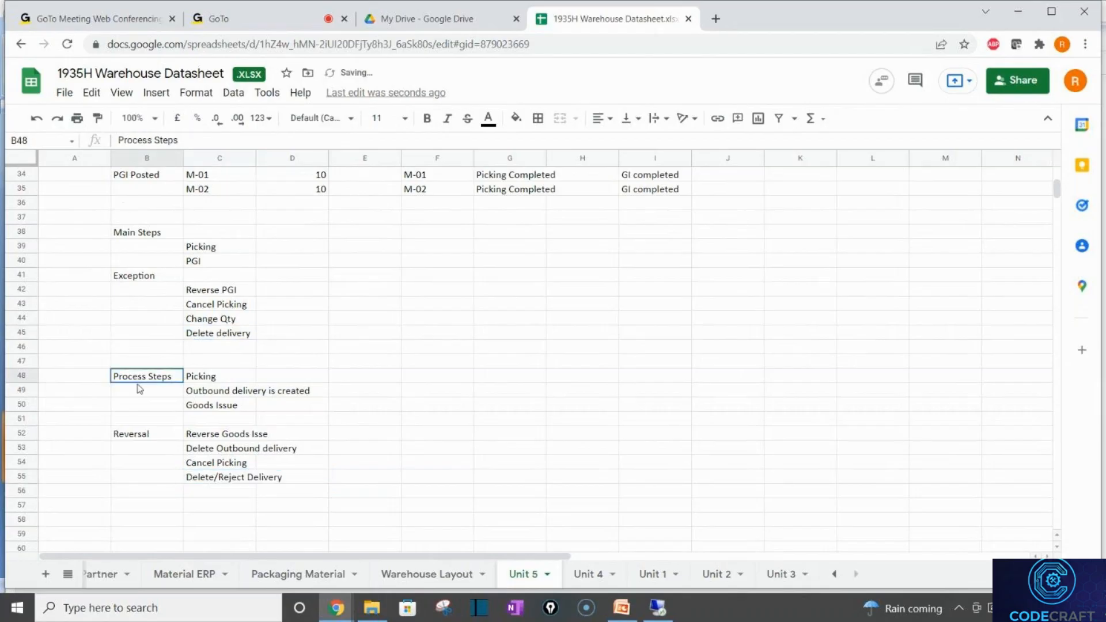
left_click(136, 431)
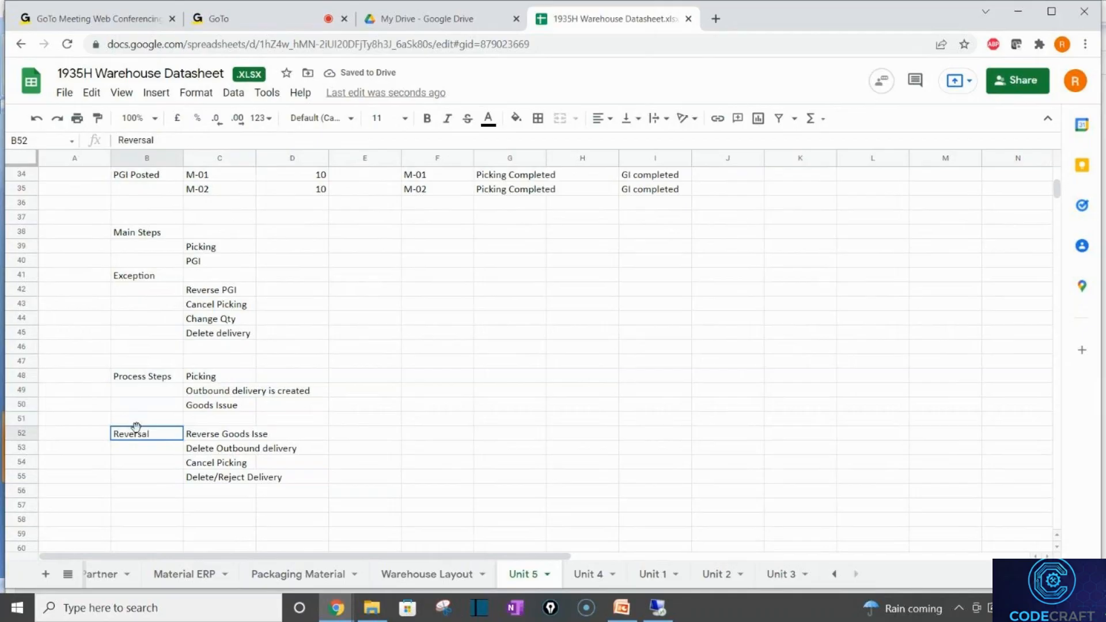
left_click(139, 381)
key("shift+Down")
key("shift+Down")
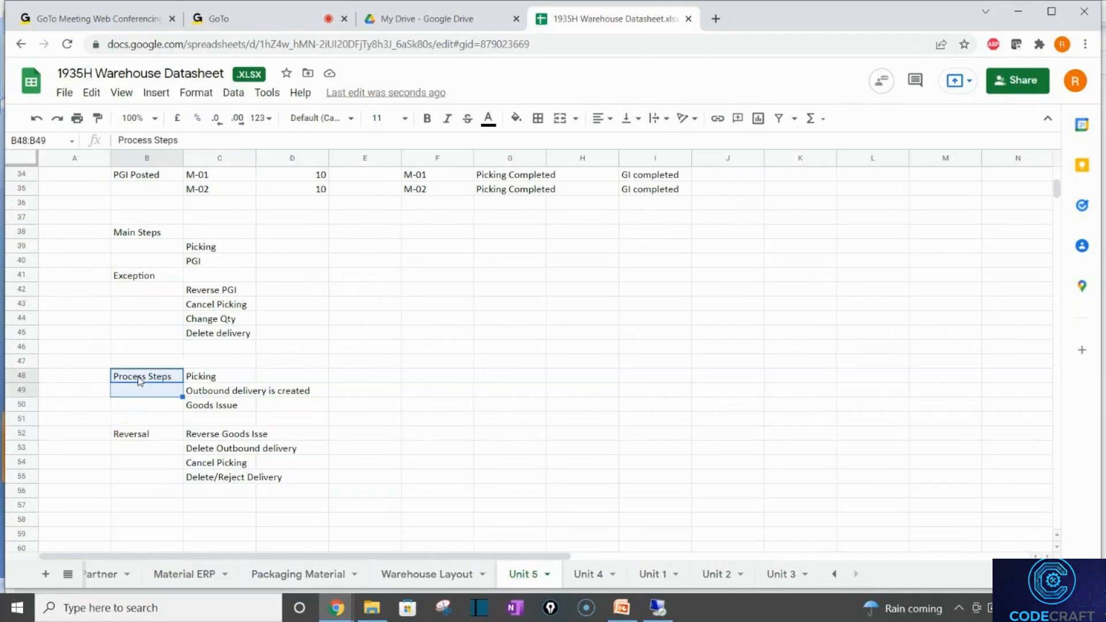
key("shift+Down")
key("shift+Down")
key("ctrl+b")
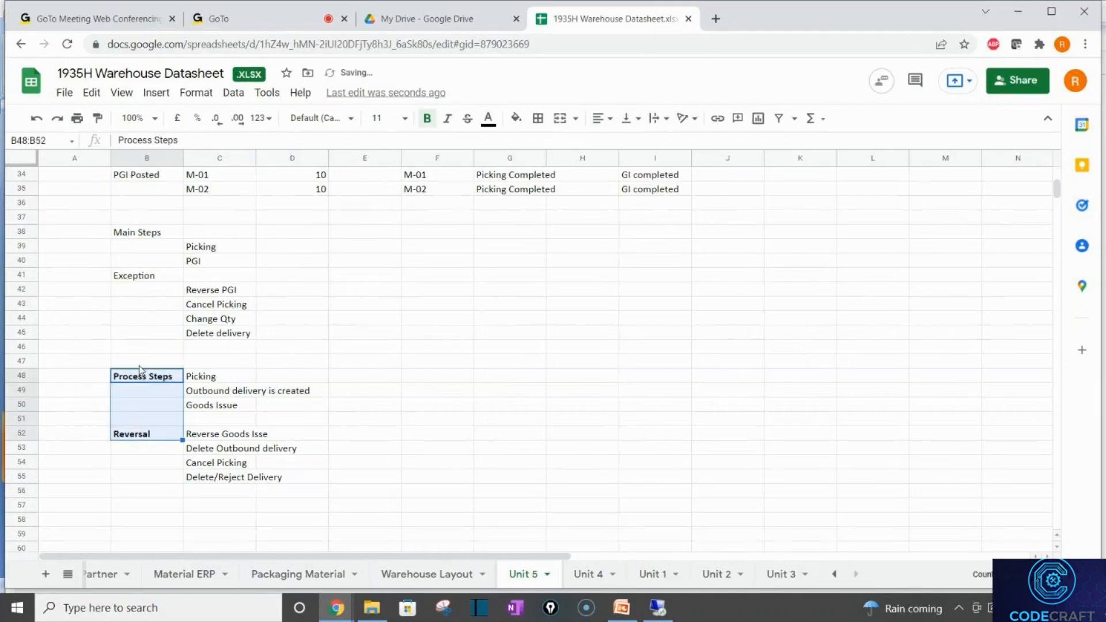
Correct the spelling of the reversal step in cell C52 to "Reverse Goods Issue"
left_click(220, 420)
left_click(225, 439)
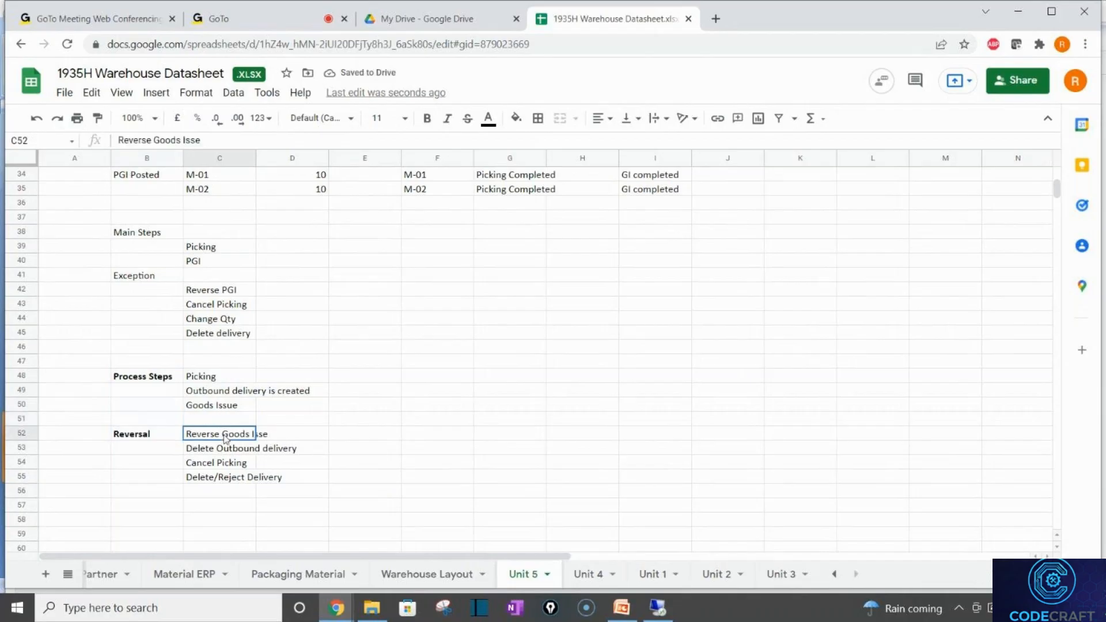
left_click(198, 140)
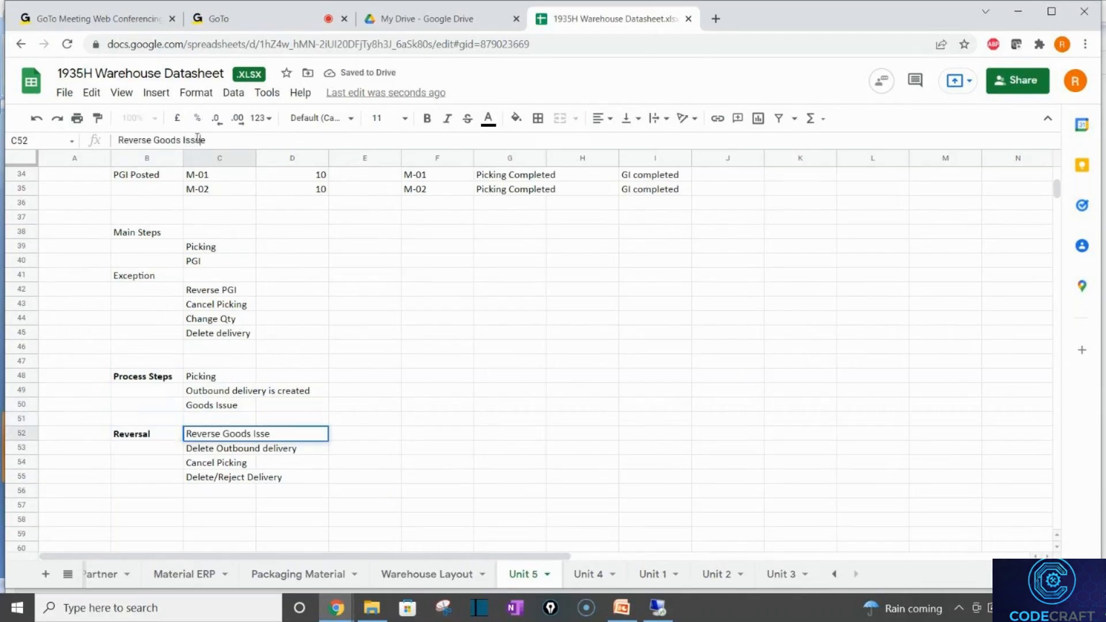
type("u")
key("Return")
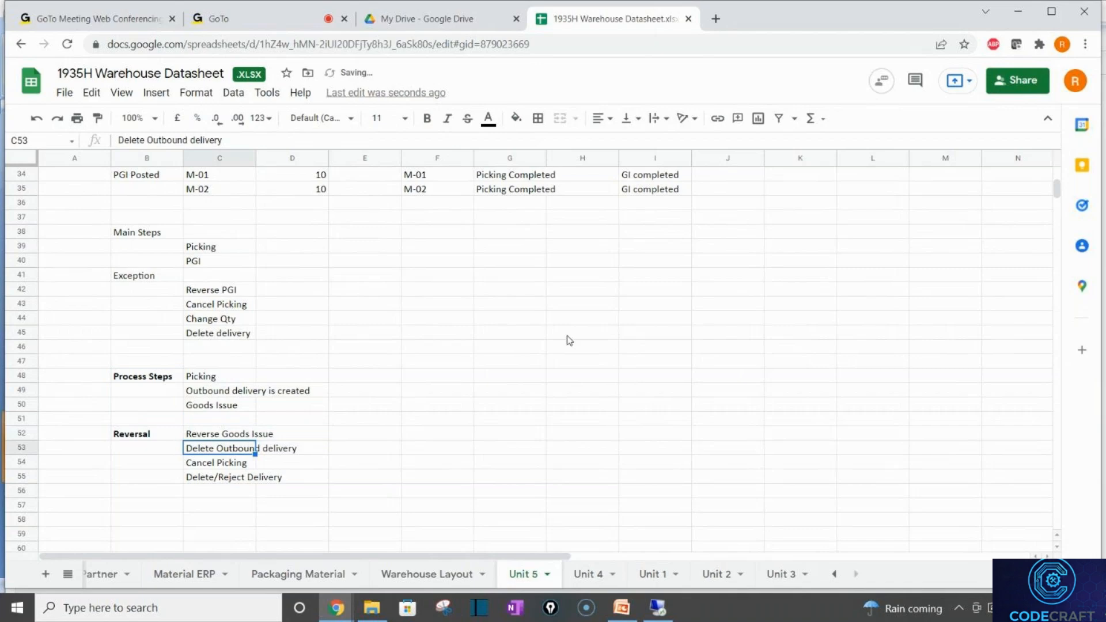
Switch to the SAP session, display the outbound delivery of the selected delivery order and reverse its goods issue
key("alt+Tab")
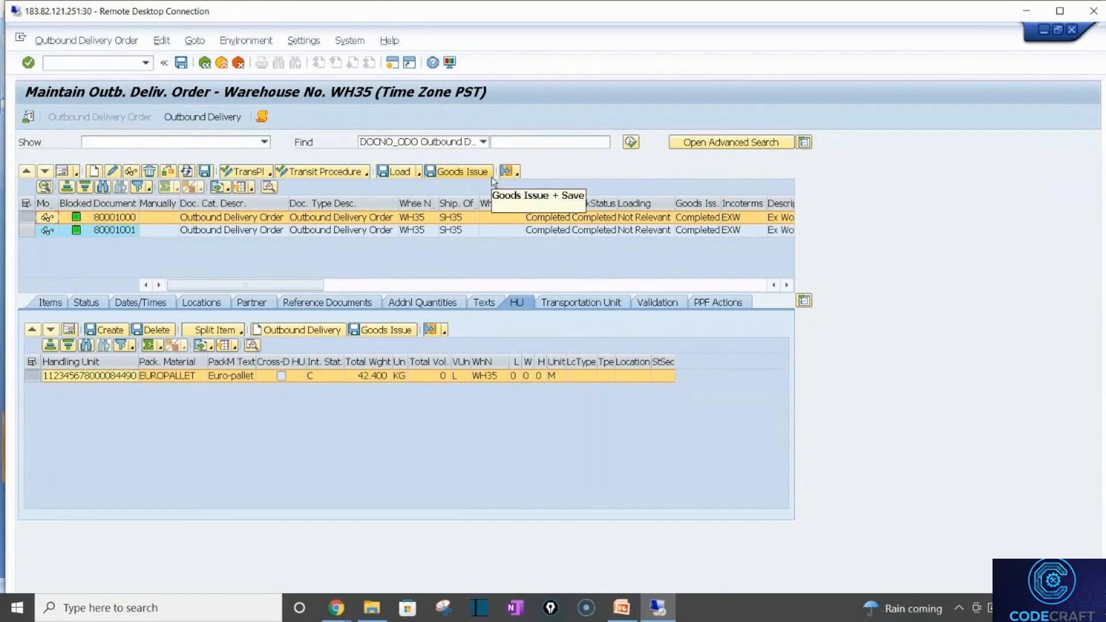
left_click(230, 115)
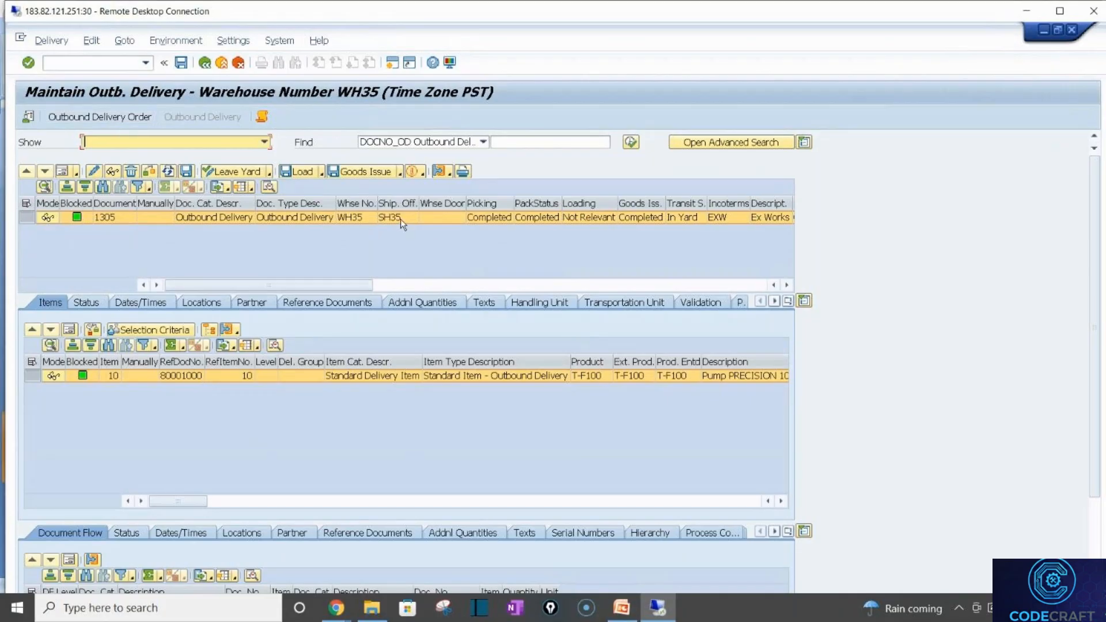
left_click(400, 175)
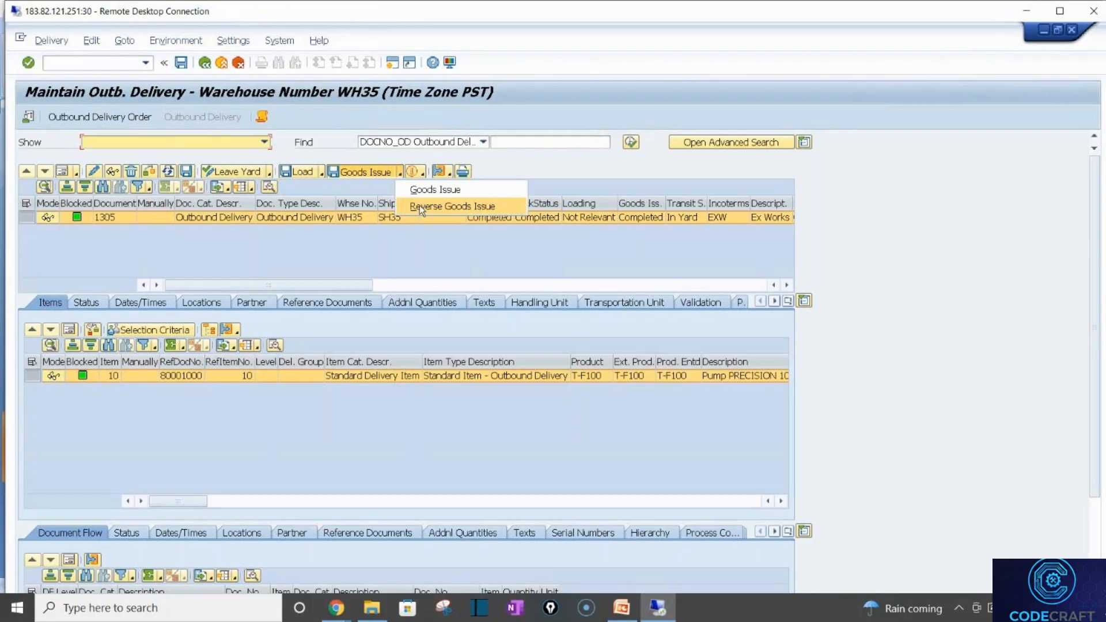
left_click(420, 206)
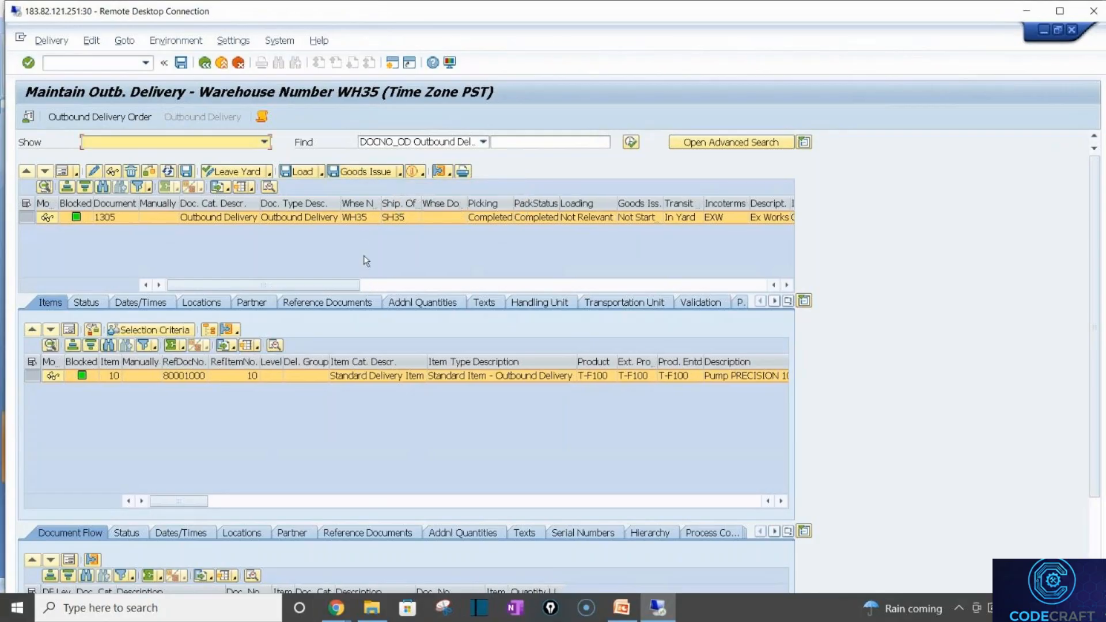
Check the reversal list in the datasheet, return to SAP and switch to the "Outbound Process - Documents" slide in PowerPoint
key("alt+Tab")
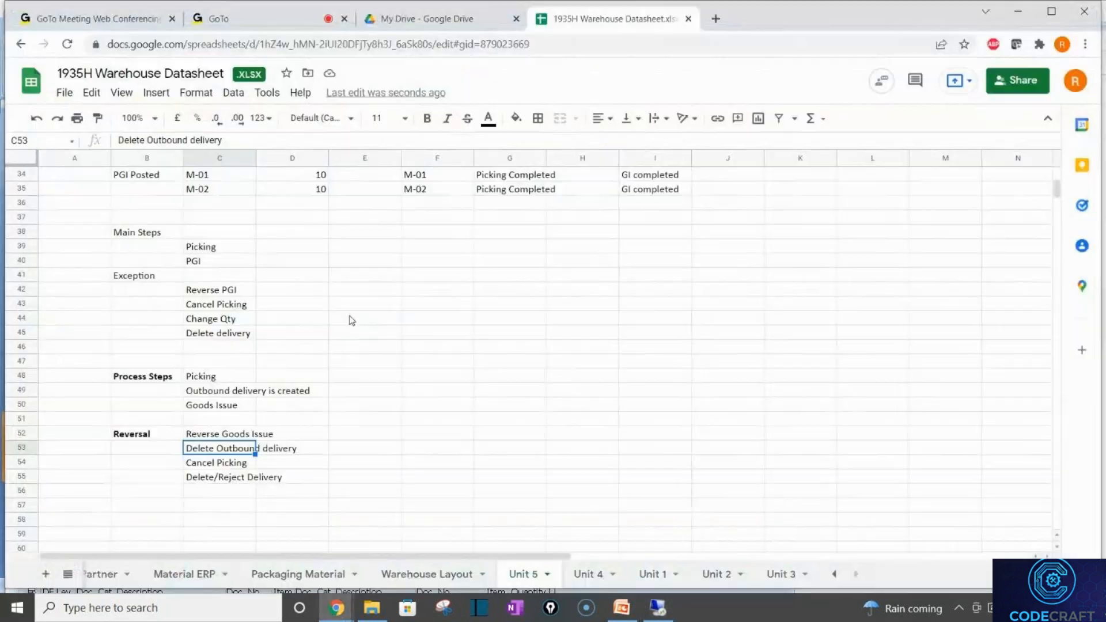
key("alt+Tab")
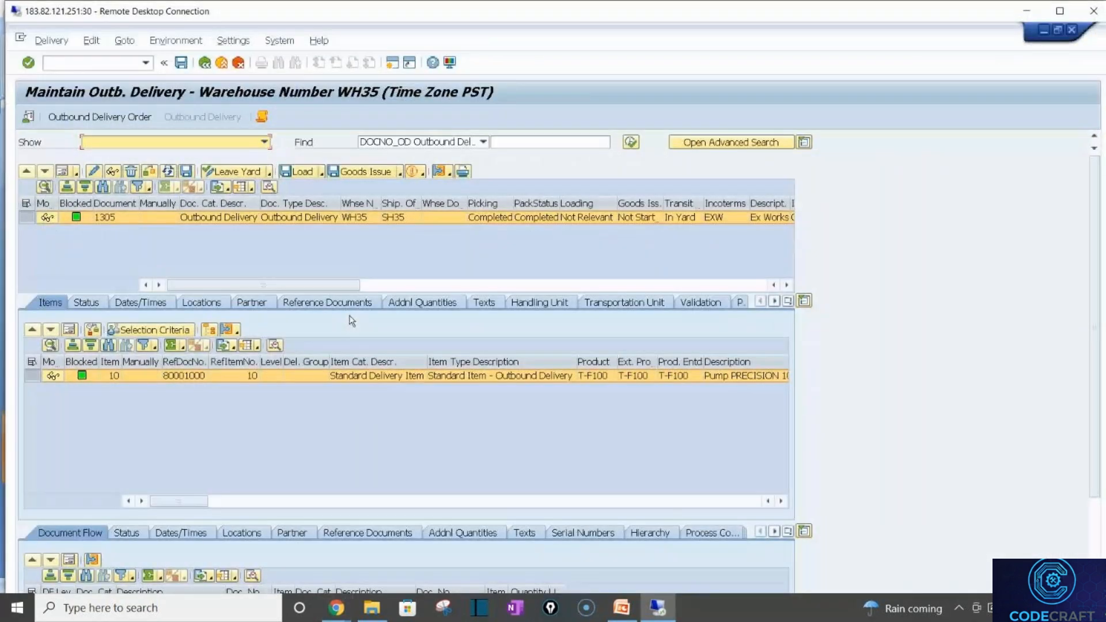
key("alt+Tab")
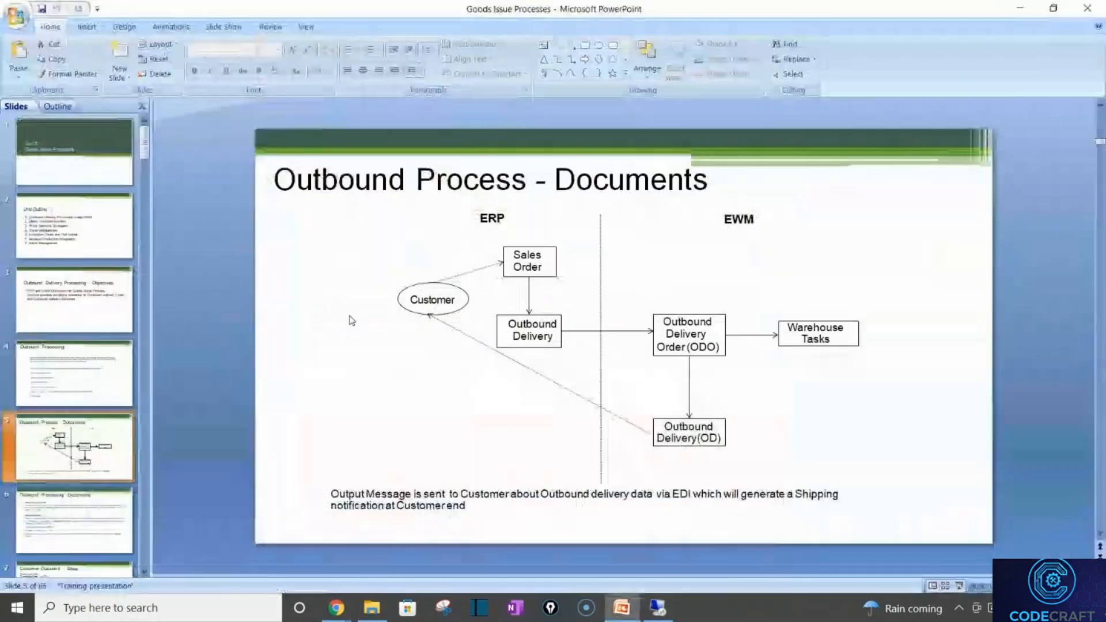
Switch back to the SAP session and exit the sales order's document flow and display screens
key("alt+Tab")
left_click(351, 320)
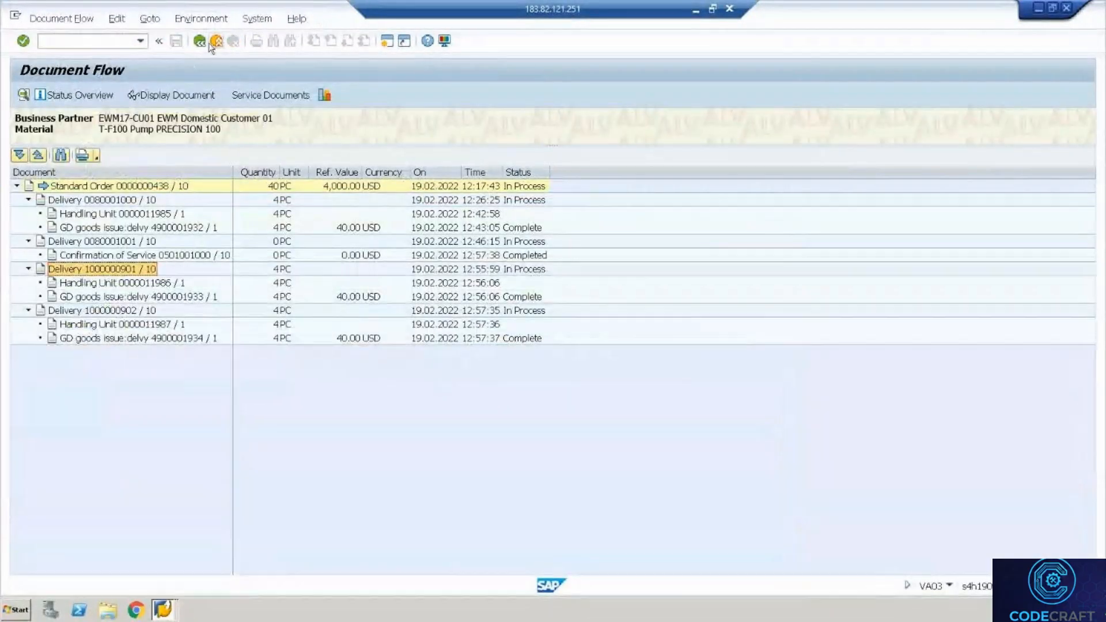
left_click(204, 44)
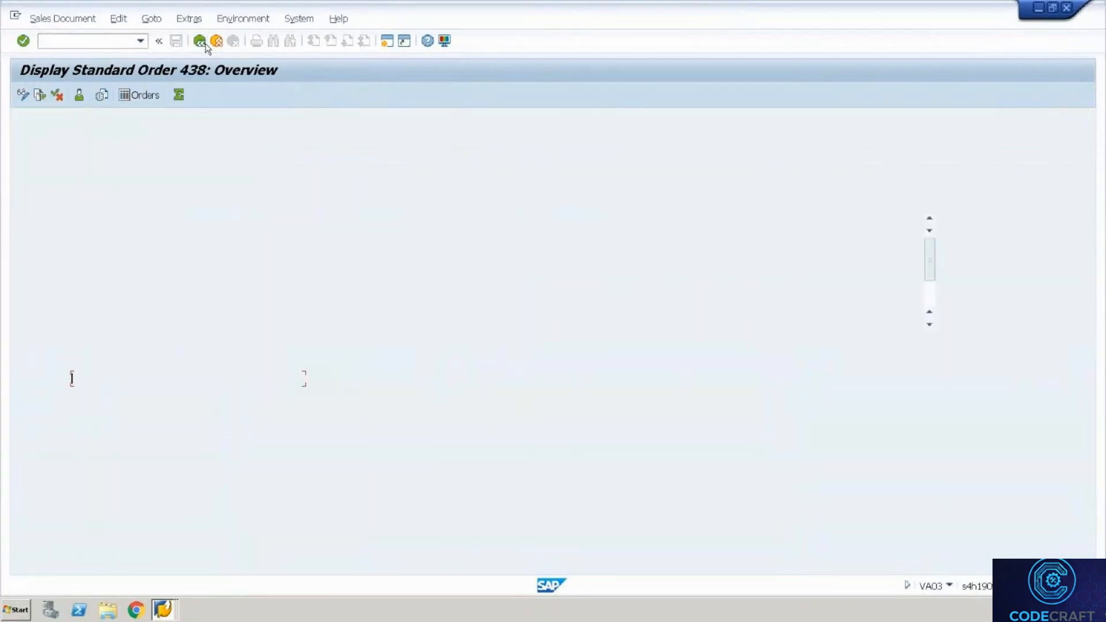
left_click(201, 41)
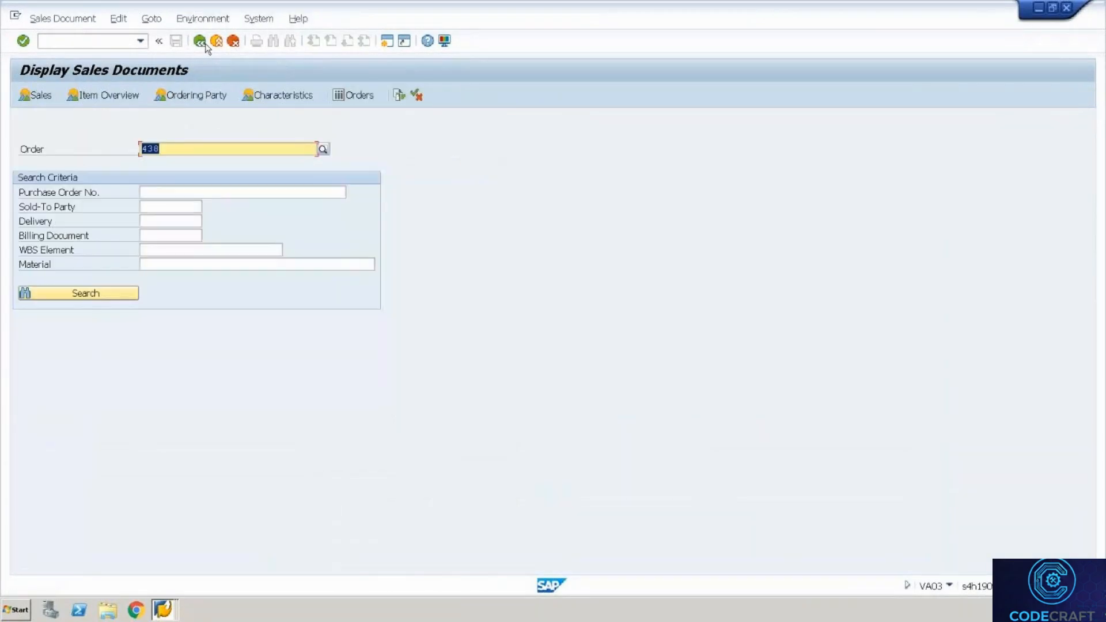
left_click(217, 41)
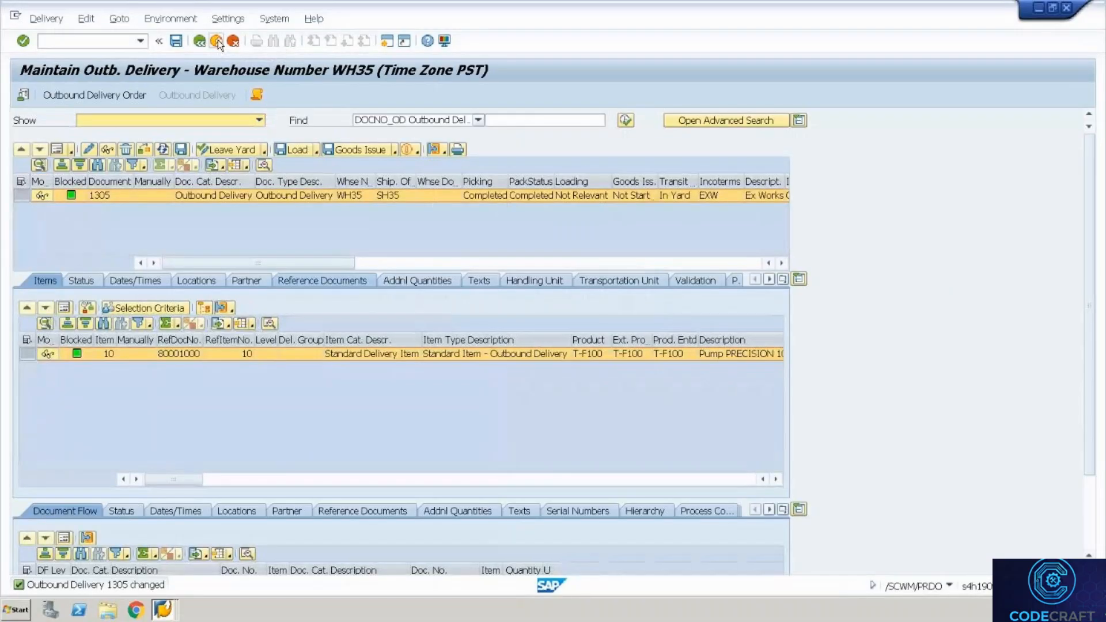
left_click(218, 40)
left_click(218, 40)
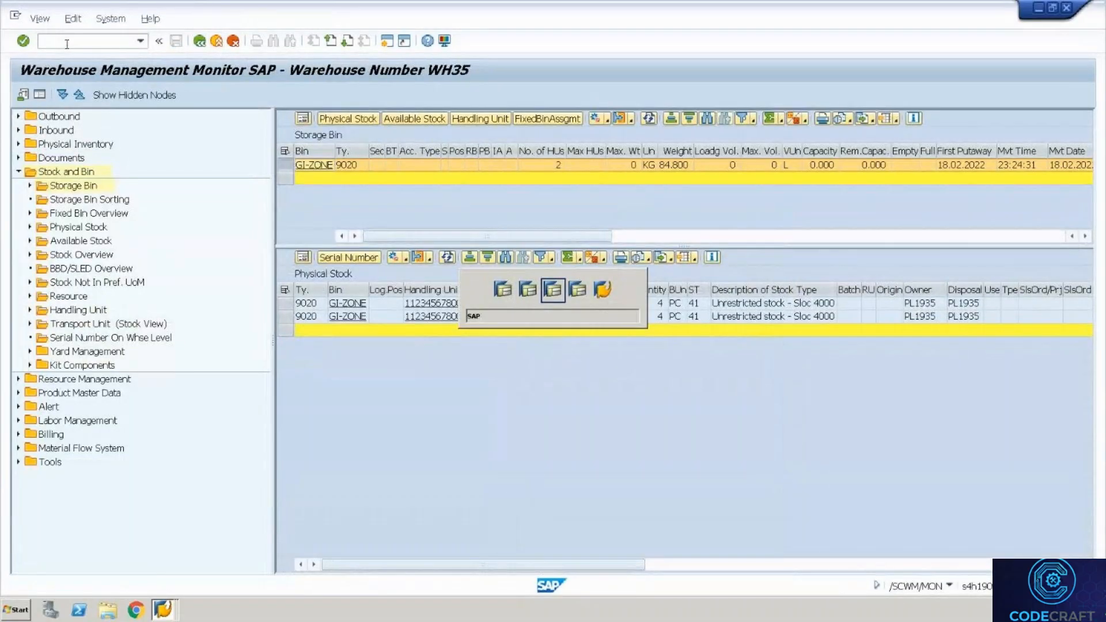
Start transaction VL03N in a new session and display the outbound delivery whose goods issue was reversed
key("alt+Tab")
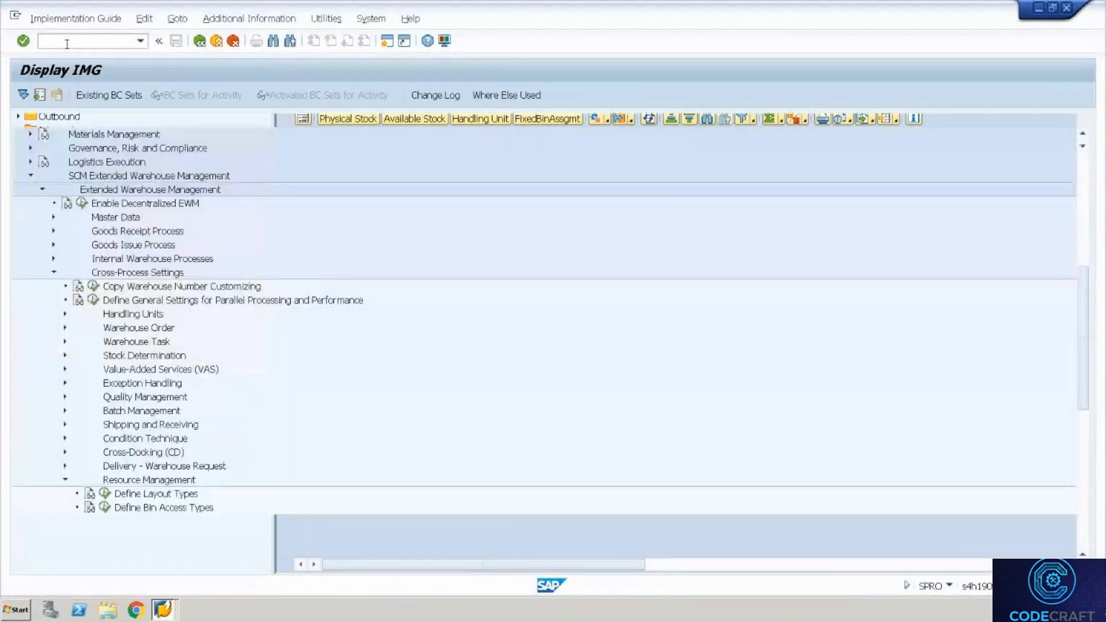
left_click(67, 44)
type("/ovl")
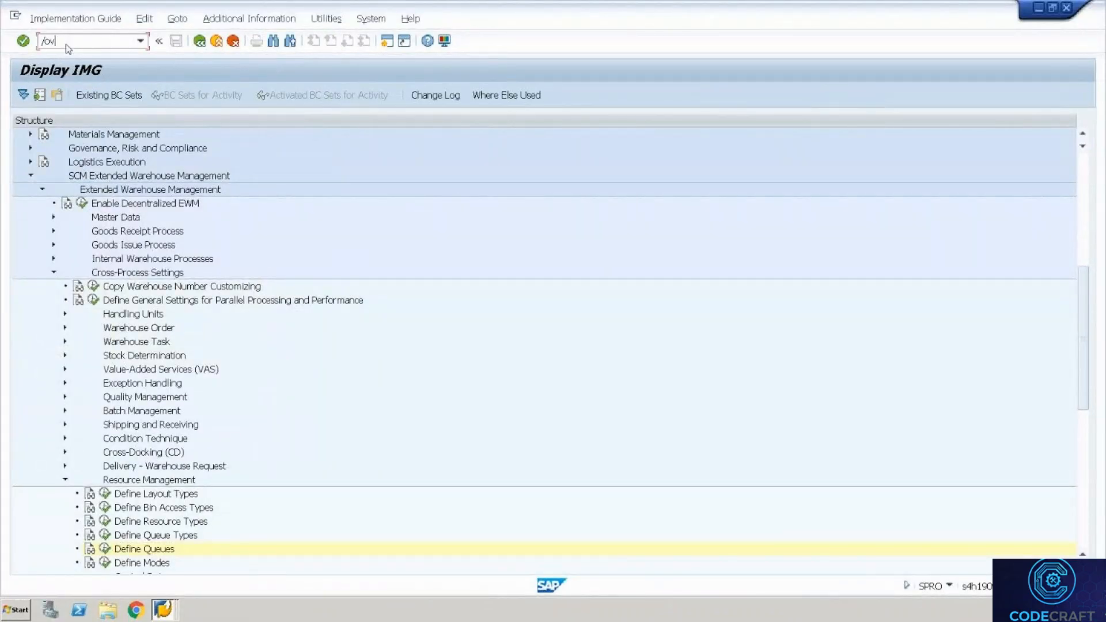
type("01n")
key("Return")
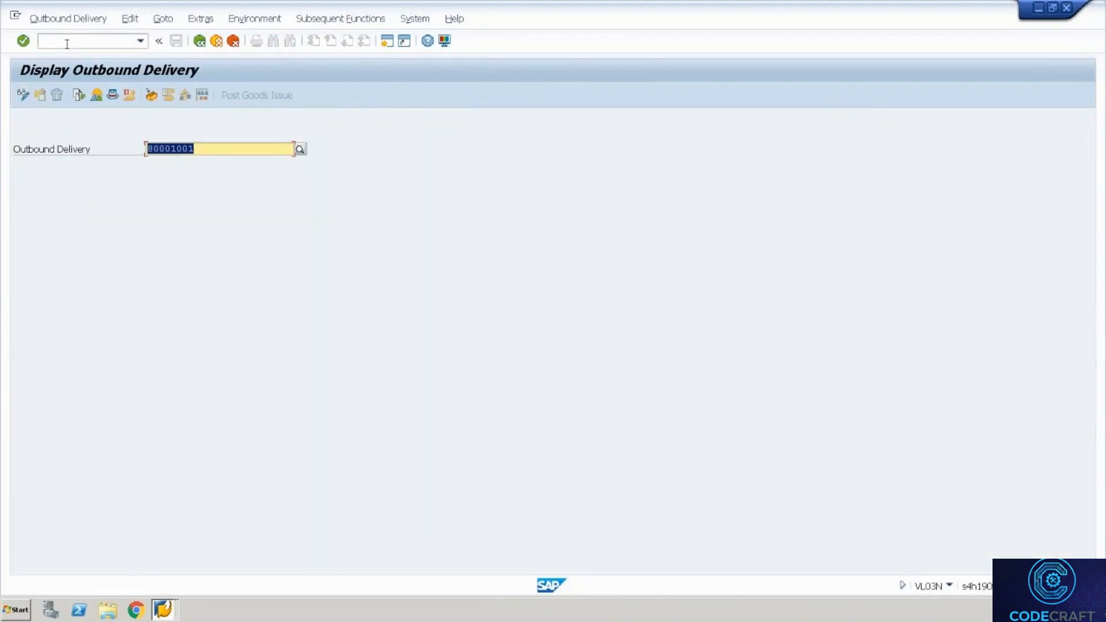
key("End")
key("BackSpace")
key("BackSpace")
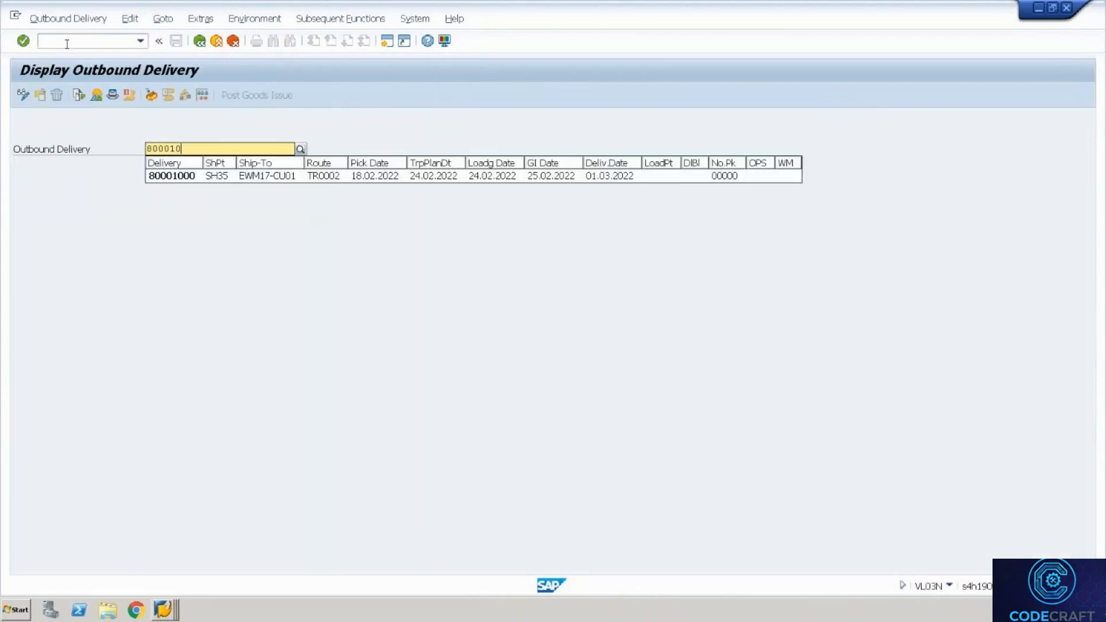
type("00")
key("Return")
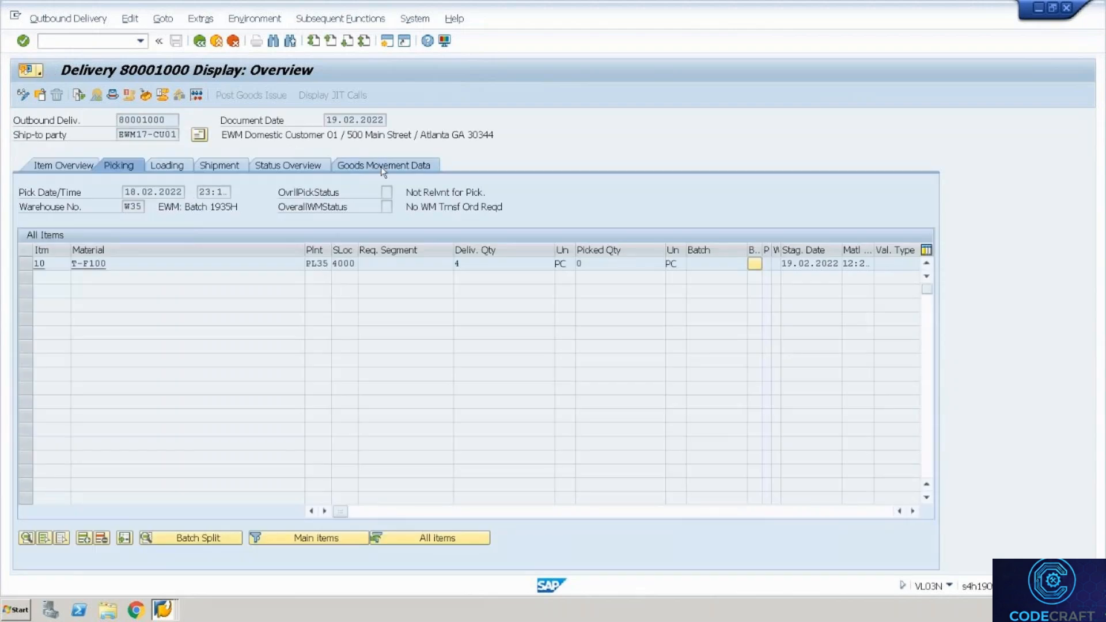
Open the material document of the goods delivery reversal from the delivery's document flow and examine its quantity and movement type
left_click(382, 167)
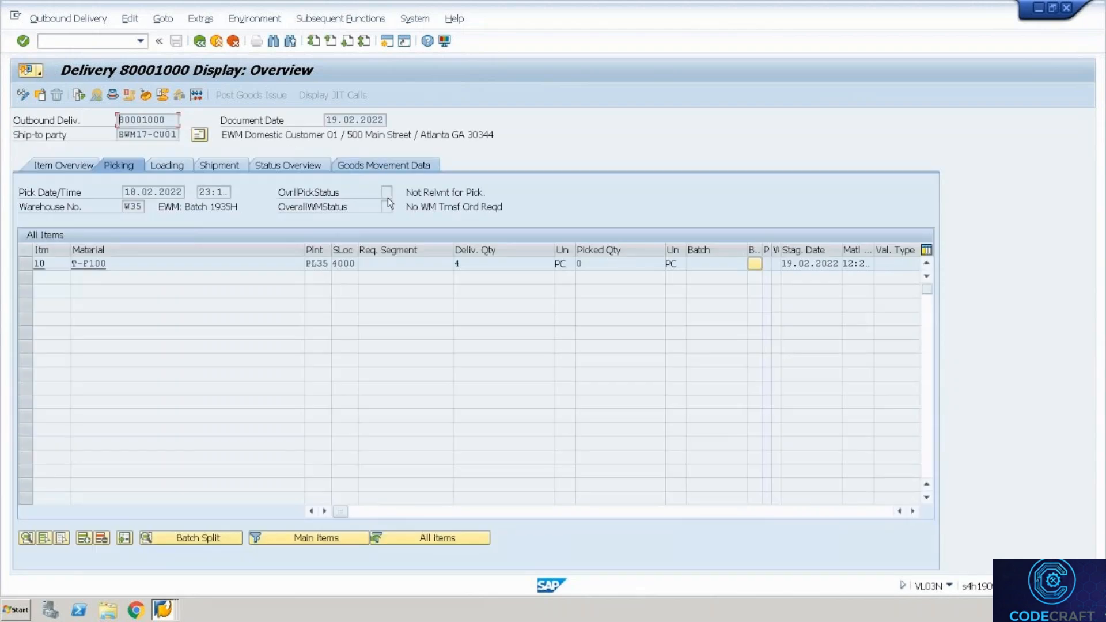
left_click(80, 94)
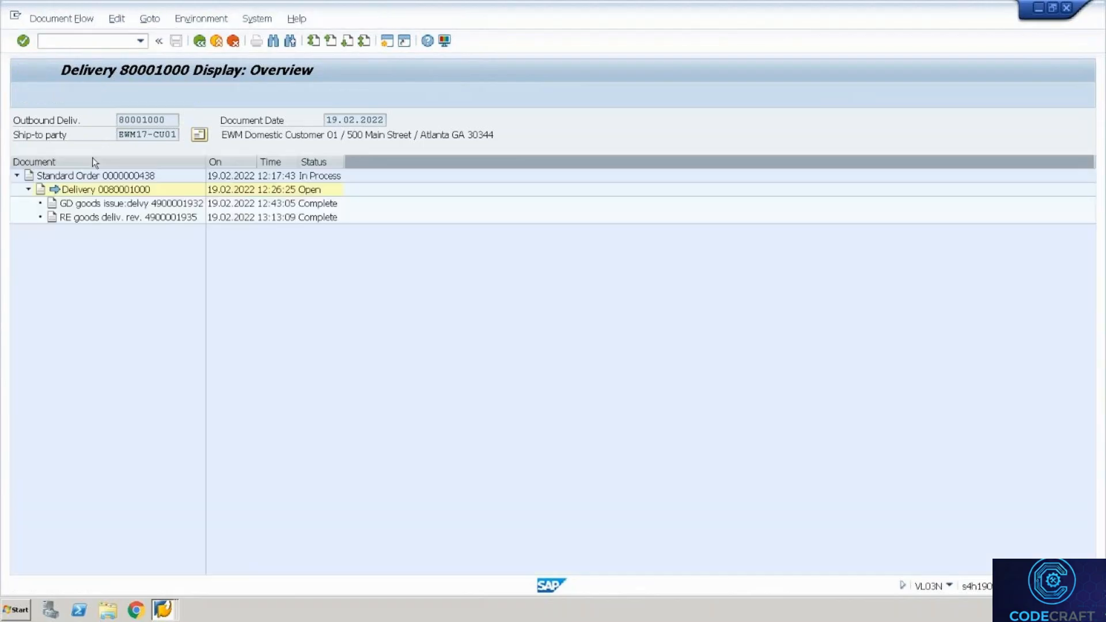
left_click(114, 220)
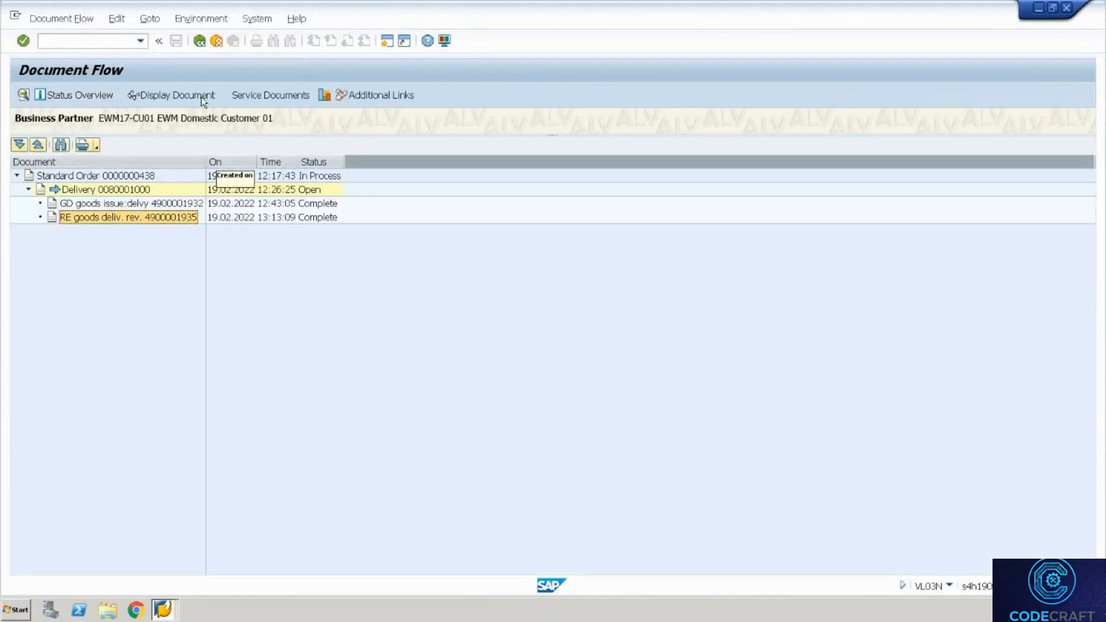
left_click(202, 98)
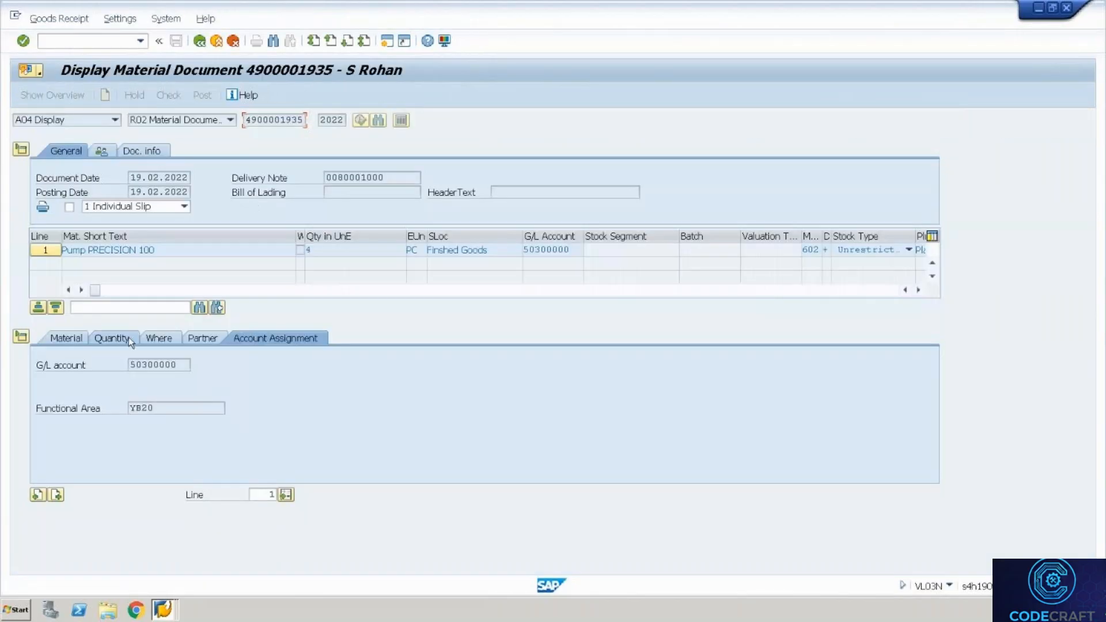
left_click(128, 338)
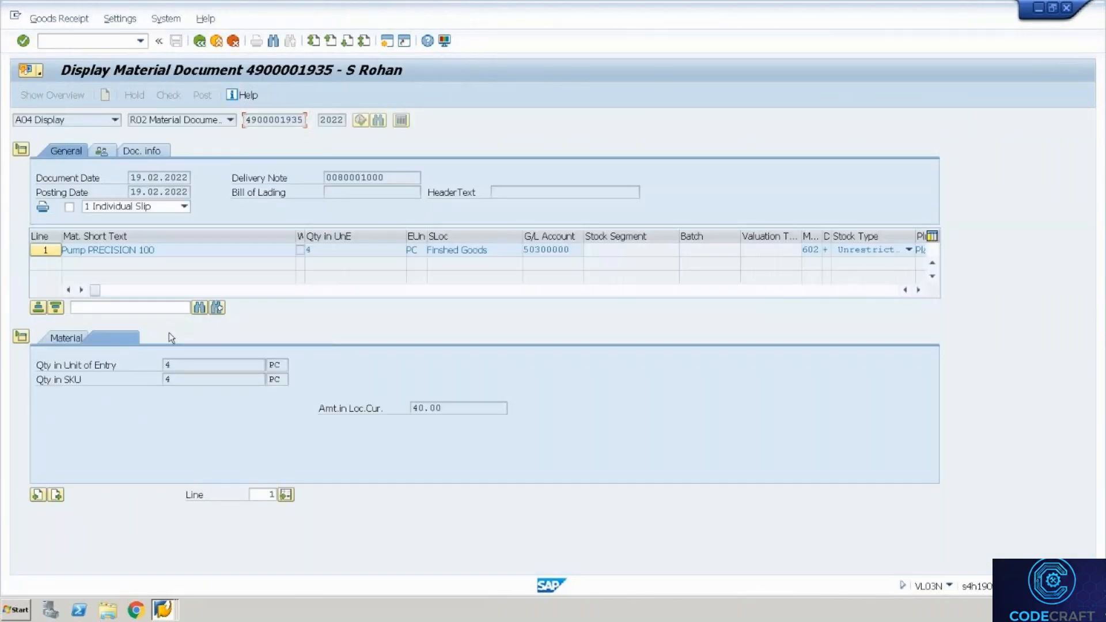
left_click(171, 338)
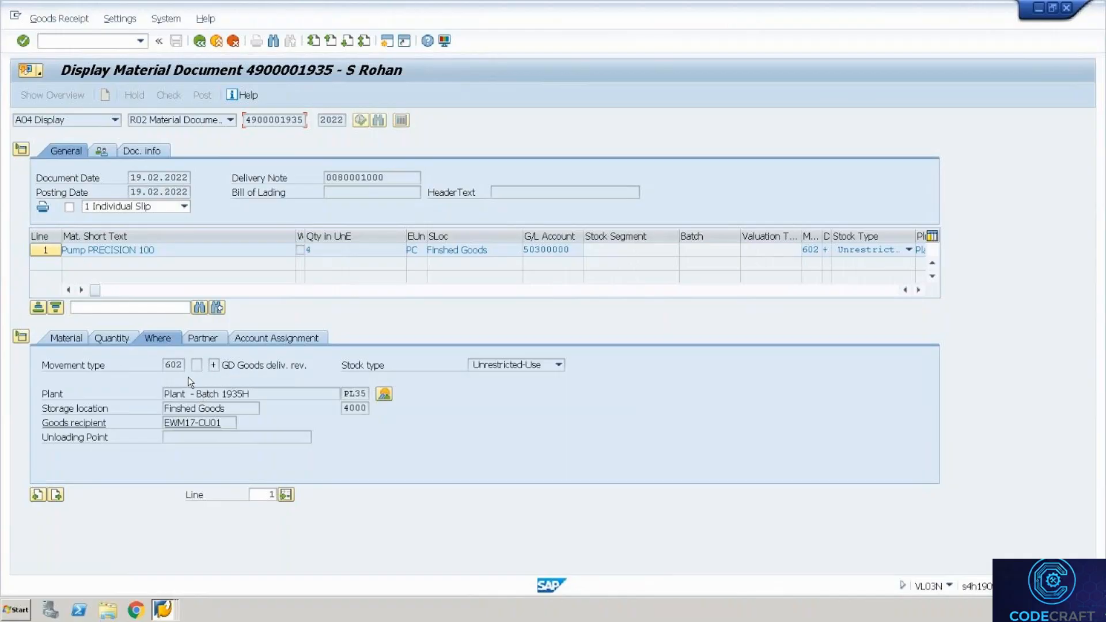
Return to the Maintain Outbound Delivery session for WH35 and take the remote desktop out of full-screen view
key("alt+Tab")
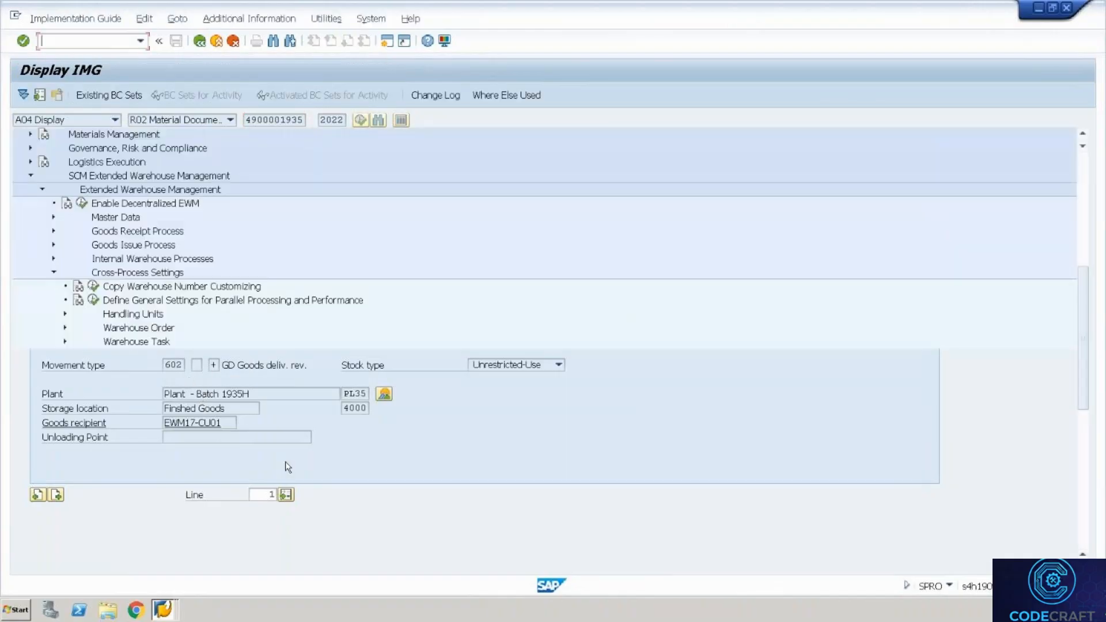
key("alt+Tab")
key("alt+Tab")
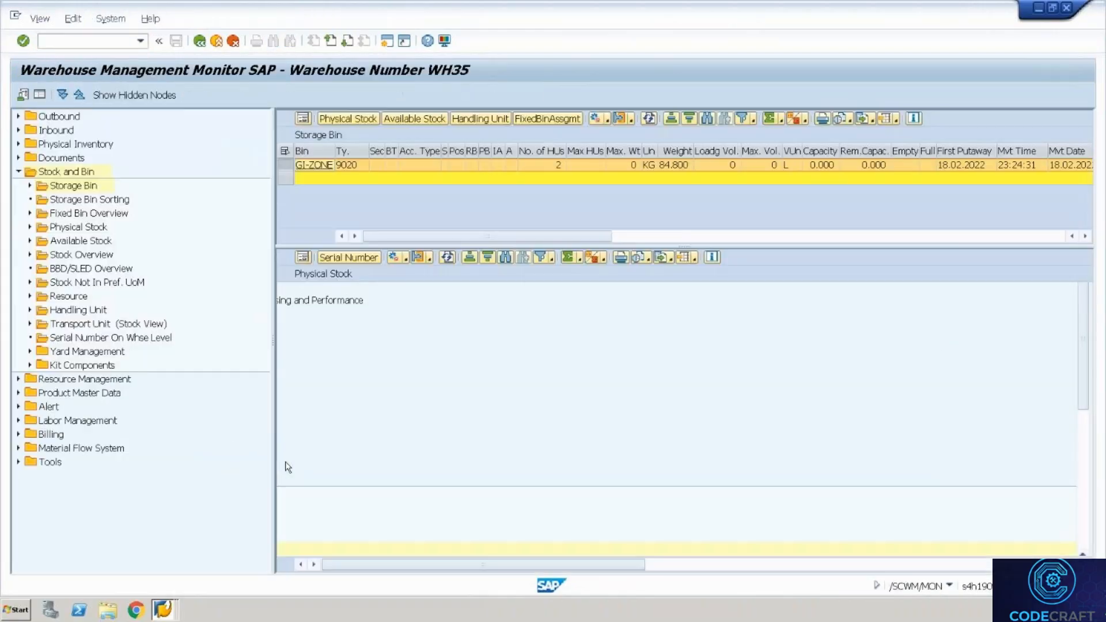
key("alt+Tab")
key("alt+Tab")
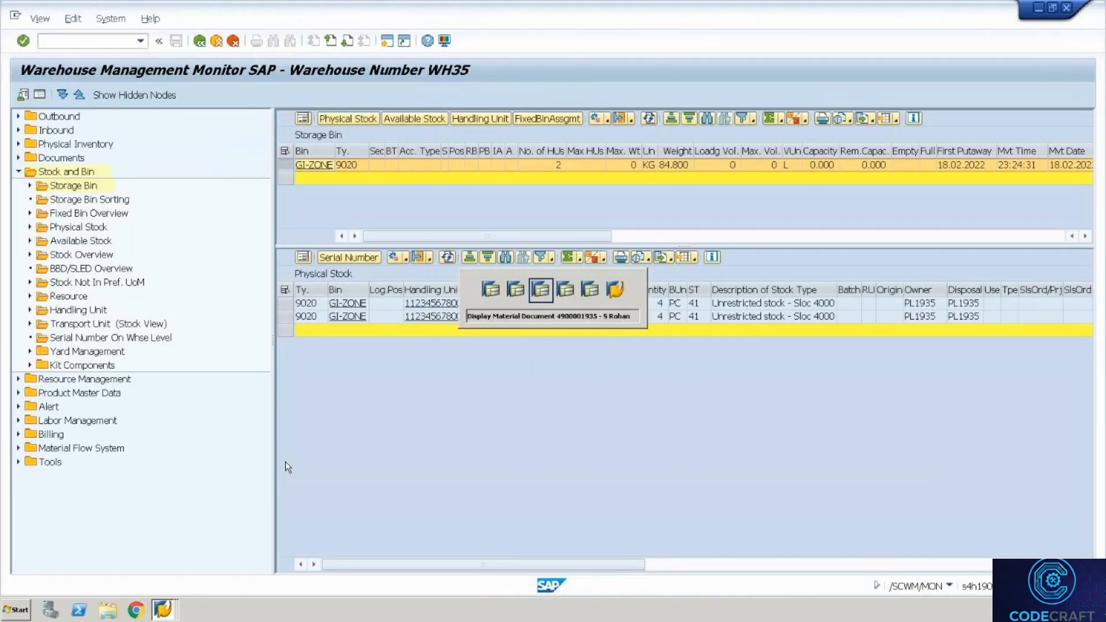
key("alt+Tab")
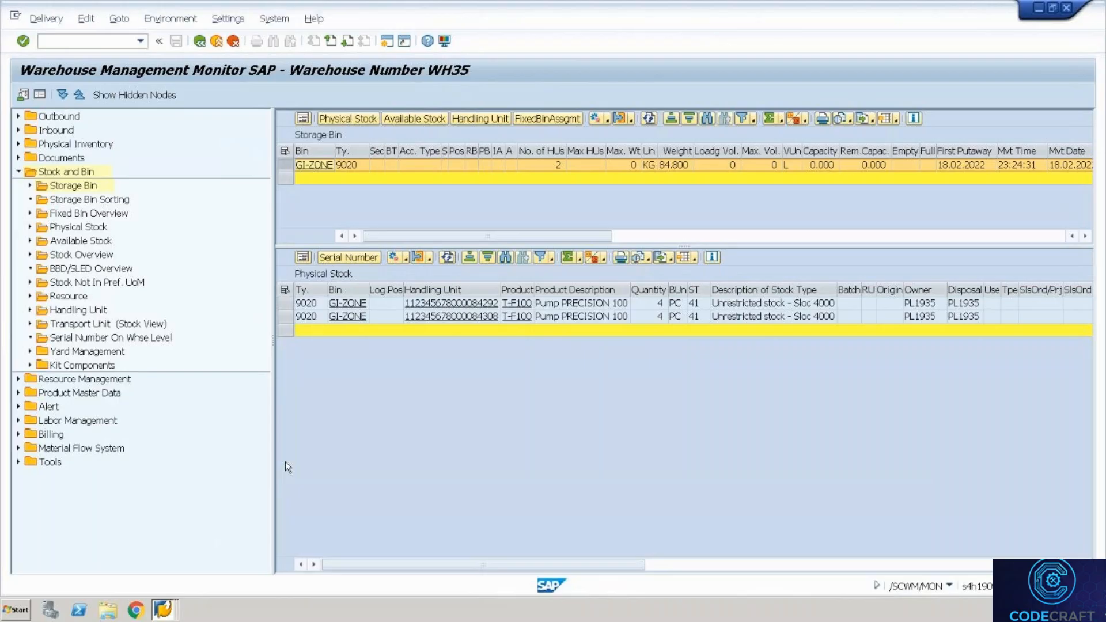
key("ctrl+alt+Break")
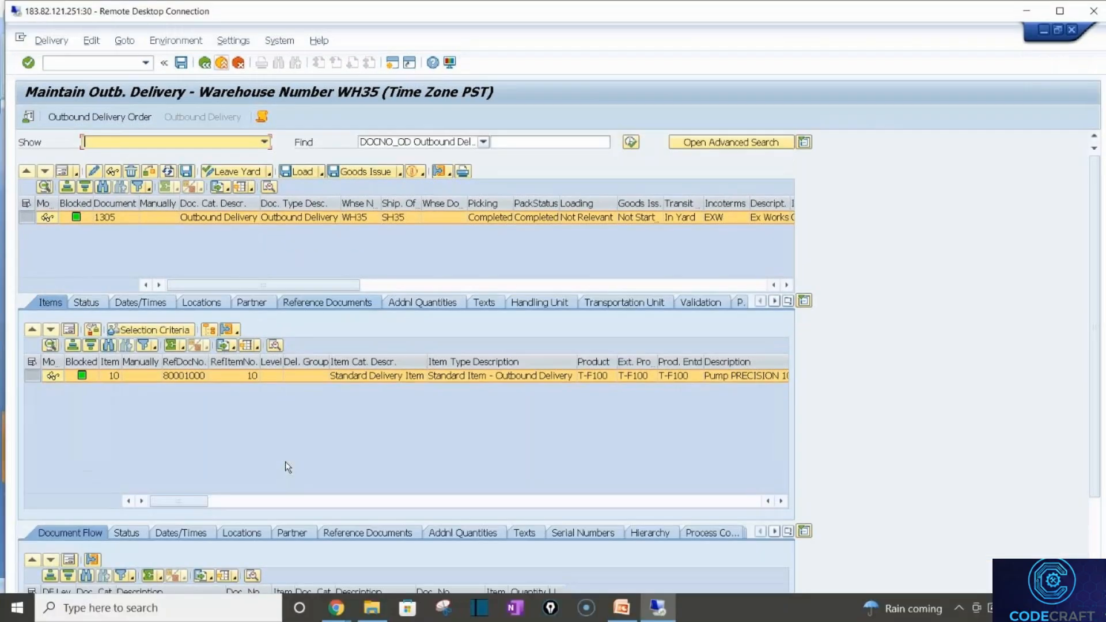
Switch to the warehouse datasheet in Chrome and enter "Done" in cell E52 beside "Reverse Goods Issue"
key("alt+Tab")
key("alt+Tab")
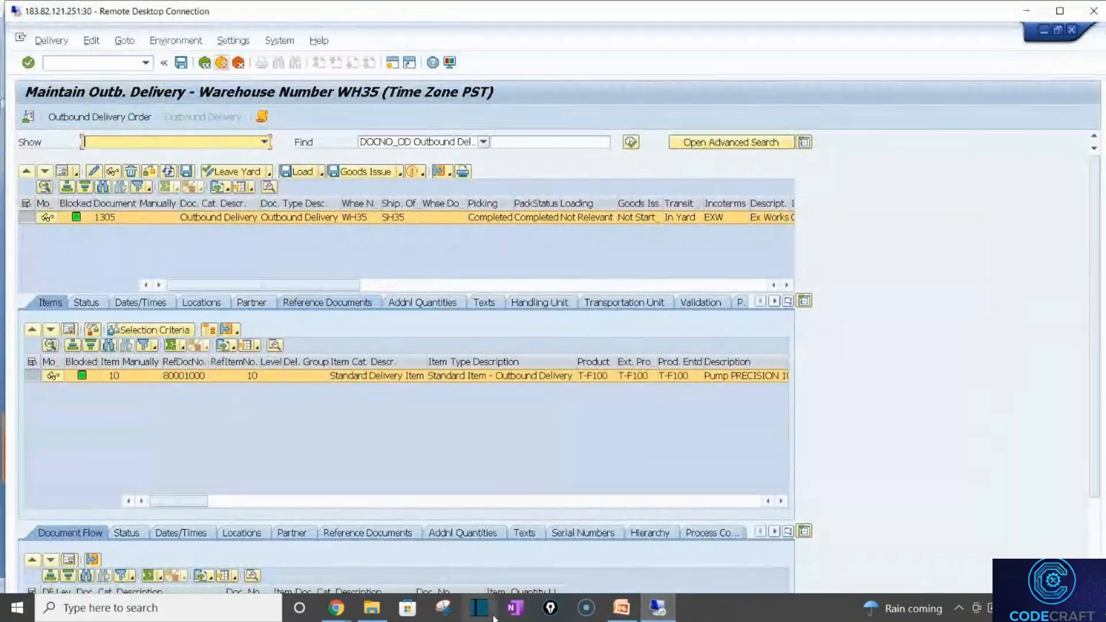
left_click(342, 611)
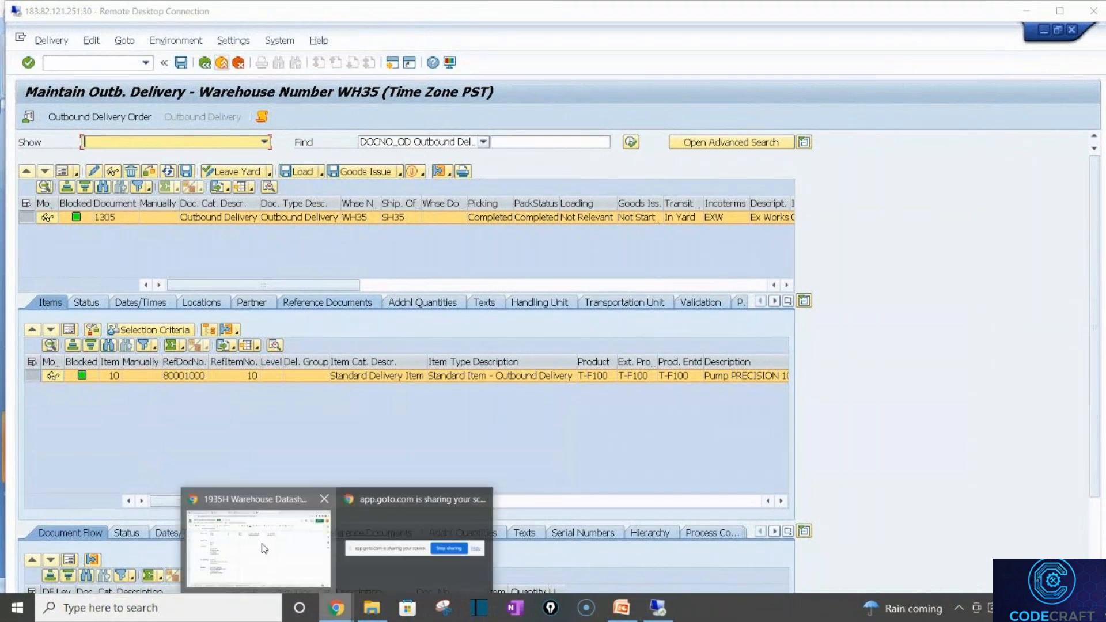
left_click(265, 536)
left_click(364, 436)
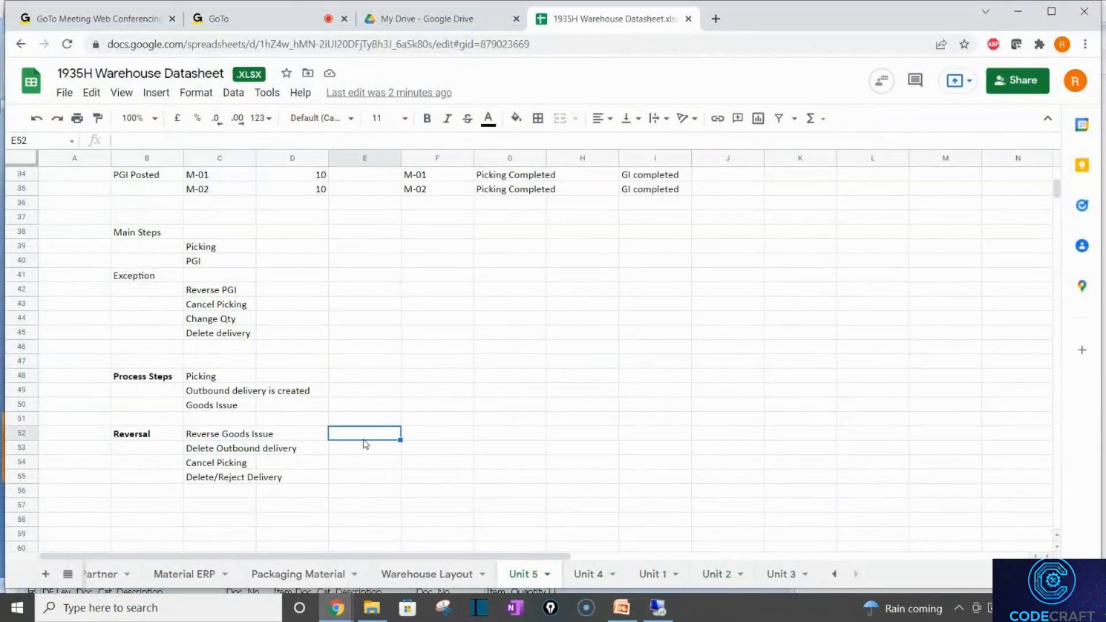
type("Done")
key("Return")
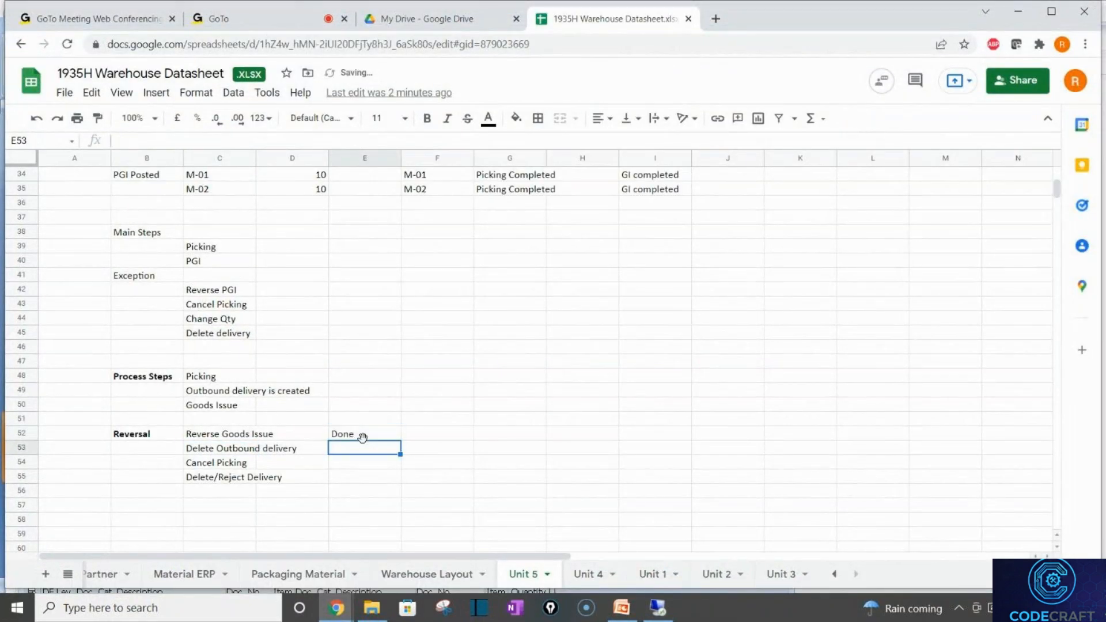
Return to SAP, delete the outbound delivery 1305 and save the change
key("alt+Tab")
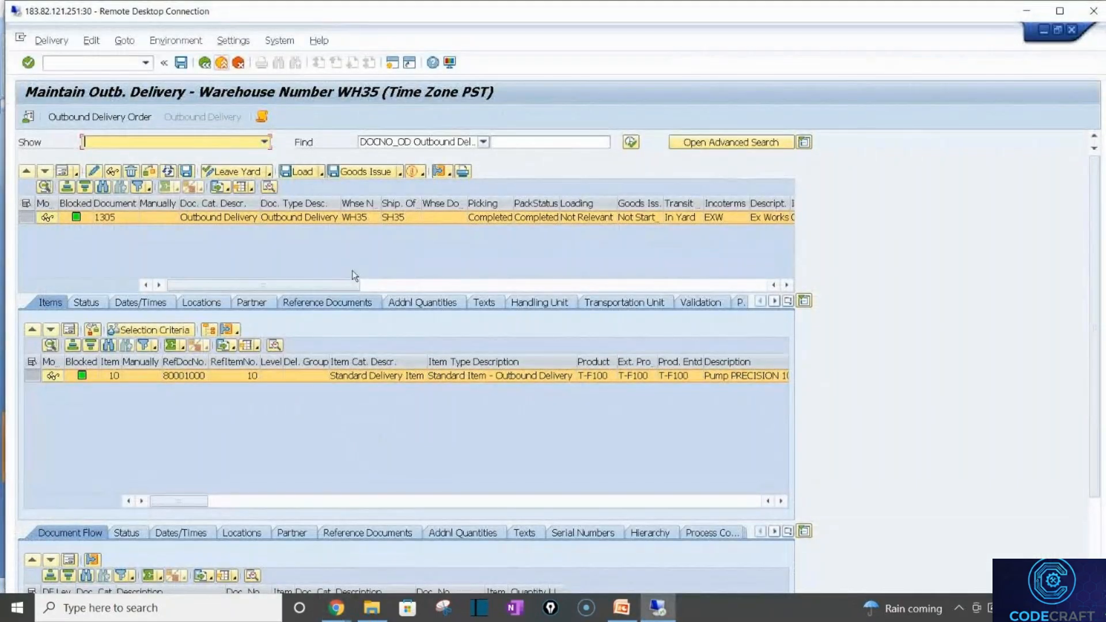
left_click(132, 172)
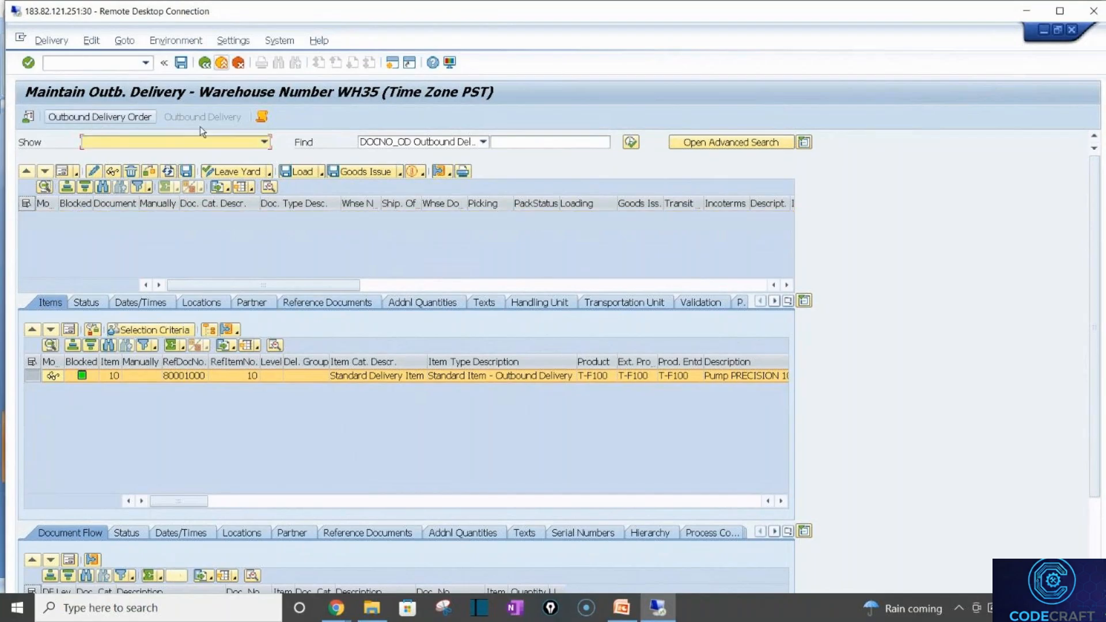
left_click(181, 67)
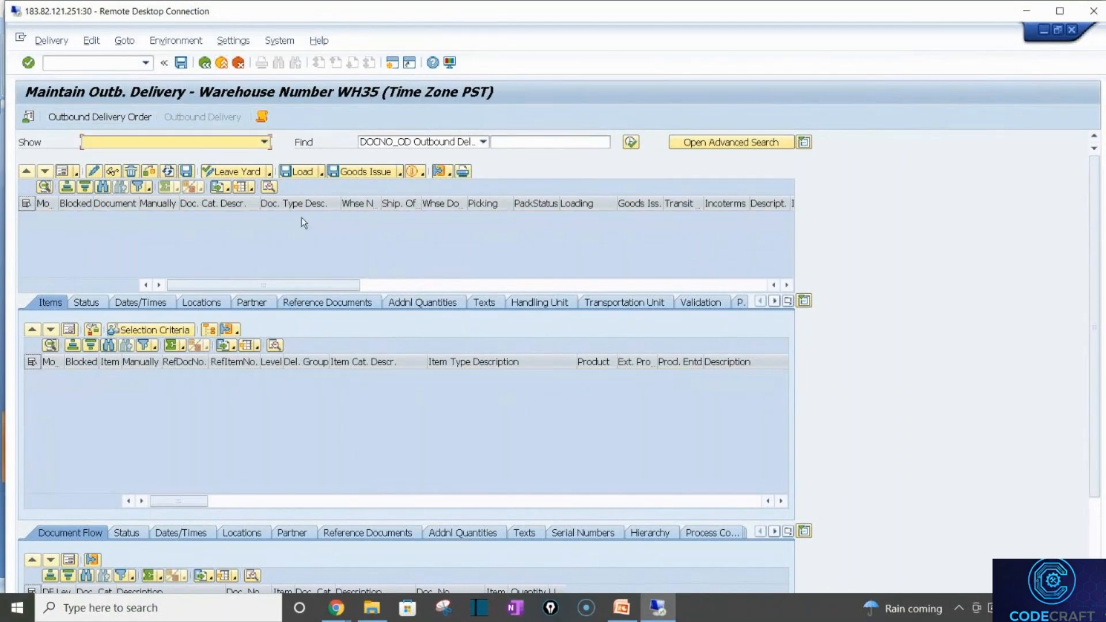
Switch to the datasheet and enter "Done" in cell E53 beside "Delete Outbound delivery"
key("alt+Tab")
type("Done")
key("Return")
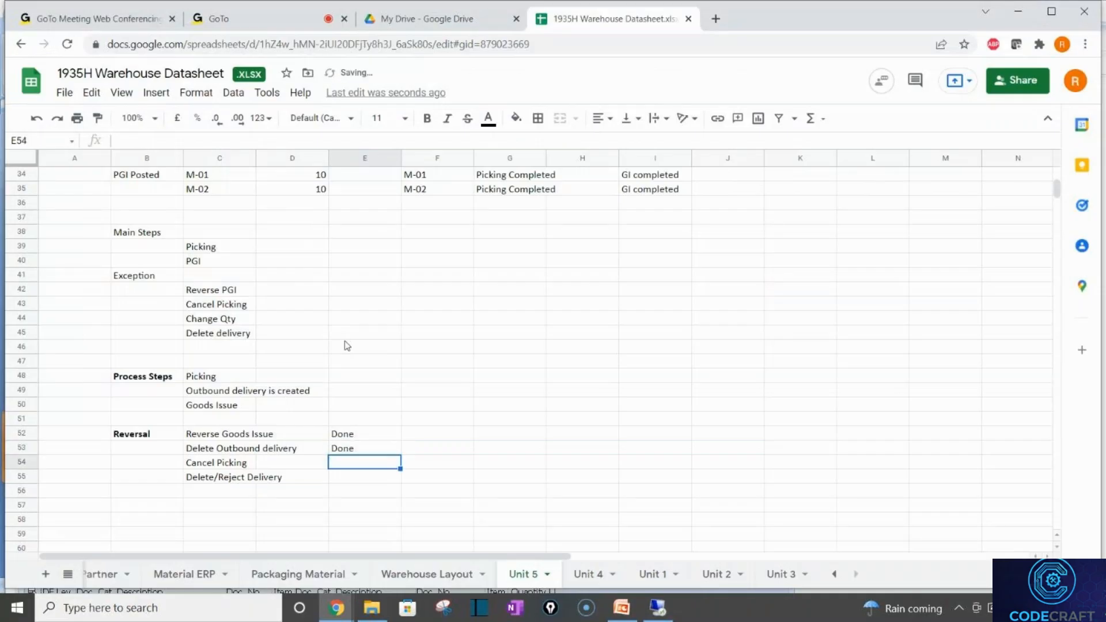
Return to SAP, restore the remote desktop to full screen and try to go to the outbound delivery order
key("alt+Tab")
left_click(157, 140)
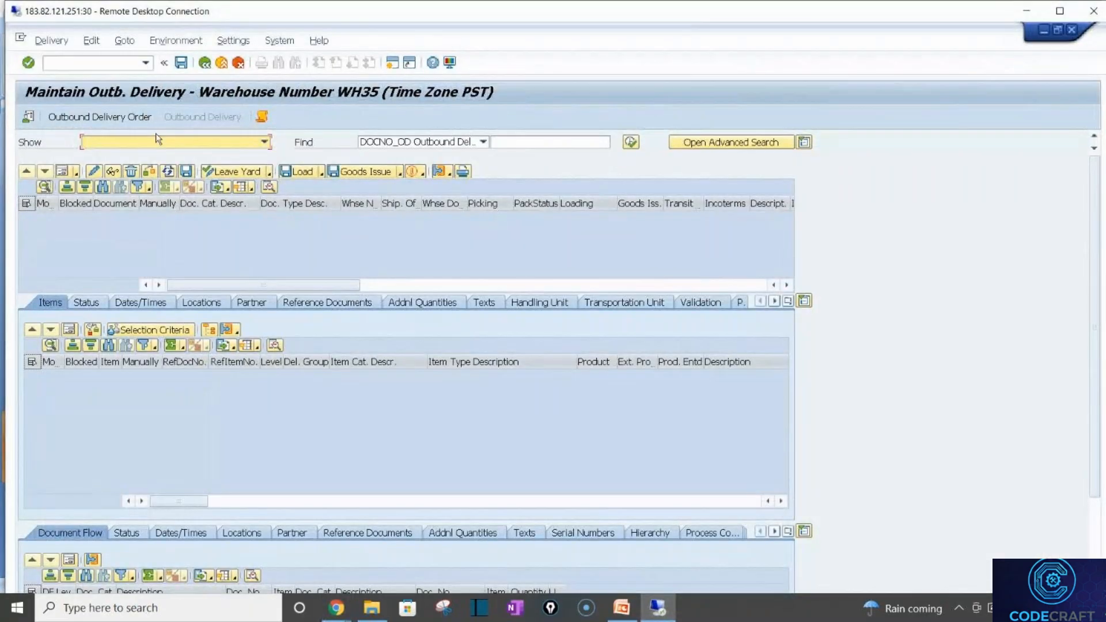
double_click(287, 11)
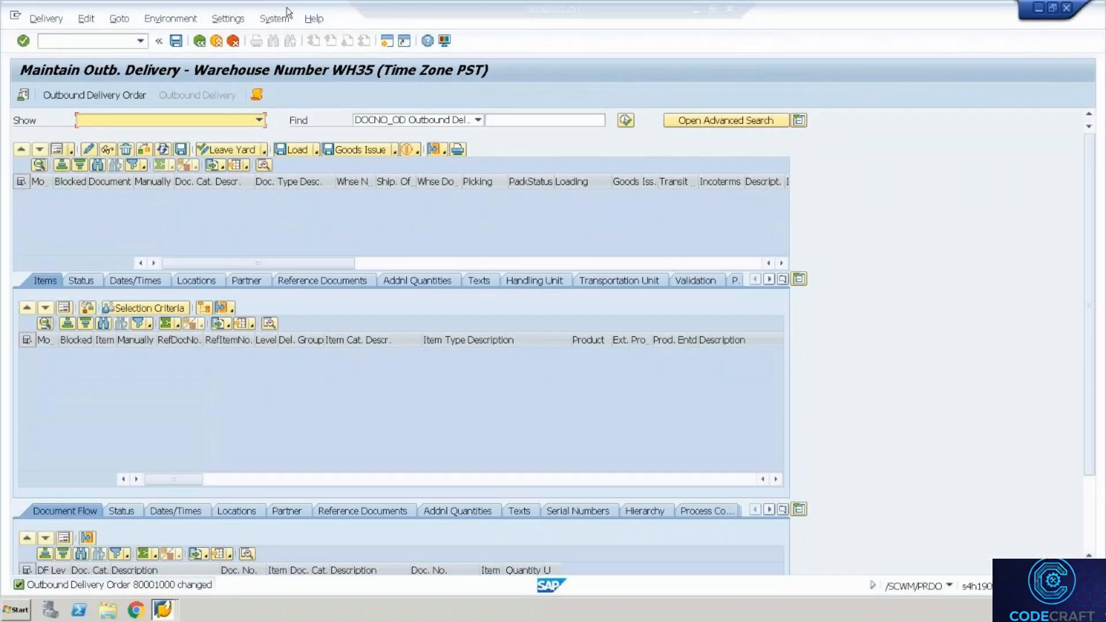
left_click(107, 96)
Restart transaction /SCWM/PRDO and find the outbound delivery order whose outbound delivery was deleted
type("/n")
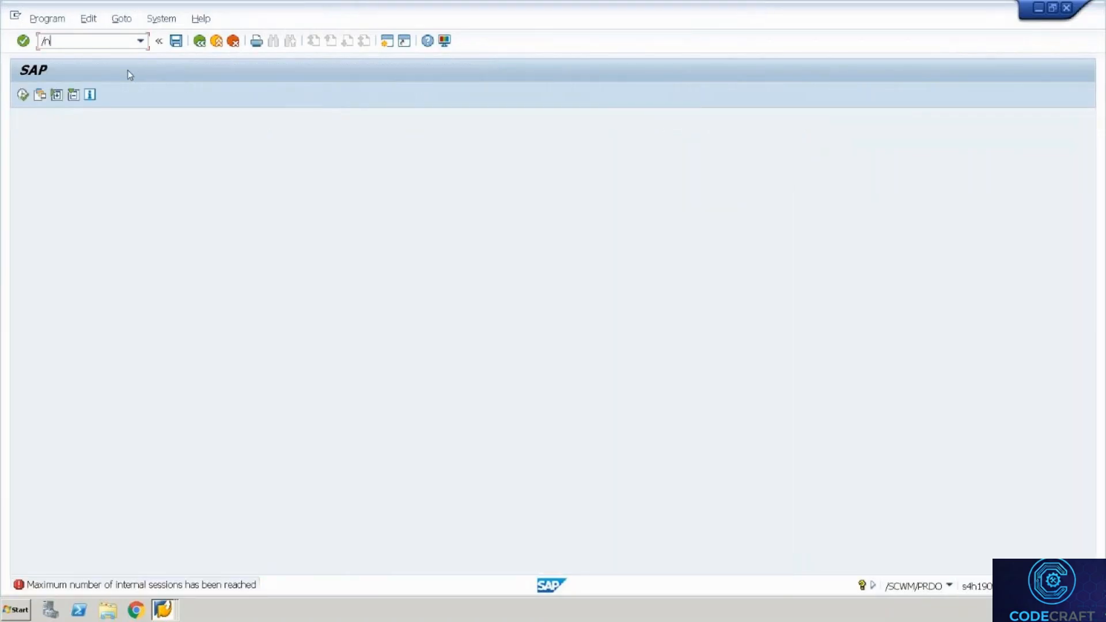
type("/scwm/prdo")
key("Return")
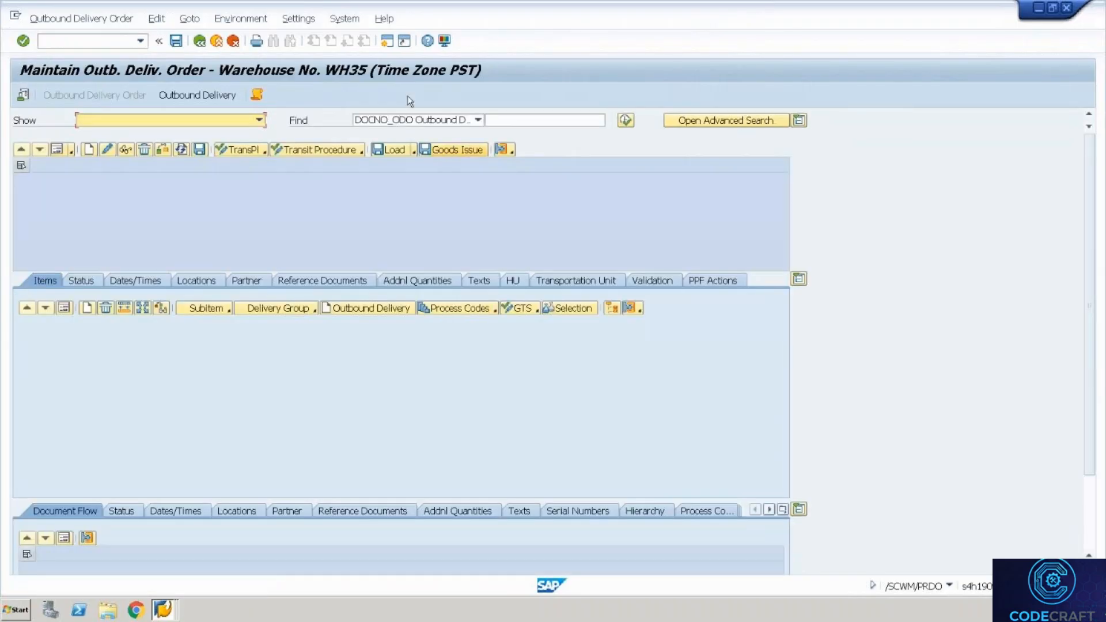
left_click(528, 122)
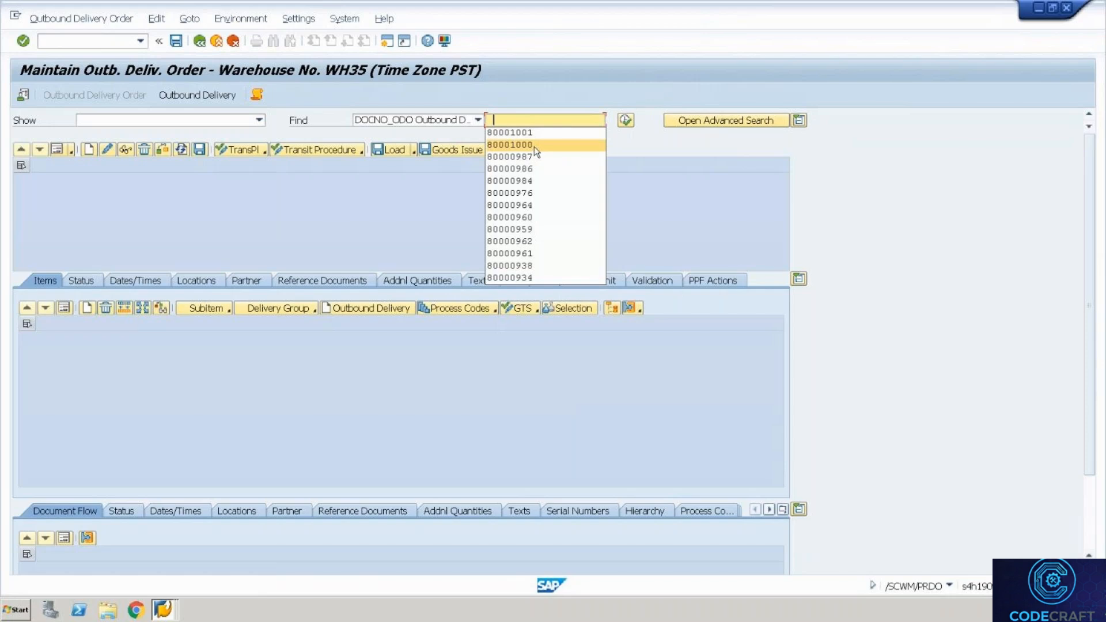
left_click(535, 147)
left_click(625, 119)
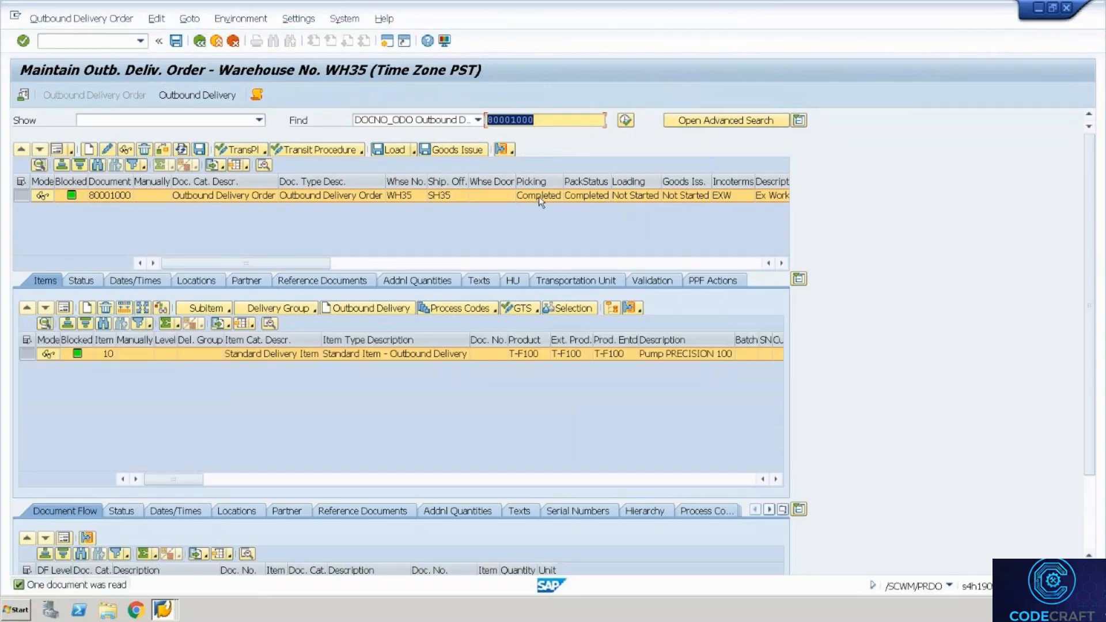
Copy the outbound delivery order number, open transaction /SCWM/CANCPICK and find the handling units picked for that order
left_click(123, 195)
key("alt+Tab")
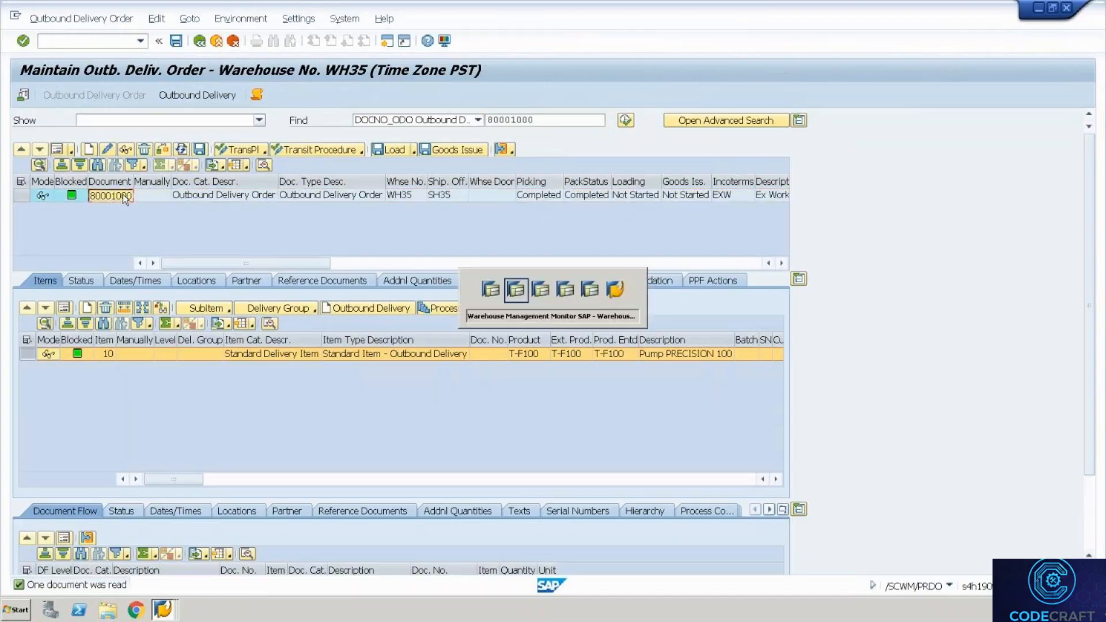
key("alt+Tab")
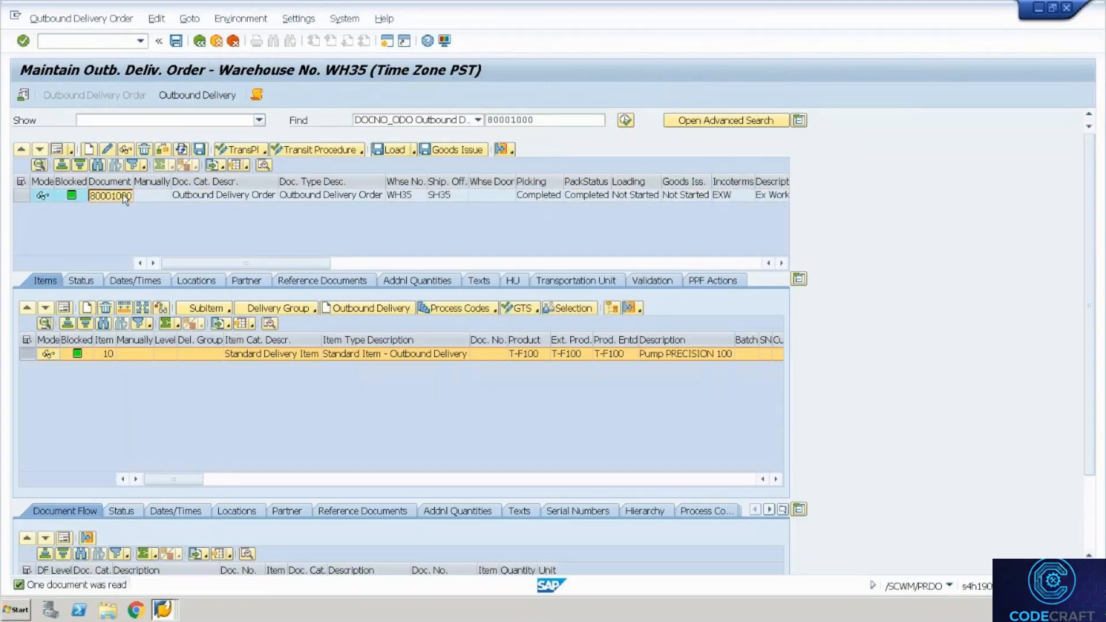
type("/o")
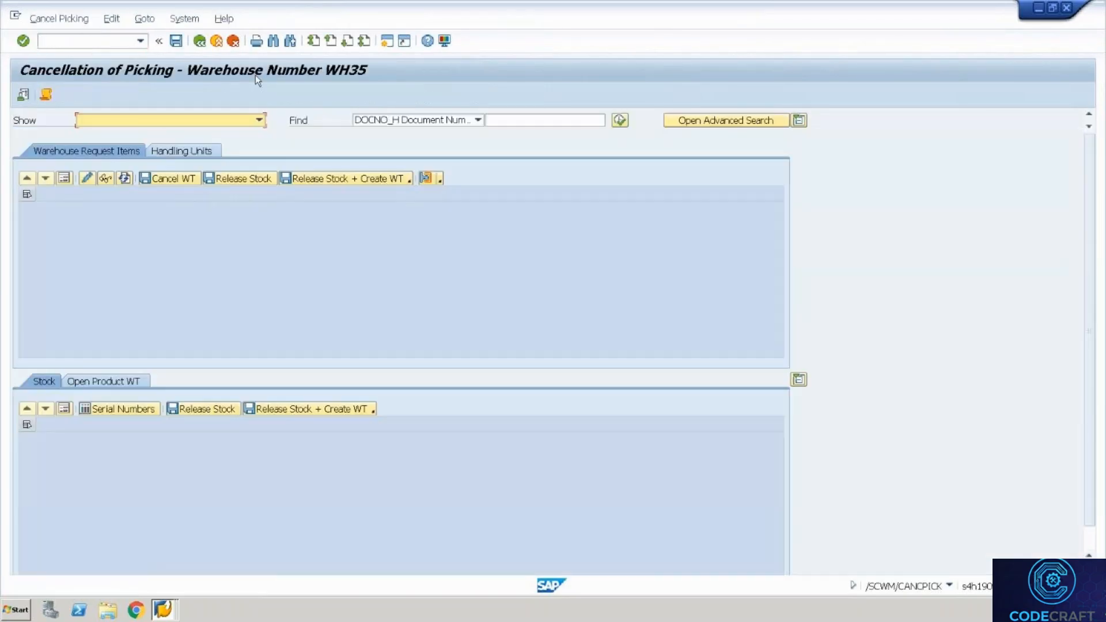
left_click(539, 120)
type("80001000")
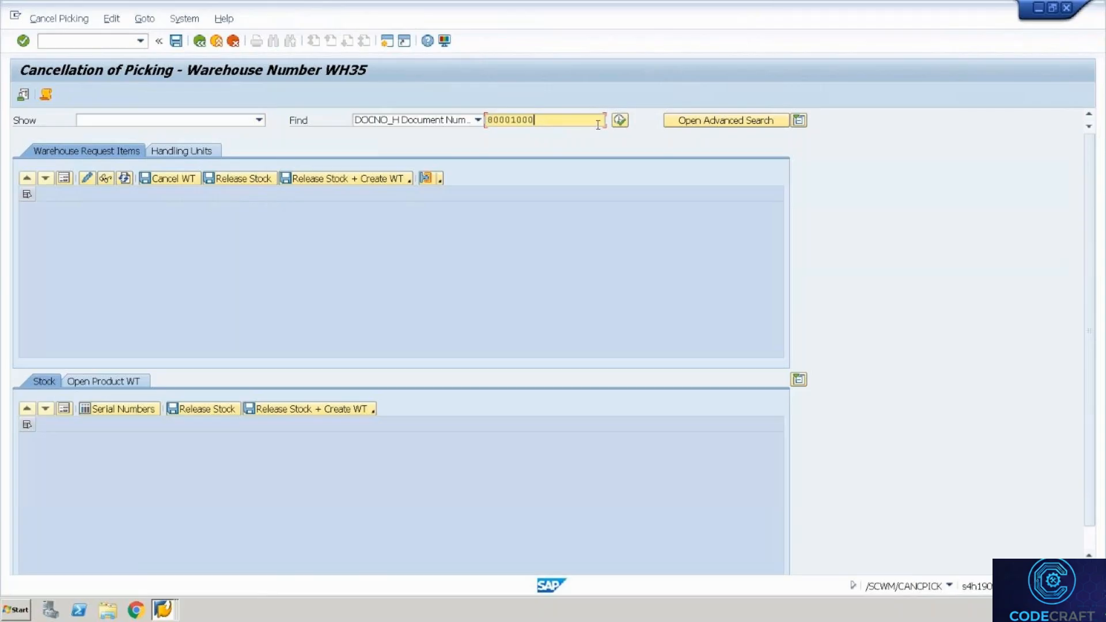
left_click(618, 121)
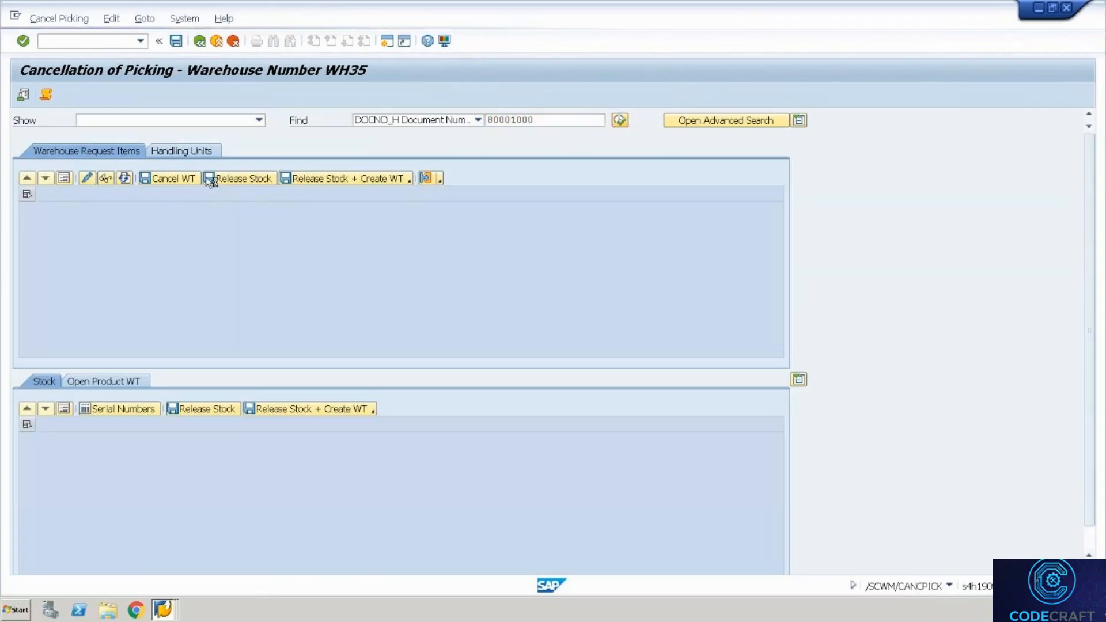
left_click(182, 151)
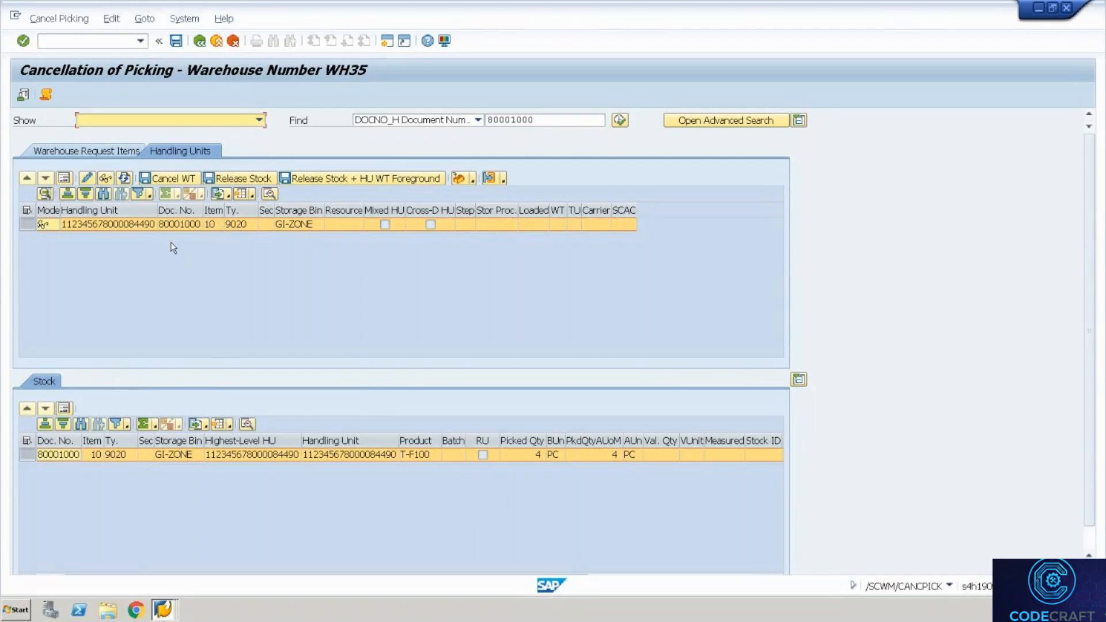
Release the handling unit's stock with a foreground HU warehouse task and choose destination bin 8004.01.17.03 in storage type 8004
left_click(304, 180)
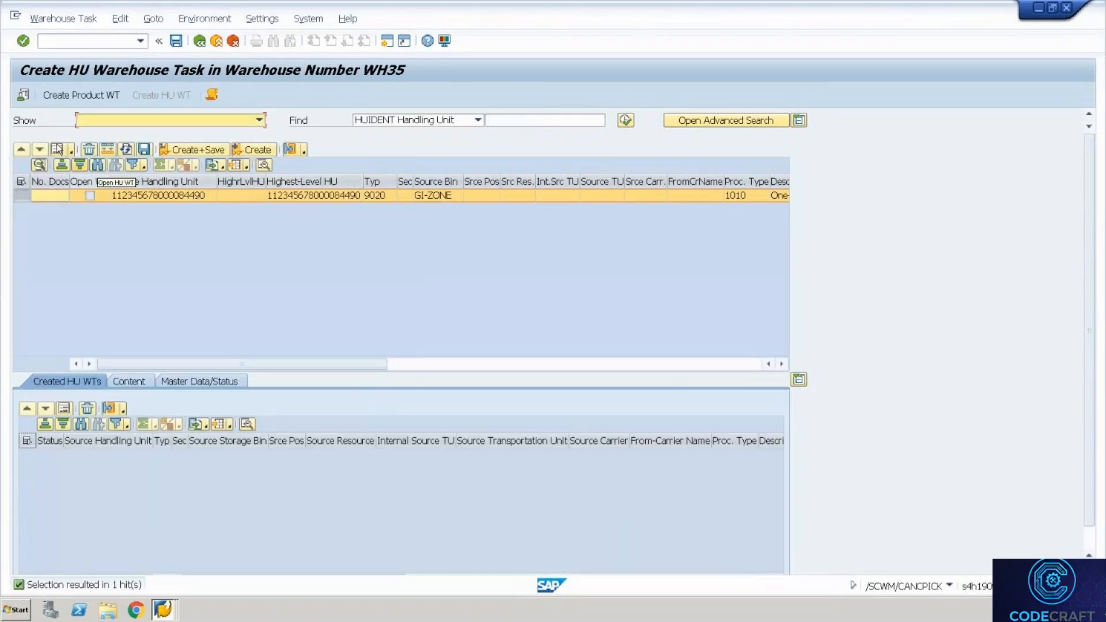
left_click(58, 150)
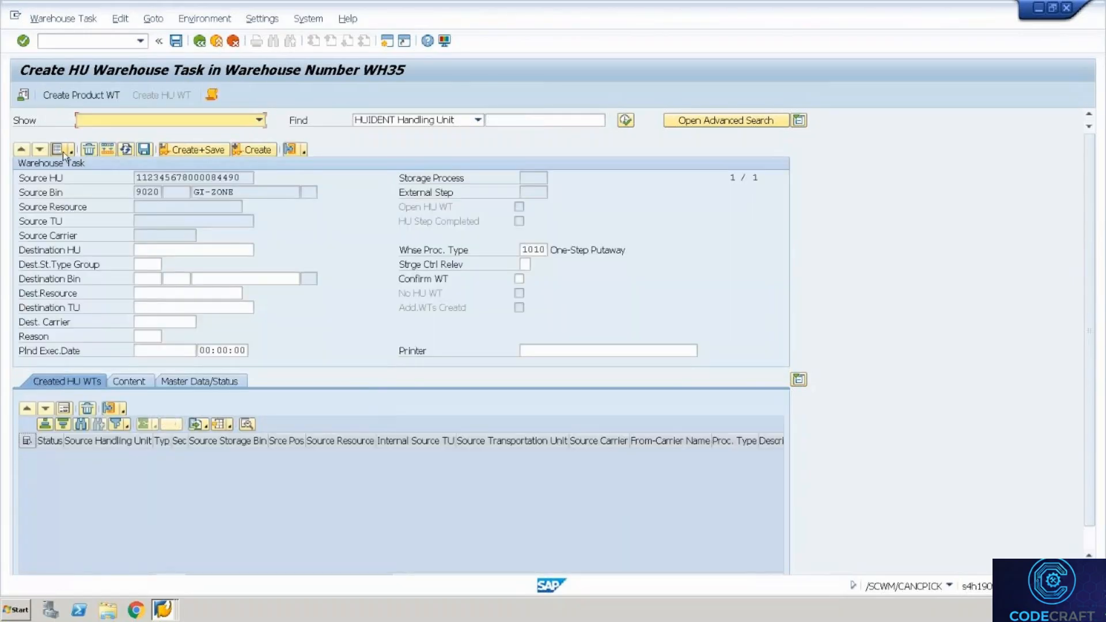
left_click(154, 278)
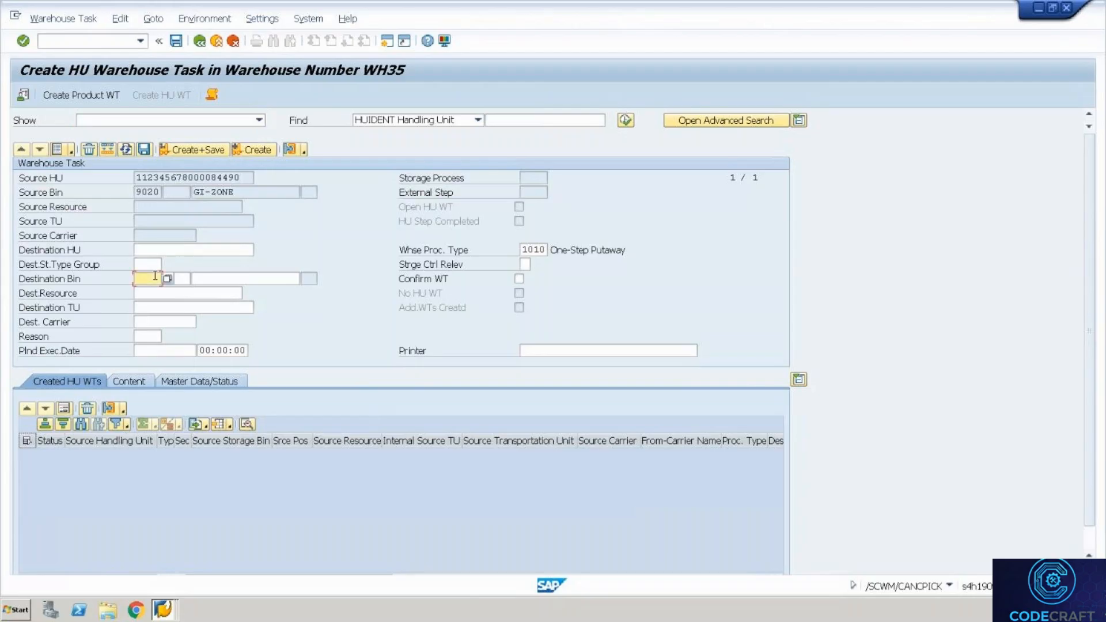
type("8004")
key("Tab")
left_click(231, 278)
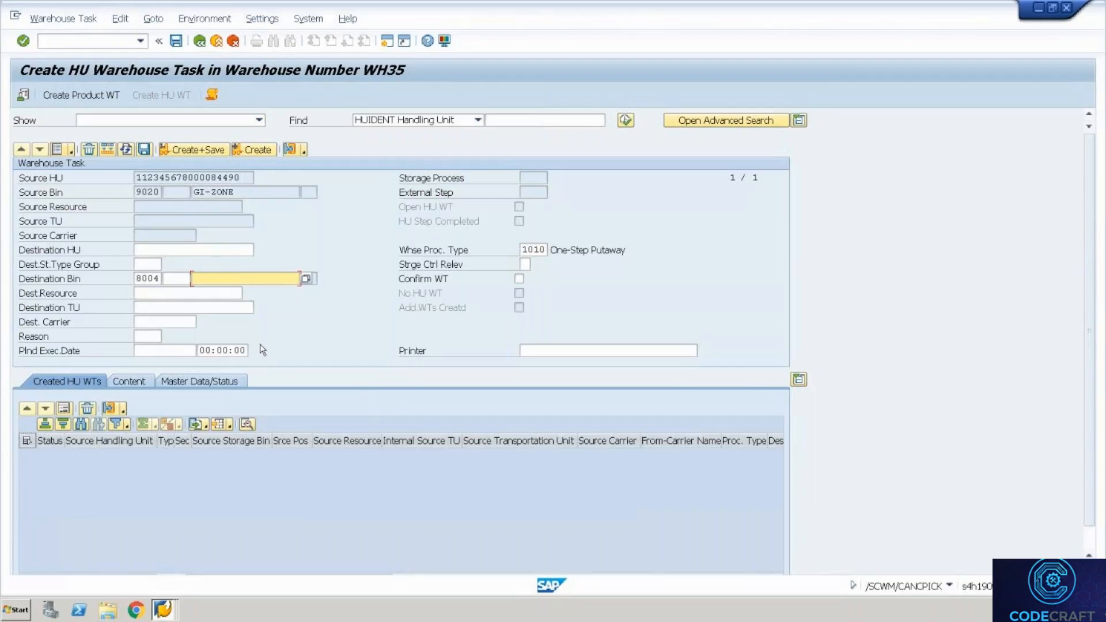
left_click(305, 279)
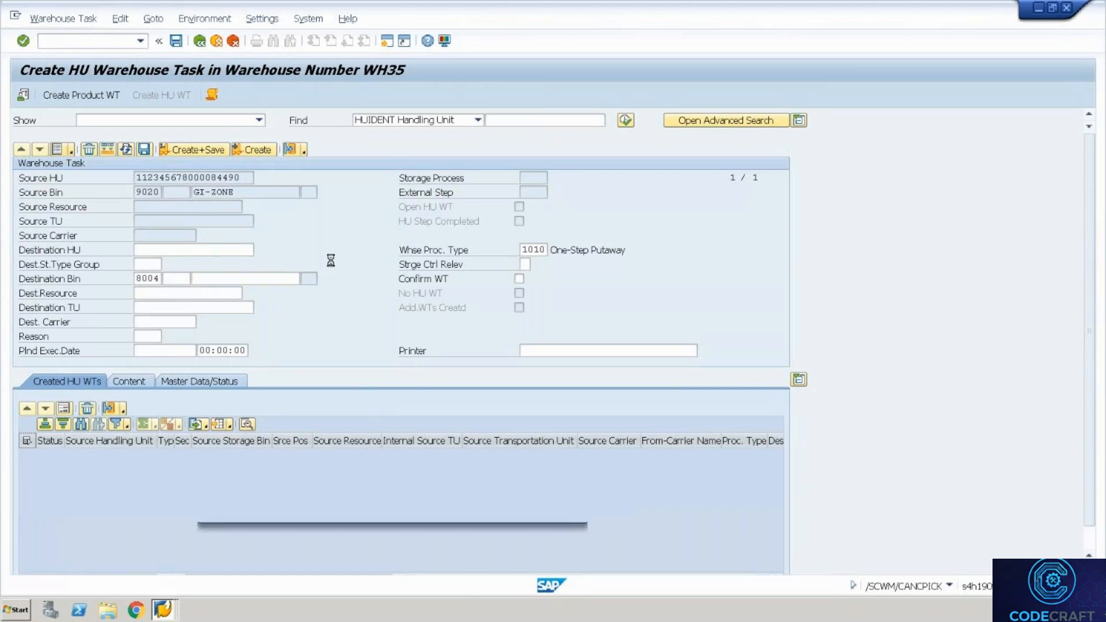
double_click(242, 321)
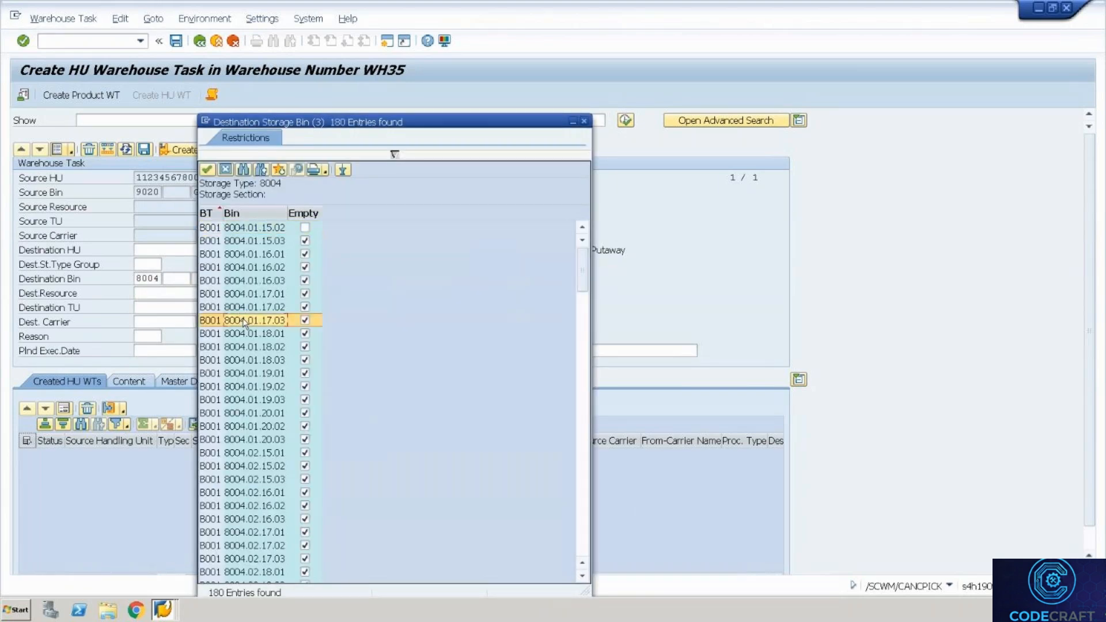
Set the HU warehouse task to be confirmed immediately with warehouse process type Y999, and create and save it
left_click(520, 279)
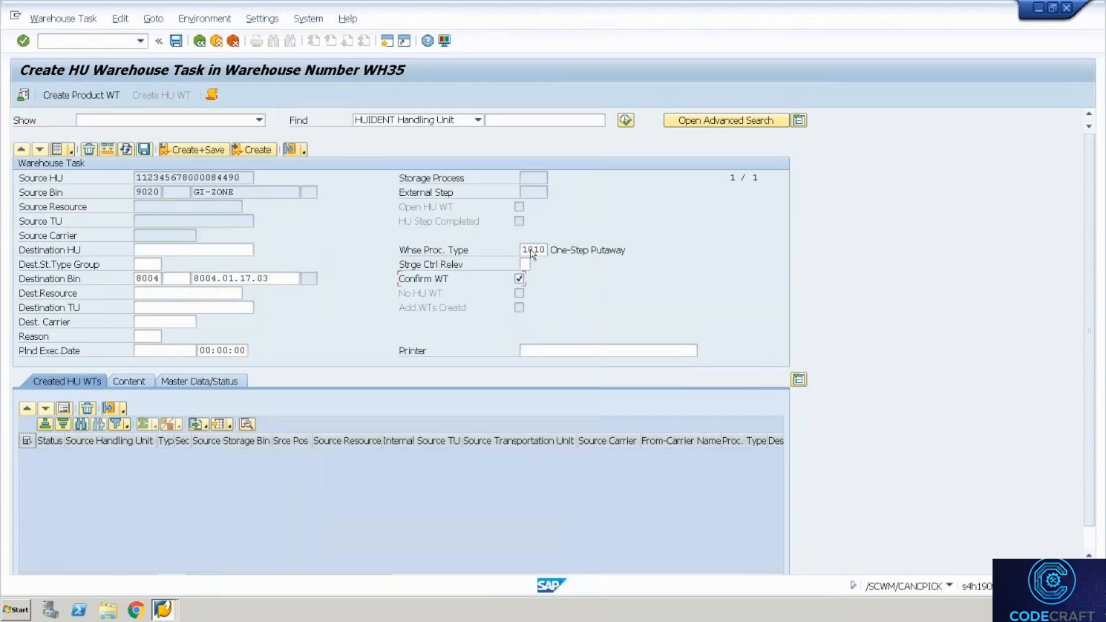
left_click(526, 252)
key("BackSpace")
key("BackSpace")
key("BackSpace")
key("BackSpace")
left_click(533, 263)
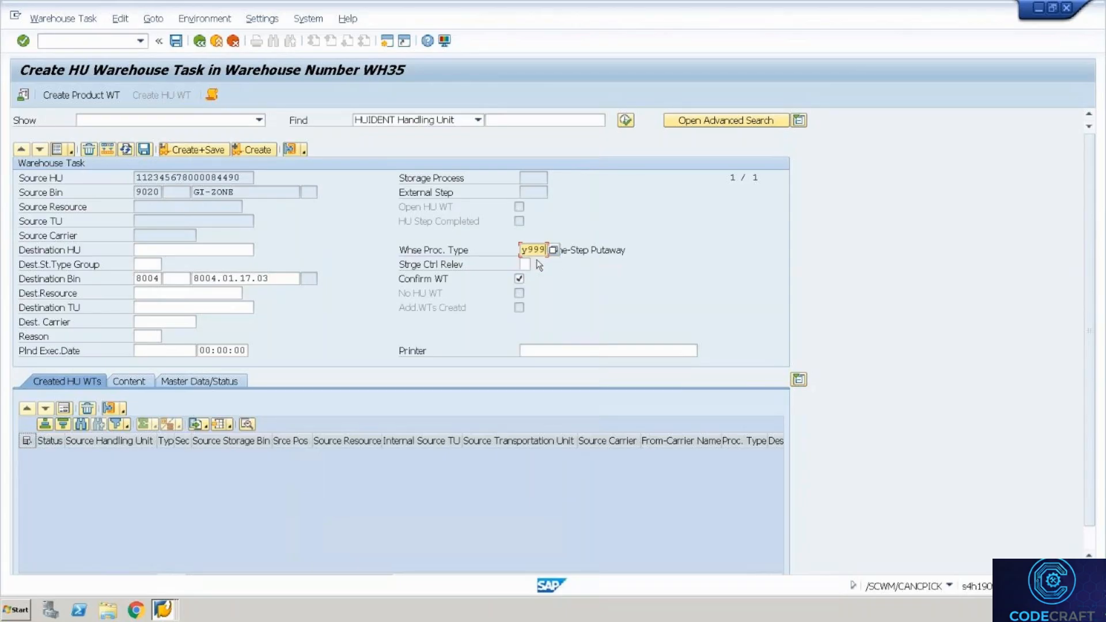
left_click(192, 151)
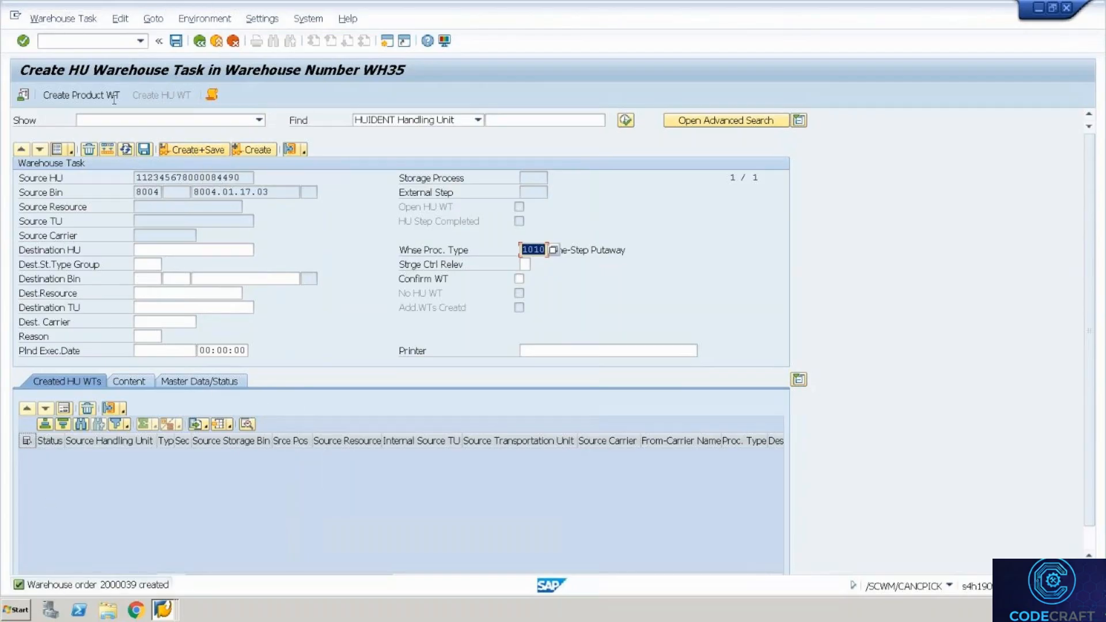
Open the confirmation view for the created warehouse order and examine its HU warehouse task details
left_click(64, 23)
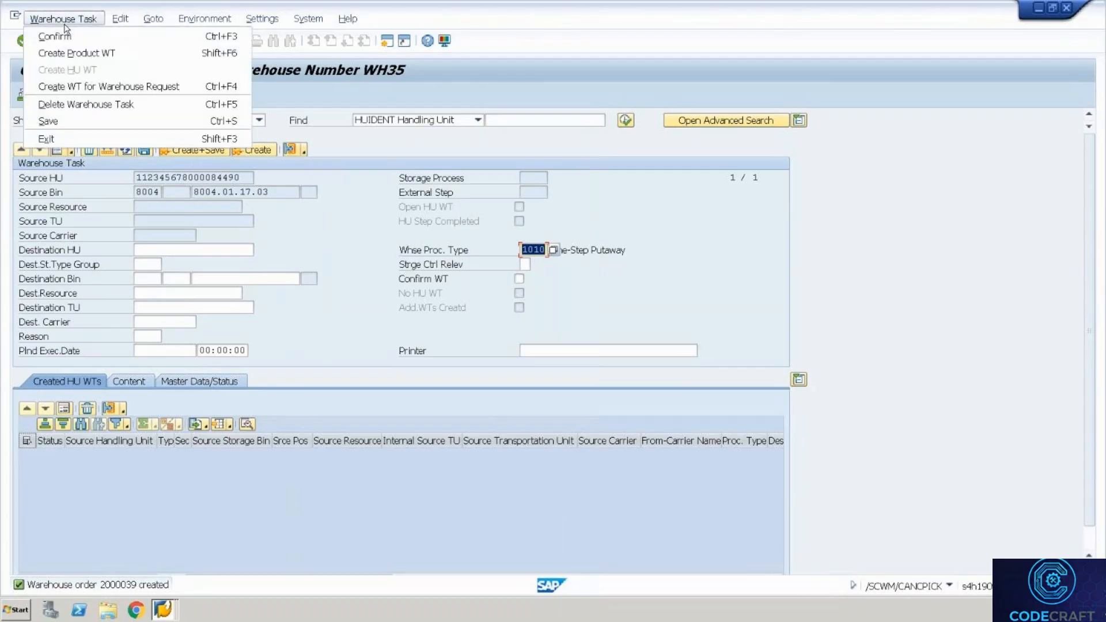
left_click(87, 39)
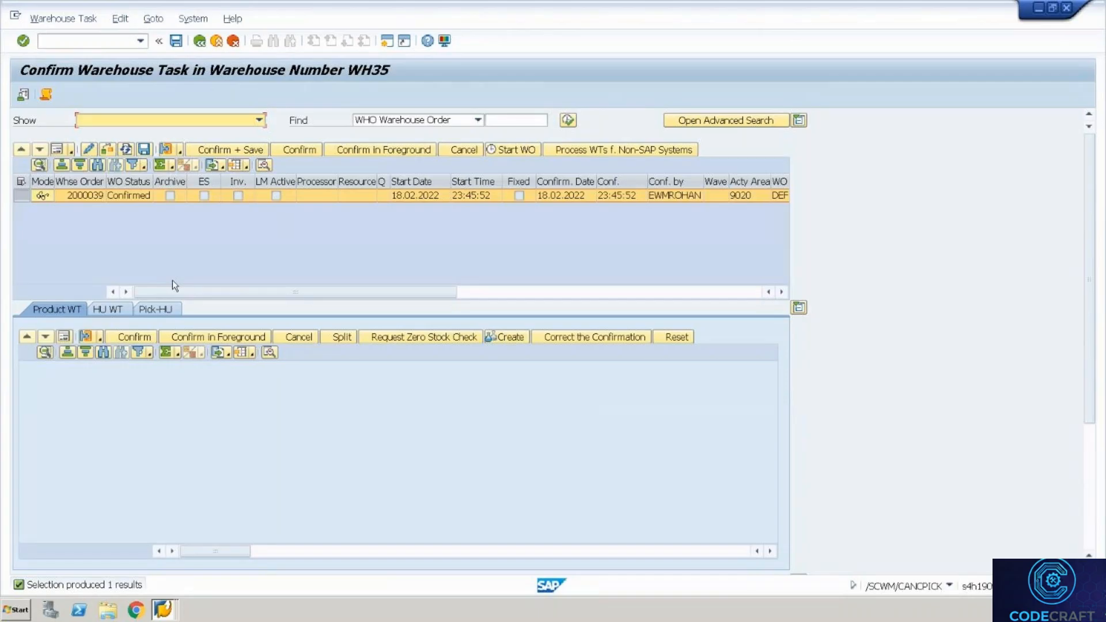
left_click(64, 336)
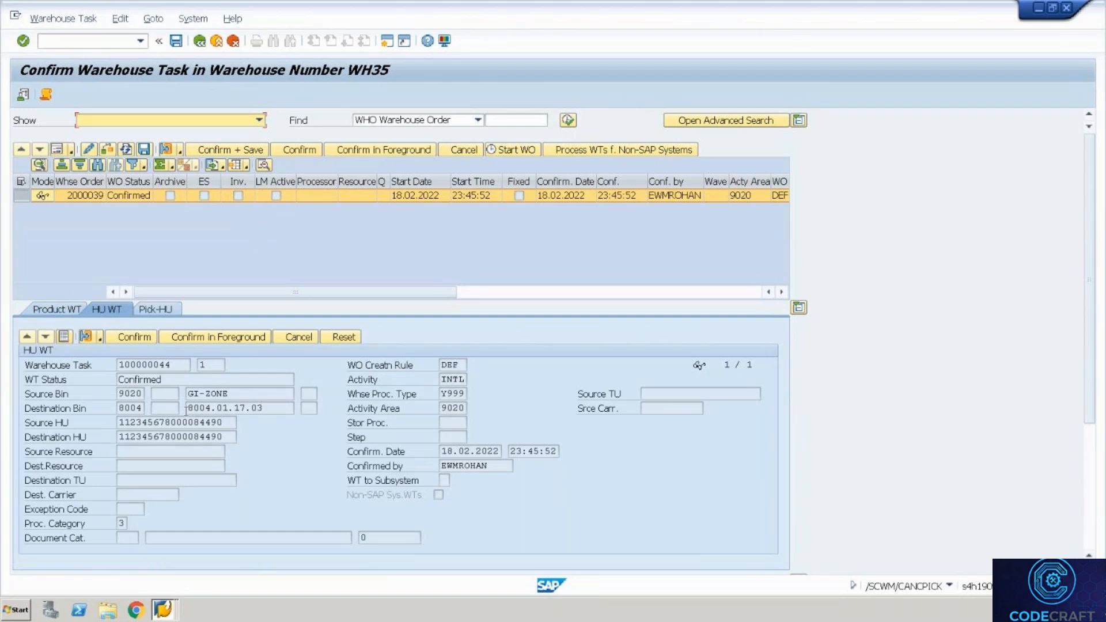
Leave the picking cancellation and return to the outbound delivery order to check its picking and packing status
left_click(200, 41)
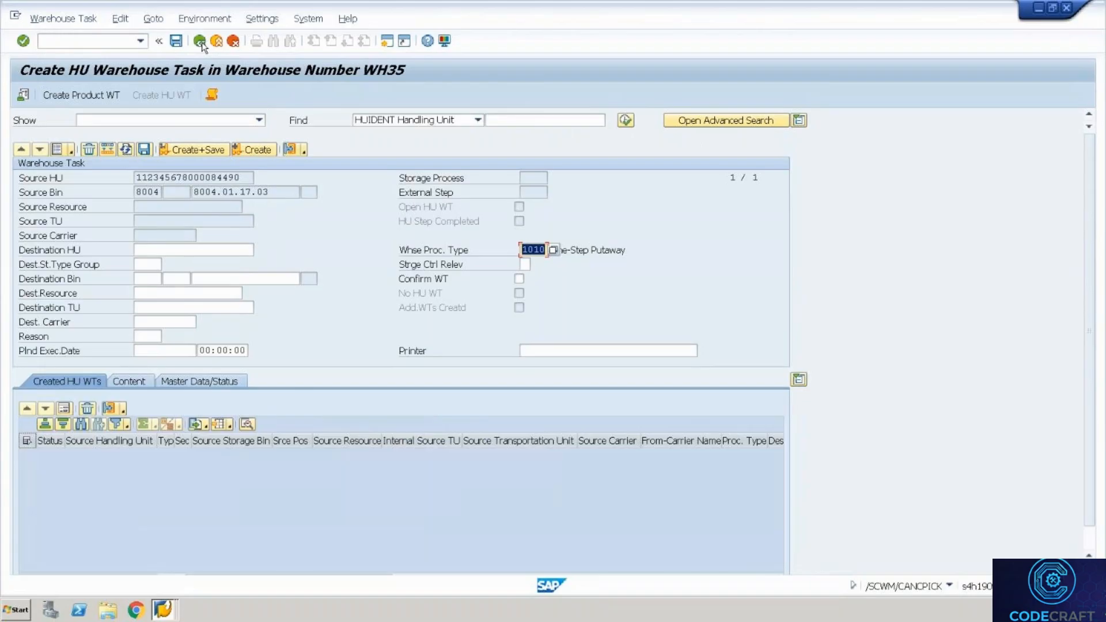
left_click(199, 41)
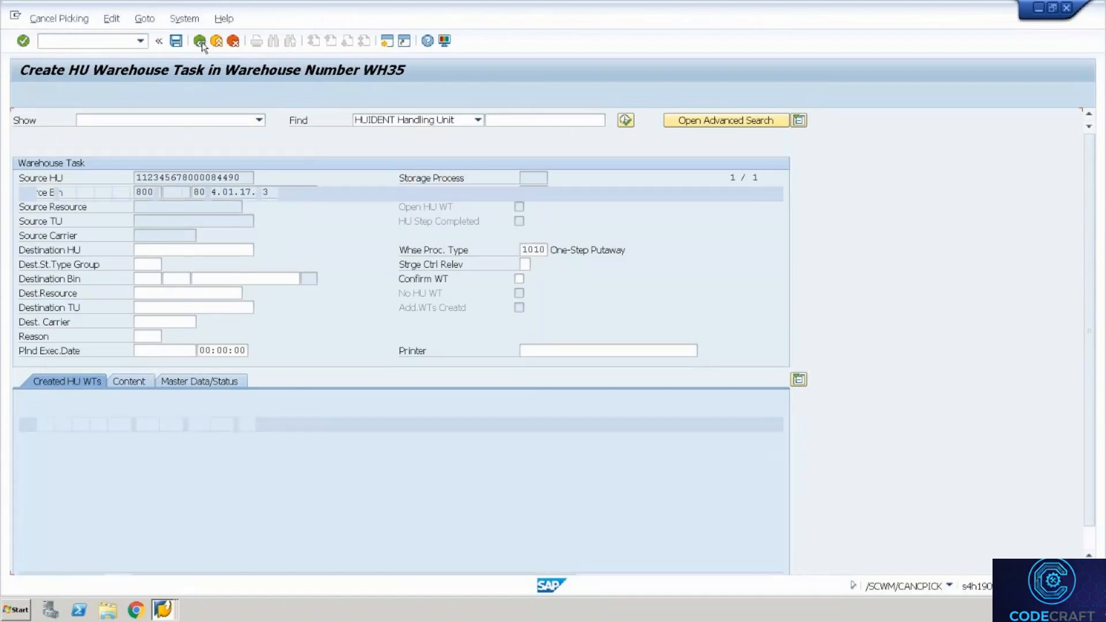
left_click(202, 44)
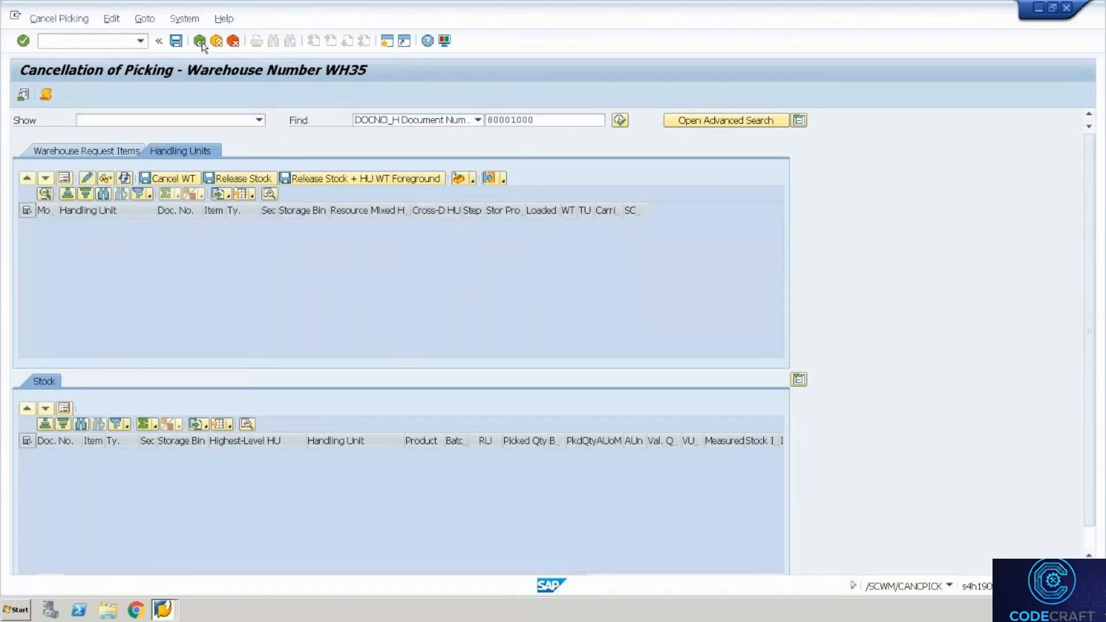
key("alt+Tab")
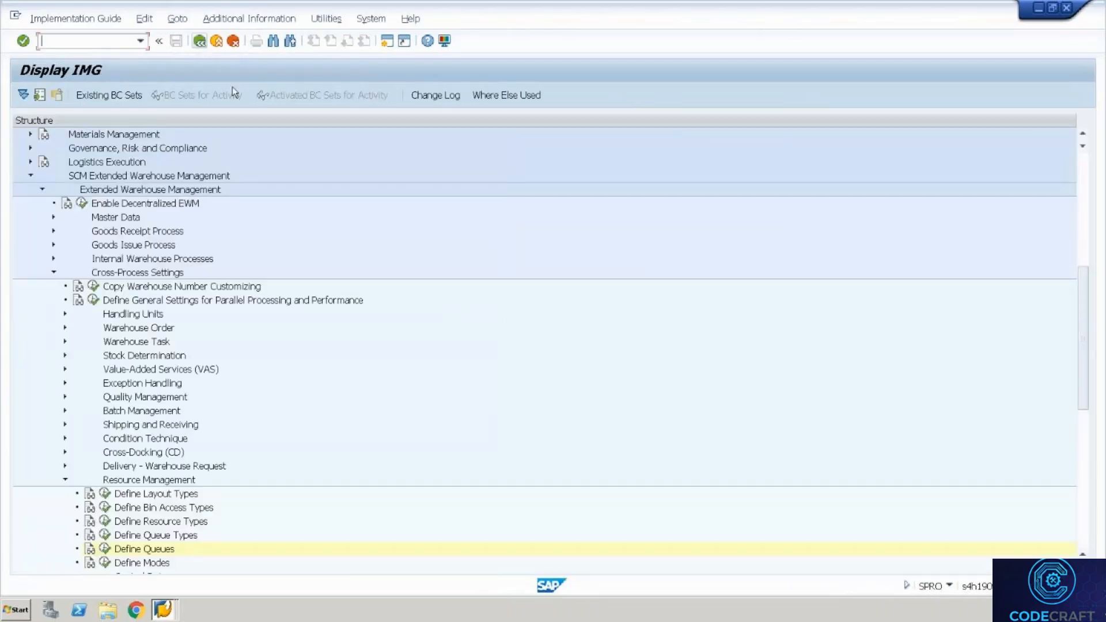
key("alt+Tab")
key("alt+Tab")
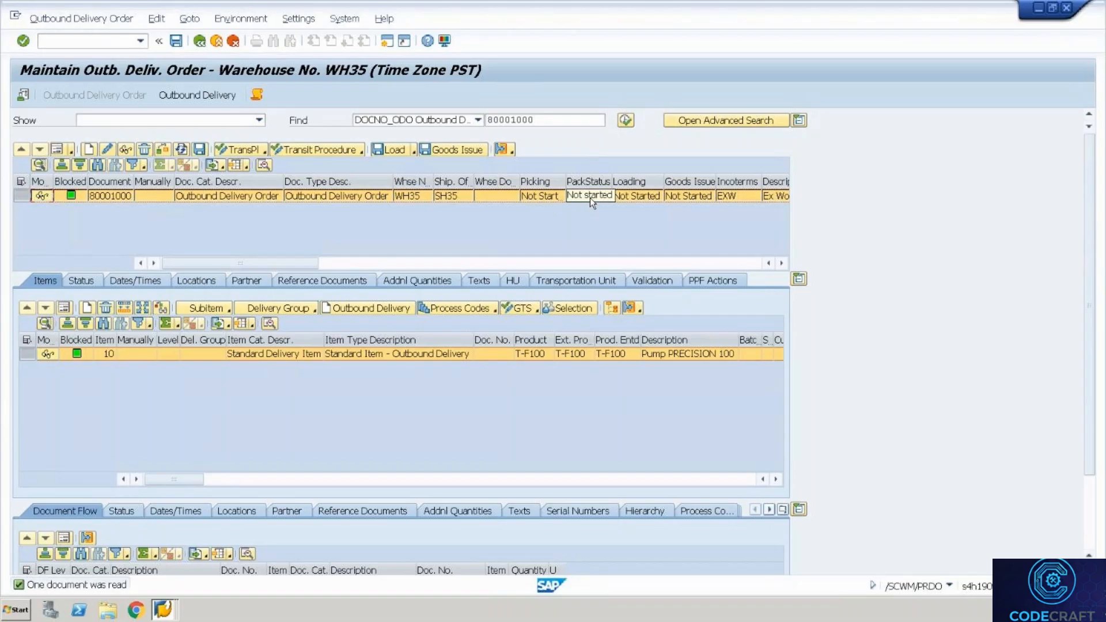
Switch to the warehouse datasheet and enter "Done" in cell E54 beside "Cancel Picking"
key("ctrl+alt+Break")
key("alt+Tab")
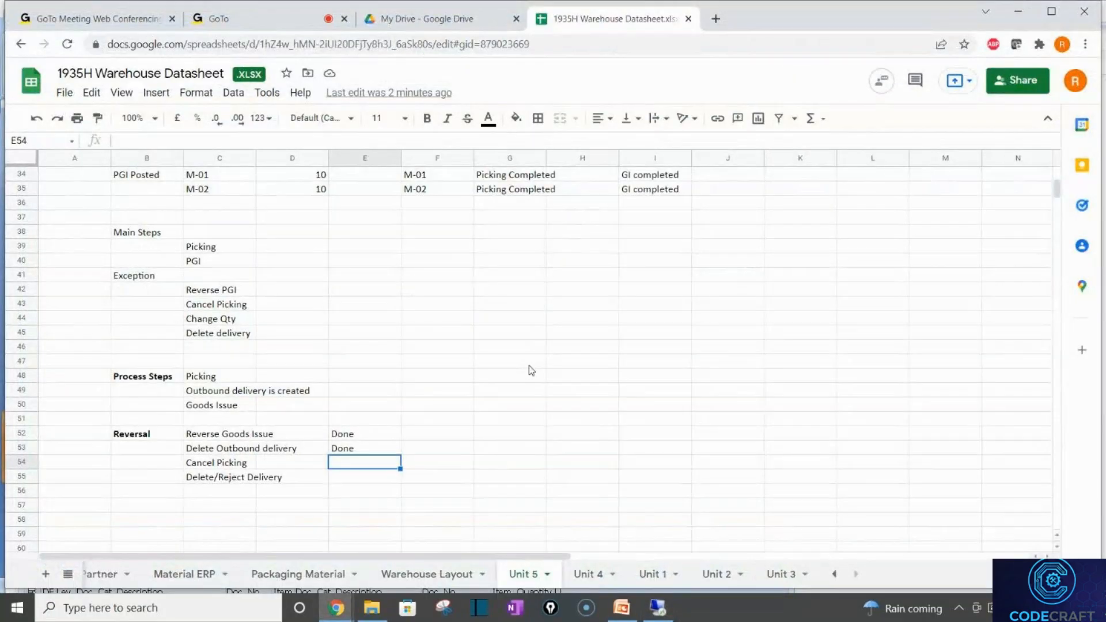
type("Done")
key("Return")
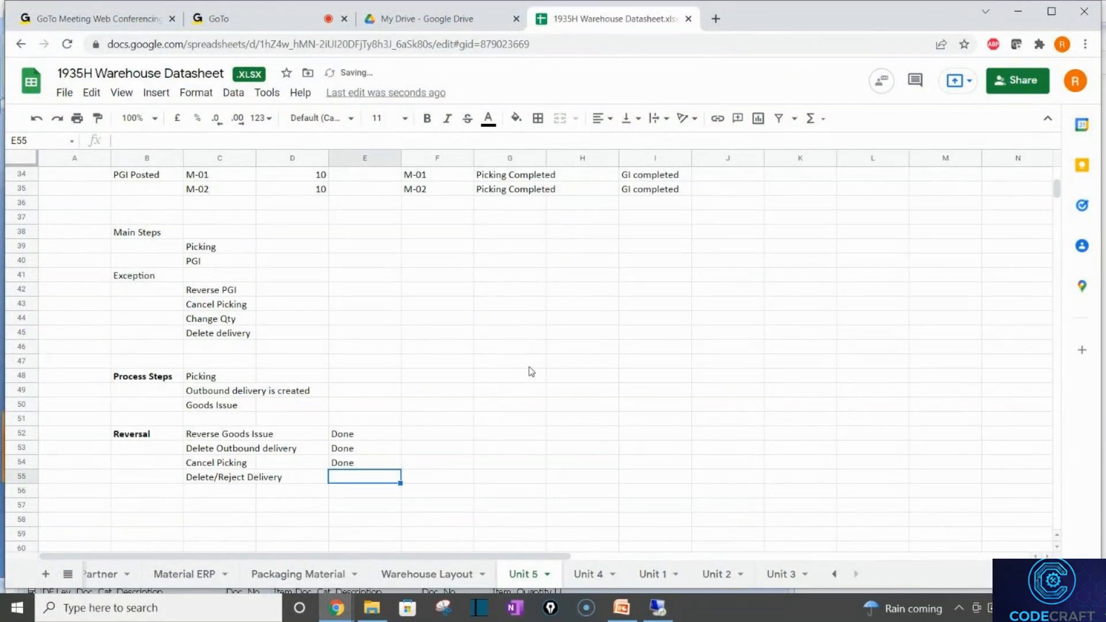
Return to SAP in full screen and open the outbound delivery for change in transaction VL02N
key("alt+Tab")
double_click(494, 15)
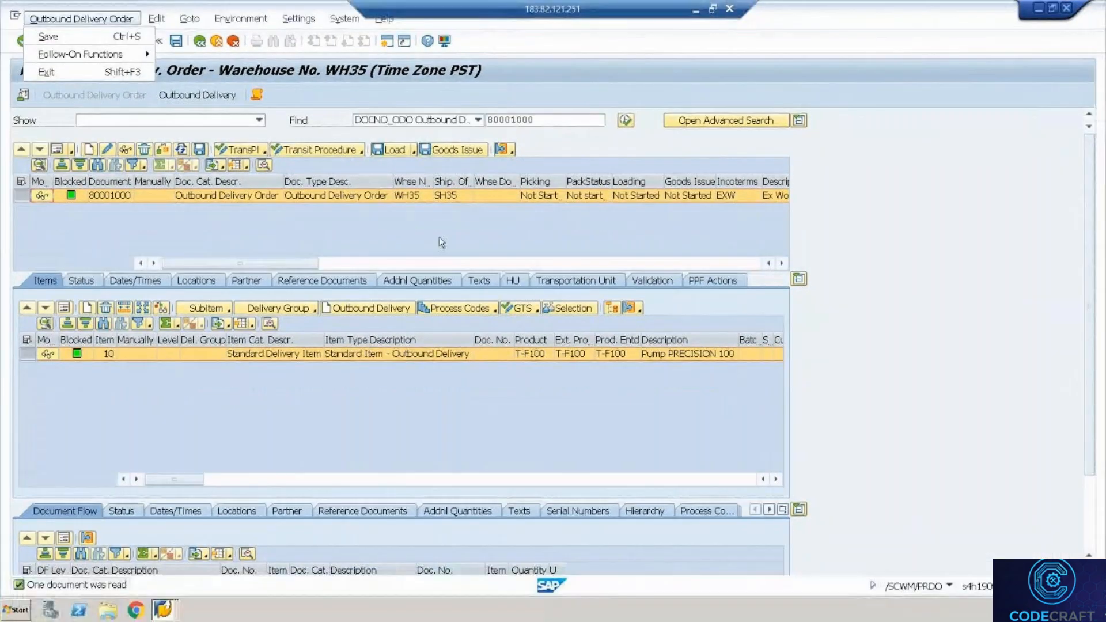
key("Escape")
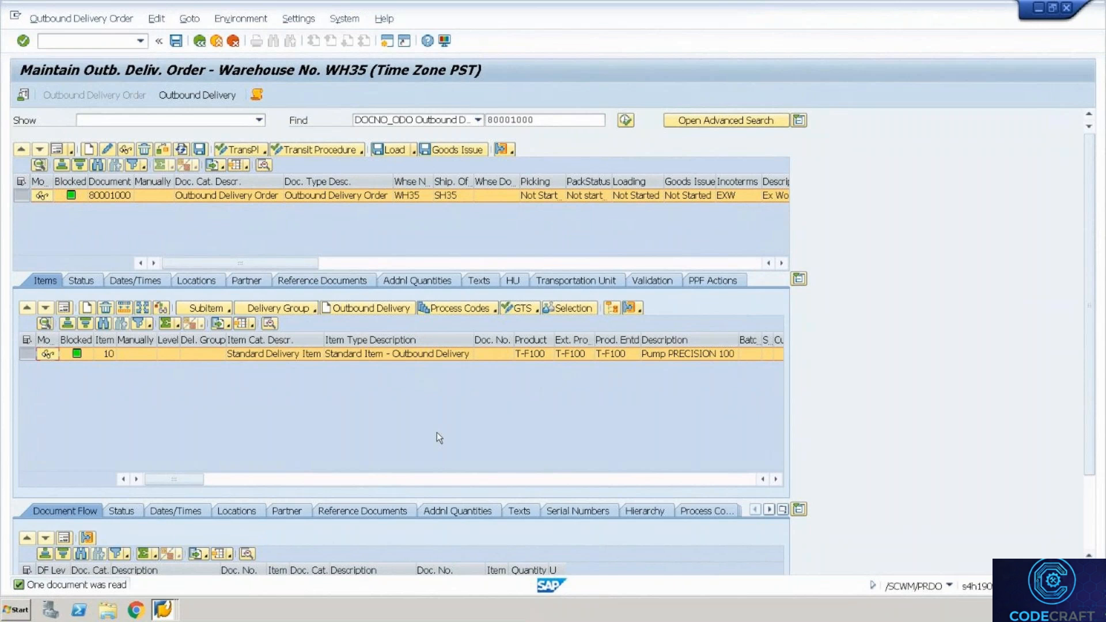
key("alt+Tab")
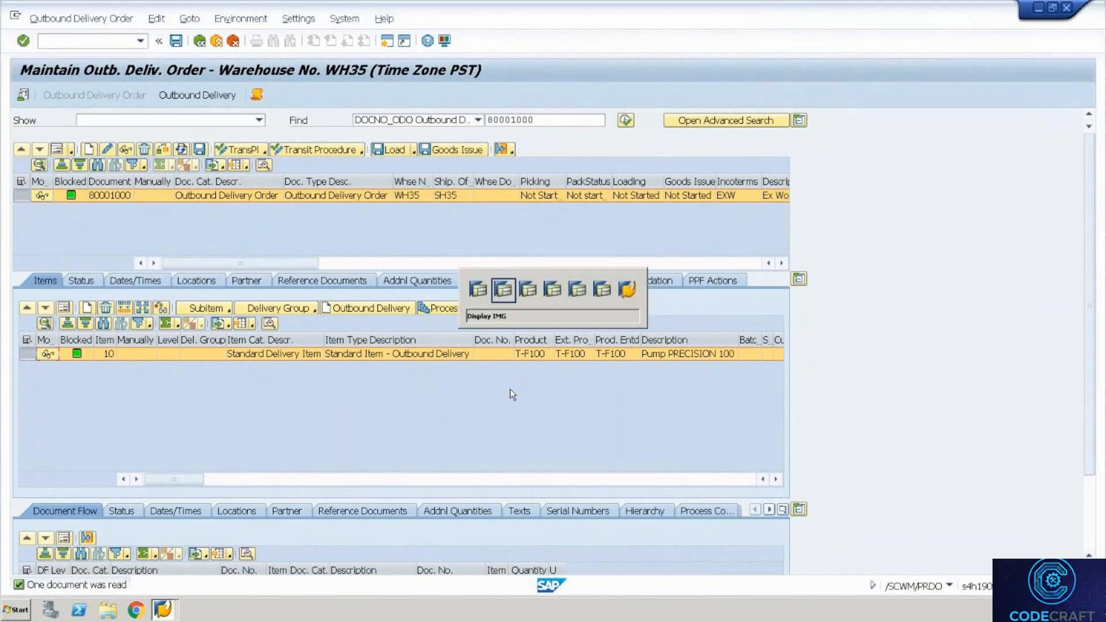
key("alt+Tab")
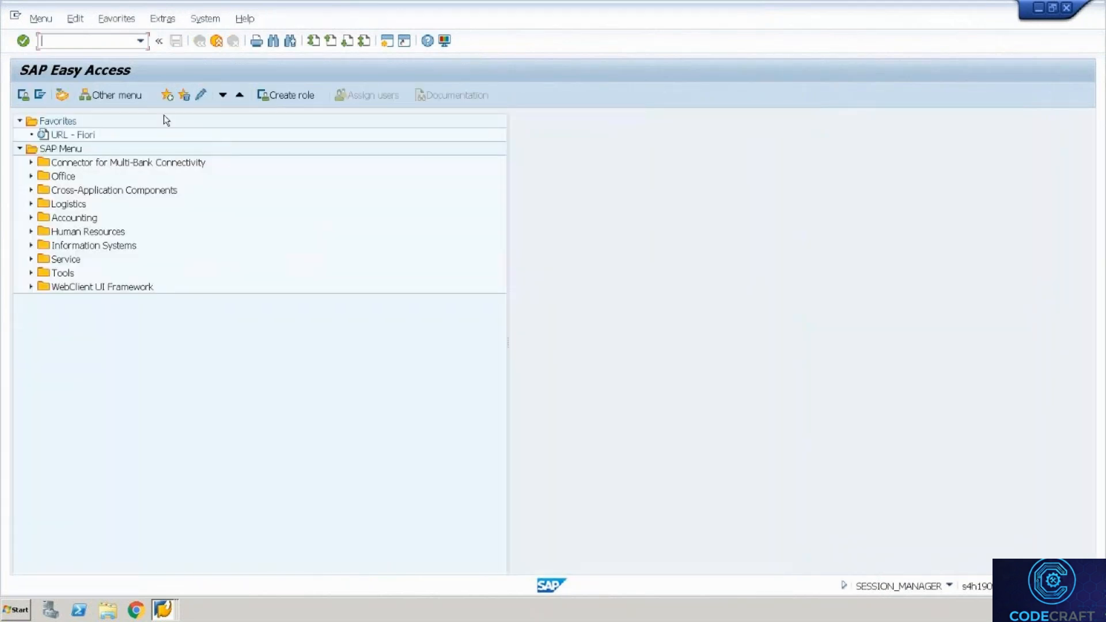
type("vl02n")
key("Return")
key("Return")
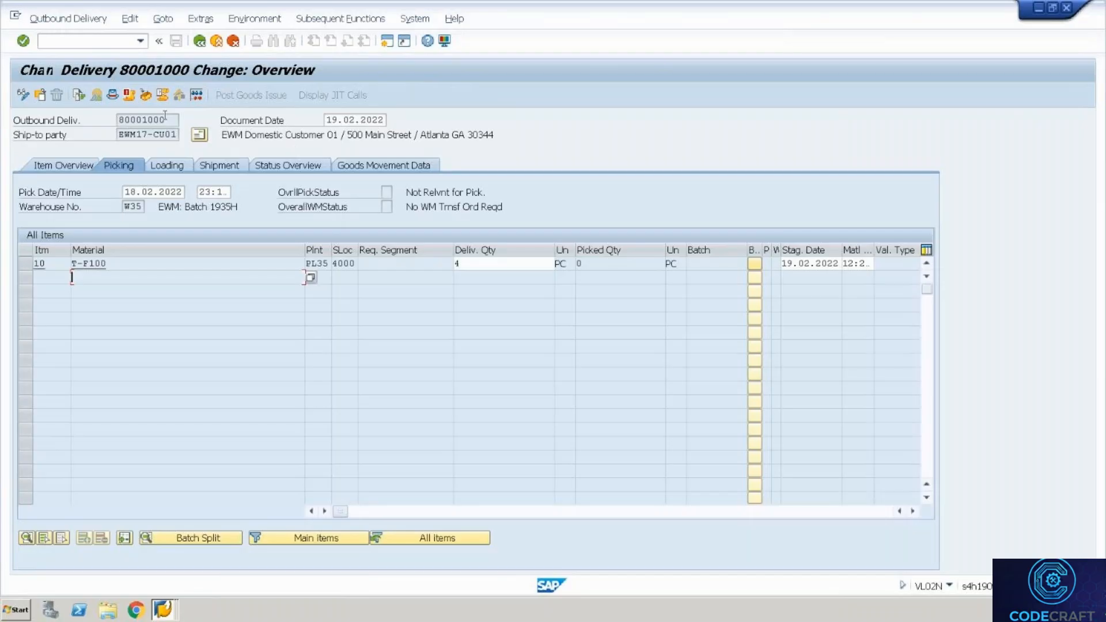
Set the delivery quantity of item 10, material T-F100, to 0 and save the delivery
left_click(466, 267)
key("BackSpace")
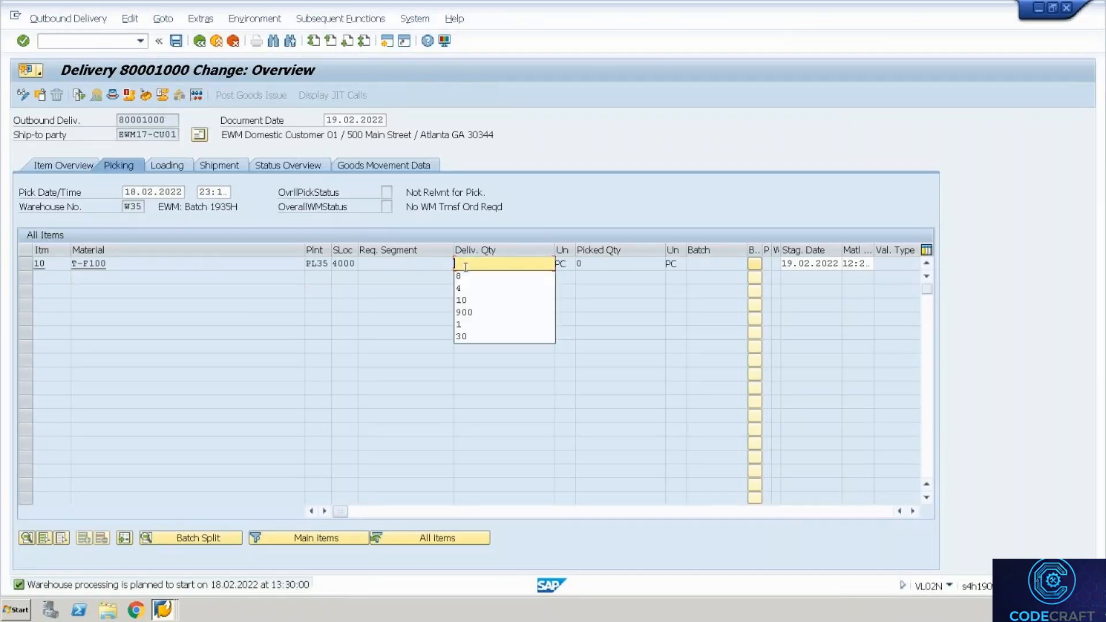
type("0")
key("ctrl+s")
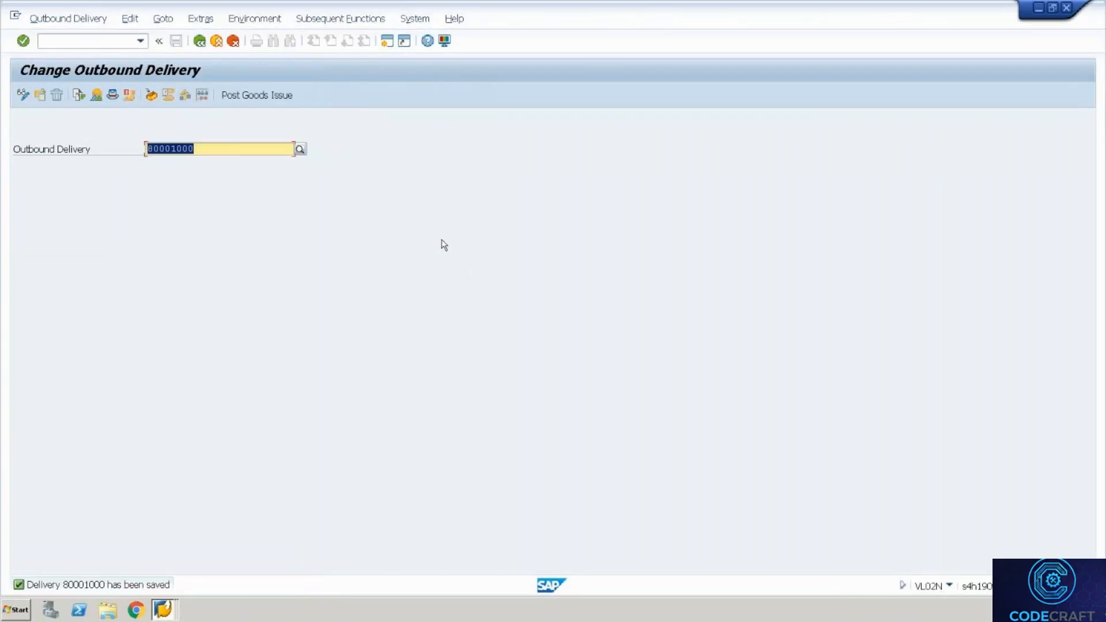
Return to the outbound delivery order, check item 10's quantity in the detail view and switch the order to change mode
key("alt+Tab")
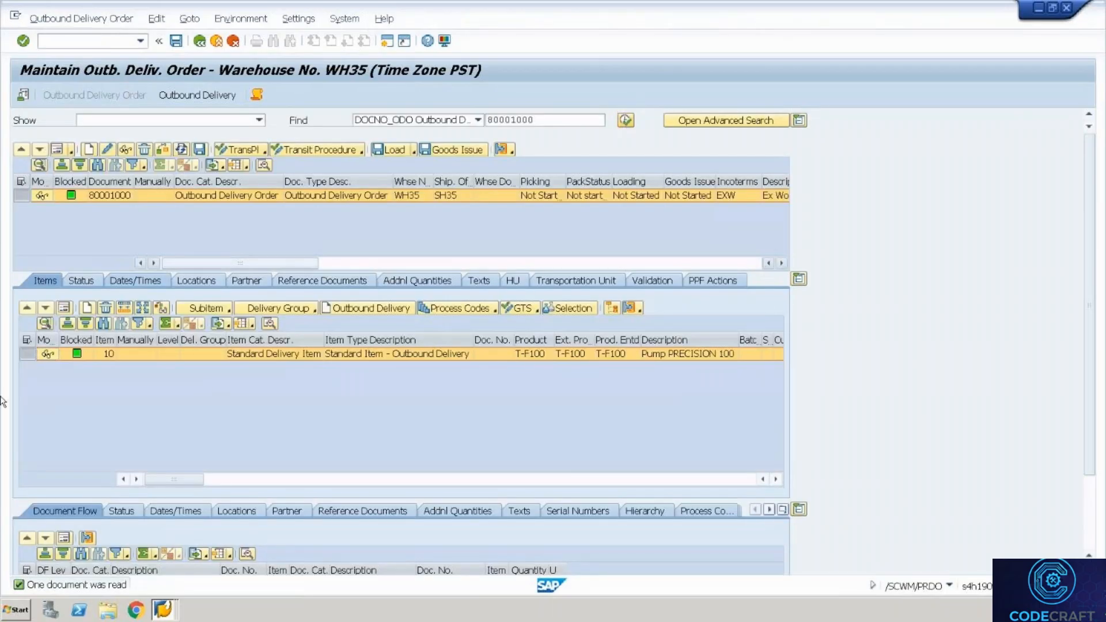
double_click(99, 352)
left_click(139, 378)
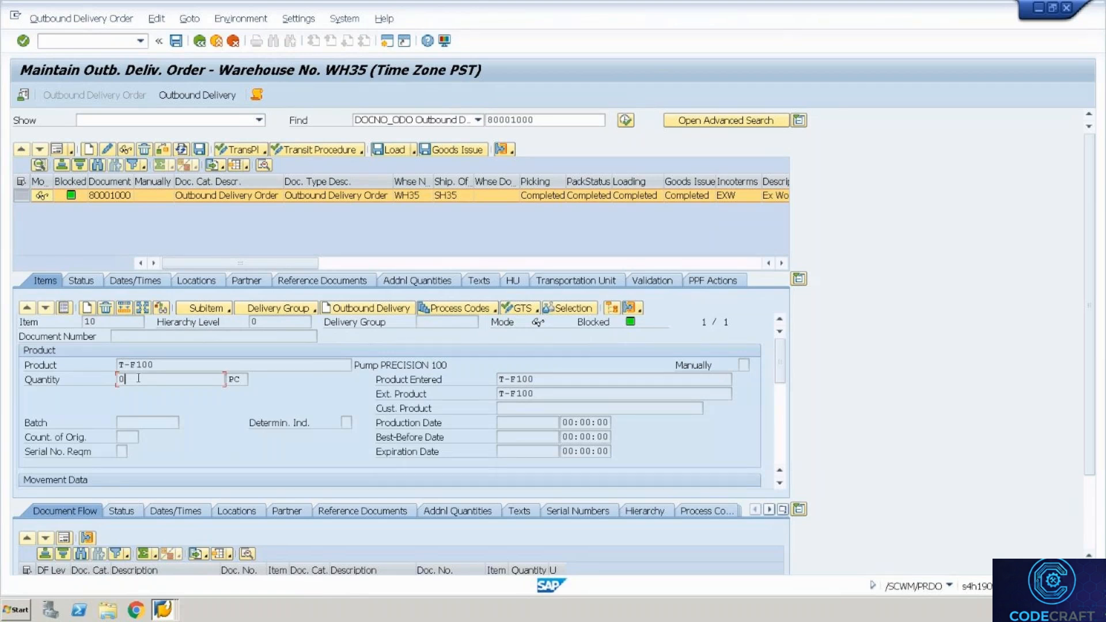
left_click(111, 149)
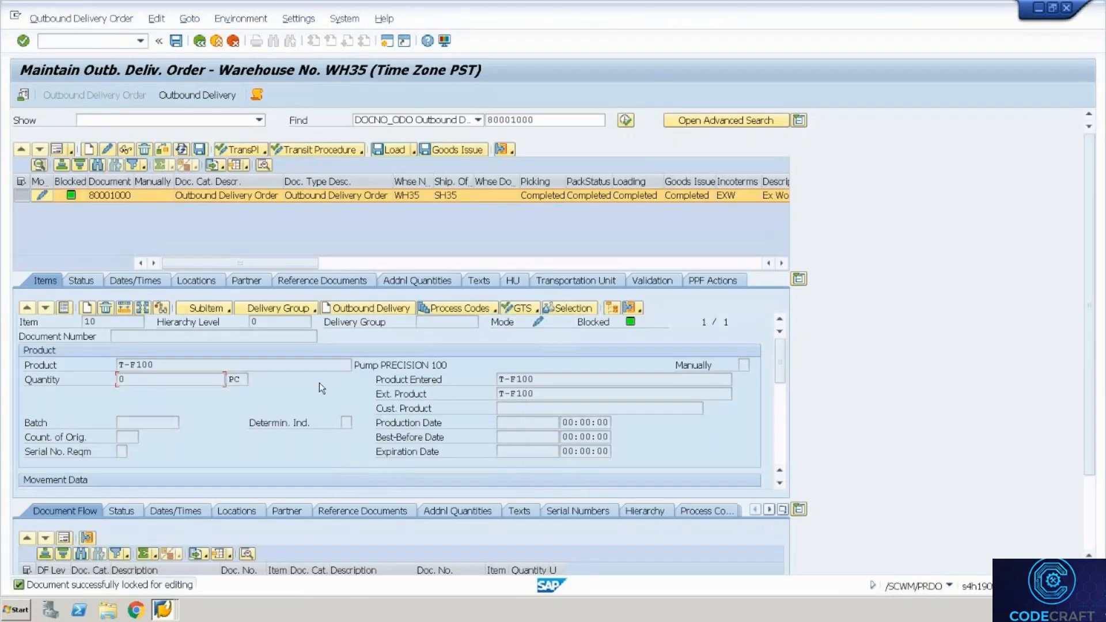
Apply process code O001 Warehouse Difference, Adjust Document with quantity adjustment to item 10, using a quantity of 1 PC
left_click(496, 309)
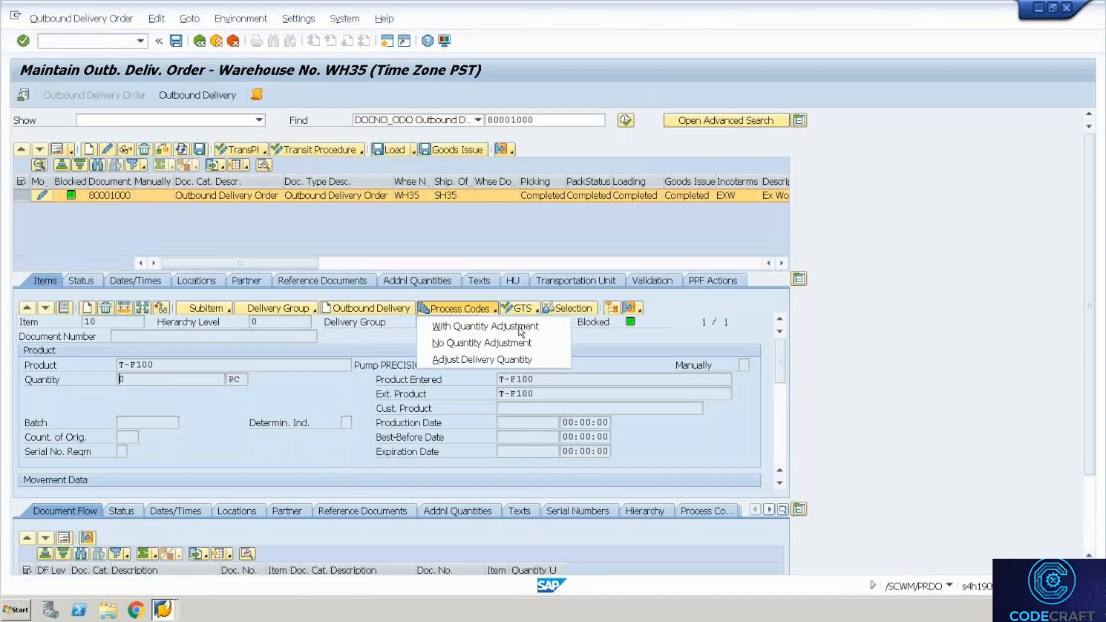
left_click(521, 327)
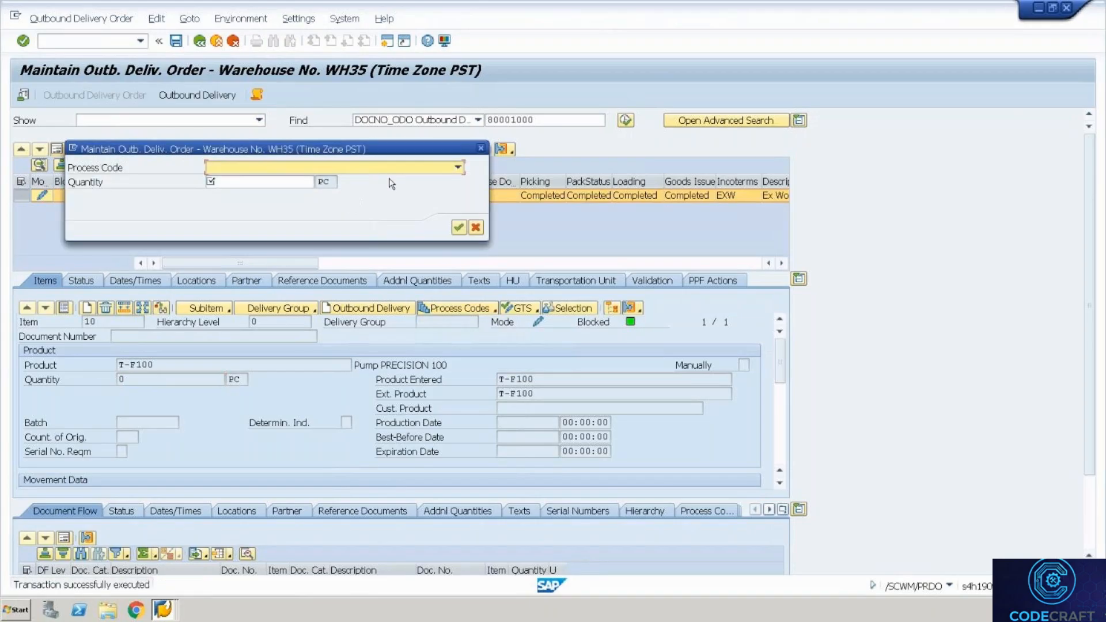
left_click(409, 167)
left_click(252, 176)
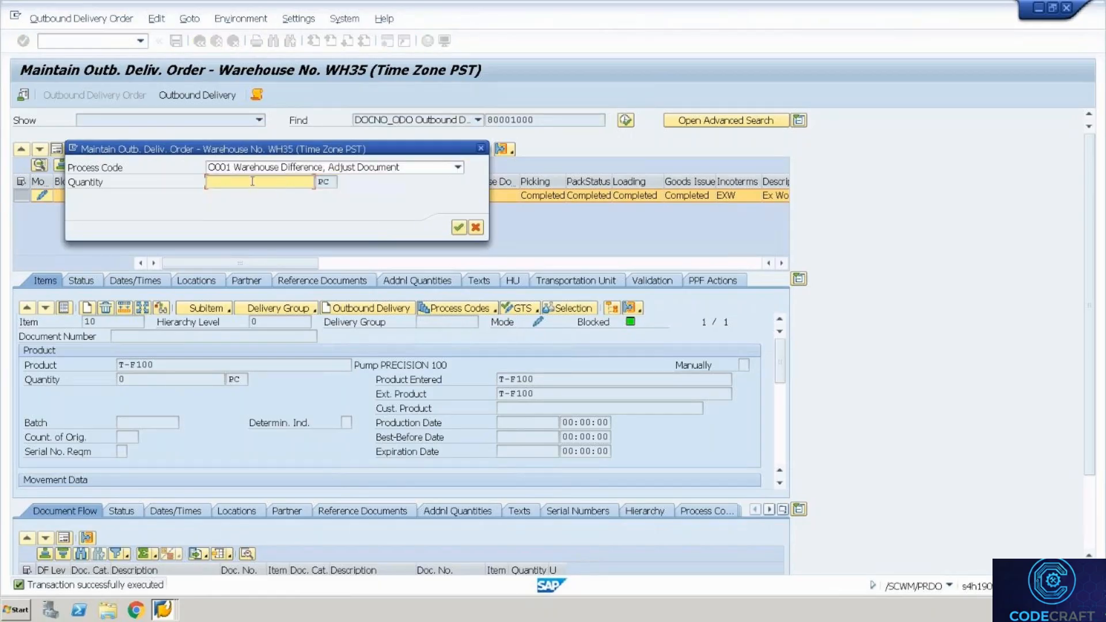
type("1")
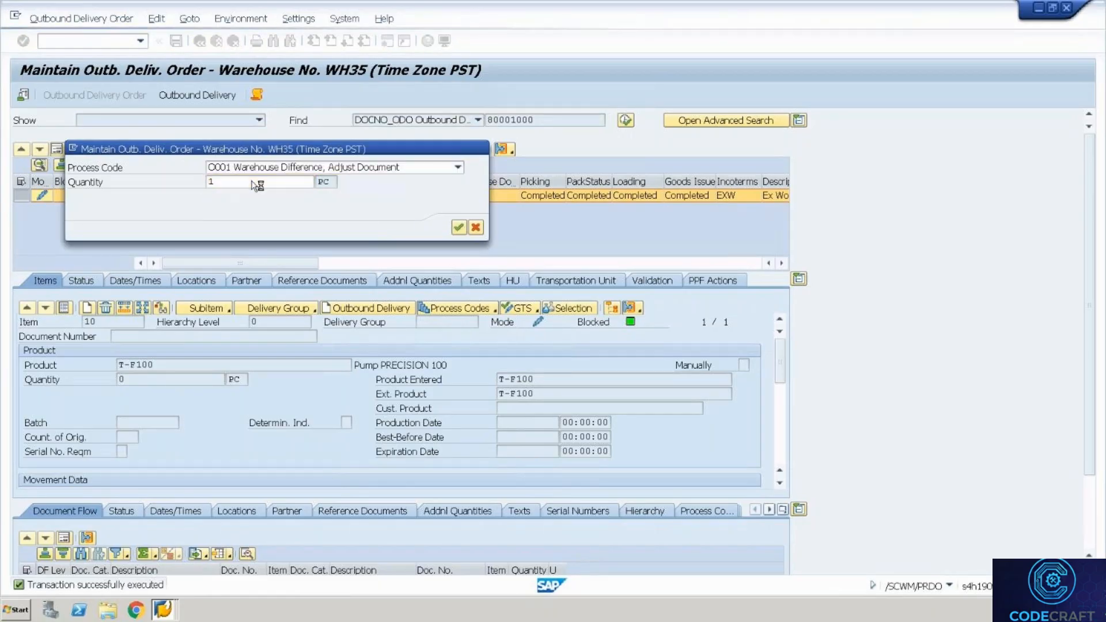
key("Return")
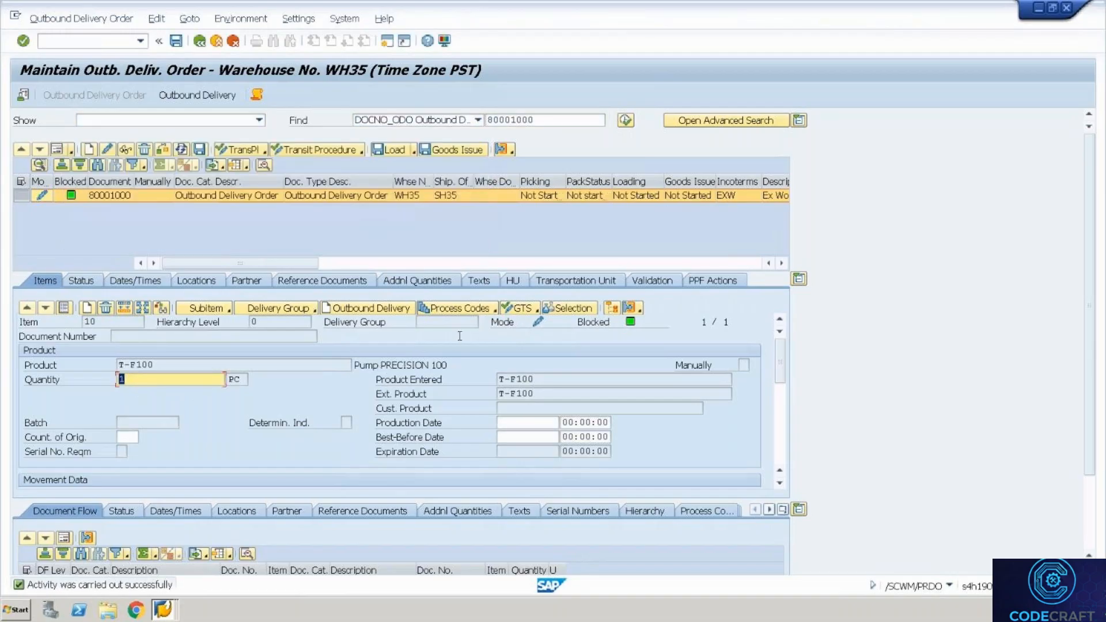
Set item 10's quantity to 4 PC and reload the outbound delivery order without saving the changes
type("4")
key("Return")
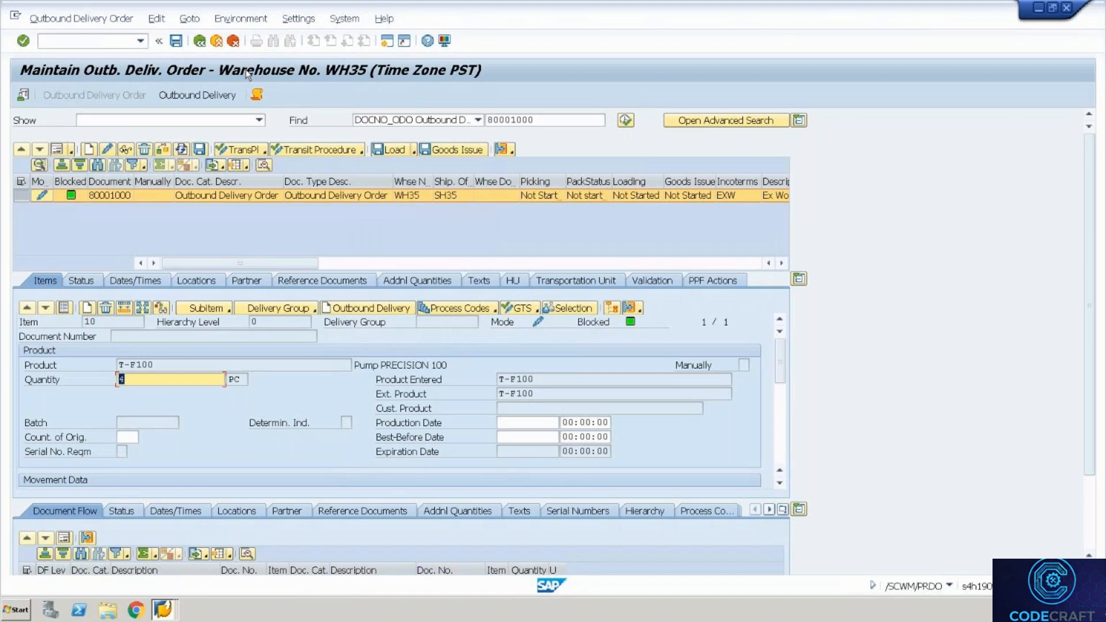
left_click(626, 121)
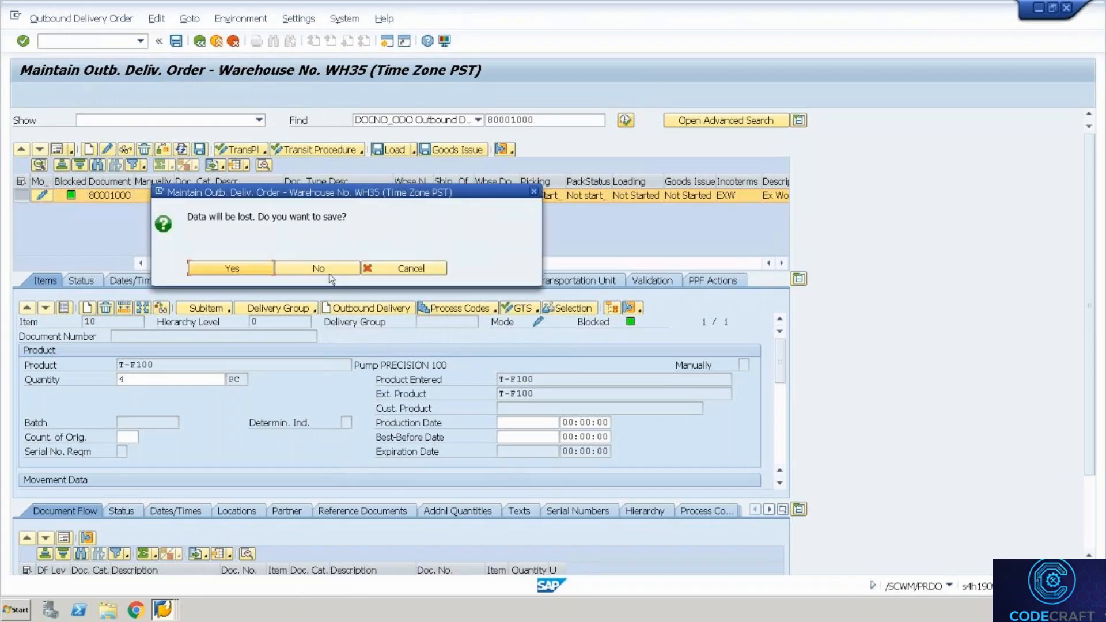
left_click(326, 270)
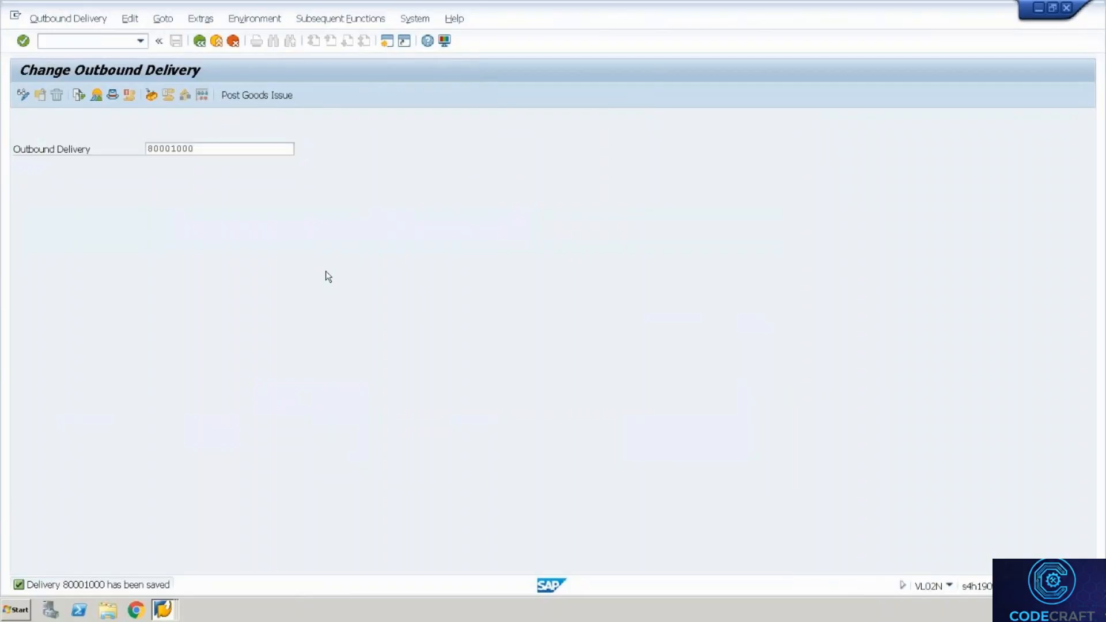
Open the outbound delivery for change, and enter "Done" in datasheet cell E55 beside "Delete/Reject Delivery"
key("Return")
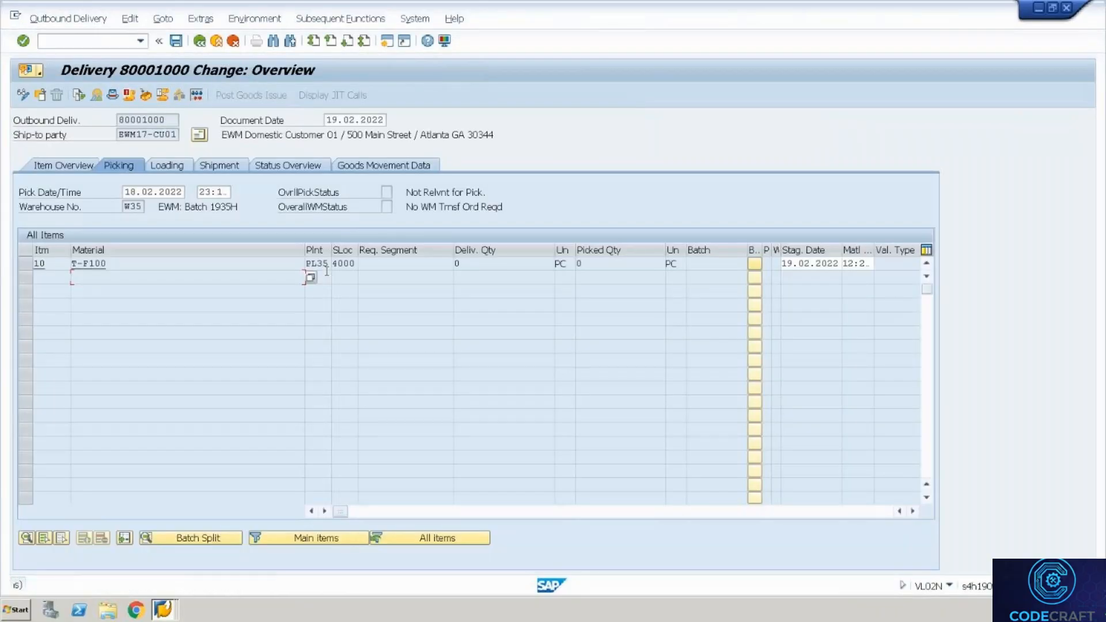
key("ctrl+alt+Break")
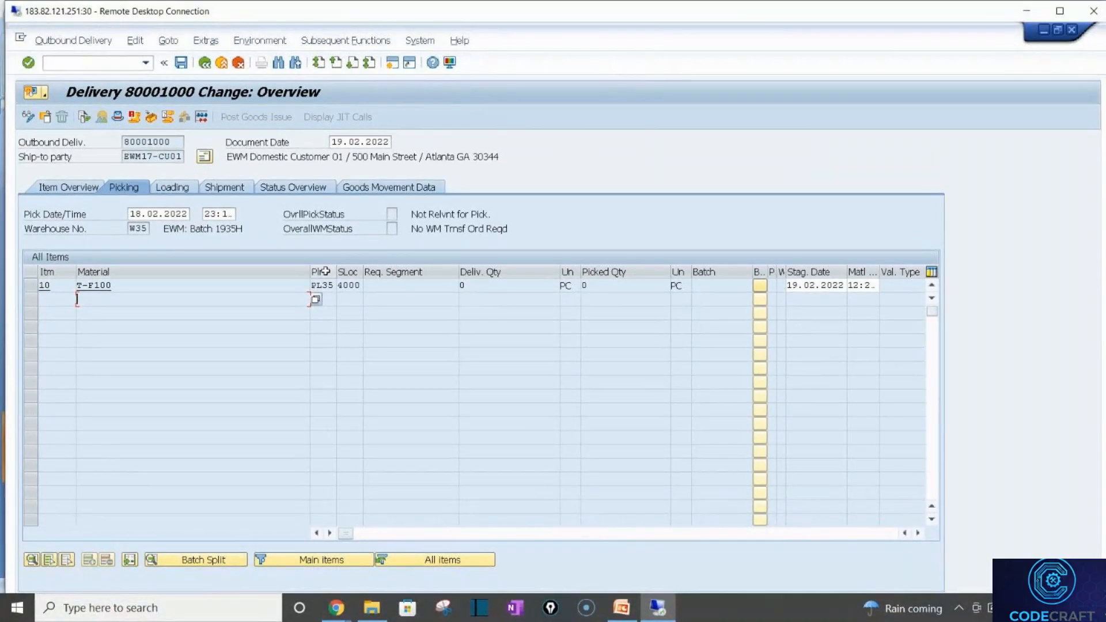
key("alt+Tab")
type("D")
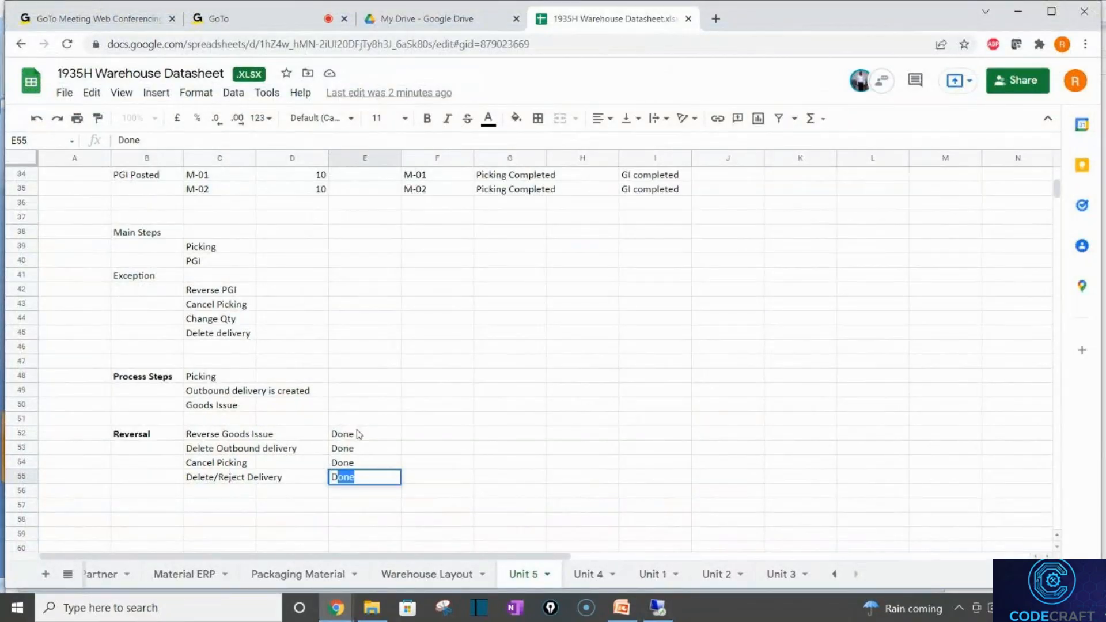
key("alt+Tab")
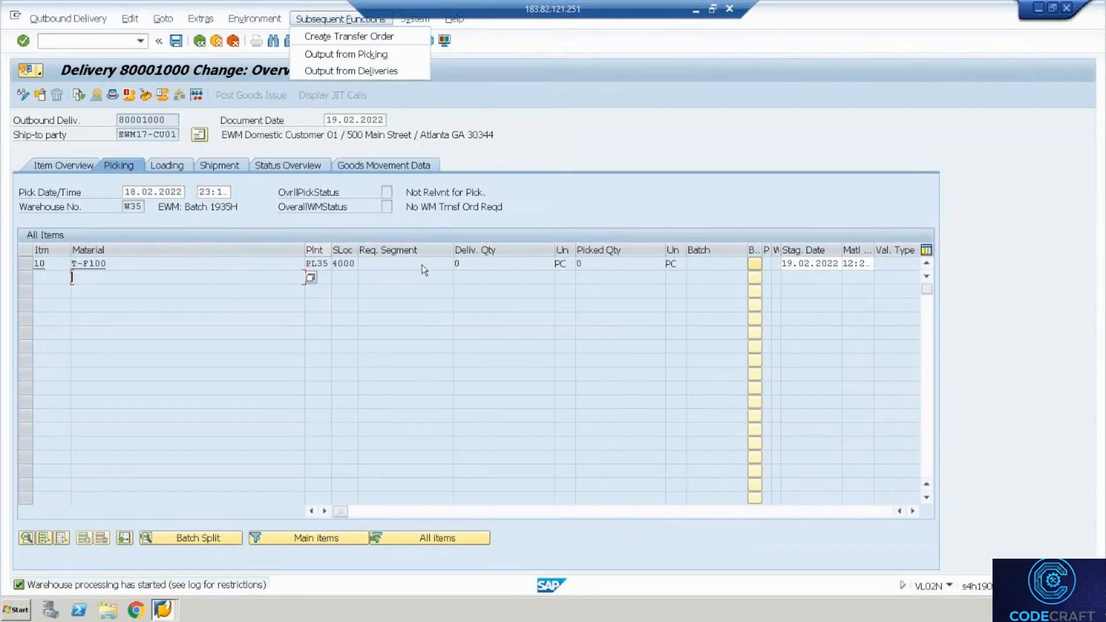
Switch to the Goods Issue Processes presentation in PowerPoint and review slide 18, "Delivery Processing in EWM - Exceptions"
left_click(423, 265)
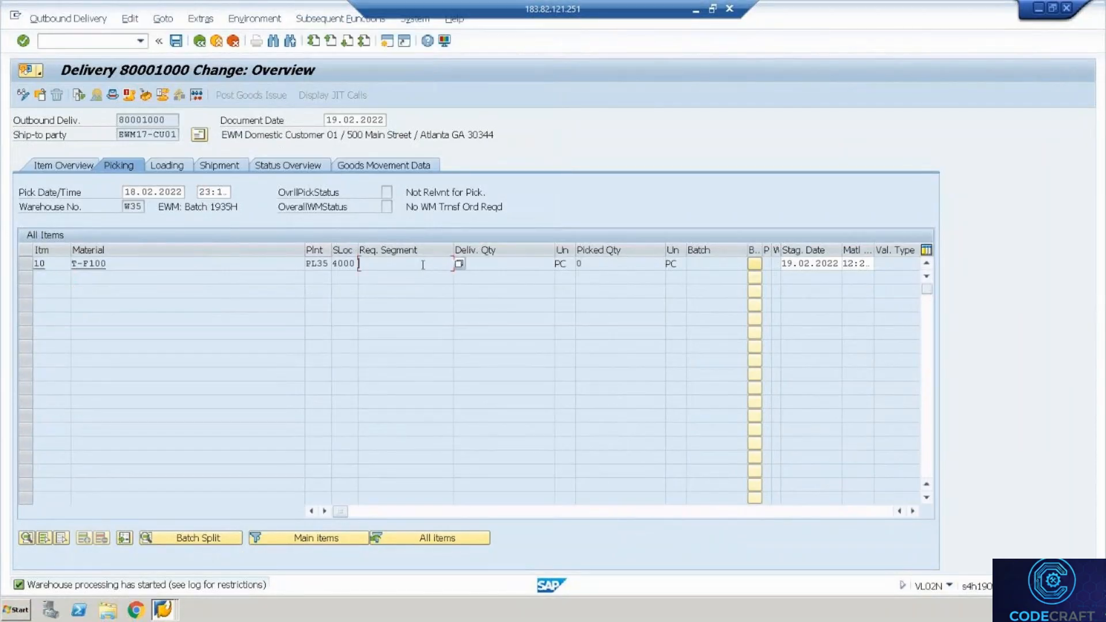
key("ctrl+alt+Break")
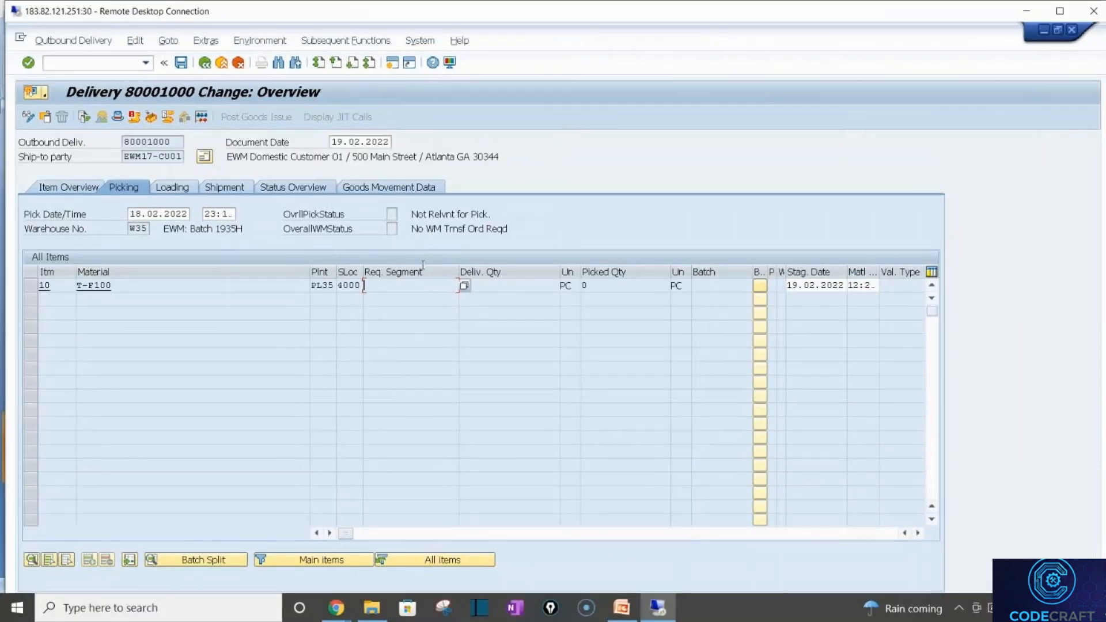
left_click(623, 610)
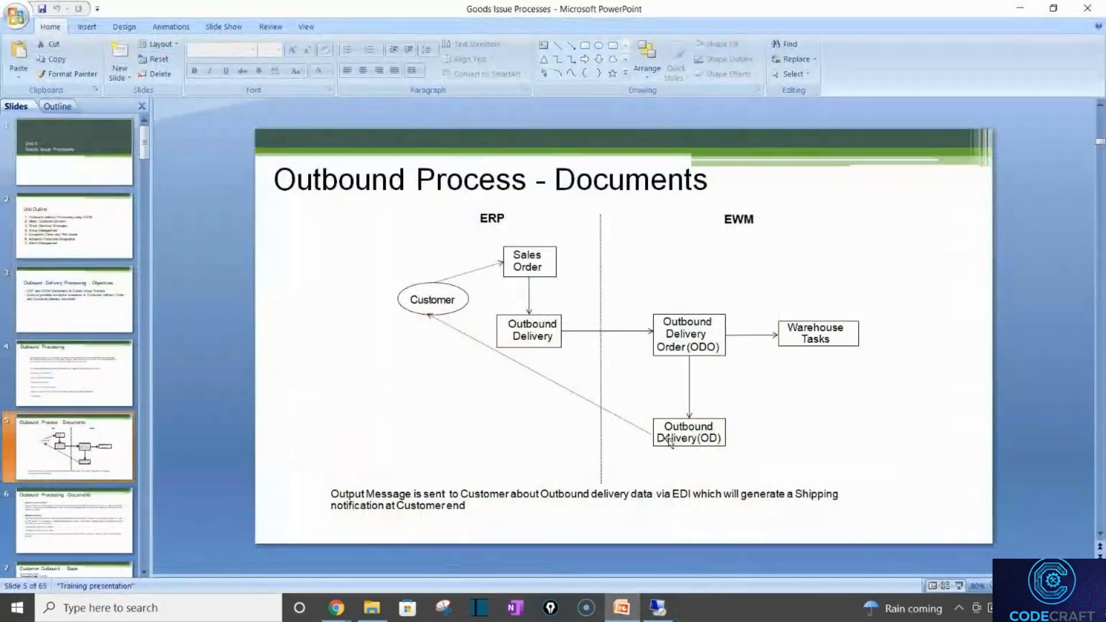
left_click(144, 574)
left_click(144, 574)
left_click(144, 574)
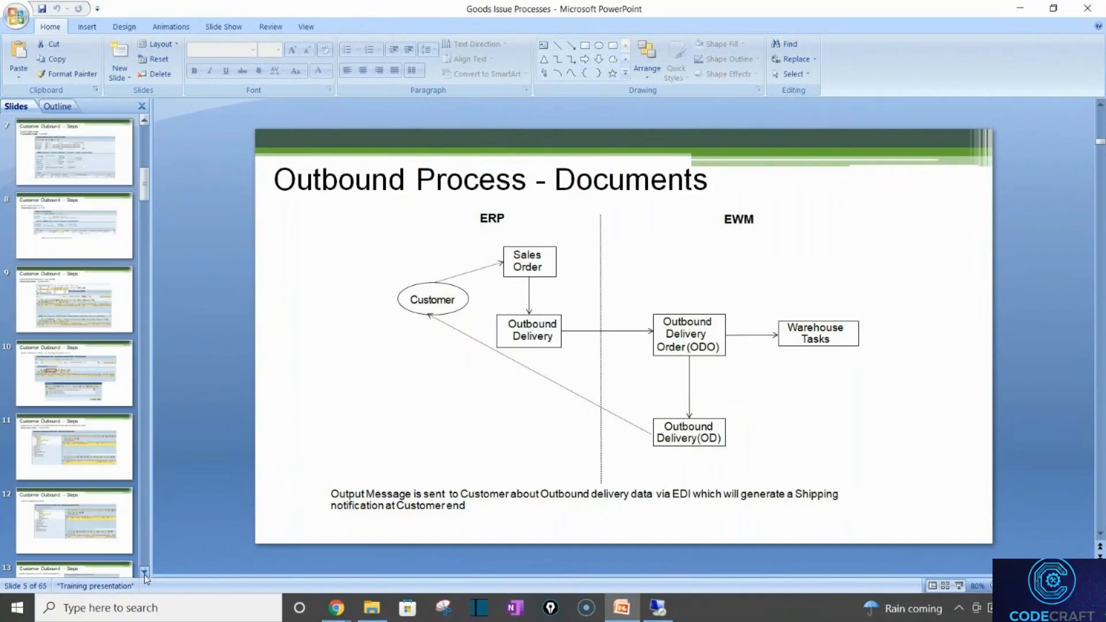
left_click(144, 574)
left_click(144, 574)
left_click(144, 573)
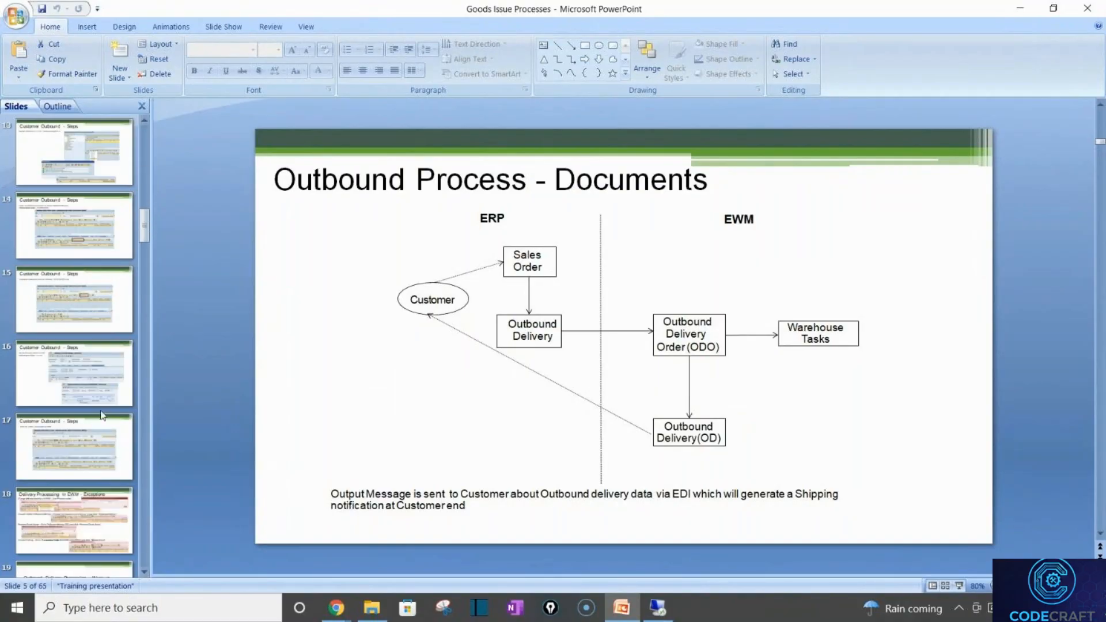
left_click(84, 426)
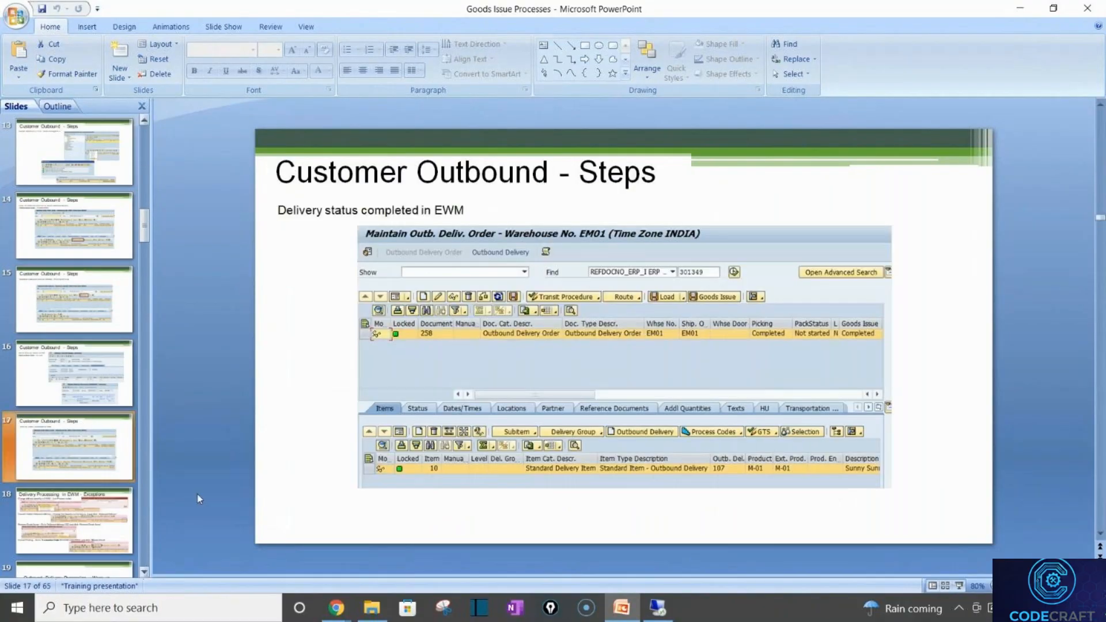
left_click(91, 525)
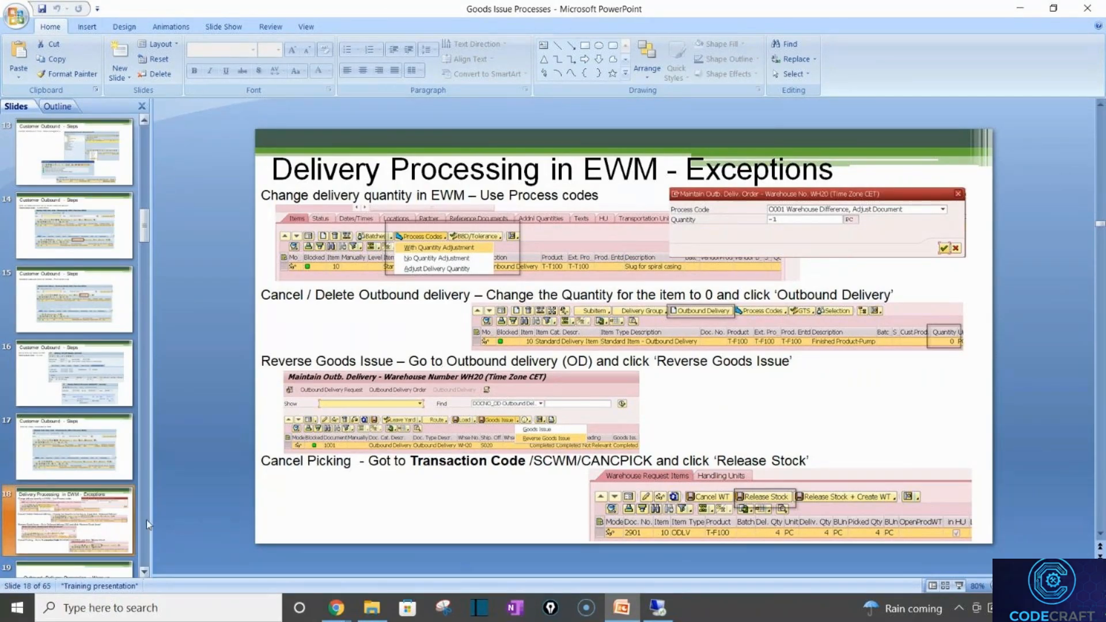
Review the outbound wrap-up and stock removal objectives slides, and look up the scrapping transaction code on slide 21
left_click(147, 572)
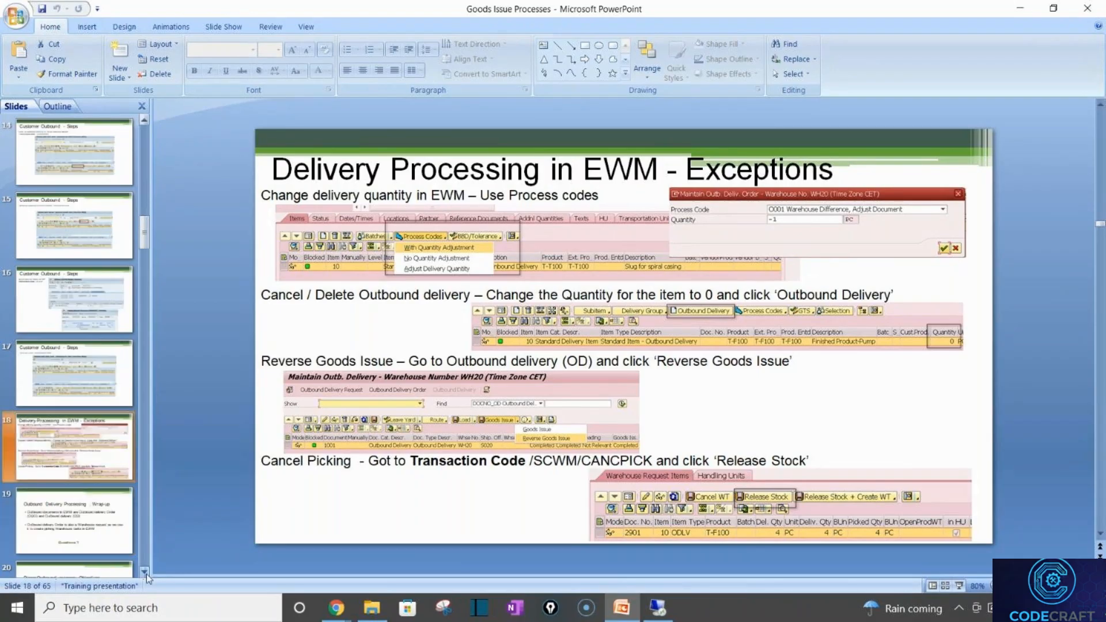
scroll(147, 576, "down", 3)
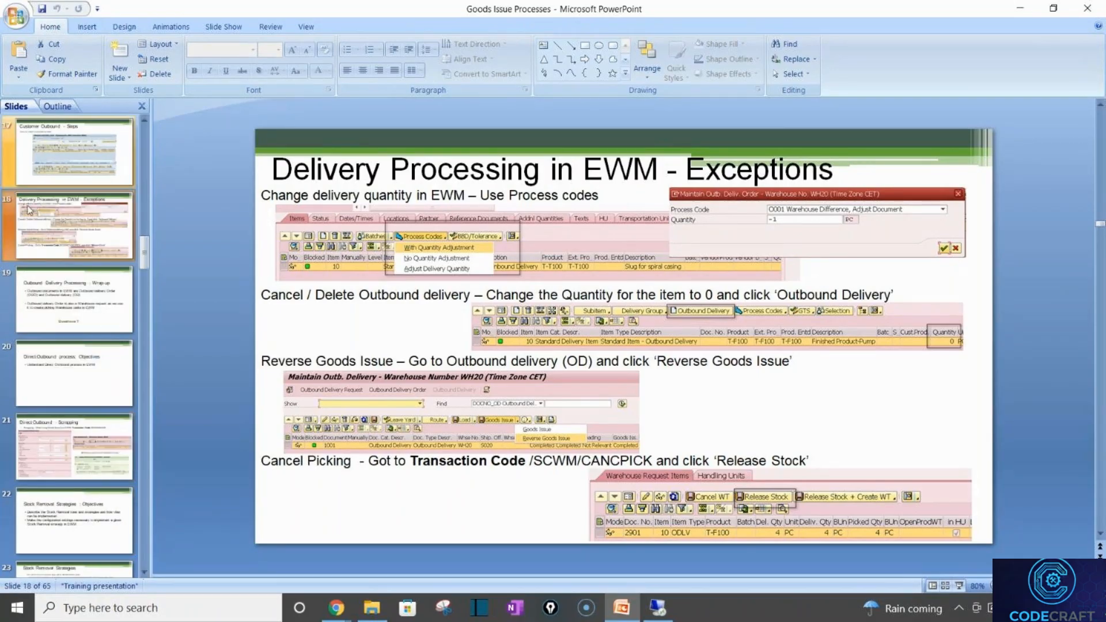
left_click(69, 299)
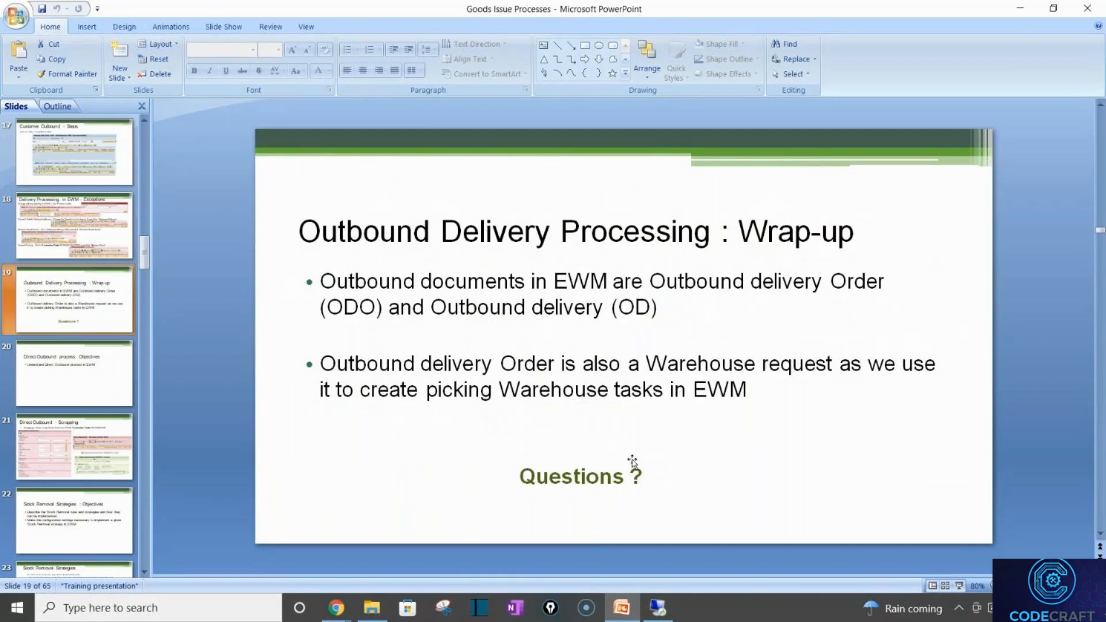
left_click(145, 573)
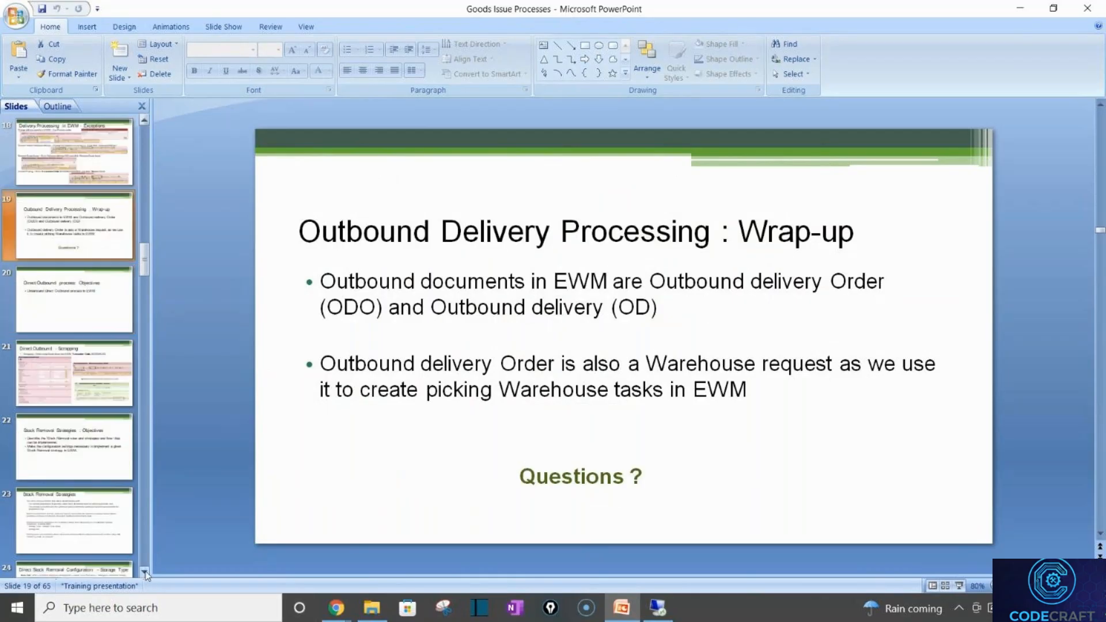
left_click(144, 572)
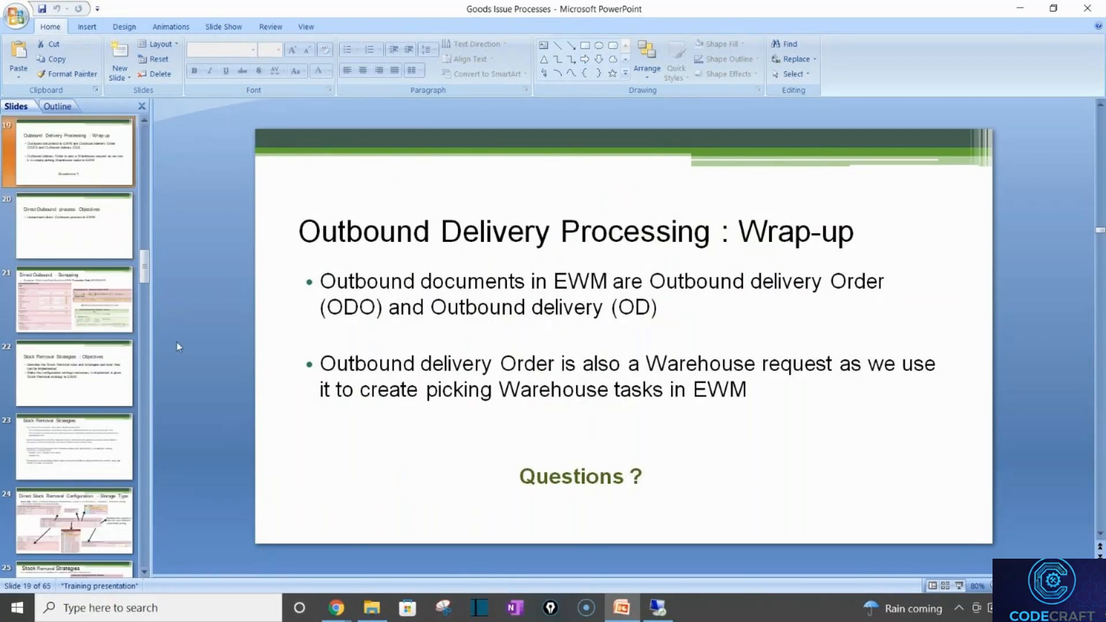
left_click(96, 366)
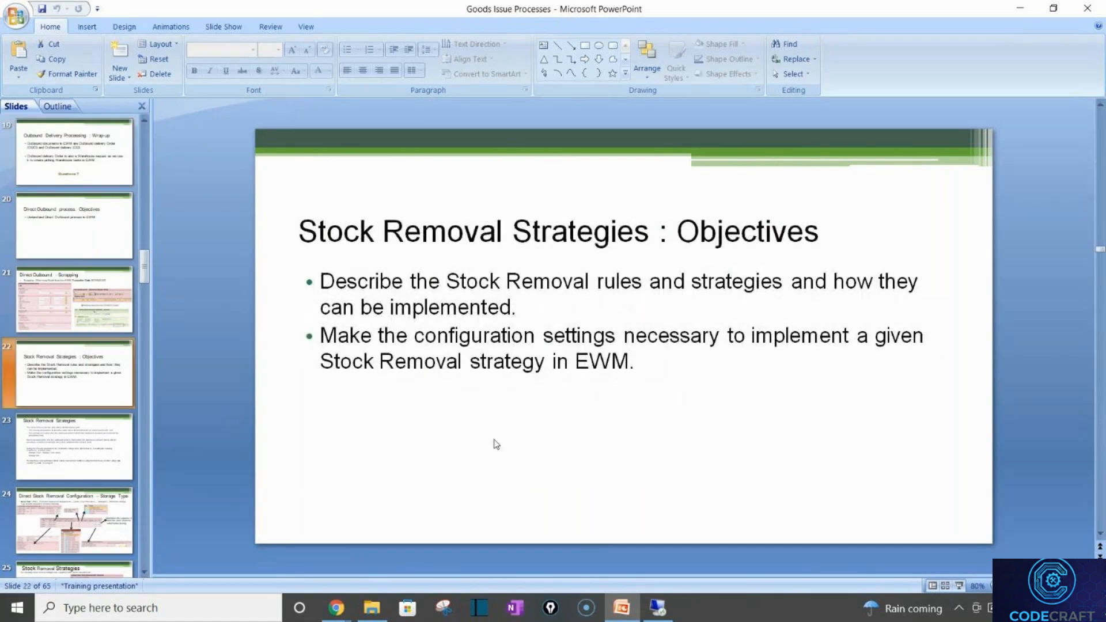
left_click(113, 294)
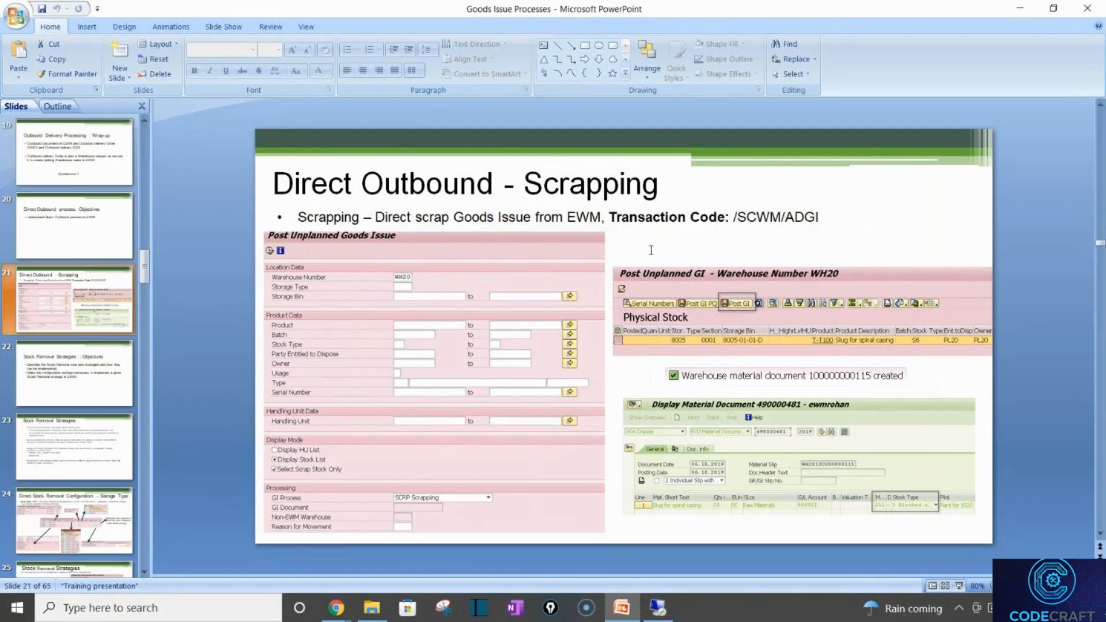
Return to SAP in full screen and open transaction /SCWM/ADGI for posting an unplanned goods issue
left_click(661, 614)
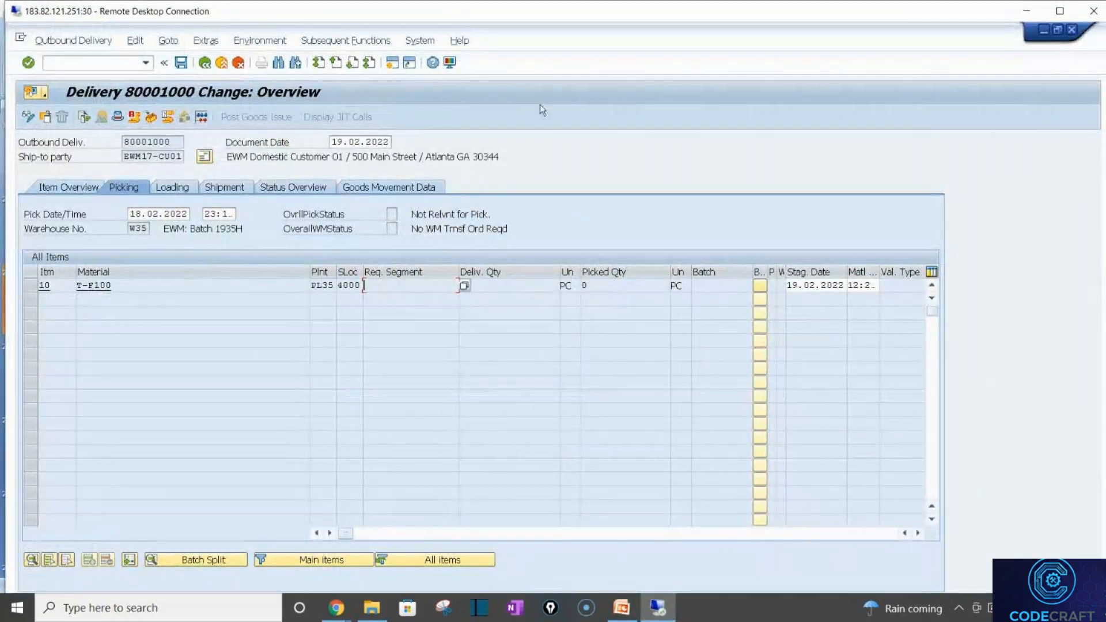
double_click(531, 11)
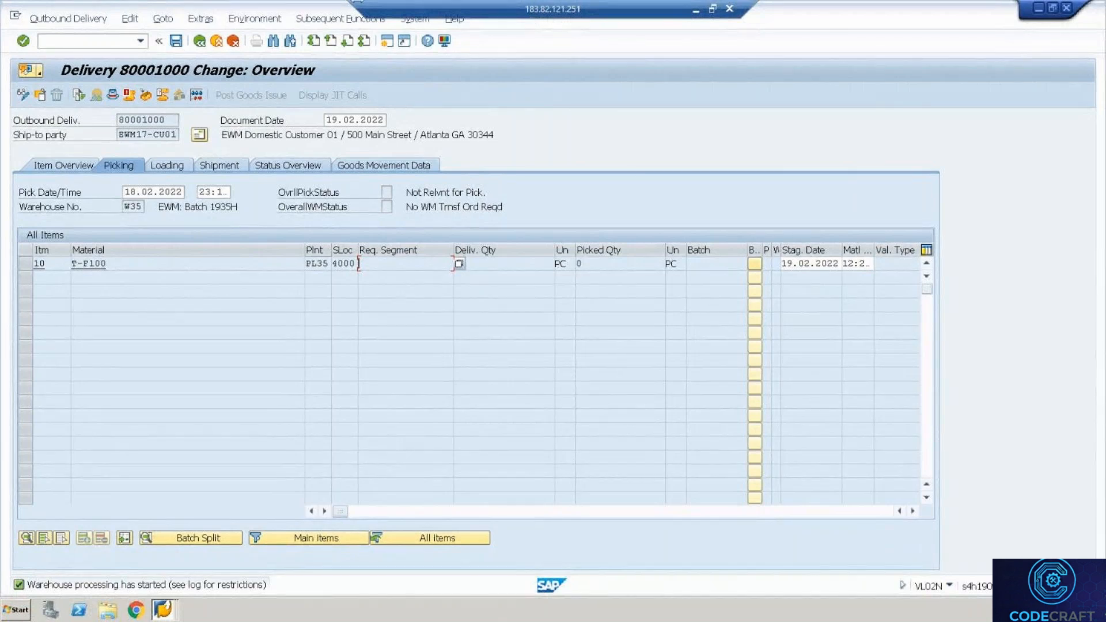
left_click(94, 42)
type("/n")
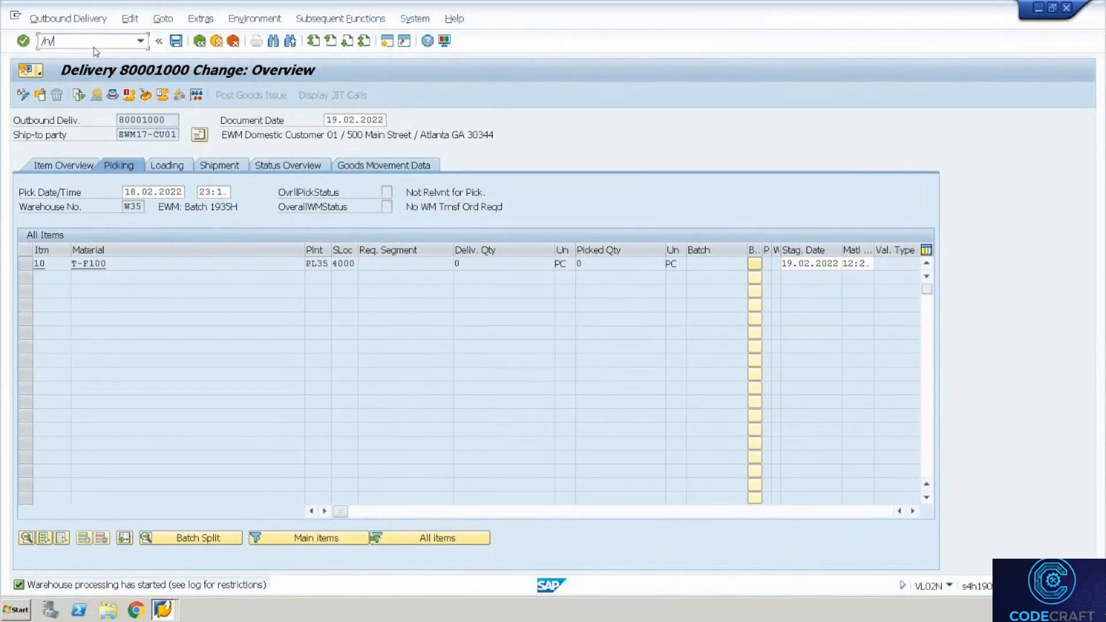
type("/scwm/ag")
type("dgi")
key("Return")
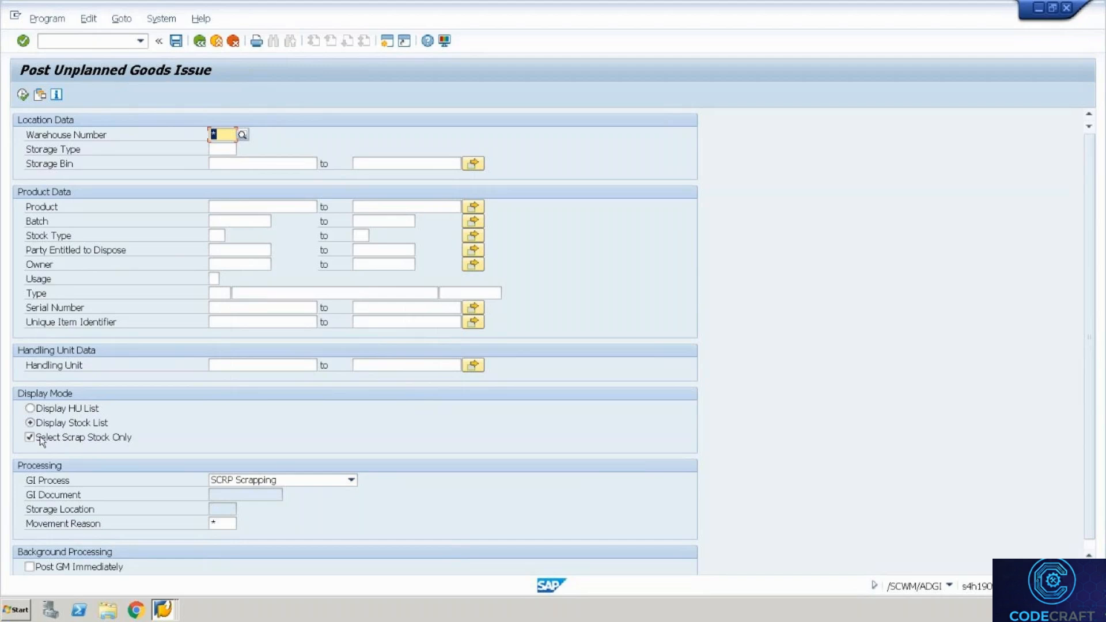
Turn off the restriction to scrap stock only, and review the GI Process options while keeping SCRP Scrapping
left_click(115, 442)
left_click(261, 479)
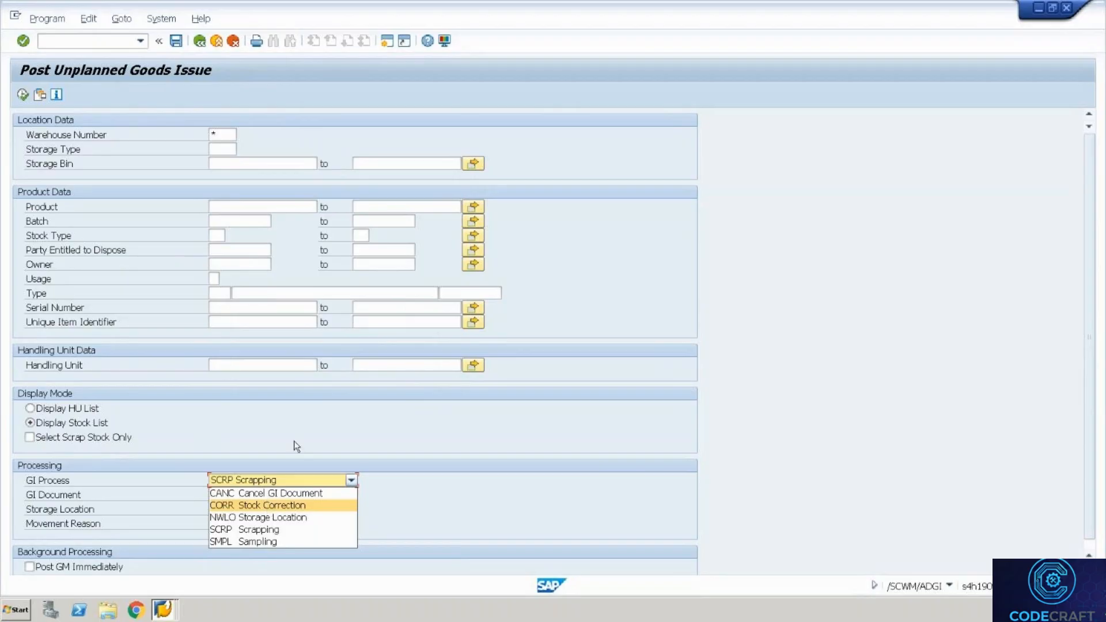
left_click(305, 427)
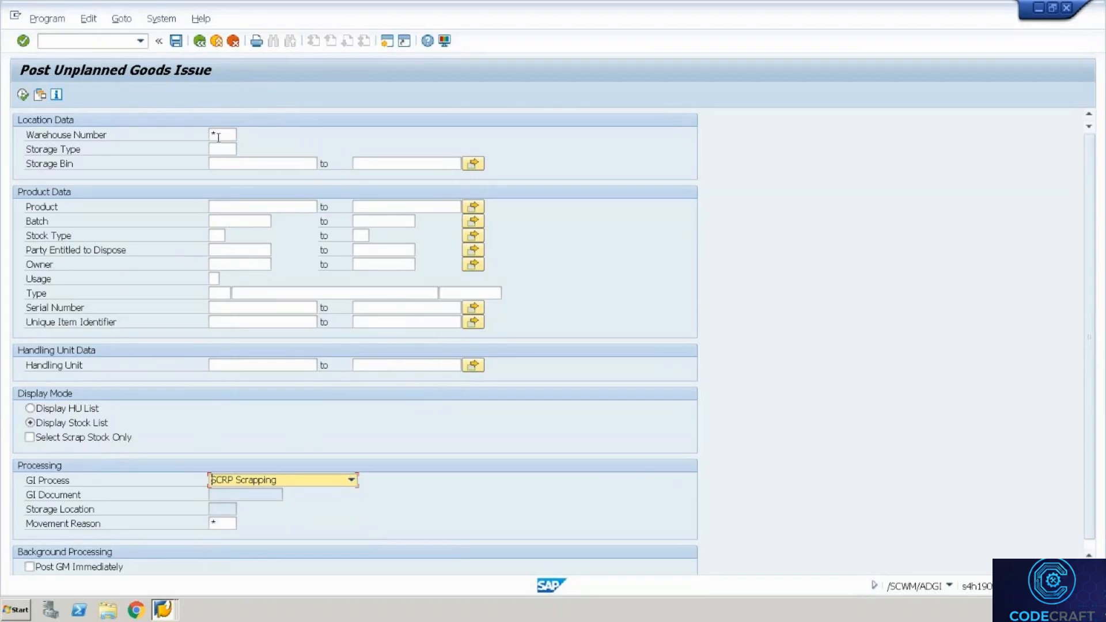
left_click(238, 481)
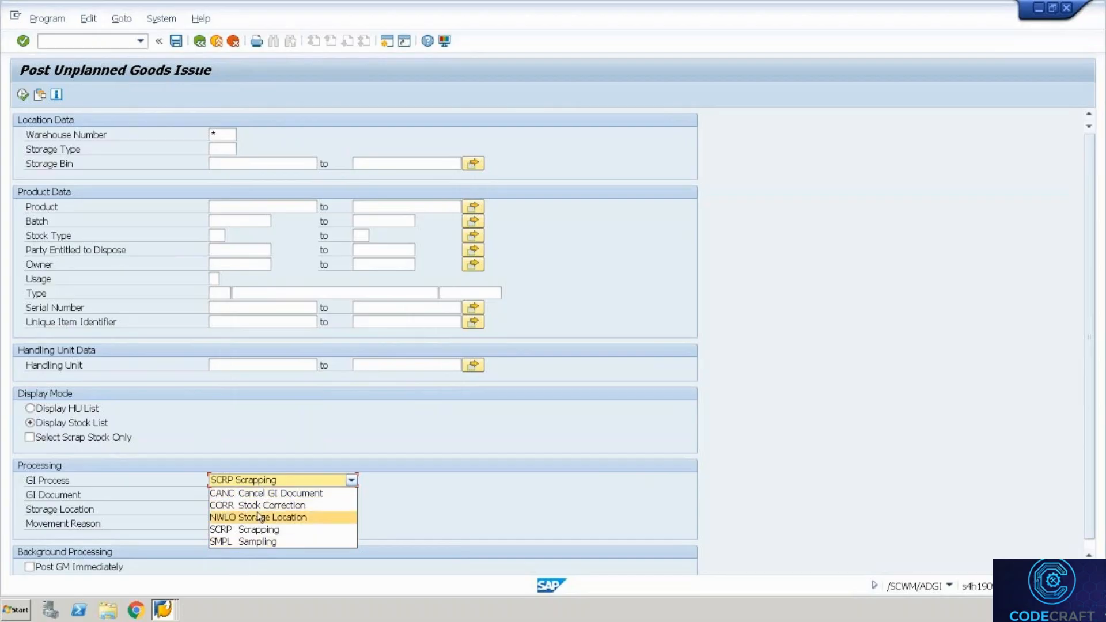
left_click(295, 427)
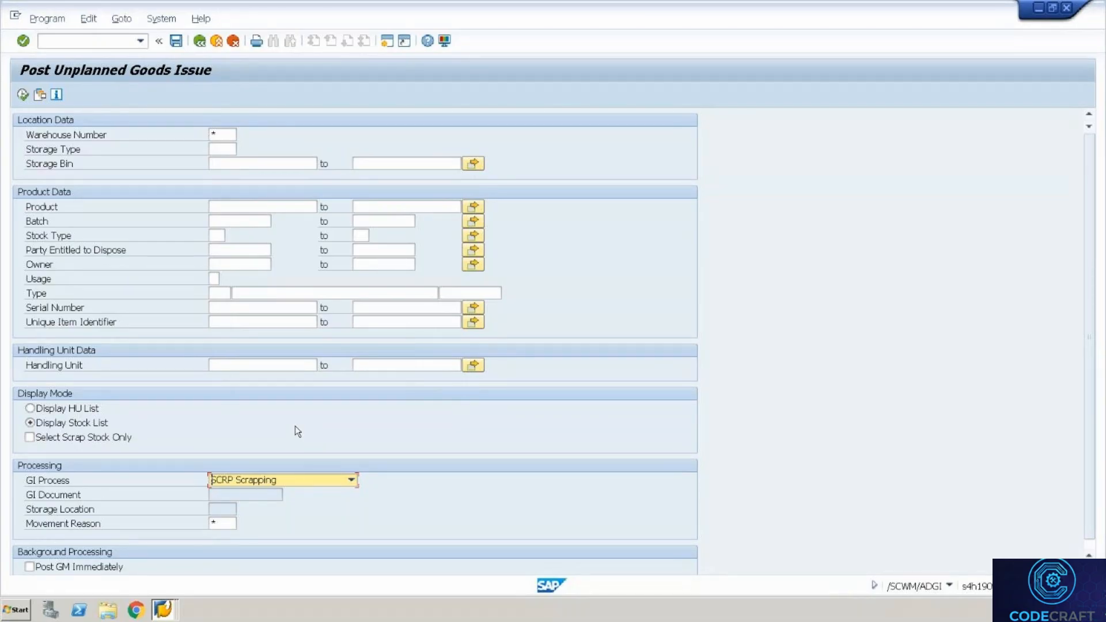
List the physical stock of product T-T100 in warehouse WH35 for the unplanned goods issue
left_click(227, 133)
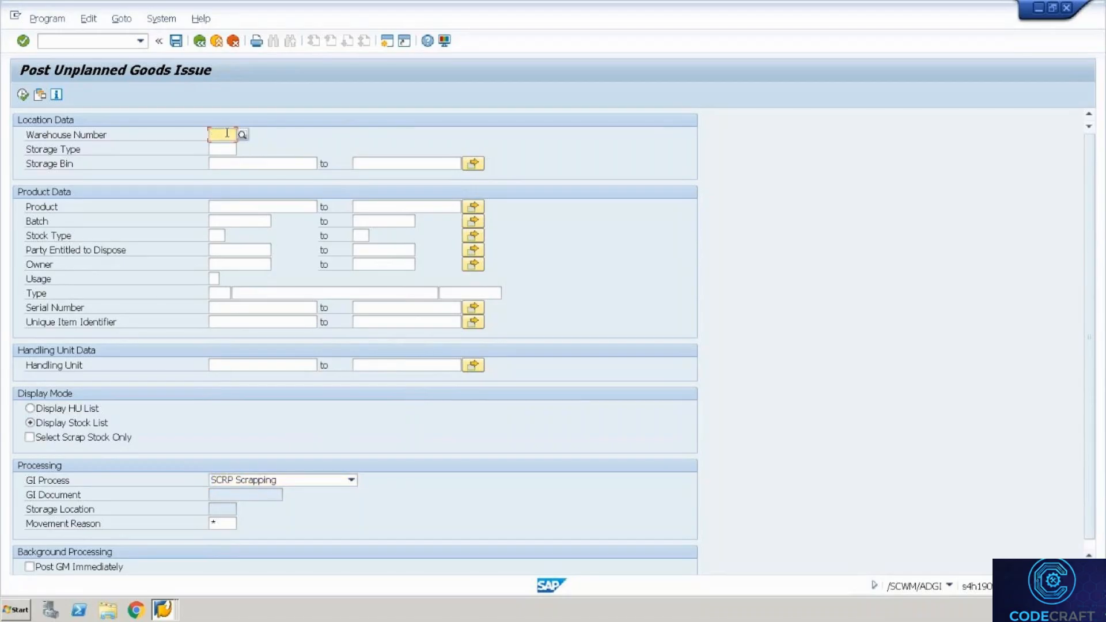
type("WH35")
key("Tab")
left_click(253, 206)
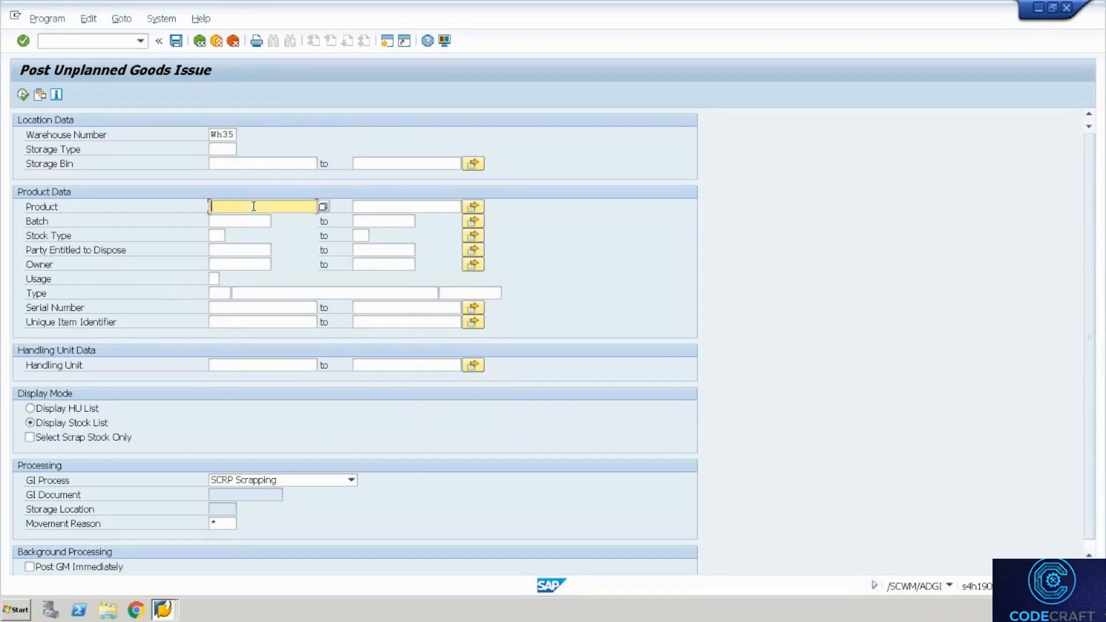
type("T-T100")
left_click(23, 95)
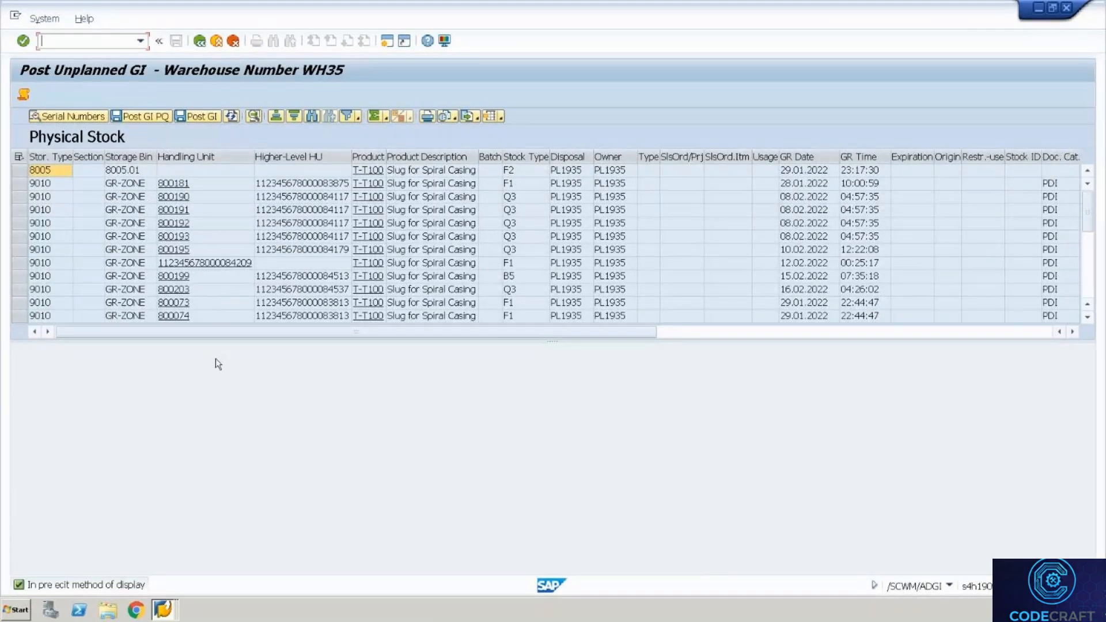
Select the stock in bin 8005.01 and try to post a partial goods issue of 10 PC without a movement reason
left_click(22, 171)
left_click(22, 172)
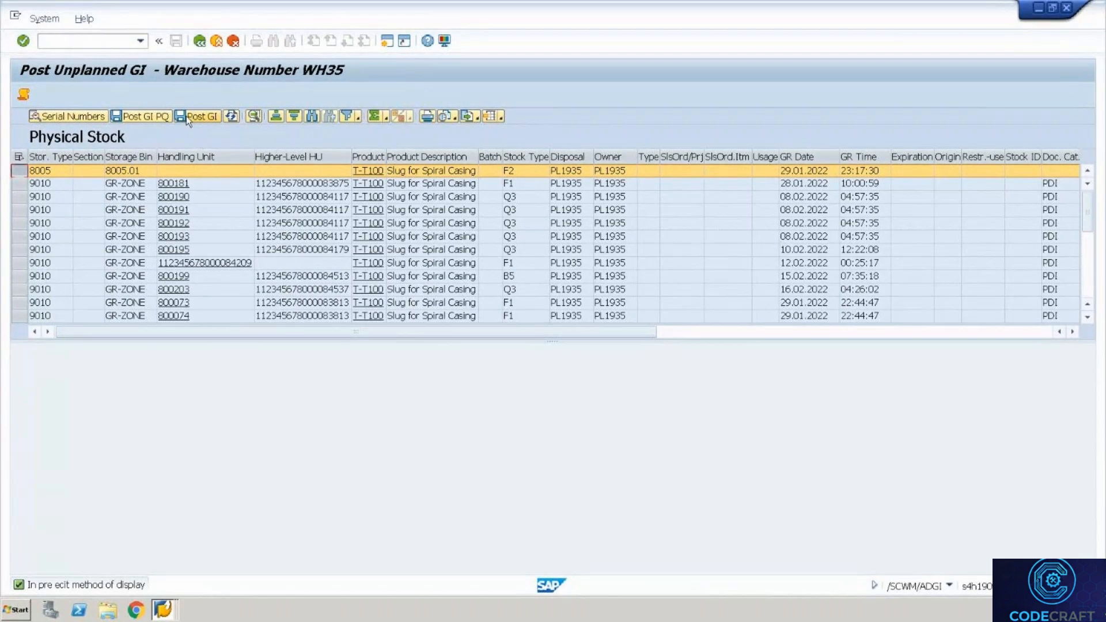
left_click(162, 118)
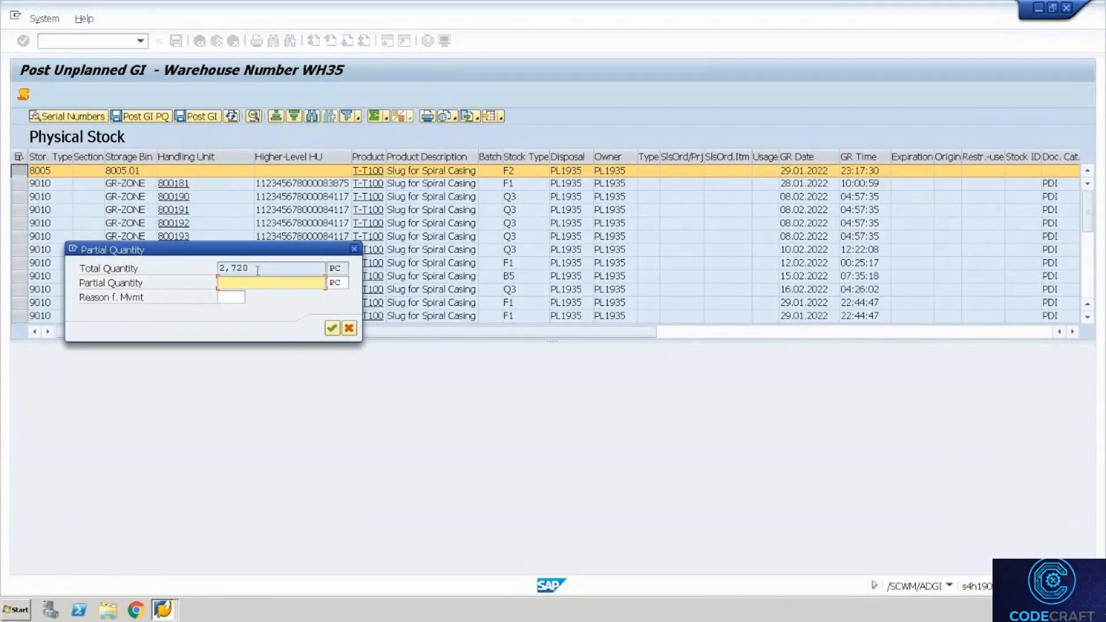
type("10")
left_click(244, 300)
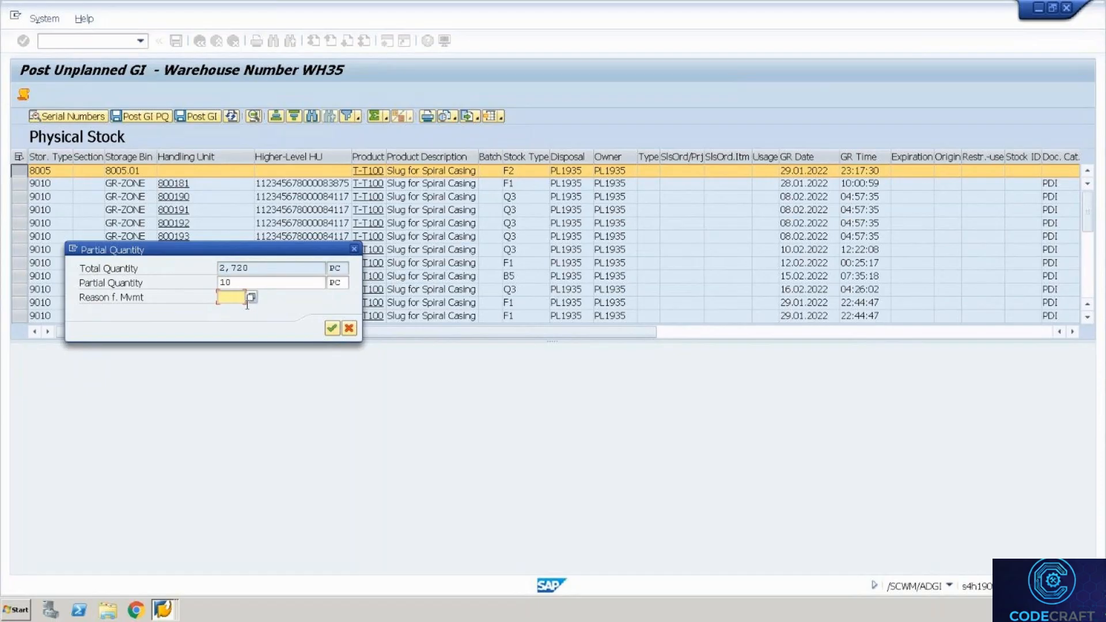
left_click(249, 300)
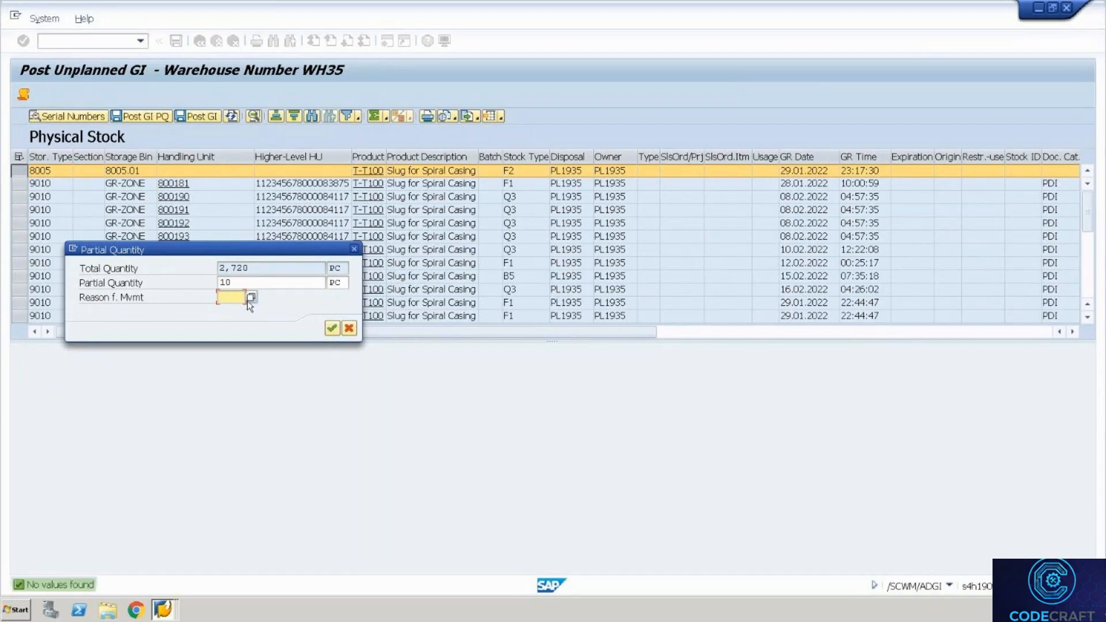
left_click(331, 331)
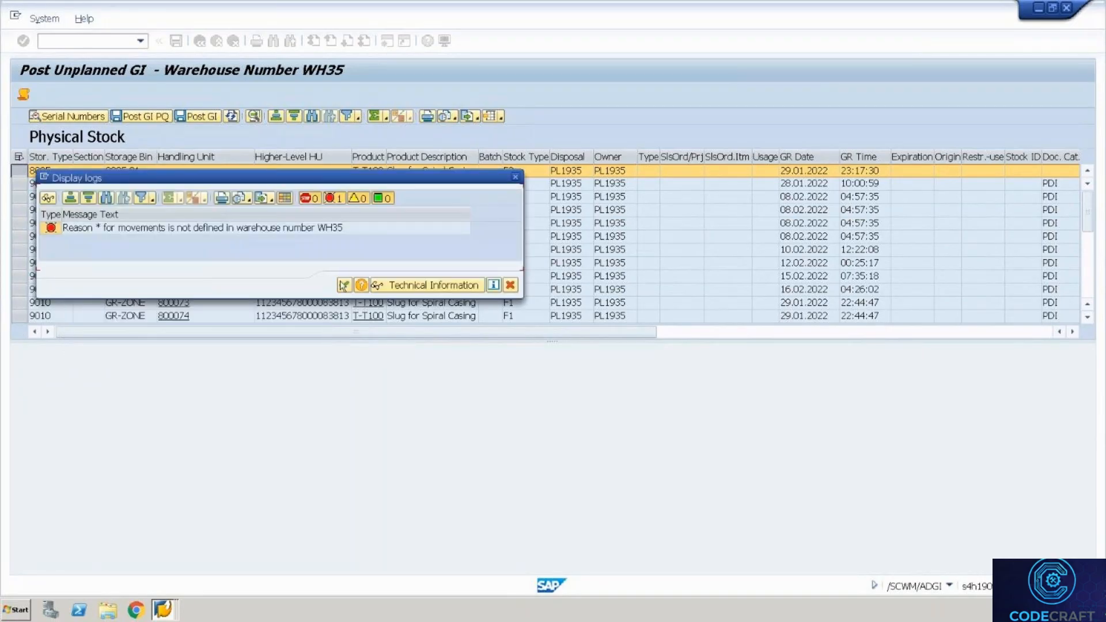
left_click(344, 286)
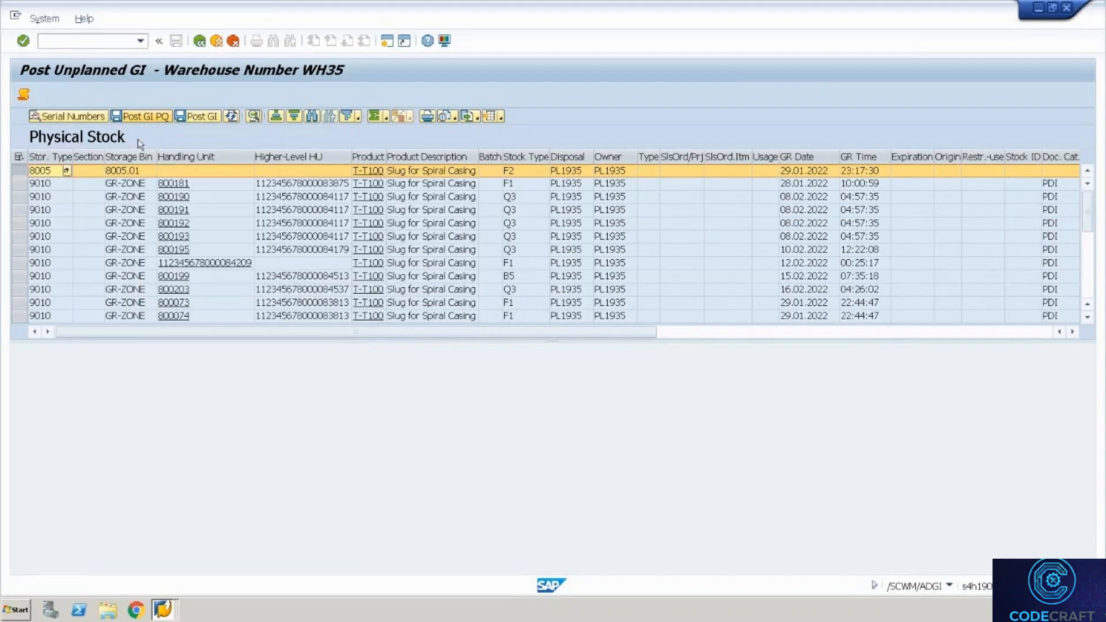
Try again to post a partial goods issue for bin 8005.01, with 18 PC and no movement reason
left_click(140, 116)
type("1")
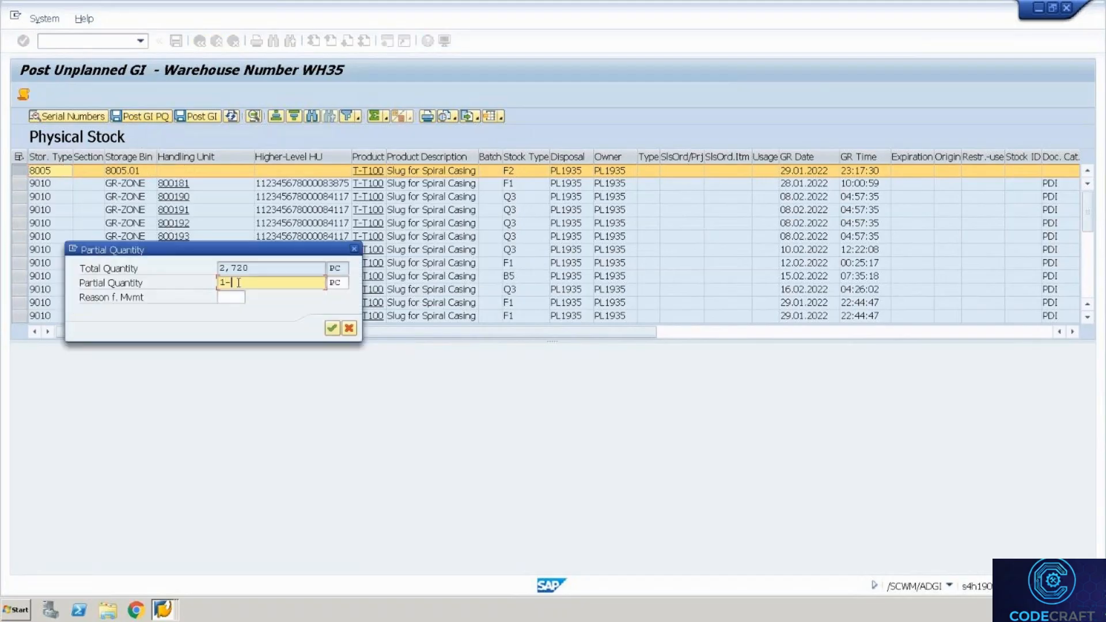
key("Tab")
key("shift+Tab")
key("Right")
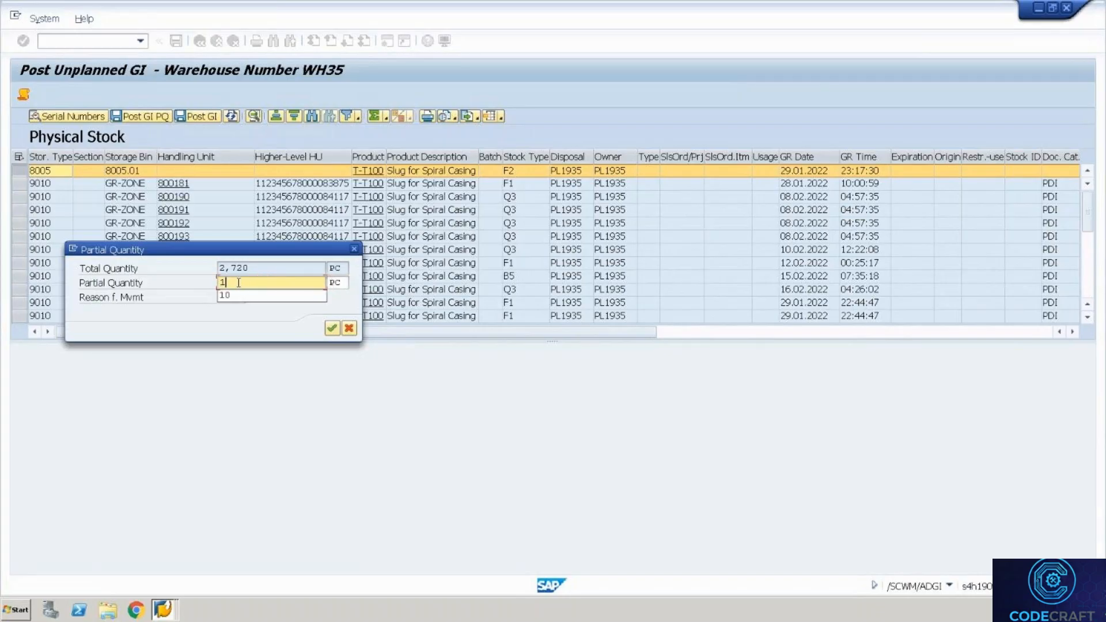
type("8")
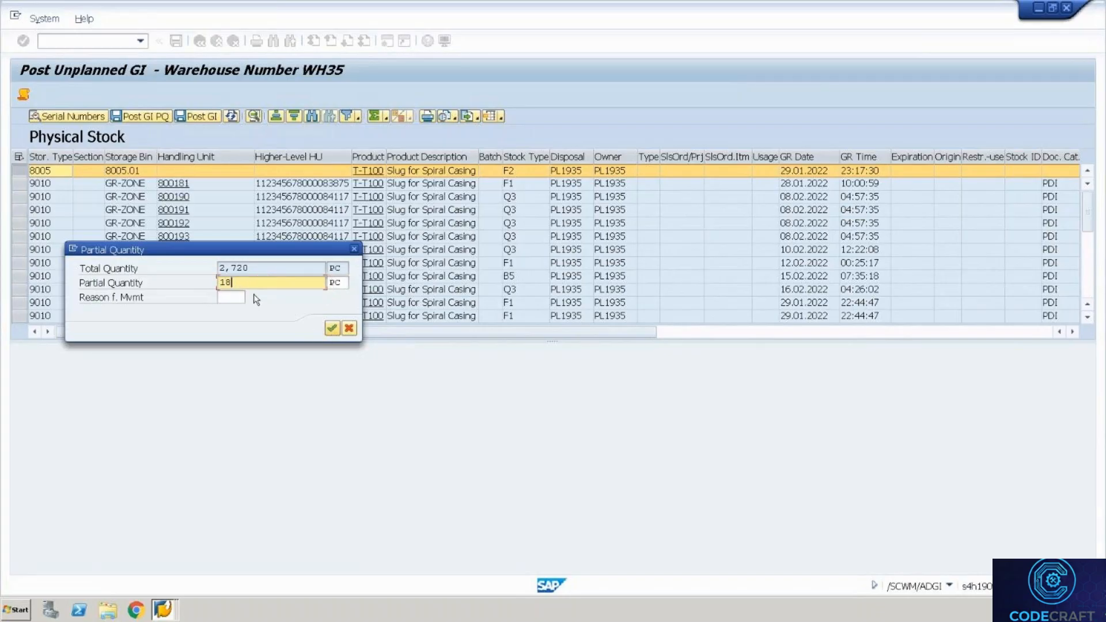
left_click(238, 297)
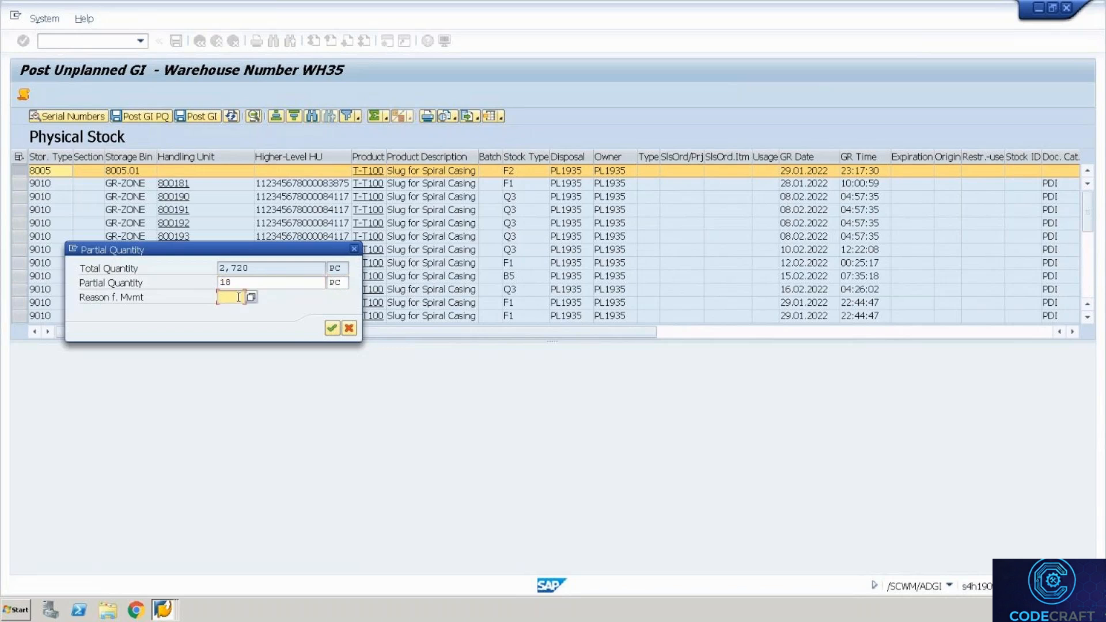
left_click(333, 329)
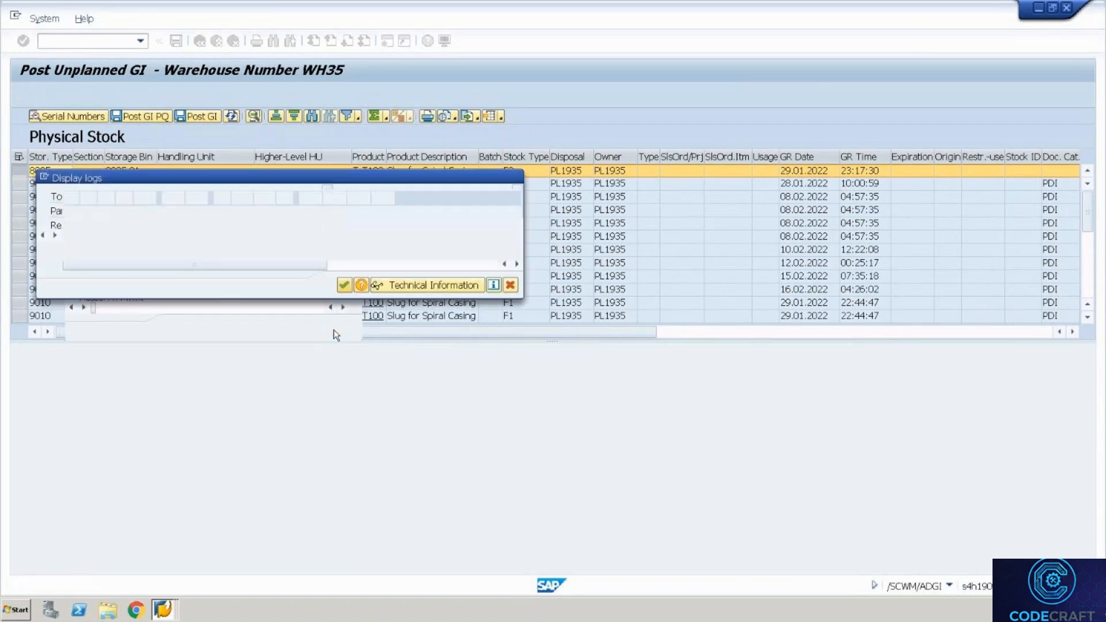
Read the long text of the logged error message about the movement reason, and close it
left_click(336, 230)
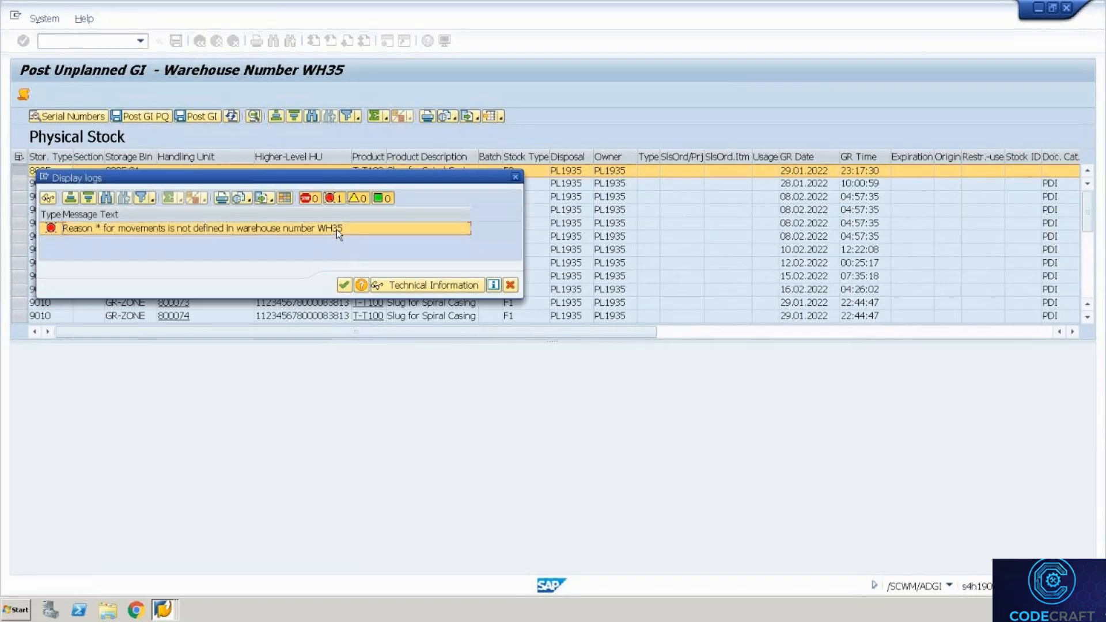
left_click(362, 285)
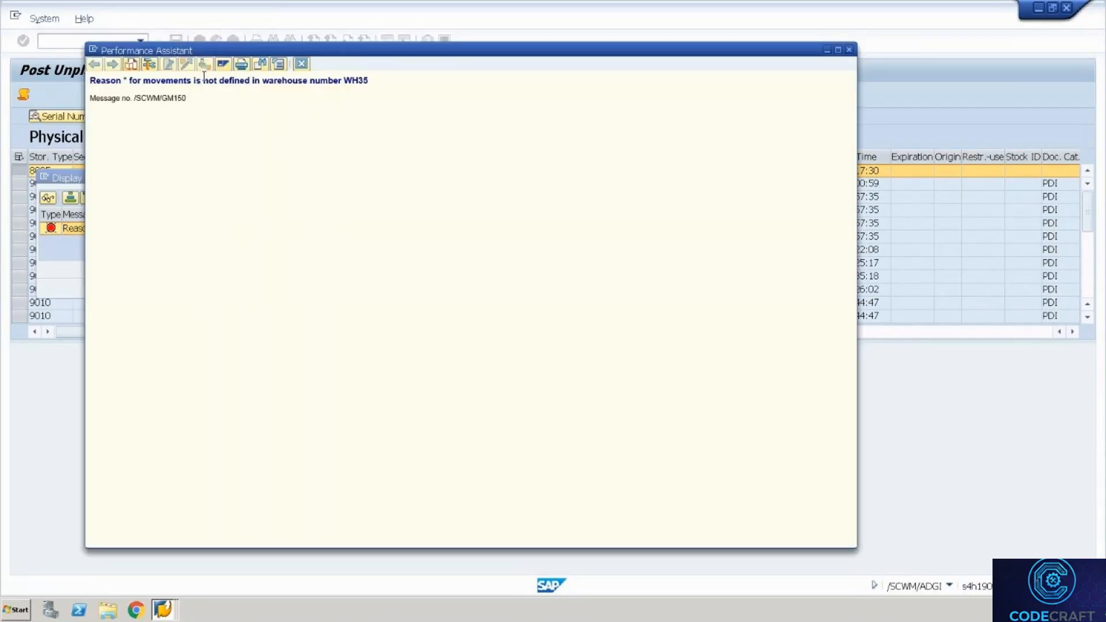
left_click(301, 64)
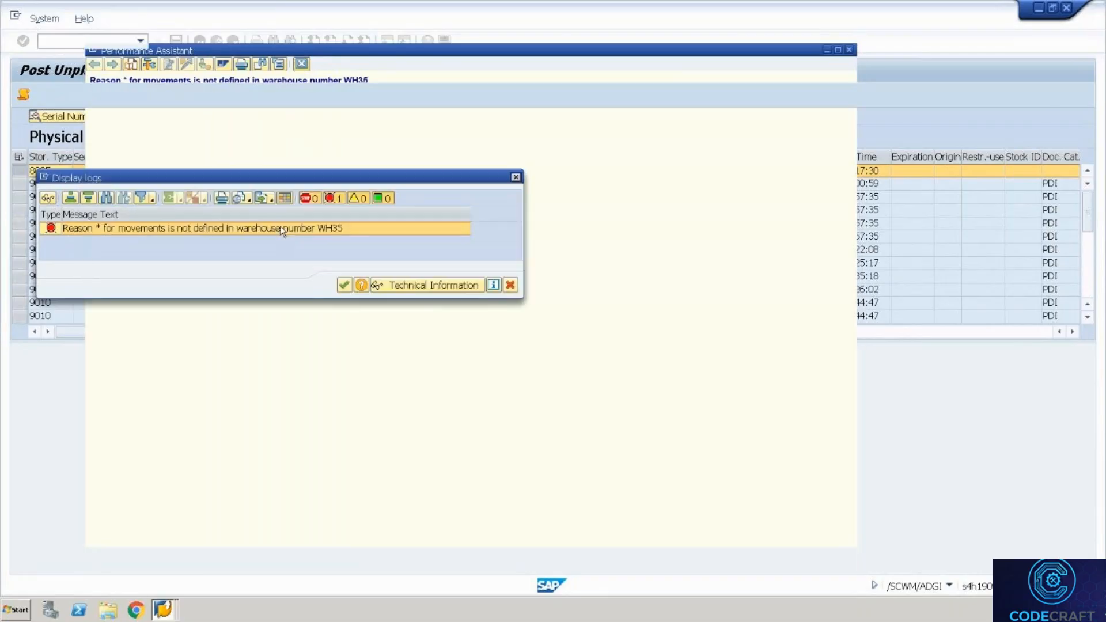
Switch to the Display IMG session and look through Internal Warehouse Processes, Warehouse Optimization and Cross-Process Settings for the movement reason configuration
key("alt+Tab")
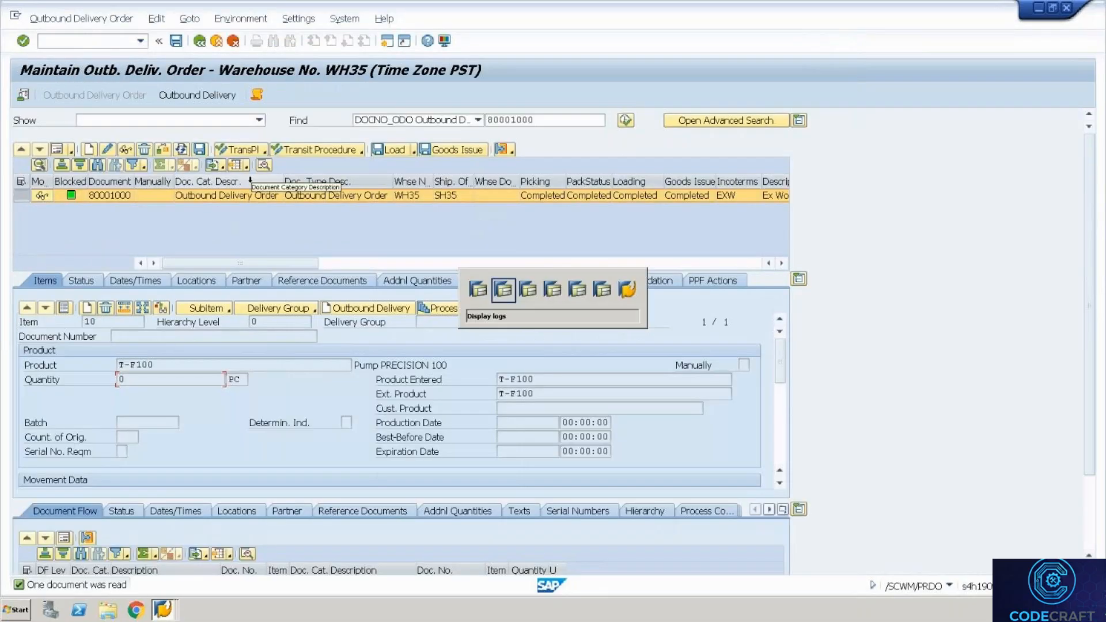
key("alt+Tab")
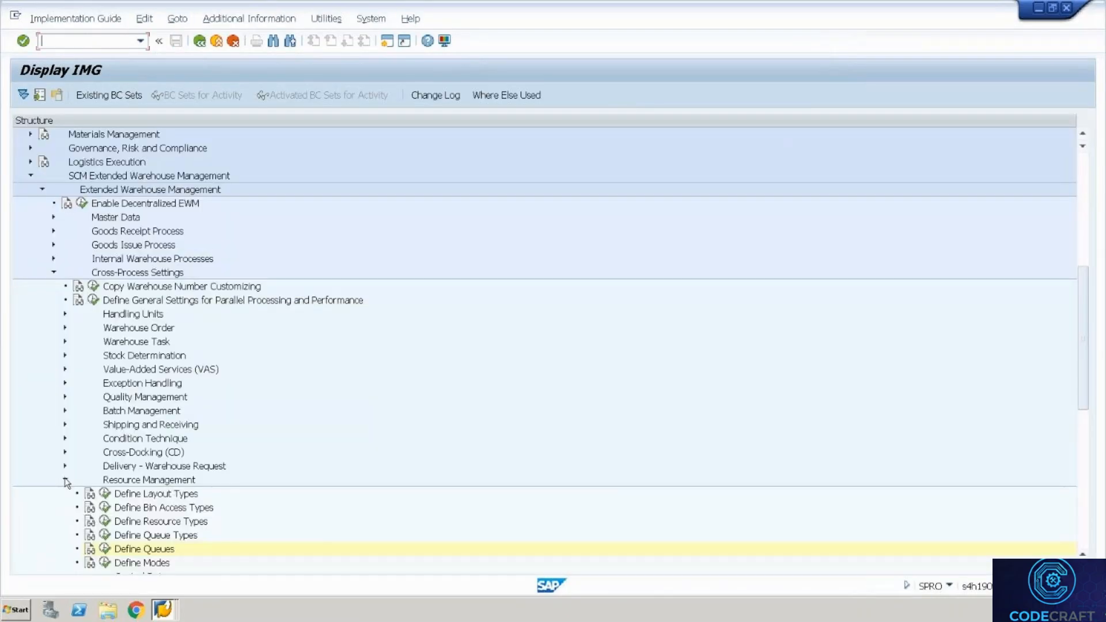
left_click(66, 481)
left_click(66, 480)
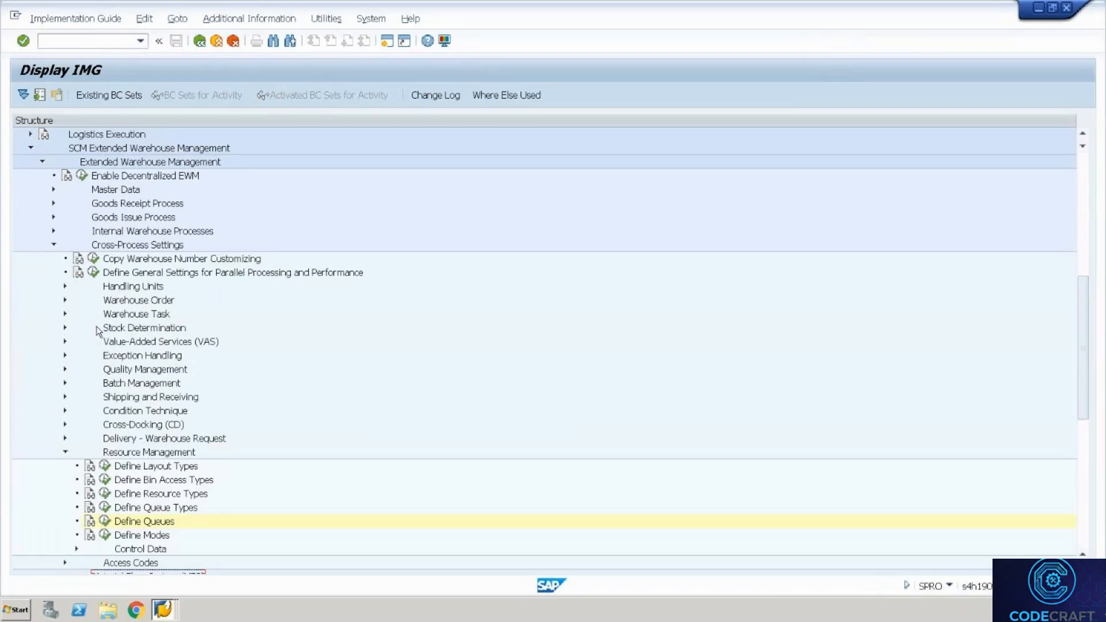
left_click(53, 230)
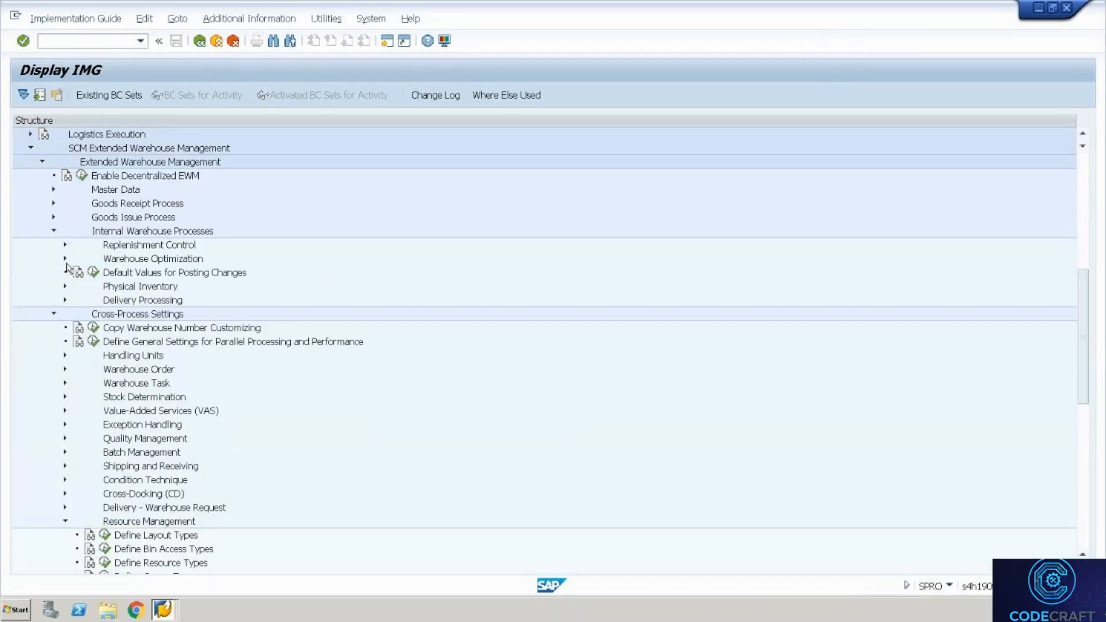
left_click(66, 258)
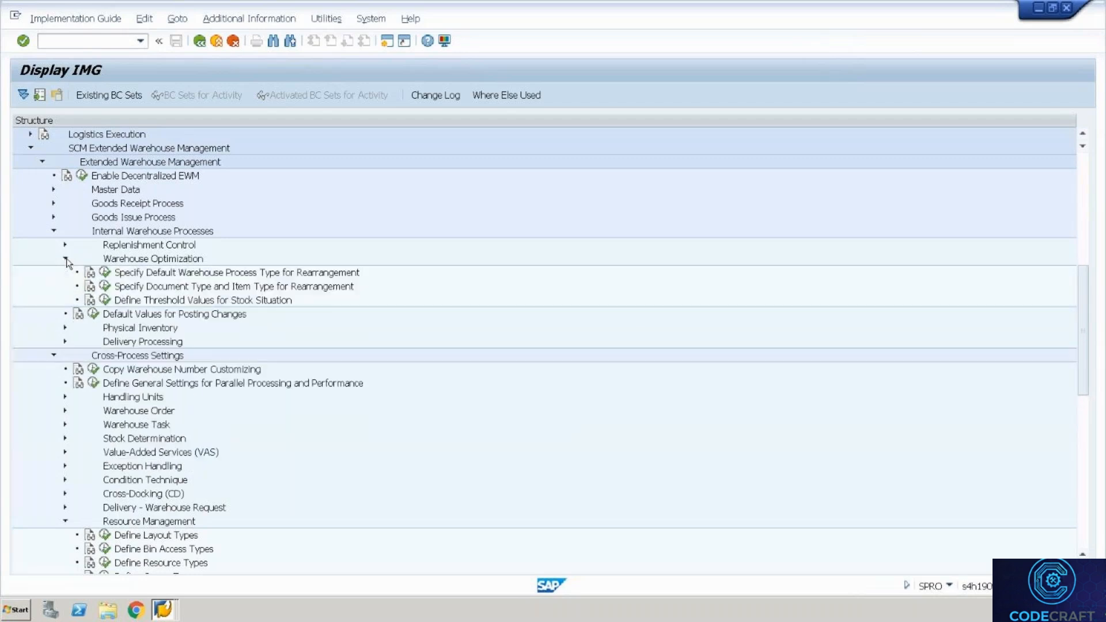
left_click(65, 259)
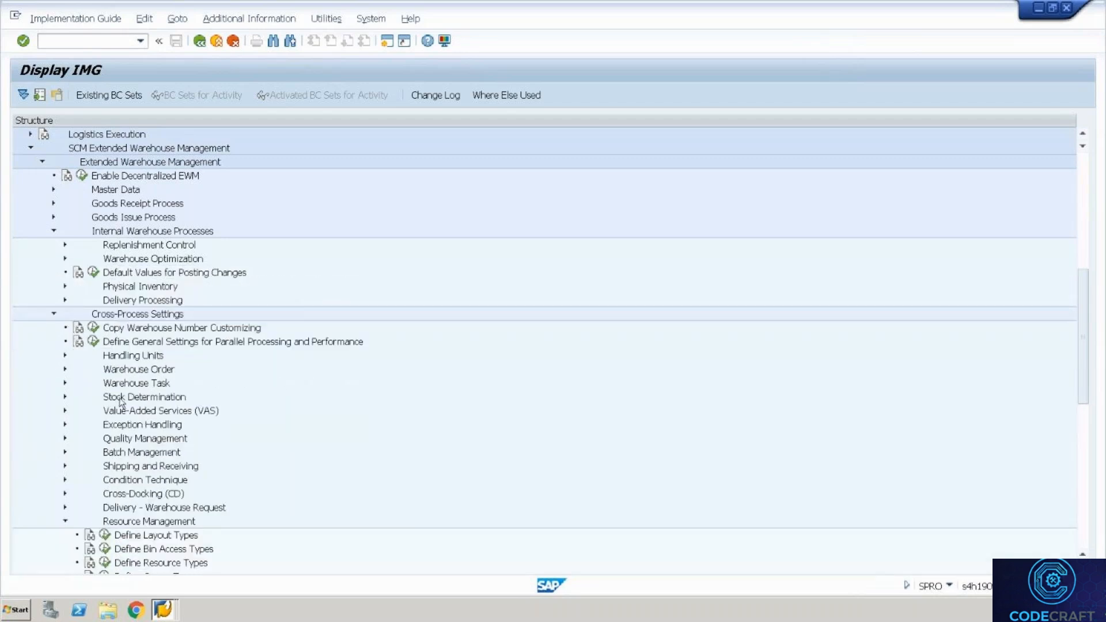
left_click(120, 398)
key("Down")
key("Down")
key("Down")
key("Down")
key("Down")
key("Down")
key("Down")
key("Down")
key("Down")
key("Down")
key("Down")
key("Down")
key("Down")
key("Down")
key("Down")
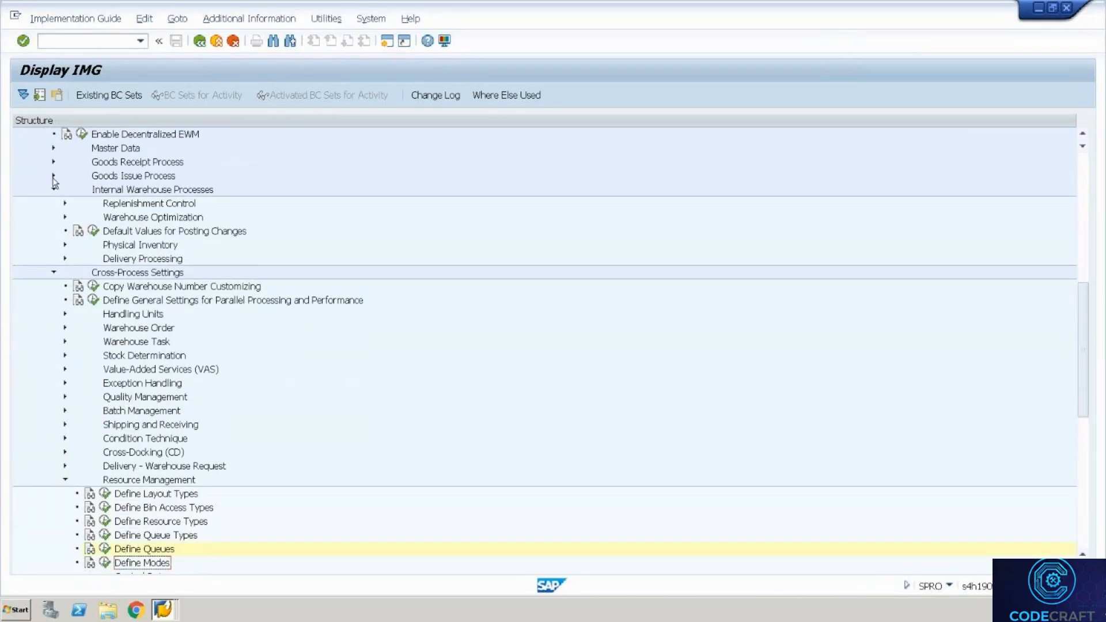
Look through Goods Issue Process, including Outbound Delivery, Cancel Picking and Strategies, and Master Data for the movement reason configuration
left_click(54, 176)
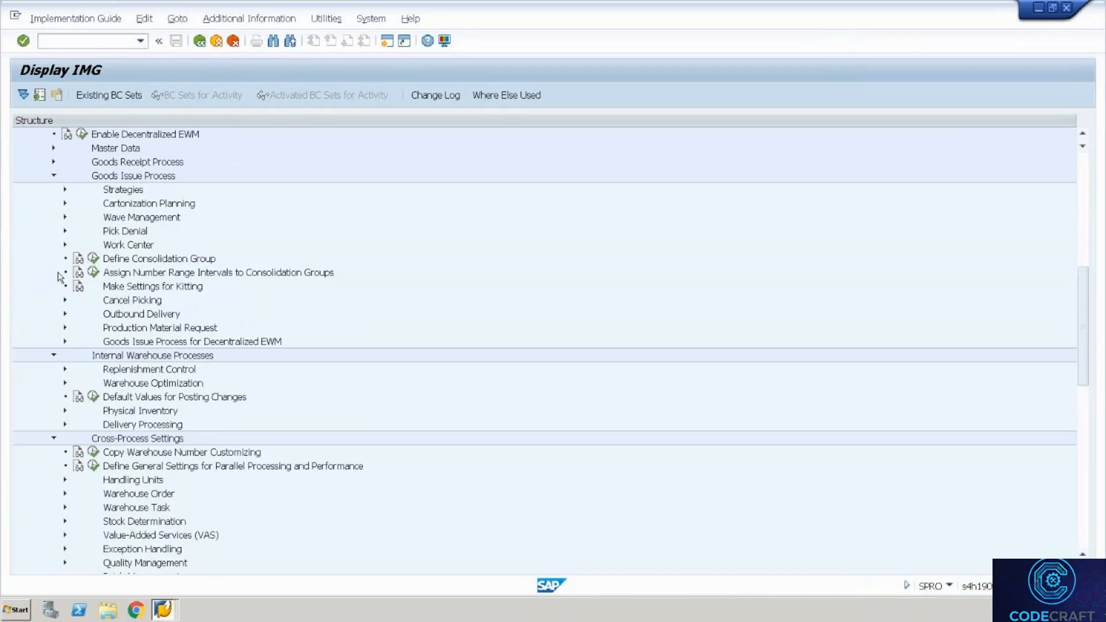
left_click(65, 314)
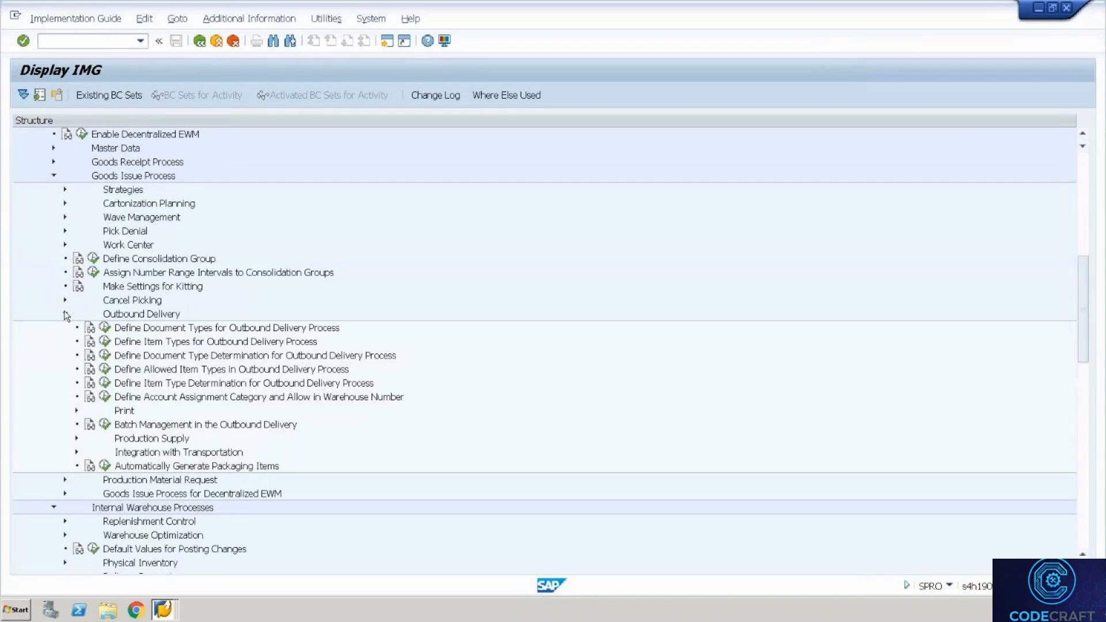
left_click(65, 314)
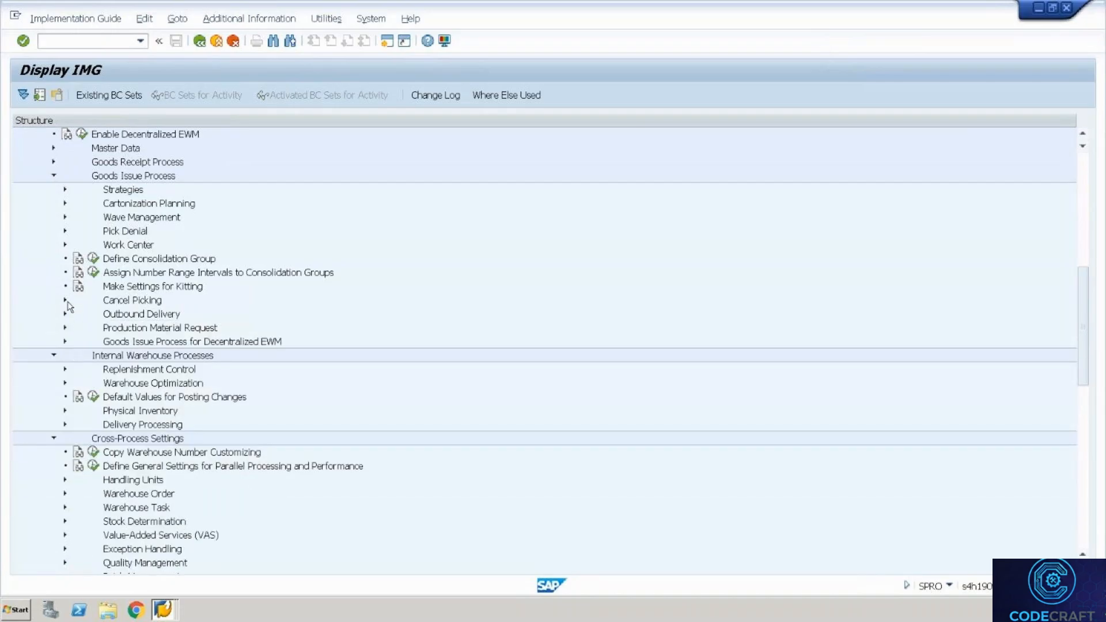
left_click(66, 300)
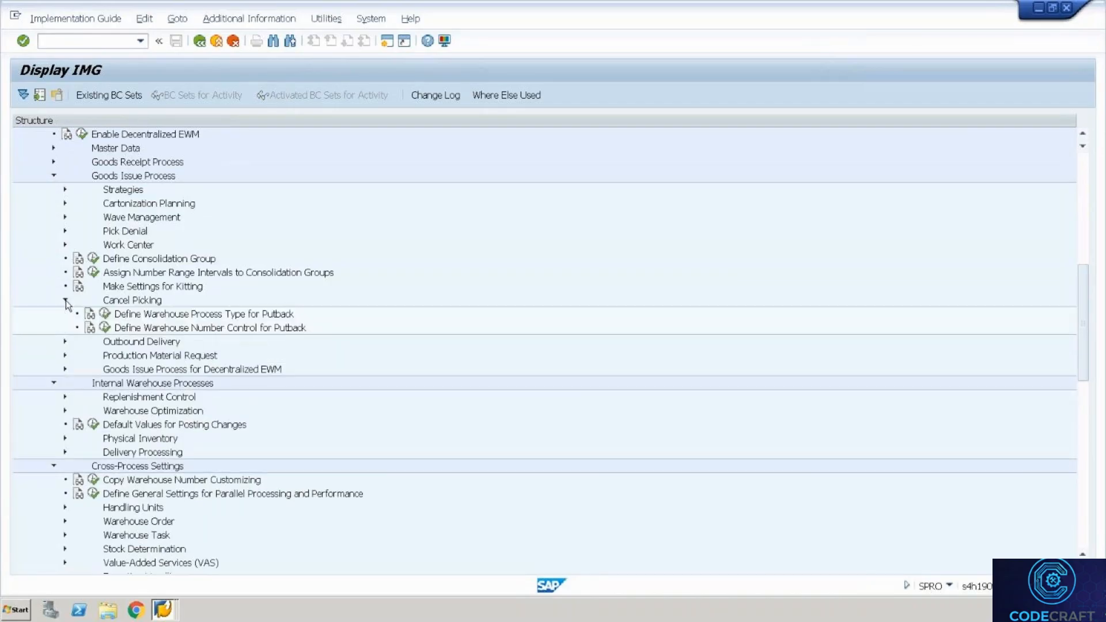
left_click(65, 300)
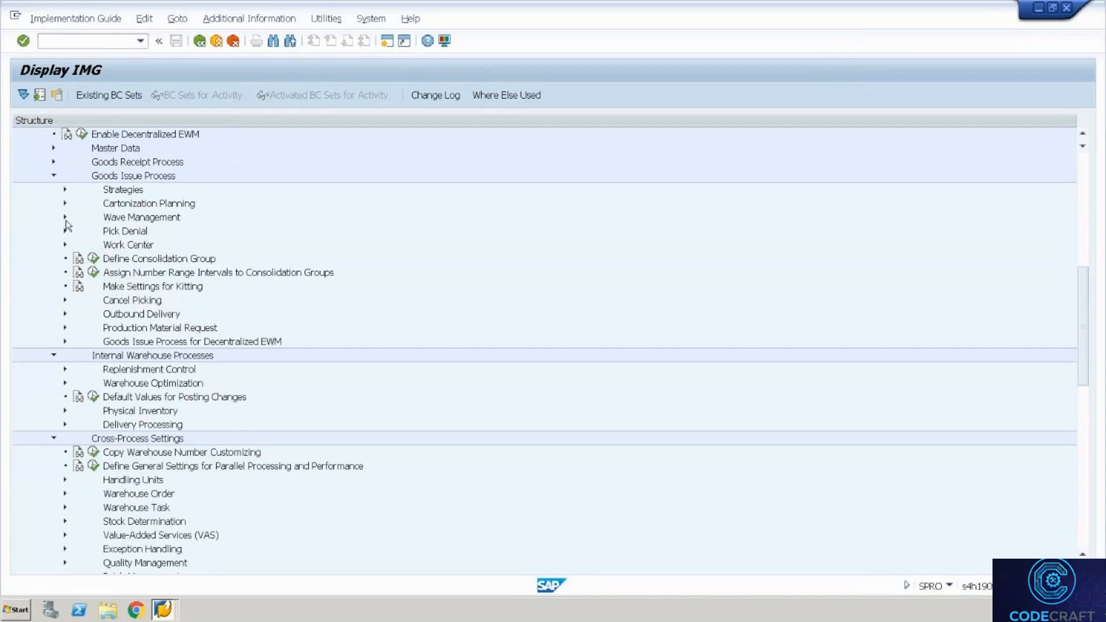
left_click(65, 190)
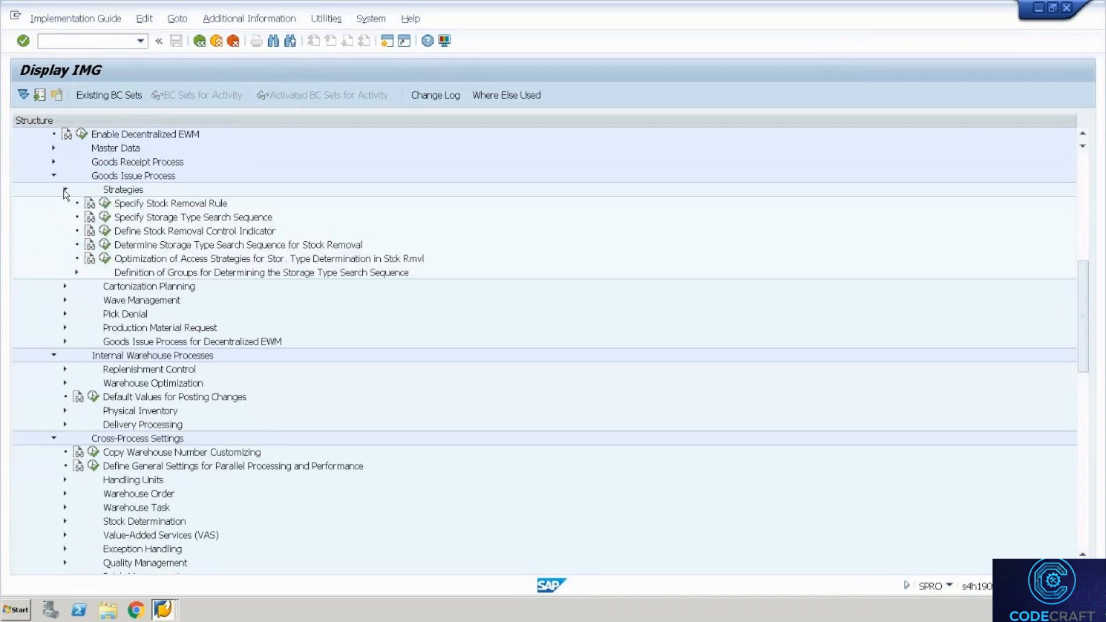
left_click(65, 191)
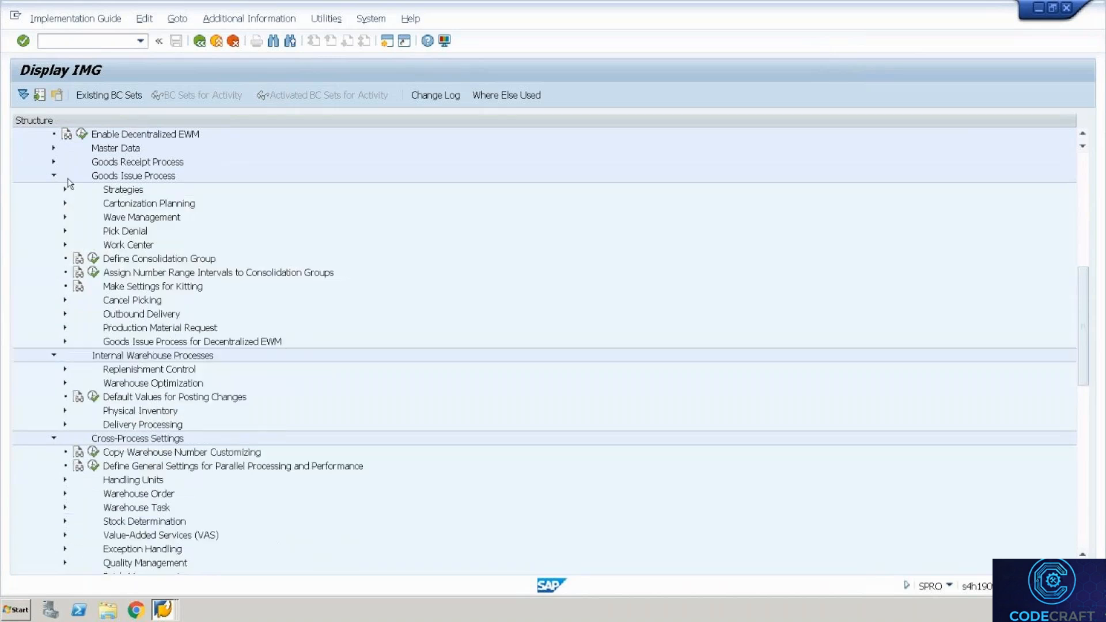
left_click(52, 149)
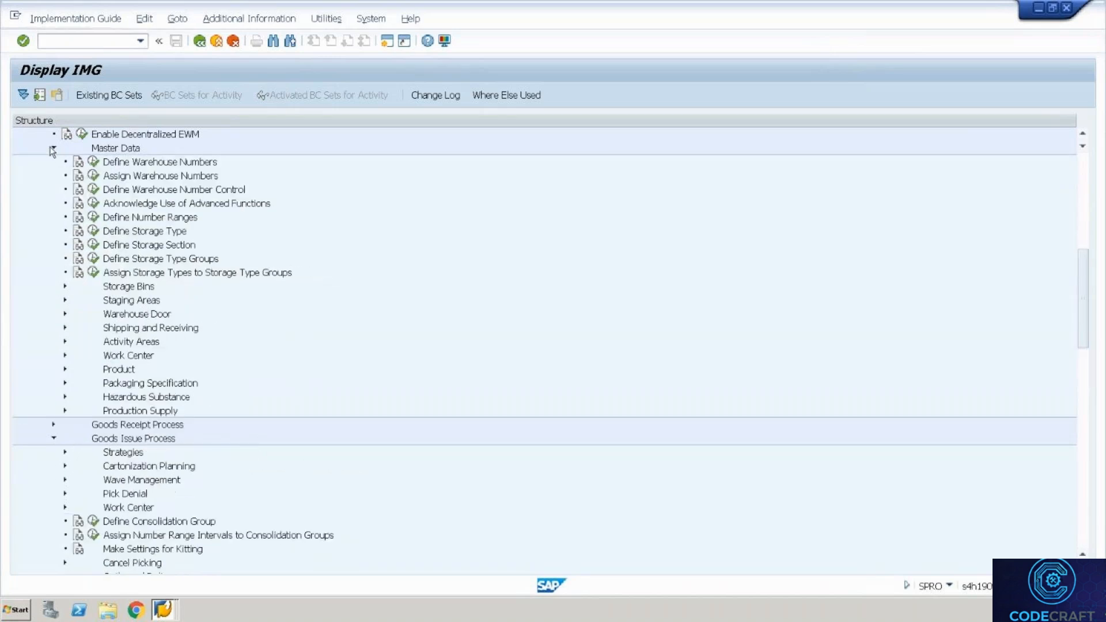
left_click(52, 149)
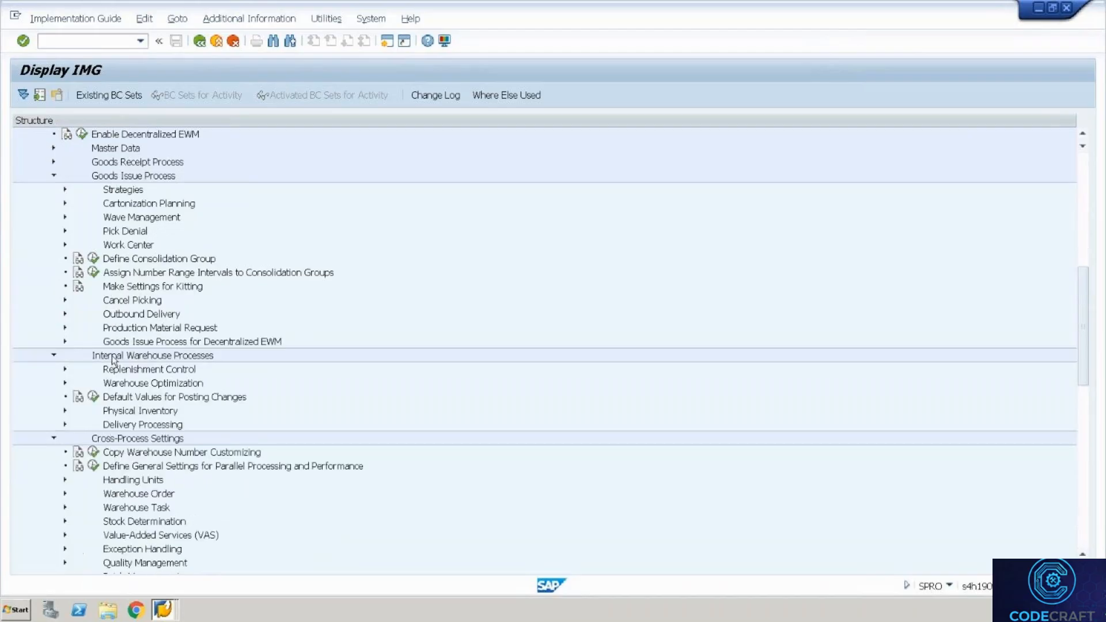
Under Cross-Process Settings, Warehouse Task, examine both activities of Manage Reasons for Goods Movement: Reason for Movement Required and Reason Group
left_click(141, 551)
key("Down")
key("Down")
key("Down")
key("Down")
key("Down")
key("Down")
key("Down")
key("Down")
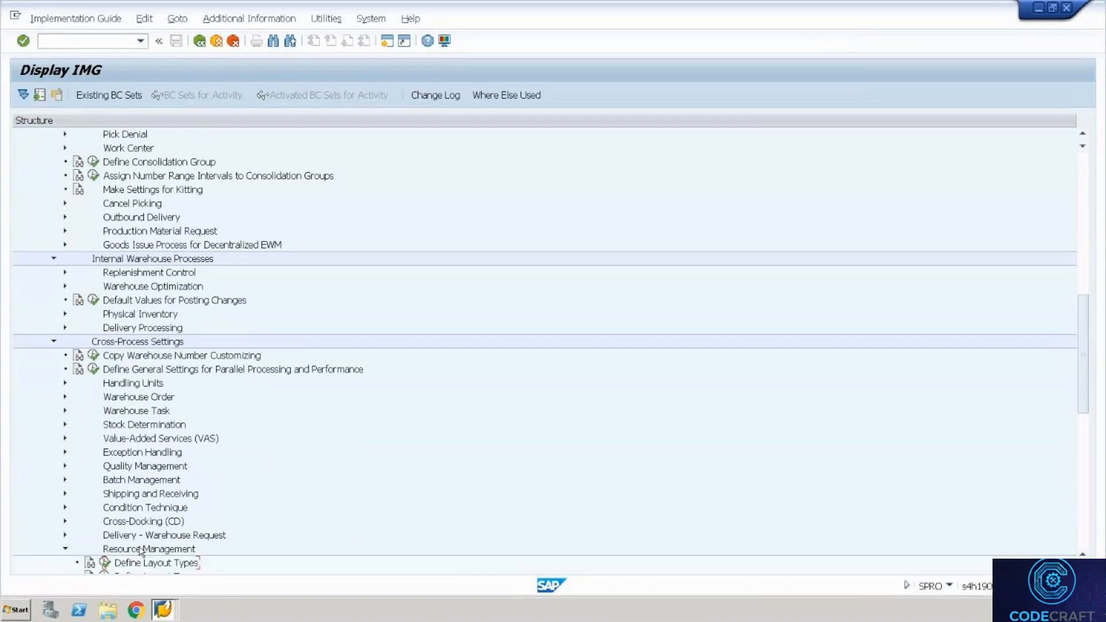
key("Down")
key("Down")
key("Down")
key("Down")
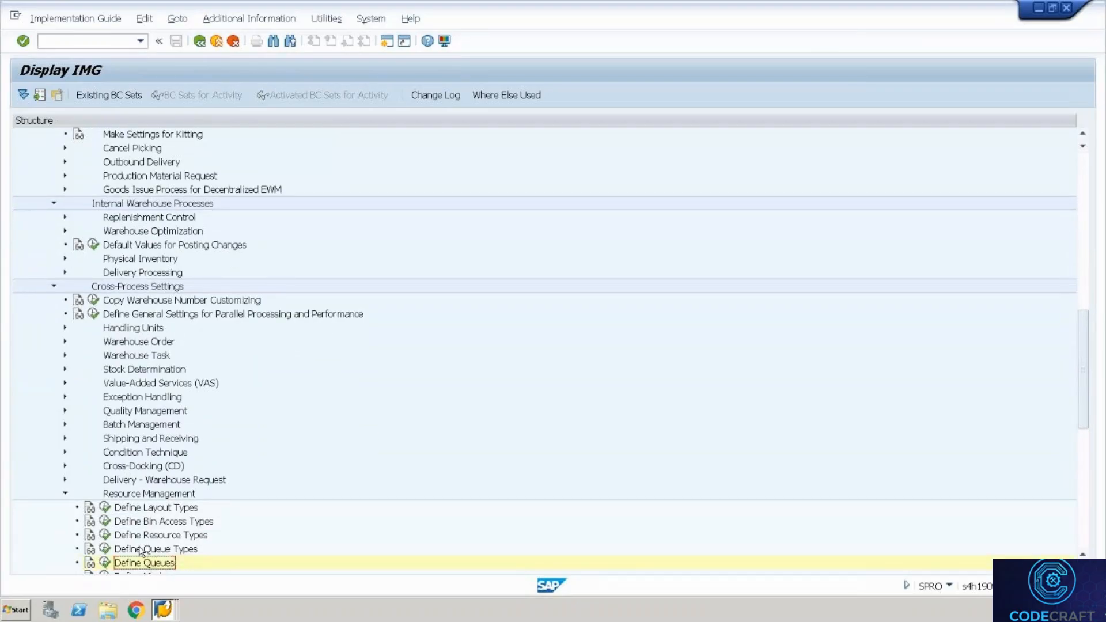
left_click(65, 356)
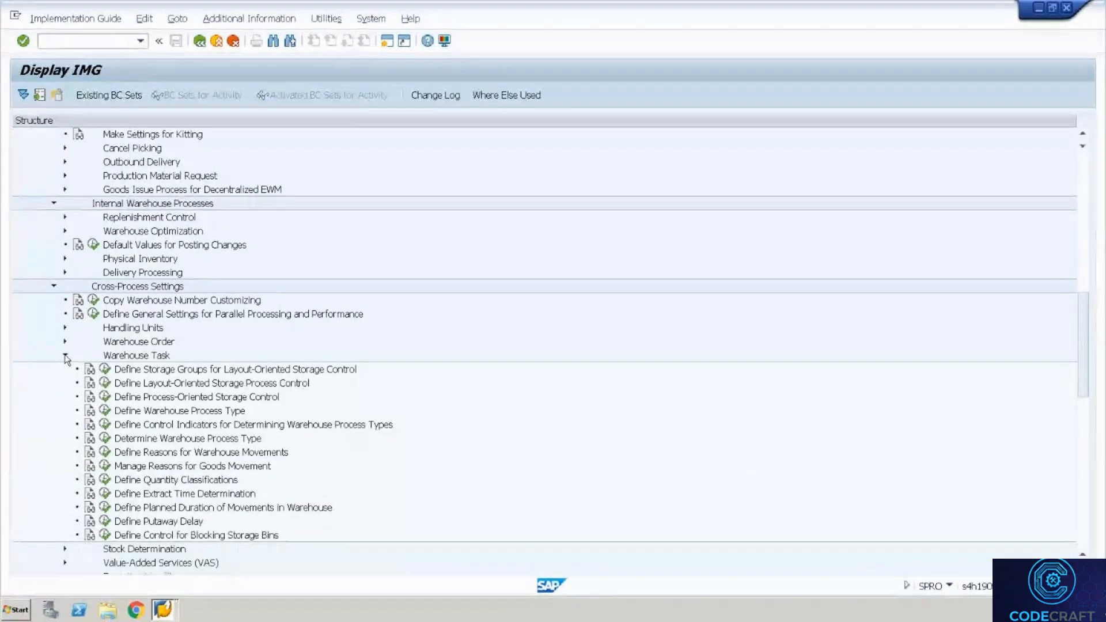
left_click(105, 466)
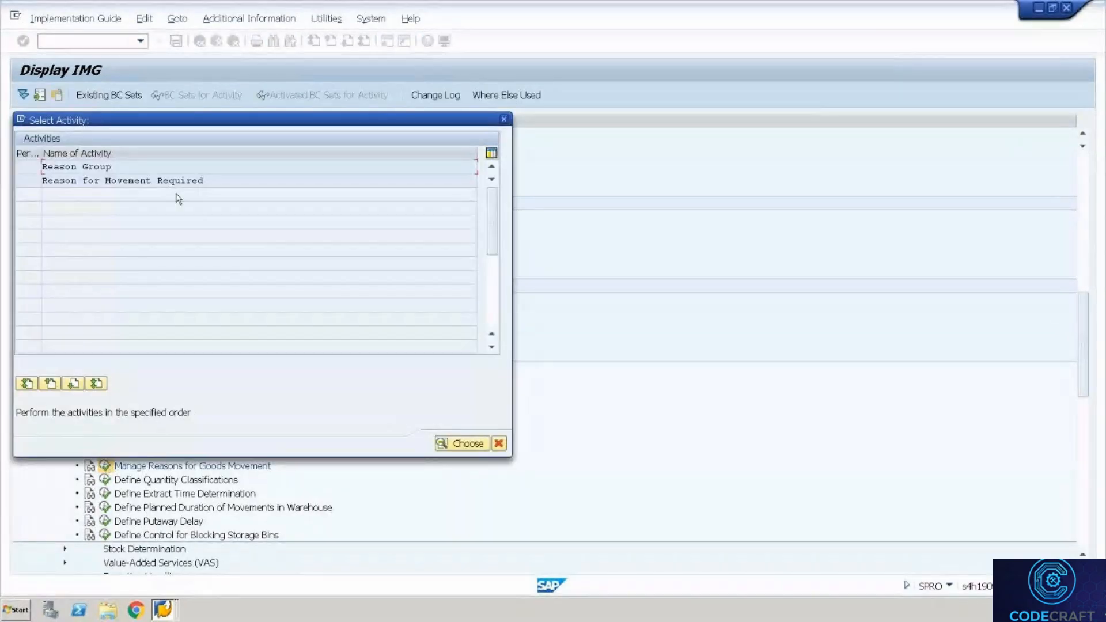
double_click(110, 181)
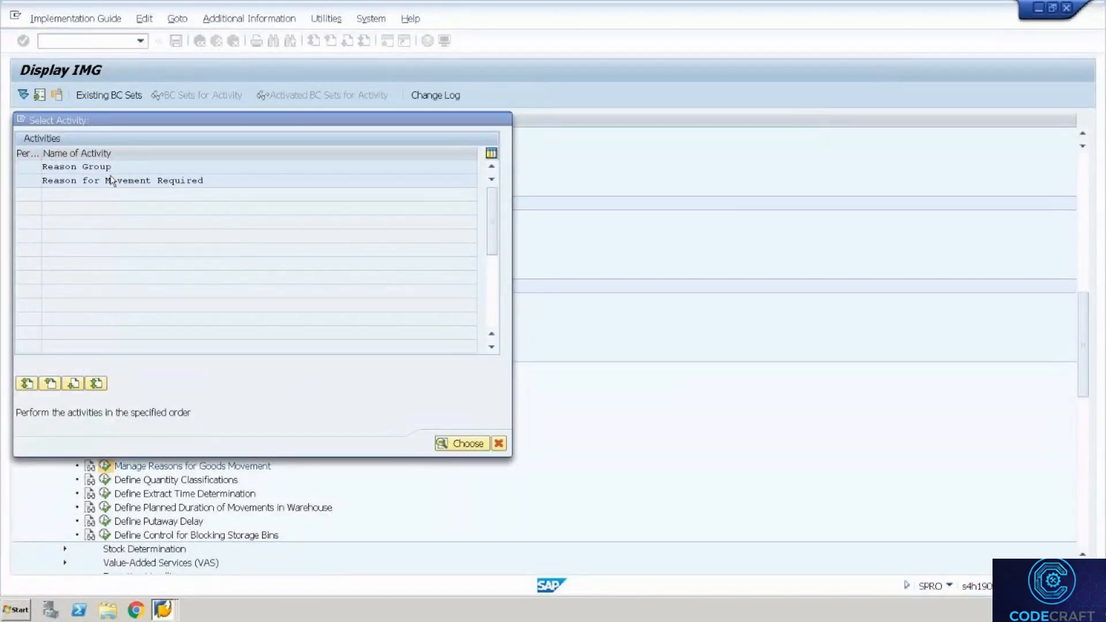
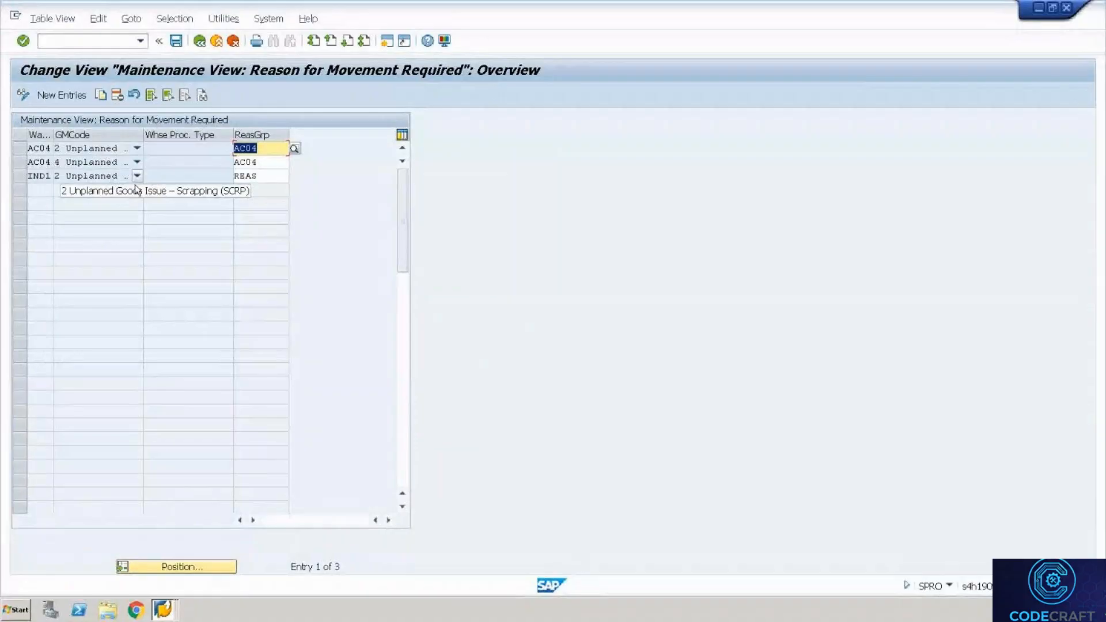
left_click(199, 41)
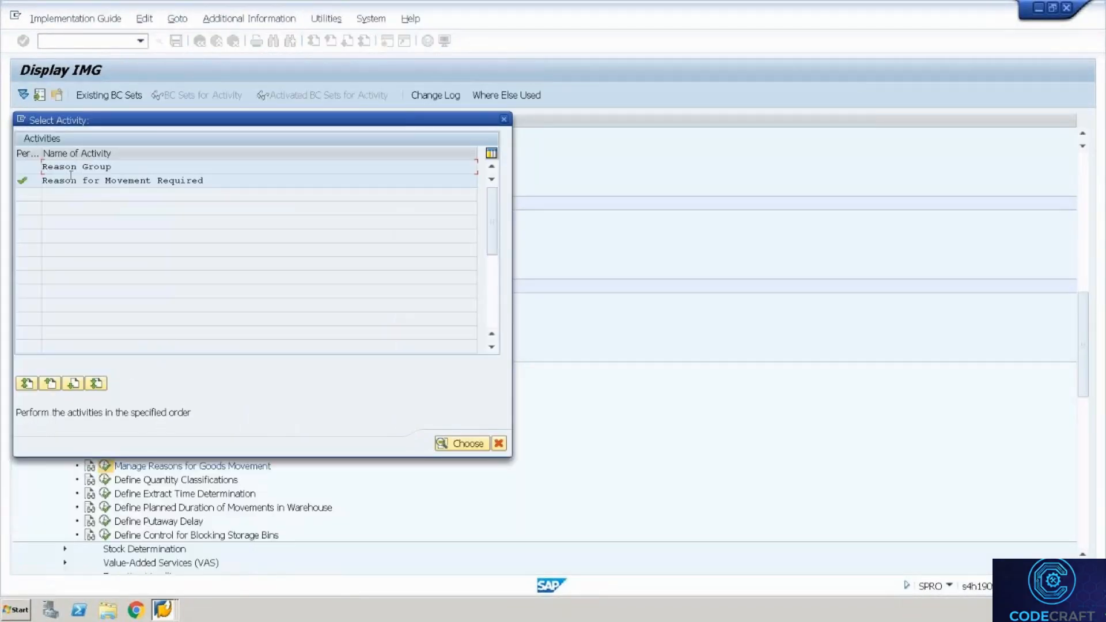
double_click(86, 170)
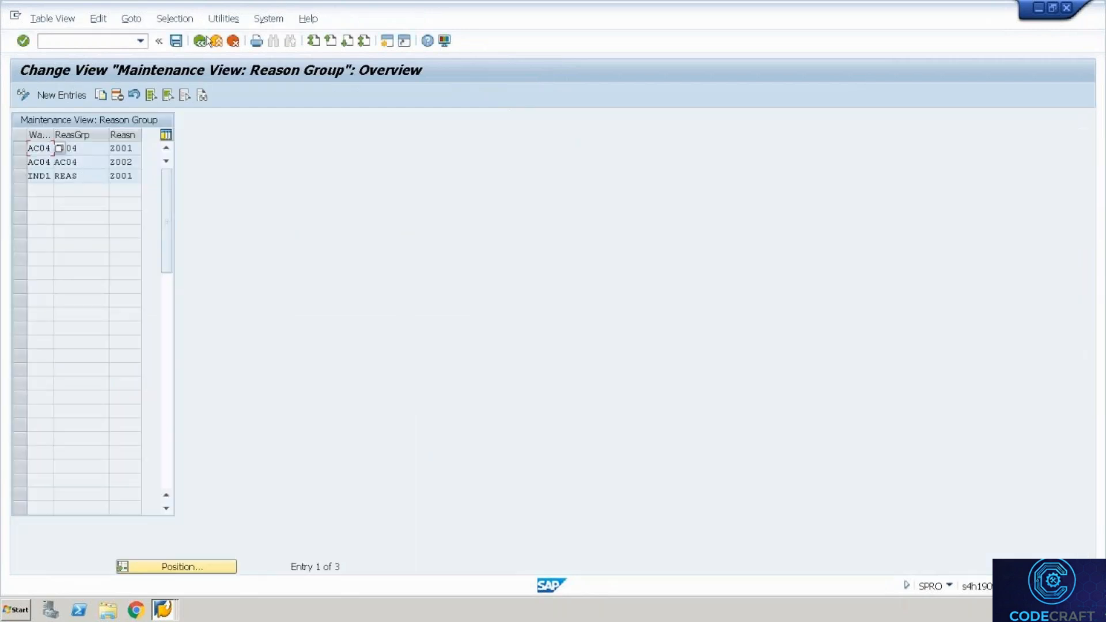
left_click(201, 41)
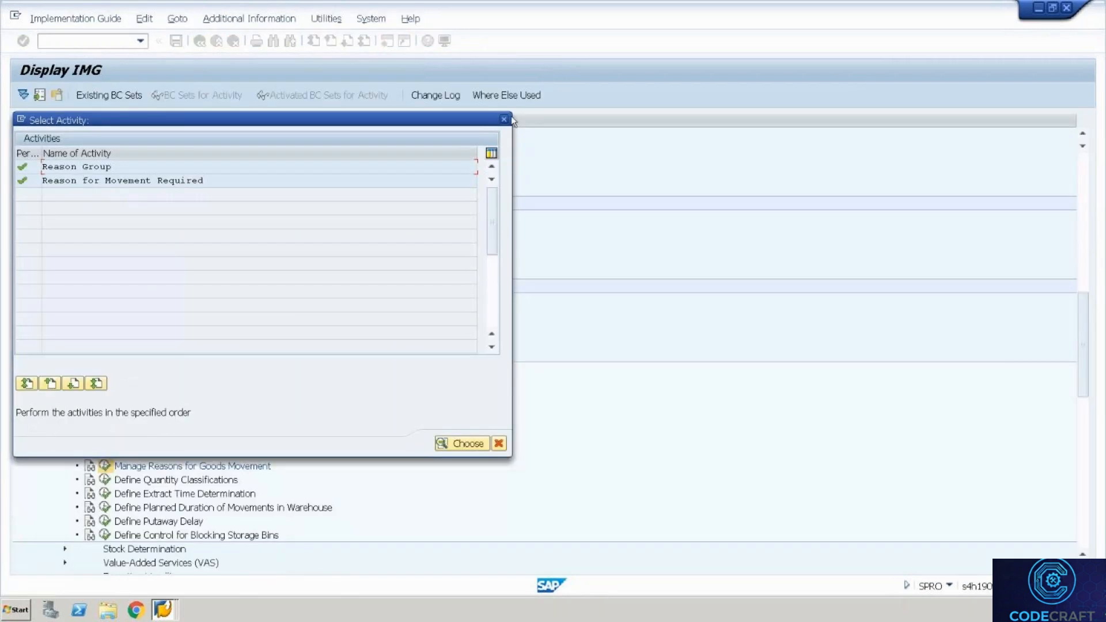
left_click(506, 121)
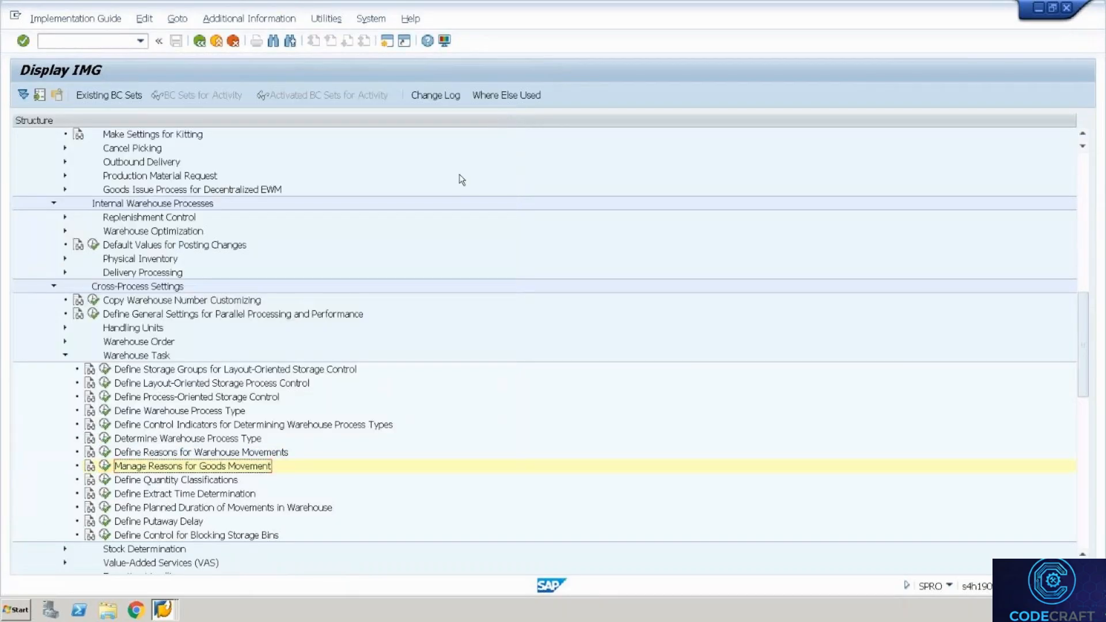
In Define Reasons for Warehouse Movements, copy the WH75 entry with reason 9999 to warehouse number WH35
left_click(104, 453)
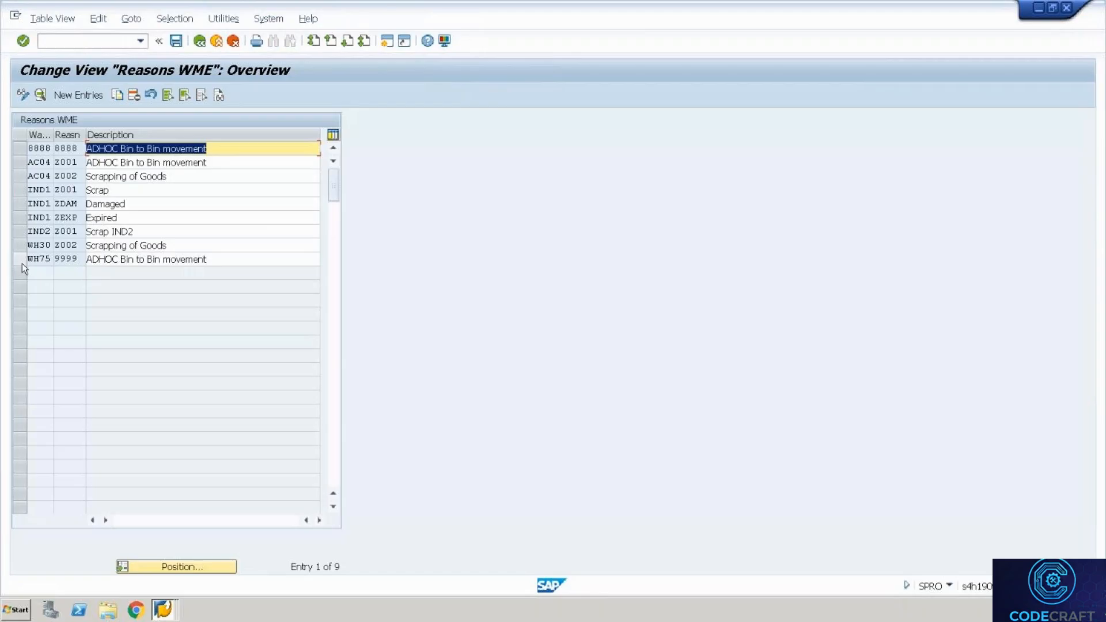
left_click(22, 264)
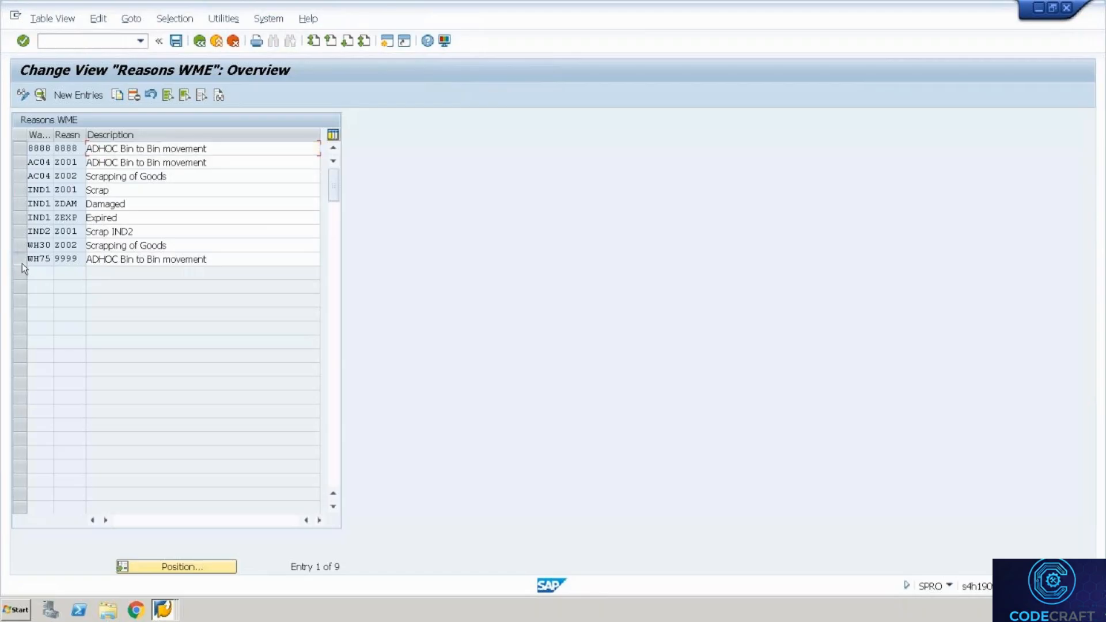
left_click(116, 96)
type("Wh")
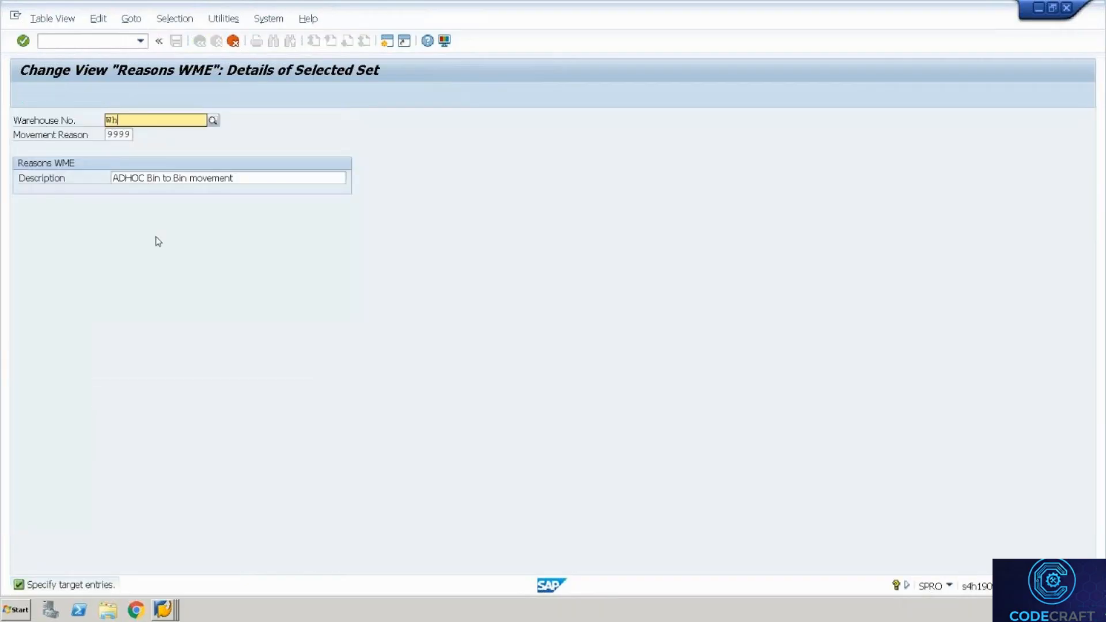
type("3")
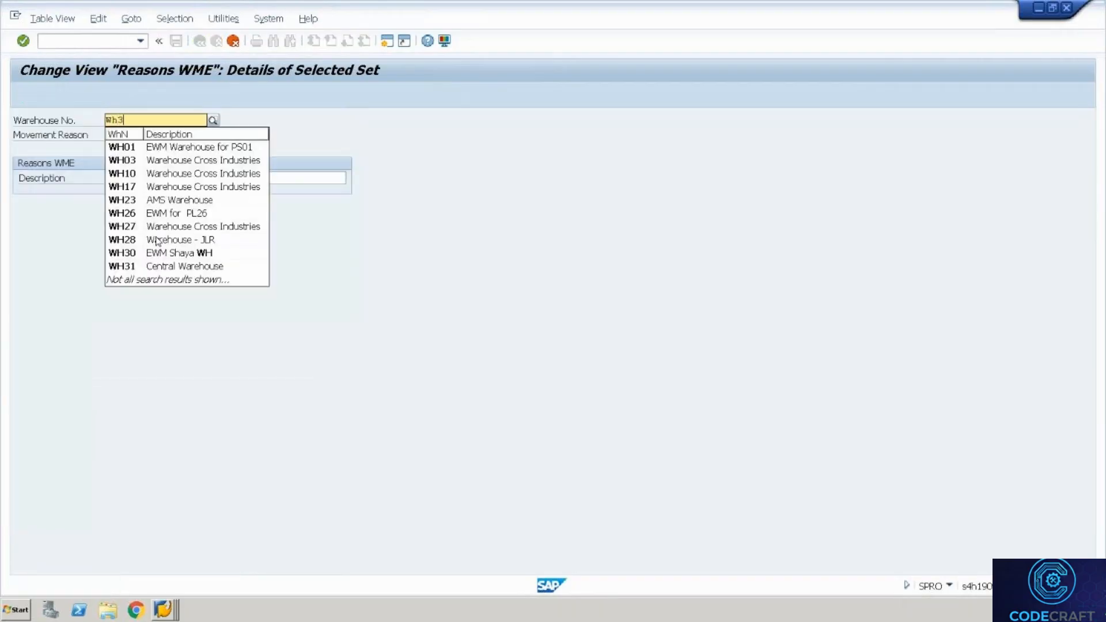
type("5")
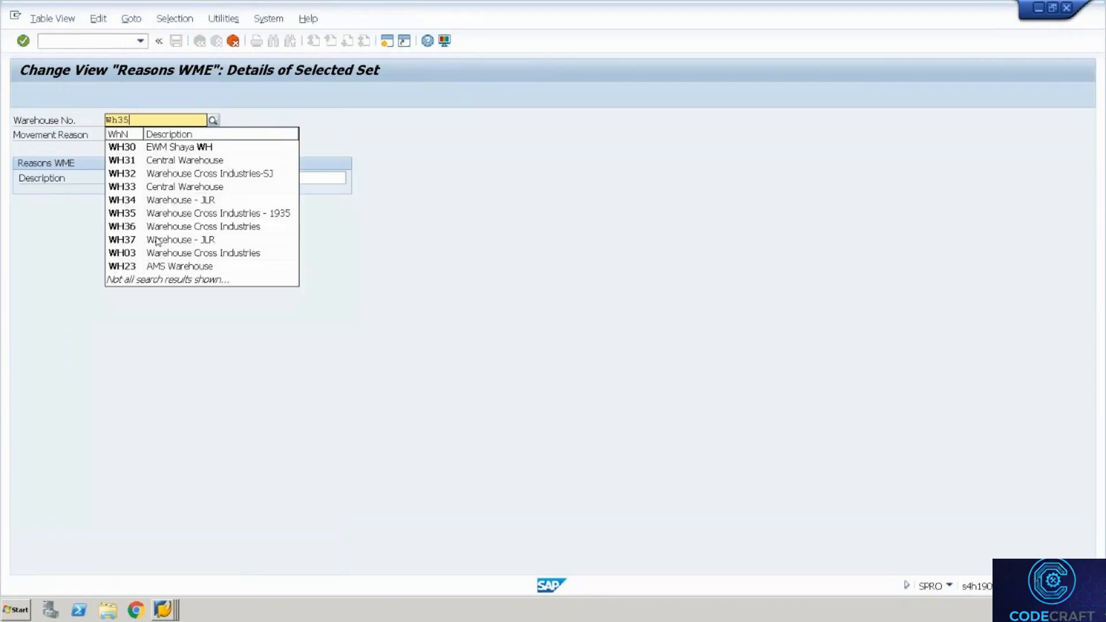
key("Tab")
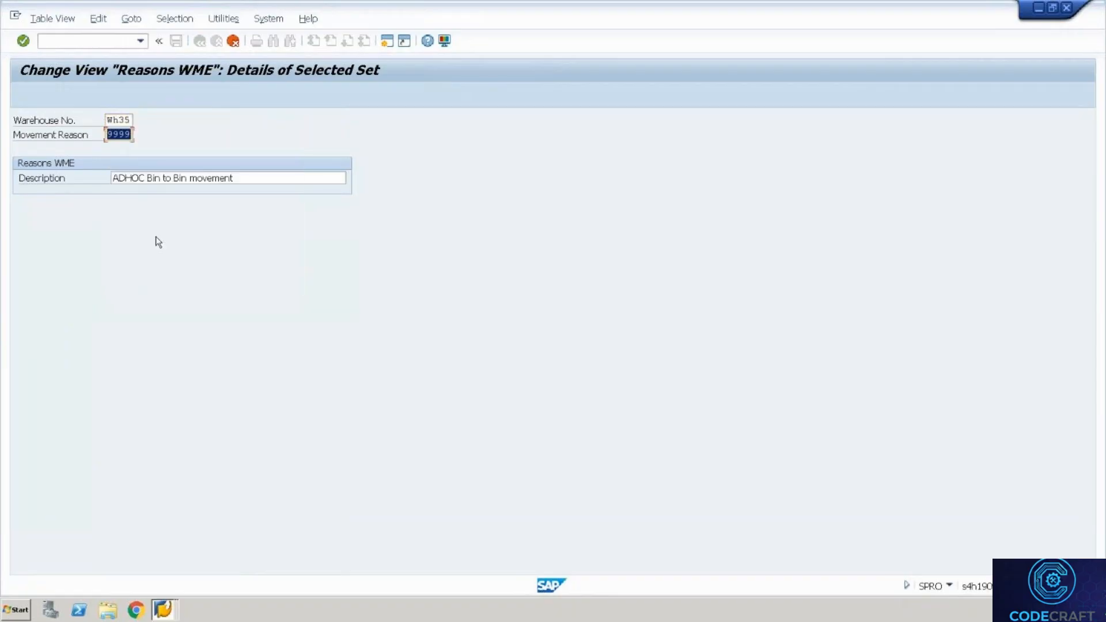
Give the copied entry movement reason SCRP and description Scrapping, and save it with the customizing request
key("Tab")
type("Scrapping")
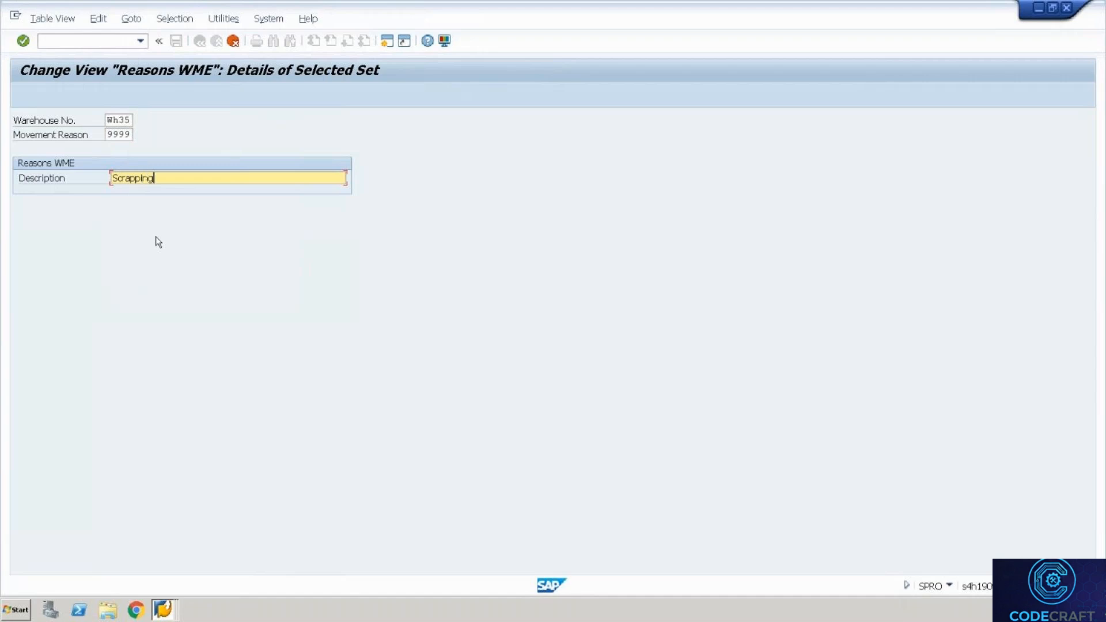
key("shift+Tab")
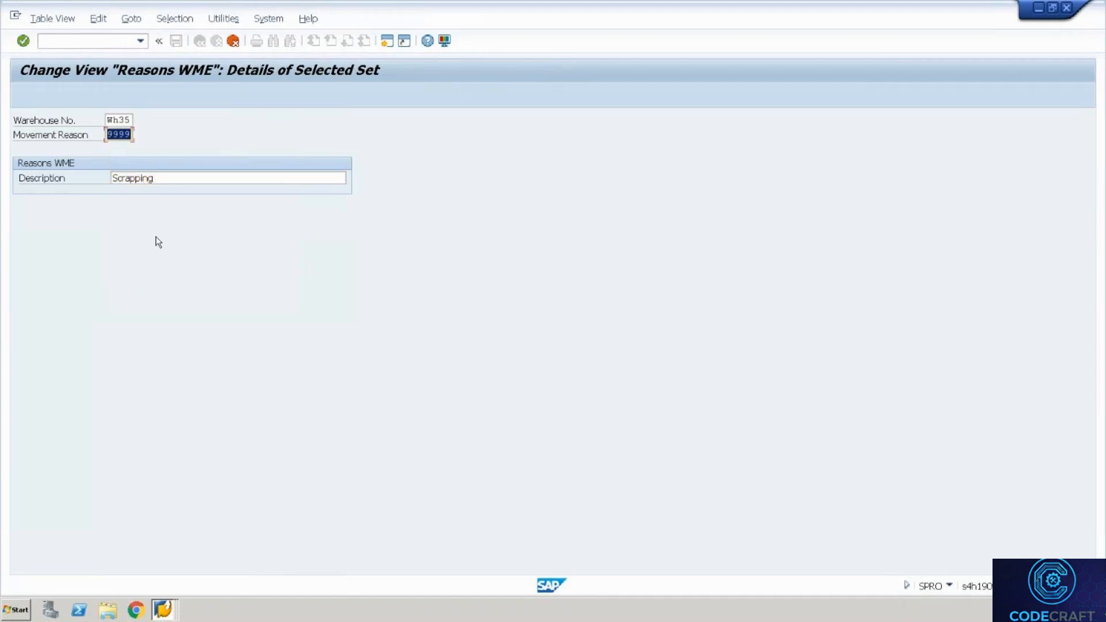
type("SCRP")
key("Return")
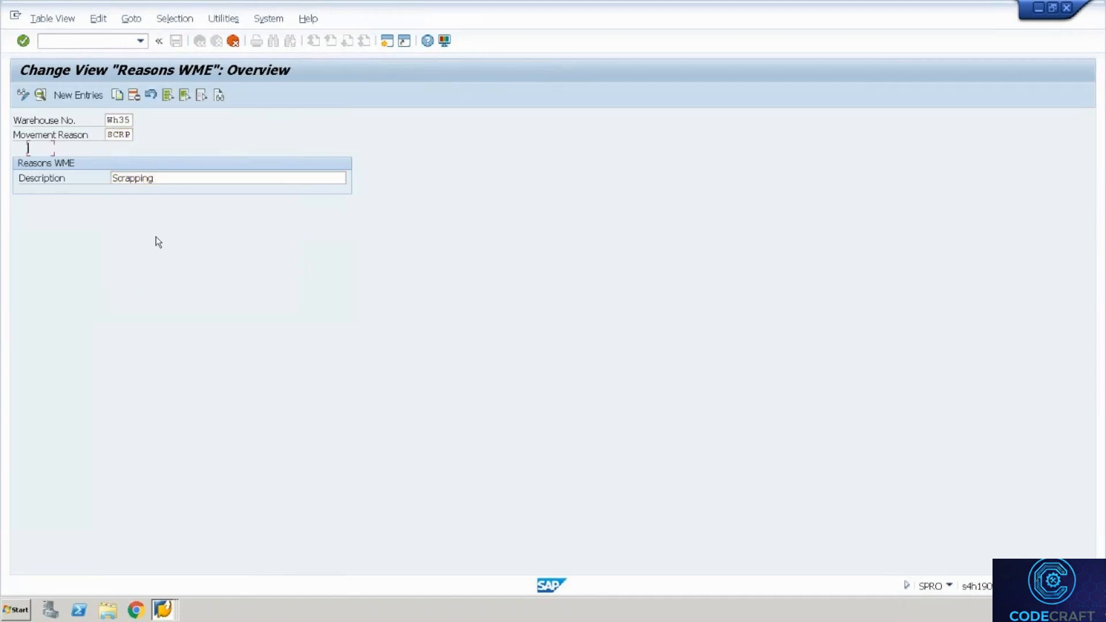
key("ctrl+s")
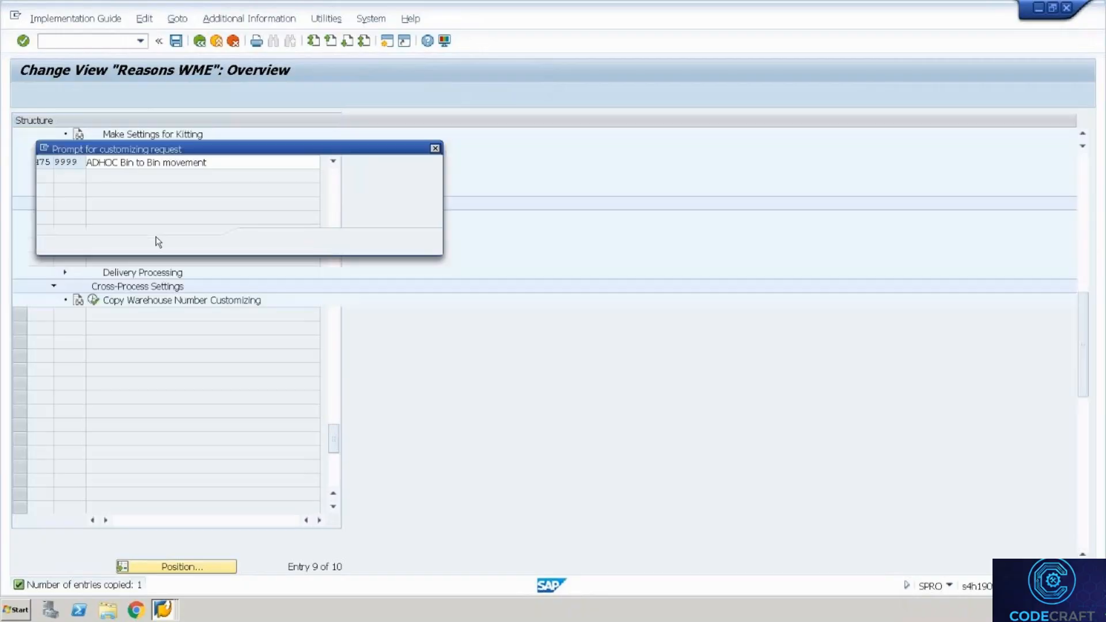
key("Return")
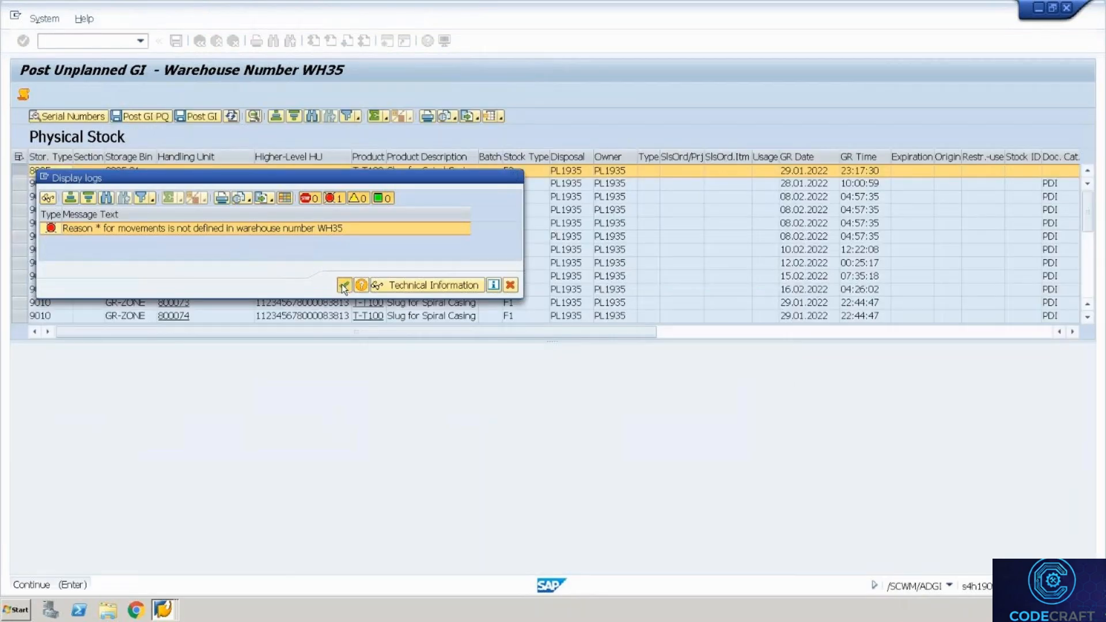
Return to the Post Unplanned GI session, close the error log and start a partial goods issue of 10 PC for bin 8005.01
left_click(344, 285)
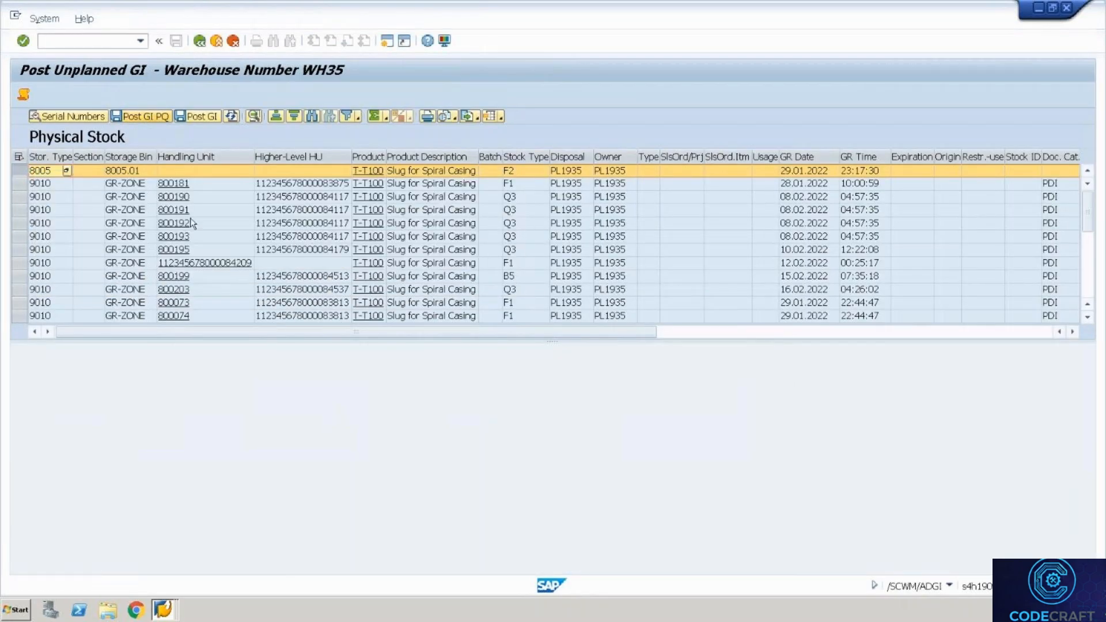
type("10")
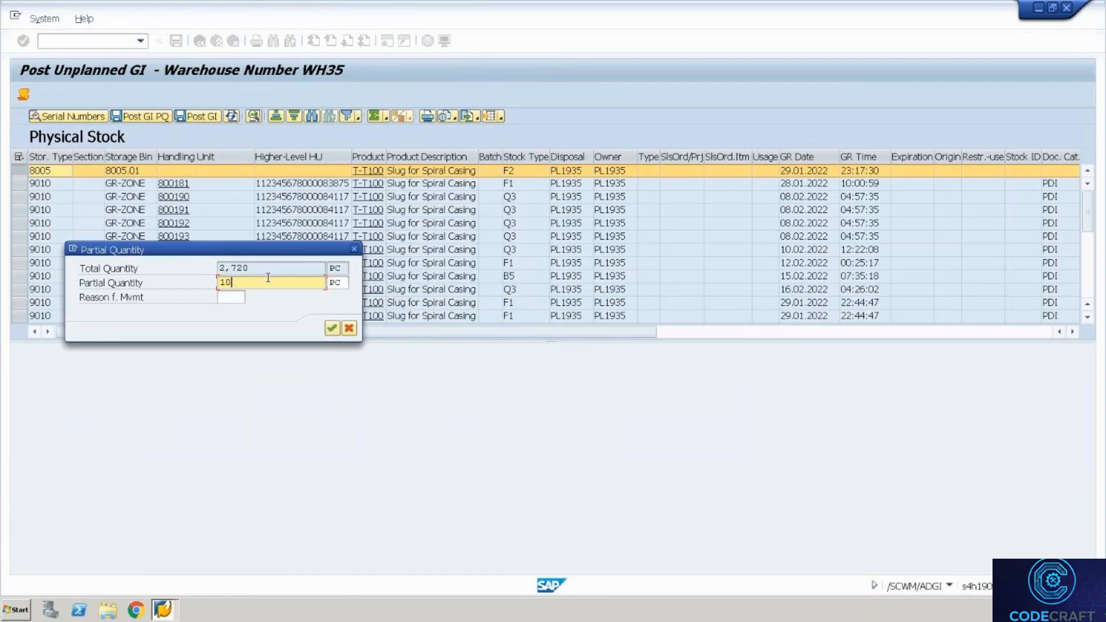
key("Tab")
Check the possible values and field help for the reason for movement, and try to post the 10 PC without a reason
left_click(243, 297)
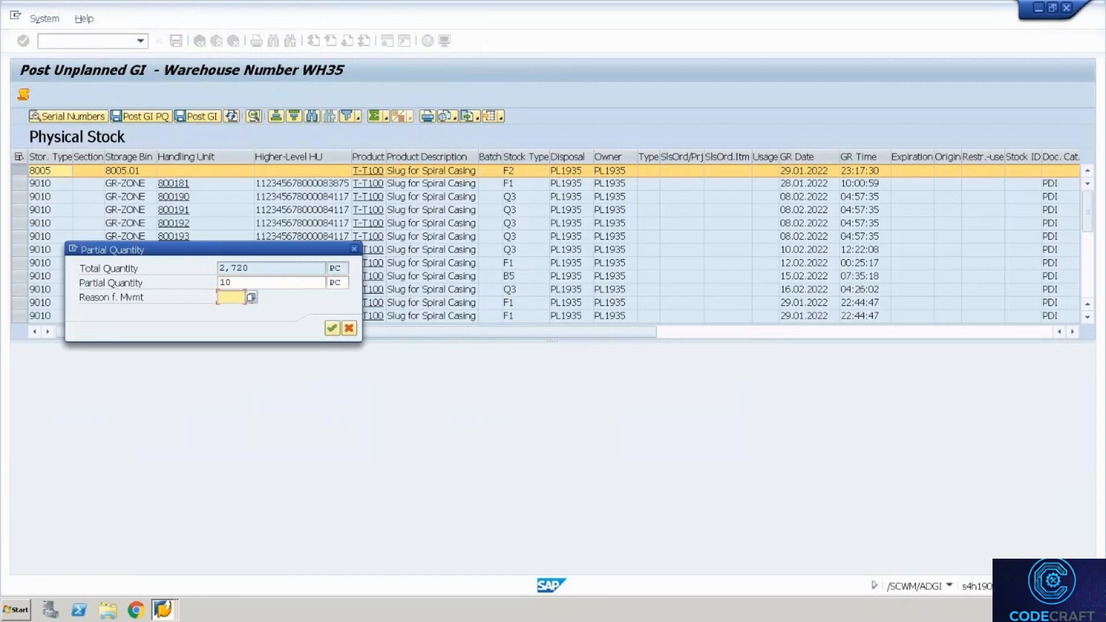
left_click(251, 299)
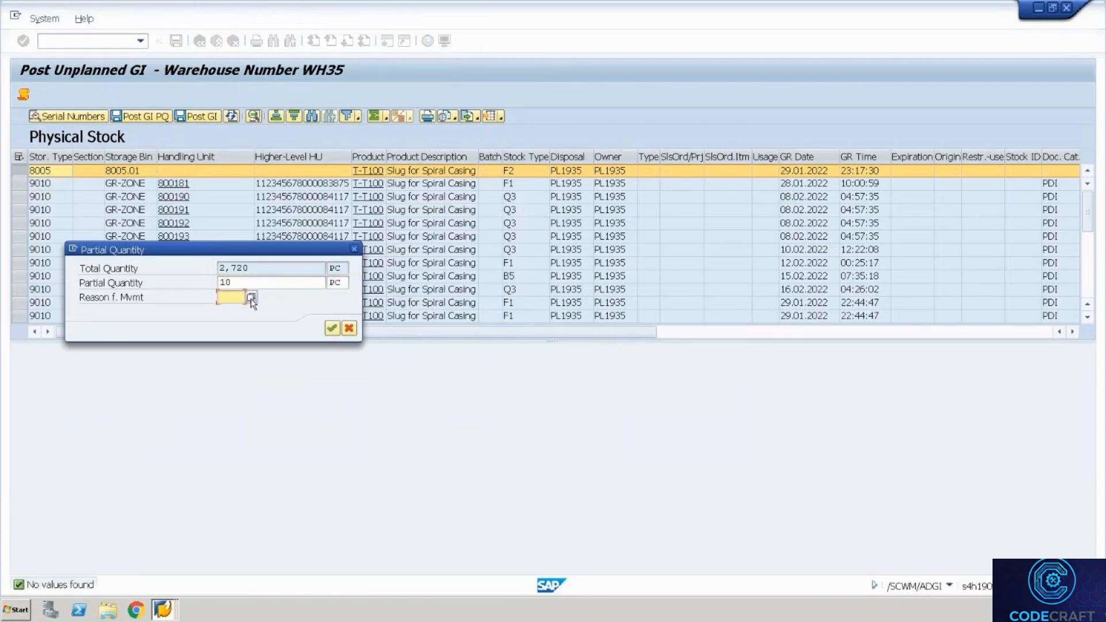
key("F1")
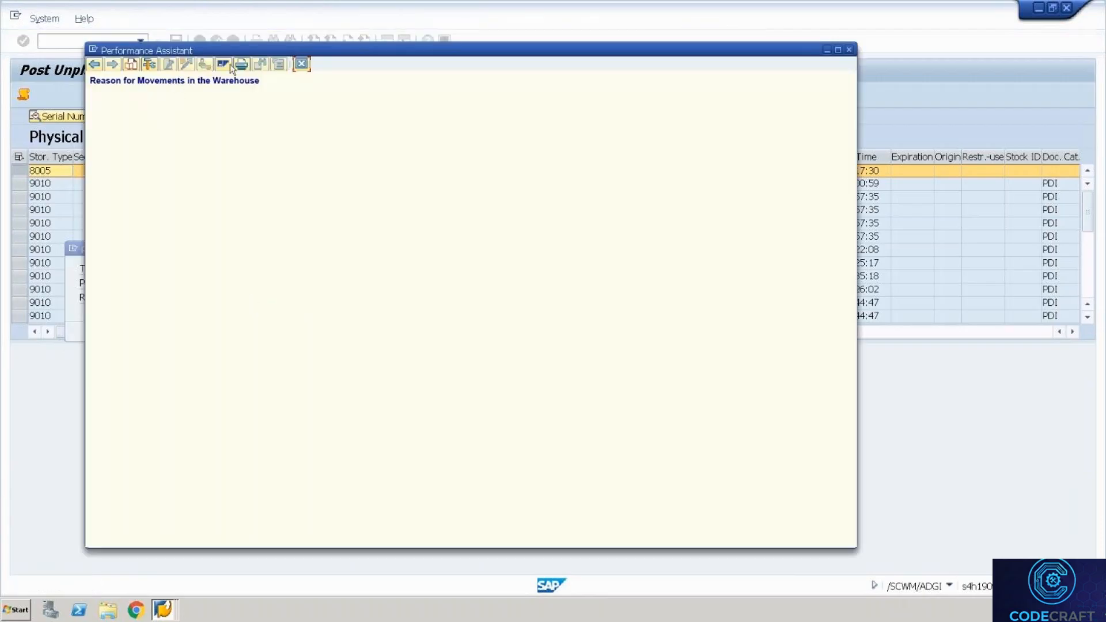
left_click(302, 64)
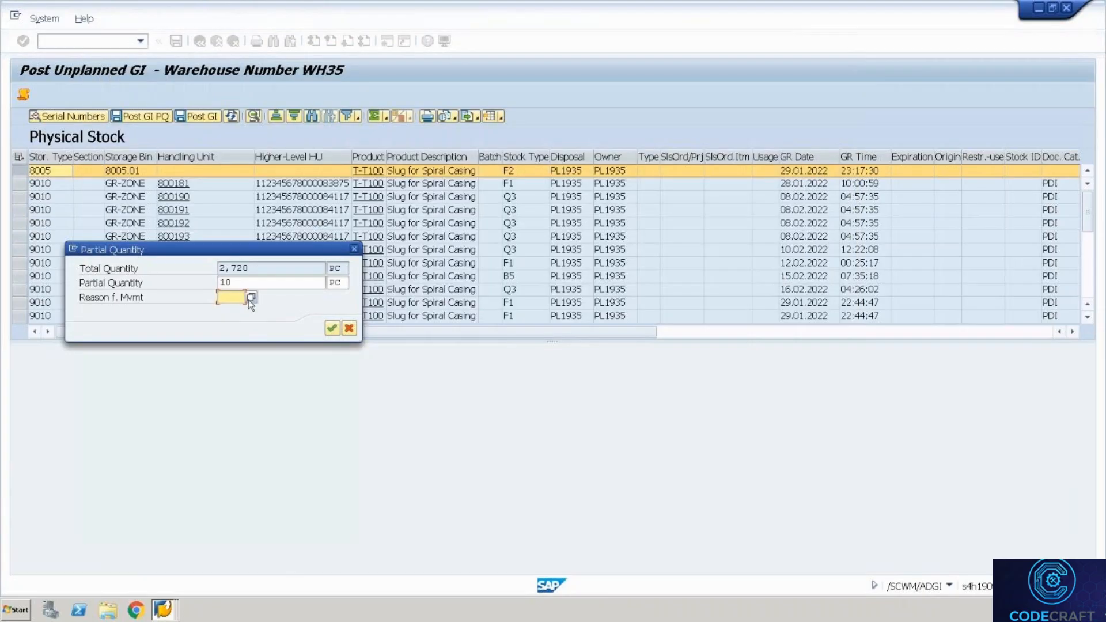
left_click(251, 298)
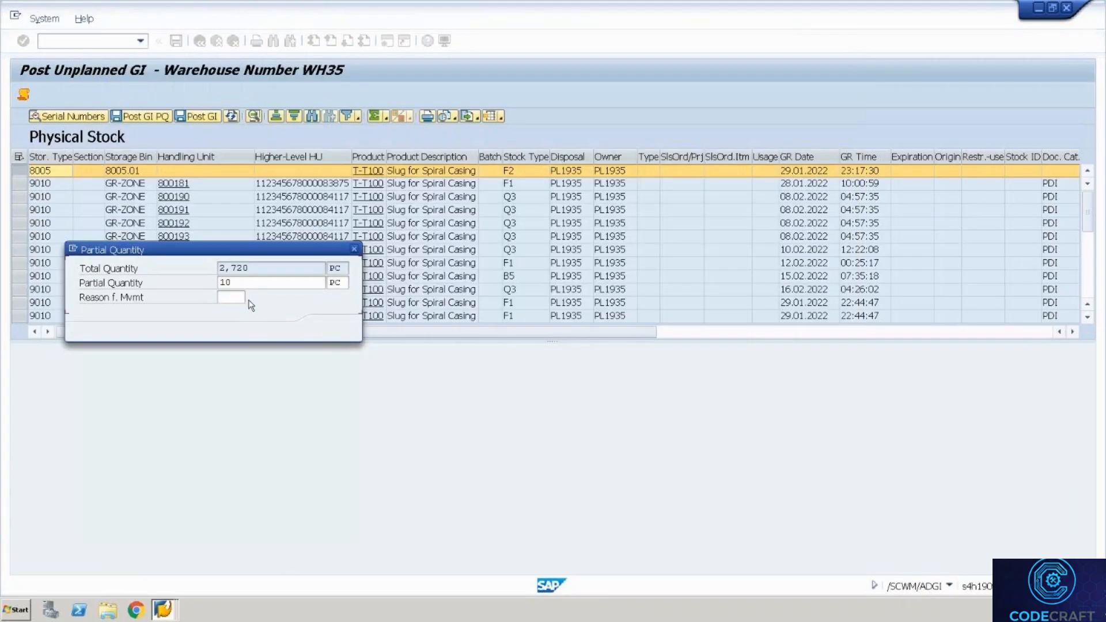
key("Return")
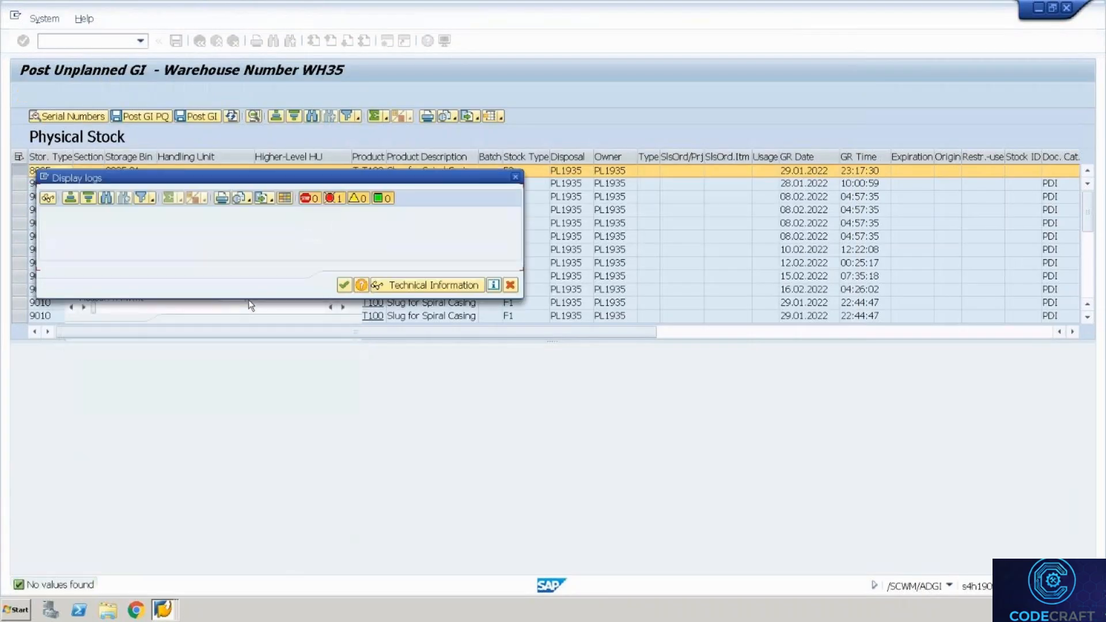
left_click(423, 288)
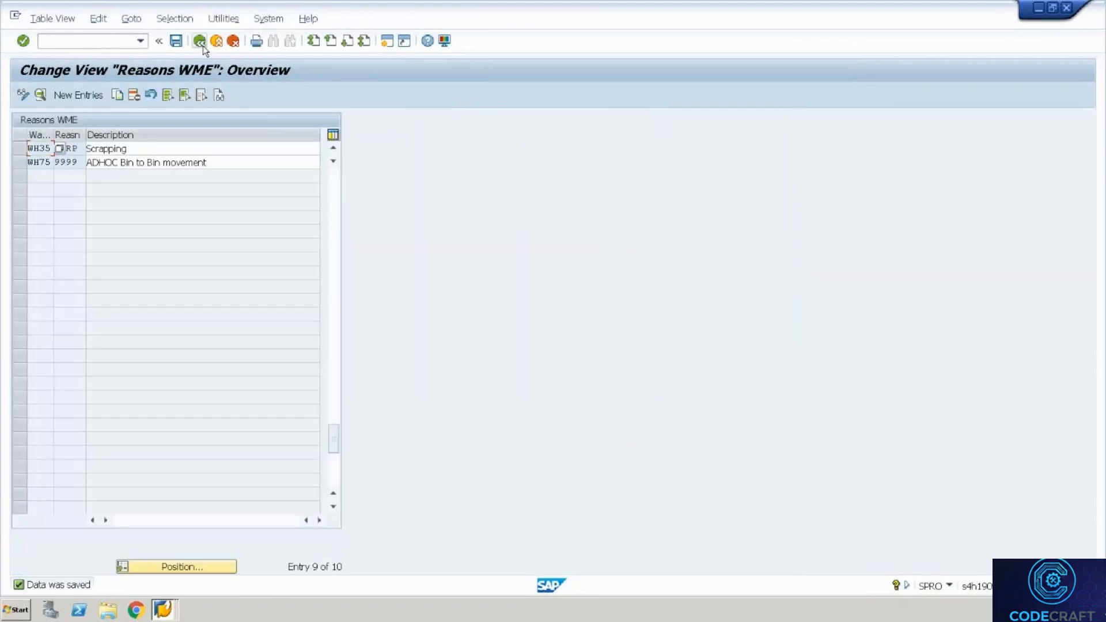
Return to the IMG and open the Reason Group activity of Manage Reasons for Goods Movement in change mode
left_click(201, 44)
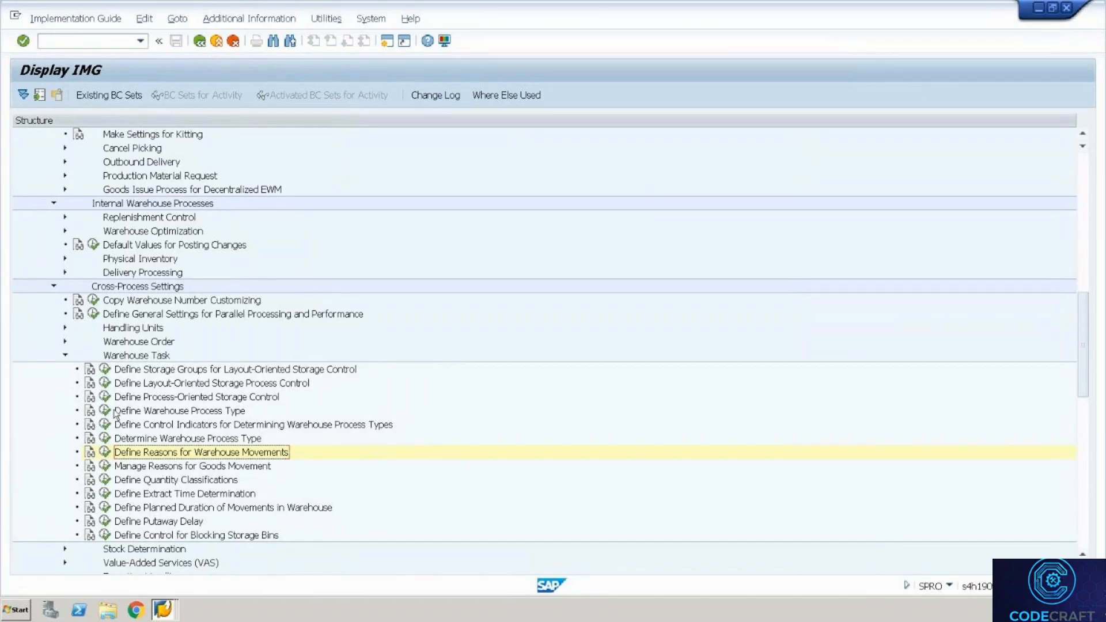
left_click(105, 467)
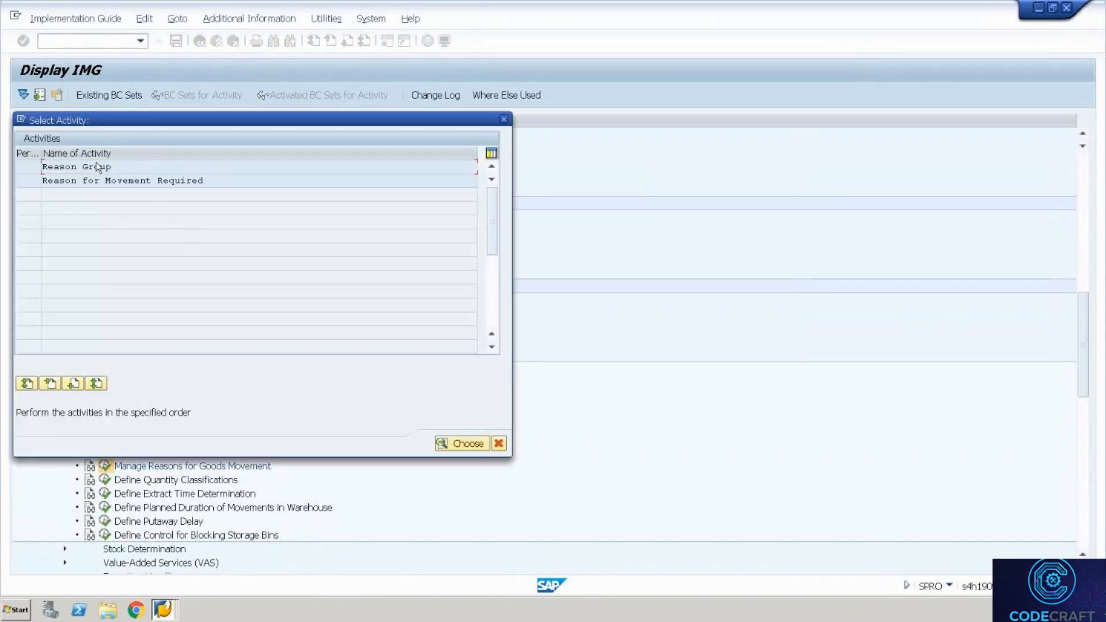
double_click(97, 167)
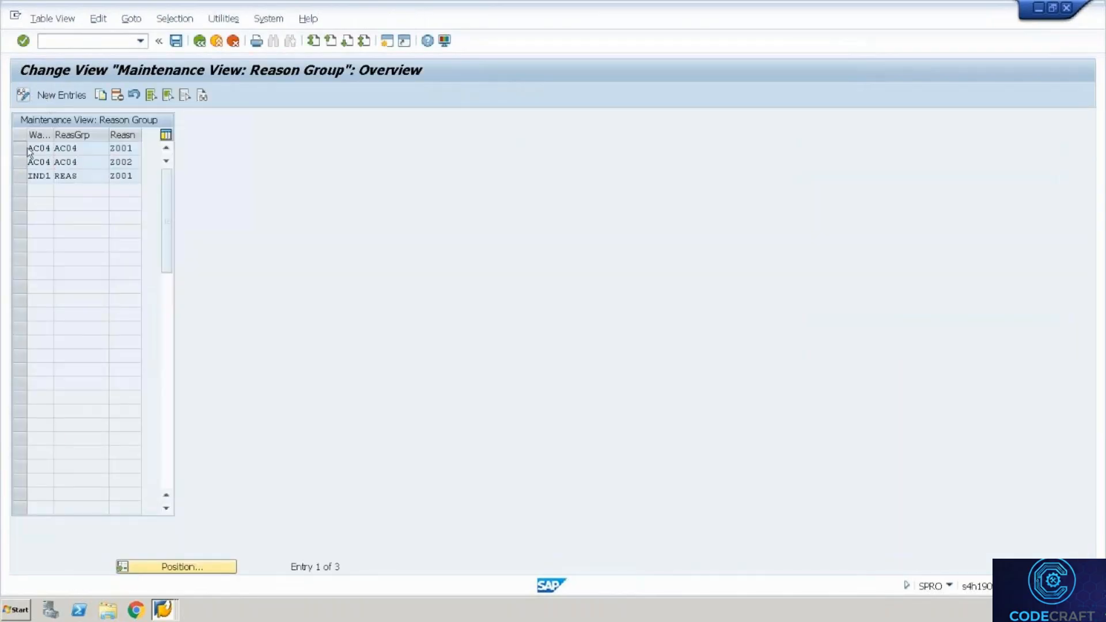
left_click(23, 97)
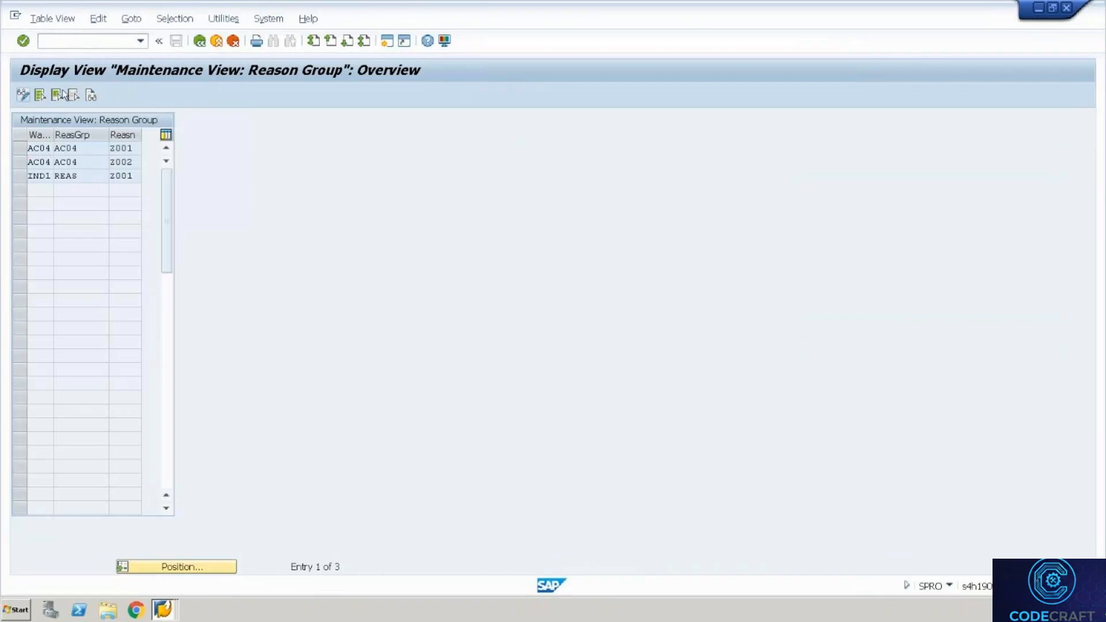
left_click(24, 96)
Try to copy the IND1 entry with reason group REAS to warehouse number WH35, discard the copy and return to the activity selection
left_click(29, 177)
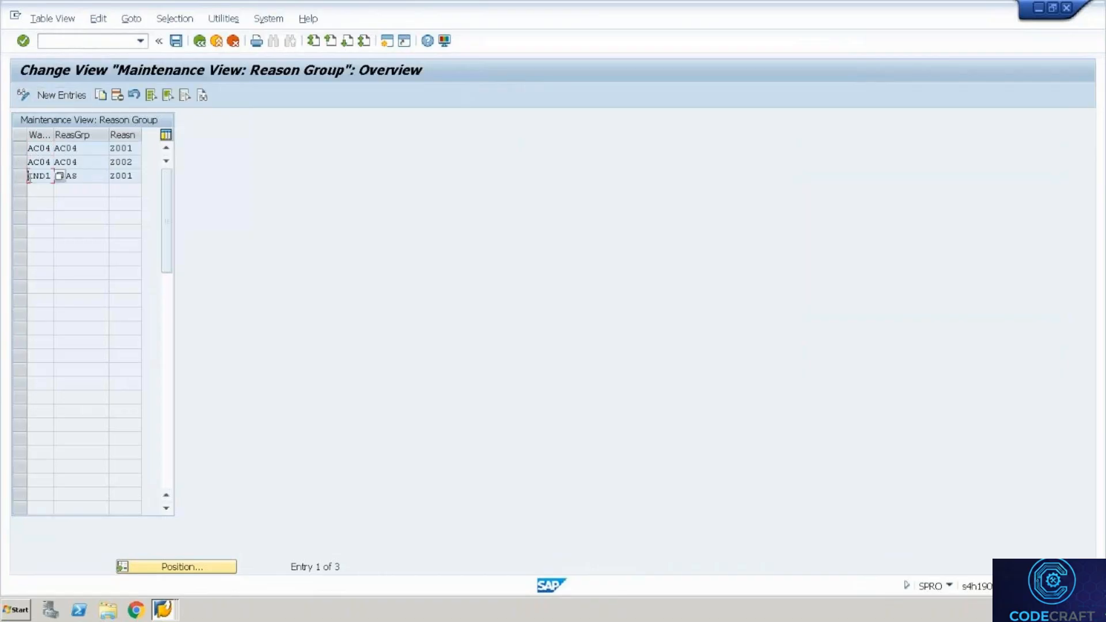
left_click(19, 177)
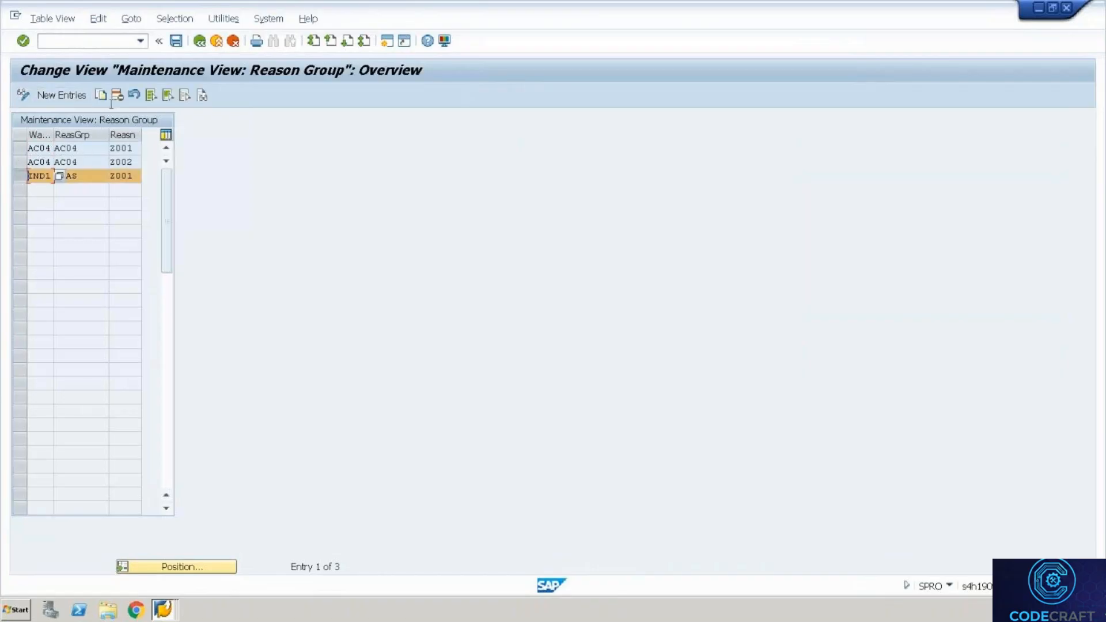
left_click(98, 97)
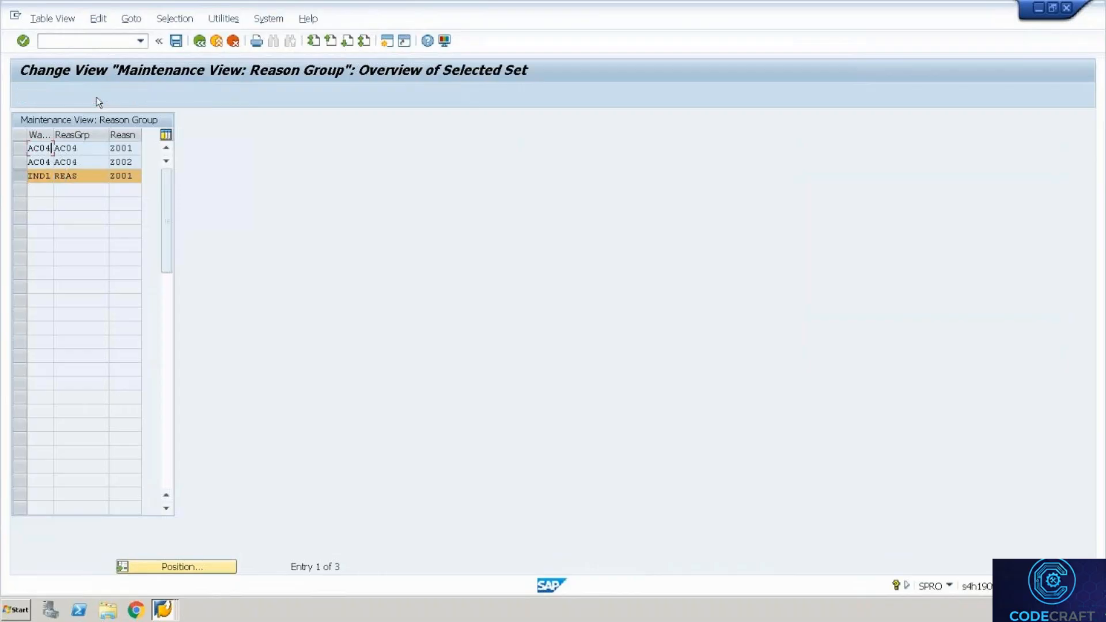
type("Wh35")
key("Tab")
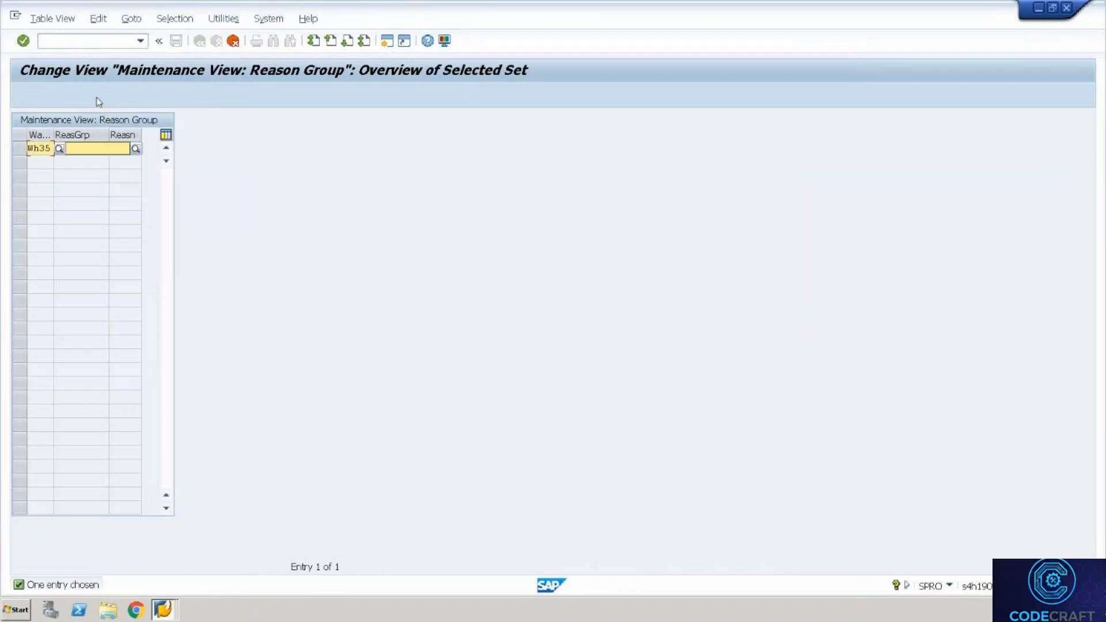
key("Return")
key("Return")
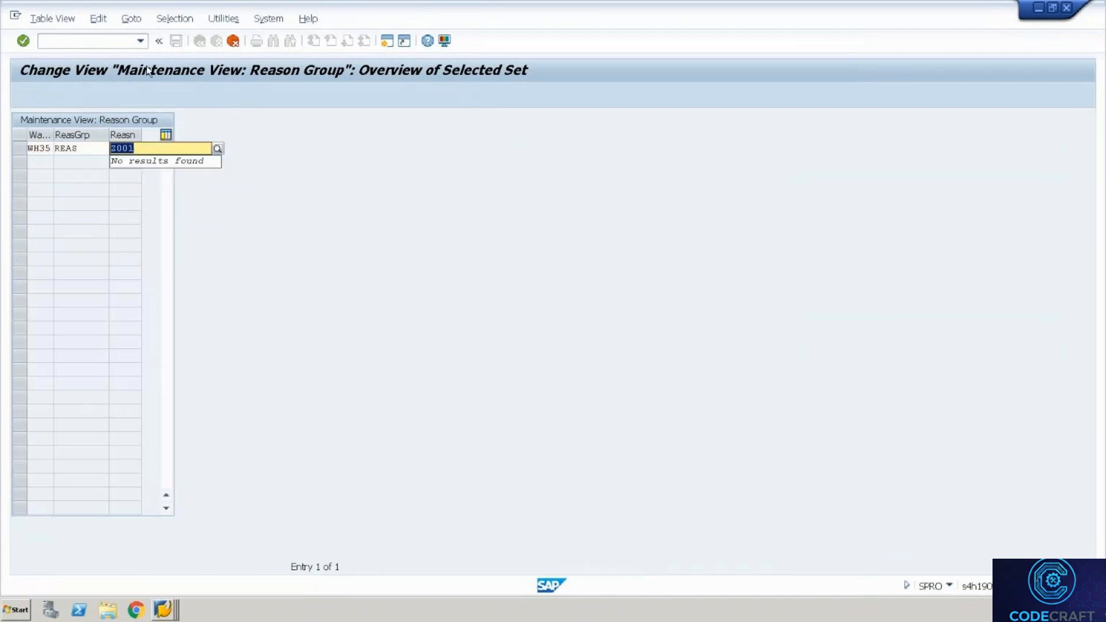
left_click(233, 41)
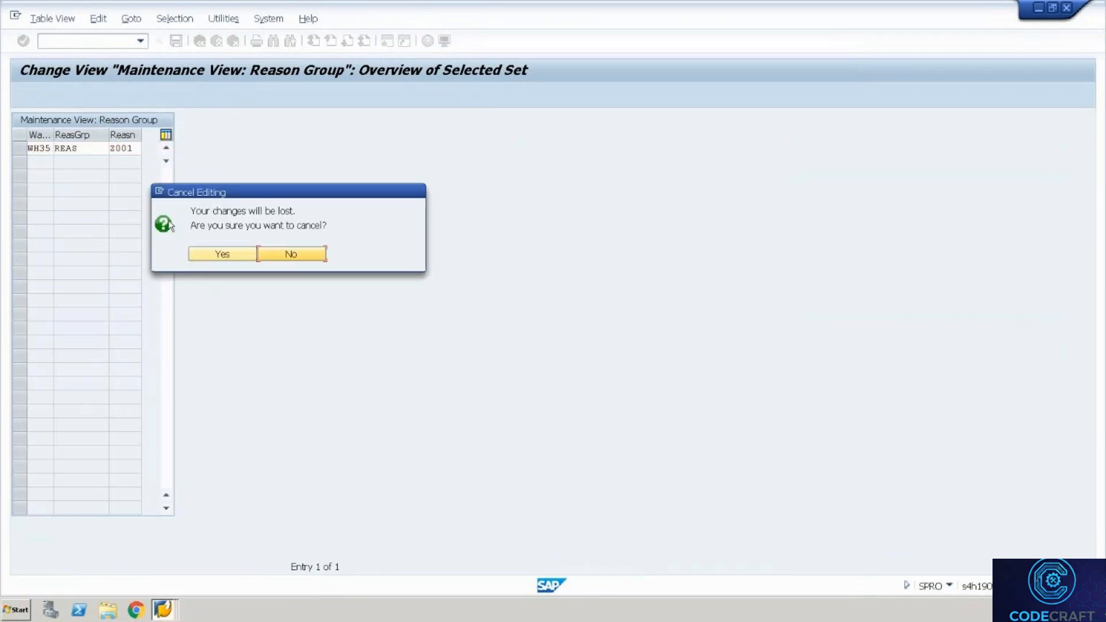
left_click(236, 256)
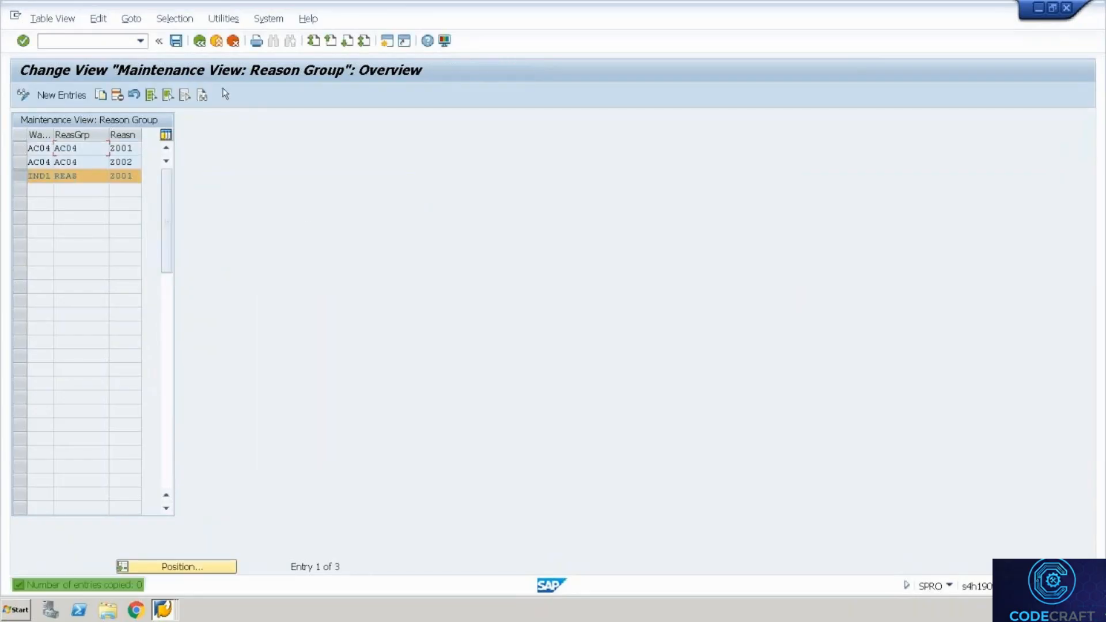
key("F3")
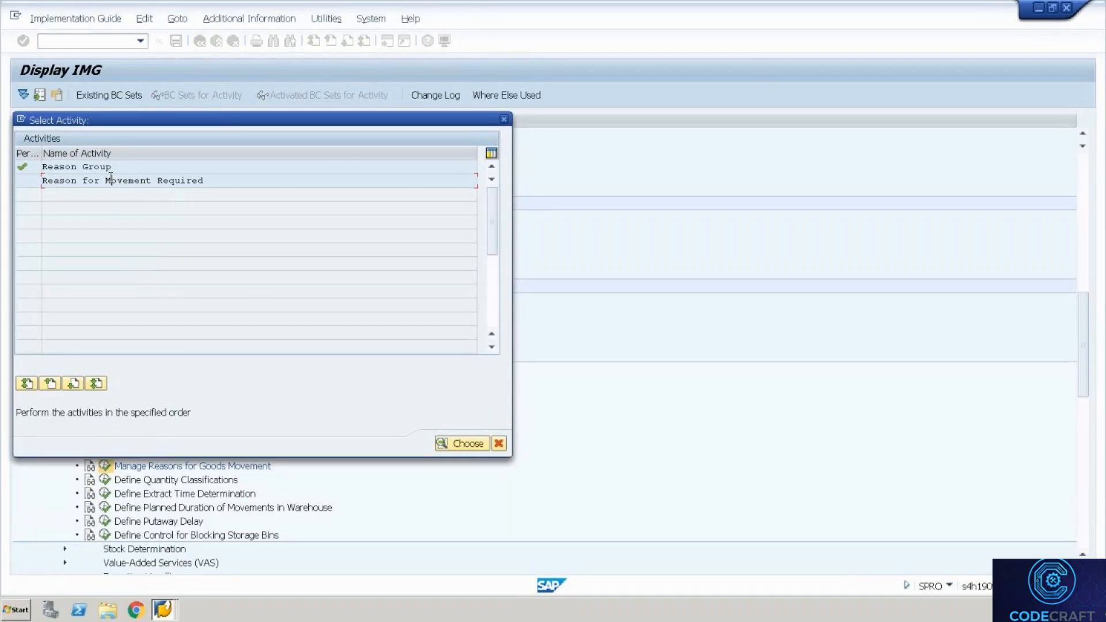
Open the Reason for Movement Required activity and review the goods movement codes available for the IND1 entry
double_click(112, 180)
left_click(111, 180)
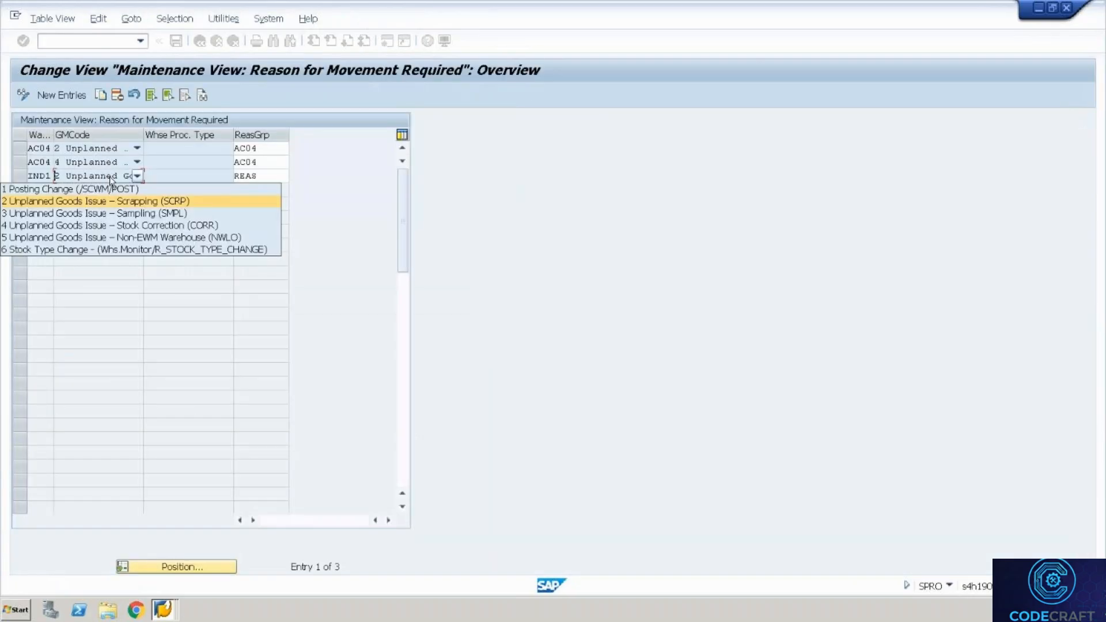
left_click(195, 369)
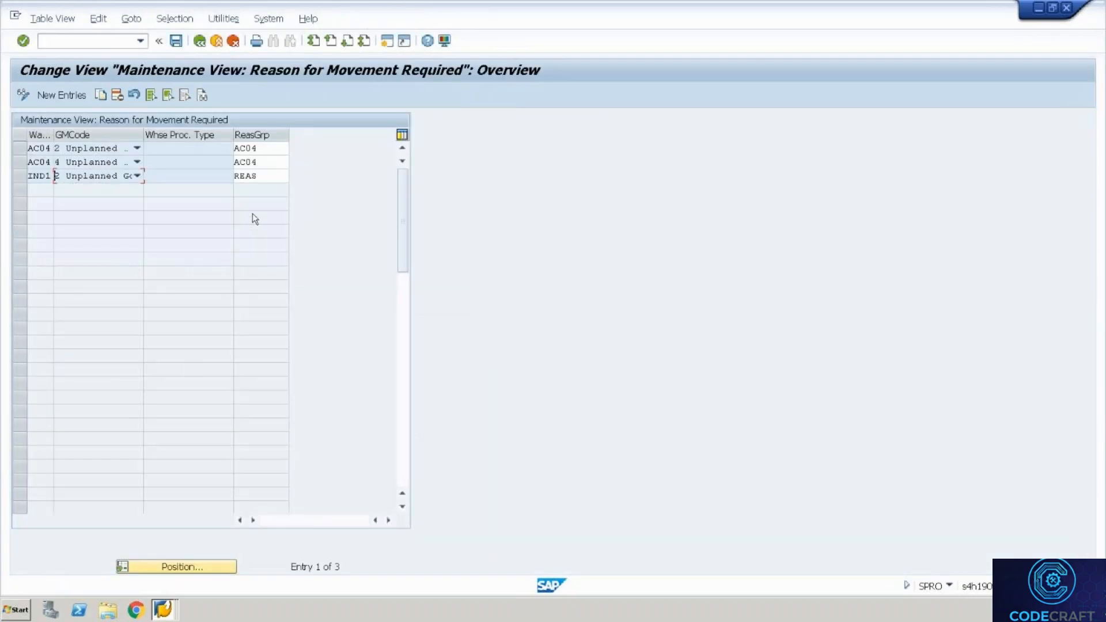
Try to copy the IND1 scrapping entry to warehouse WH35 with reason group REAS
left_click(19, 178)
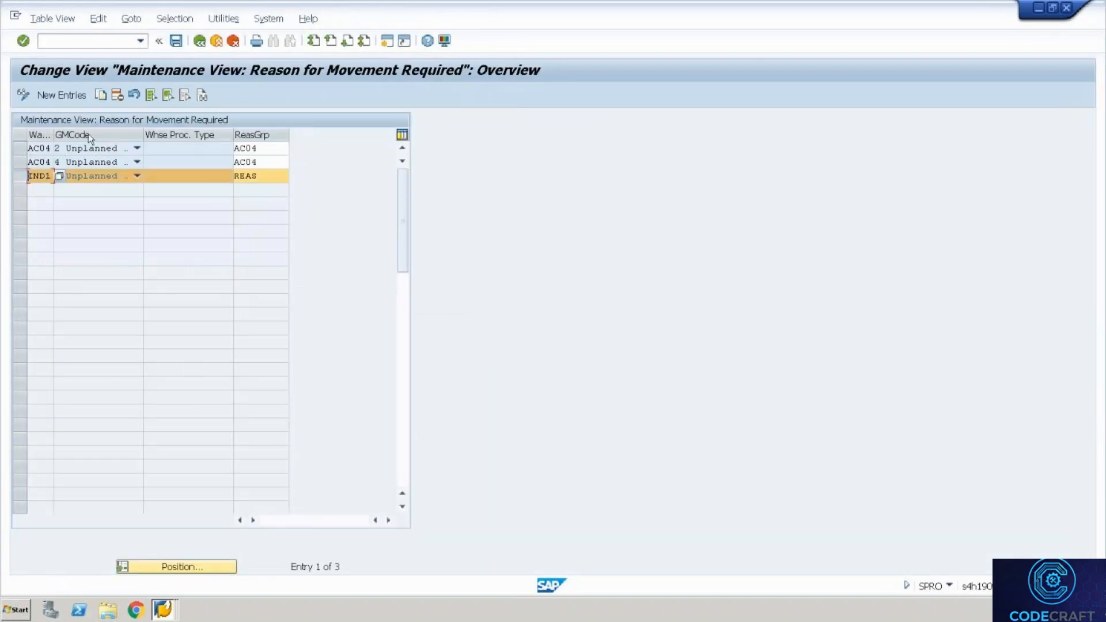
left_click(101, 96)
left_click(137, 148)
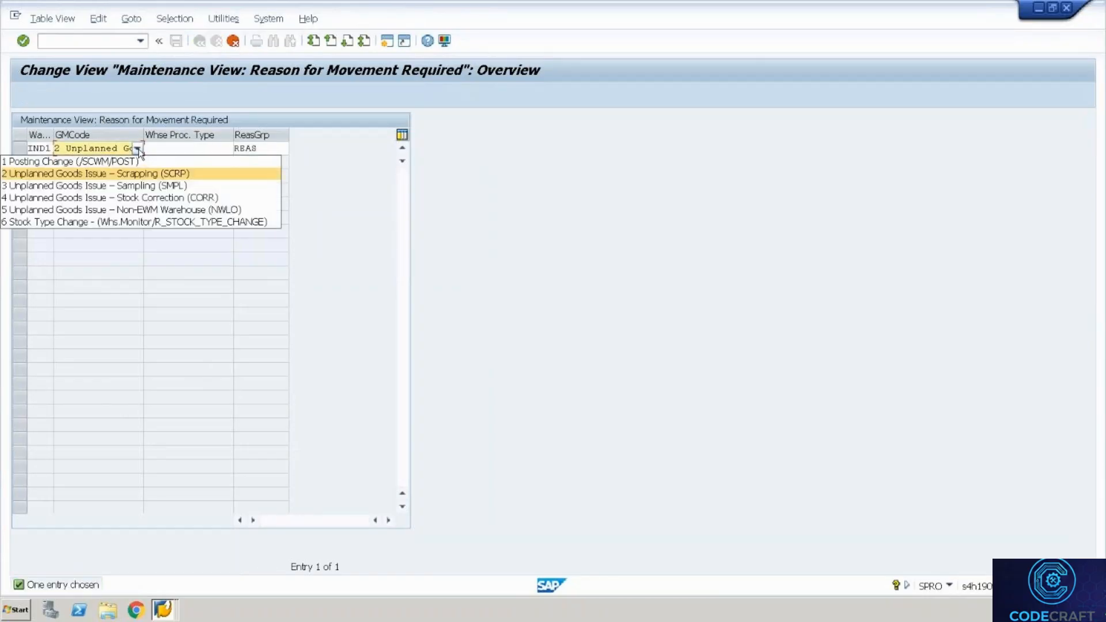
left_click(259, 145)
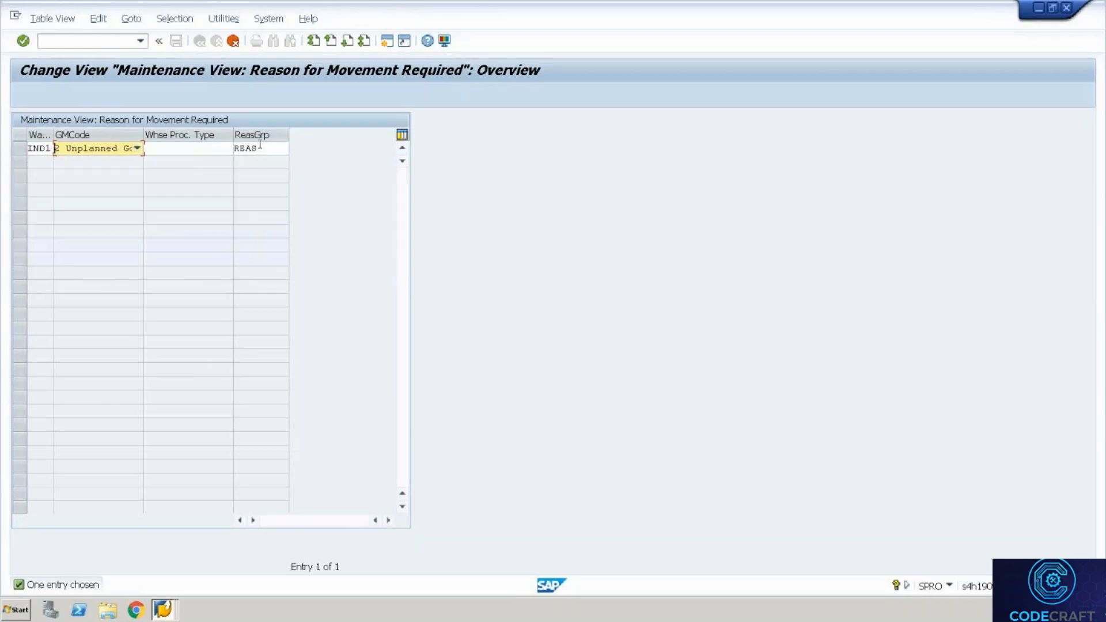
key("shift+Tab")
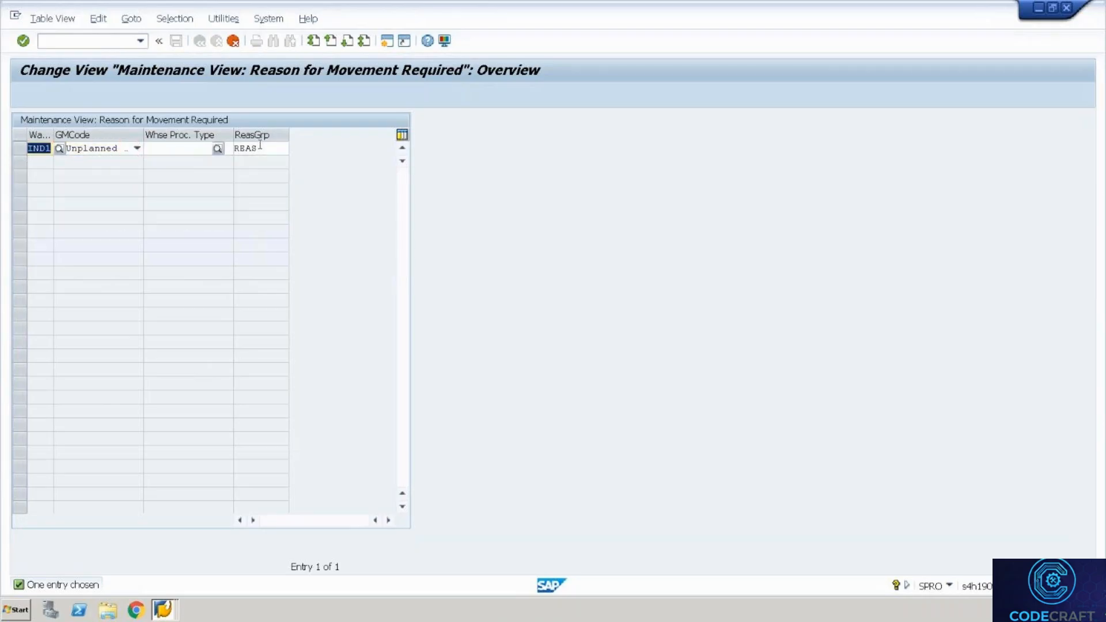
type("Wh35")
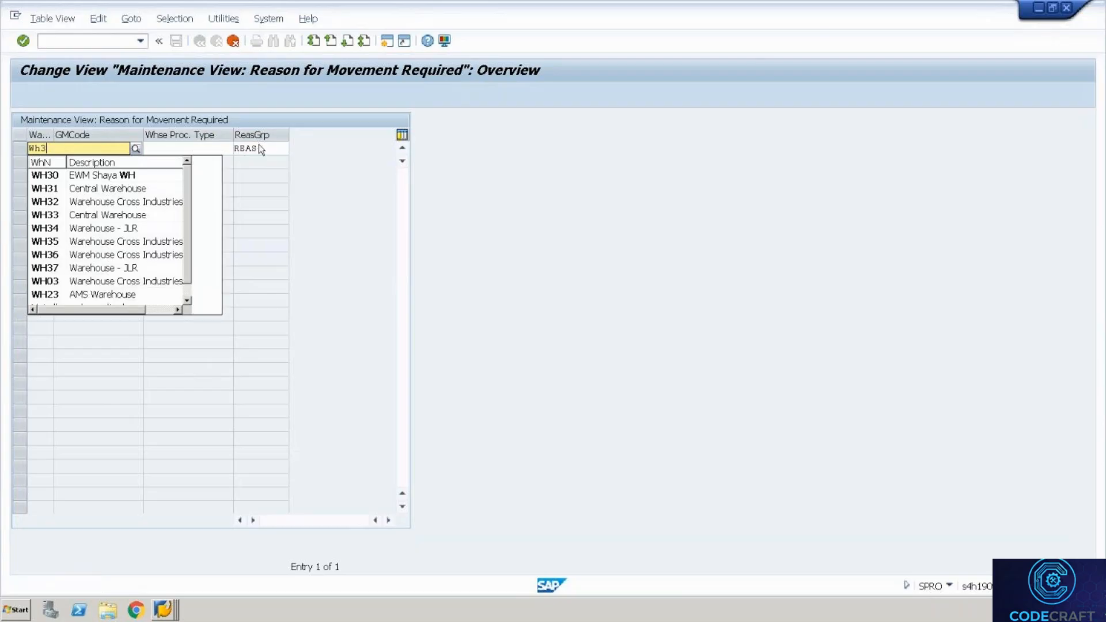
key("Return")
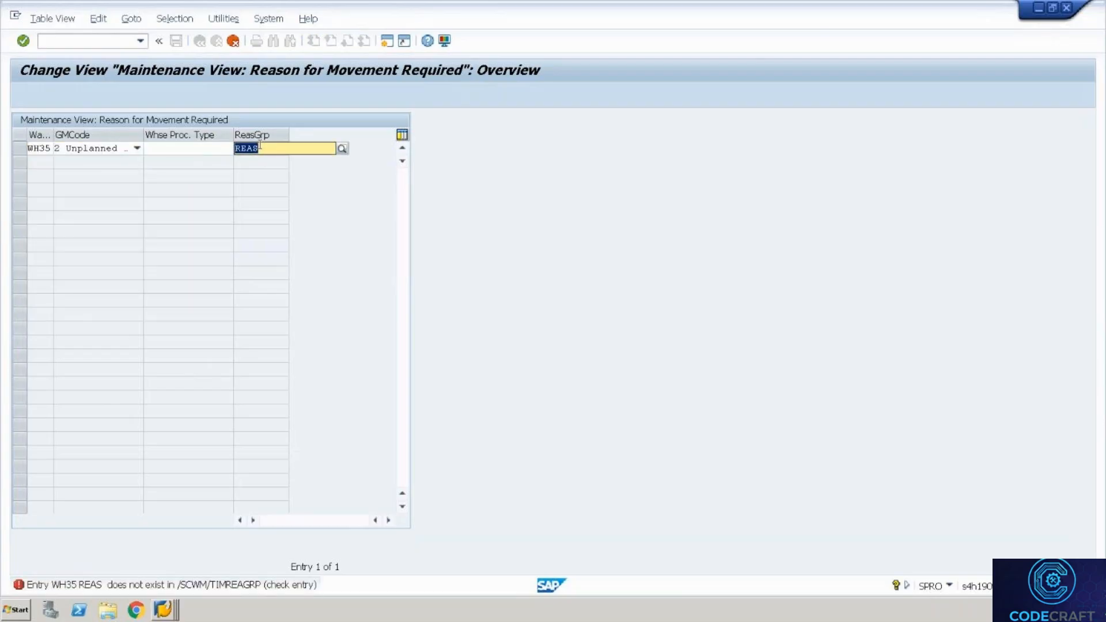
key("Return")
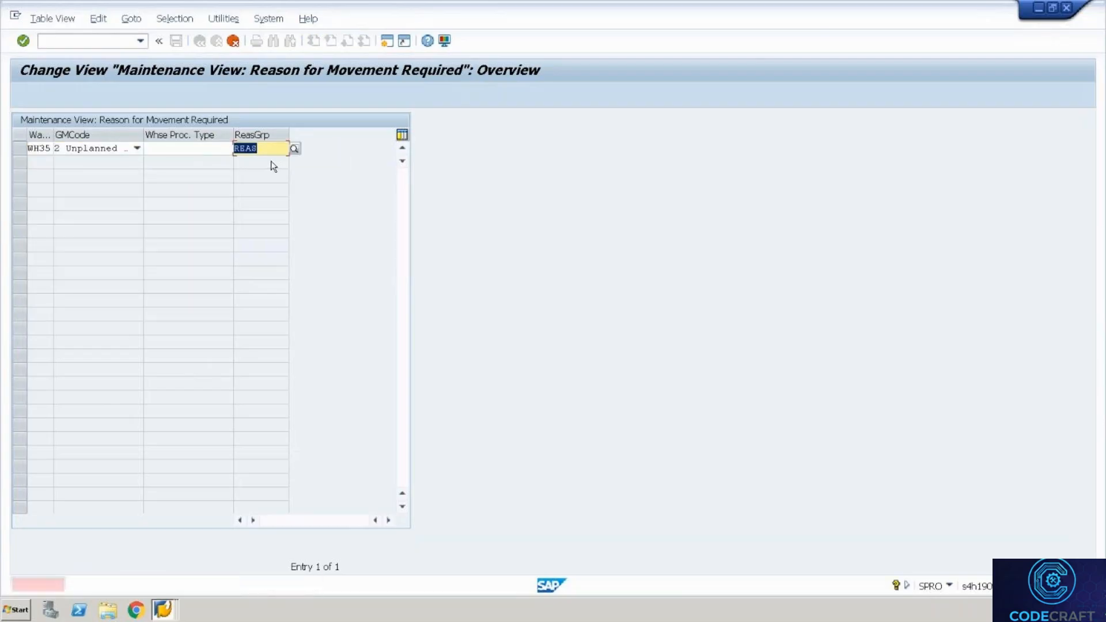
left_click(233, 42)
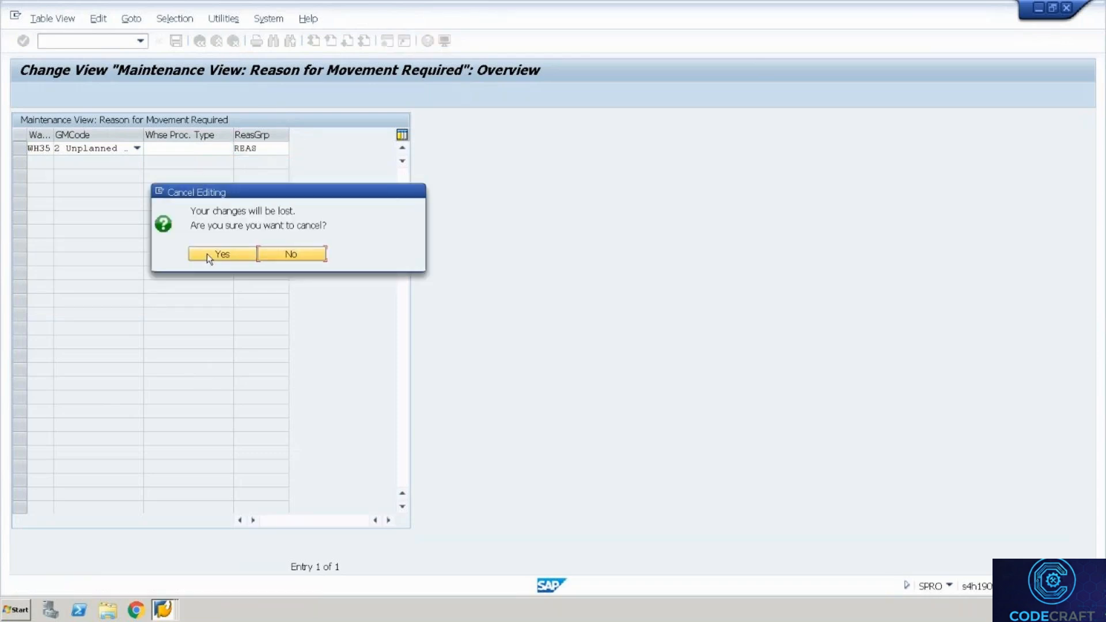
left_click(206, 253)
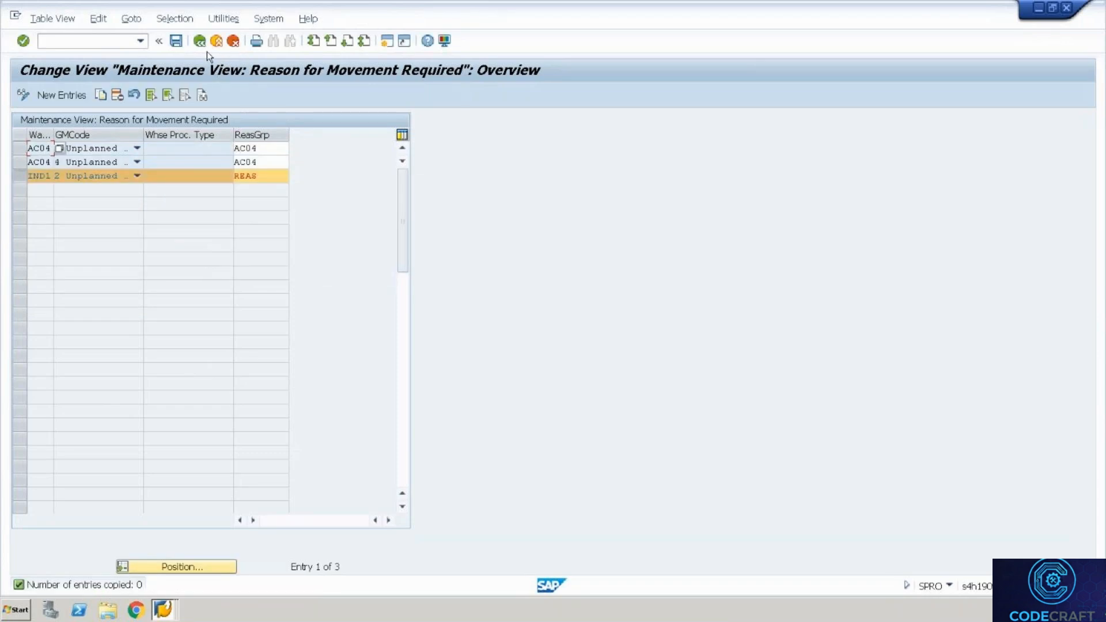
left_click(199, 41)
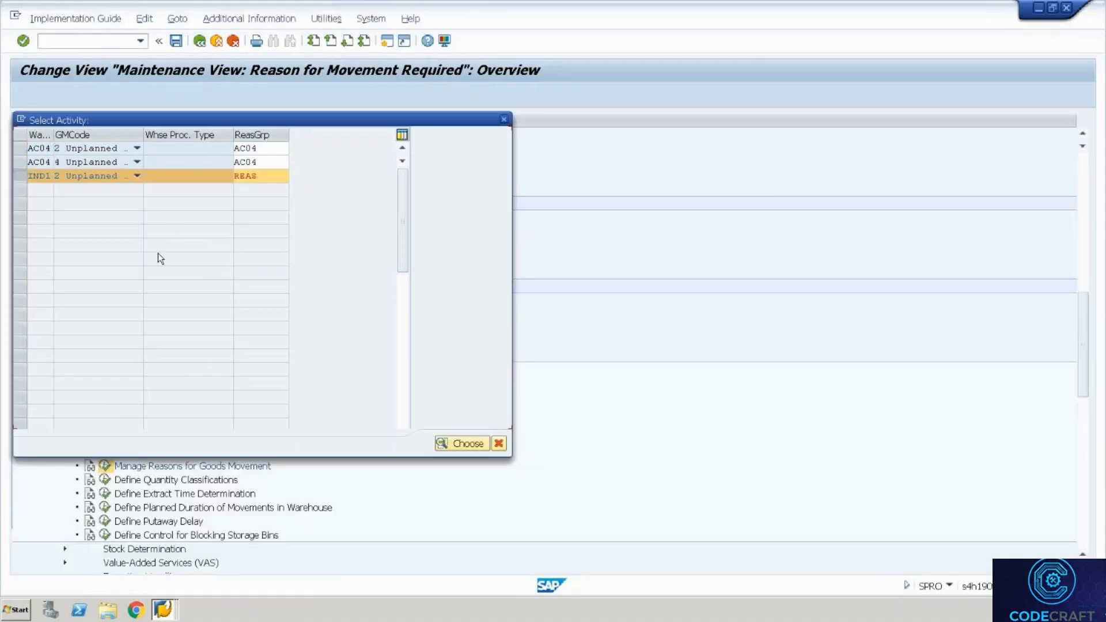
Create a new entry in the Reason Group activity for warehouse WH35 with reason group GRP1
double_click(87, 168)
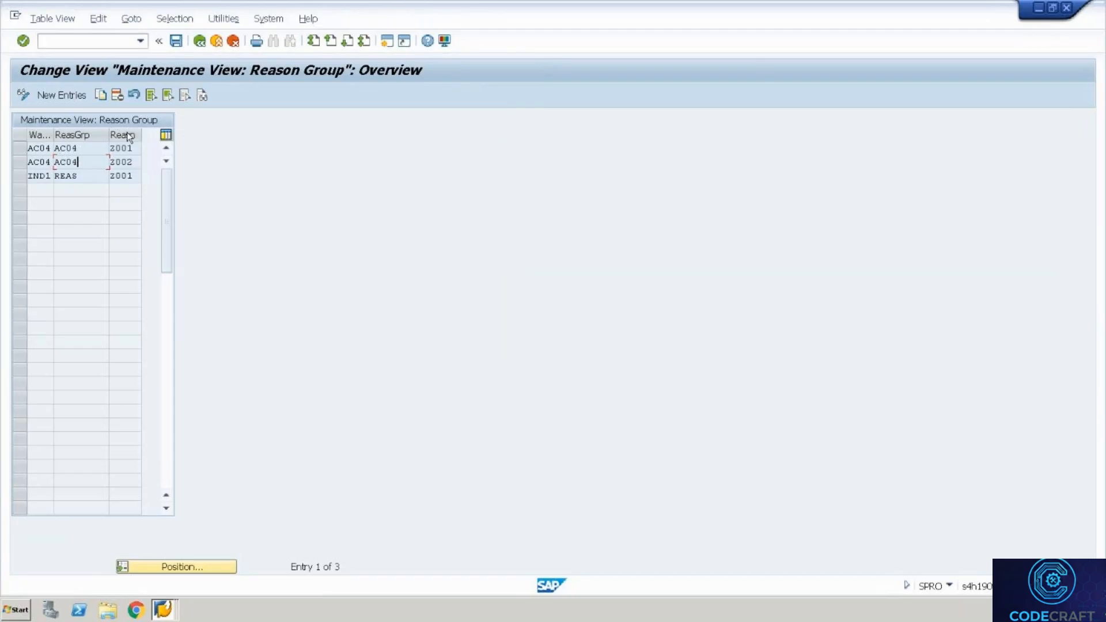
left_click(75, 95)
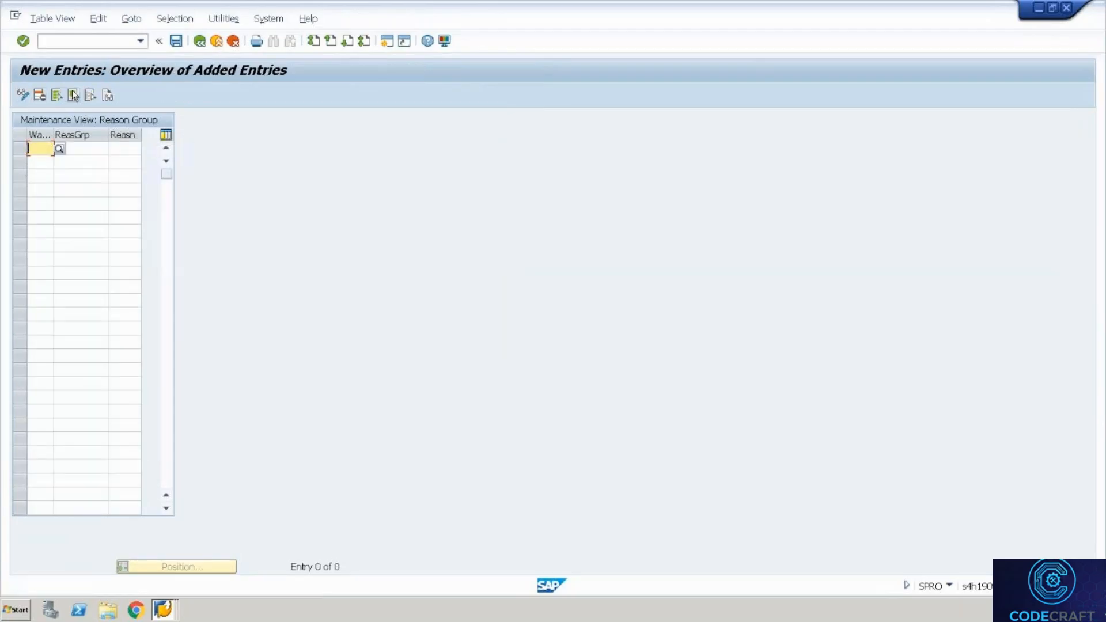
type("Wh35")
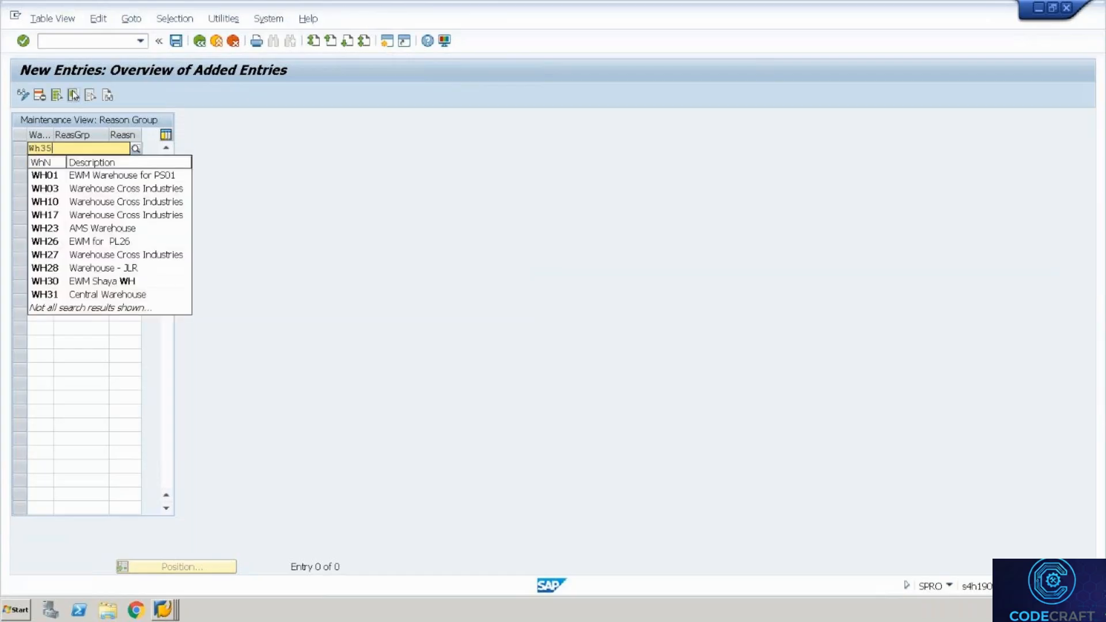
key("Tab")
key("Tab")
key("shift+Tab")
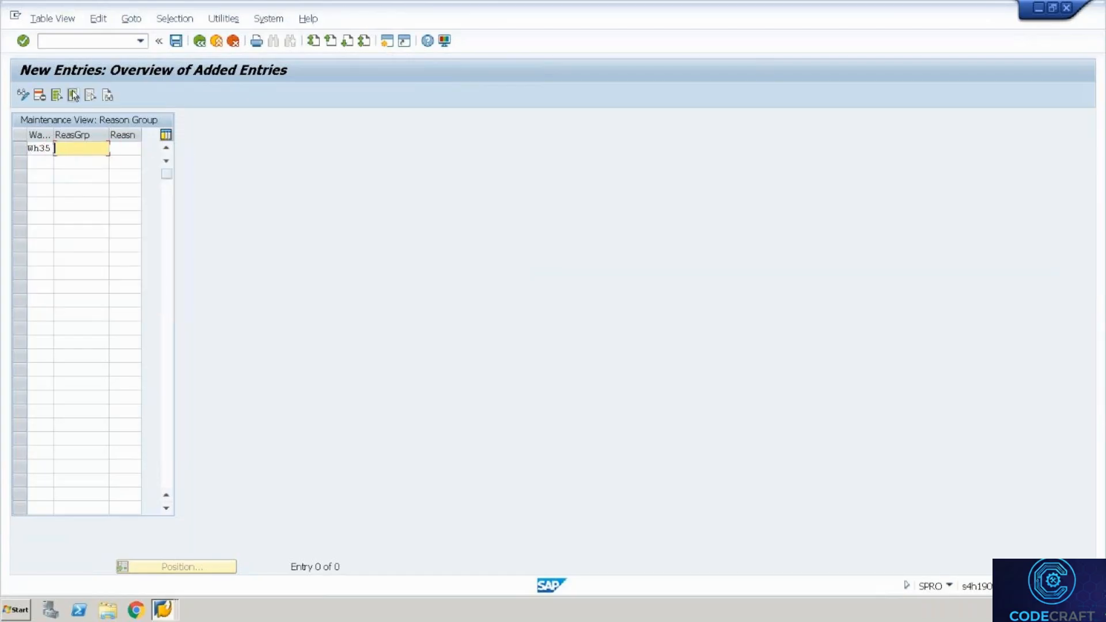
type("GRp1")
key("Tab")
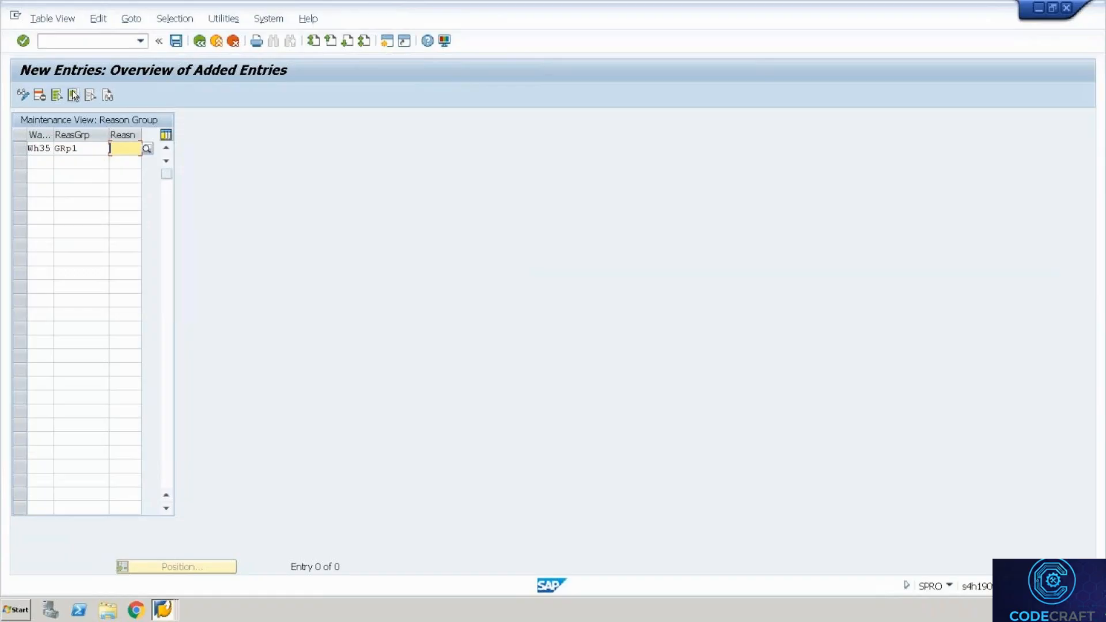
Assign the reason SCRP (Scrapping) to the GRP1 entry and save it to the proposed customizing request
left_click(147, 150)
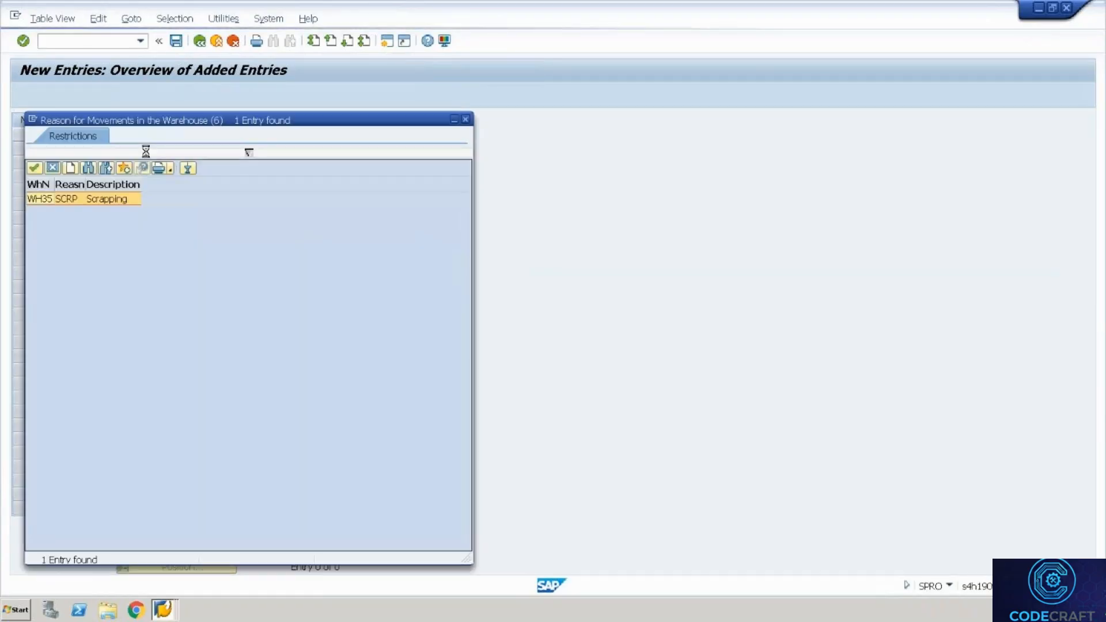
double_click(71, 197)
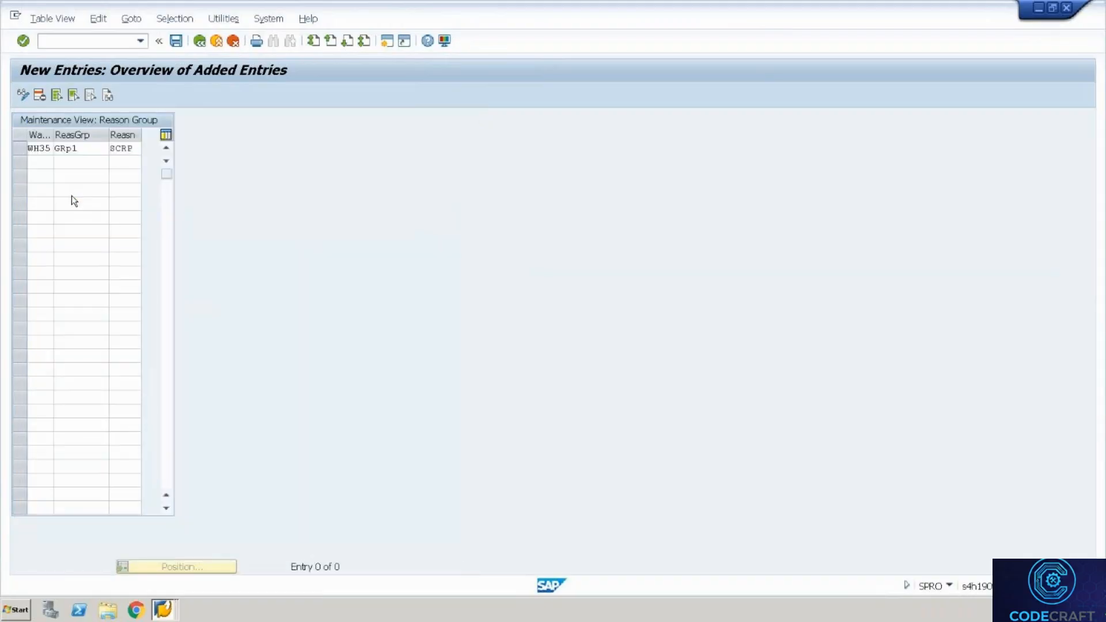
key("ctrl+s")
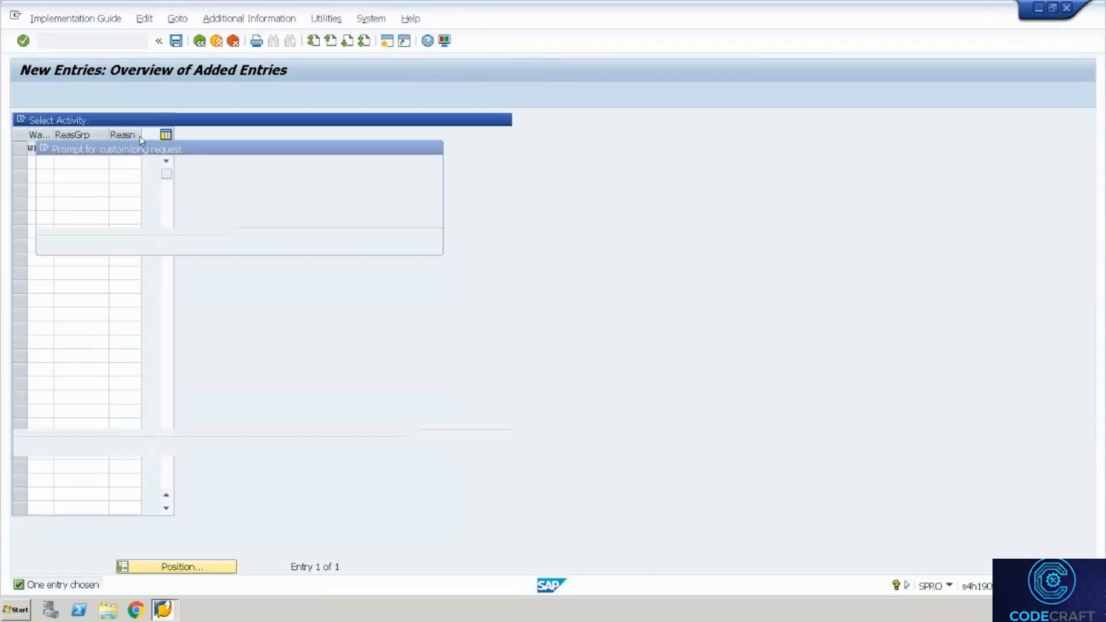
key("Return")
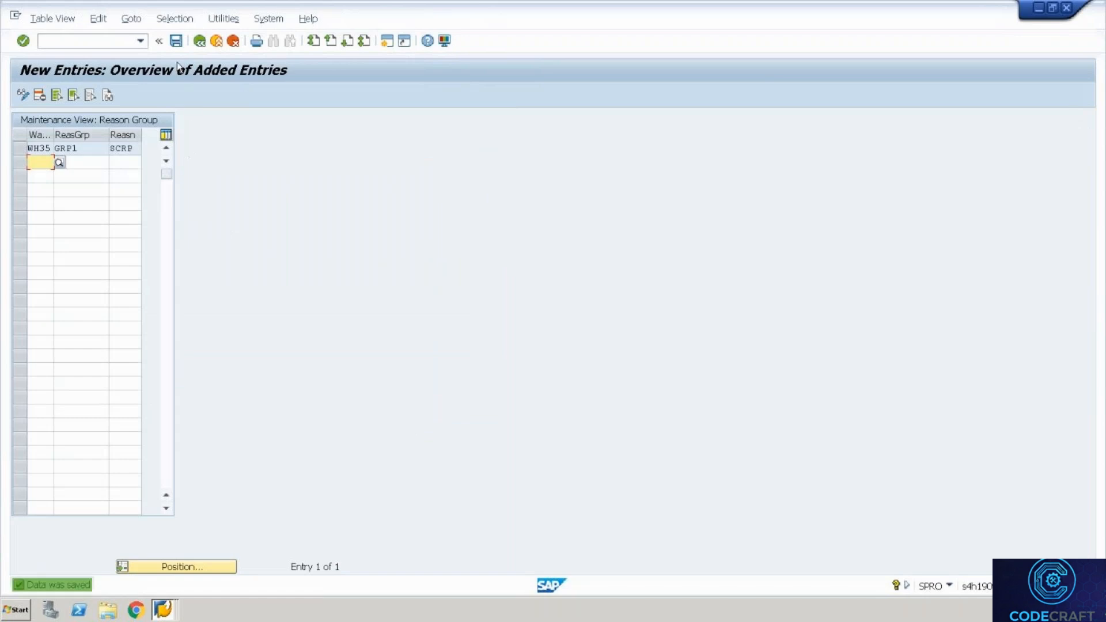
left_click(201, 42)
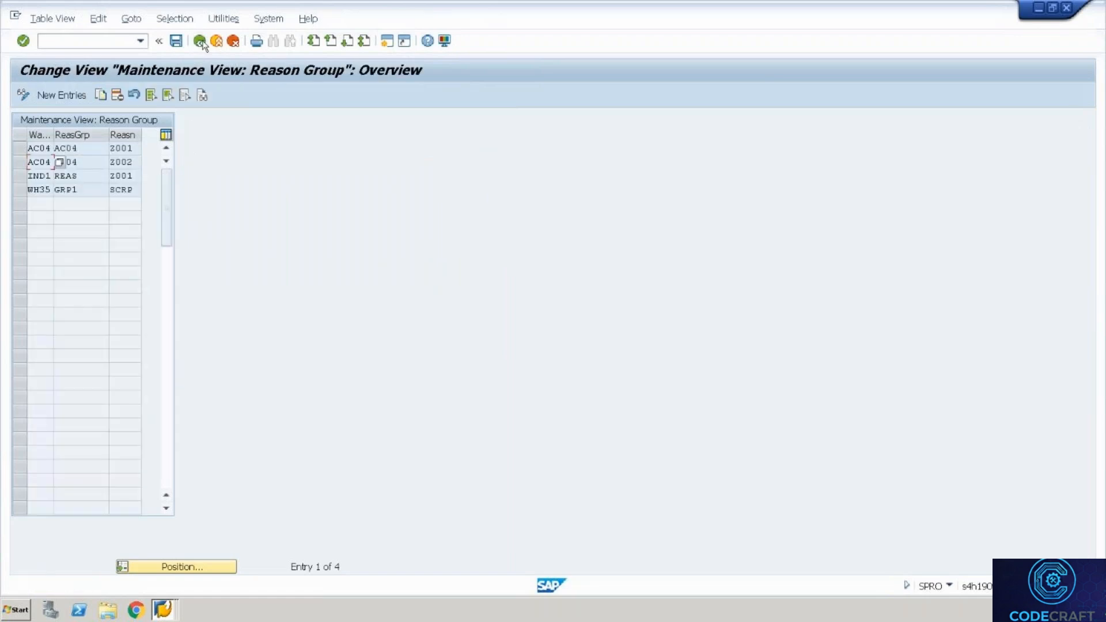
left_click(201, 42)
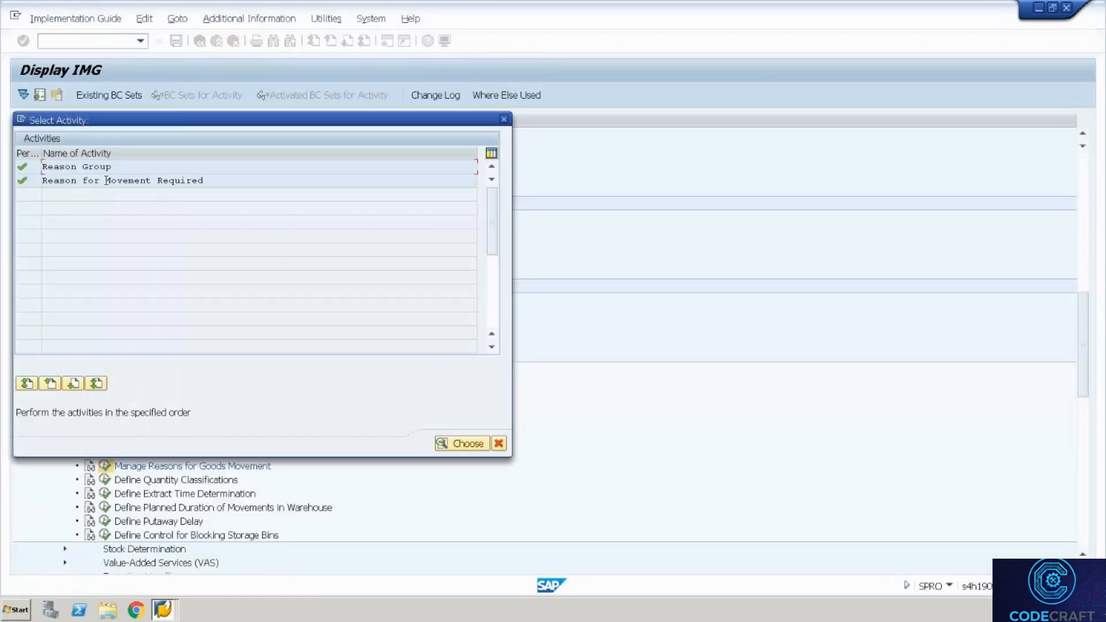
Copy the IND1 scrapping entry in the Reason for Movement Required activity and set its warehouse to WH35
double_click(141, 180)
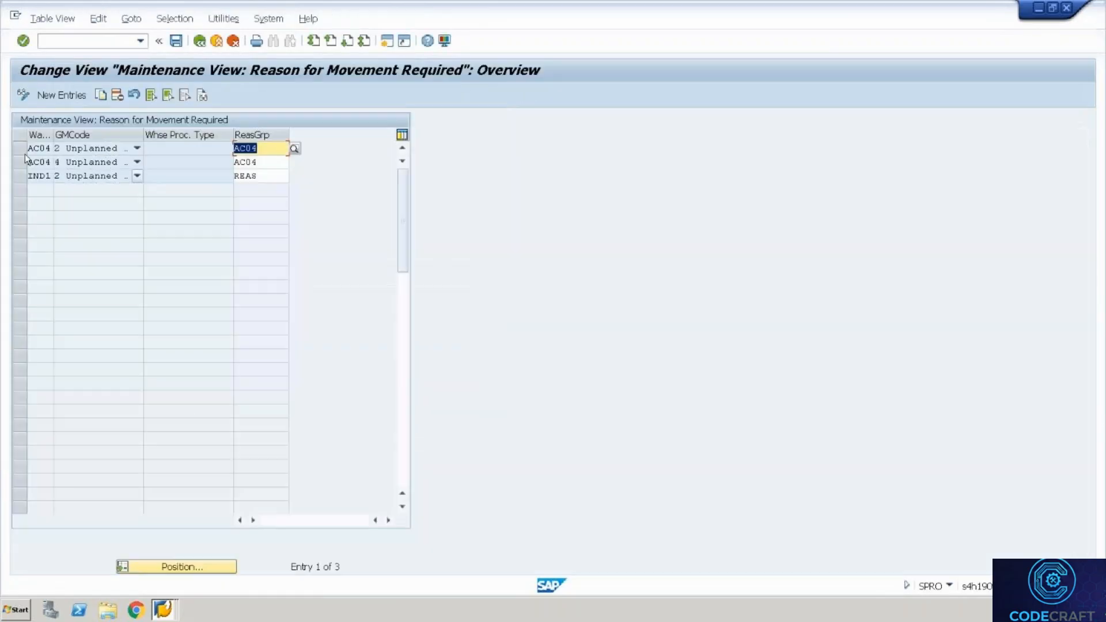
left_click(17, 177)
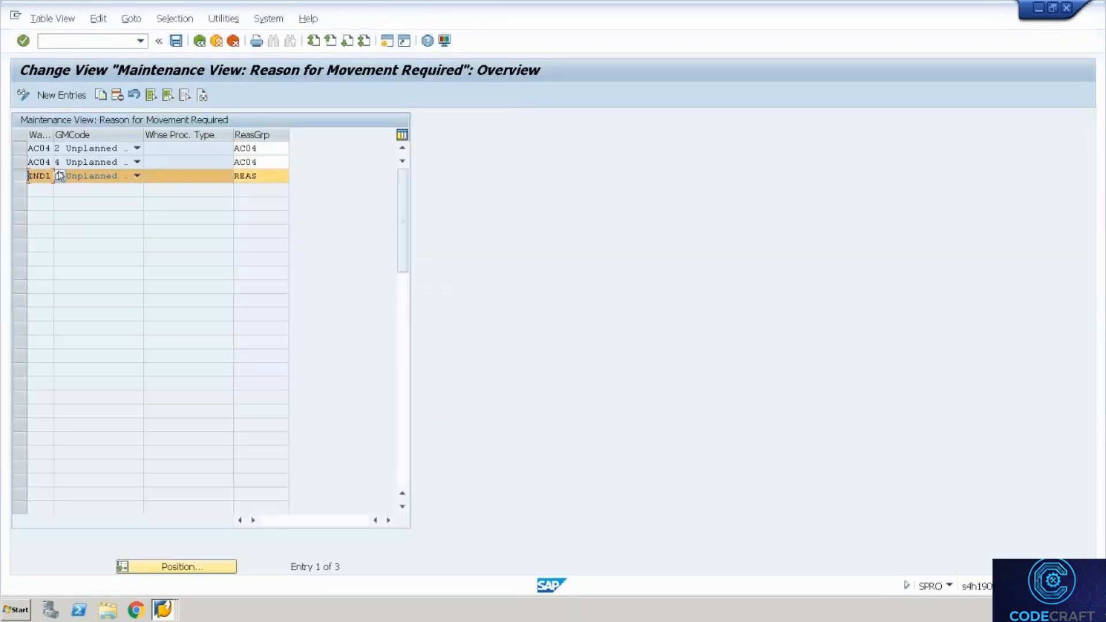
left_click(99, 95)
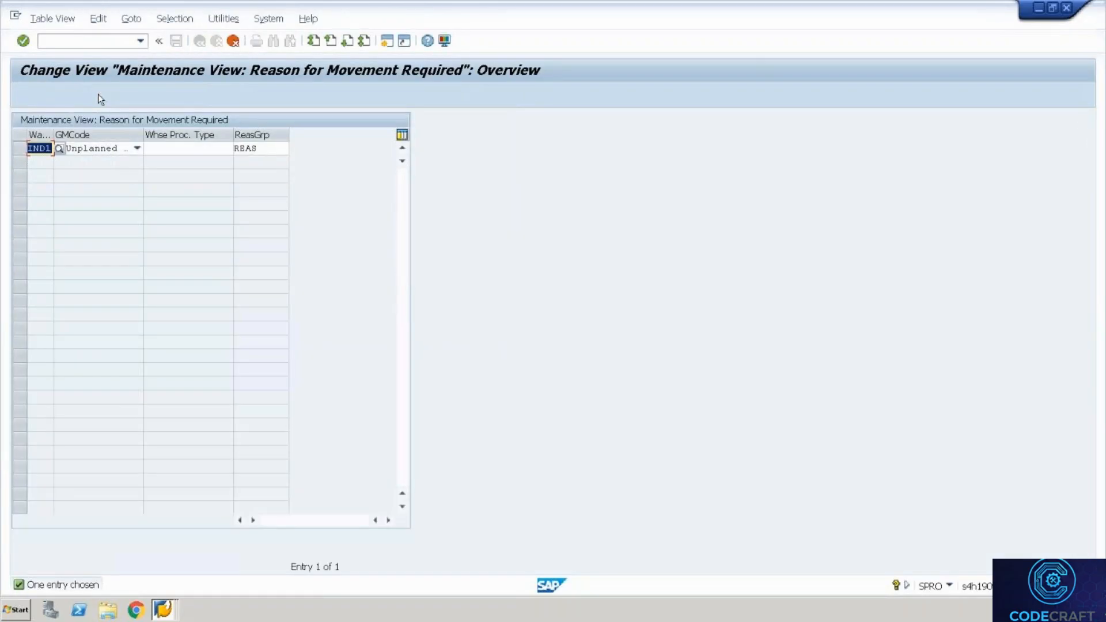
type("Wh35")
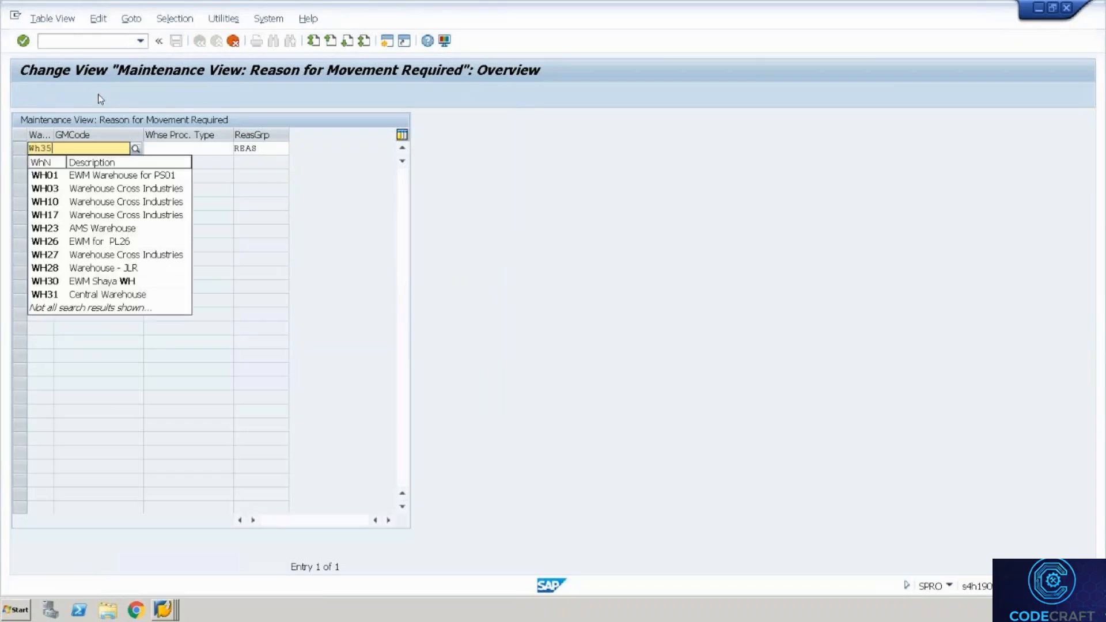
key("Tab")
key("Tab")
key("Tab")
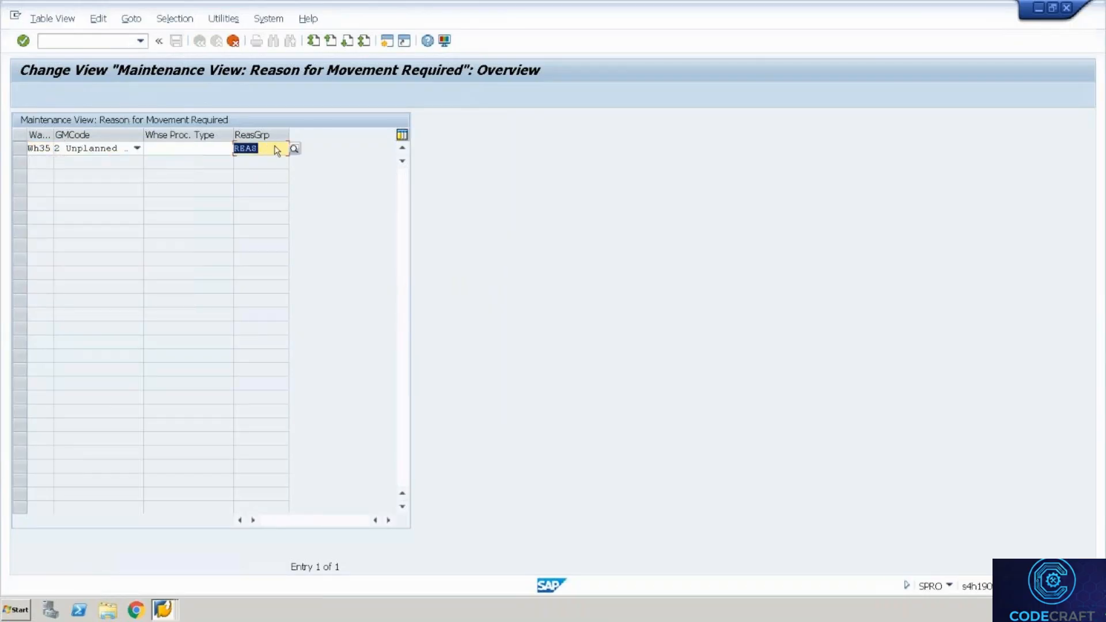
Set the copied entry's reason group to GRP1 and save it to the proposed customizing request
left_click(295, 149)
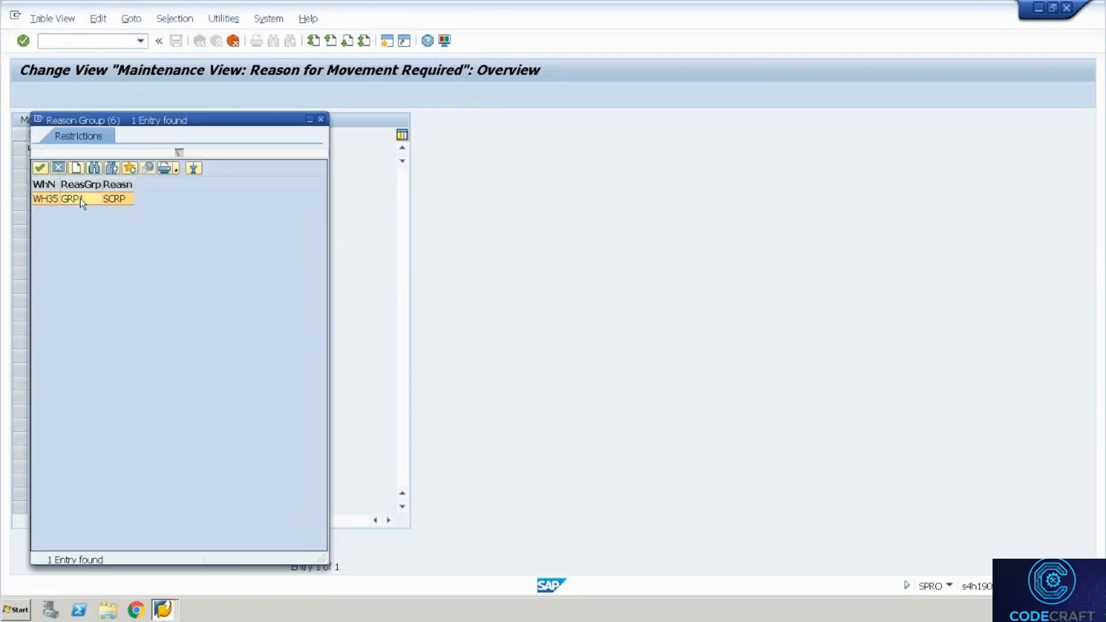
double_click(81, 198)
key("Return")
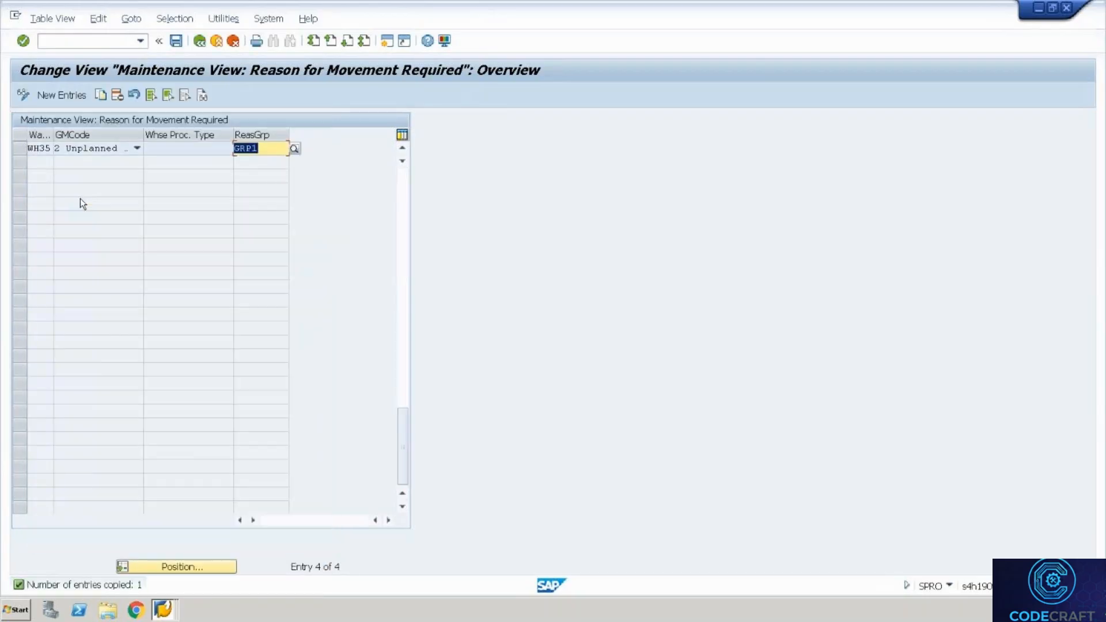
key("ctrl+s")
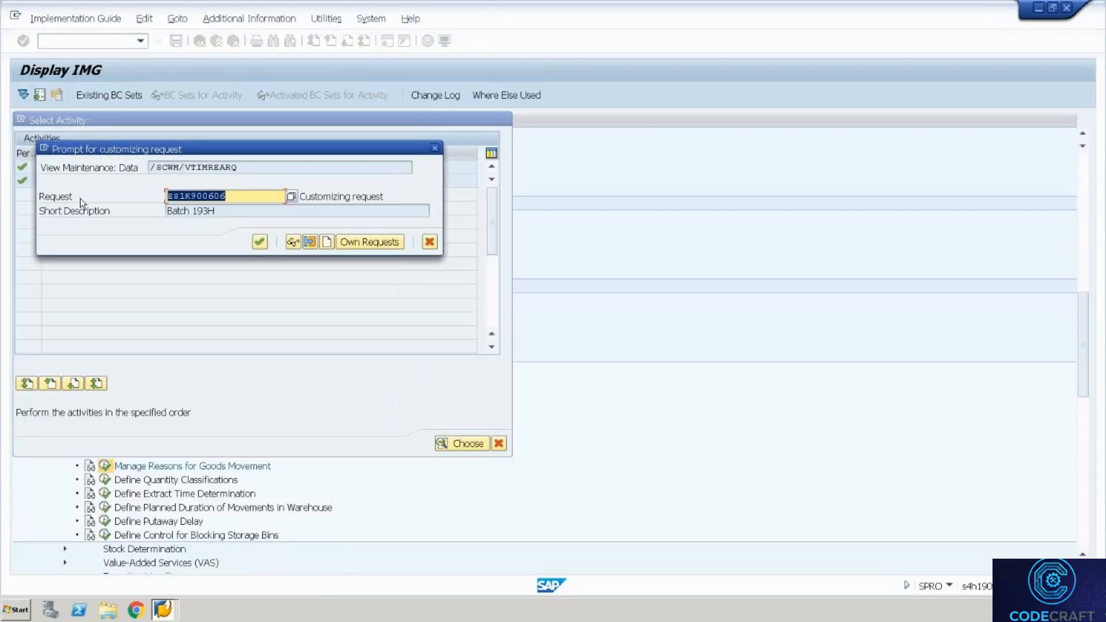
key("Return")
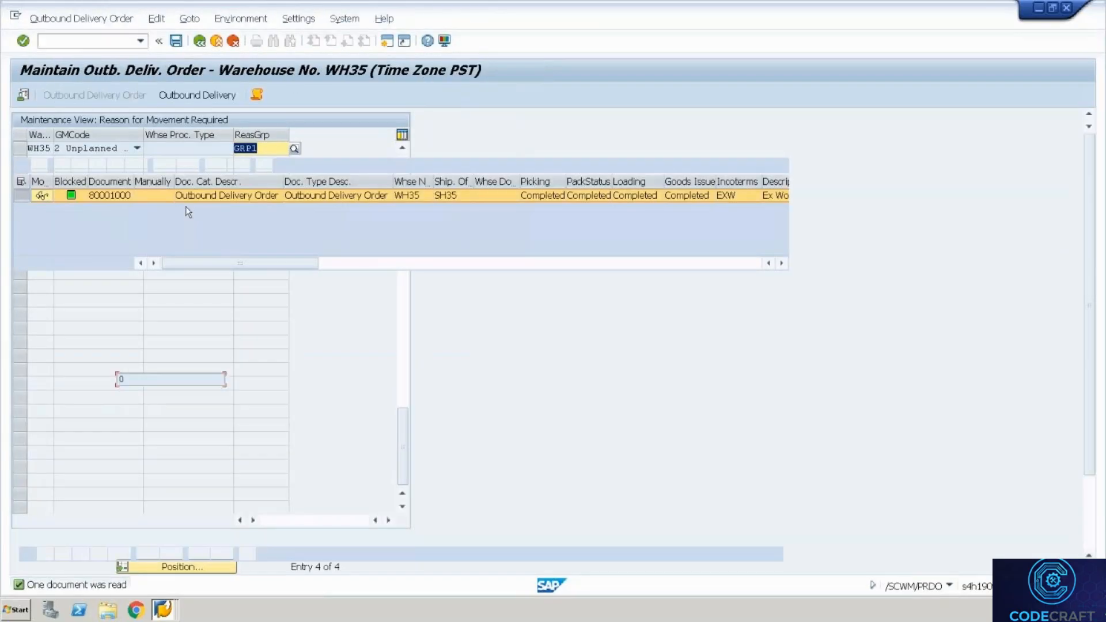
Switch to the Post Unplanned GI session and dismiss its log of messages
key("alt+Tab")
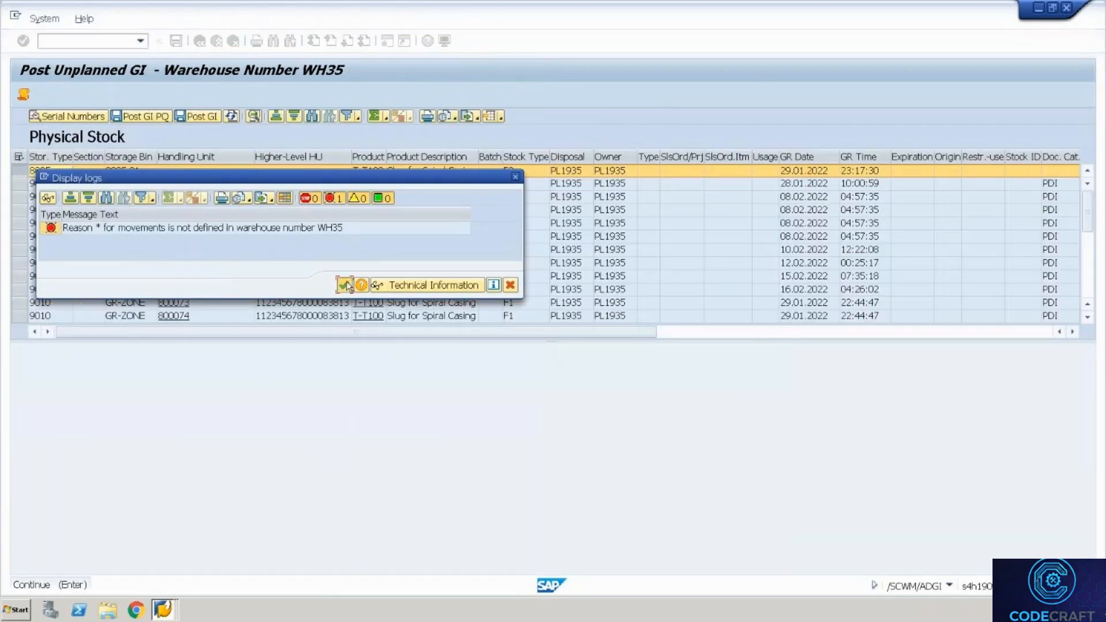
left_click(345, 285)
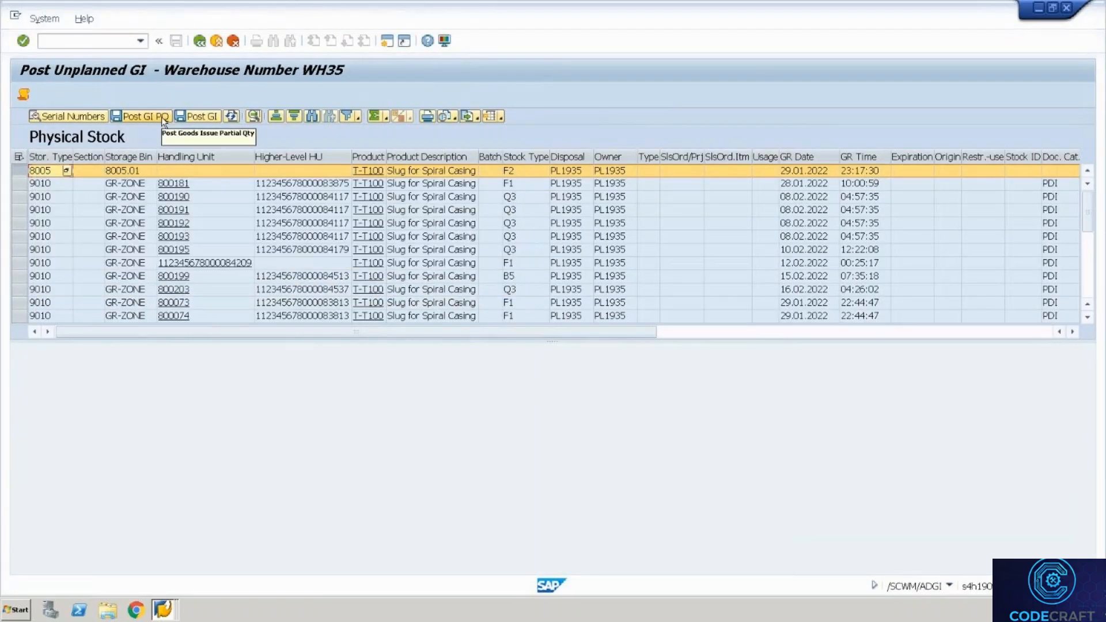
left_click(163, 117)
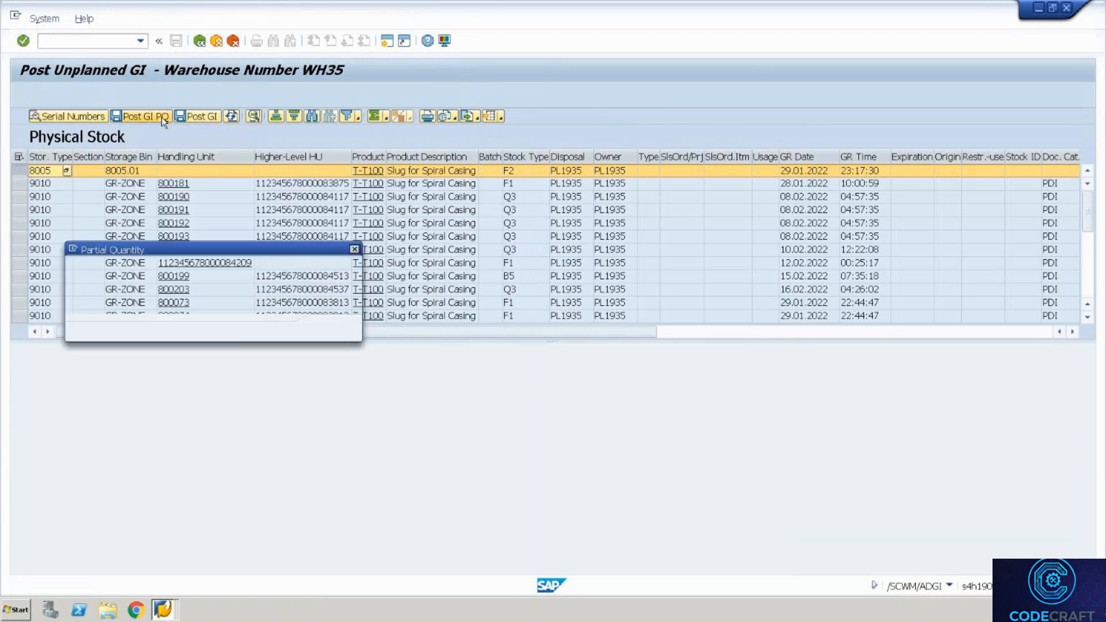
type("10")
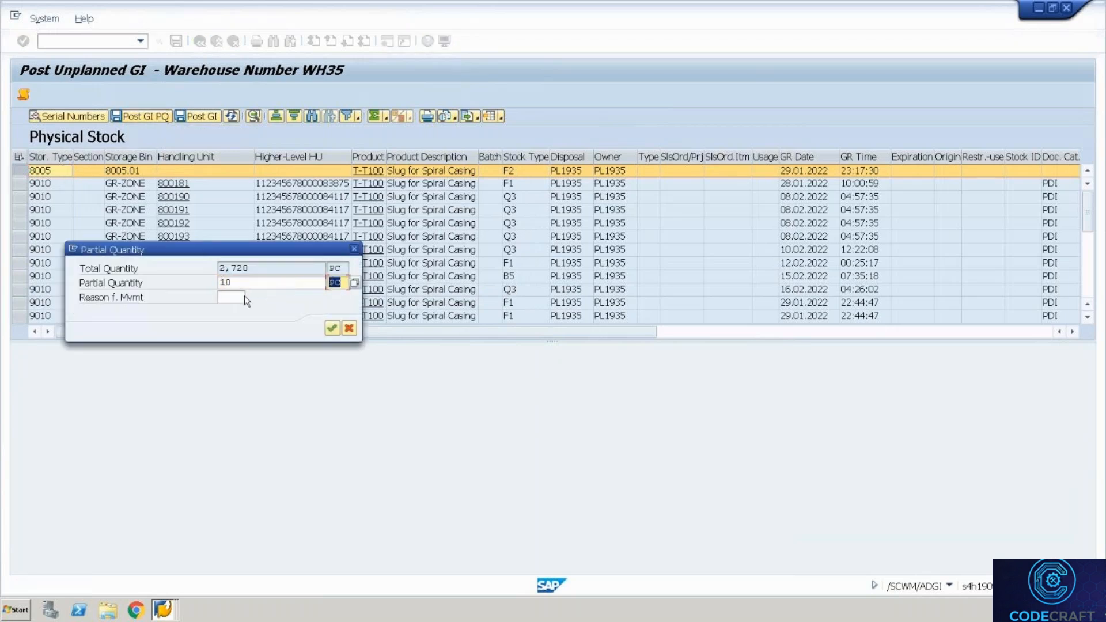
left_click(250, 297)
left_click(252, 299)
left_click(349, 328)
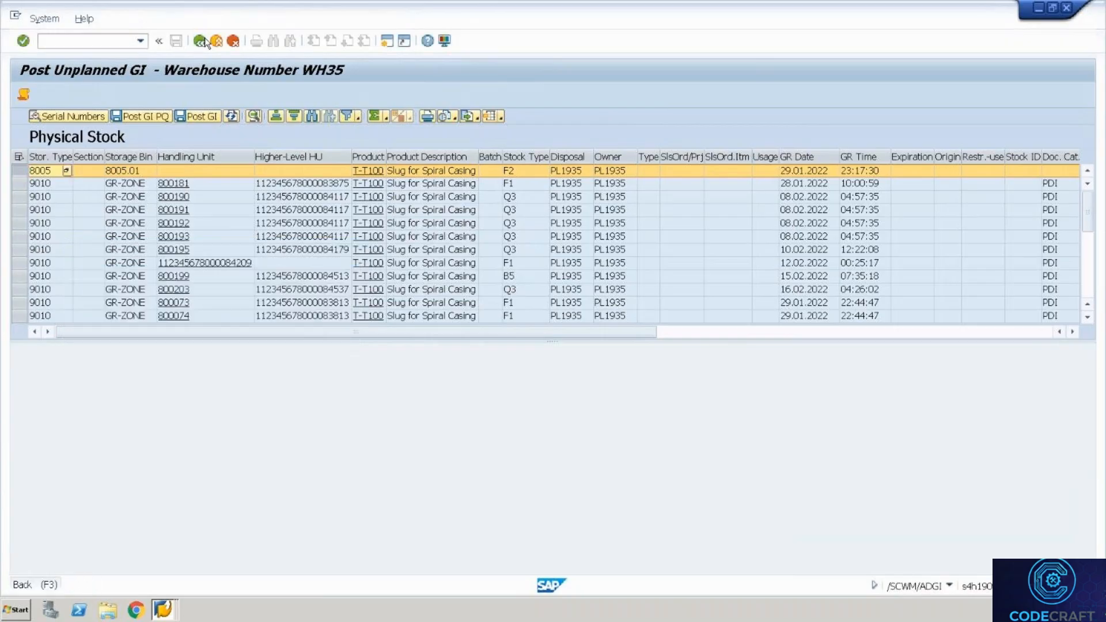
Rerun the T-T100 selection with movement reason SCRP and post the full goods issue for the stock in bin 8005.01
left_click(202, 42)
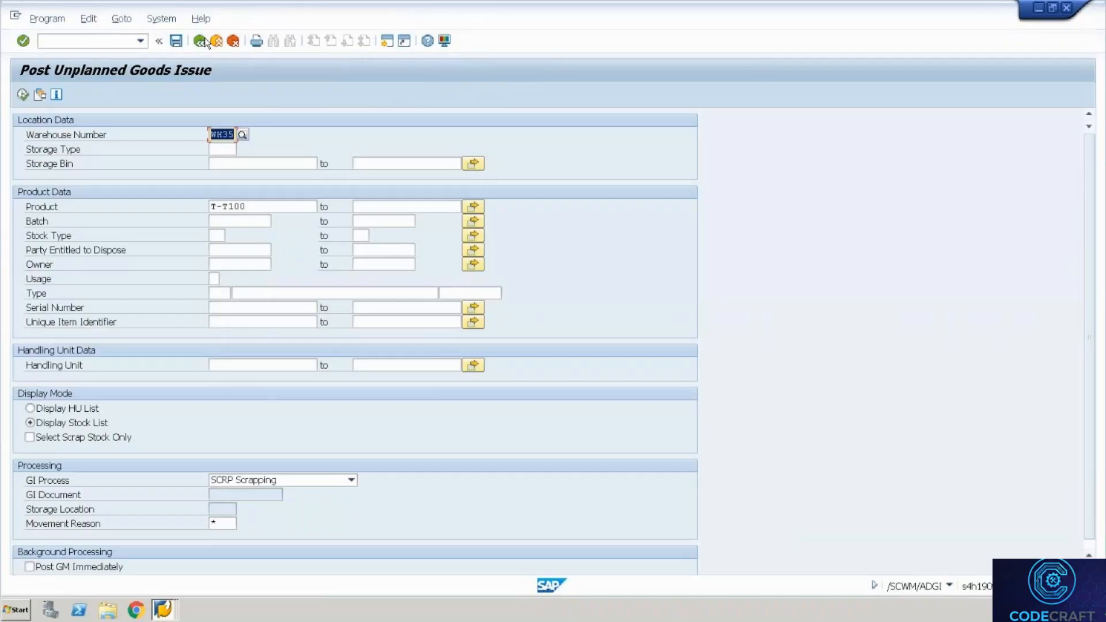
left_click(29, 101)
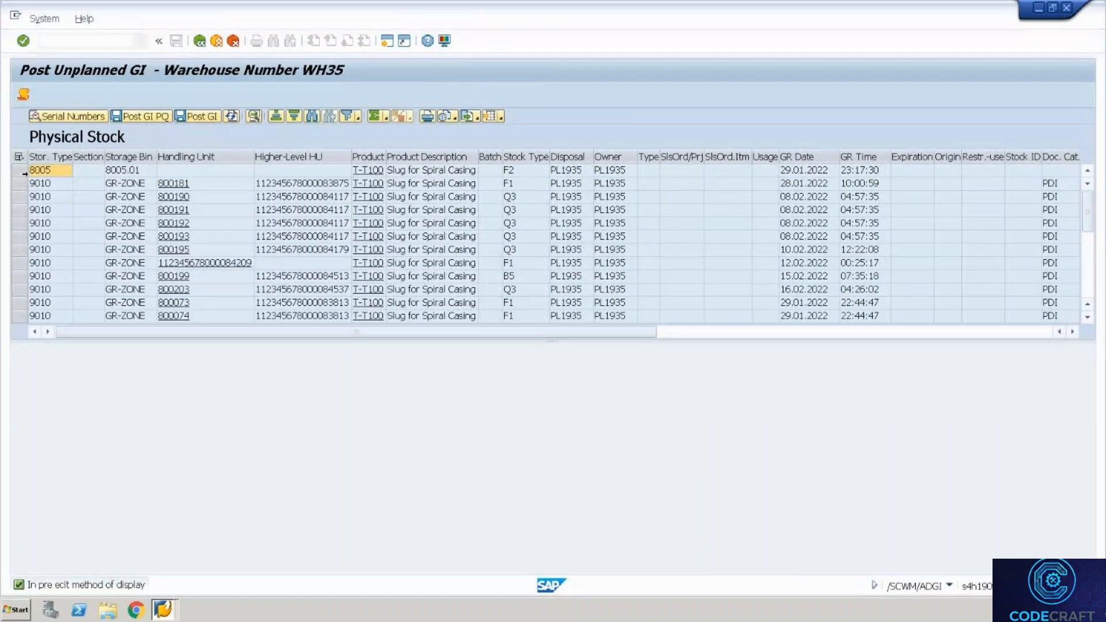
left_click(20, 170)
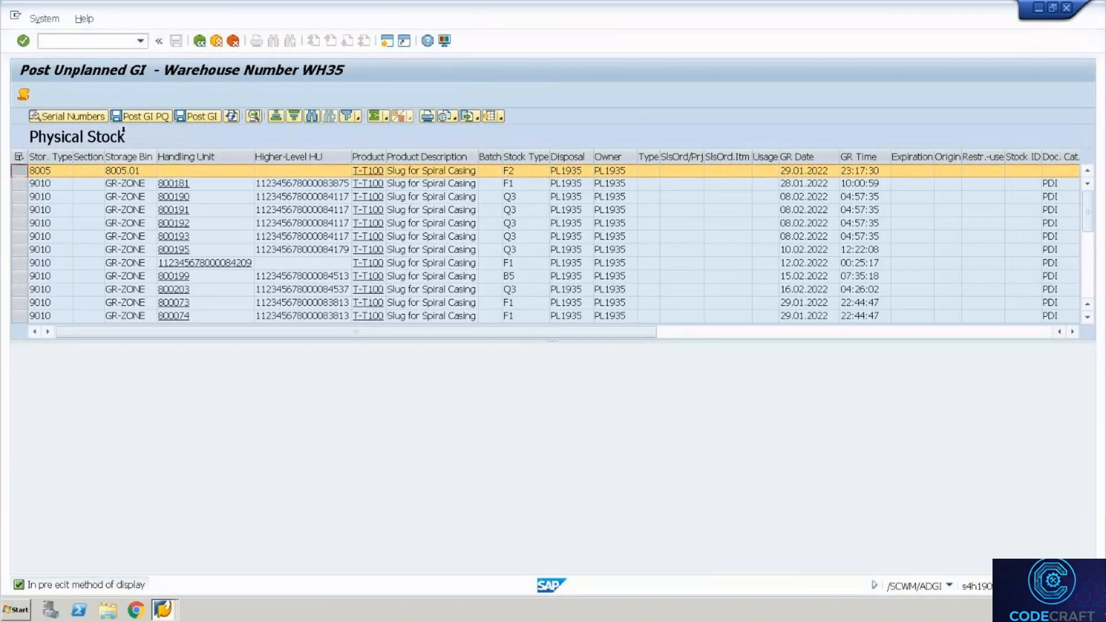
left_click(210, 118)
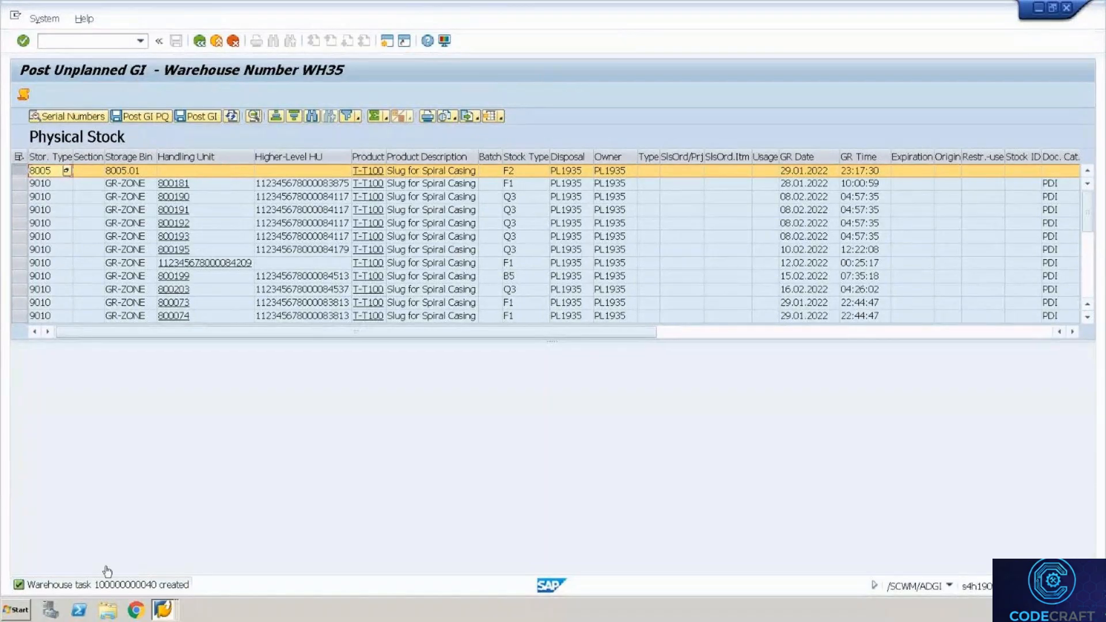
Try to post a partial goods issue of 10 PC for the T-T100 stock in bin 8005.01
left_click(161, 120)
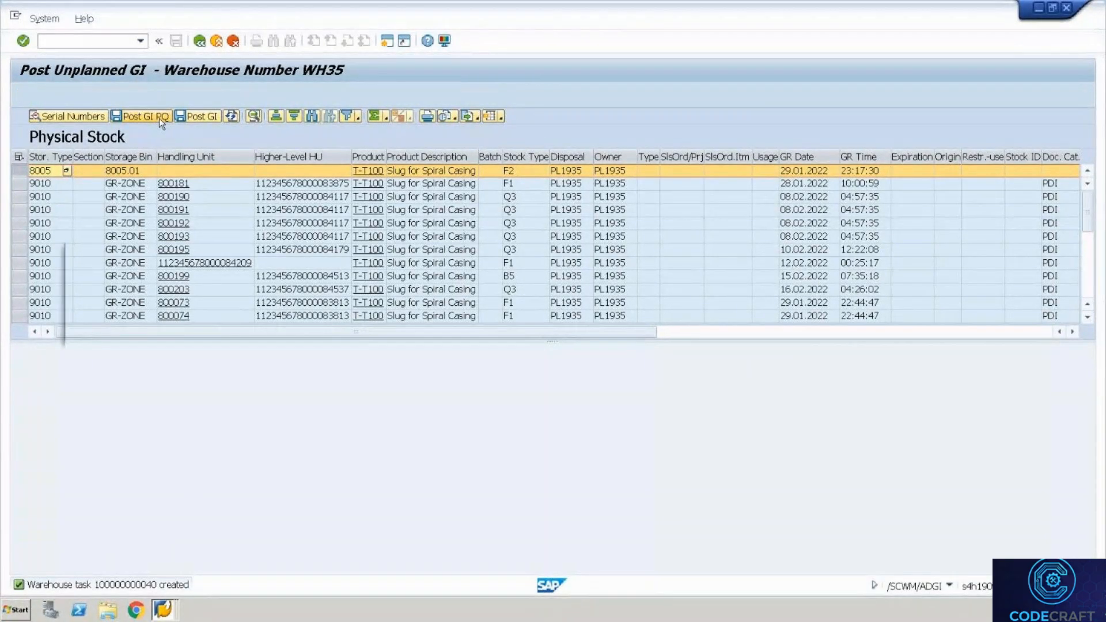
type("10")
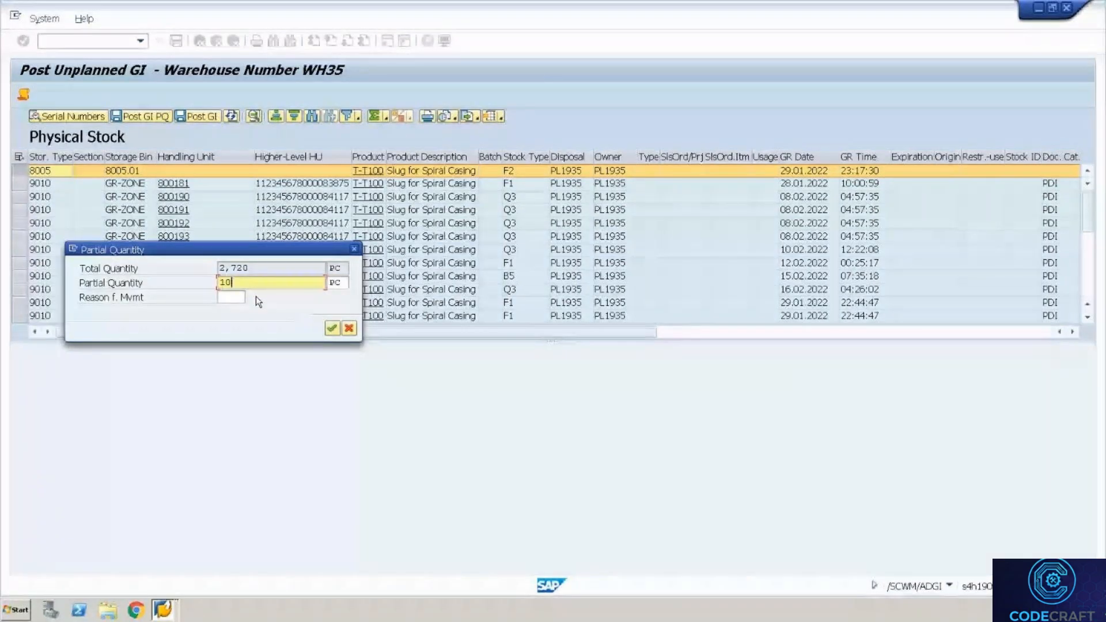
key("Tab")
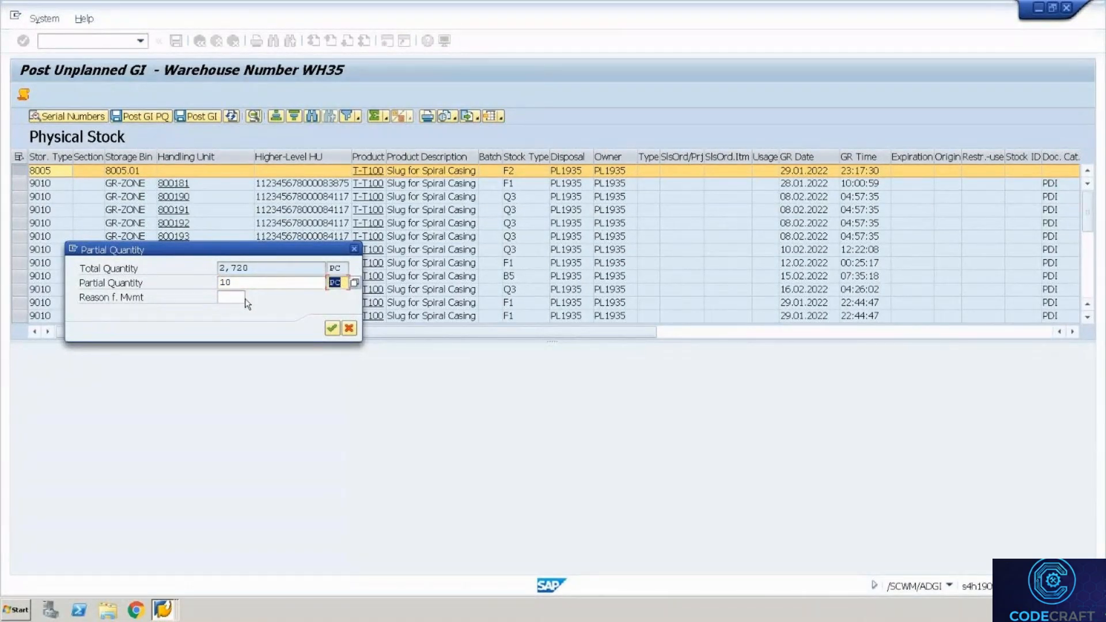
left_click(239, 297)
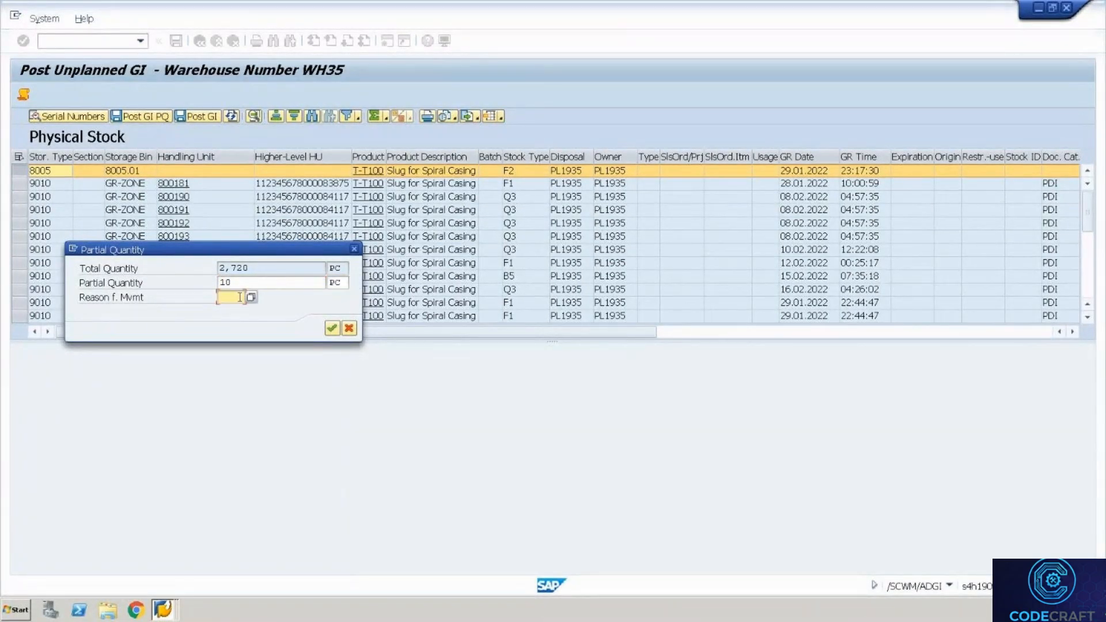
left_click(332, 328)
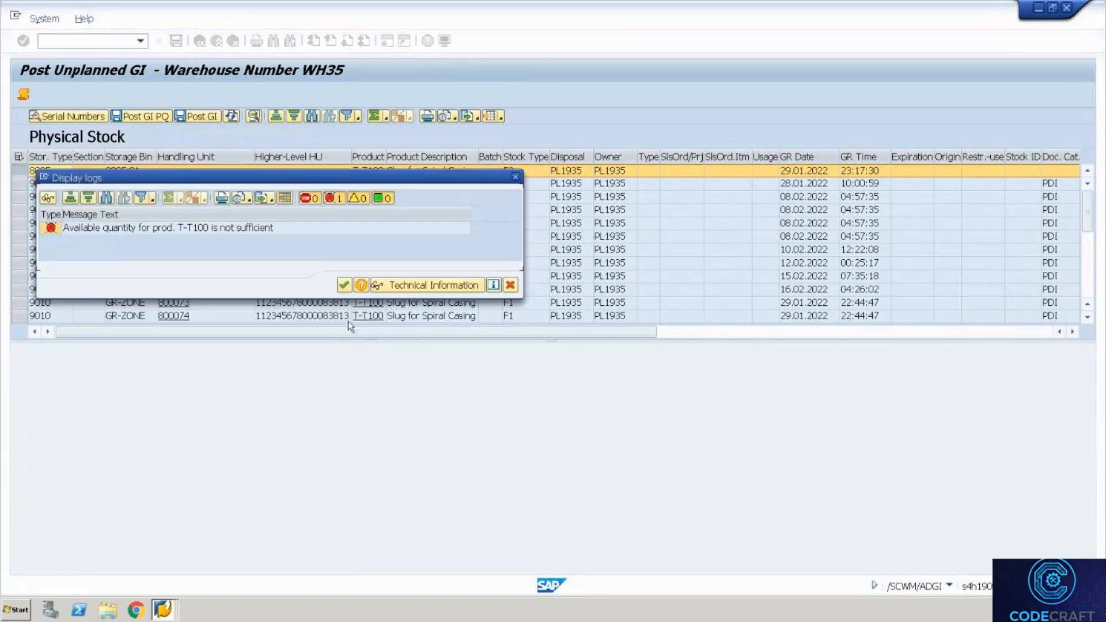
left_click(344, 284)
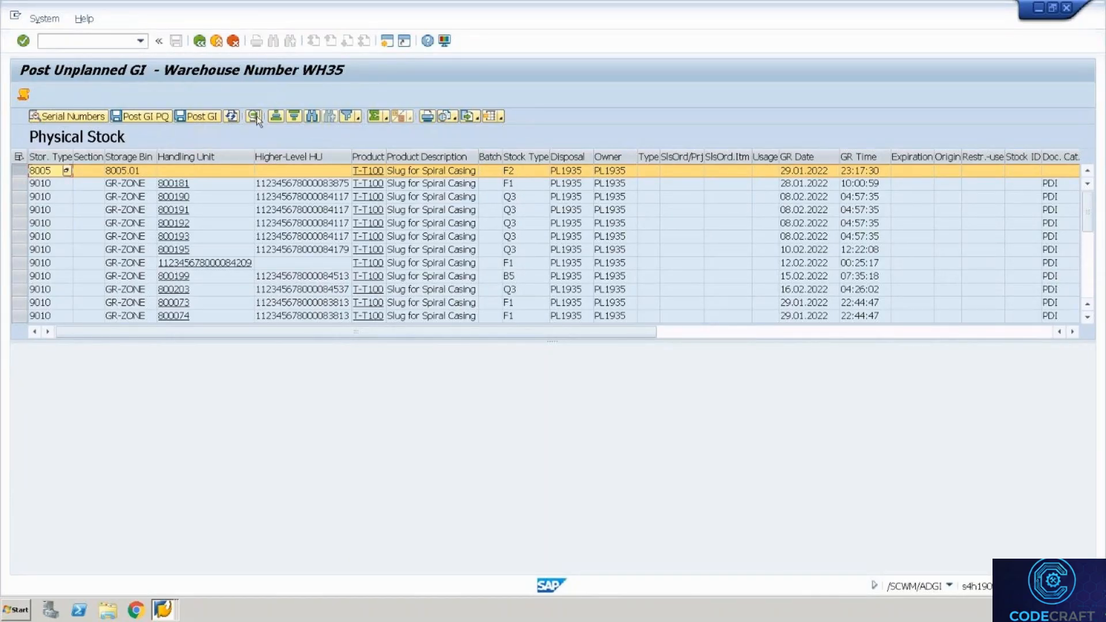
Refresh the T-T100 stock list, and rerun the selection for product T-F100
left_click(236, 117)
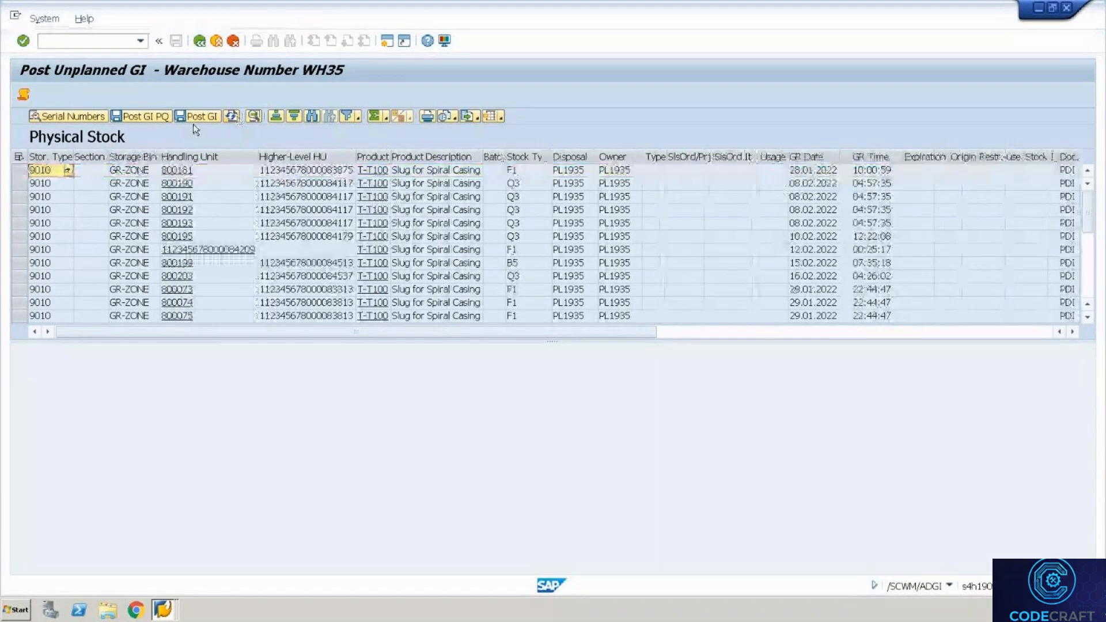
left_click(1091, 290)
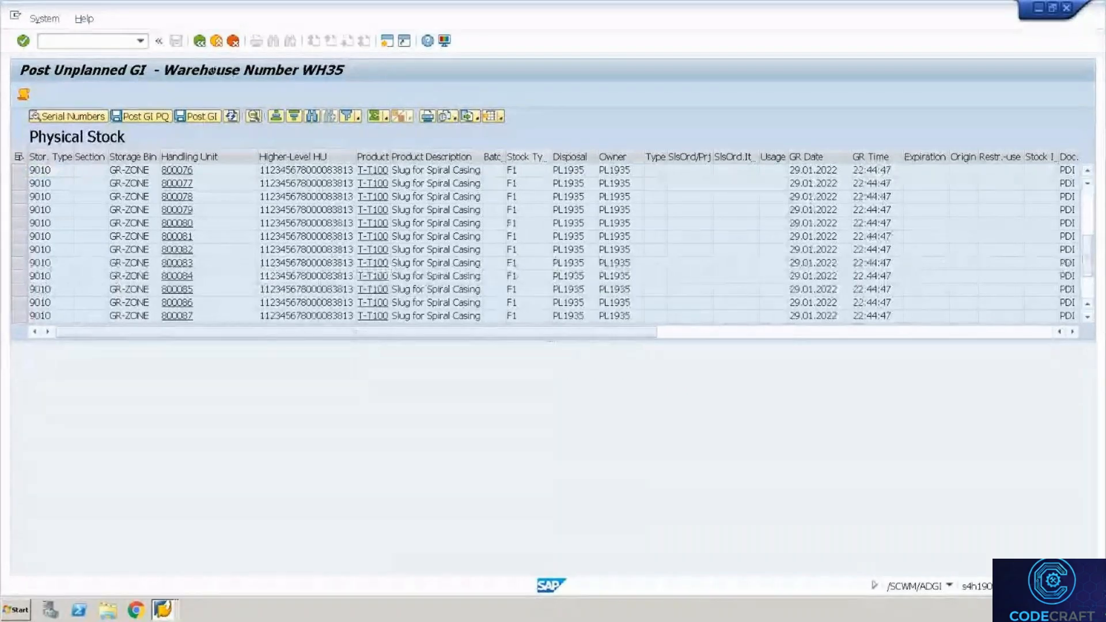
left_click(199, 41)
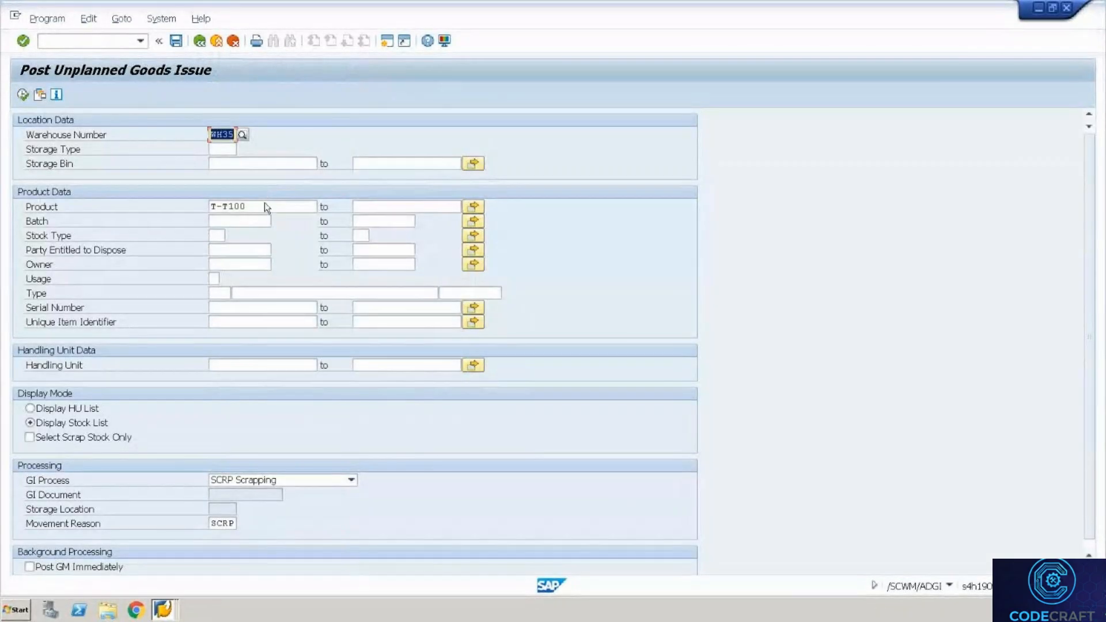
left_click(266, 206)
key("BackSpace")
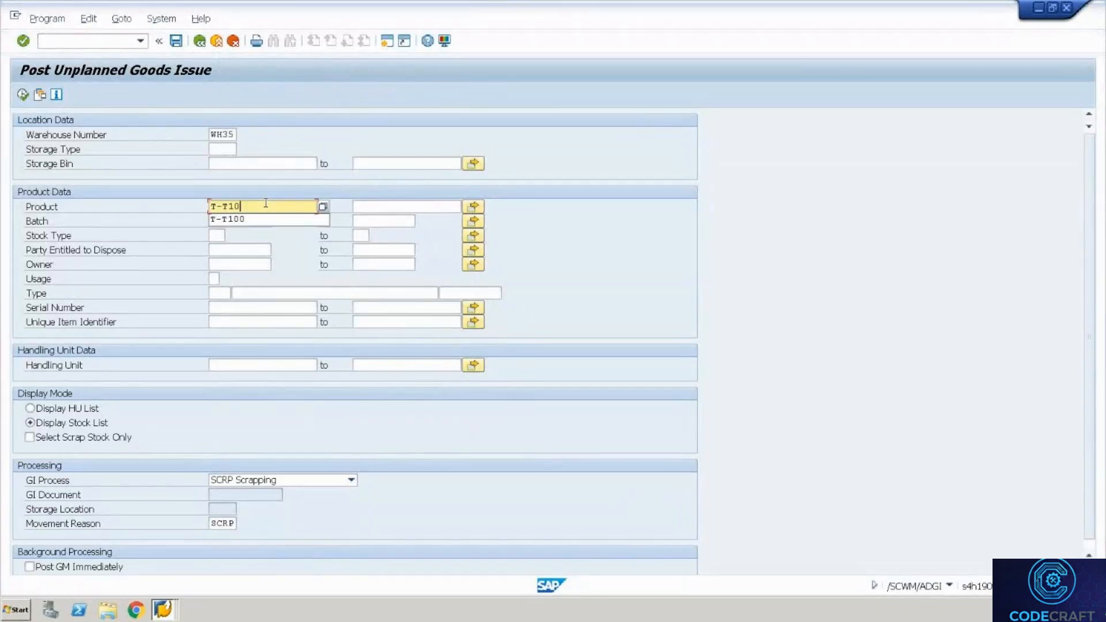
key("BackSpace")
key("BackSpace")
key("BackSpace")
type("F100")
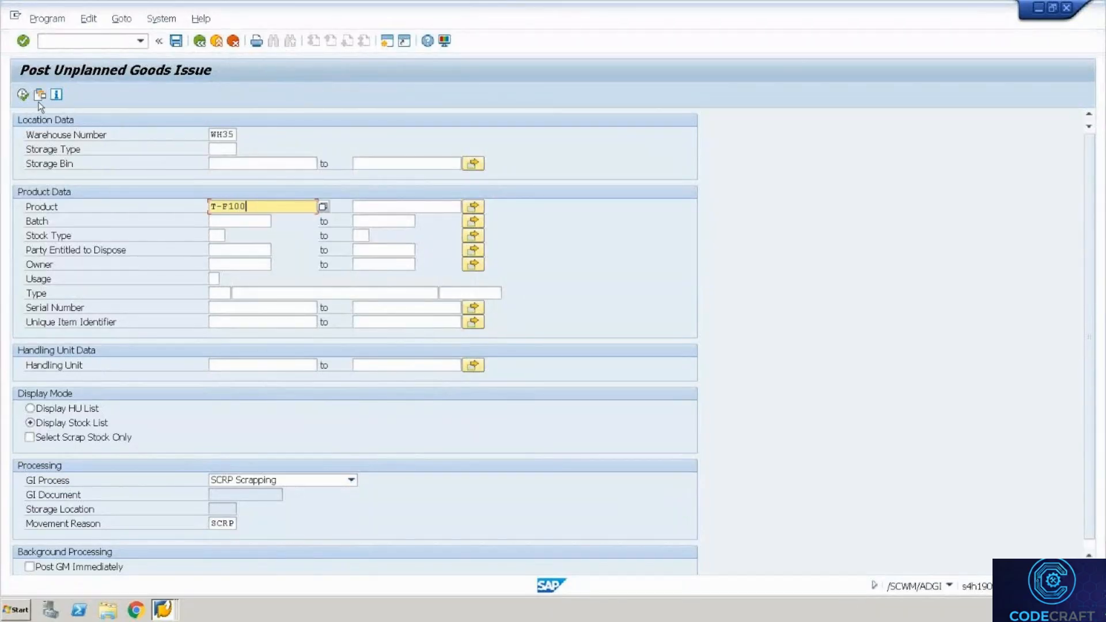
left_click(23, 95)
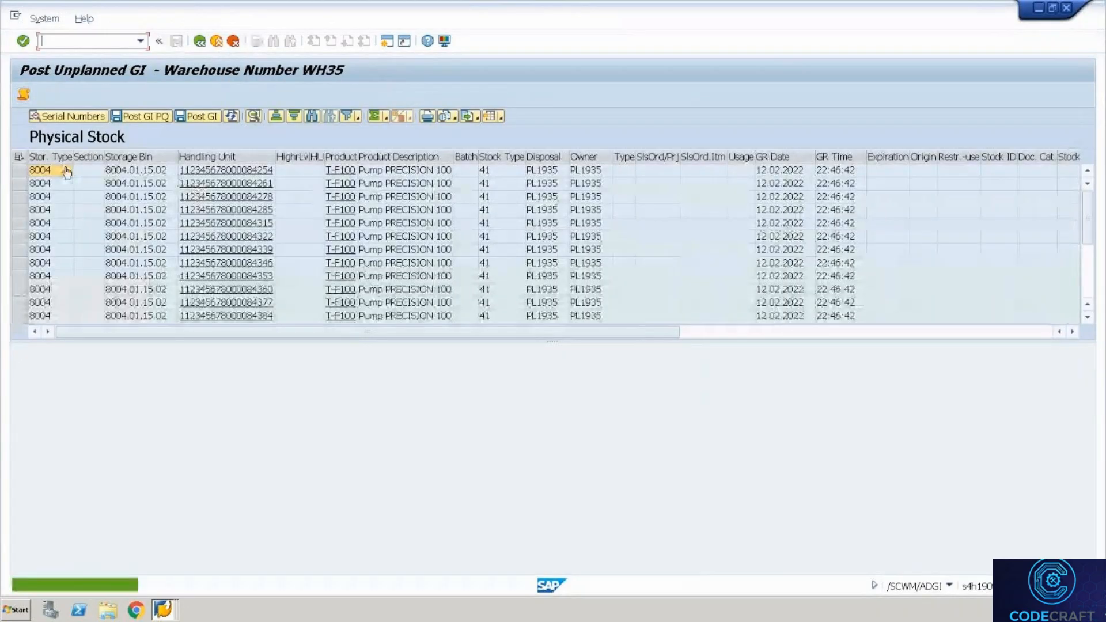
Post the full goods issue for the first T-F100 handling unit in bin 8004.01.15.02
left_click(23, 172)
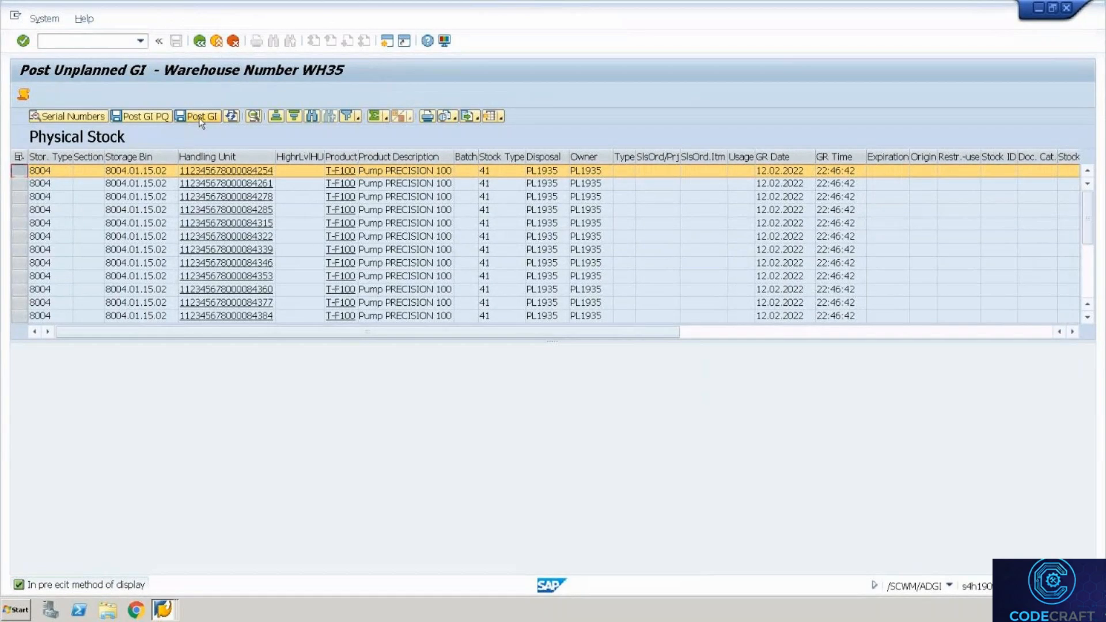
left_click(198, 118)
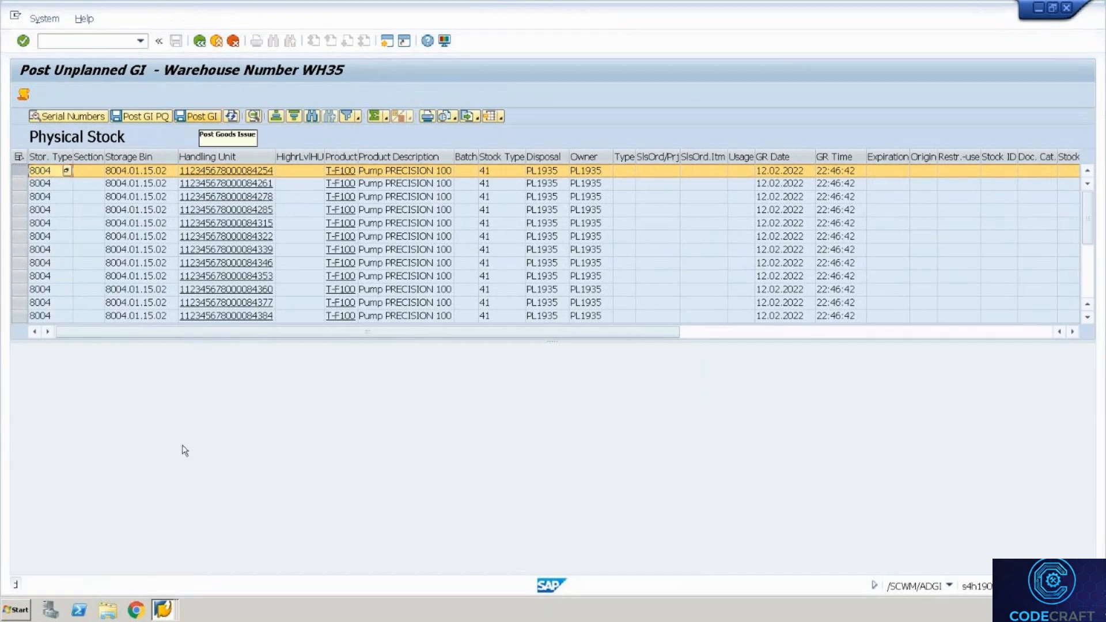
Try to post partial goods issues of 1 PC and 4 PC for the first T-F100 handling unit
left_click(143, 116)
type("1")
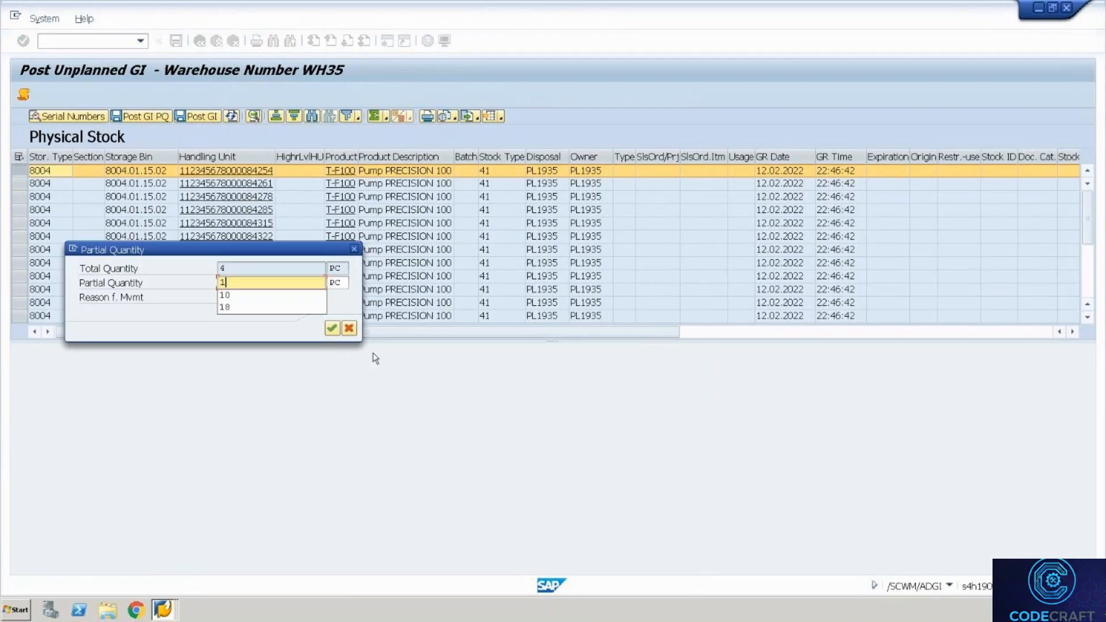
left_click(333, 332)
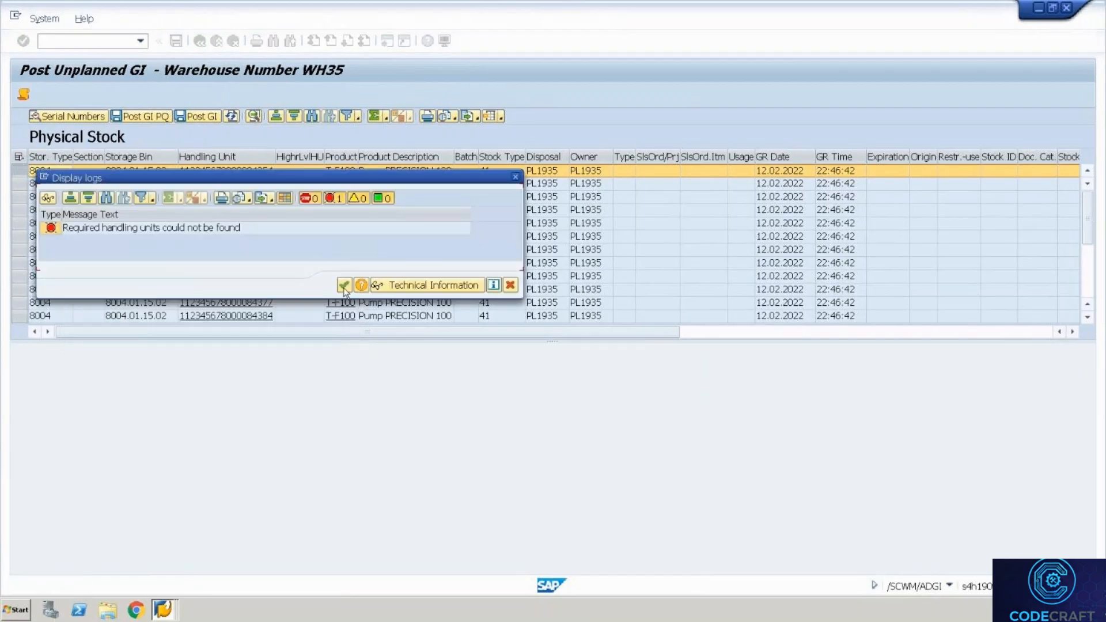
left_click(344, 285)
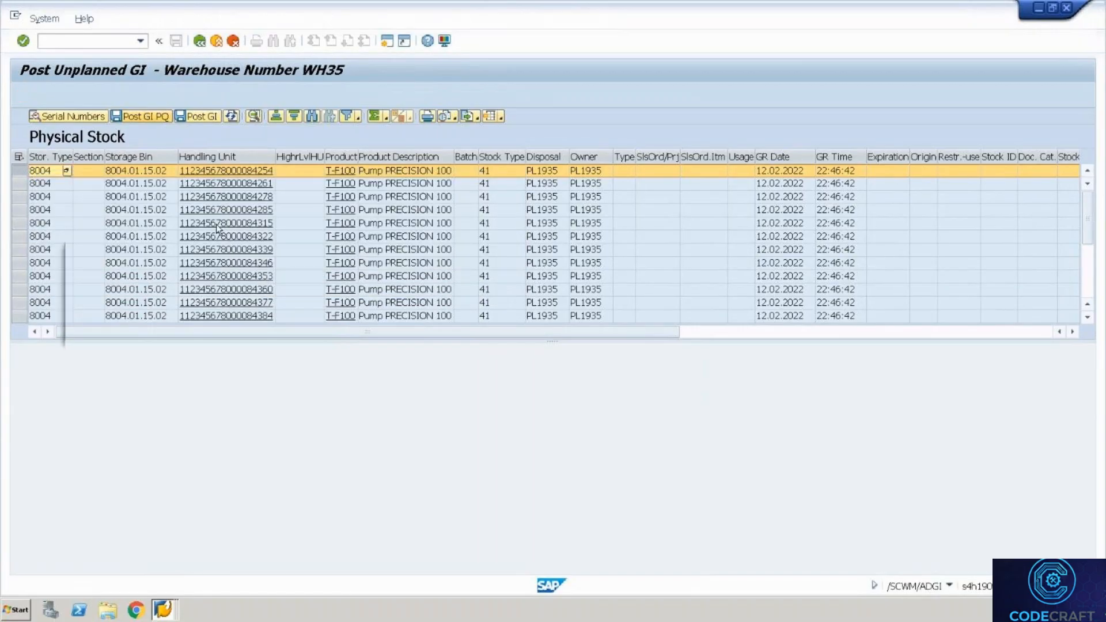
type("4")
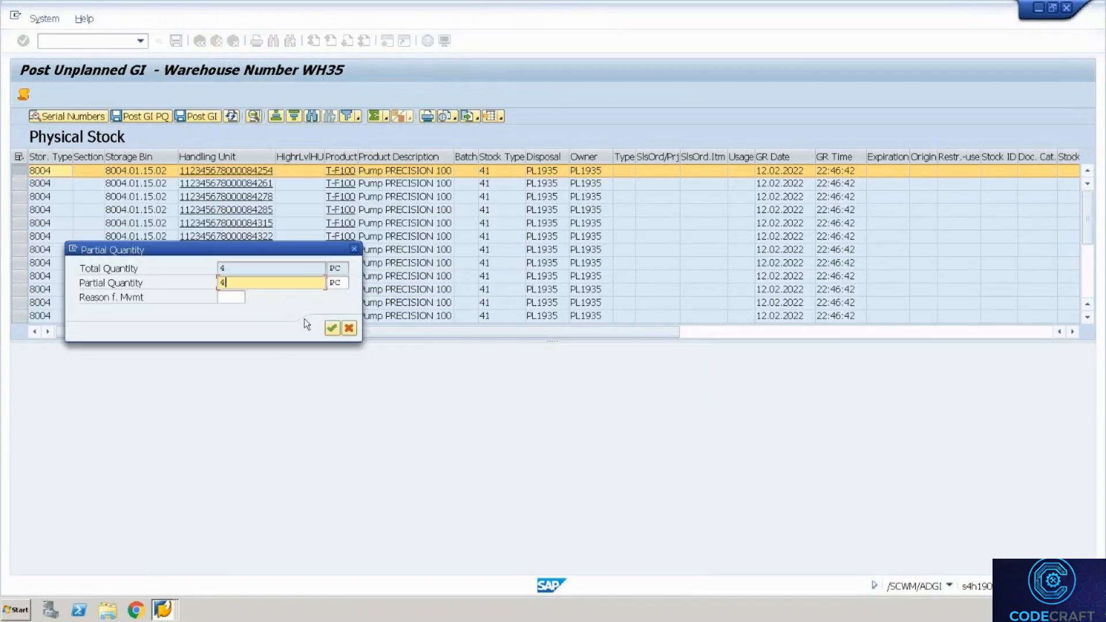
left_click(333, 327)
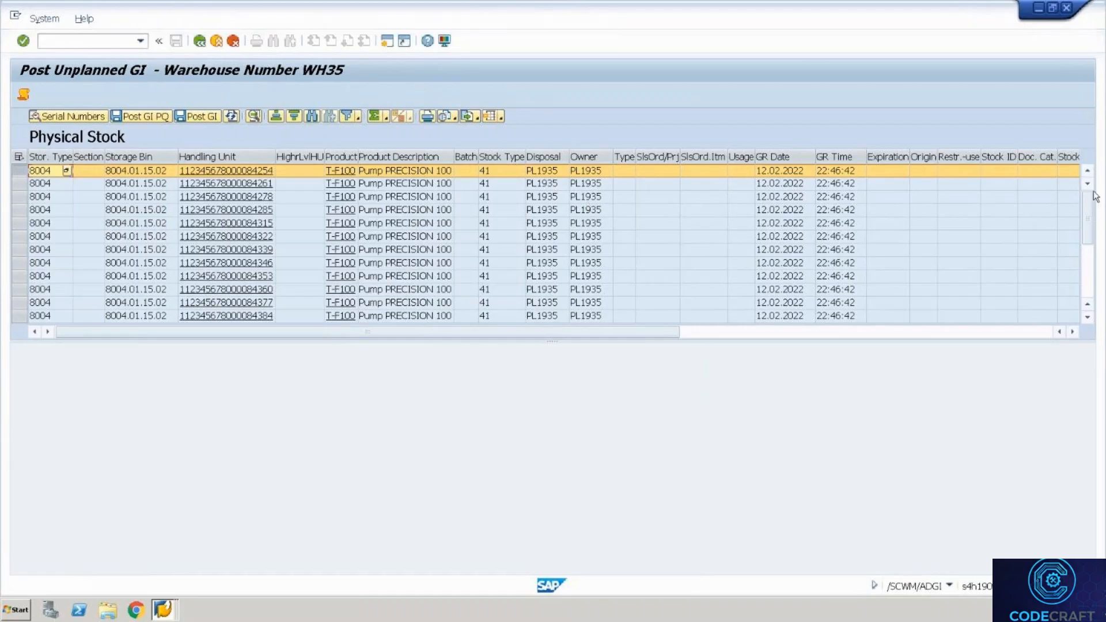
Return to the selection criteria and display the physical stock of product T-T300 in WH35
left_click(1087, 287)
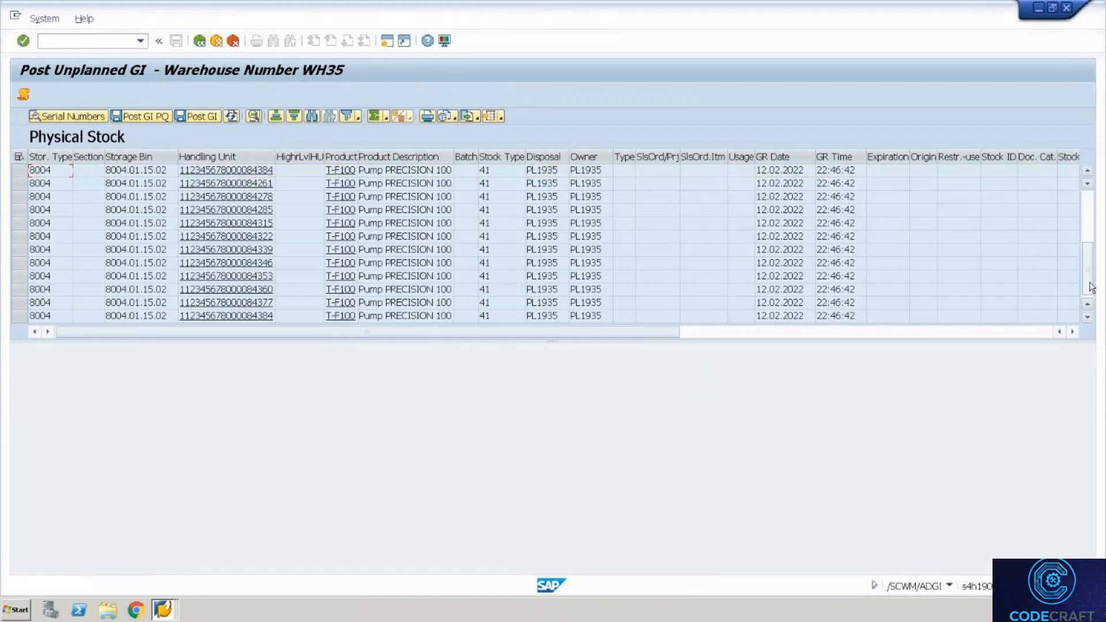
left_click(199, 41)
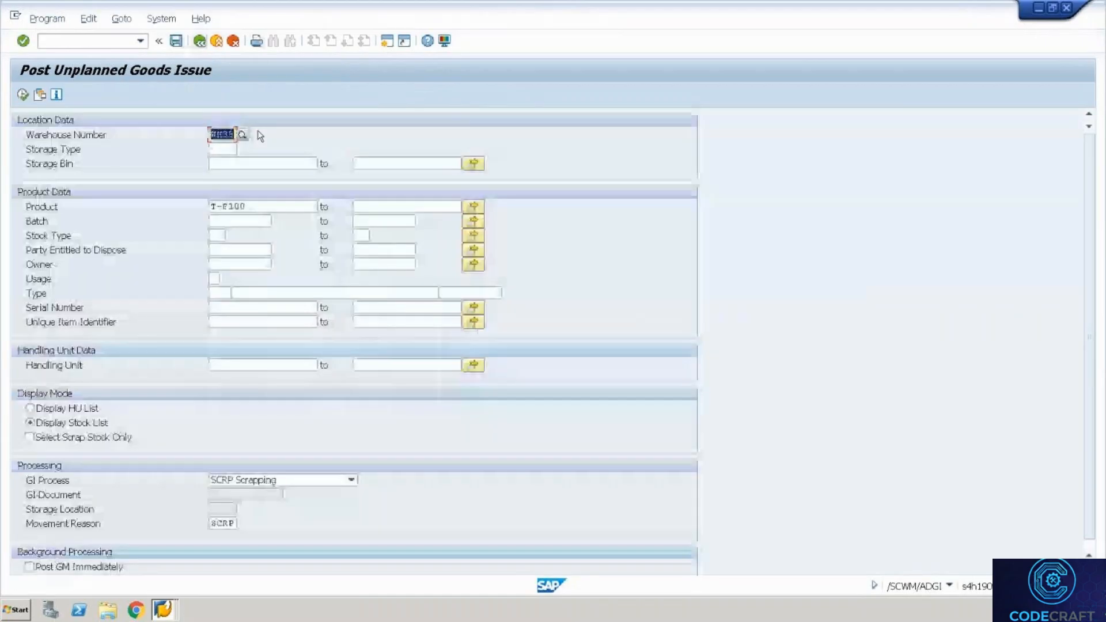
left_click(256, 206)
key("BackSpace")
key("BackSpace")
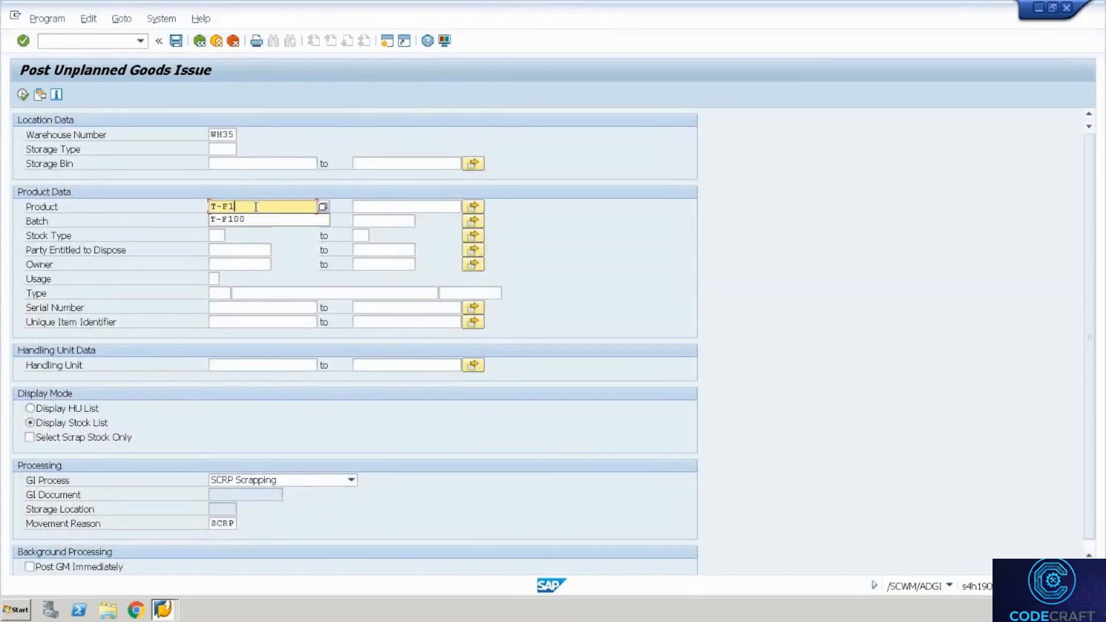
key("BackSpace")
key("BackSpace")
type("t200")
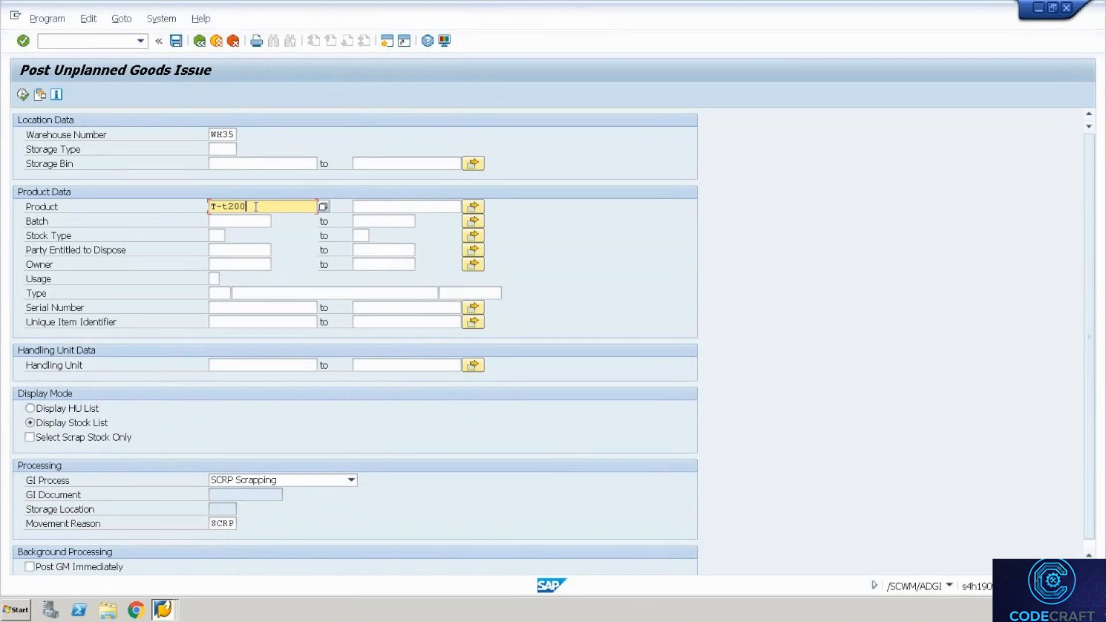
key("BackSpace")
key("BackSpace")
key("BackSpace")
type("300")
left_click(26, 98)
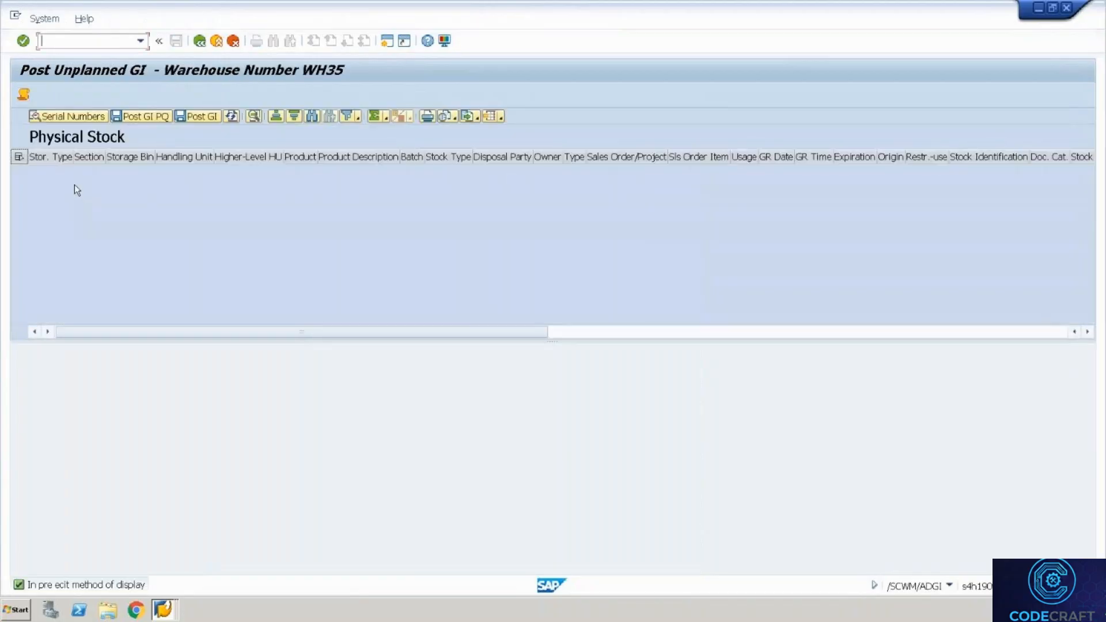
Return to the selection criteria, clear the product filter, and display all physical stock in warehouse WH35
left_click(200, 40)
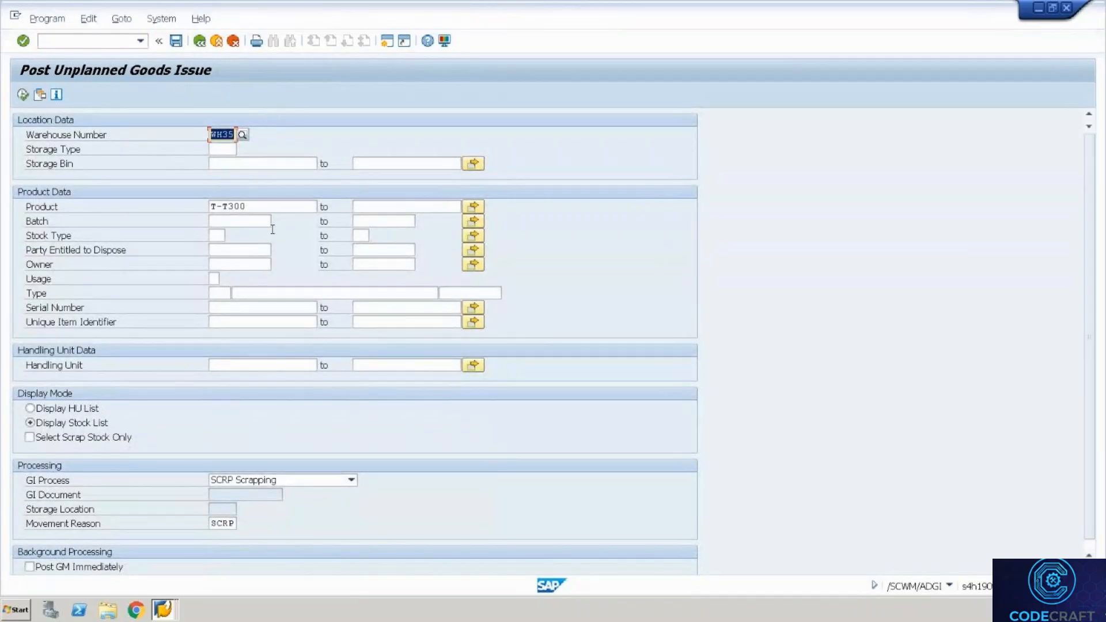
left_click(266, 209)
key("BackSpace")
key("BackSpace")
key("BackSpace")
key("BackSpace")
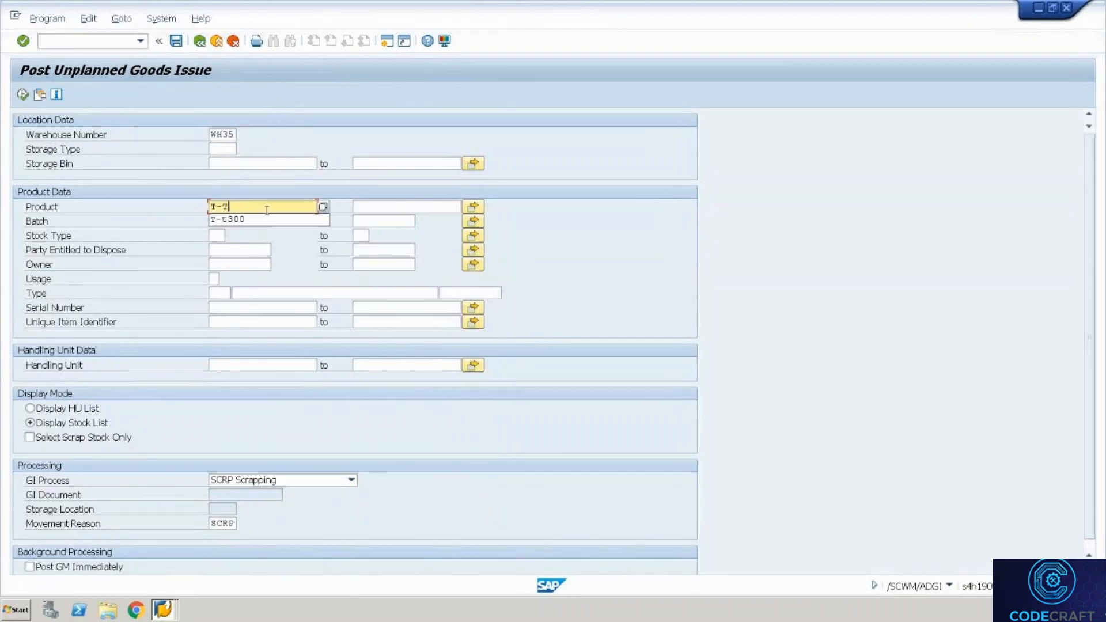
key("BackSpace")
key("BackSpace")
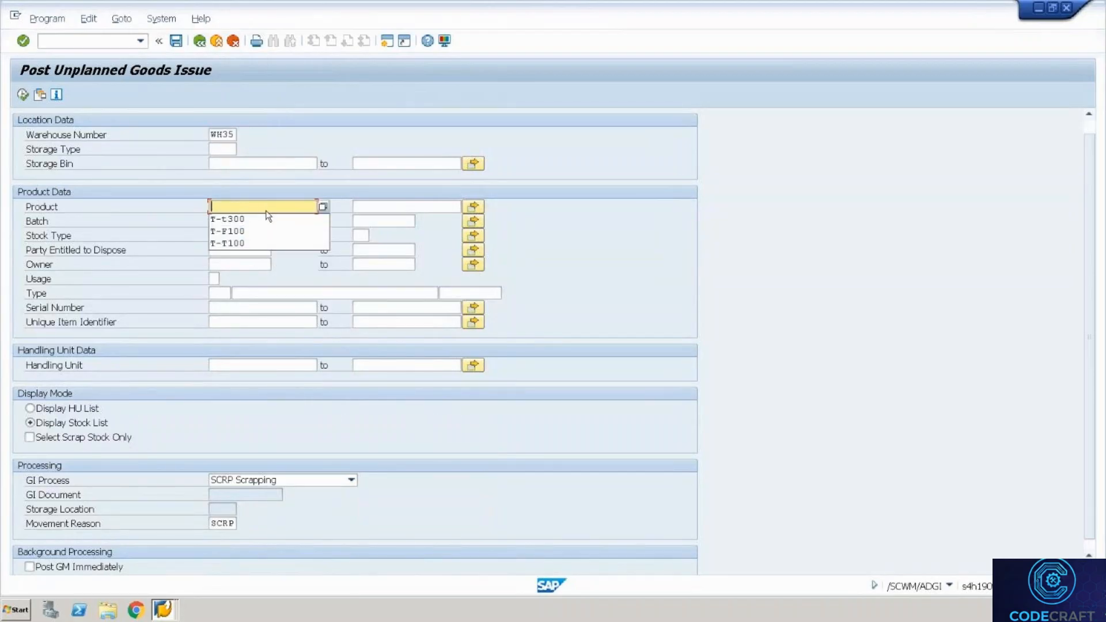
left_click(27, 93)
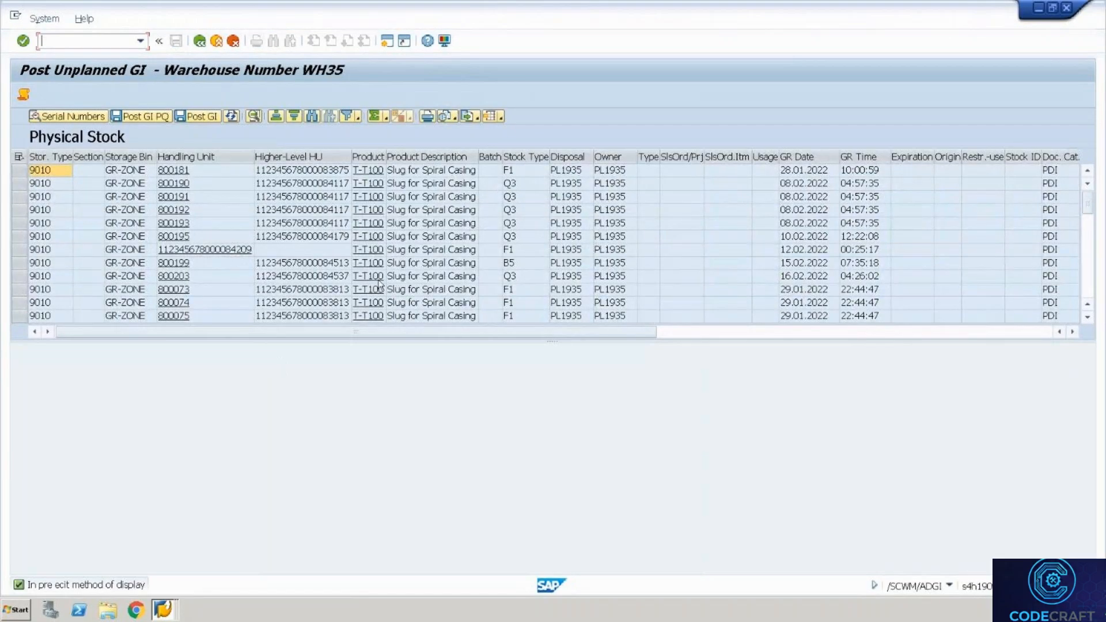
Try to open transaction MB51 in an additional session from the outbound delivery order window
left_click(240, 40)
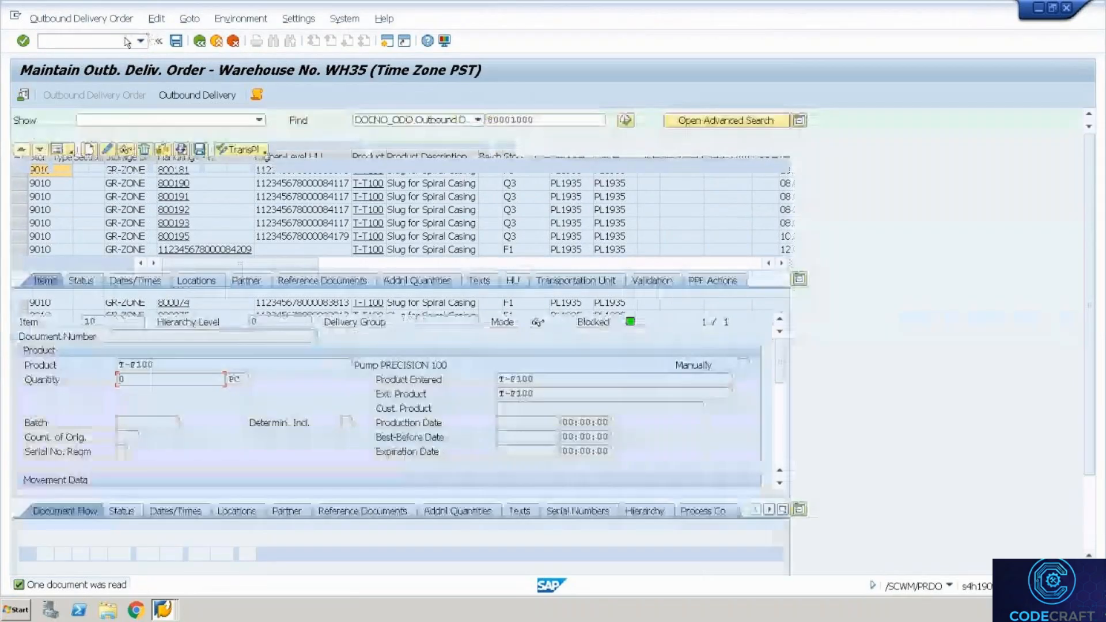
left_click(114, 42)
type("/o")
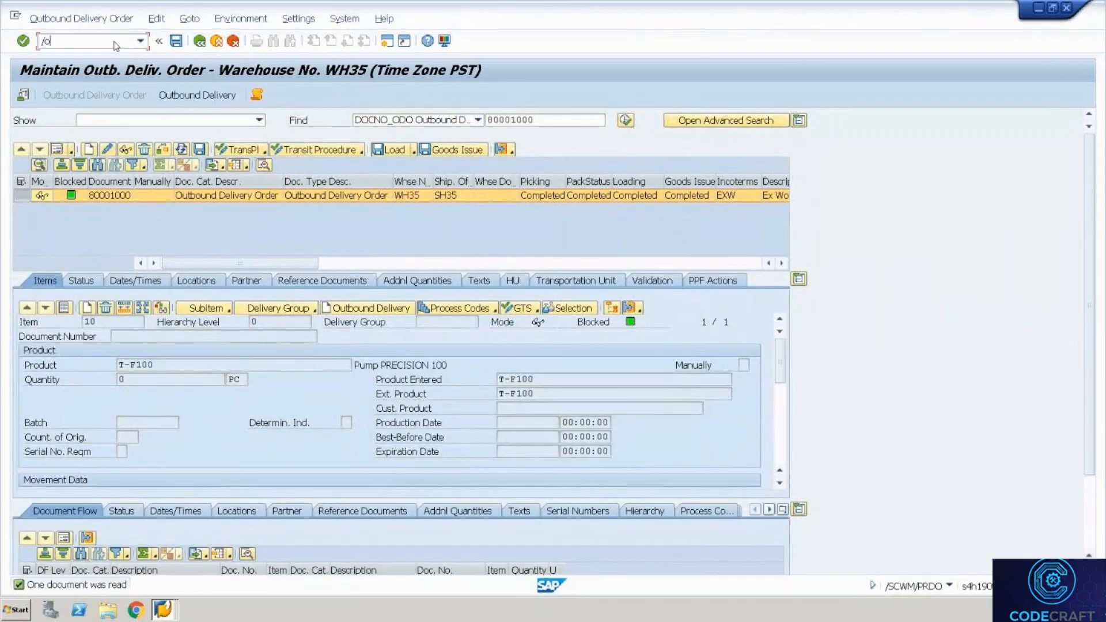
type("mb51")
key("Return")
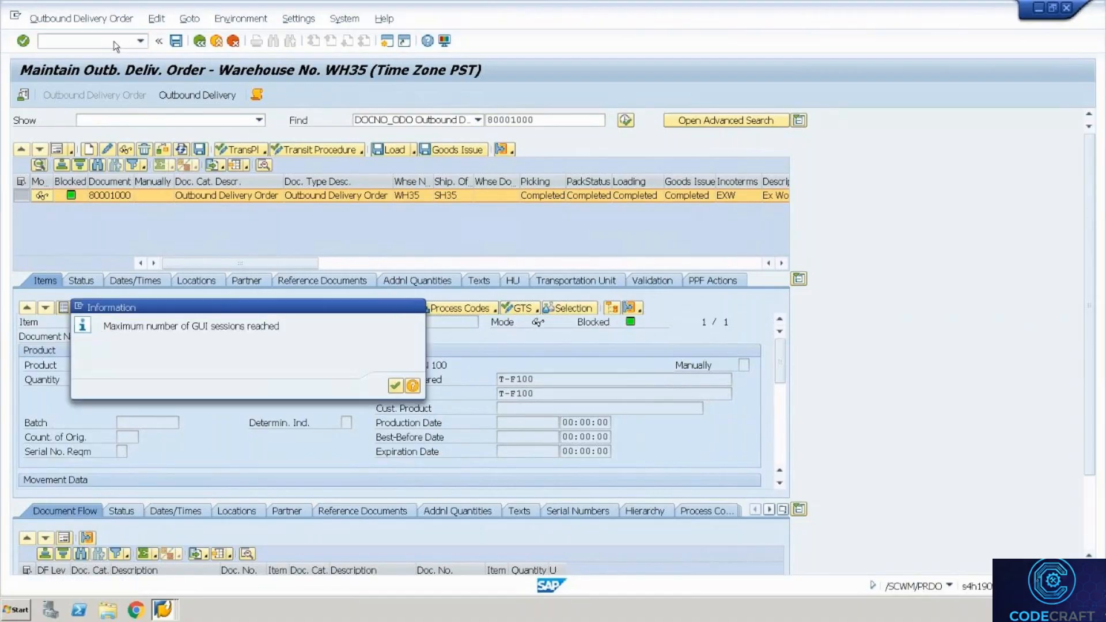
key("Return")
Switch to the session with the Reason for Movement Required view and open transaction MB51 in it
key("alt+Tab")
key("alt+Tab")
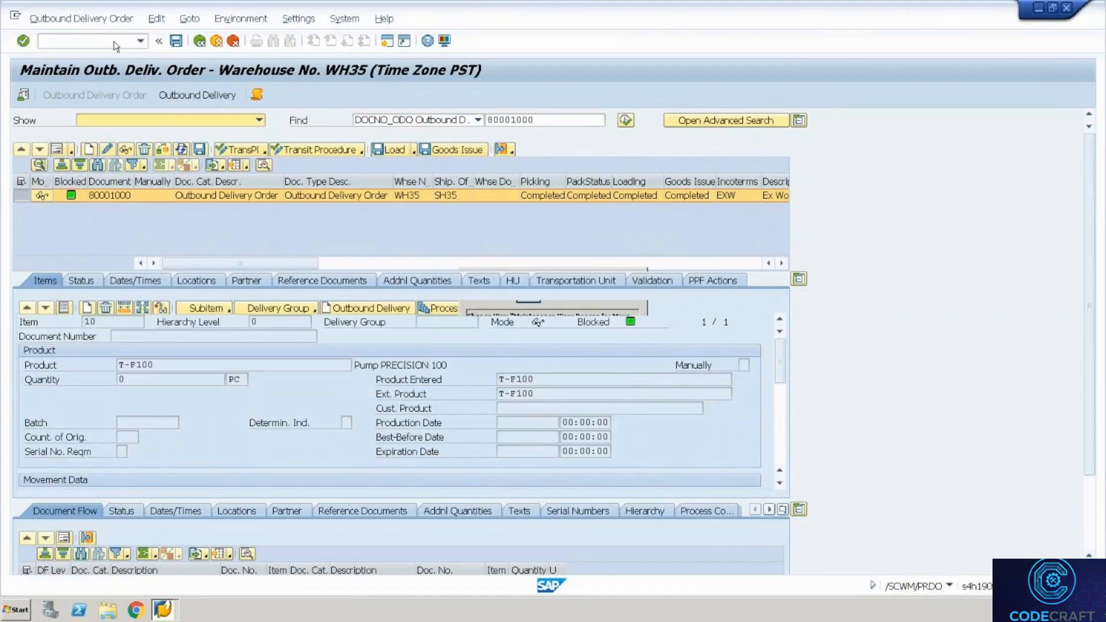
type("/")
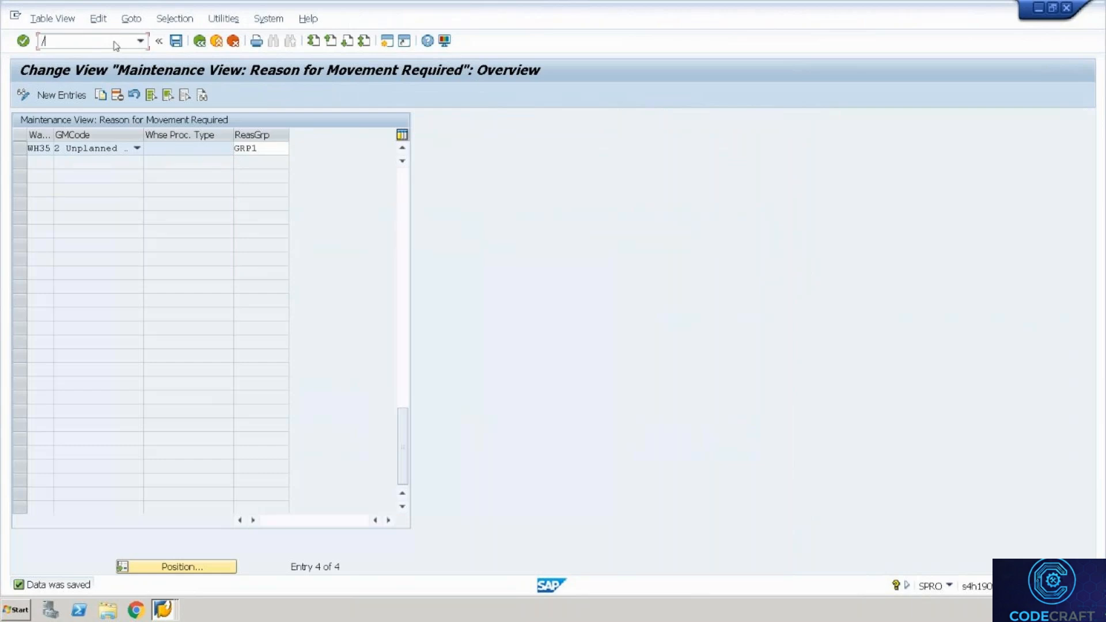
type("nmb51")
key("Return")
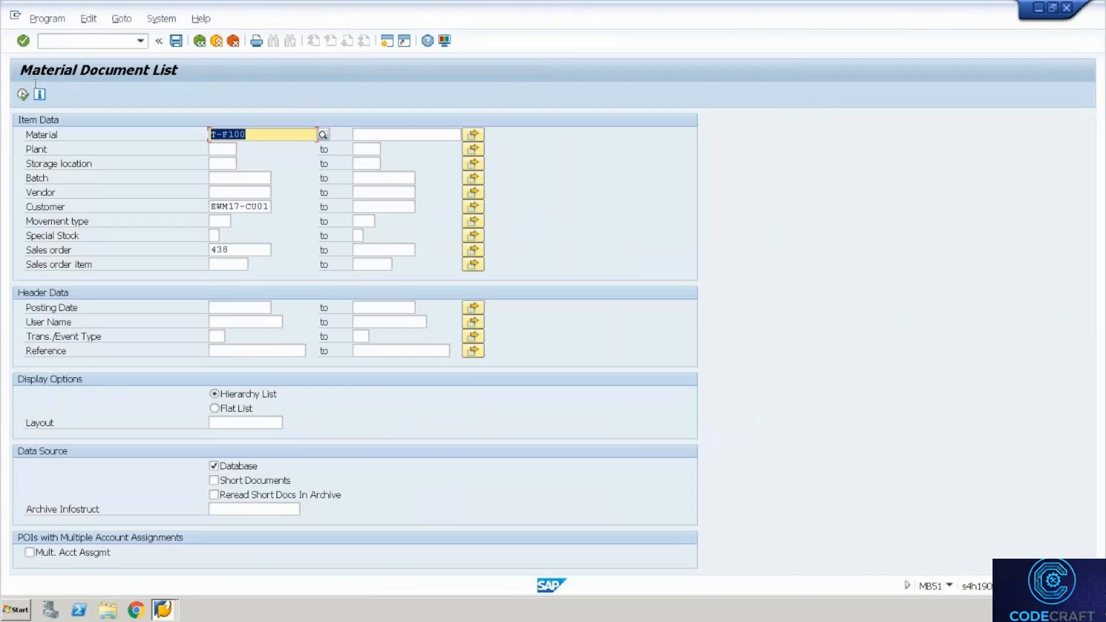
Clear the customer and sales order filters, and list the material documents for T-F100
left_click(213, 205)
key("Delete")
key("Delete")
key("Delete")
key("Delete")
key("Delete")
key("Delete")
key("Delete")
key("Delete")
key("Delete")
key("Delete")
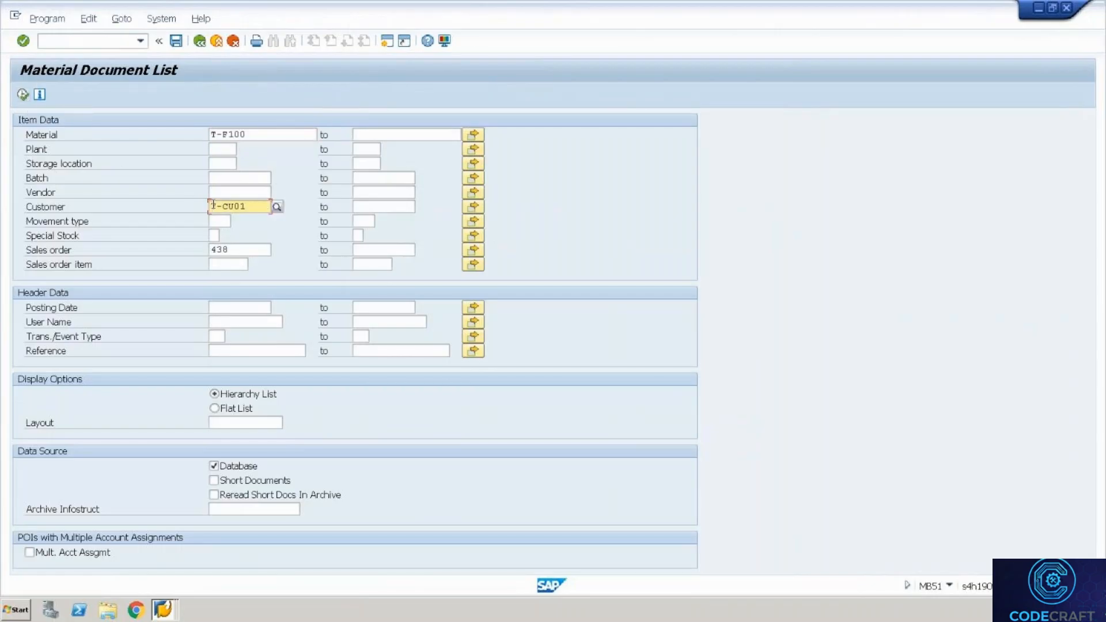
left_click(244, 248)
key("BackSpace")
key("BackSpace")
key("BackSpace")
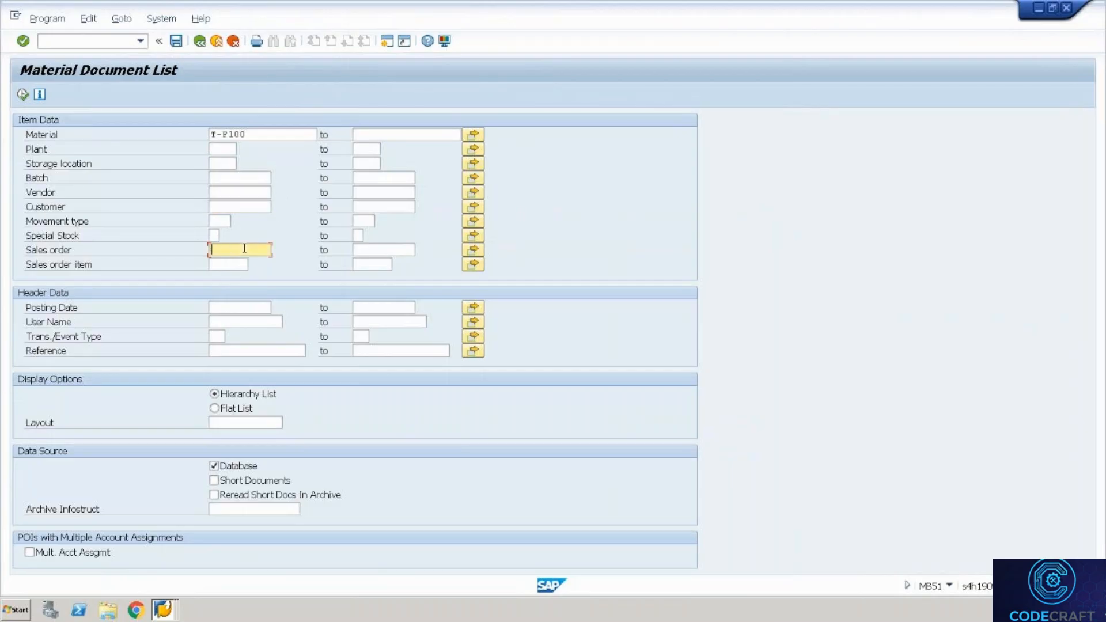
left_click(22, 95)
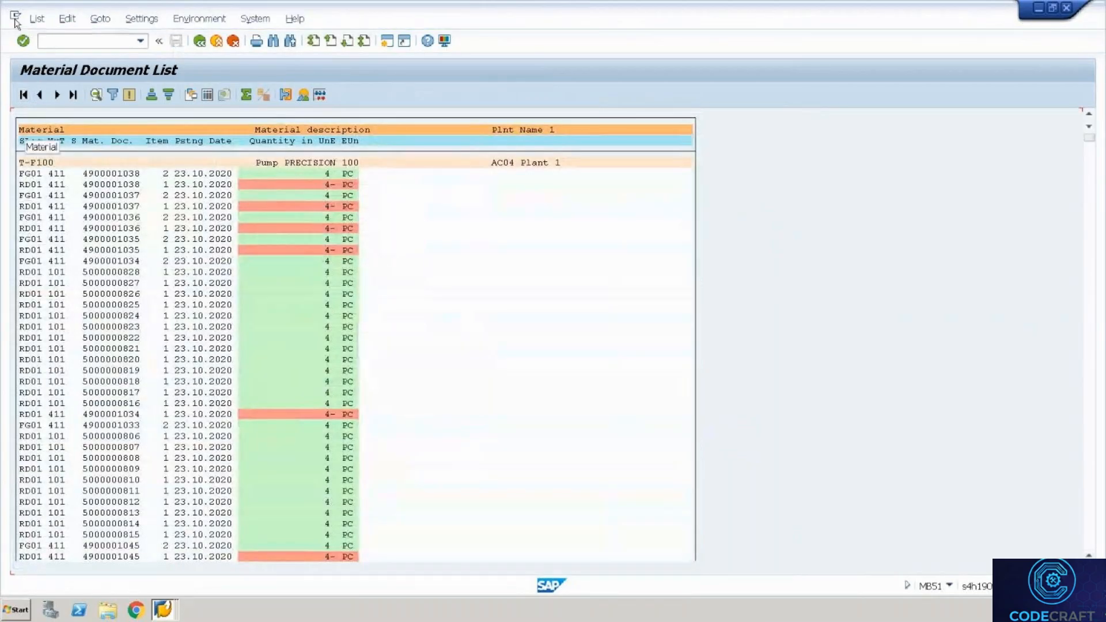
Return to the selection, restrict it to plant PL35, and list the T-F100 material documents again
left_click(199, 40)
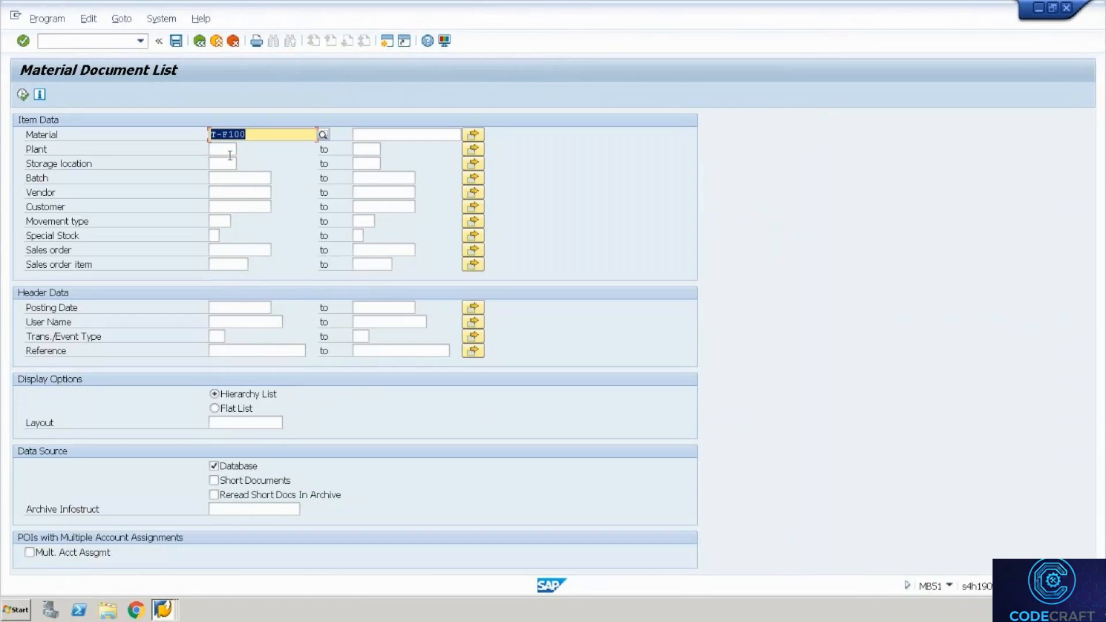
left_click(230, 154)
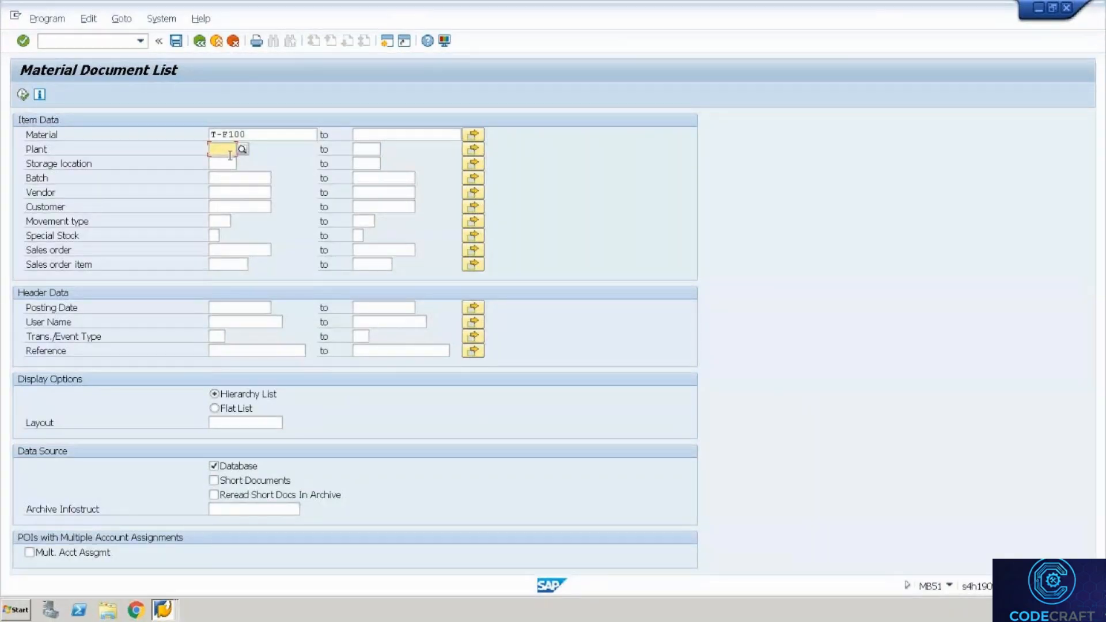
type("PL35")
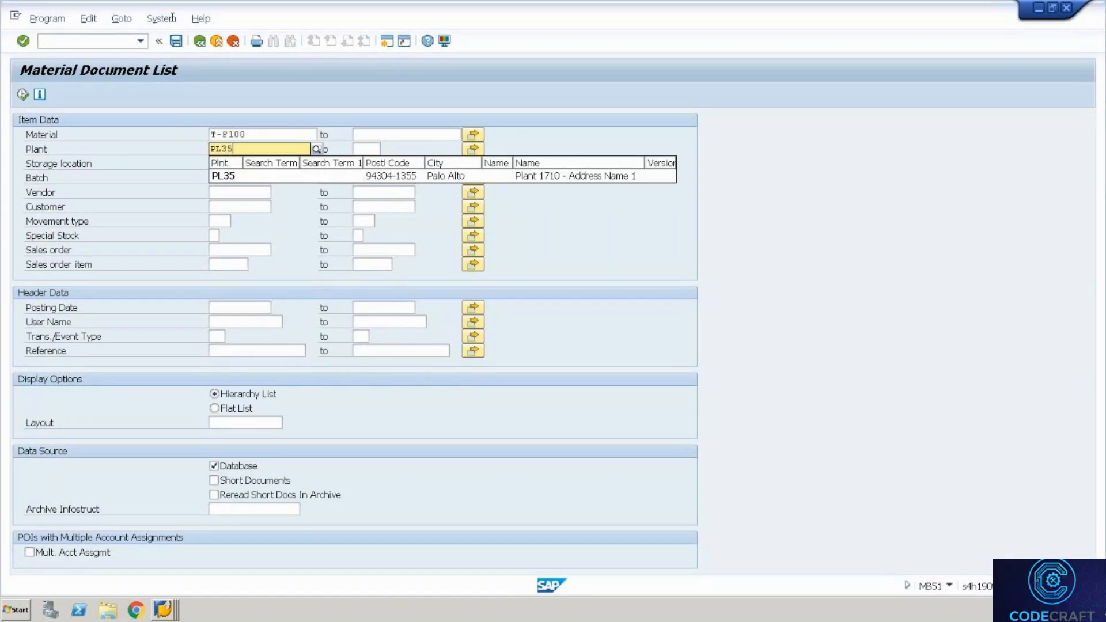
left_click(161, 18)
left_click(39, 97)
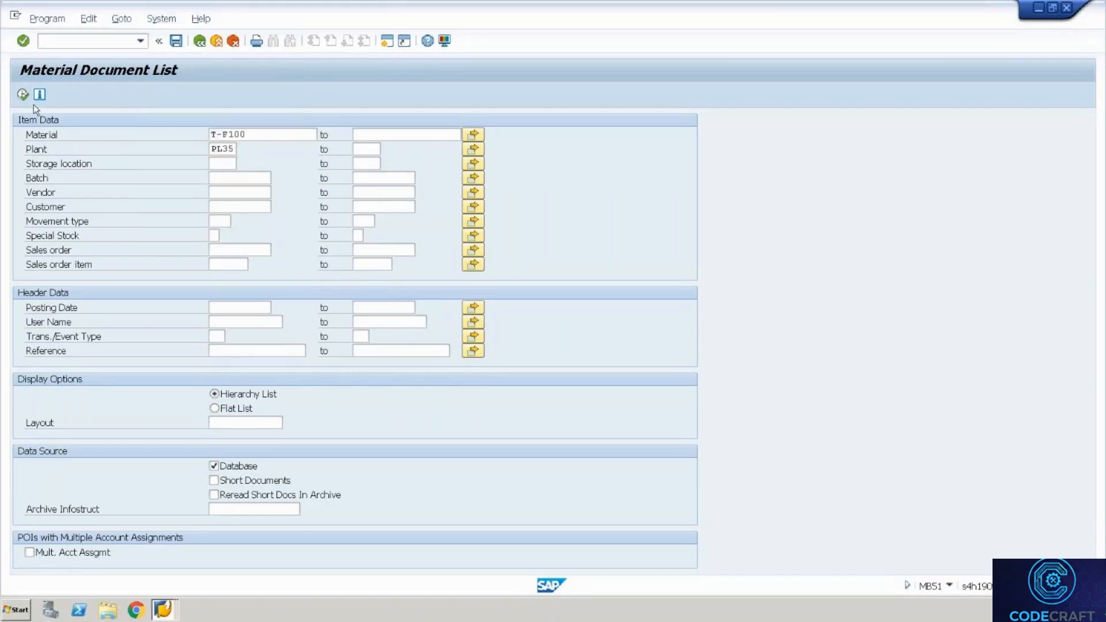
left_click(39, 95)
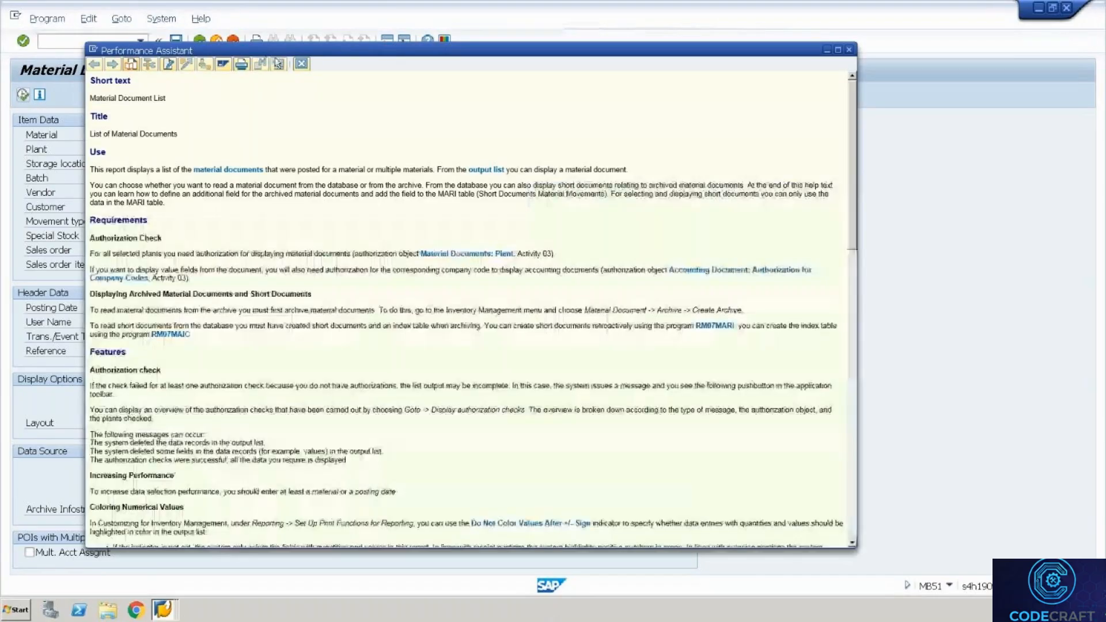
left_click(302, 63)
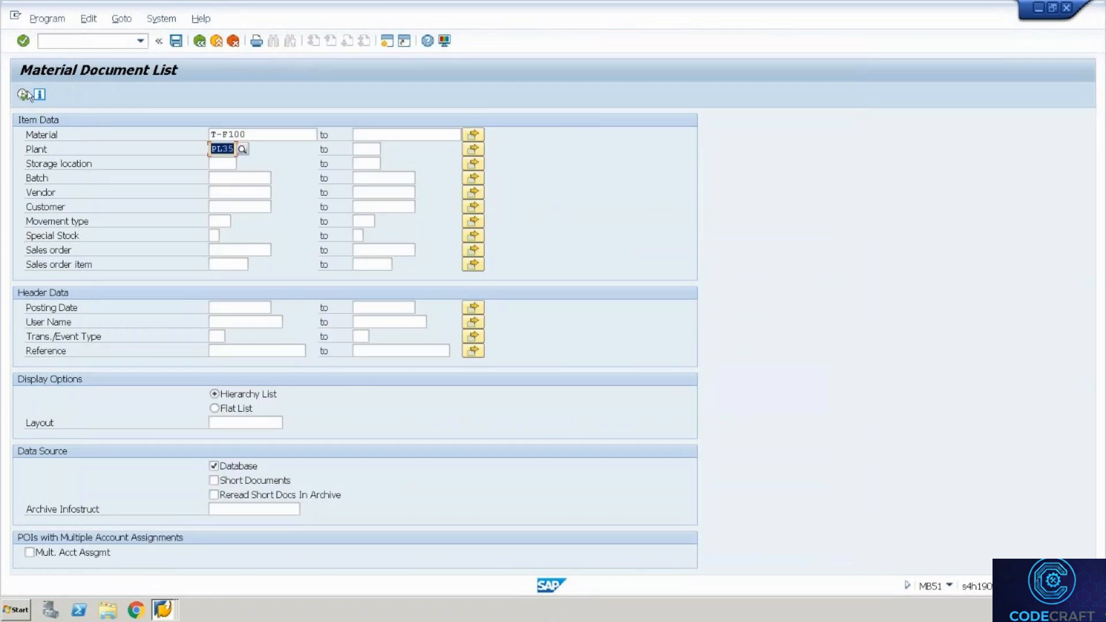
left_click(23, 95)
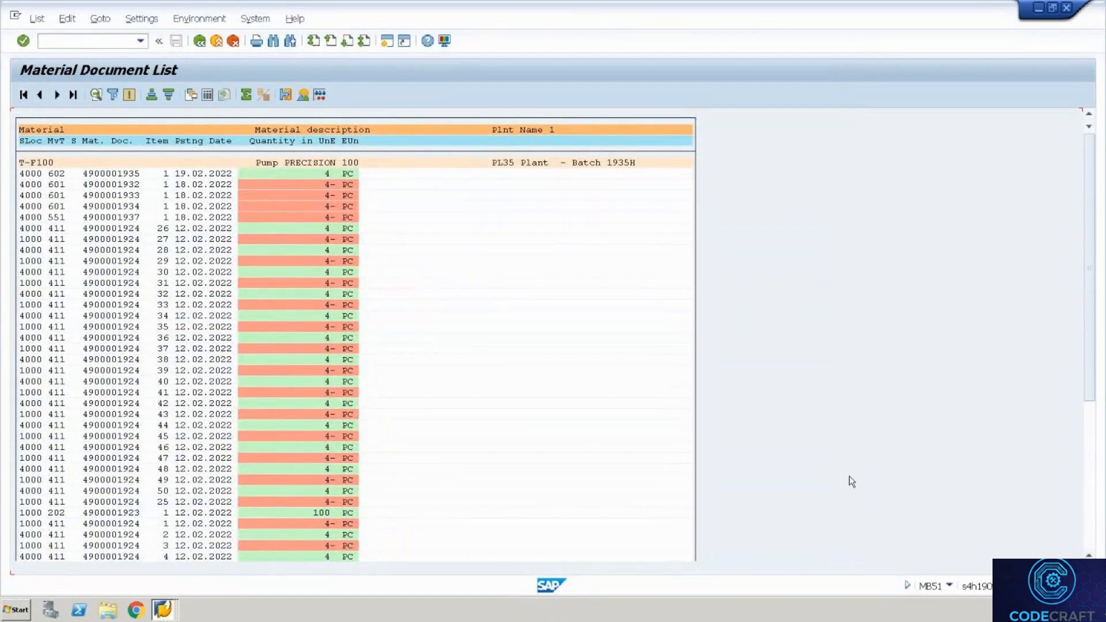
Open the T-F100 material document with movement type 551, check its quantity details, and return to the selection criteria
double_click(60, 223)
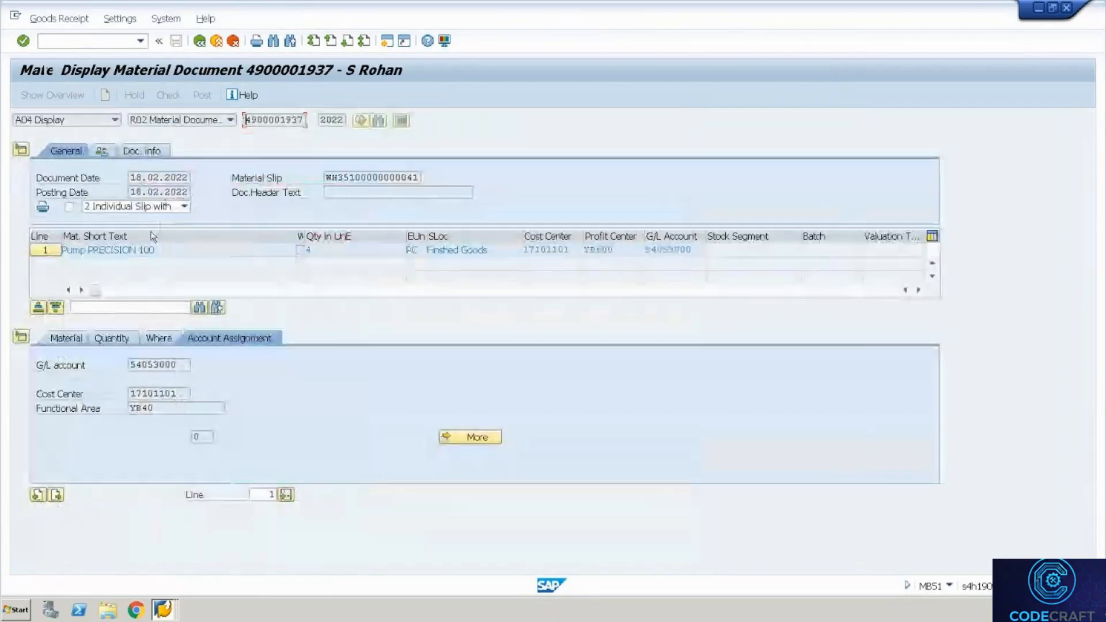
left_click(121, 339)
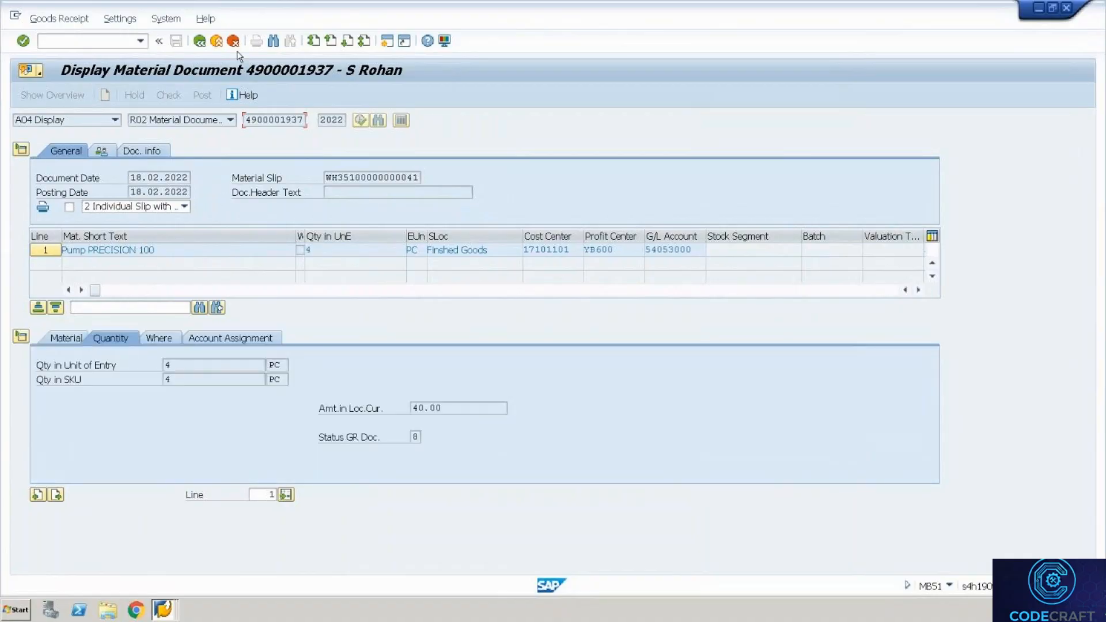
left_click(199, 41)
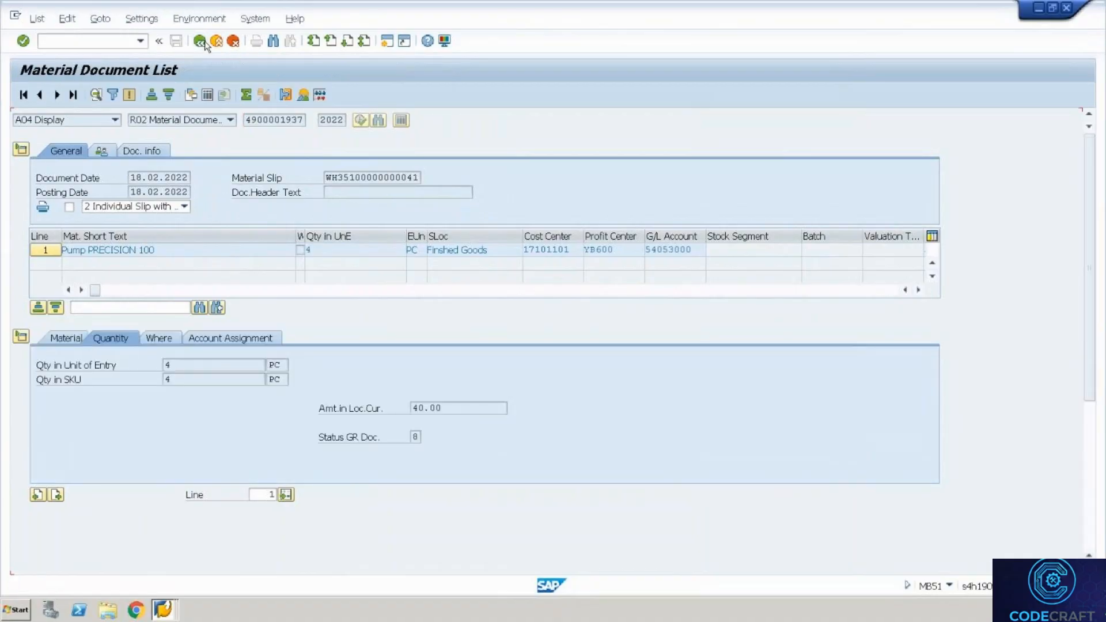
key("F3")
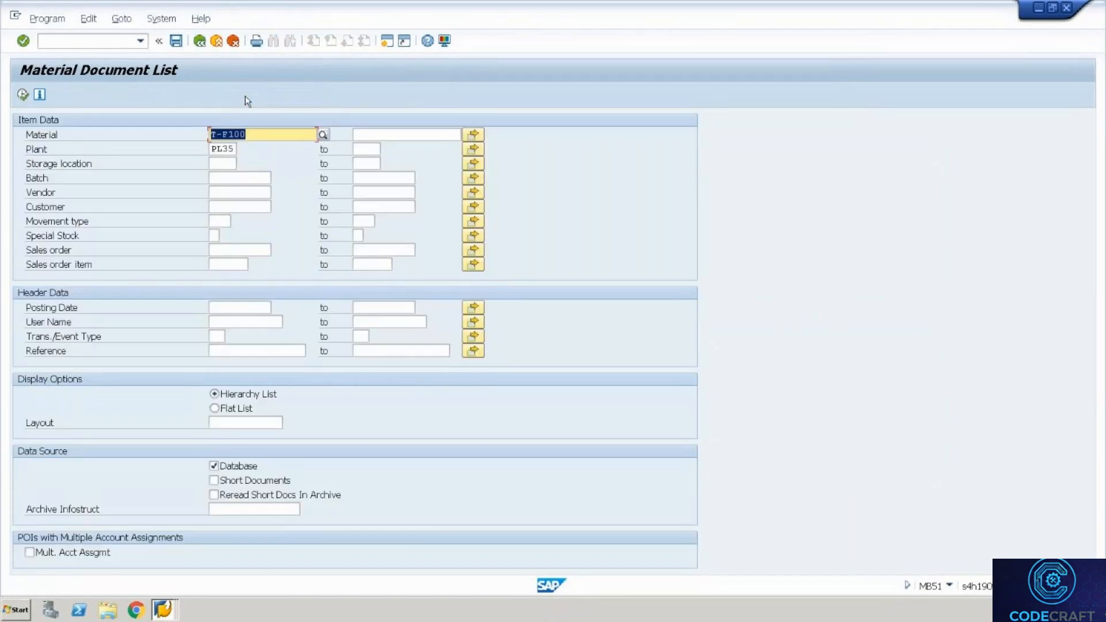
List the material documents for T-T100 in plant PL35 with posting date 19.02.2022, and return to the selection
type("T-t100")
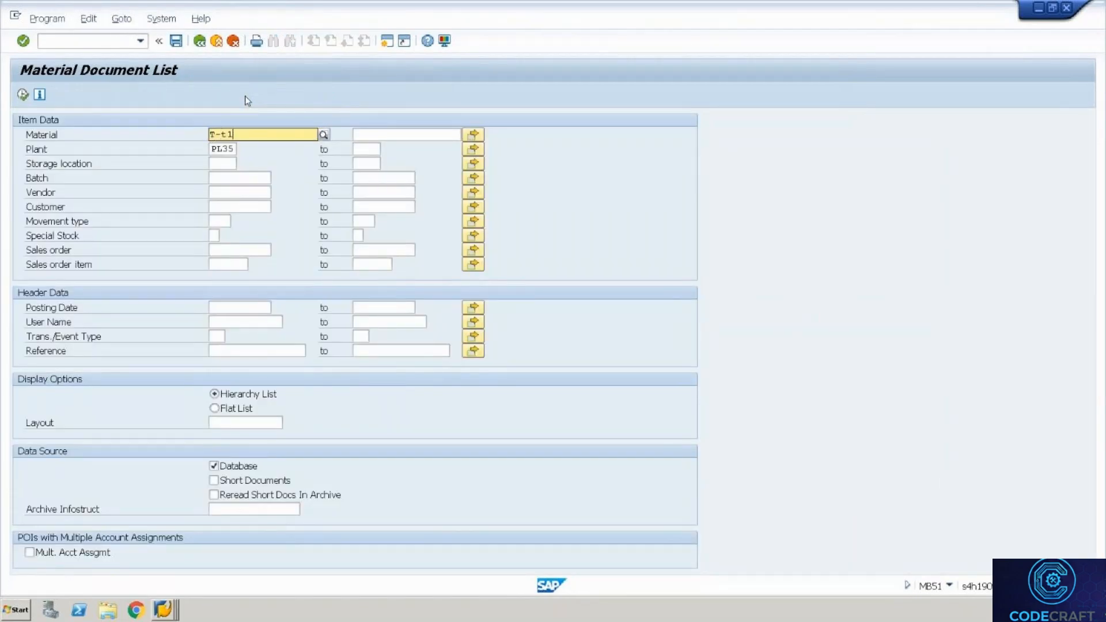
key("Tab")
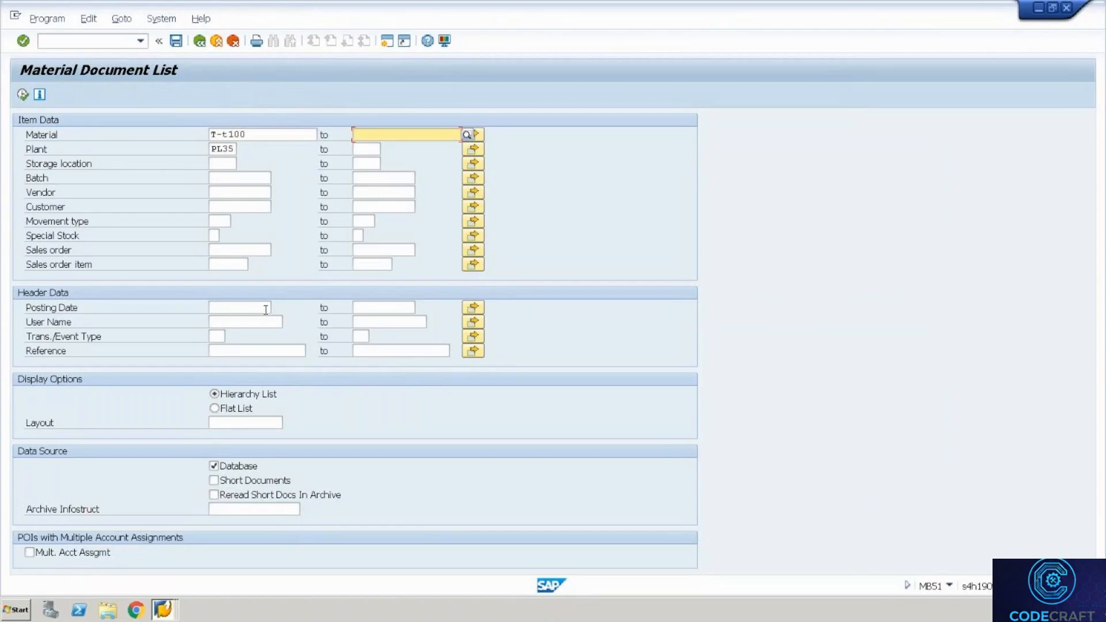
left_click(242, 307)
left_click(277, 308)
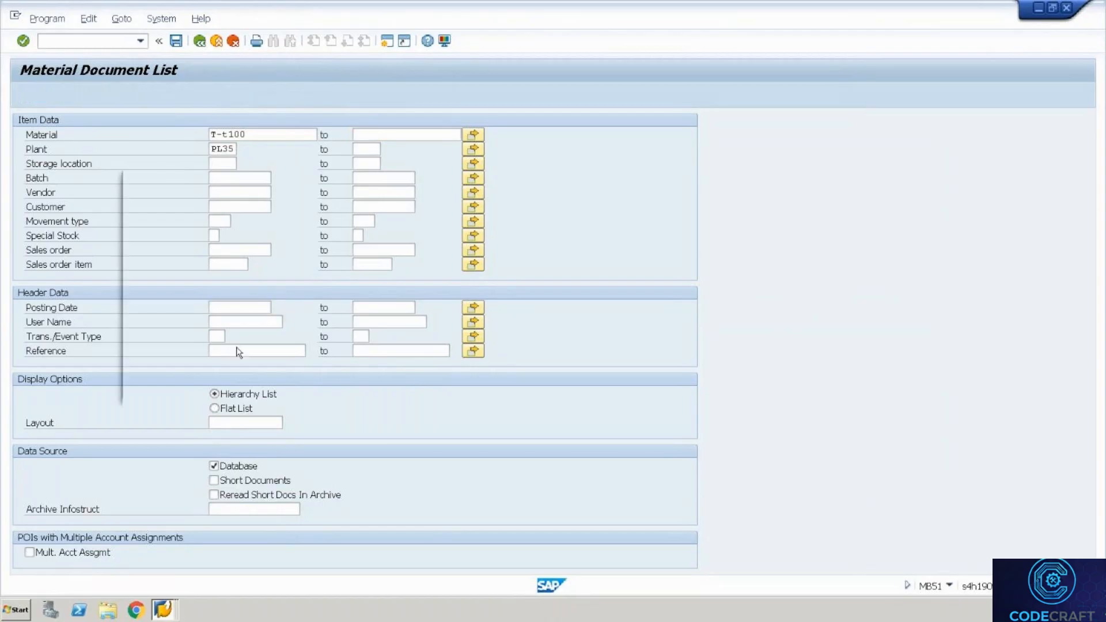
double_click(309, 285)
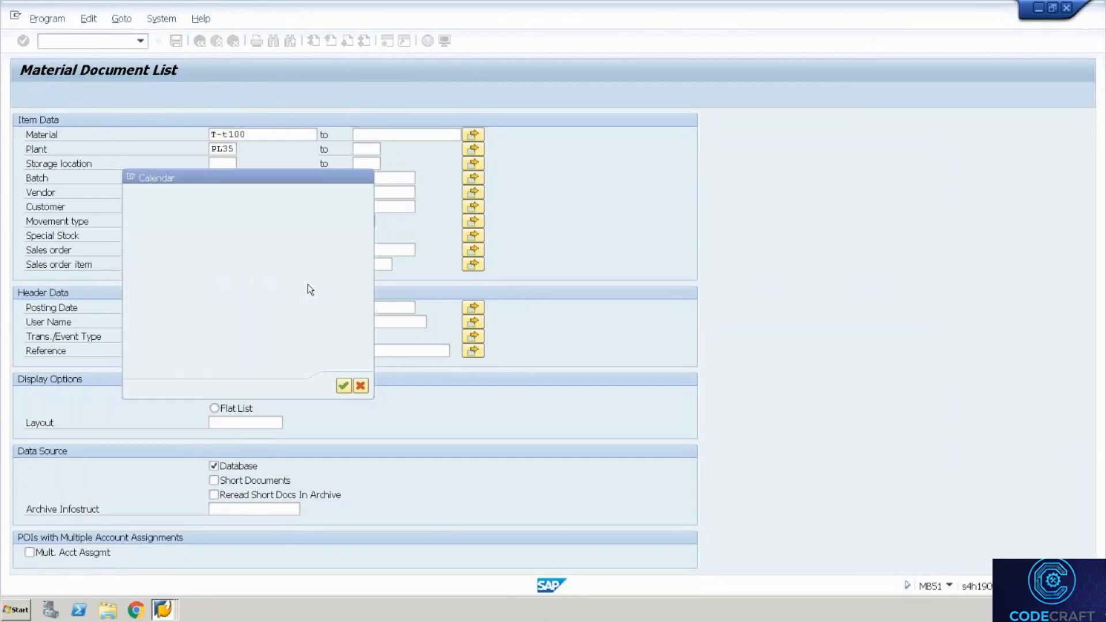
left_click(23, 94)
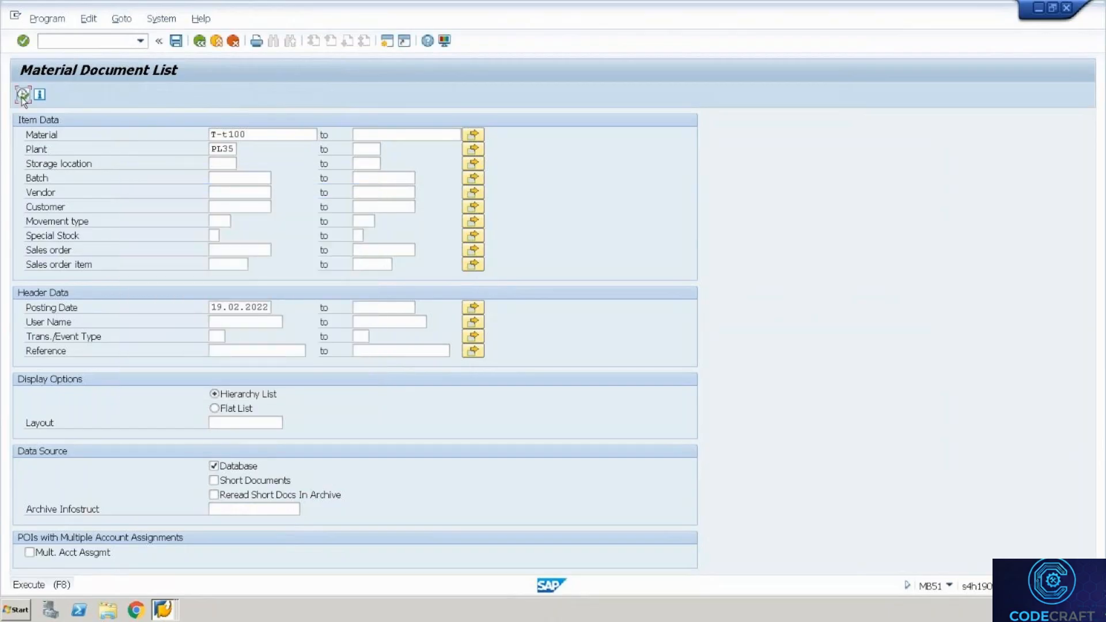
left_click(217, 41)
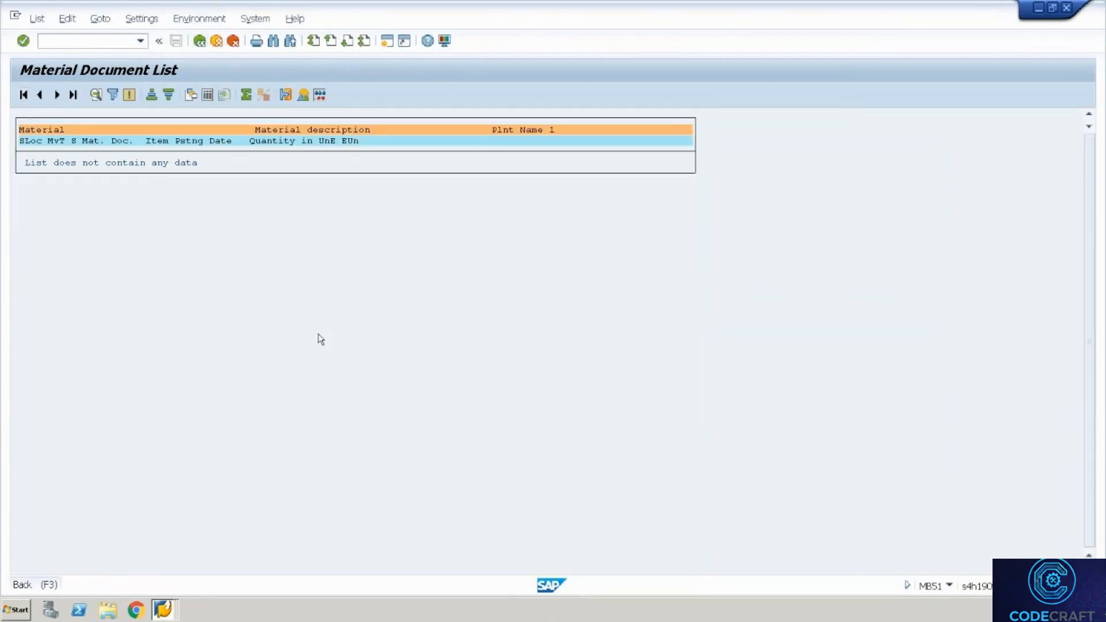
Set the posting date to 18.02.2022 and list the T-T100 material documents again
left_click(220, 308)
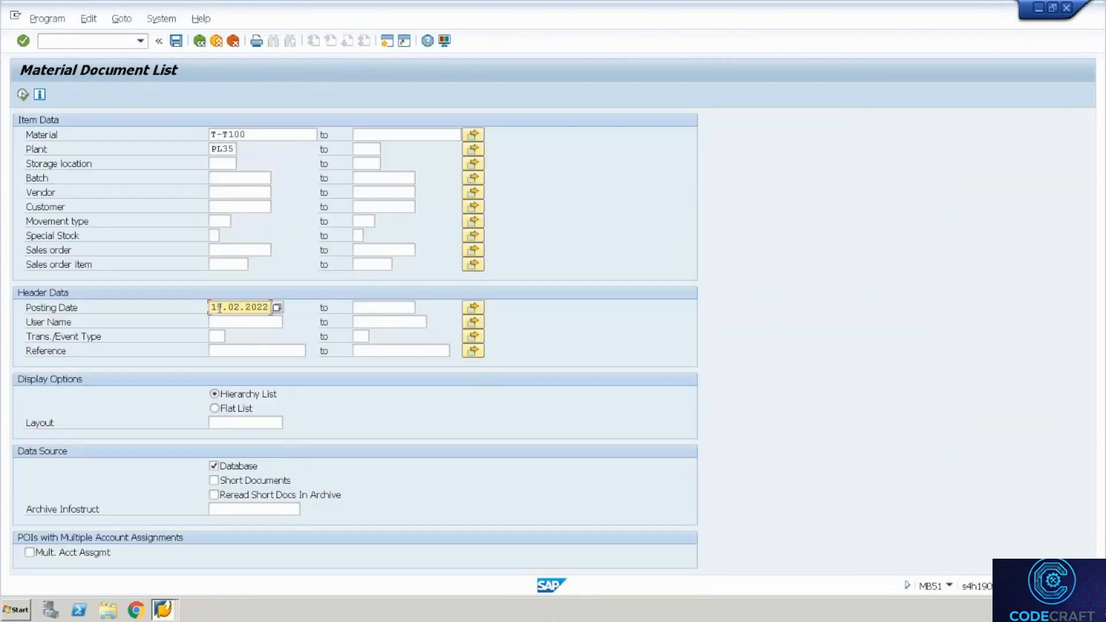
key("BackSpace")
type("8")
left_click(23, 95)
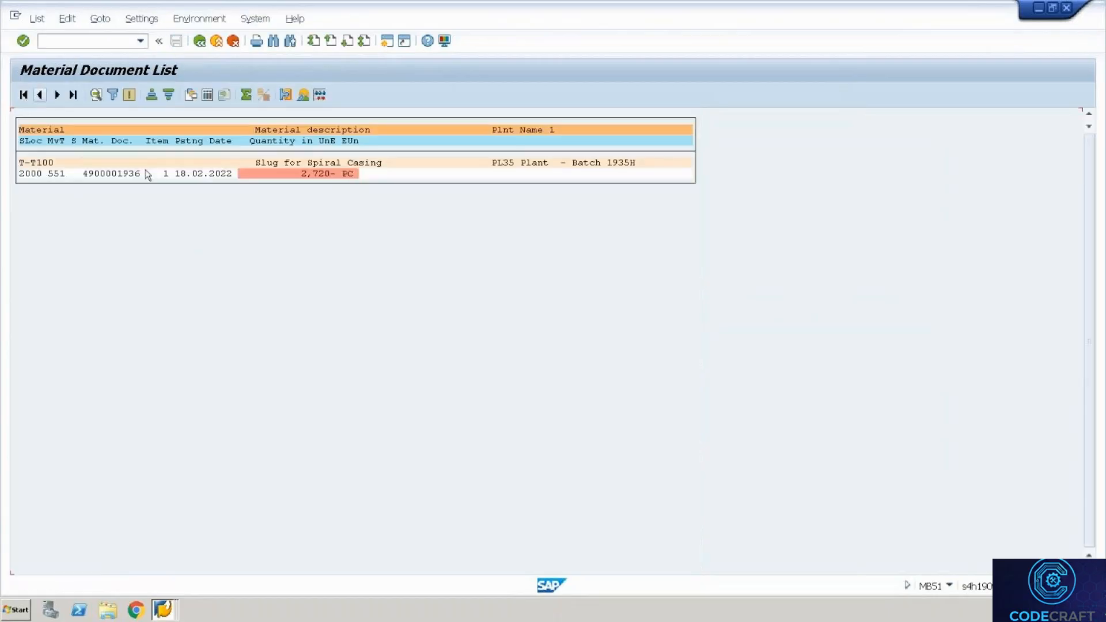
Open the T-T100 material document with movement type 551, and examine its quantity and its movement type and location details
double_click(140, 171)
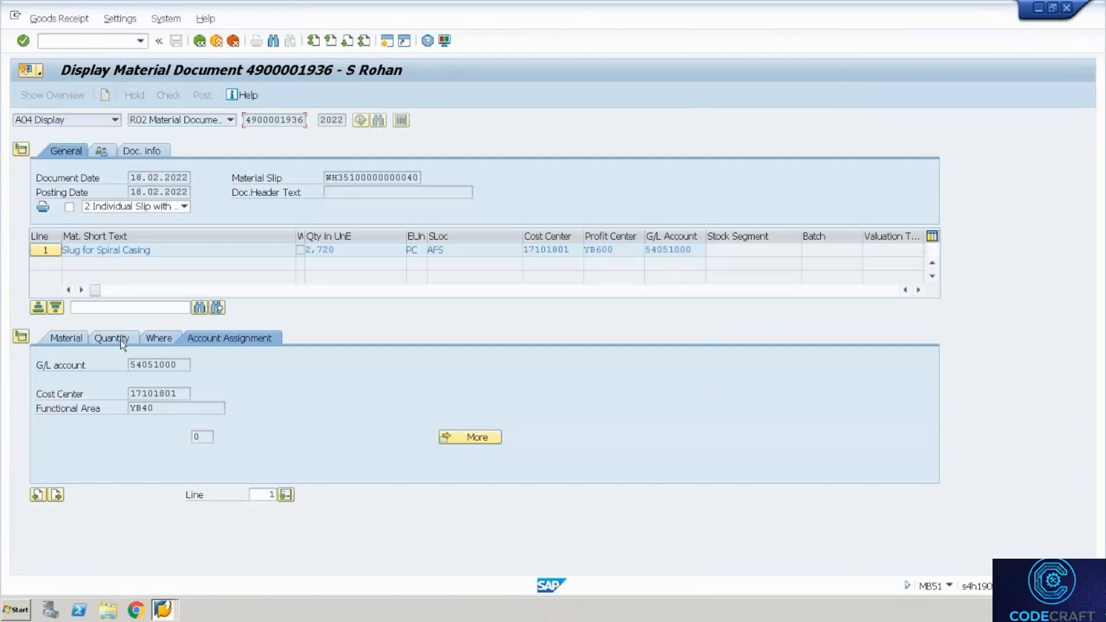
left_click(120, 340)
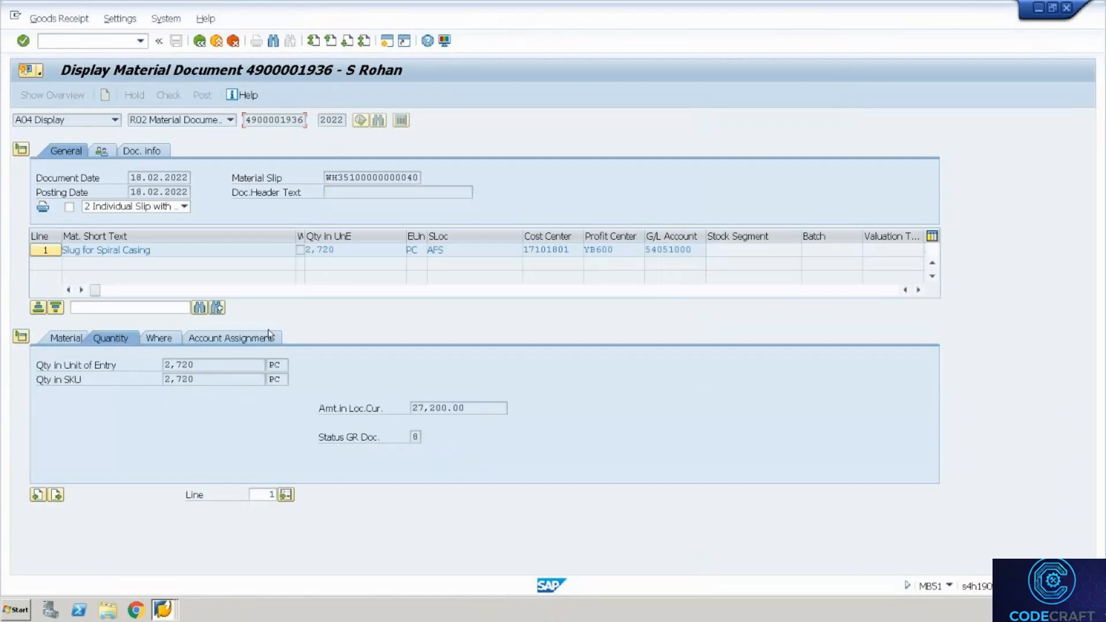
left_click(169, 340)
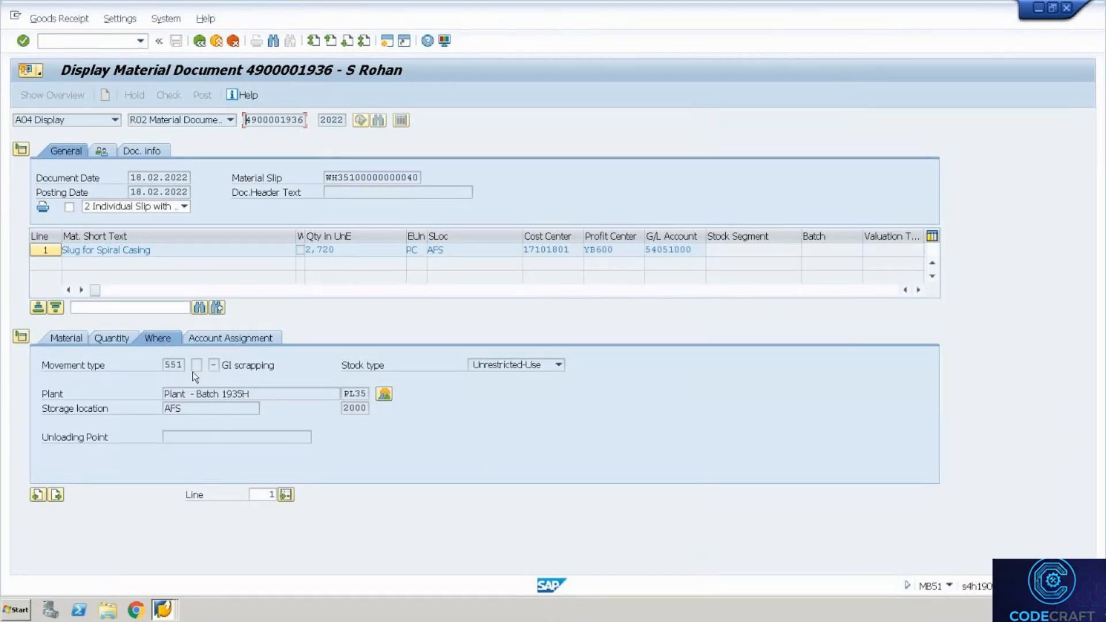
Switch to the Post Unplanned GI session for WH35 and view the details of the stock line for handling unit 800181
key("ctrl+alt+Break")
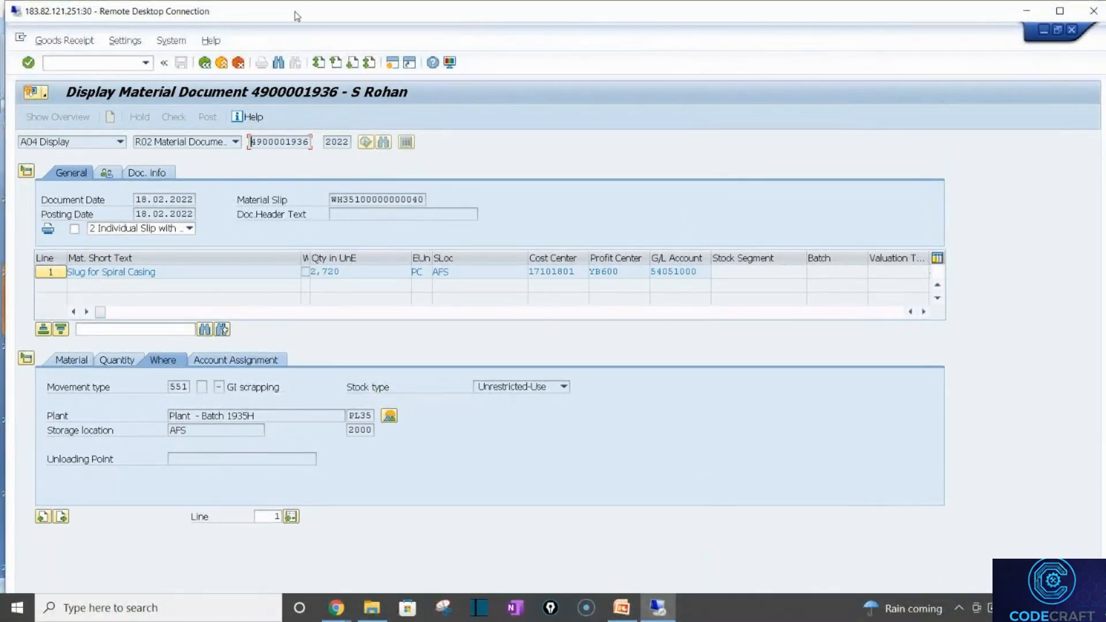
double_click(298, 11)
key("alt+Tab")
key("alt+Tab")
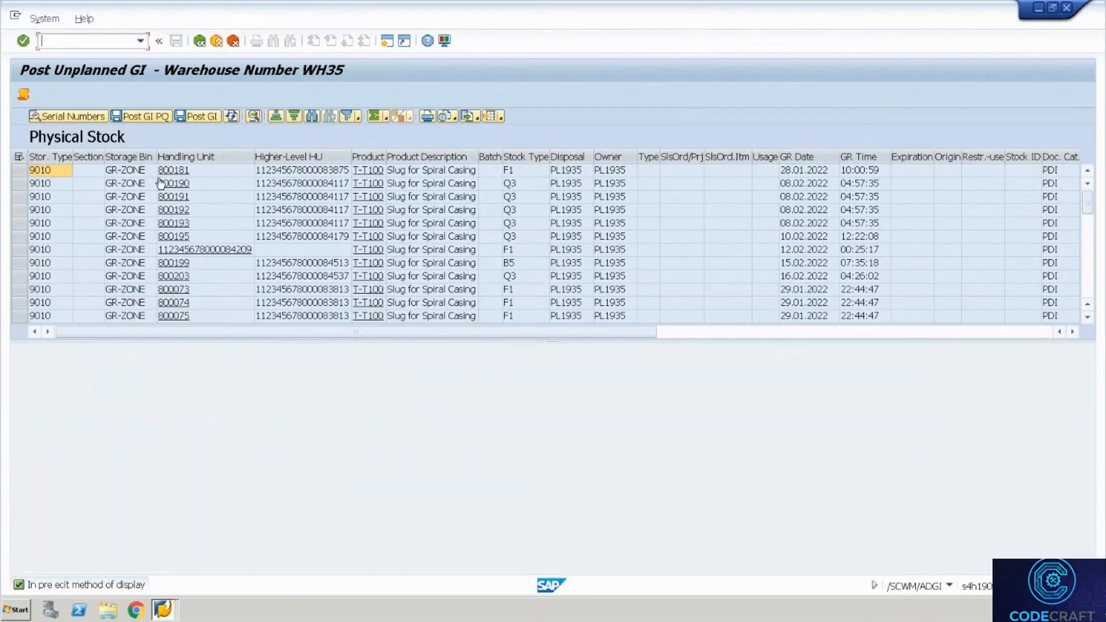
left_click(26, 168)
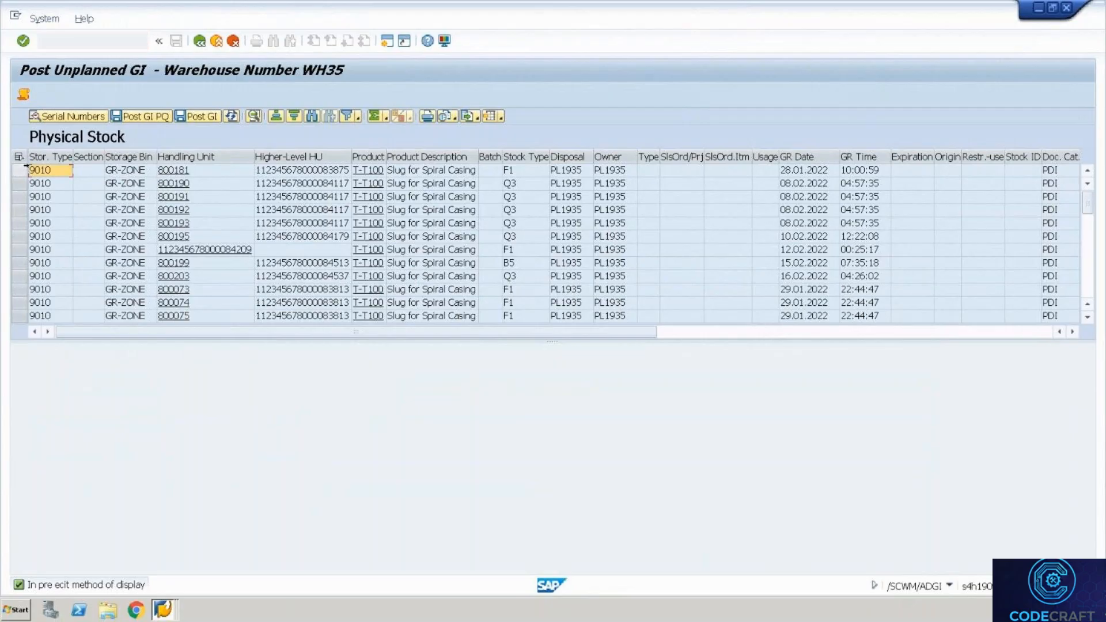
left_click(133, 170)
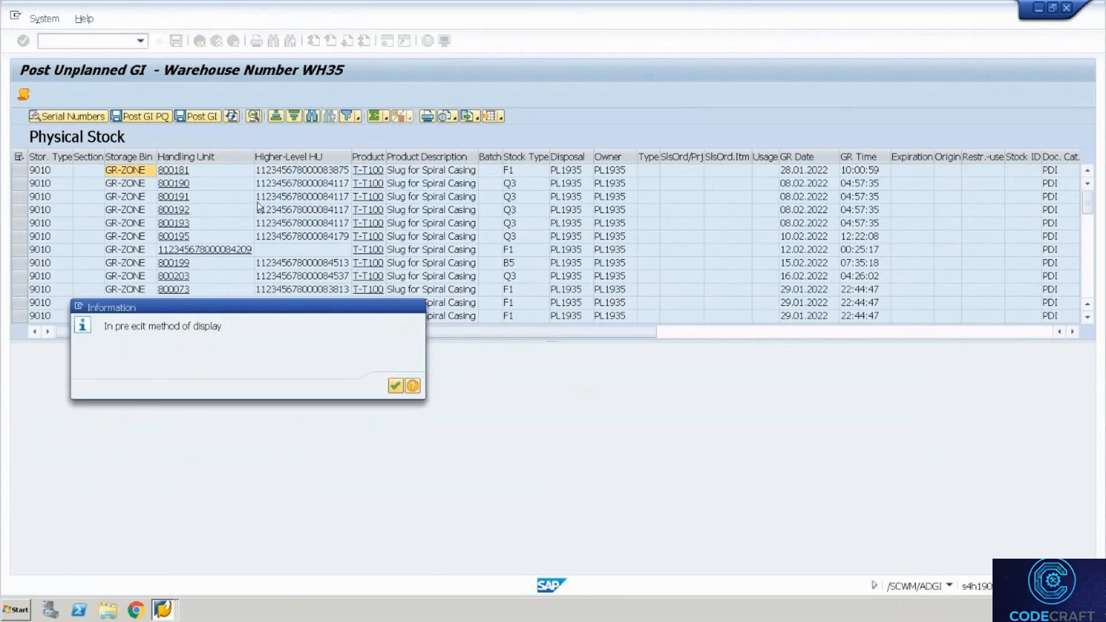
key("Return")
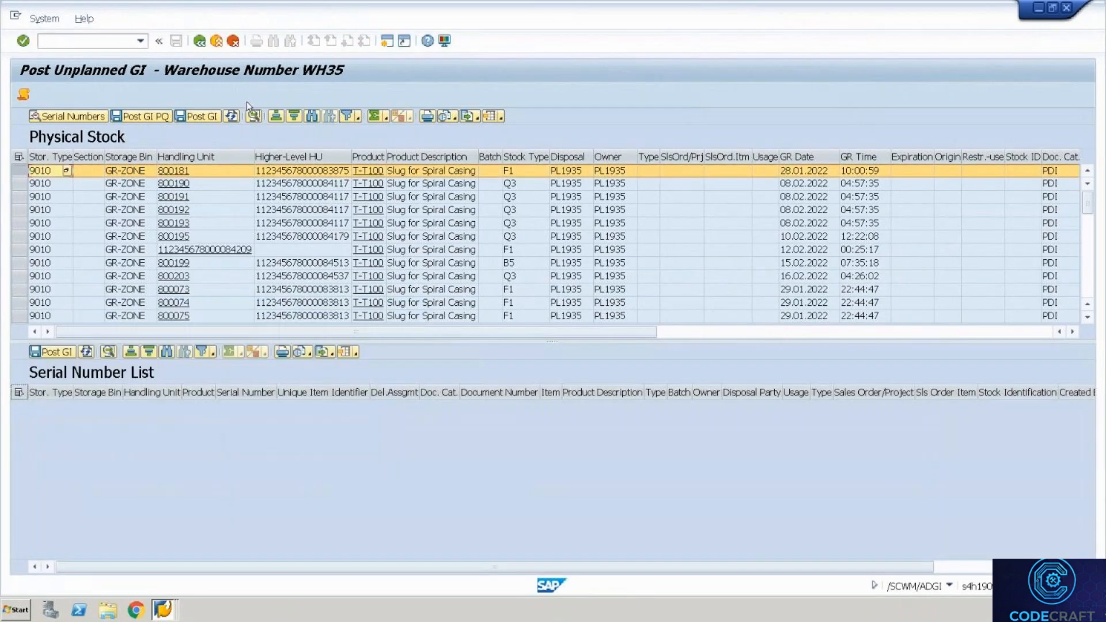
left_click(253, 117)
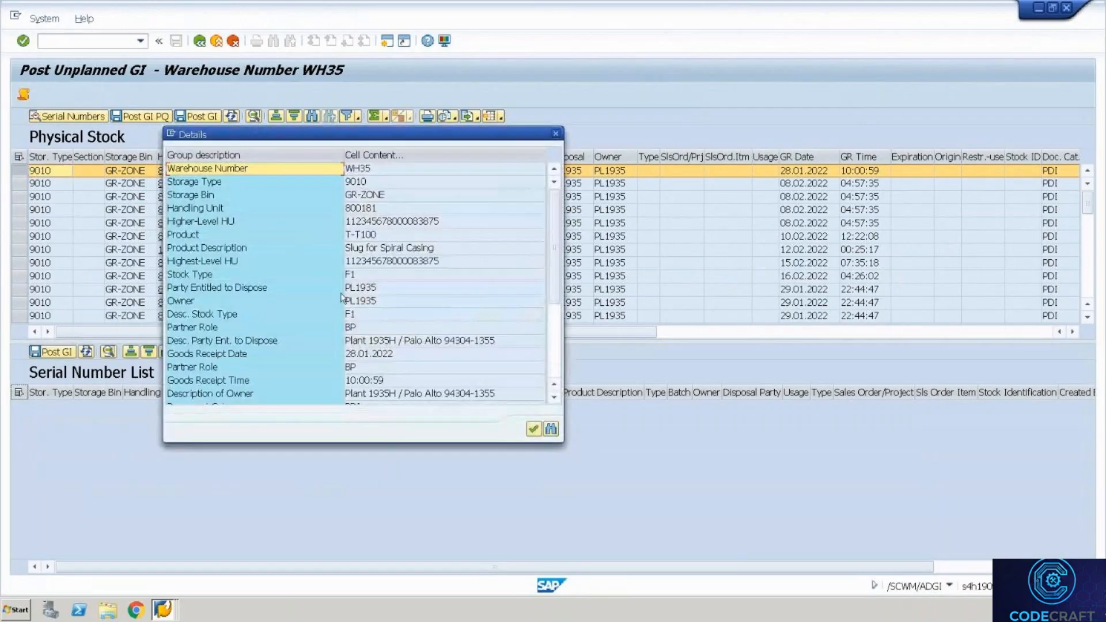
left_click(555, 134)
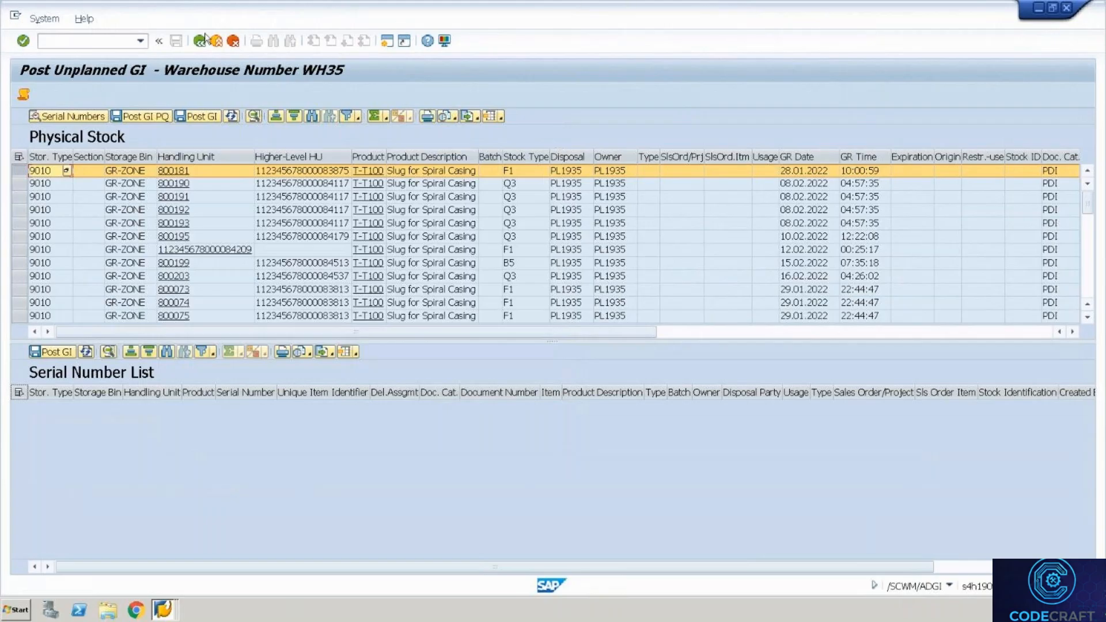
Return to the unplanned goods issue selection and set the GI process to NWLO Storage Location with storage location 5000
left_click(202, 40)
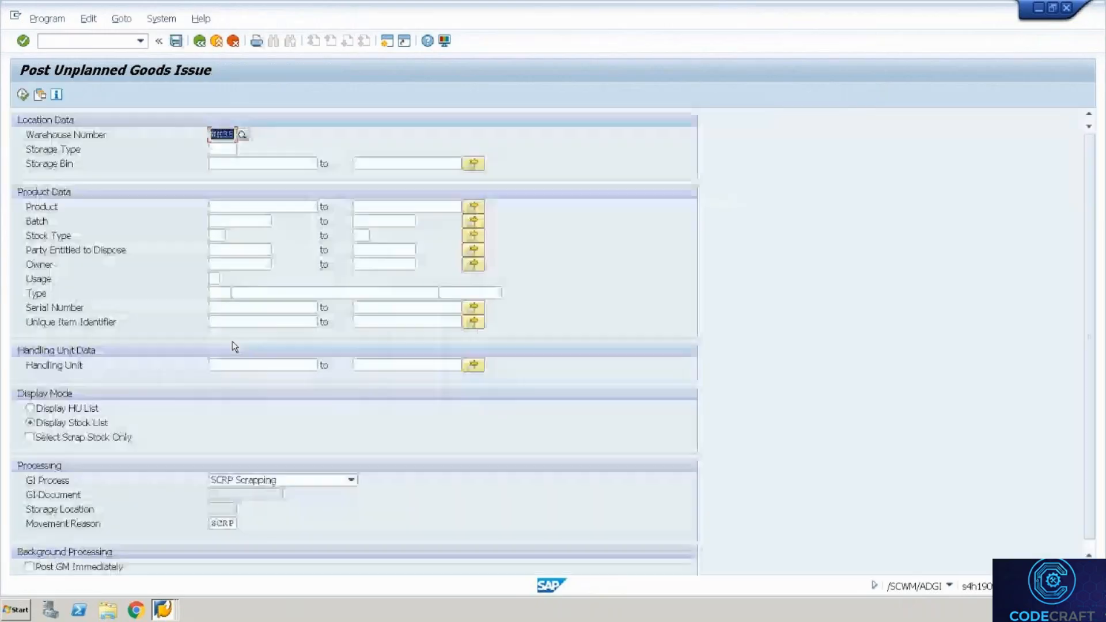
left_click(310, 482)
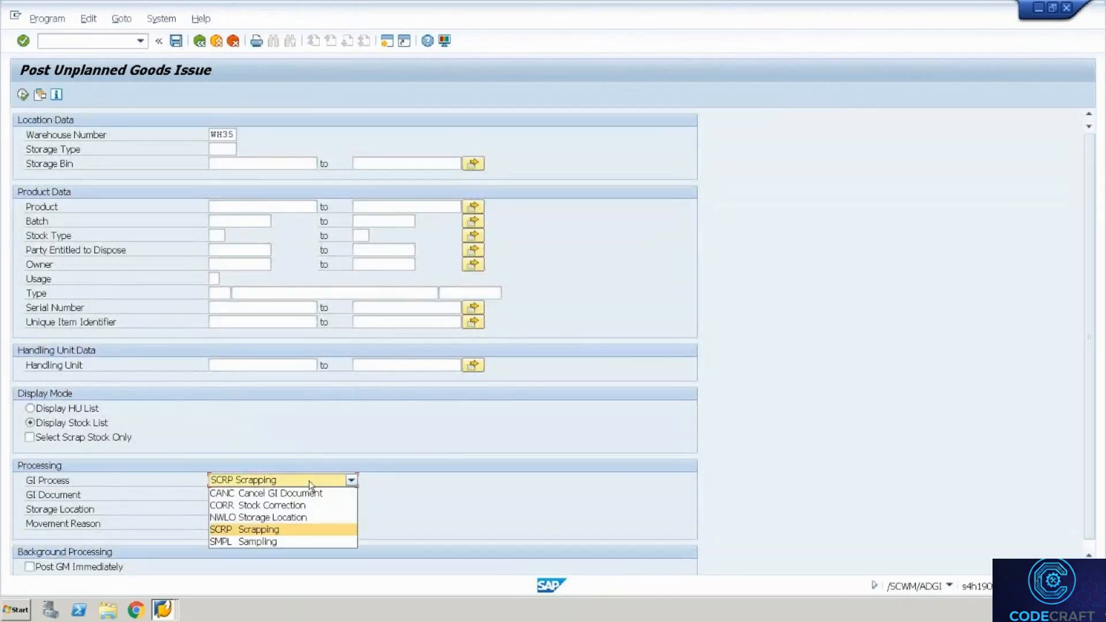
left_click(256, 516)
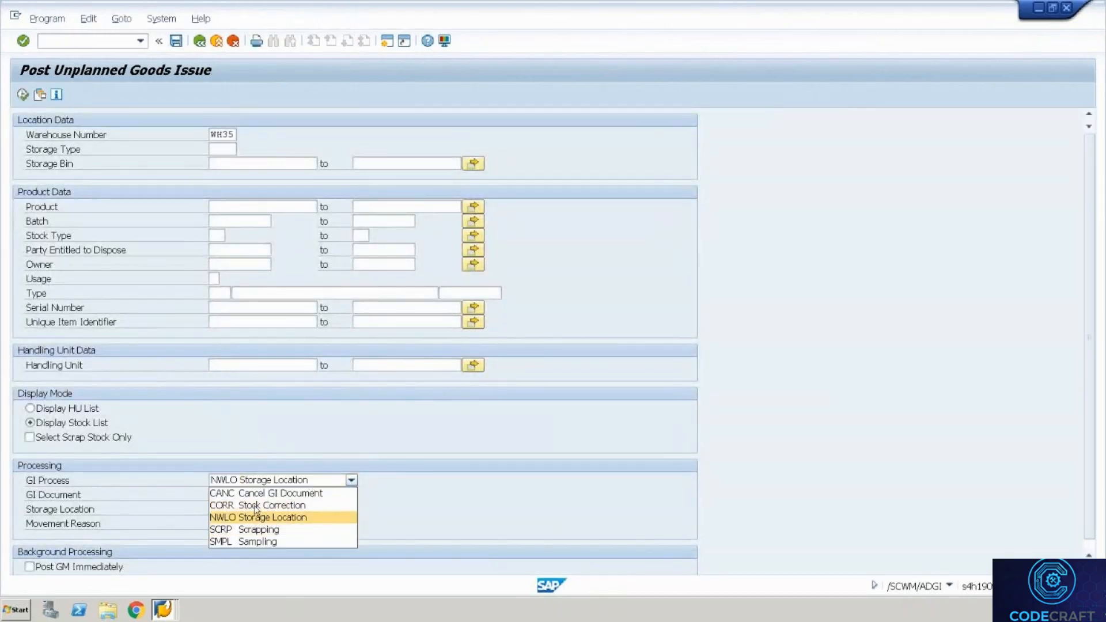
left_click(227, 509)
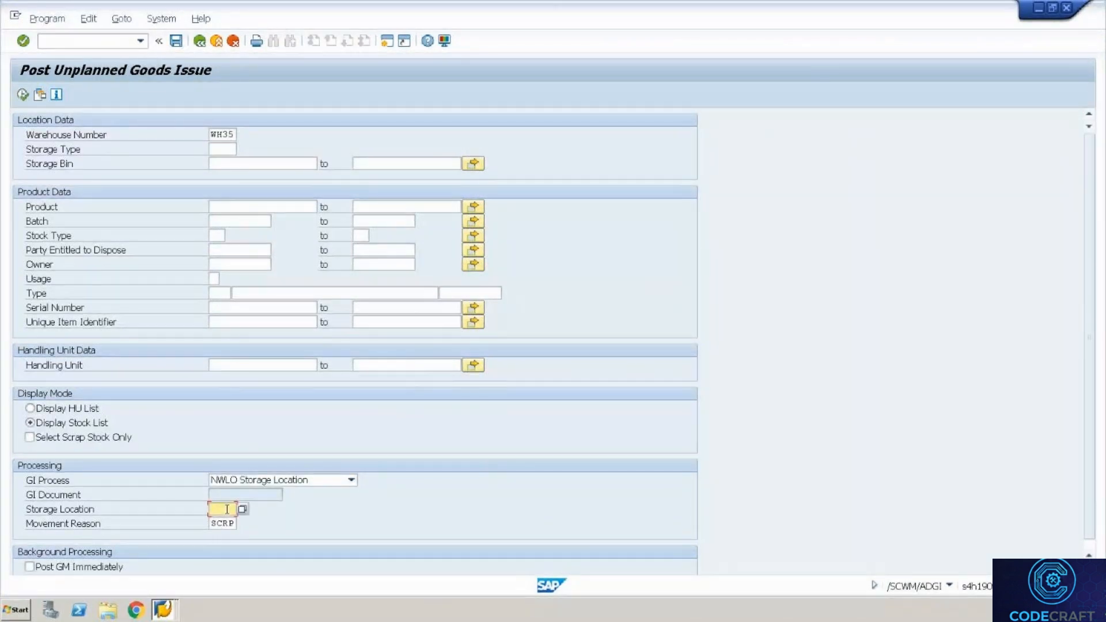
type("5000")
Clear the movement reason and look up the movement reasons available for the warehouse
left_click(229, 523)
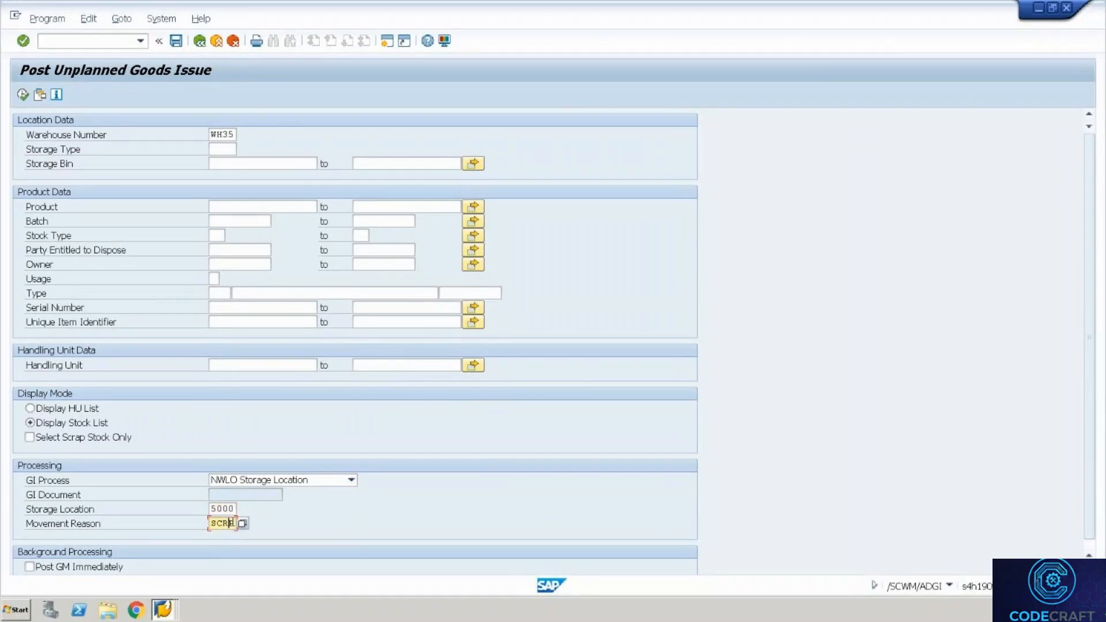
left_click(242, 524)
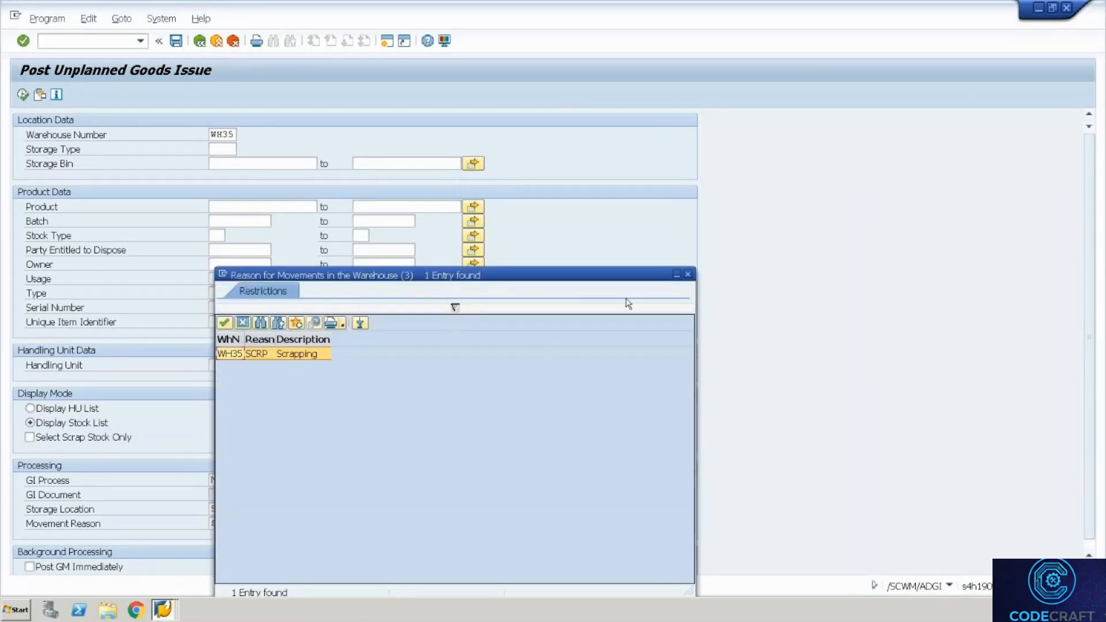
left_click(688, 274)
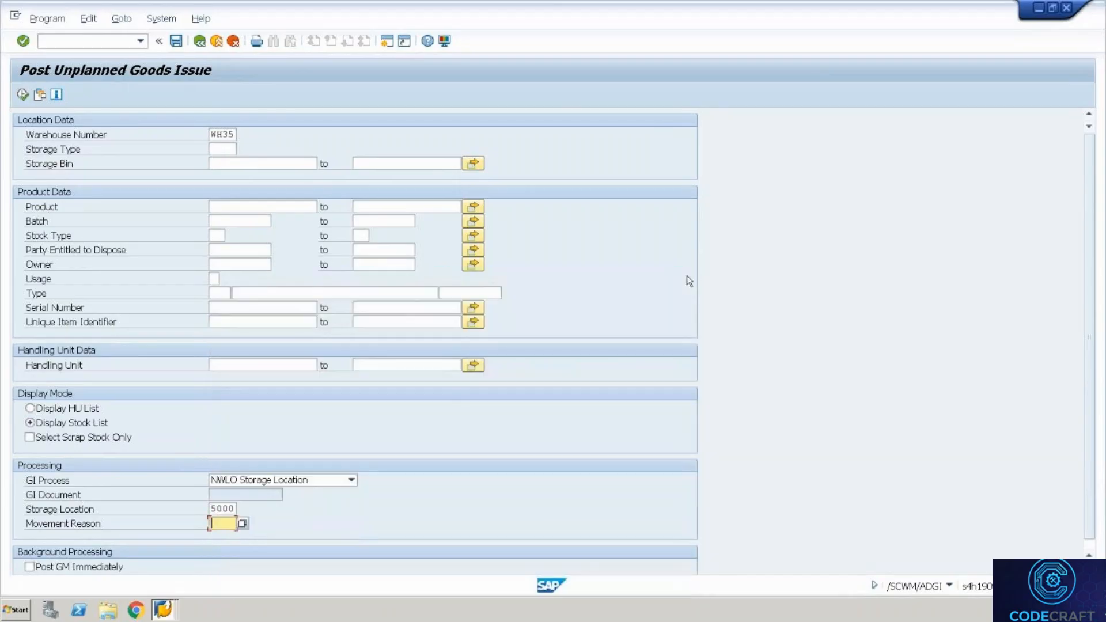
left_click(242, 524)
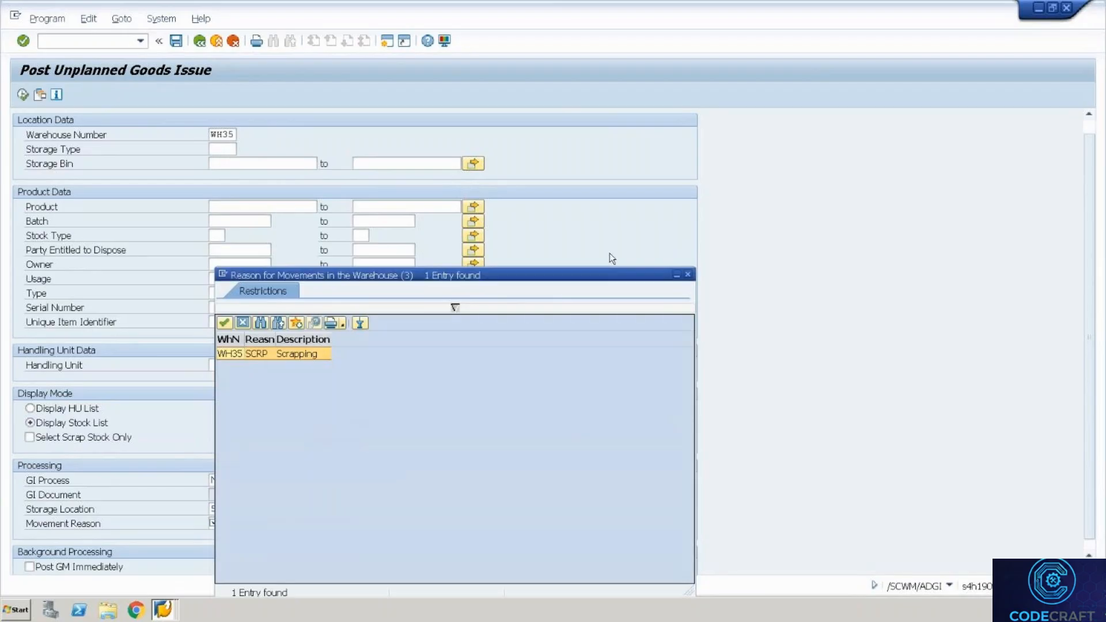
left_click(687, 274)
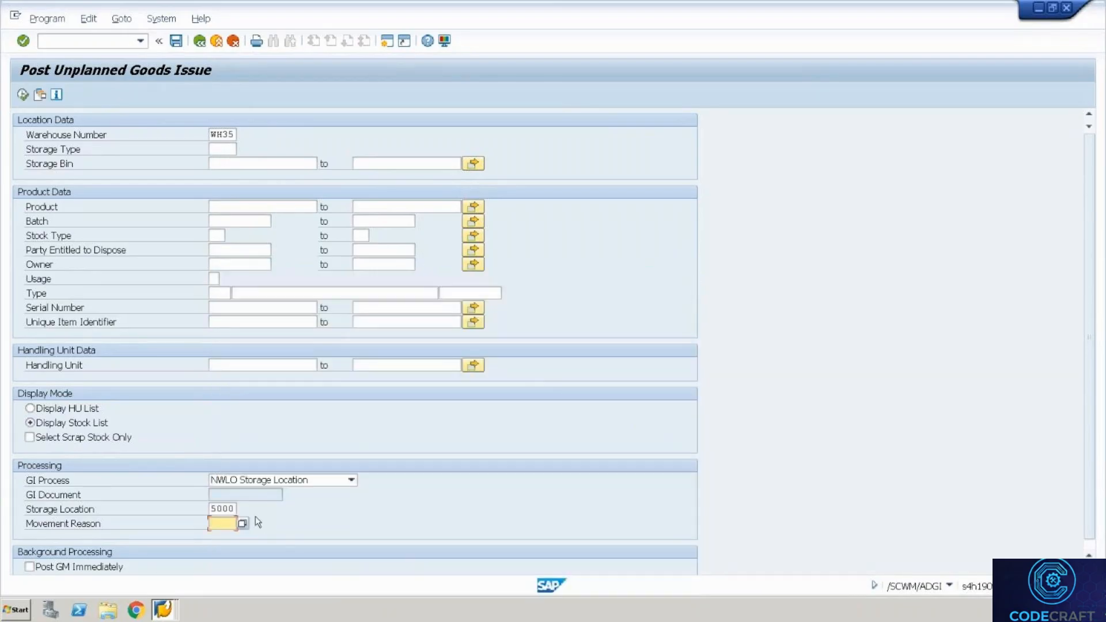
Set the GI process to CANC Cancel GI Document with movement reason SCRP, and review the other available GI processes
left_click(351, 480)
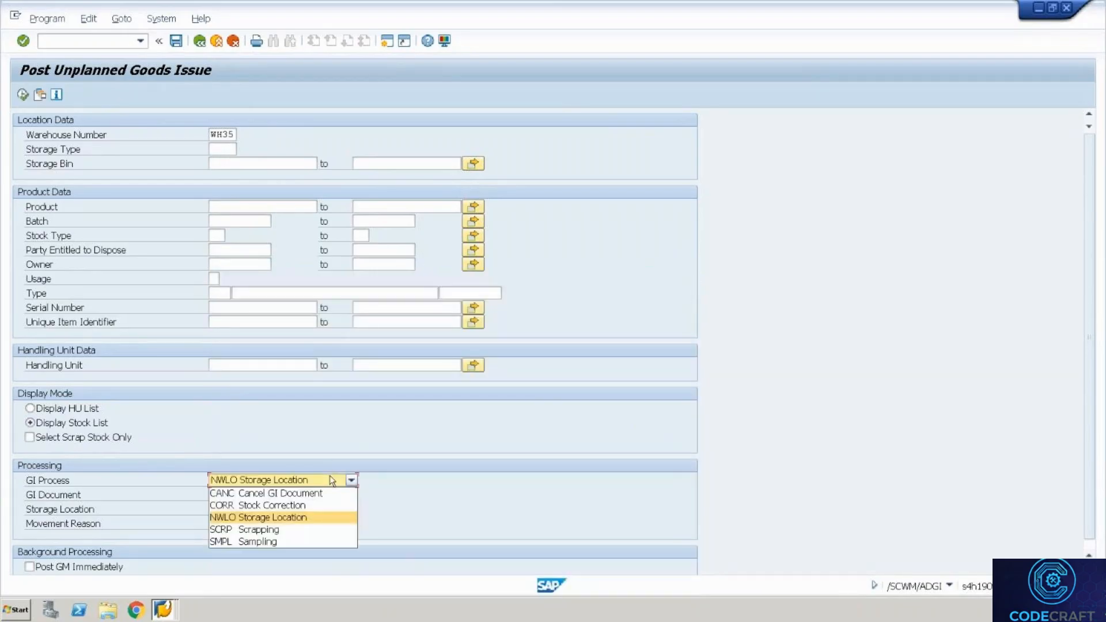
left_click(256, 495)
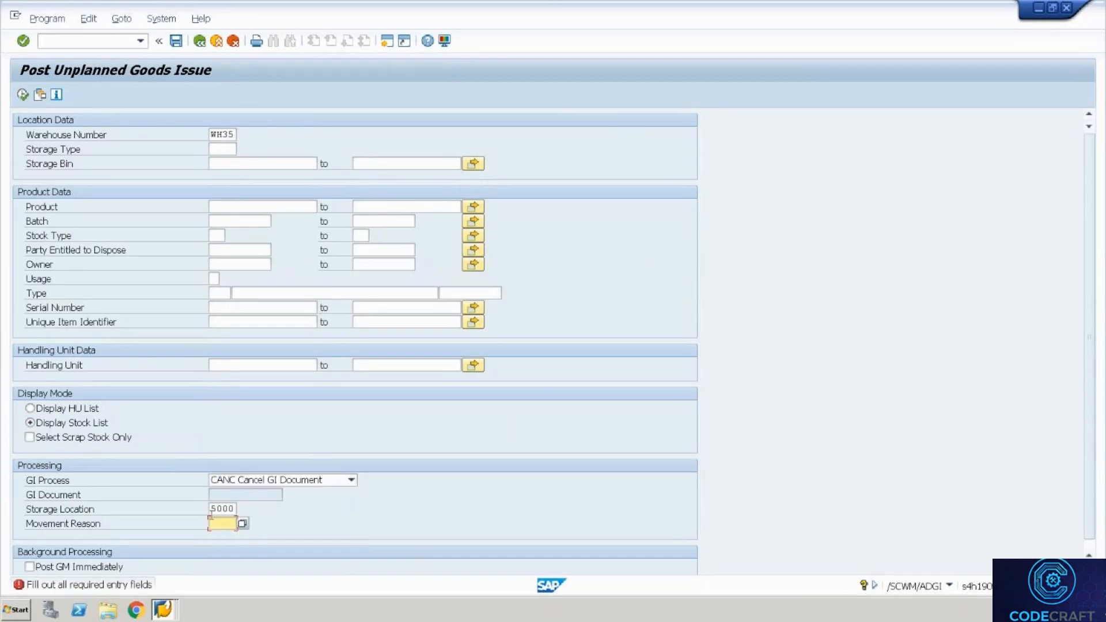
left_click(211, 509)
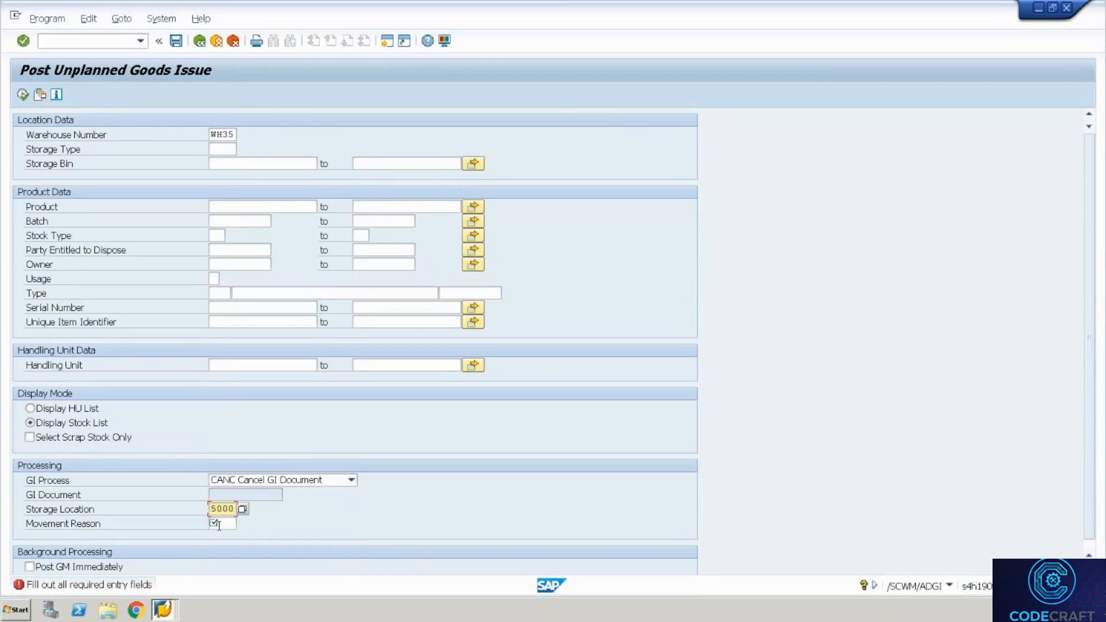
left_click(219, 525)
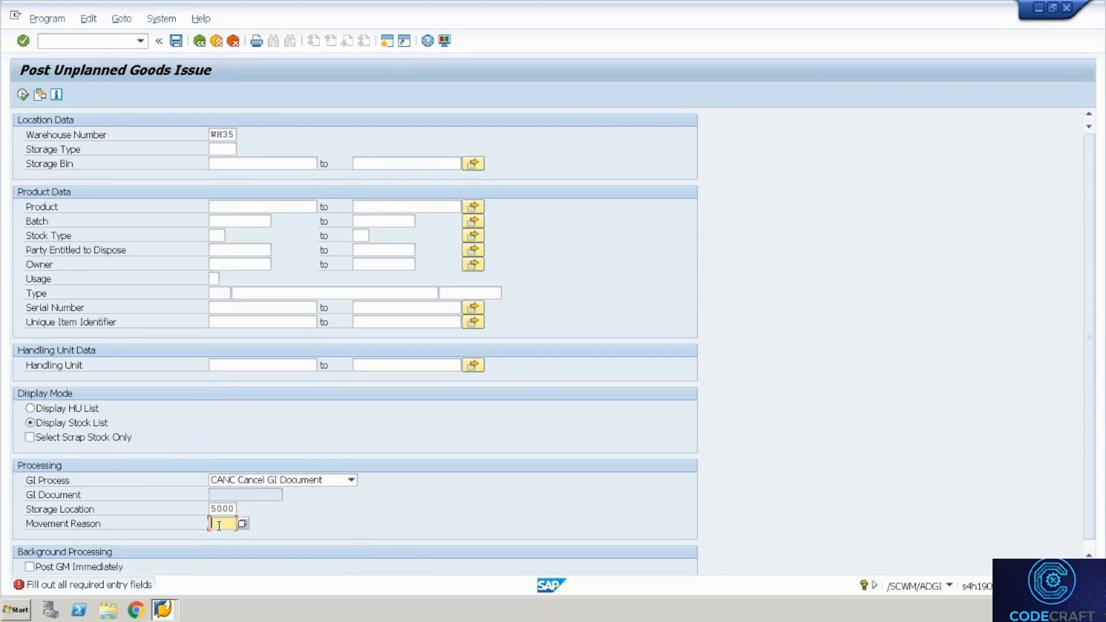
type("SCRP")
key("Return")
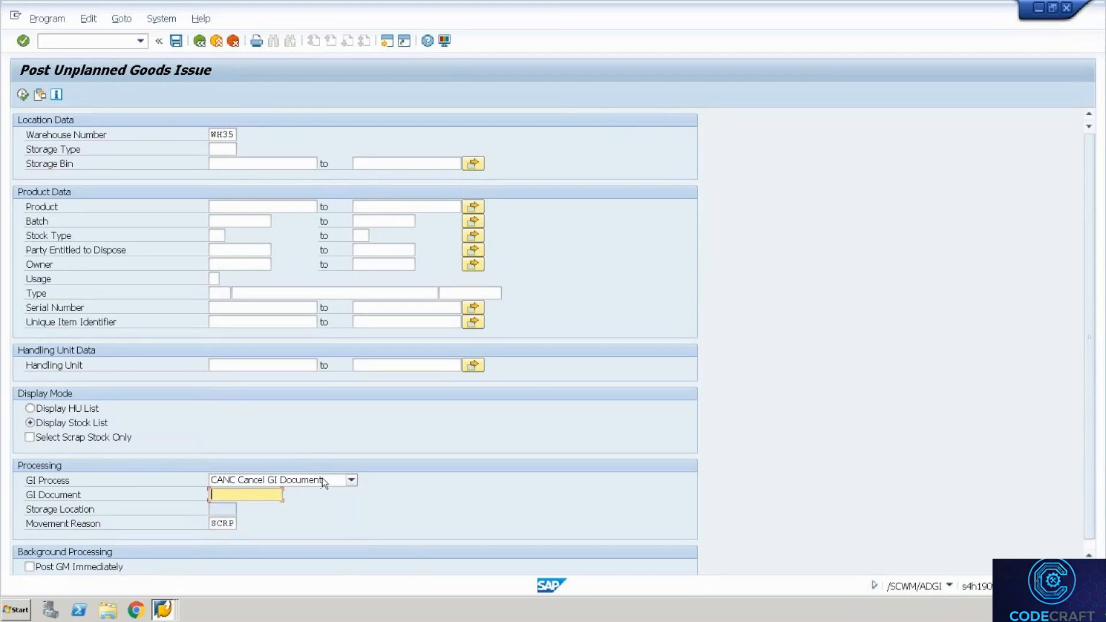
left_click(323, 480)
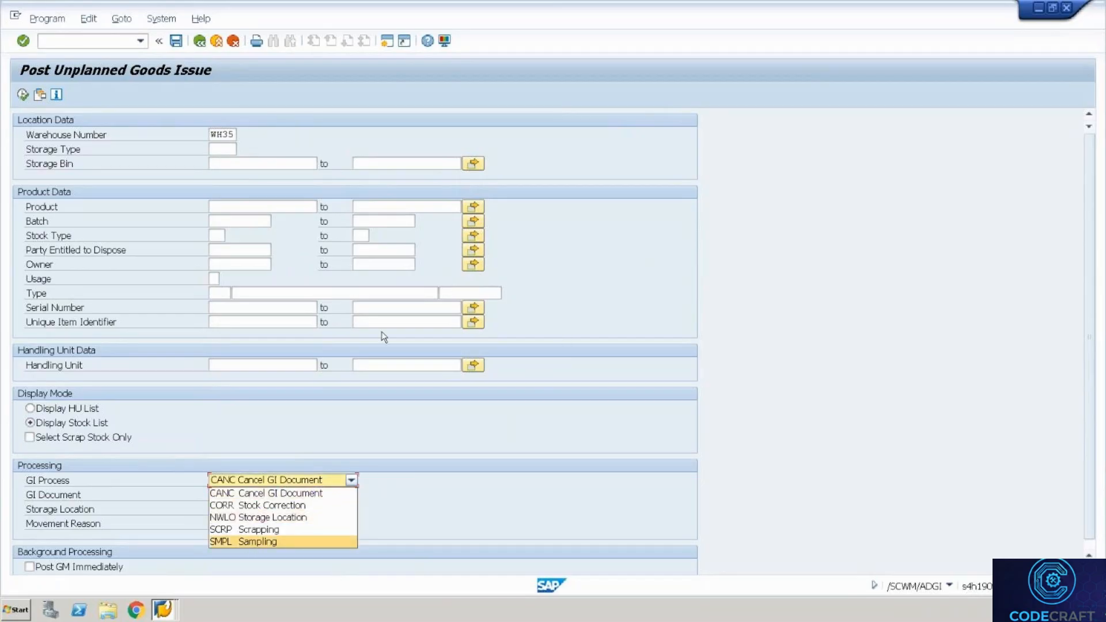
left_click(701, 374)
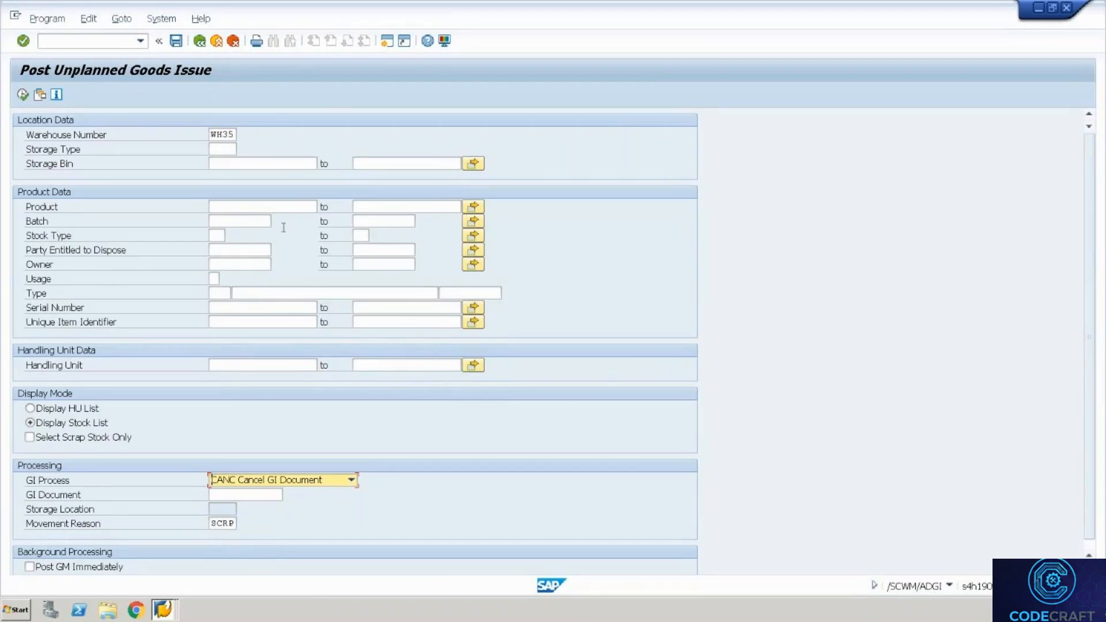
Enter SCRAP-zone as the storage bin, and leave the unplanned goods issue transaction without executing it
left_click(223, 164)
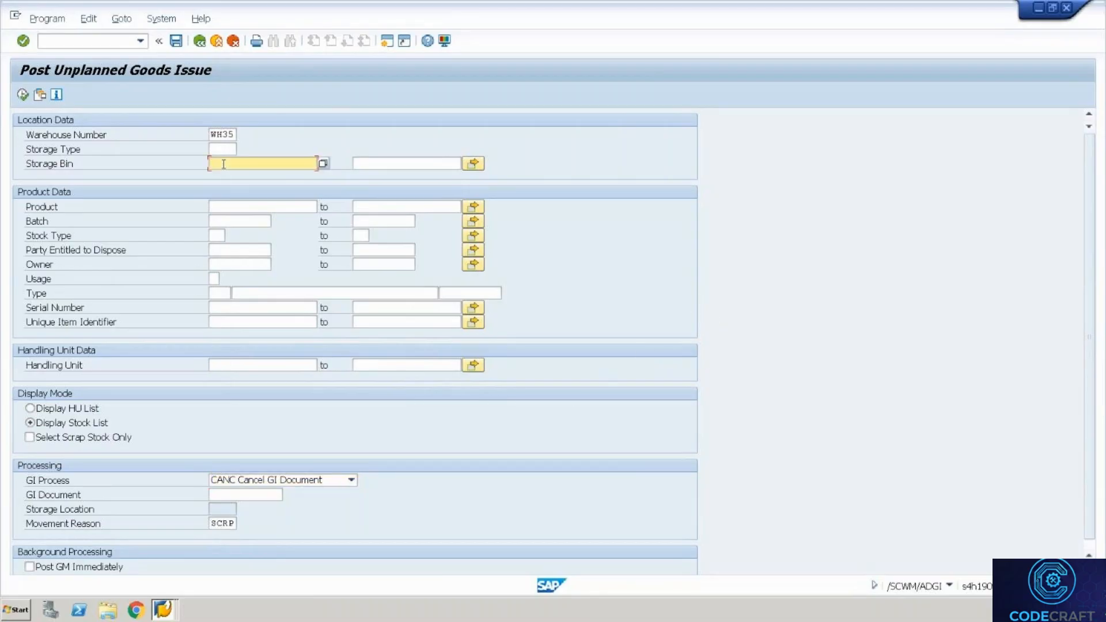
type("SCRAP-zone")
key("ctrl+alt+Break")
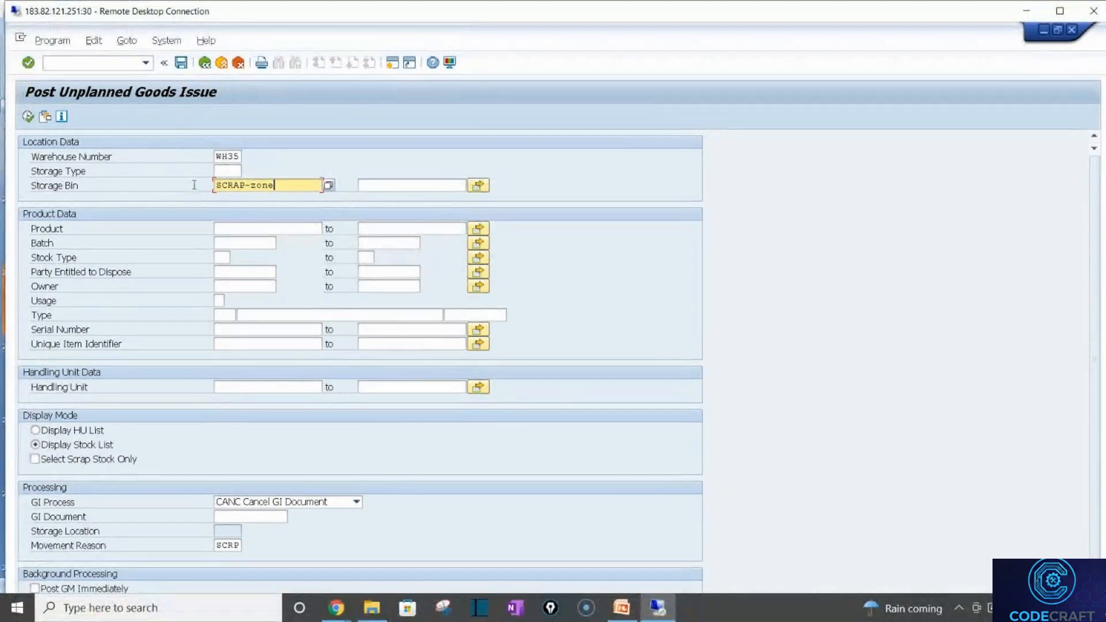
key("alt+Tab")
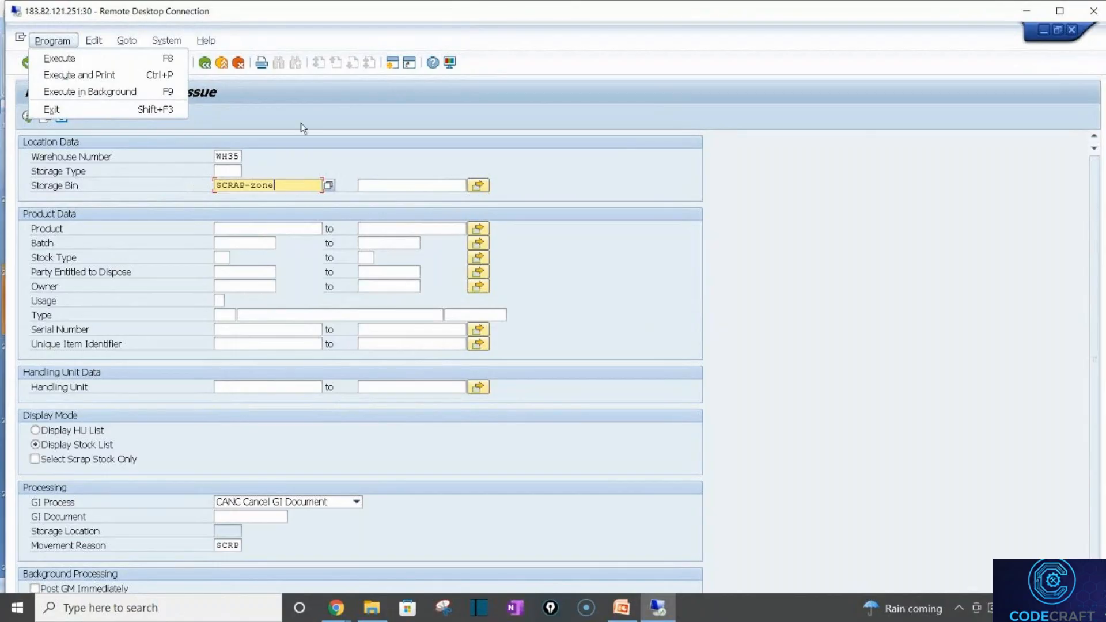
double_click(245, 13)
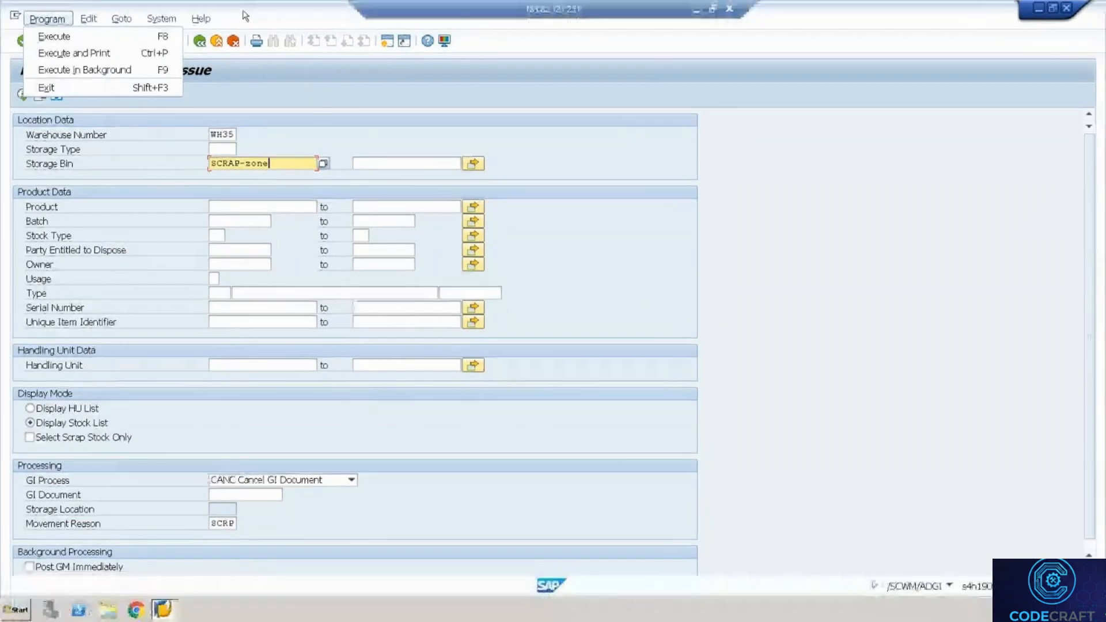
left_click(217, 41)
left_click(217, 42)
left_click(217, 41)
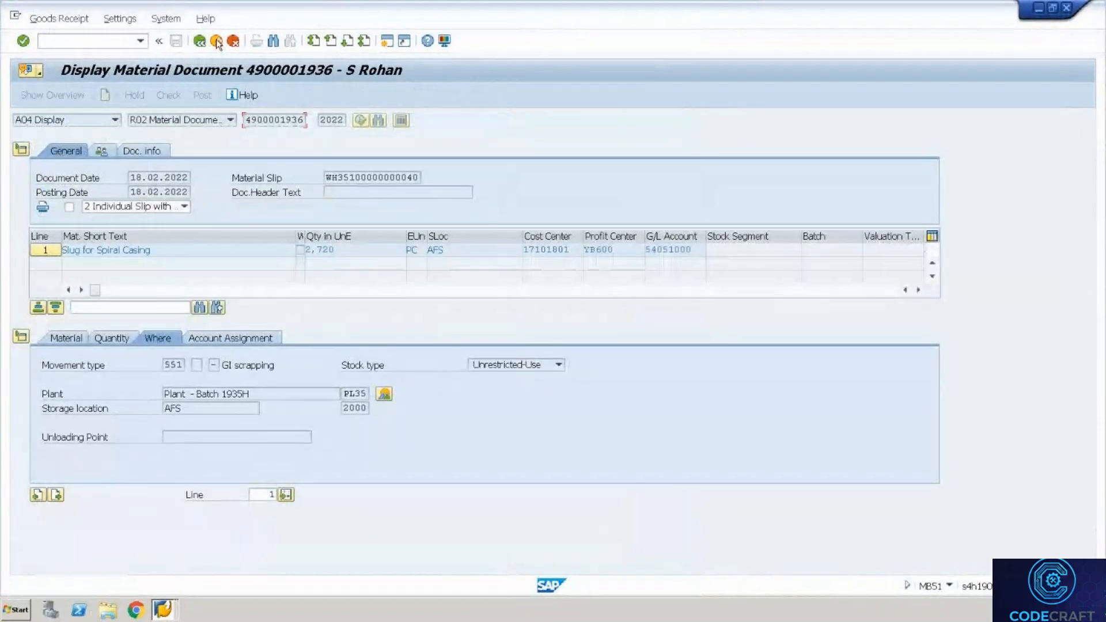
Switch to the 1935H Warehouse Datasheet in the browser and enter the heading Strategies in cell B58 of the Unit 5 sheet
key("ctrl+alt+Break")
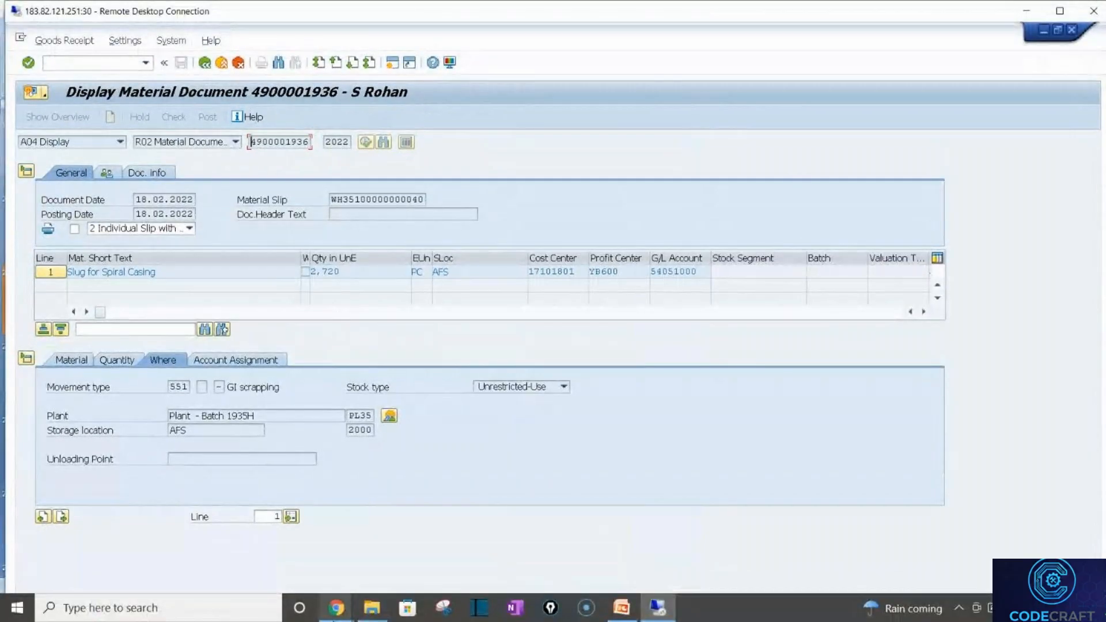
left_click(336, 608)
left_click(277, 506)
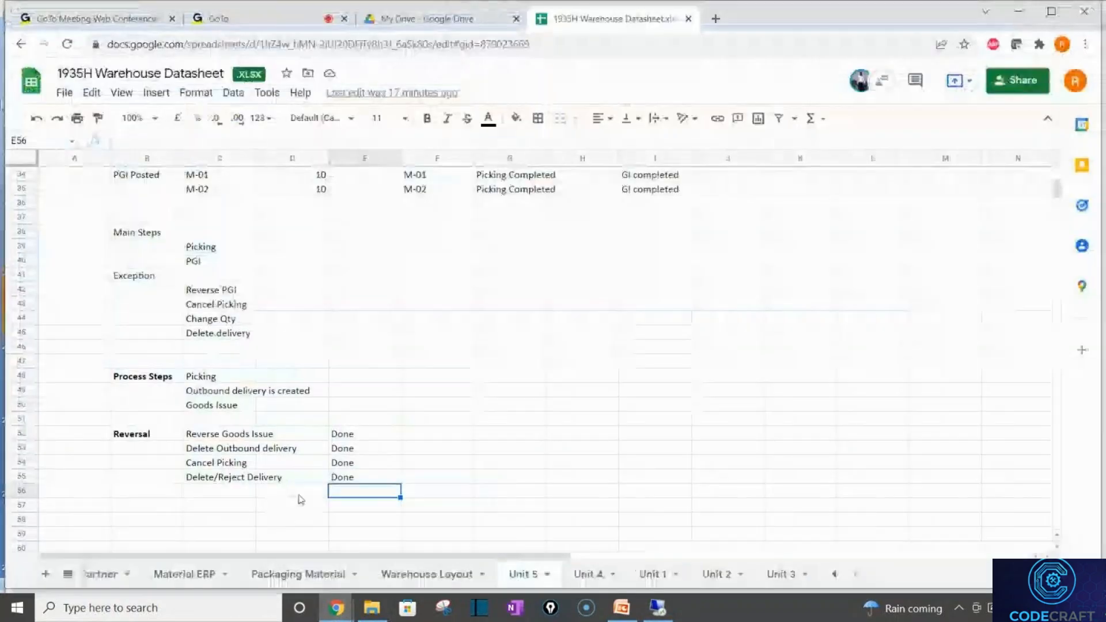
left_click(143, 488)
key("Down")
key("Down")
key("Down")
key("Down")
key("Down")
key("Down")
key("Down")
key("Down")
key("Down")
key("Down")
key("Down")
key("Down")
key("Down")
key("Down")
key("Down")
key("Down")
key("Down")
key("Down")
key("Down")
key("Down")
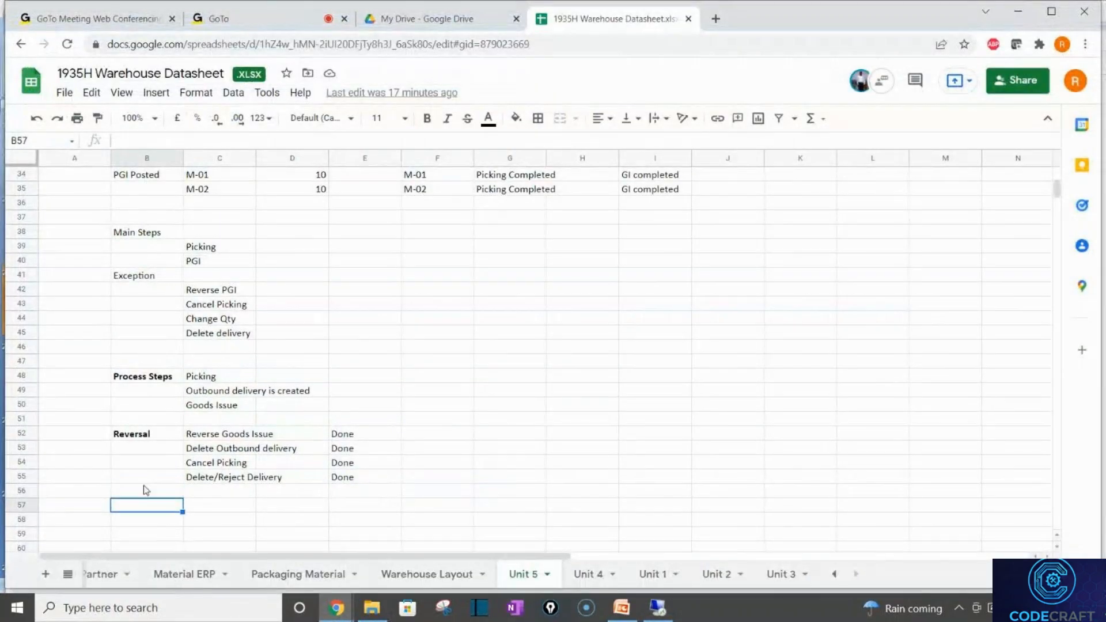
key("Down")
key("Down")
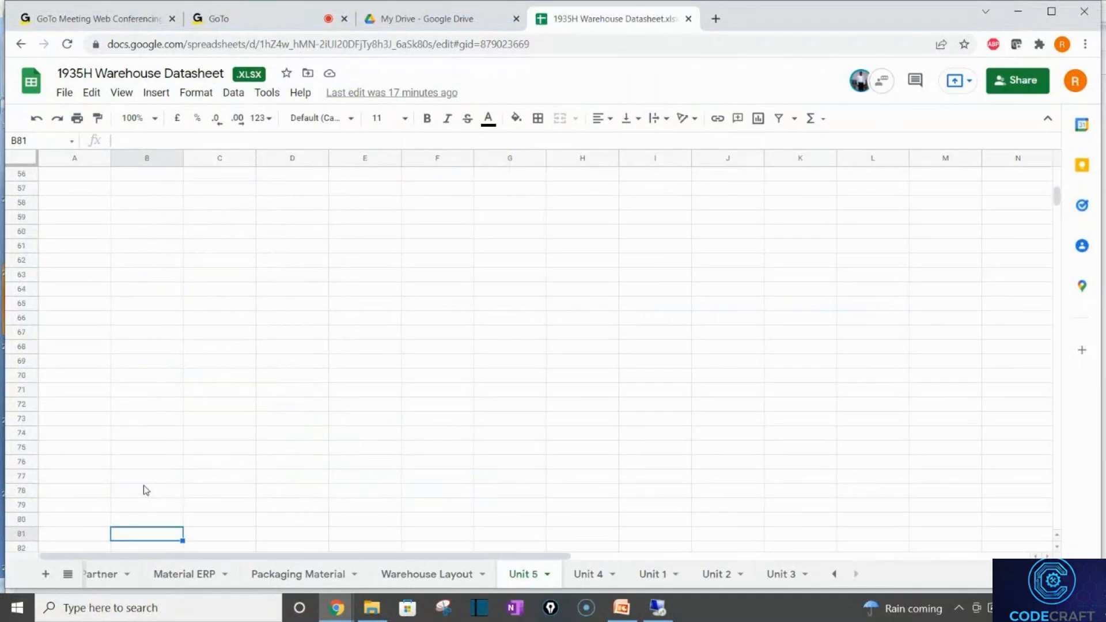
left_click(140, 205)
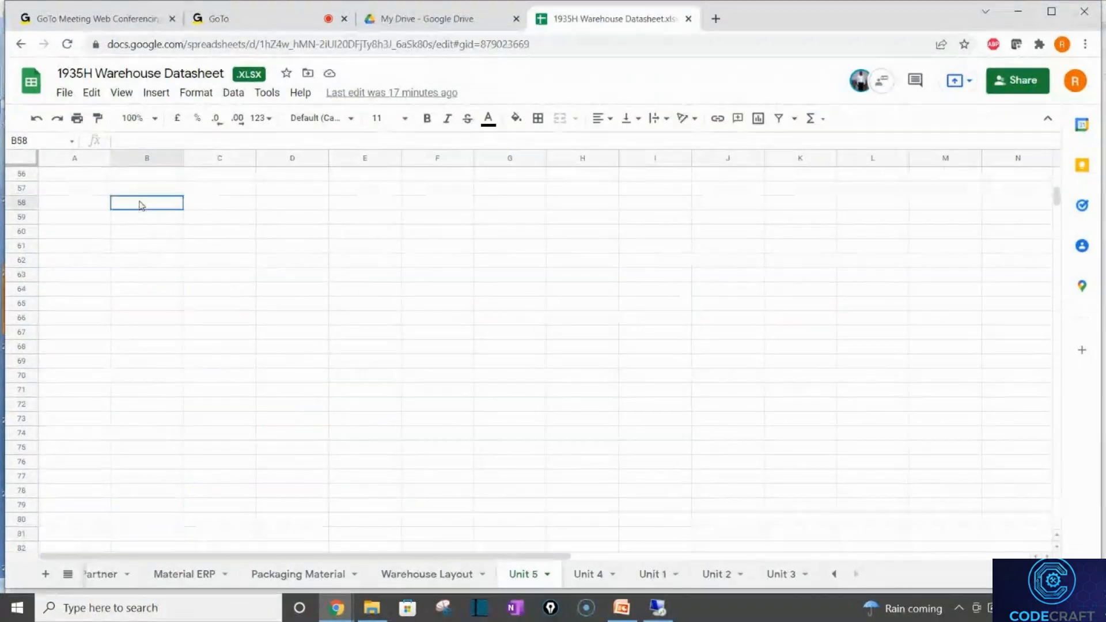
type("Strategie")
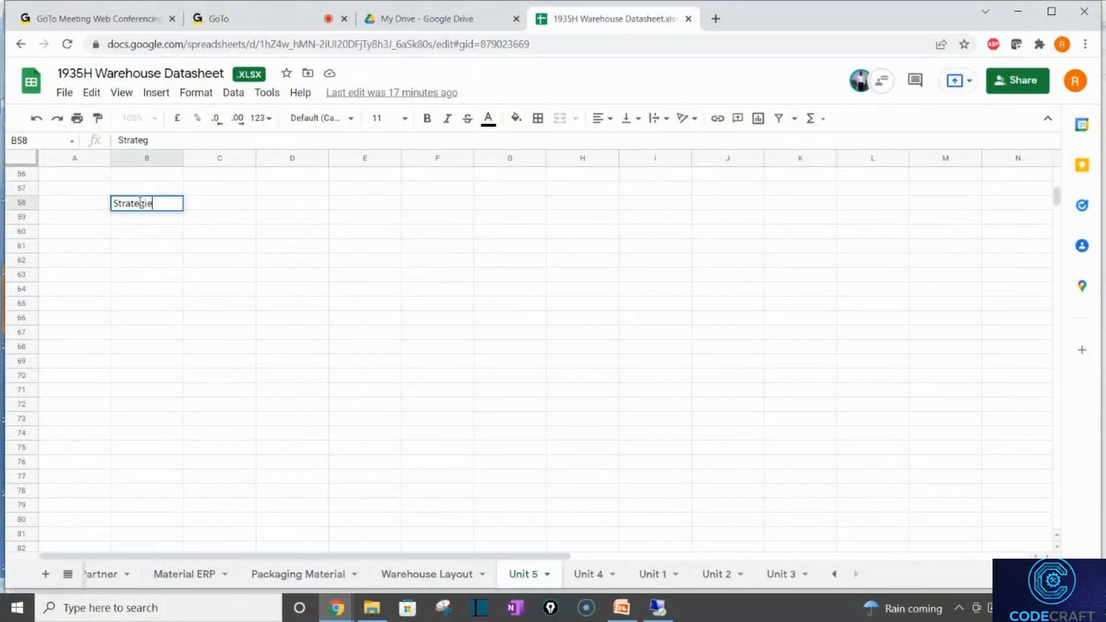
type("s")
key("Return")
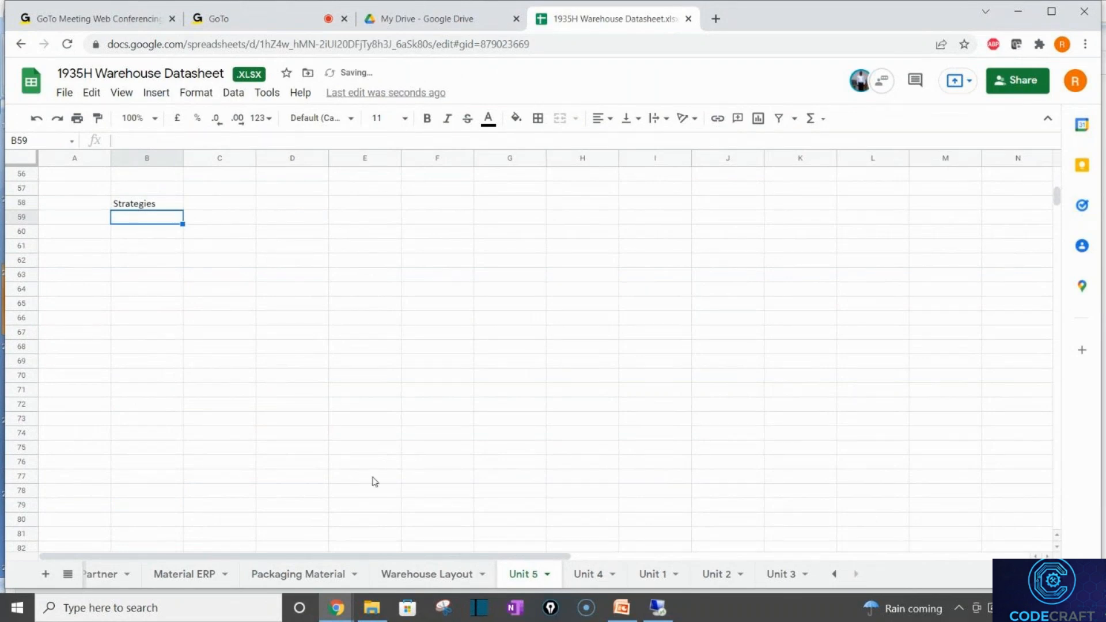
Switch to the Goods Issue Processes presentation to review the Unit Outline slide, and look at outbound delivery order 80001000 in the remote SAP session
left_click(658, 608)
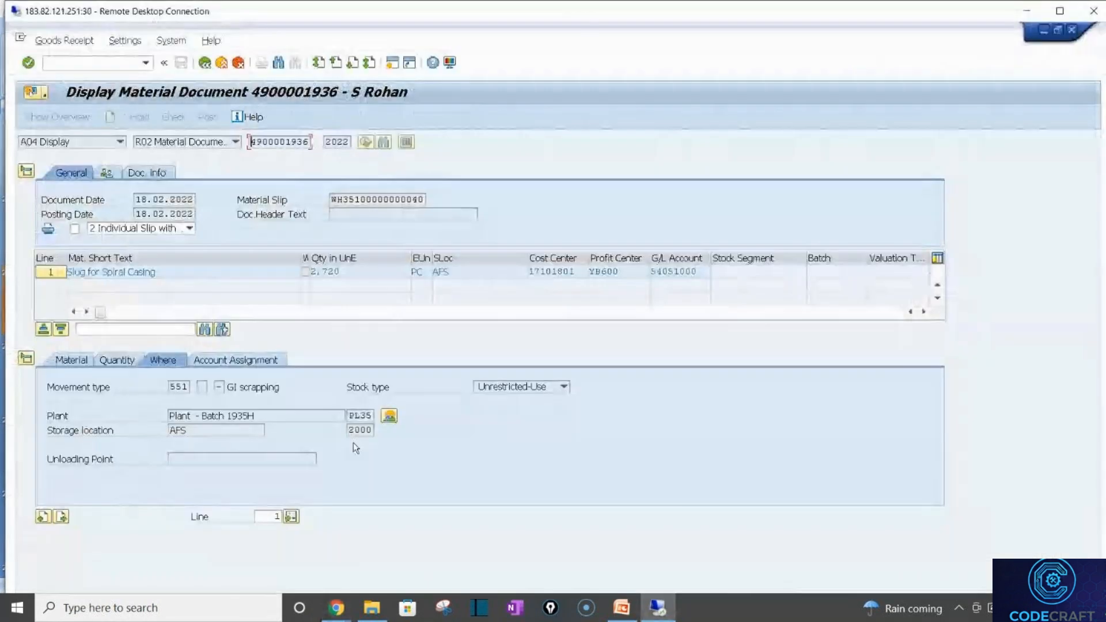
left_click(629, 614)
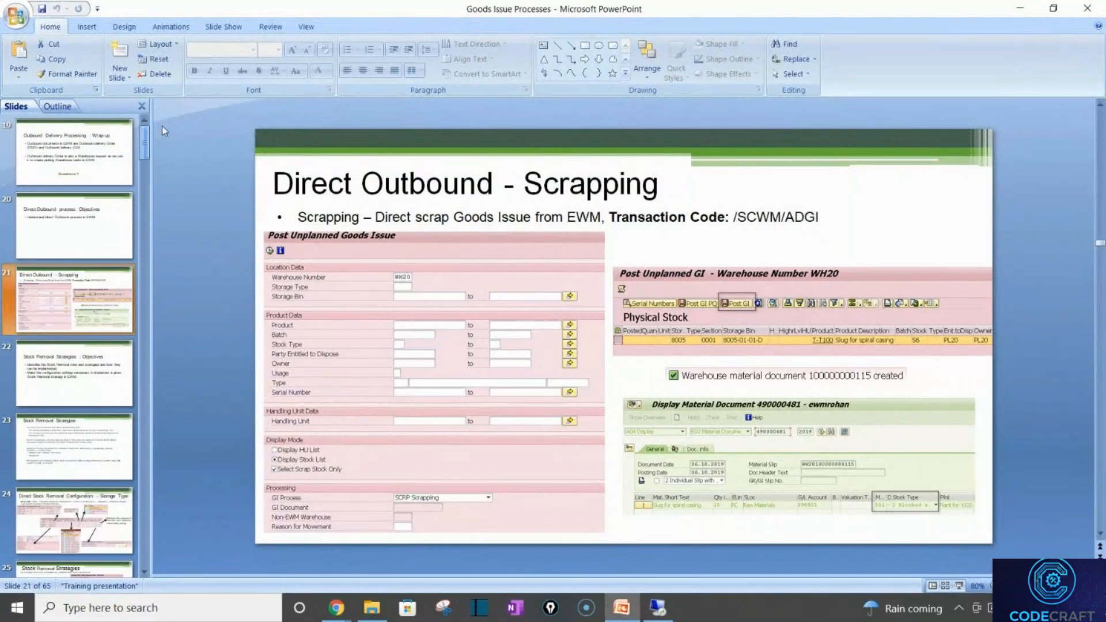
scroll(73, 288, "up", 10)
left_click(63, 234)
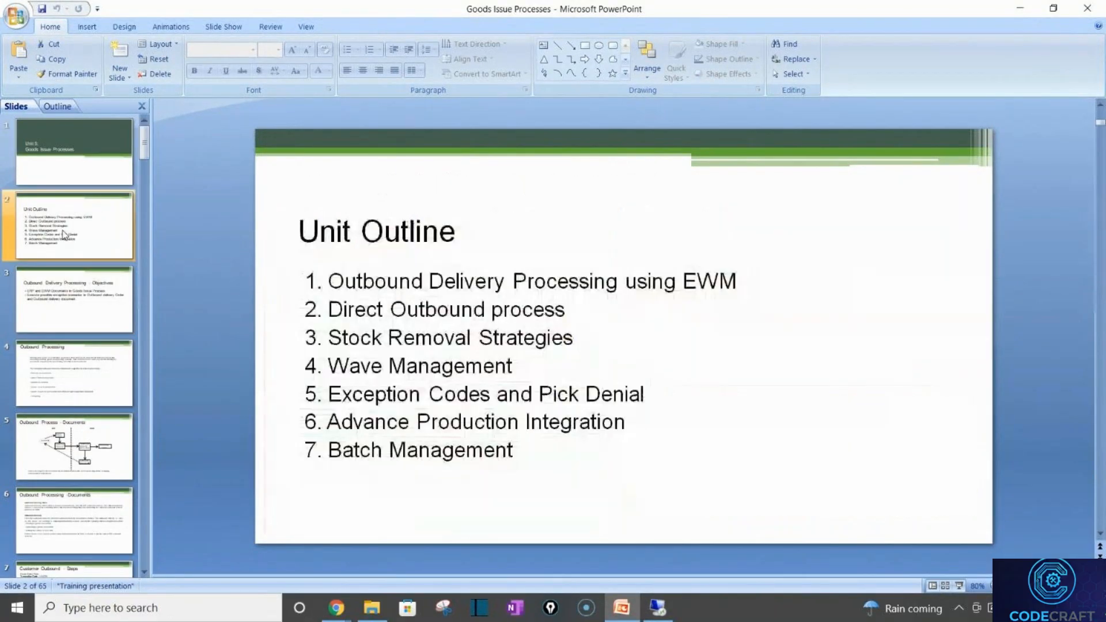
key("alt+Tab")
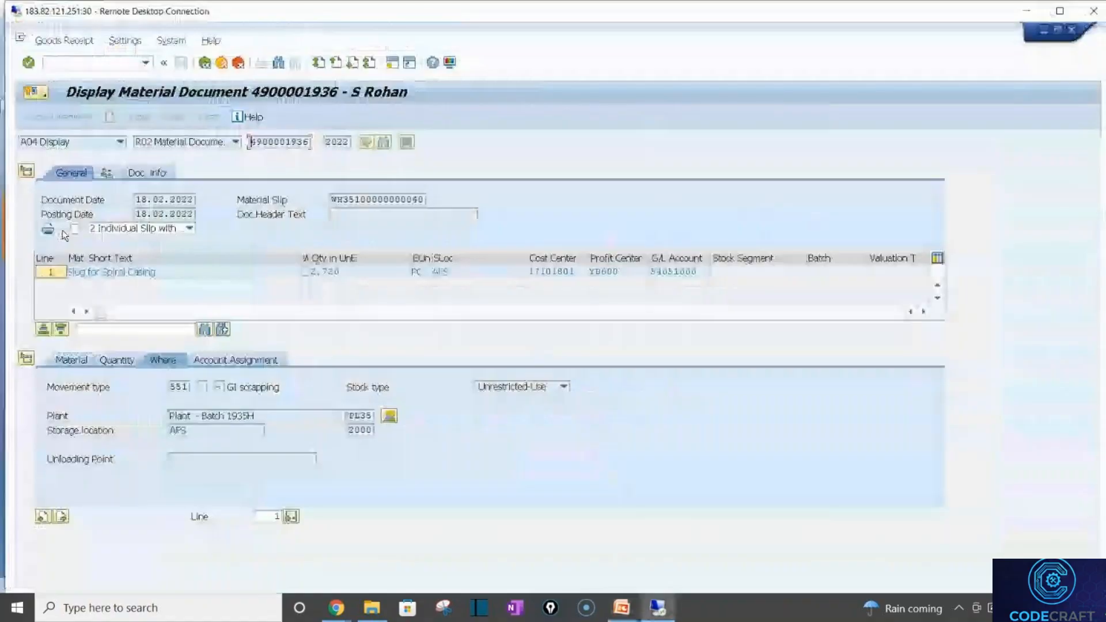
double_click(279, 16)
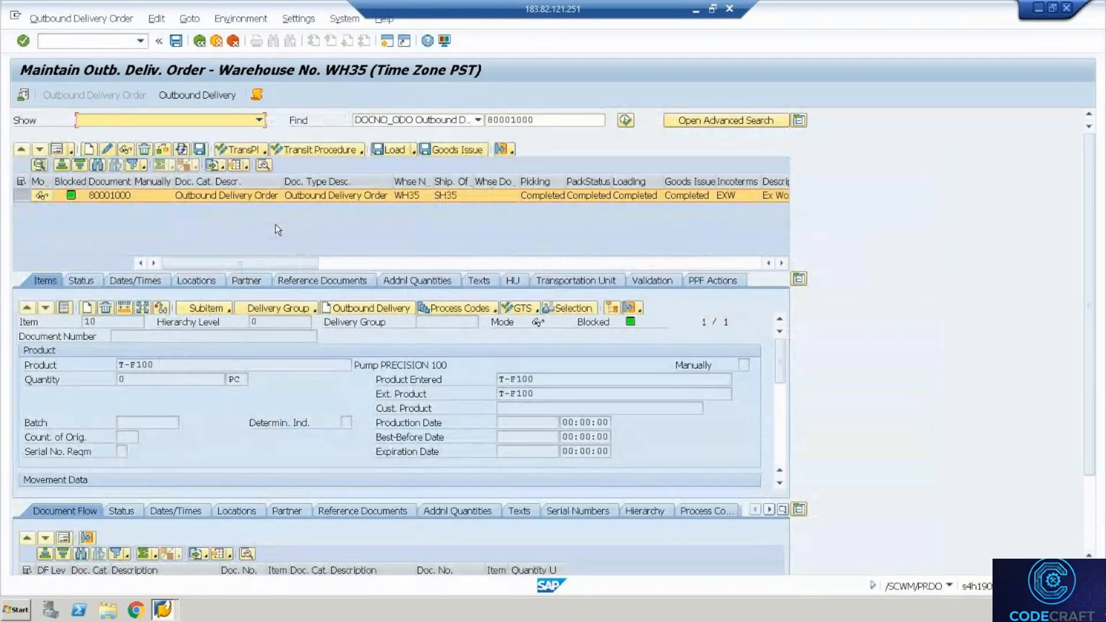
left_click(788, 20)
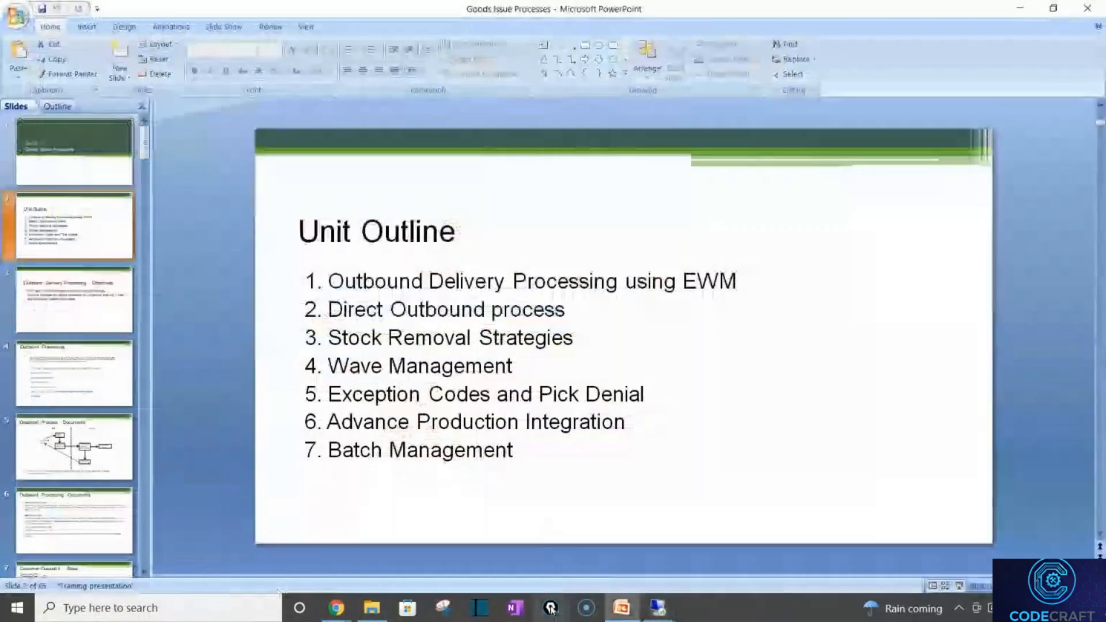
Switch back to the 1935H Warehouse Datasheet in the browser and make the Strategies heading in cell B58 bold
mouse_move(336, 608)
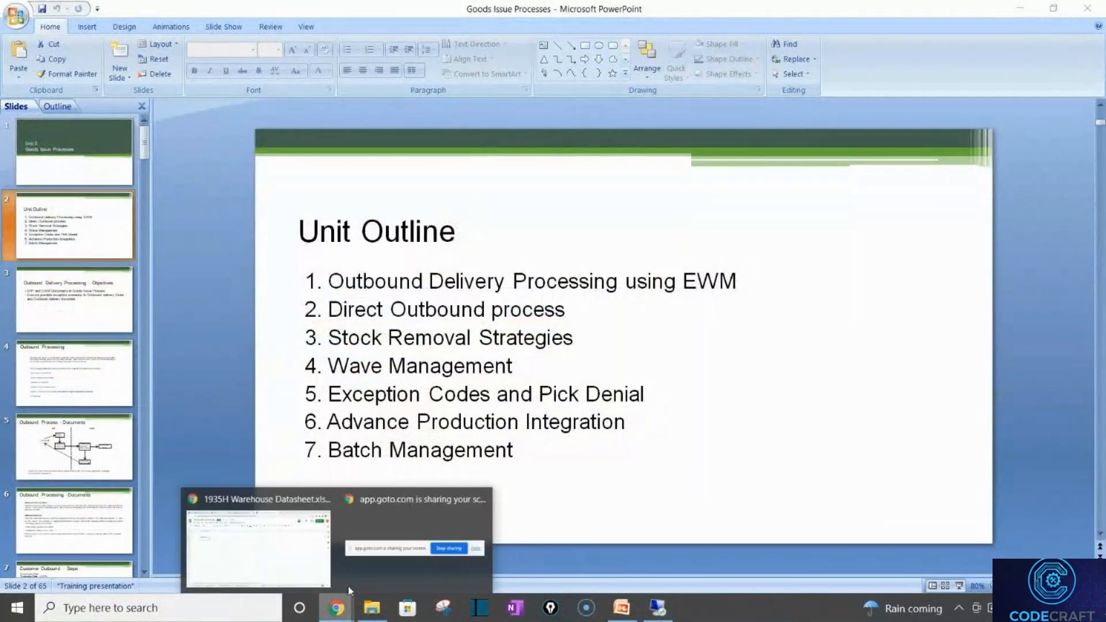
left_click(331, 579)
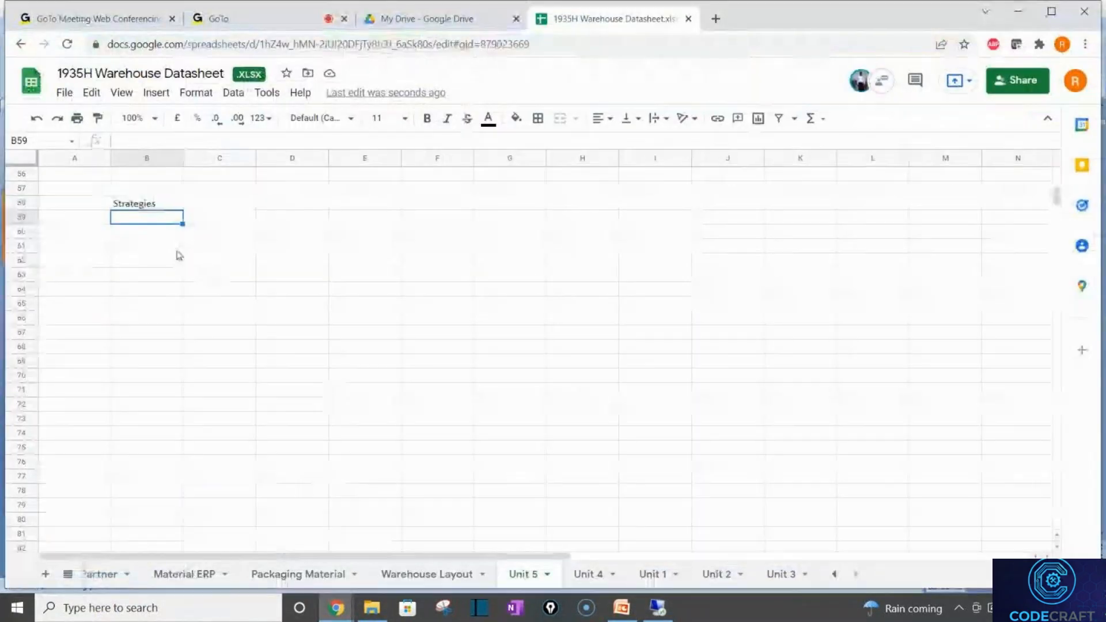
left_click(210, 226)
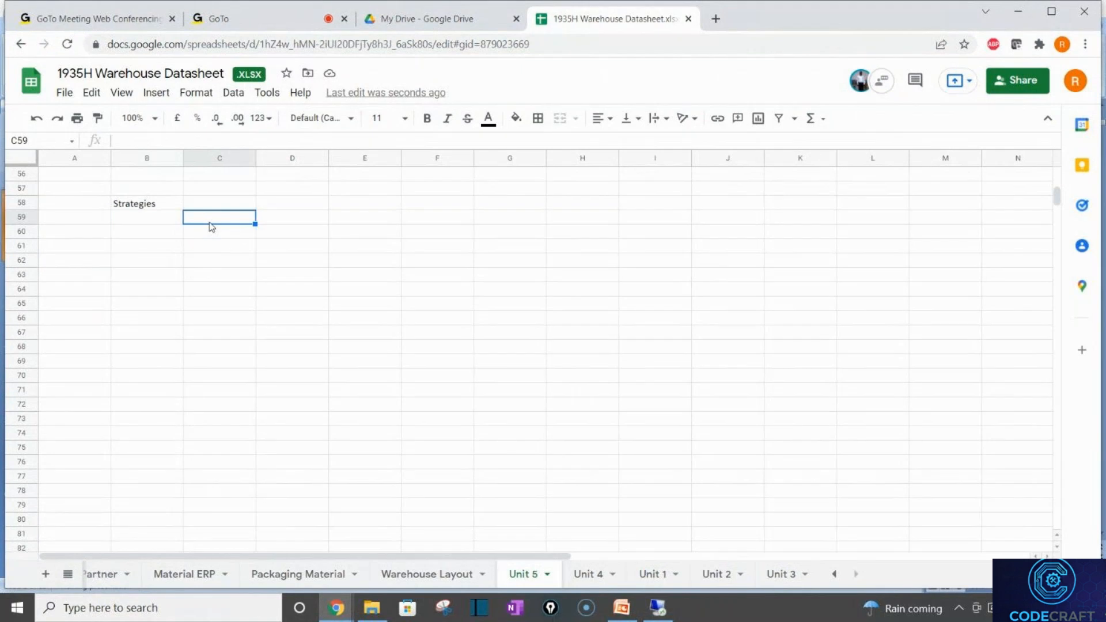
left_click(160, 208)
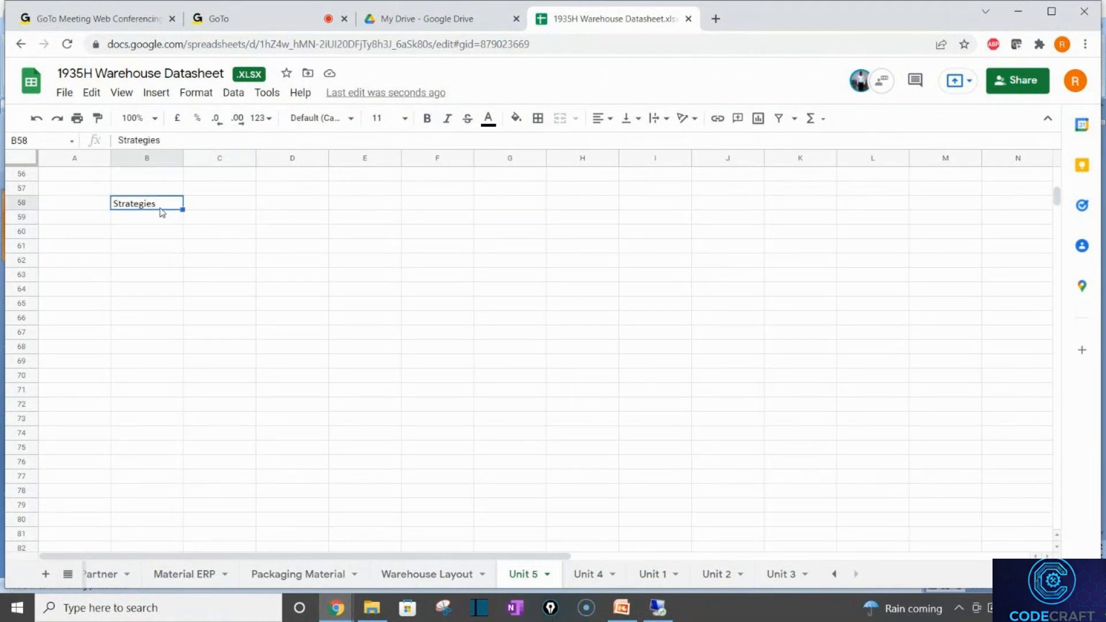
key("ctrl+b")
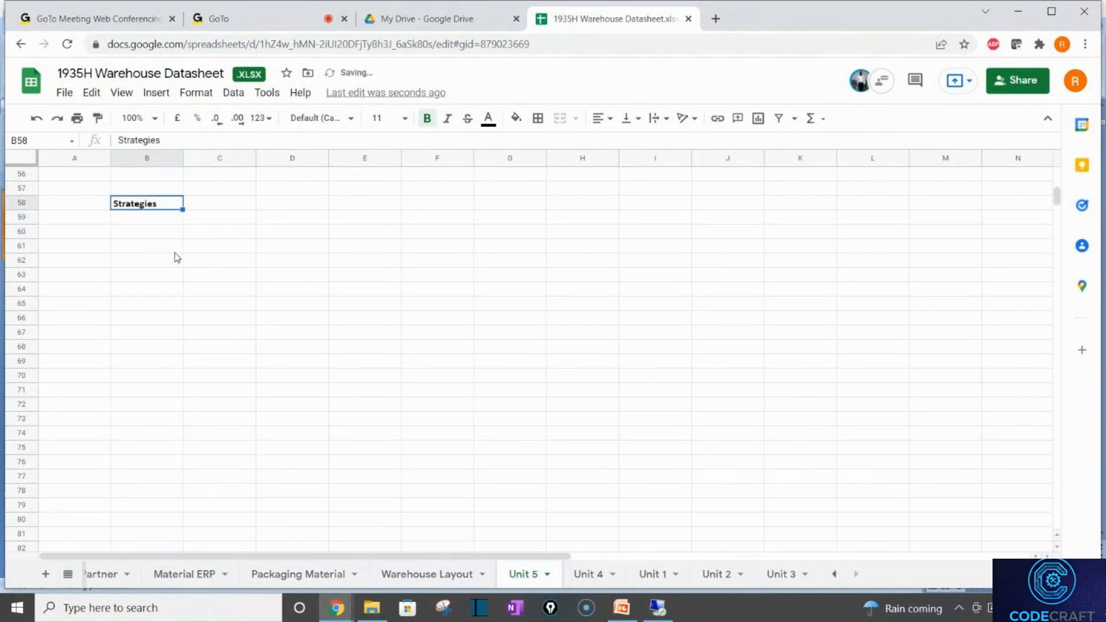
Enter Bin Determination in cell C60 beneath the Strategies heading
left_click(215, 232)
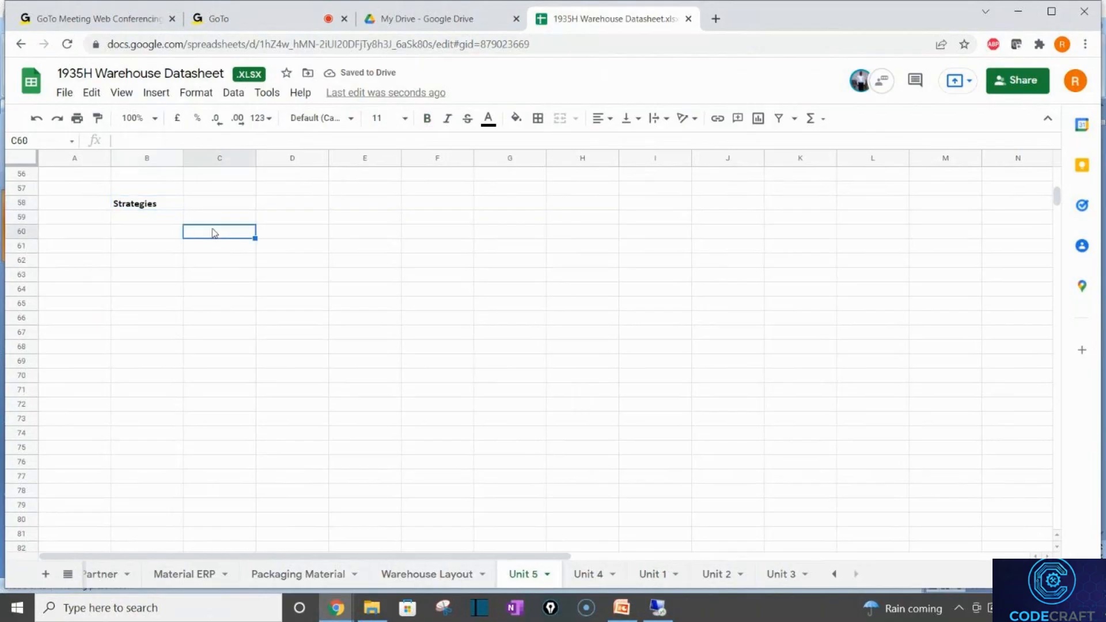
type("Bin ")
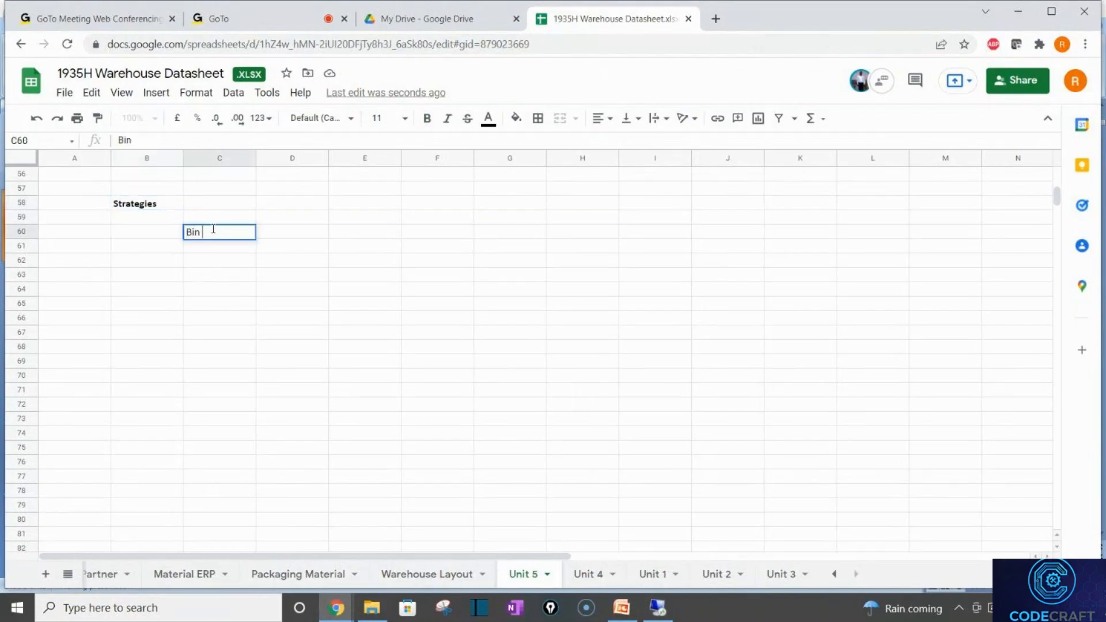
type("Determination")
key("Return")
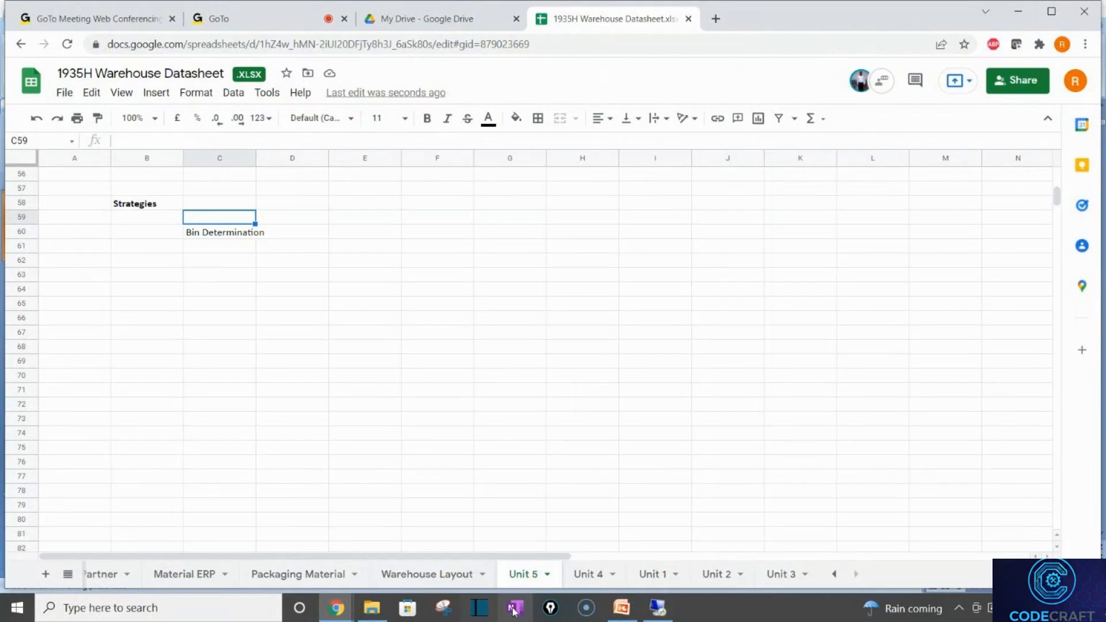
Find the Putaway Strategy section in the Unit 4 sheet and examine its storage type, storage section, bin type check and bin determination steps
left_click(588, 576)
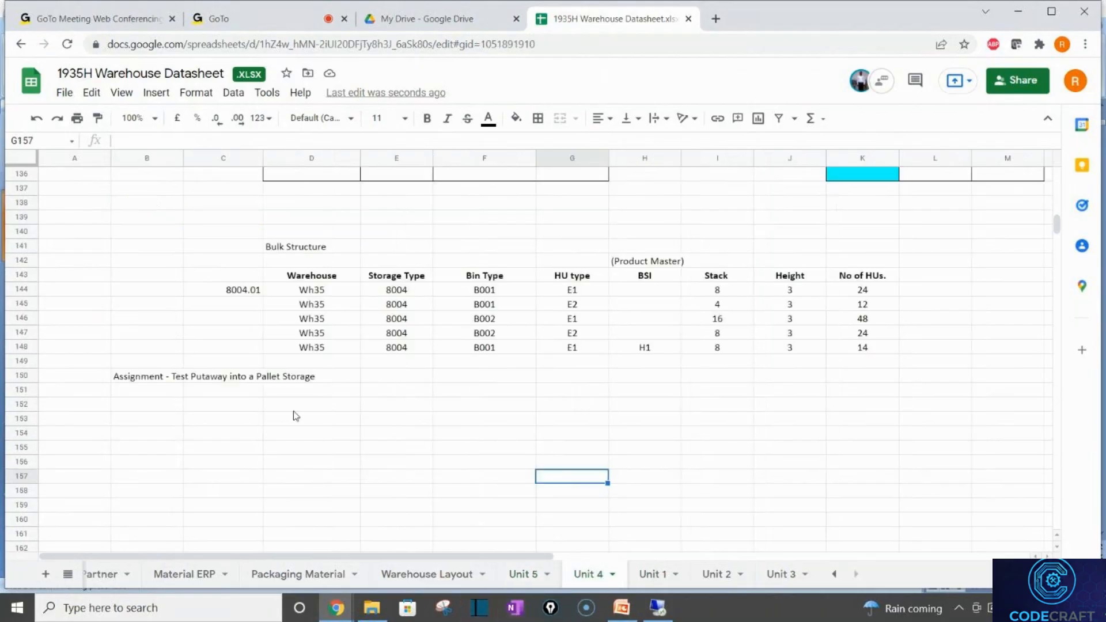
key("Up")
key("Up")
key("Up")
key("Up")
key("Up")
key("Up")
key("Up")
key("Up")
key("Up")
key("Up")
key("Up")
key("Up")
key("Up")
key("Up")
key("Up")
key("Up")
key("Up")
key("Up")
key("Up")
key("Up")
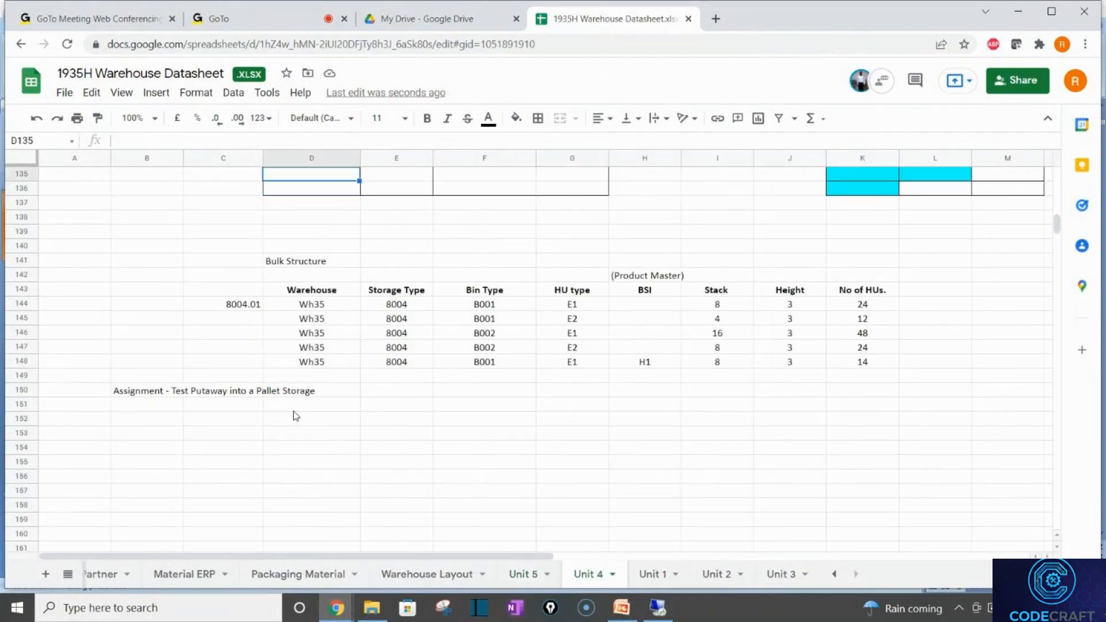
key("Up")
key("Up")
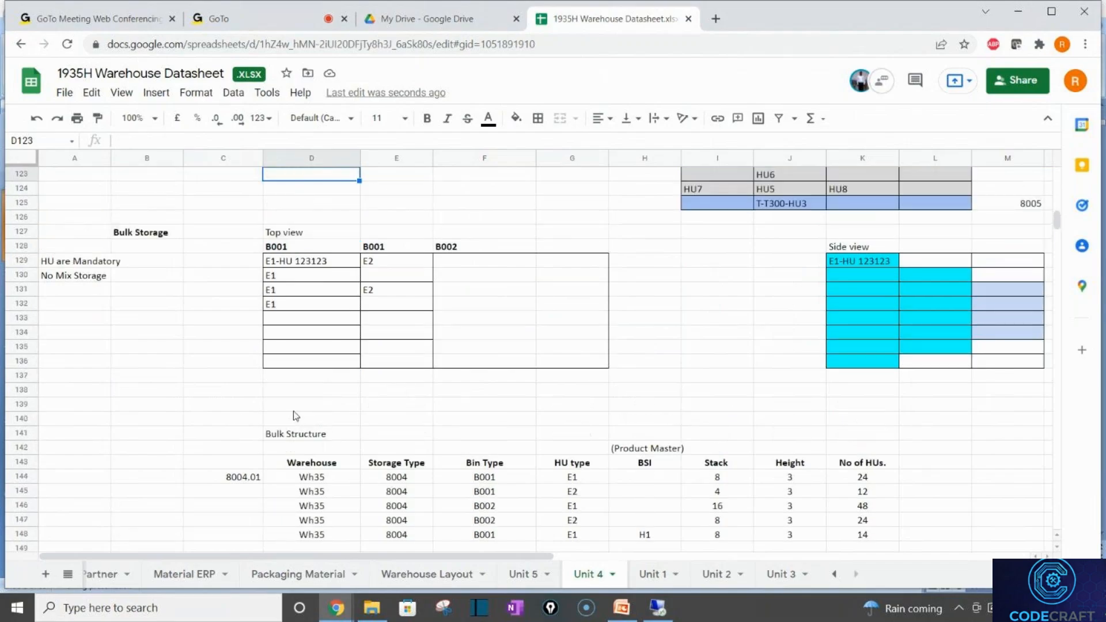
key("Up")
key("Up")
key("Up")
key("Up")
key("Up")
key("Up")
key("Up")
key("Up")
key("Up")
key("Up")
key("Up")
key("Up")
key("Up")
key("Up")
key("Up")
key("Up")
key("Up")
key("Up")
key("Up")
key("Up")
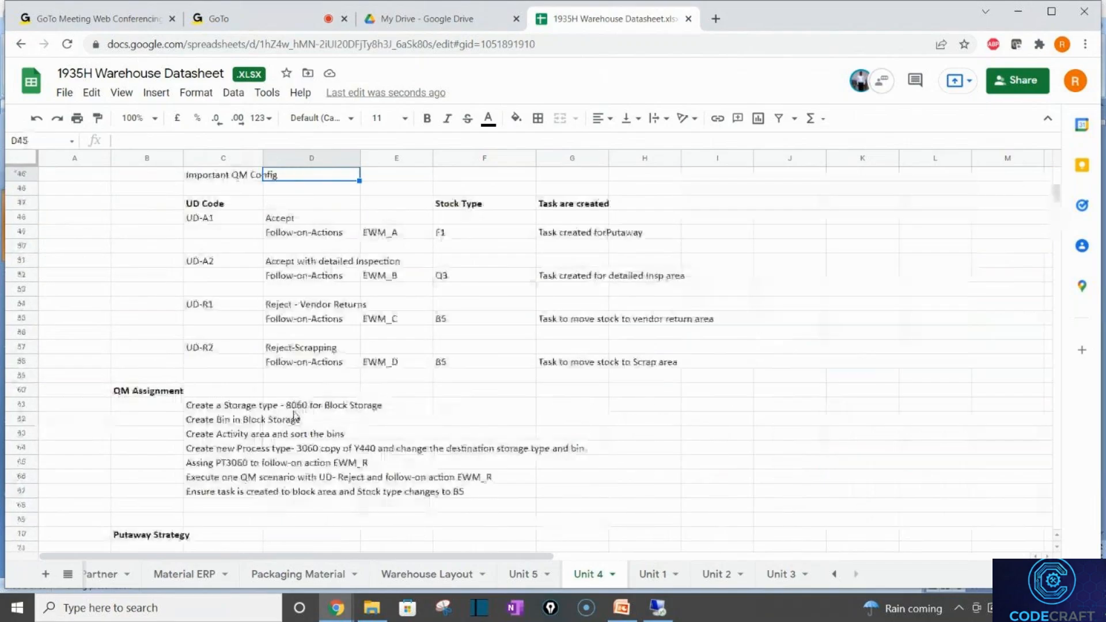
key("Up")
key("Up")
key("Up")
key("Up")
key("Up")
key("Up")
key("Up")
key("Up")
key("Up")
key("Up")
key("Up")
key("Up")
key("Up")
key("Up")
key("Up")
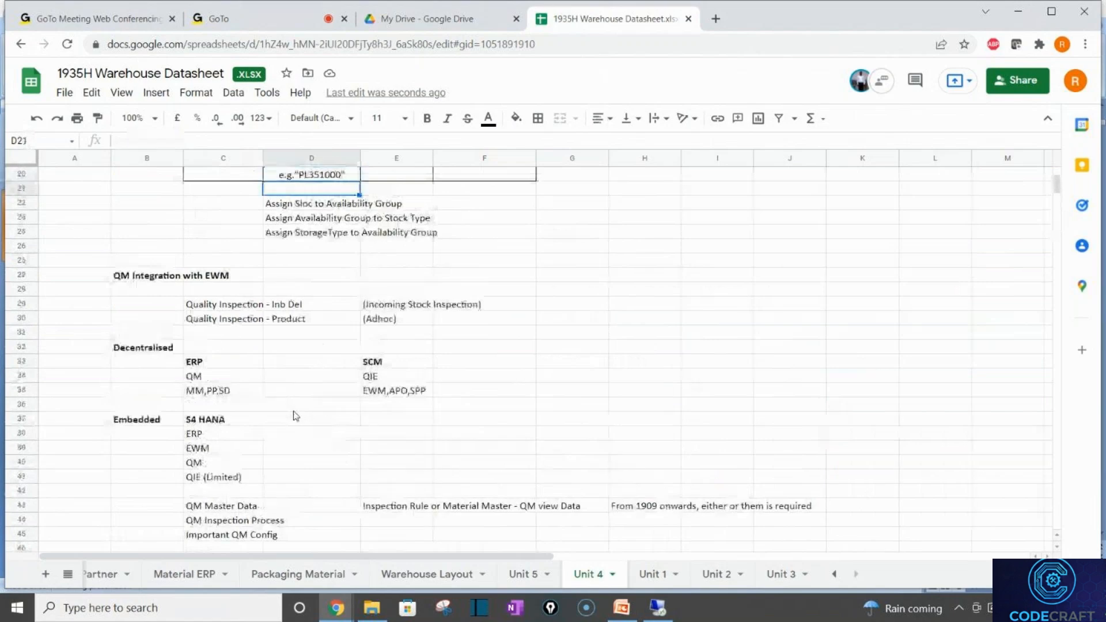
key("Down")
key("Down")
key("Down")
key("Down")
key("Down")
key("Down")
key("Down")
key("Down")
key("Down")
key("Down")
key("Down")
key("Down")
key("Down")
key("Down")
key("Down")
key("Down")
key("Down")
key("Down")
key("Down")
key("Down")
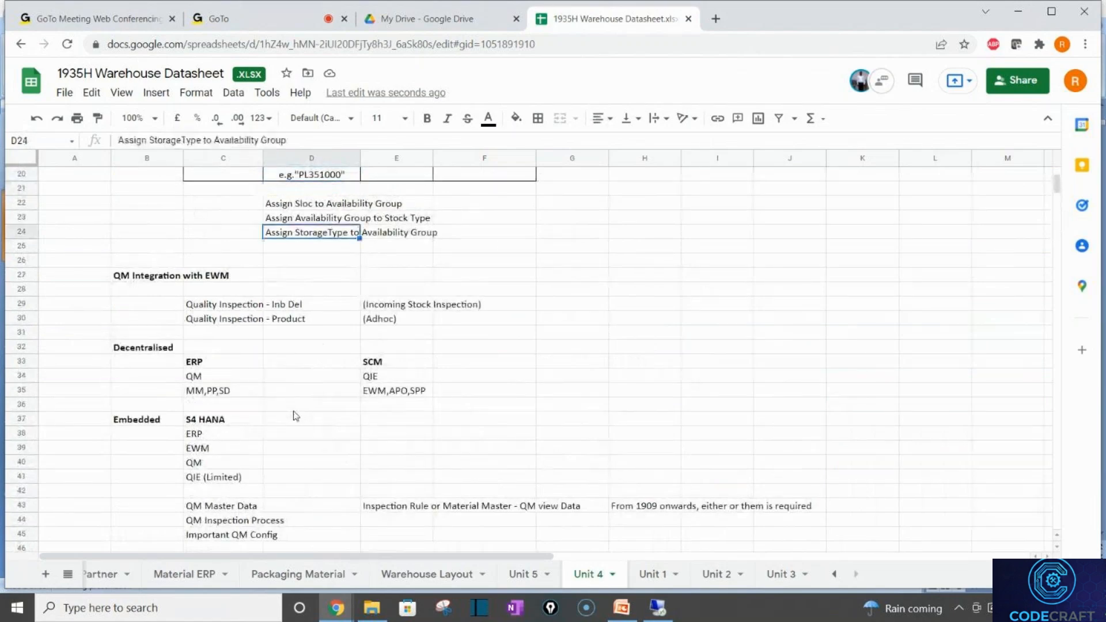
key("Down")
key("Down")
key("Down")
key("Down")
key("Down")
key("Down")
key("Down")
key("Down")
key("Down")
key("Down")
key("Down")
key("Down")
key("Down")
key("Down")
key("Down")
key("Down")
key("Down")
key("Down")
key("Down")
key("Down")
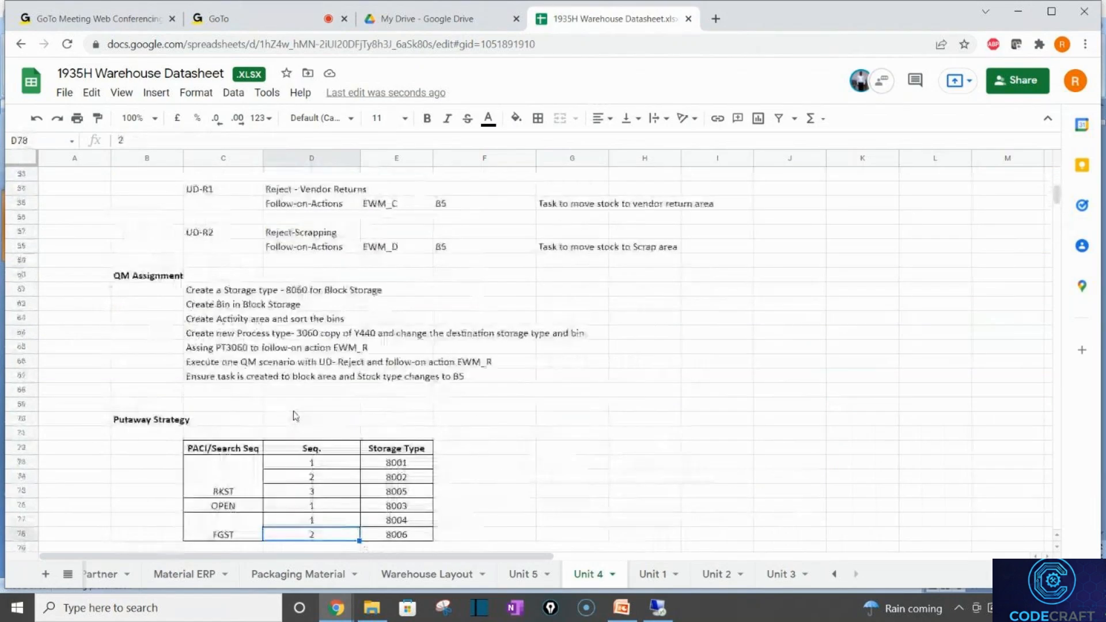
key("Down")
key("Down")
key("Down")
key("Down")
key("Down")
key("Down")
key("Down")
key("Down")
key("Down")
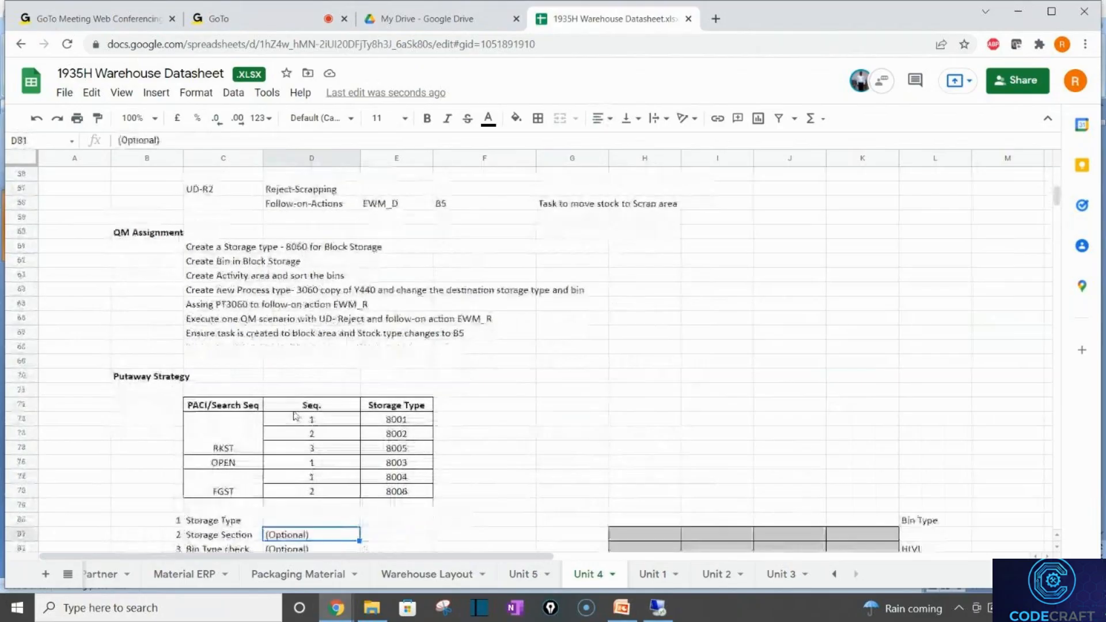
left_click_drag(204, 439, 208, 480)
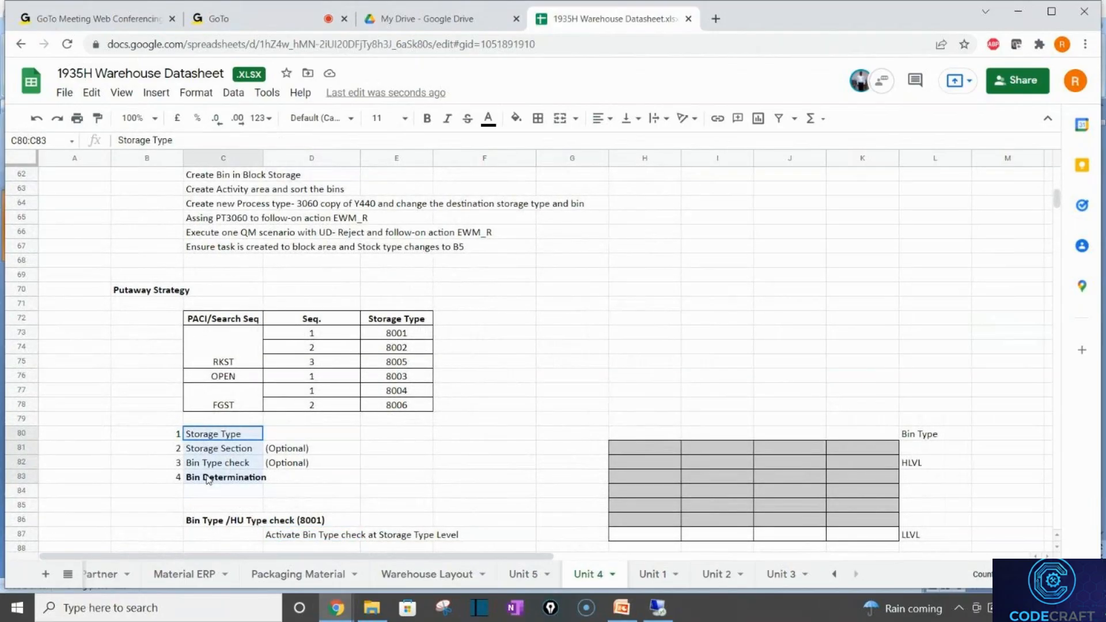
left_click(247, 440)
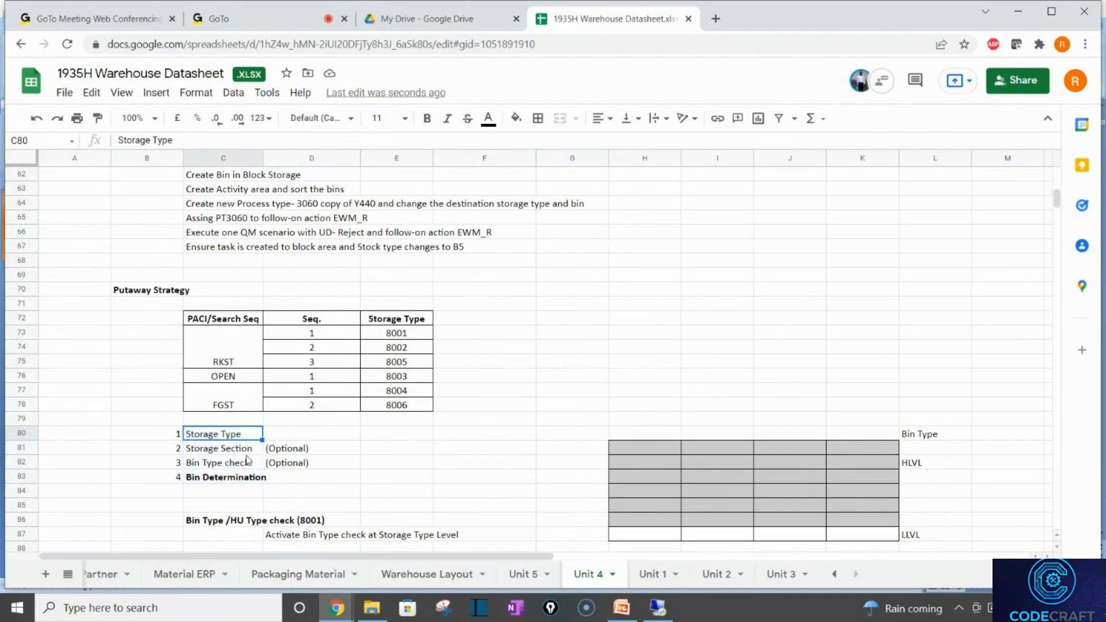
left_click(247, 454)
left_click(248, 462)
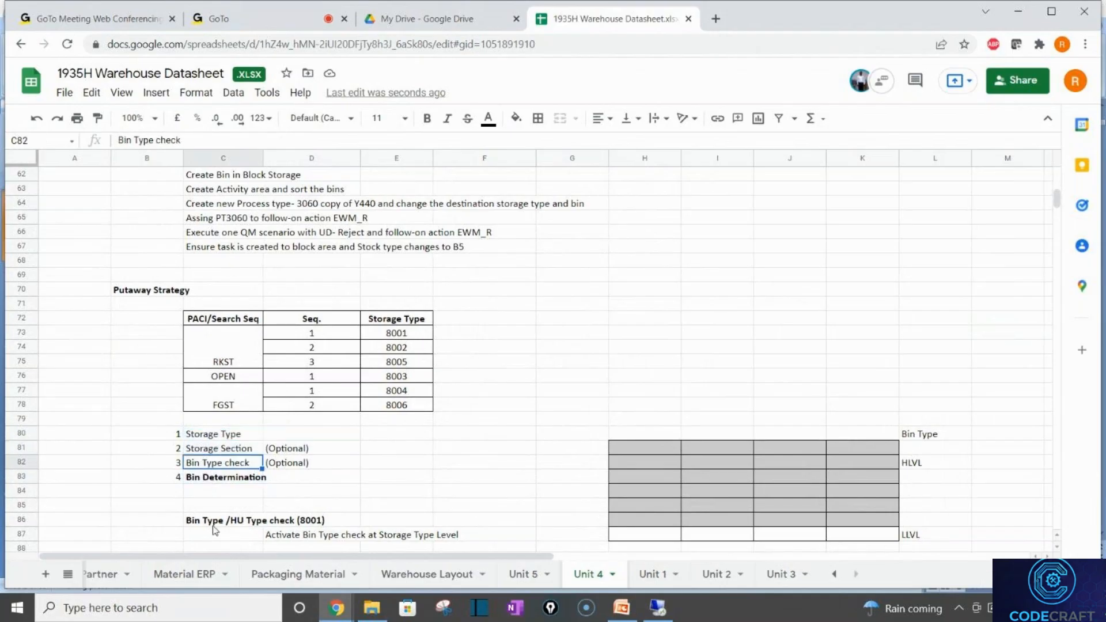
Return to the Unit 5 sheet and enter Storage Type in cell C59 above Bin Determination
left_click(539, 575)
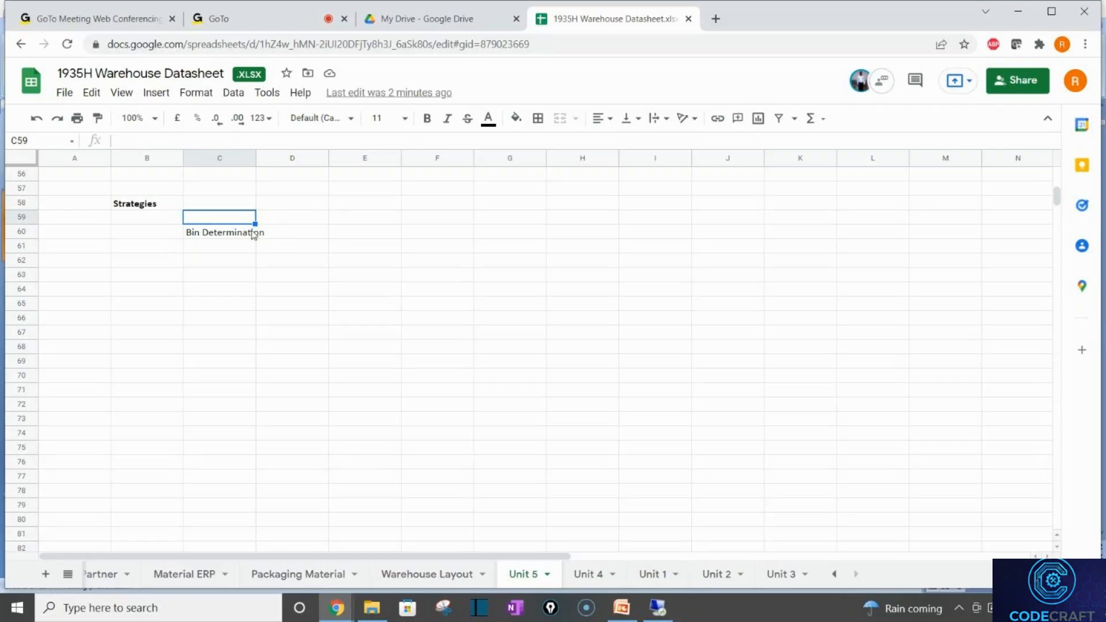
type("Storag")
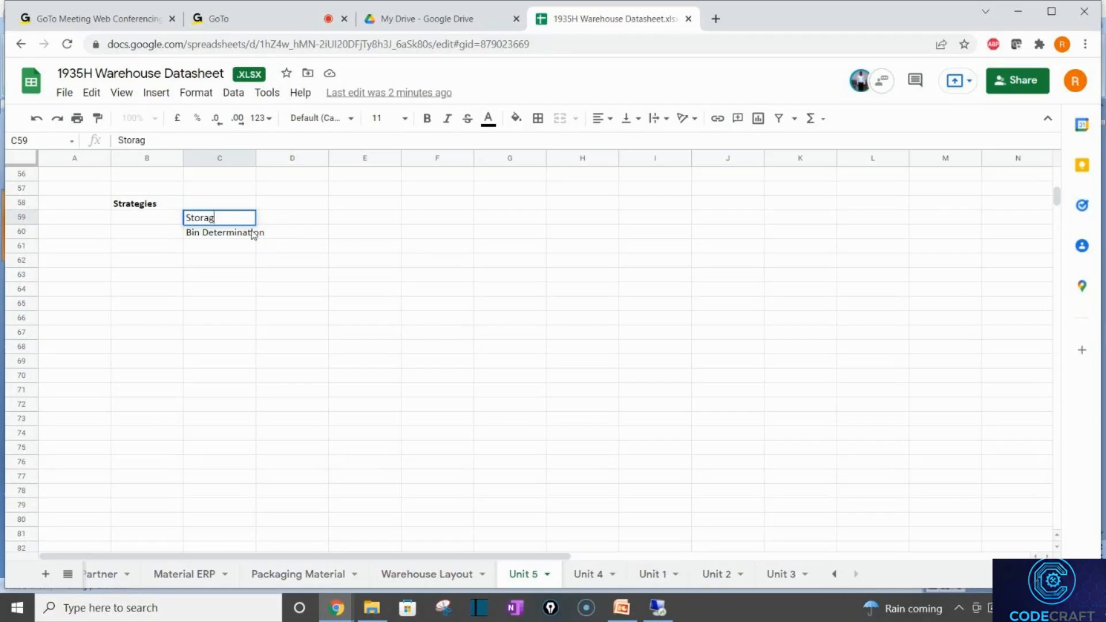
type("e Type")
key("Return")
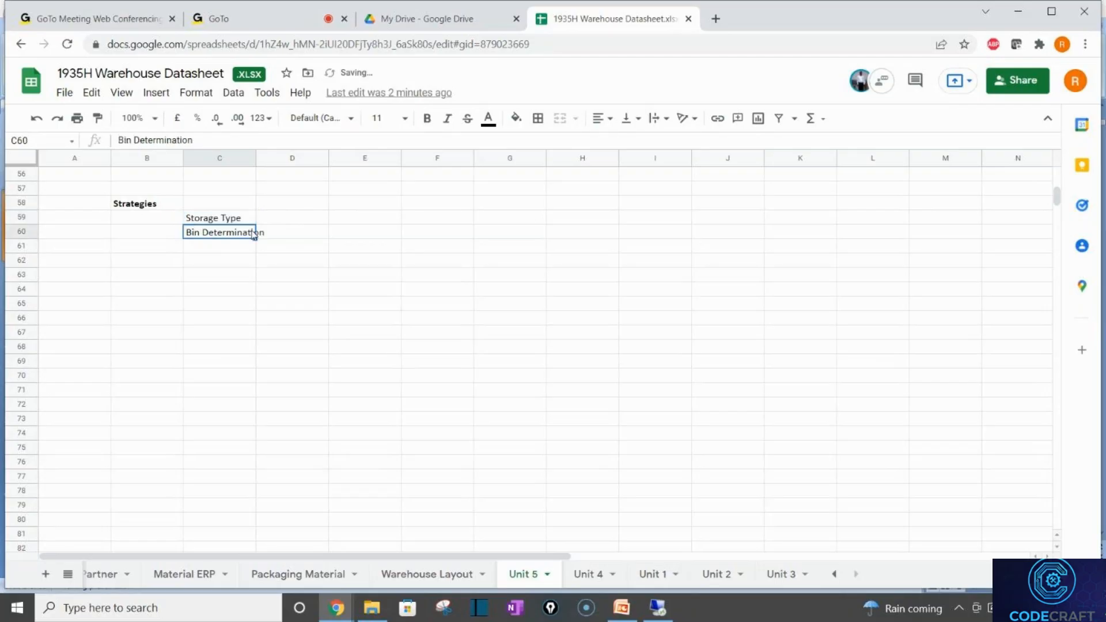
Glance through the Goods Issue Processes slides, return to the datasheet, and enter FIFO in cell D61 under Bin Determination
left_click(263, 247)
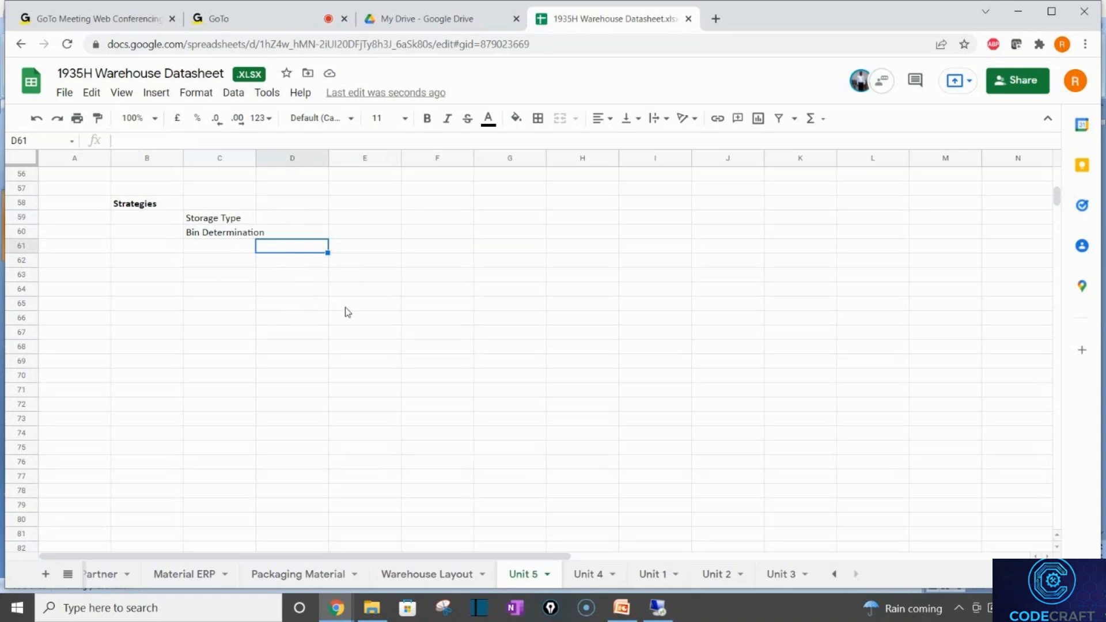
left_click(621, 610)
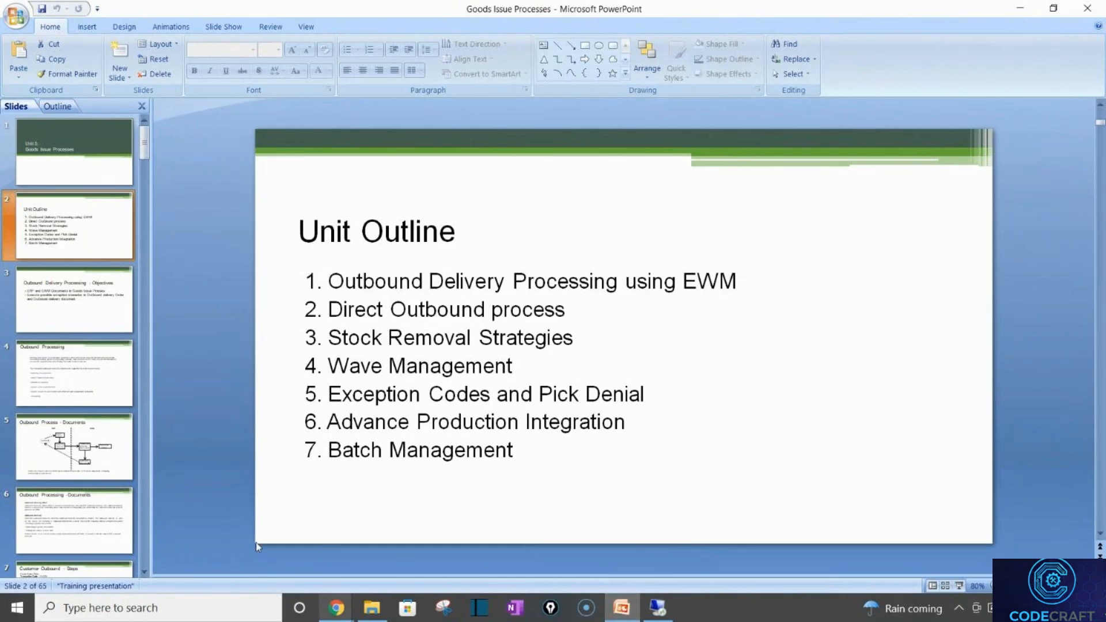
scroll(144, 521, "down", 5)
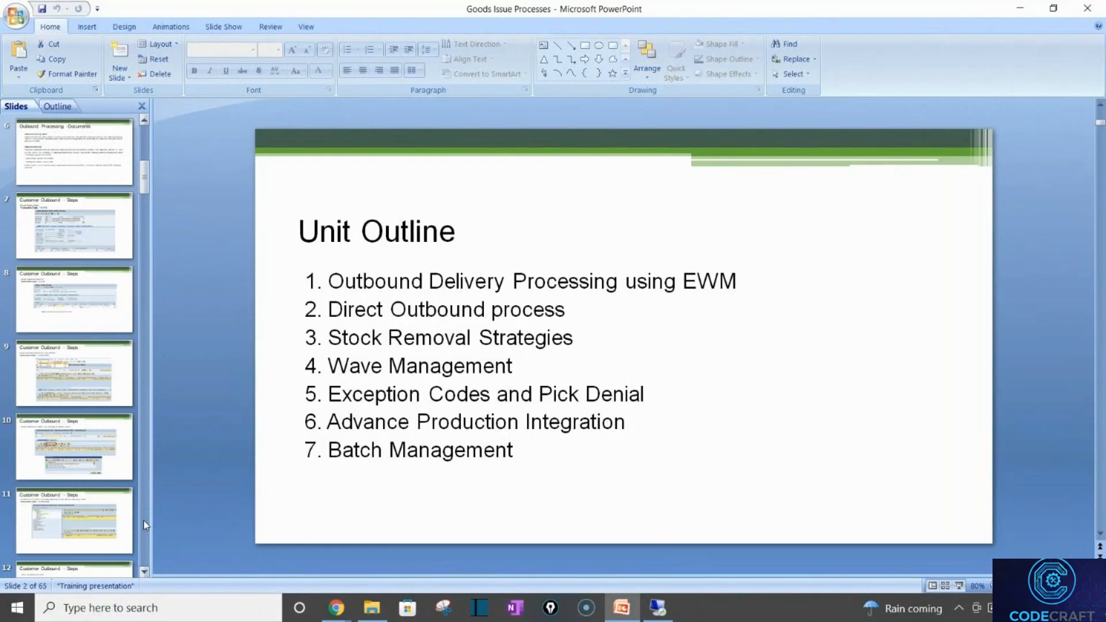
key("alt+Tab")
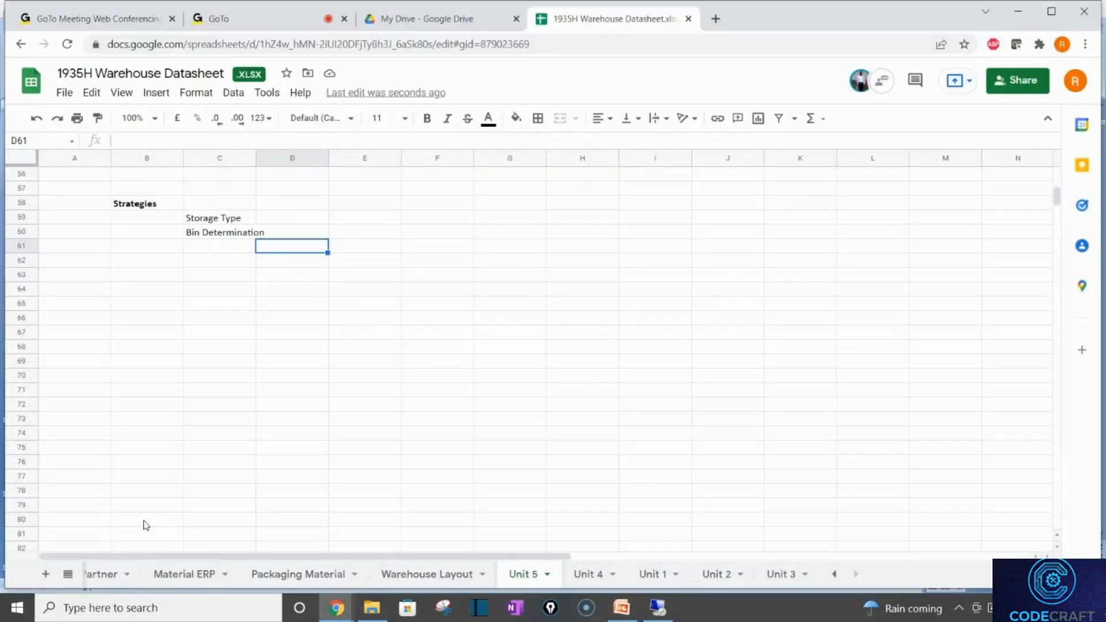
type("F/")
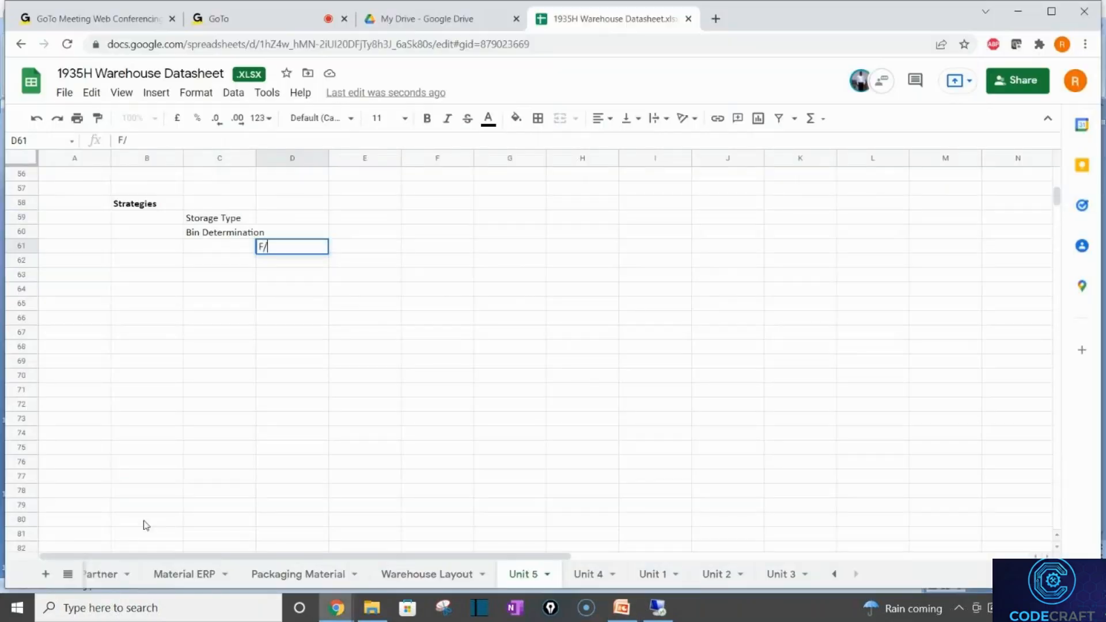
key("BackSpace")
type("IFO")
key("Return")
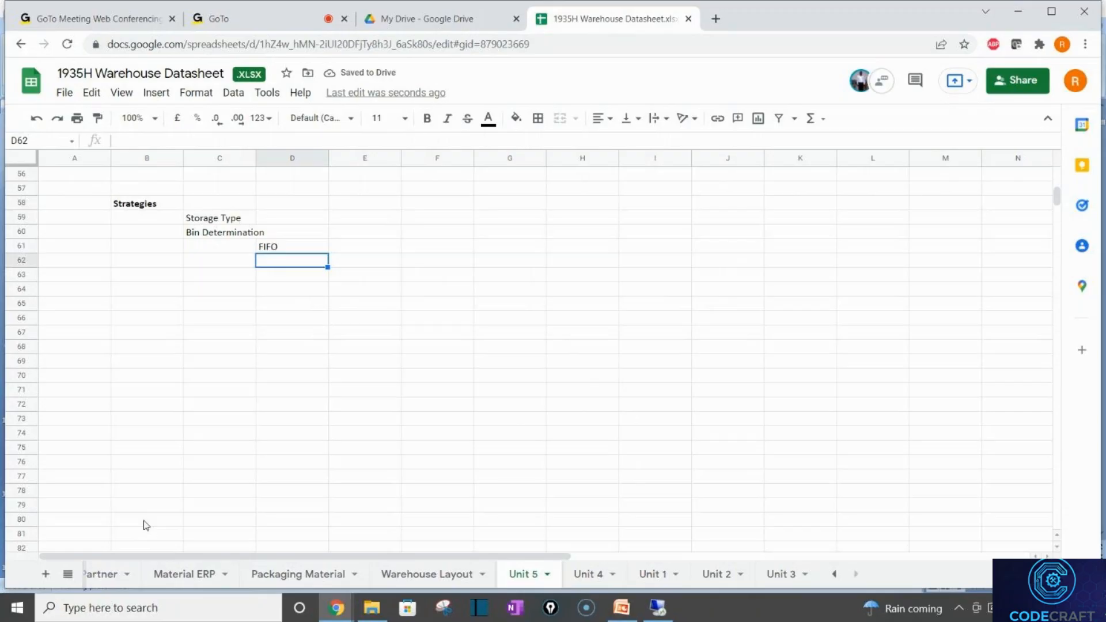
Enter (Stock Removal Rule) in cell E60, beside Bin Determination
left_click(361, 231)
double_click(360, 231)
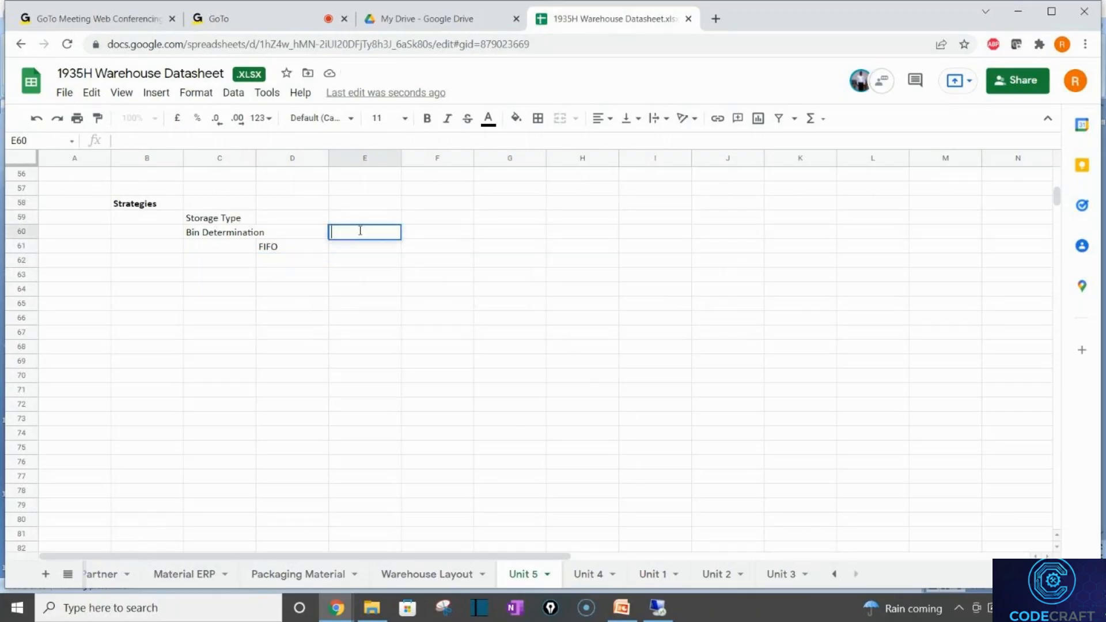
type("(Stpc")
key("BackSpace")
key("BackSpace")
type("ock")
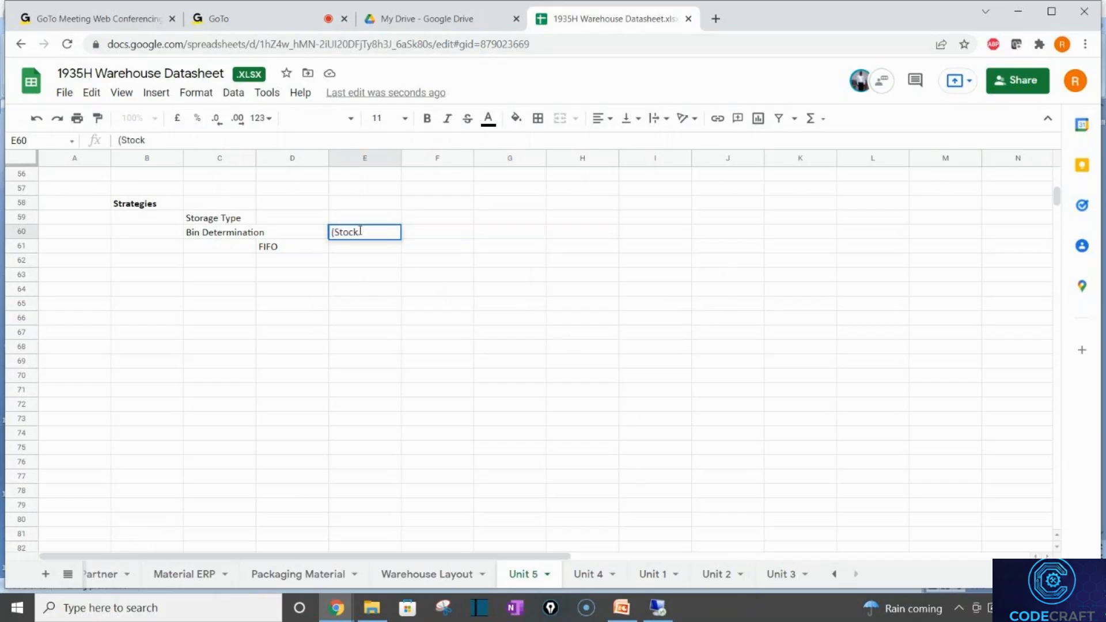
type(" Removal Ru")
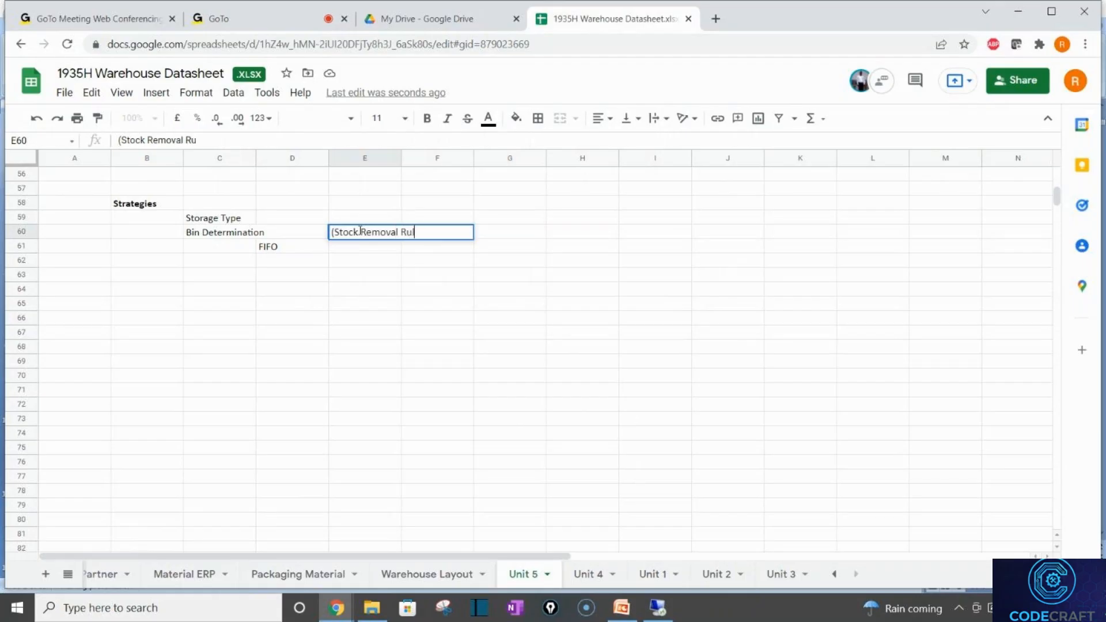
type("le)")
key("Return")
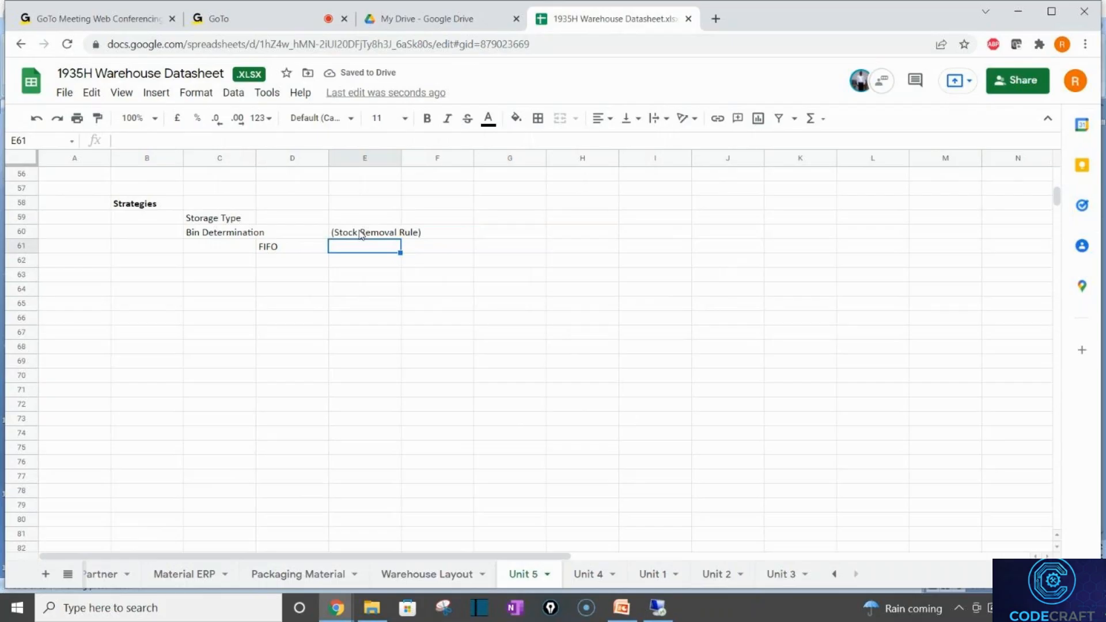
left_click(300, 261)
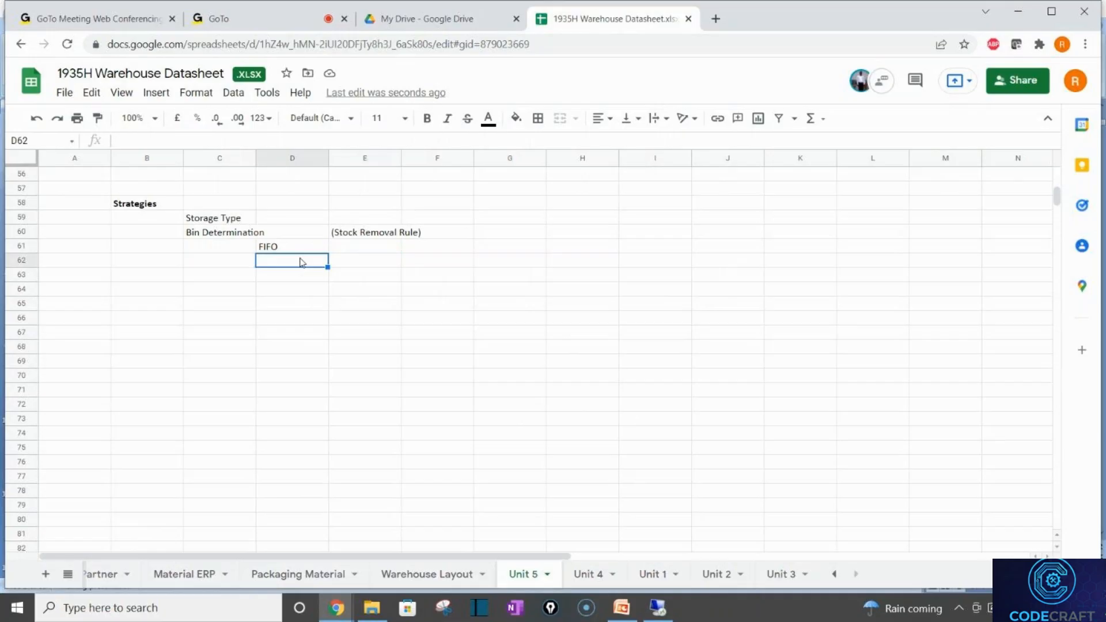
left_click(260, 221)
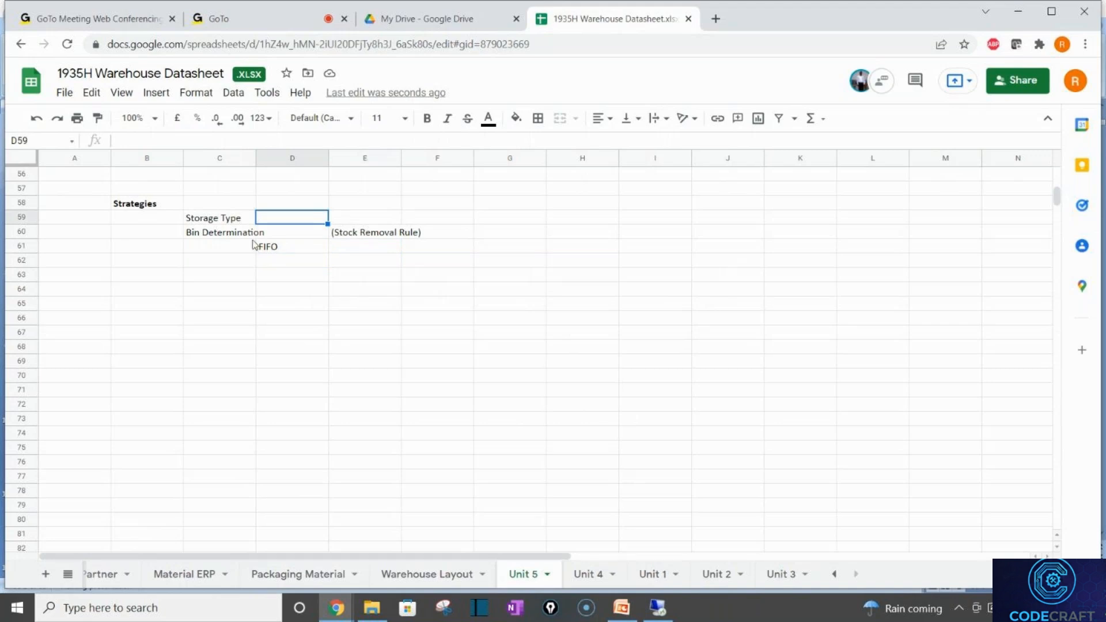
left_click(231, 224)
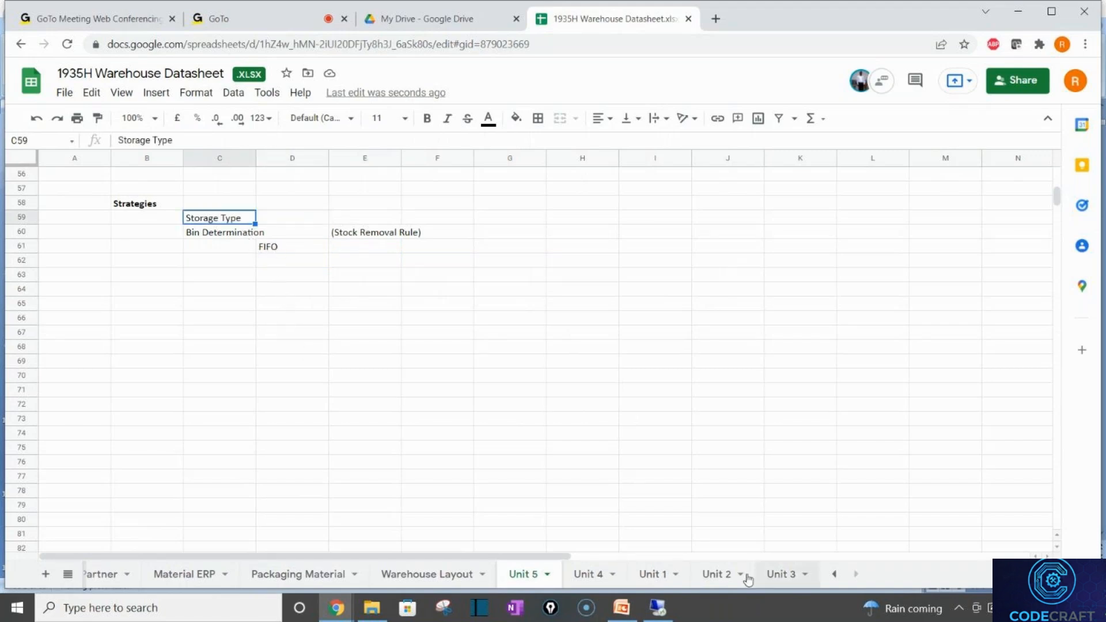
Switch to the SAP remote session, go to the Warehouse Management Monitor session and open the SAP Reference IMG through transaction /nspro
left_click(660, 608)
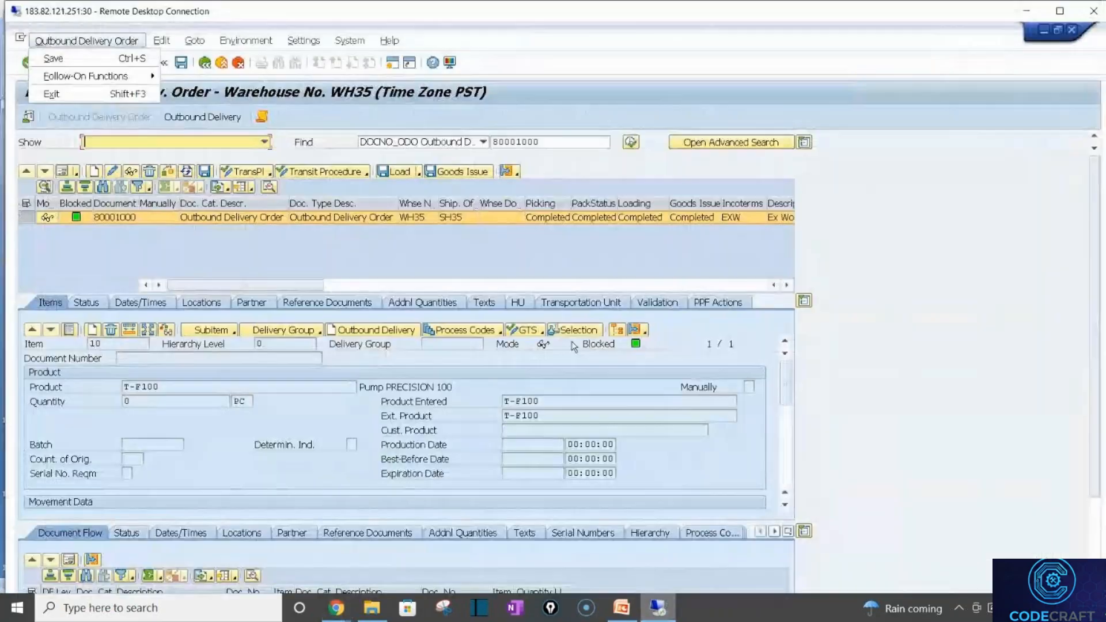
double_click(440, 13)
key("alt+Tab")
key("alt+Tab")
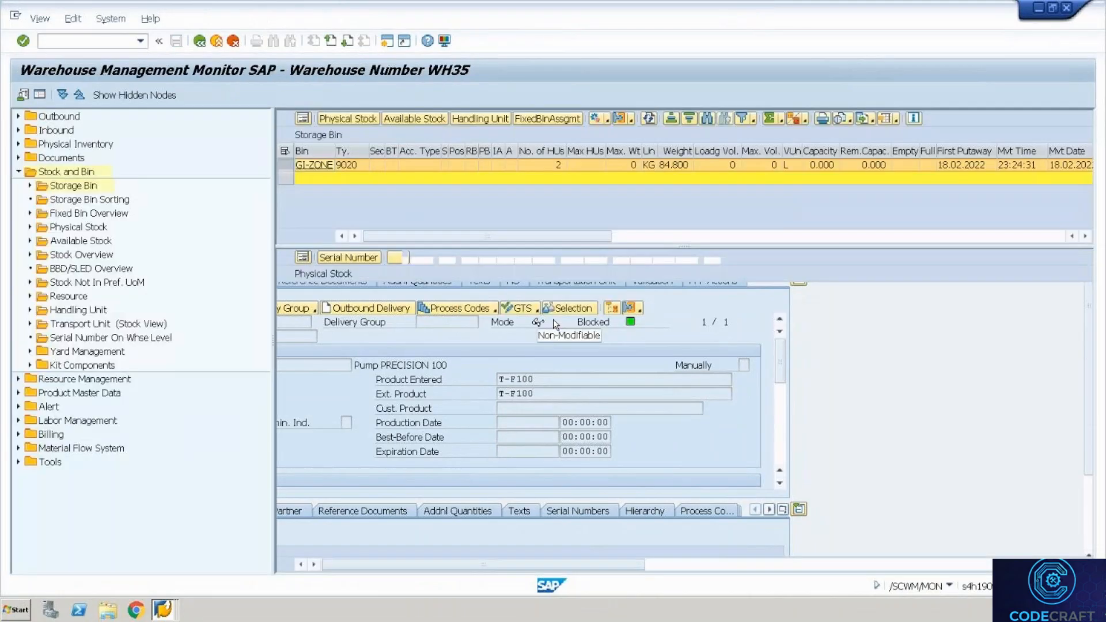
key("alt+Tab")
key("alt+Tab")
key("alt+Tab")
key("alt+Tab")
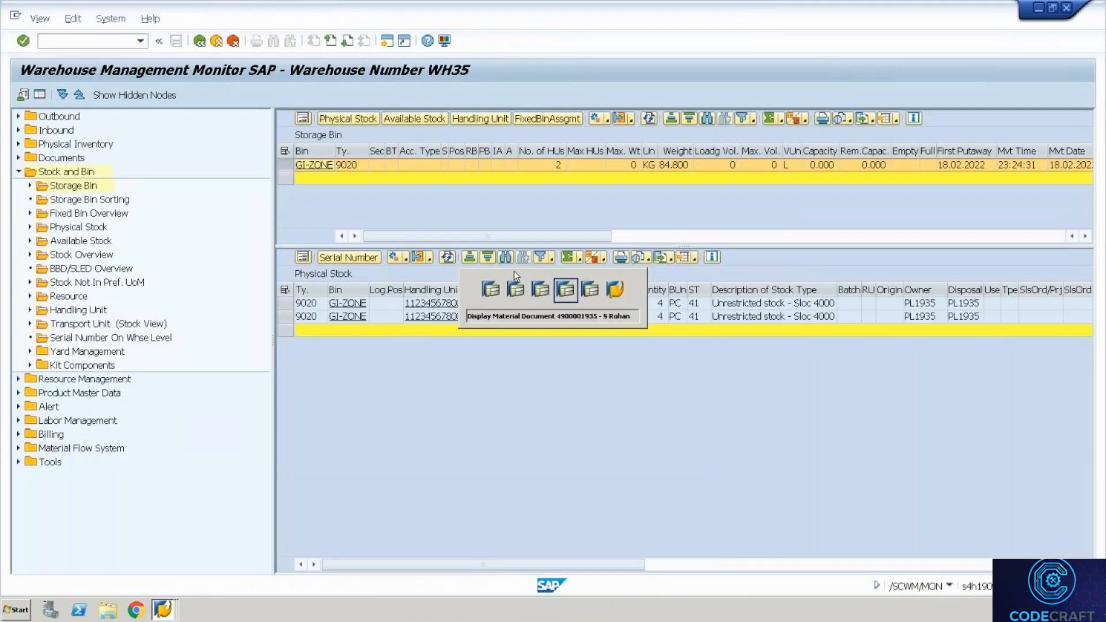
key("alt+Tab")
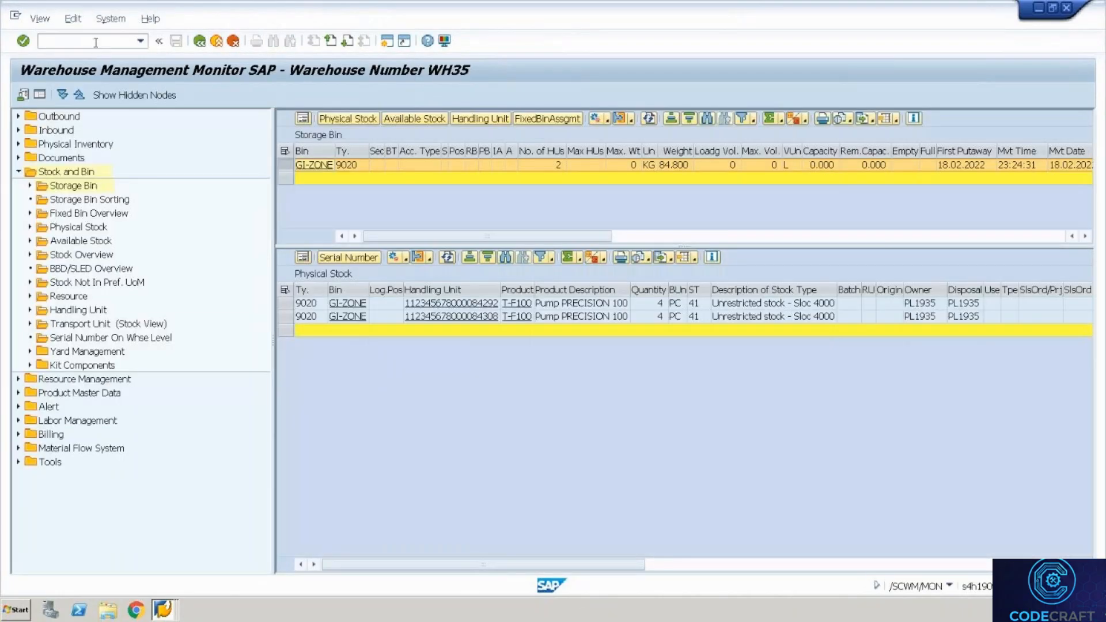
left_click(97, 46)
type("/nspro")
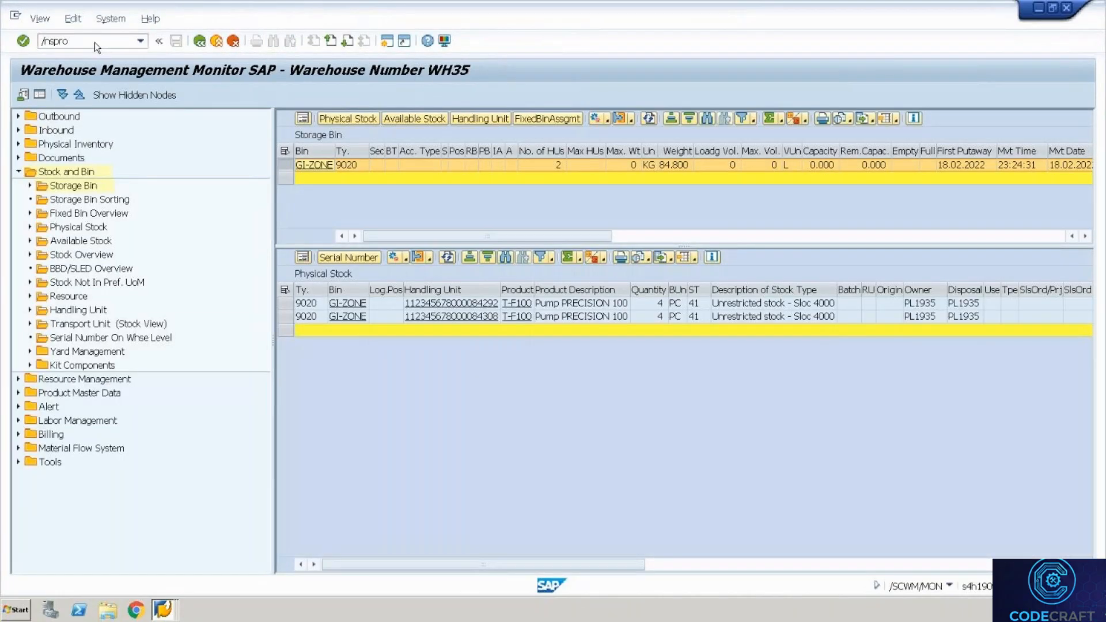
key("Return")
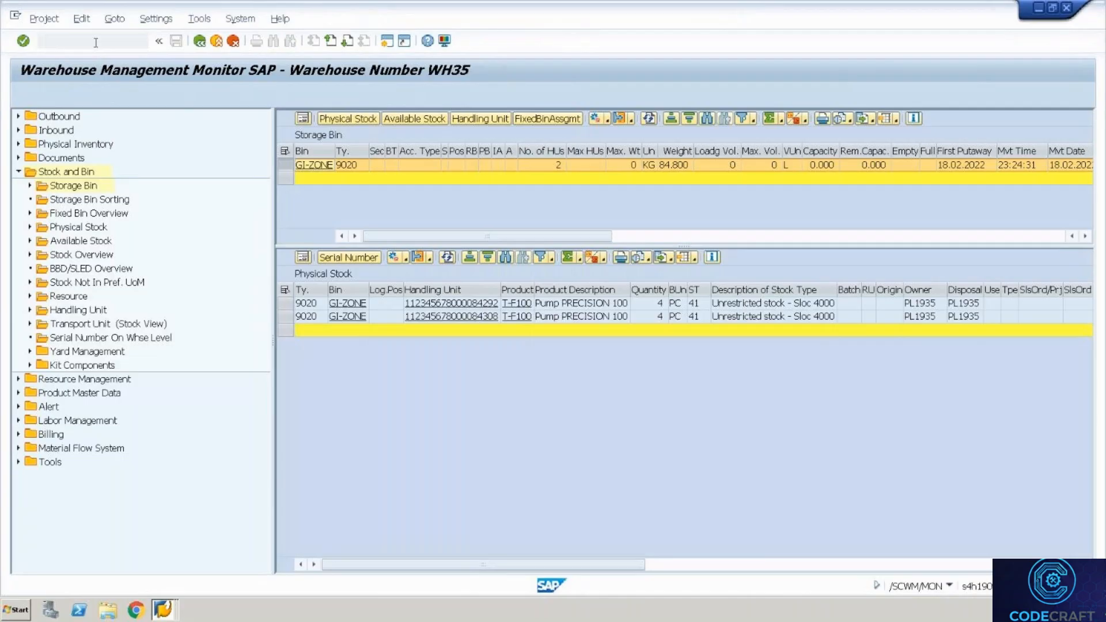
left_click(73, 96)
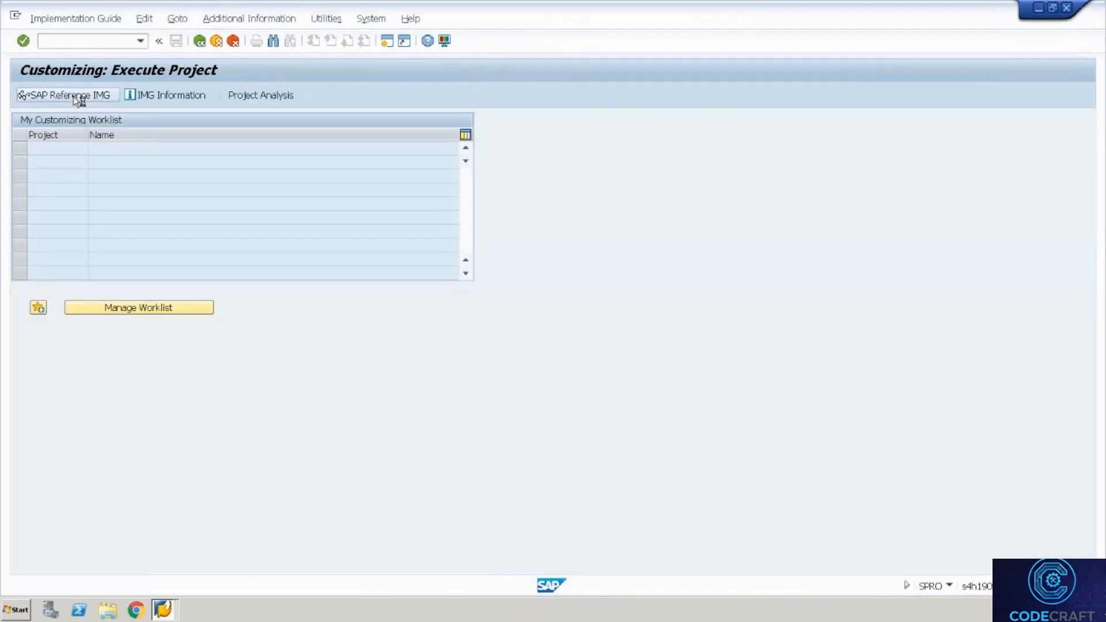
Find SCM Extended Warehouse Management in the implementation guide and expand it together with its Extended Warehouse Management node
left_click(91, 458)
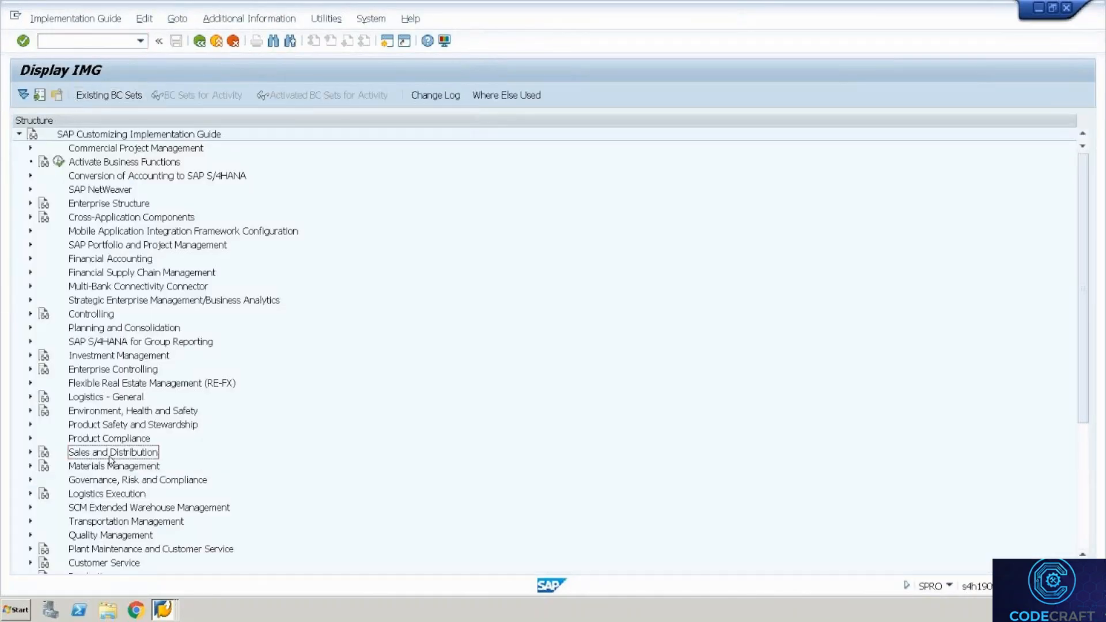
left_click(128, 470)
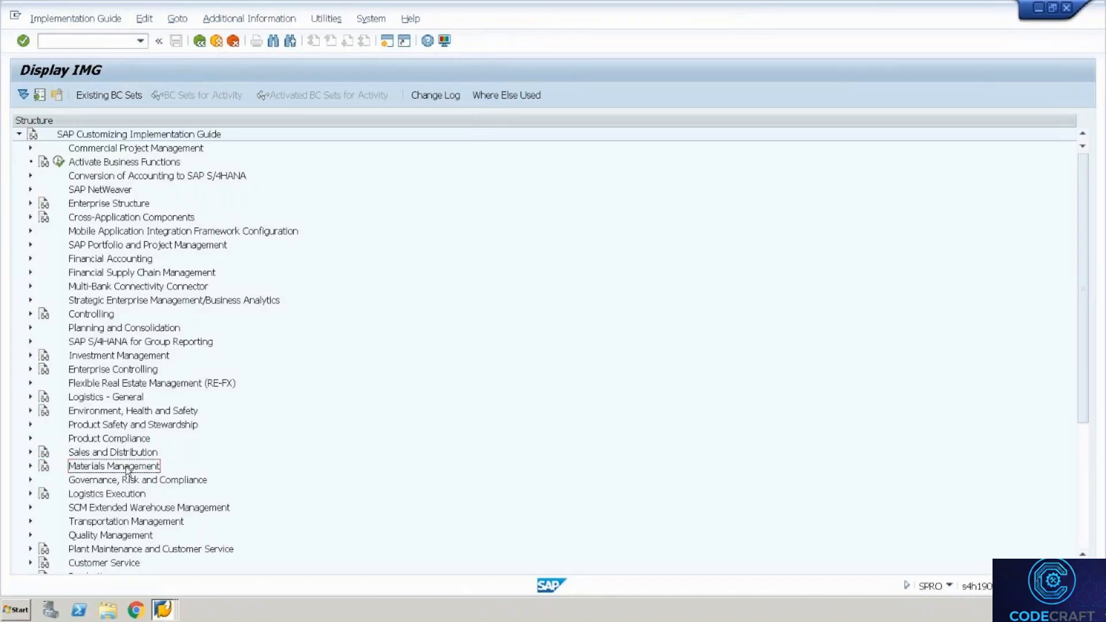
key("Down")
key("Down")
key("Down")
key("Down")
key("Down")
key("Down")
key("Down")
key("Down")
key("Down")
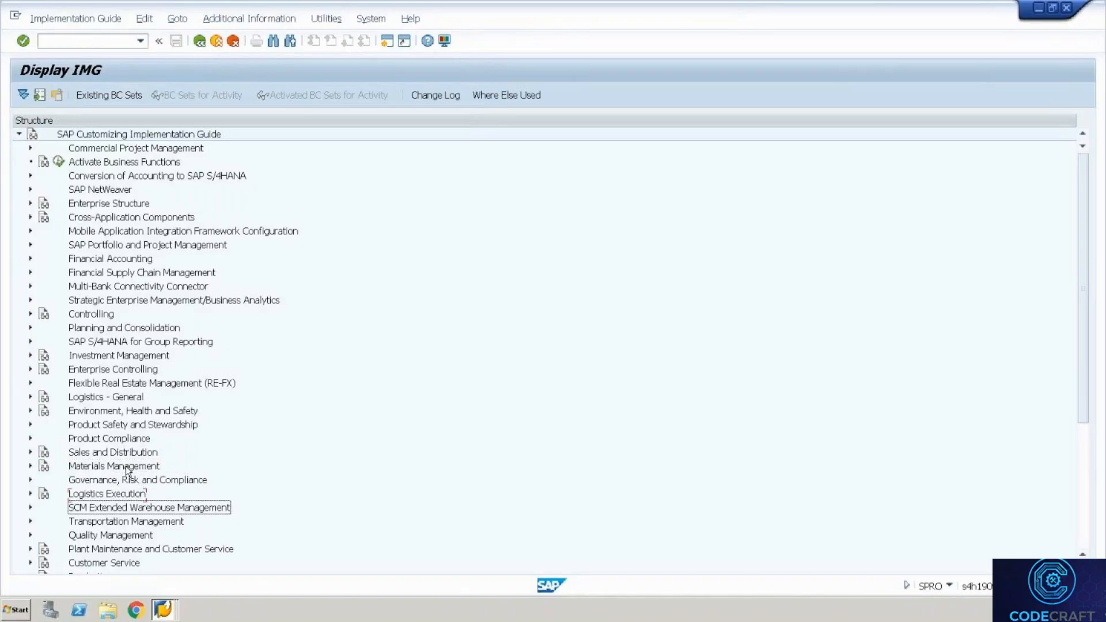
key("Down")
key("Down")
key("Down")
key("Down")
key("Down")
key("Down")
key("Down")
key("Down")
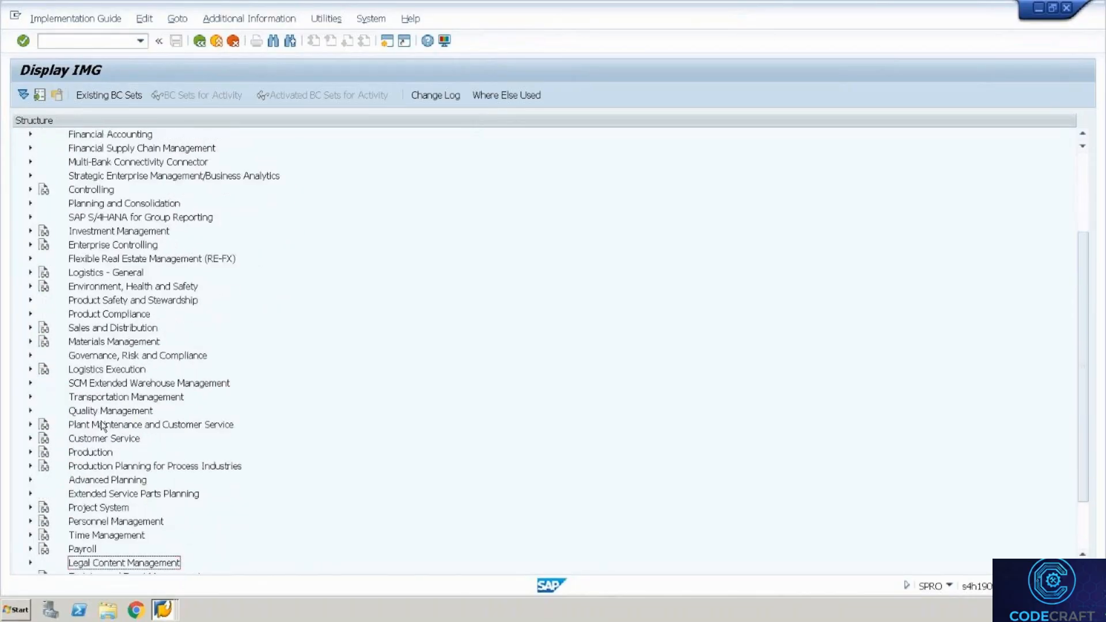
left_click(30, 383)
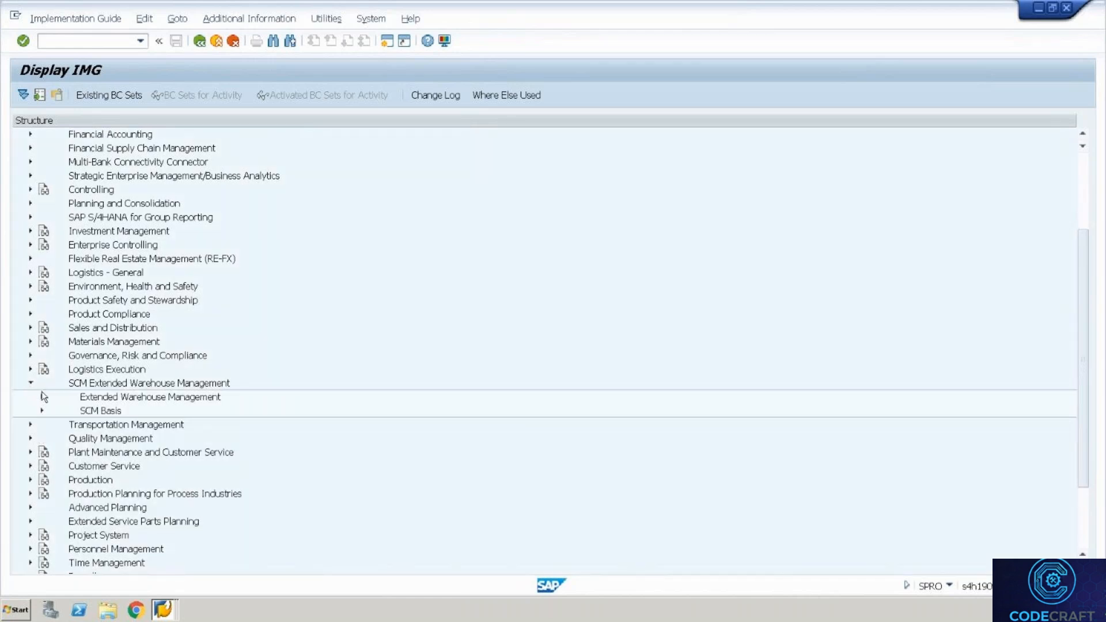
left_click(42, 397)
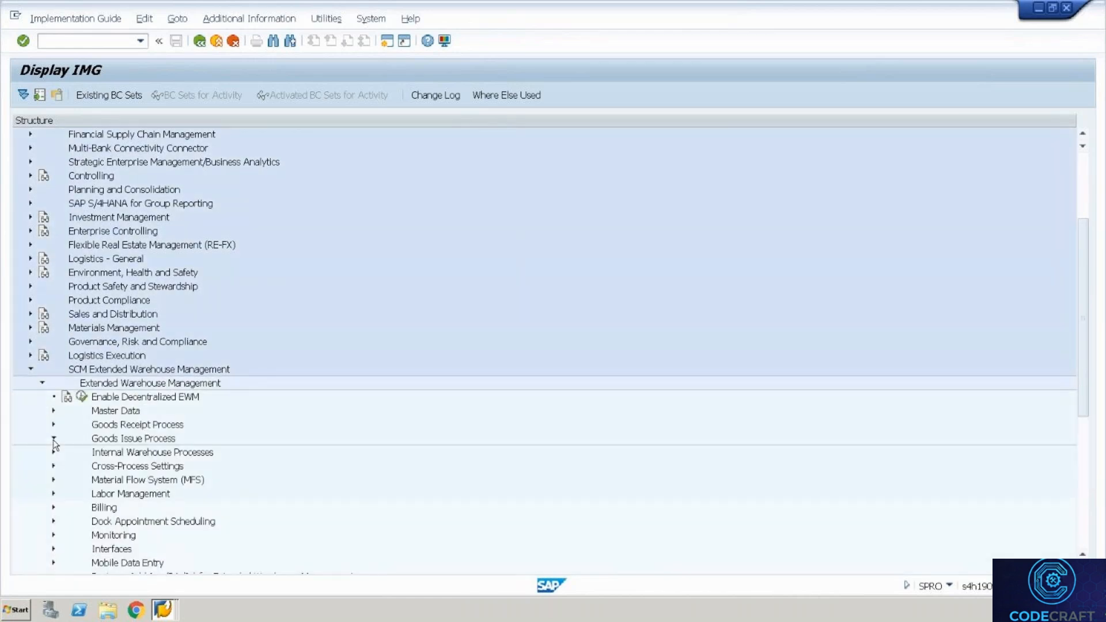
Expand Strategies under Goods Issue Process and select the Specify Stock Removal Rule activity
left_click(54, 439)
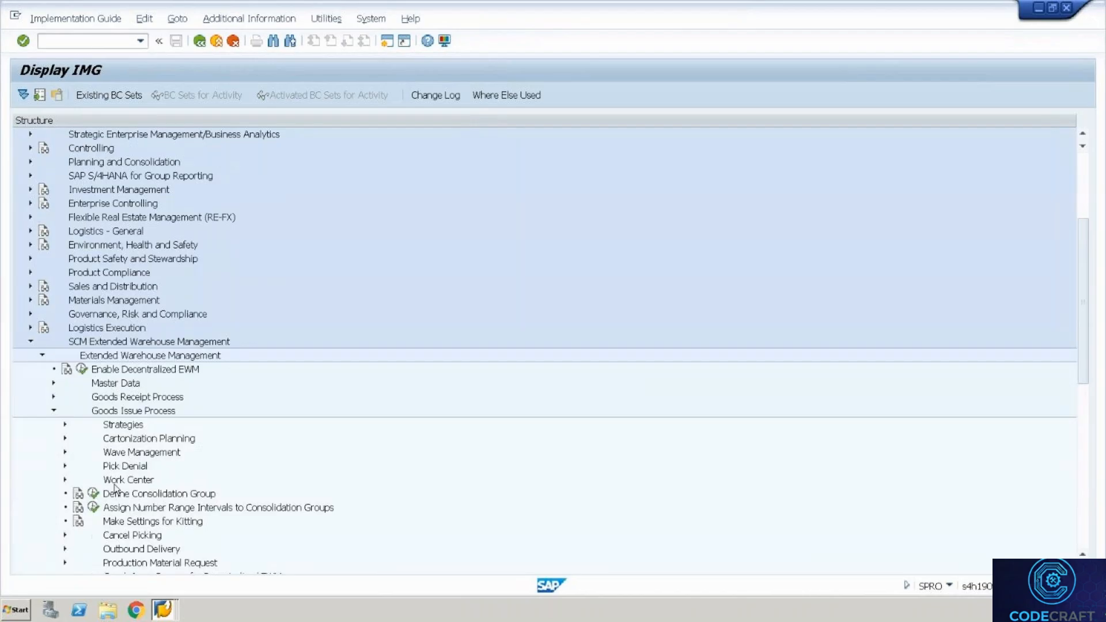
left_click(65, 426)
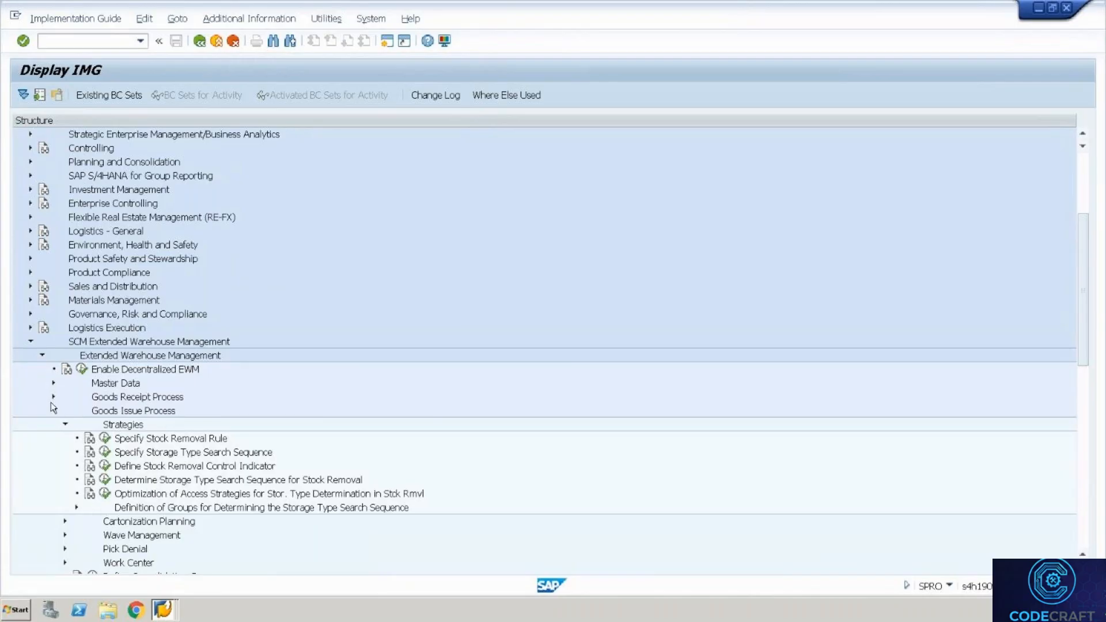
left_click(187, 442)
double_click(187, 442)
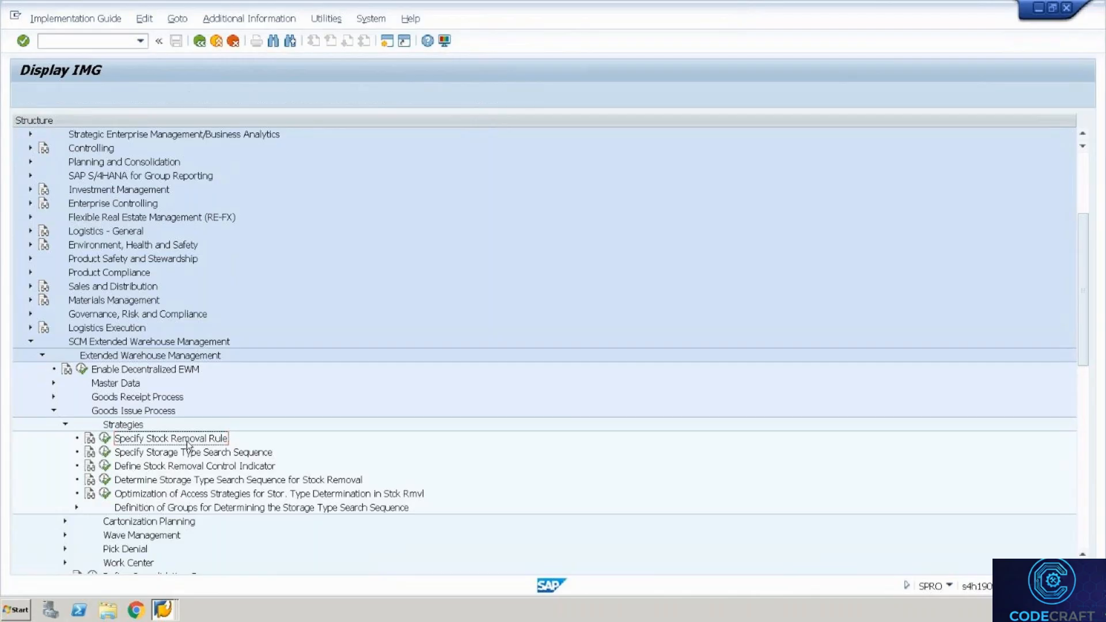
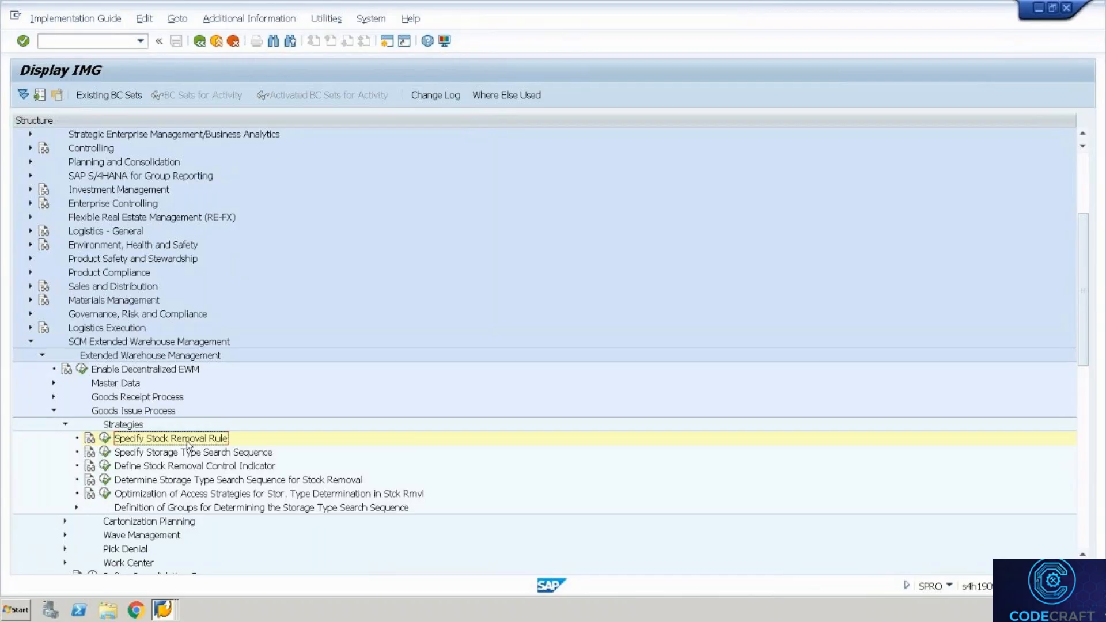
Examine the high rack, rack and pump storage areas in the datasheet's Warehouse Layout sheet, including types 8004 and 8006, and return to the SAP guide
key("alt+Tab")
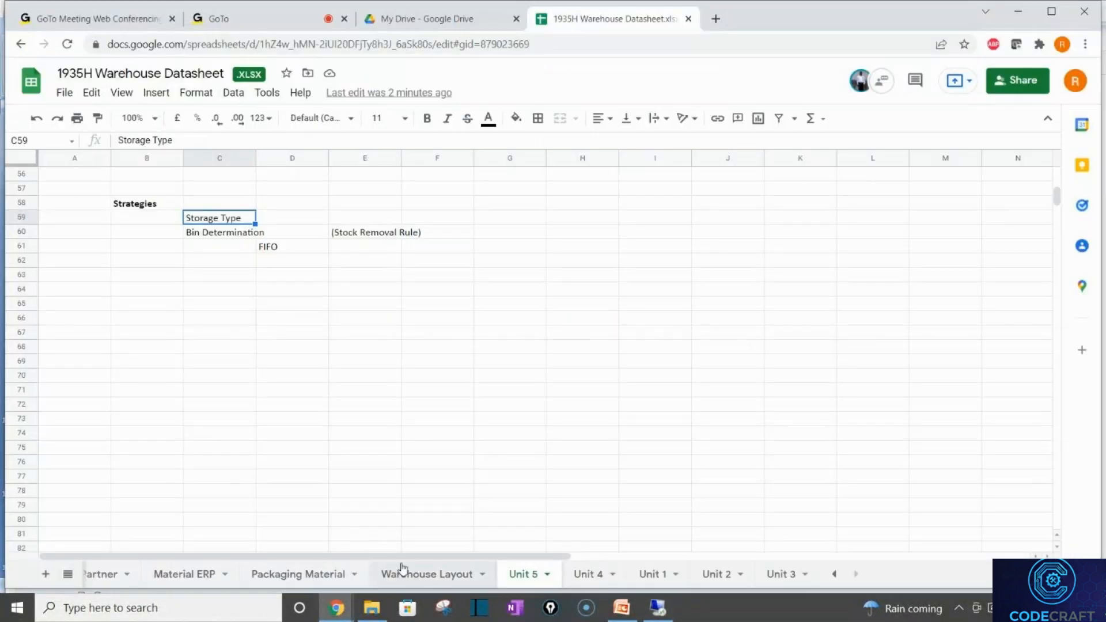
left_click(402, 570)
left_click(664, 386)
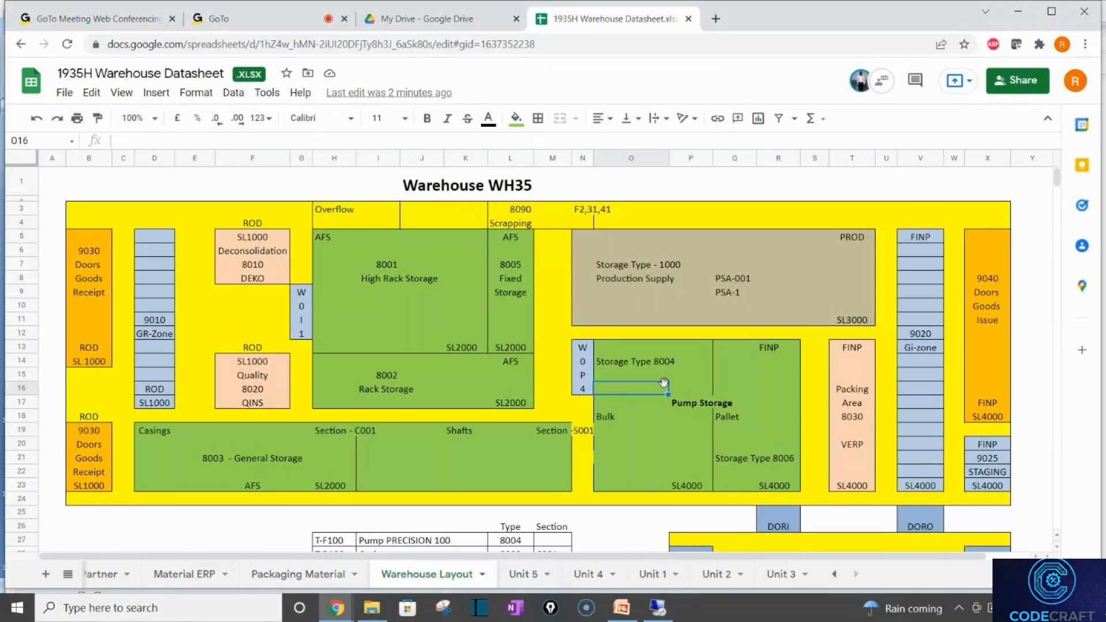
left_click(731, 394)
key("alt+Tab")
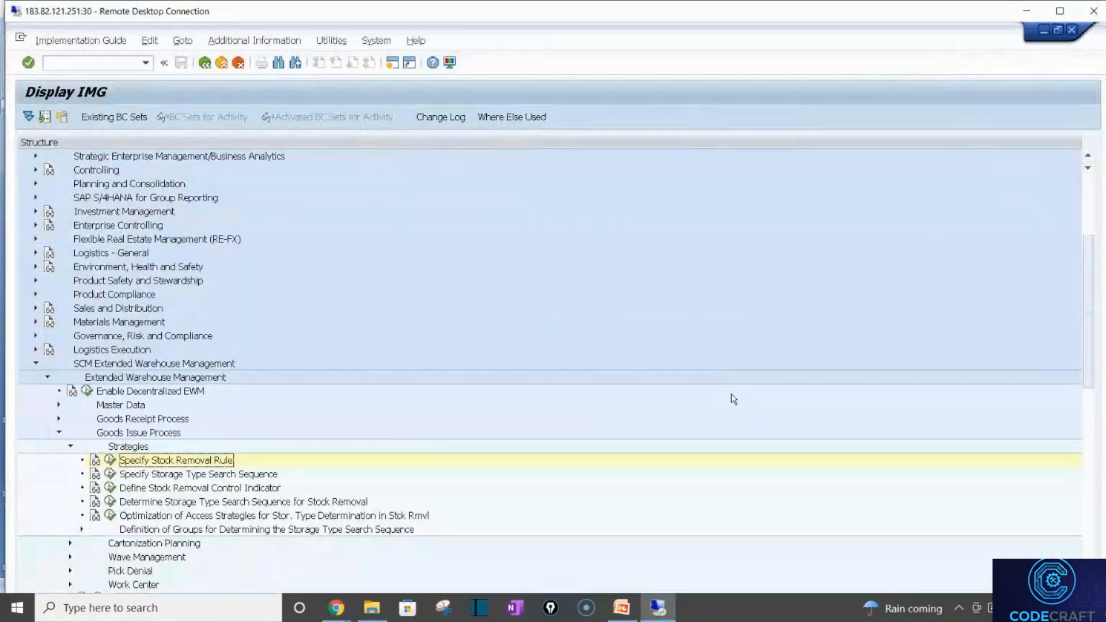
key("alt+Tab")
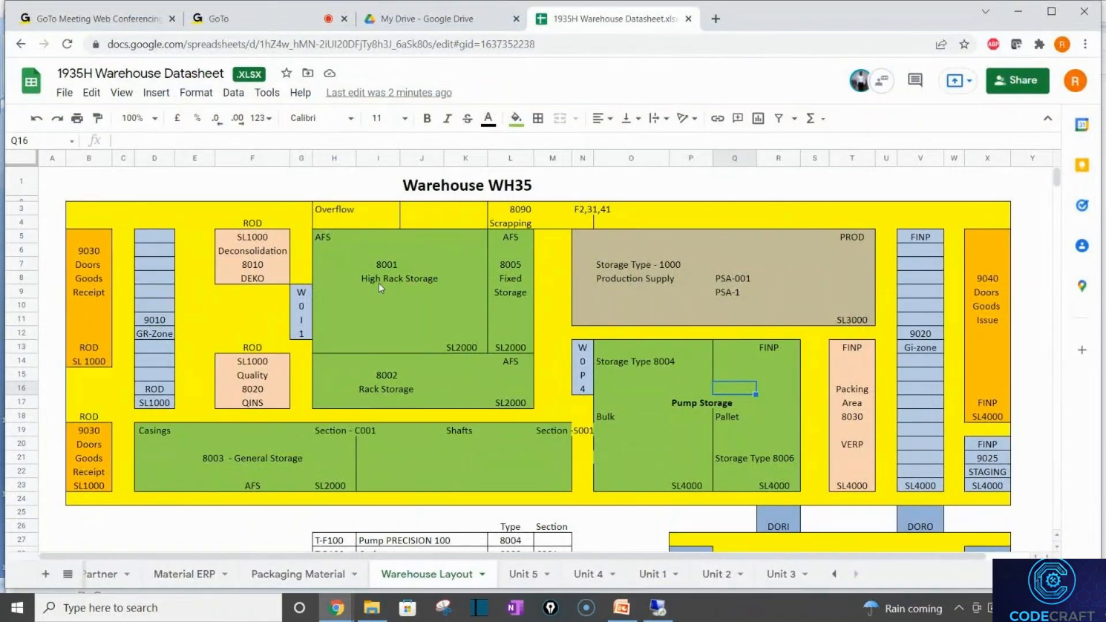
left_click_drag(358, 265, 450, 320)
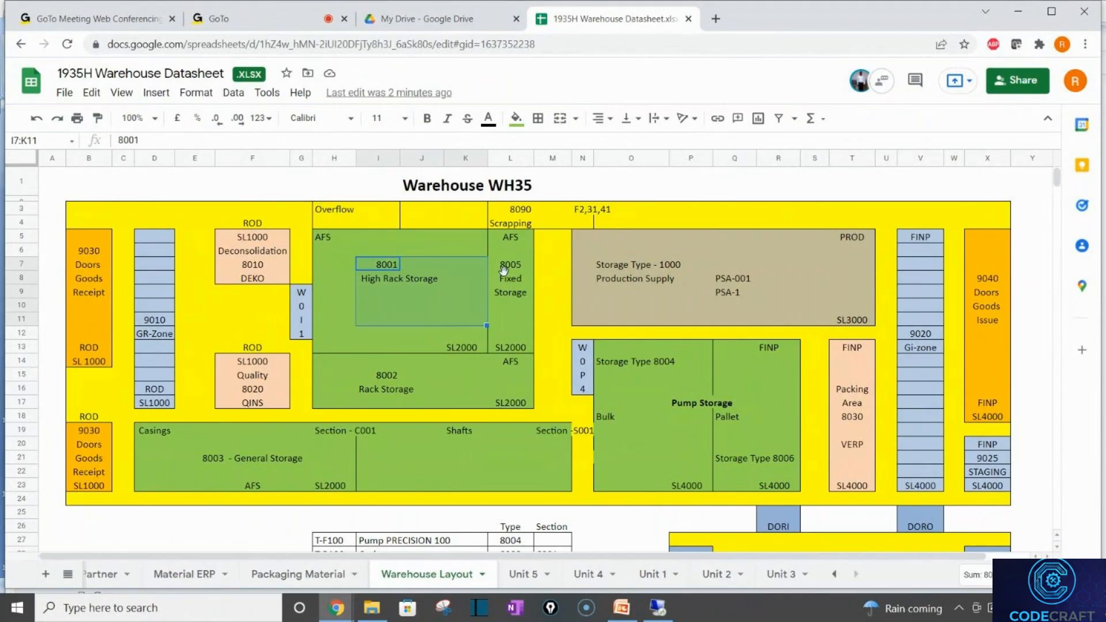
left_click(441, 377)
left_click(428, 402)
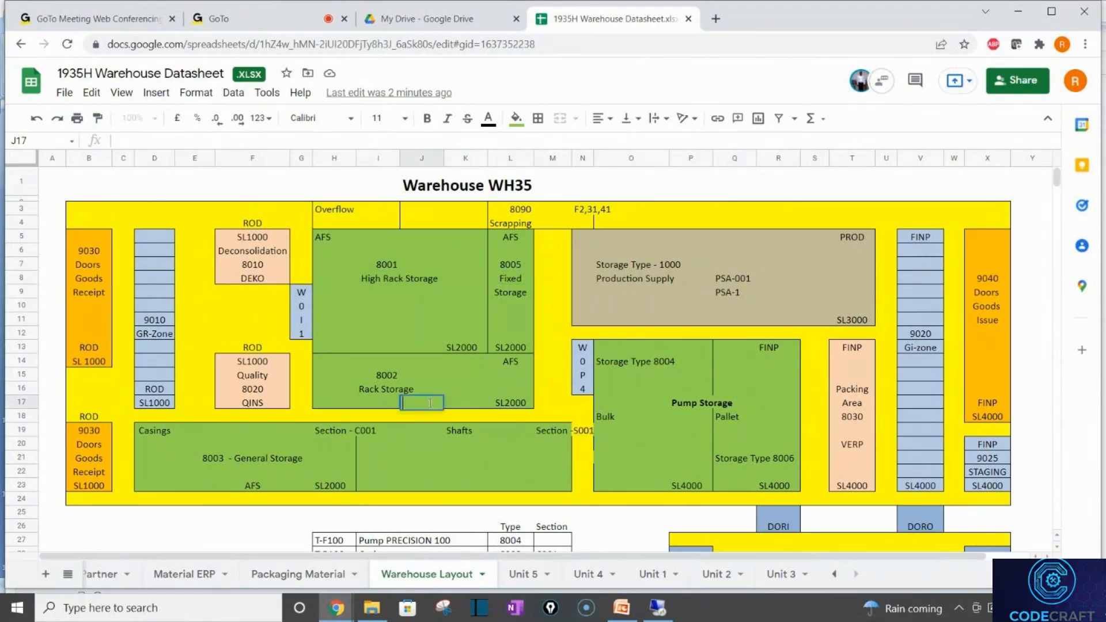
left_click(634, 388)
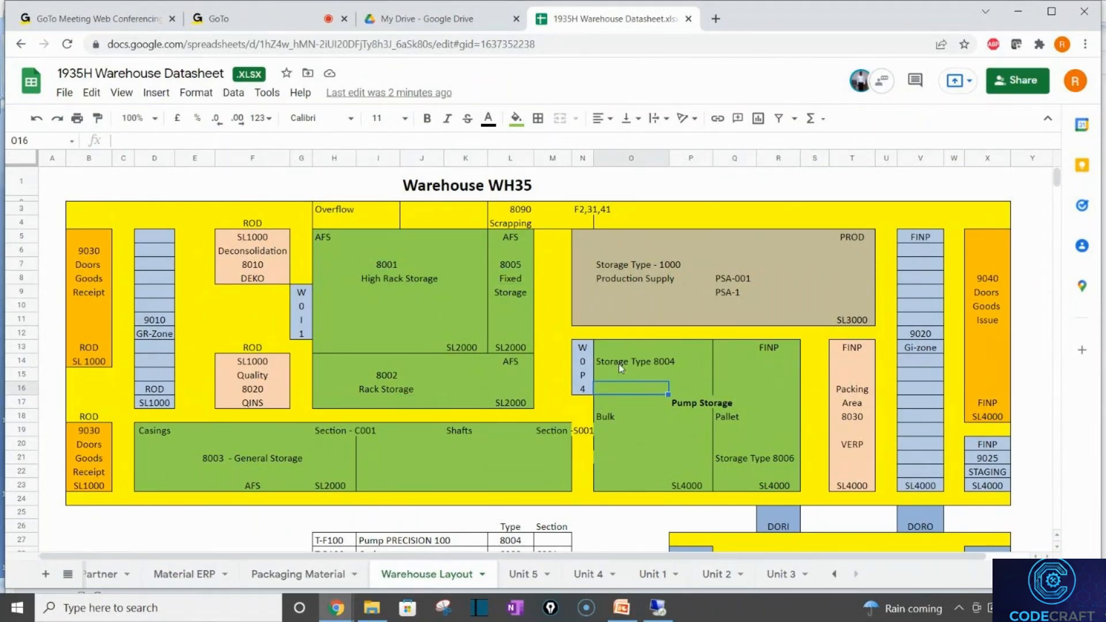
mouse_move(607, 347)
left_mouse_down()
mouse_move(639, 456)
mouse_move(692, 484)
left_mouse_up()
left_click_drag(728, 357, 751, 425)
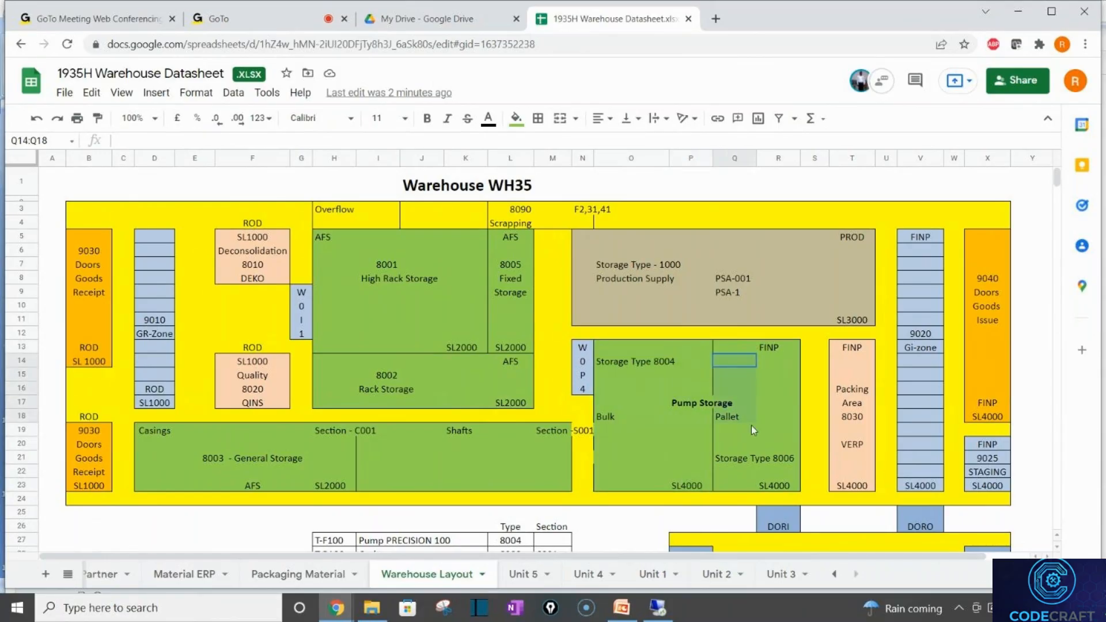
left_click_drag(614, 364, 696, 471)
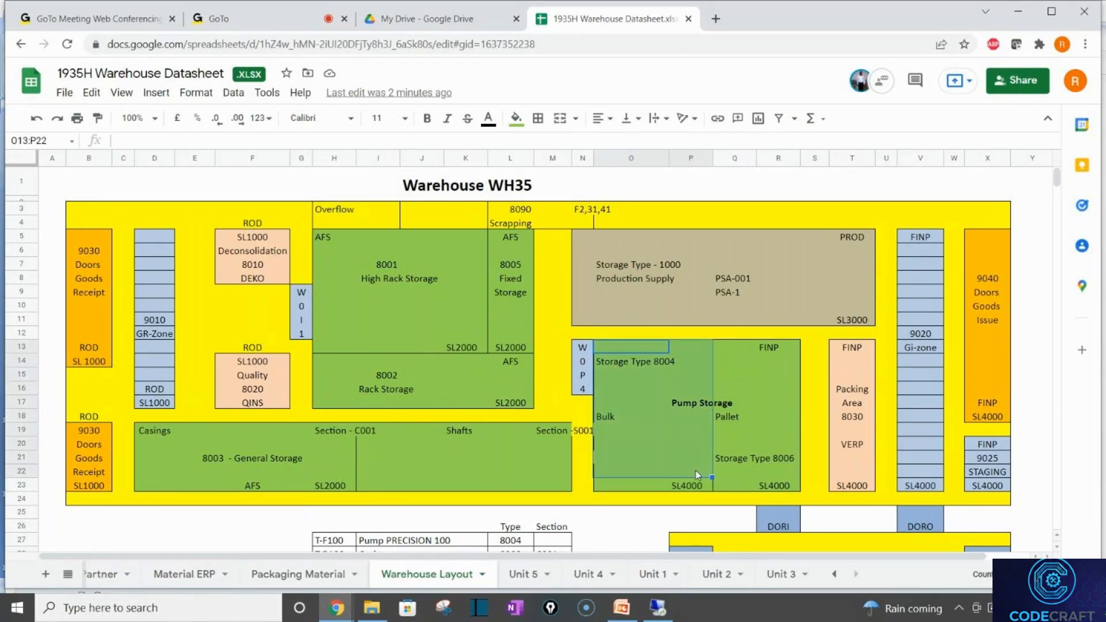
left_click_drag(743, 389, 772, 455)
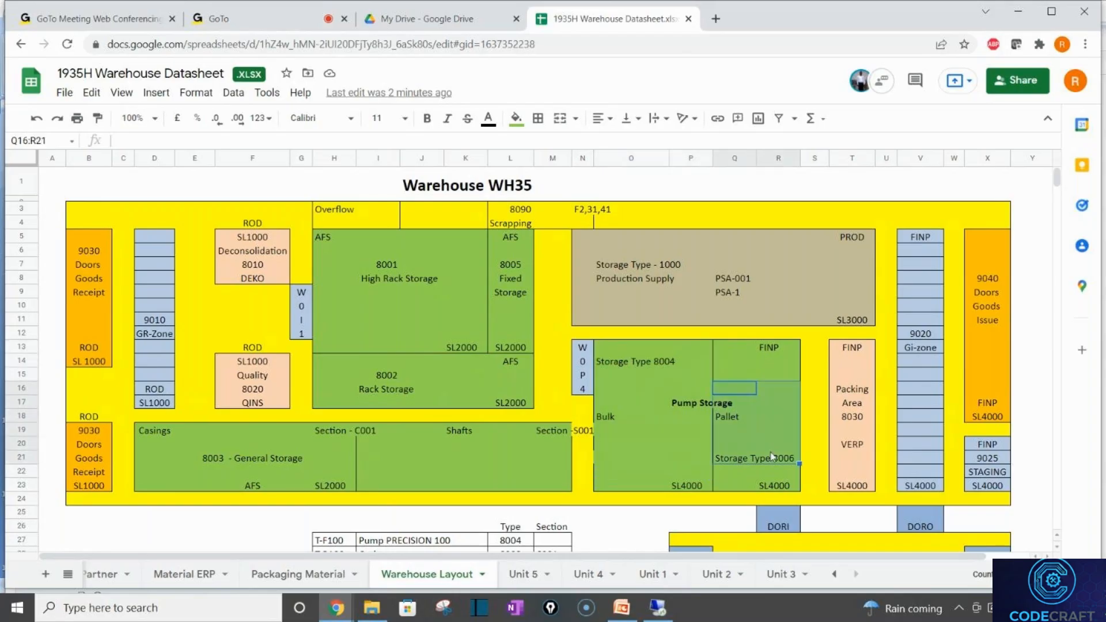
key("alt+Tab")
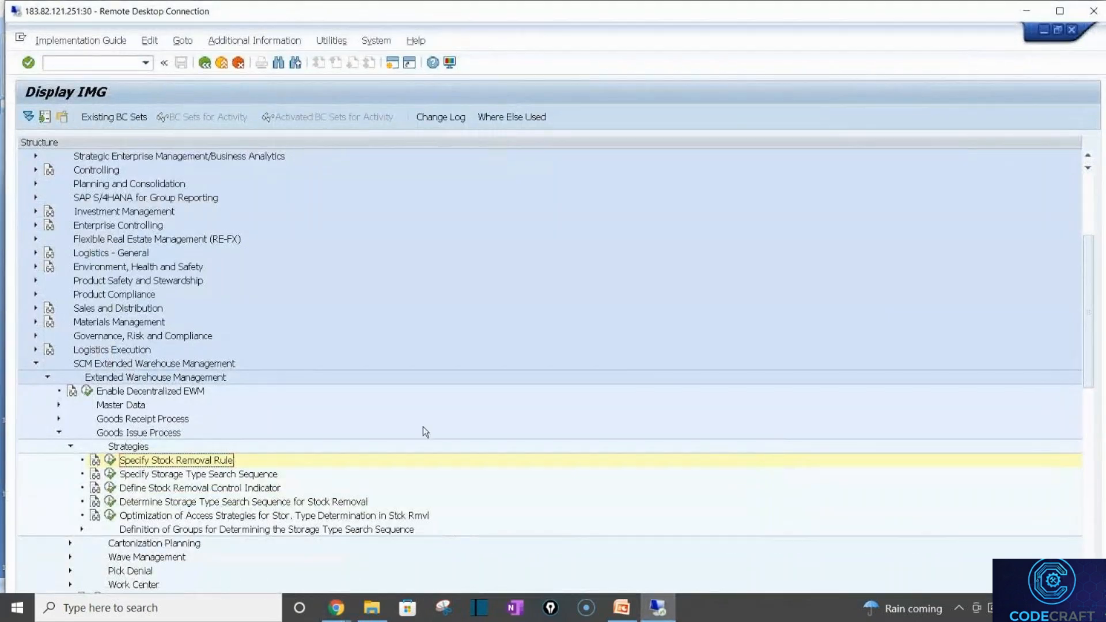
In Specify Storage Type Search Sequence, create sequence FGPK for warehouse WH35 with the description "Finised Goods picking"
double_click(312, 13)
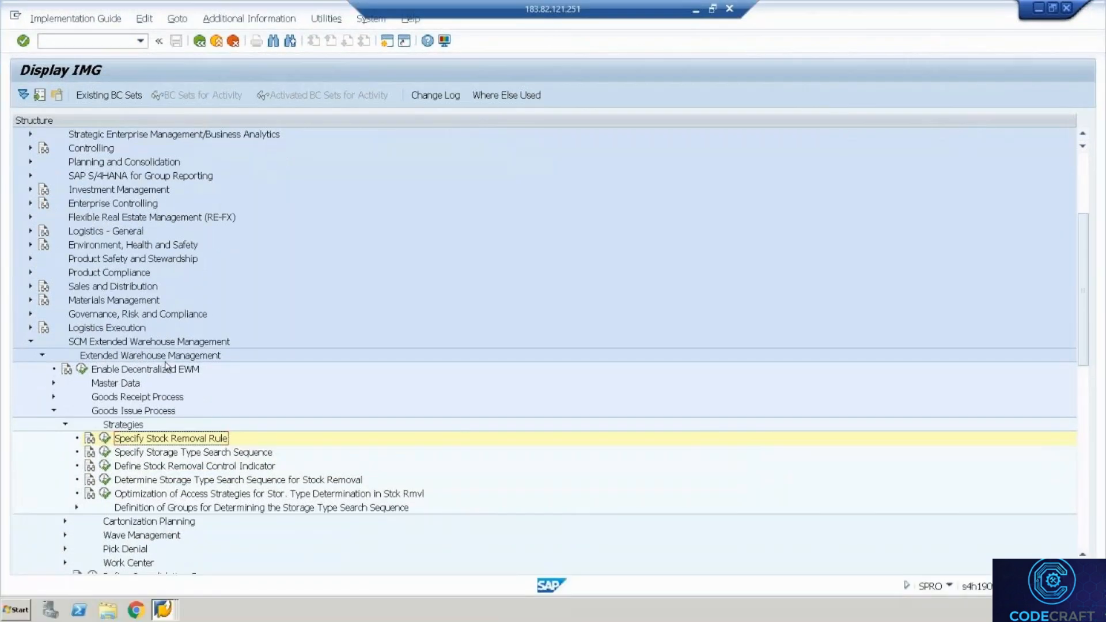
left_click(106, 453)
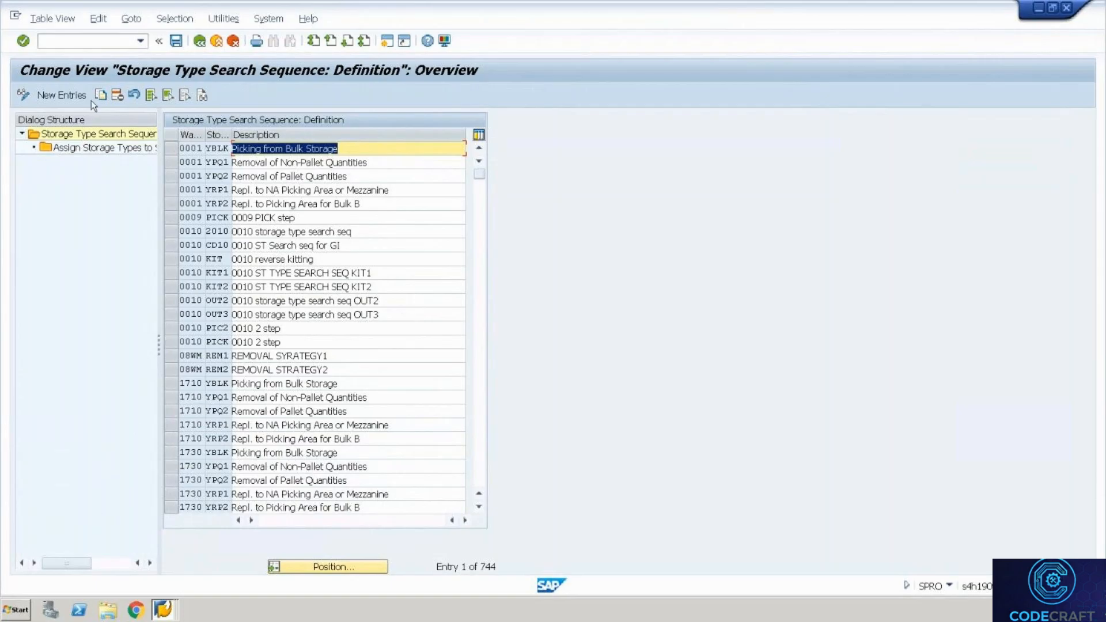
left_click(53, 97)
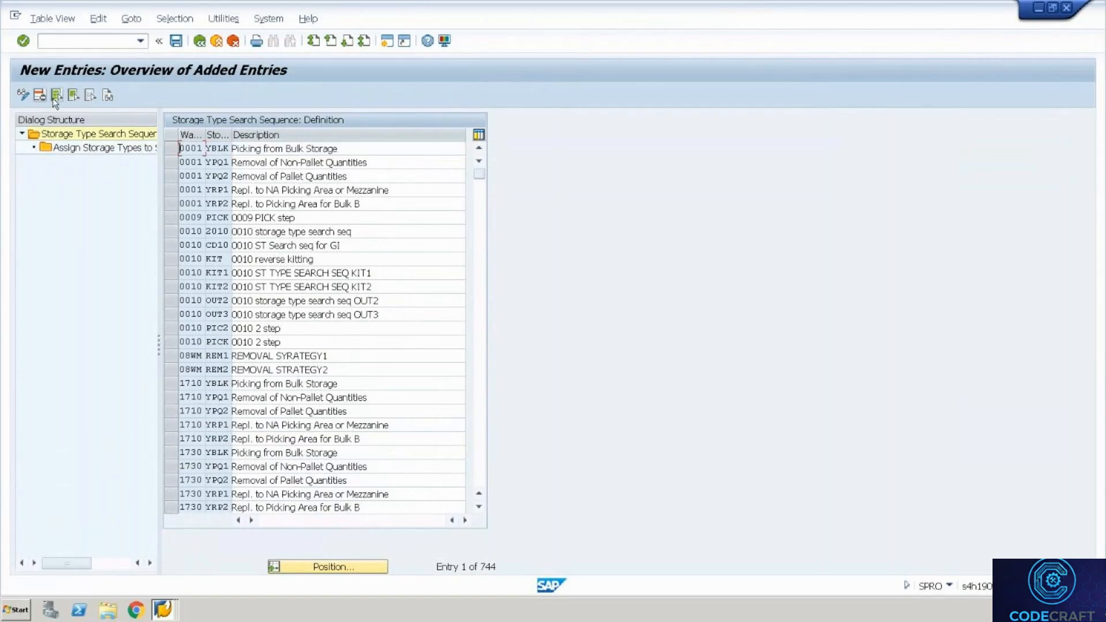
type("Wh35")
key("Tab")
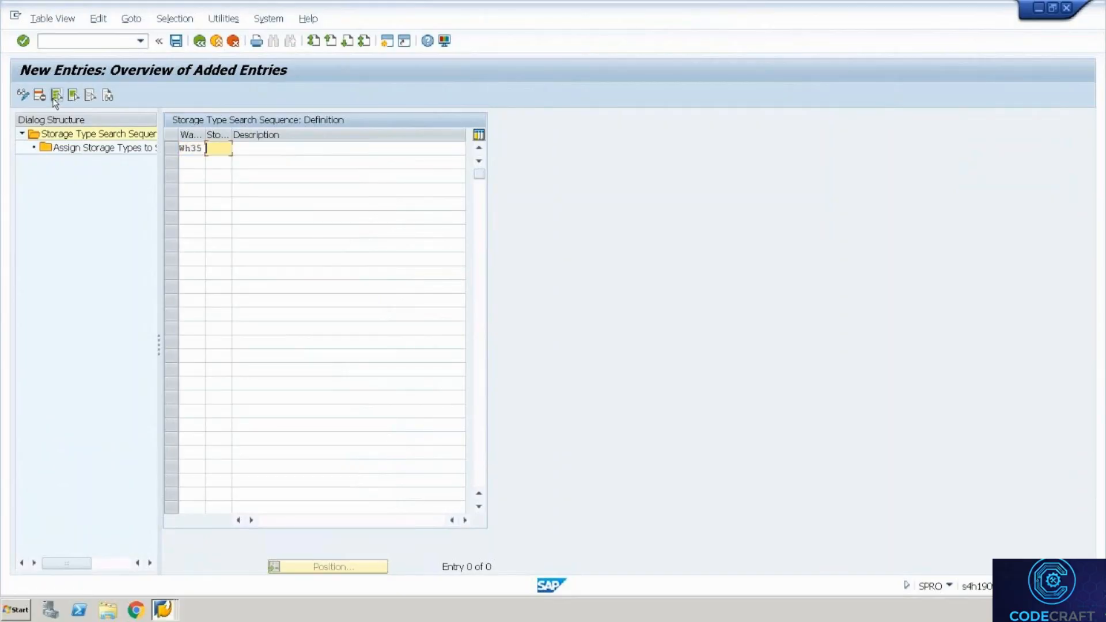
type("PGPK")
key("Tab")
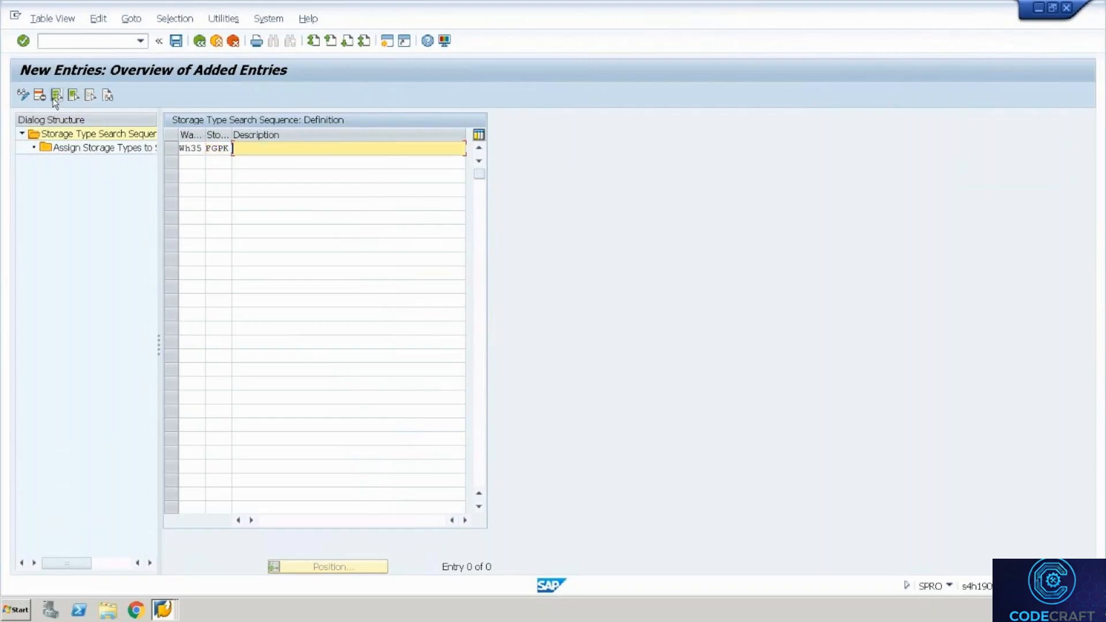
type("Finised Goods picking")
key("Return")
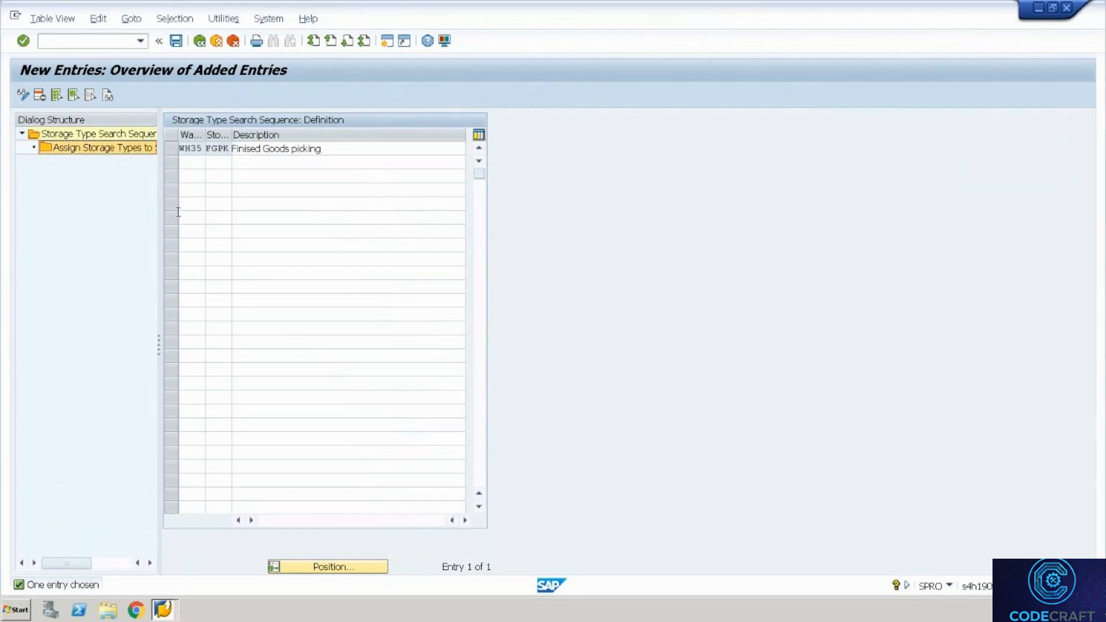
Assign storage types 8004 and 8006, in that order, to the FGPK search sequence of WH35
left_click(173, 150)
double_click(122, 147)
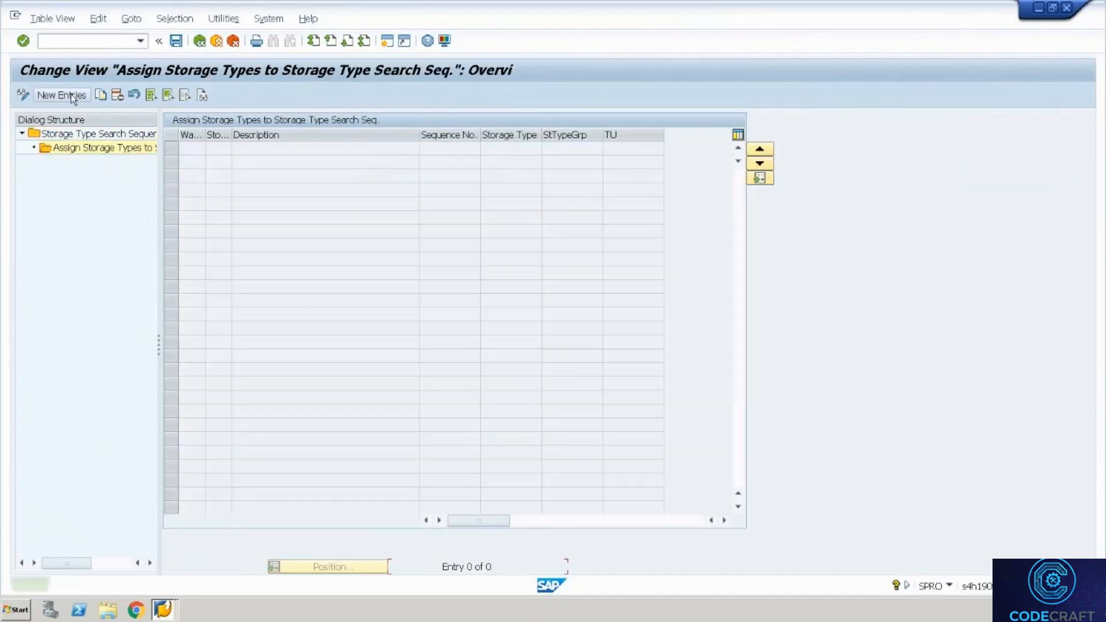
left_click(71, 94)
left_click(505, 149)
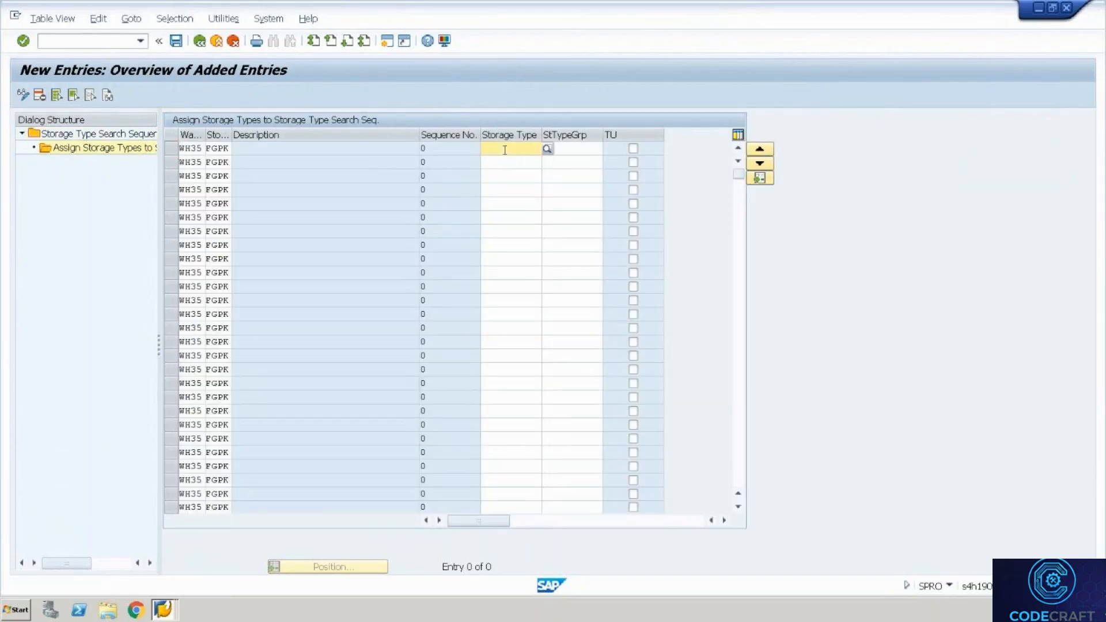
type("8004")
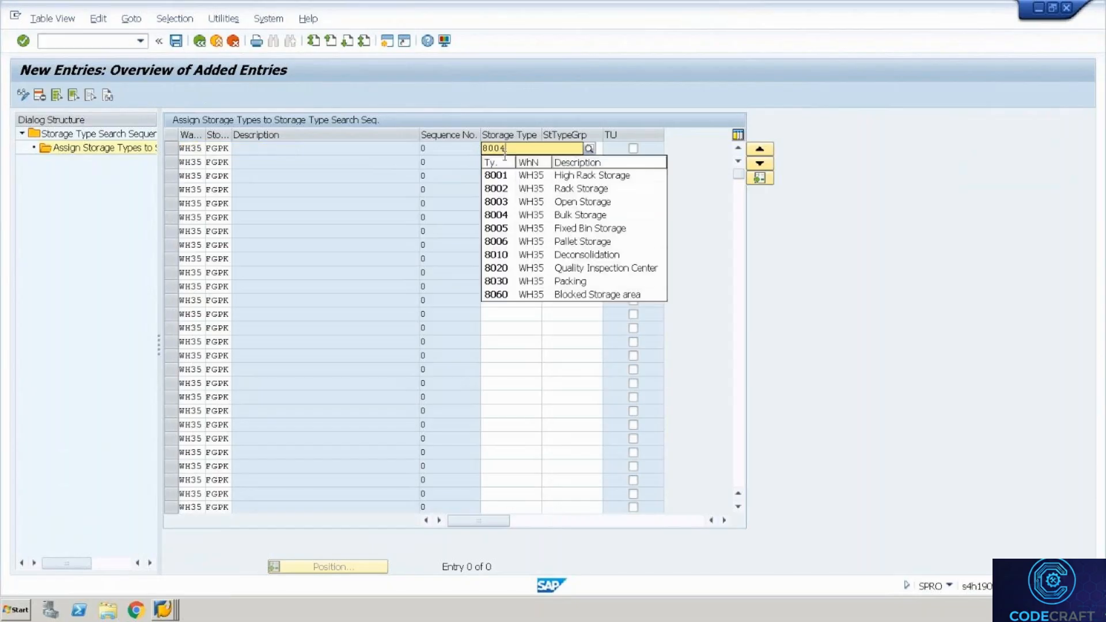
left_click(552, 114)
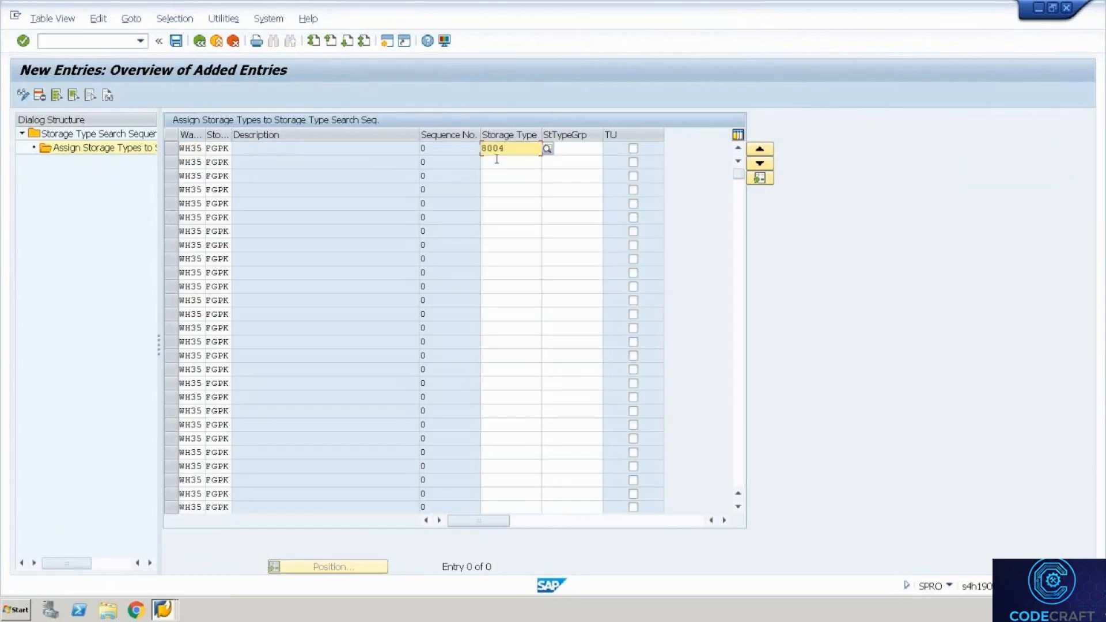
left_click(497, 161)
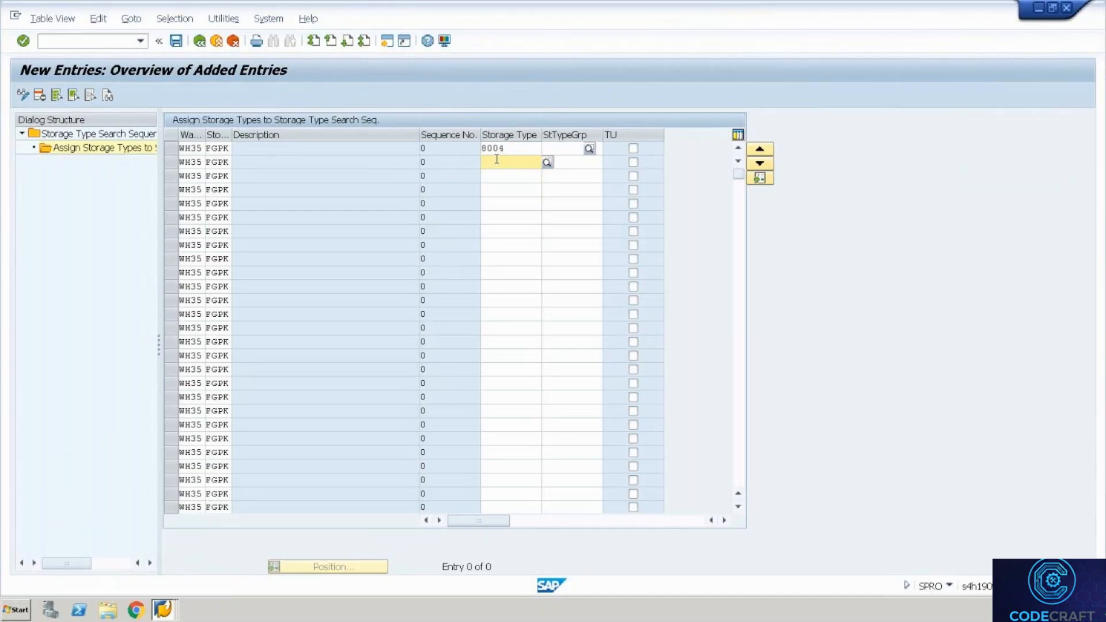
type("8005")
key("Return")
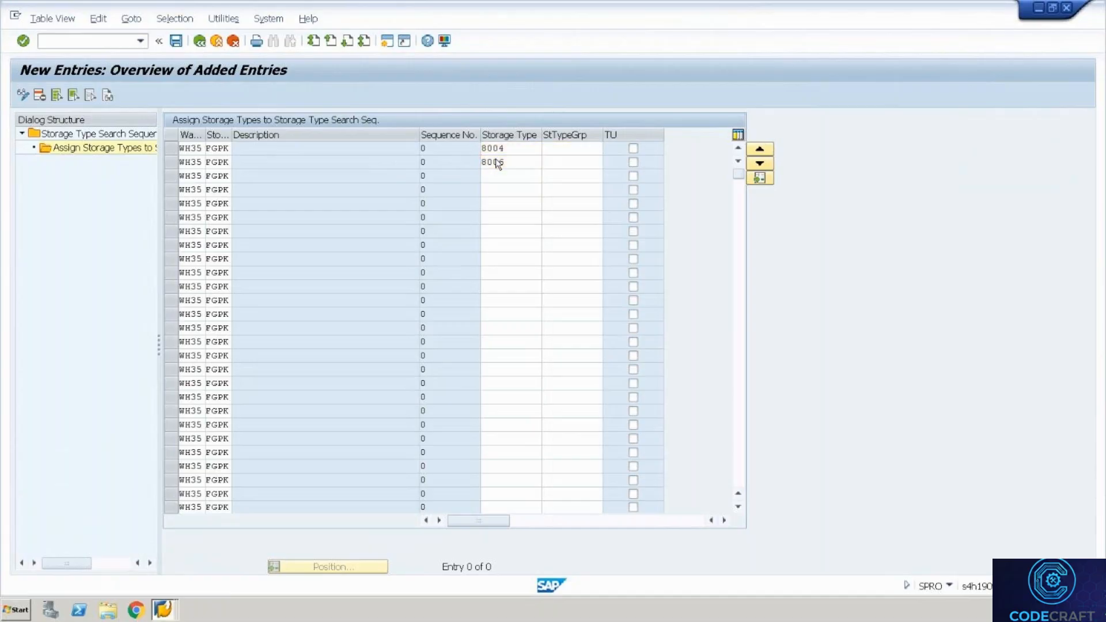
Save the search sequence entries under the proposed customizing request and return to the implementation guide
key("ctrl+s")
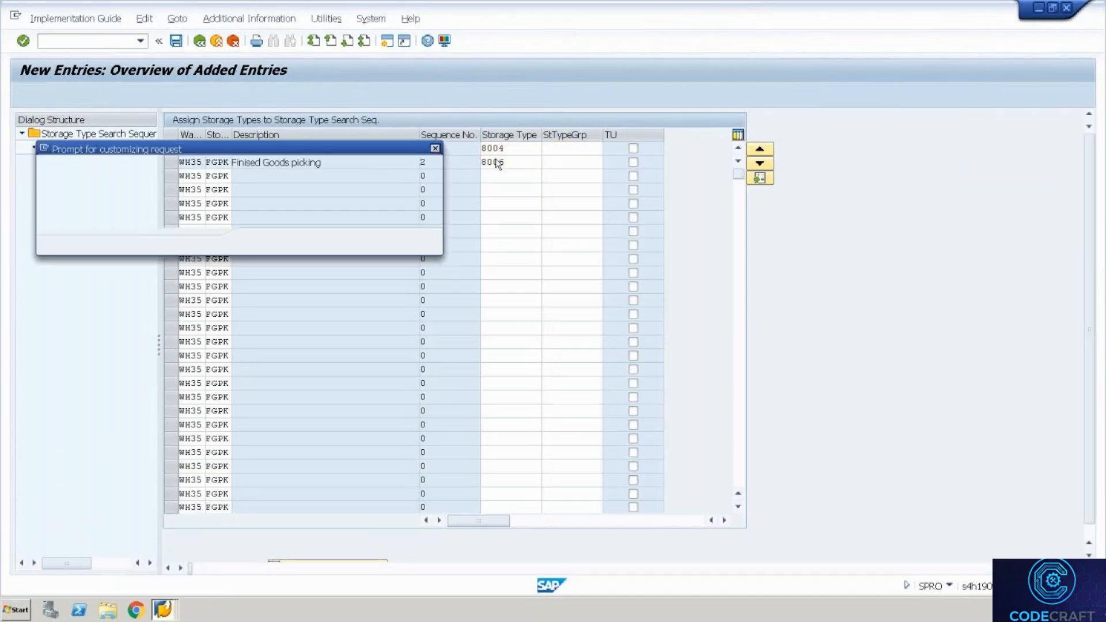
key("Return")
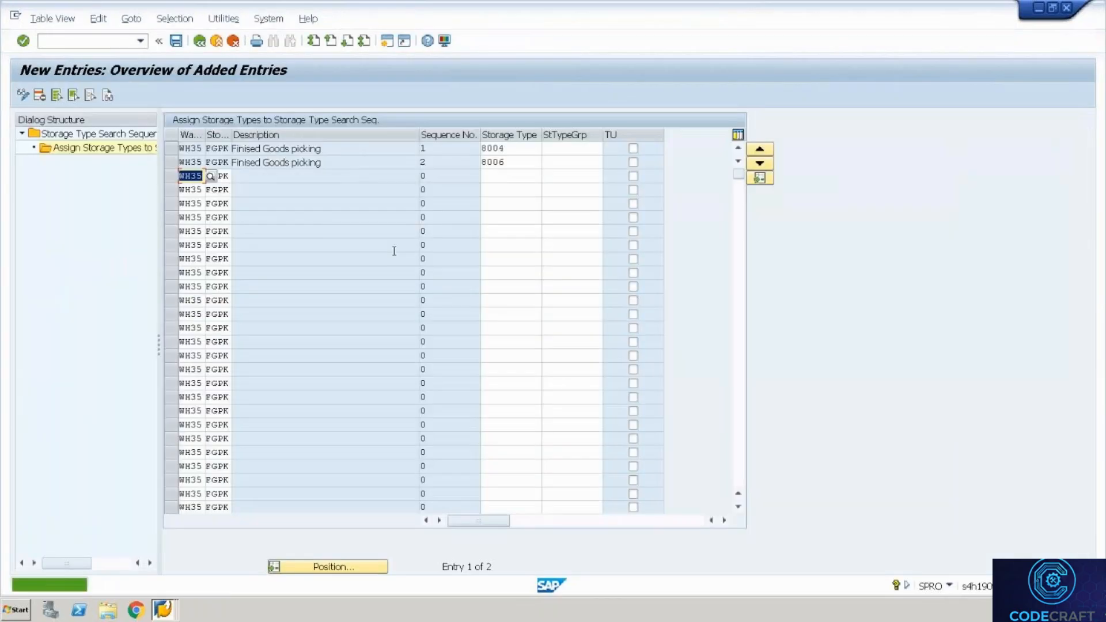
left_click(198, 46)
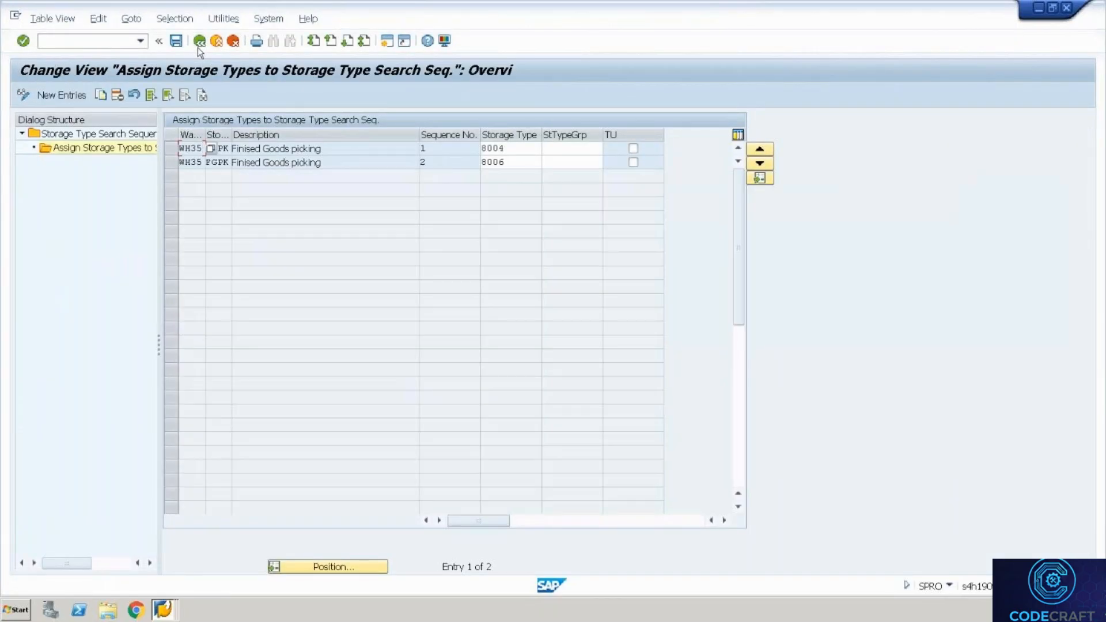
left_click(199, 48)
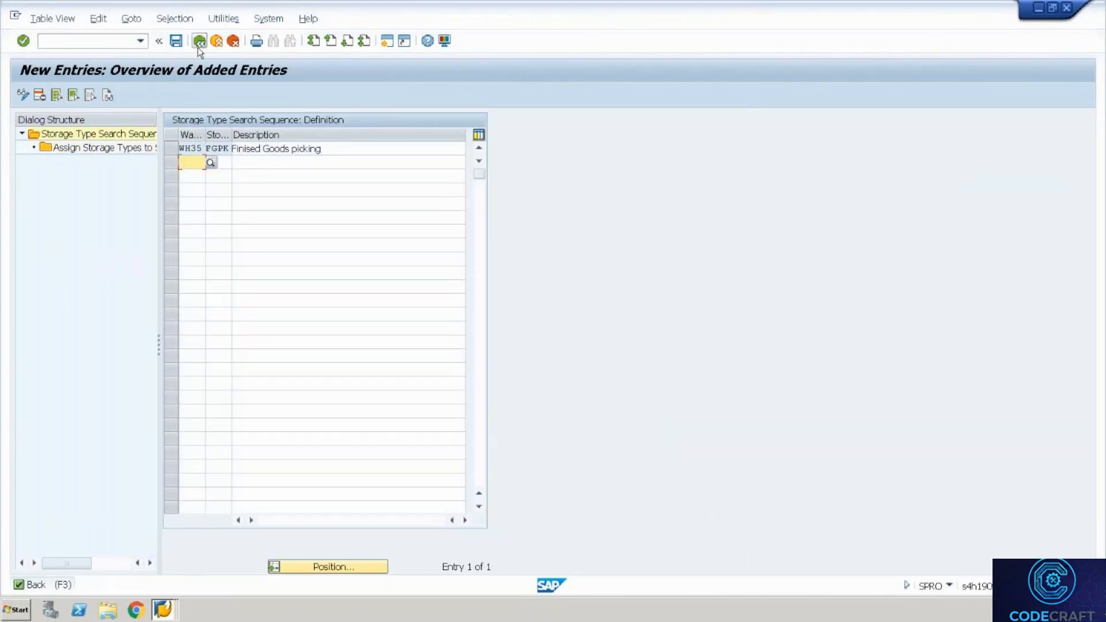
left_click(198, 47)
left_click(198, 47)
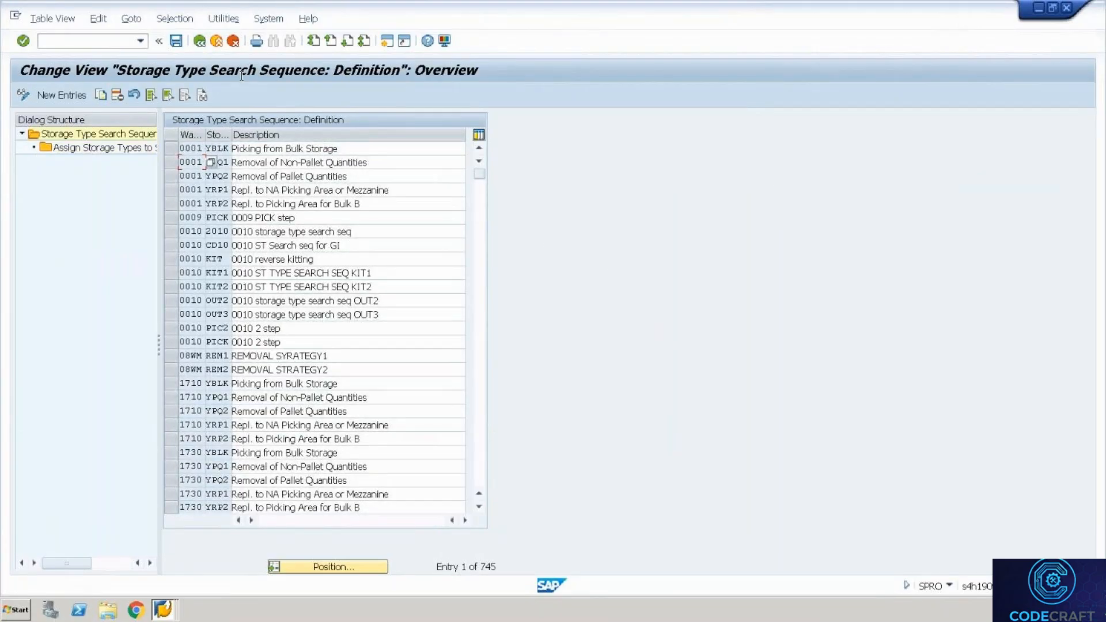
left_click(199, 46)
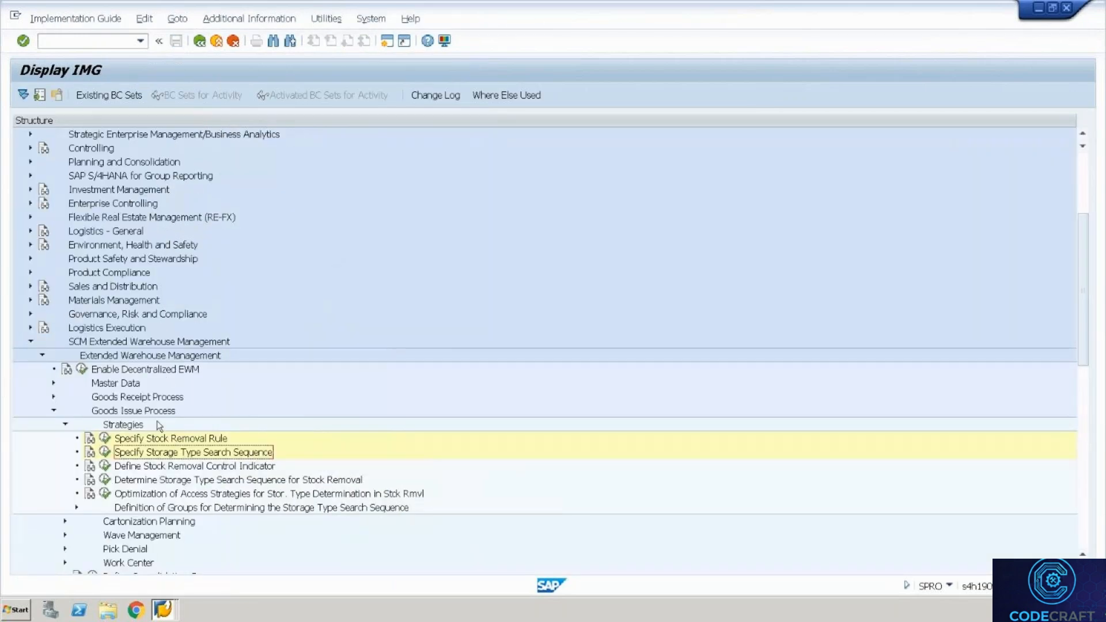
Define stock removal control indicator FGPK "Finished Goods Picking" for warehouse WH35 and save it under the proposed customizing request
left_click(105, 466)
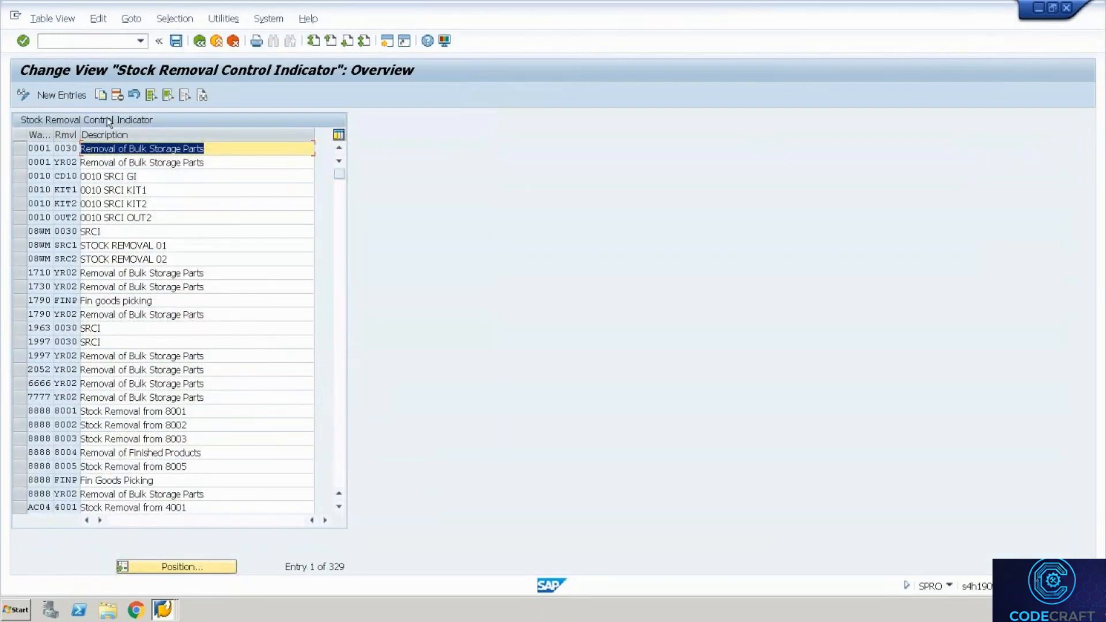
left_click(54, 95)
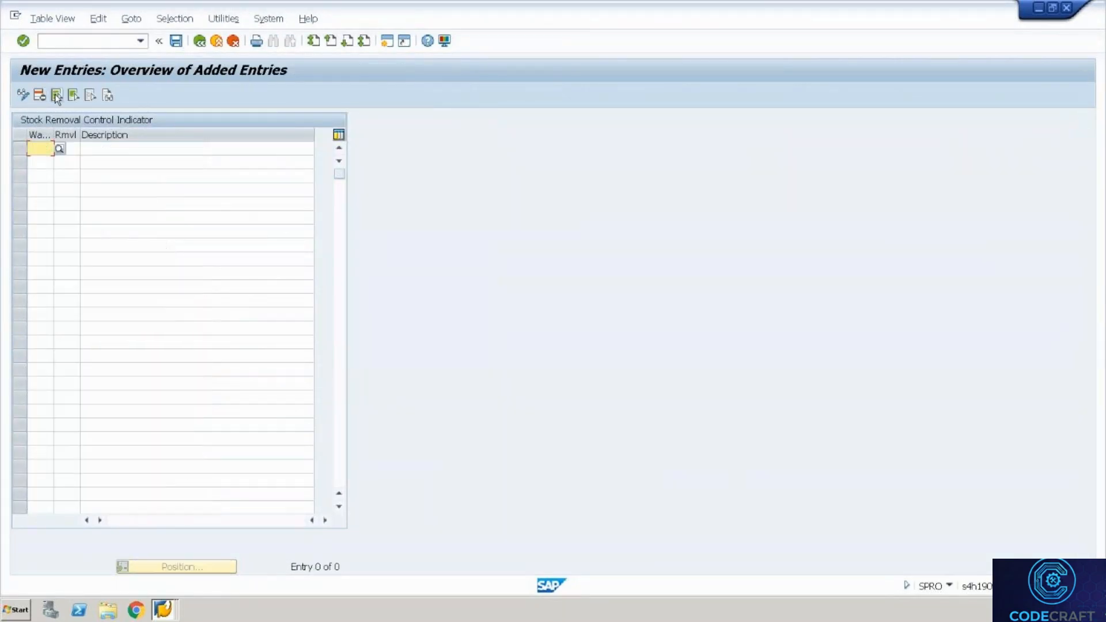
type("Wh")
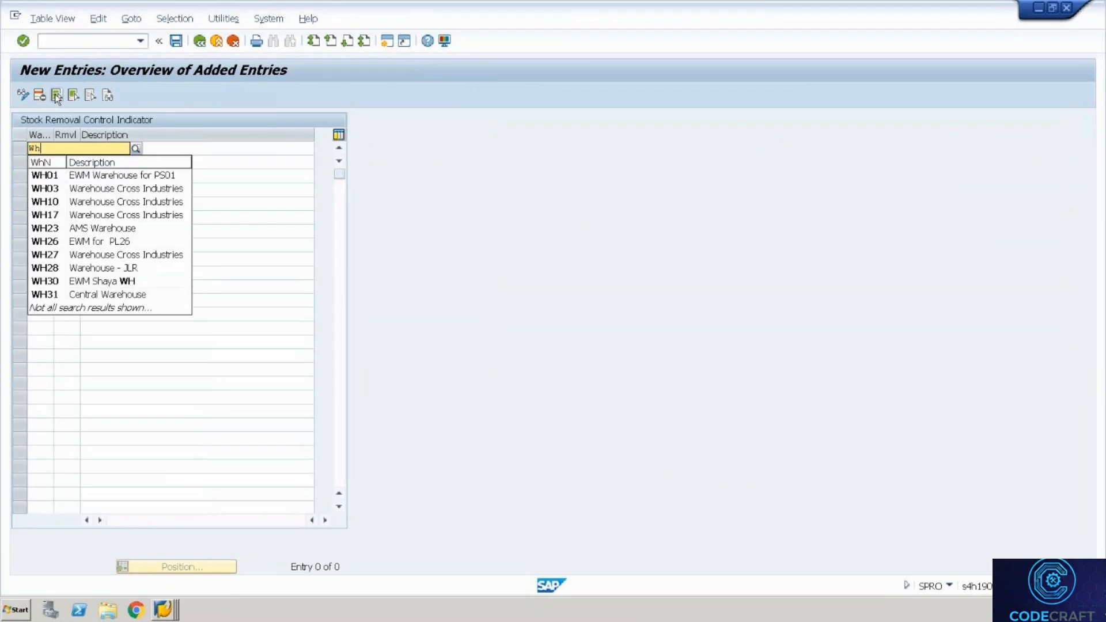
type("35")
key("Tab")
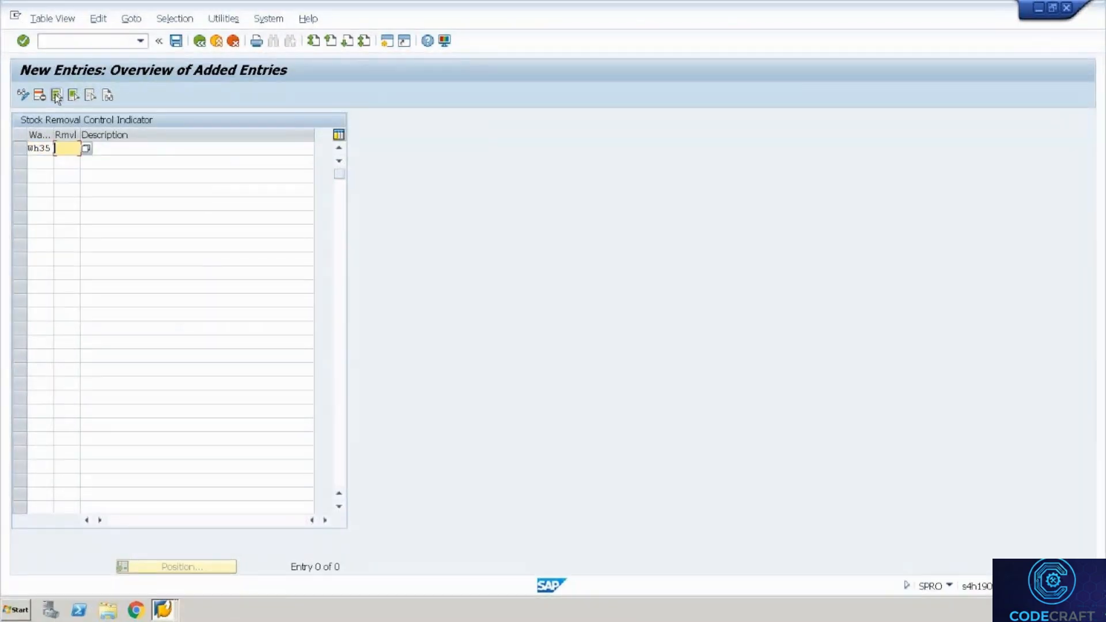
type("FGPK")
key("Tab")
type("Fin")
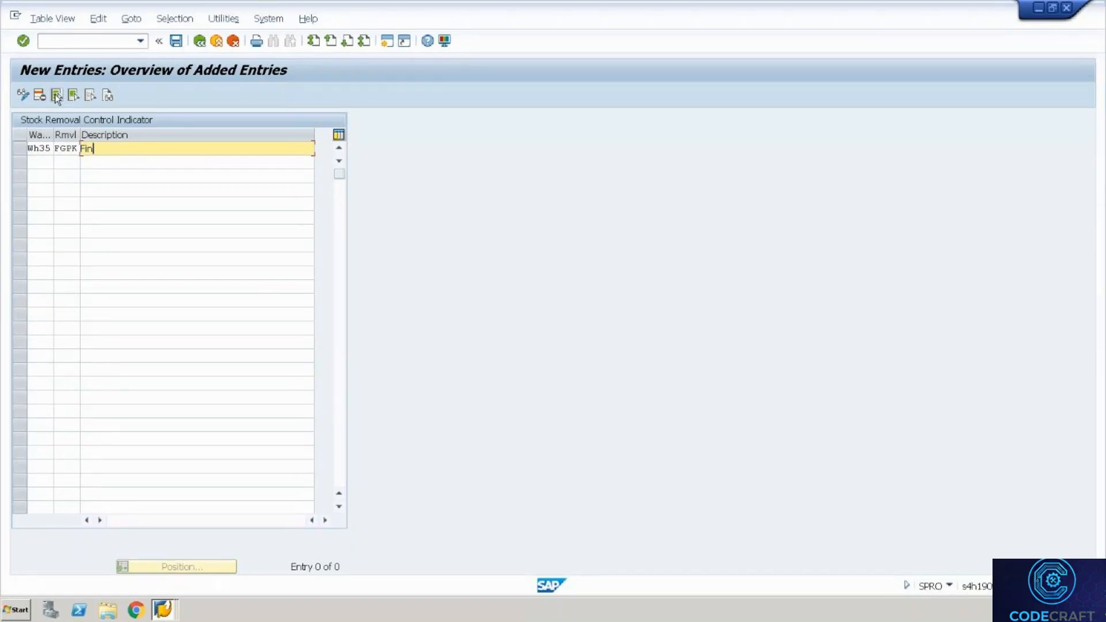
type("ished Goods Picking")
key("Return")
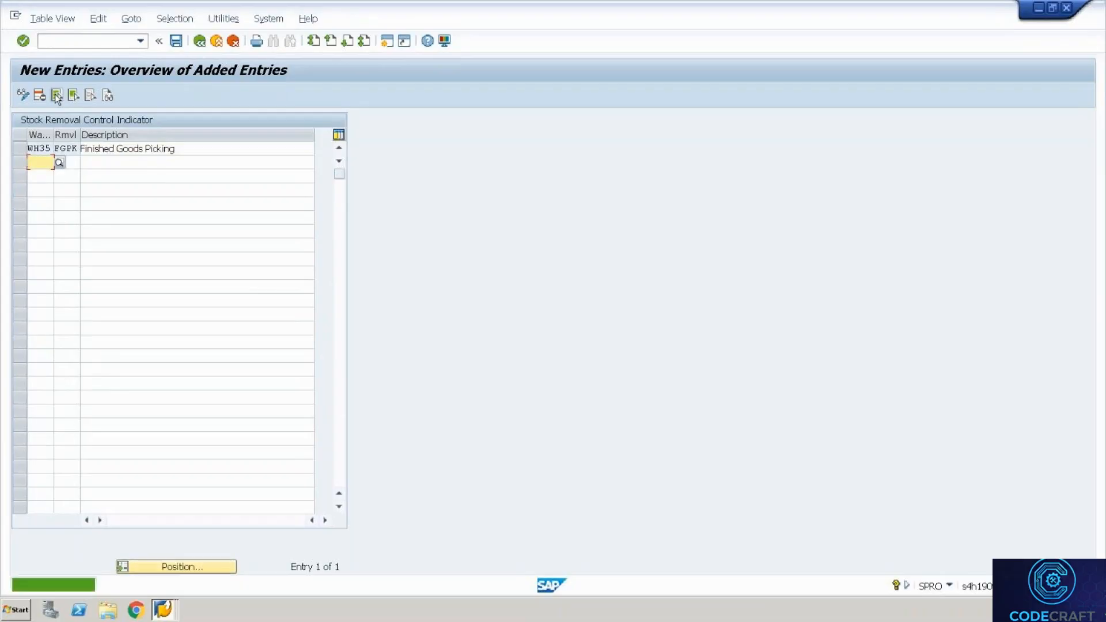
key("ctrl+s")
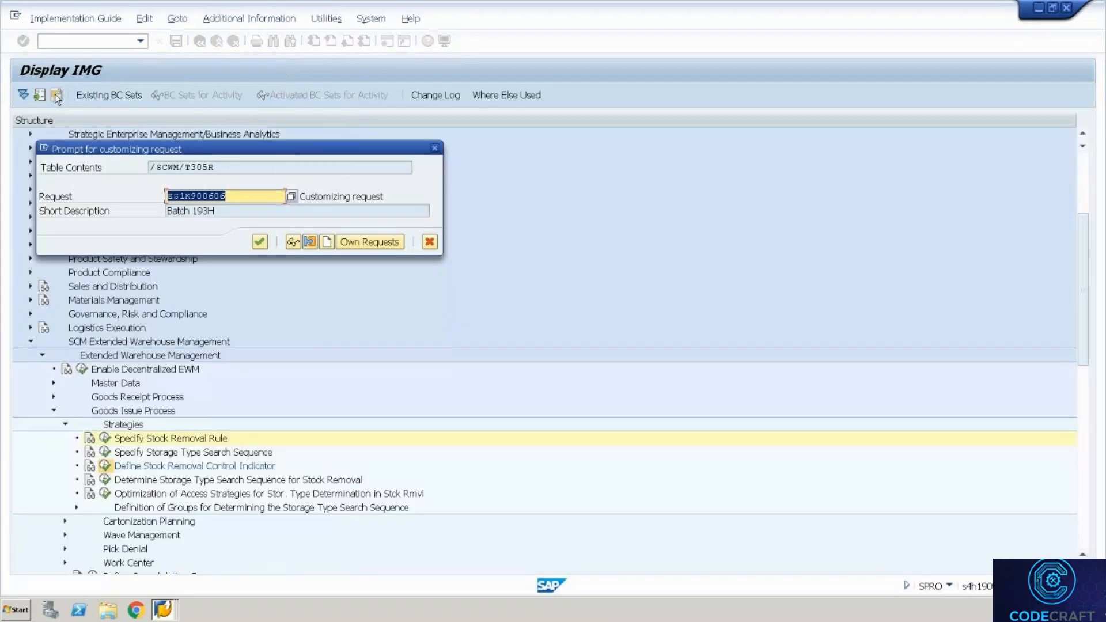
key("Return")
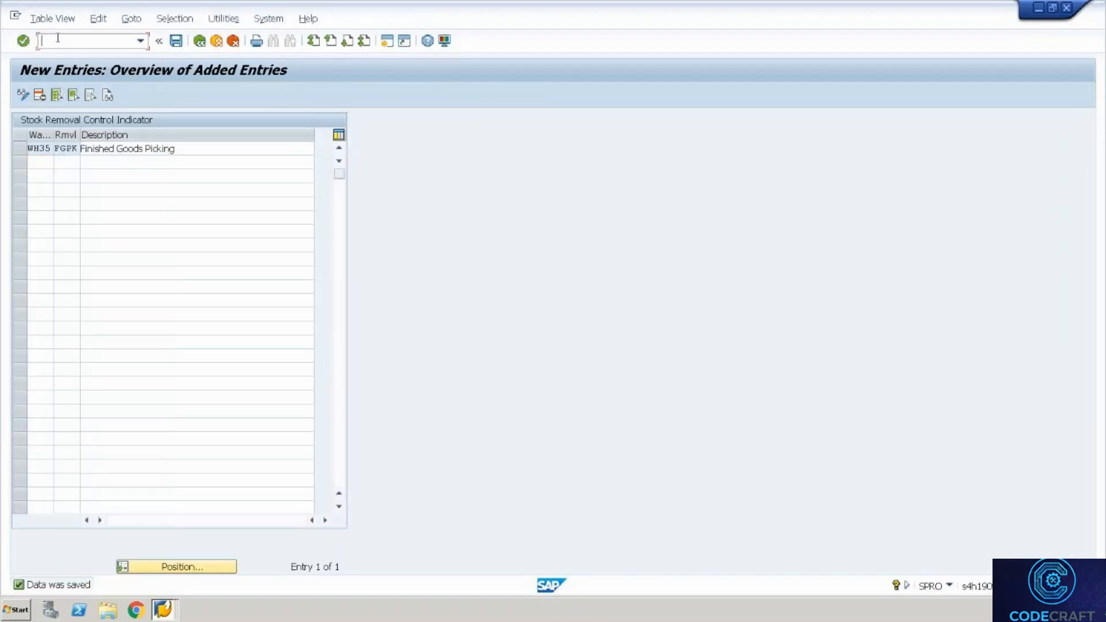
Start /scwm/mat1 in a new session and open product T-F100 for change in WH35 with party entitled to dispose PL1935
type("/o/scwm/mat1")
key("Return")
type("T")
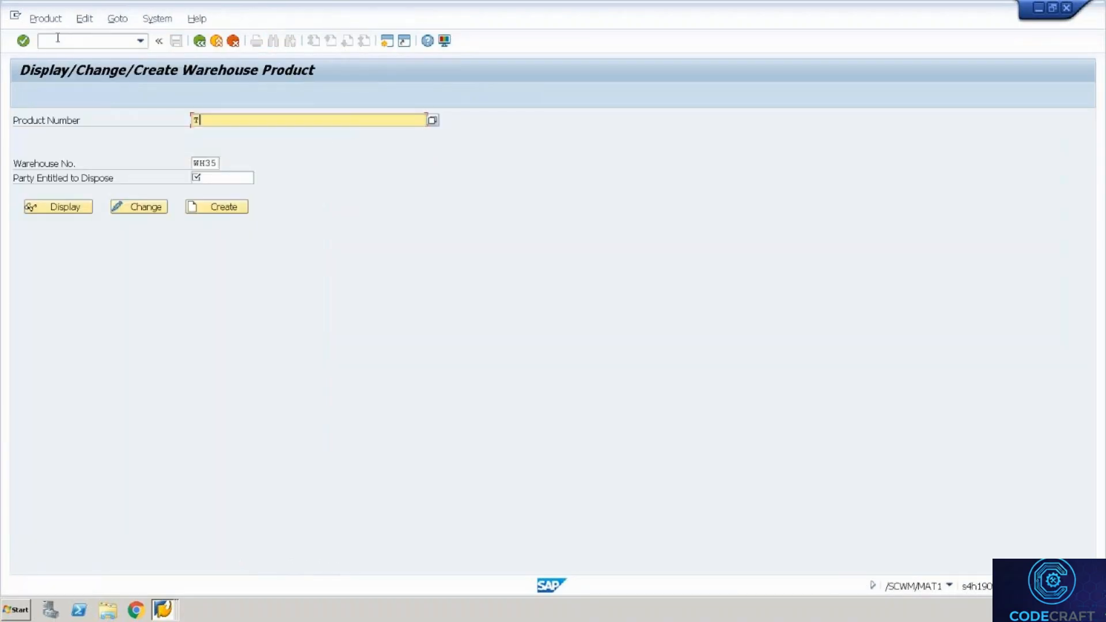
type("-f1200")
key("BackSpace")
key("BackSpace")
key("BackSpace")
type("00")
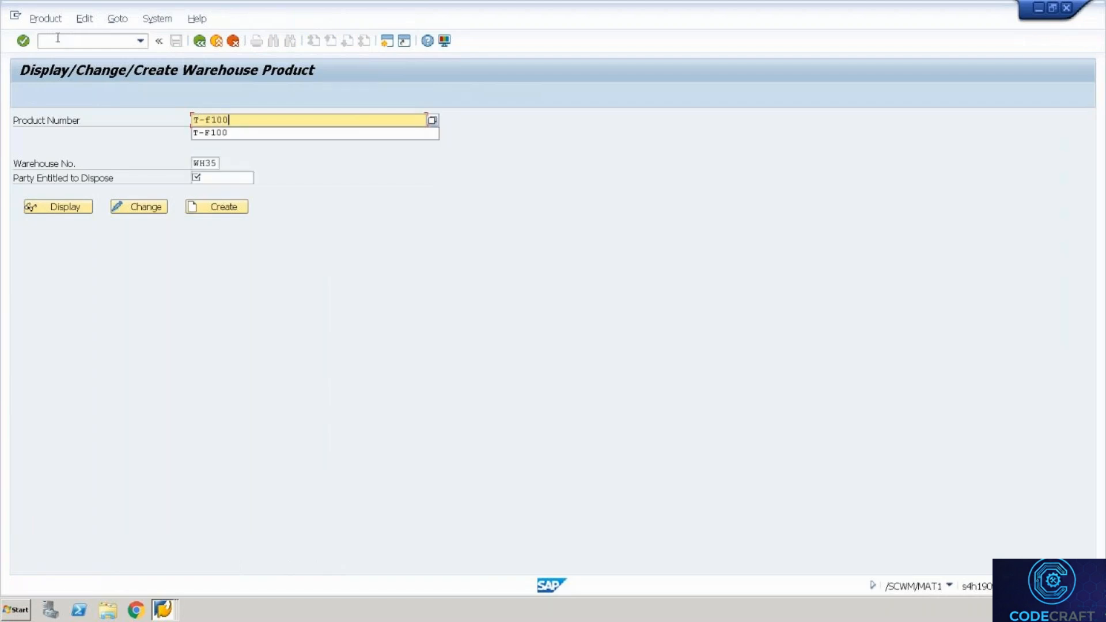
left_click(130, 208)
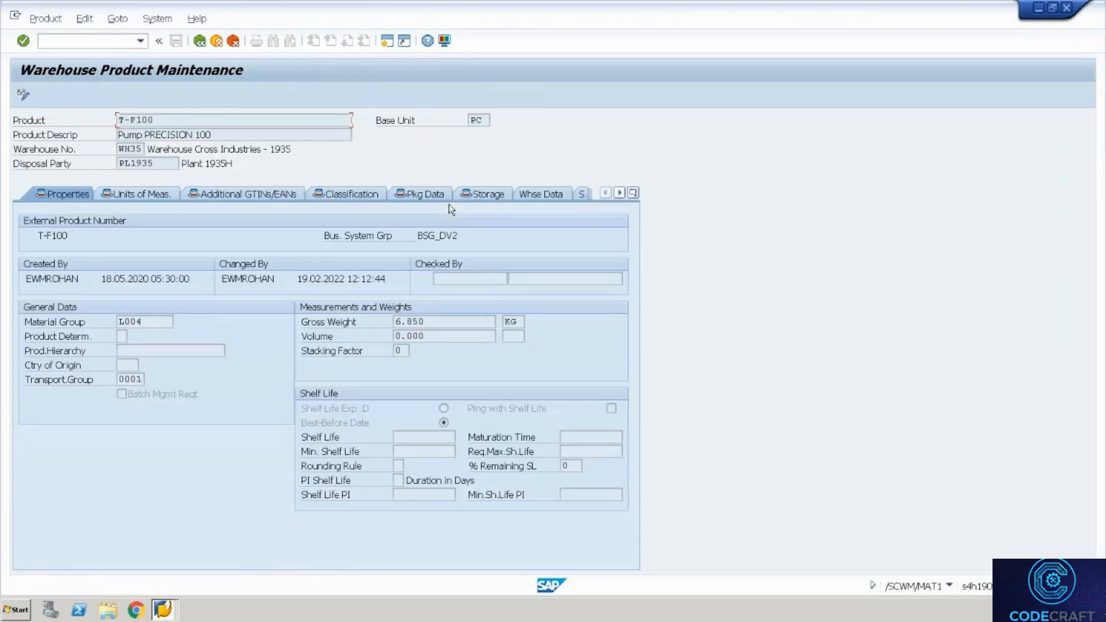
Set Stock Removal Control to FGPK in the product's warehouse data, save the product and switch back to the Customizing session
left_click(548, 195)
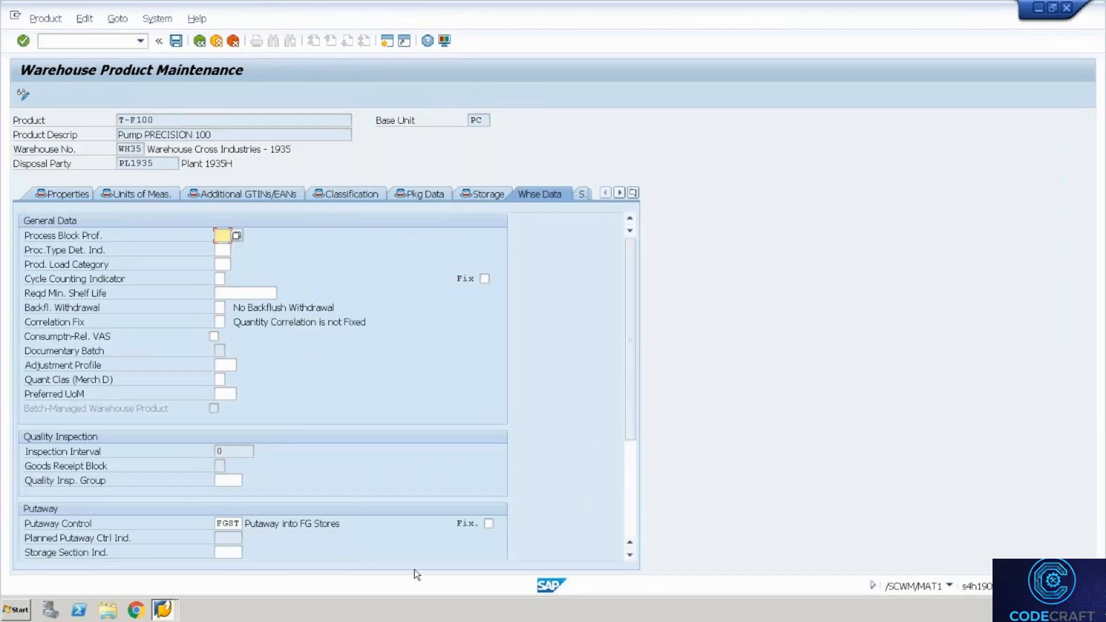
left_click(633, 527)
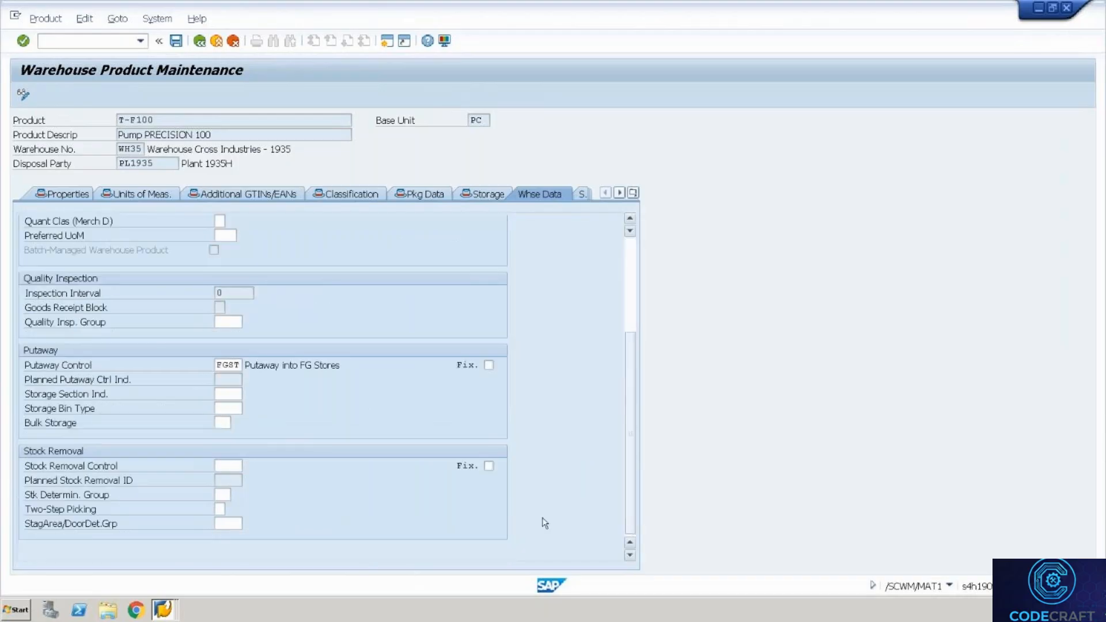
left_click(238, 467)
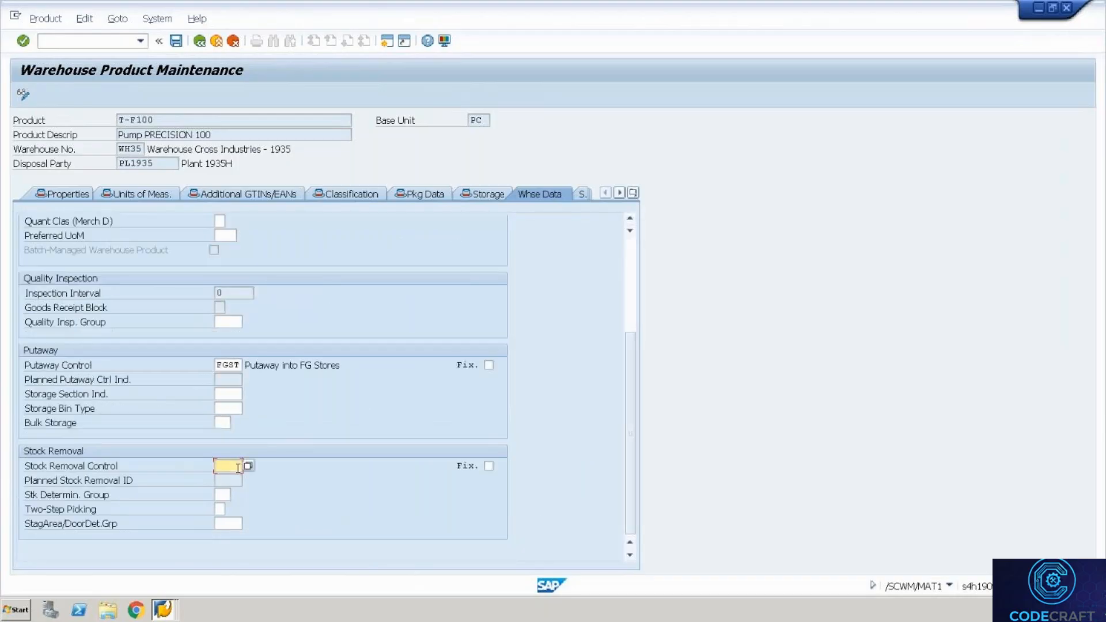
type("F")
type("P")
type("T")
key("Return")
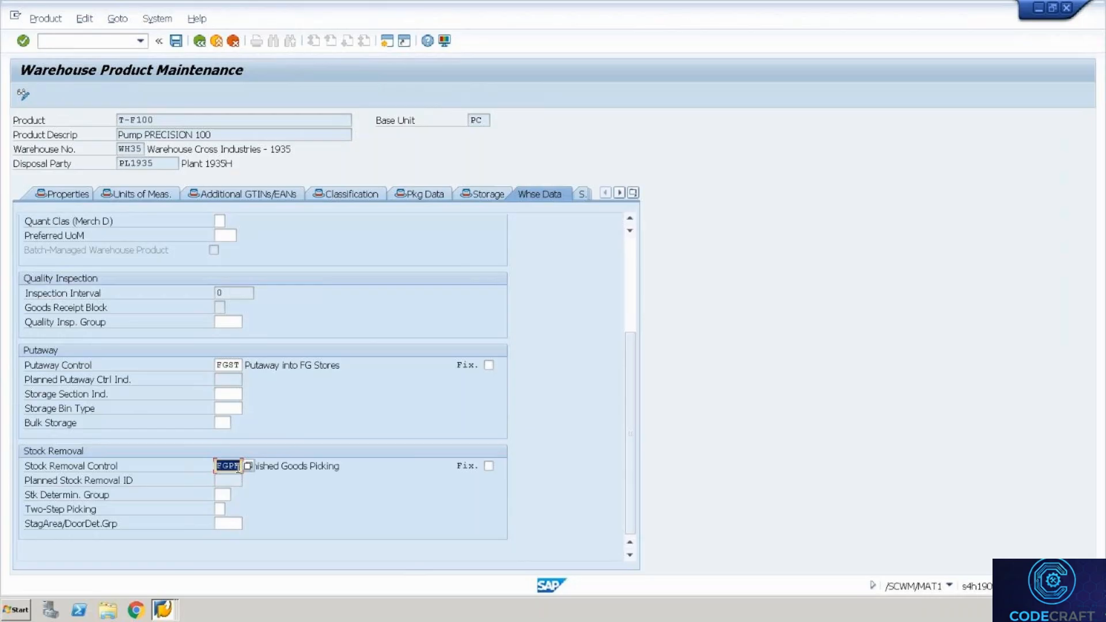
key("ctrl+s")
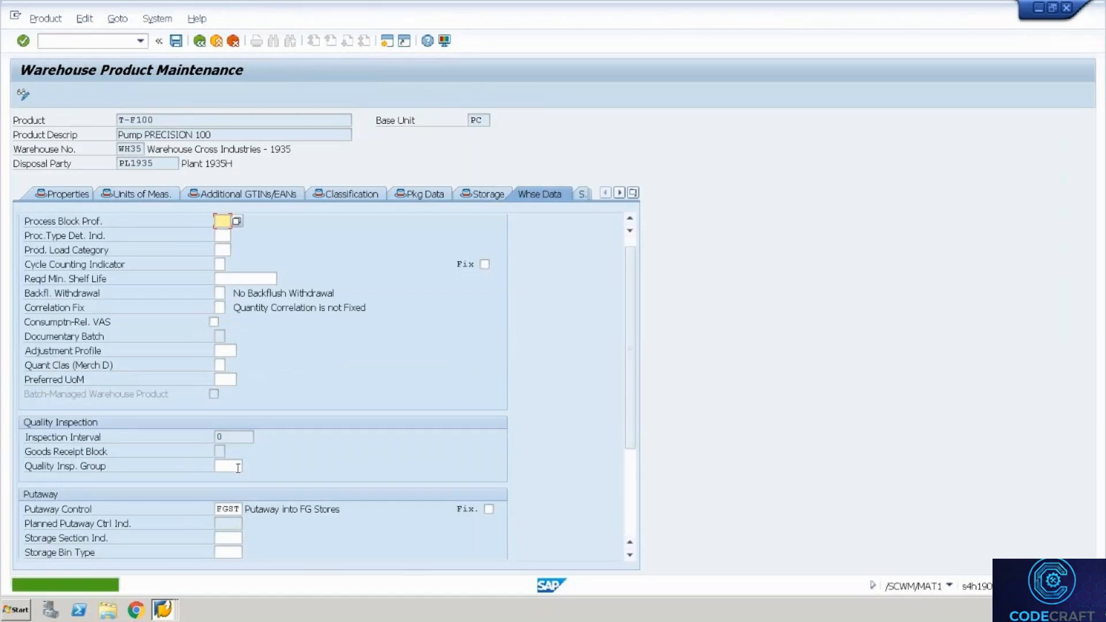
key("alt+Tab")
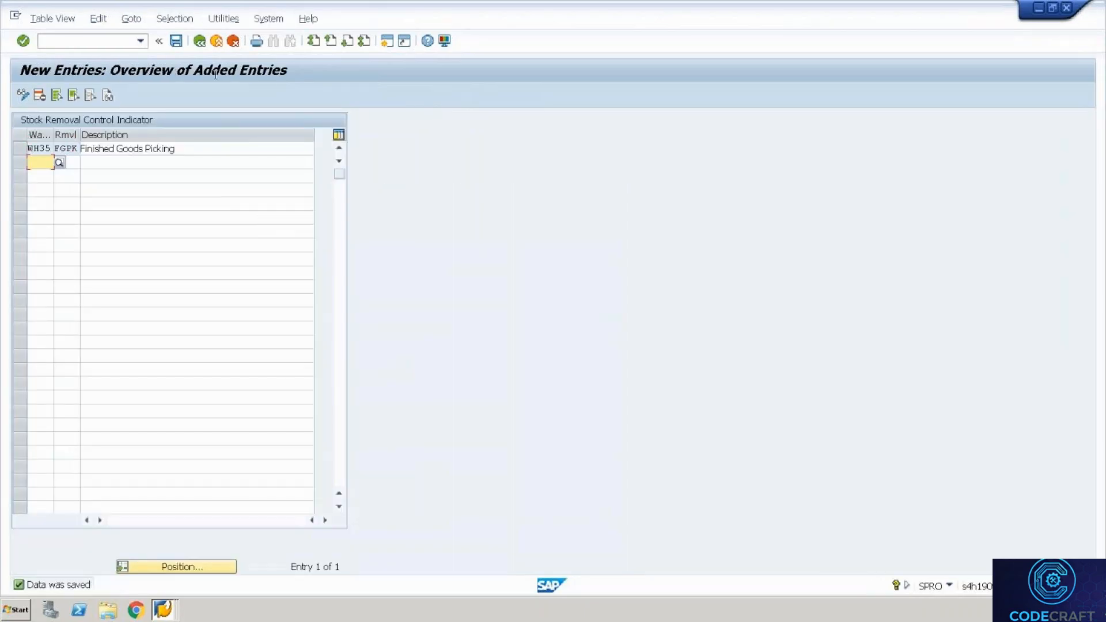
Add a new entry for warehouse WH35 in the Determine Storage Type Search Sequence for Stock Removal activity
left_click(202, 42)
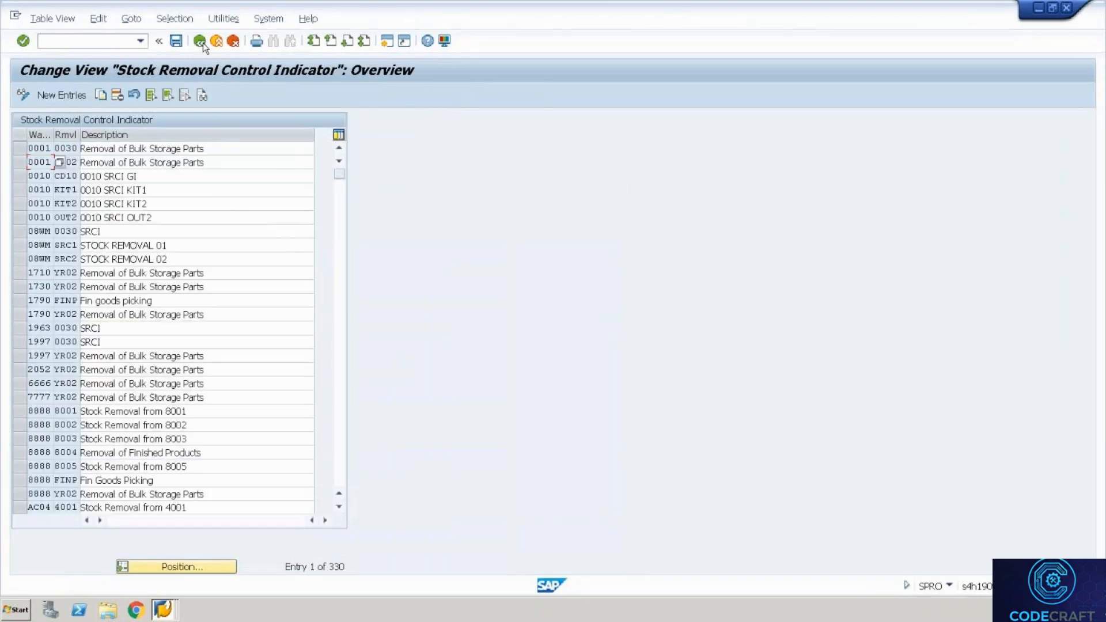
left_click(202, 43)
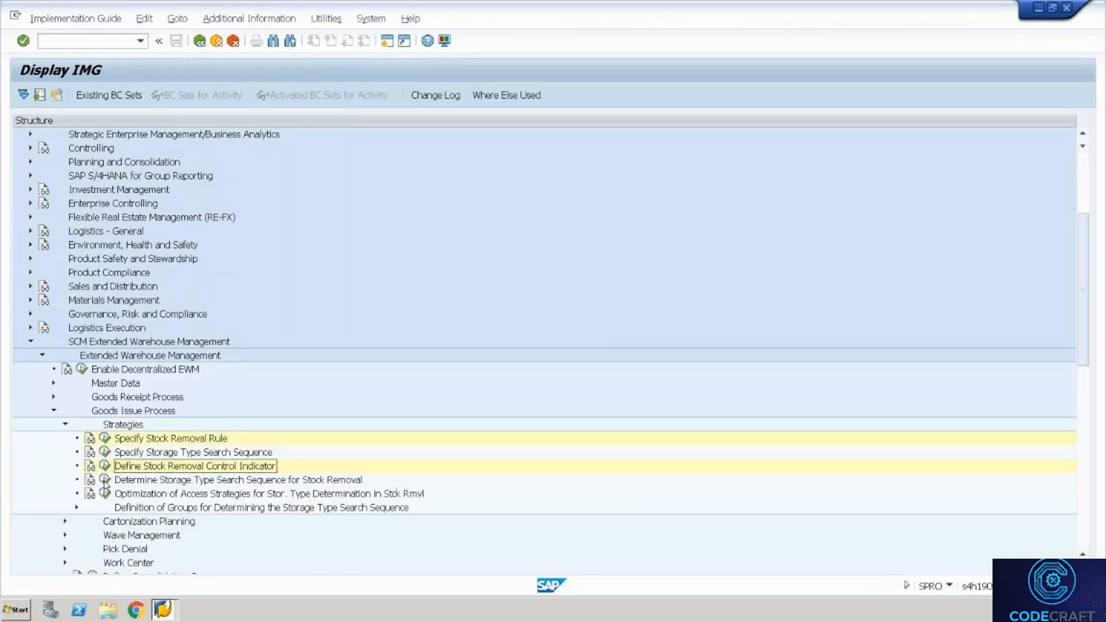
left_click(104, 481)
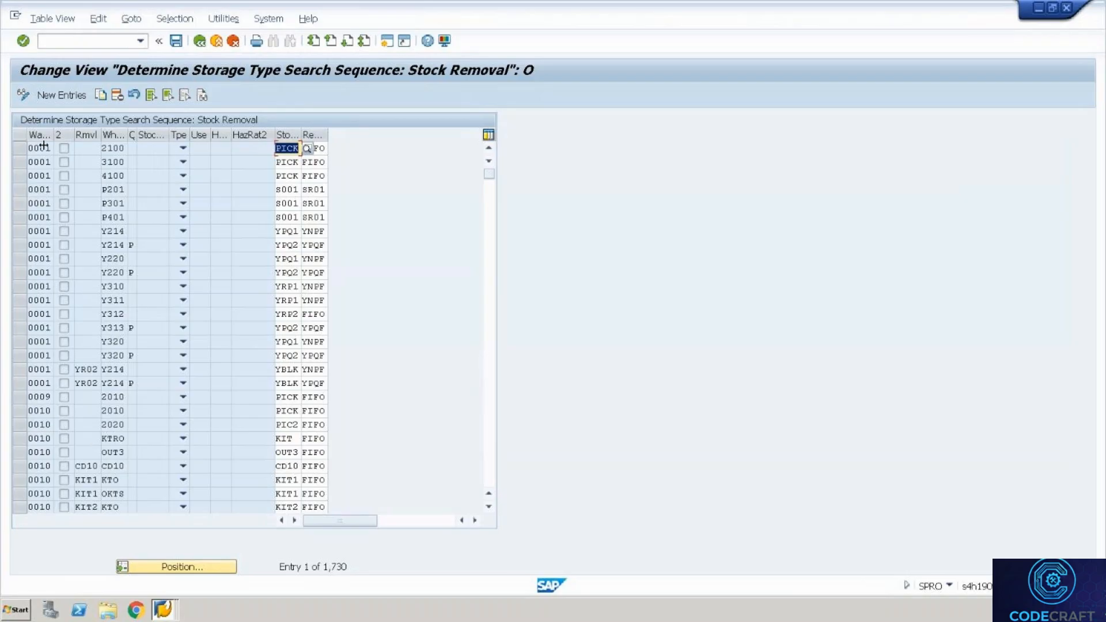
left_click(61, 94)
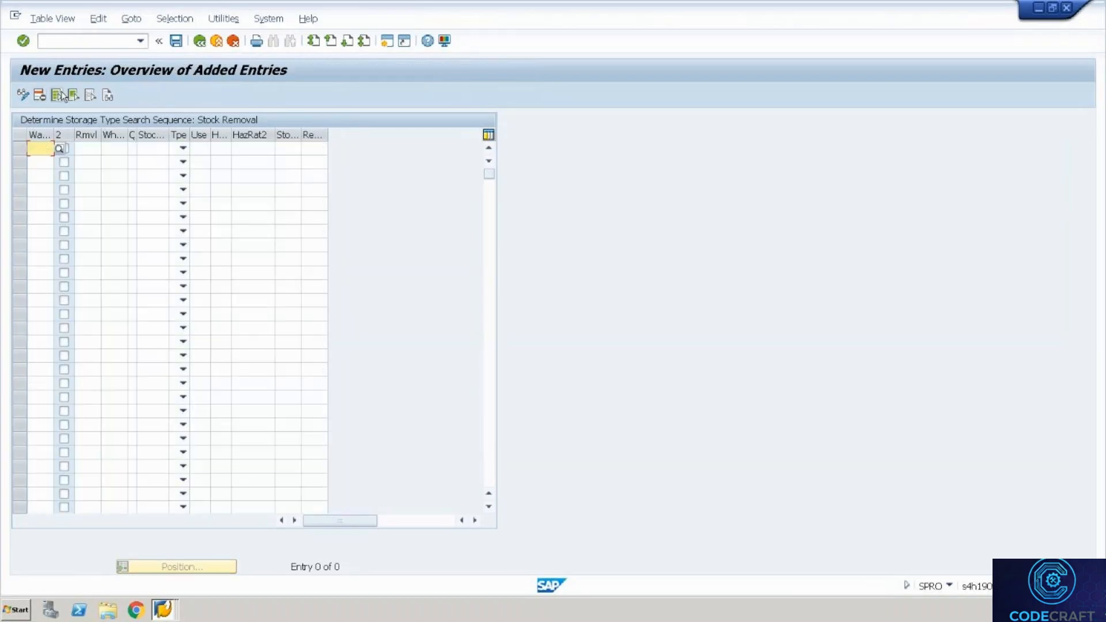
type("Wh")
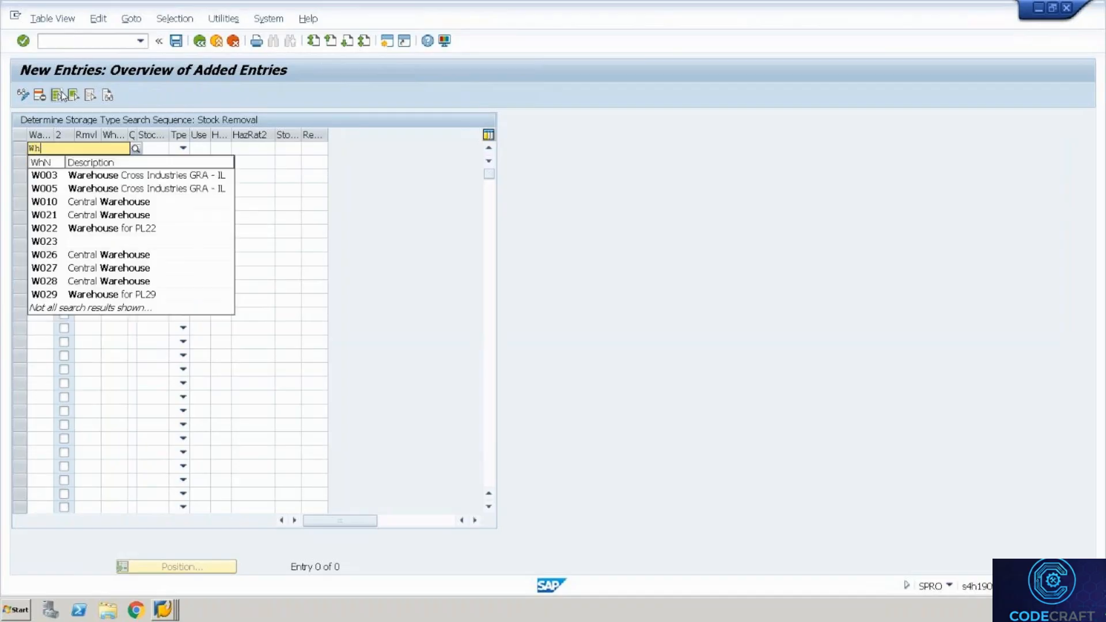
type("35")
key("Tab")
key("Tab")
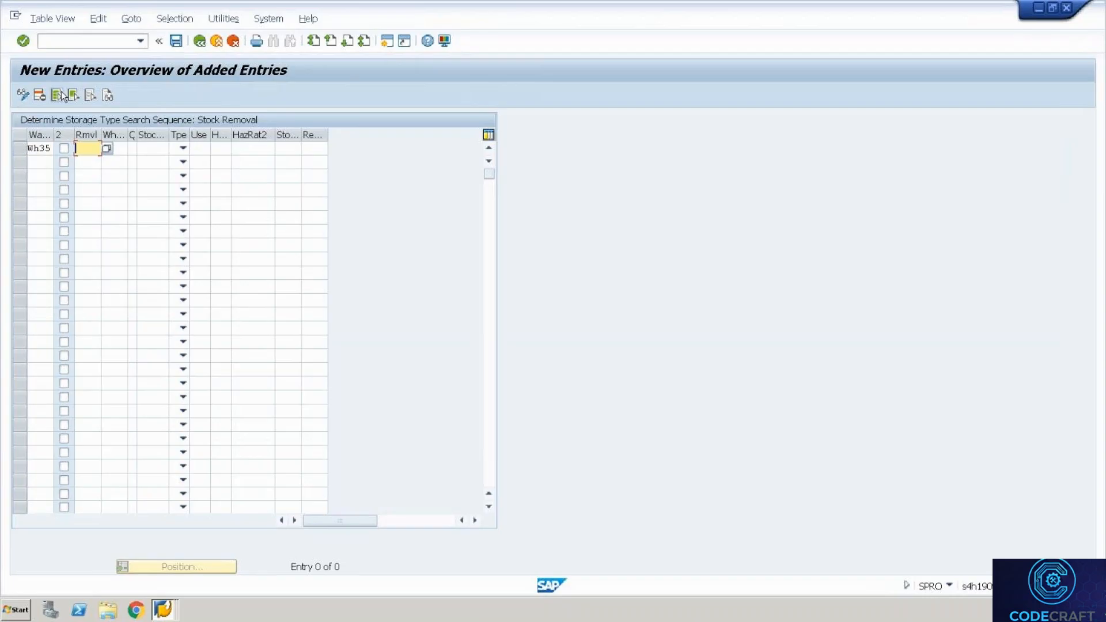
Enter stock removal control indicator FGPK and warehouse process type 2010 in the new WH35 entry
type("FGPK")
key("Tab")
type("20")
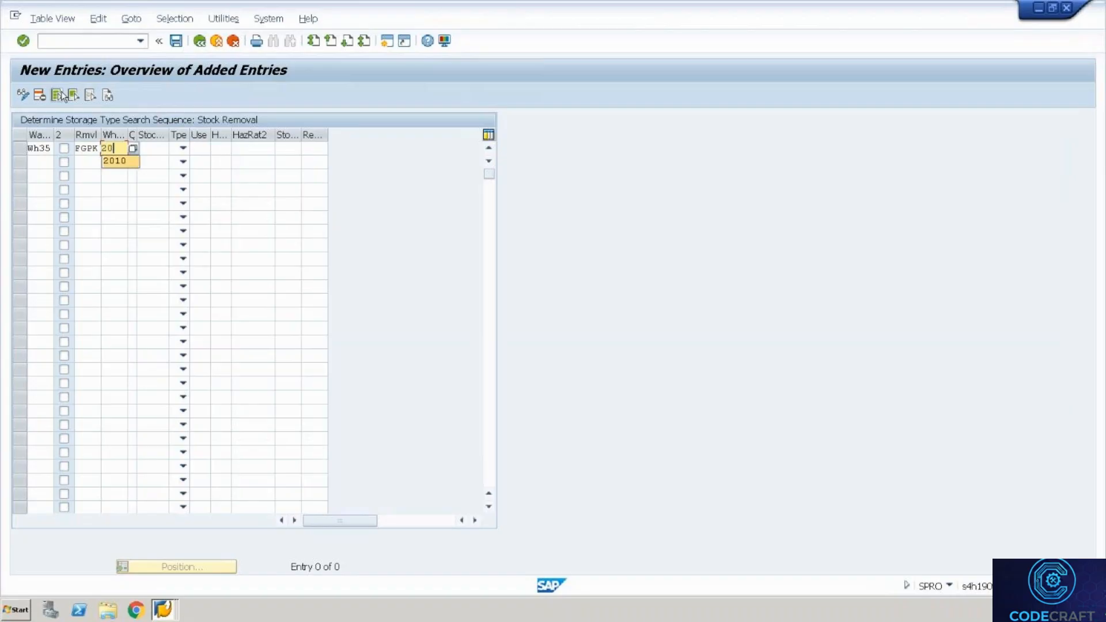
type("10")
Assign storage type search sequence FGPK and stock removal rule FIFO to the WH35 entry and validate it
key("Tab")
key("Tab")
key("Tab")
key("Tab")
key("Tab")
key("Tab")
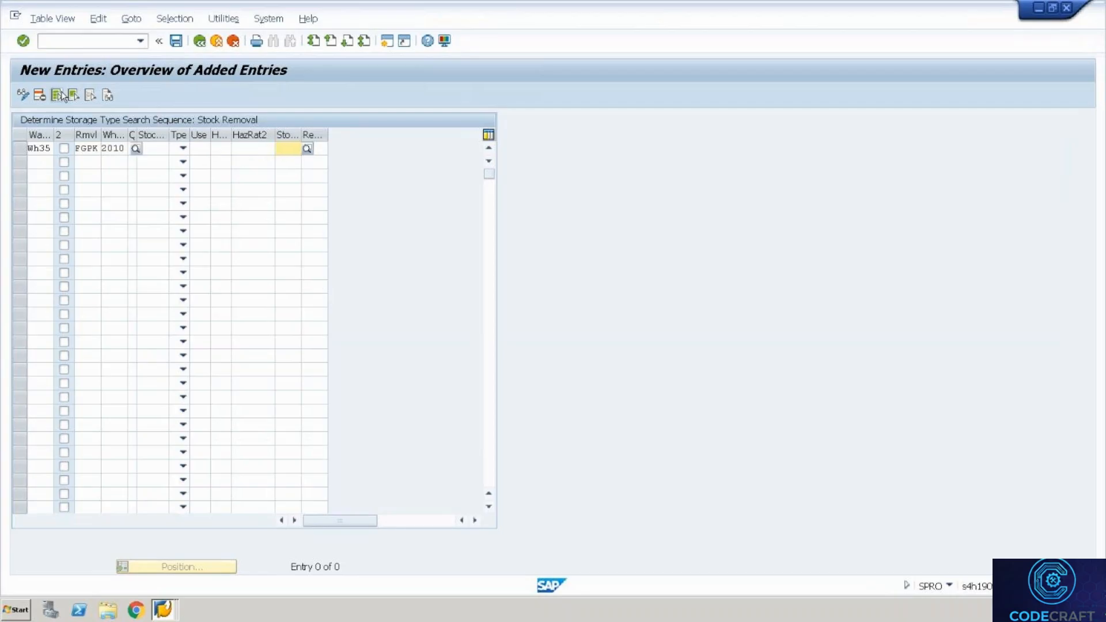
type("FGpK")
key("Tab")
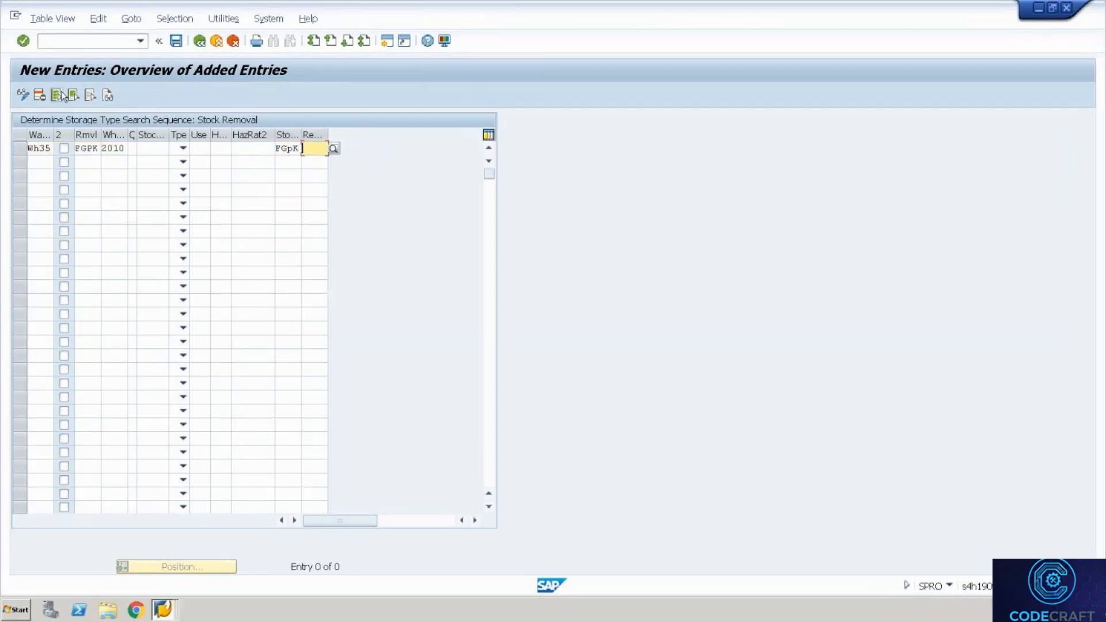
key("Down")
key("Return")
key("Return")
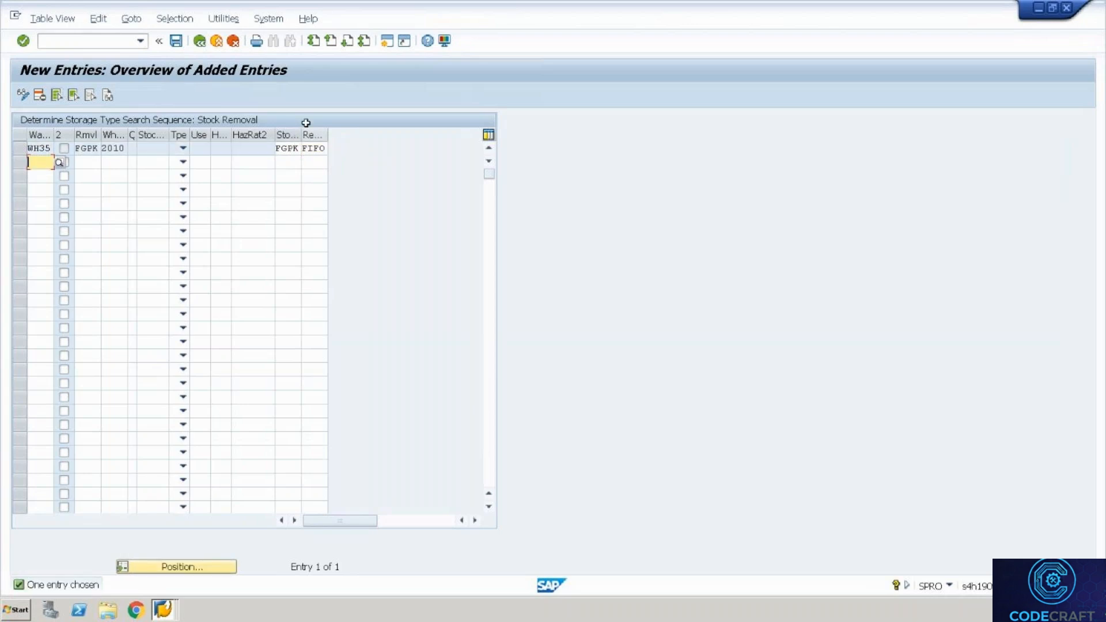
Save the determination entry under the proposed customizing request and return to the overview of all entries
key("ctrl+s")
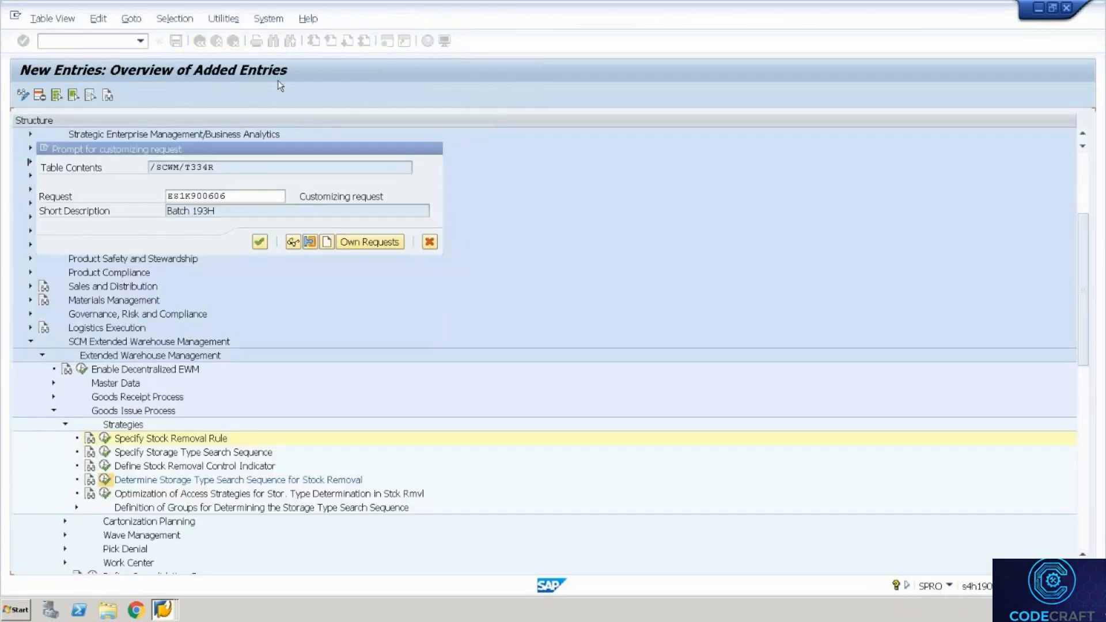
key("Return")
left_click(201, 43)
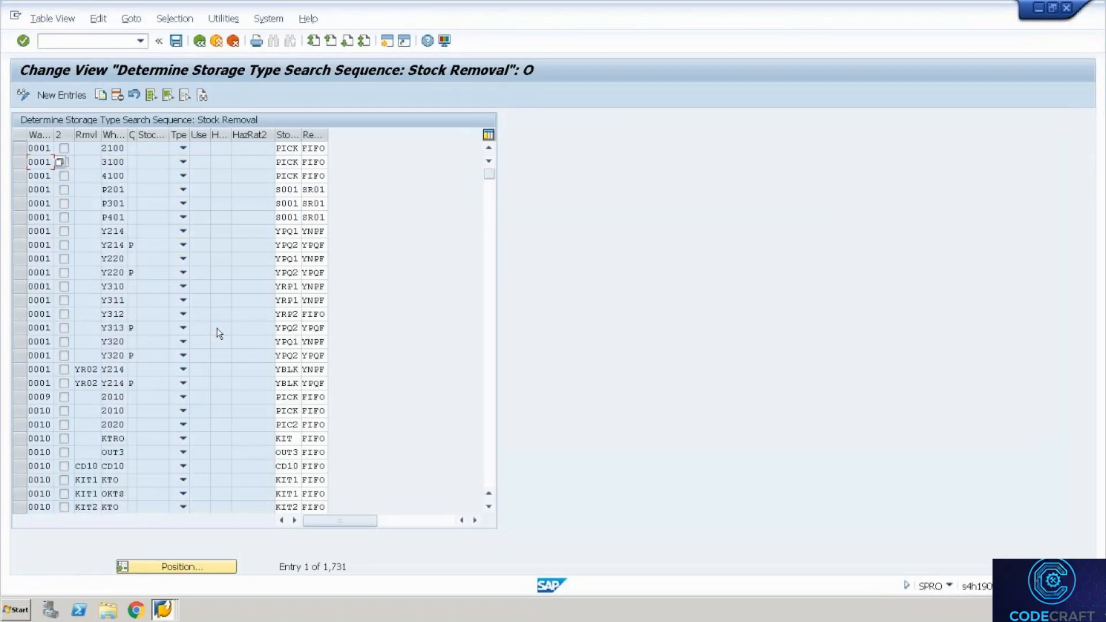
Position the overview at WH35, examine the FGPK entry with process type 2010, and return to the implementation guide
left_click(184, 568)
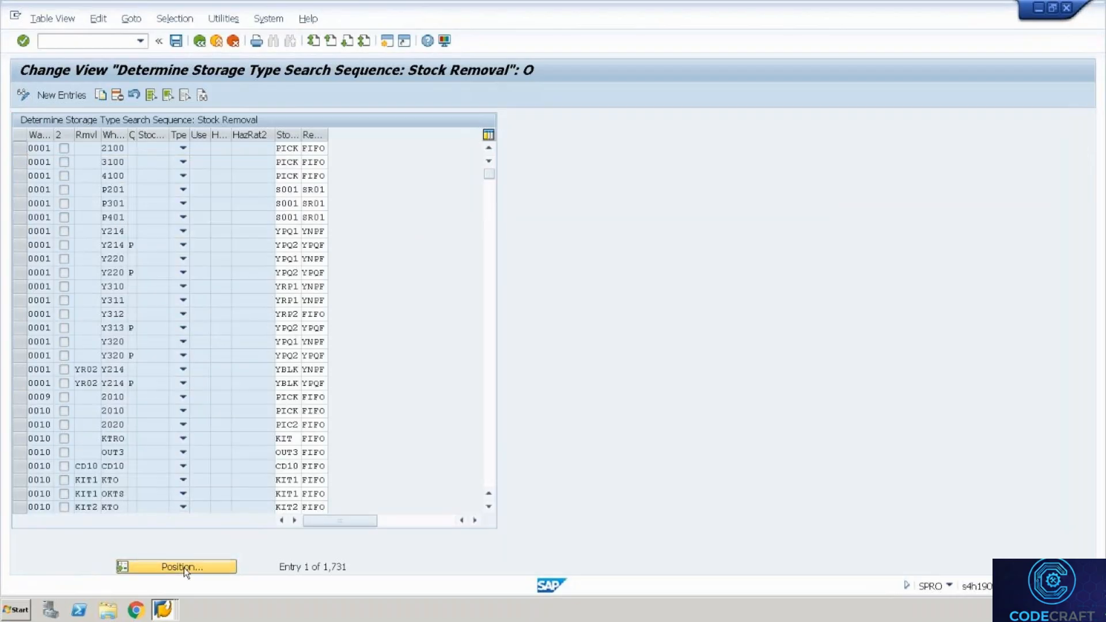
type("WH35")
key("Return")
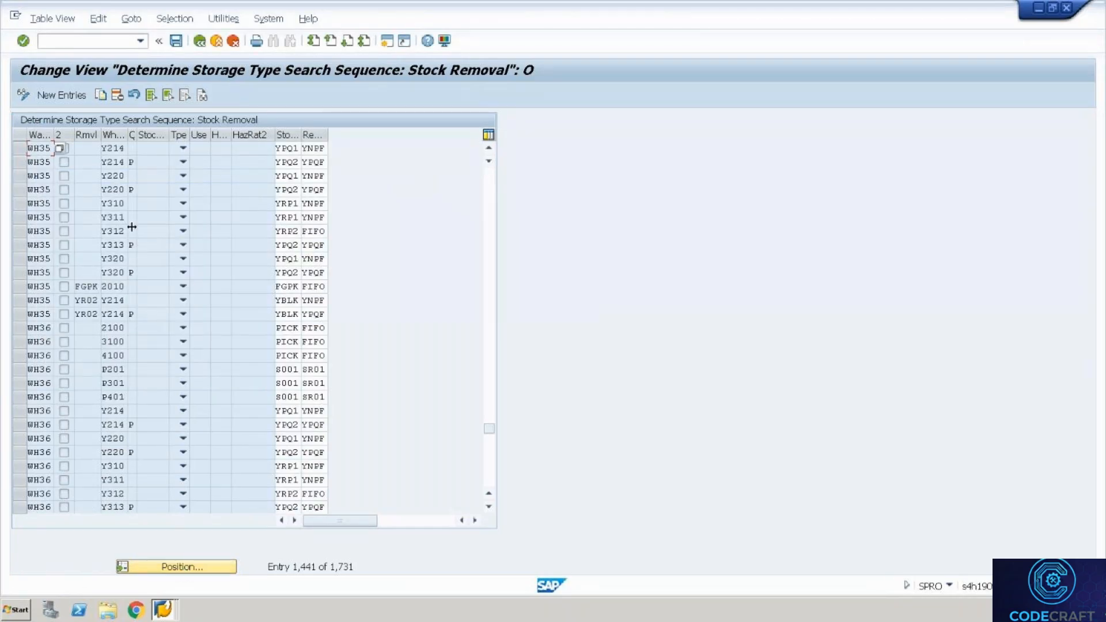
left_click(16, 289)
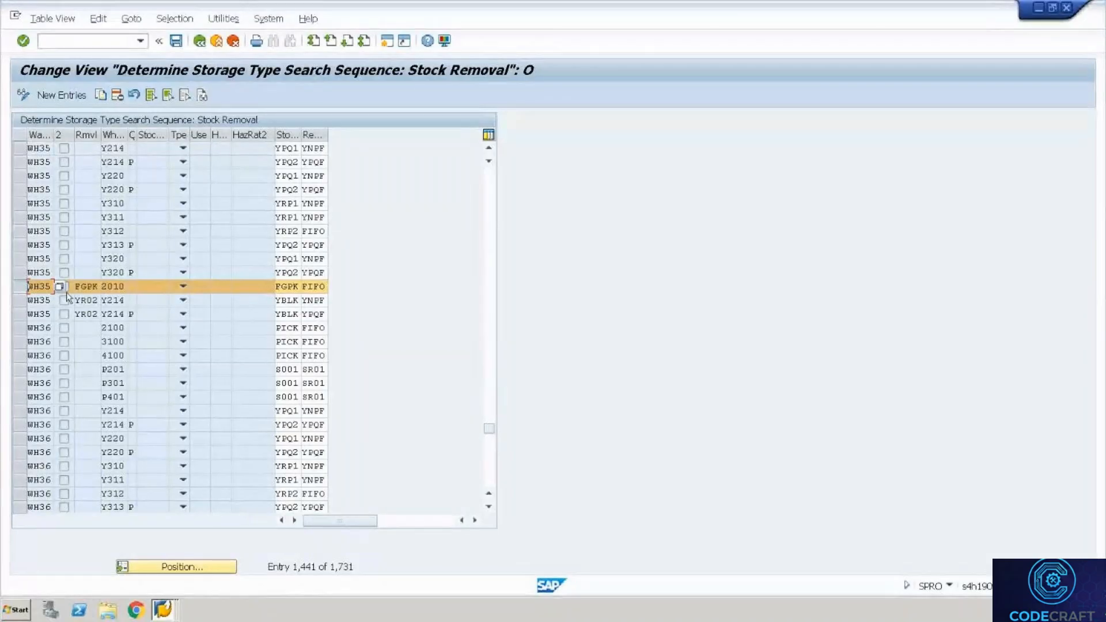
left_click(489, 507)
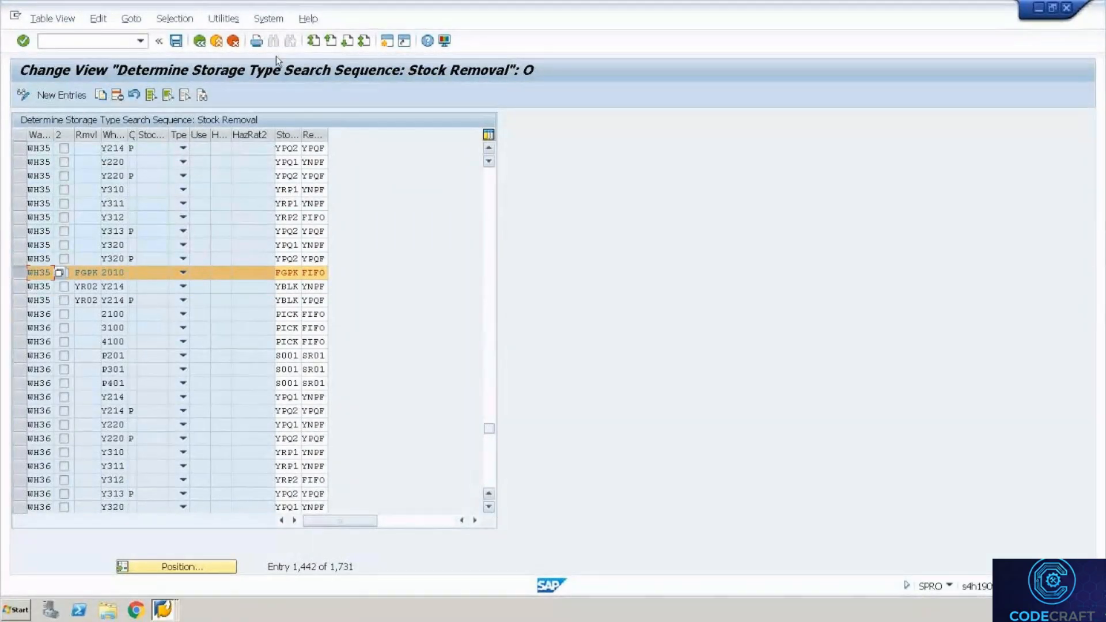
left_click(199, 42)
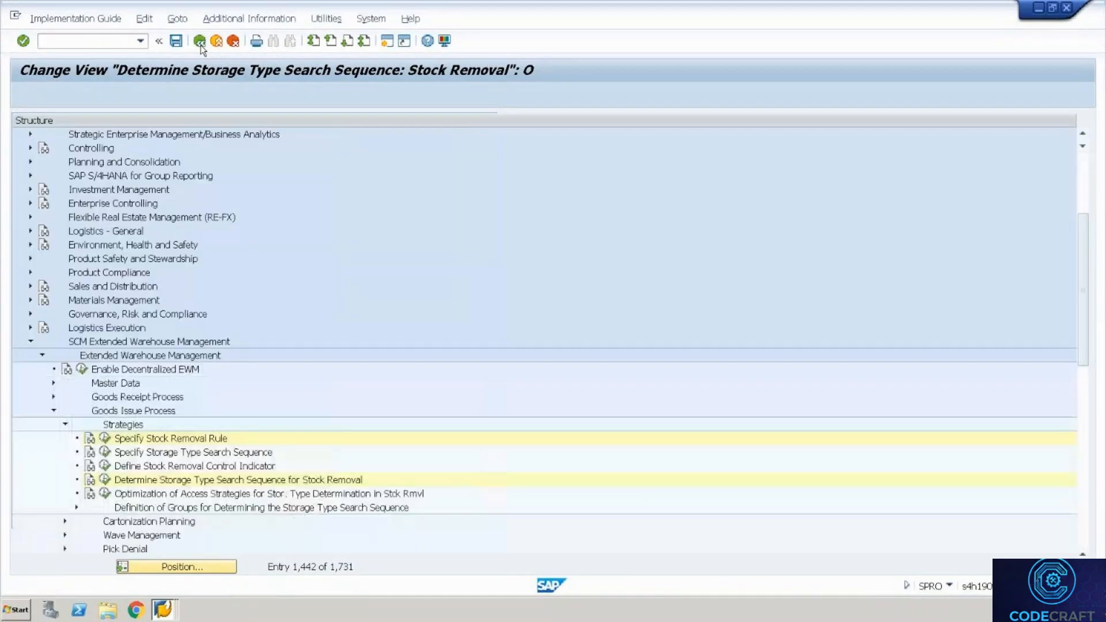
Examine the WH35 access sequences in Optimization of Access Strategies for storage type determination, especially sequence 3, and return to the implementation guide
left_click(105, 495)
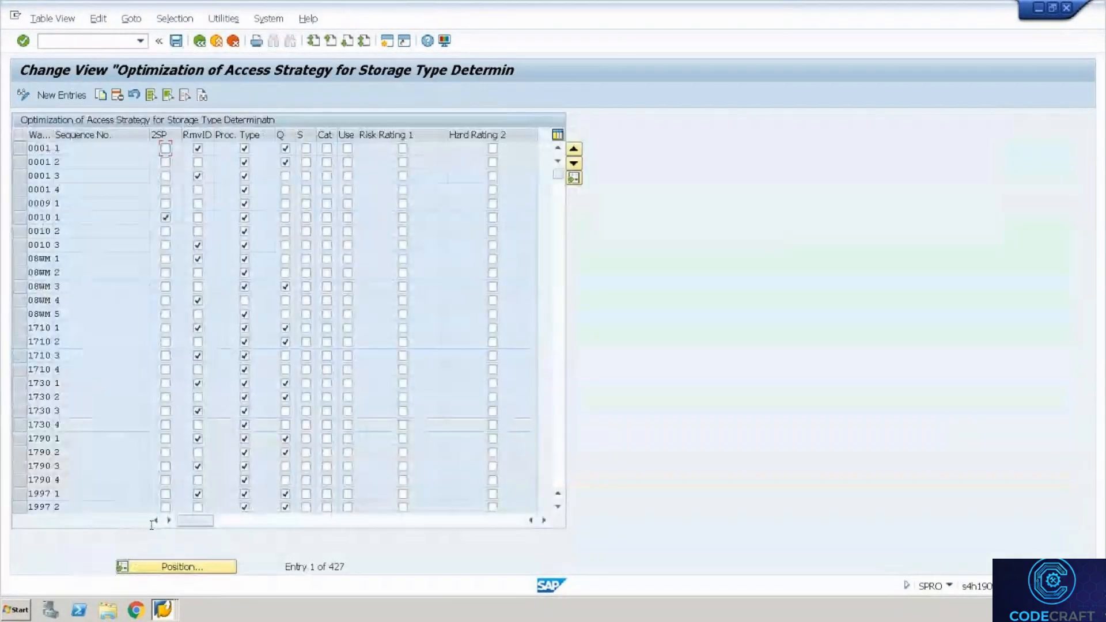
left_click(193, 565)
type("WH35")
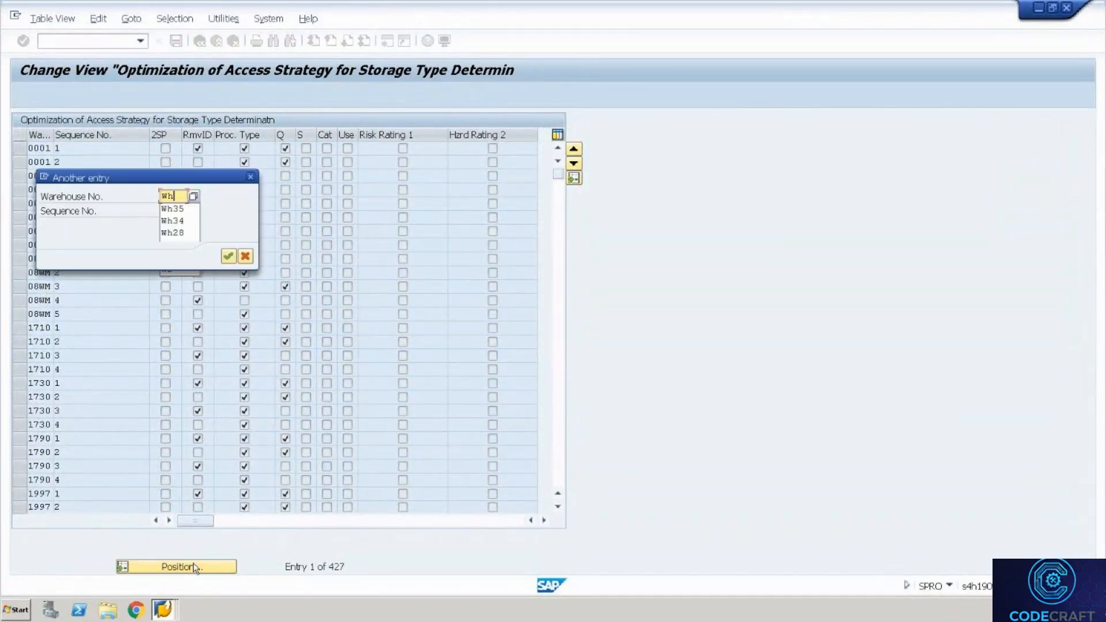
key("Return")
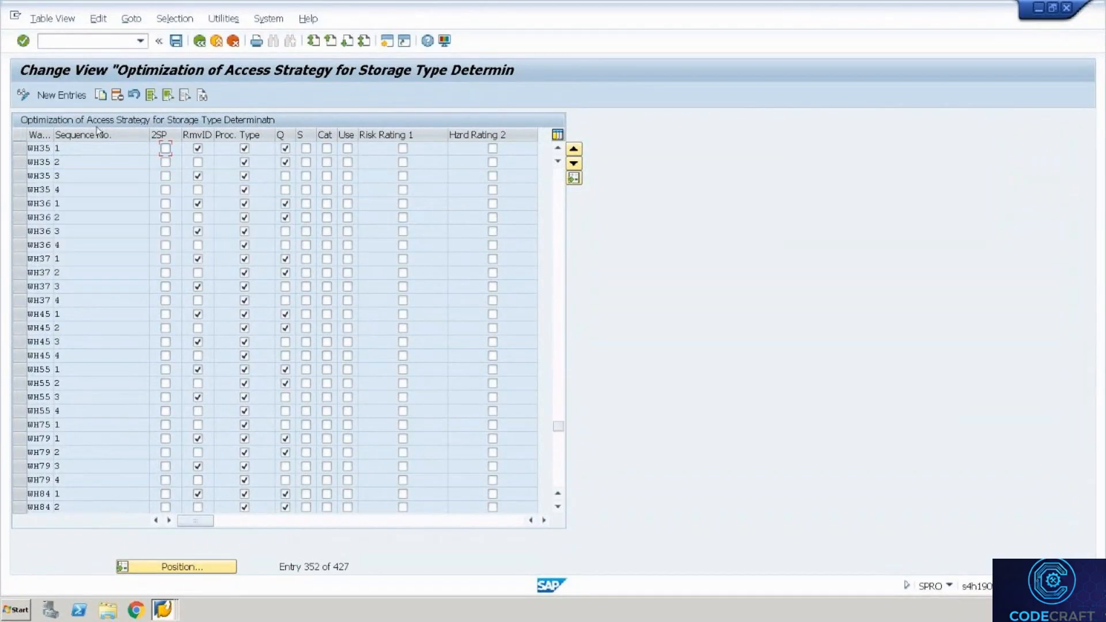
left_click(12, 180)
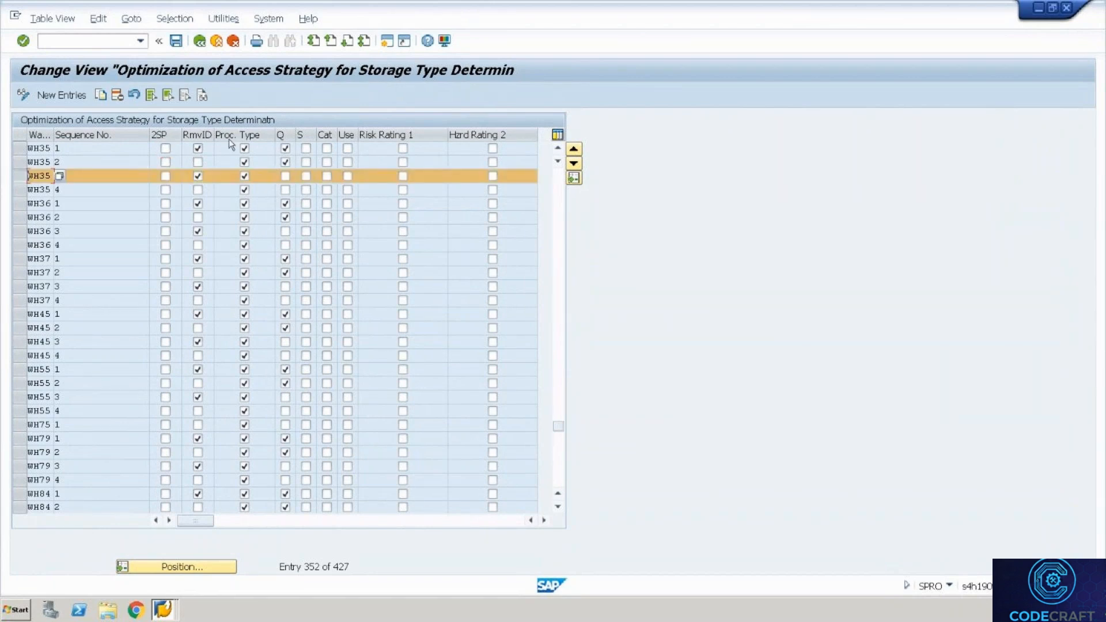
left_click(197, 161)
left_click(199, 41)
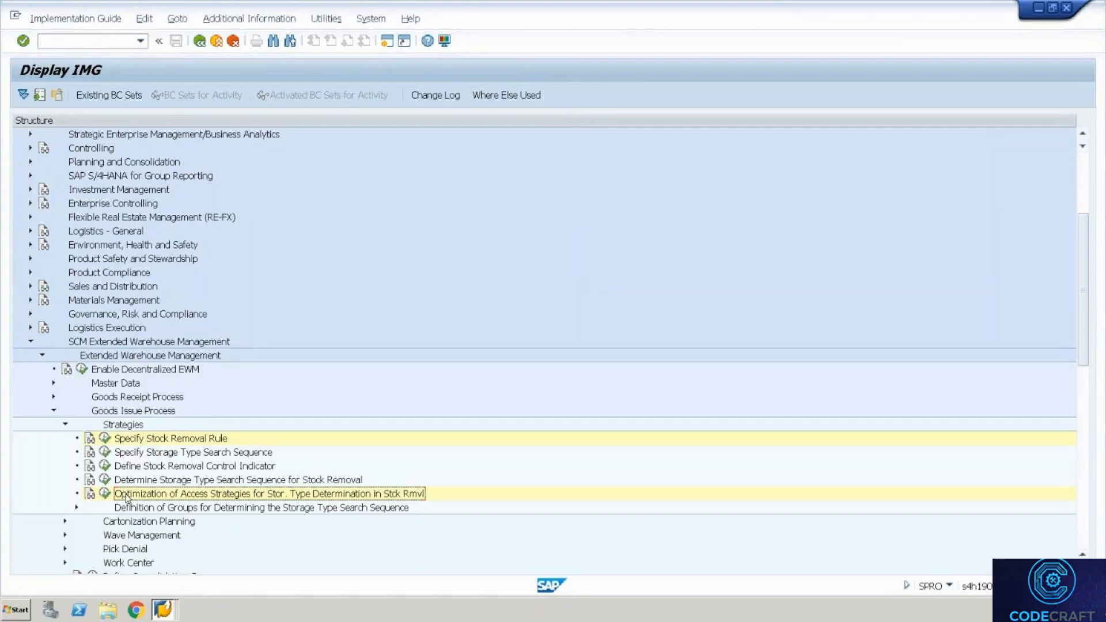
Switch to the 1935H Warehouse Datasheet in the browser and select the FIFO cell under Bin Determination on the Unit 5 sheet
key("ctrl+alt+Break")
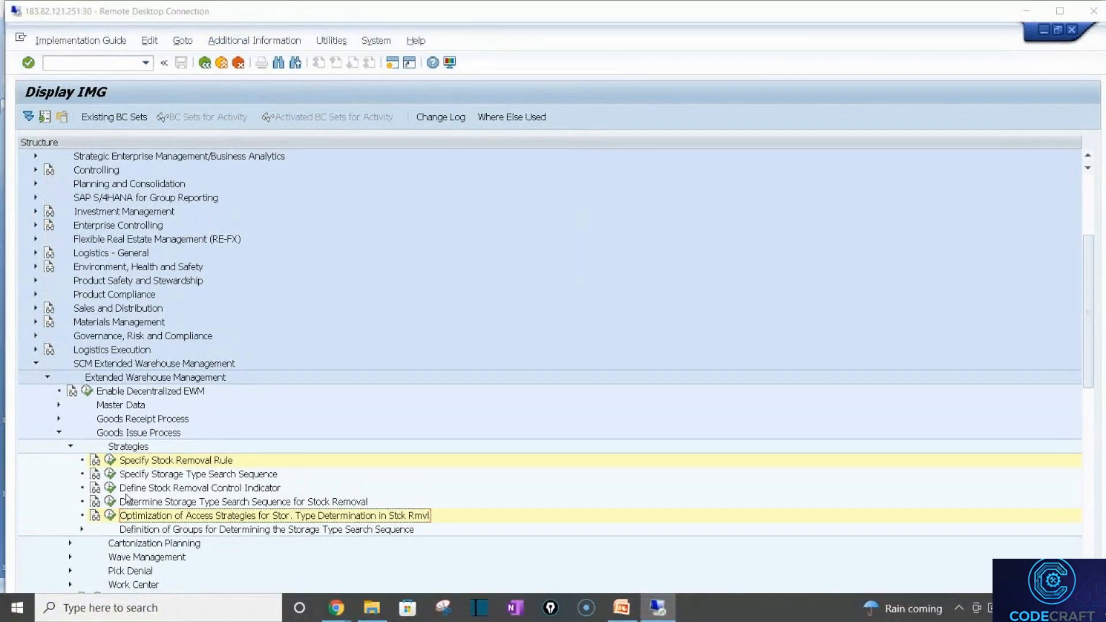
key("alt+Tab")
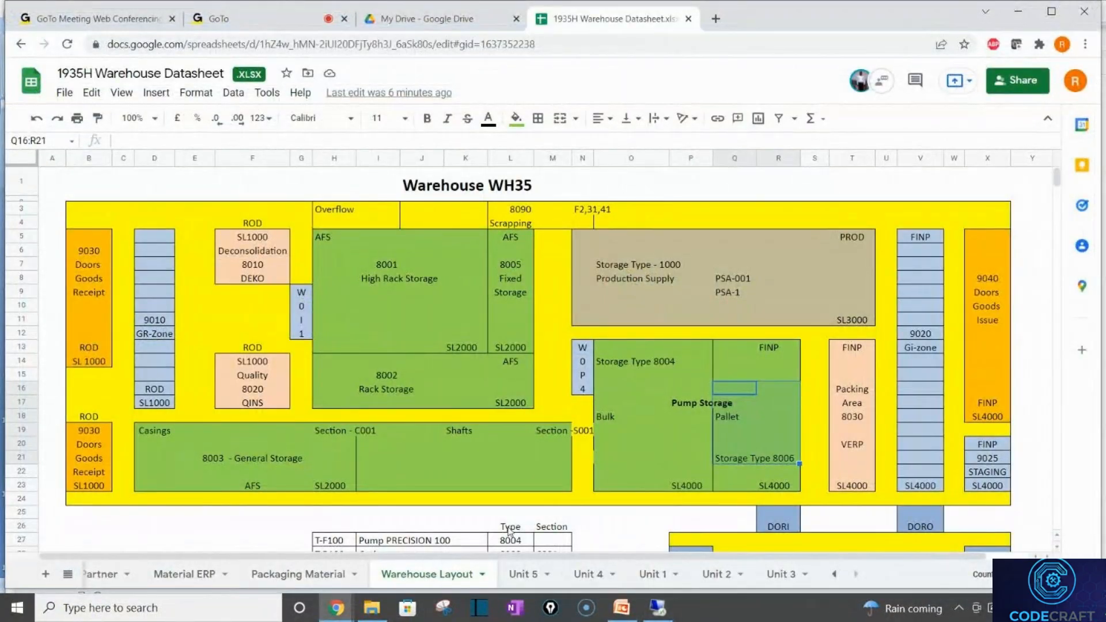
left_click(525, 575)
left_click(248, 246)
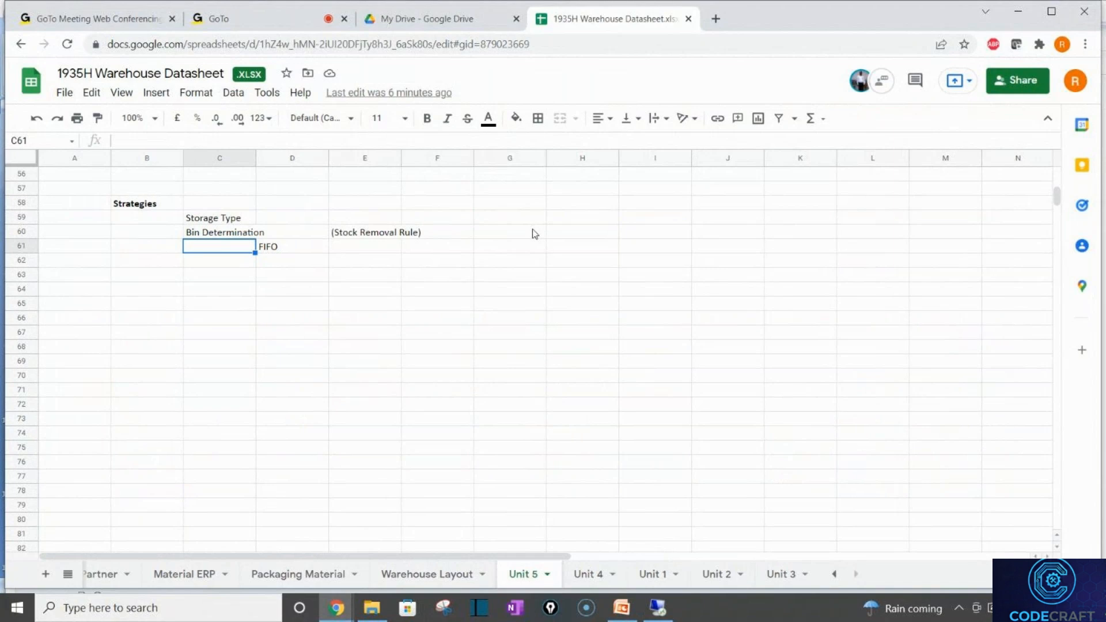
key("Right")
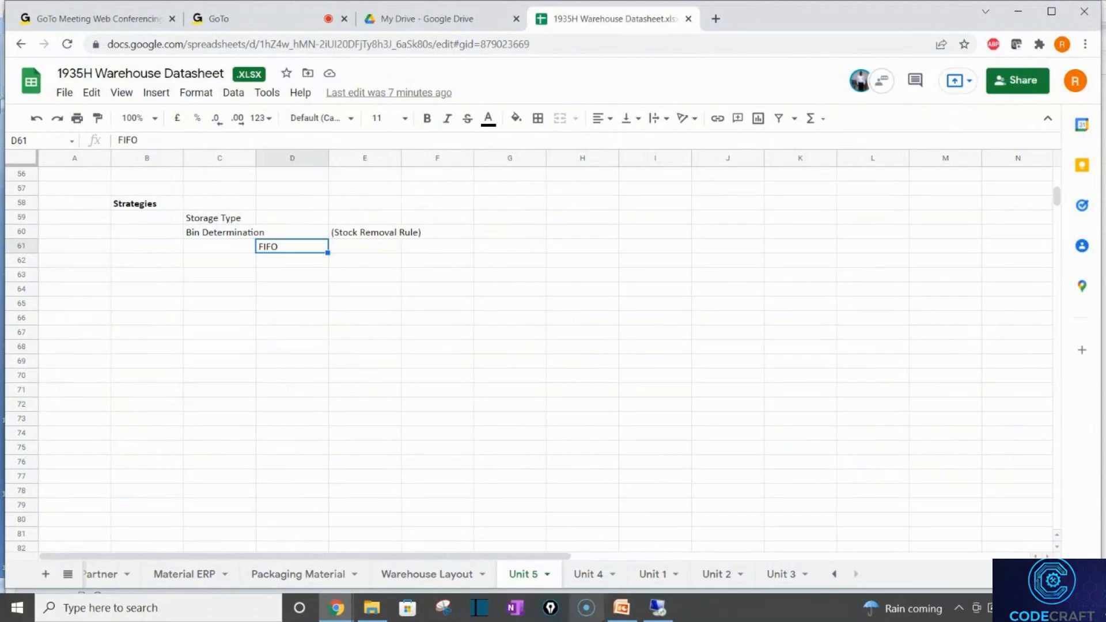
Look through the Stock Removal Strategies slides in the Goods Issue Processes PowerPoint presentation, including the storage type configuration, and return to the datasheet
left_click(622, 608)
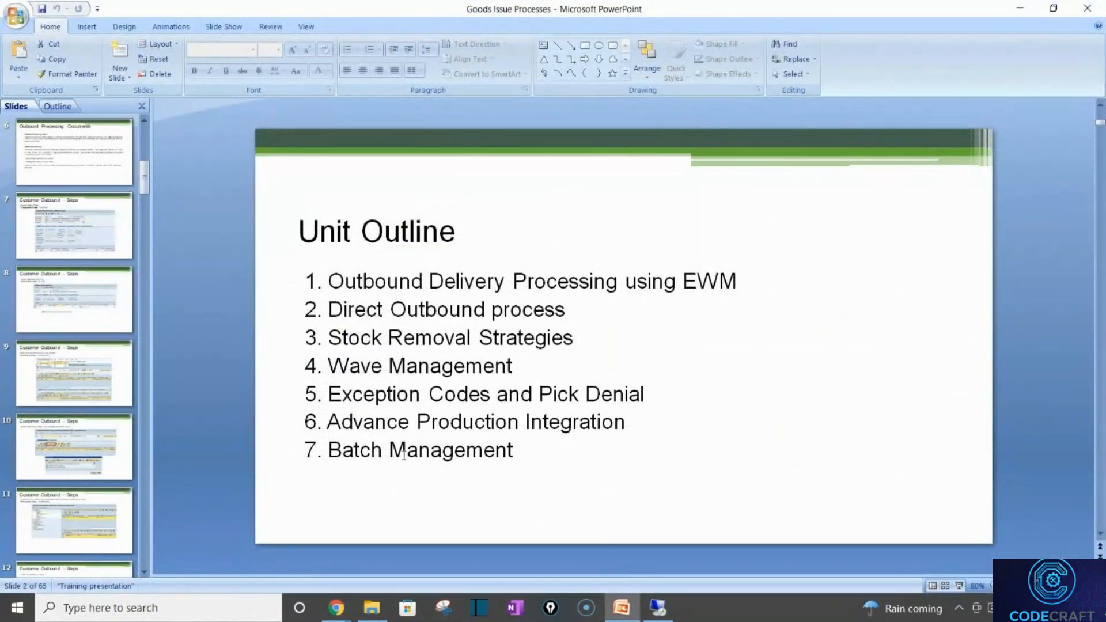
left_click(146, 556)
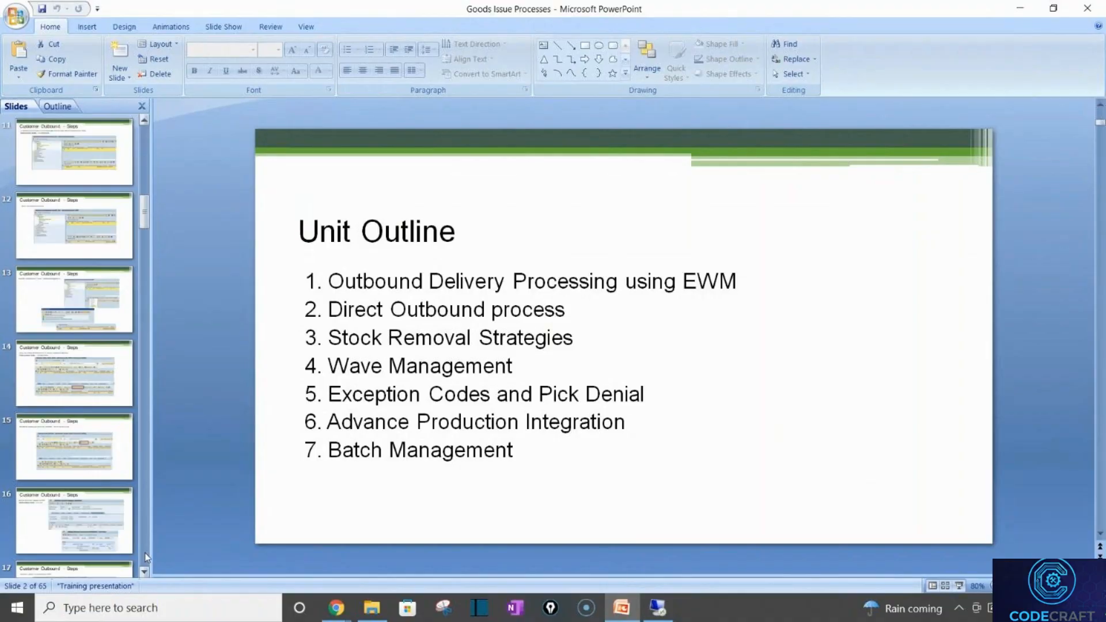
left_click(146, 556)
left_click(146, 556)
left_click(146, 556)
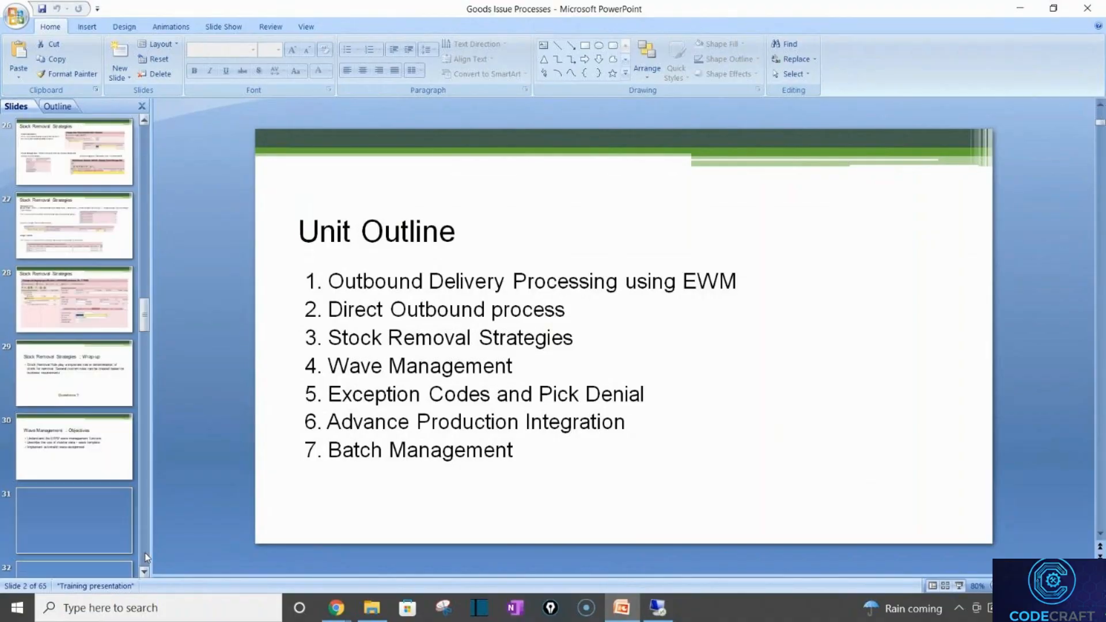
left_click(145, 556)
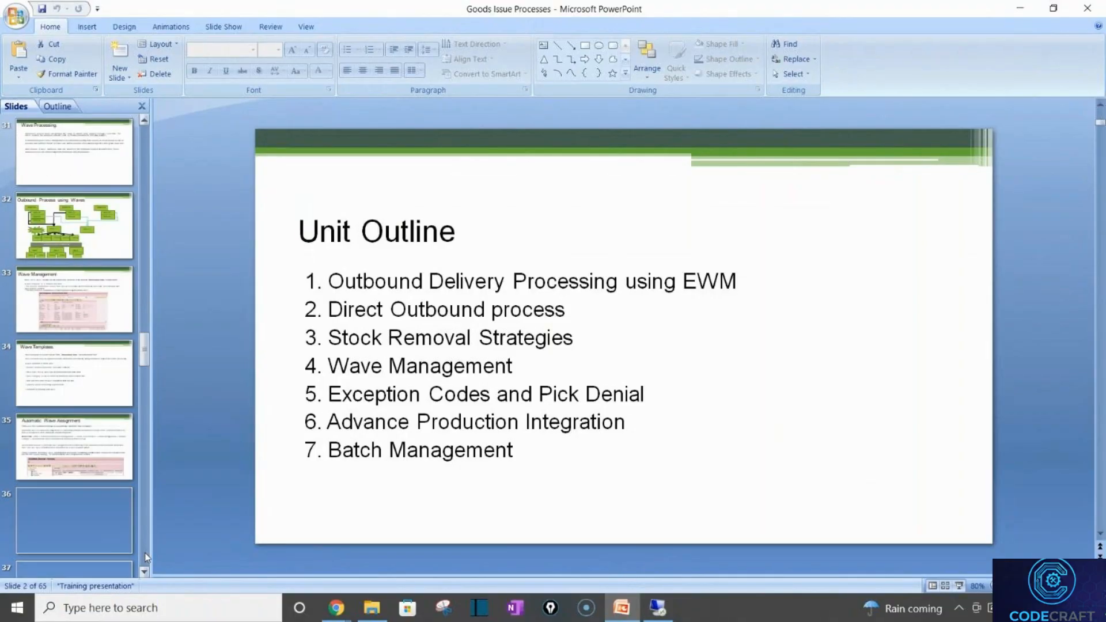
left_click(143, 141)
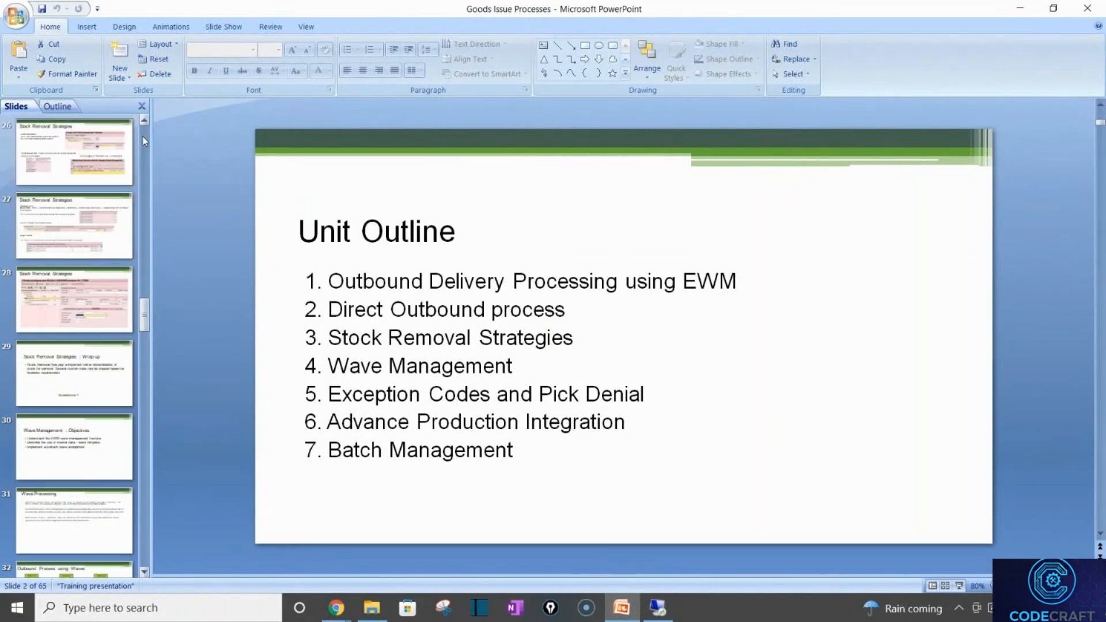
left_click(144, 142)
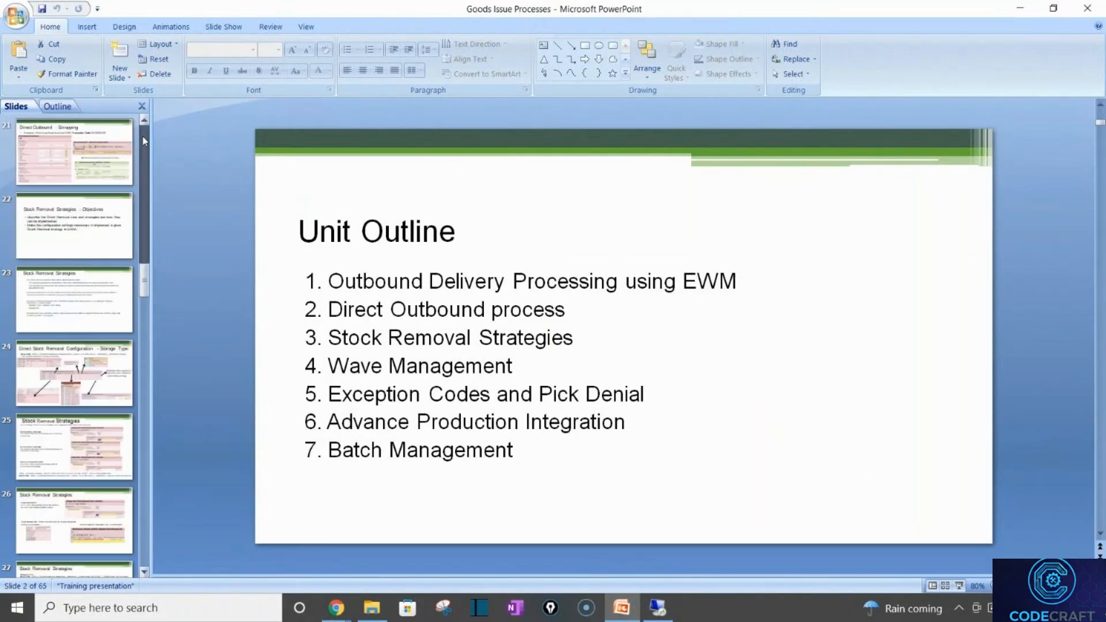
left_click(63, 397)
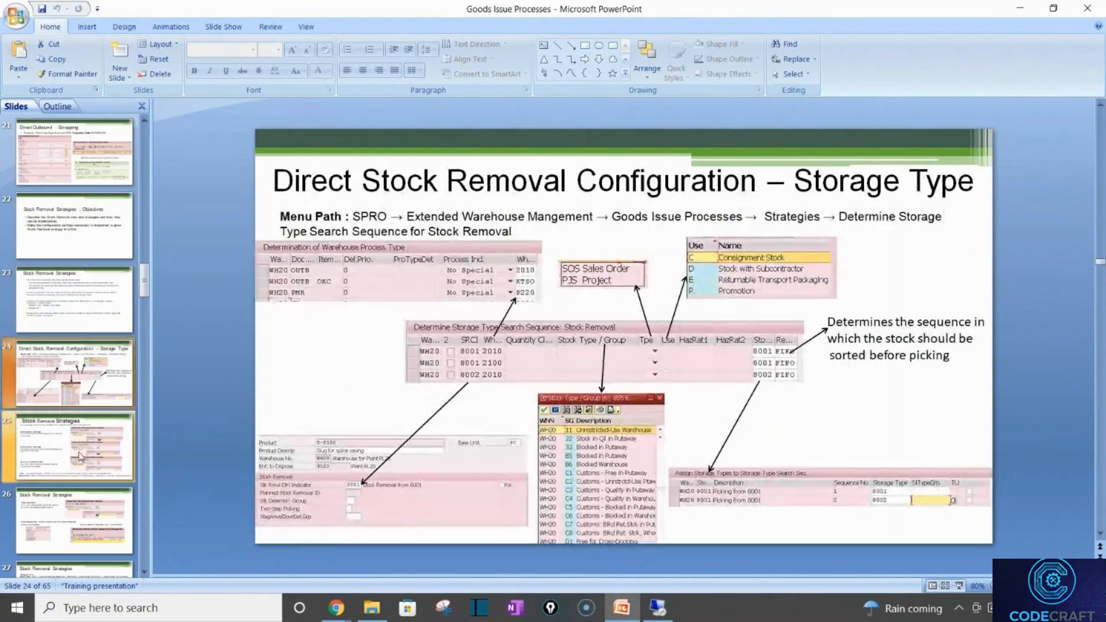
left_click(81, 455)
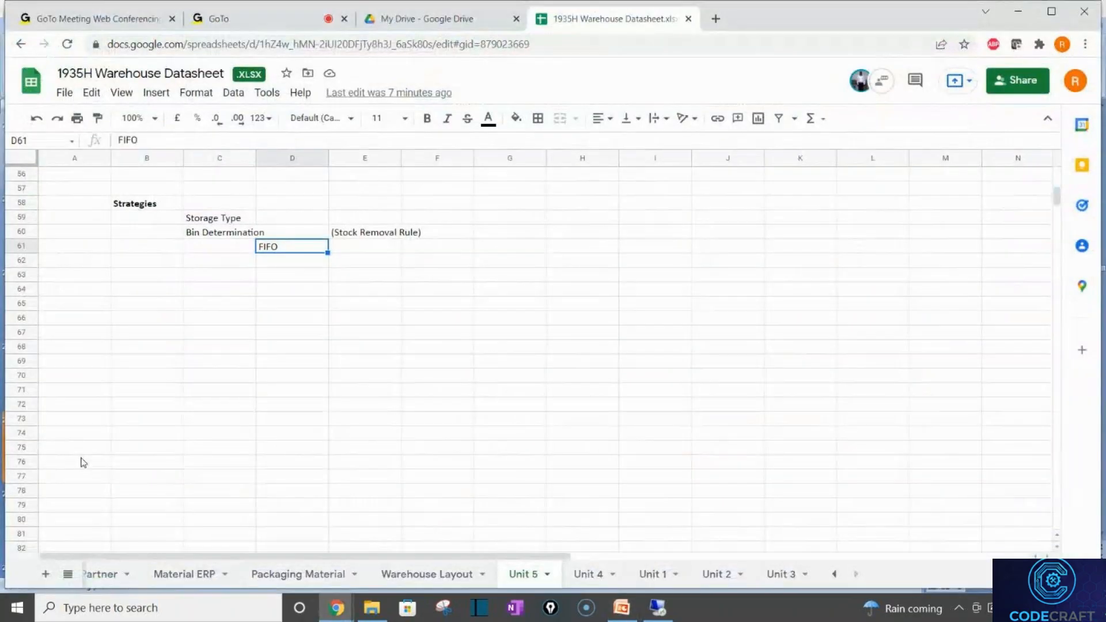
Enter LIFO in the cell below FIFO in the Bin Determination list on the Unit 5 sheet
key("Down")
type("LIG")
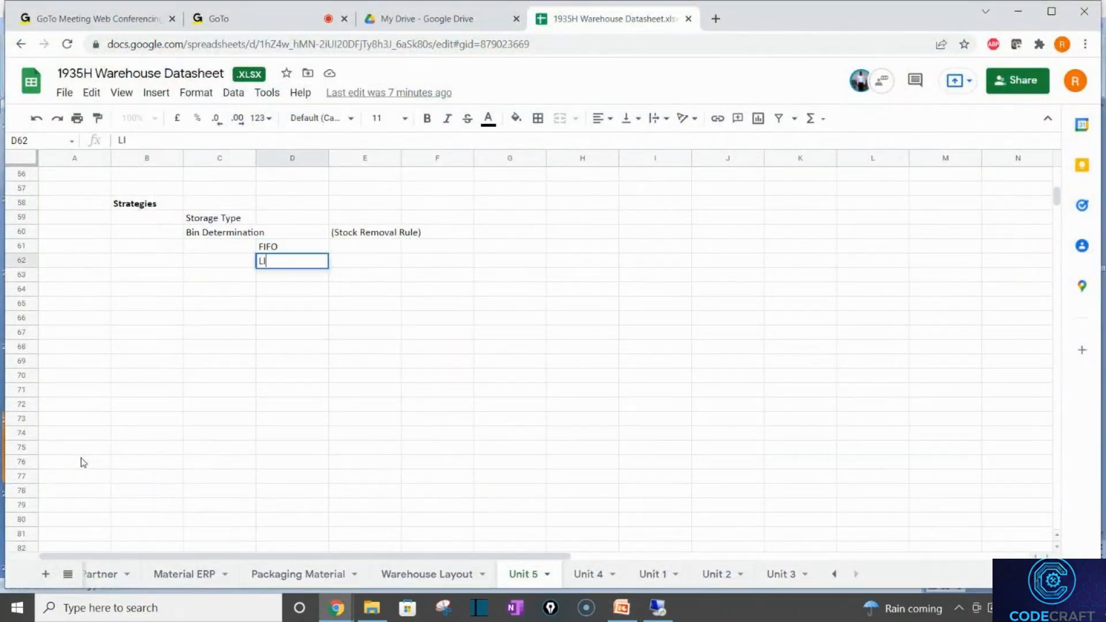
key("BackSpace")
key("BackSpace")
type("FO")
key("BackSpace")
key("BackSpace")
type("IFO")
key("Return")
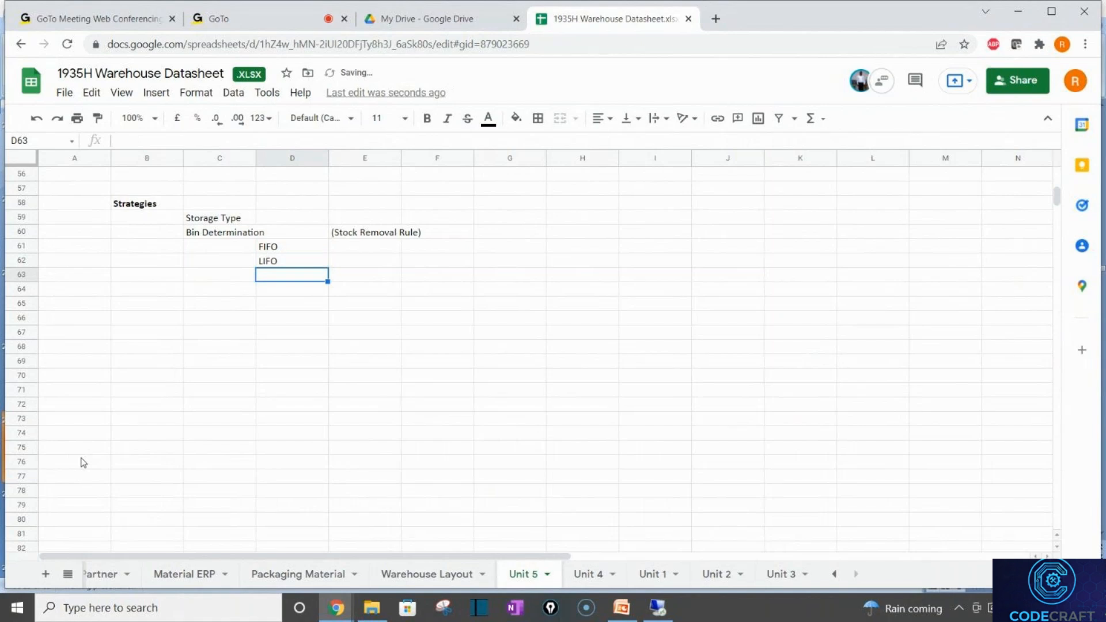
Add Stringent FIFO and Fixed Bin as the next two entries below LIFO in the Bin Determination list
type("Stringent ")
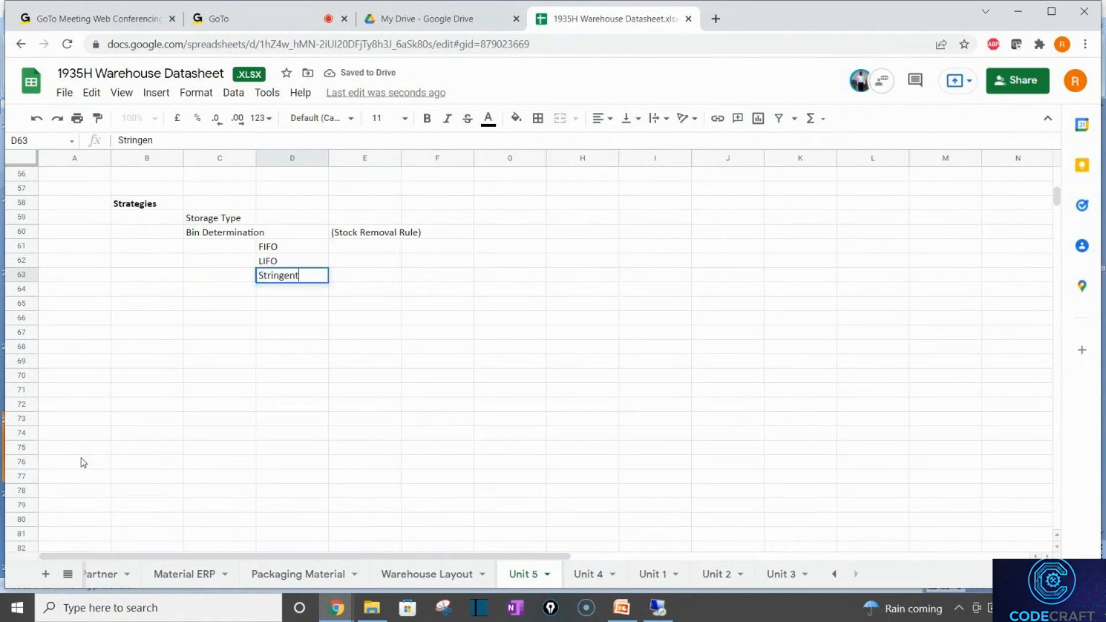
type("FIFO")
key("Return")
type("Fixed")
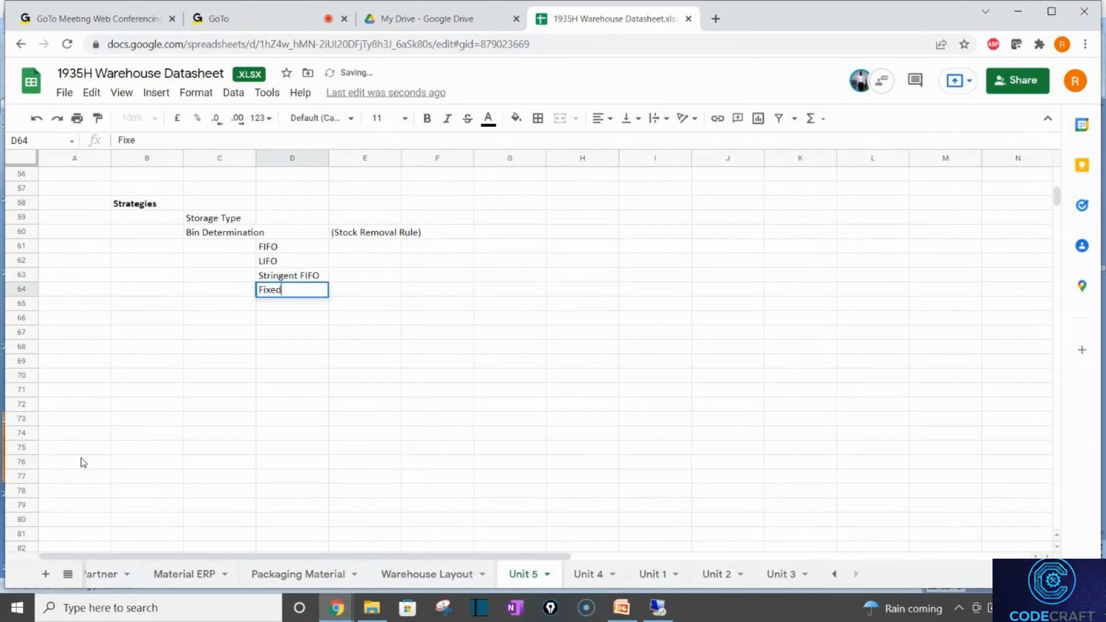
type(" Bin")
key("Return")
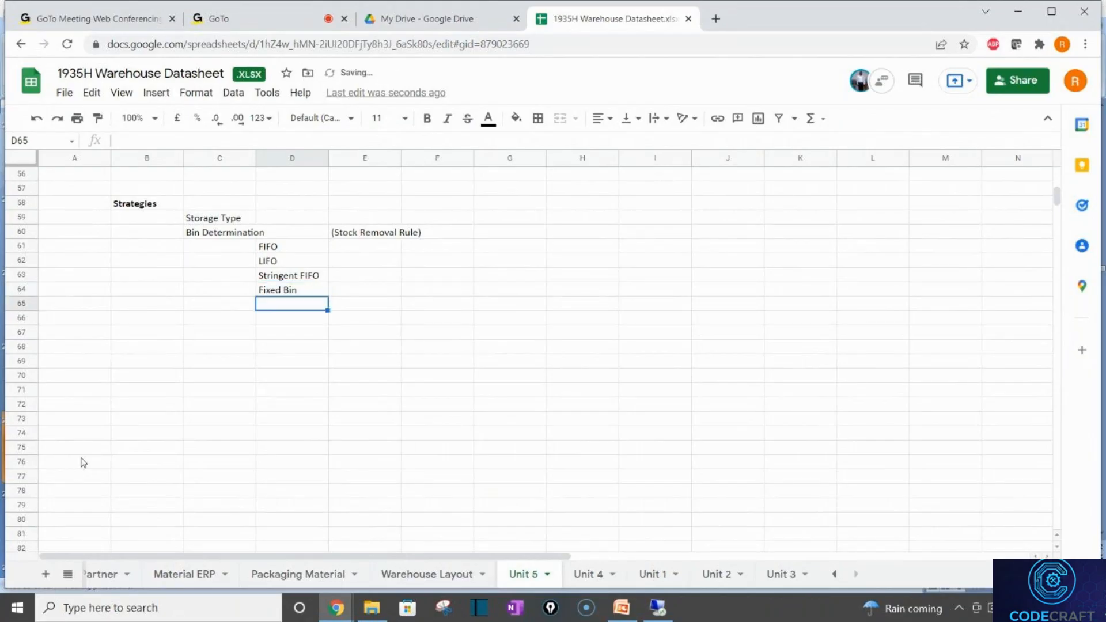
Check the Stock Removal Strategies slide in PowerPoint and add Shelf life below Fixed Bin in the datasheet
key("alt+Tab")
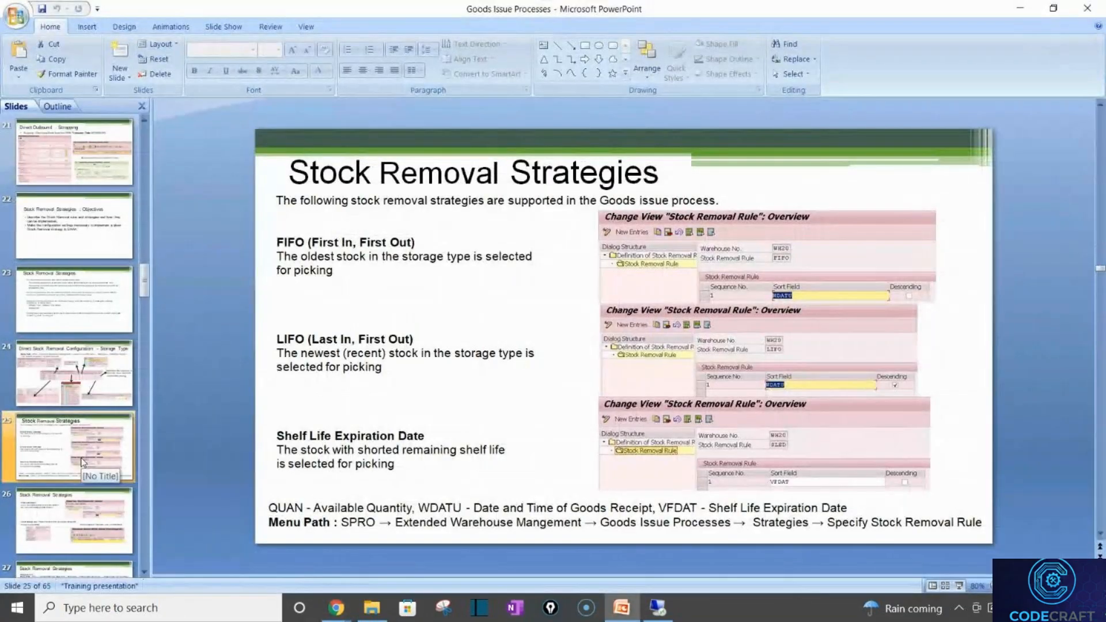
key("alt+Tab")
type("S")
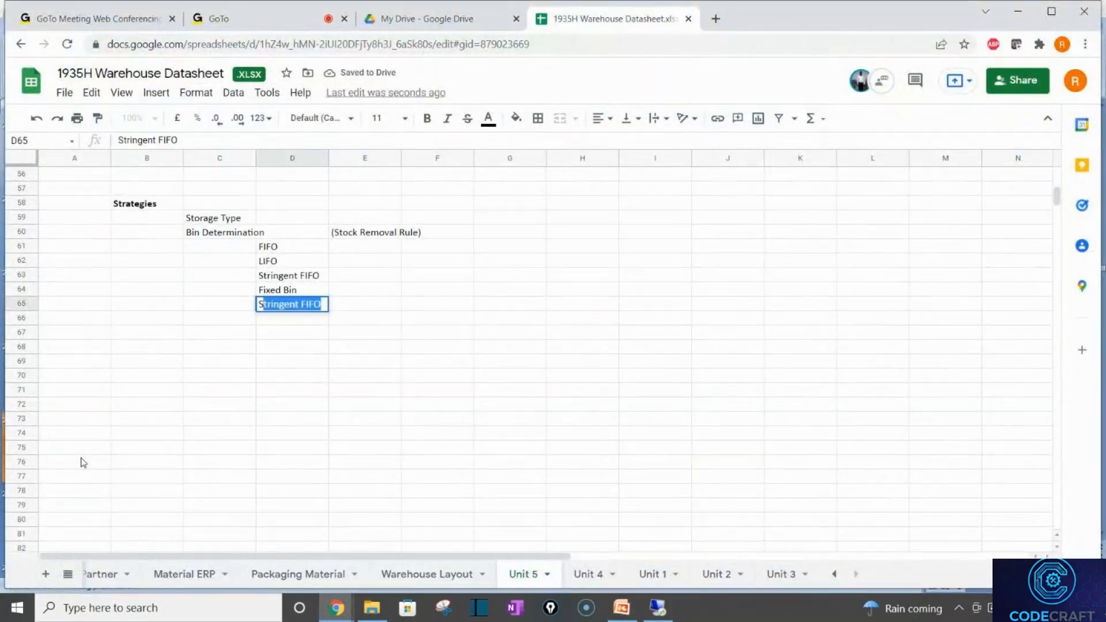
type("lef")
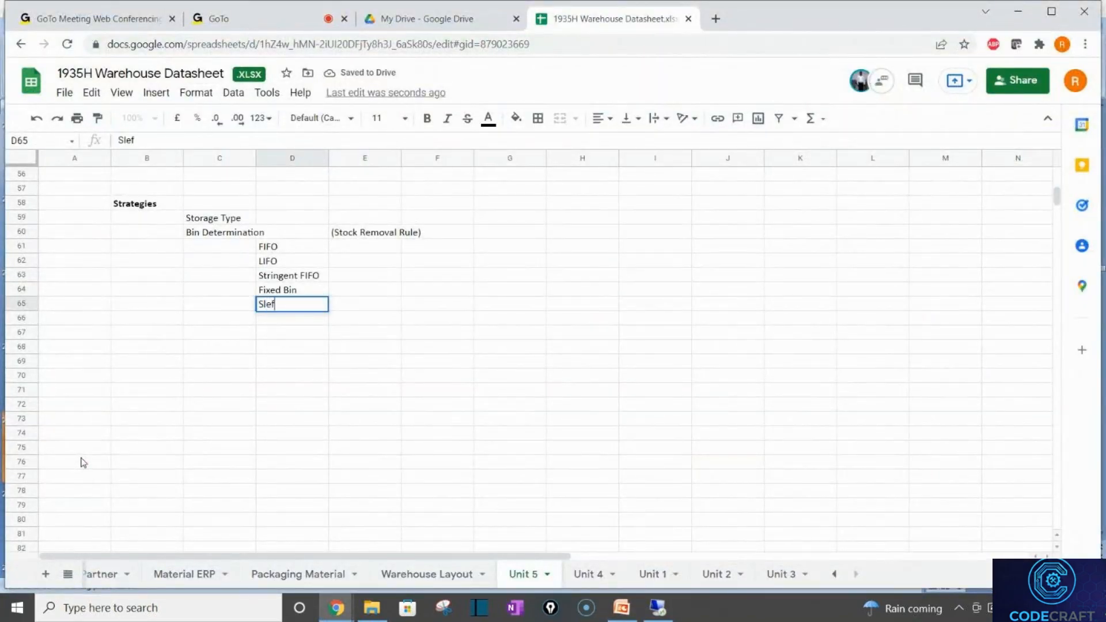
key("BackSpace")
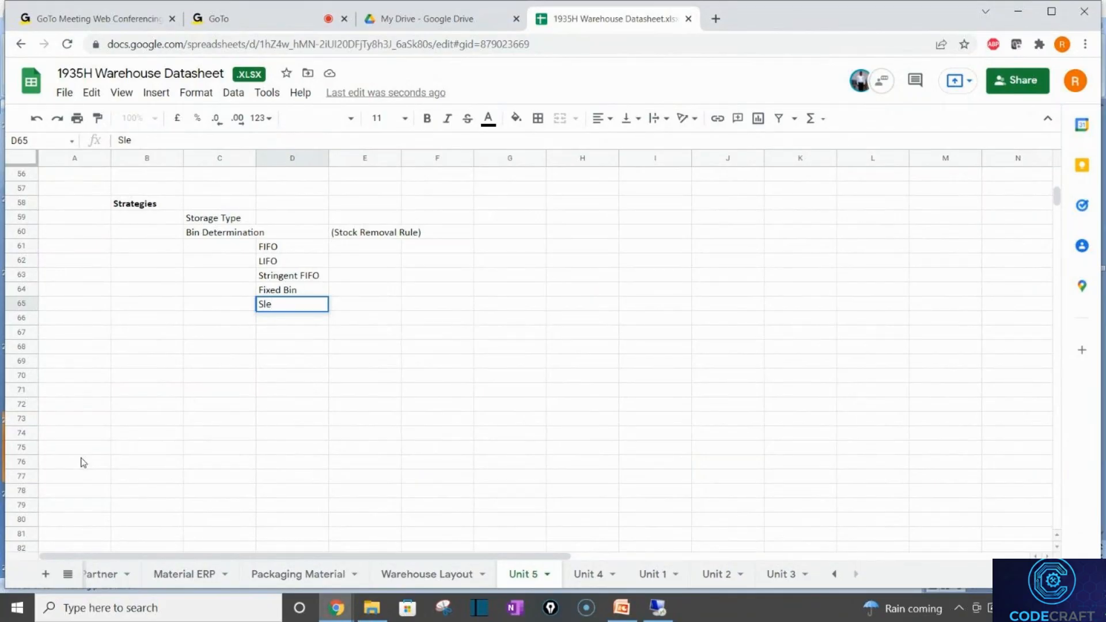
type("d")
key("BackSpace")
type("d")
key("BackSpace")
key("BackSpace")
key("BackSpace")
type("helf life")
key("Return")
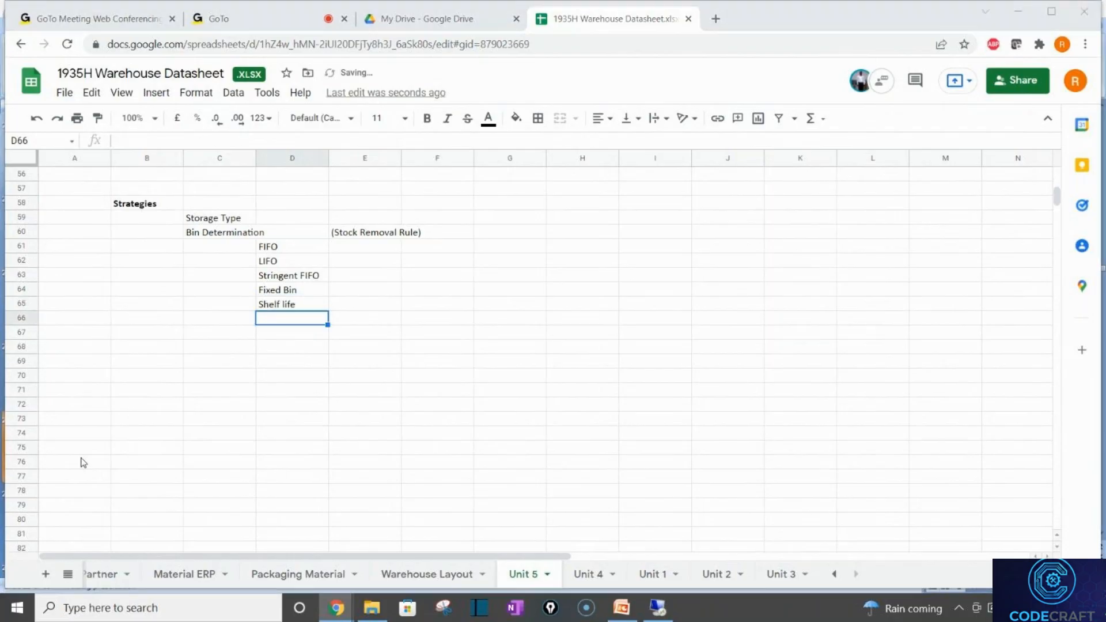
Consult the Partial Quantities slide in PowerPoint and enter "Partial ty" below Shelf life in the datasheet
key("alt+Tab")
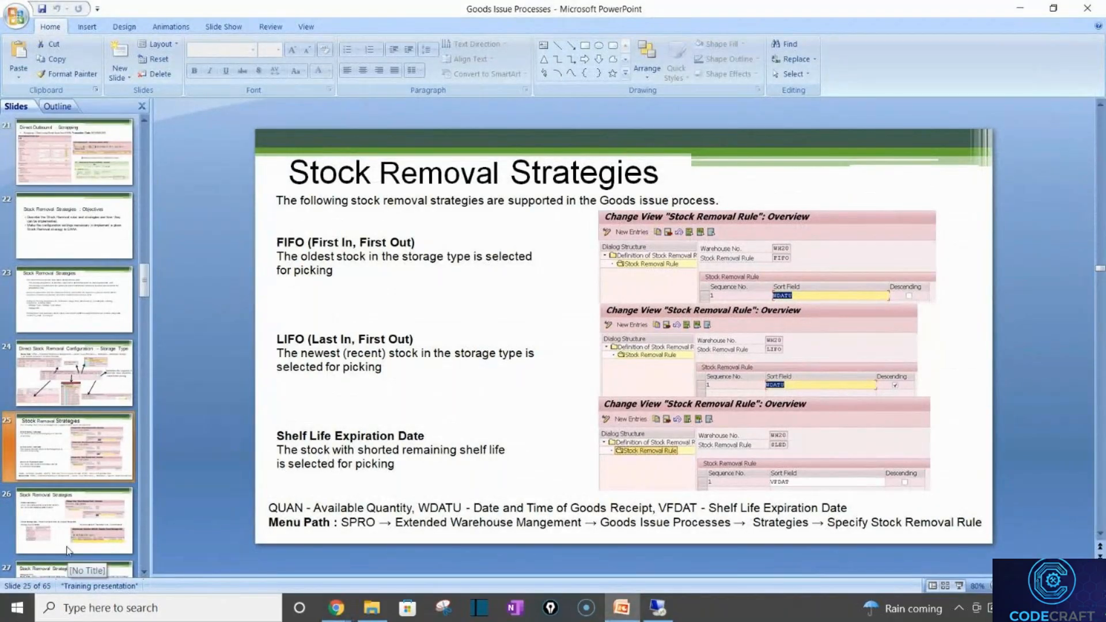
left_click(67, 547)
key("alt+Tab")
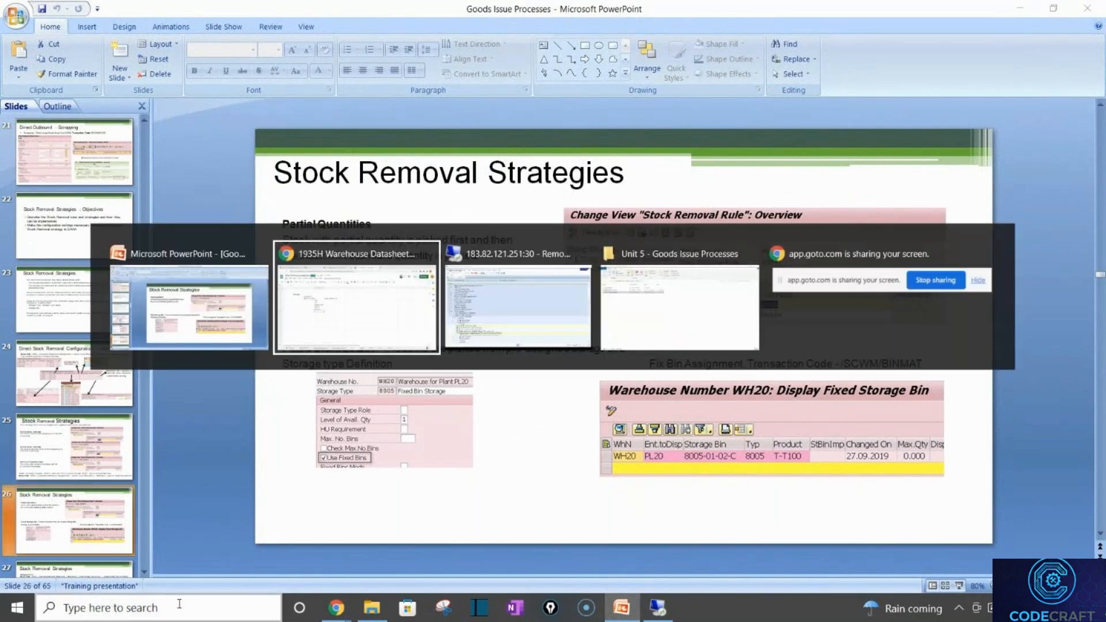
type("Partial ")
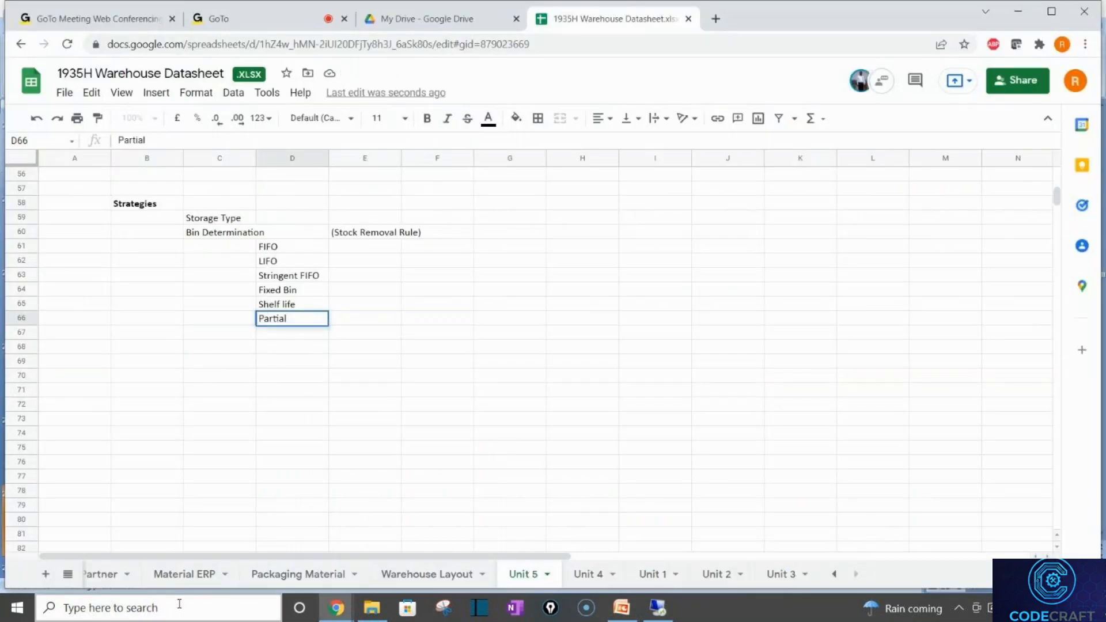
type("ty")
key("BackSpace")
type("ty")
key("Return")
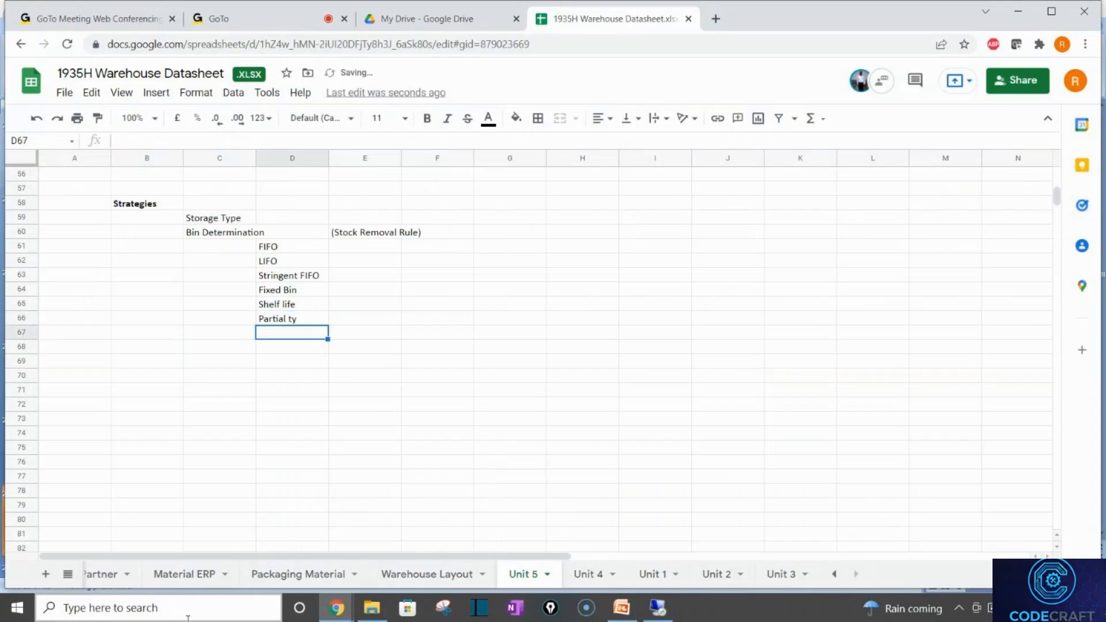
View the Stringent FIFO and Large / Small slide in PowerPoint, and correct the datasheet's last strategy entry to "Partial Qty First"
left_click(622, 608)
mouse_move(336, 608)
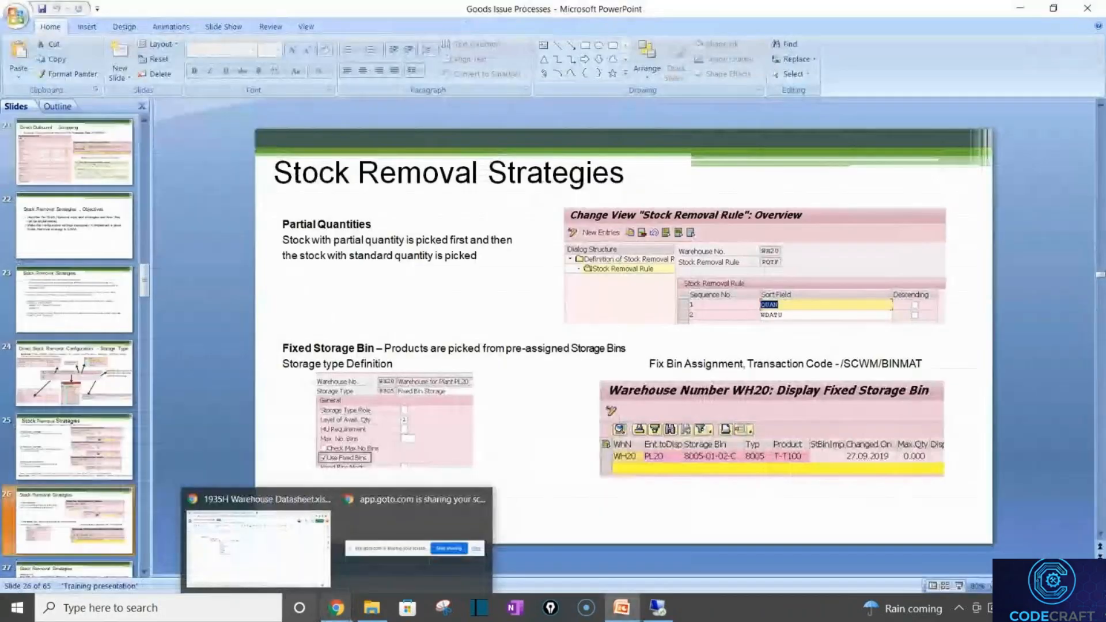
left_click(46, 572)
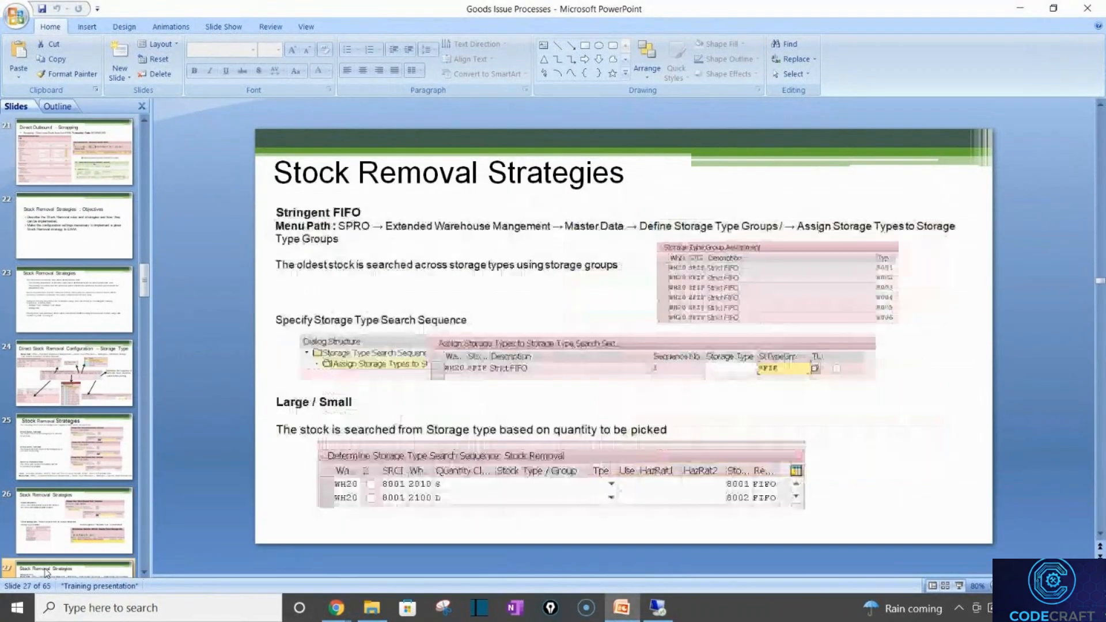
key("alt+Tab")
double_click(307, 323)
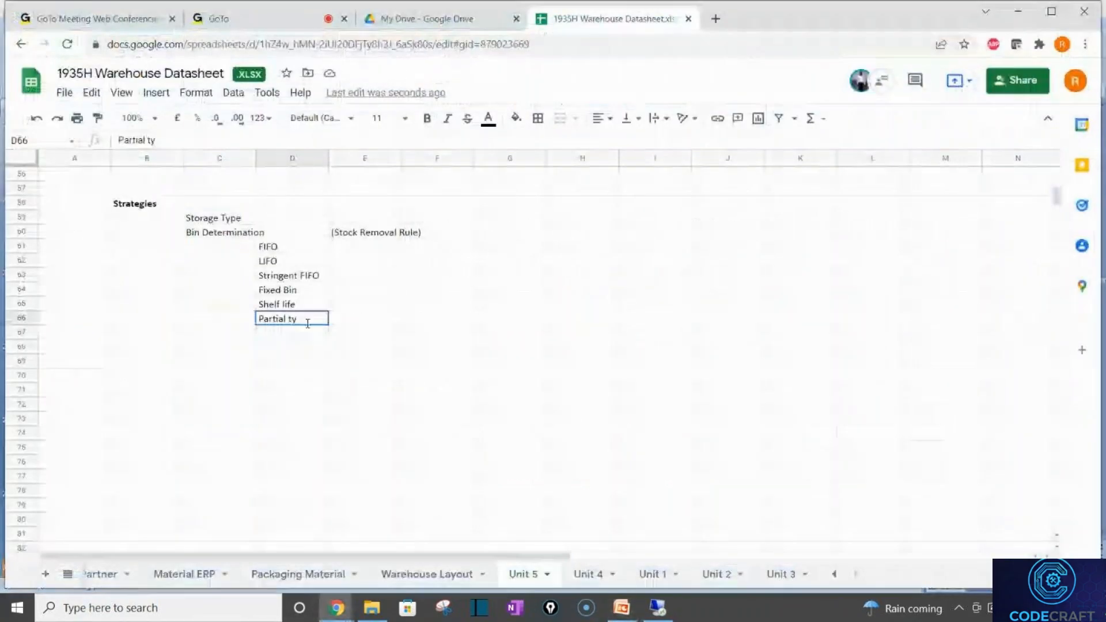
key("BackSpace")
key("BackSpace")
type("Q")
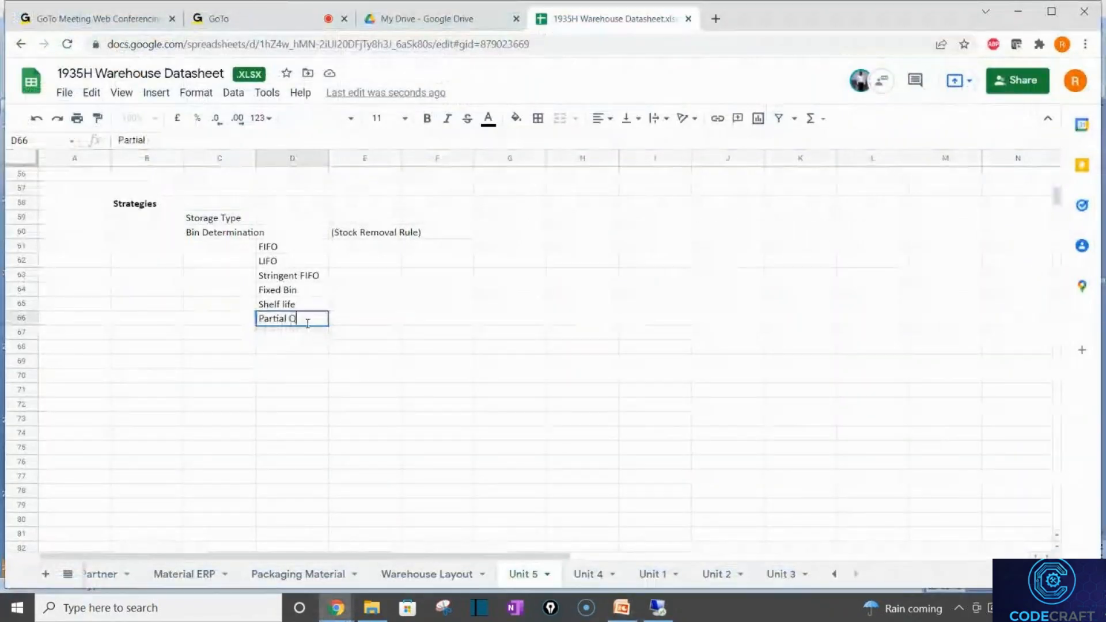
type("ty First")
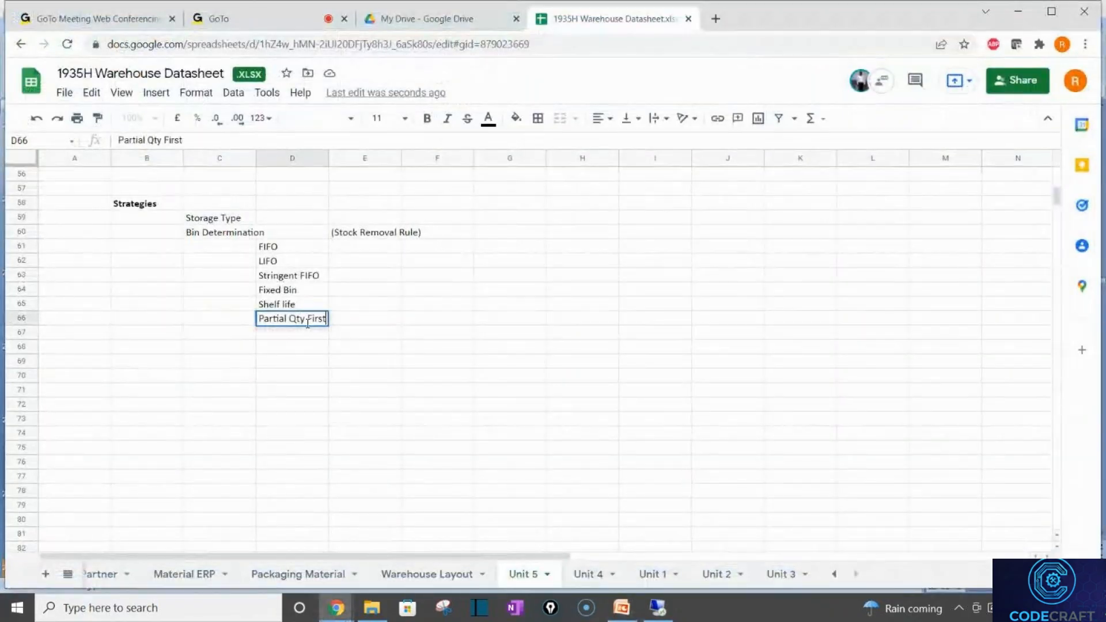
key("Return")
Enter "Smal/Large Quantity" in the cell below Partial Qty First
type("Sma;")
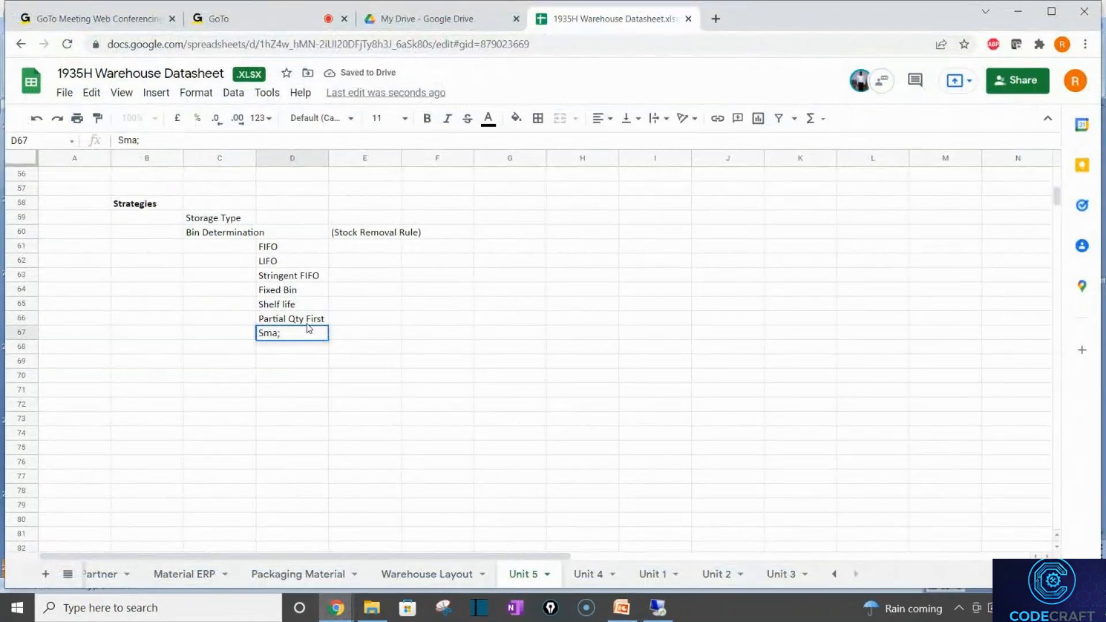
key("BackSpace")
type("l/Large")
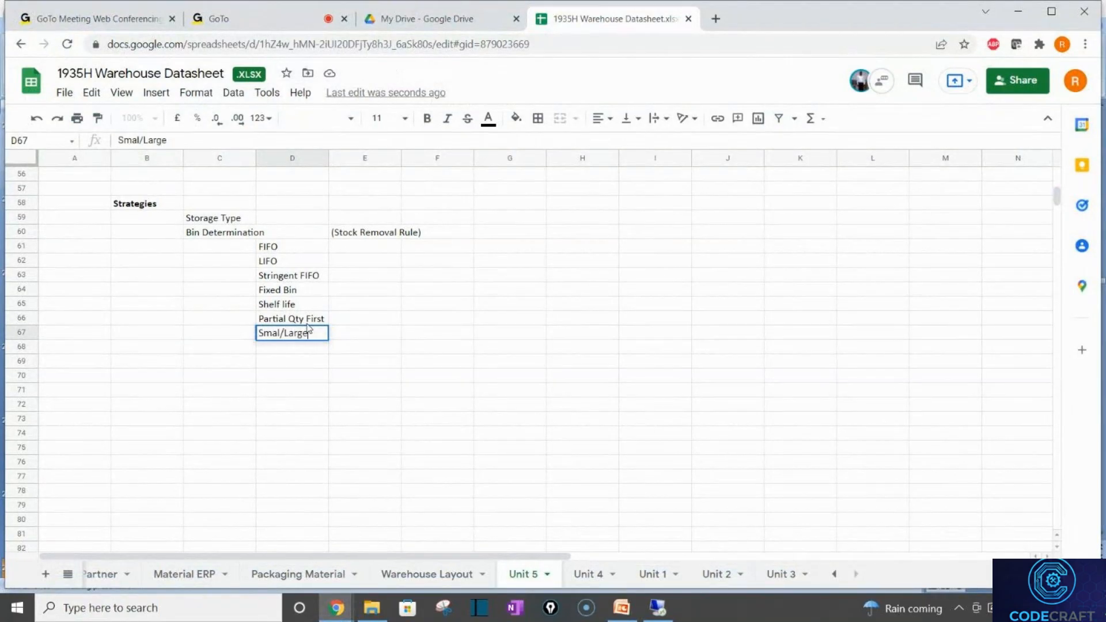
type(" Stra")
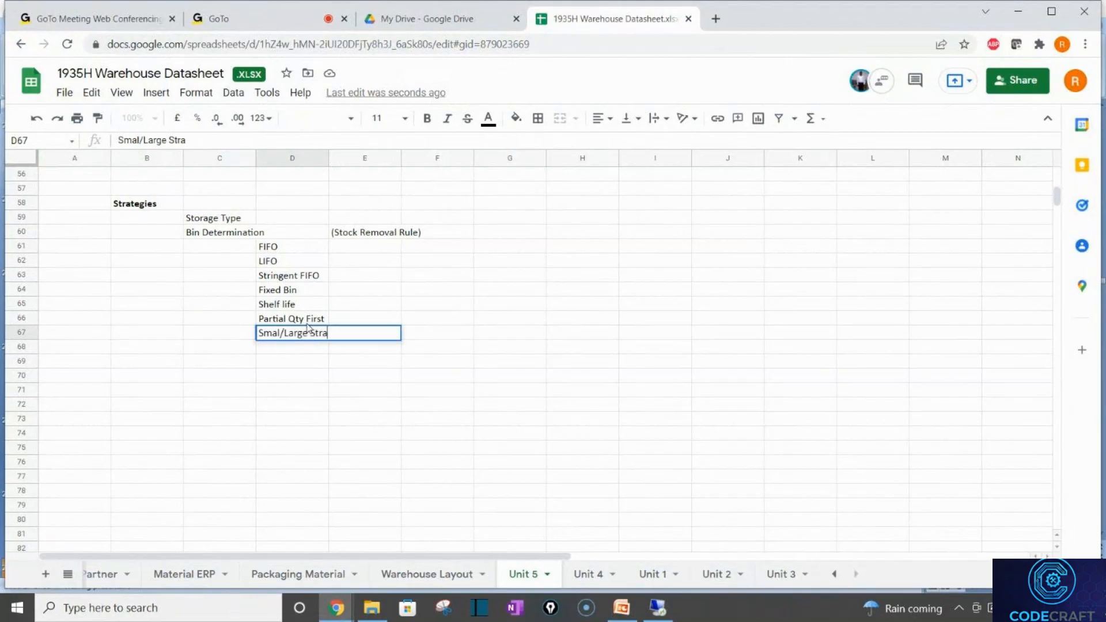
key("BackSpace")
key("BackSpace")
key("BackSpace")
key("BackSpace")
key("BackSpace")
type("ual")
key("BackSpace")
key("BackSpace")
key("BackSpace")
type("Quantitu")
key("BackSpace")
type("y")
key("Return")
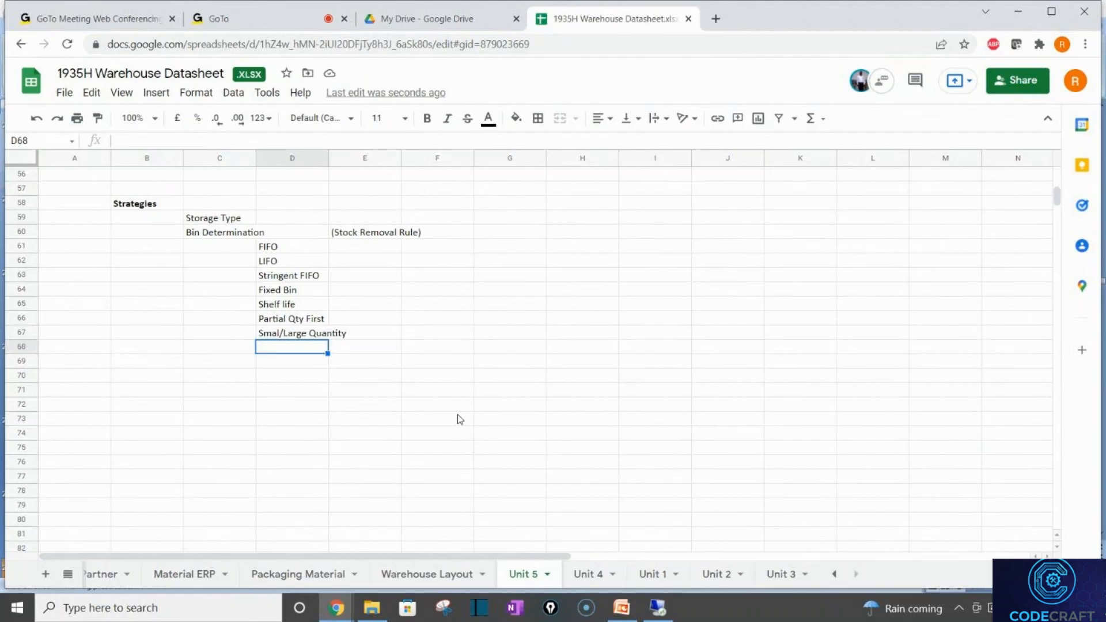
Write the note "Fixed Bin to Product in /scwm/binmat" in the cell beside Fixed Bin
left_click(363, 237)
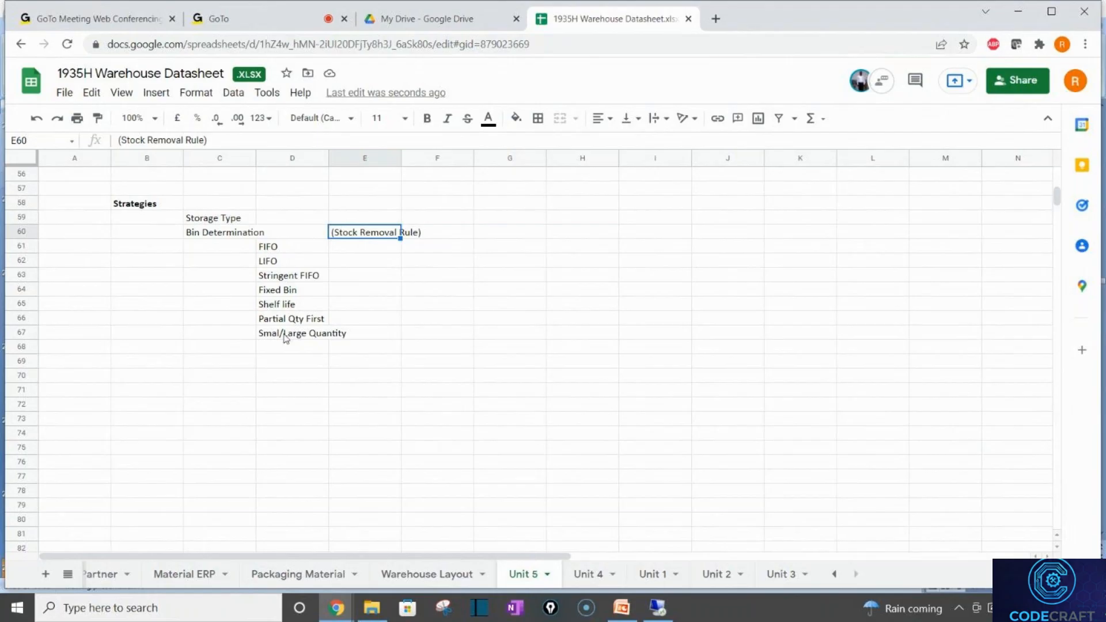
left_click(342, 292)
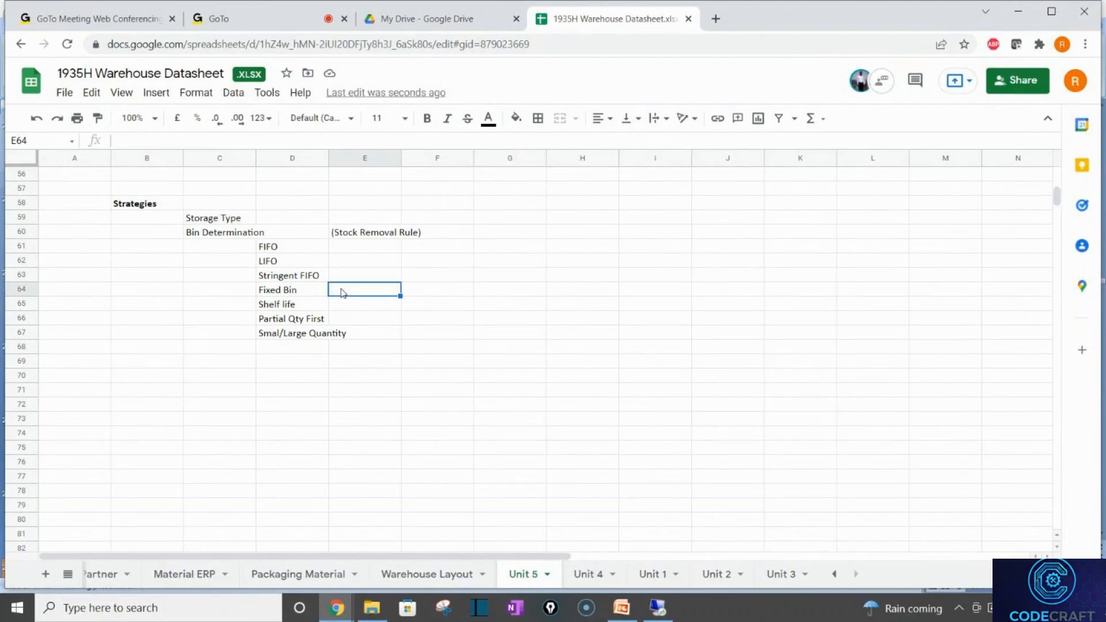
type("Bin bin")
key("BackSpace")
key("BackSpace")
key("BackSpace")
key("BackSpace")
key("BackSpace")
key("BackSpace")
key("BackSpace")
key("BackSpace")
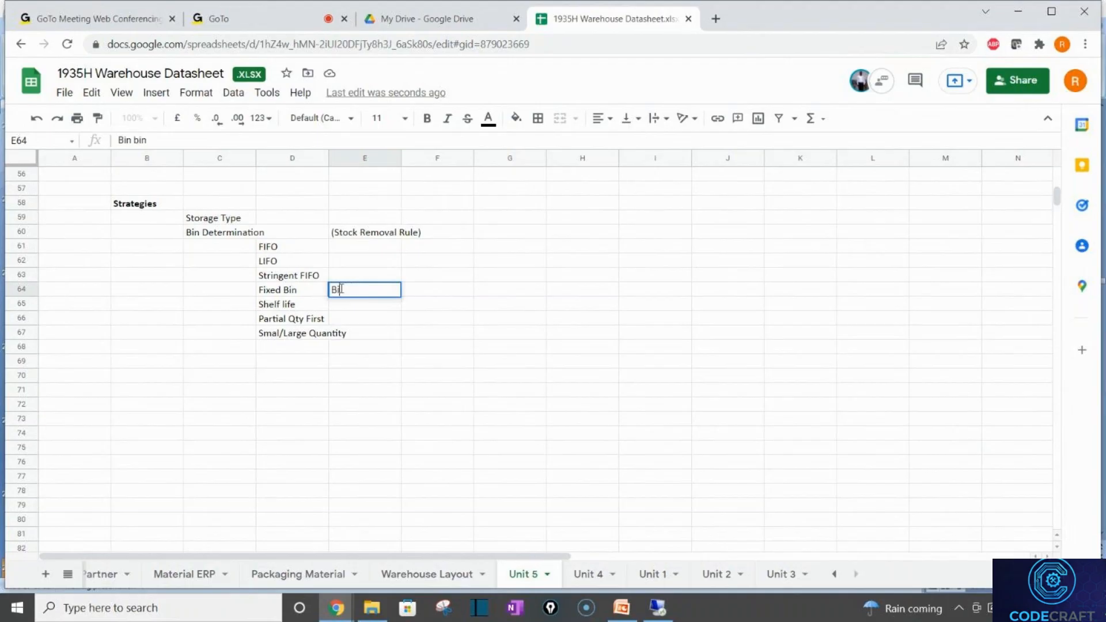
type("Fixded")
key("BackSpace")
key("BackSpace")
key("BackSpace")
type("ed Bin to PRo")
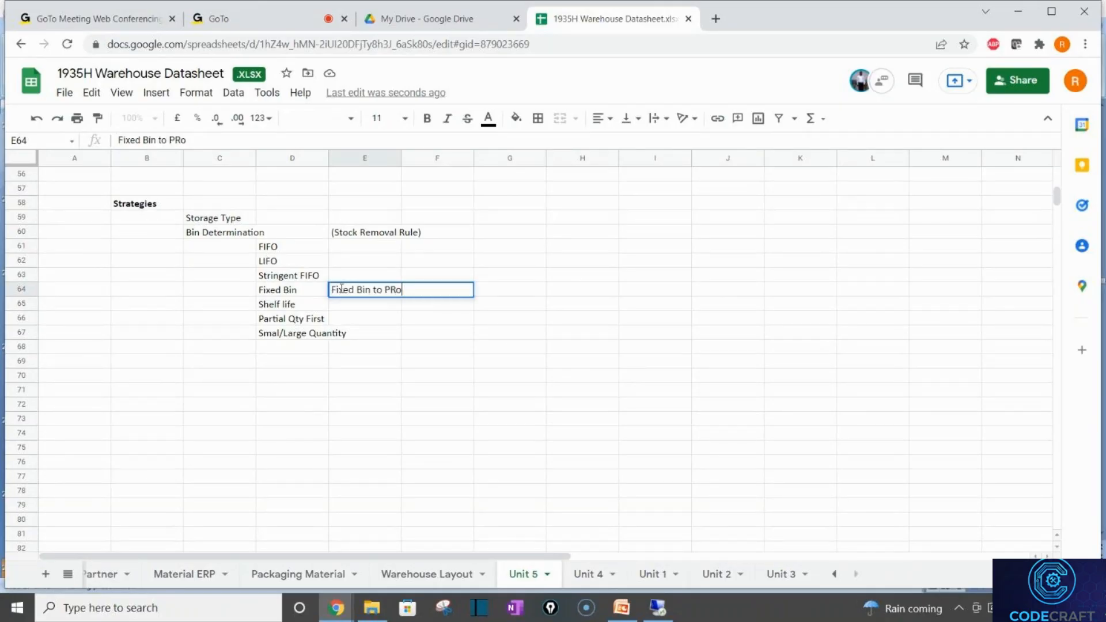
key("BackSpace")
type("roduct in /scwn")
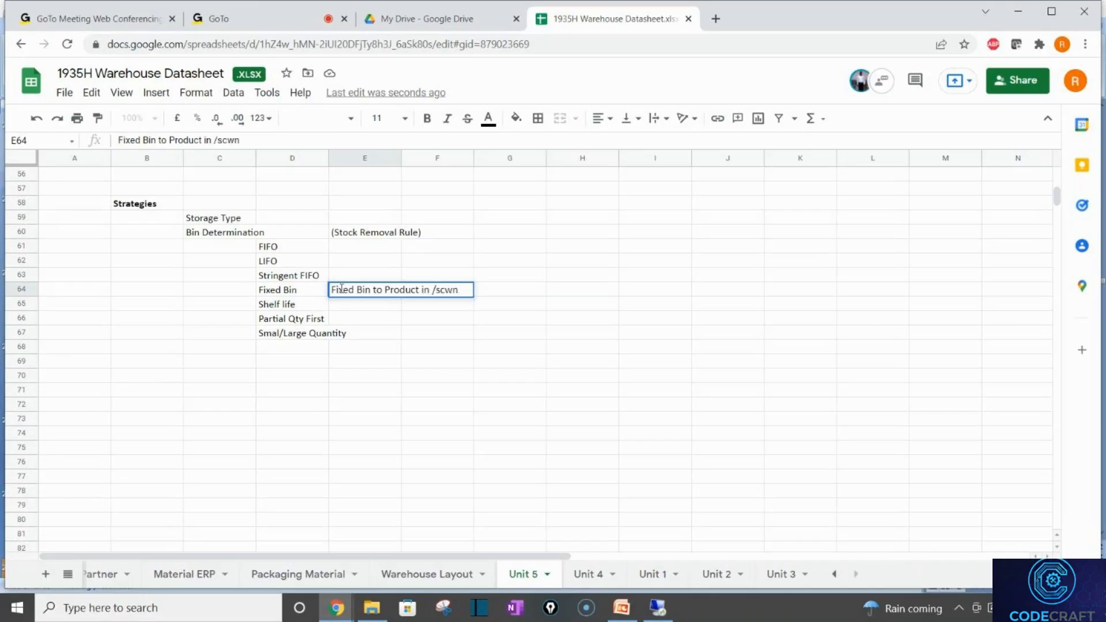
key("BackSpace")
type("m/binmat")
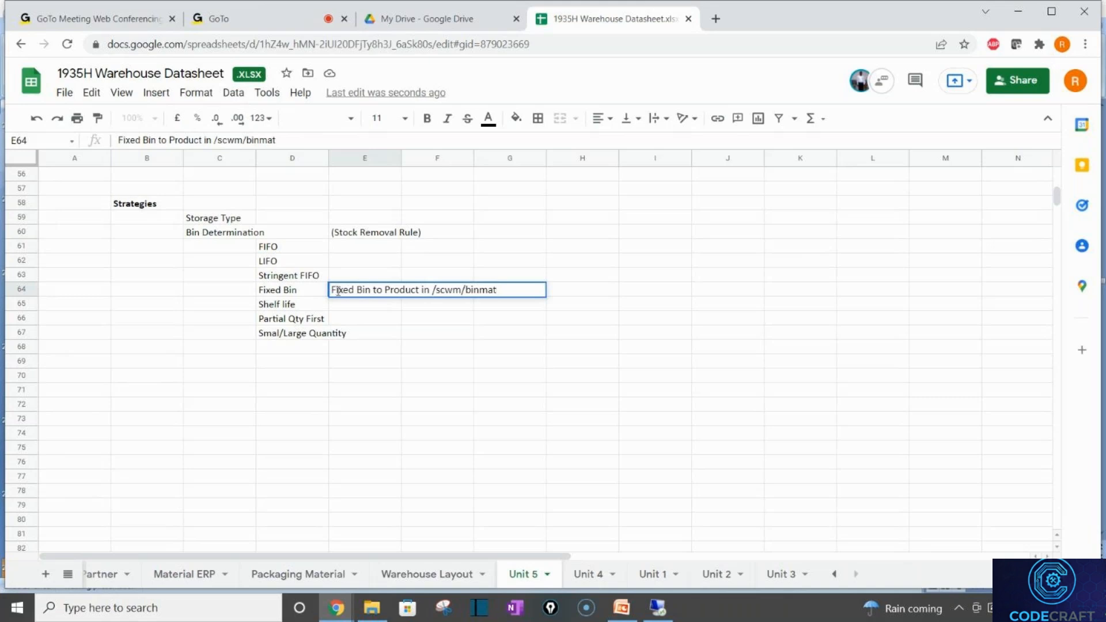
Expand the Fixed Bin note to read "System always picks from Fixed Bin assigned to Product in /scwm/binmat"
type("System a")
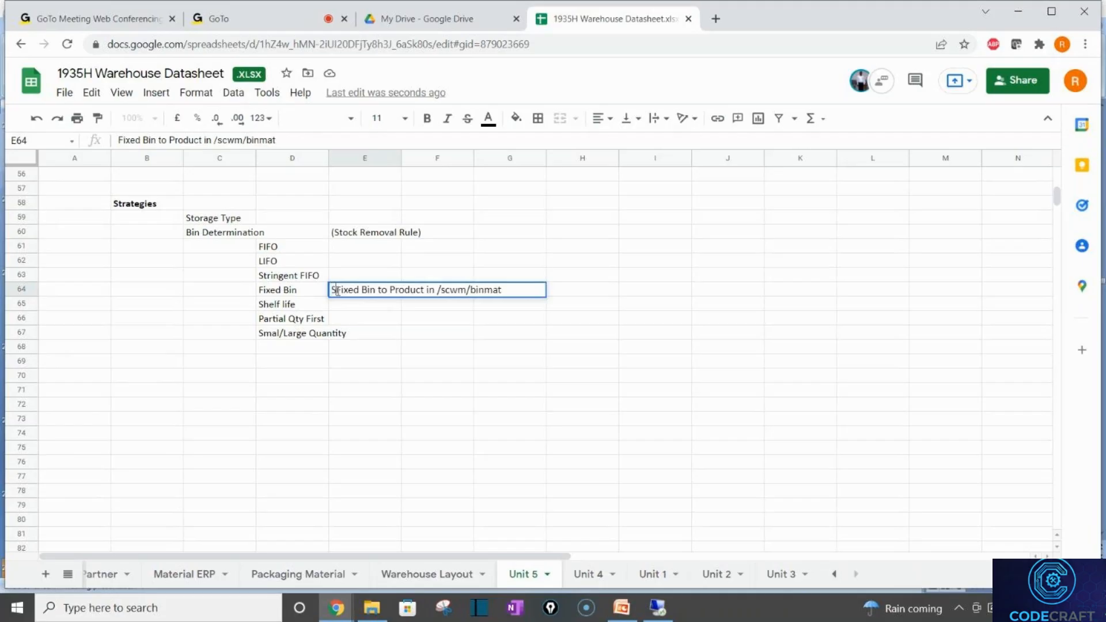
type("lways picks")
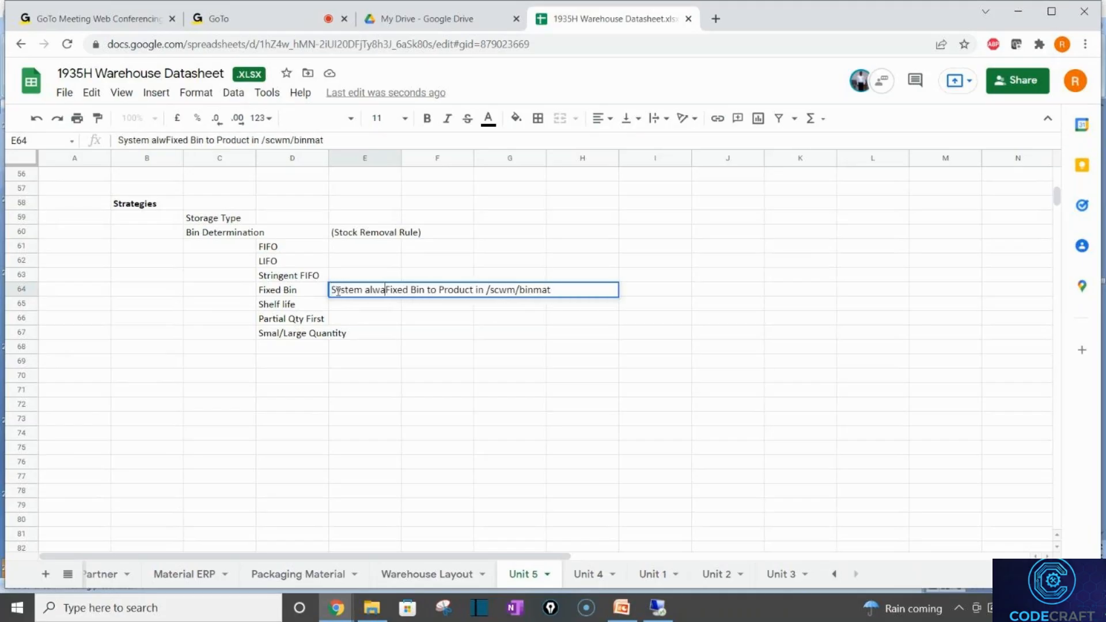
type(" from")
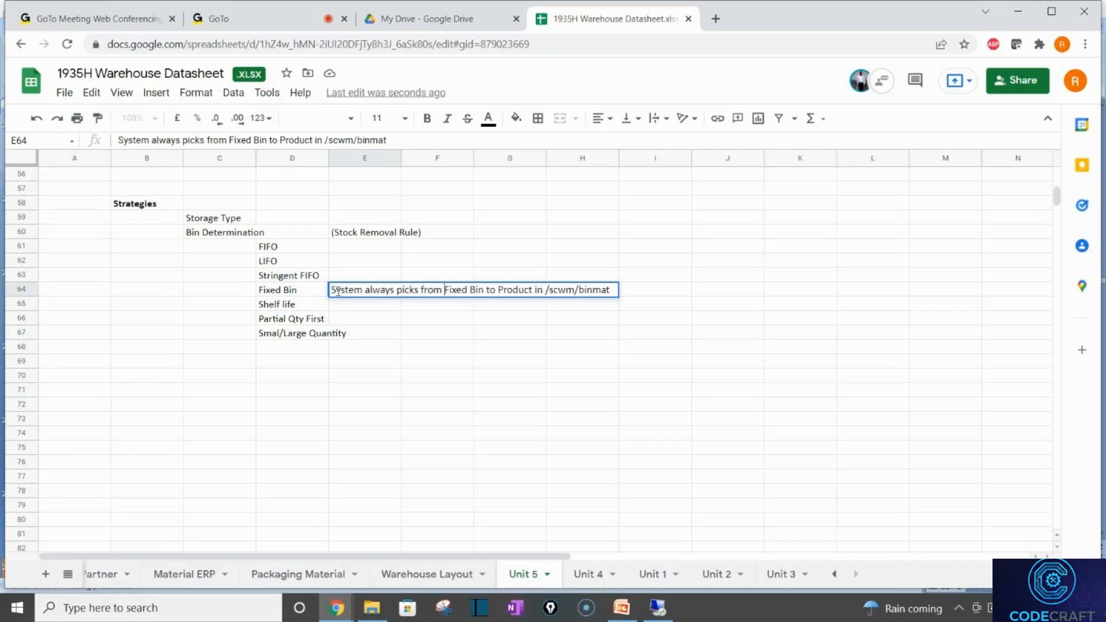
left_click(485, 290)
type("assigned")
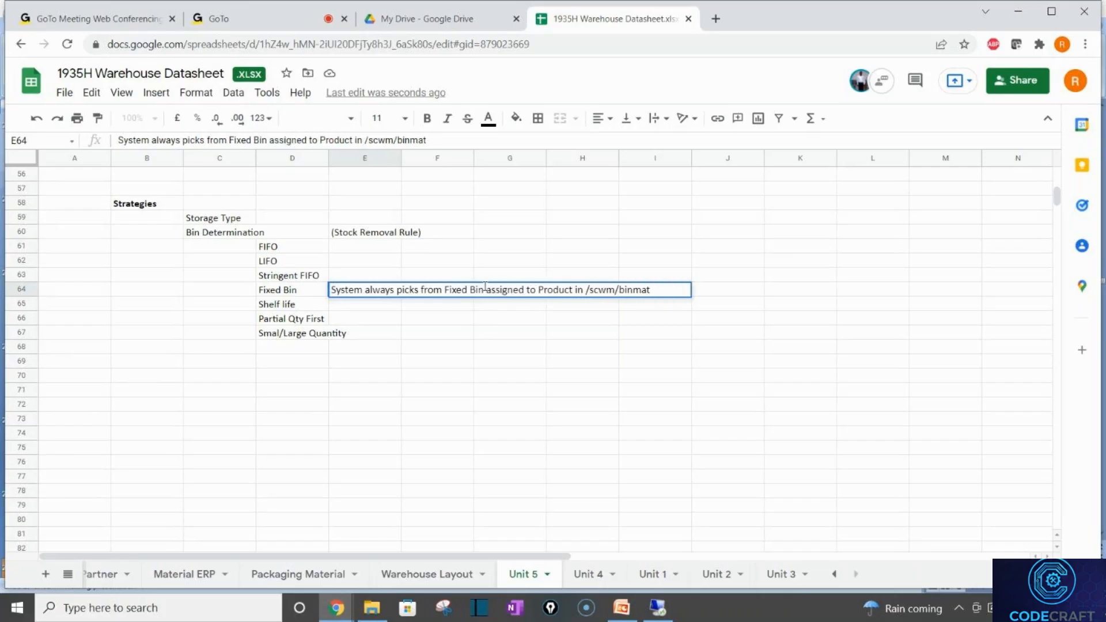
left_click(642, 535)
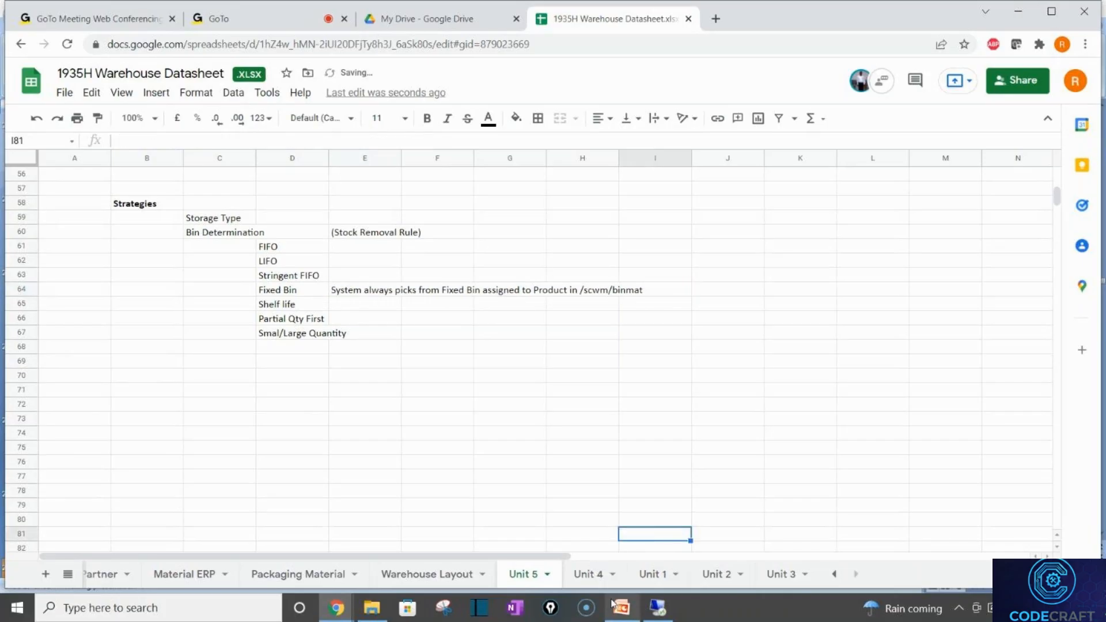
Switch to PowerPoint and present the Stock Removal Strategies slide on Partial Quantities and Fixed Storage Bin
left_click(620, 607)
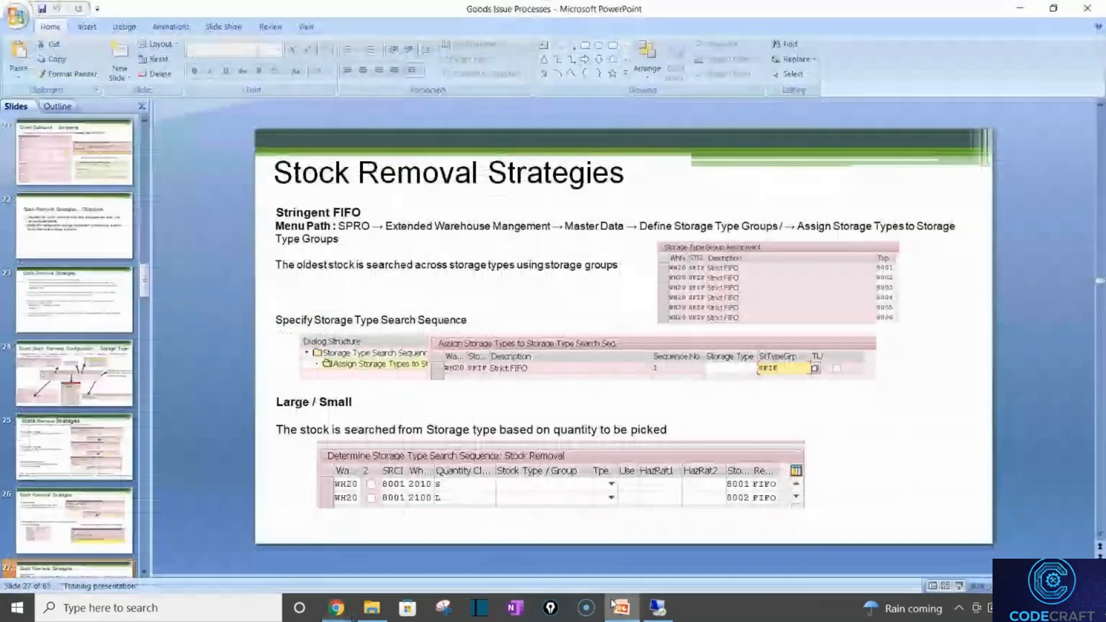
key("shift+F5")
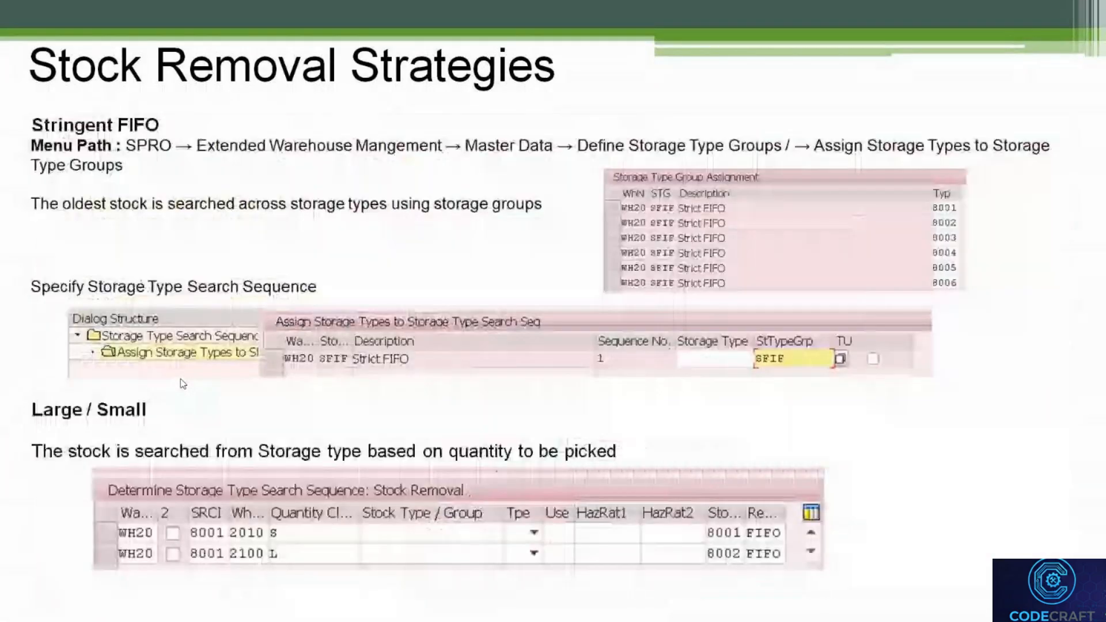
key("Right")
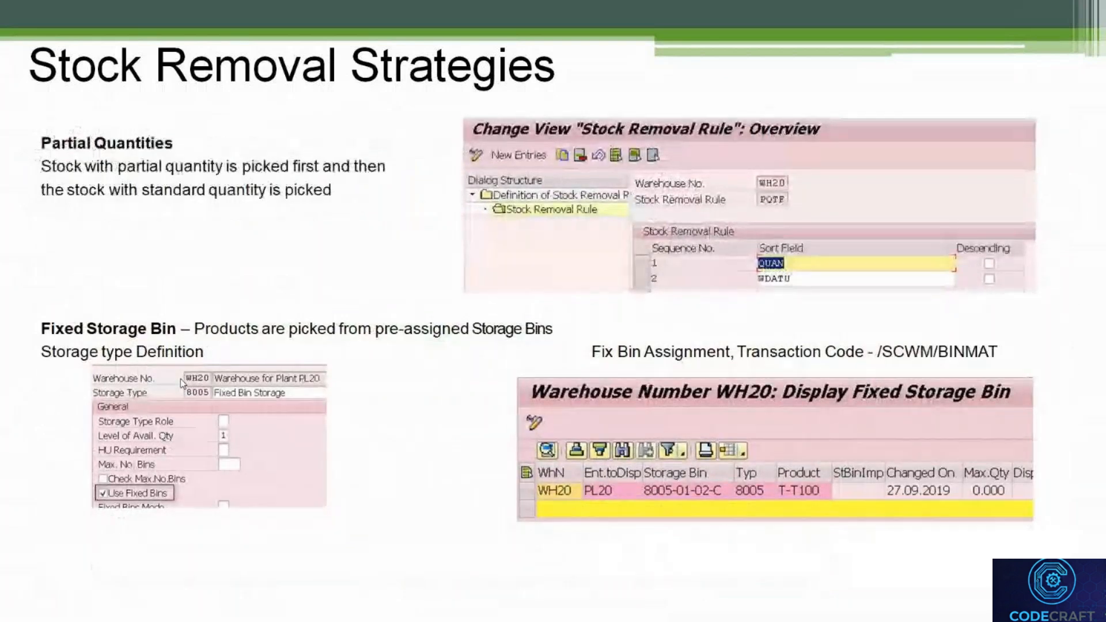
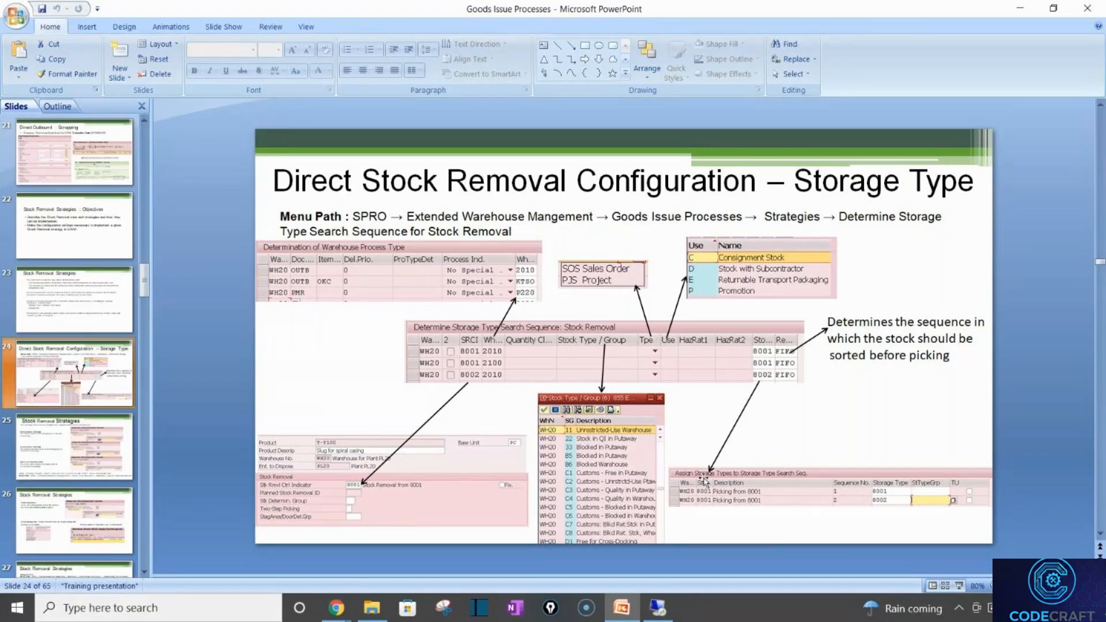
Return to the datasheet in Chrome and enter the storage type headings 8004 in E71 and 8006 in G71
left_click(351, 618)
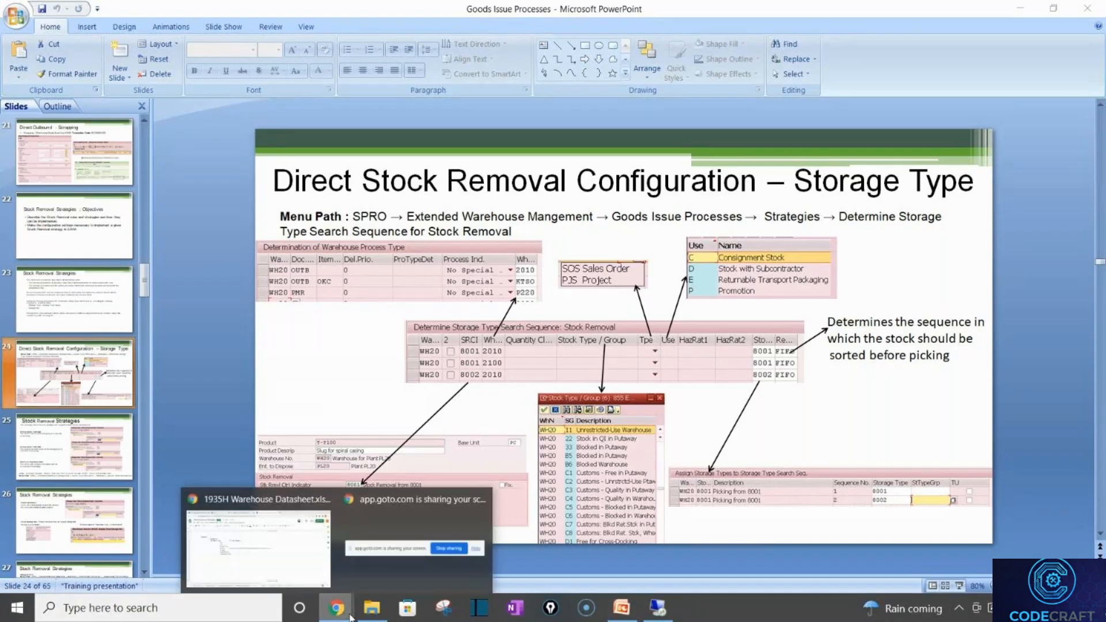
left_click(286, 552)
left_click(366, 398)
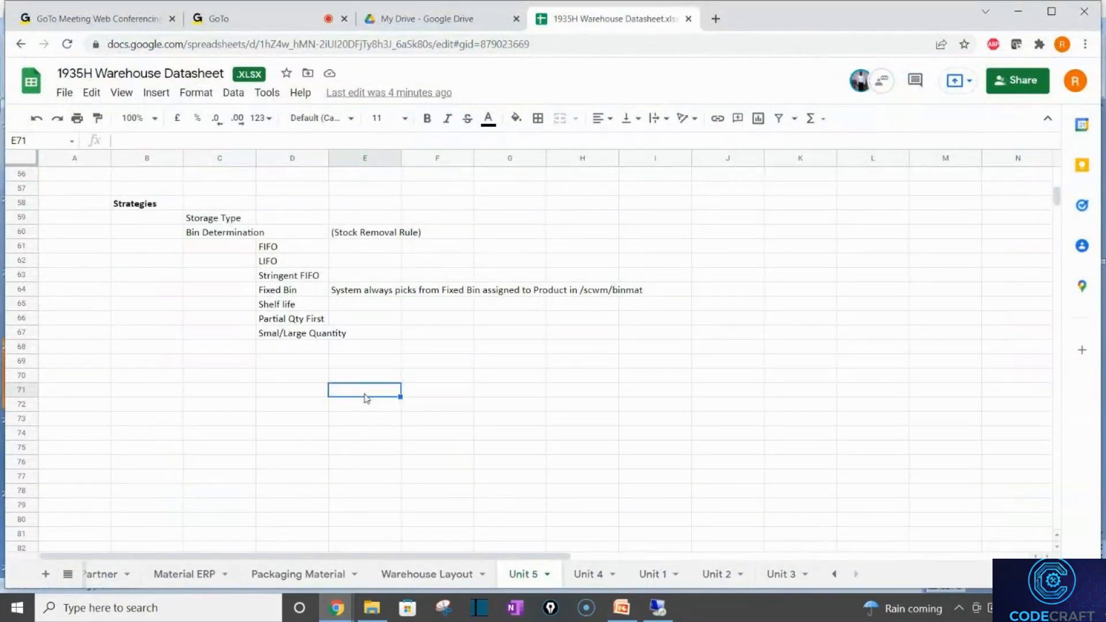
type("8004")
key("Tab")
key("Tab")
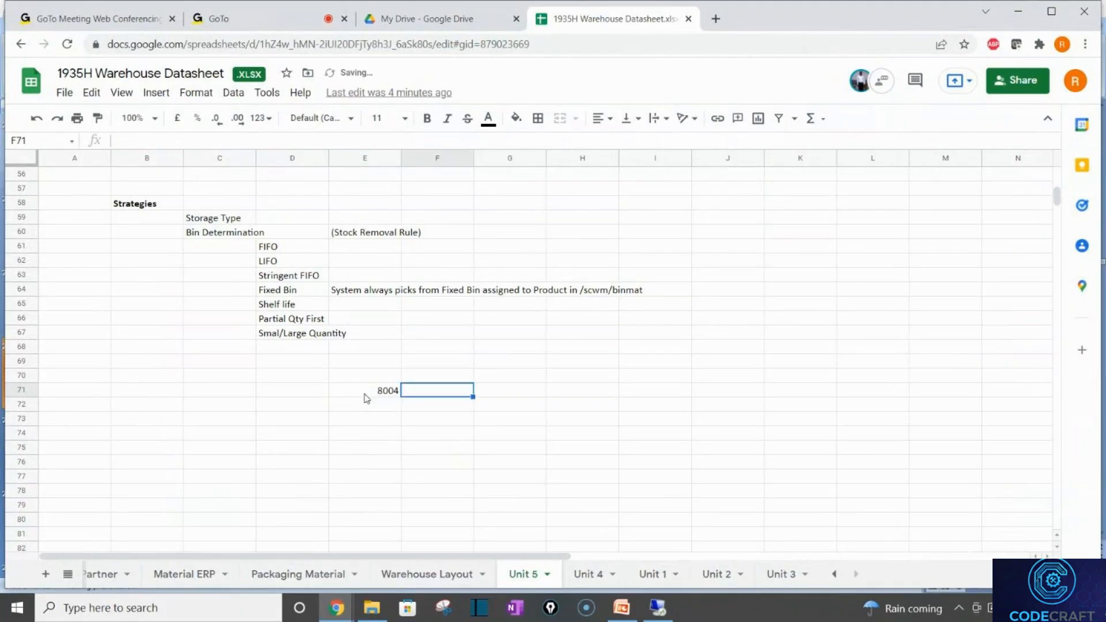
type("8006")
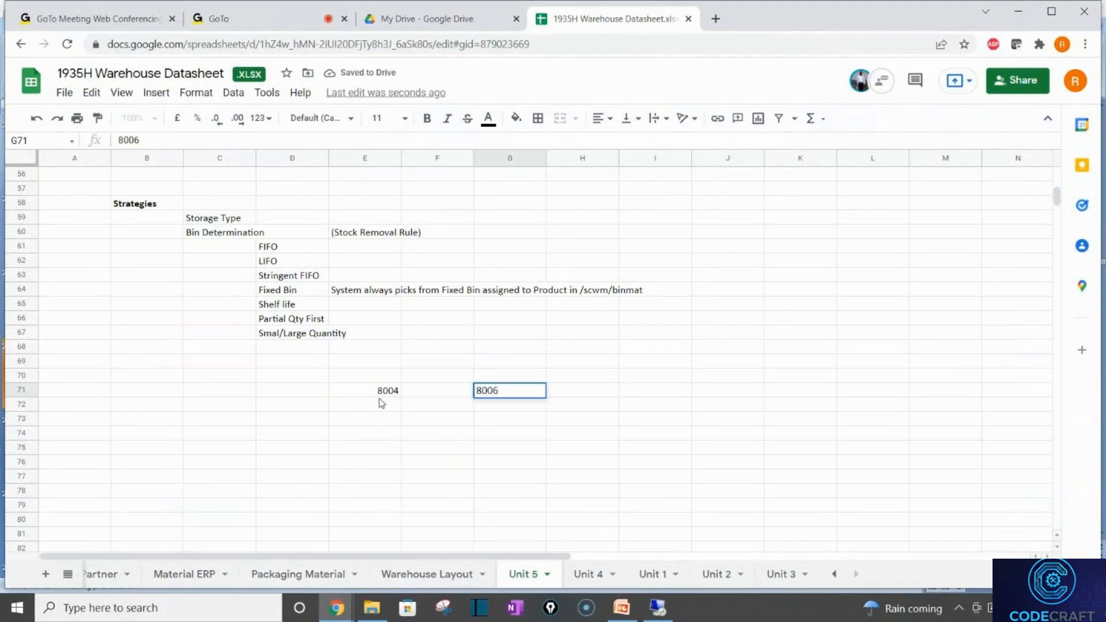
Enter the quantity 4 in each of the three cells below the 8004 heading, E72 to E74
left_click(380, 395)
left_click(381, 401)
type("4")
key("Return")
type("4")
key("Return")
type("4")
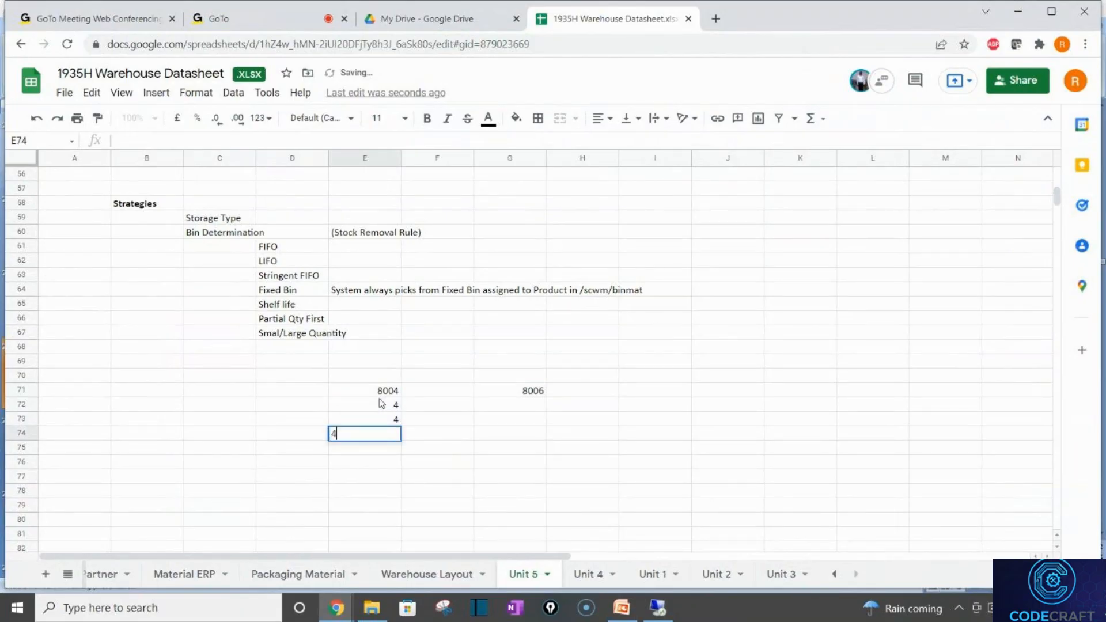
key("Return")
Enter the quantity 40 in each of the three cells below the 8006 heading, G72 to G74
left_click(522, 406)
type("1")
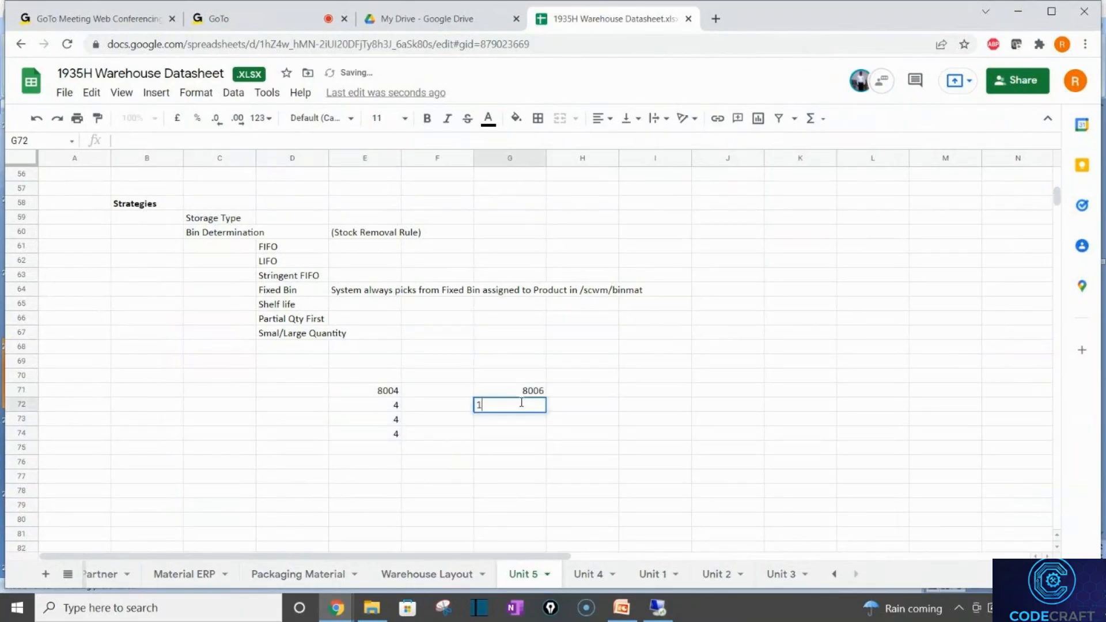
key("BackSpace")
type("40")
key("Return")
type("40")
key("Return")
type("40")
key("Return")
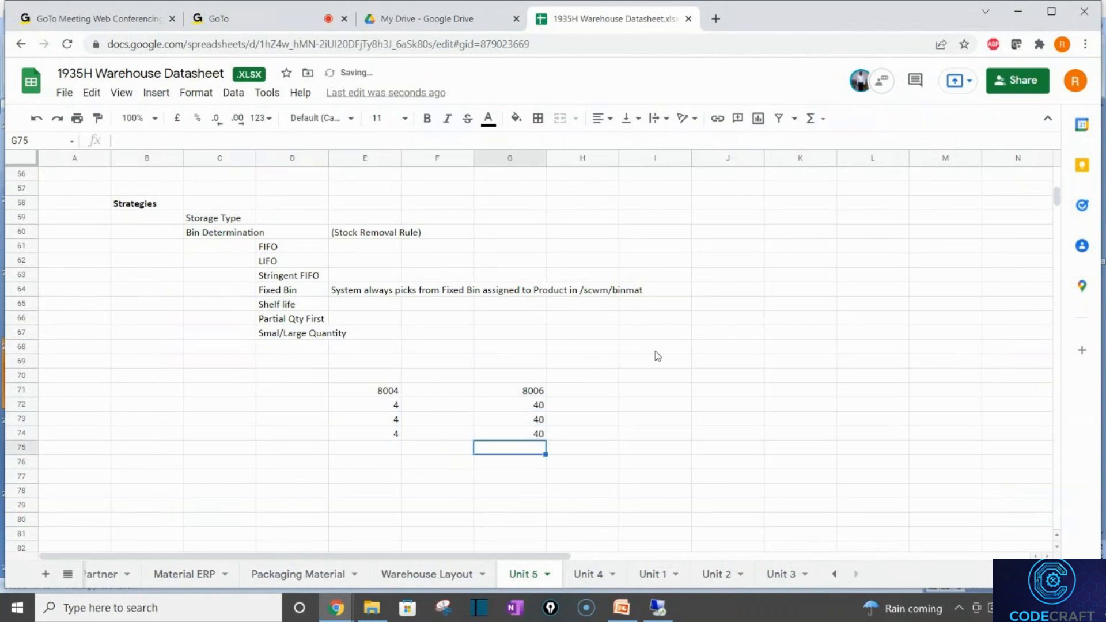
Write "ODO Qty - 12" in I68 and assign it storage type 8004 in the adjacent cell
left_click(656, 352)
type("O")
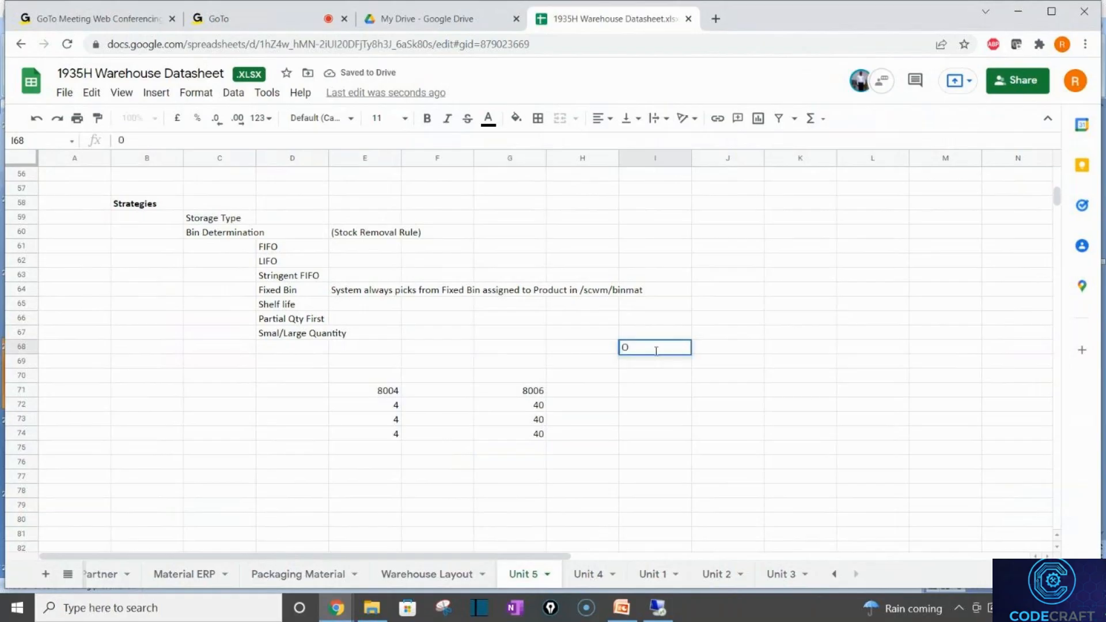
type("DO Qty -")
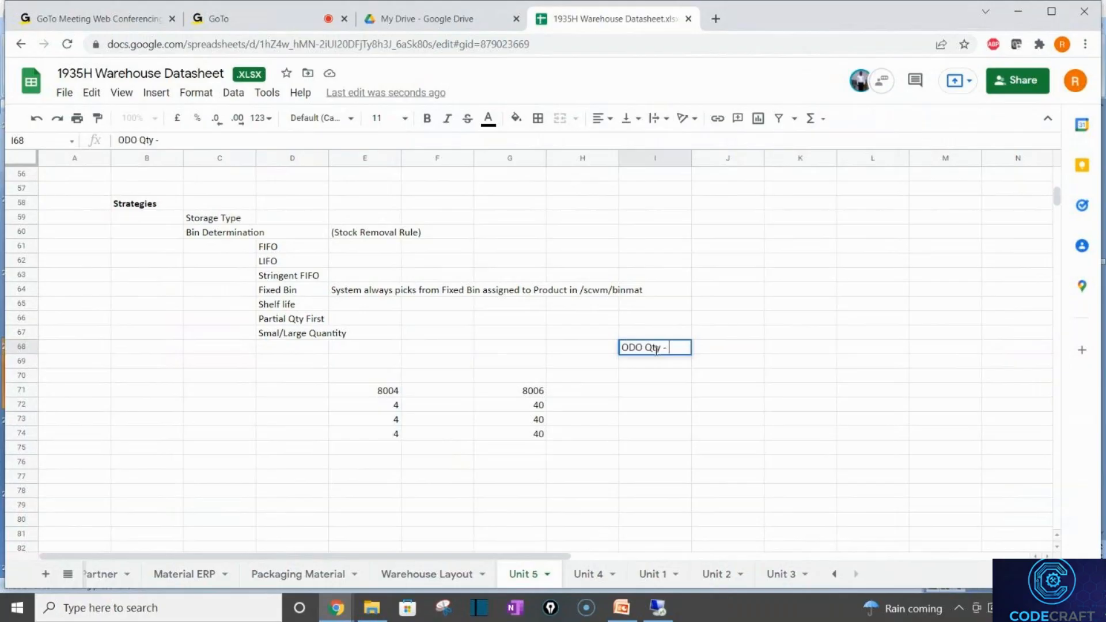
type(" 12")
key("Tab")
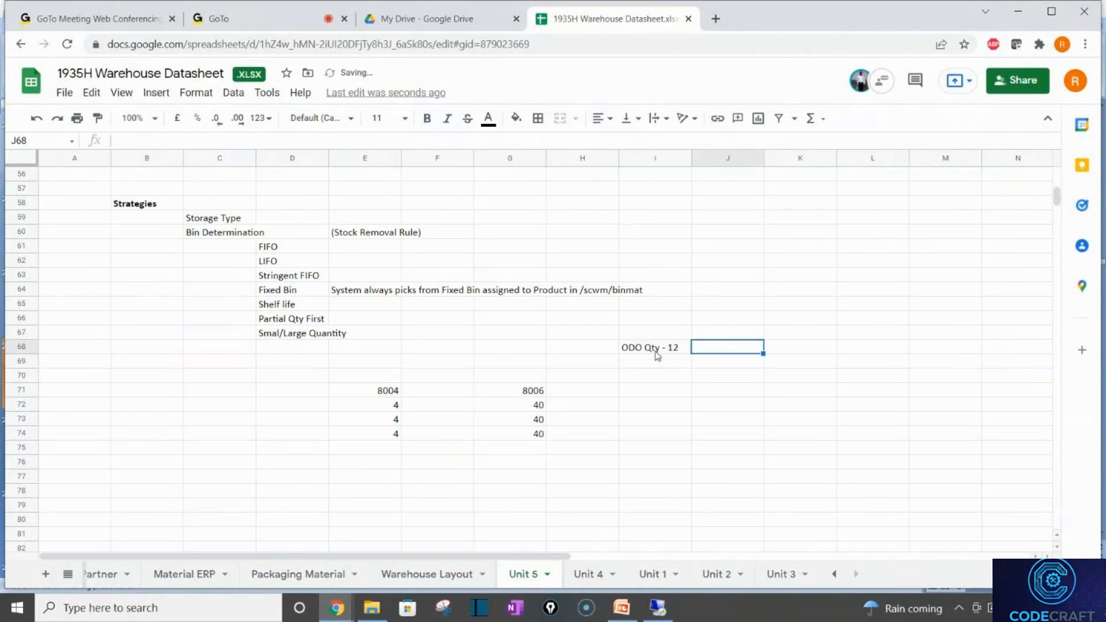
type("8004")
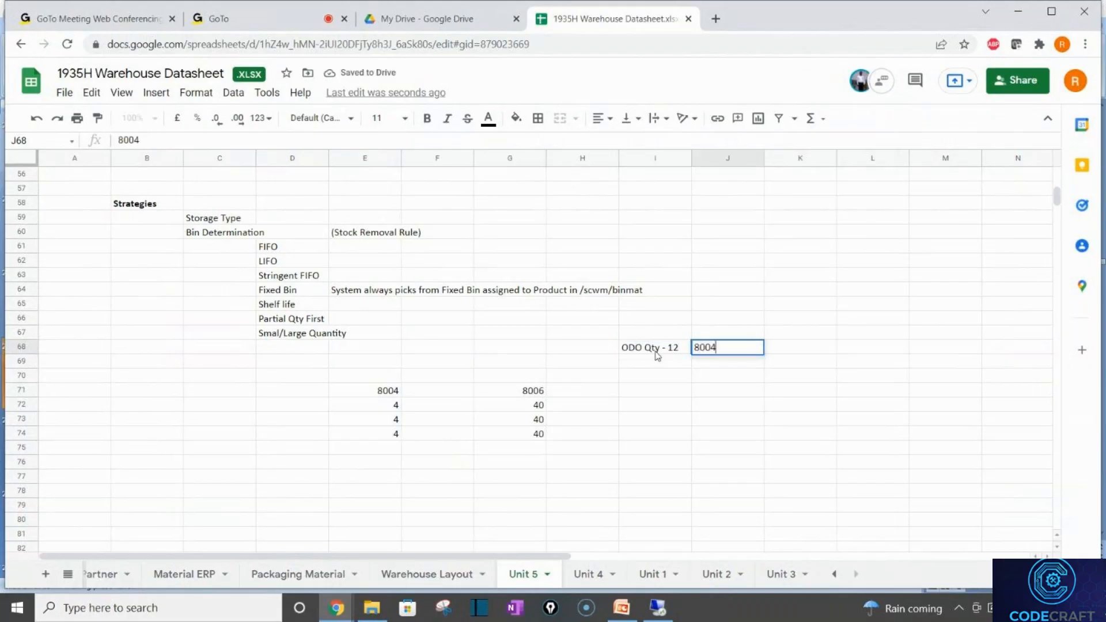
key("Return")
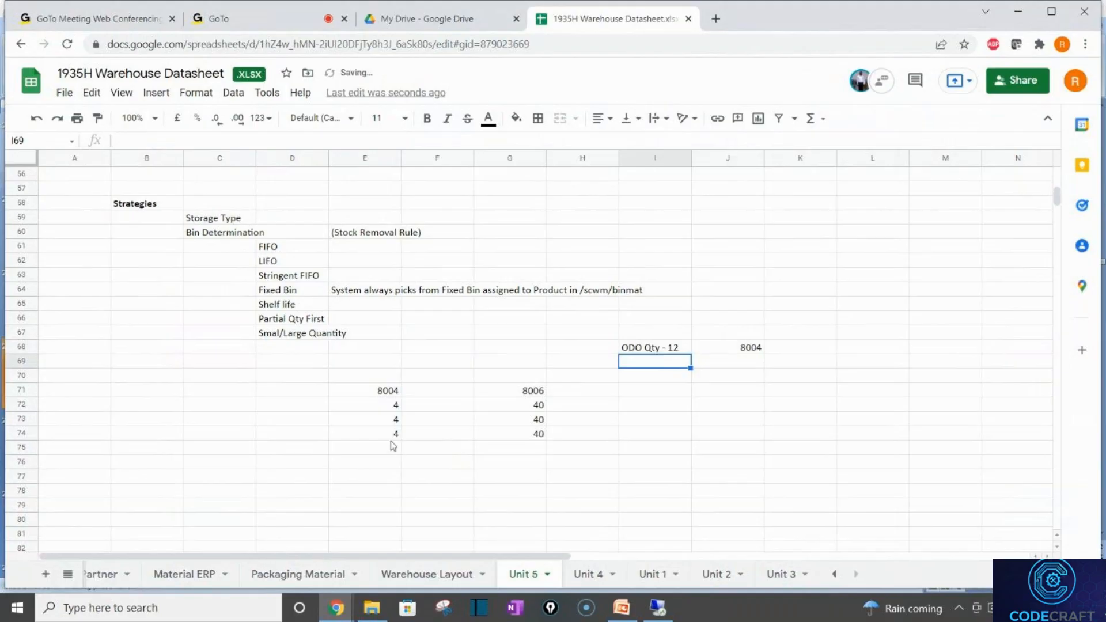
Extend the 8004 quantity list with two more entries of 4 in E75 and E76
left_click(393, 445)
key("Down")
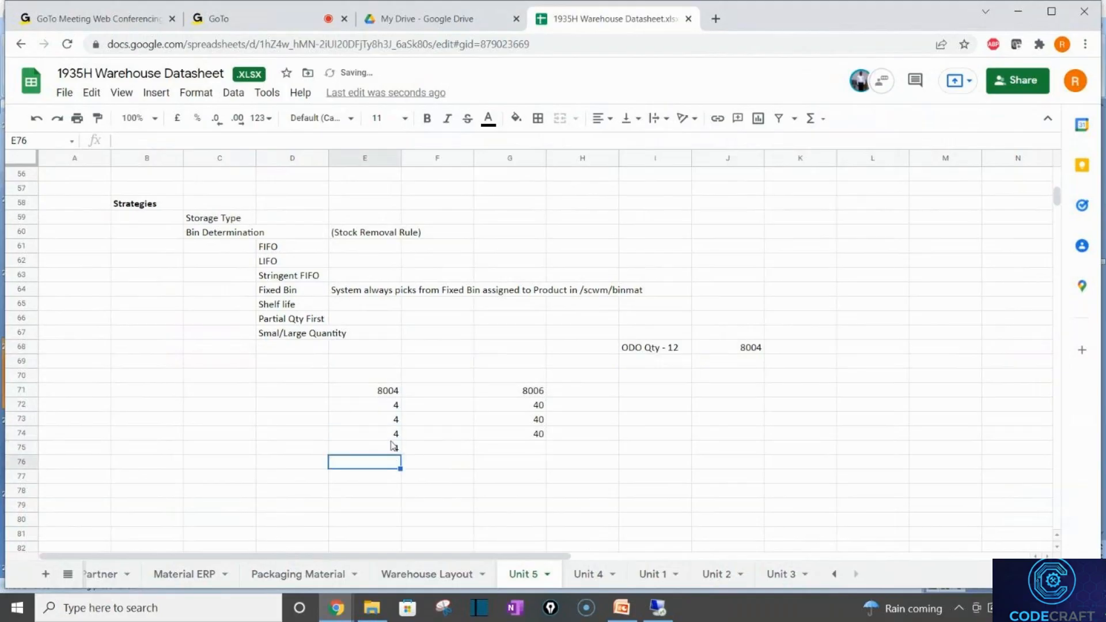
type("4")
key("Return")
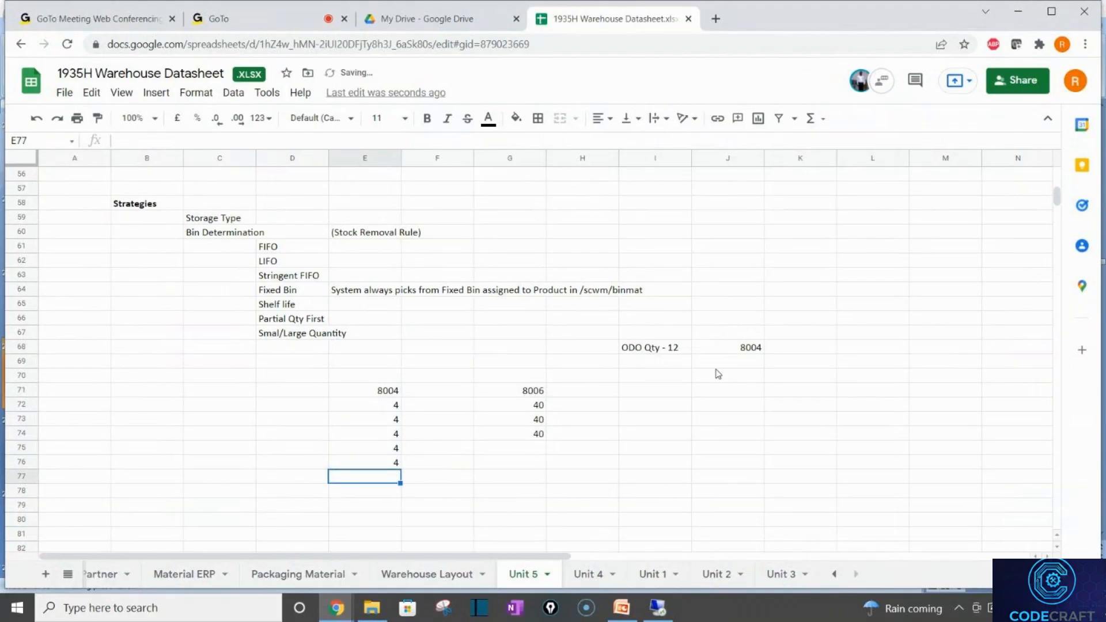
Write "ODO Qty - 120" in I69 and assign it storage type 8006 in the adjacent cell
left_click(650, 350)
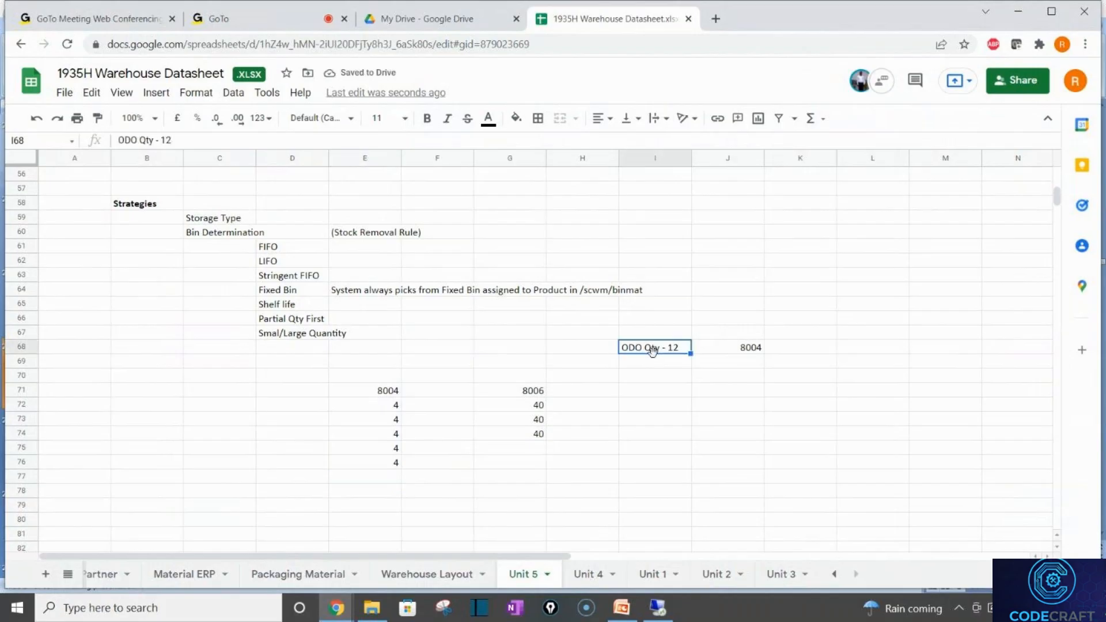
left_click(662, 360)
type("ODO")
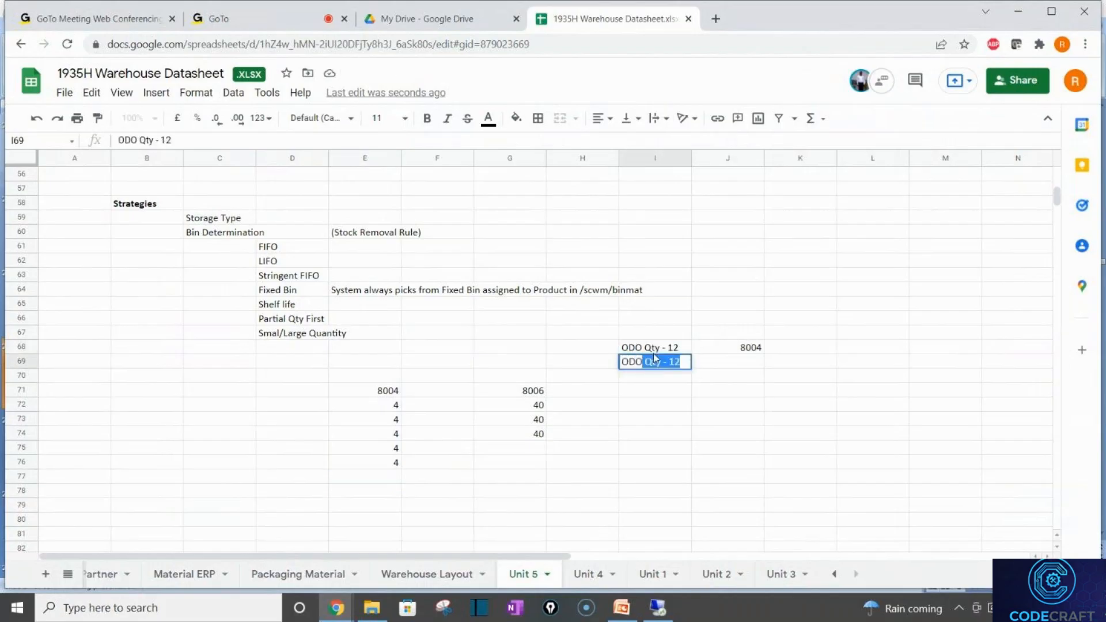
type(" Qty -")
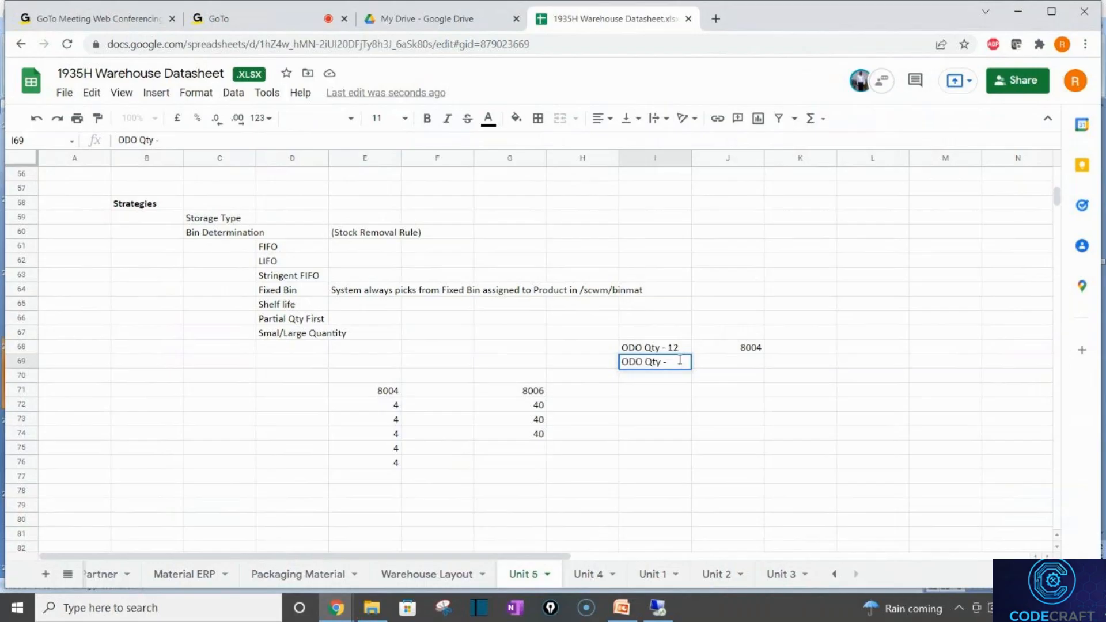
type(" 120")
key("Tab")
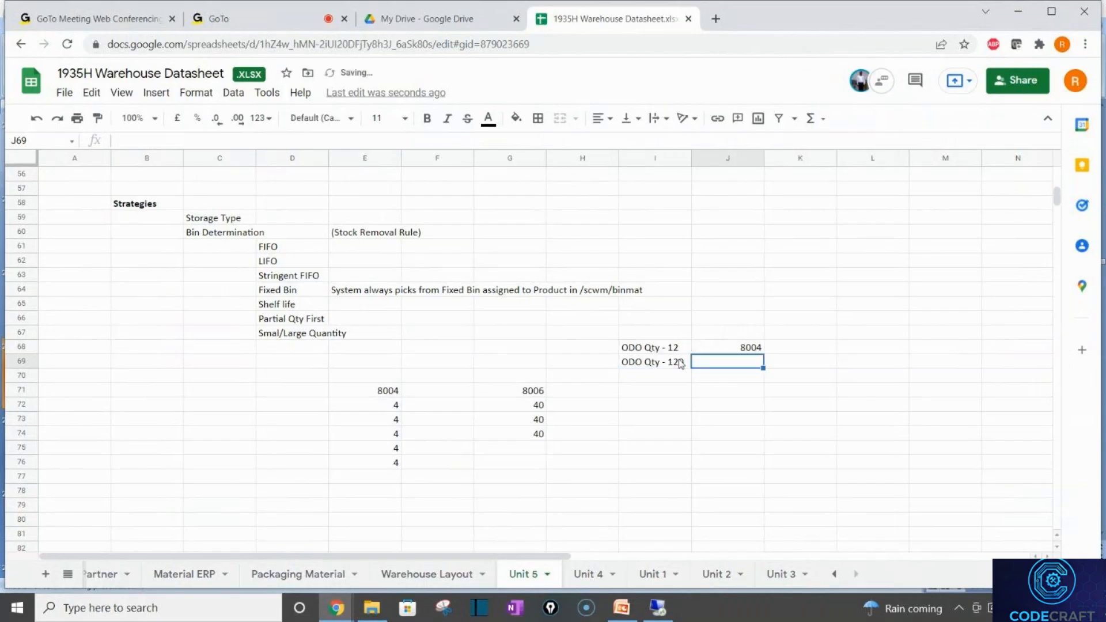
type("8006")
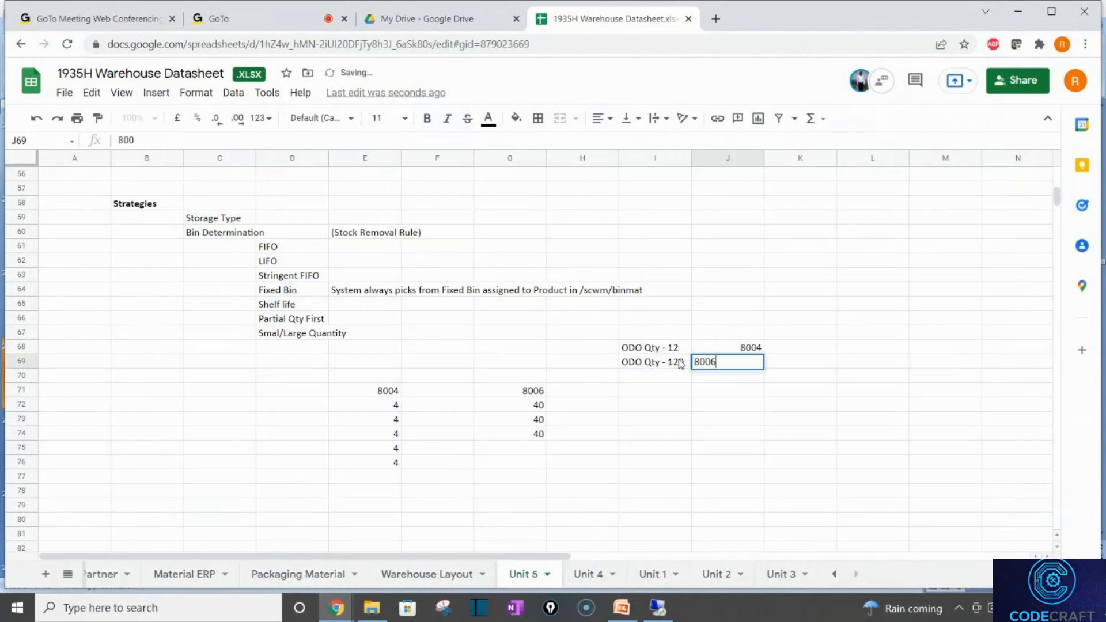
key("Return")
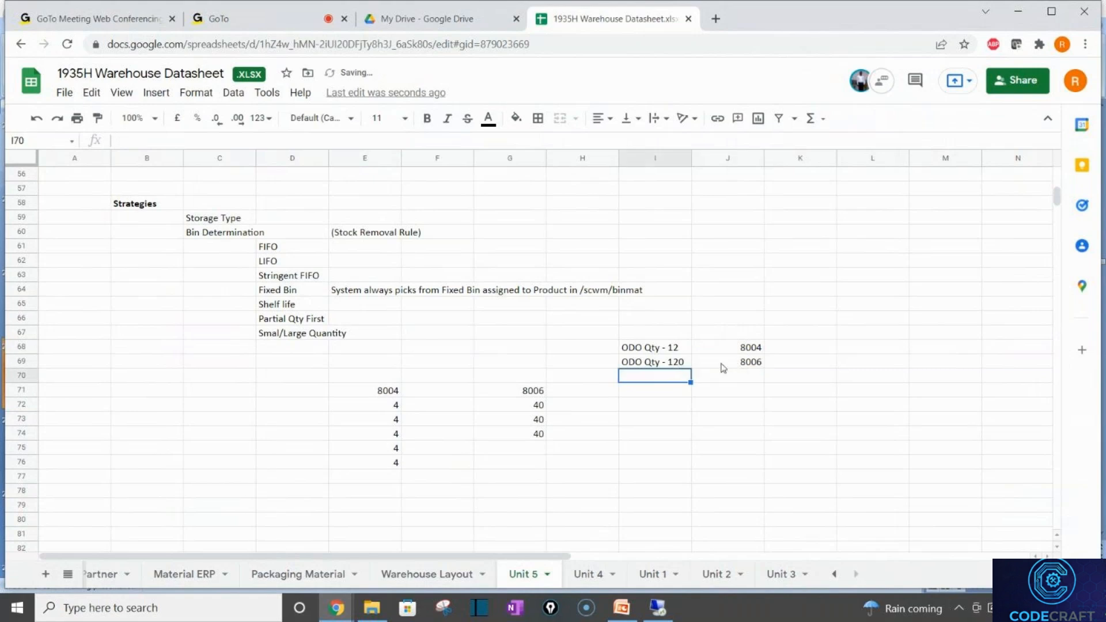
Check the storage type configuration slide in PowerPoint and the SAP Display IMG strategies, and return to the datasheet's 8006 entries
left_click(632, 608)
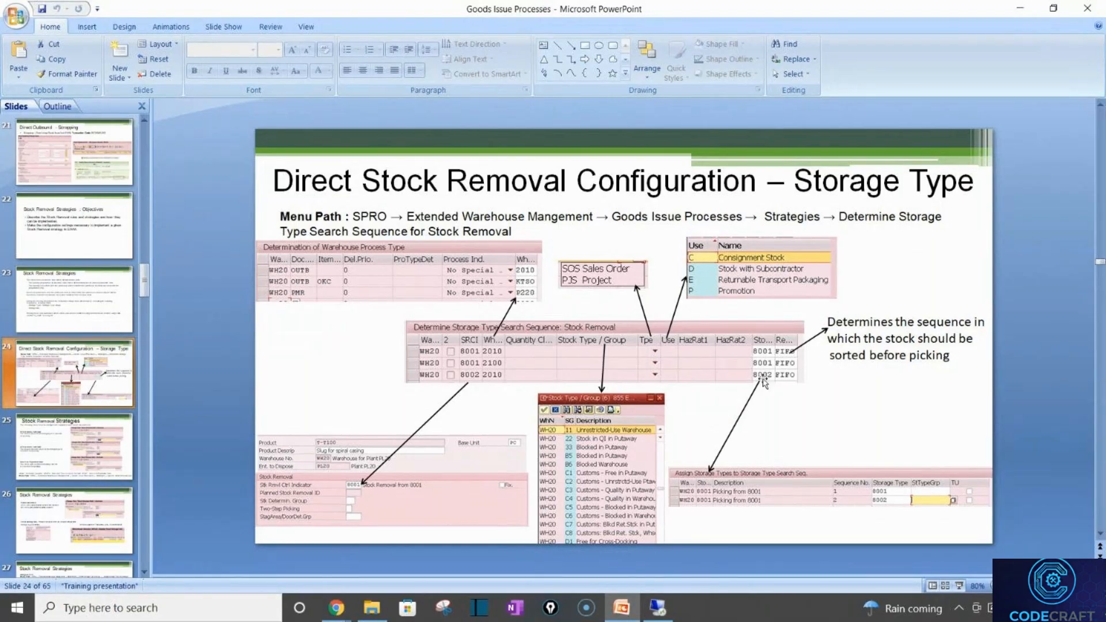
left_click(660, 612)
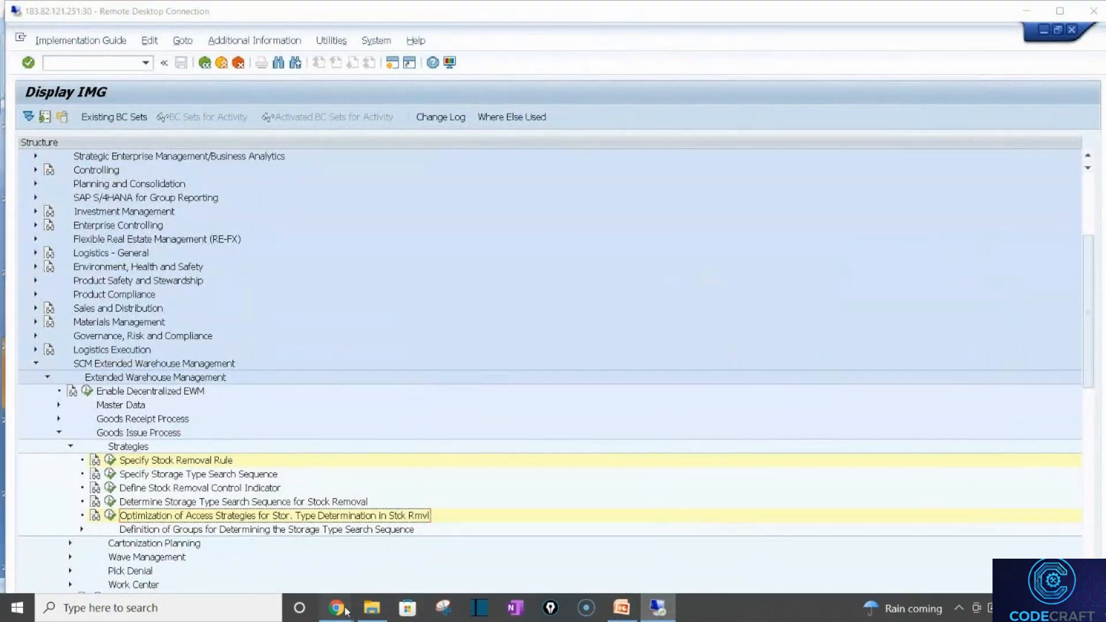
mouse_move(346, 612)
left_click(398, 533)
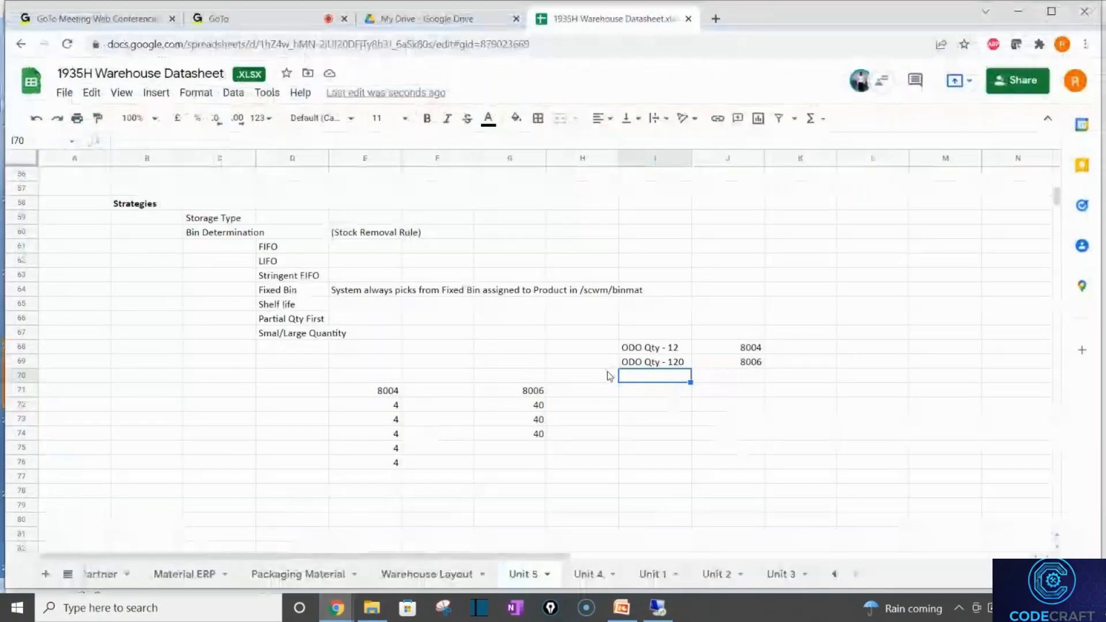
left_click(535, 407)
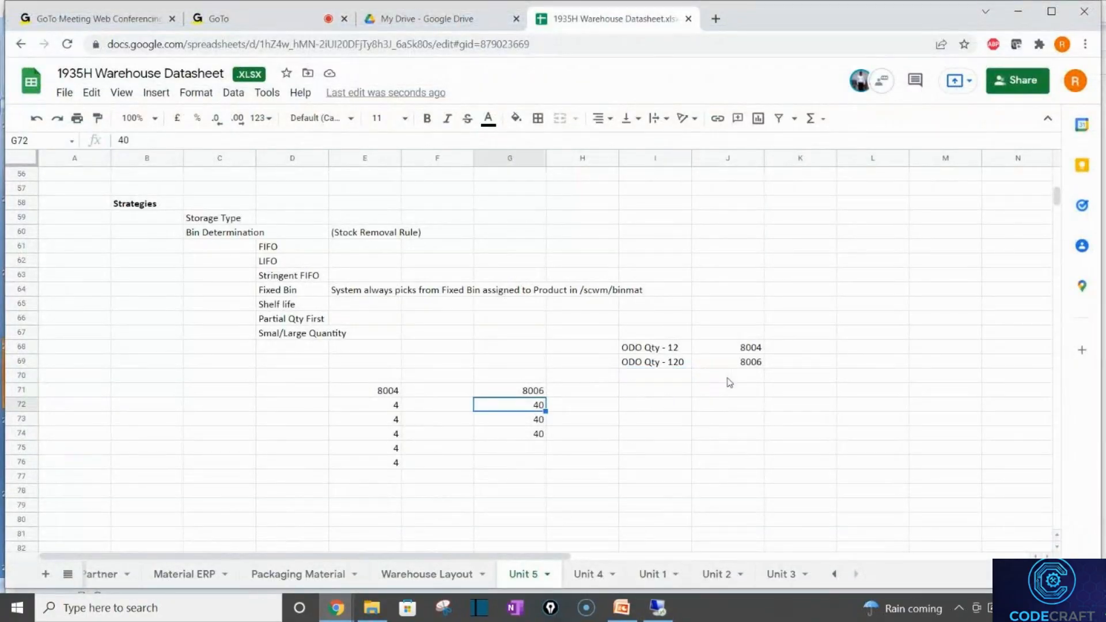
left_click(751, 368)
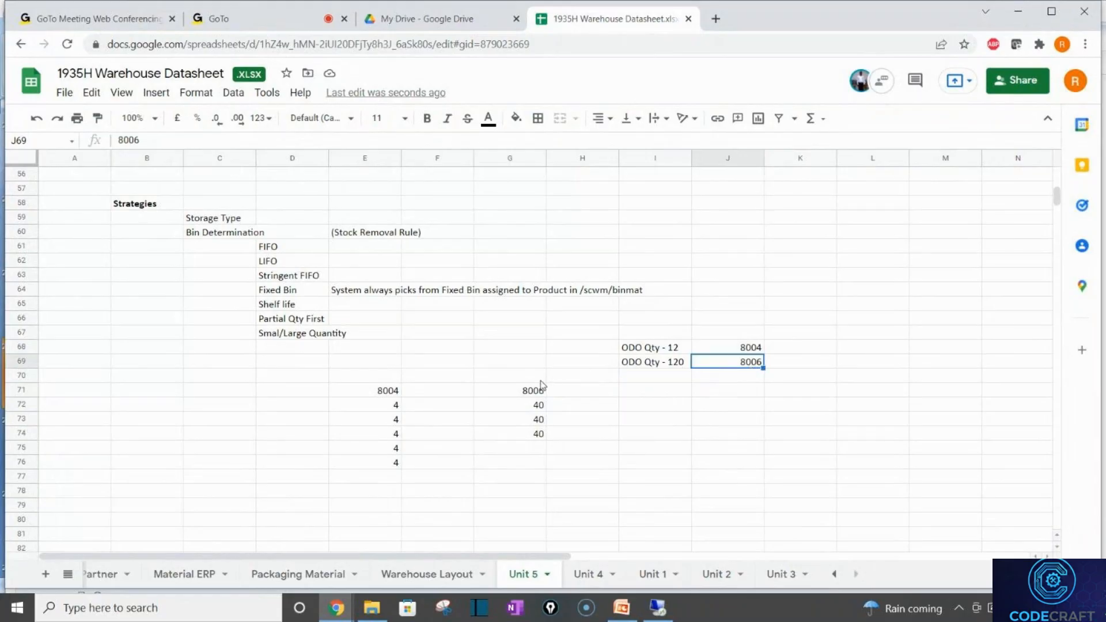
Write "Treshold Qty" in I70 below the ODO quantities, with the value 40 in the adjacent cell
left_click(512, 380)
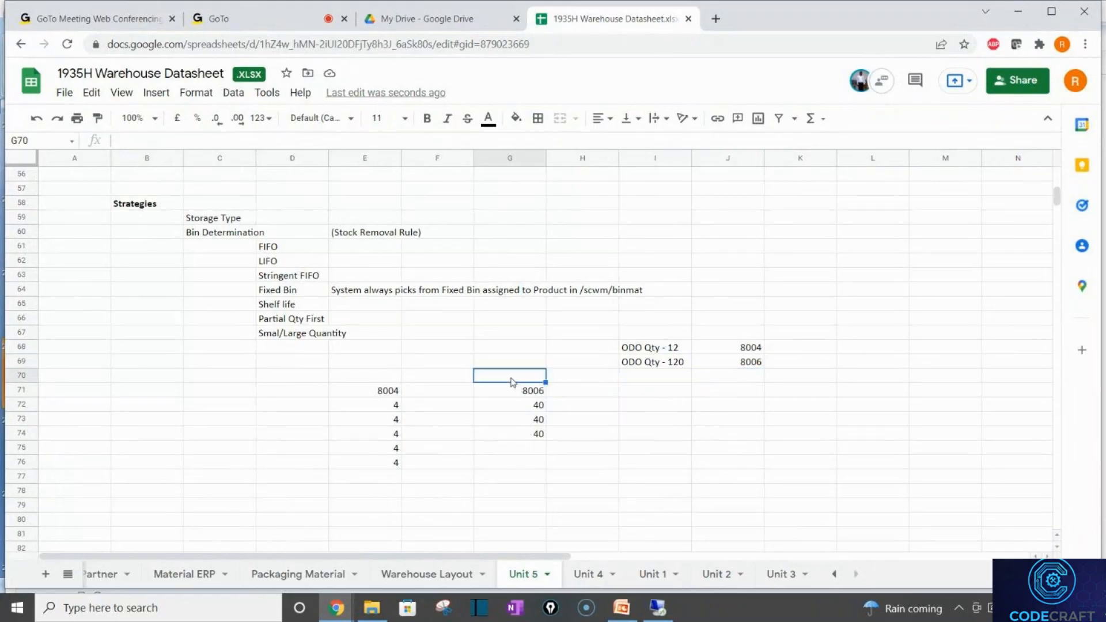
key("Right")
key("Right")
type("Tres")
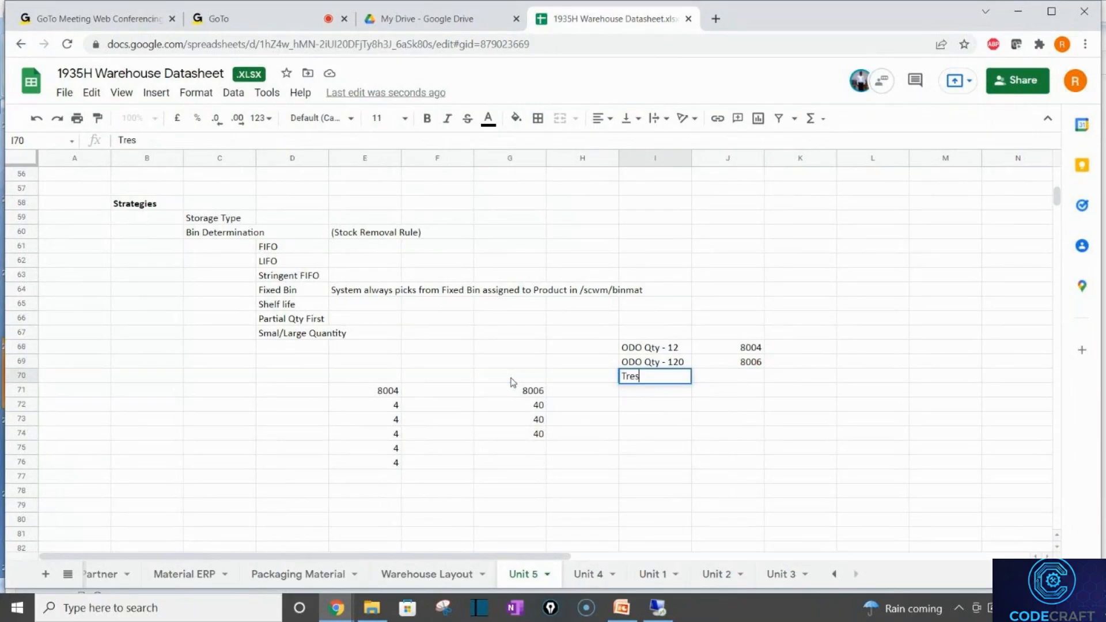
type("hold Qty")
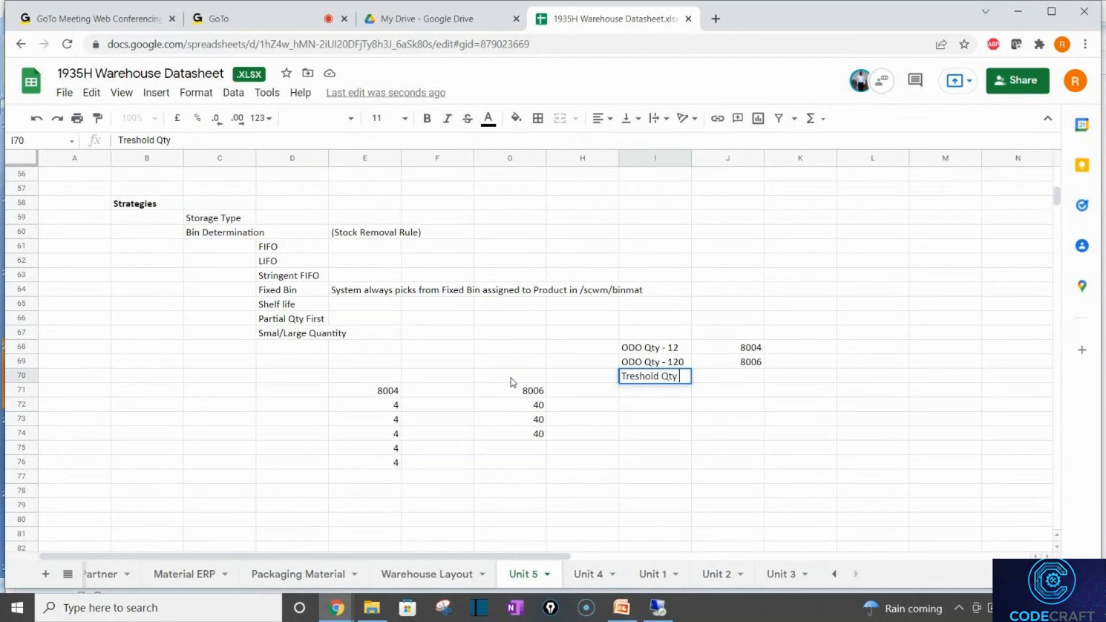
key("Tab")
type("40")
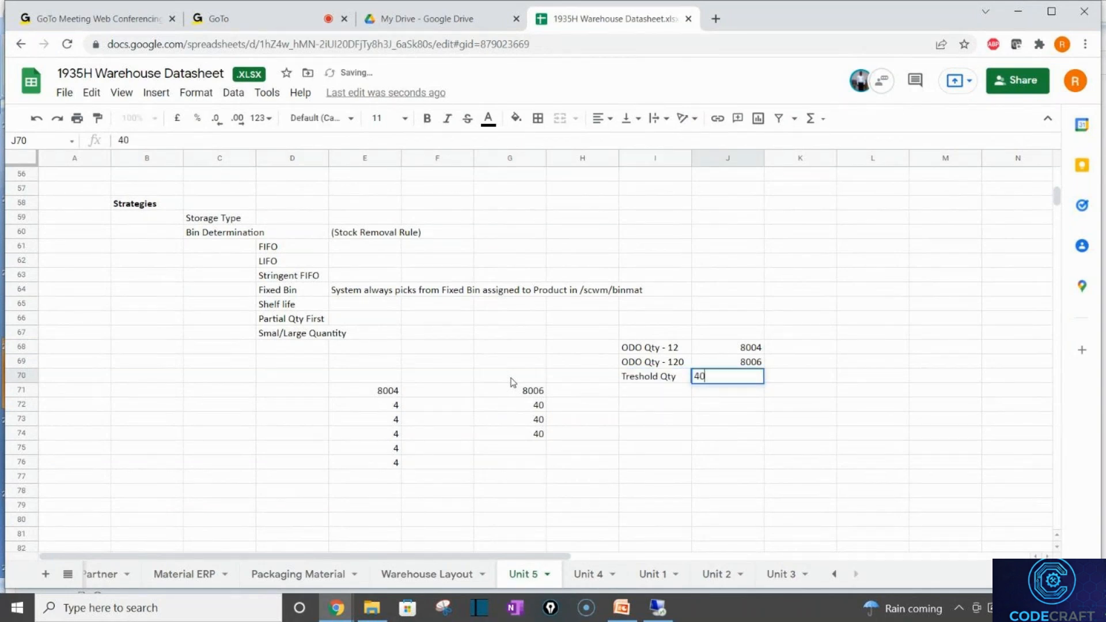
left_click(389, 395)
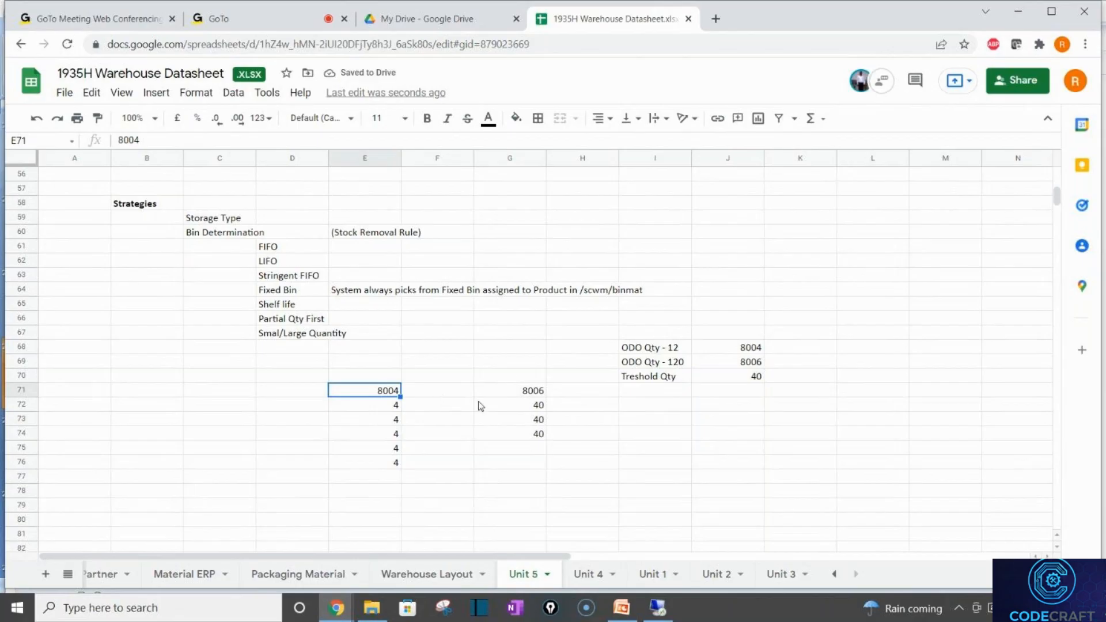
left_click(521, 395)
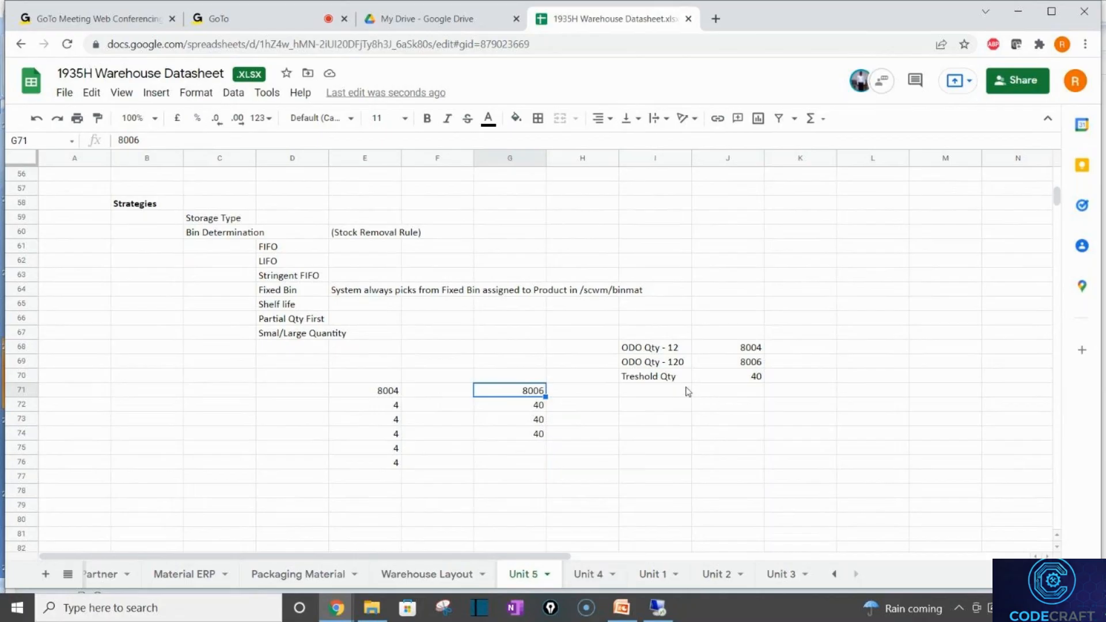
Recheck the storage type configuration slide in PowerPoint and correct the datasheet's D67 entry to "Small/Large Quantity"
left_click(629, 609)
left_click(632, 609)
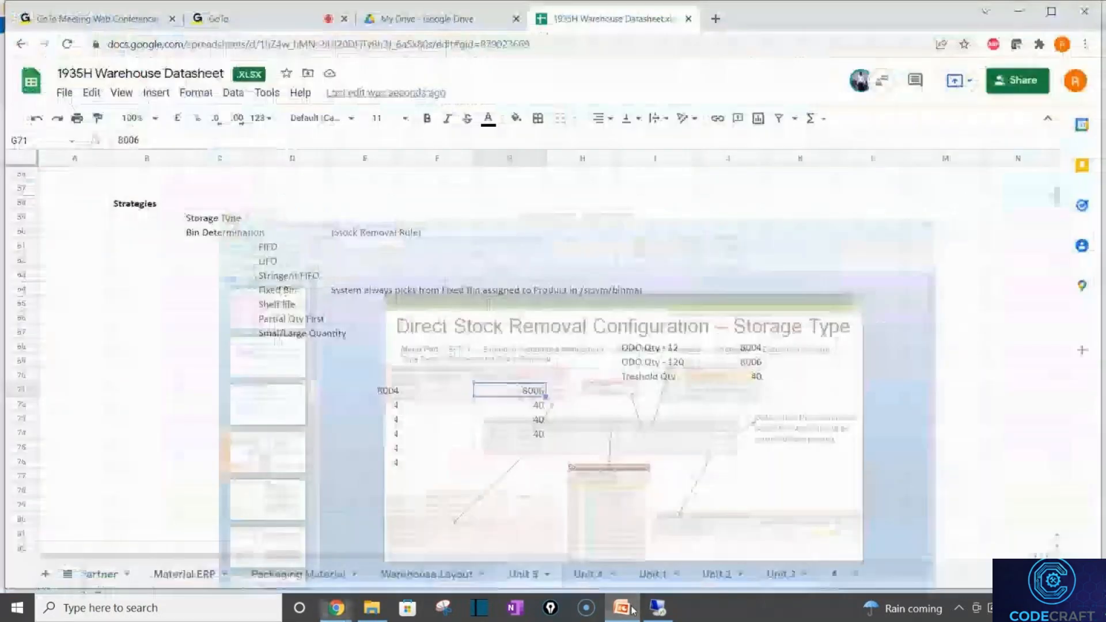
left_click(622, 609)
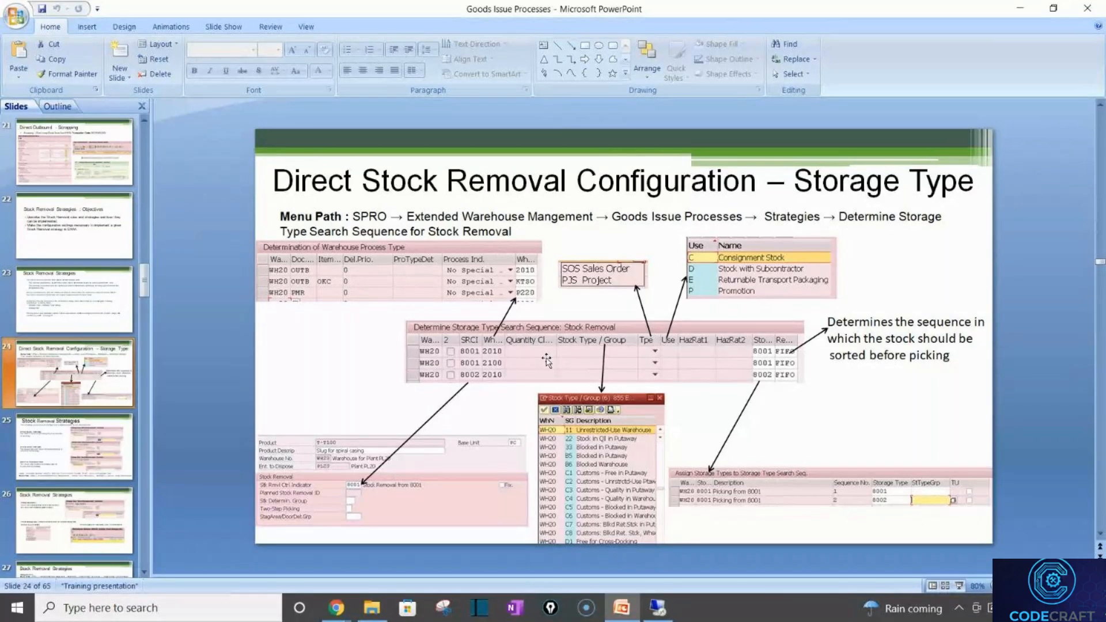
left_click(658, 608)
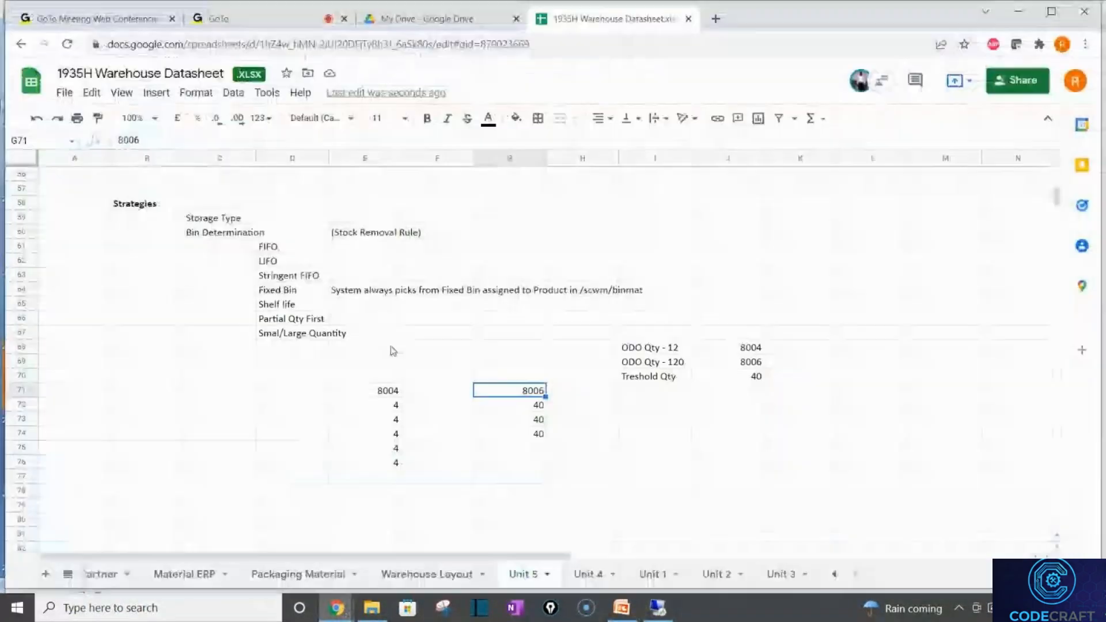
left_click(336, 608)
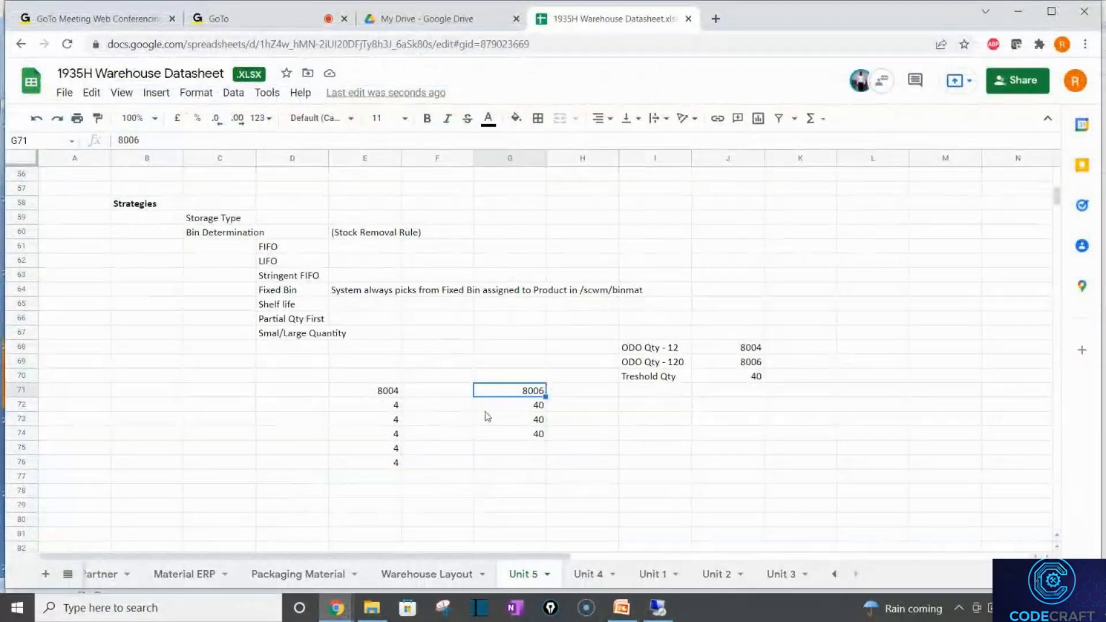
double_click(279, 331)
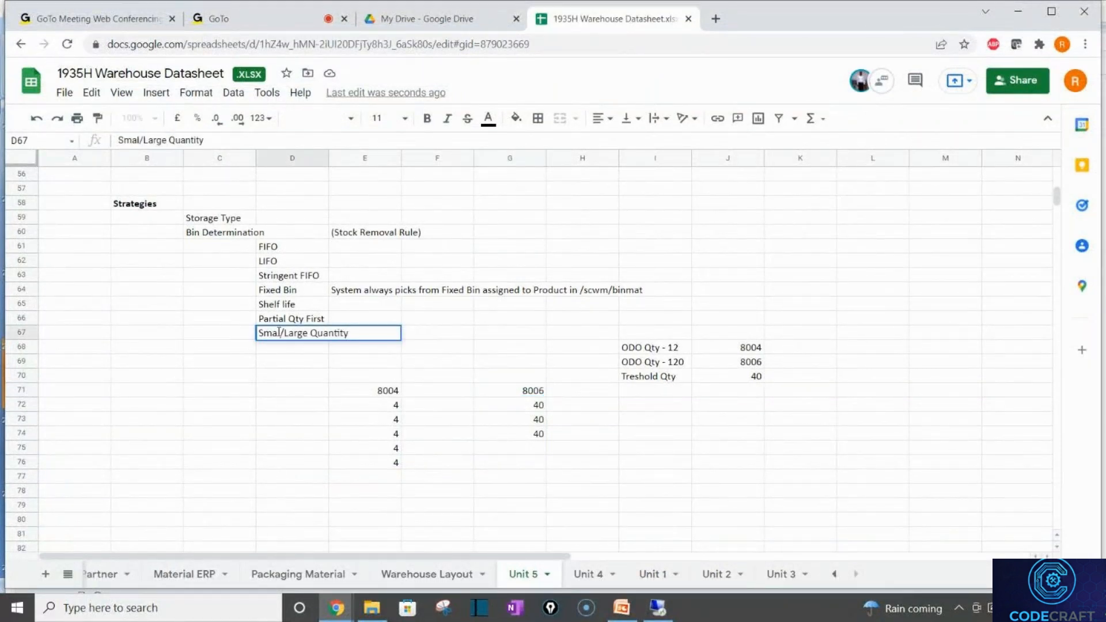
key("Return")
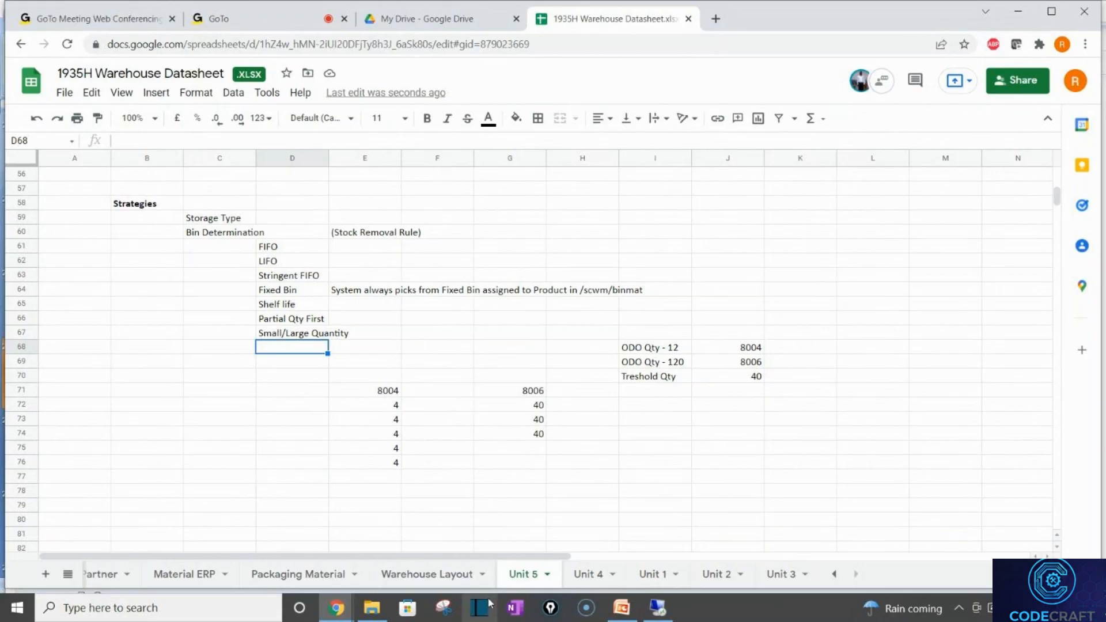
Open the Progress sheet and enter the date 19/02/2022 in D21, the first empty row of the topics table
left_click(835, 574)
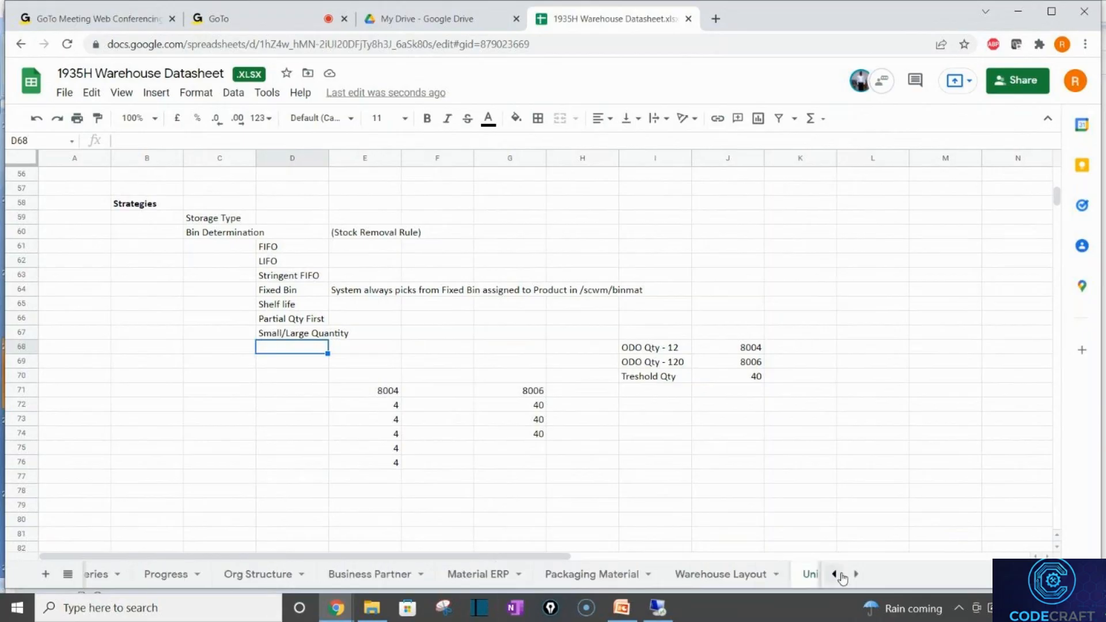
left_click(112, 579)
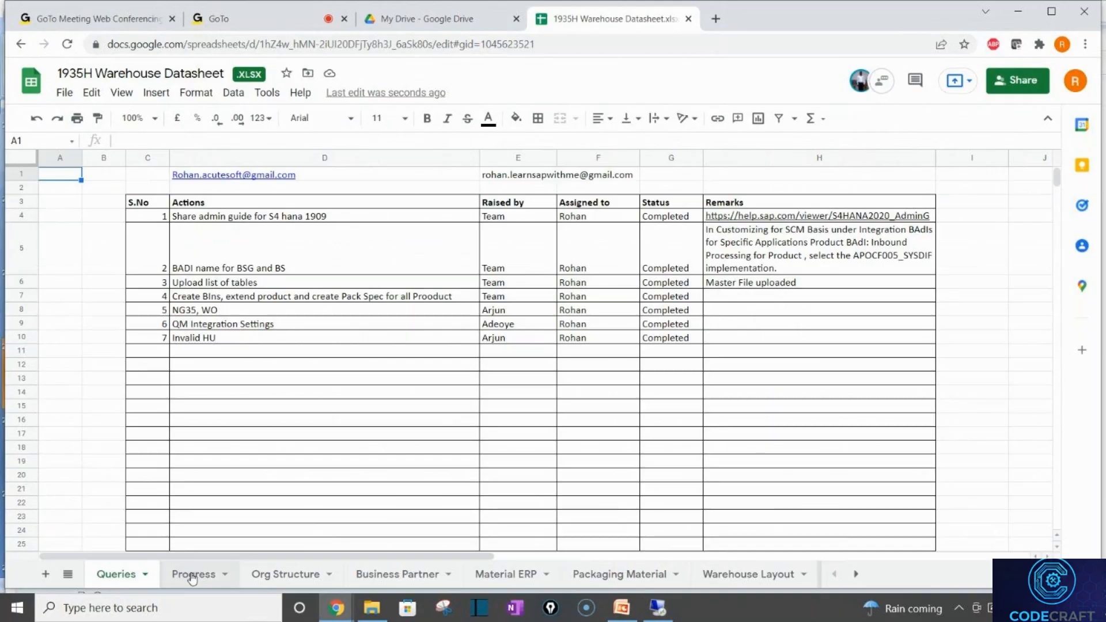
left_click(192, 576)
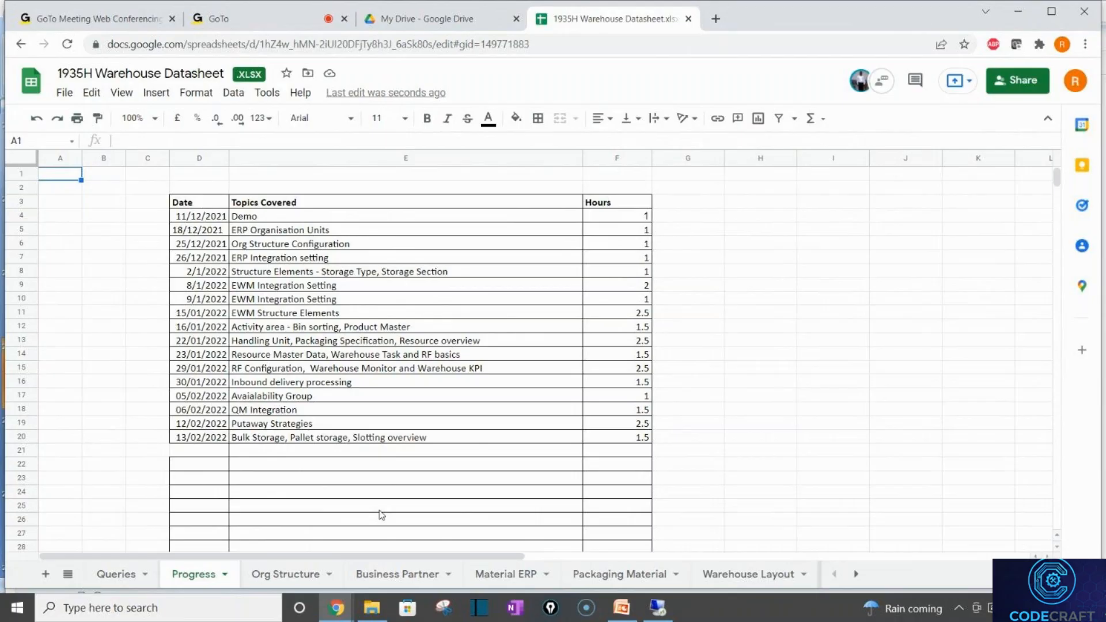
left_click(207, 455)
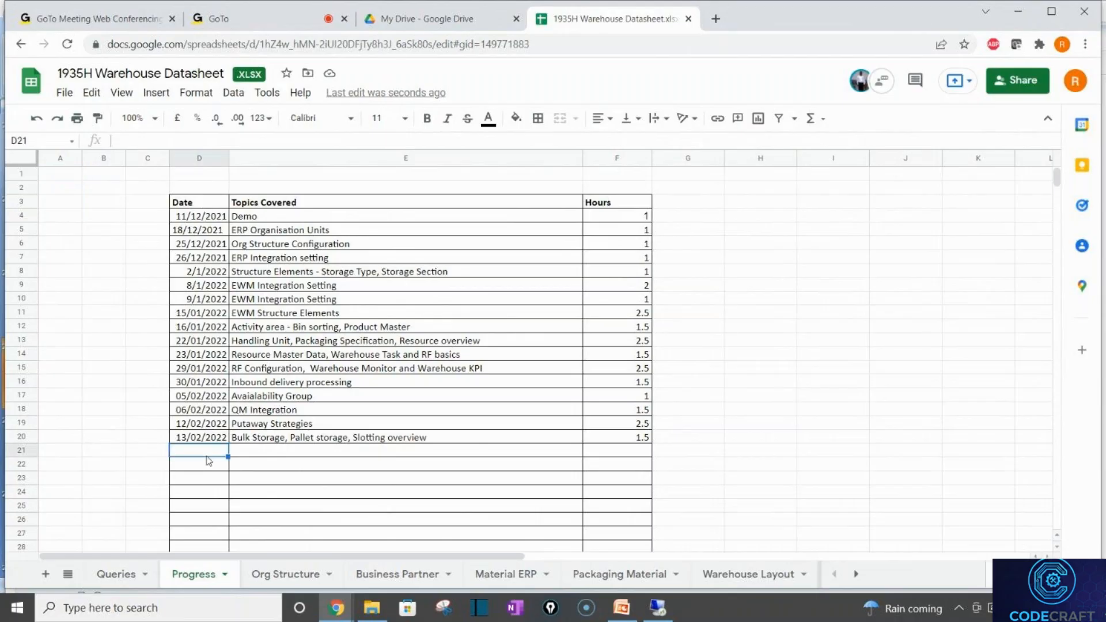
type("19/02")
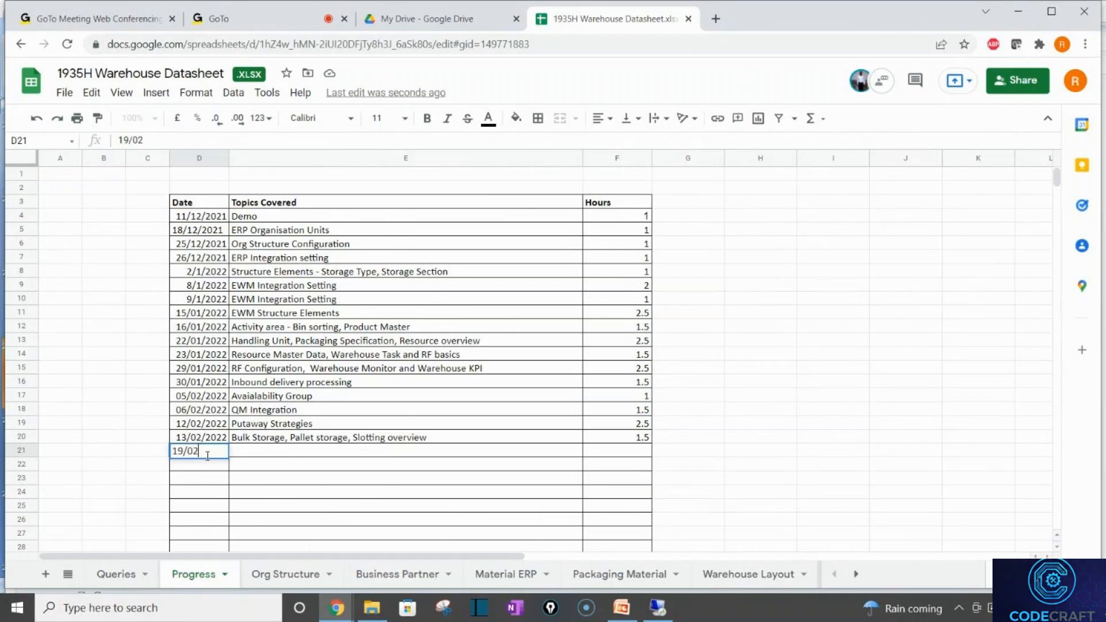
type("/2022")
key("Tab")
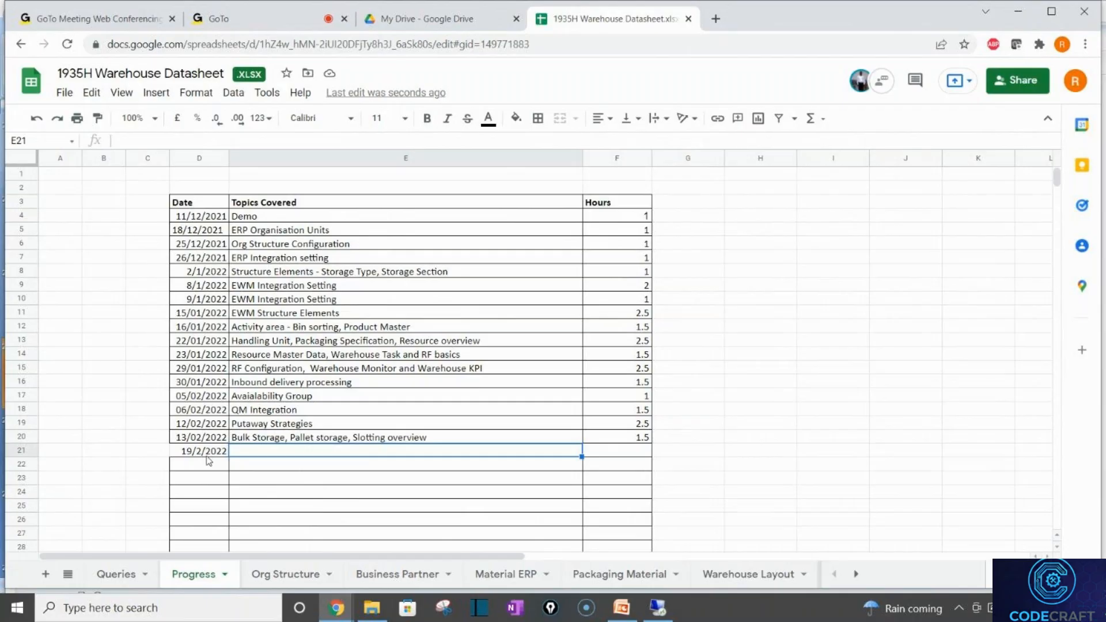
Enter "Outbound Processing" as the topic covered in E21
type("Putbou")
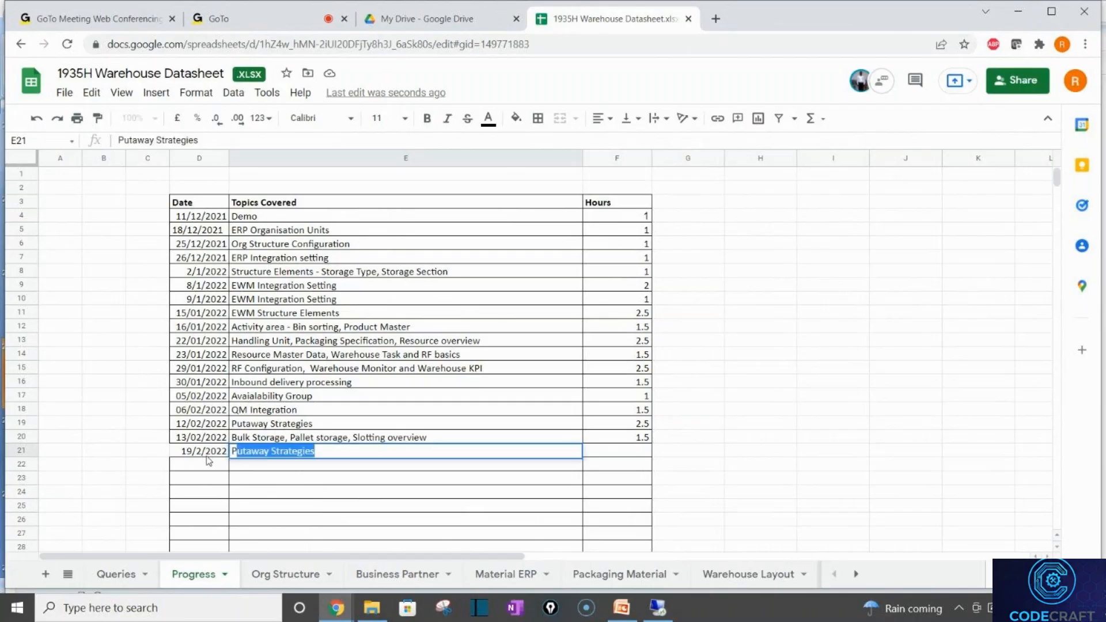
type("nd p")
key("BackSpace")
key("BackSpace")
key("BackSpace")
key("BackSpace")
key("BackSpace")
key("BackSpace")
key("BackSpace")
key("BackSpace")
key("BackSpace")
key("BackSpace")
type("Outbound Processing")
key("Return")
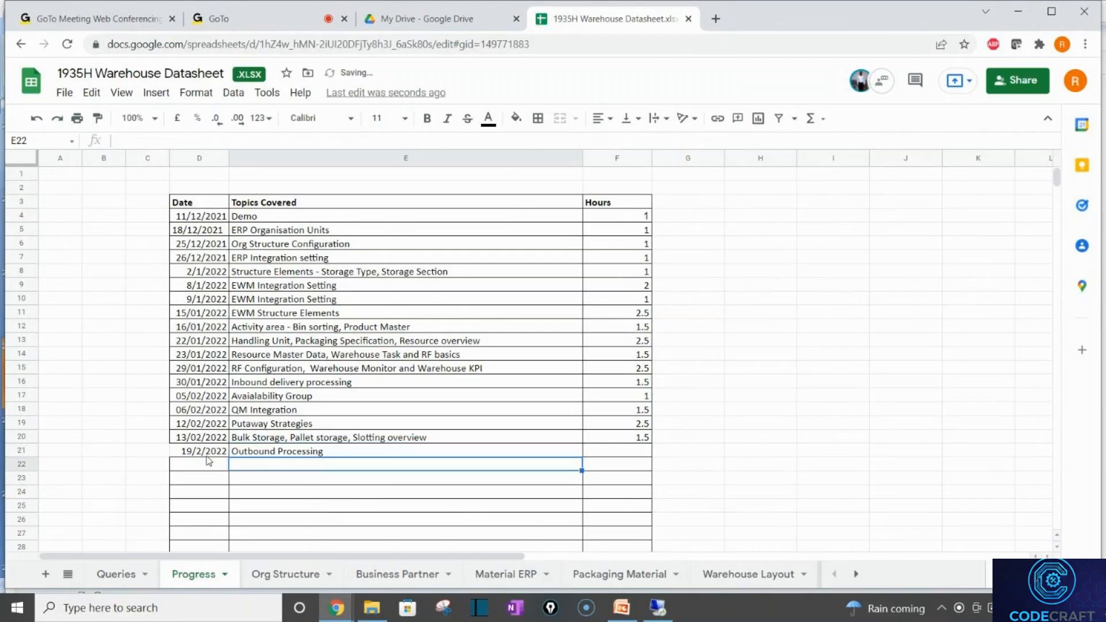
Switch to the SAP remote desktop in full screen and try to open an additional session from Display IMG
left_click(311, 20)
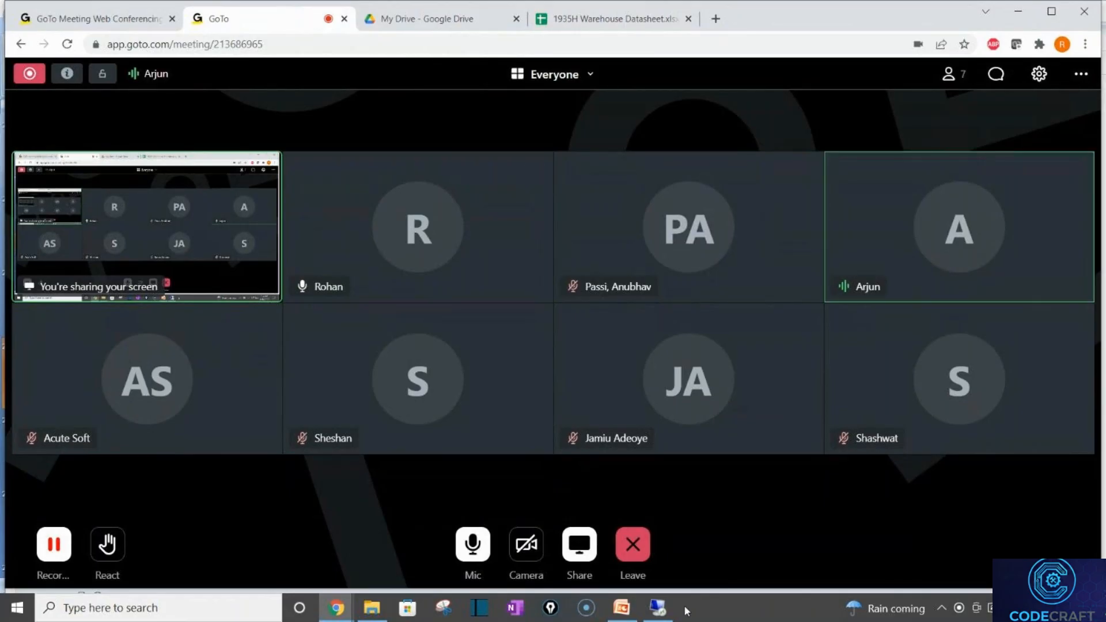
left_click(658, 616)
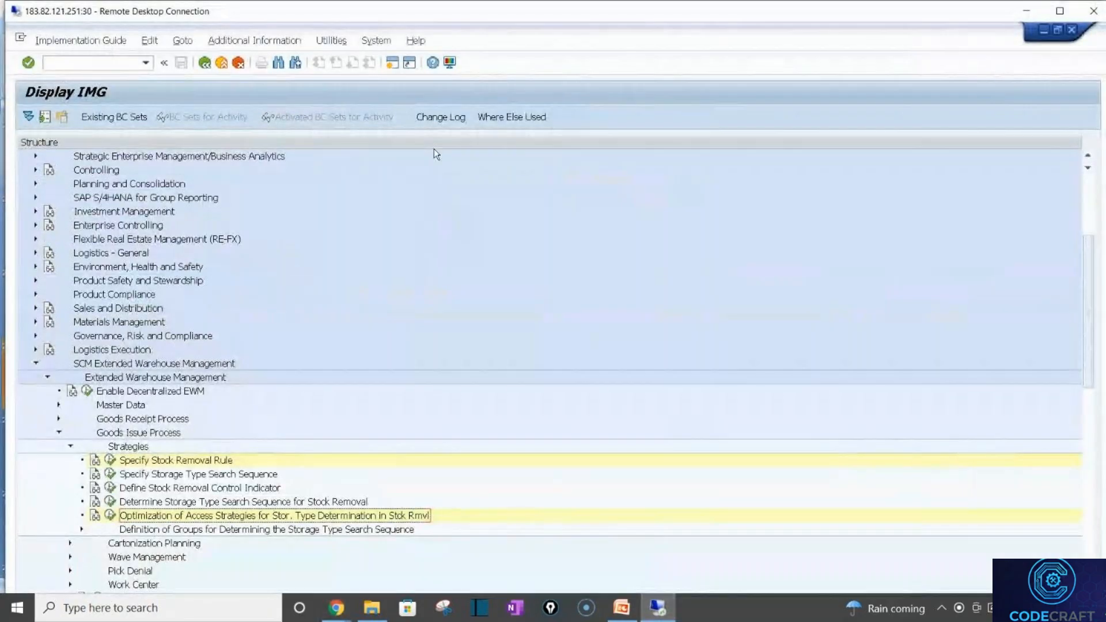
double_click(360, 15)
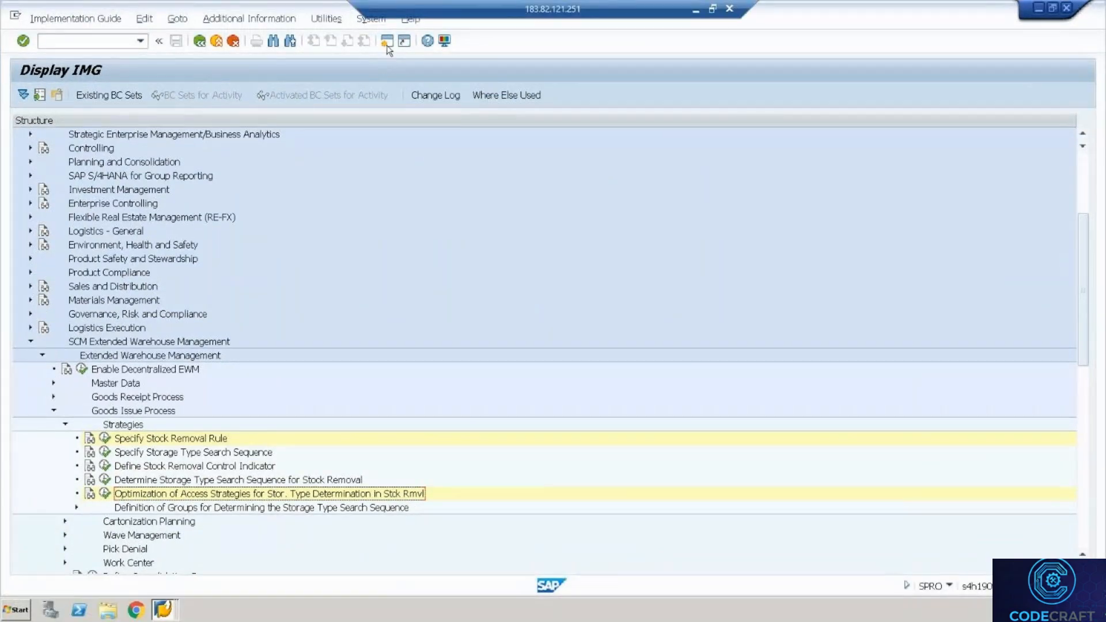
left_click(391, 64)
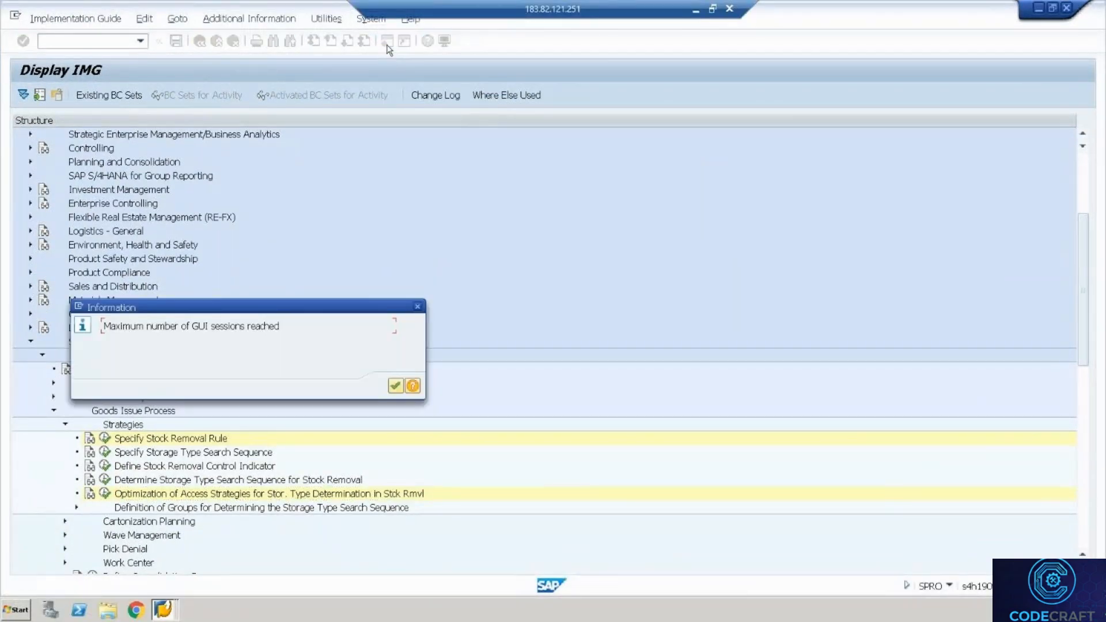
key("Return")
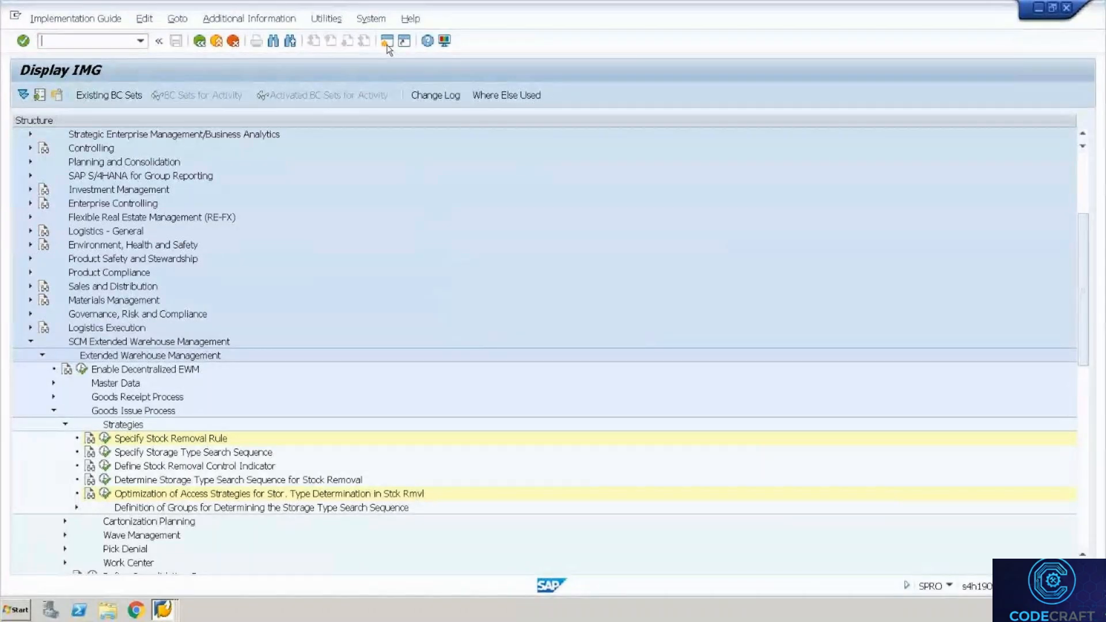
Switch to the SAP session with Warehouse Product Maintenance, leave that transaction and start transaction MIGO
key("alt+Tab")
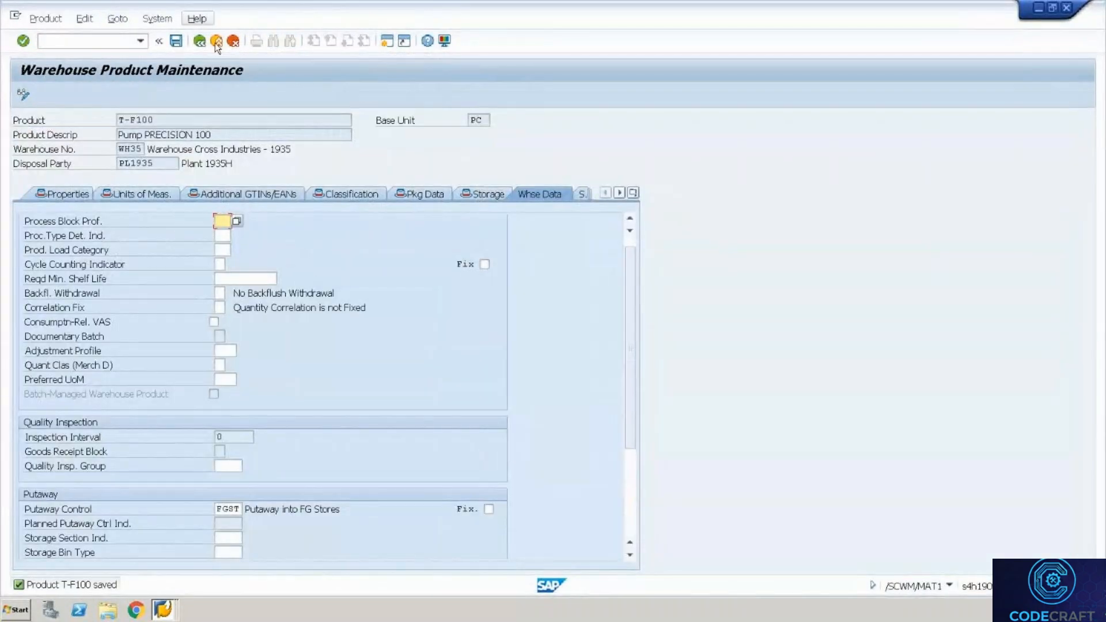
left_click(216, 41)
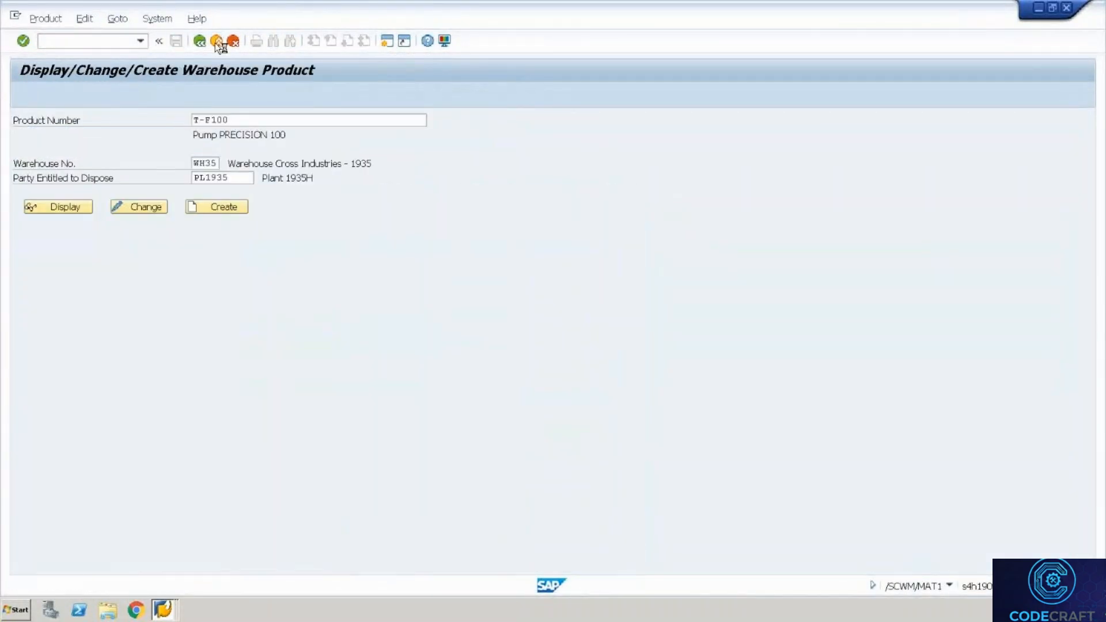
left_click(215, 41)
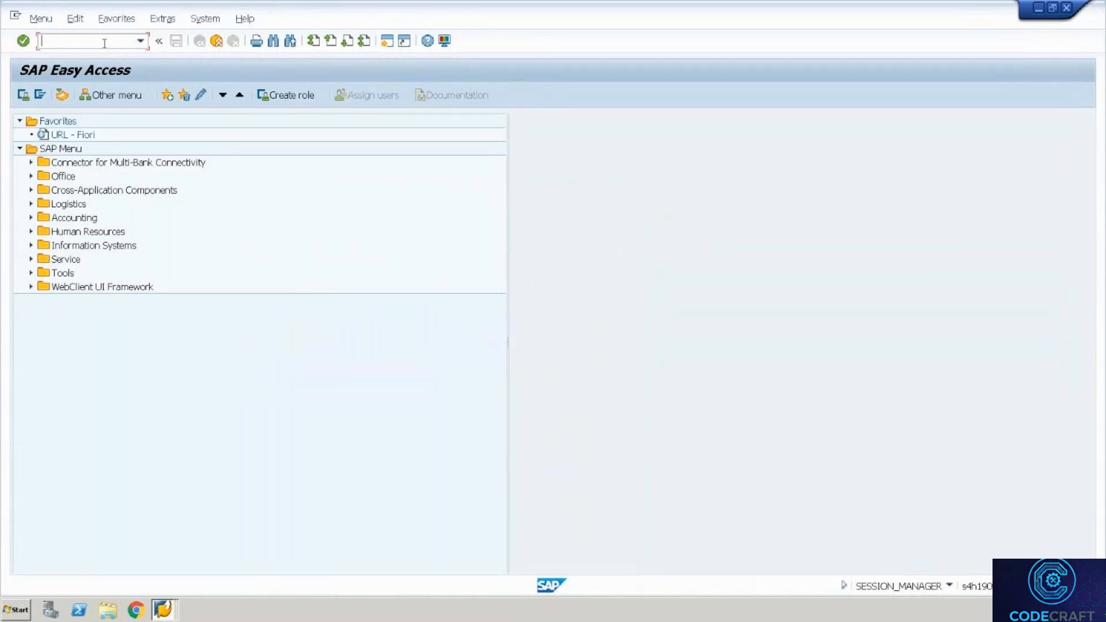
type("migo")
key("Return")
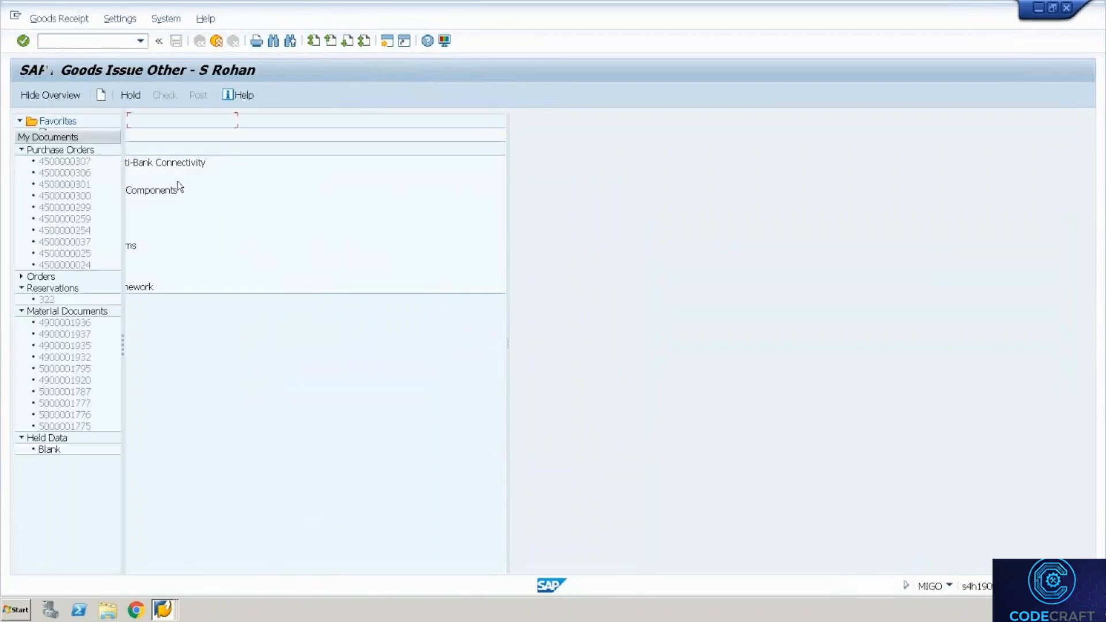
Enter material T-F100 as the goods movement item with a quantity of 4
left_click(287, 364)
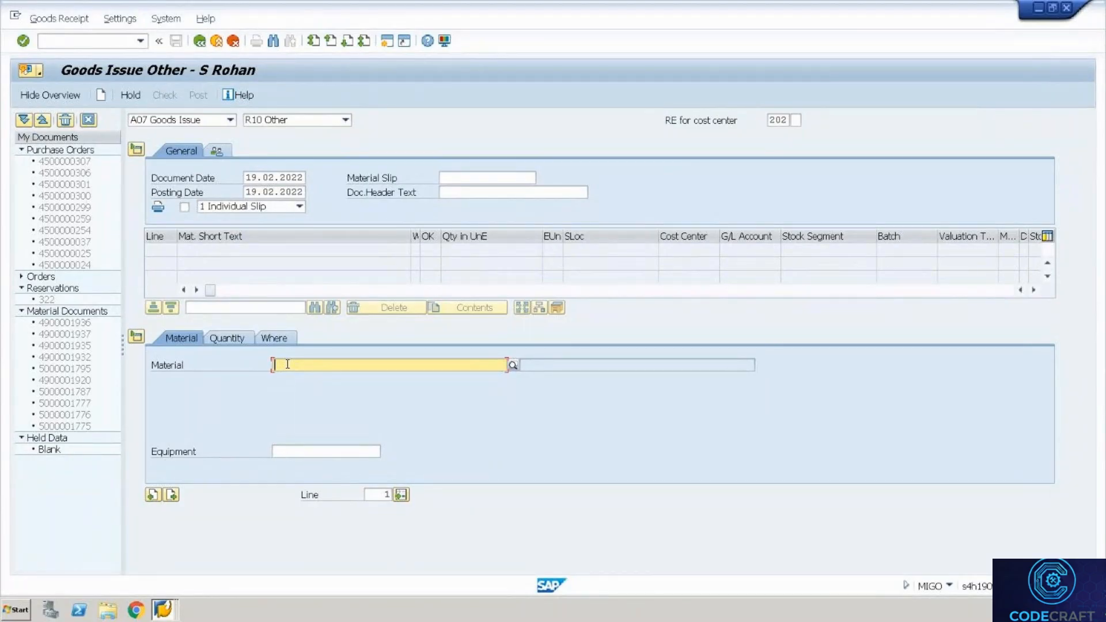
type("T-R100")
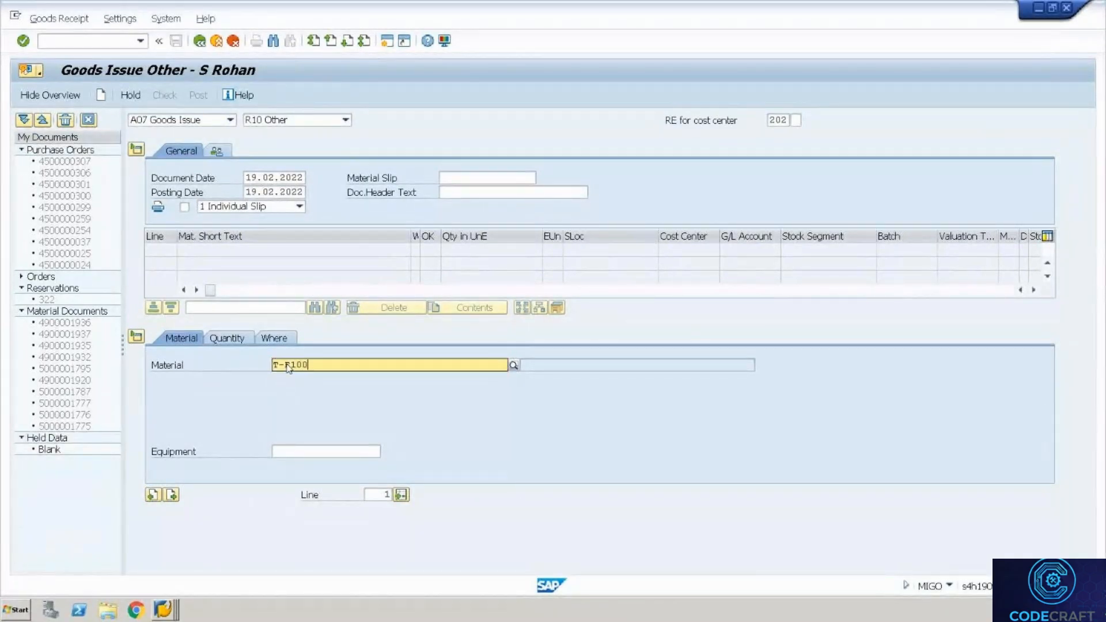
key("Return")
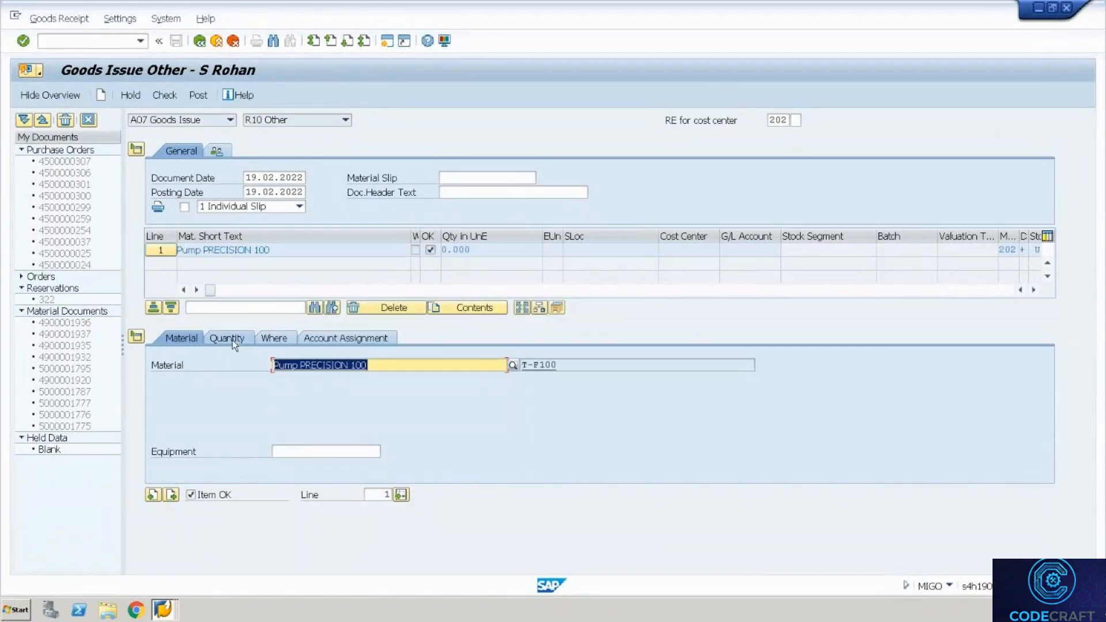
left_click(233, 340)
type("4")
key("Return")
Change the item's movement type to 561 for initial entry of stock balances
left_click(274, 340)
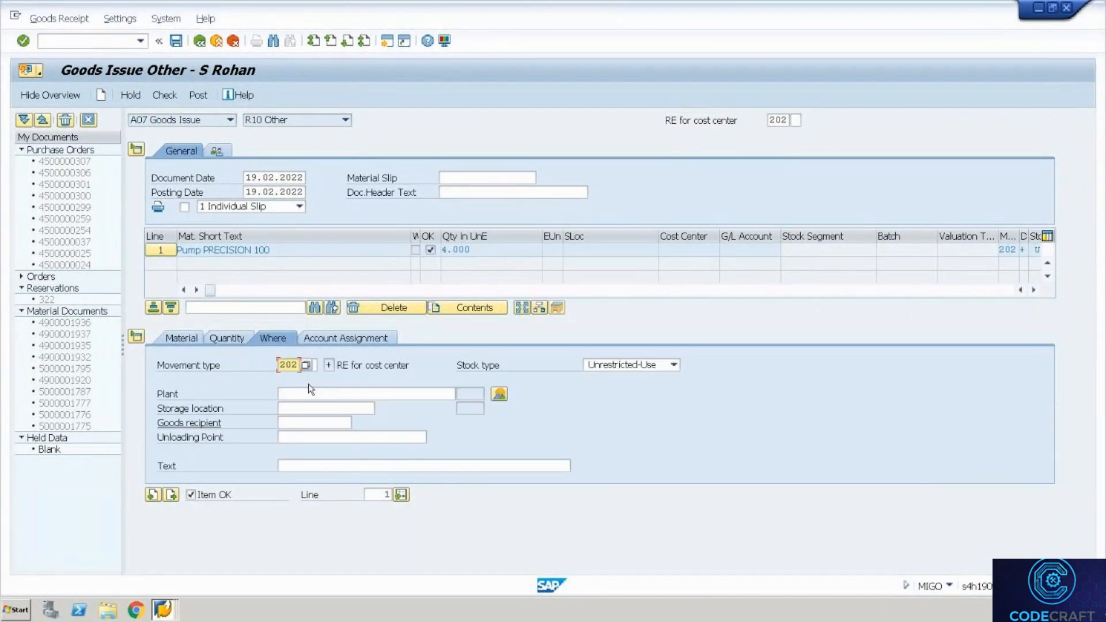
key("BackSpace")
key("BackSpace")
key("BackSpace")
type("561")
key("Return")
Set the item's plant to NG35 and its storage location to 4000
left_click(311, 395)
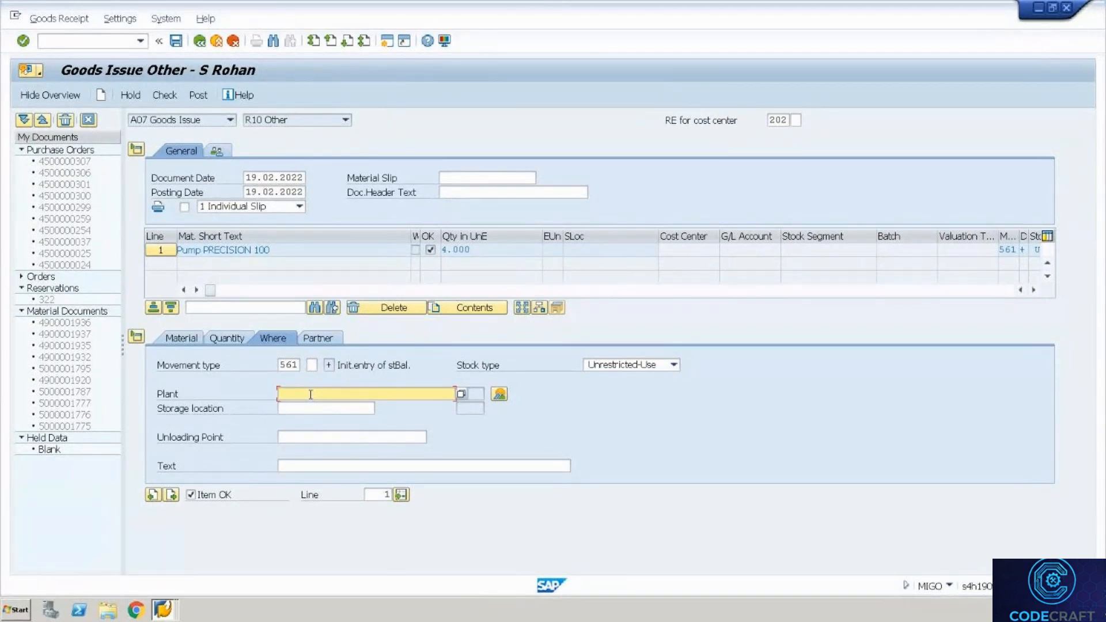
left_click(311, 395)
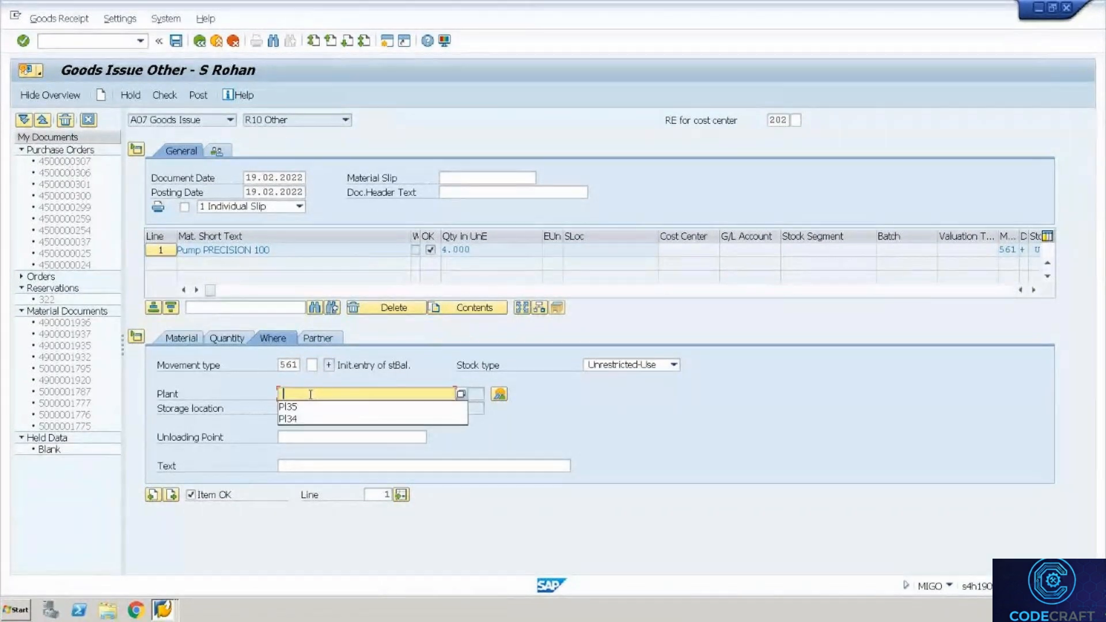
type("NG35")
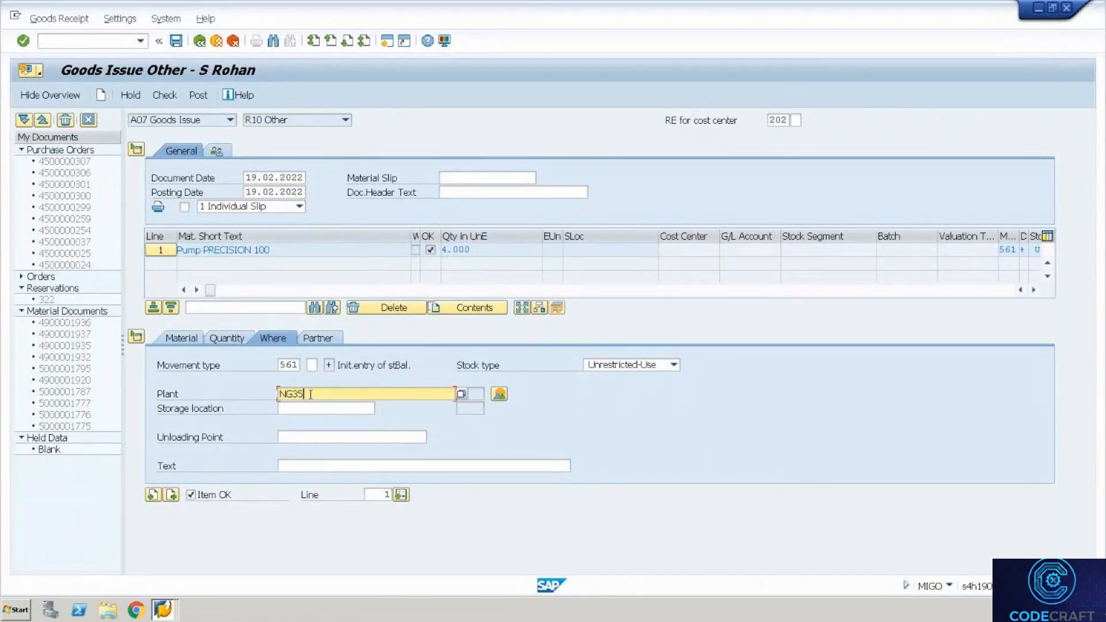
key("Return")
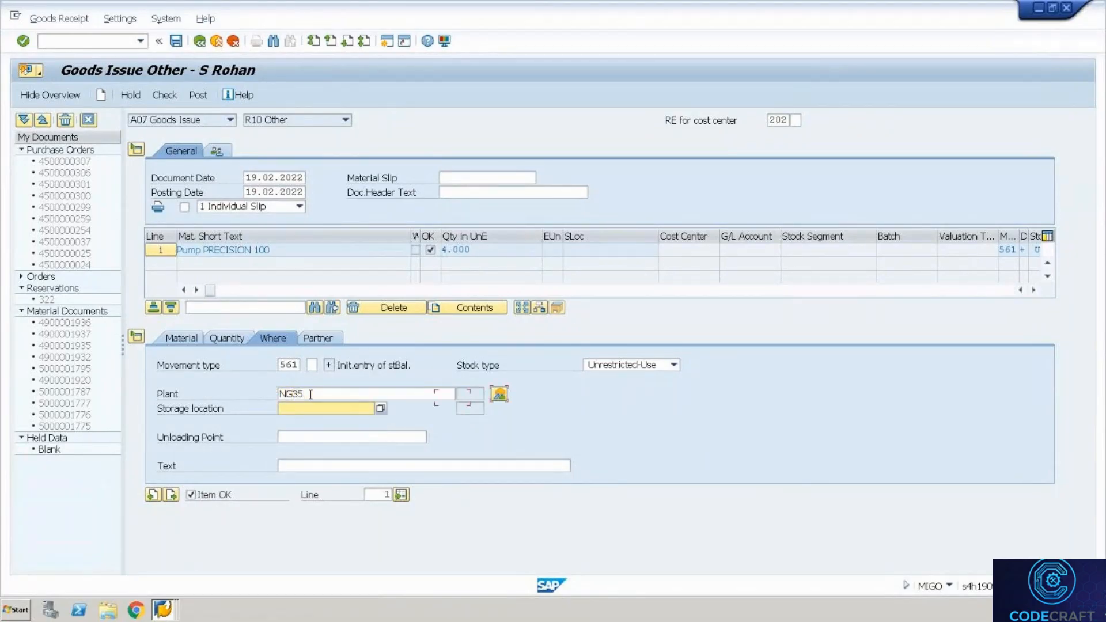
type("4000")
key("Return")
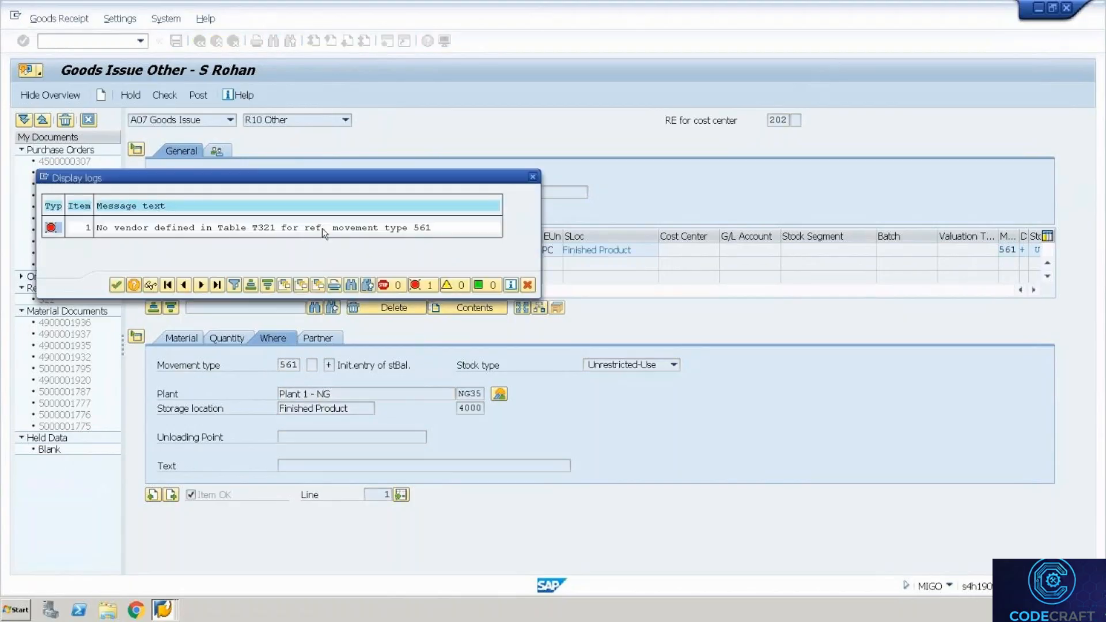
Examine the long text of the error logged for item 1 and close the message log
double_click(323, 229)
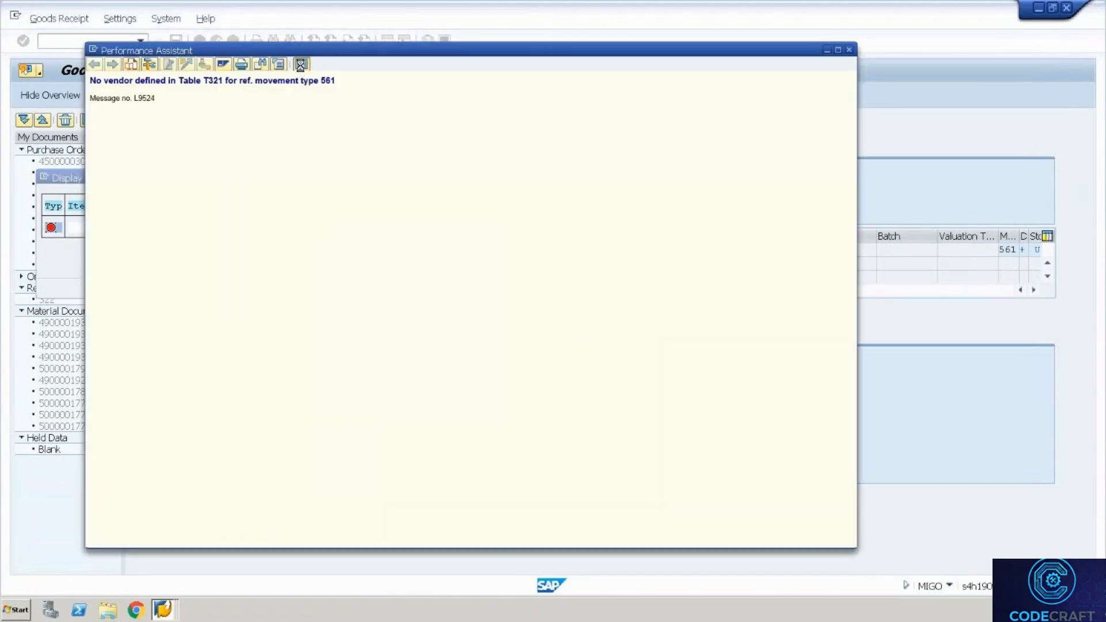
left_click(301, 64)
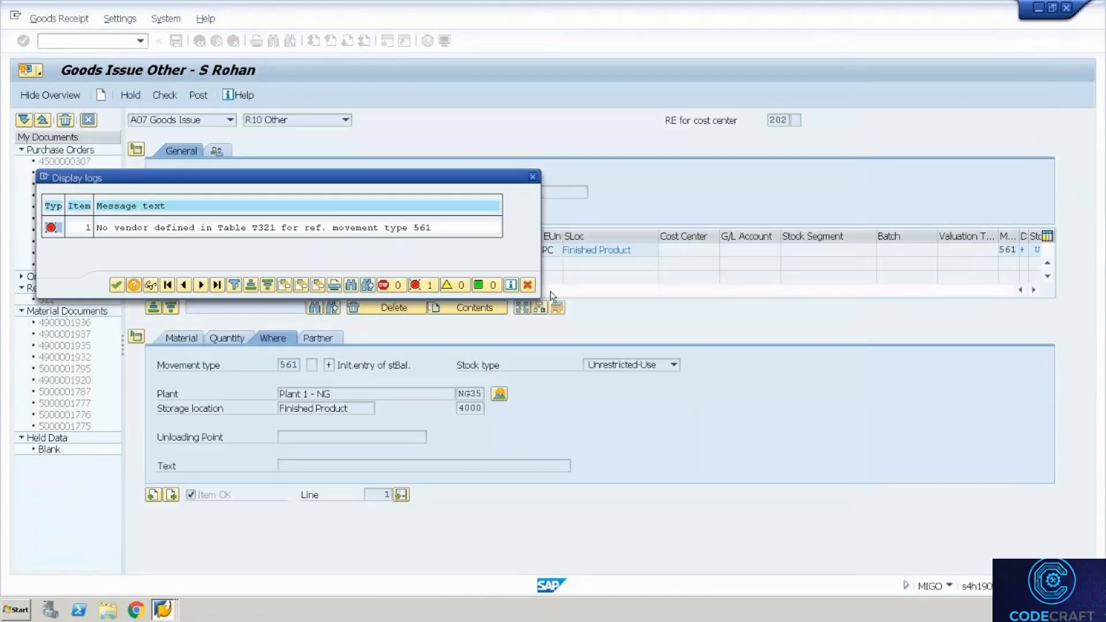
left_click(528, 285)
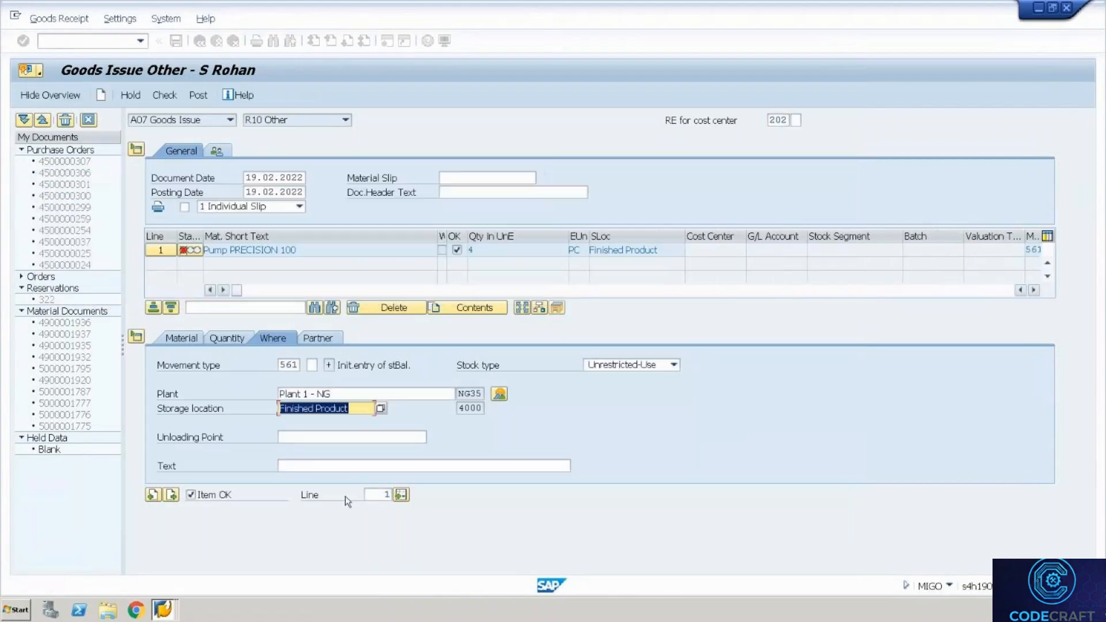
Switch to the 1935H Warehouse Datasheet in Google Sheets and add the action "561 for NG35" in the first empty row of the Queries sheet
key("ctrl+alt+Break")
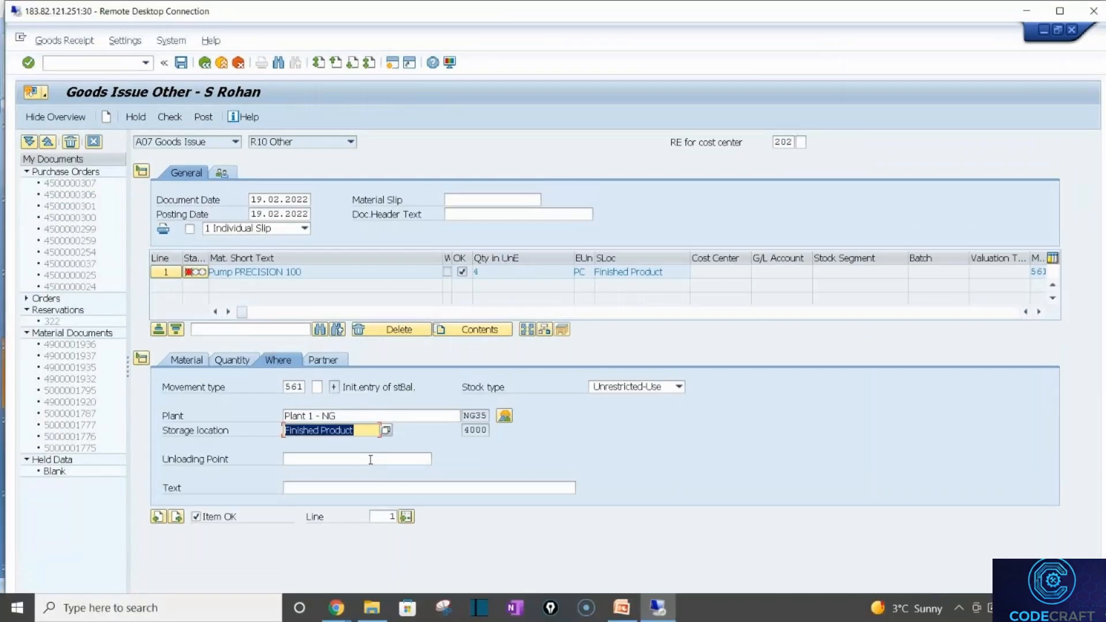
left_click(348, 604)
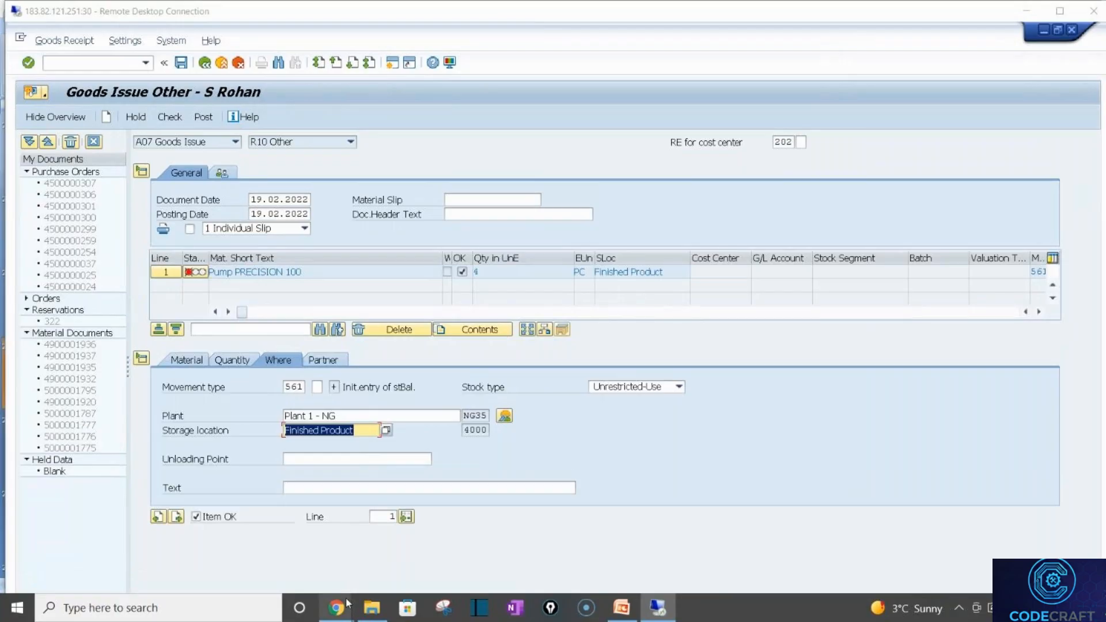
left_click(280, 543)
left_click(610, 20)
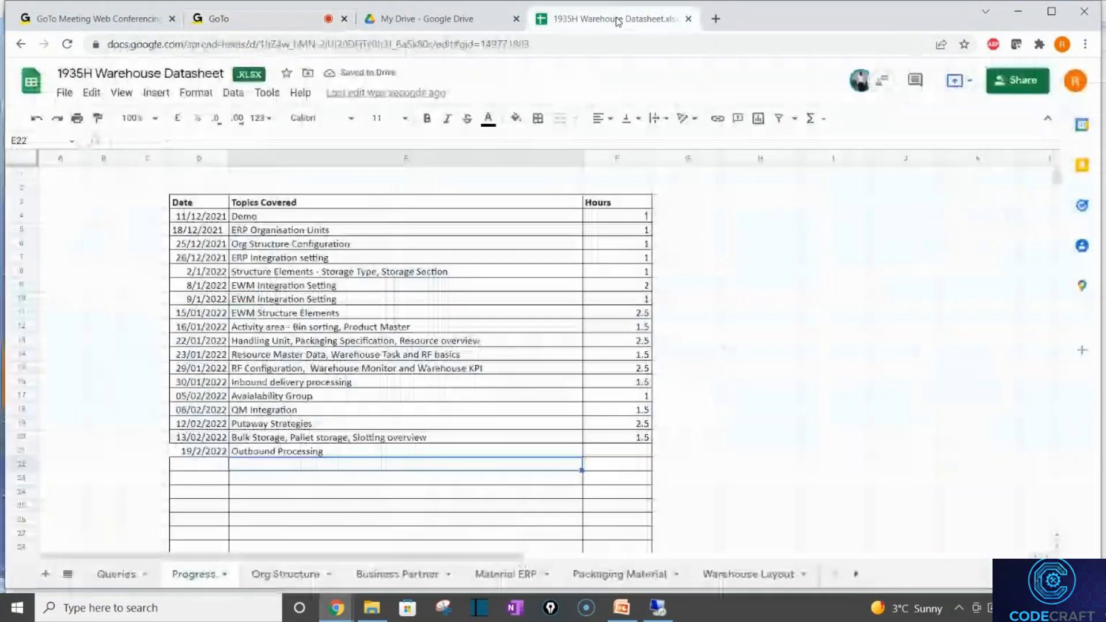
left_click(117, 574)
left_click(216, 350)
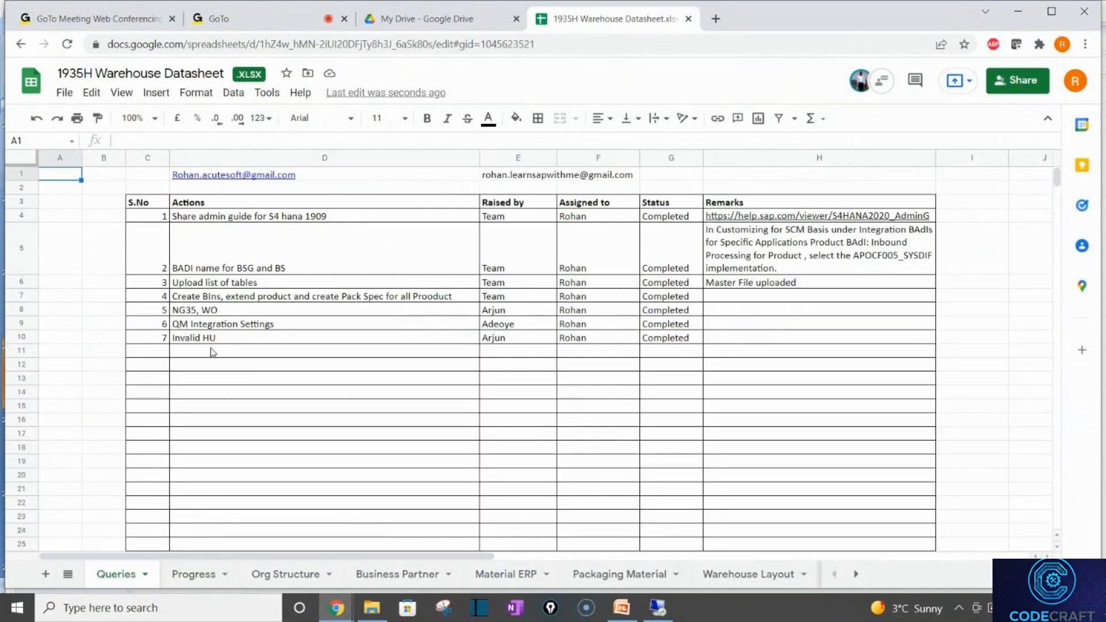
type("561 for NG35")
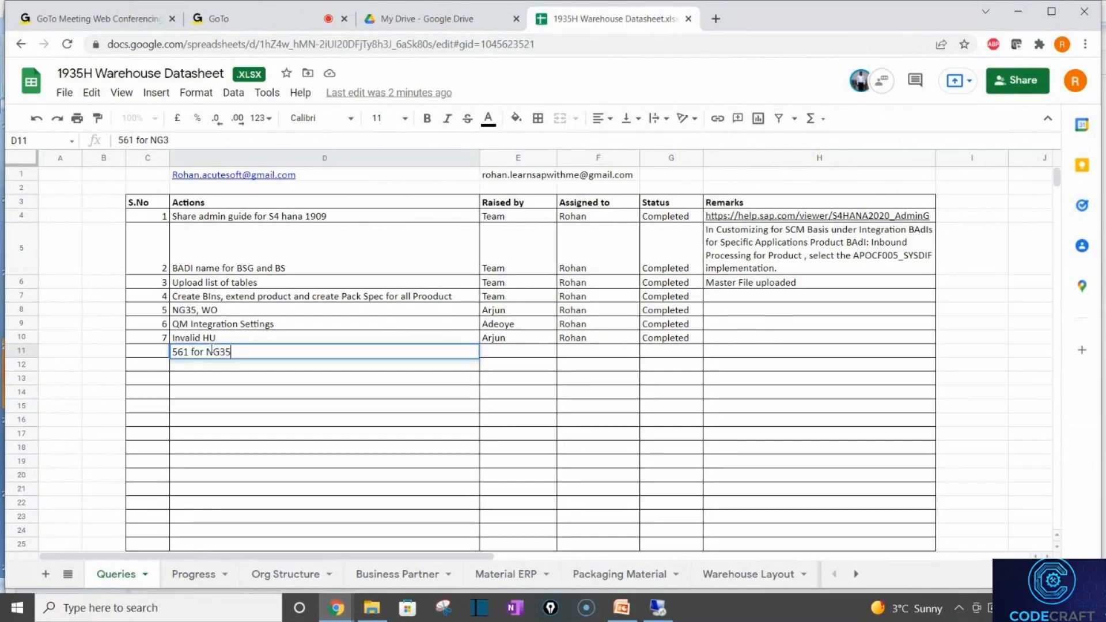
Fill in the names of the person who raised the 561 query and the person assigned to it
key("Tab")
type("Arj")
key("Tab")
type("R")
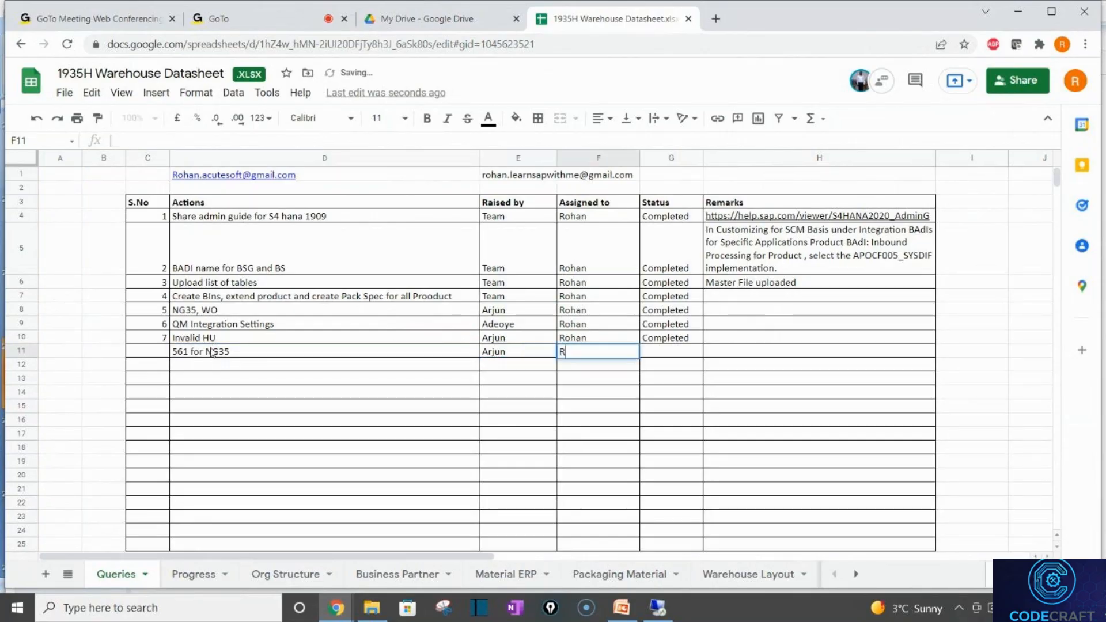
Number the 561 for NG35 query 8 and set its status to WIP
left_click(164, 352)
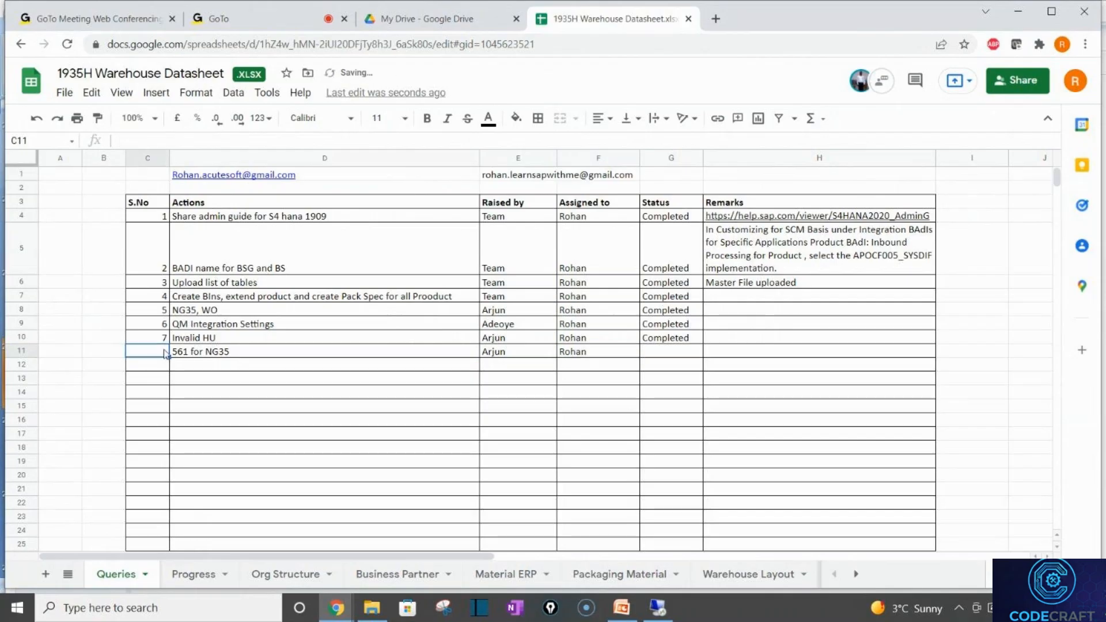
type("8")
key("Return")
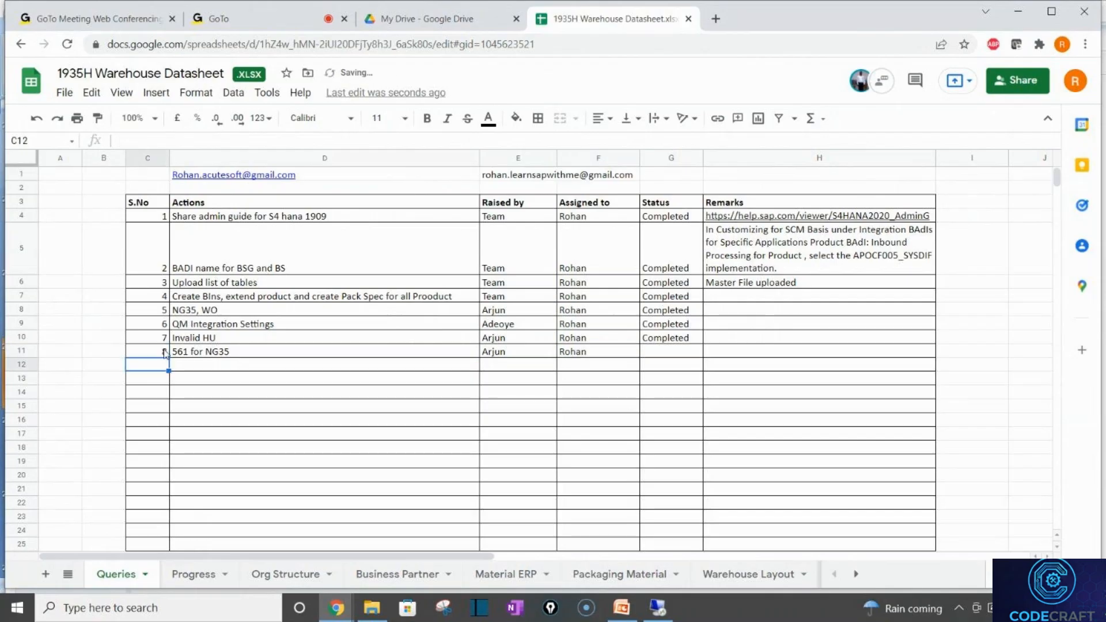
left_click(672, 352)
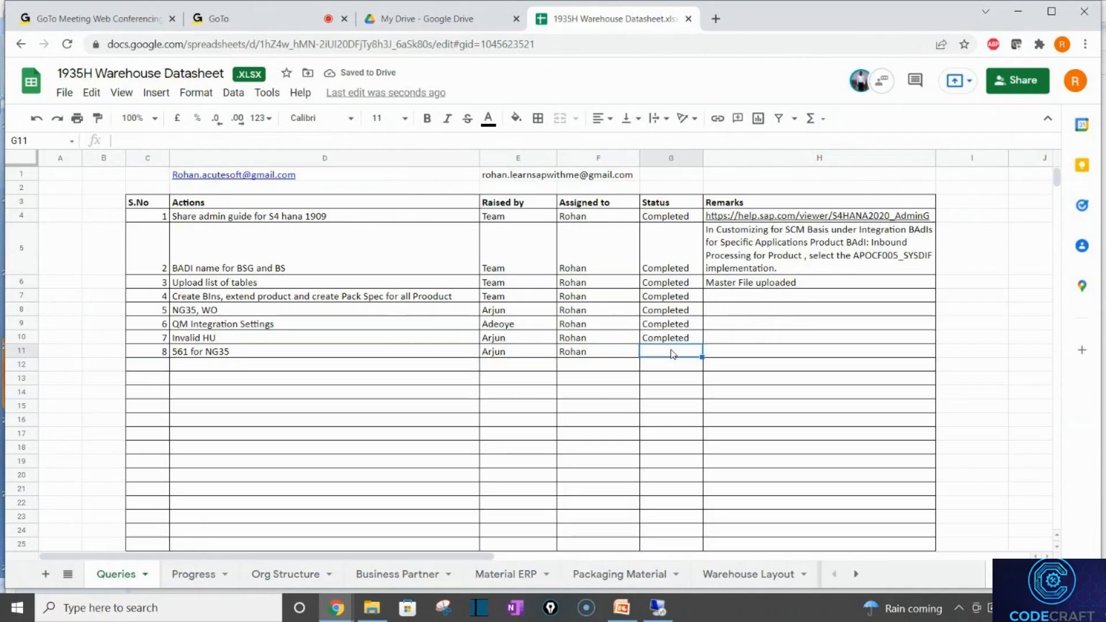
type("WIP")
key("Return")
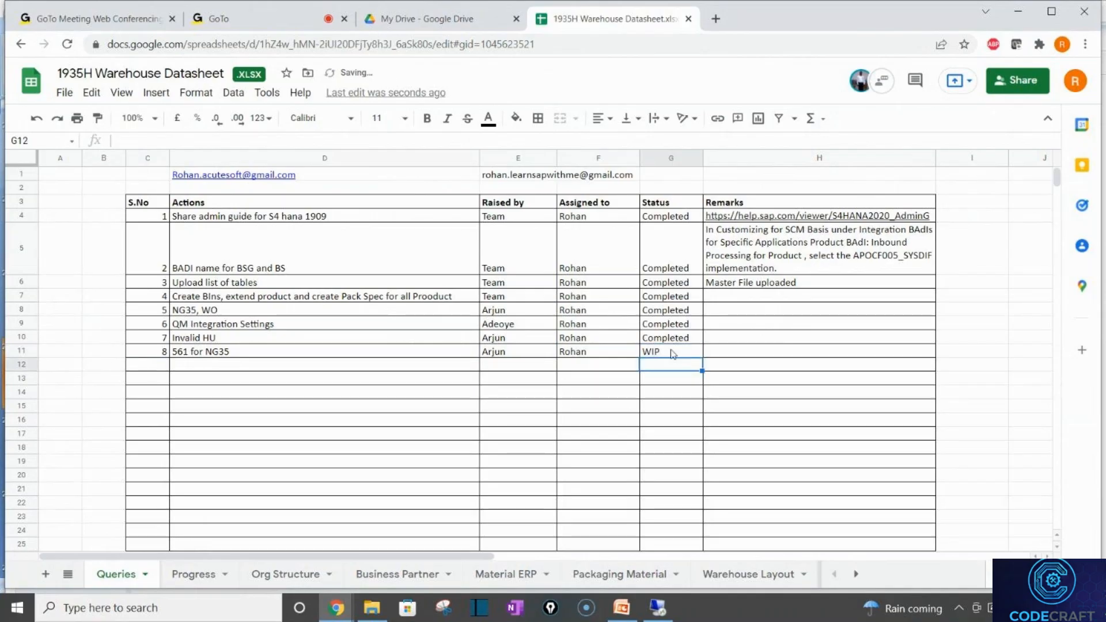
Switch to the GoTo meeting and start leaving the session
left_click(284, 14)
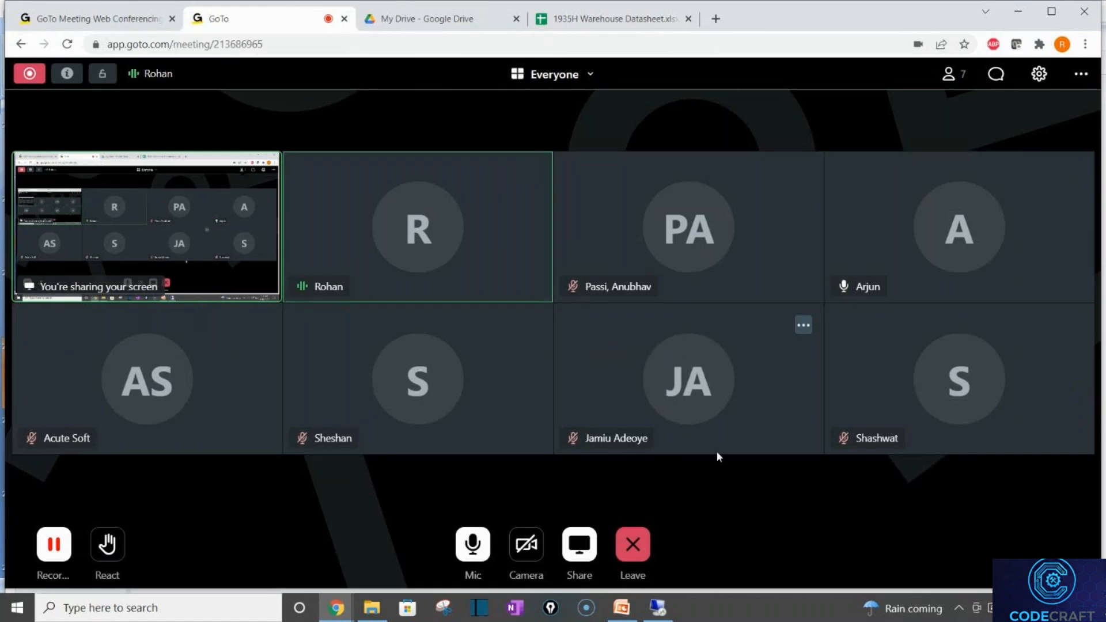
left_click(641, 552)
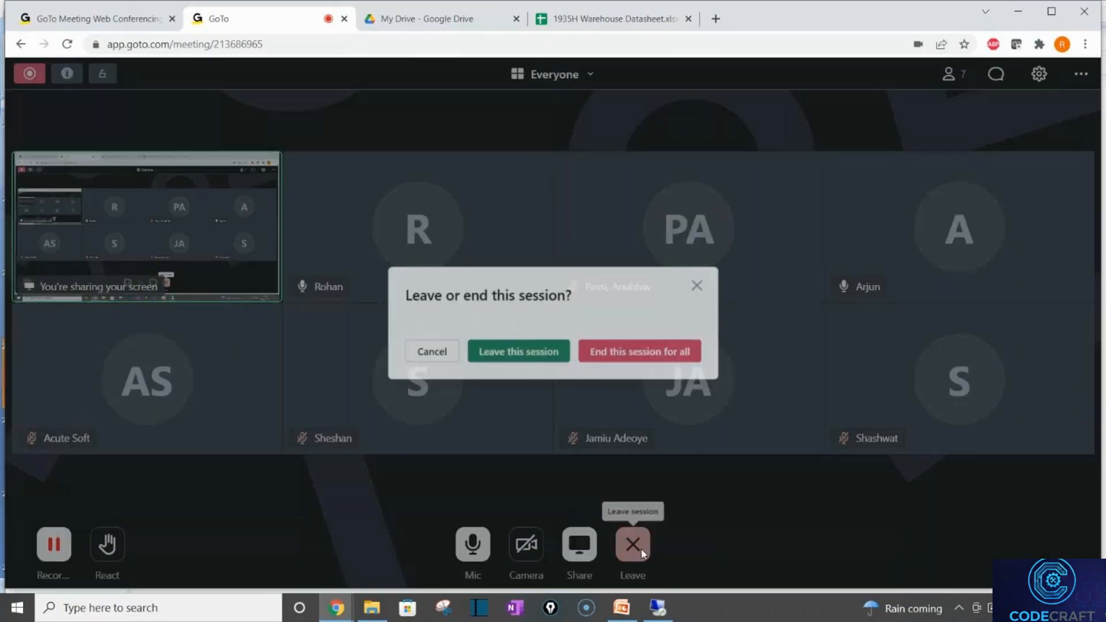